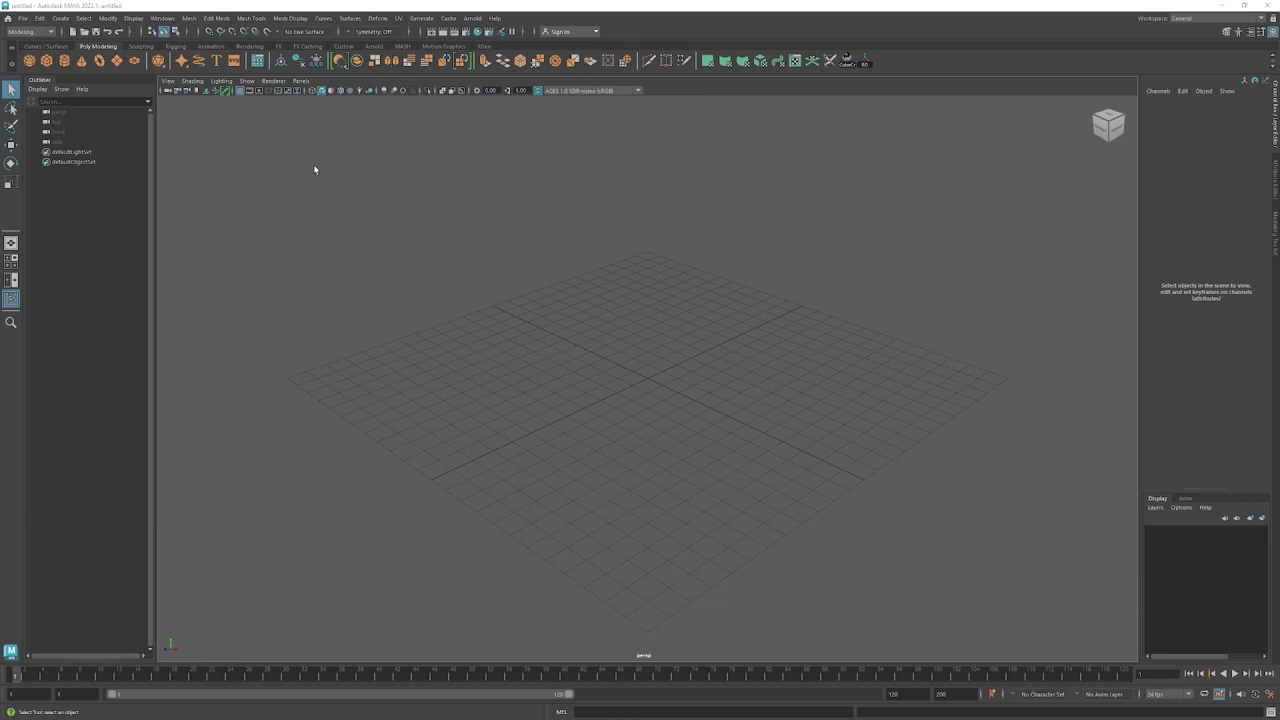
Browse the workspace layouts without changing them, and clear any selection in the empty scene.
{"action": "left_click", "coordinate": [161, 18]}
{"action": "mouse_move", "coordinate": [190, 50]}
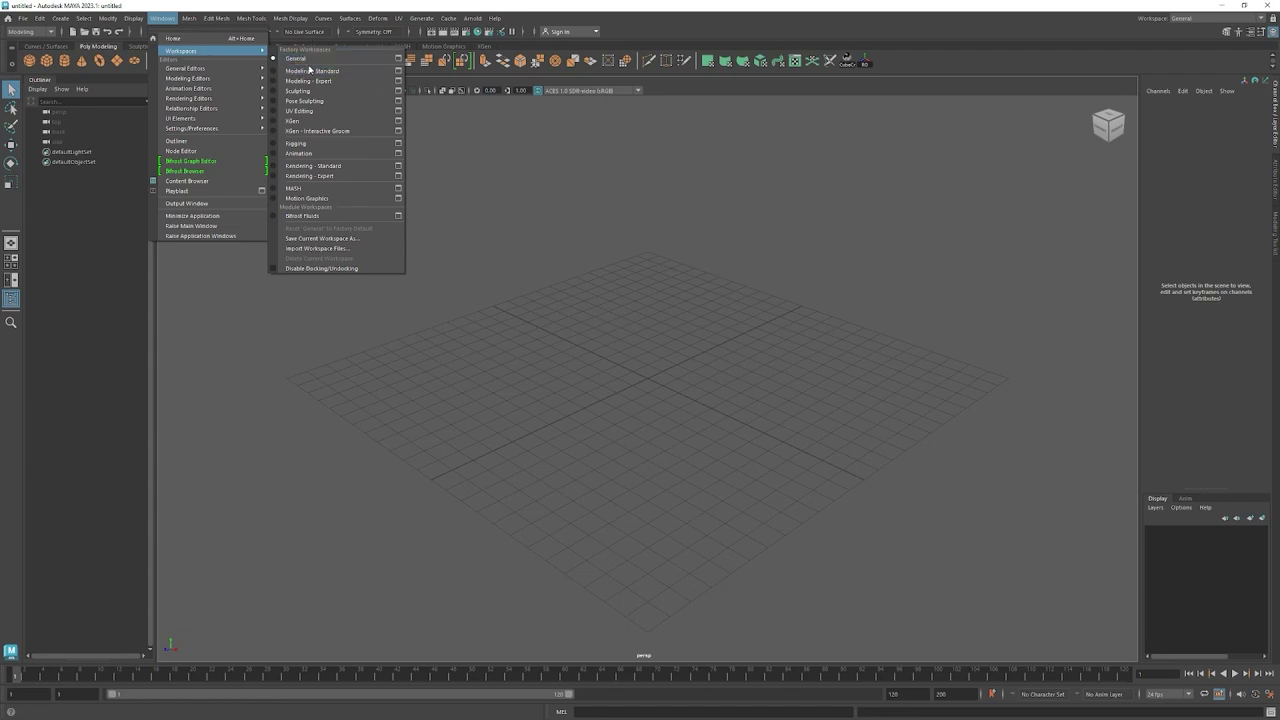
{"action": "left_click", "coordinate": [461, 270]}
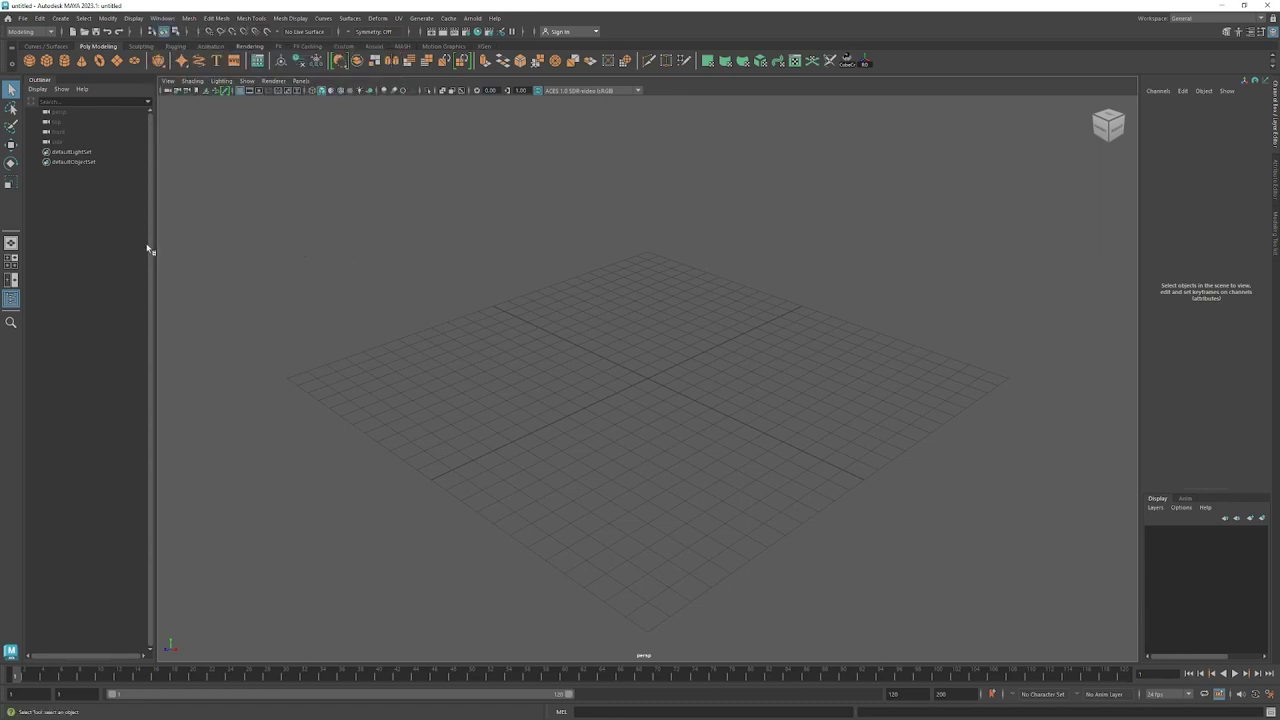
{"action": "left_click_drag", "start_coordinate": [428, 260], "coordinate": [739, 484]}
{"action": "left_click_drag", "start_coordinate": [497, 269], "coordinate": [545, 308]}
Add a polygon cube at the origin, then delete it.
{"action": "left_click", "coordinate": [46, 60]}
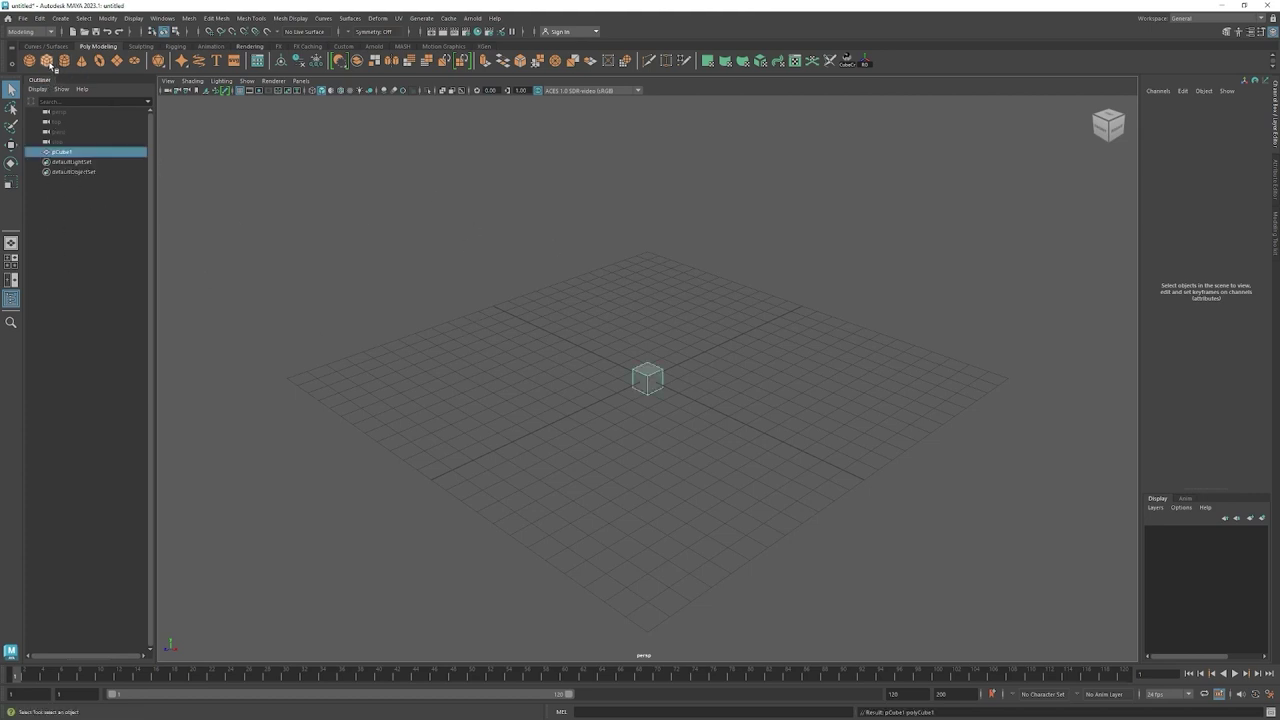
{"action": "left_click", "coordinate": [66, 154], "text": "ctrl"}
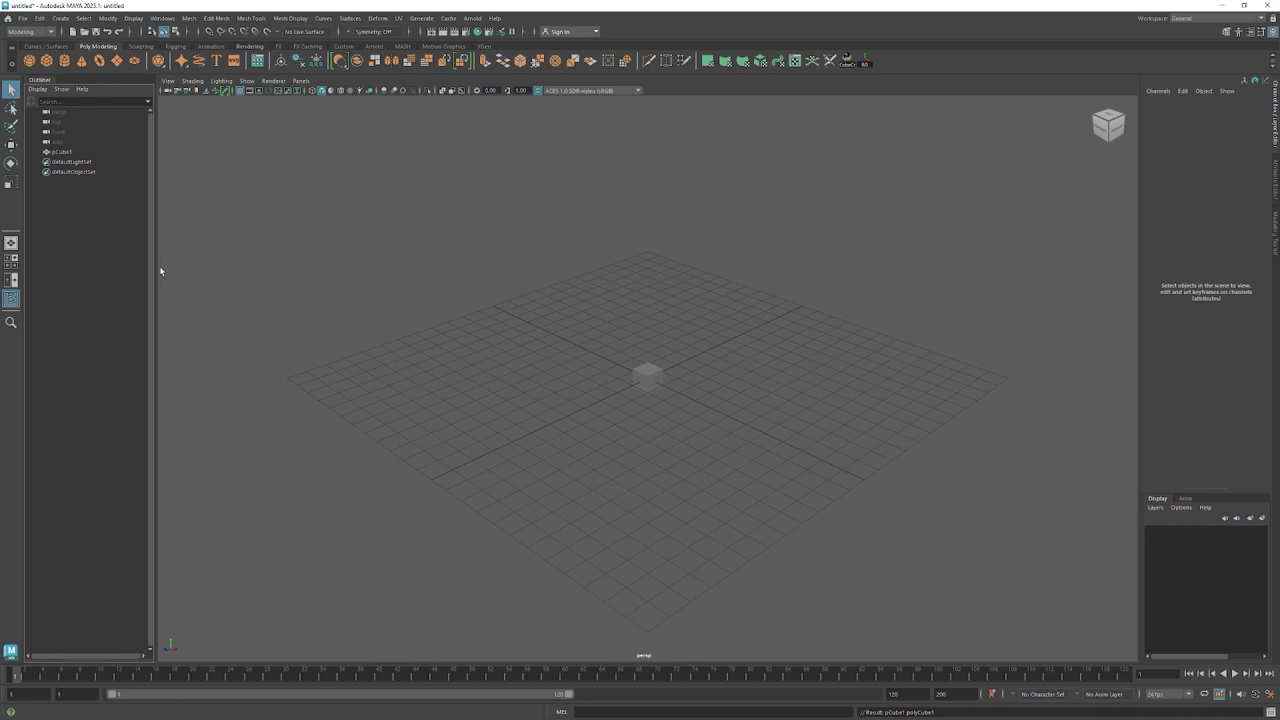
{"action": "left_click", "coordinate": [66, 153]}
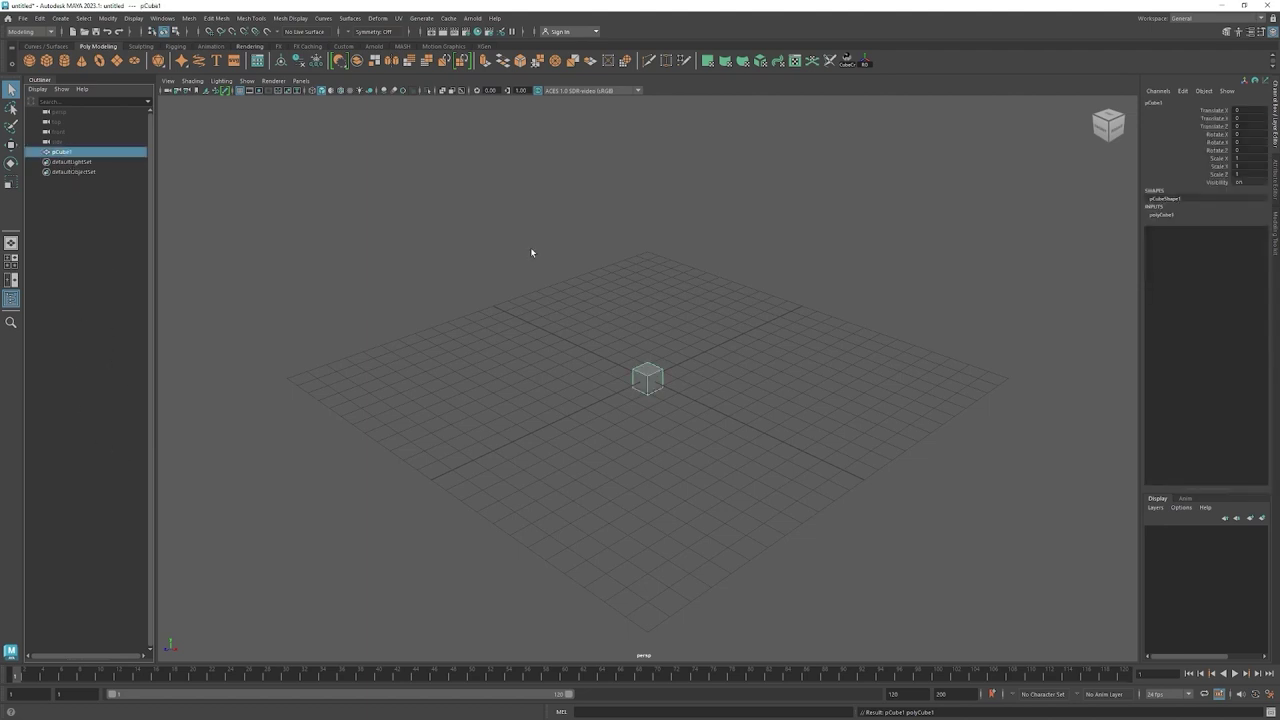
{"action": "key", "text": "Delete"}
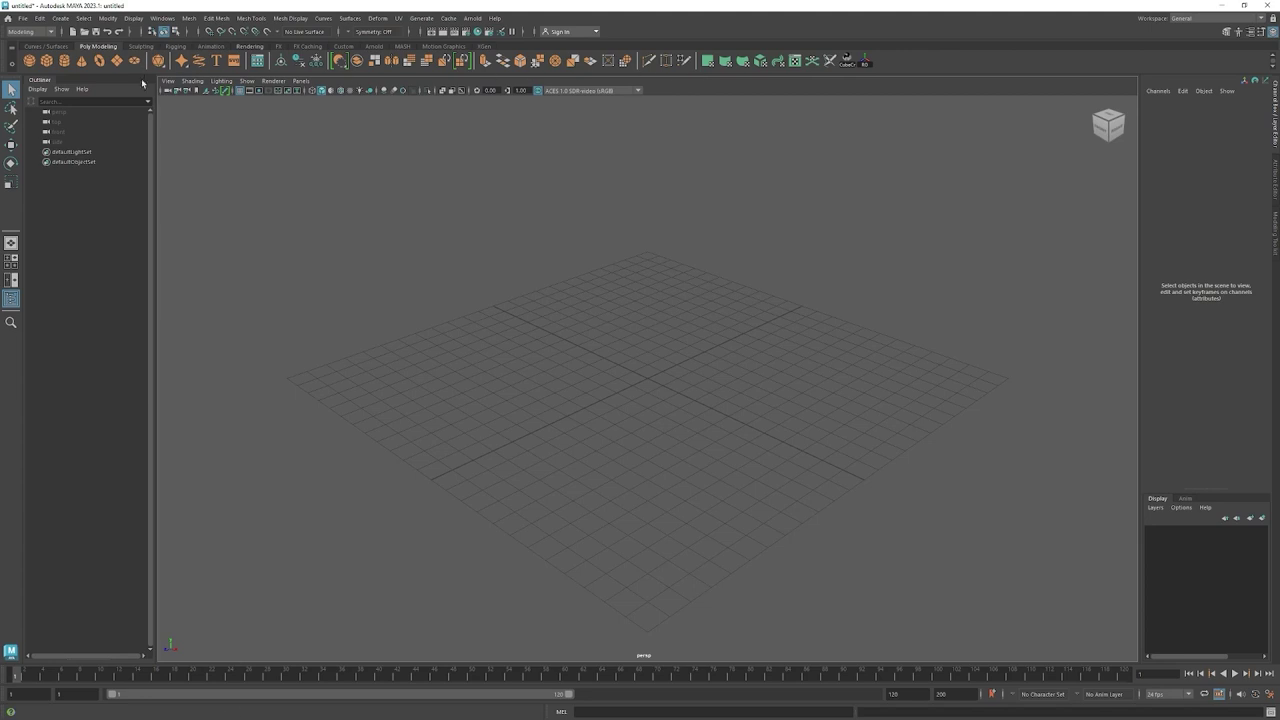
Check the viewport display options and toggle the grid off and back on.
{"action": "left_click", "coordinate": [248, 81]}
{"action": "left_click", "coordinate": [254, 82]}
{"action": "left_click_drag", "start_coordinate": [686, 468], "coordinate": [334, 96], "text": "alt"}
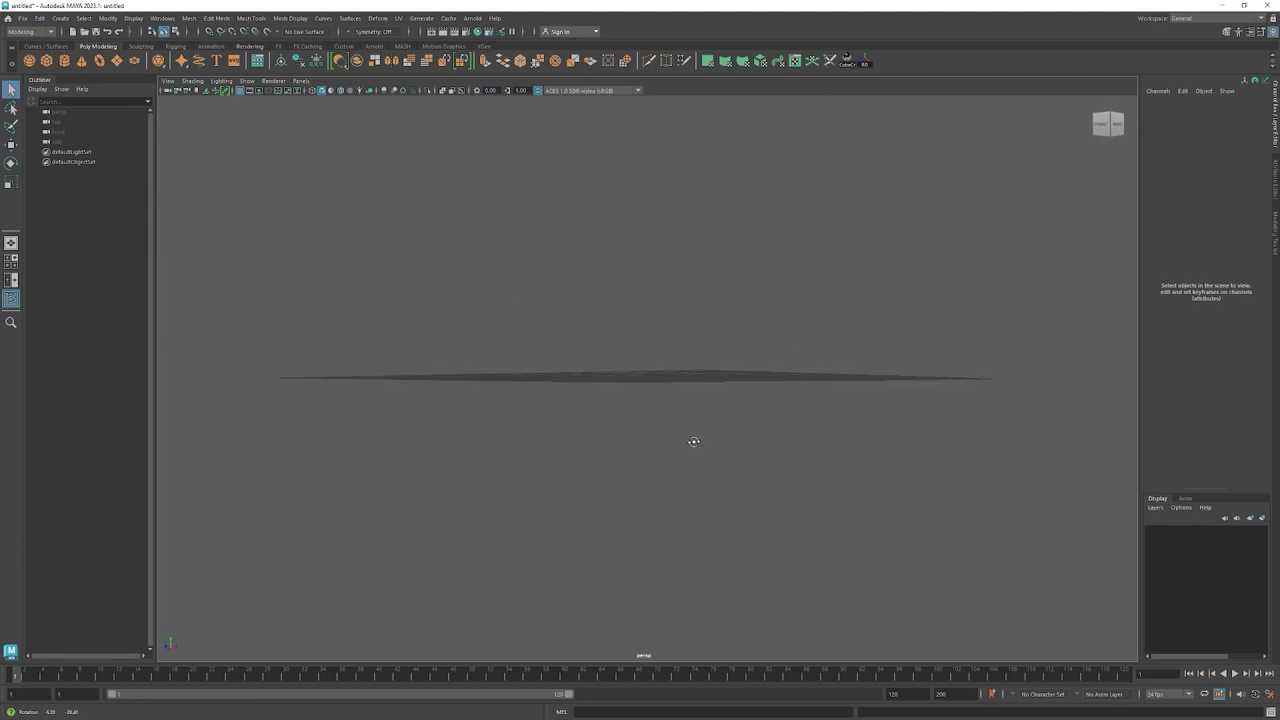
{"action": "left_click", "coordinate": [240, 92]}
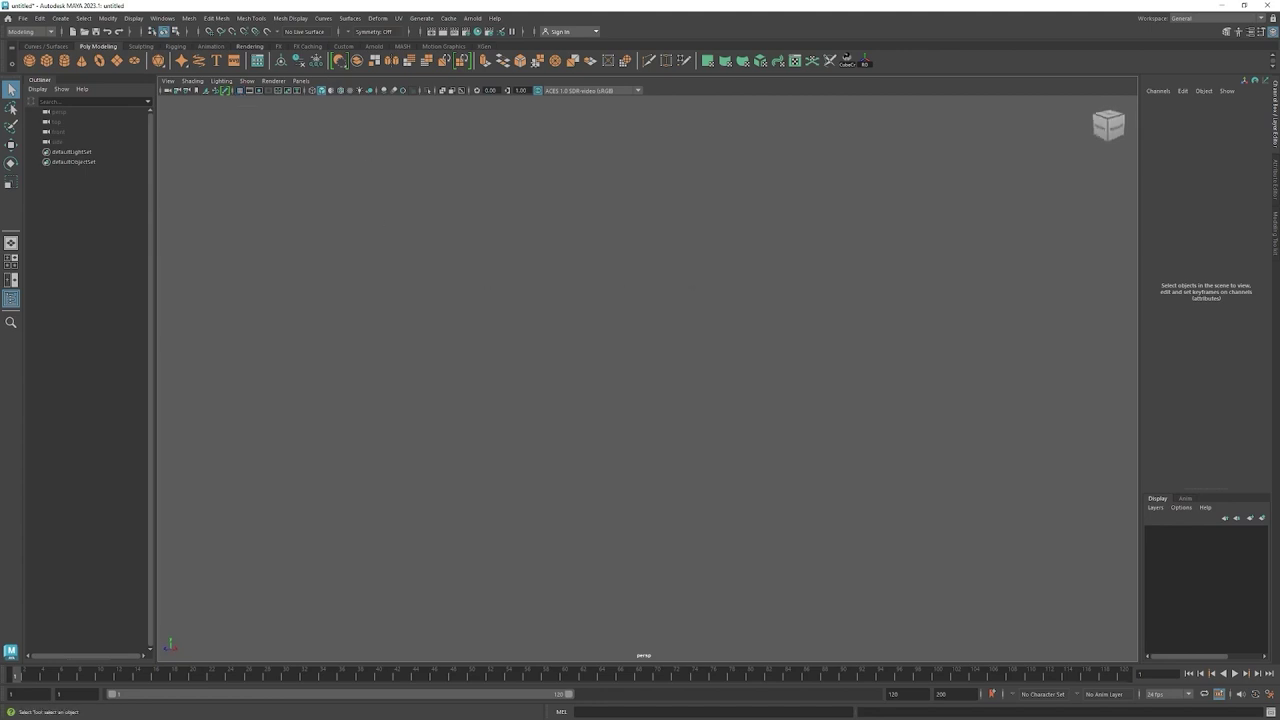
{"action": "left_click", "coordinate": [240, 91]}
Orbit the camera around the grid to a higher oblique view, leaving nothing selected.
{"action": "mouse_move", "coordinate": [660, 402]}
{"action": "left_mouse_down", "text": "alt"}
{"action": "mouse_move", "coordinate": [691, 356]}
{"action": "mouse_move", "coordinate": [646, 351]}
{"action": "mouse_move", "coordinate": [669, 417]}
{"action": "mouse_move", "coordinate": [703, 371]}
{"action": "mouse_move", "coordinate": [681, 371]}
{"action": "left_mouse_up", "text": "alt"}
{"action": "mouse_move", "coordinate": [646, 380]}
{"action": "left_mouse_down", "text": "alt"}
{"action": "mouse_move", "coordinate": [620, 137]}
{"action": "mouse_move", "coordinate": [618, 418]}
{"action": "mouse_move", "coordinate": [386, 366]}
{"action": "mouse_move", "coordinate": [651, 143]}
{"action": "mouse_move", "coordinate": [611, 355]}
{"action": "left_mouse_up", "text": "alt"}
{"action": "mouse_move", "coordinate": [594, 333]}
{"action": "left_mouse_down", "text": "alt"}
{"action": "mouse_move", "coordinate": [626, 357]}
{"action": "mouse_move", "coordinate": [726, 337]}
{"action": "mouse_move", "coordinate": [597, 346]}
{"action": "mouse_move", "coordinate": [577, 323]}
{"action": "mouse_move", "coordinate": [760, 357]}
{"action": "mouse_move", "coordinate": [743, 391]}
{"action": "mouse_move", "coordinate": [666, 383]}
{"action": "mouse_move", "coordinate": [600, 339]}
{"action": "left_mouse_up", "text": "alt"}
{"action": "mouse_move", "coordinate": [600, 331]}
{"action": "right_mouse_down", "text": "alt"}
{"action": "mouse_move", "coordinate": [960, 331]}
{"action": "mouse_move", "coordinate": [843, 354]}
{"action": "mouse_move", "coordinate": [511, 374]}
{"action": "mouse_move", "coordinate": [626, 363]}
{"action": "mouse_move", "coordinate": [591, 340]}
{"action": "right_mouse_up", "text": "alt"}
{"action": "middle_click_drag", "start_coordinate": [591, 340], "coordinate": [659, 324], "text": "alt"}
{"action": "mouse_move", "coordinate": [659, 324]}
{"action": "left_mouse_down", "text": "alt"}
{"action": "mouse_move", "coordinate": [597, 334]}
{"action": "mouse_move", "coordinate": [543, 371]}
{"action": "mouse_move", "coordinate": [555, 427]}
{"action": "mouse_move", "coordinate": [556, 390]}
{"action": "left_mouse_up", "text": "alt"}
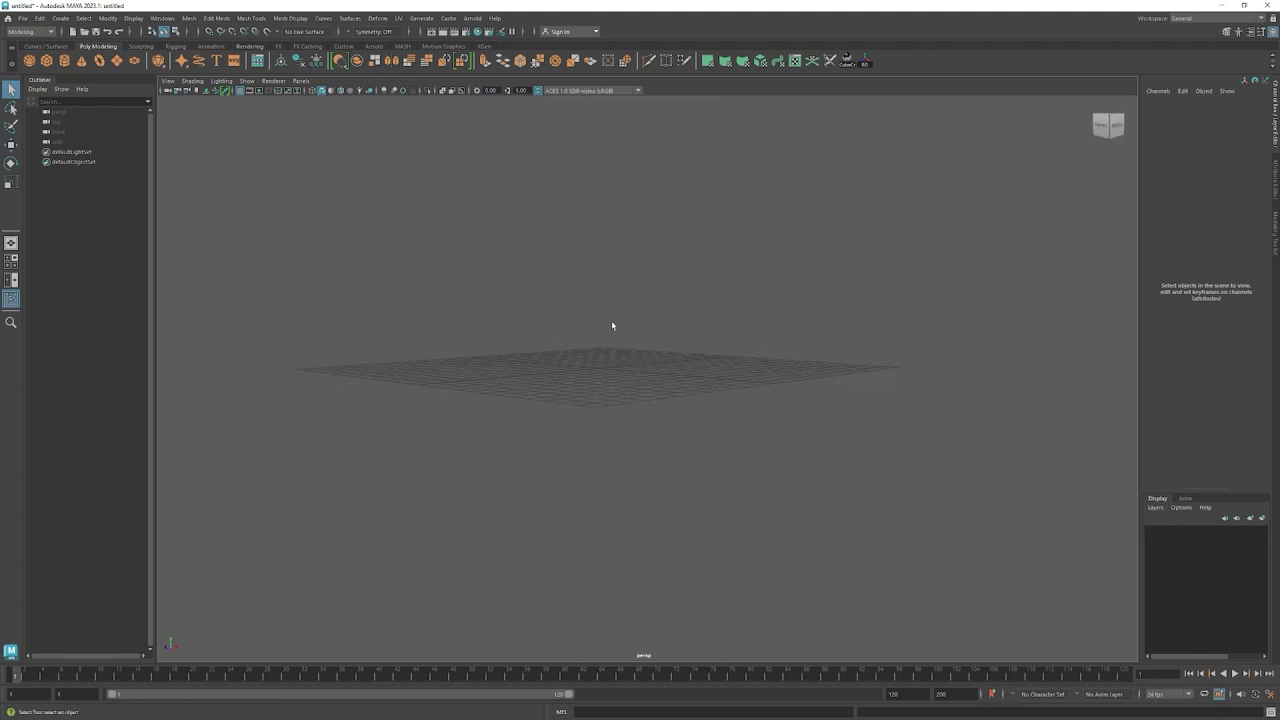
{"action": "left_click_drag", "start_coordinate": [951, 279], "coordinate": [603, 463]}
{"action": "left_click_drag", "start_coordinate": [580, 314], "coordinate": [589, 343], "text": "alt"}
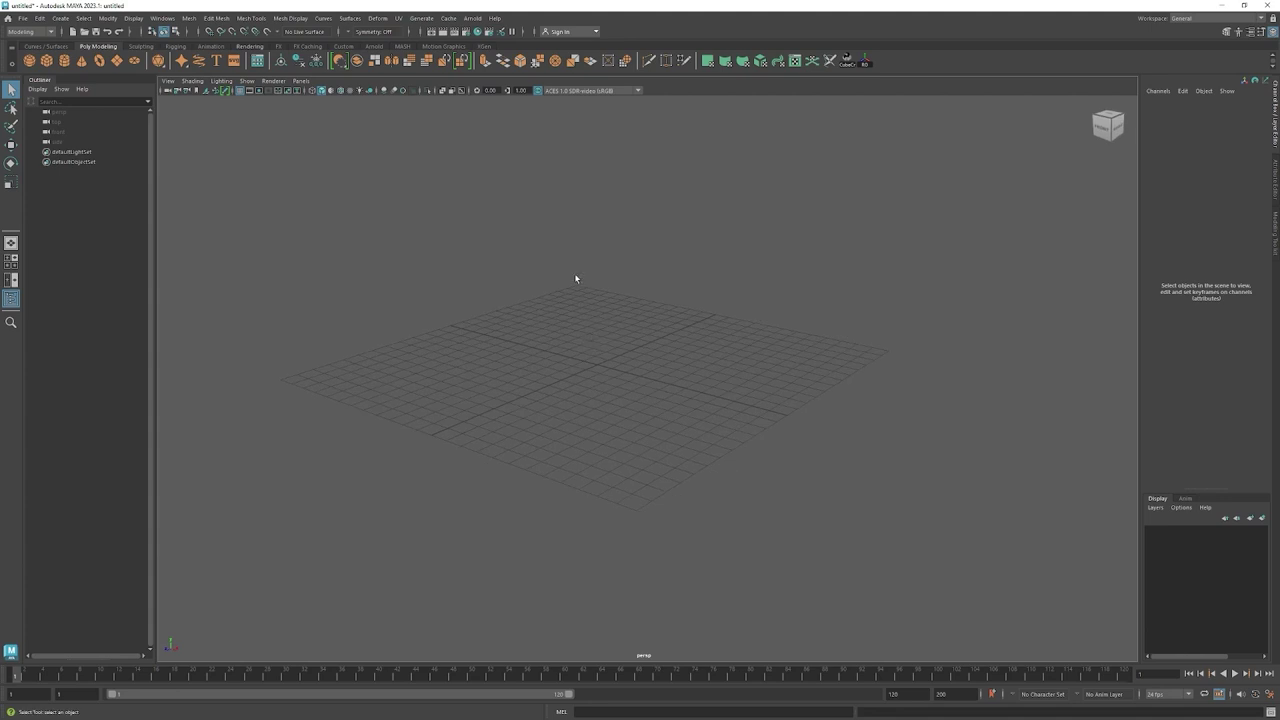
{"action": "left_click_drag", "start_coordinate": [448, 190], "coordinate": [767, 506]}
{"action": "left_click_drag", "start_coordinate": [699, 414], "coordinate": [875, 587]}
{"action": "left_click_drag", "start_coordinate": [477, 352], "coordinate": [594, 376], "text": "alt"}
Add a polygon sphere, lift it along Y, then set Translate Y back to 0.
{"action": "left_click", "coordinate": [31, 61]}
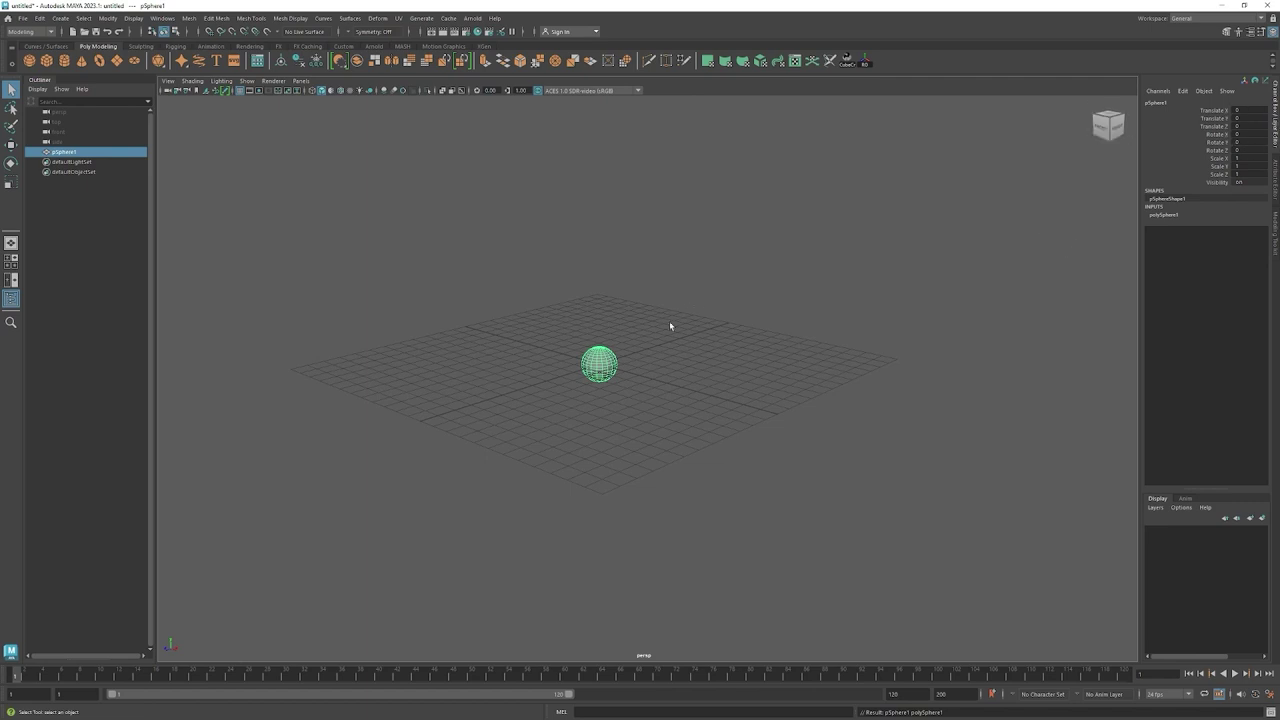
{"action": "key", "text": "w"}
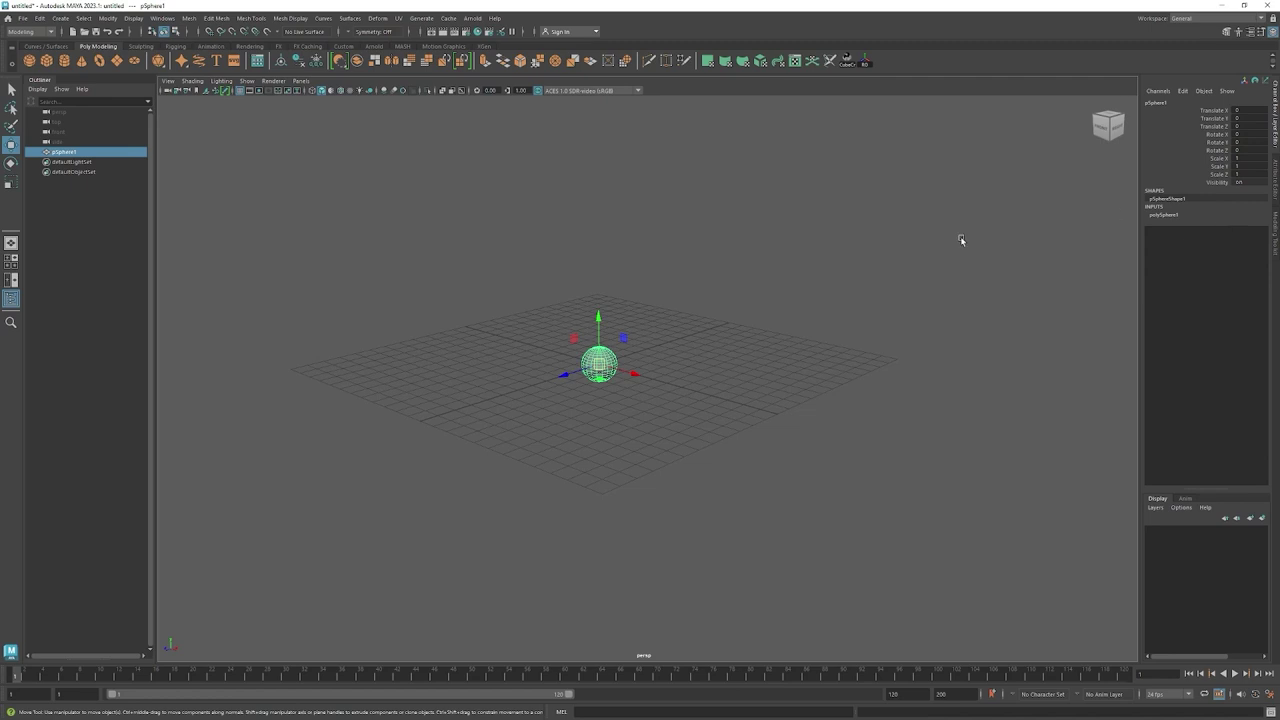
{"action": "left_click_drag", "start_coordinate": [597, 319], "coordinate": [597, 268]}
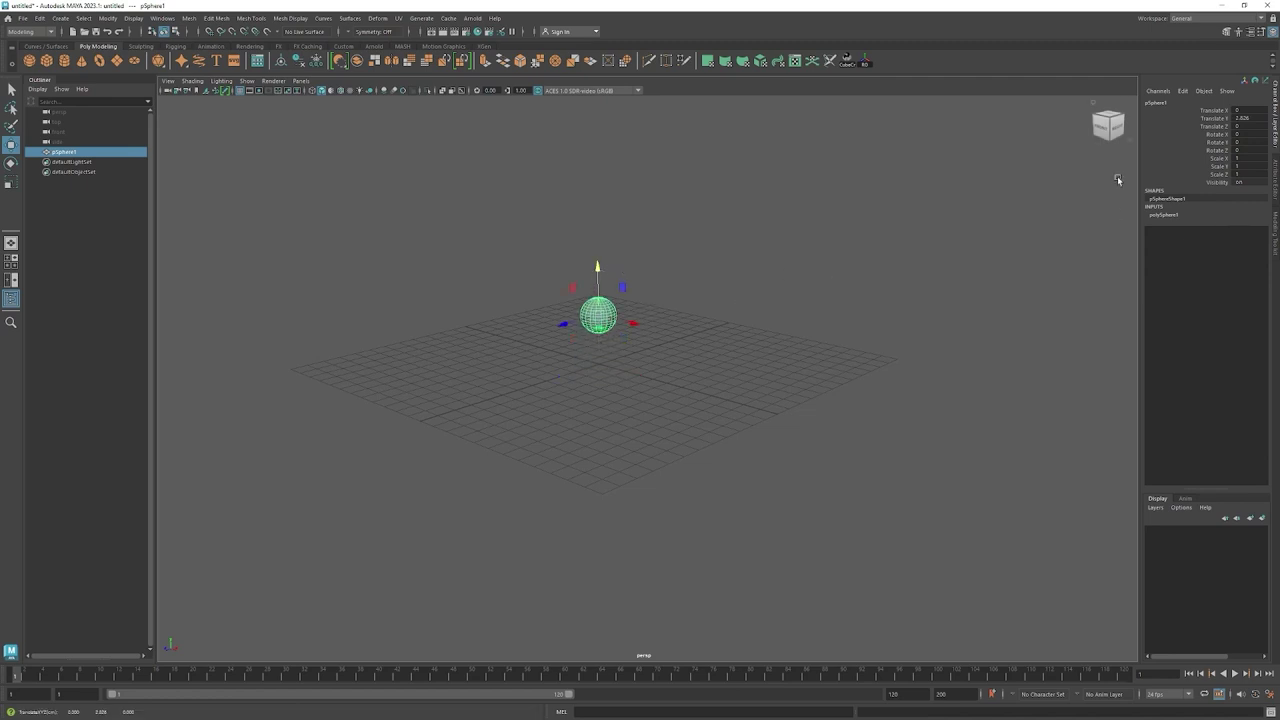
{"action": "left_click", "coordinate": [1254, 118]}
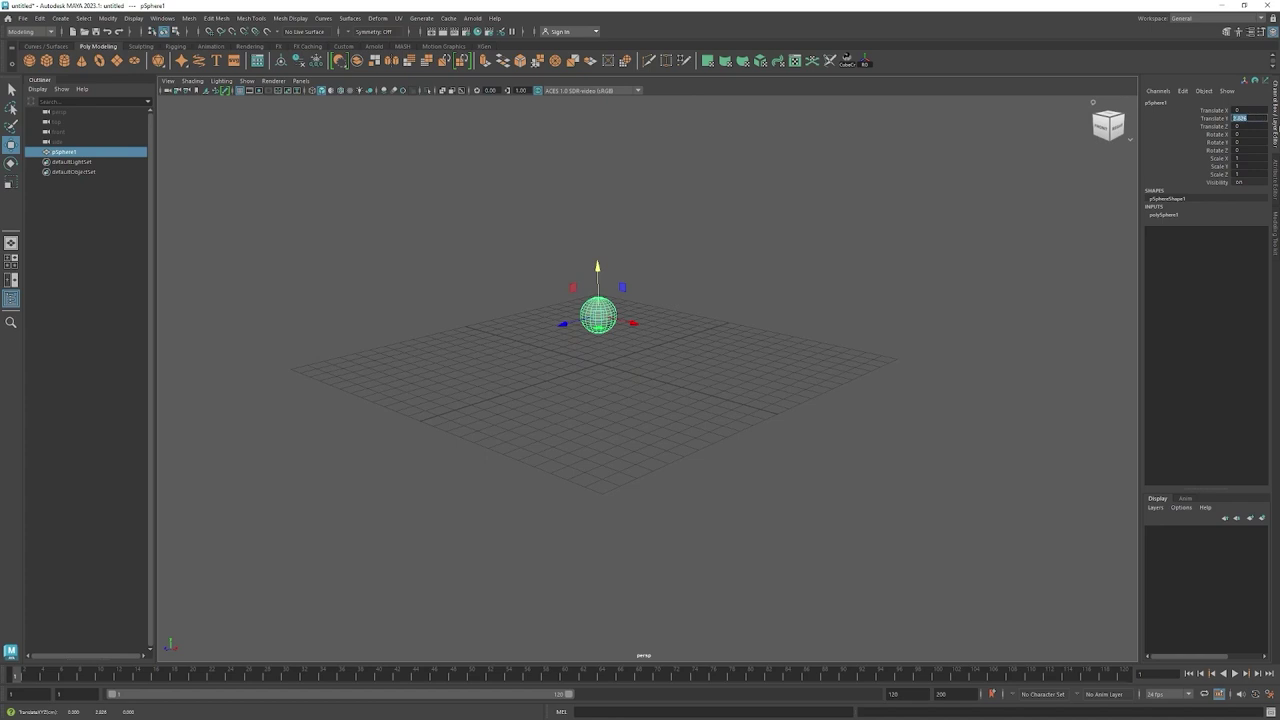
{"action": "type", "text": "3"}
{"action": "key", "text": "Return"}
{"action": "type", "text": "10"}
{"action": "key", "text": "Return"}
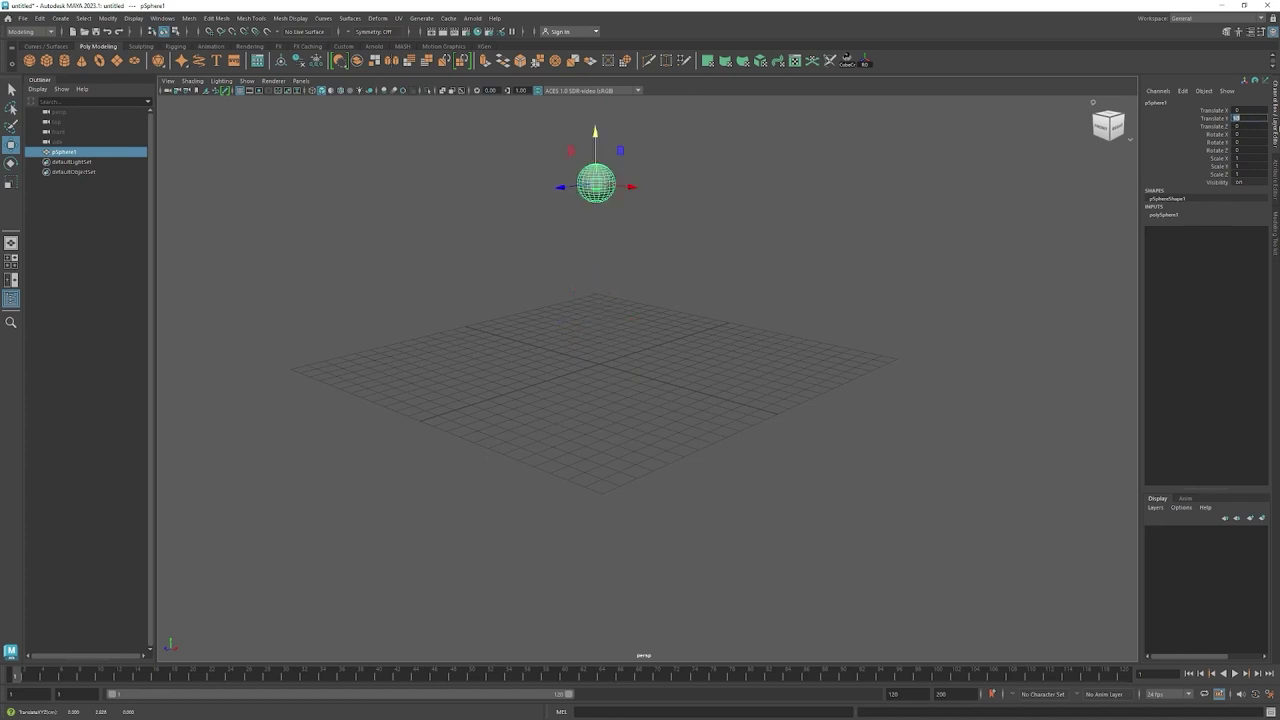
{"action": "key", "text": "Return"}
Reselect the sphere and open its Attribute Editor on pSphereShape1.
{"action": "left_click_drag", "start_coordinate": [568, 528], "coordinate": [572, 514], "text": "alt"}
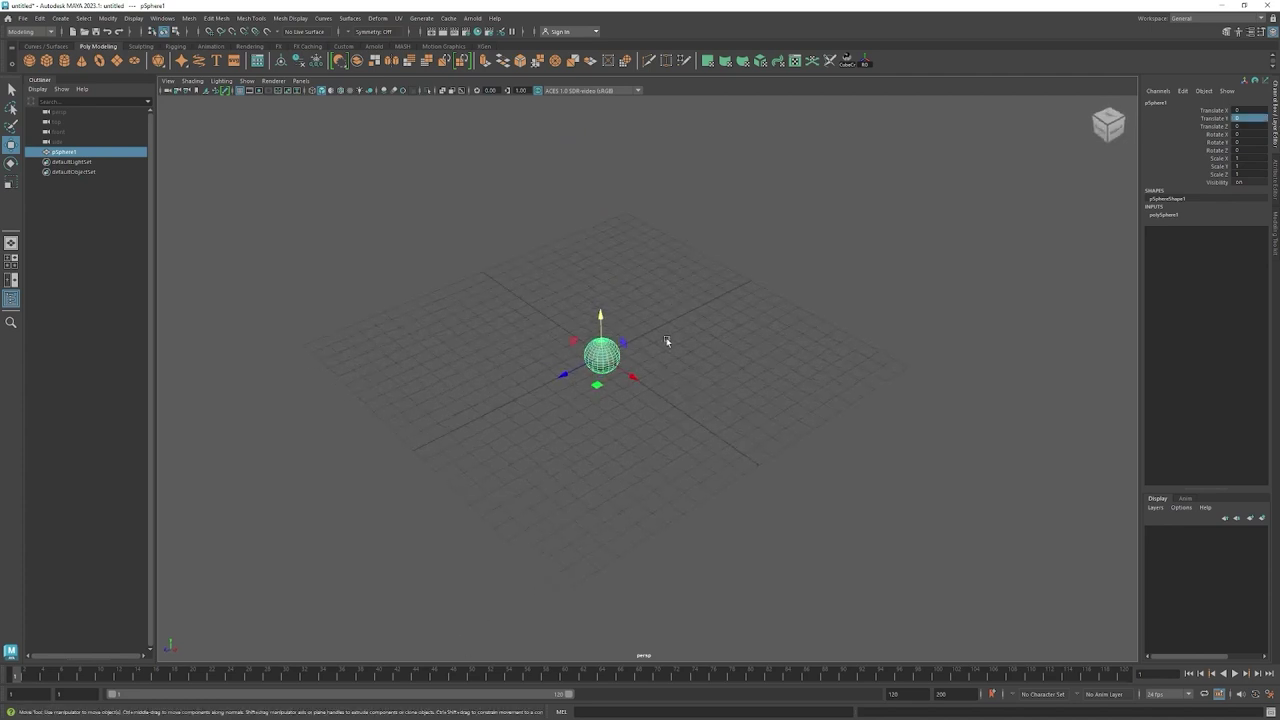
{"action": "left_click", "coordinate": [626, 391]}
{"action": "left_click", "coordinate": [614, 356]}
{"action": "left_click", "coordinate": [1275, 185]}
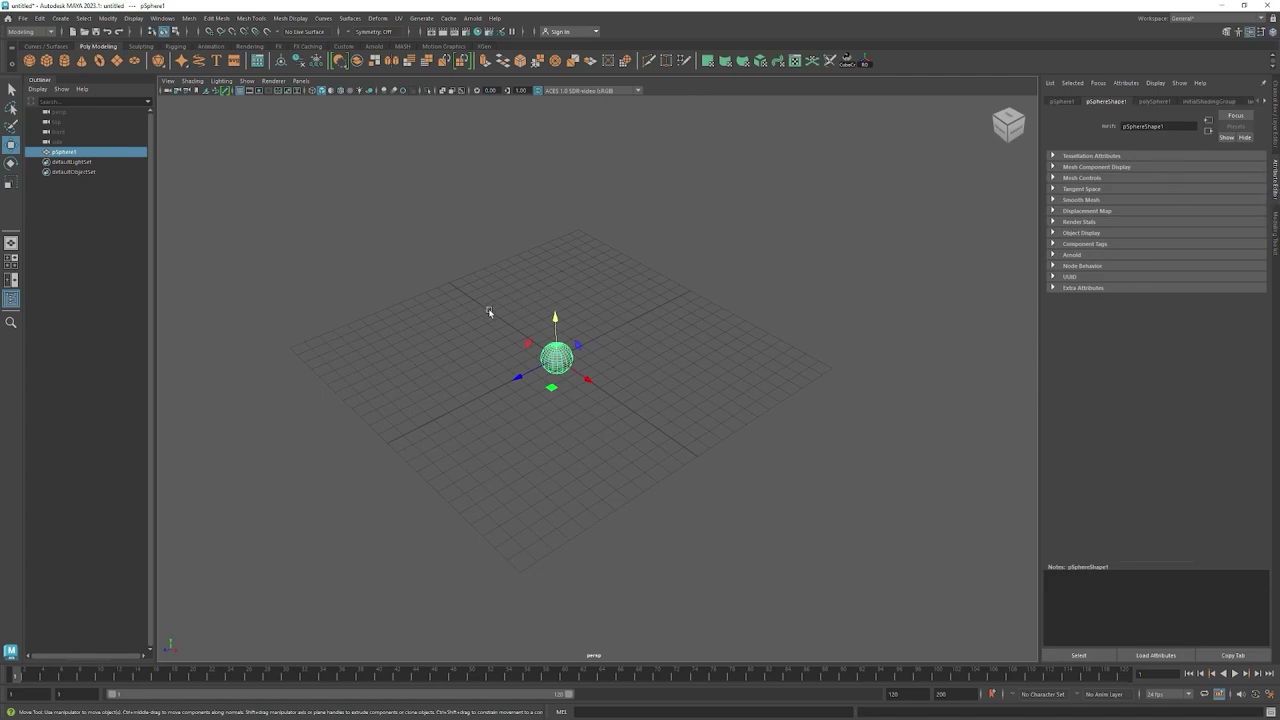
Reselect the sphere and browse its pSphere1, pSphereShape1, polySphere1 and initialShadingGroup tabs.
{"action": "left_click", "coordinate": [440, 305]}
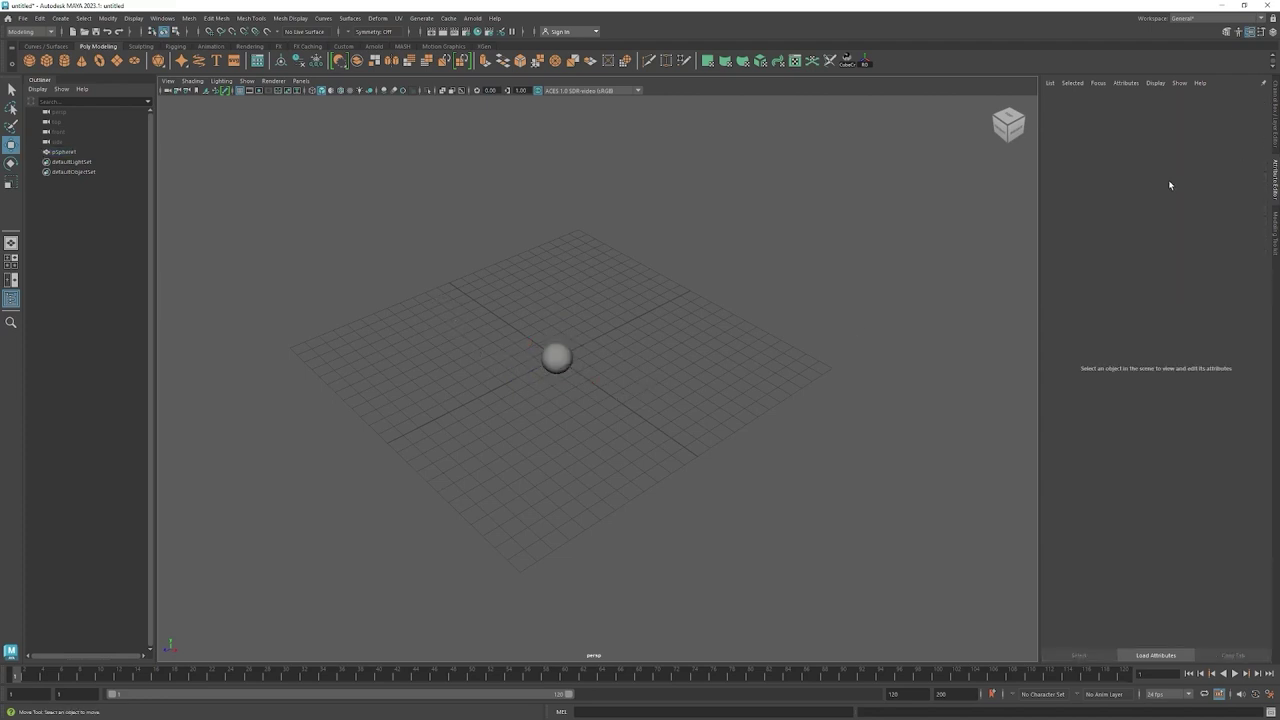
{"action": "left_click_drag", "start_coordinate": [698, 284], "coordinate": [457, 457]}
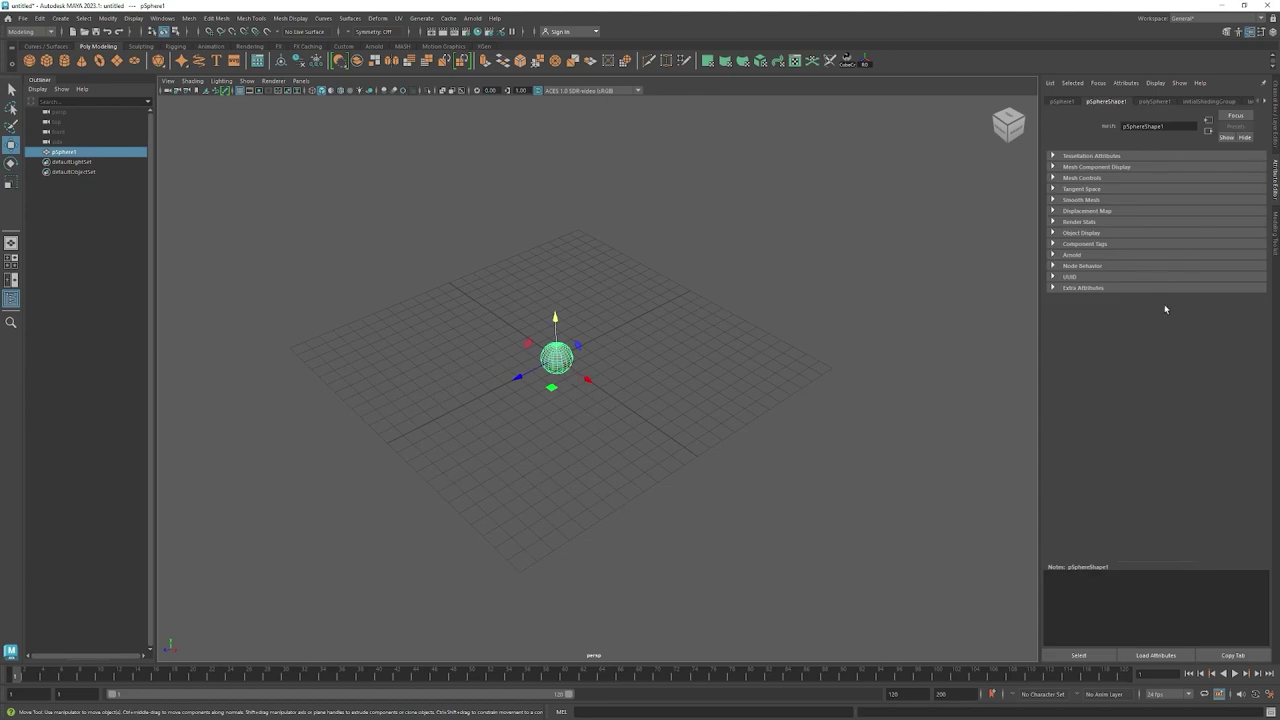
{"action": "left_click", "coordinate": [1067, 103]}
{"action": "left_click", "coordinate": [1128, 102]}
{"action": "left_click", "coordinate": [1154, 103]}
{"action": "left_click", "coordinate": [1266, 101]}
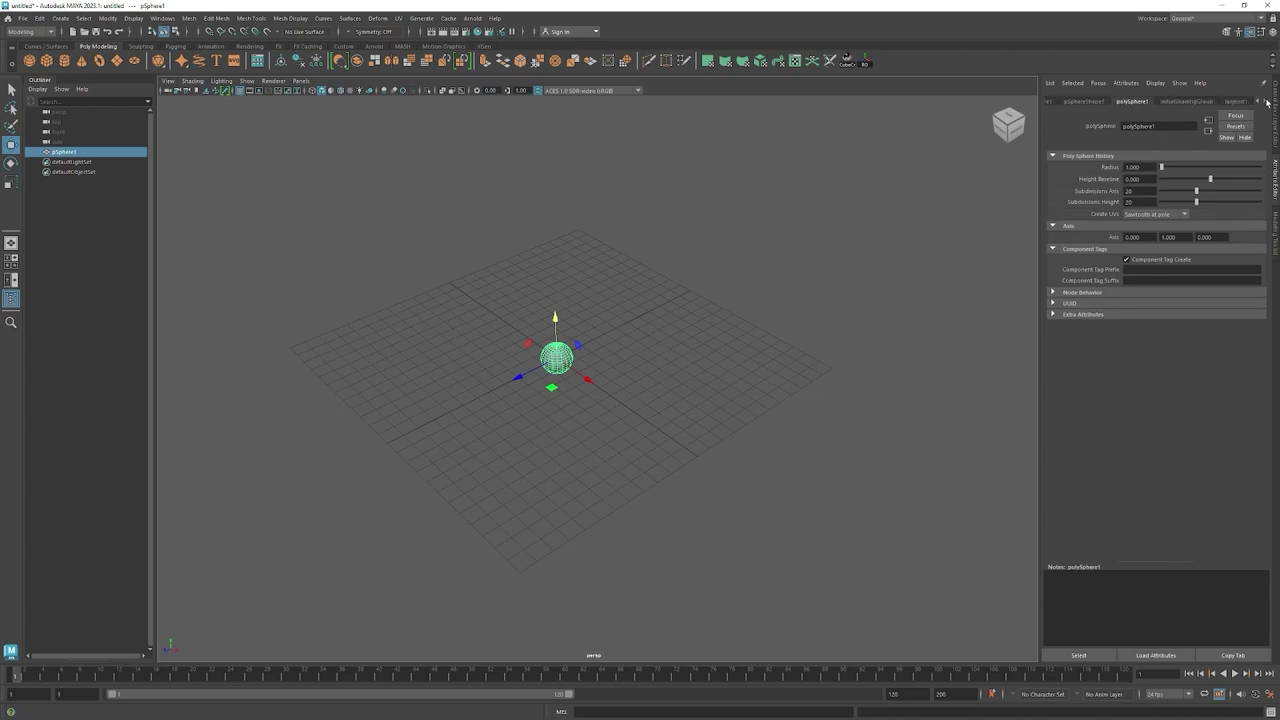
{"action": "left_click", "coordinate": [1266, 101]}
{"action": "left_click", "coordinate": [1132, 102]}
{"action": "left_click", "coordinate": [1083, 102]}
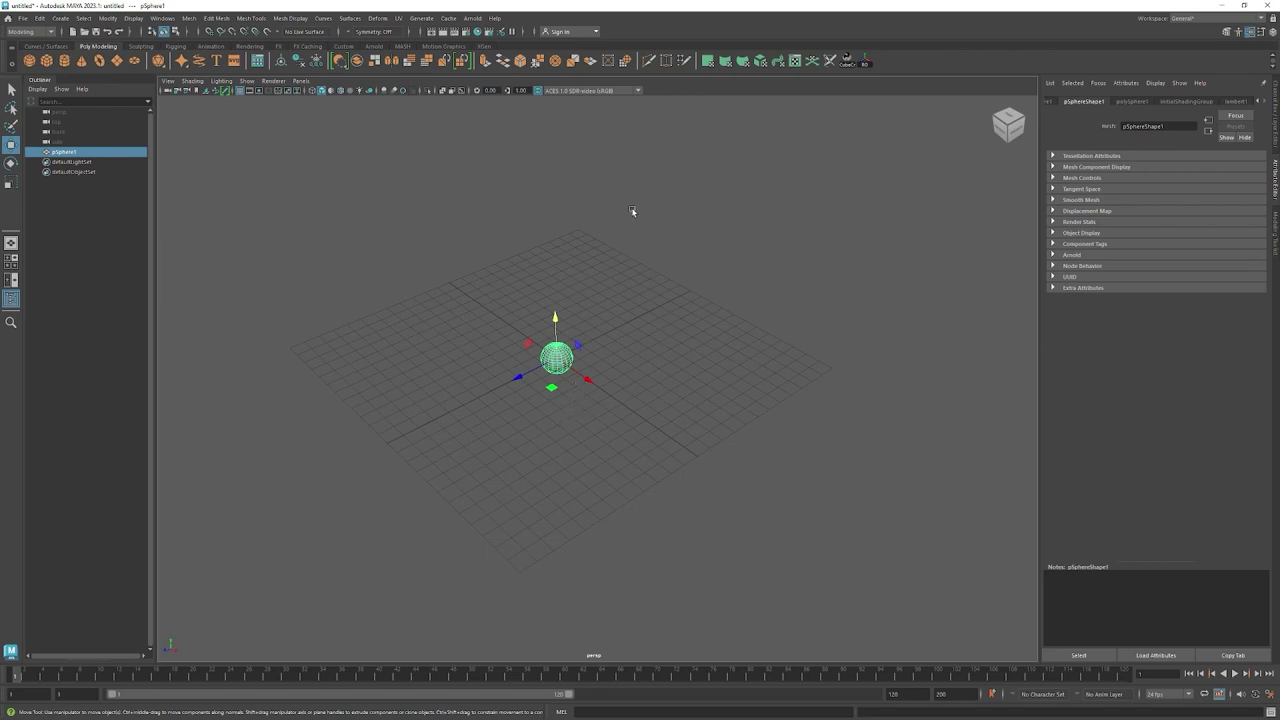
Reselect the sphere, view the lambert1 material, then step back to polySphere1 and pSphere1.
{"action": "left_click", "coordinate": [645, 324]}
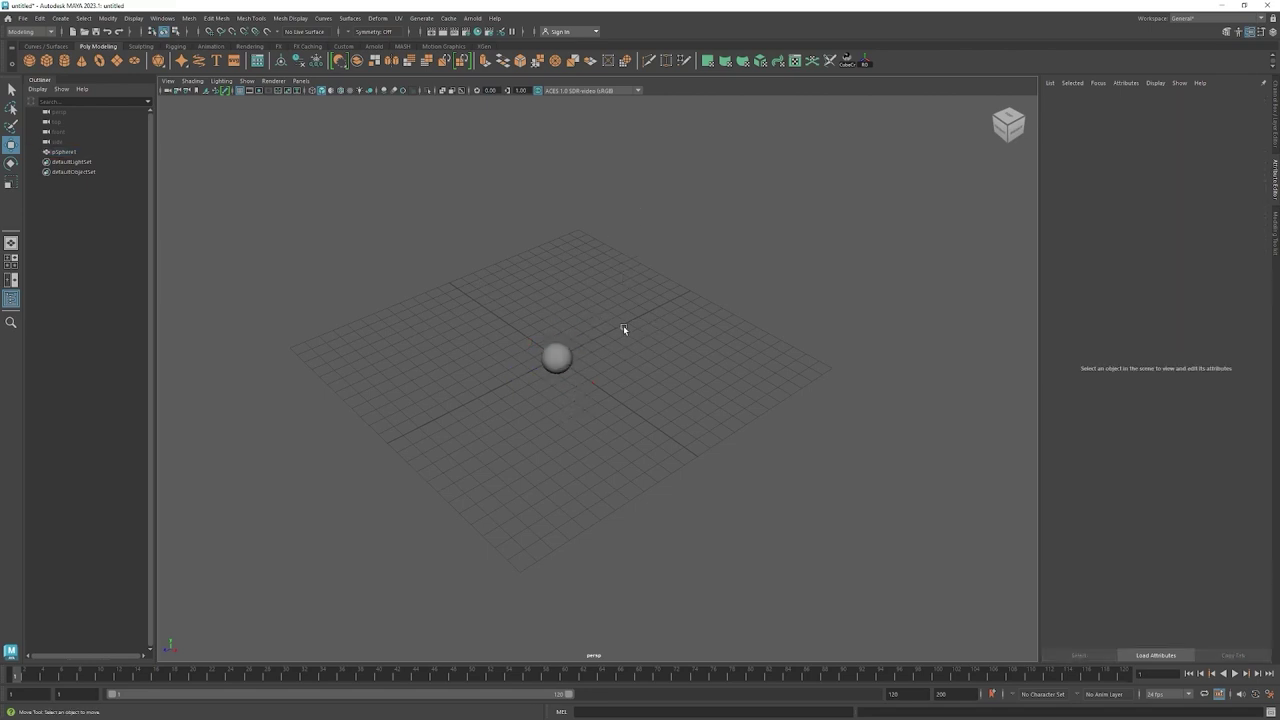
{"action": "left_click", "coordinate": [564, 352]}
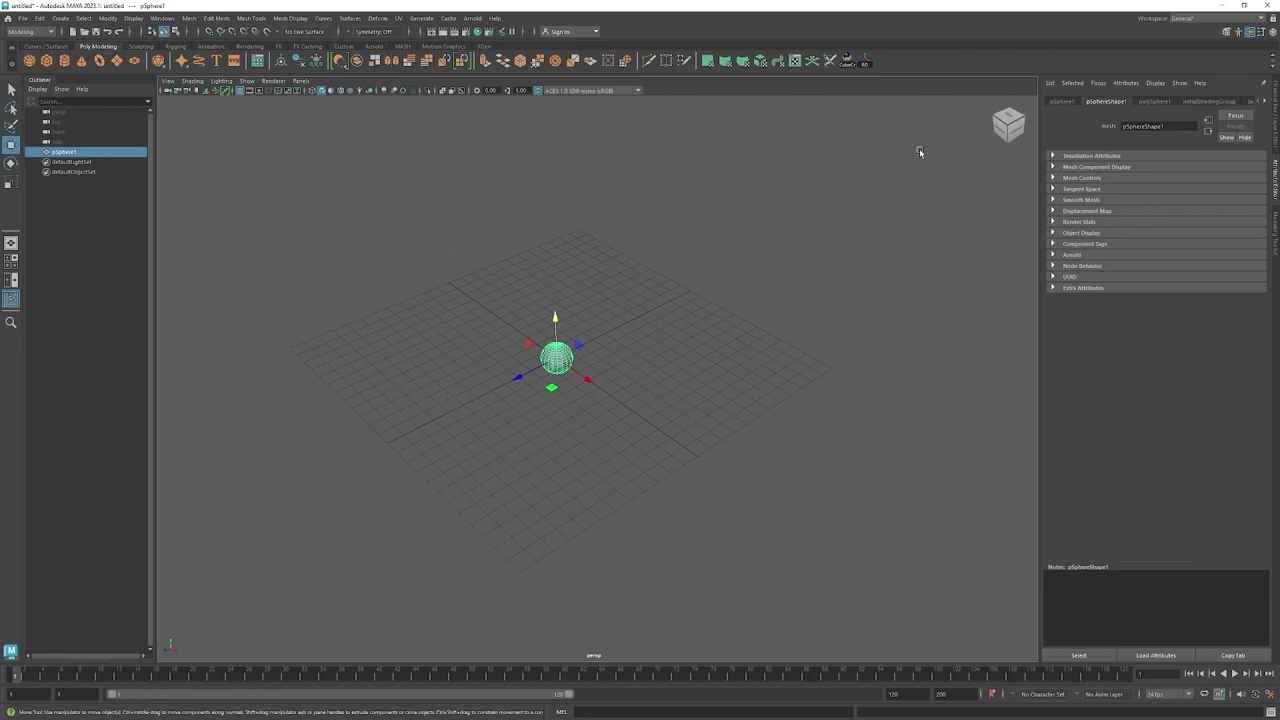
{"action": "left_click", "coordinate": [1154, 101]}
{"action": "left_click", "coordinate": [1208, 101]}
{"action": "left_click", "coordinate": [1249, 101]}
{"action": "left_click", "coordinate": [1258, 104]}
{"action": "left_click", "coordinate": [1208, 101]}
{"action": "left_click", "coordinate": [1154, 101]}
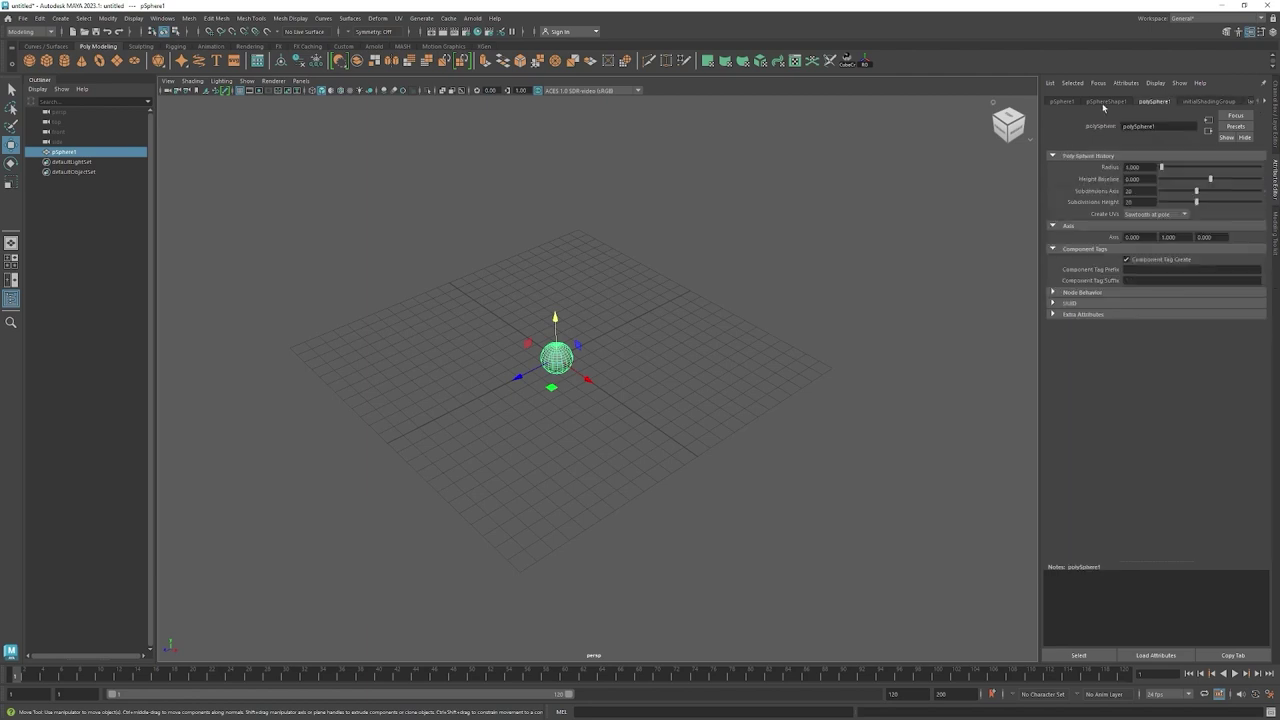
{"action": "left_click", "coordinate": [1061, 102]}
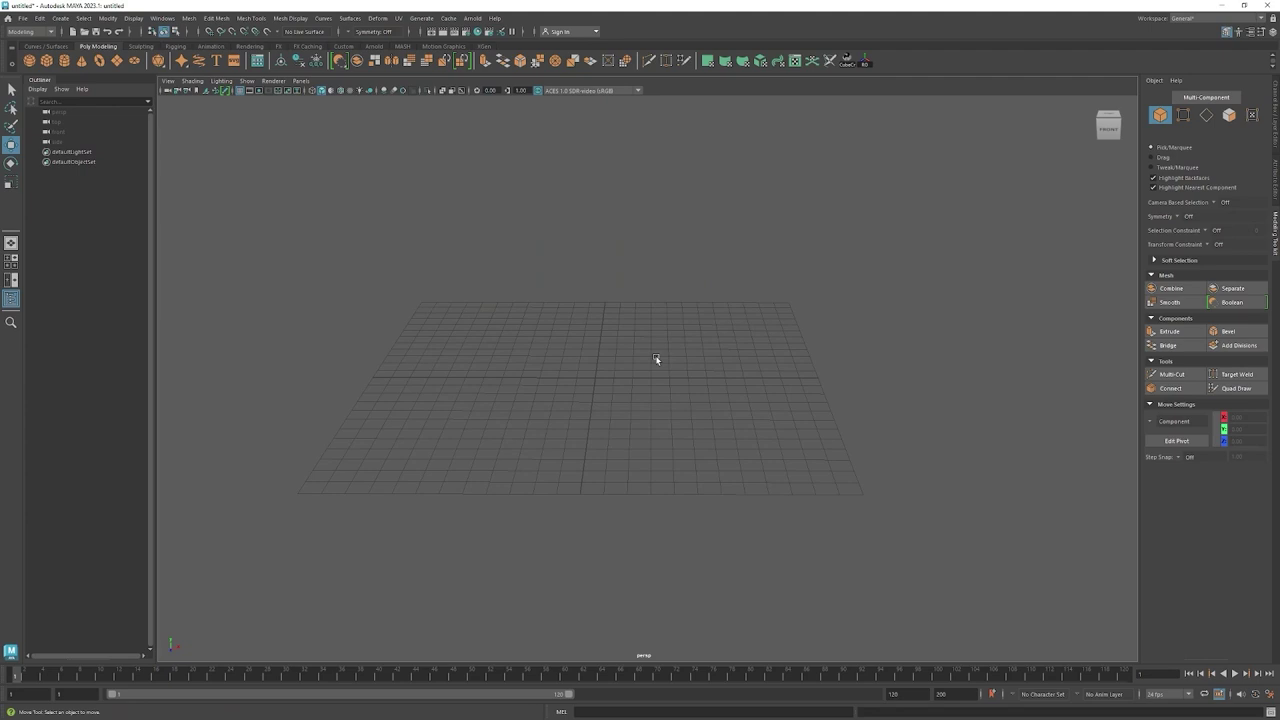
{"action": "left_click", "coordinate": [46, 60]}
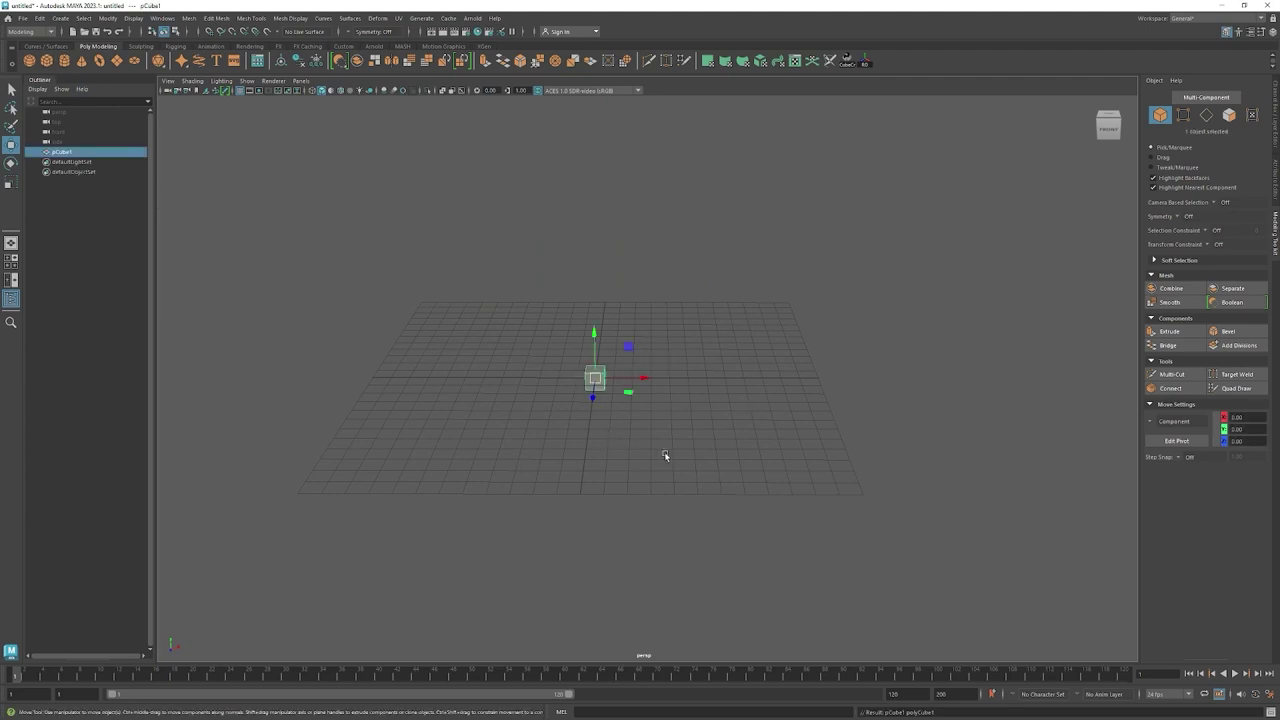
{"action": "scroll", "coordinate": [596, 449], "scroll_direction": "up", "scroll_amount": 2}
{"action": "scroll", "coordinate": [557, 444], "scroll_direction": "up", "scroll_amount": 3}
{"action": "scroll", "coordinate": [530, 442], "scroll_direction": "up", "scroll_amount": 3}
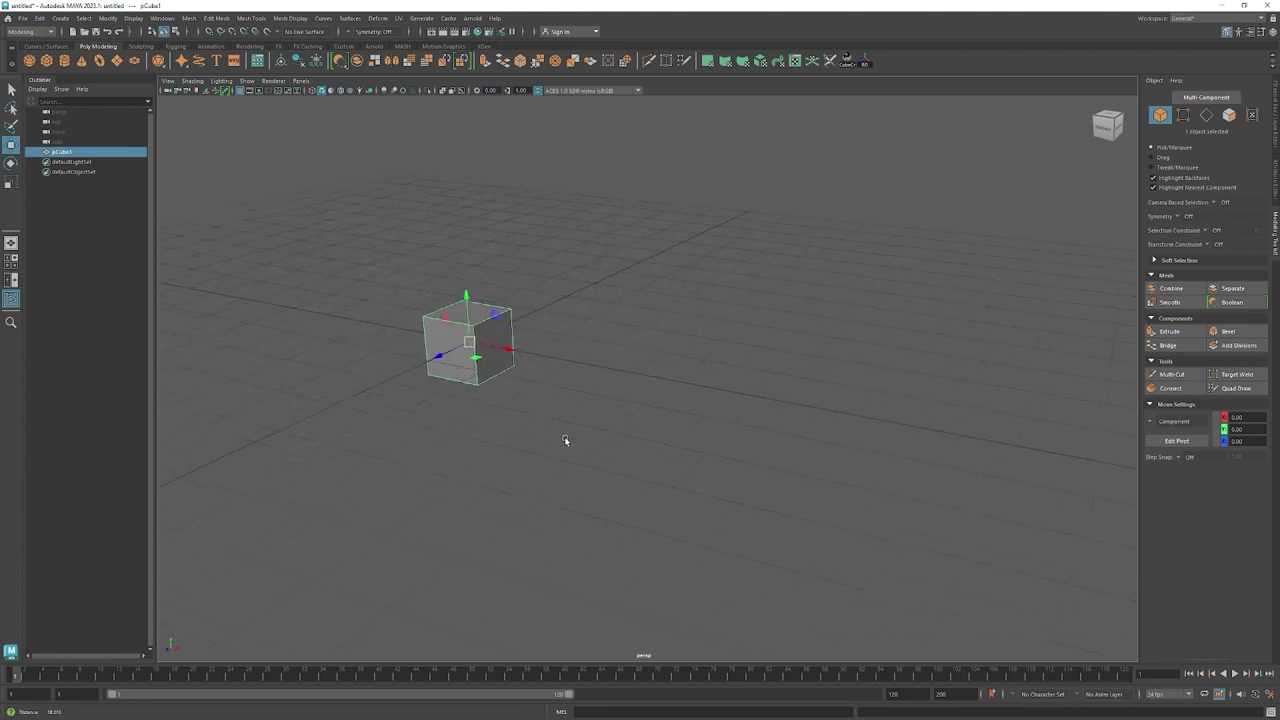
{"action": "scroll", "coordinate": [757, 451], "scroll_direction": "up", "scroll_amount": 1}
{"action": "scroll", "coordinate": [828, 428], "scroll_direction": "up", "scroll_amount": 2}
{"action": "scroll", "coordinate": [749, 428], "scroll_direction": "up", "scroll_amount": 2}
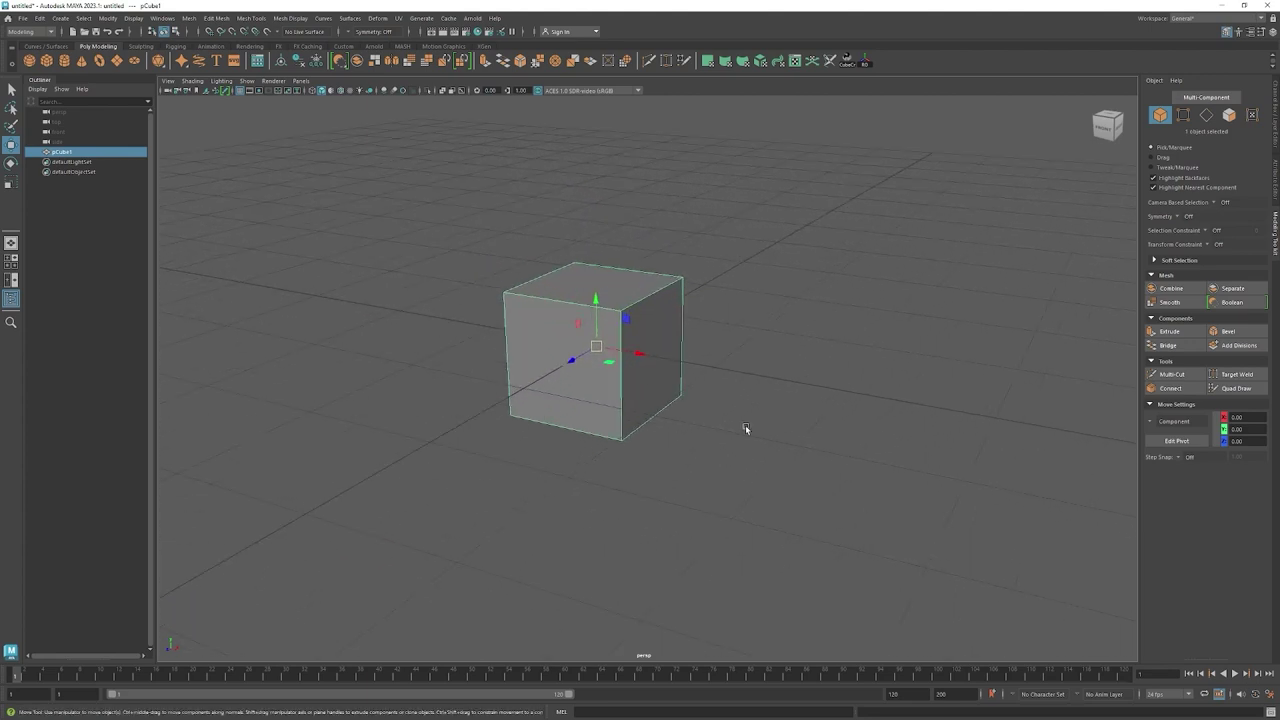
{"action": "scroll", "coordinate": [690, 422], "scroll_direction": "down", "scroll_amount": 4}
{"action": "scroll", "coordinate": [626, 417], "scroll_direction": "down", "scroll_amount": 5}
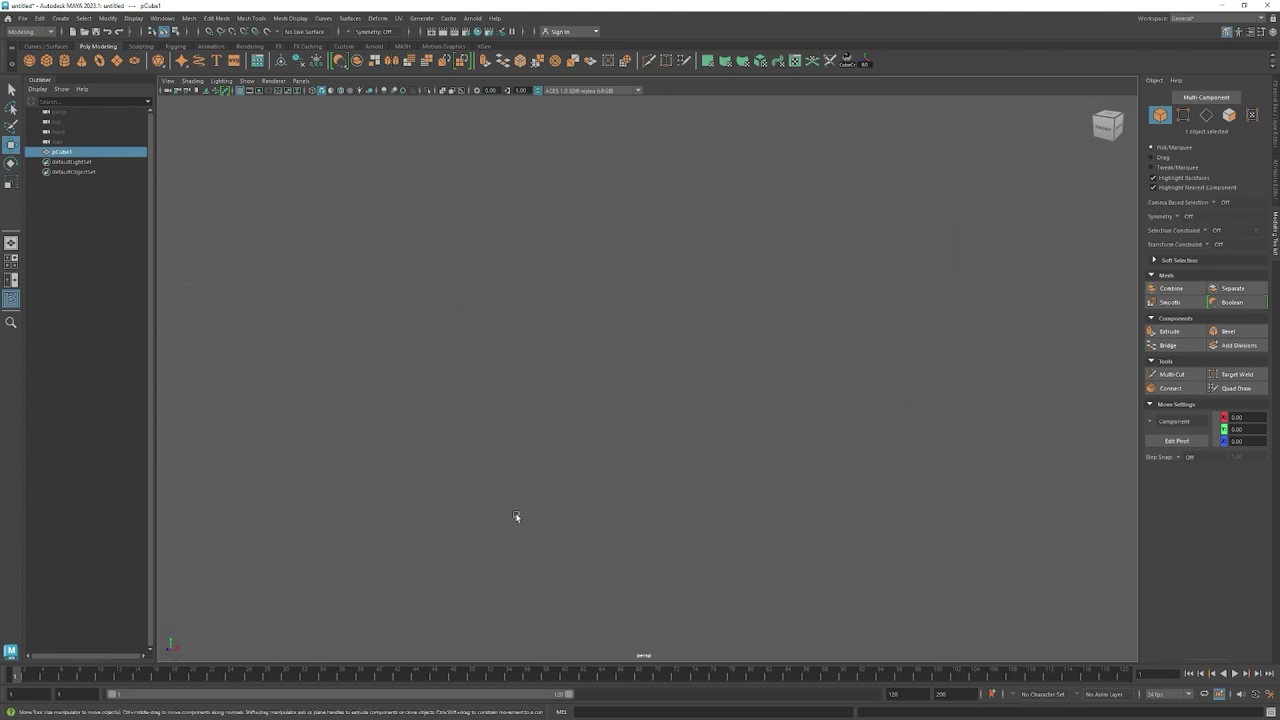
{"action": "key", "text": "f"}
{"action": "mouse_move", "coordinate": [590, 411]}
{"action": "left_mouse_down", "text": "alt"}
{"action": "mouse_move", "coordinate": [837, 423]}
{"action": "mouse_move", "coordinate": [917, 451]}
{"action": "left_mouse_up", "text": "alt"}
{"action": "scroll", "coordinate": [796, 393], "scroll_direction": "down", "scroll_amount": 5}
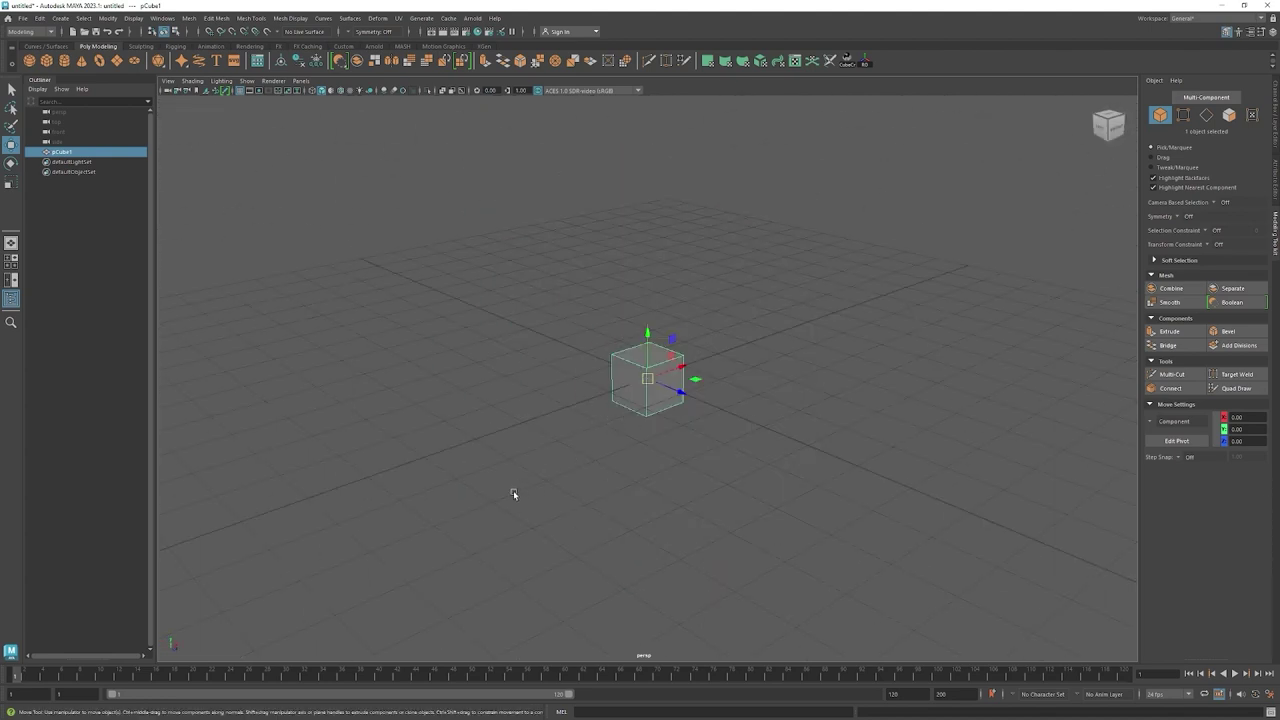
{"action": "mouse_move", "coordinate": [627, 427]}
{"action": "left_mouse_down", "text": "alt"}
{"action": "mouse_move", "coordinate": [560, 440]}
{"action": "mouse_move", "coordinate": [849, 454]}
{"action": "mouse_move", "coordinate": [674, 337]}
{"action": "mouse_move", "coordinate": [827, 307]}
{"action": "mouse_move", "coordinate": [543, 386]}
{"action": "mouse_move", "coordinate": [360, 235]}
{"action": "mouse_move", "coordinate": [305, 346]}
{"action": "mouse_move", "coordinate": [520, 309]}
{"action": "mouse_move", "coordinate": [680, 314]}
{"action": "mouse_move", "coordinate": [734, 195]}
{"action": "left_mouse_up", "text": "alt"}
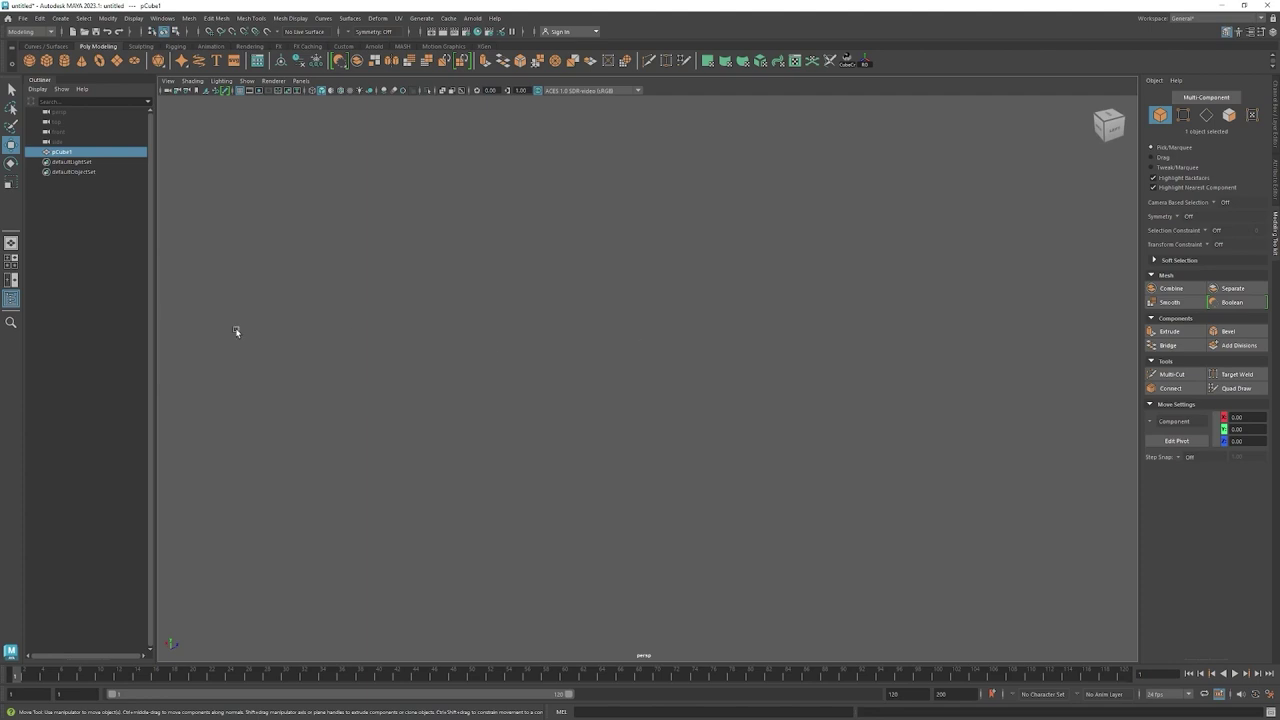
{"action": "left_click", "coordinate": [77, 191]}
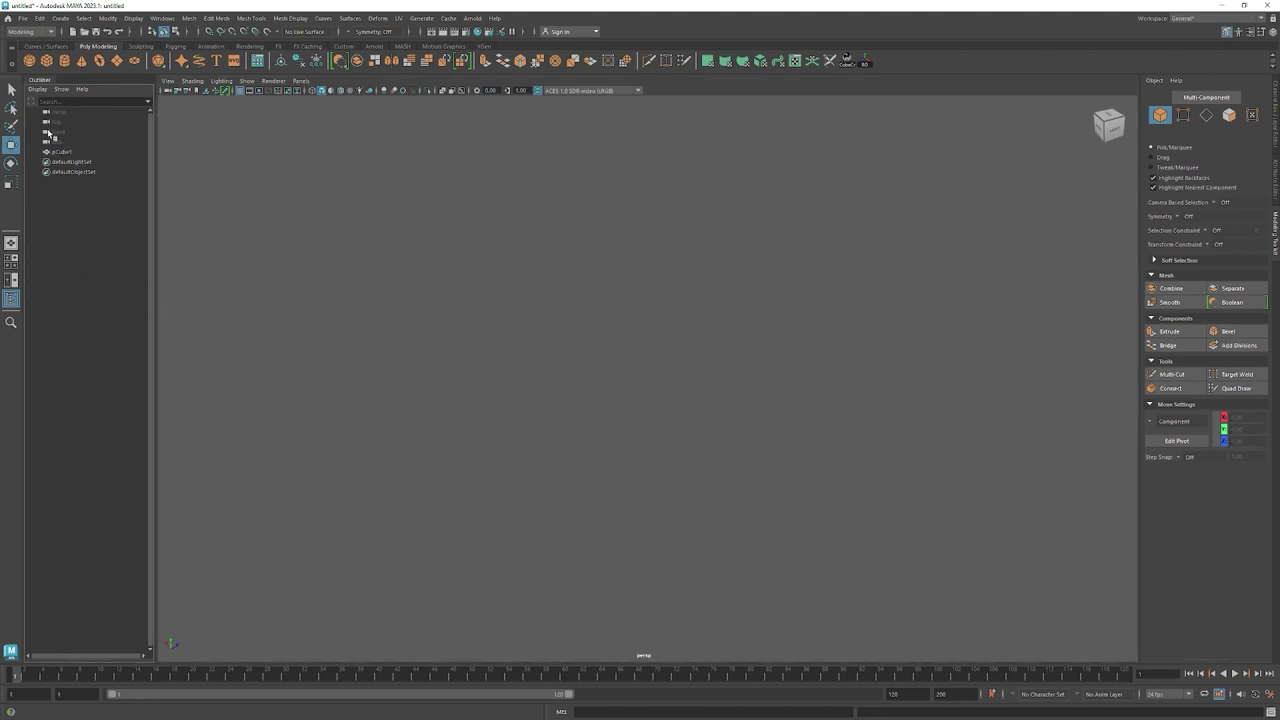
{"action": "left_click", "coordinate": [71, 153]}
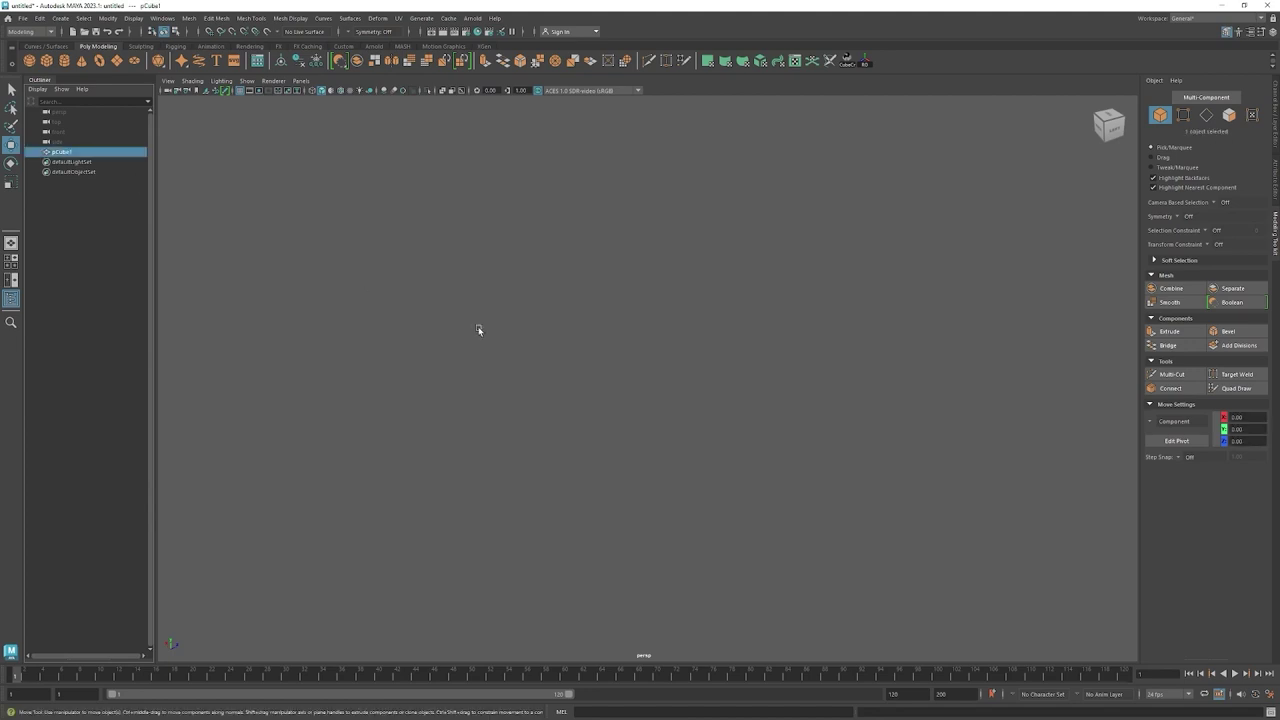
{"action": "key", "text": "f"}
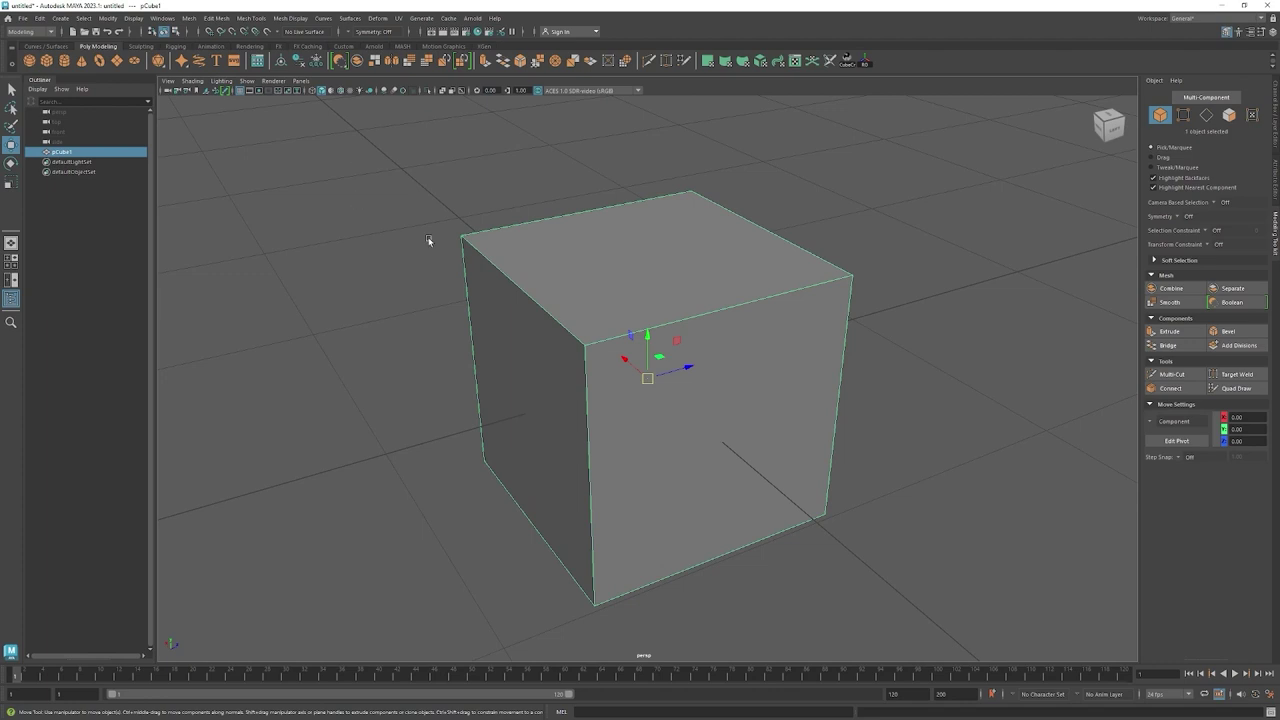
{"action": "scroll", "coordinate": [651, 414], "scroll_direction": "down", "scroll_amount": 3}
{"action": "scroll", "coordinate": [651, 414], "scroll_direction": "down", "scroll_amount": 3}
{"action": "scroll", "coordinate": [560, 330], "scroll_direction": "up", "scroll_amount": 1}
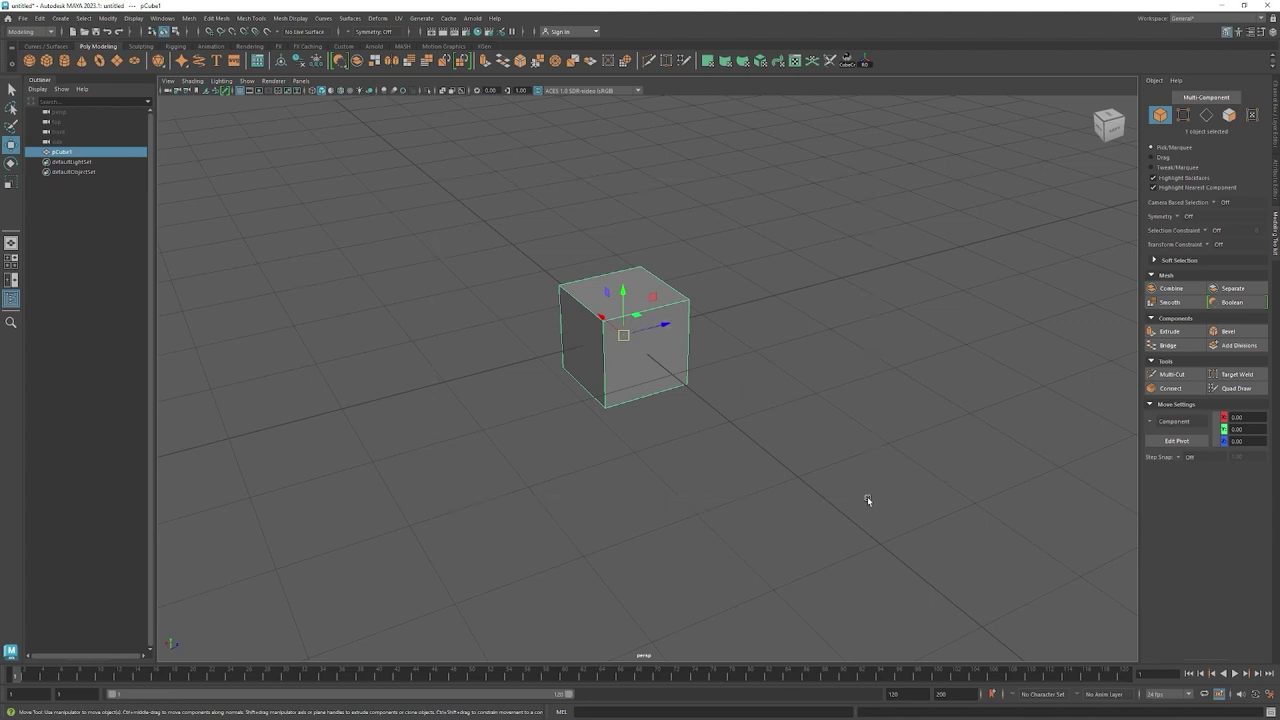
Rename pCube1 to mi_cubo in the Outliner.
{"action": "left_click", "coordinate": [57, 186]}
{"action": "left_click", "coordinate": [61, 151]}
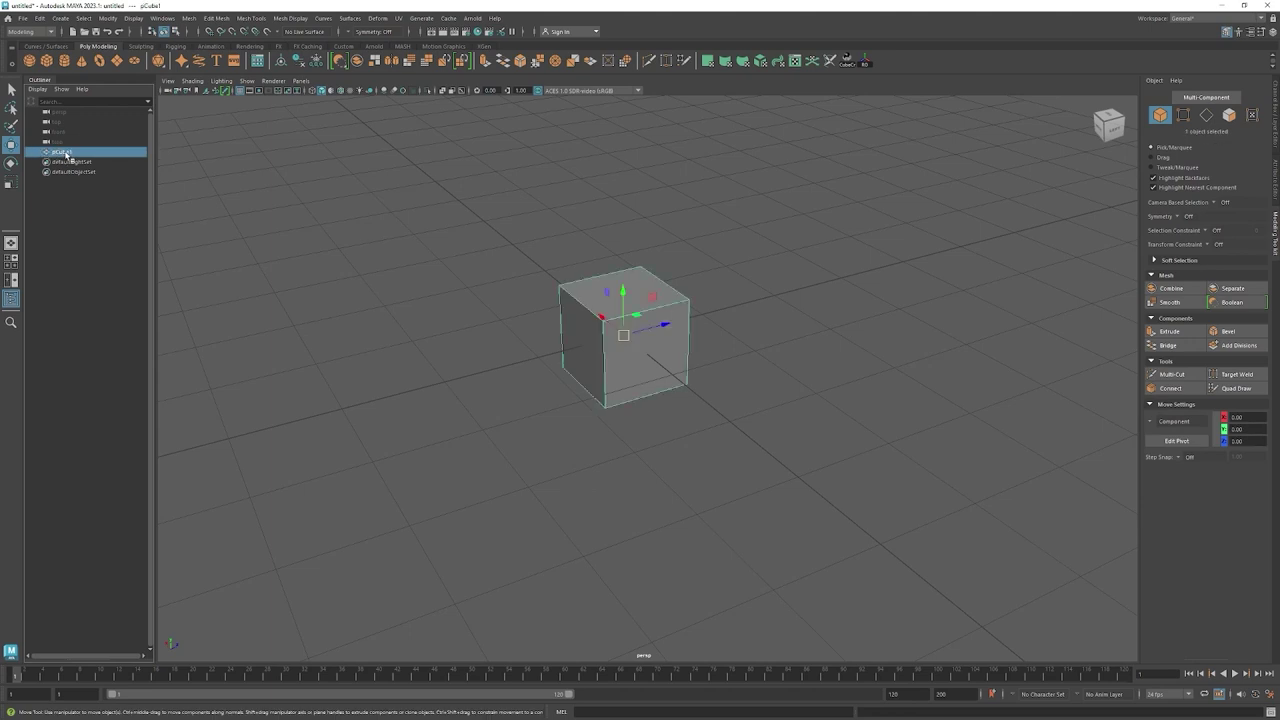
{"action": "double_click", "coordinate": [63, 152]}
{"action": "type", "text": "mi_cubo"}
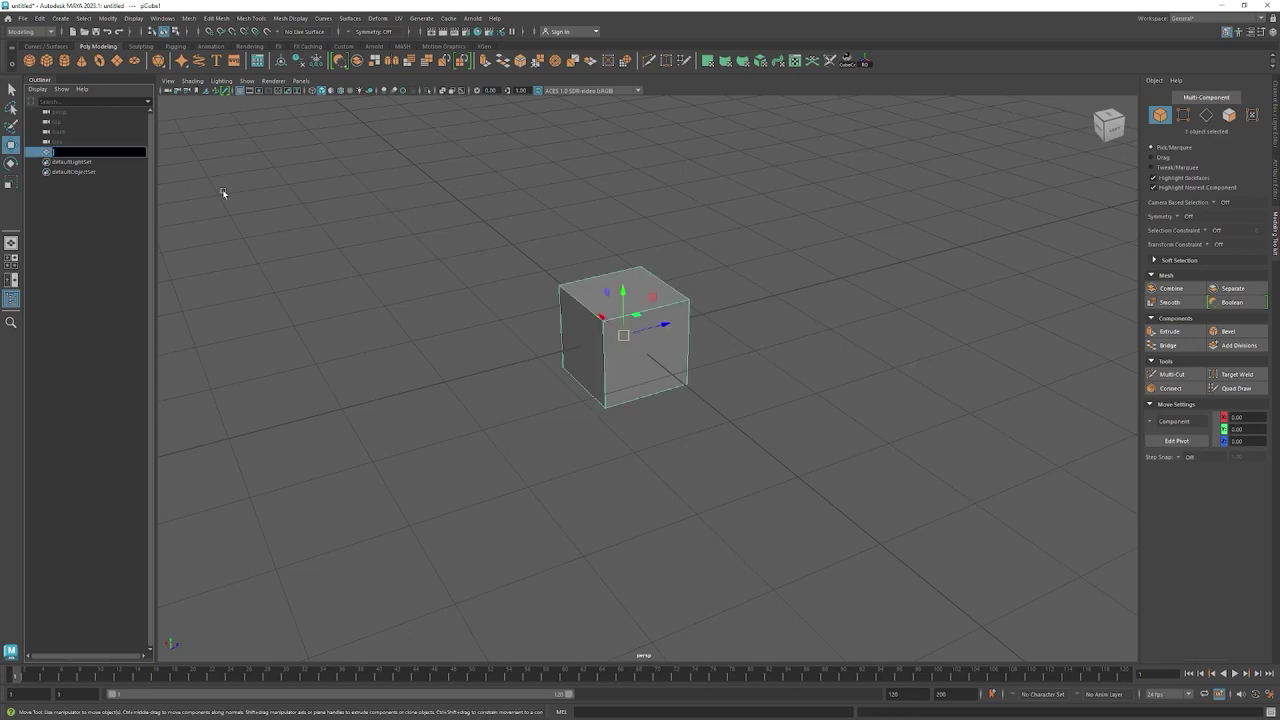
{"action": "key", "text": "Return"}
Orbit to a near-front view and marquee-select the cube.
{"action": "left_click", "coordinate": [96, 211]}
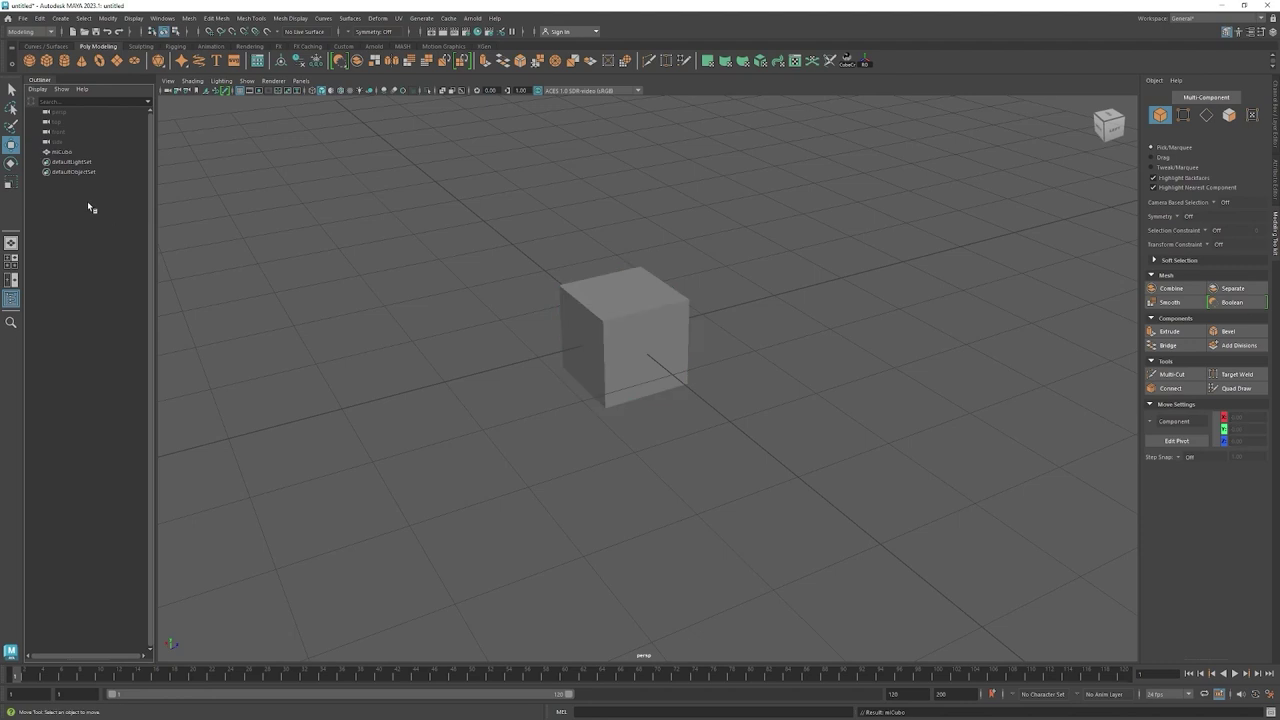
{"action": "mouse_move", "coordinate": [851, 417]}
{"action": "left_mouse_down", "text": "alt"}
{"action": "mouse_move", "coordinate": [757, 429]}
{"action": "mouse_move", "coordinate": [643, 394]}
{"action": "left_mouse_up", "text": "alt"}
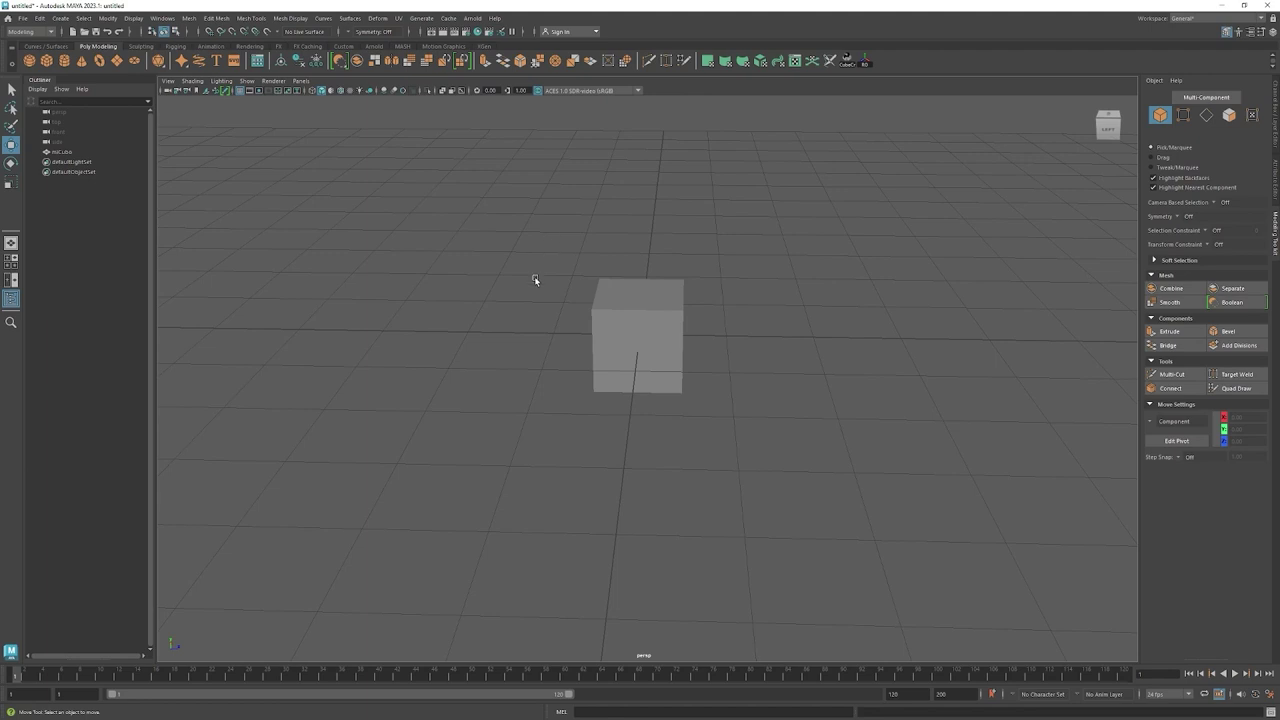
{"action": "left_click_drag", "start_coordinate": [518, 198], "coordinate": [774, 422]}
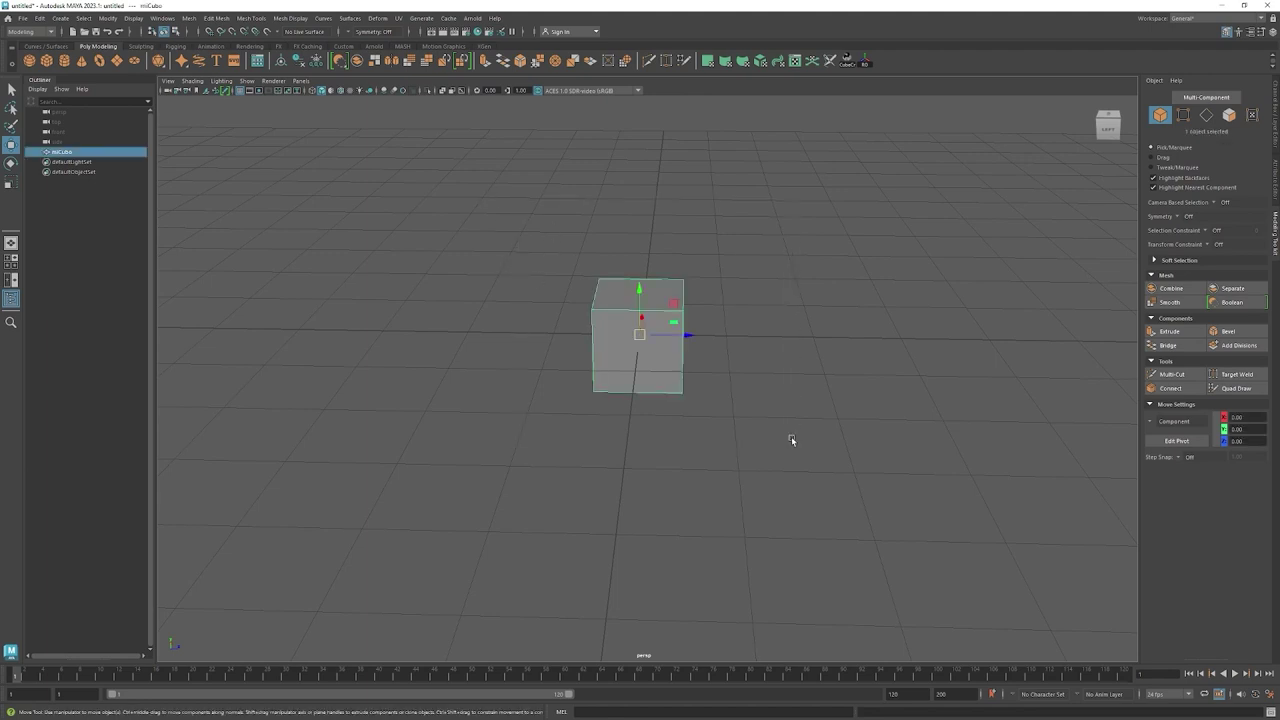
{"action": "left_click_drag", "start_coordinate": [557, 346], "coordinate": [631, 357], "text": "alt"}
Look over the cube's right-click marking menu, staying in Object Mode.
{"action": "right_click", "coordinate": [612, 358]}
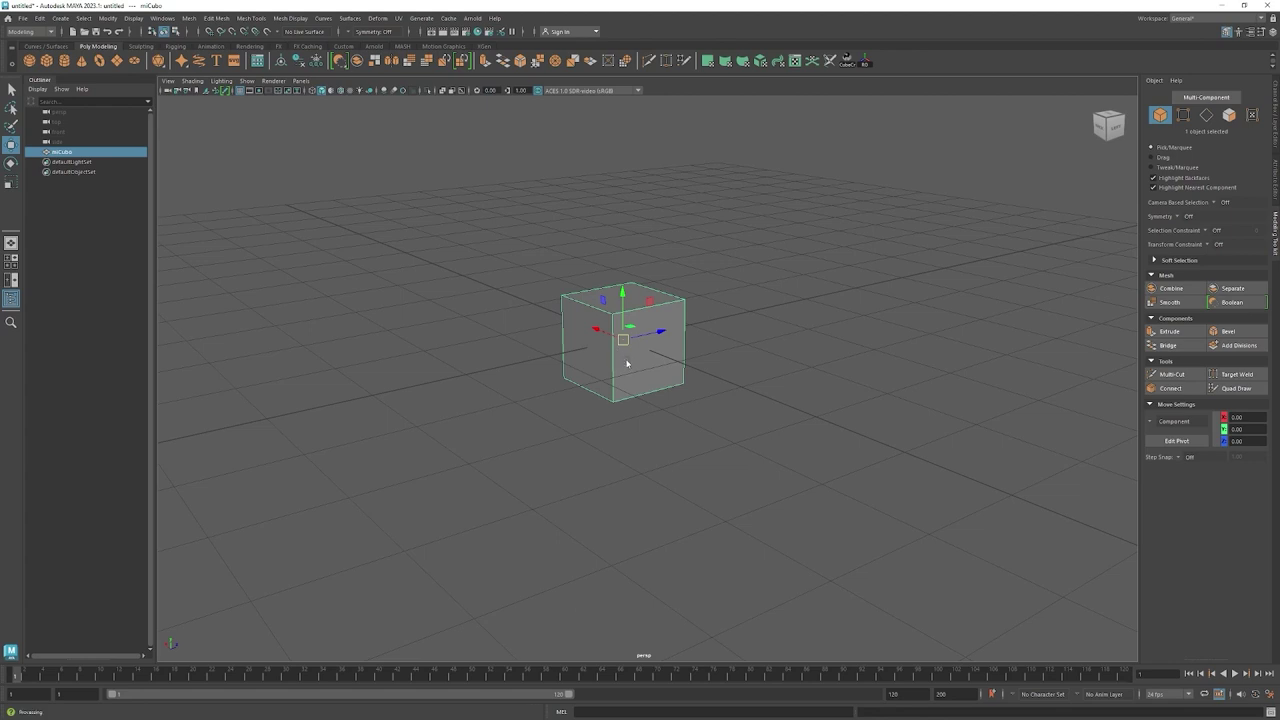
{"action": "right_click", "coordinate": [626, 362]}
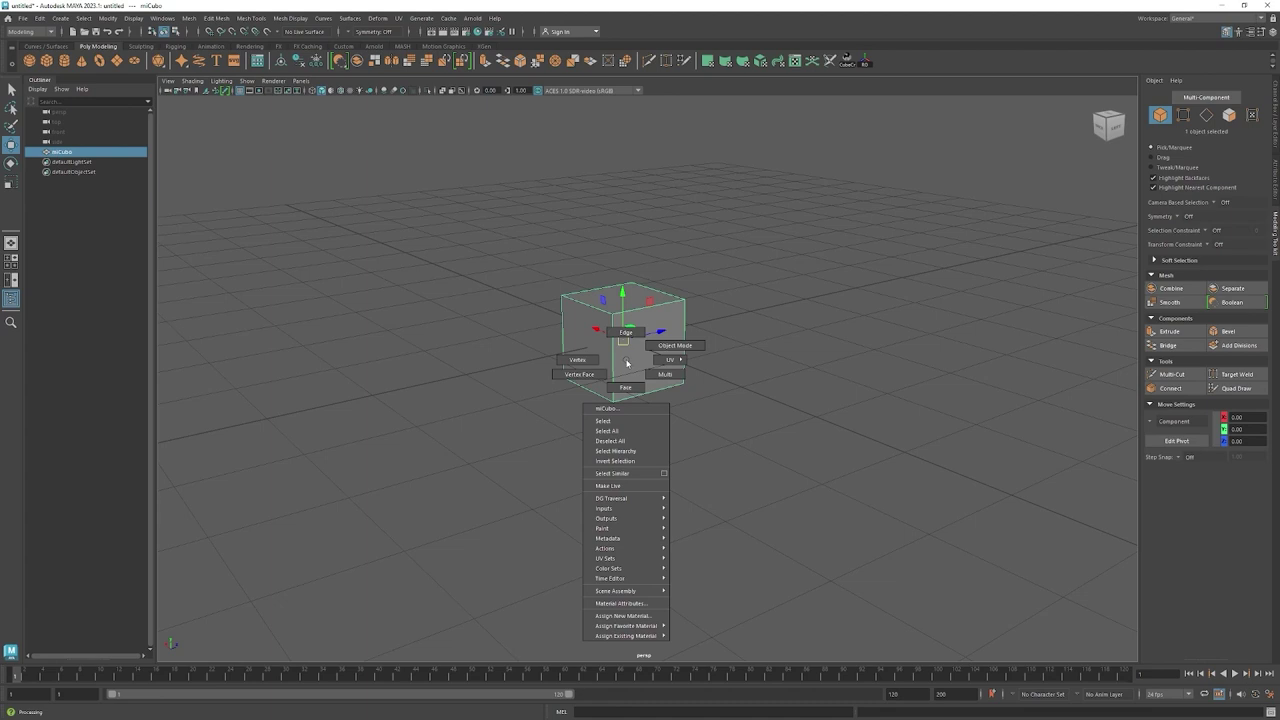
{"action": "left_click", "coordinate": [626, 362]}
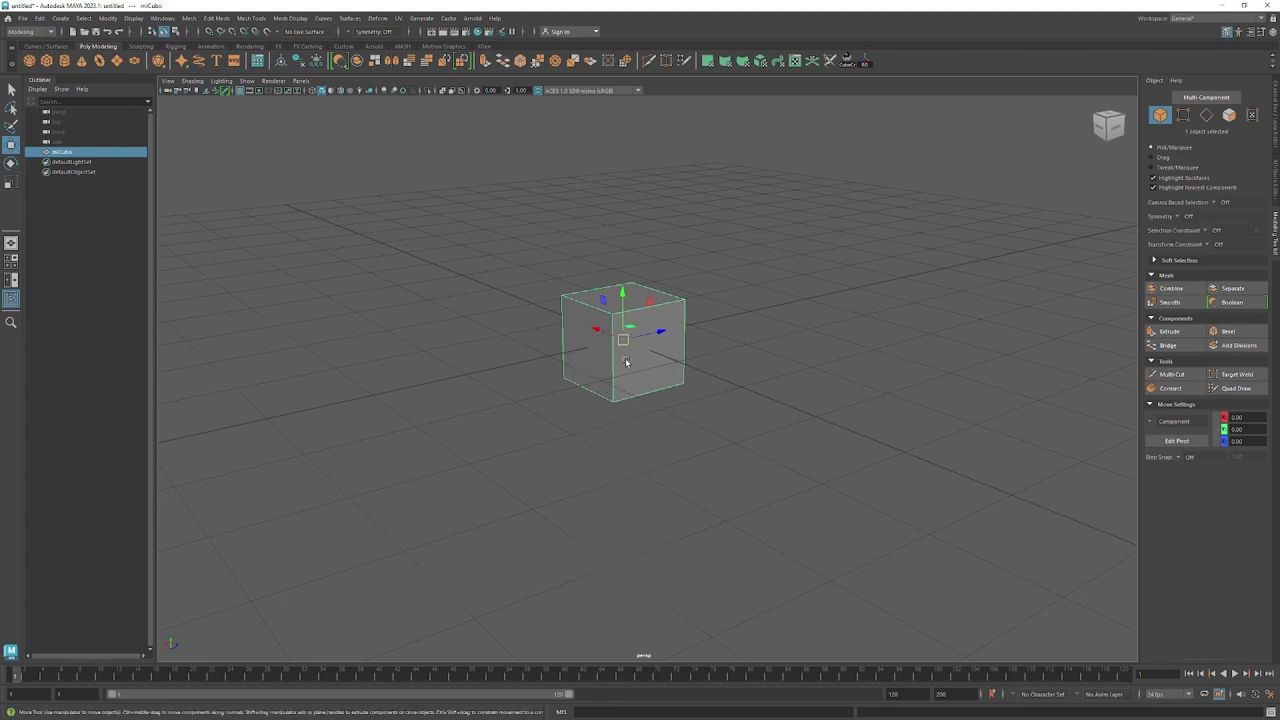
{"action": "right_click", "coordinate": [626, 362]}
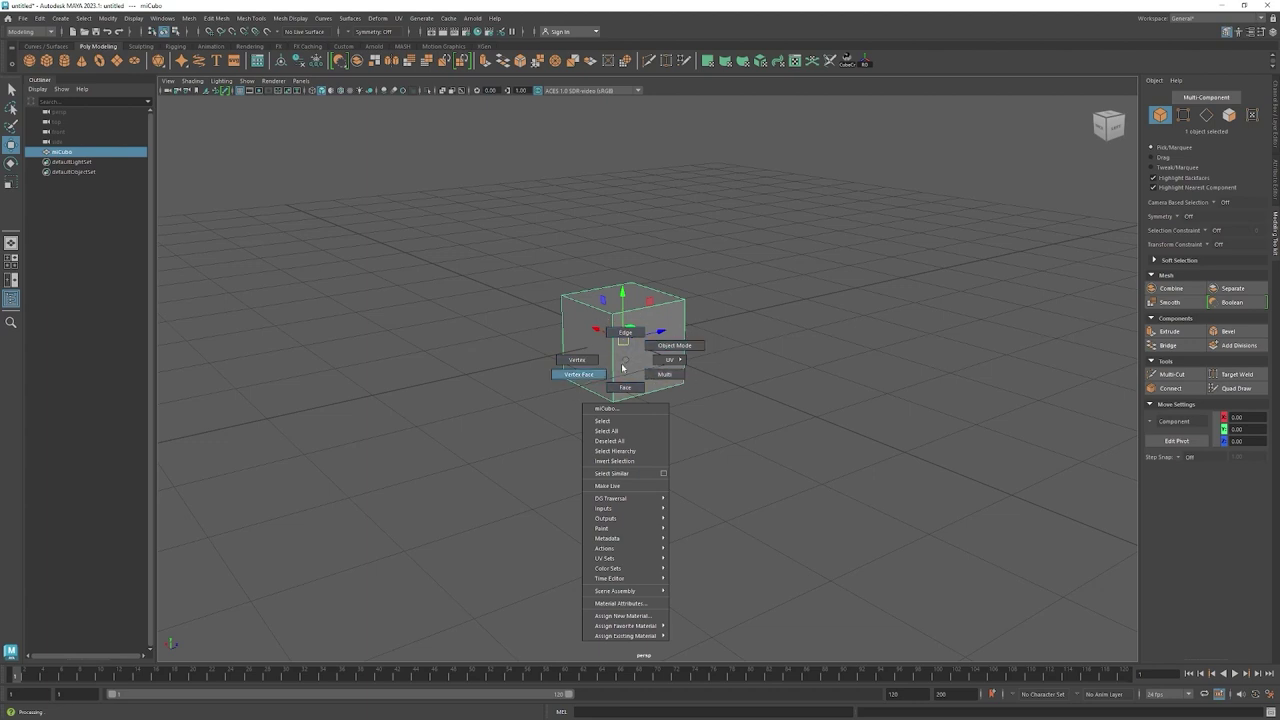
{"action": "left_click", "coordinate": [626, 362]}
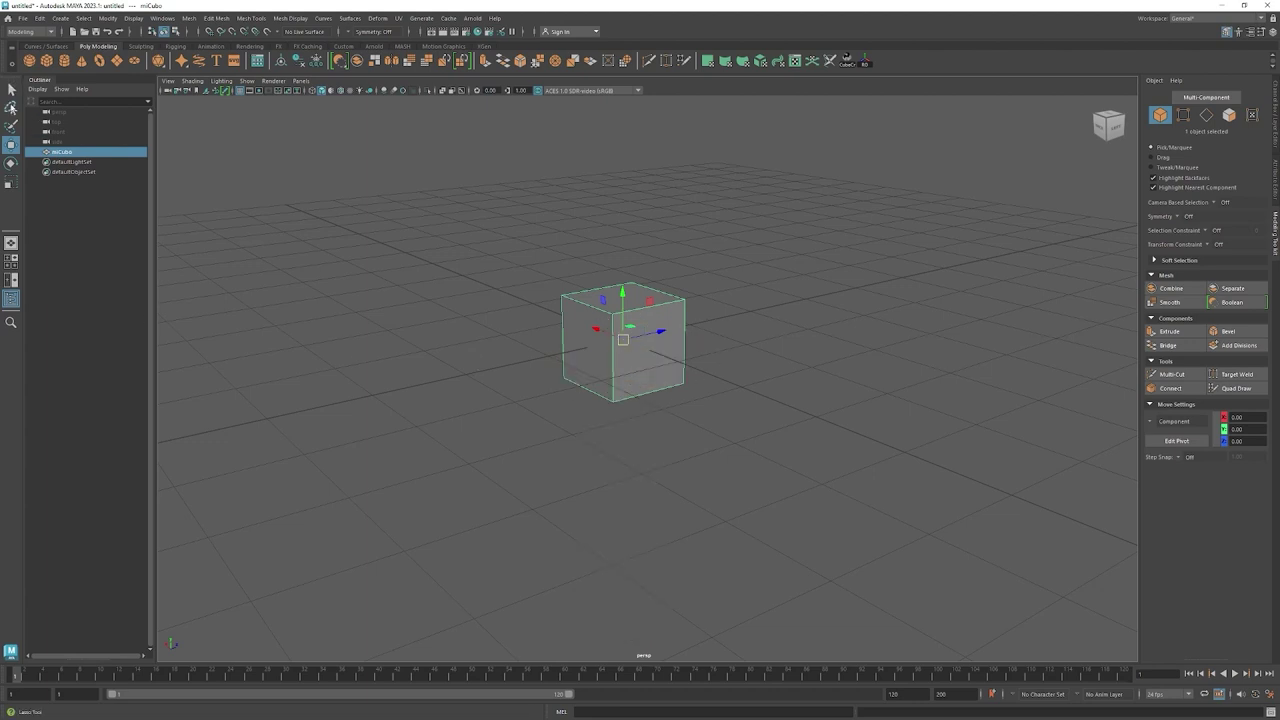
Raise miCubo along Y and slide it along X with the Move tool, then undo the slide.
{"action": "left_click", "coordinate": [11, 89]}
{"action": "left_click", "coordinate": [13, 147]}
{"action": "mouse_move", "coordinate": [624, 296]}
{"action": "left_mouse_down"}
{"action": "mouse_move", "coordinate": [651, 514]}
{"action": "mouse_move", "coordinate": [645, 400]}
{"action": "left_mouse_up"}
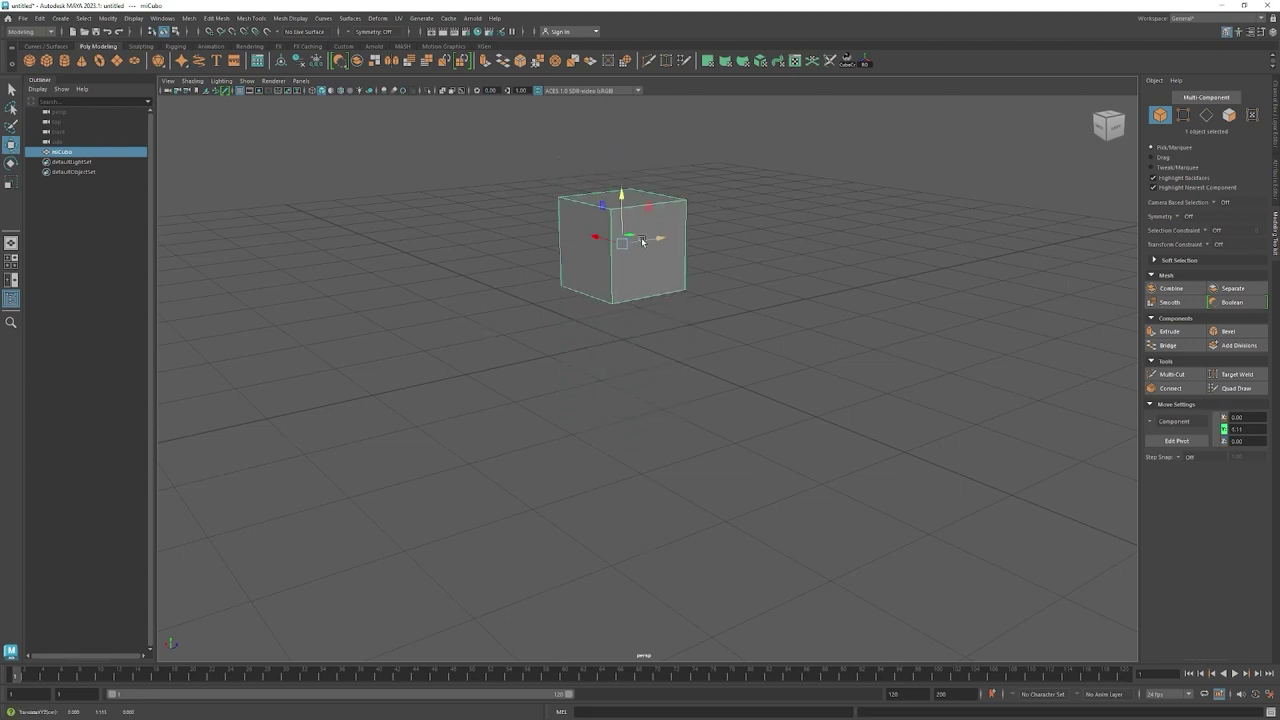
{"action": "left_click_drag", "start_coordinate": [651, 240], "coordinate": [889, 207]}
{"action": "key", "text": "ctrl+z"}
{"action": "key", "text": "ctrl+z"}
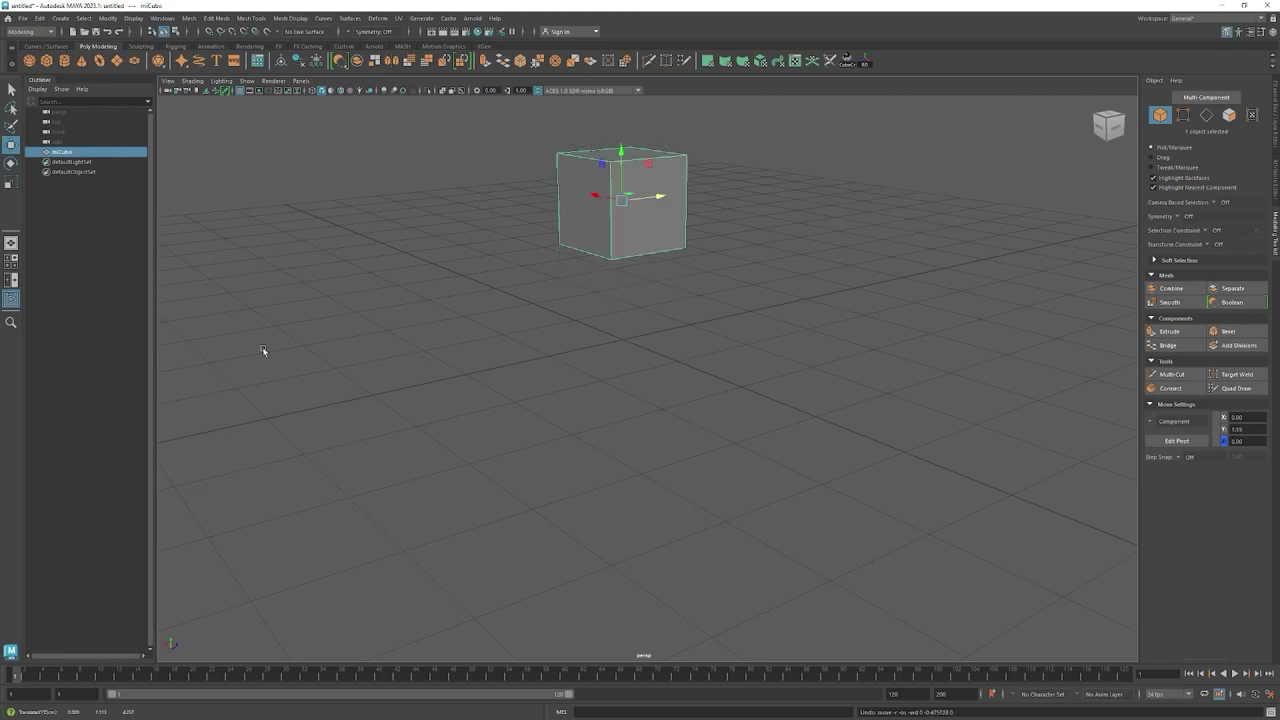
{"action": "key", "text": "ctrl+z"}
{"action": "left_click", "coordinate": [12, 163]}
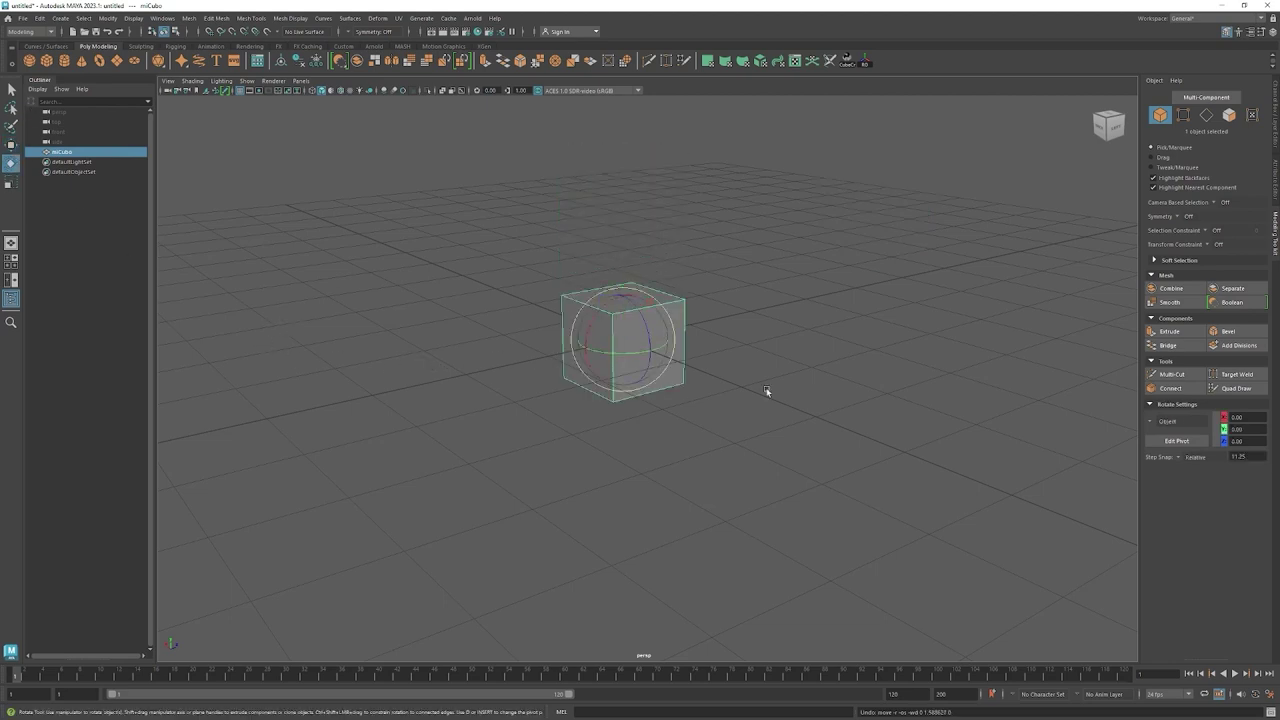
{"action": "left_click_drag", "start_coordinate": [623, 354], "coordinate": [703, 332]}
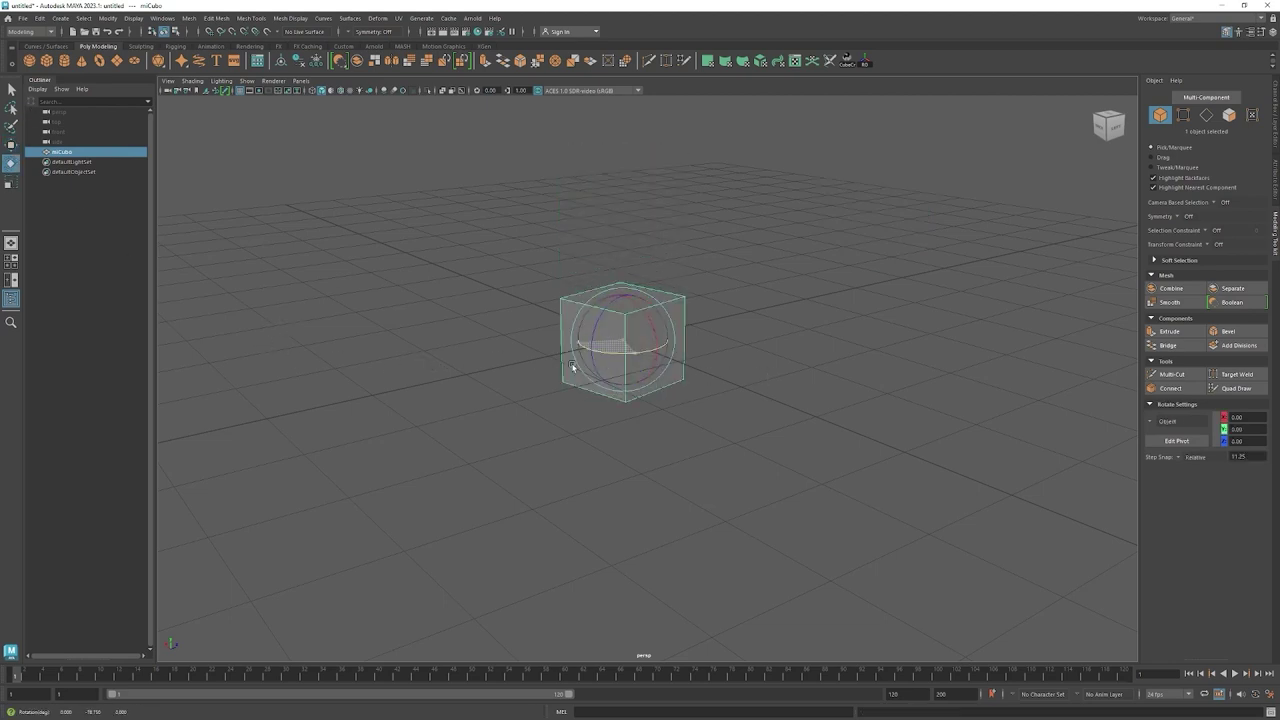
{"action": "key", "text": "ctrl+z"}
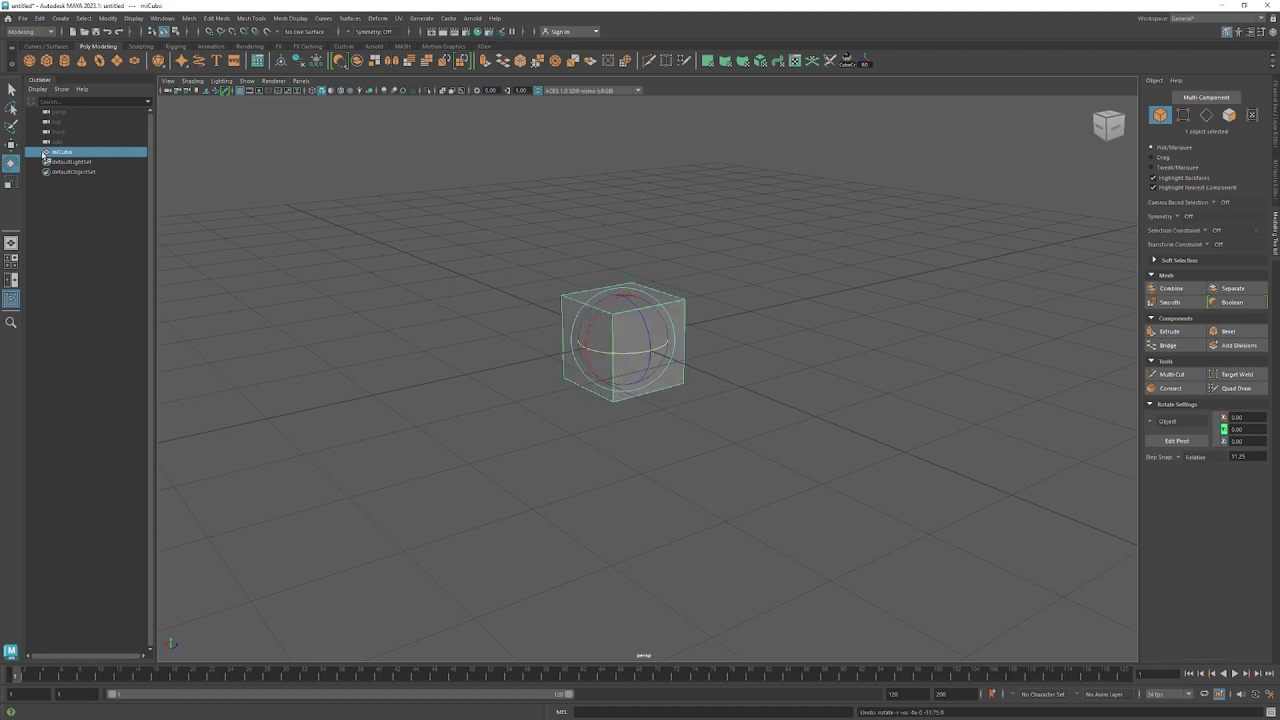
{"action": "left_click", "coordinate": [11, 183]}
{"action": "mouse_move", "coordinate": [625, 340]}
{"action": "left_mouse_down"}
{"action": "mouse_move", "coordinate": [642, 355]}
{"action": "mouse_move", "coordinate": [700, 357]}
{"action": "left_mouse_up"}
{"action": "key", "text": "ctrl+z"}
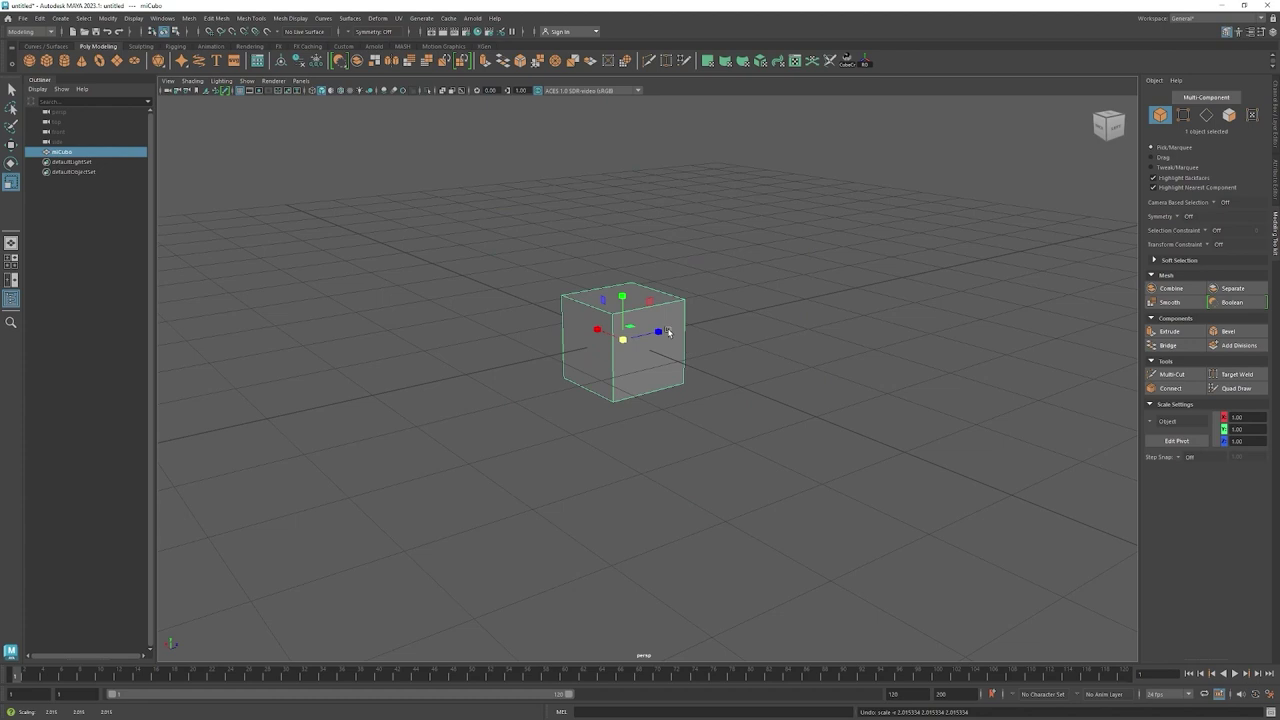
{"action": "left_click_drag", "start_coordinate": [622, 296], "coordinate": [622, 252]}
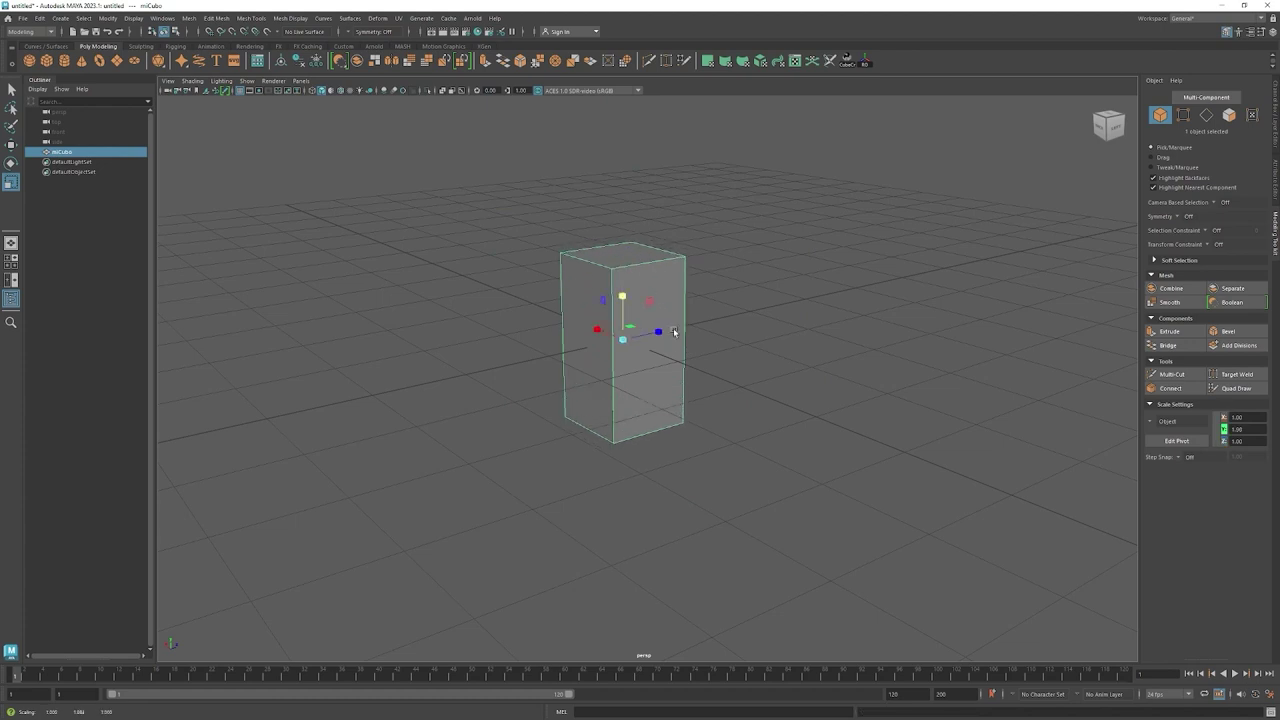
{"action": "left_click_drag", "start_coordinate": [659, 331], "coordinate": [731, 315]}
{"action": "key", "text": "ctrl+z"}
{"action": "key", "text": "ctrl+z"}
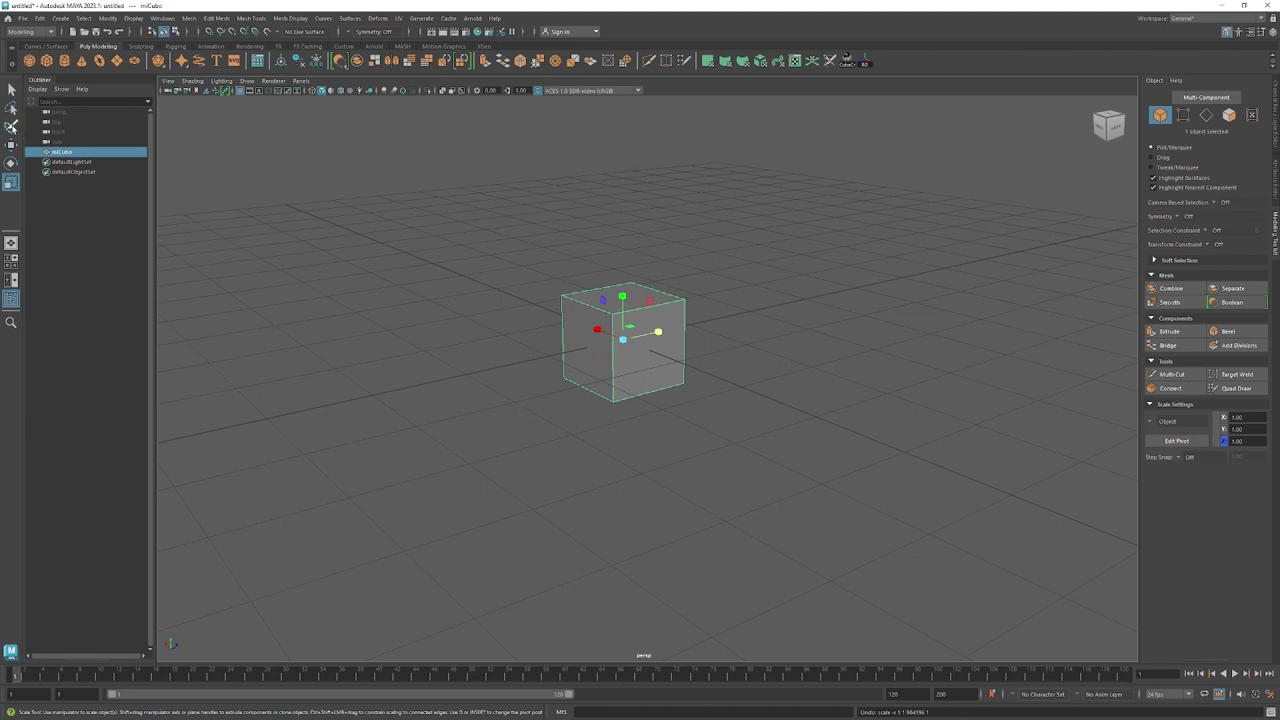
{"action": "left_click", "coordinate": [11, 126]}
{"action": "key", "text": "e"}
{"action": "right_click", "coordinate": [625, 320]}
{"action": "left_click", "coordinate": [622, 348]}
{"action": "mouse_move", "coordinate": [624, 352]}
{"action": "left_mouse_down"}
{"action": "mouse_move", "coordinate": [646, 354]}
{"action": "mouse_move", "coordinate": [614, 323]}
{"action": "left_mouse_up"}
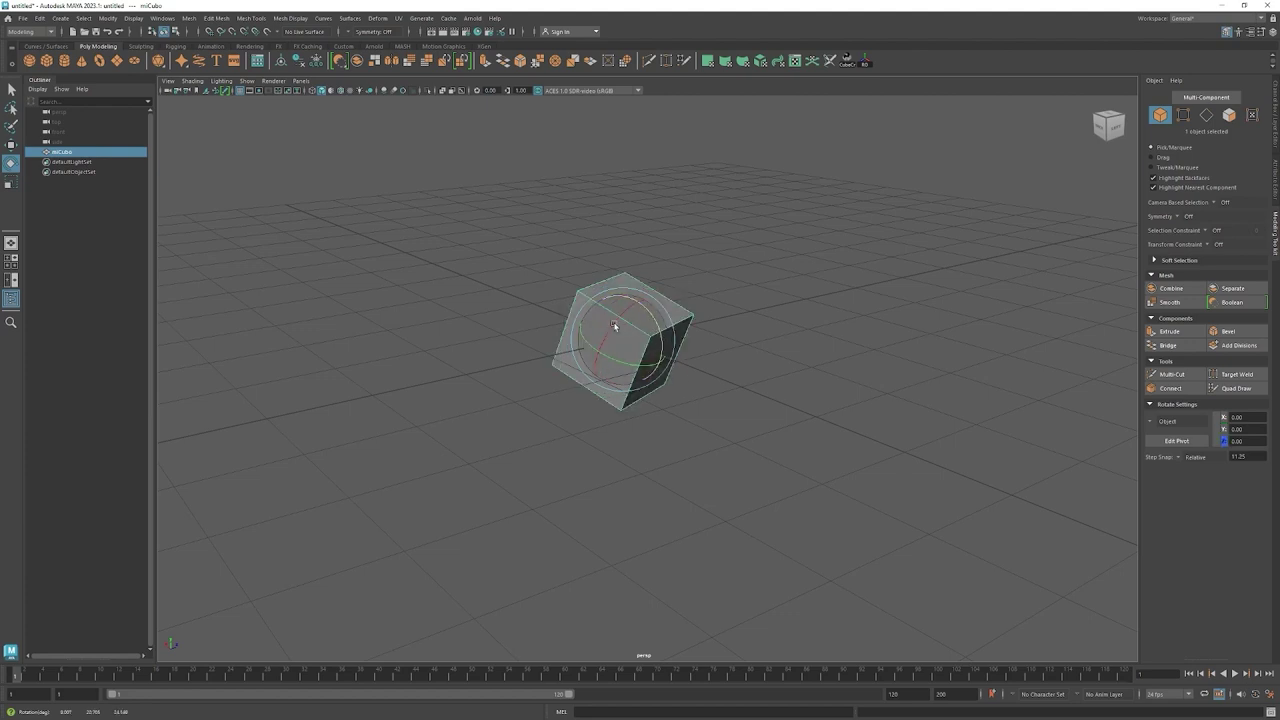
{"action": "key", "text": "ctrl+z"}
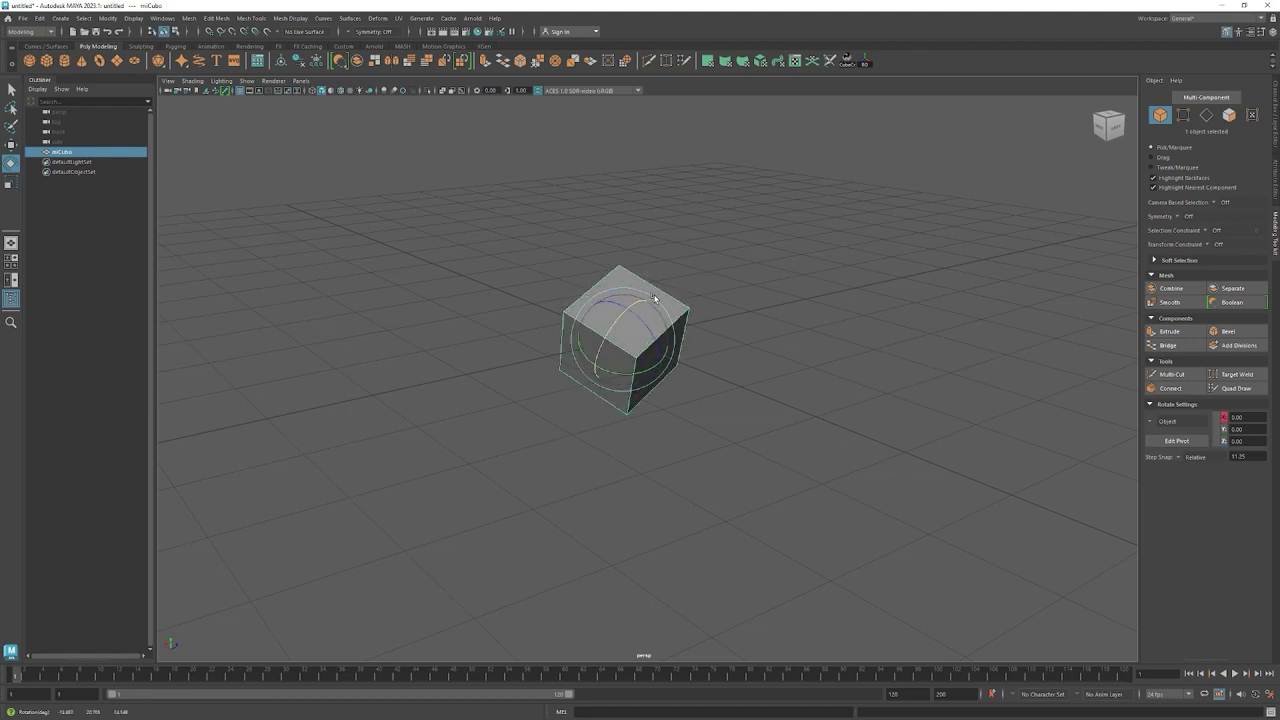
{"action": "key", "text": "ctrl+z"}
{"action": "key", "text": "ctrl+z"}
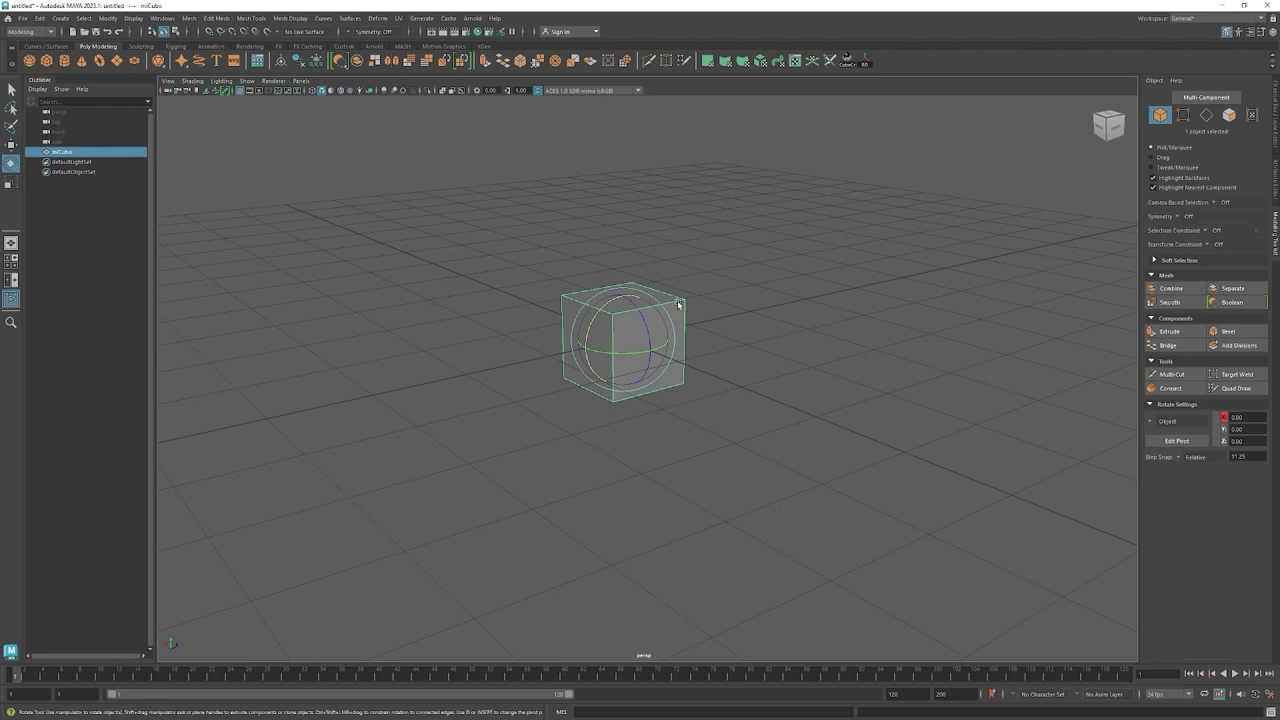
{"action": "right_click", "coordinate": [679, 305]}
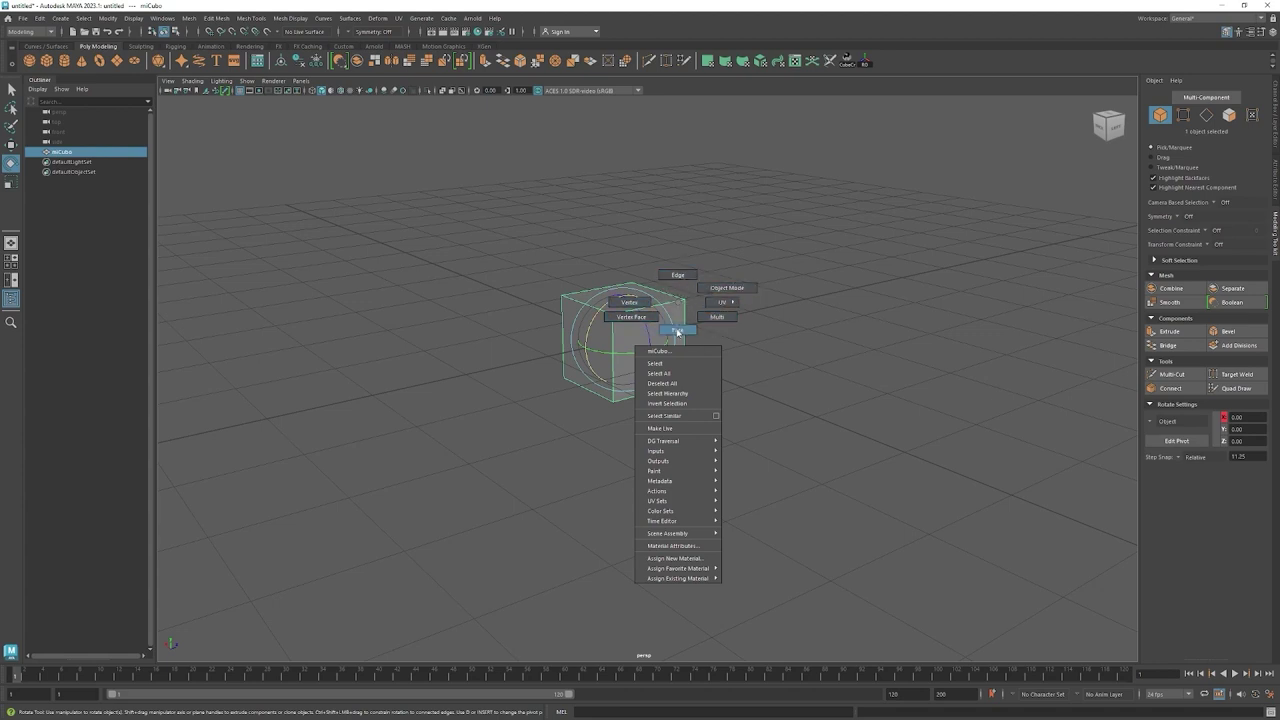
{"action": "left_click", "coordinate": [645, 312]}
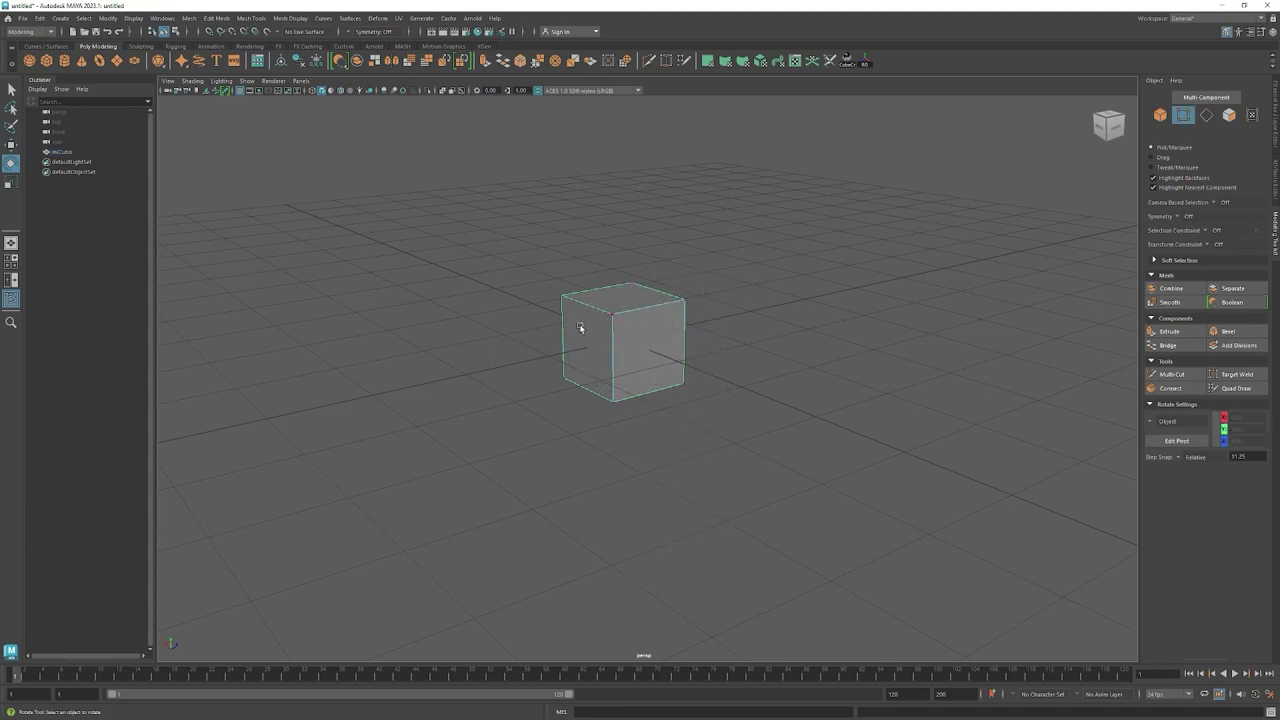
{"action": "left_click", "coordinate": [618, 313]}
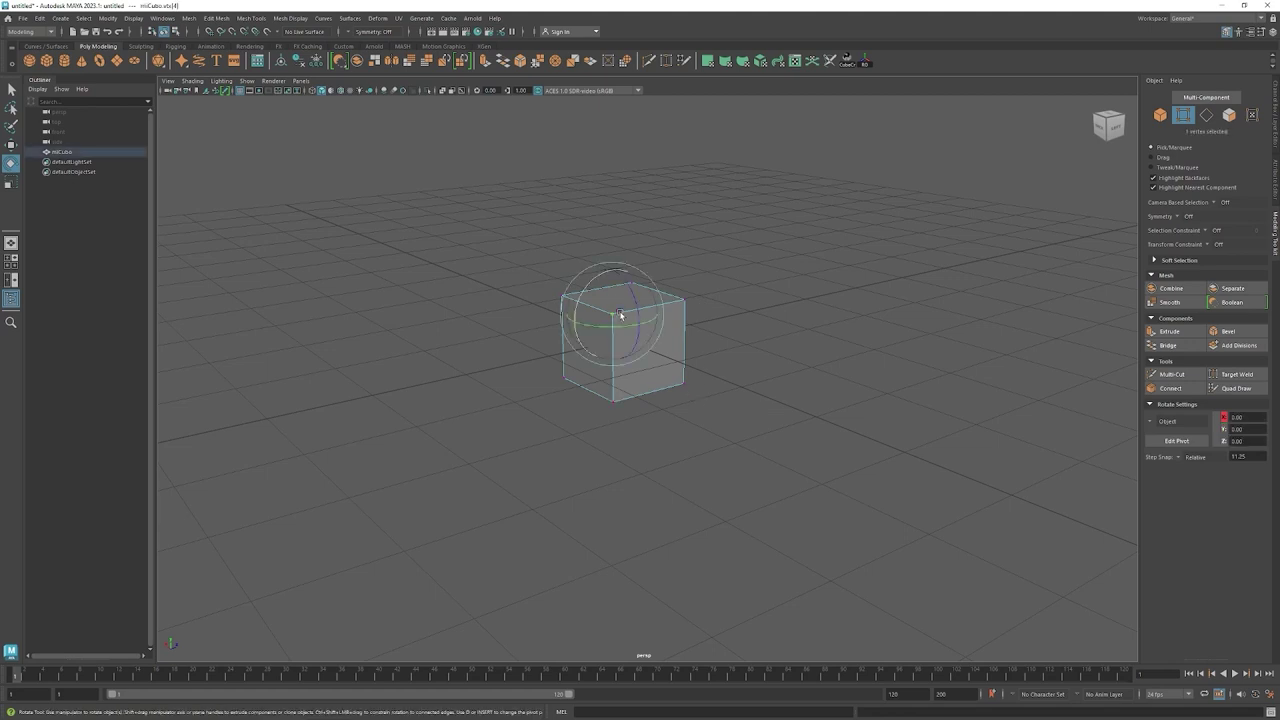
{"action": "key", "text": "w"}
{"action": "middle_click_drag", "start_coordinate": [612, 346], "coordinate": [648, 215]}
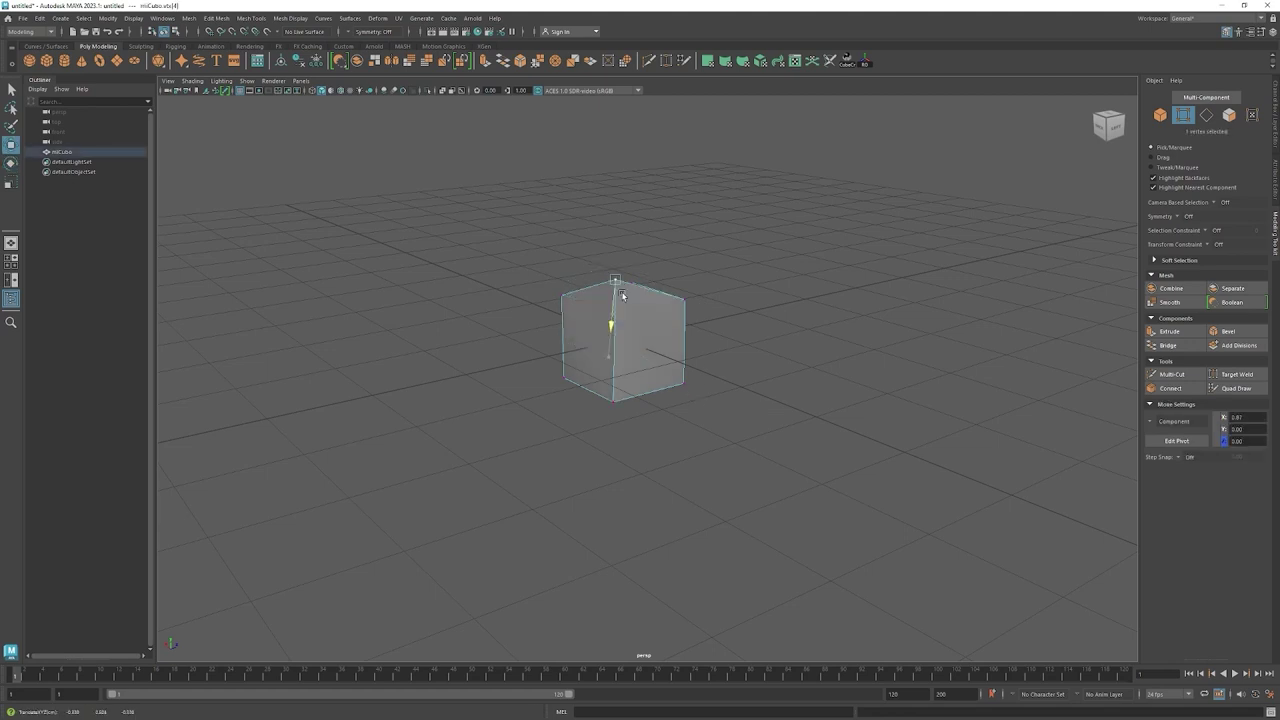
{"action": "left_click_drag", "start_coordinate": [649, 216], "coordinate": [811, 400], "text": "alt"}
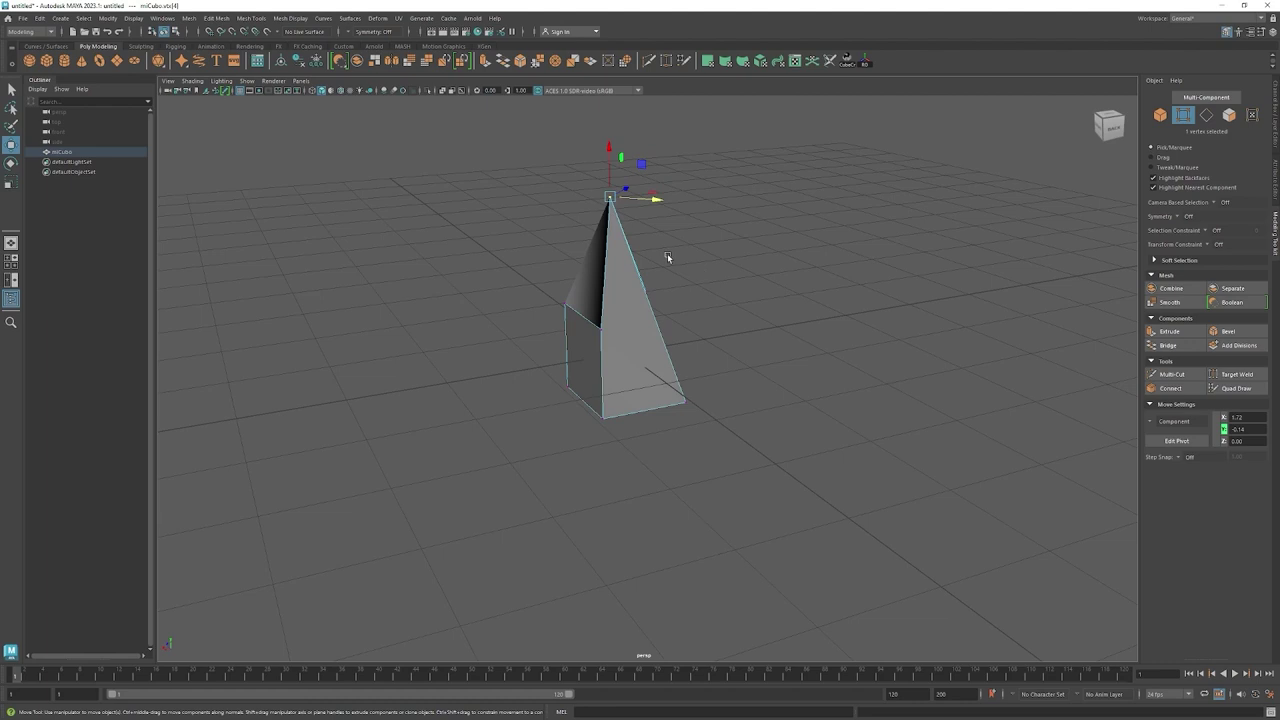
{"action": "left_click_drag", "start_coordinate": [650, 203], "coordinate": [775, 214]}
{"action": "key", "text": "ctrl+z"}
{"action": "key", "text": "ctrl+z"}
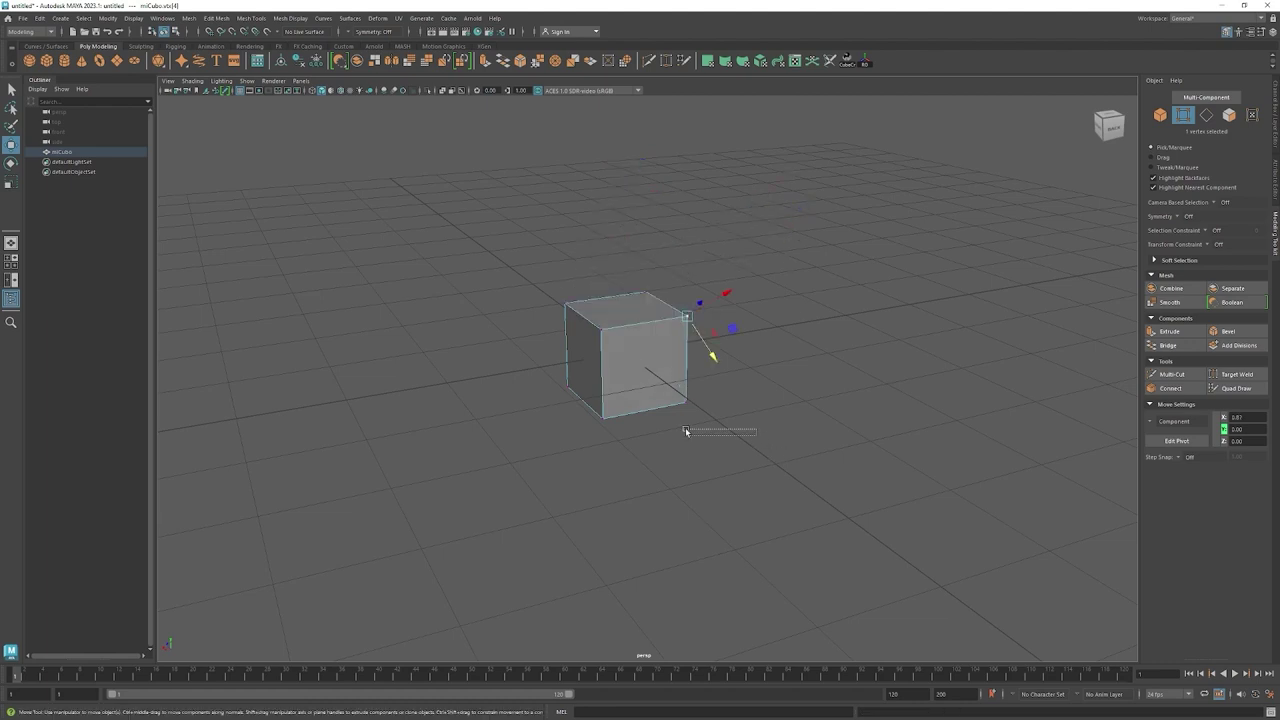
{"action": "left_click", "coordinate": [701, 430]}
{"action": "key", "text": "f"}
{"action": "mouse_move", "coordinate": [636, 343]}
{"action": "right_mouse_down"}
{"action": "mouse_move", "coordinate": [621, 345]}
{"action": "mouse_move", "coordinate": [636, 369]}
{"action": "right_mouse_up"}
{"action": "left_click", "coordinate": [640, 363]}
{"action": "mouse_move", "coordinate": [677, 337]}
{"action": "left_mouse_down"}
{"action": "mouse_move", "coordinate": [820, 414]}
{"action": "mouse_move", "coordinate": [612, 335]}
{"action": "mouse_move", "coordinate": [740, 377]}
{"action": "mouse_move", "coordinate": [729, 394]}
{"action": "left_mouse_up"}
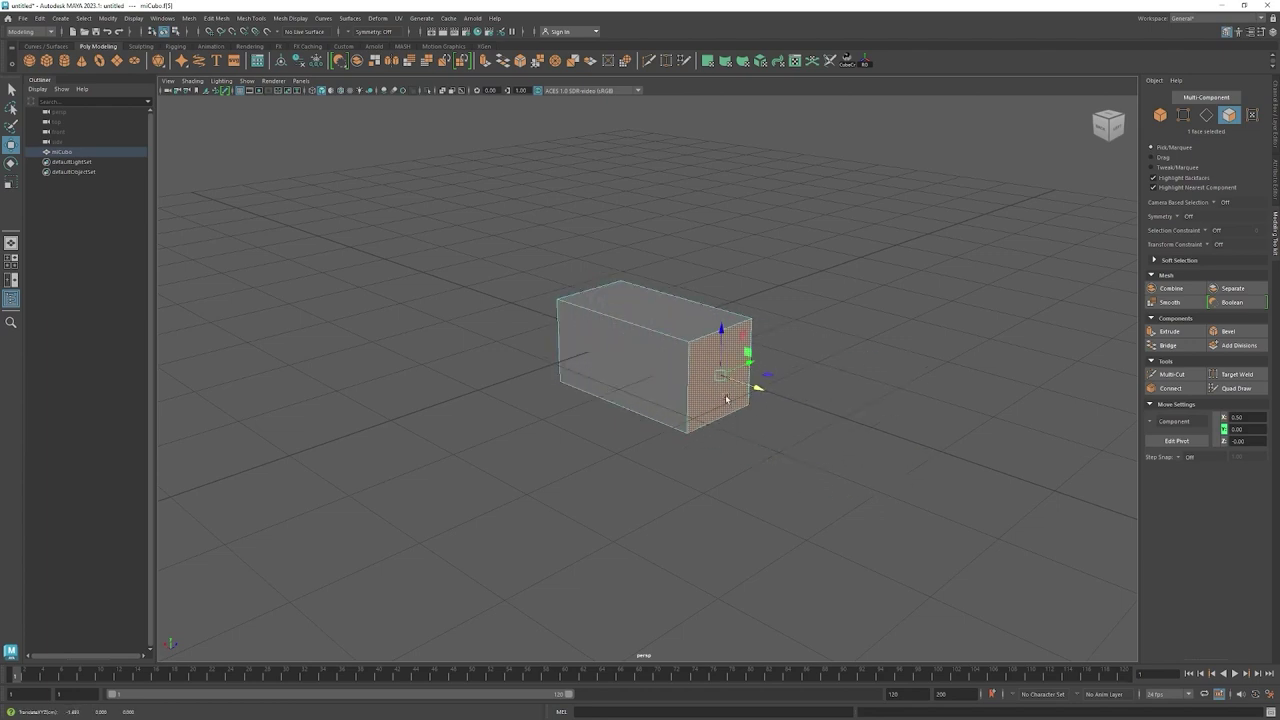
{"action": "left_click_drag", "start_coordinate": [723, 330], "coordinate": [766, 429]}
{"action": "key", "text": "ctrl+z"}
{"action": "key", "text": "ctrl+z"}
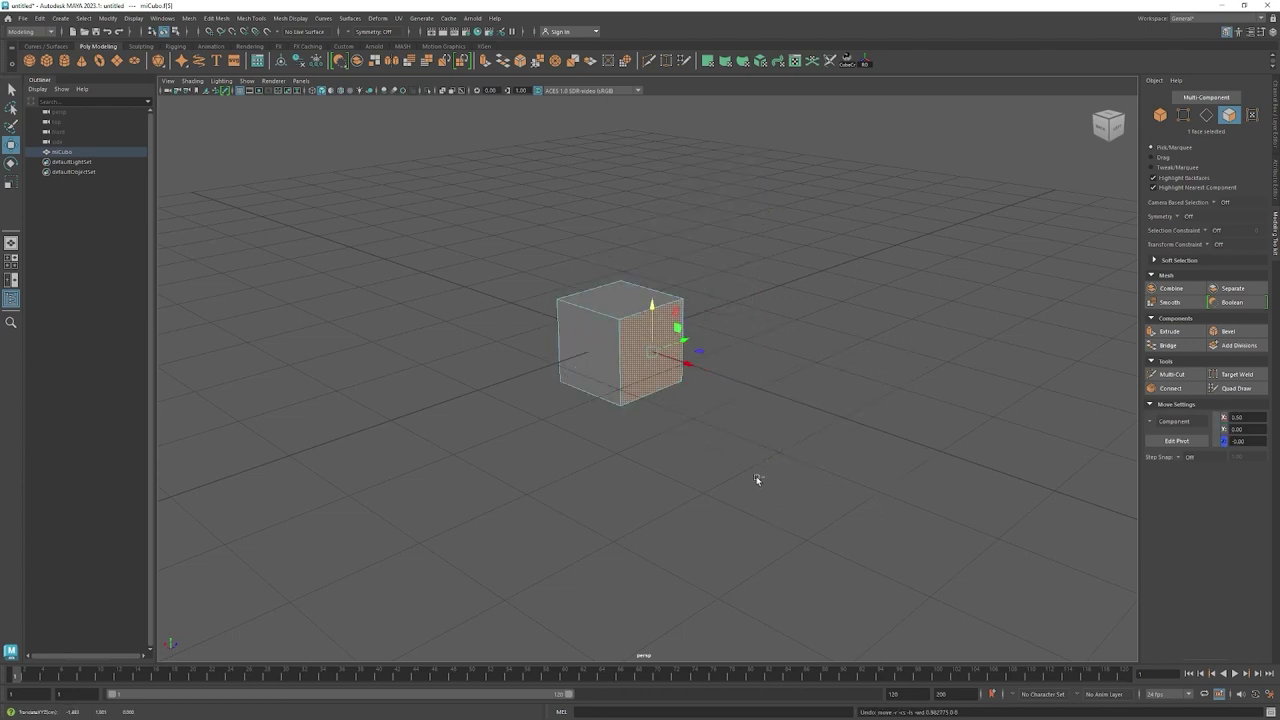
{"action": "right_click", "coordinate": [628, 350]}
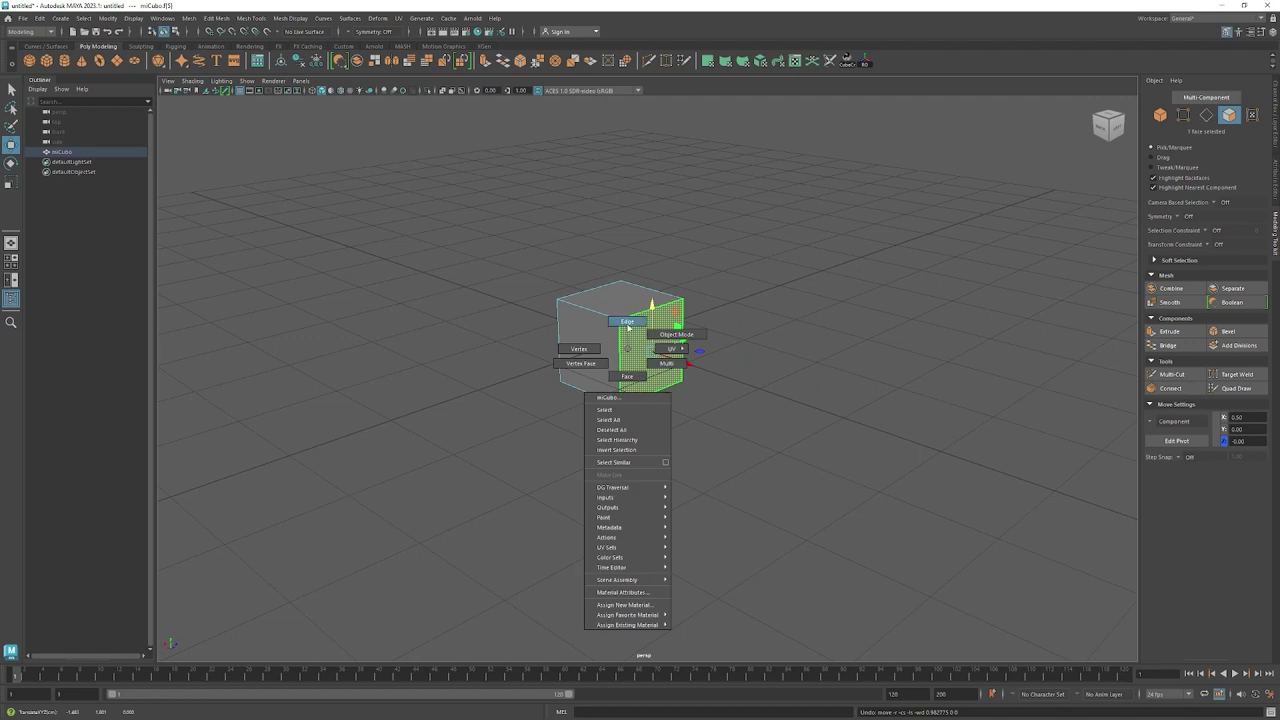
In Edge mode, raise one of miCubo's top edges and slide it along X.
{"action": "left_click", "coordinate": [627, 321]}
{"action": "left_click", "coordinate": [648, 309]}
{"action": "left_click_drag", "start_coordinate": [649, 309], "coordinate": [673, 261]}
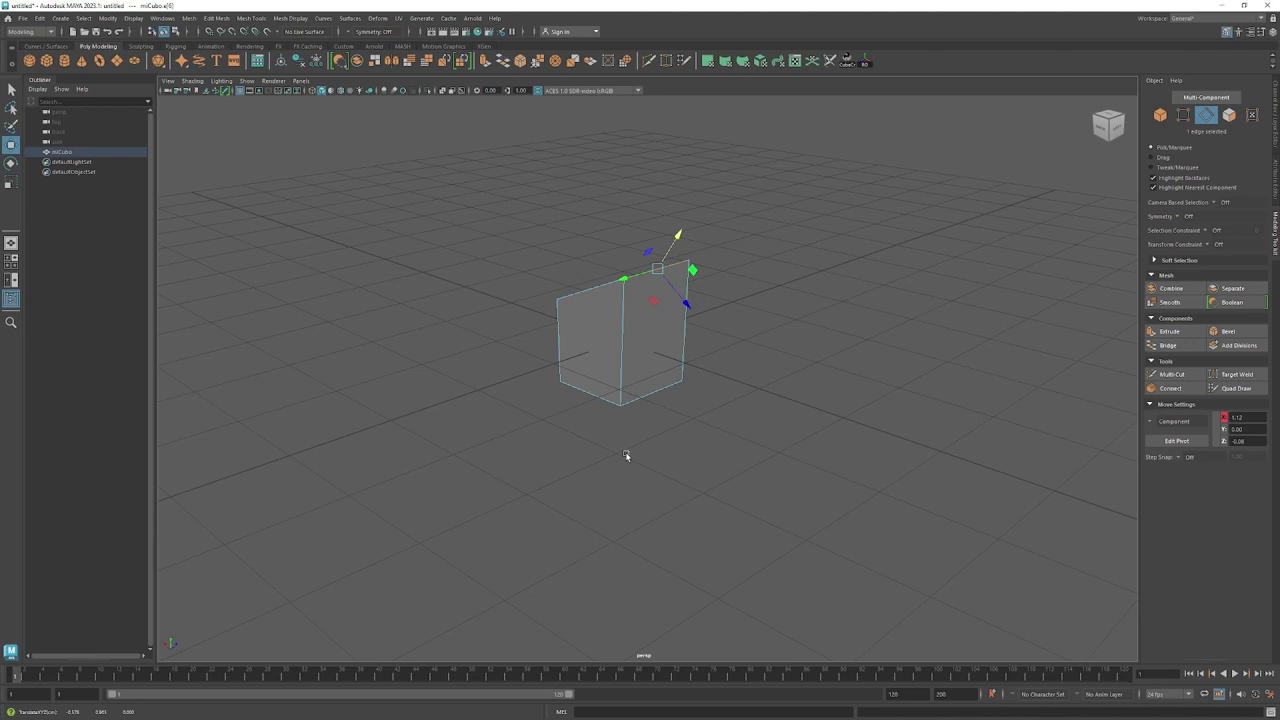
{"action": "left_click_drag", "start_coordinate": [692, 366], "coordinate": [697, 318]}
{"action": "left_click", "coordinate": [635, 360]}
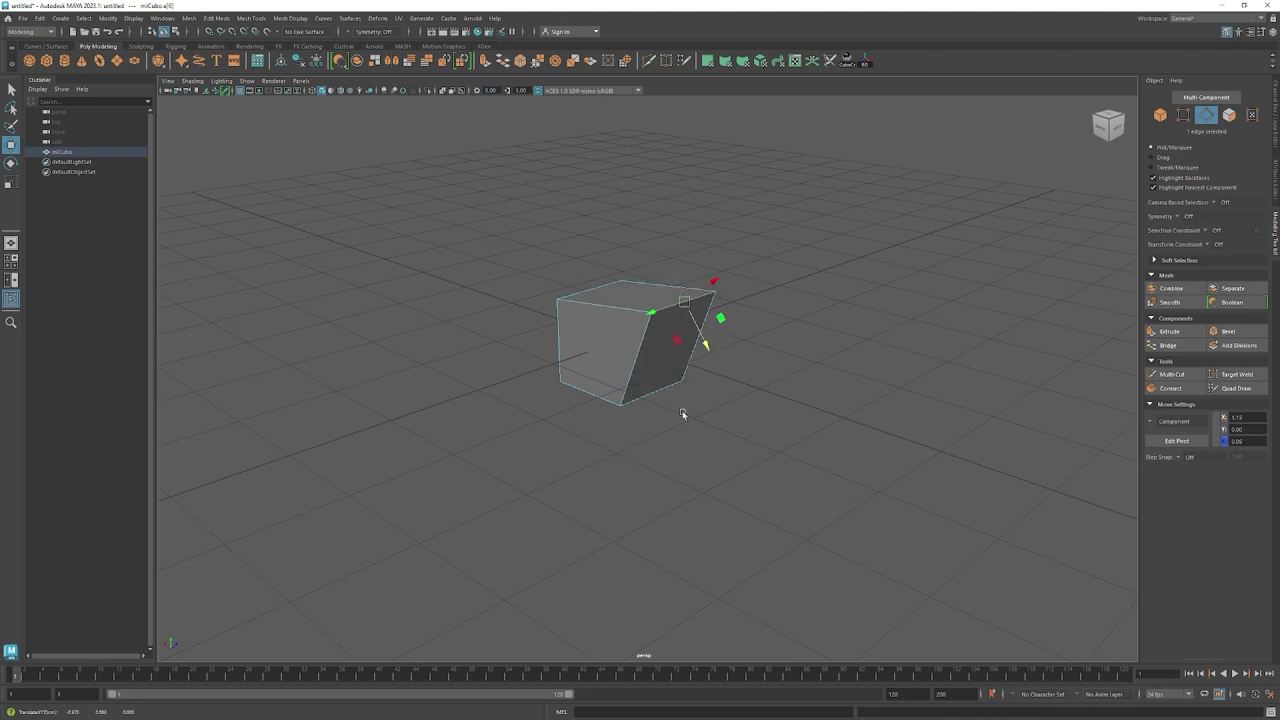
Undo the edge move to square the cube, and return to Object Mode.
{"action": "right_click", "coordinate": [634, 338]}
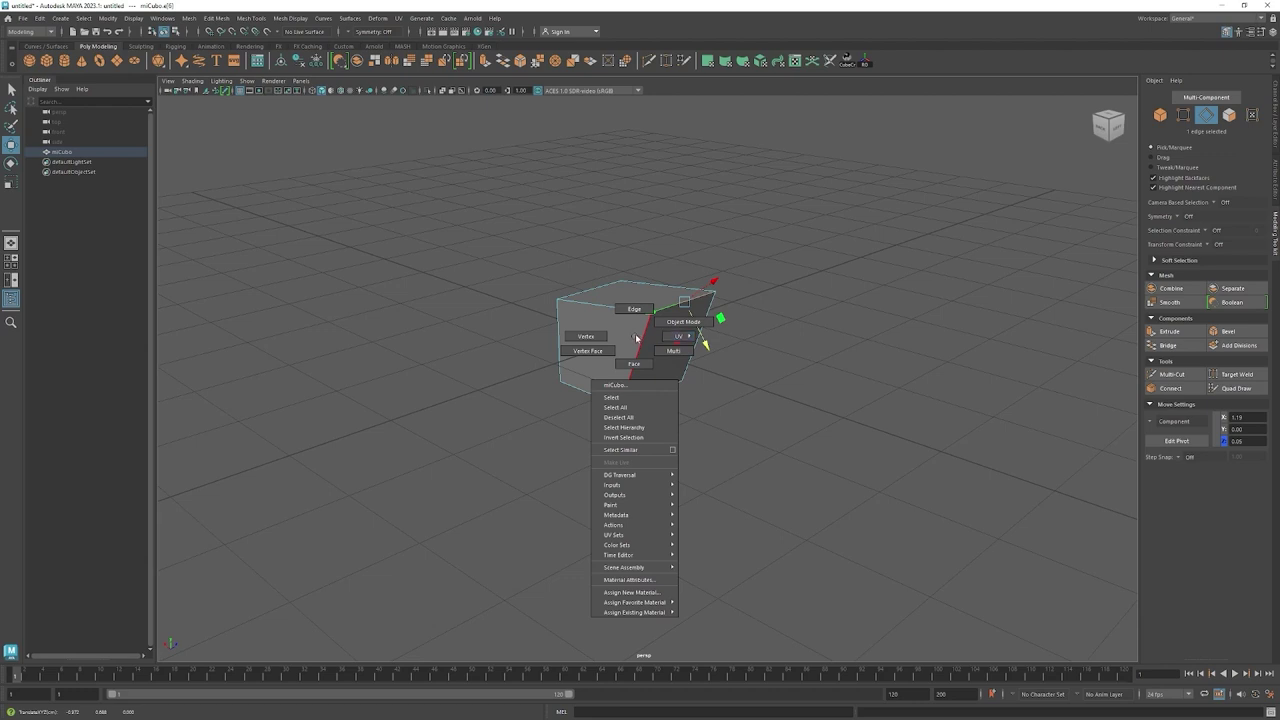
{"action": "left_click", "coordinate": [686, 340]}
{"action": "key", "text": "ctrl+z"}
{"action": "key", "text": "ctrl+z"}
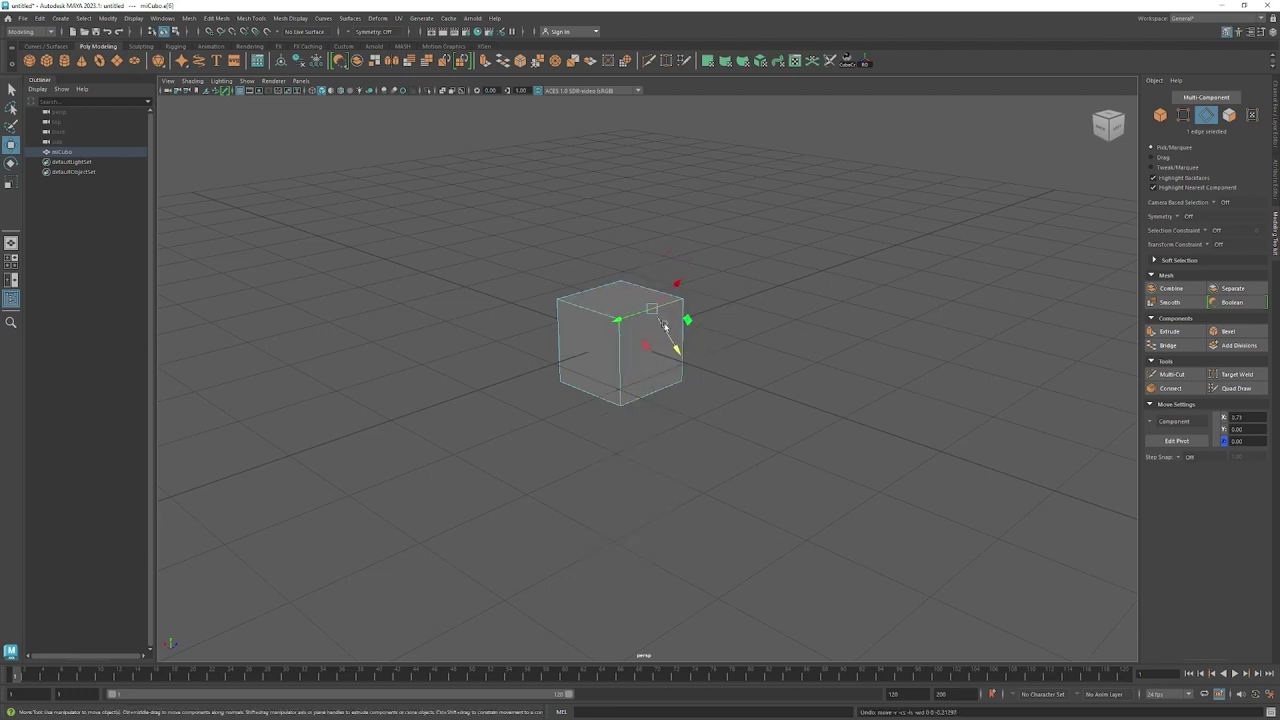
{"action": "right_click", "coordinate": [637, 335]}
{"action": "left_click", "coordinate": [690, 320]}
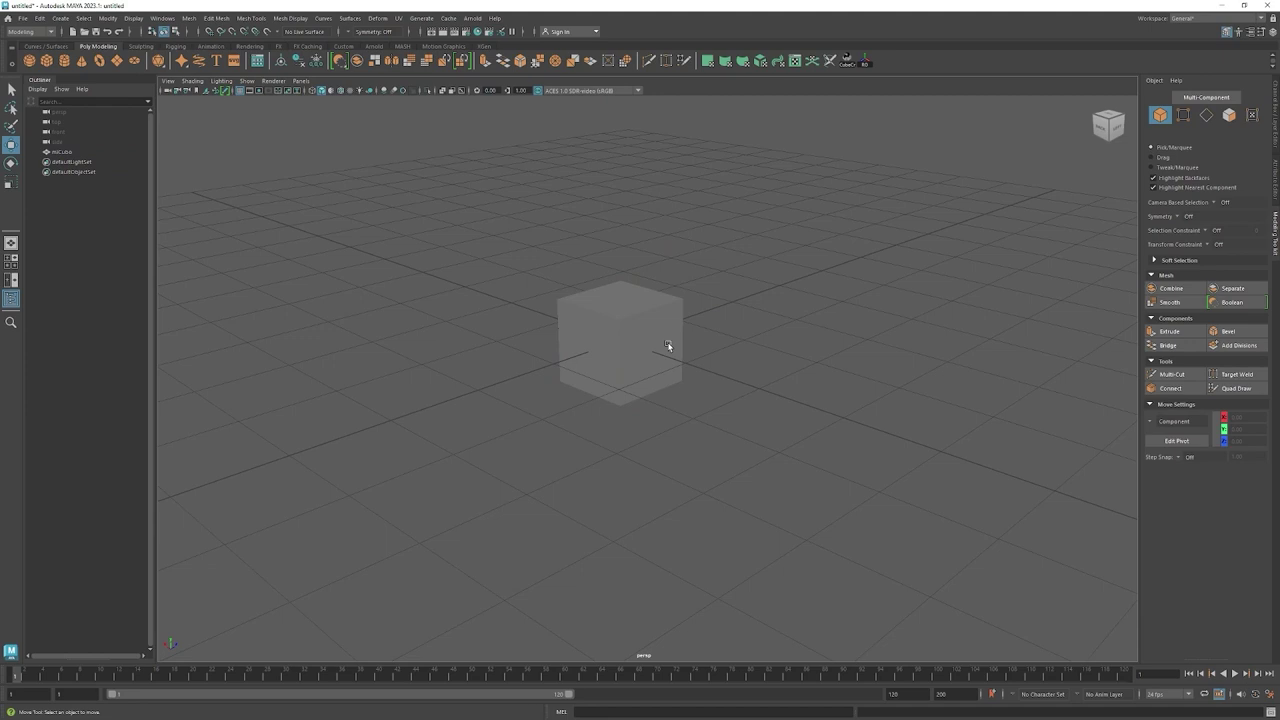
Switch to the four-view layout, zoom into the top view, and select miCubo.
{"action": "key", "text": "space"}
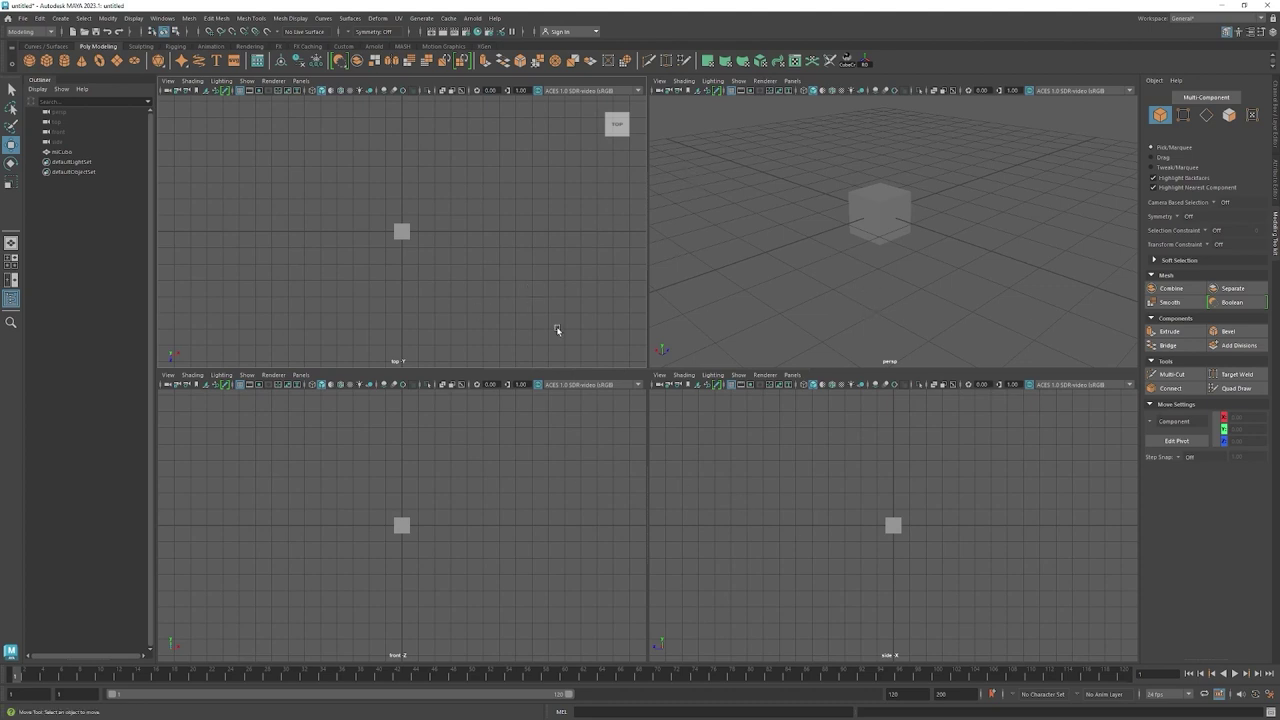
{"action": "mouse_move", "coordinate": [889, 273]}
{"action": "left_mouse_down", "text": "alt"}
{"action": "mouse_move", "coordinate": [871, 289]}
{"action": "mouse_move", "coordinate": [900, 306]}
{"action": "mouse_move", "coordinate": [903, 263]}
{"action": "mouse_move", "coordinate": [886, 284]}
{"action": "left_mouse_up", "text": "alt"}
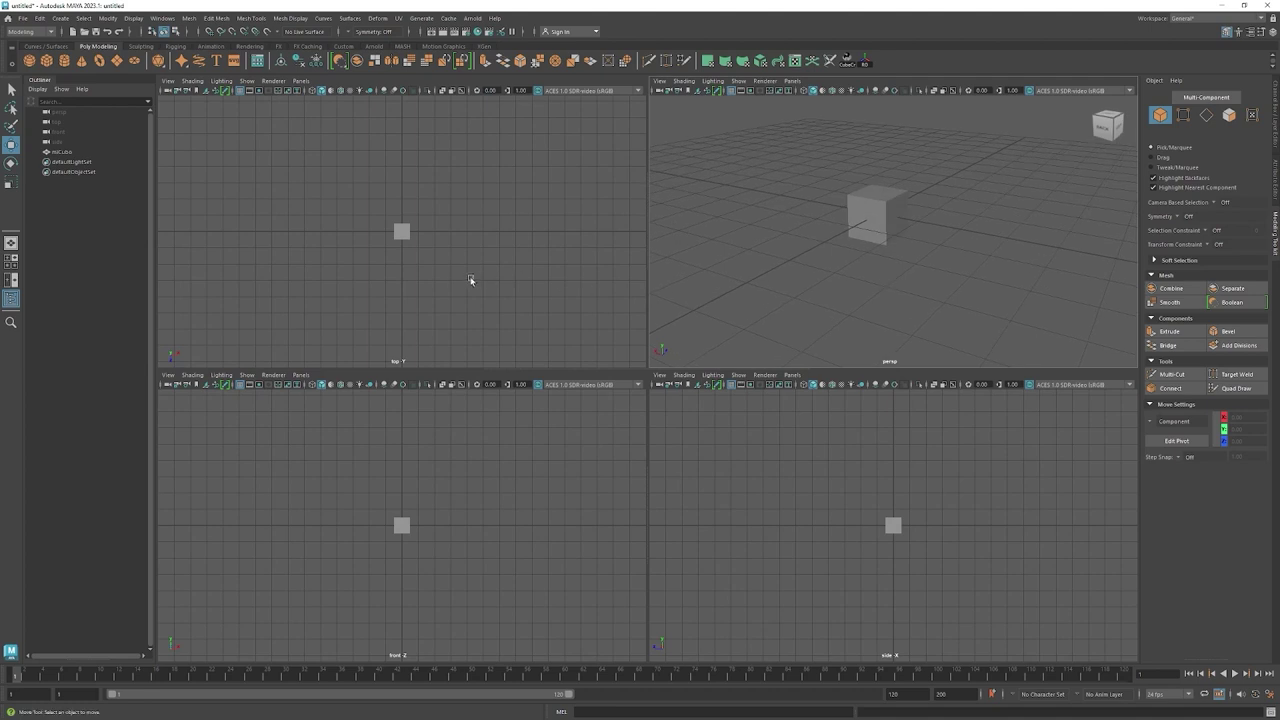
{"action": "middle_click_drag", "start_coordinate": [430, 287], "coordinate": [443, 250], "text": "alt"}
{"action": "scroll", "coordinate": [443, 250], "scroll_direction": "up", "scroll_amount": 3}
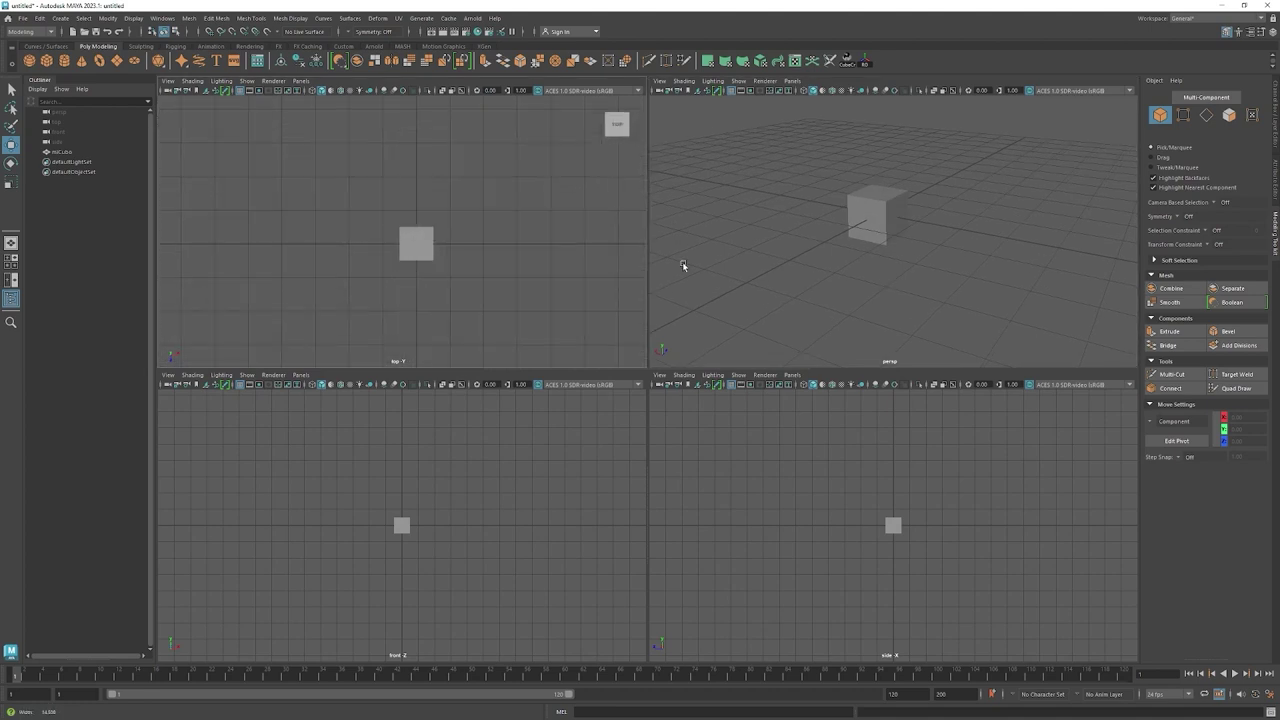
{"action": "left_click", "coordinate": [884, 205]}
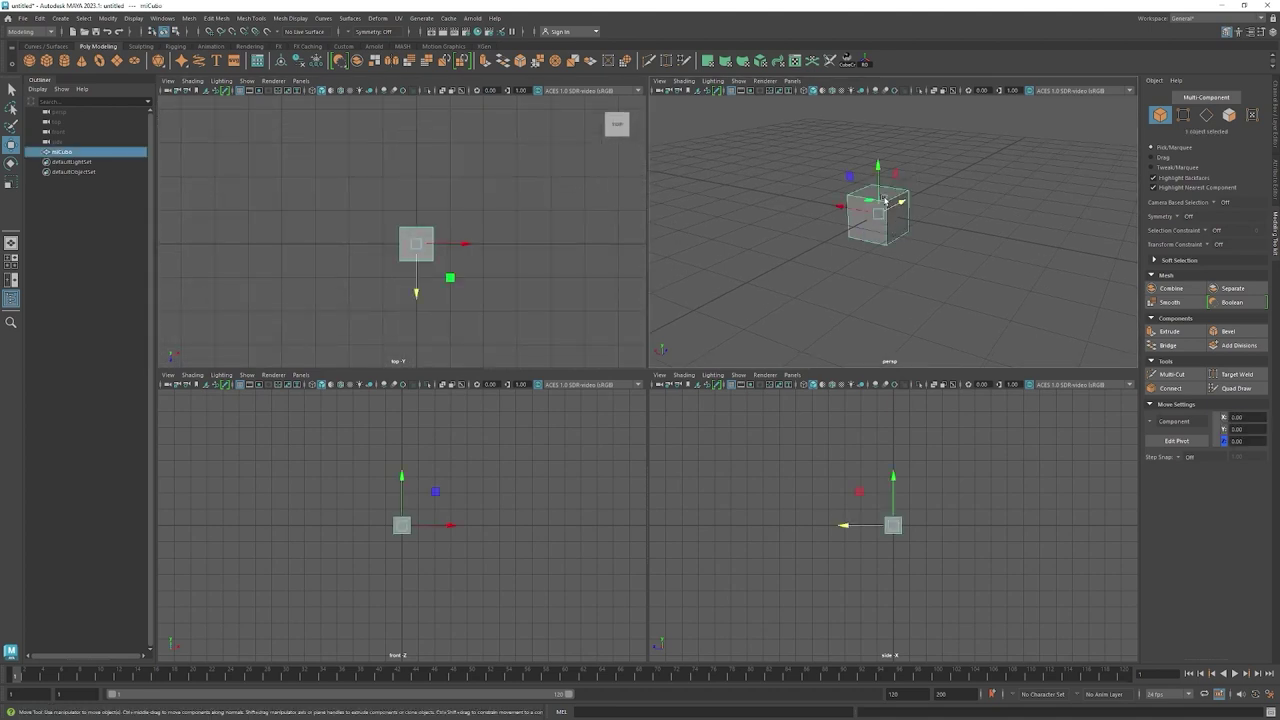
Slide miCubo's top face along X into a long ramp and inspect it in perspective.
{"action": "right_click_drag", "start_coordinate": [417, 262], "coordinate": [416, 285]}
{"action": "left_click", "coordinate": [416, 244]}
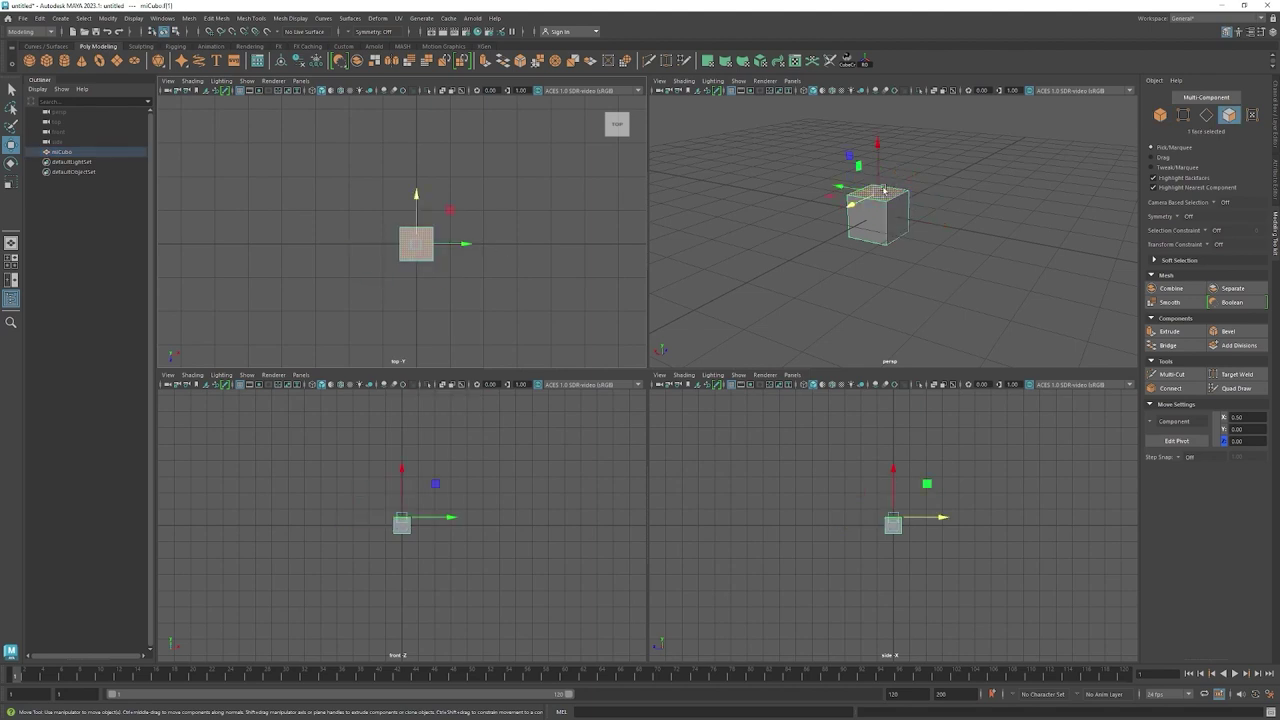
{"action": "left_click_drag", "start_coordinate": [468, 246], "coordinate": [526, 246]}
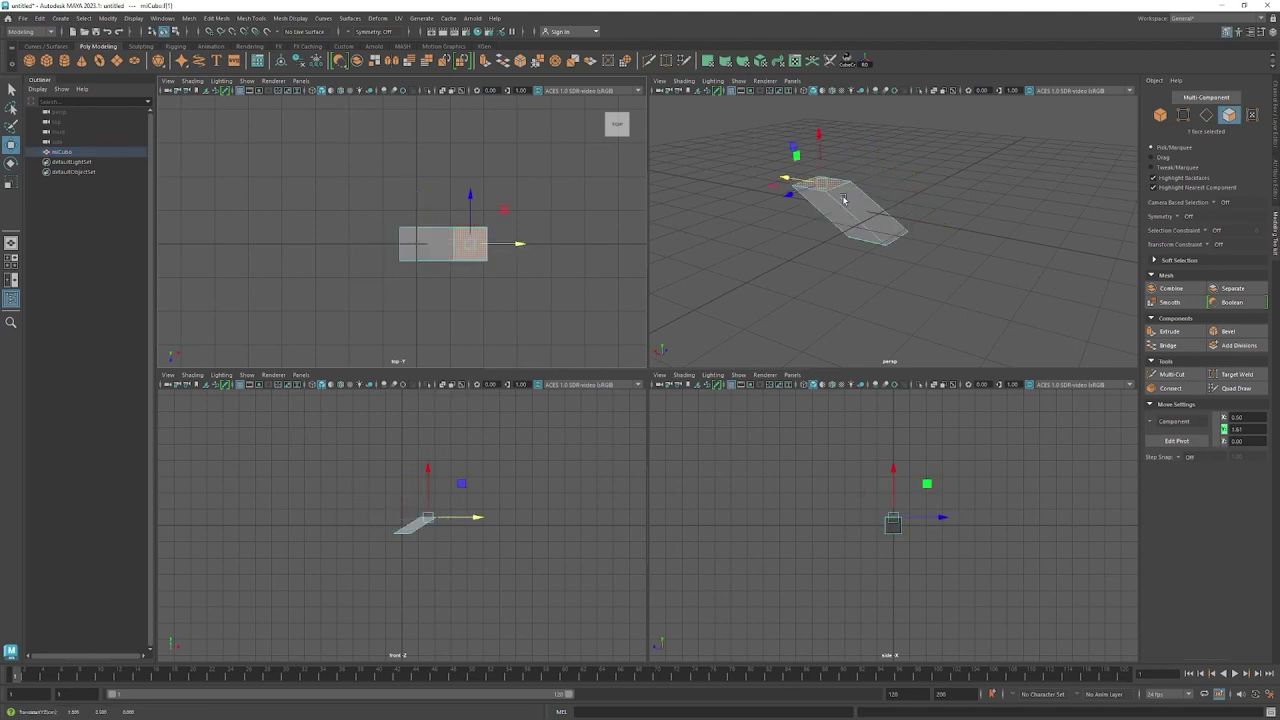
{"action": "key", "text": "ctrl+z"}
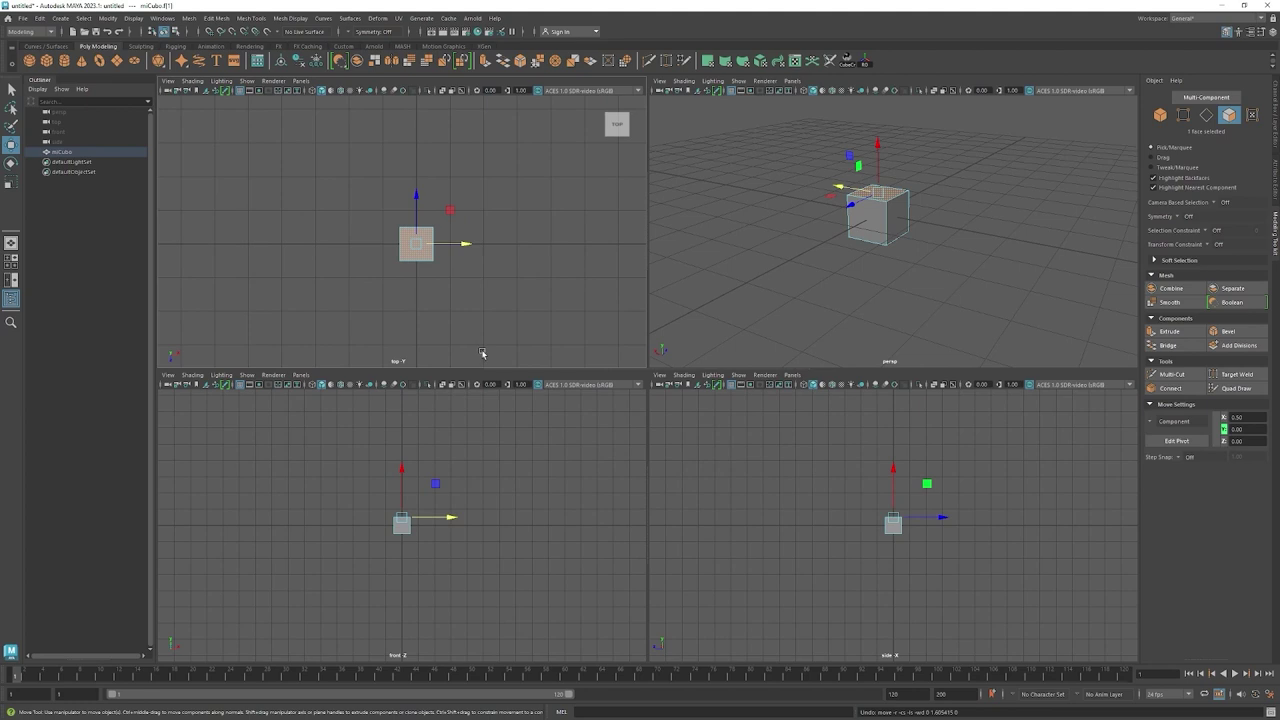
{"action": "middle_click_drag", "start_coordinate": [475, 263], "coordinate": [525, 251]}
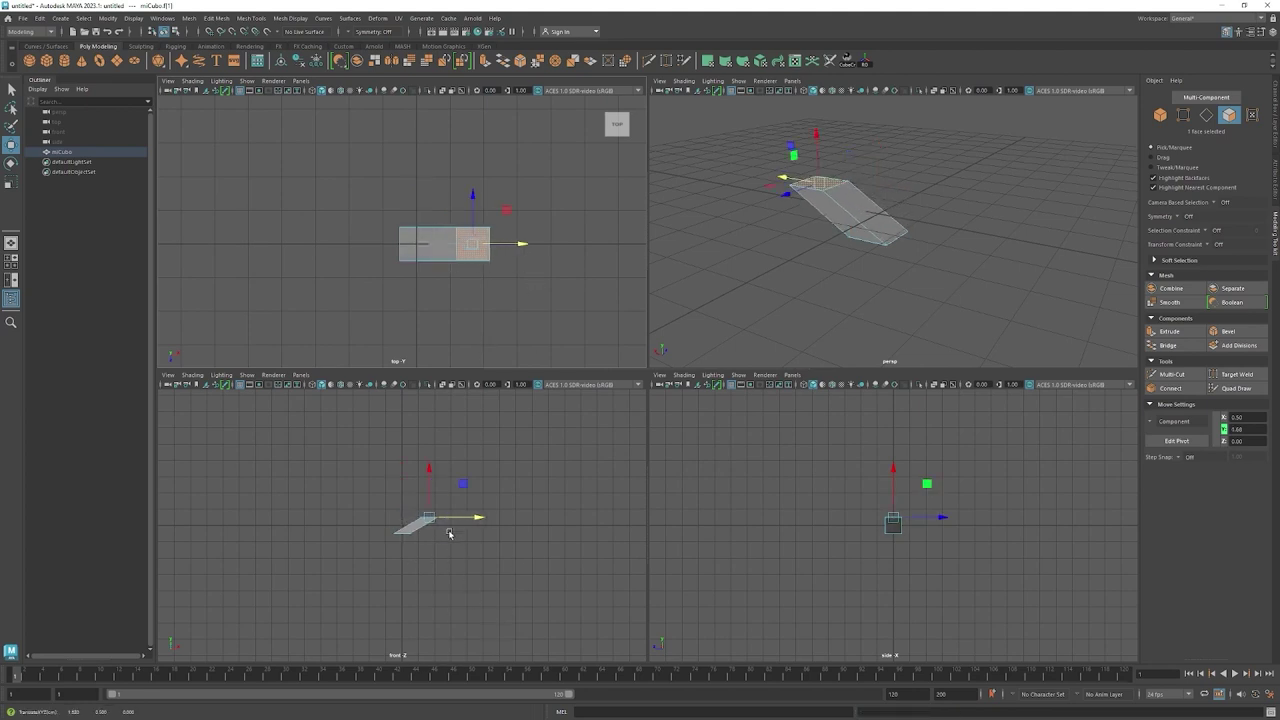
{"action": "left_click_drag", "start_coordinate": [852, 285], "coordinate": [987, 285], "text": "alt"}
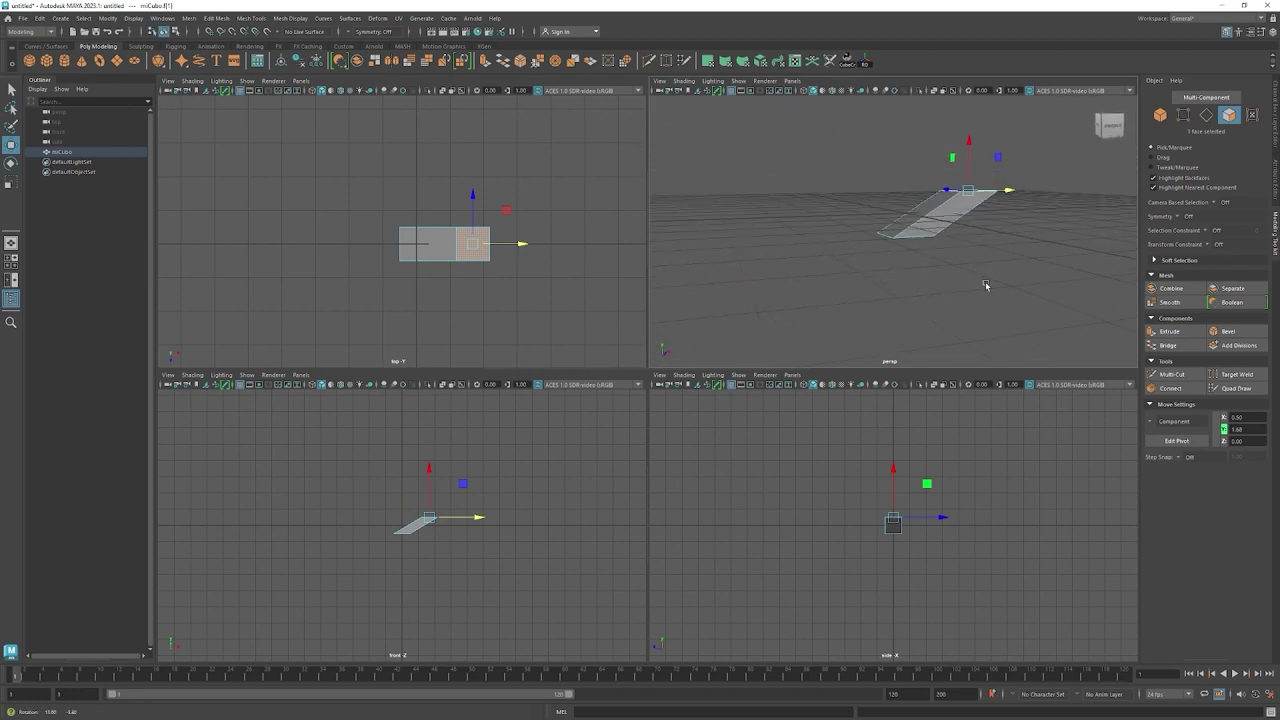
{"action": "left_click_drag", "start_coordinate": [987, 285], "coordinate": [917, 274], "text": "alt"}
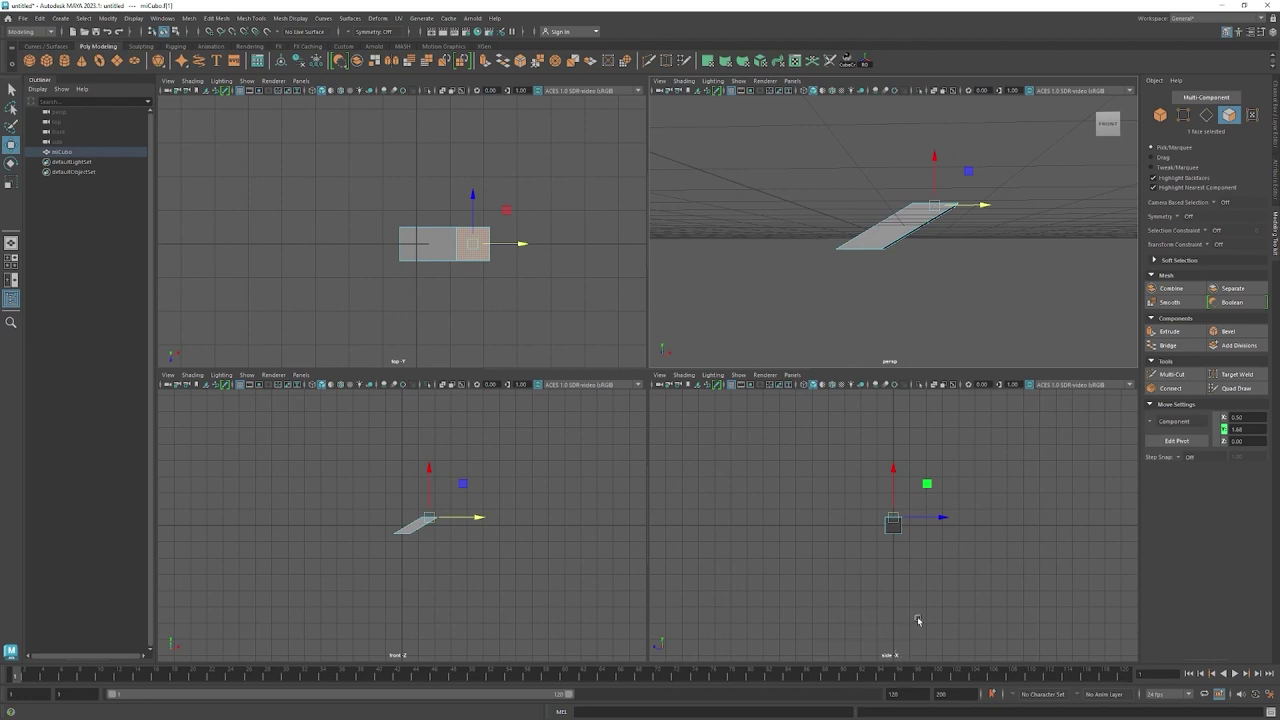
{"action": "mouse_move", "coordinate": [974, 317]}
{"action": "left_mouse_down", "text": "alt"}
{"action": "mouse_move", "coordinate": [963, 303]}
{"action": "mouse_move", "coordinate": [901, 314]}
{"action": "mouse_move", "coordinate": [930, 355]}
{"action": "left_mouse_up", "text": "alt"}
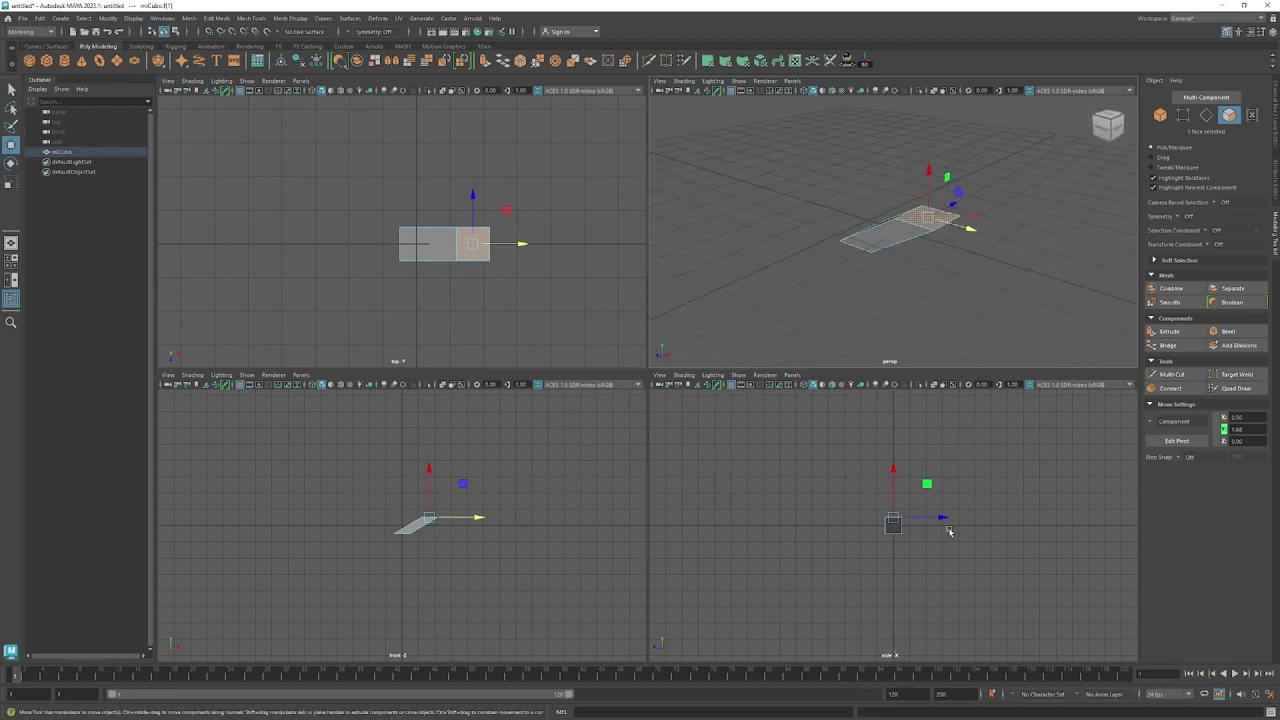
{"action": "mouse_move", "coordinate": [1008, 346]}
{"action": "left_mouse_down", "text": "alt"}
{"action": "mouse_move", "coordinate": [885, 300]}
{"action": "mouse_move", "coordinate": [863, 306]}
{"action": "mouse_move", "coordinate": [953, 323]}
{"action": "left_mouse_up", "text": "alt"}
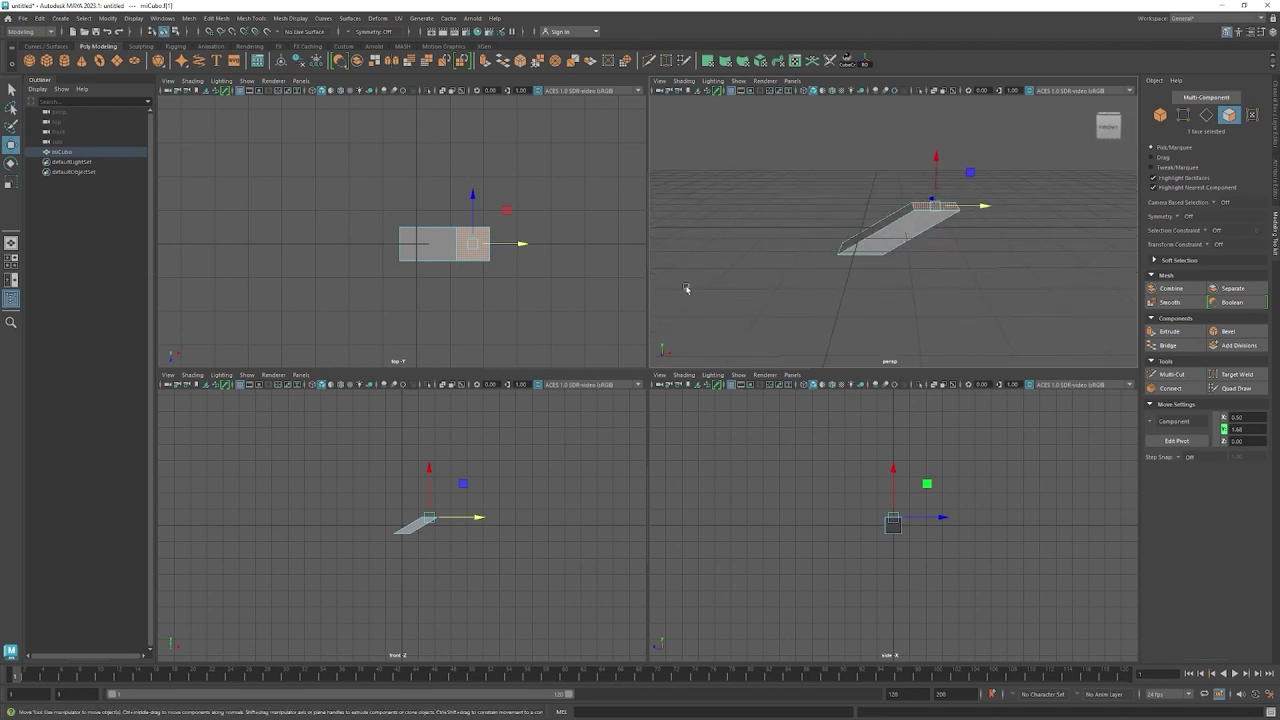
Maximize the top, front, side and perspective views in turn, ending on persp with the hotbox.
{"action": "key", "text": "space"}
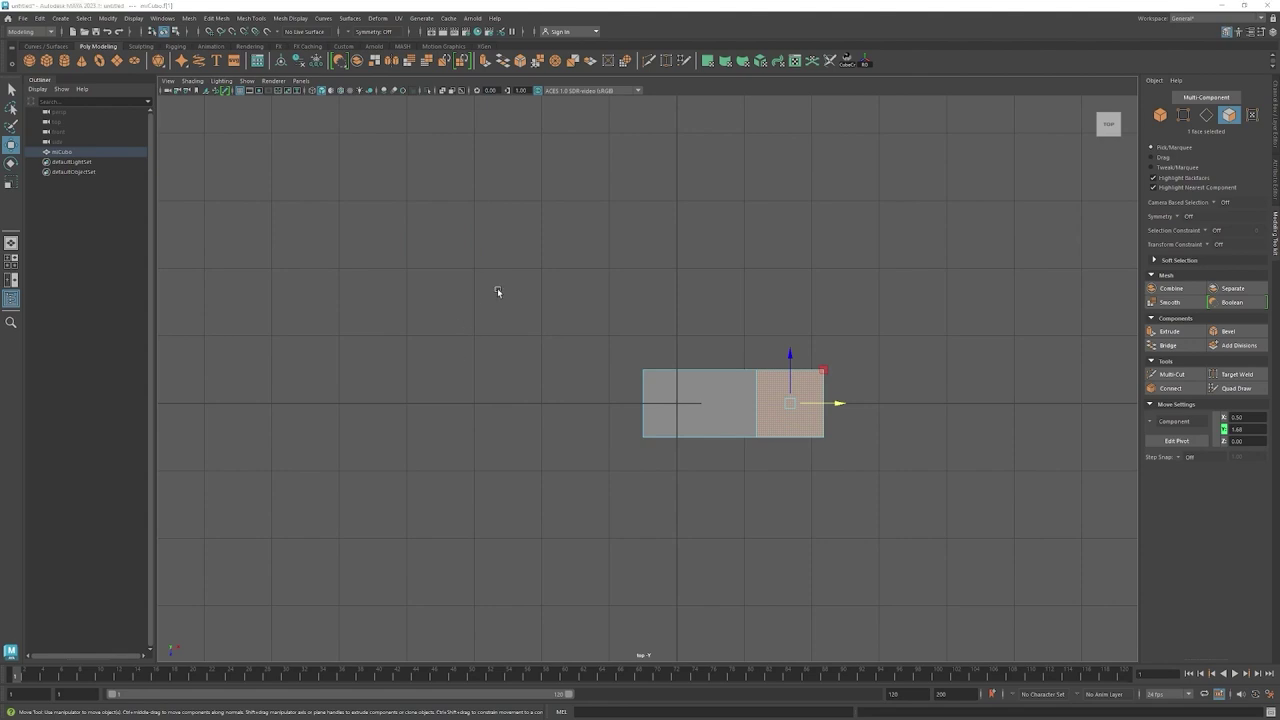
{"action": "key", "text": "space"}
{"action": "key", "text": "space"}
{"action": "key", "text": "space"}
{"action": "key", "text": "space"}
{"action": "key", "text": "space"}
{"action": "key", "text": "space"}
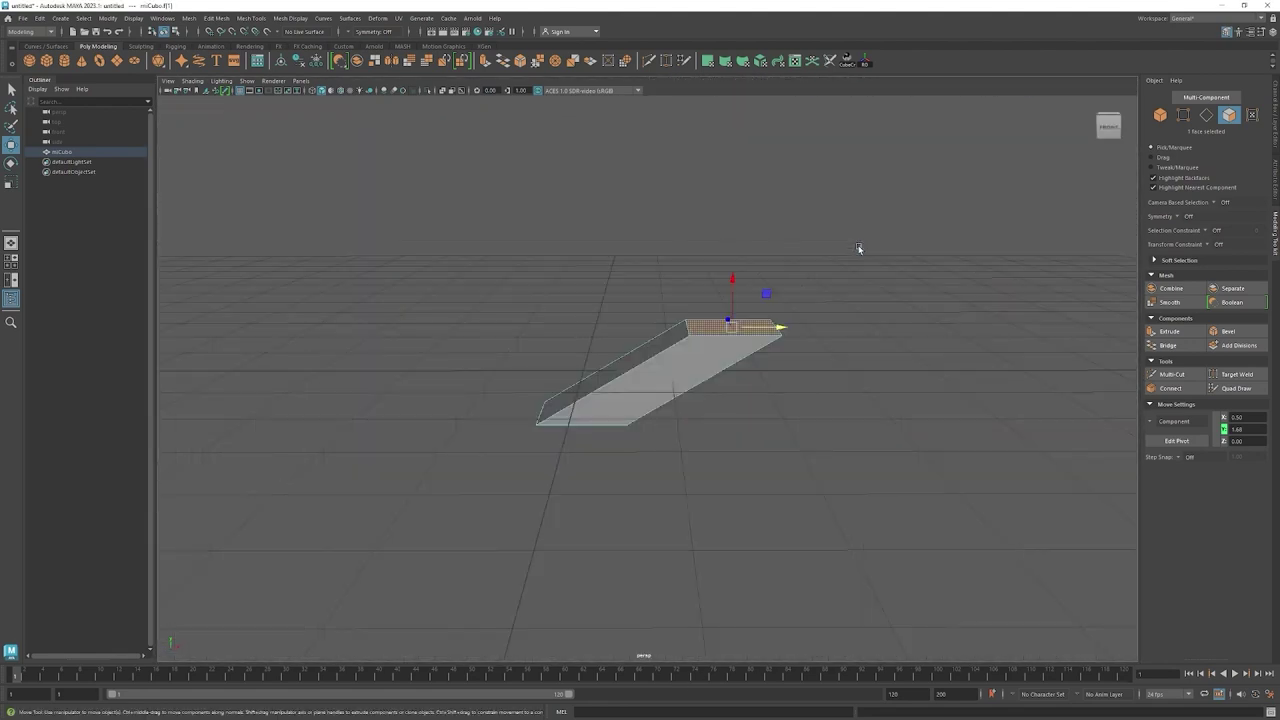
{"action": "key", "text": "space"}
{"action": "key", "text": "space"}
{"action": "key", "text": "space"}
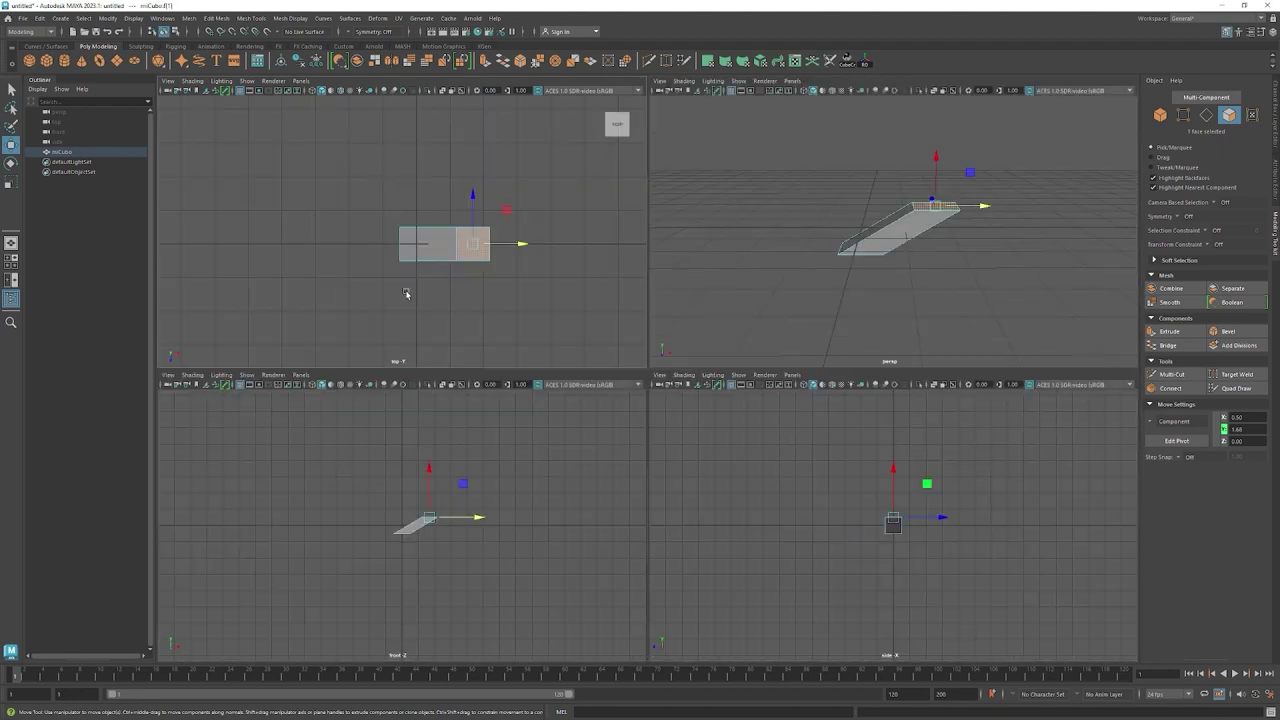
{"action": "key", "text": "space"}
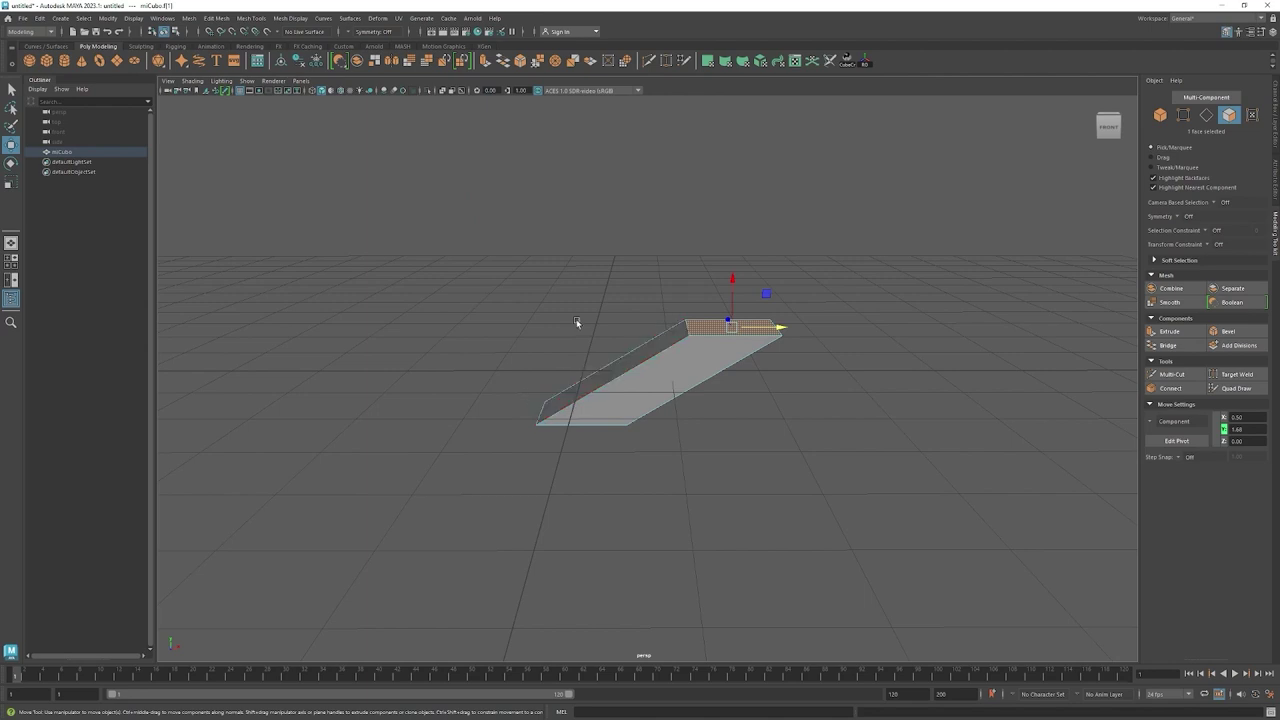
{"action": "key", "text": "space"}
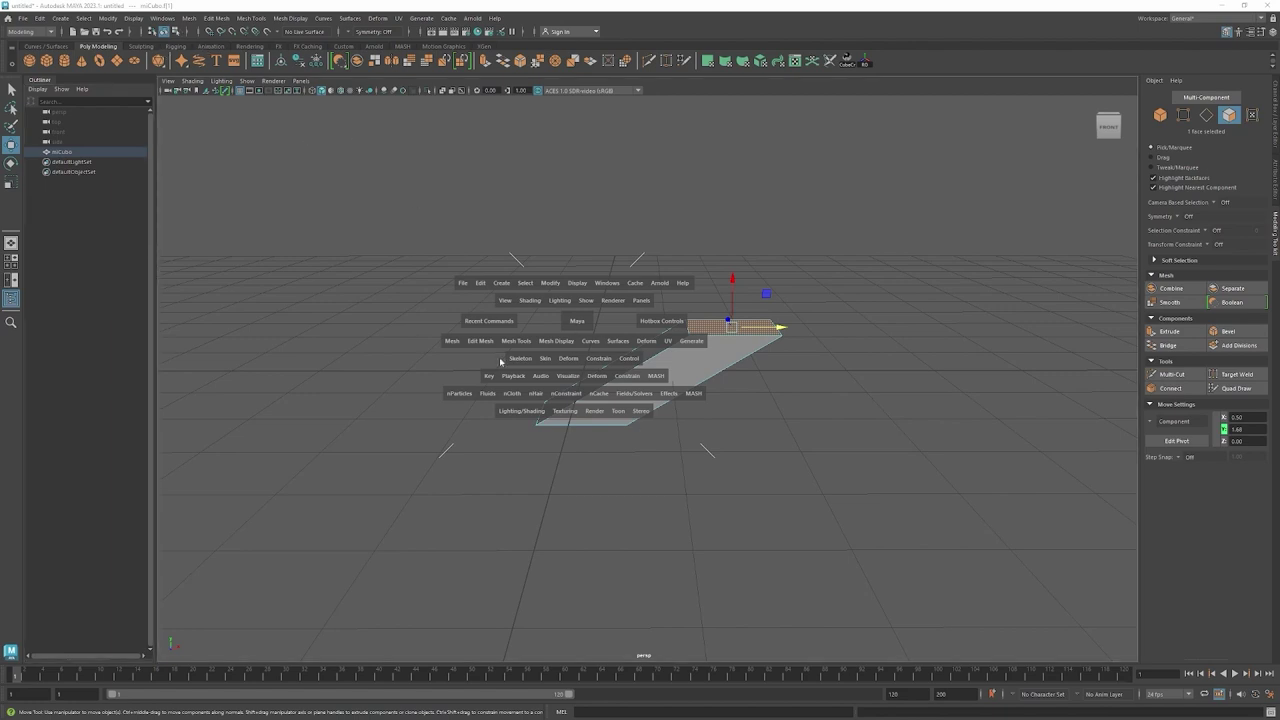
{"action": "left_click", "coordinate": [551, 345]}
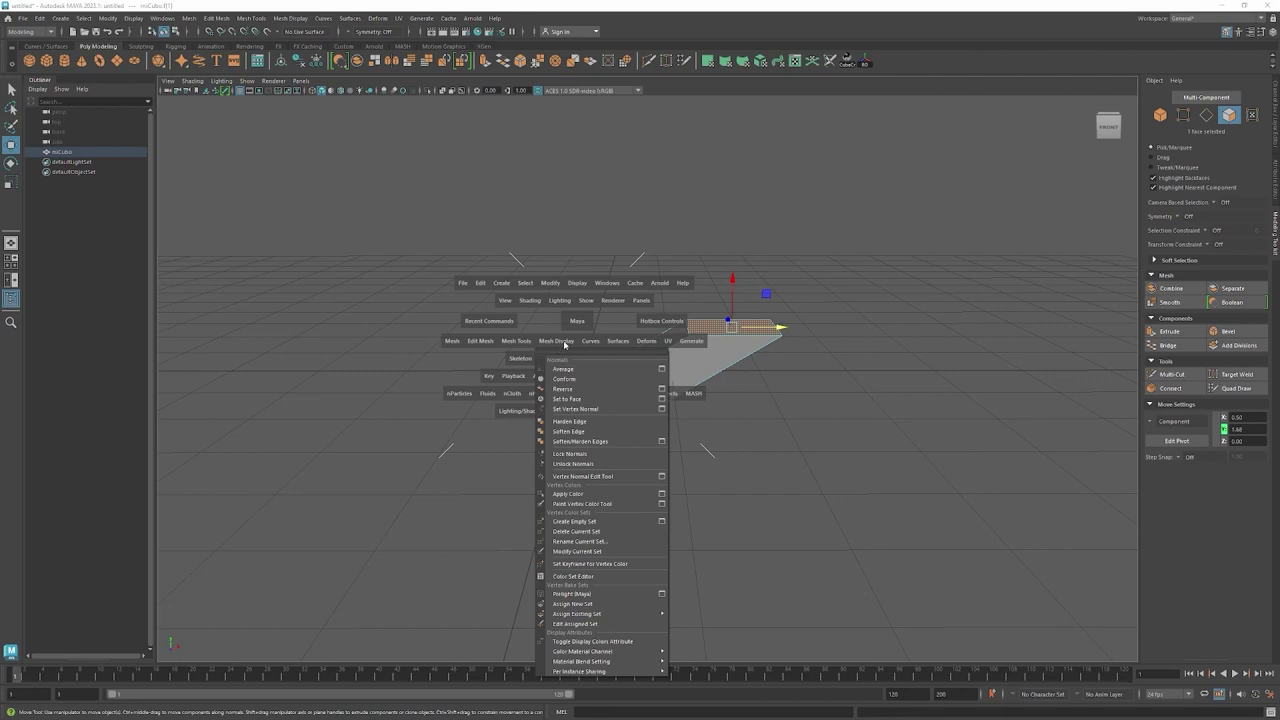
{"action": "left_click", "coordinate": [291, 18]}
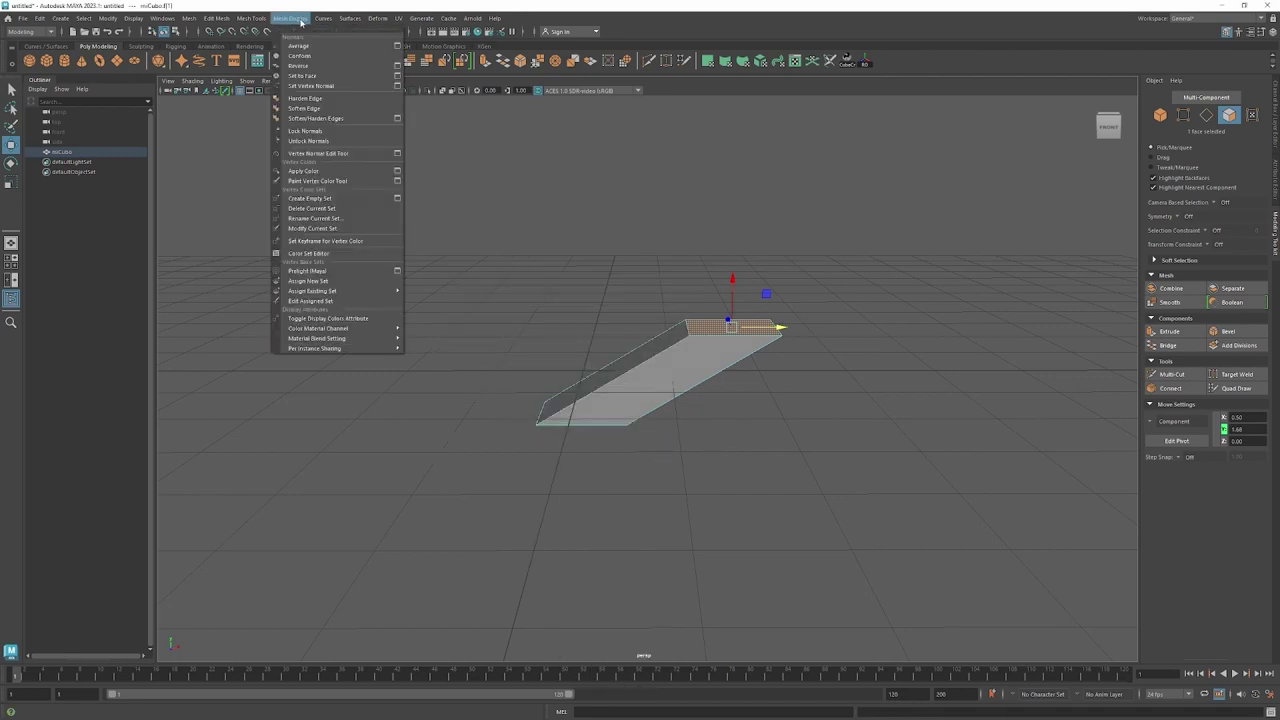
{"action": "left_click", "coordinate": [301, 21]}
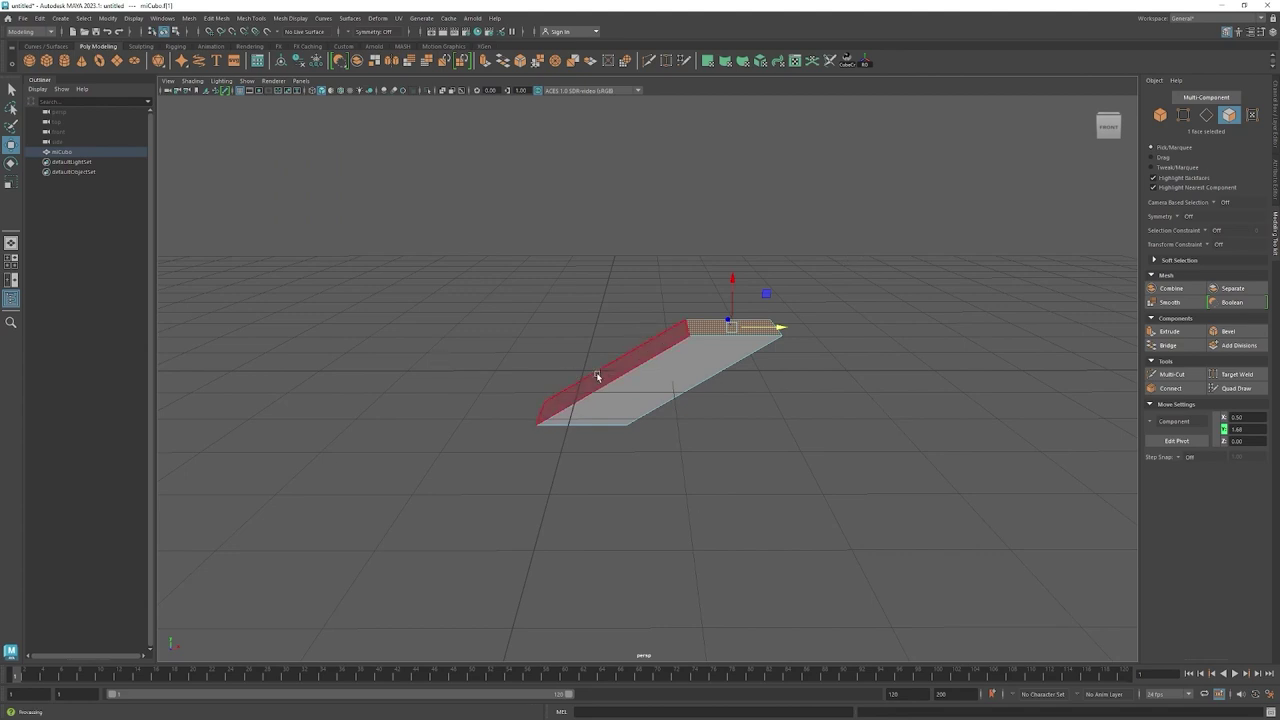
{"action": "key", "text": "space"}
{"action": "left_click", "coordinate": [646, 325]}
{"action": "left_click", "coordinate": [646, 325]}
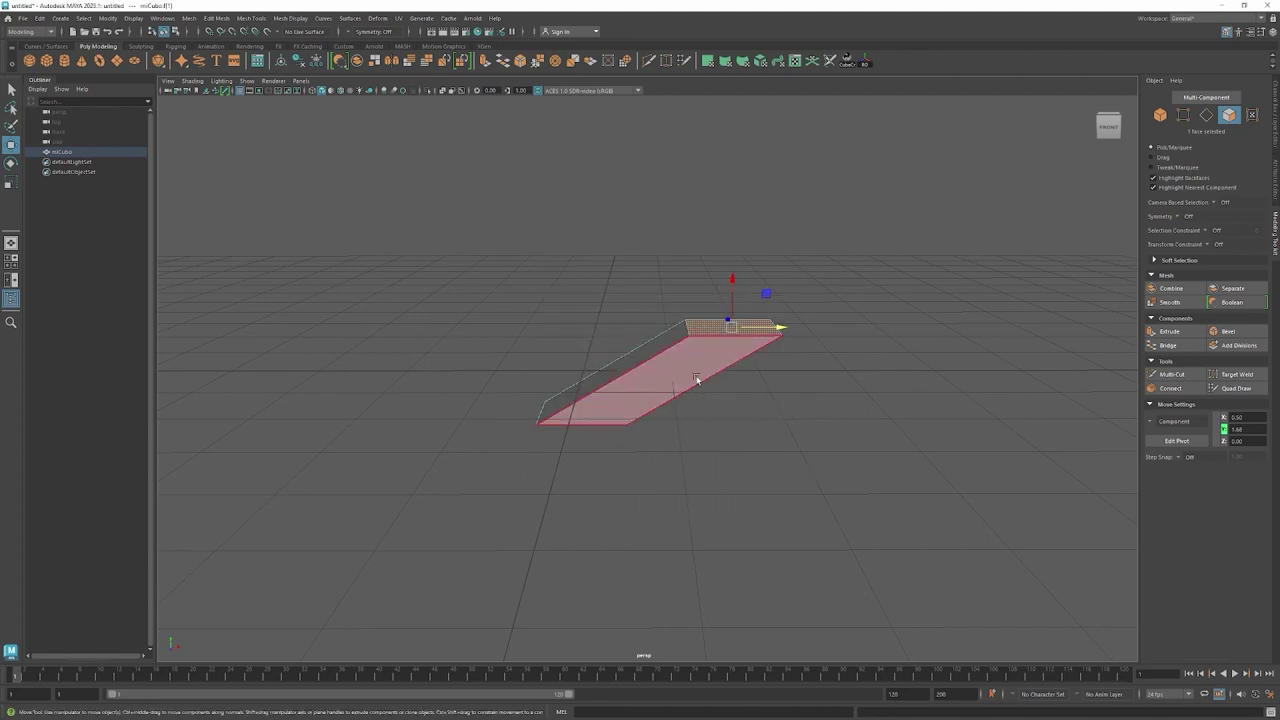
{"action": "key", "text": "space"}
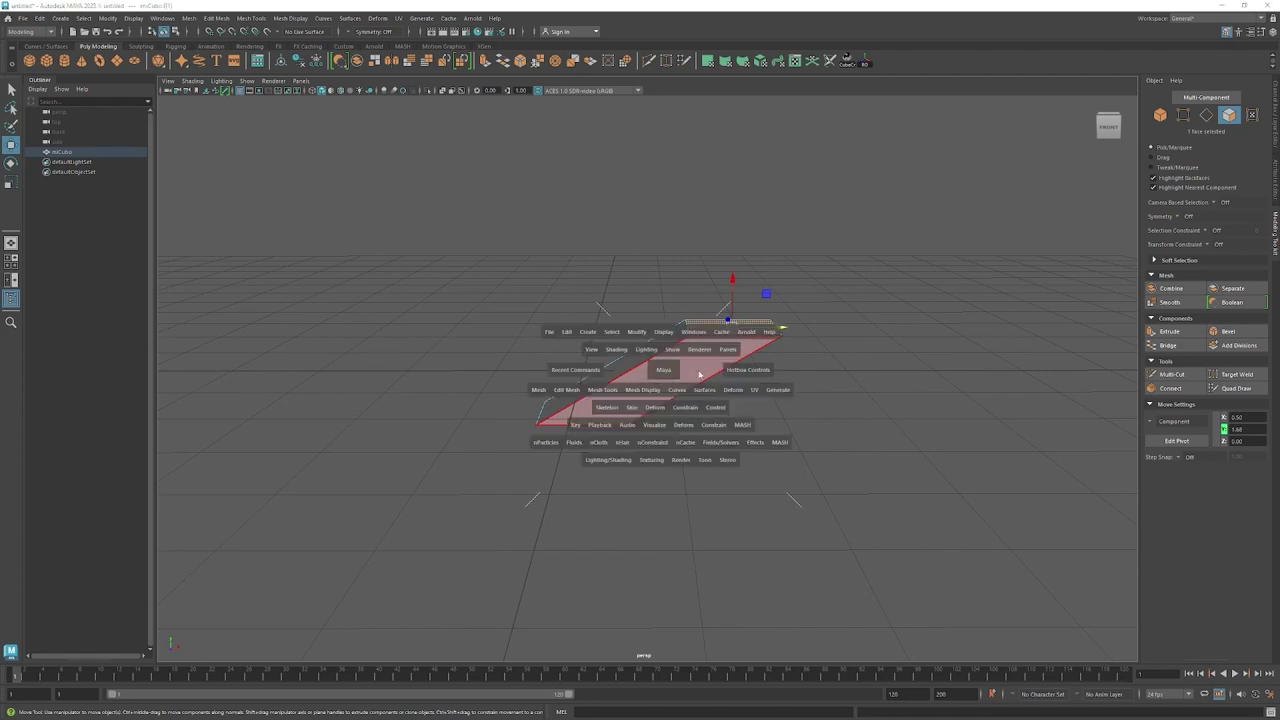
{"action": "left_click", "coordinate": [549, 331]}
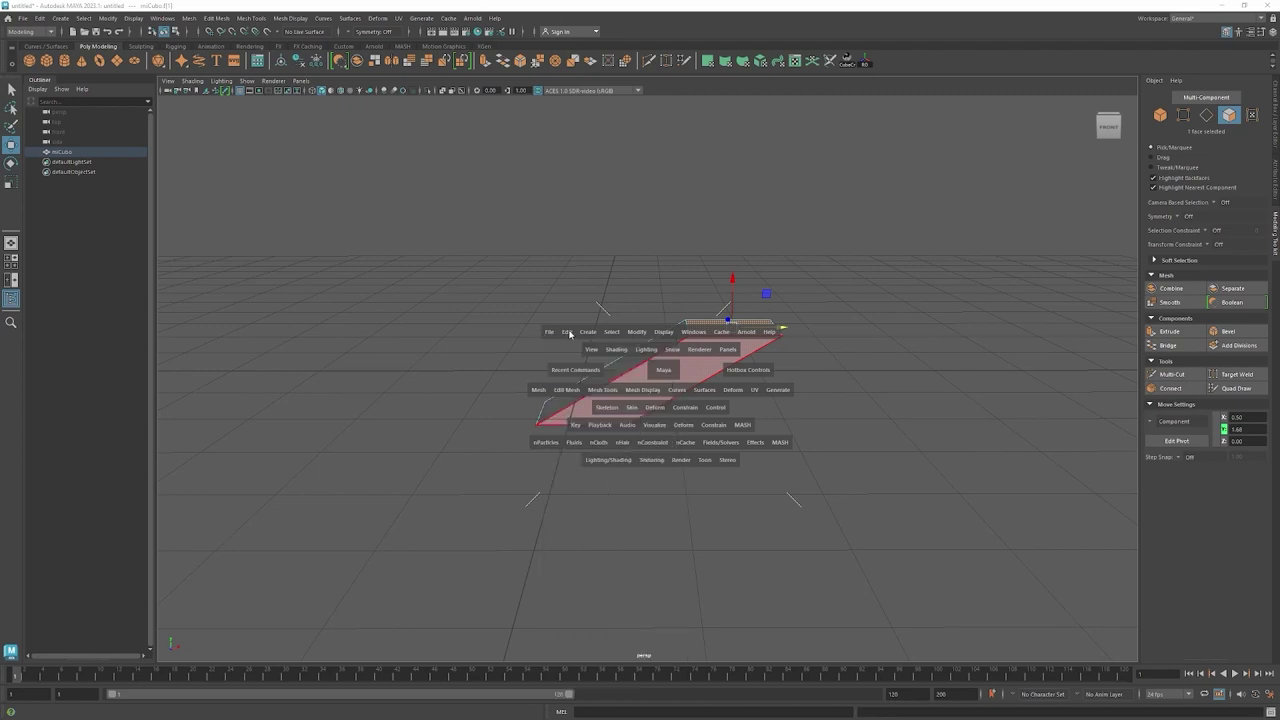
{"action": "key", "text": "space"}
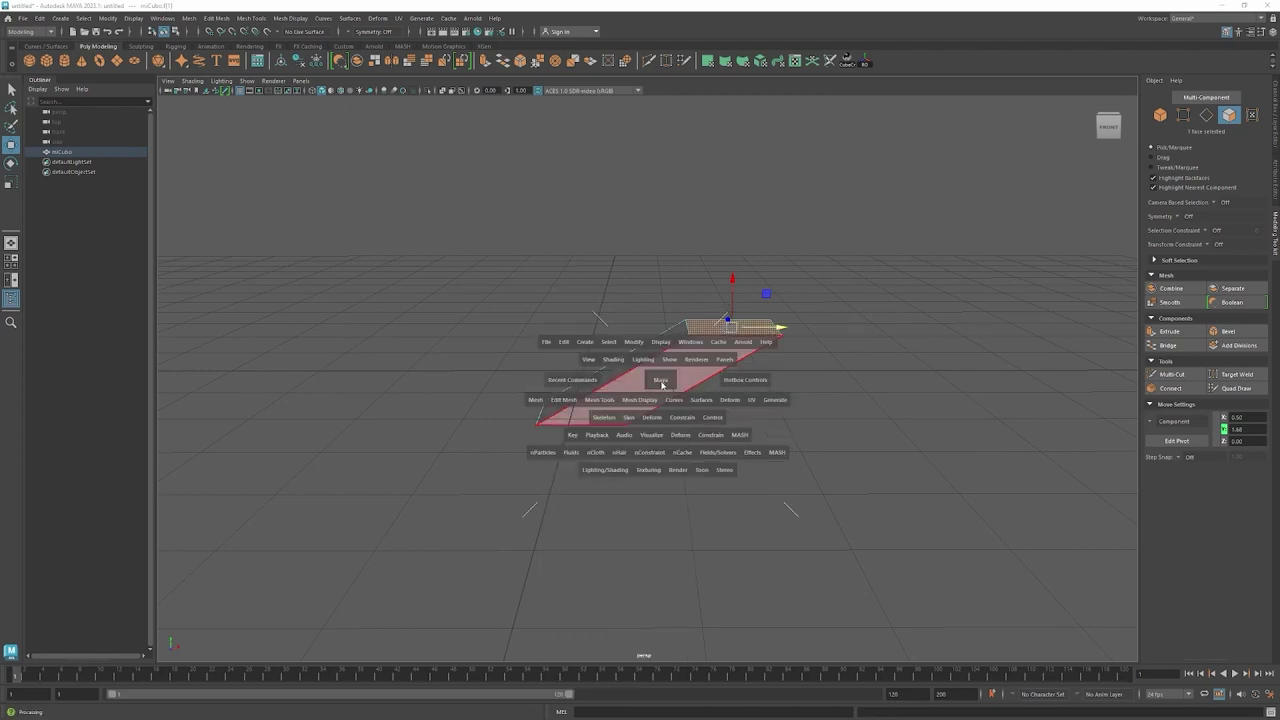
{"action": "left_click", "coordinate": [661, 382]}
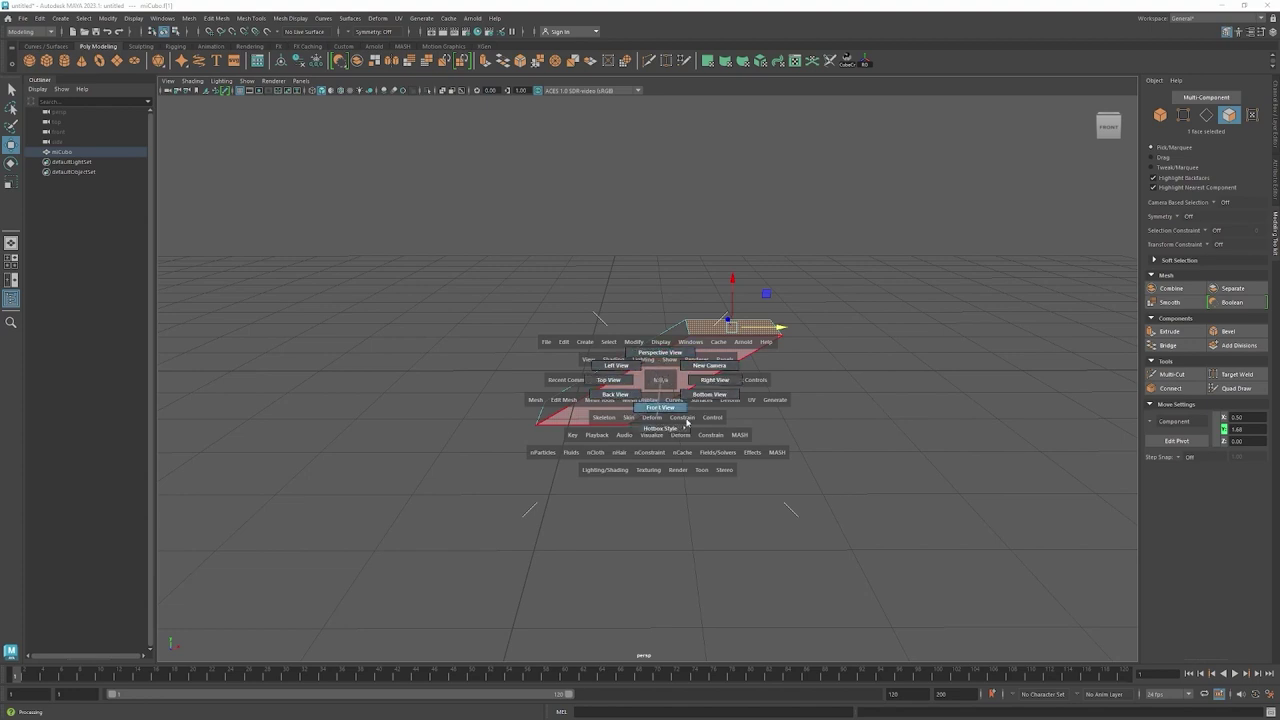
{"action": "left_click_drag", "start_coordinate": [642, 424], "coordinate": [660, 382]}
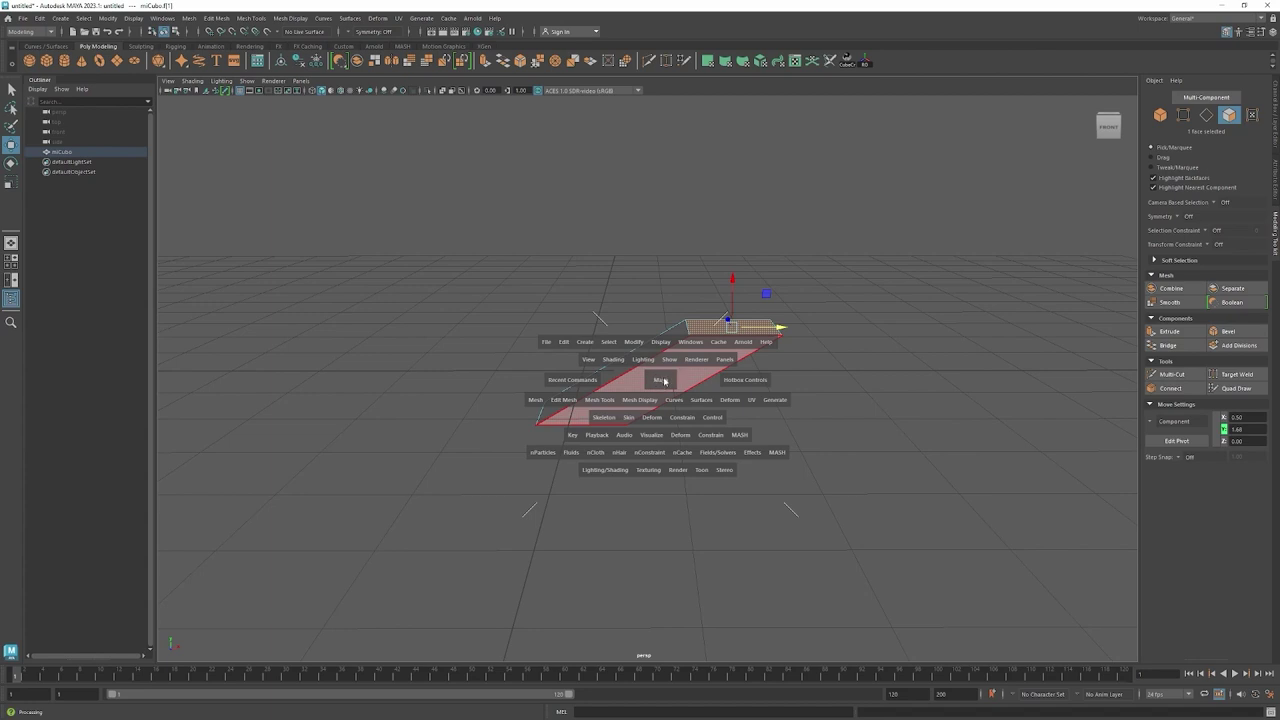
{"action": "left_click", "coordinate": [664, 381]}
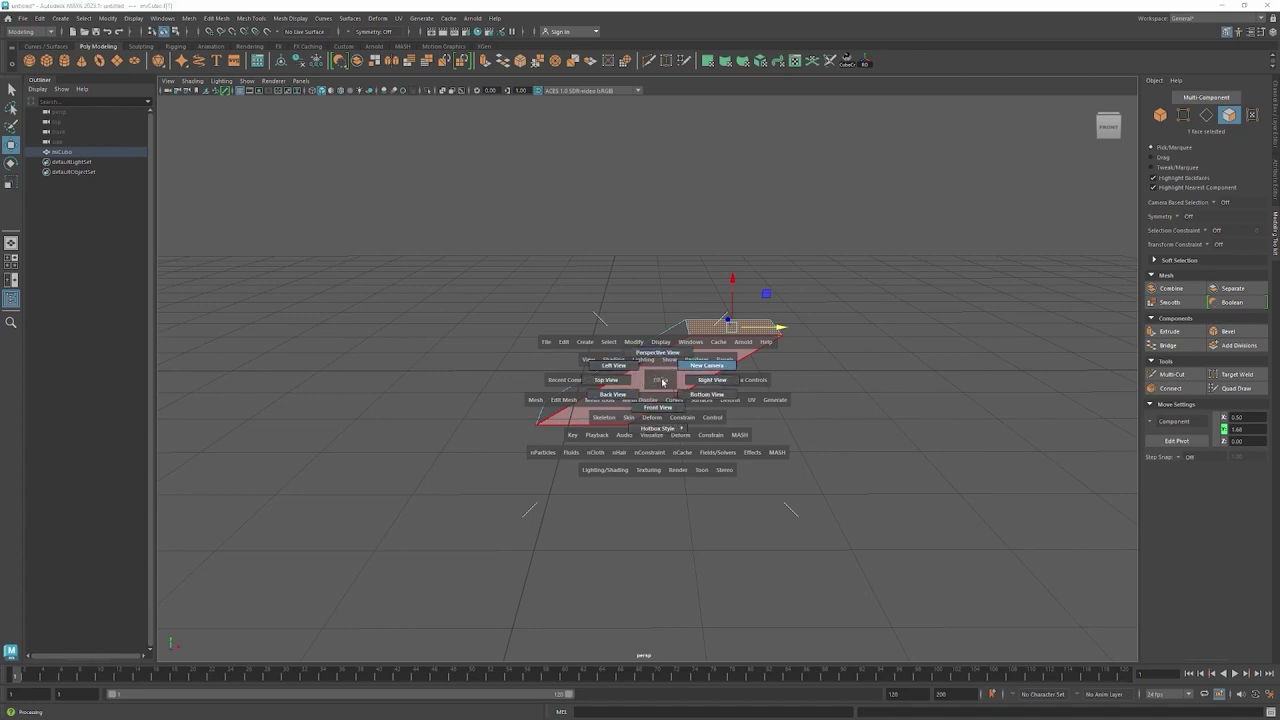
{"action": "left_click", "coordinate": [701, 387]}
{"action": "left_click", "coordinate": [704, 378]}
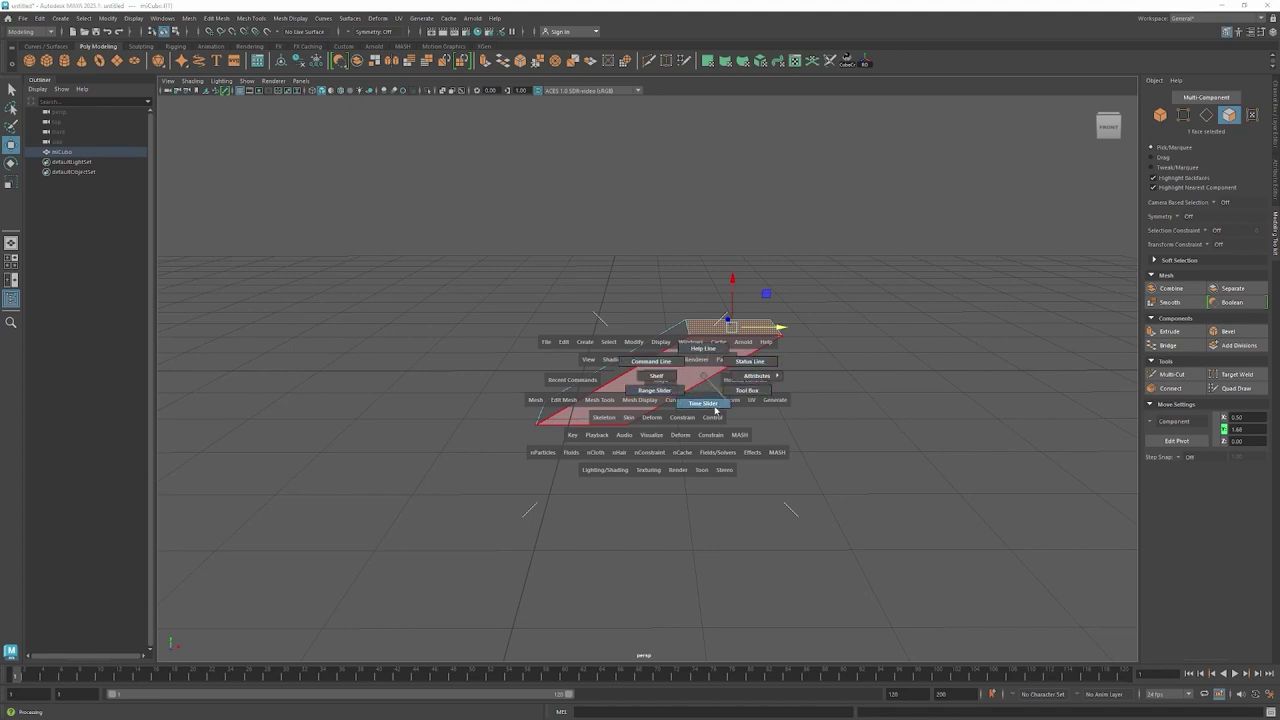
{"action": "left_click", "coordinate": [632, 378]}
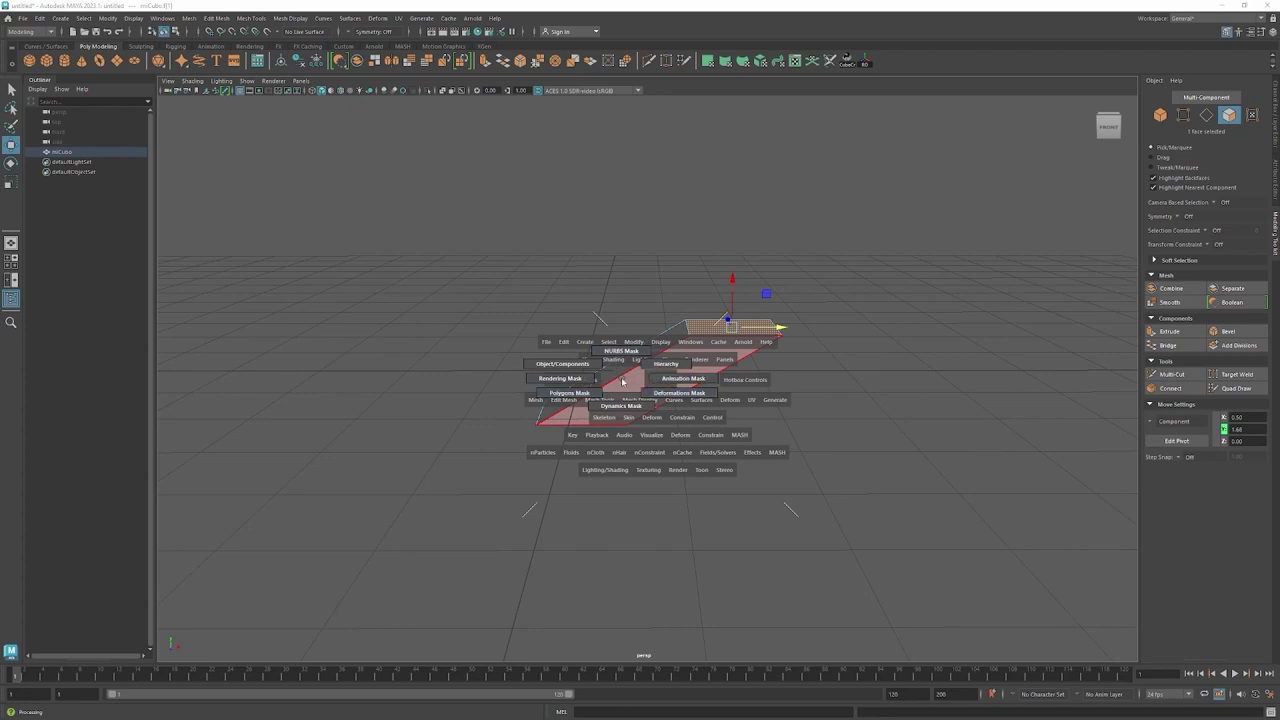
{"action": "left_click_drag", "start_coordinate": [632, 378], "coordinate": [628, 379]}
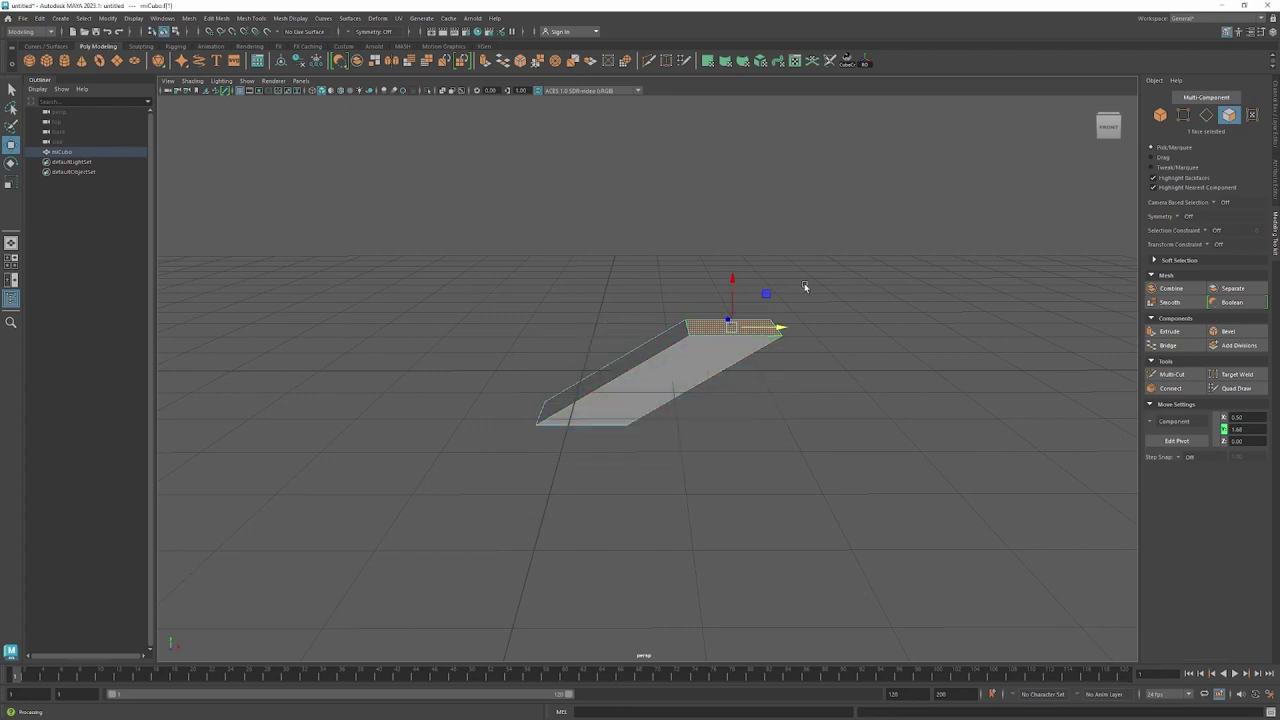
Put miCubo in Object Mode, check its right-click menu, and tumble to a steeper view.
{"action": "right_click_drag", "start_coordinate": [722, 338], "coordinate": [850, 232]}
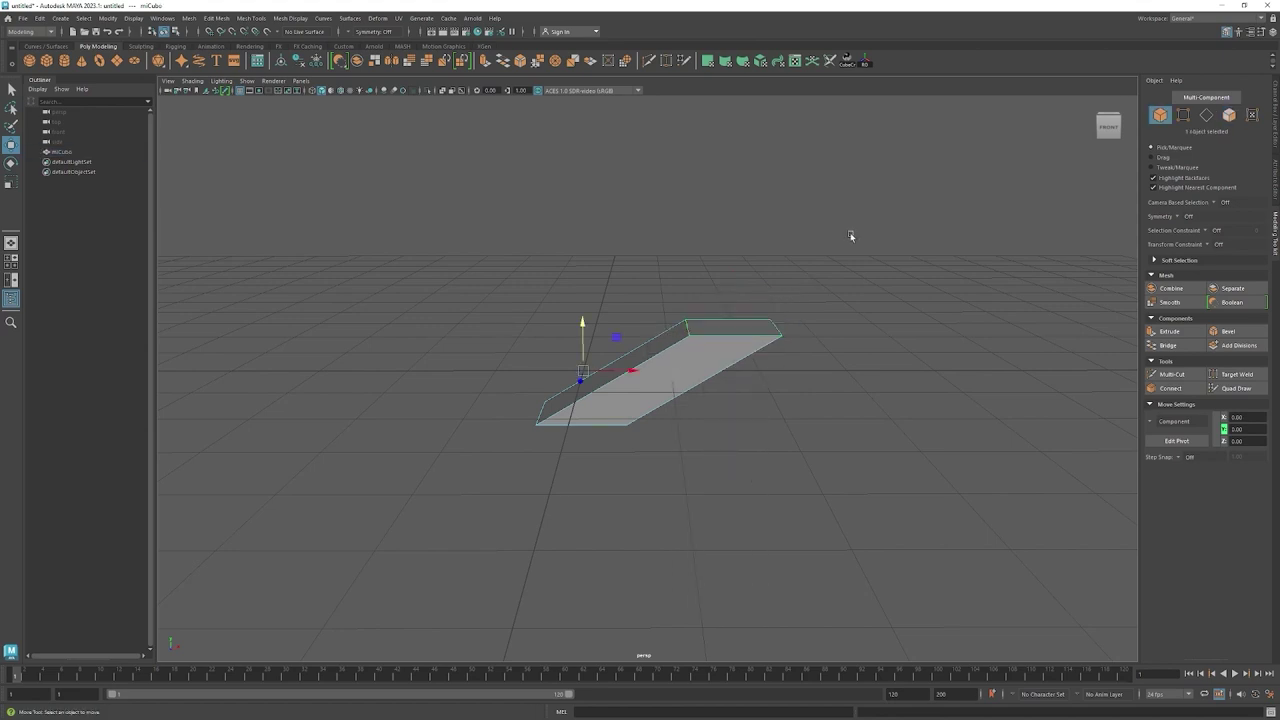
{"action": "right_click", "coordinate": [659, 367]}
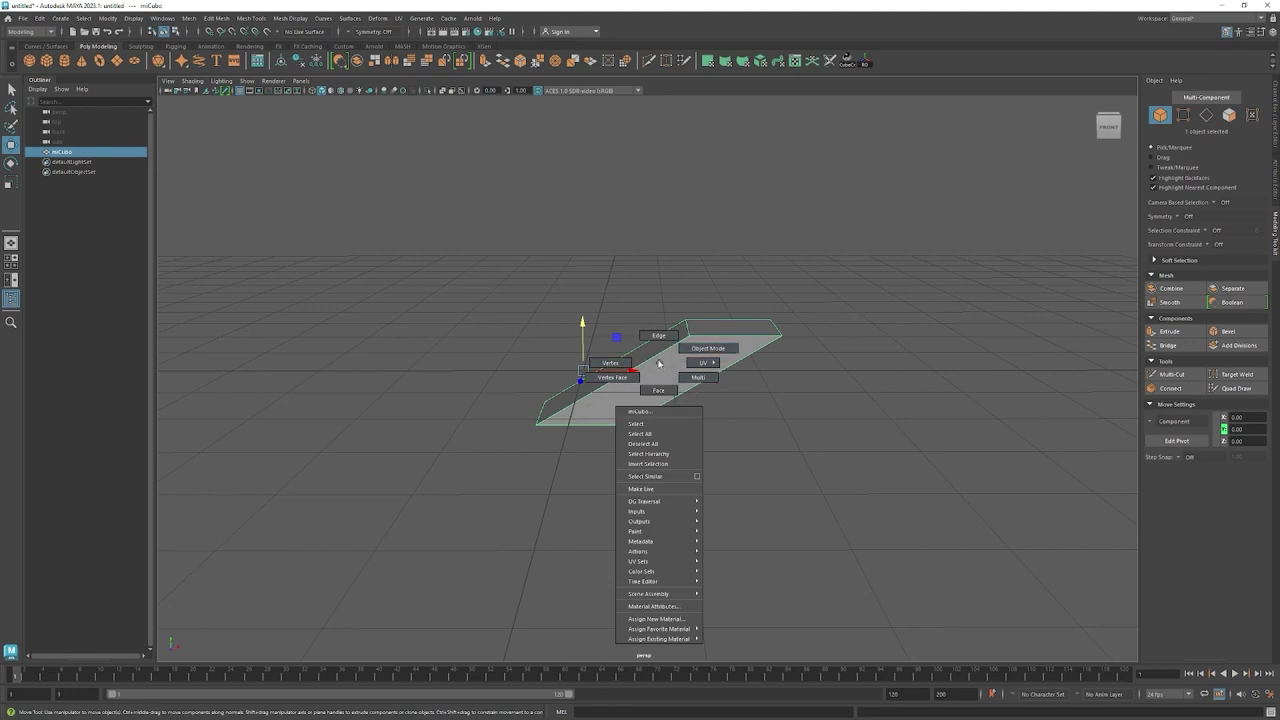
{"action": "left_click", "coordinate": [739, 346]}
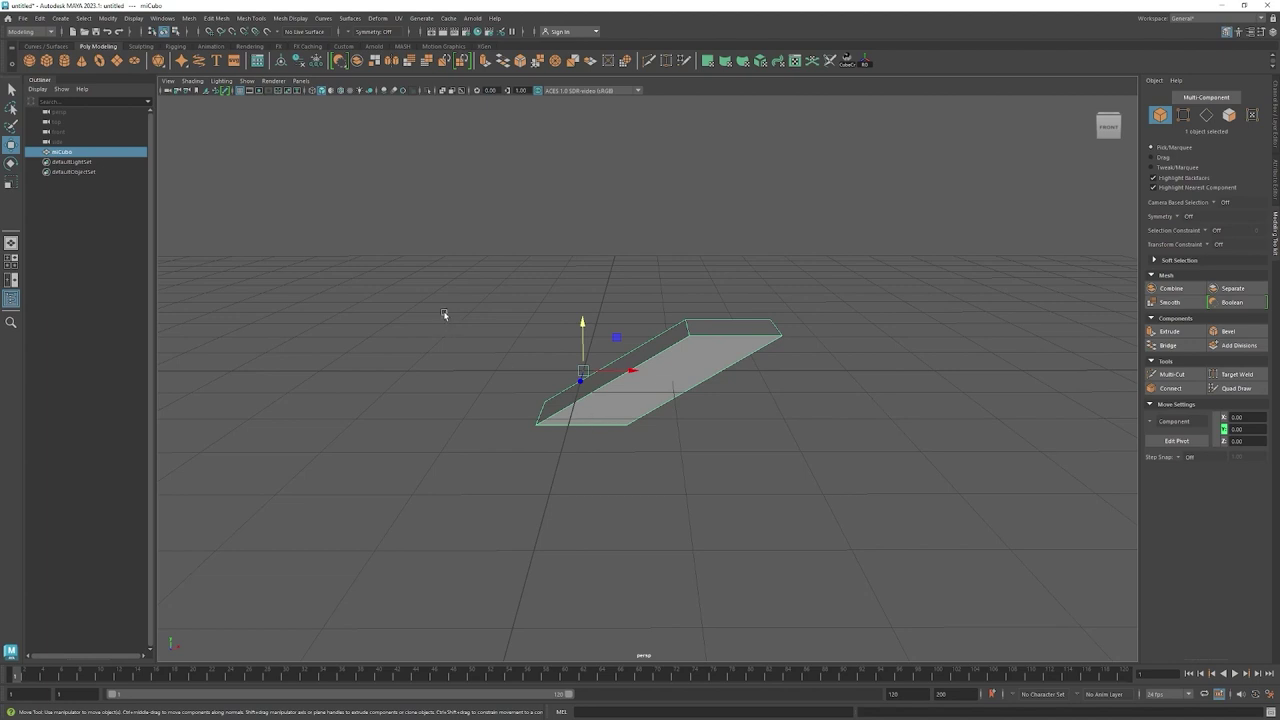
{"action": "mouse_move", "coordinate": [693, 295]}
{"action": "left_mouse_down", "text": "alt"}
{"action": "mouse_move", "coordinate": [729, 514]}
{"action": "mouse_move", "coordinate": [649, 500]}
{"action": "mouse_move", "coordinate": [723, 511]}
{"action": "mouse_move", "coordinate": [710, 522]}
{"action": "mouse_move", "coordinate": [690, 470]}
{"action": "left_mouse_up", "text": "alt"}
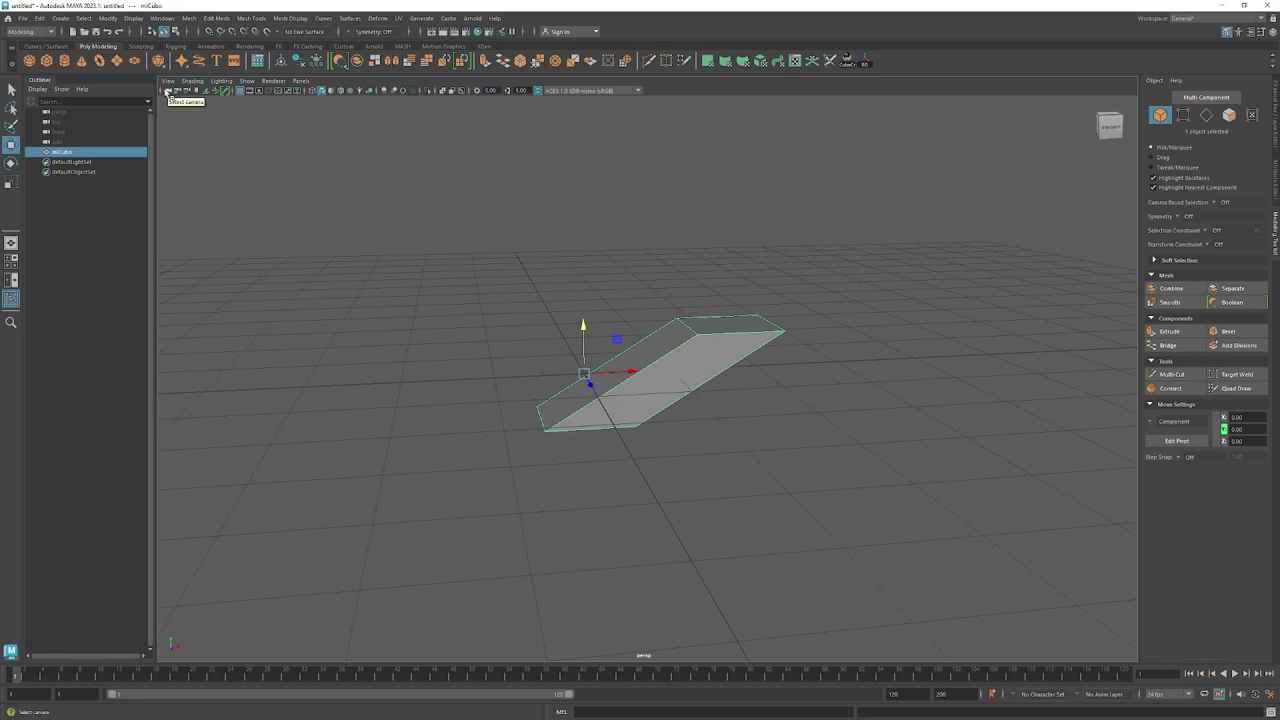
Check the panel's camera list, keeping the persp camera.
{"action": "left_click", "coordinate": [168, 92]}
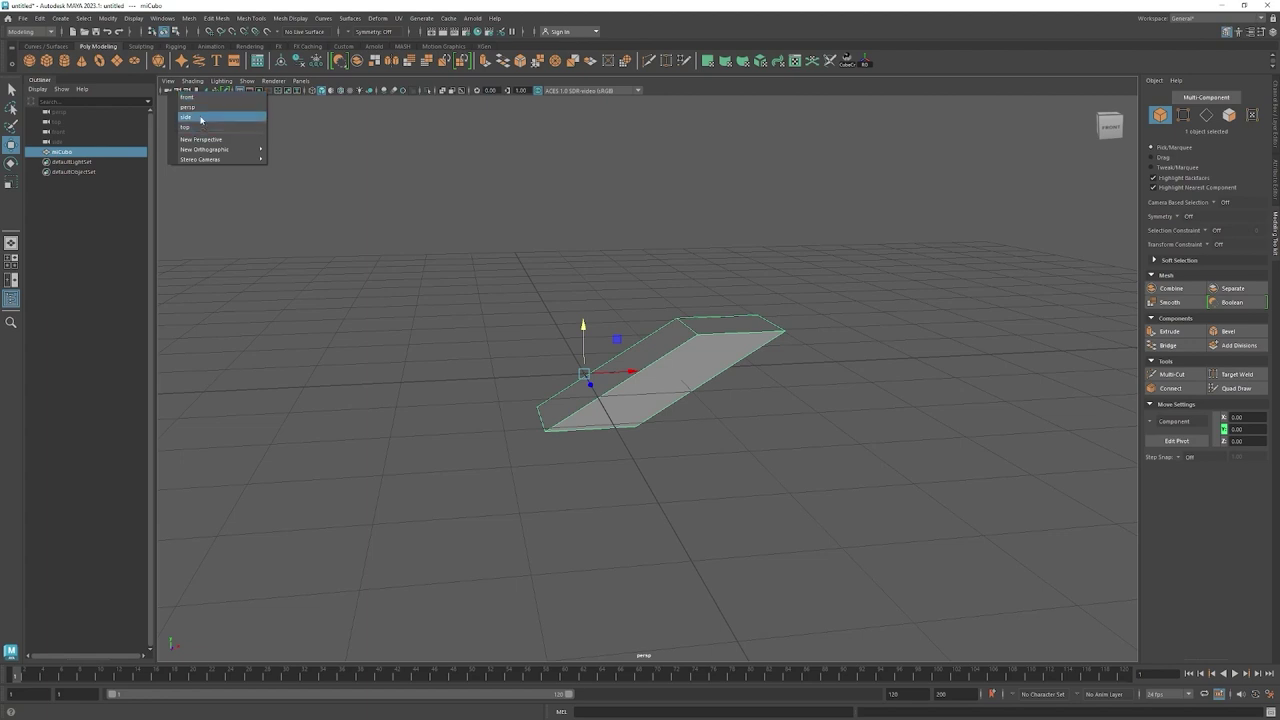
{"action": "left_click", "coordinate": [378, 217]}
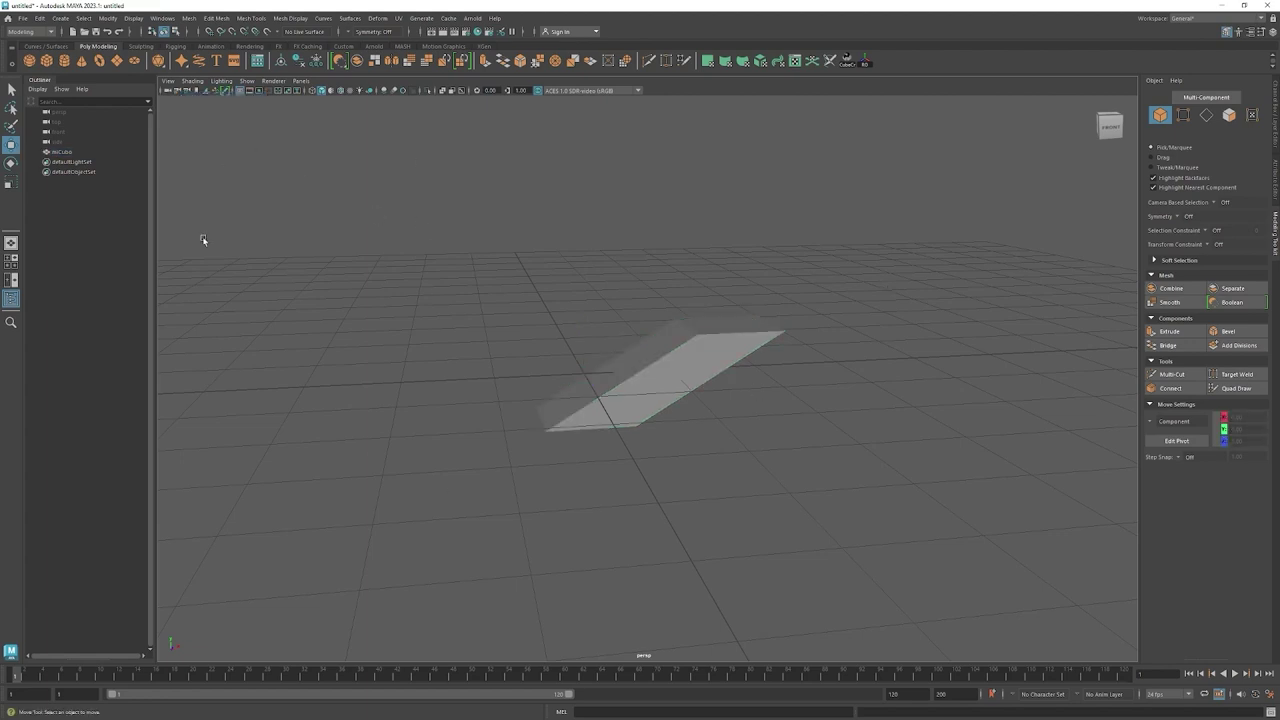
{"action": "left_click", "coordinate": [167, 90]}
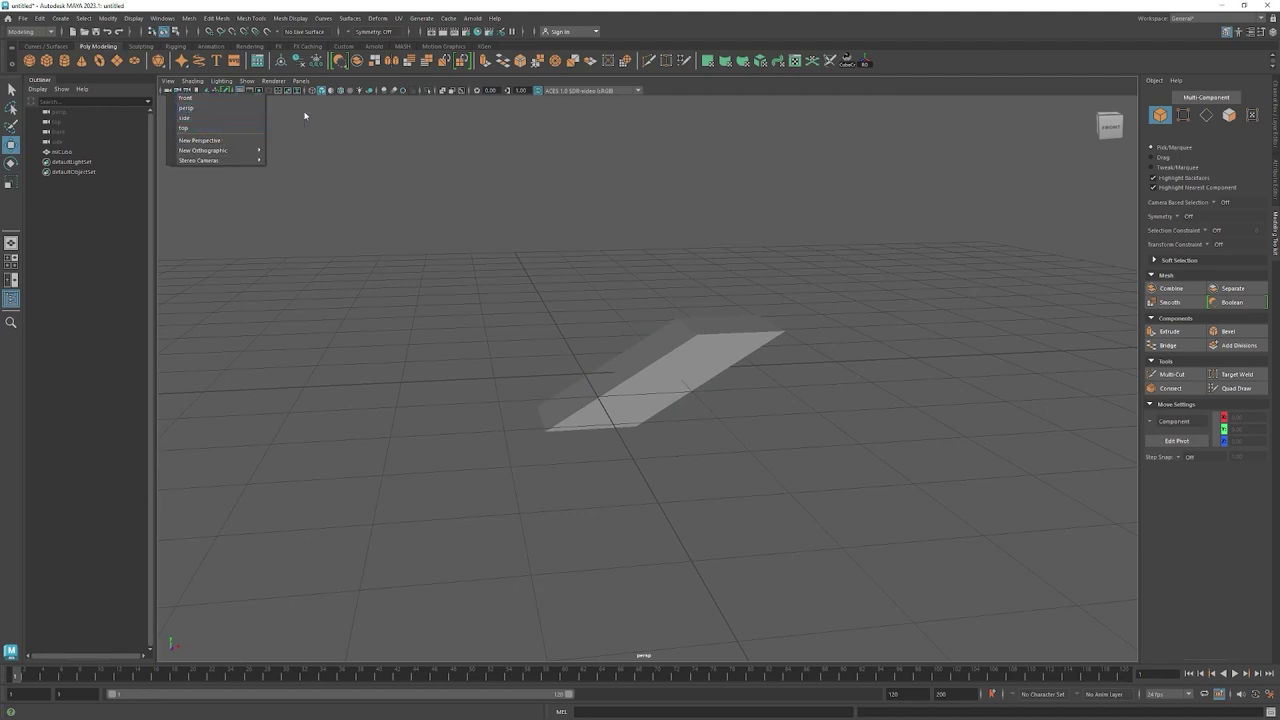
{"action": "left_click", "coordinate": [590, 288]}
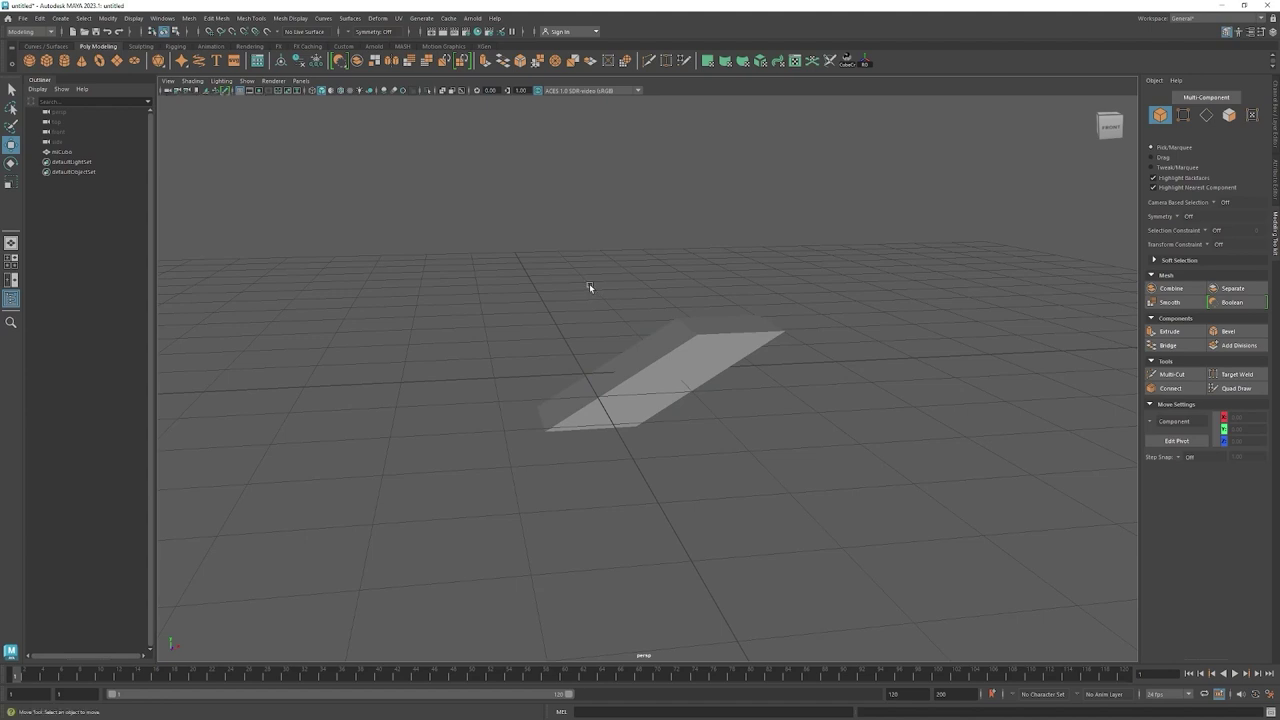
{"action": "key", "text": "space"}
{"action": "key", "text": "space"}
Select and delete the miCubo slab, then show the MASH shelf.
{"action": "left_click", "coordinate": [701, 352]}
{"action": "key", "text": "Delete"}
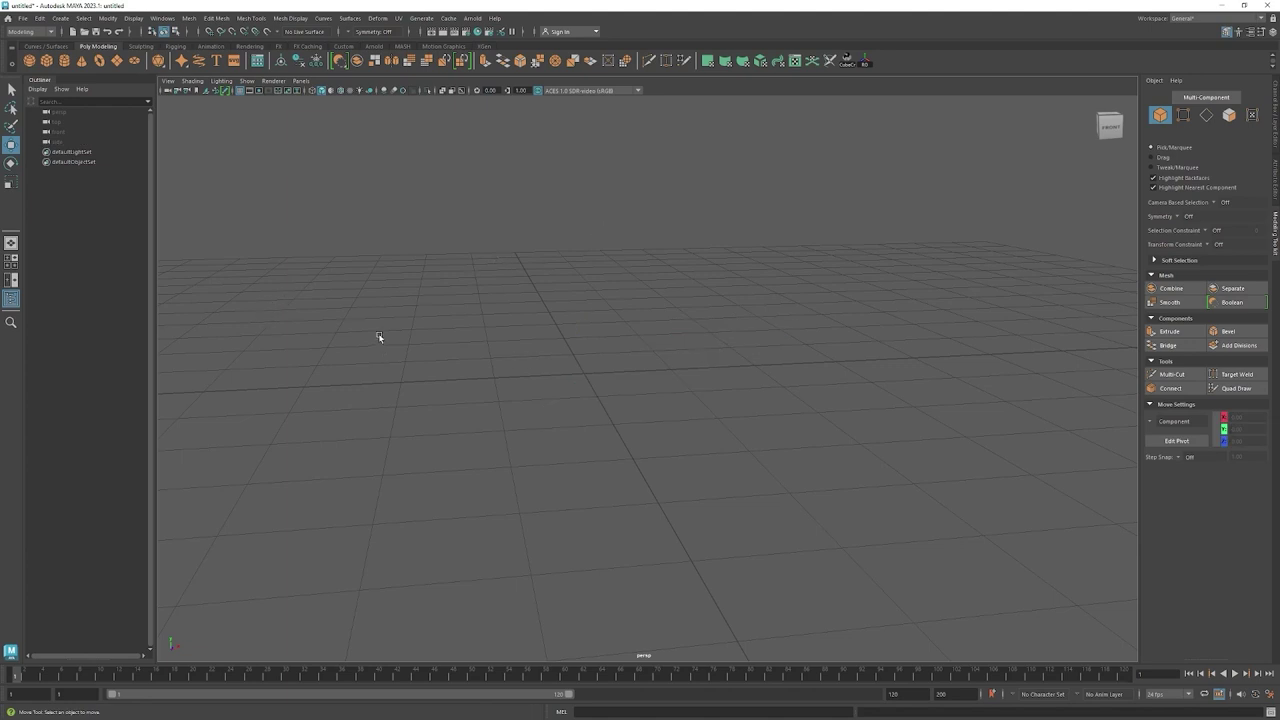
{"action": "left_click", "coordinate": [404, 47]}
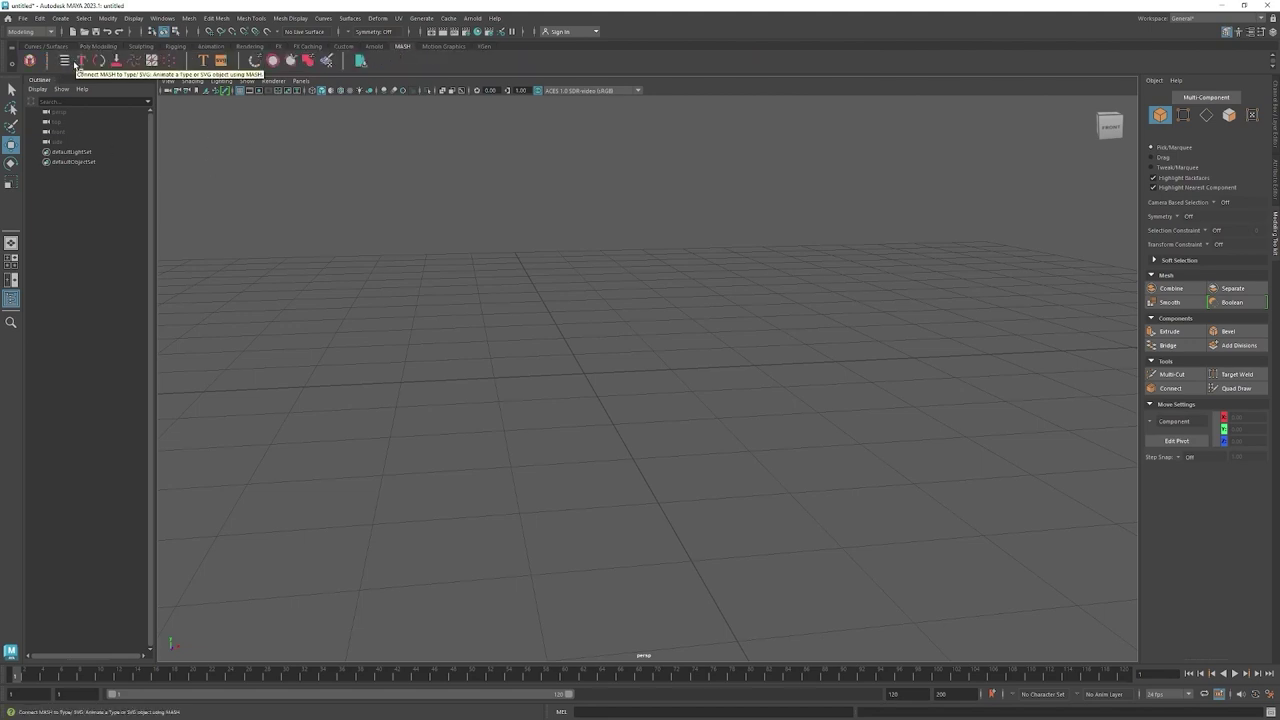
Open the MASH Editor and dock its floating window above the Outliner.
{"action": "left_click", "coordinate": [64, 62]}
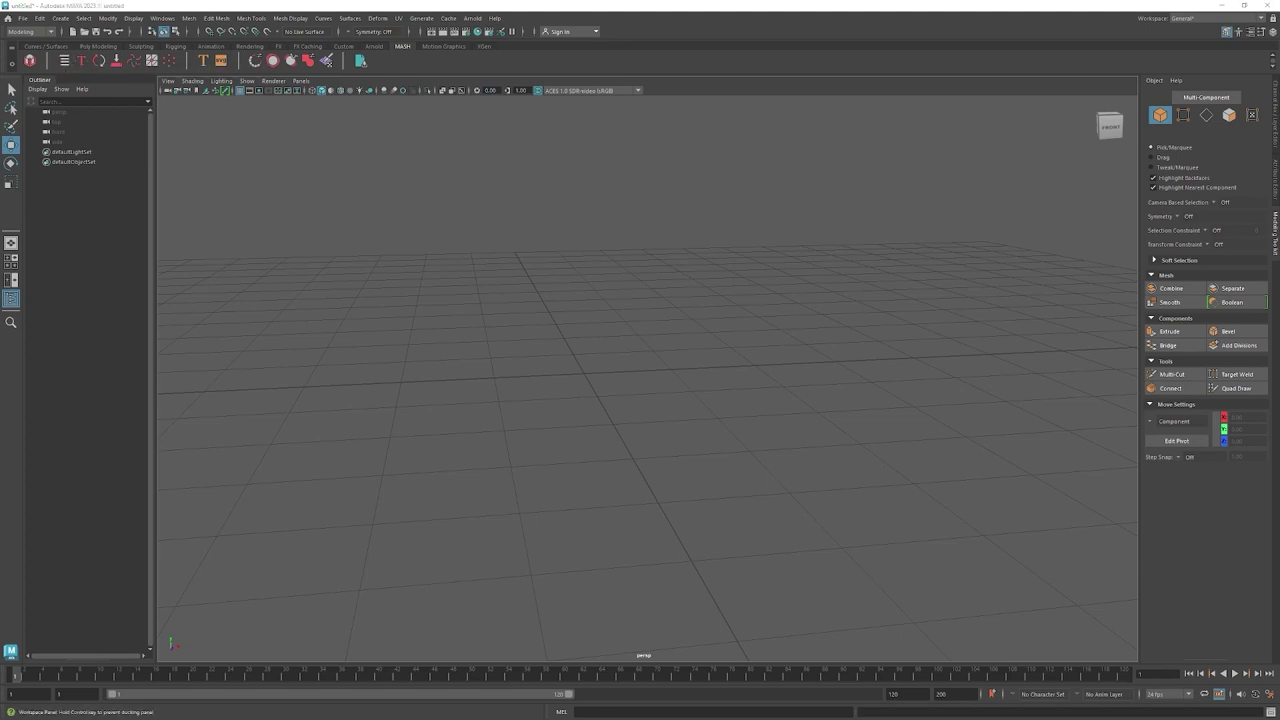
{"action": "left_click_drag", "start_coordinate": [10, 198], "coordinate": [597, 204]}
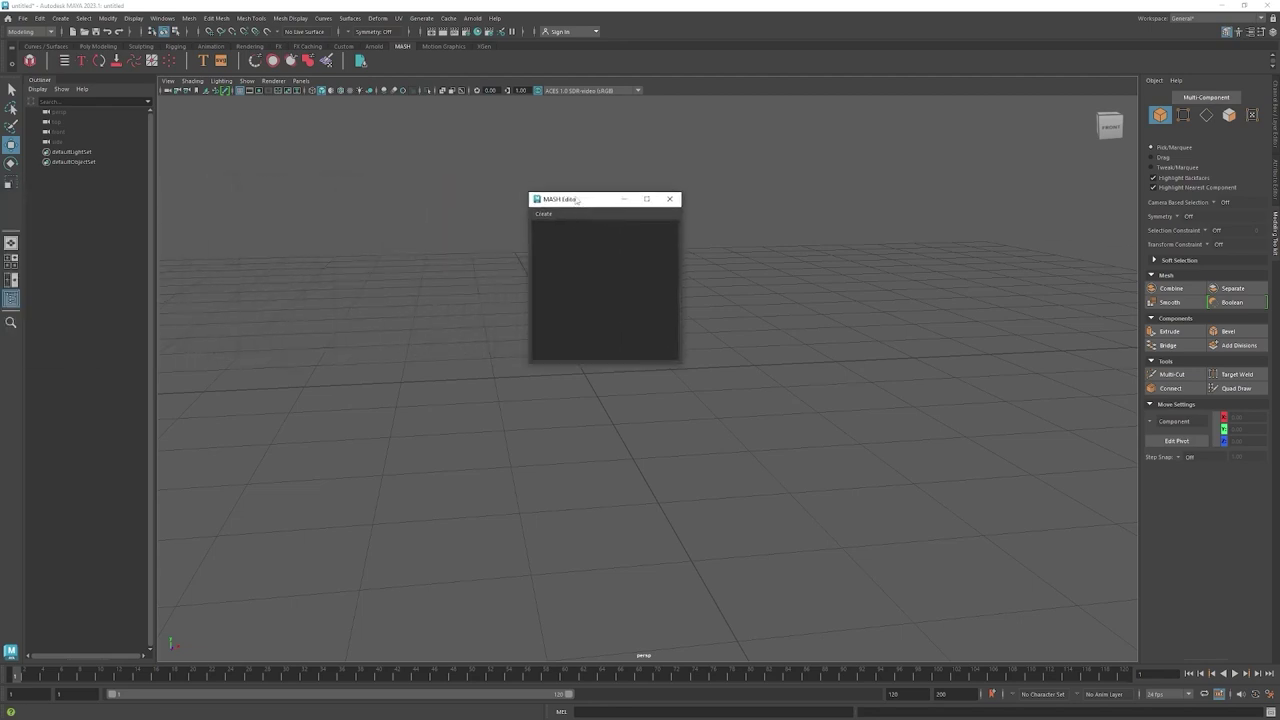
{"action": "left_click_drag", "start_coordinate": [578, 201], "coordinate": [537, 178]}
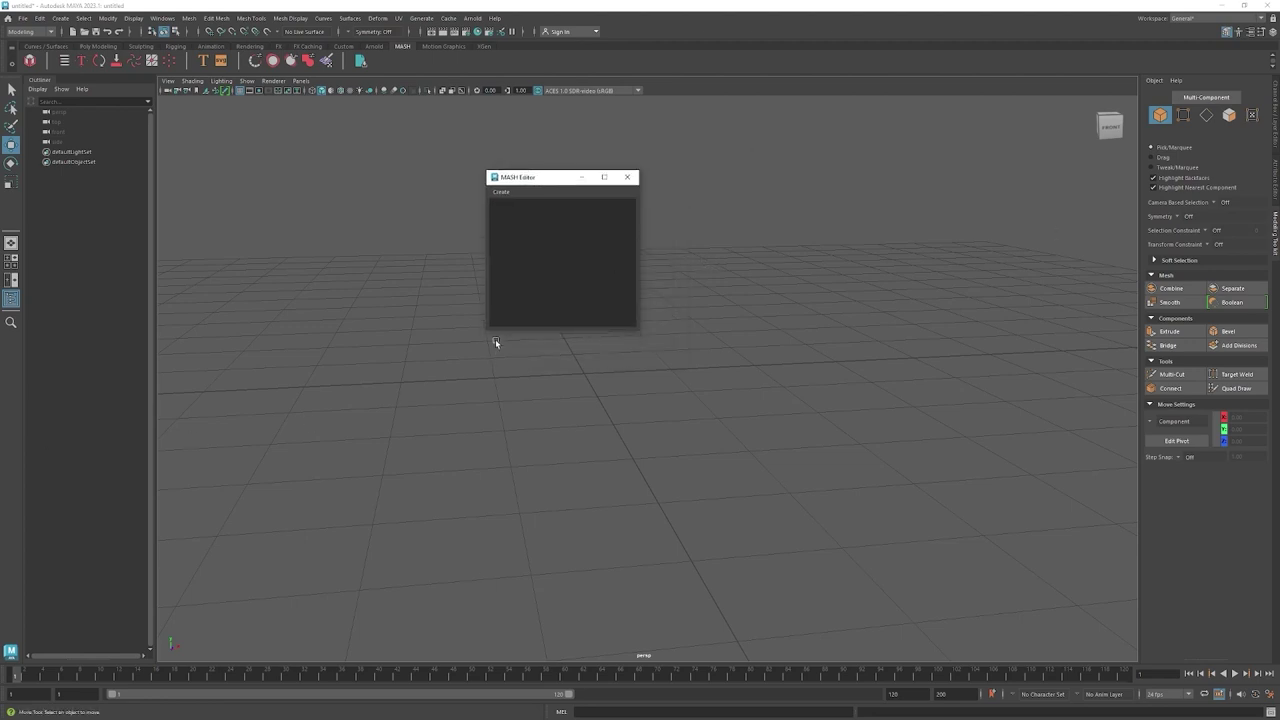
{"action": "left_click_drag", "start_coordinate": [545, 186], "coordinate": [393, 185]}
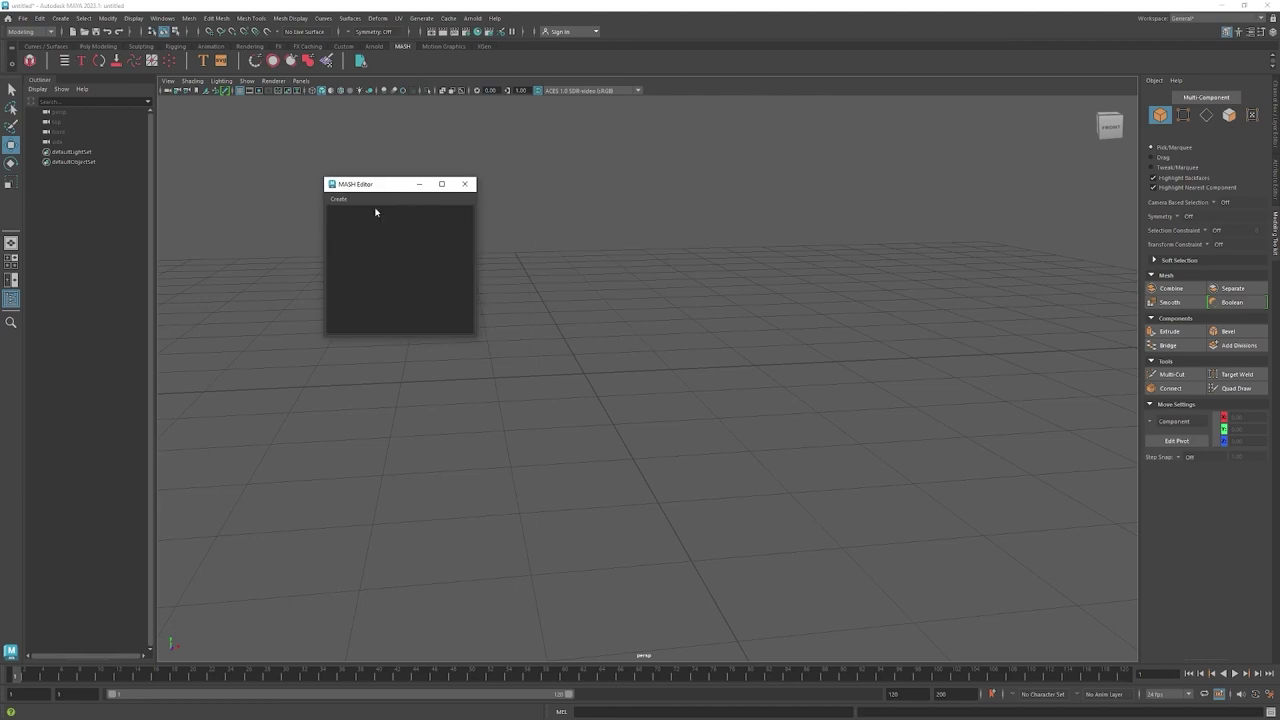
{"action": "left_click_drag", "start_coordinate": [388, 185], "coordinate": [437, 175]}
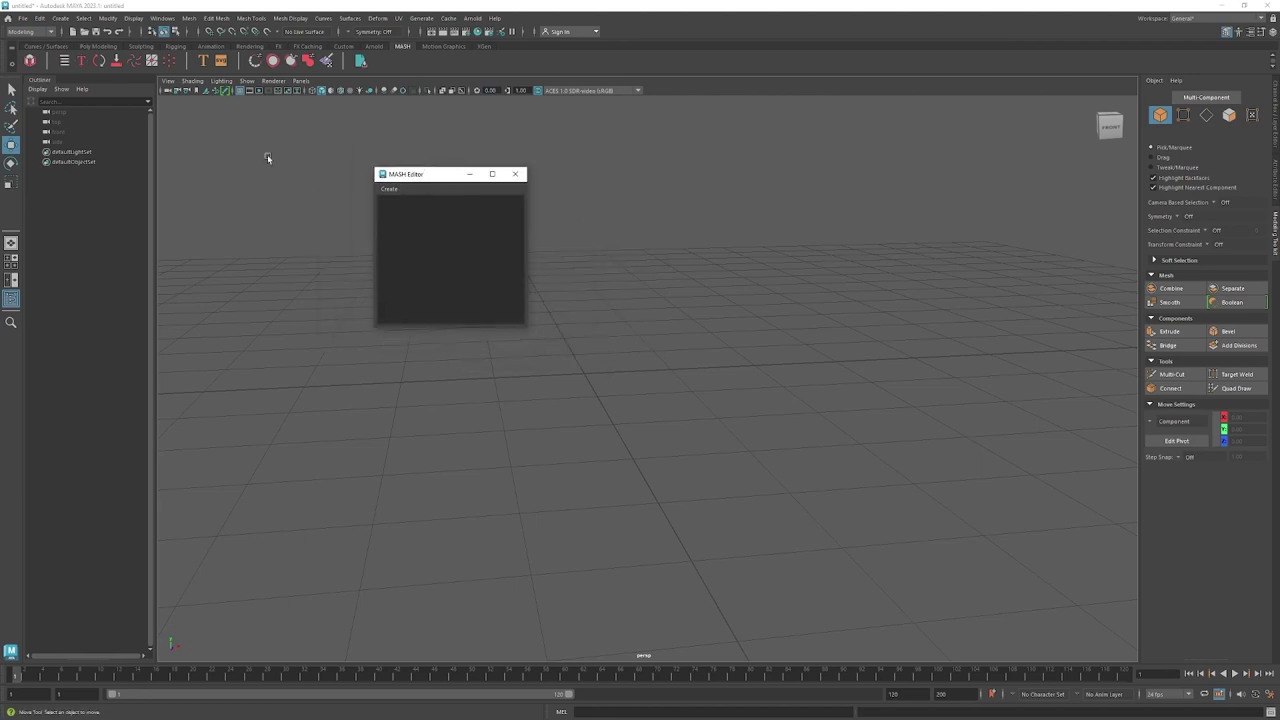
{"action": "mouse_move", "coordinate": [420, 176]}
{"action": "left_mouse_down"}
{"action": "mouse_move", "coordinate": [482, 201]}
{"action": "mouse_move", "coordinate": [487, 230]}
{"action": "mouse_move", "coordinate": [357, 217]}
{"action": "left_mouse_up"}
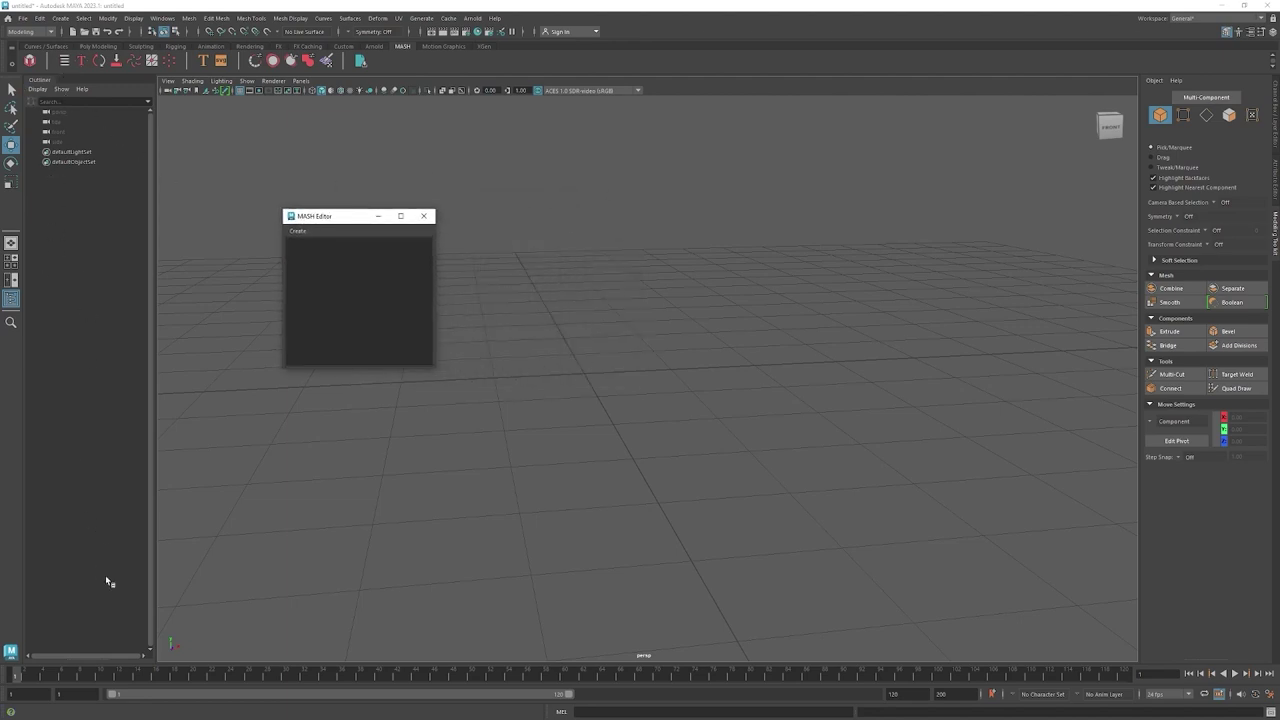
{"action": "left_click_drag", "start_coordinate": [343, 218], "coordinate": [109, 80]}
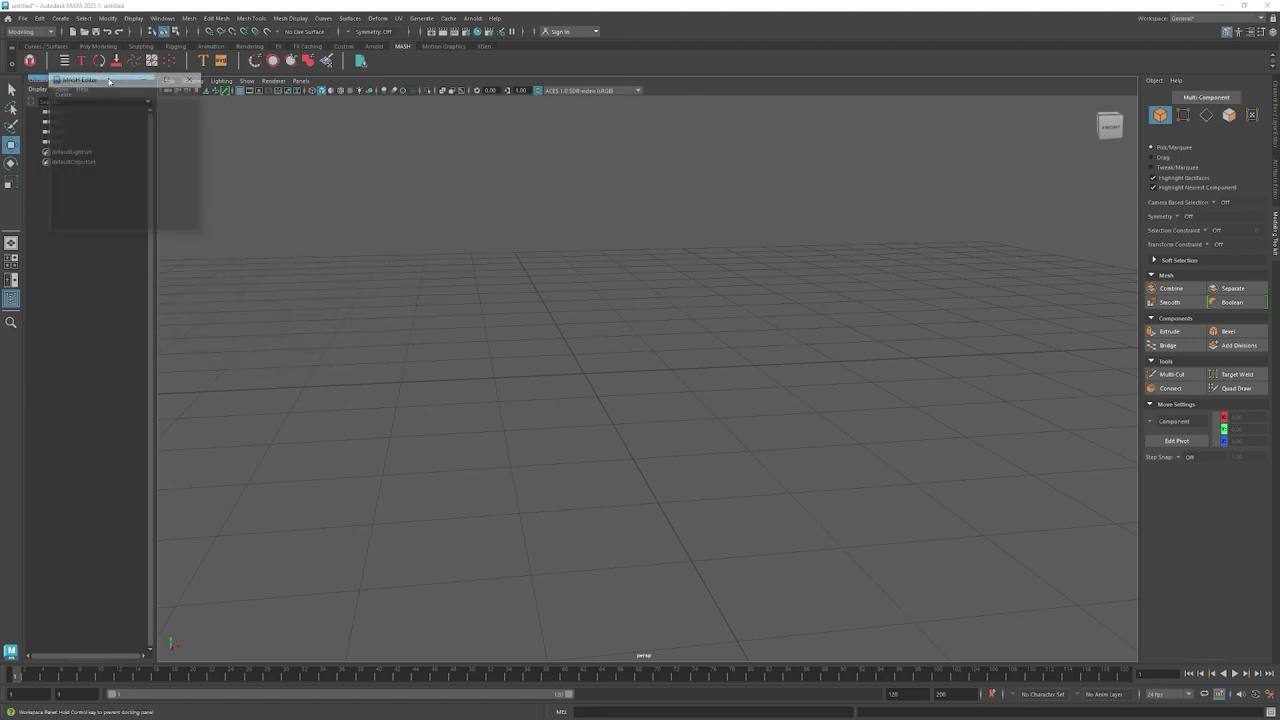
{"action": "left_click_drag", "start_coordinate": [109, 80], "coordinate": [108, 82]}
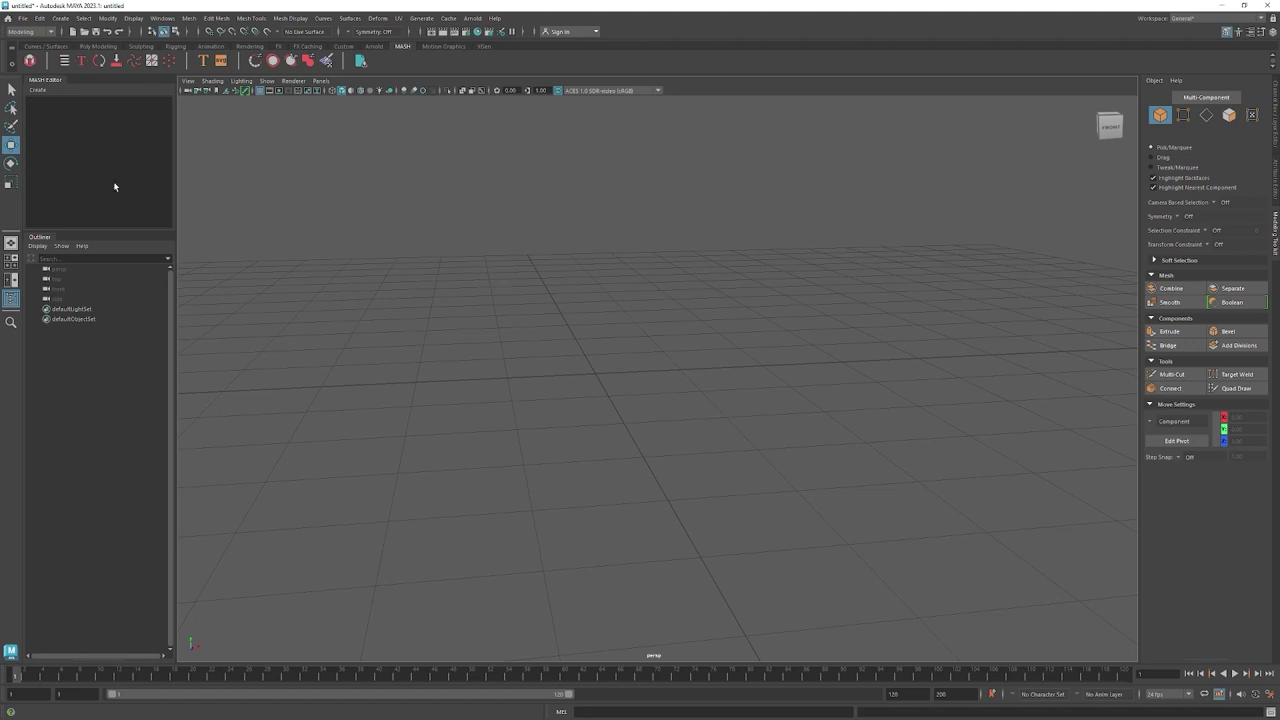
Enlarge the MASH Editor panel, show the Attribute Editor, and switch to the Poly Modeling shelf.
{"action": "left_click_drag", "start_coordinate": [103, 230], "coordinate": [103, 275]}
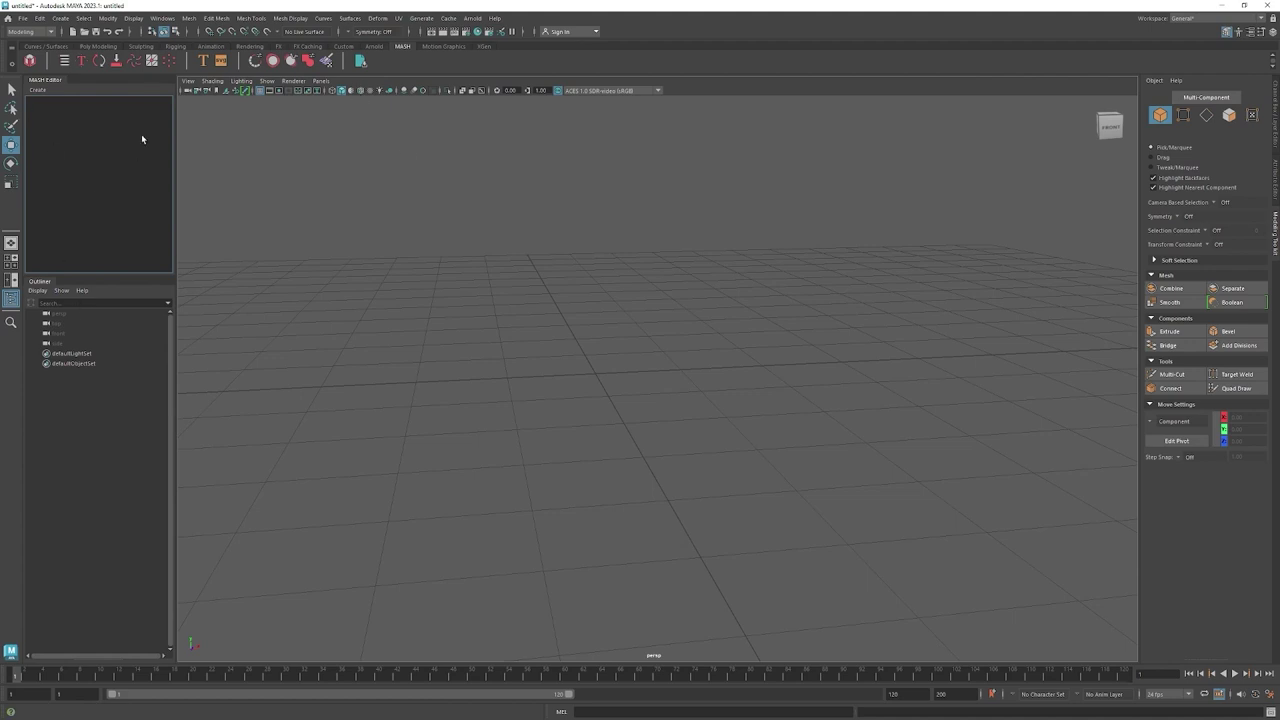
{"action": "left_click", "coordinate": [1274, 177]}
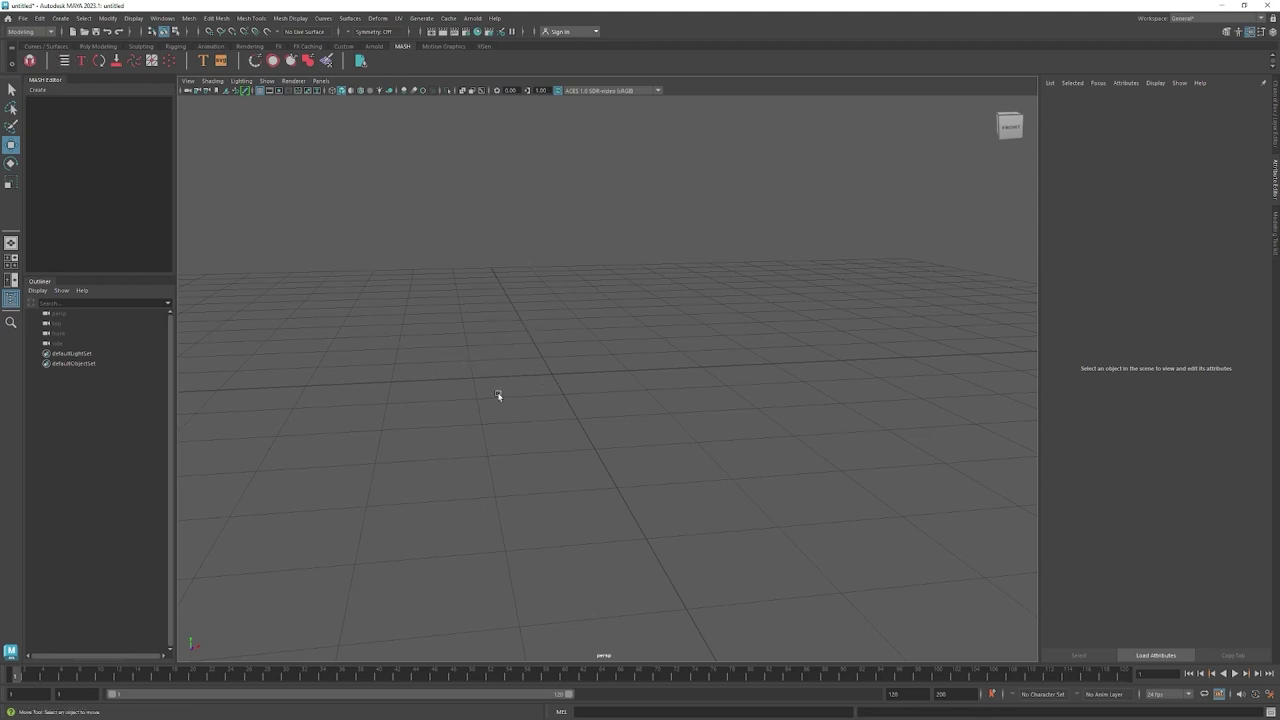
{"action": "left_click", "coordinate": [95, 47]}
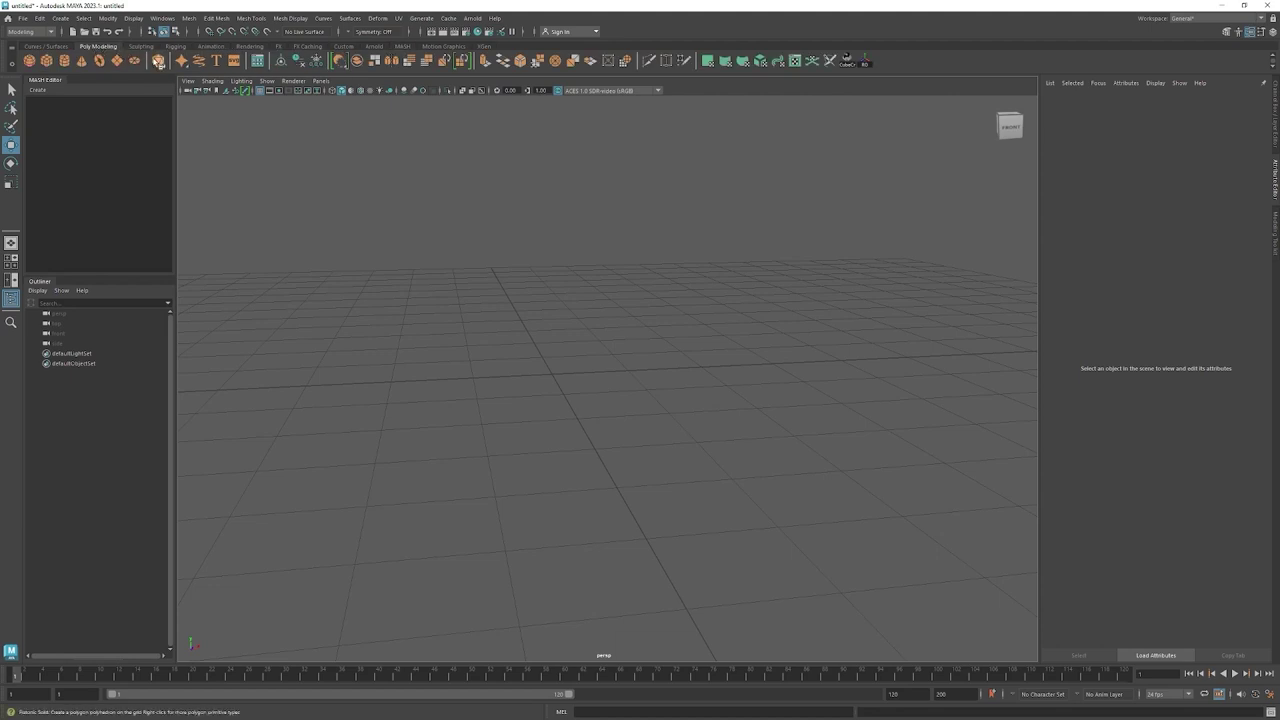
Browse the Animation and FX shelves, then return to the Poly Modeling shelf.
{"action": "left_click", "coordinate": [250, 46]}
{"action": "left_click", "coordinate": [211, 46]}
{"action": "left_click", "coordinate": [250, 46]}
{"action": "left_click", "coordinate": [307, 46]}
{"action": "left_click", "coordinate": [278, 46]}
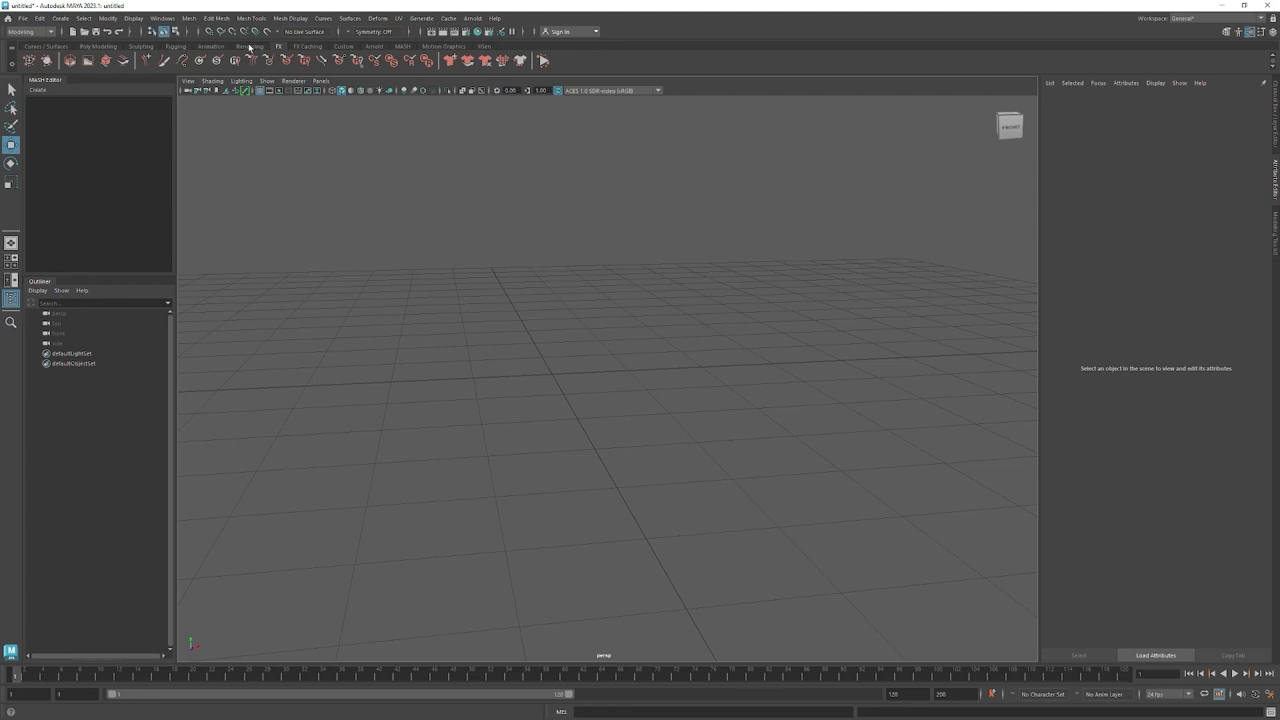
{"action": "left_click", "coordinate": [100, 47]}
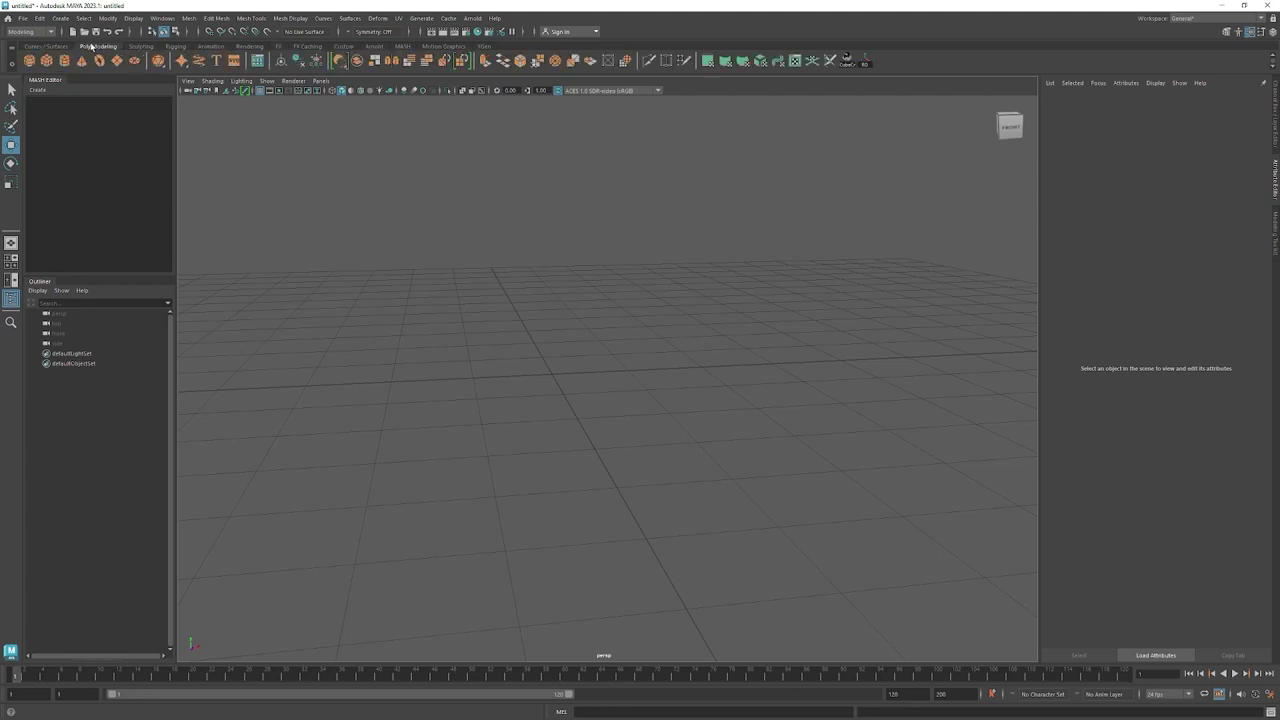
Tumble the view and create a polygon sphere, pSphere1, at the grid origin, starting its rename.
{"action": "left_click_drag", "start_coordinate": [570, 405], "coordinate": [681, 310], "text": "alt"}
{"action": "left_click_drag", "start_coordinate": [338, 262], "coordinate": [391, 300], "text": "alt"}
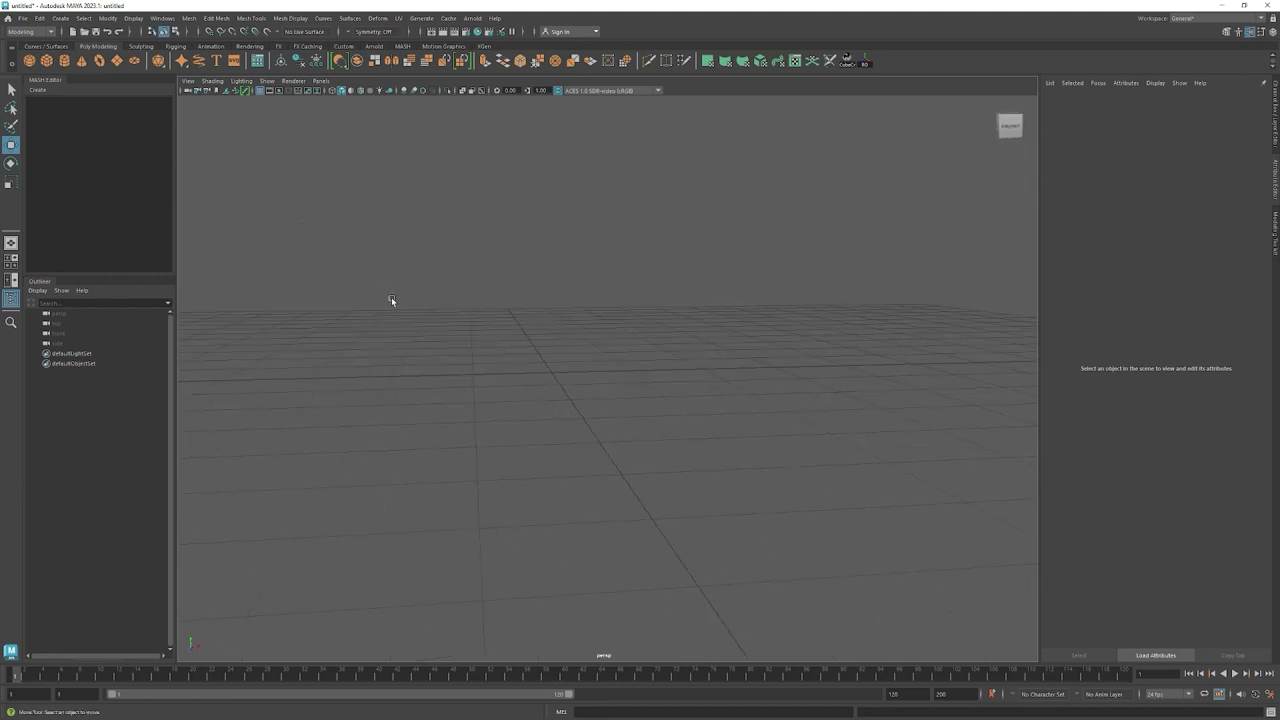
{"action": "left_click", "coordinate": [31, 66]}
{"action": "double_click", "coordinate": [66, 353]}
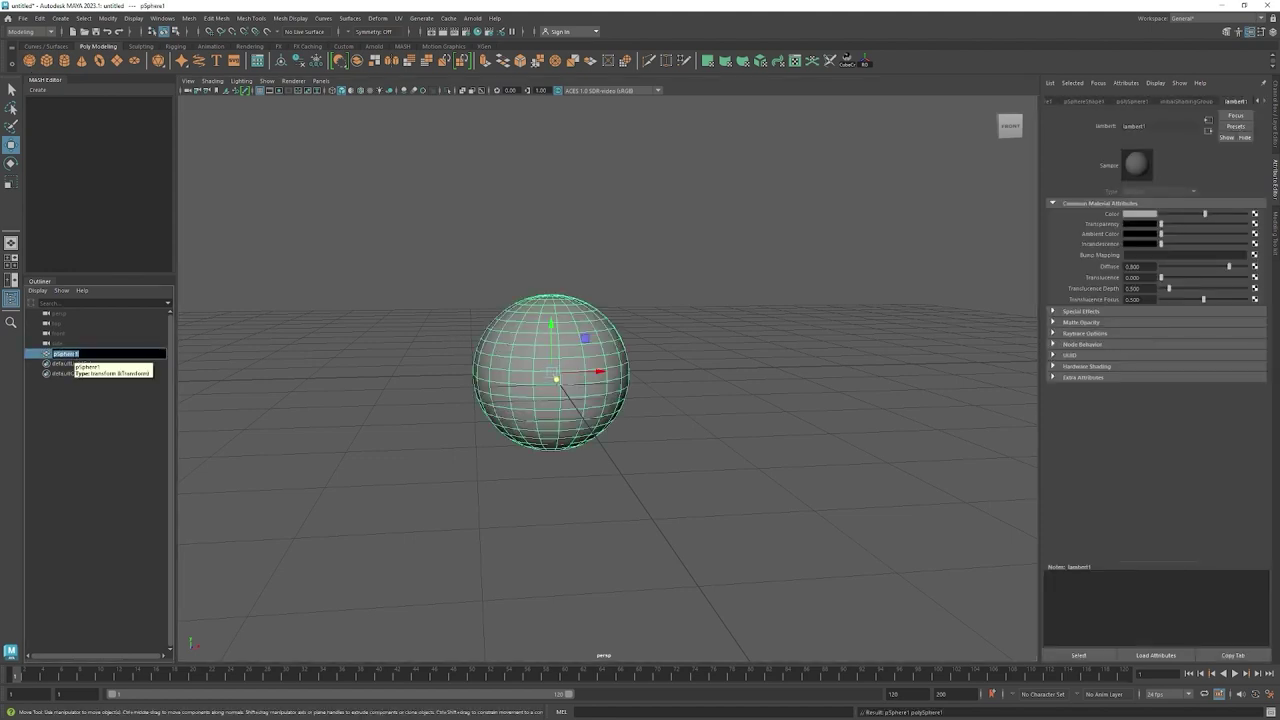
Rename the first sphere to 'esferaRoja' and deselect it.
{"action": "type", "text": "esferaRoja"}
{"action": "key", "text": "Return"}
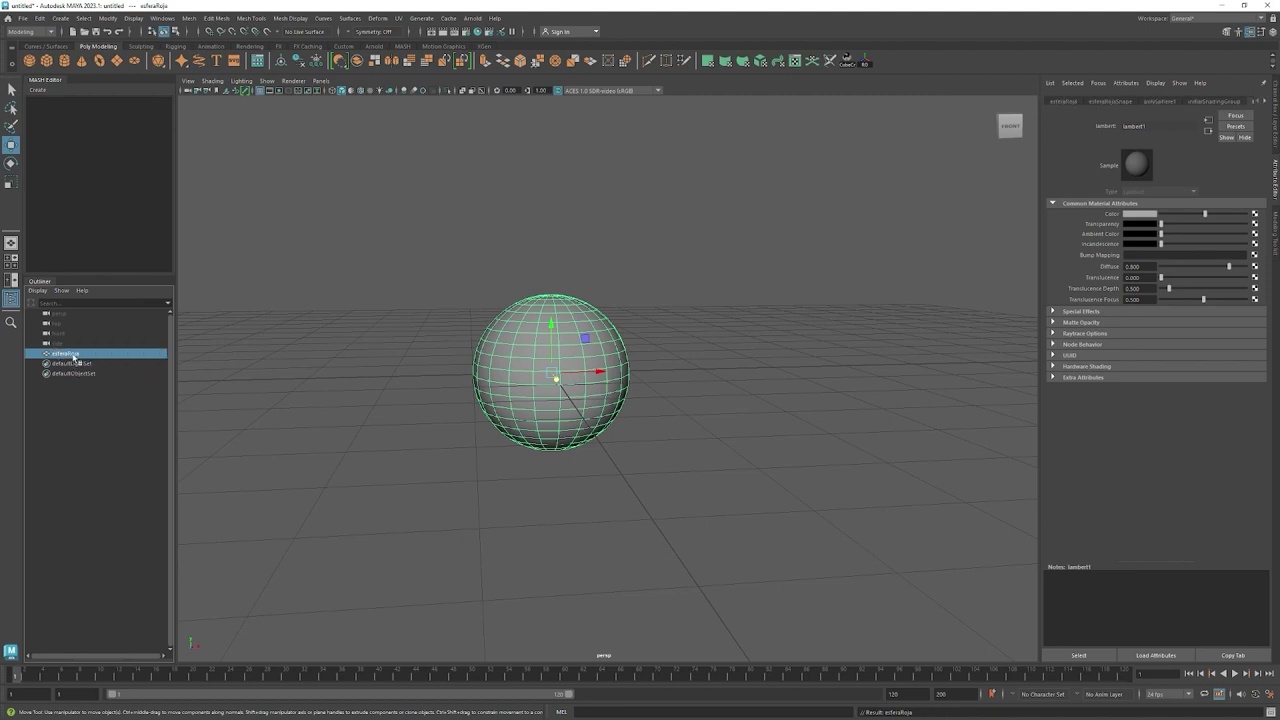
{"action": "left_click", "coordinate": [215, 396]}
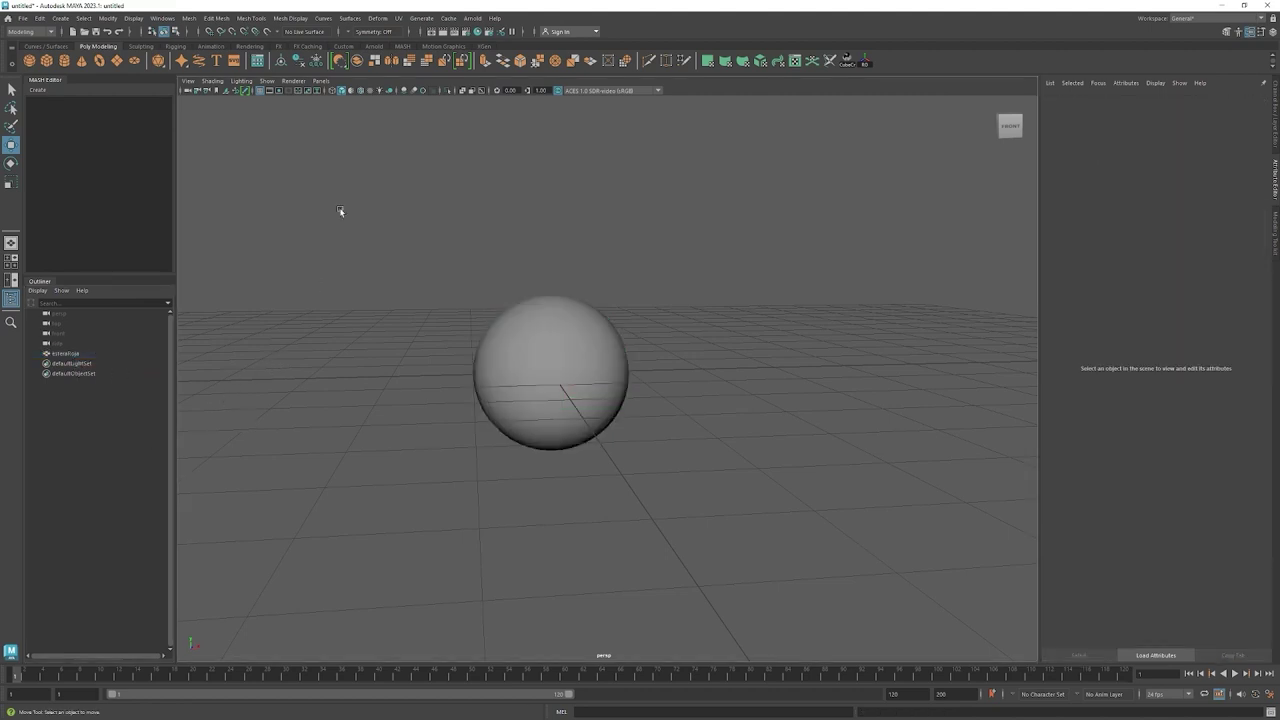
Create a second polygon sphere and name it 'esferaAzul'.
{"action": "left_click", "coordinate": [31, 63]}
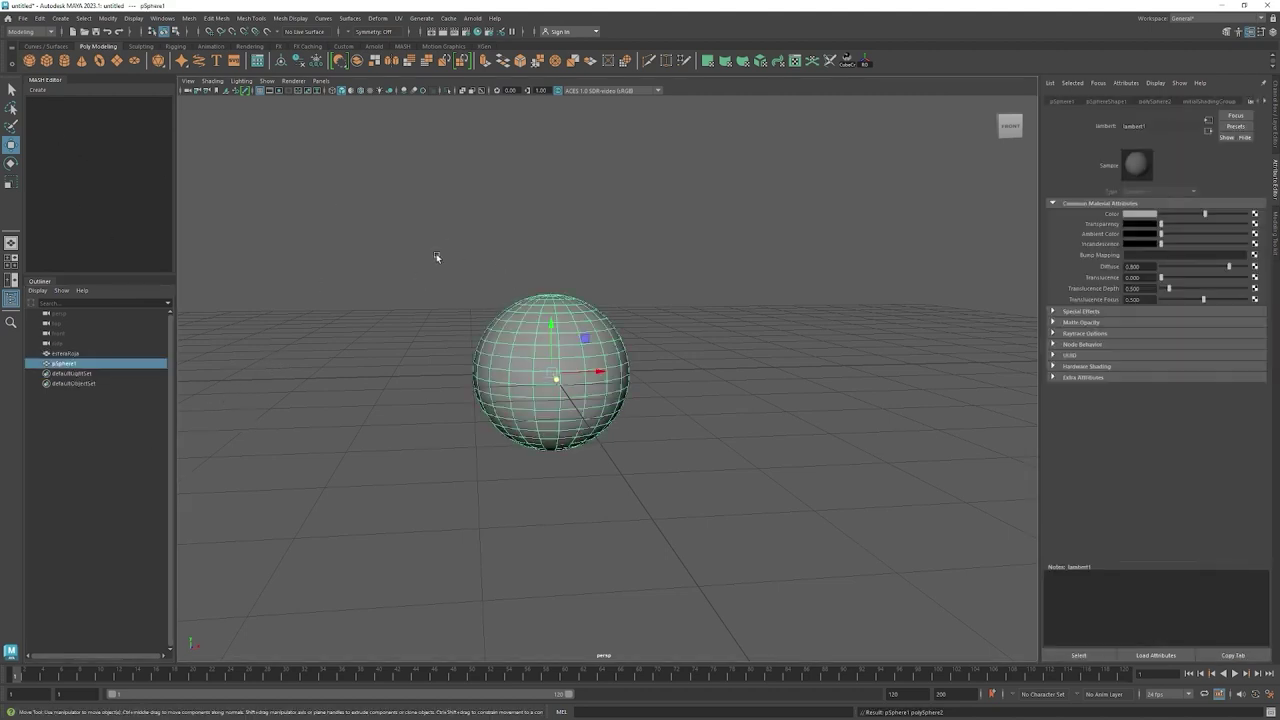
{"action": "double_click", "coordinate": [66, 364]}
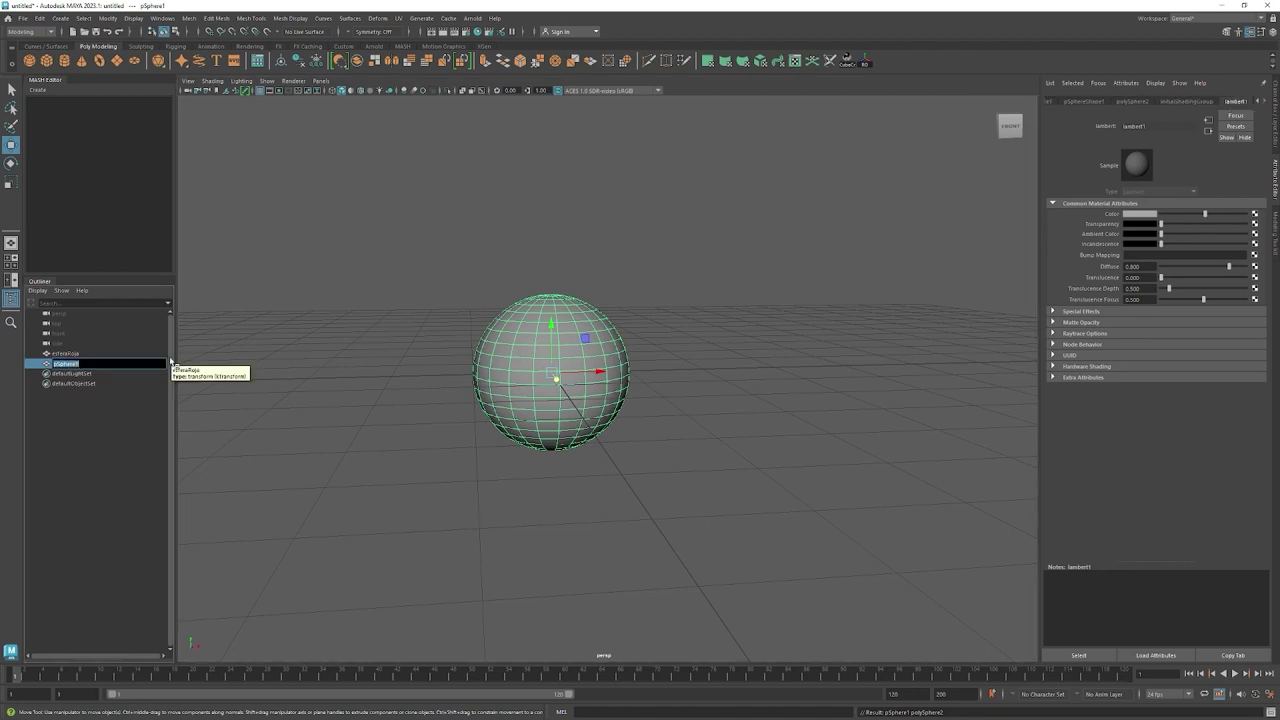
{"action": "type", "text": "esferaAzul"}
{"action": "key", "text": "Return"}
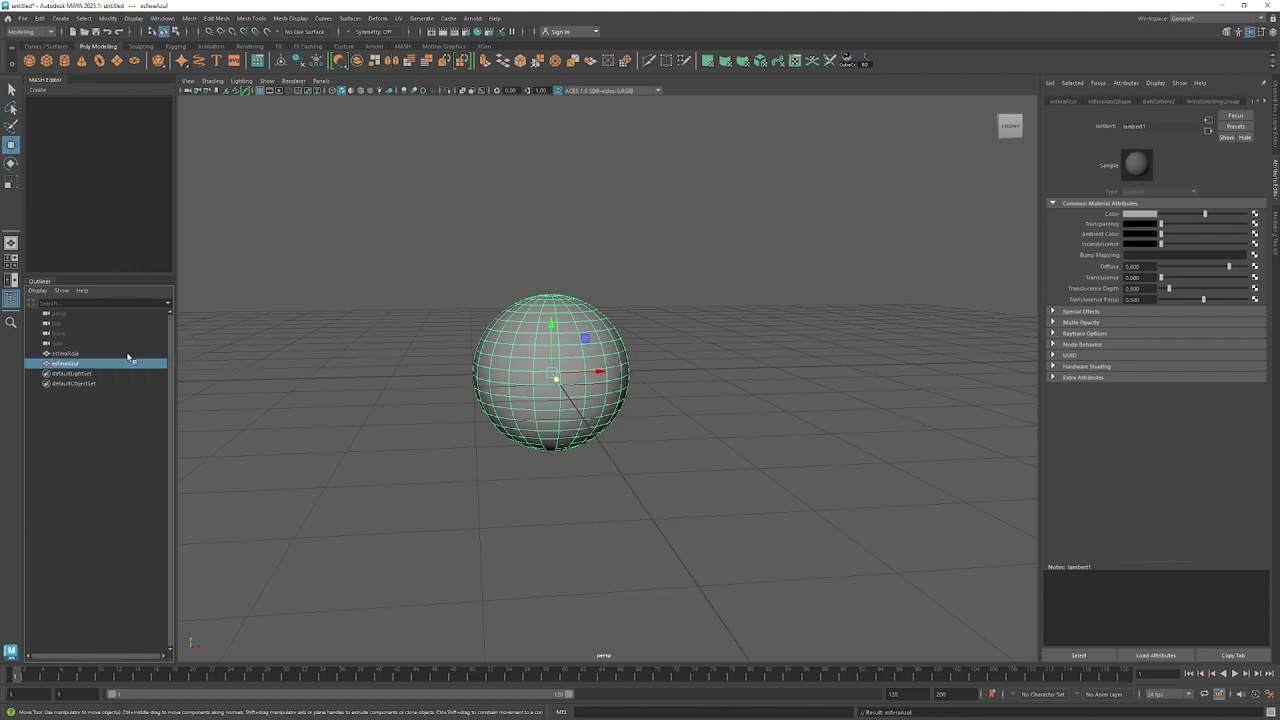
Move esferaAzul to the right along X so it sits beside esferaRoja.
{"action": "left_click_drag", "start_coordinate": [70, 364], "coordinate": [344, 360]}
{"action": "left_click_drag", "start_coordinate": [344, 360], "coordinate": [433, 398]}
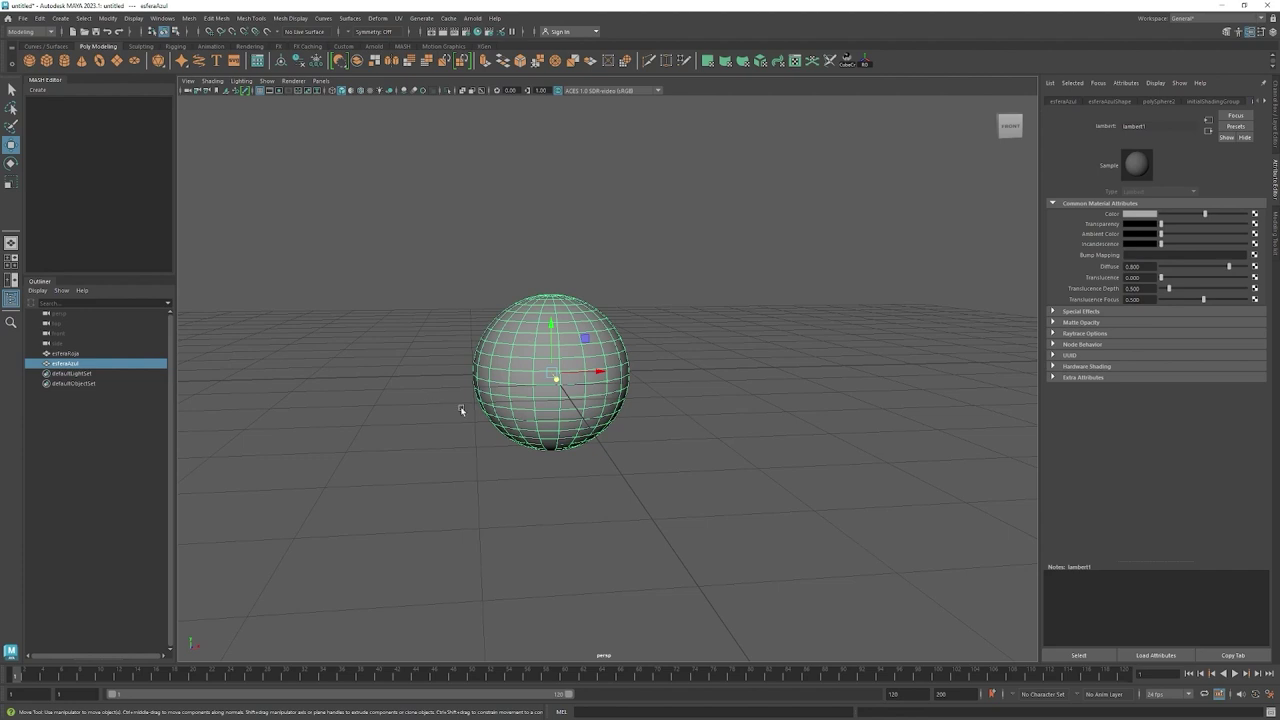
{"action": "left_click_drag", "start_coordinate": [433, 398], "coordinate": [585, 374]}
{"action": "mouse_move", "coordinate": [594, 374]}
{"action": "left_mouse_down"}
{"action": "mouse_move", "coordinate": [797, 374]}
{"action": "mouse_move", "coordinate": [774, 368]}
{"action": "left_mouse_up"}
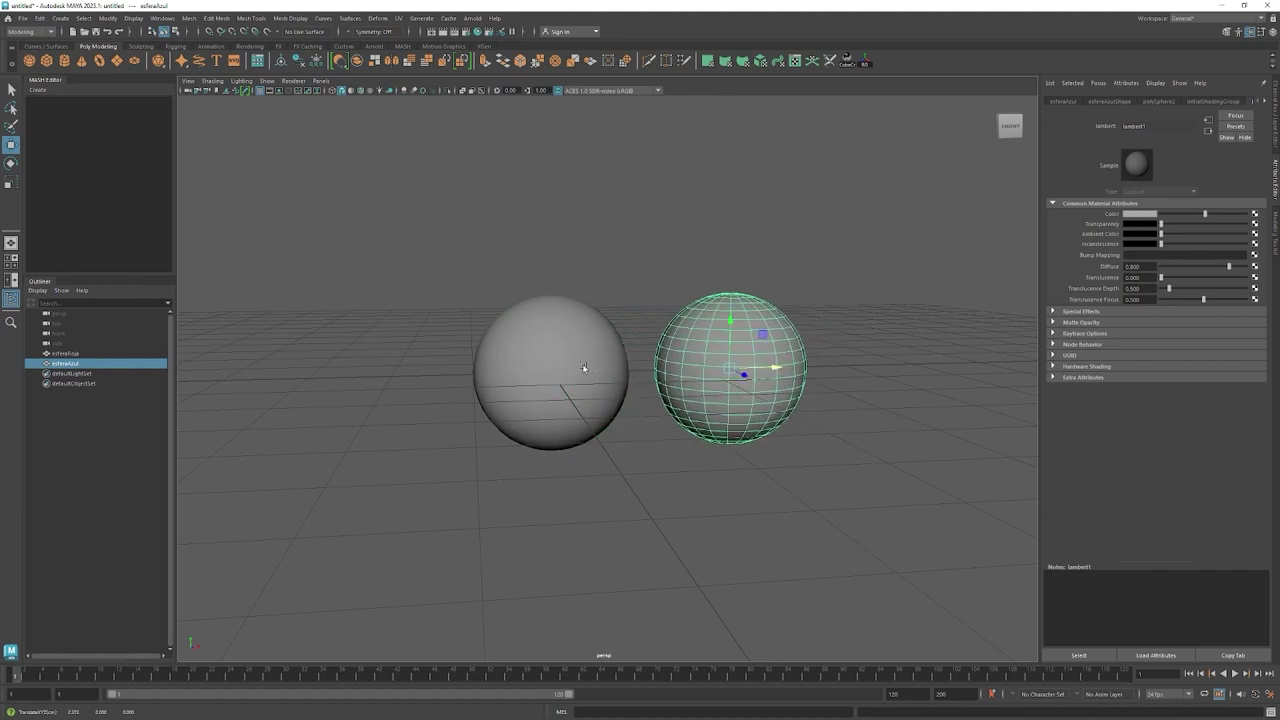
{"action": "mouse_move", "coordinate": [733, 475]}
{"action": "middle_mouse_down"}
{"action": "mouse_move", "coordinate": [574, 487]}
{"action": "mouse_move", "coordinate": [746, 486]}
{"action": "middle_mouse_up"}
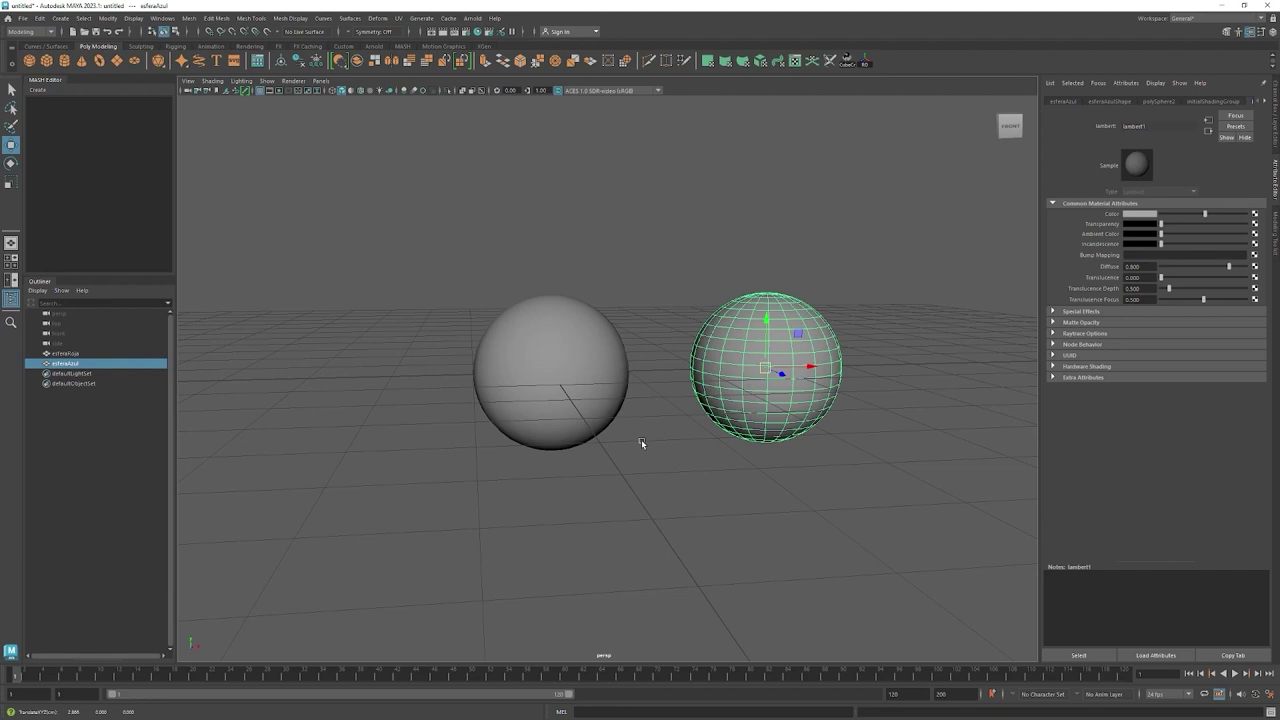
Try rotating and scaling esferaAzul, undo the scale, nudge it left along X, and select esferaRoja.
{"action": "key", "text": "e"}
{"action": "left_click_drag", "start_coordinate": [789, 377], "coordinate": [803, 375]}
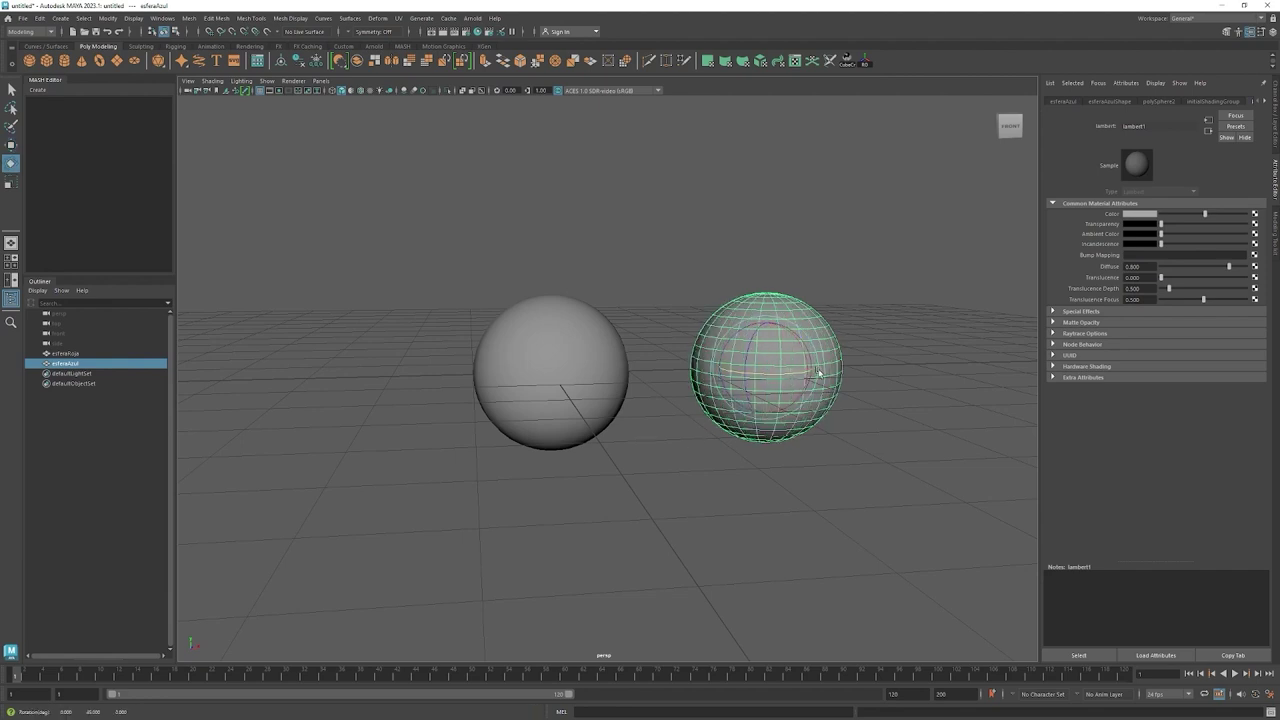
{"action": "key", "text": "r"}
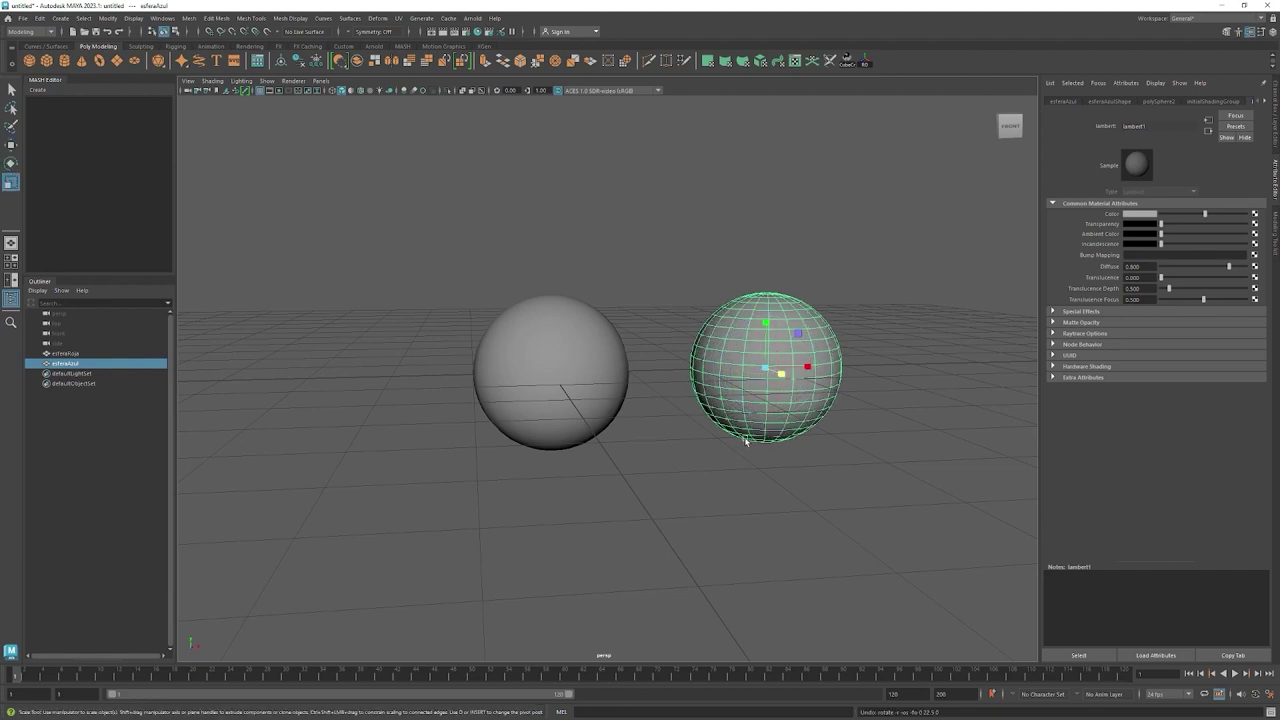
{"action": "left_click_drag", "start_coordinate": [771, 371], "coordinate": [850, 372]}
{"action": "key", "text": "ctrl+z"}
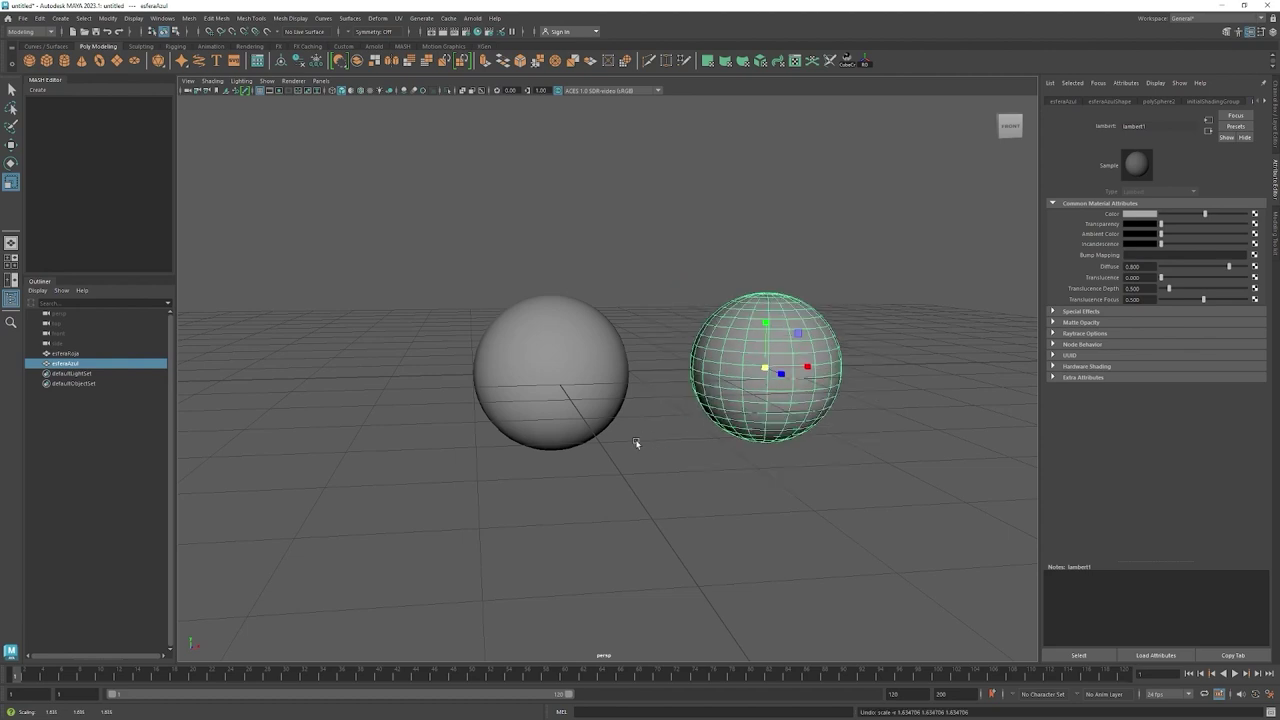
{"action": "left_click", "coordinate": [10, 145]}
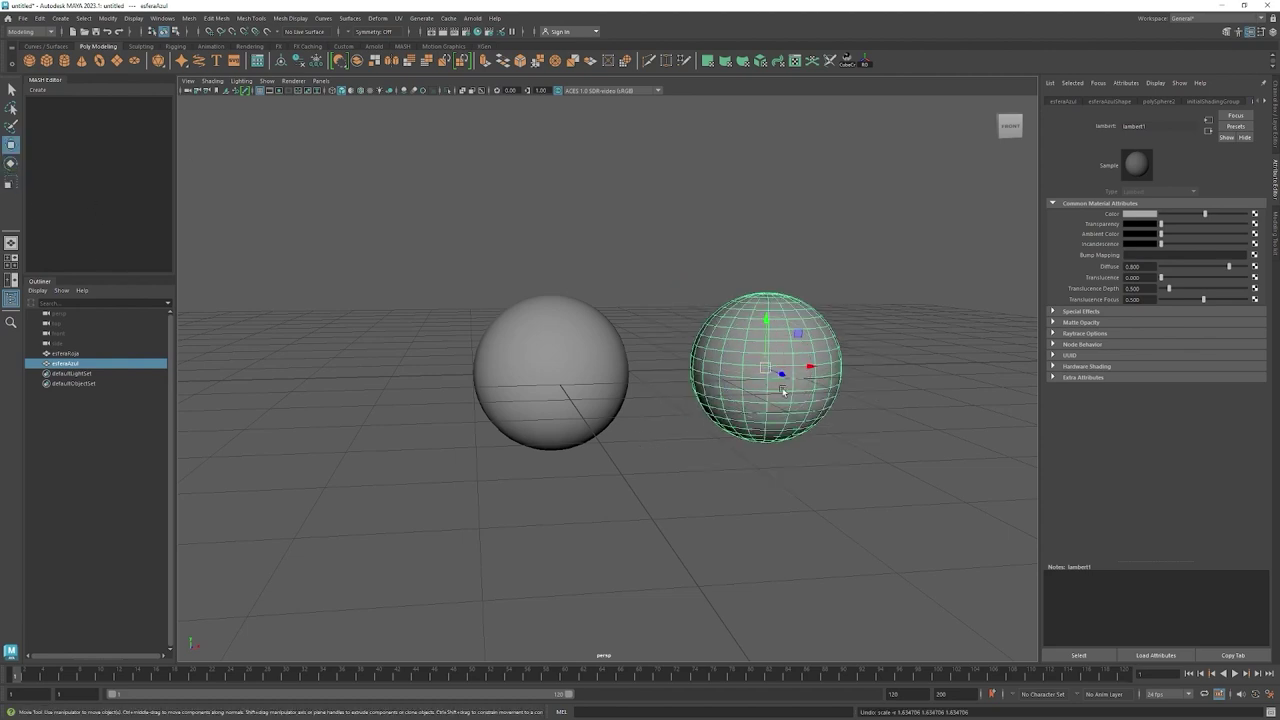
{"action": "left_click_drag", "start_coordinate": [810, 367], "coordinate": [775, 368]}
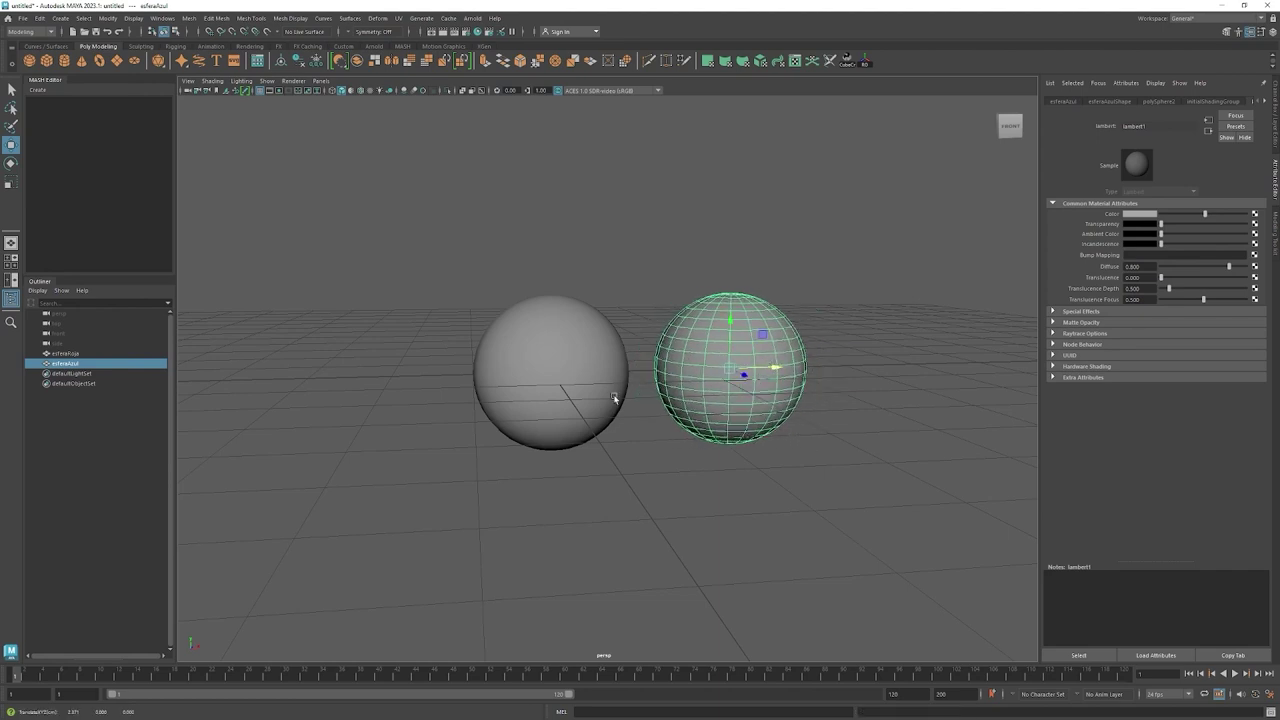
{"action": "left_click", "coordinate": [586, 358]}
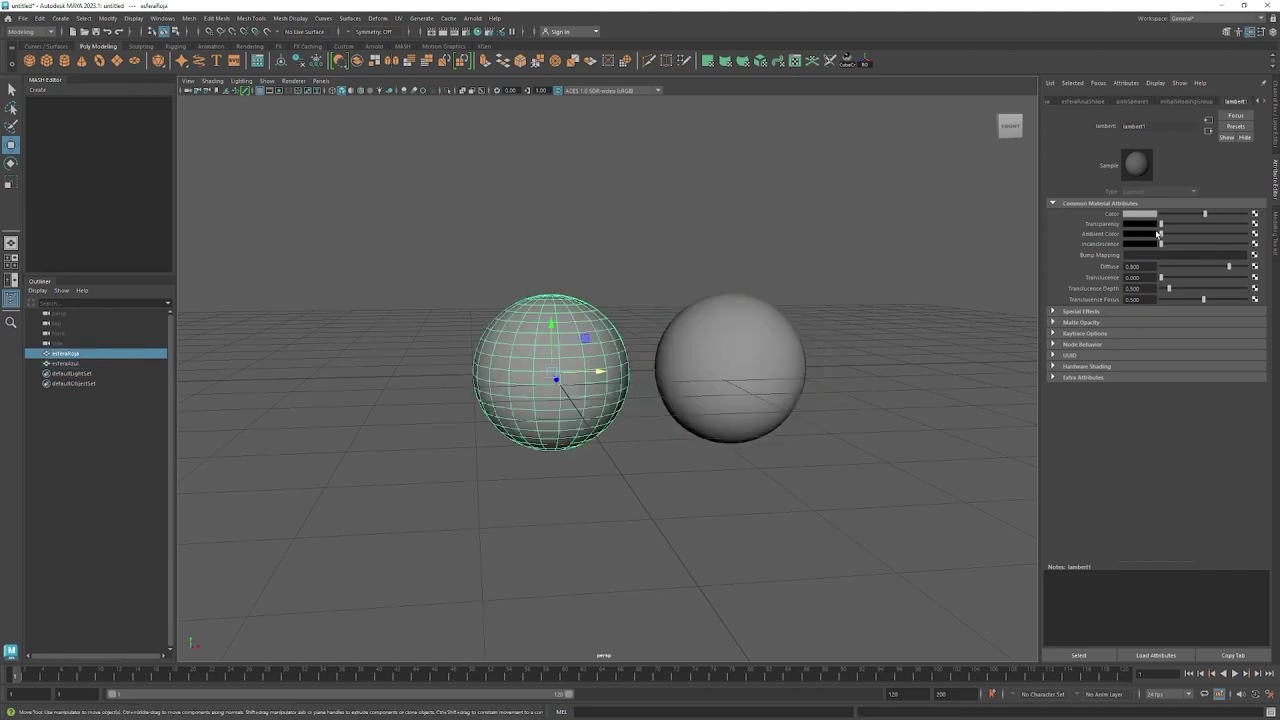
Set esferaRoja's Subdivisions Axis and Subdivisions Height to 10.
{"action": "left_click", "coordinate": [1090, 101]}
{"action": "left_click", "coordinate": [1116, 102]}
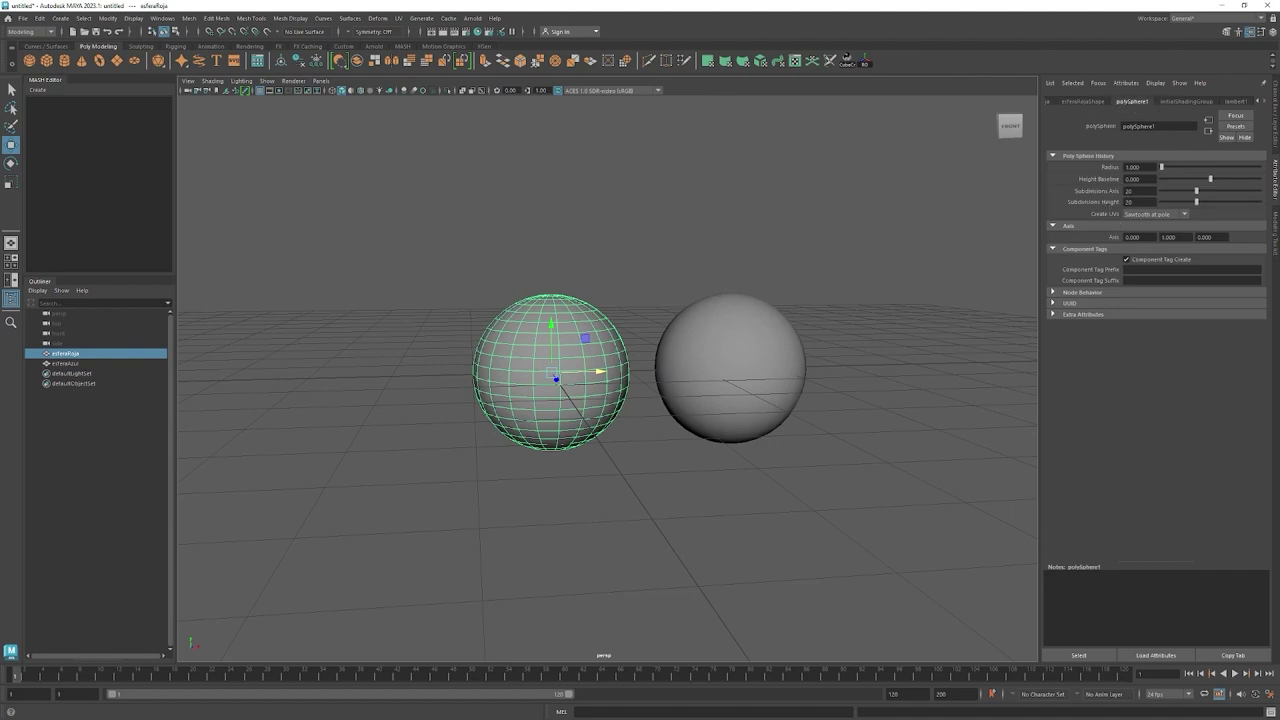
{"action": "left_click", "coordinate": [1138, 191]}
{"action": "type", "text": "10"}
{"action": "key", "text": "Tab"}
{"action": "type", "text": "10"}
{"action": "key", "text": "Return"}
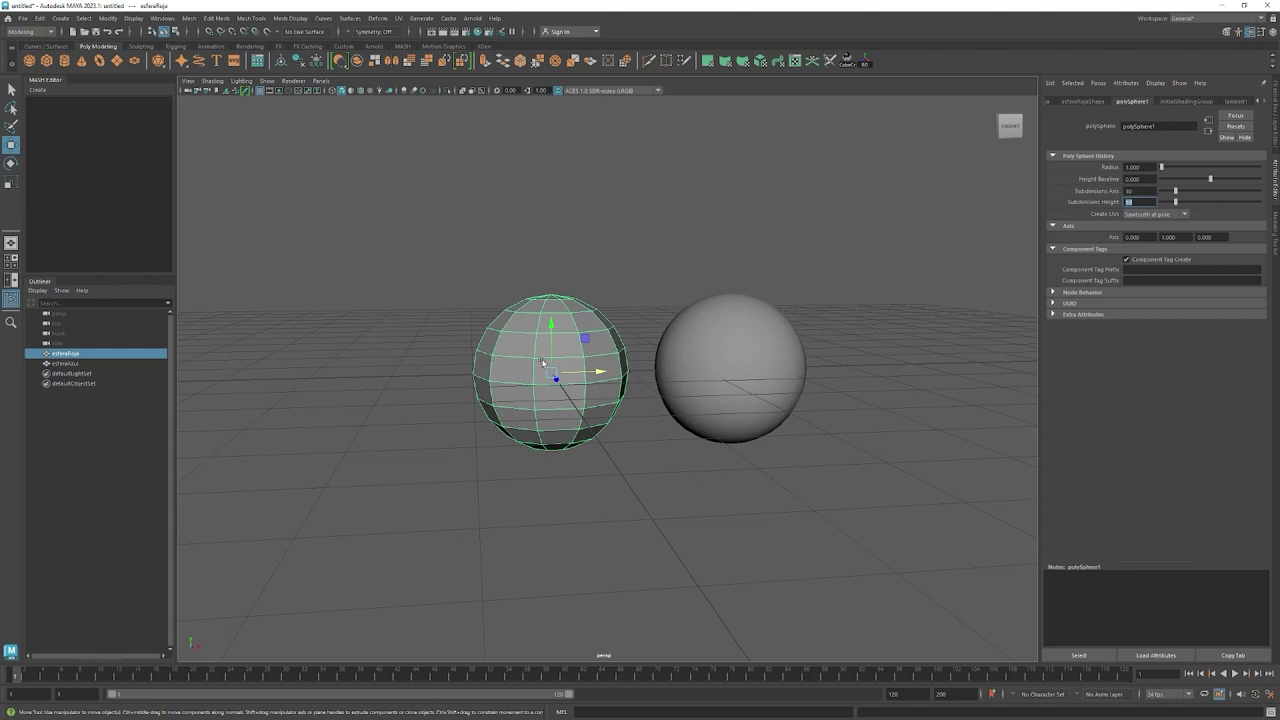
Select esferaAzul and set its Subdivisions Axis and Subdivisions Height to 10.
{"action": "scroll", "coordinate": [728, 465], "scroll_direction": "down", "scroll_amount": 5}
{"action": "scroll", "coordinate": [468, 474], "scroll_direction": "down", "scroll_amount": 5}
{"action": "scroll", "coordinate": [439, 506], "scroll_direction": "down", "scroll_amount": 3}
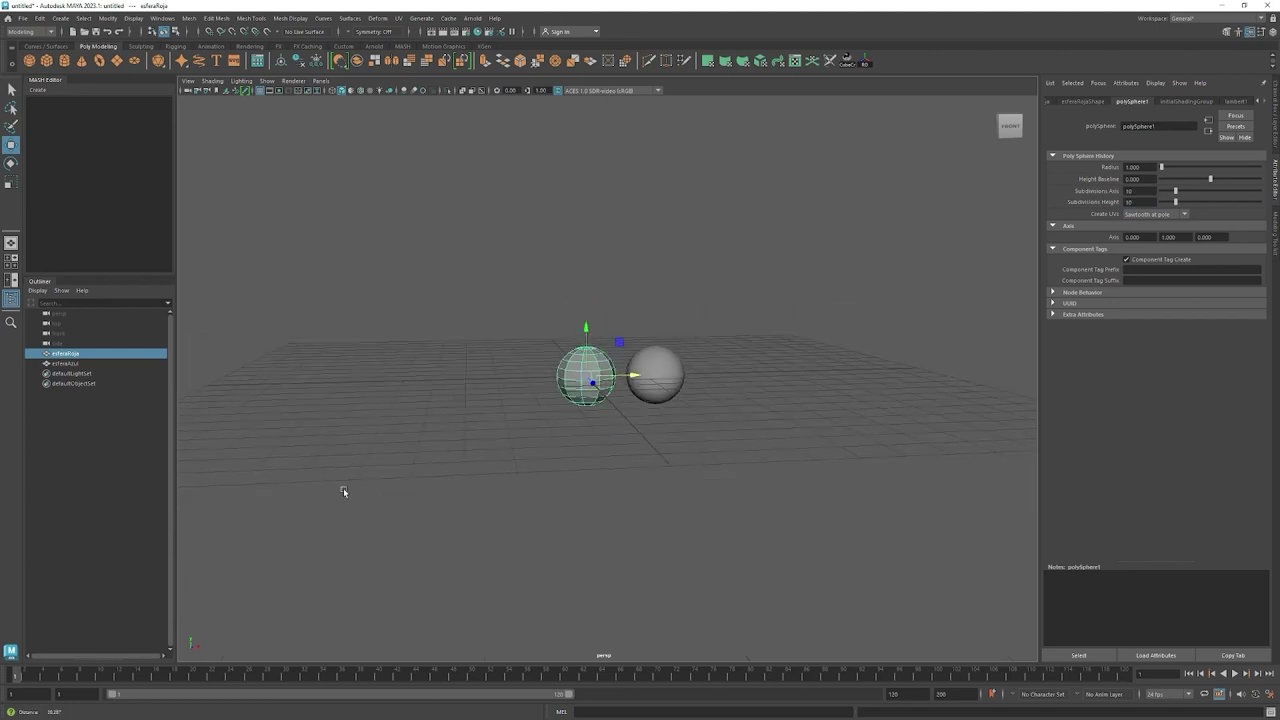
{"action": "left_click", "coordinate": [523, 396]}
{"action": "scroll", "coordinate": [892, 373], "scroll_direction": "up", "scroll_amount": 6}
{"action": "scroll", "coordinate": [689, 399], "scroll_direction": "up", "scroll_amount": 5}
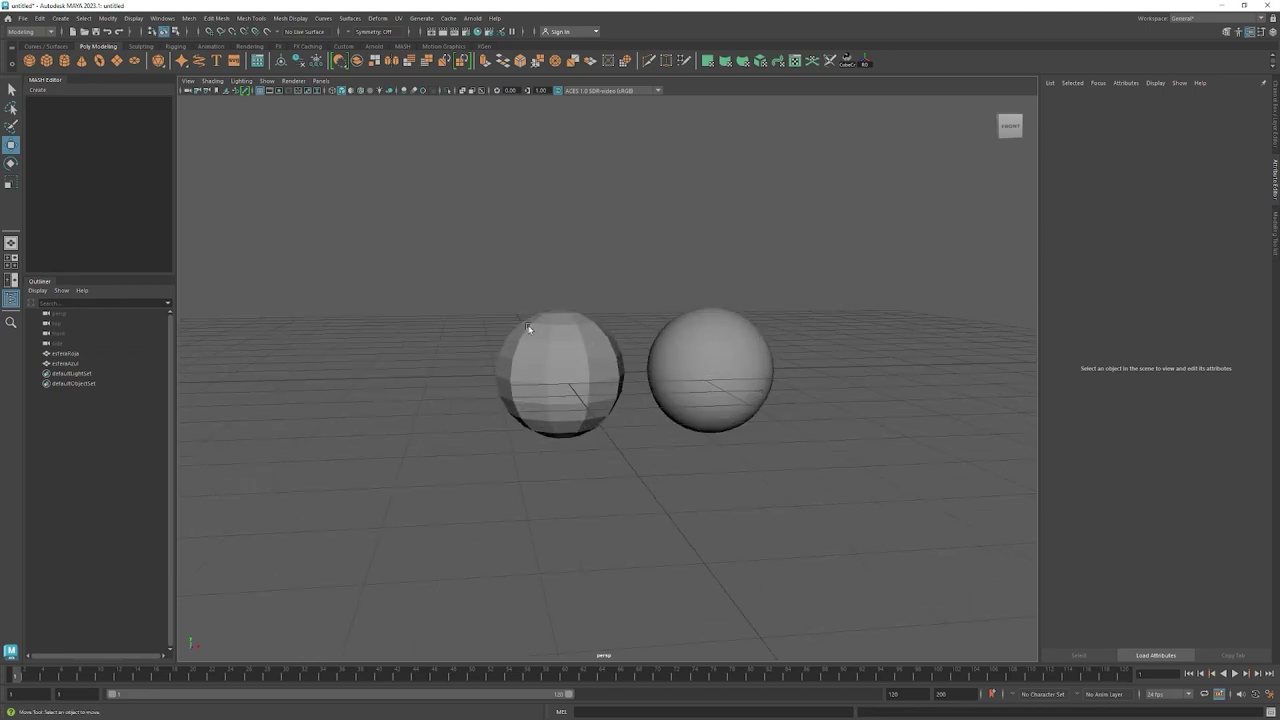
{"action": "left_click", "coordinate": [688, 355]}
{"action": "left_click", "coordinate": [777, 346]}
{"action": "left_click", "coordinate": [760, 345]}
{"action": "left_click", "coordinate": [1135, 190]}
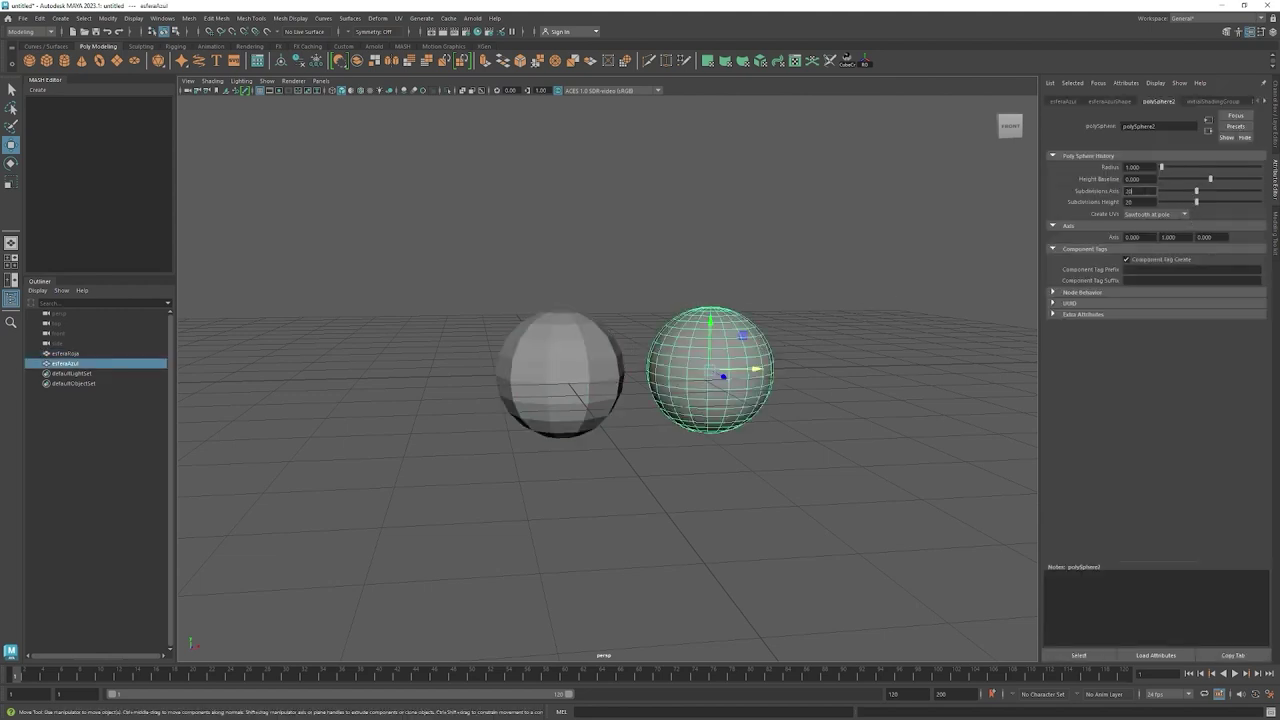
{"action": "type", "text": "0"}
{"action": "key", "text": "Tab"}
{"action": "type", "text": "0"}
{"action": "key", "text": "Return"}
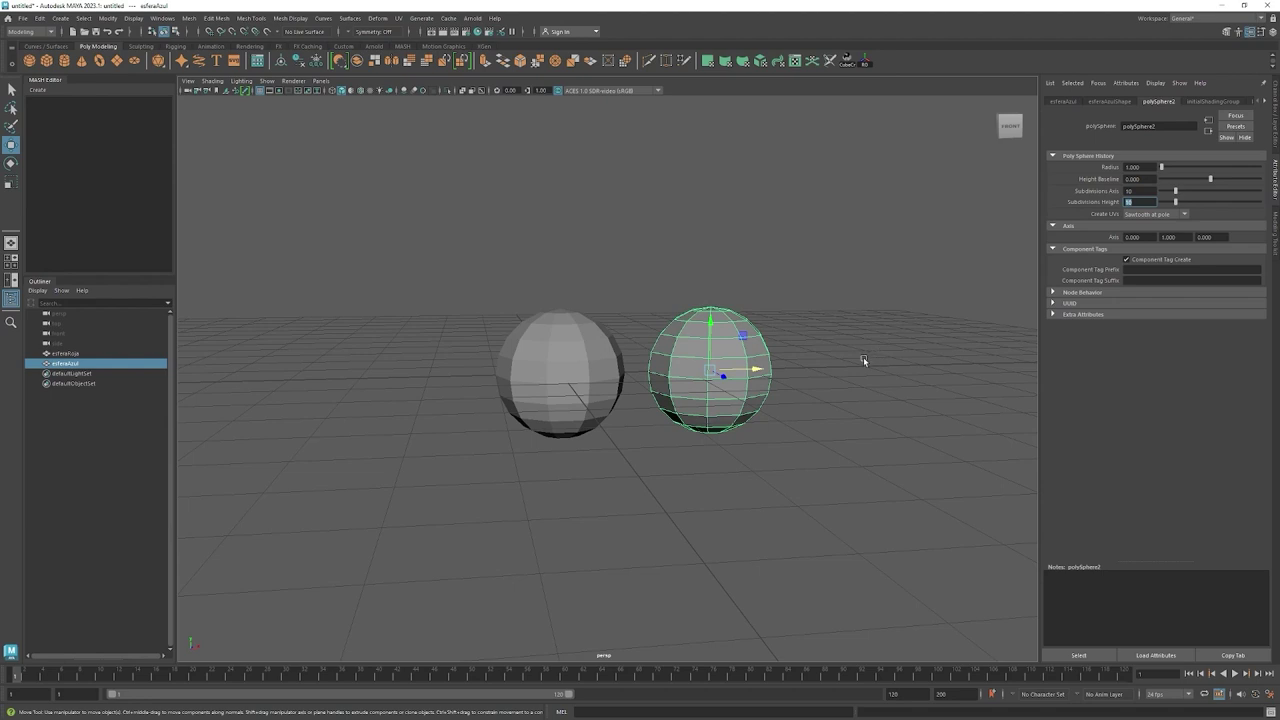
Show the Channel Box and set esferaAzul's Translate X to 0.
{"action": "left_click", "coordinate": [834, 406]}
{"action": "left_click", "coordinate": [757, 373]}
{"action": "key", "text": "ctrl+a"}
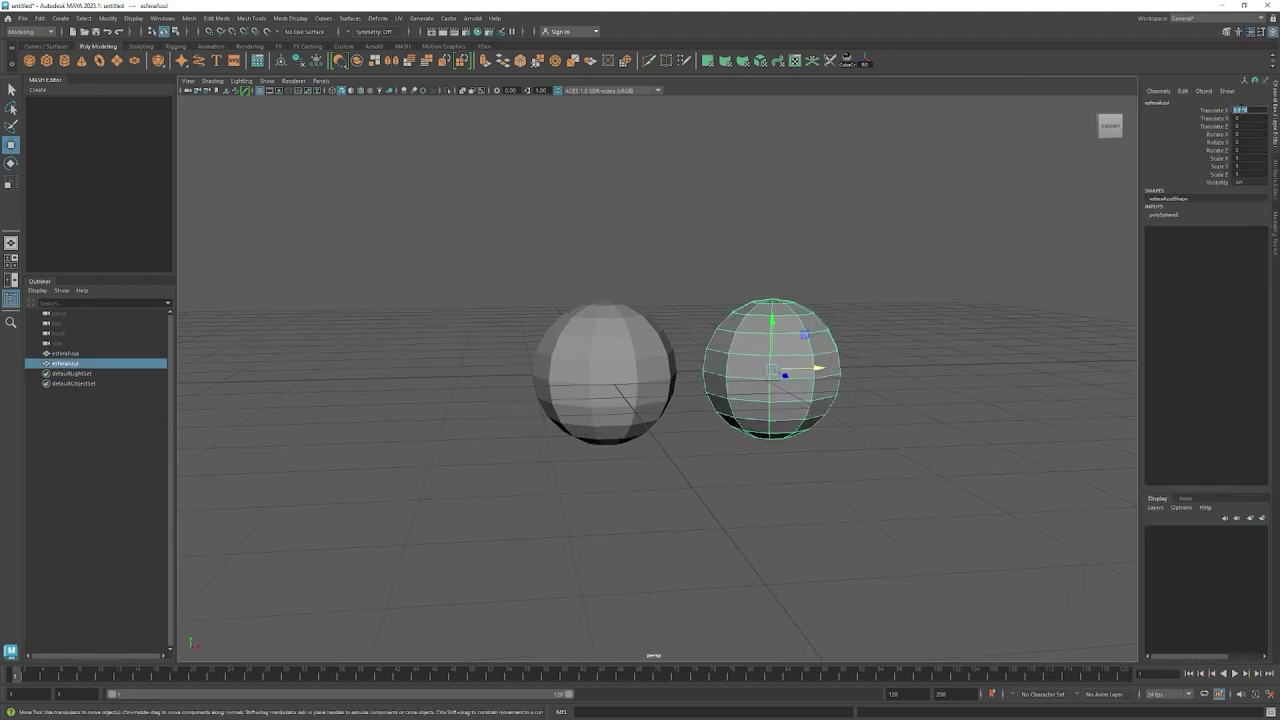
{"action": "type", "text": "0"}
{"action": "key", "text": "Return"}
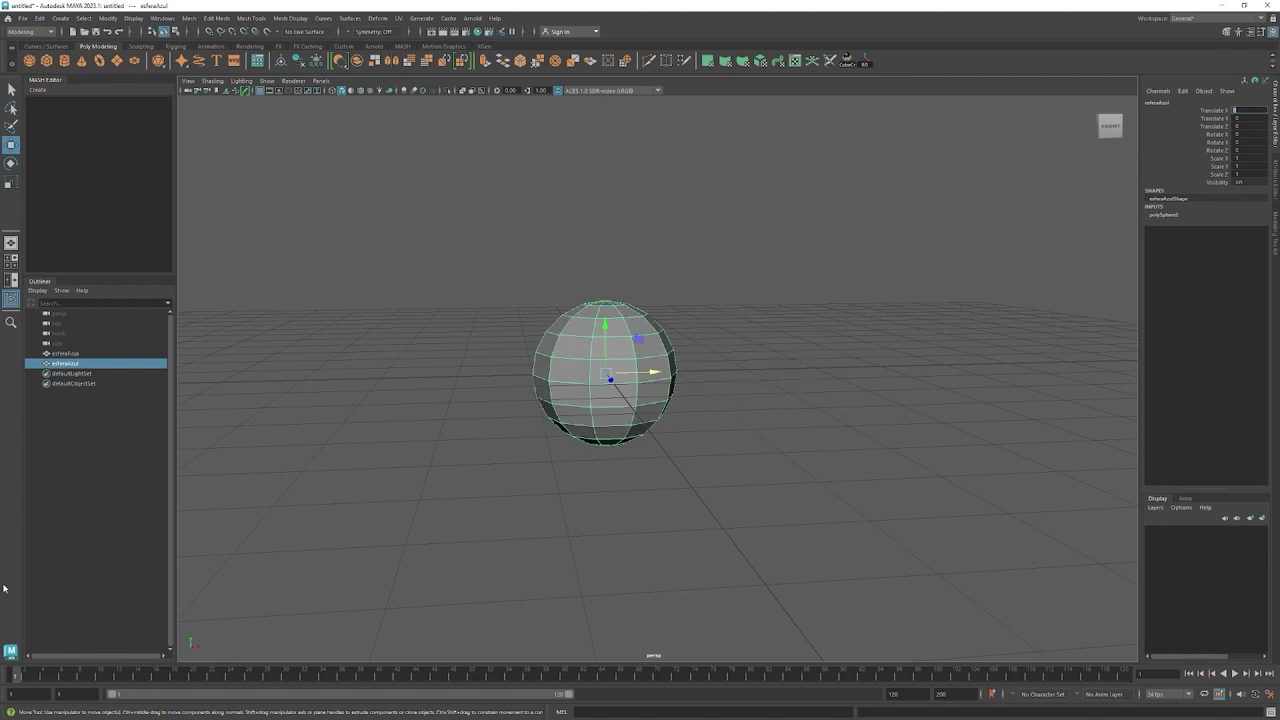
Create a MASH network with Distribute and ReproMesh nodes and show its Waiter attributes.
{"action": "left_click_drag", "start_coordinate": [797, 371], "coordinate": [631, 389], "text": "alt"}
{"action": "left_click", "coordinate": [100, 415]}
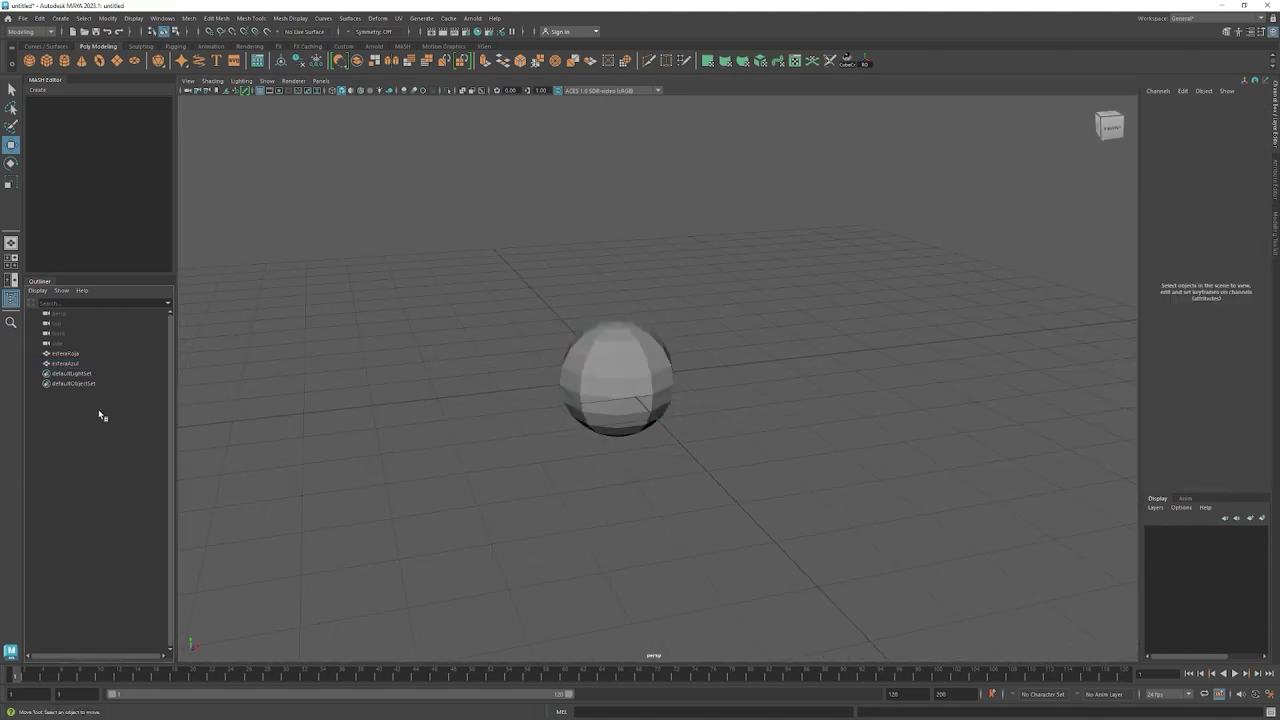
{"action": "left_click", "coordinate": [80, 363]}
{"action": "left_click", "coordinate": [405, 356]}
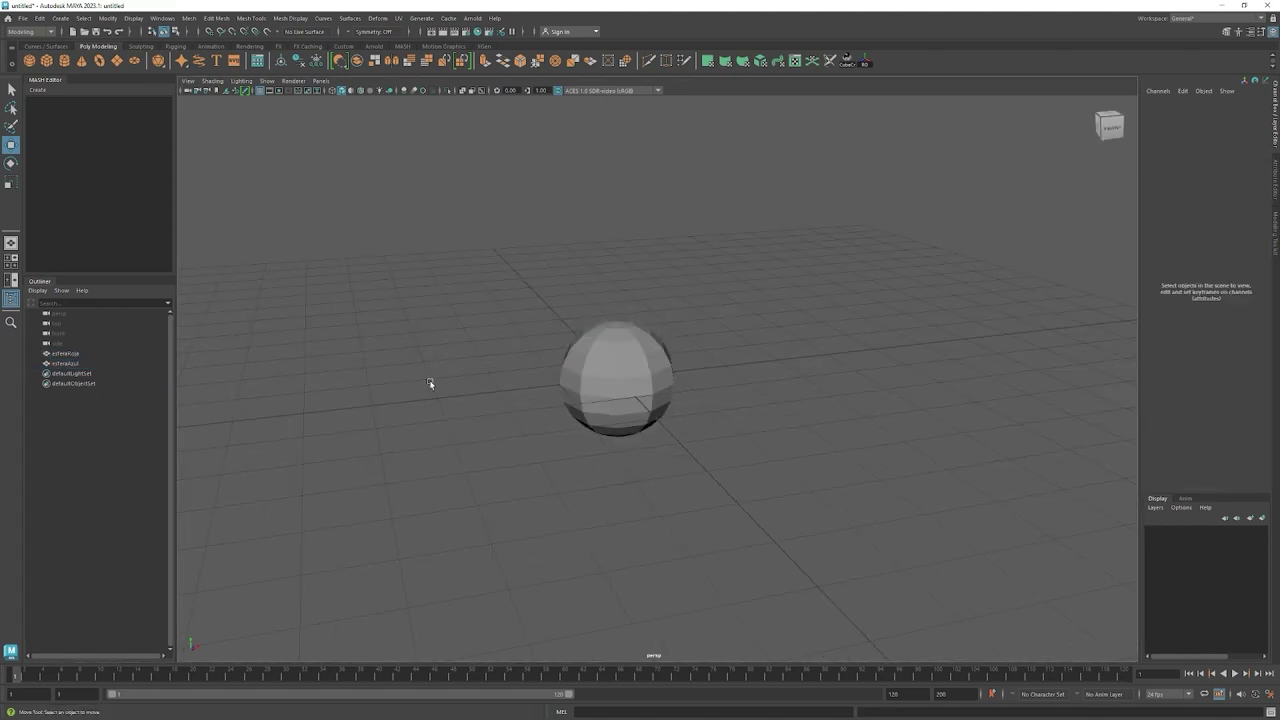
{"action": "scroll", "coordinate": [656, 409], "scroll_direction": "down", "scroll_amount": 5}
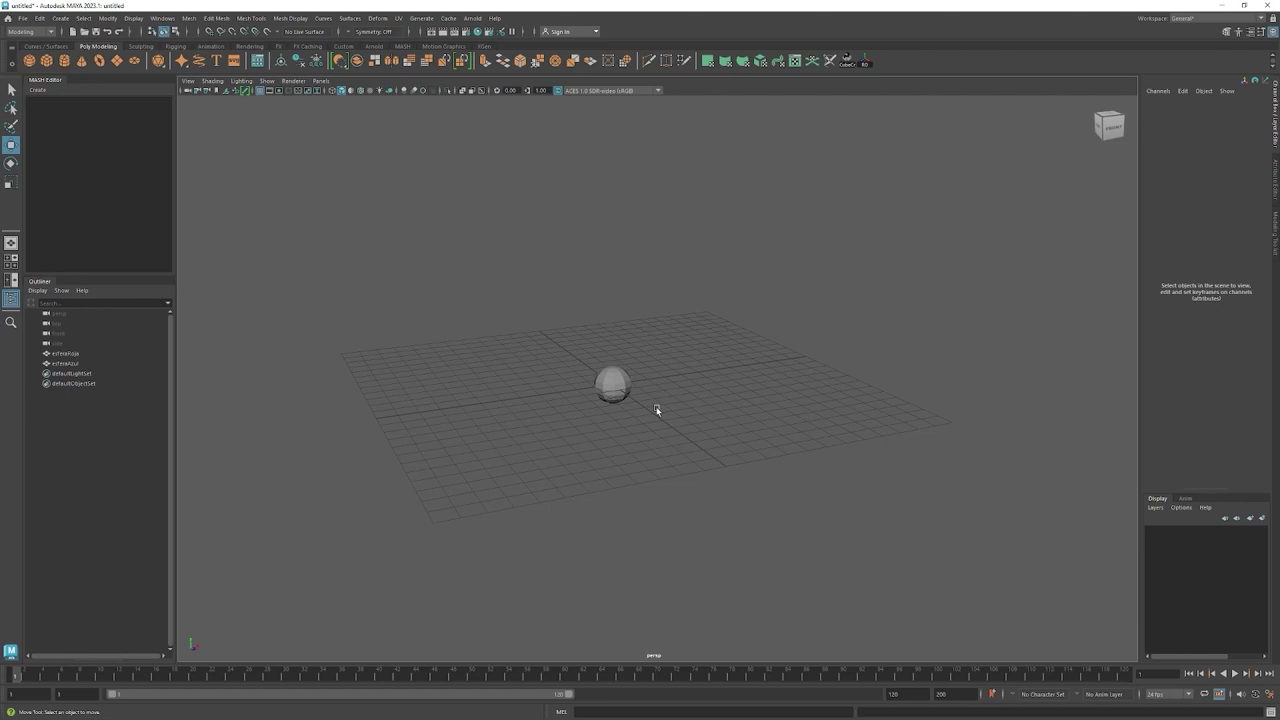
{"action": "left_click_drag", "start_coordinate": [758, 387], "coordinate": [560, 423], "text": "alt"}
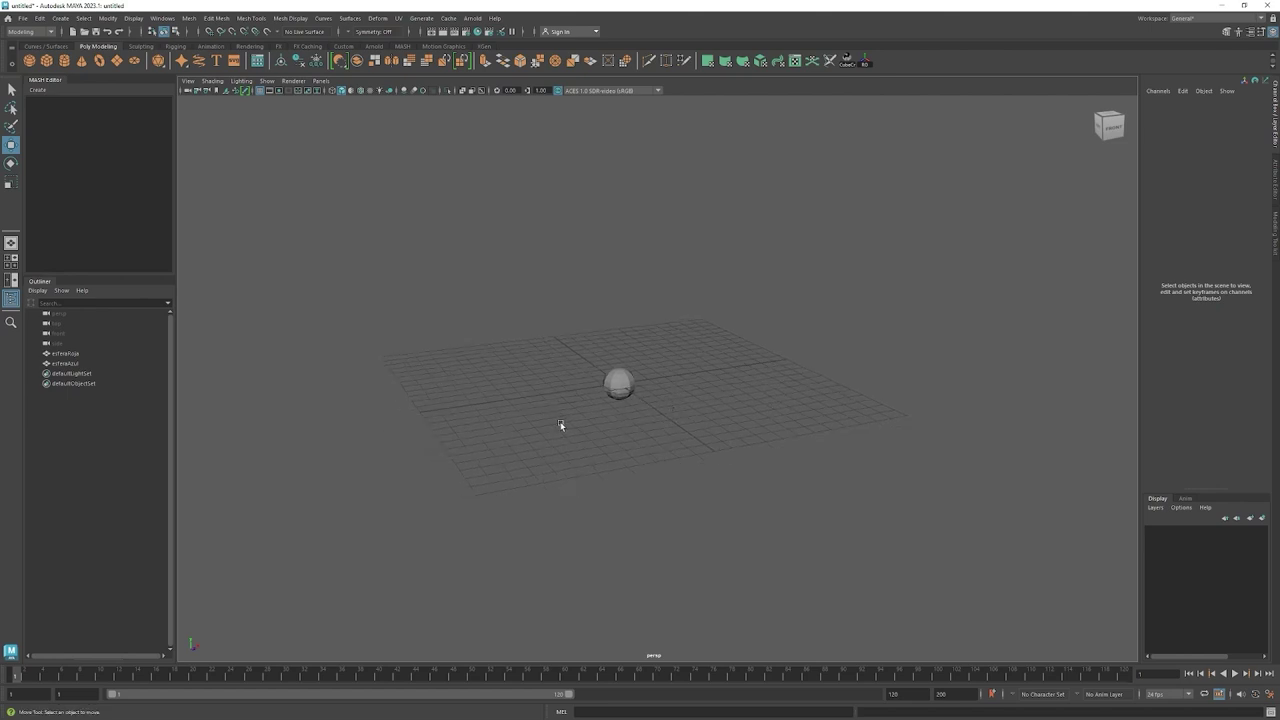
{"action": "left_click", "coordinate": [38, 90]}
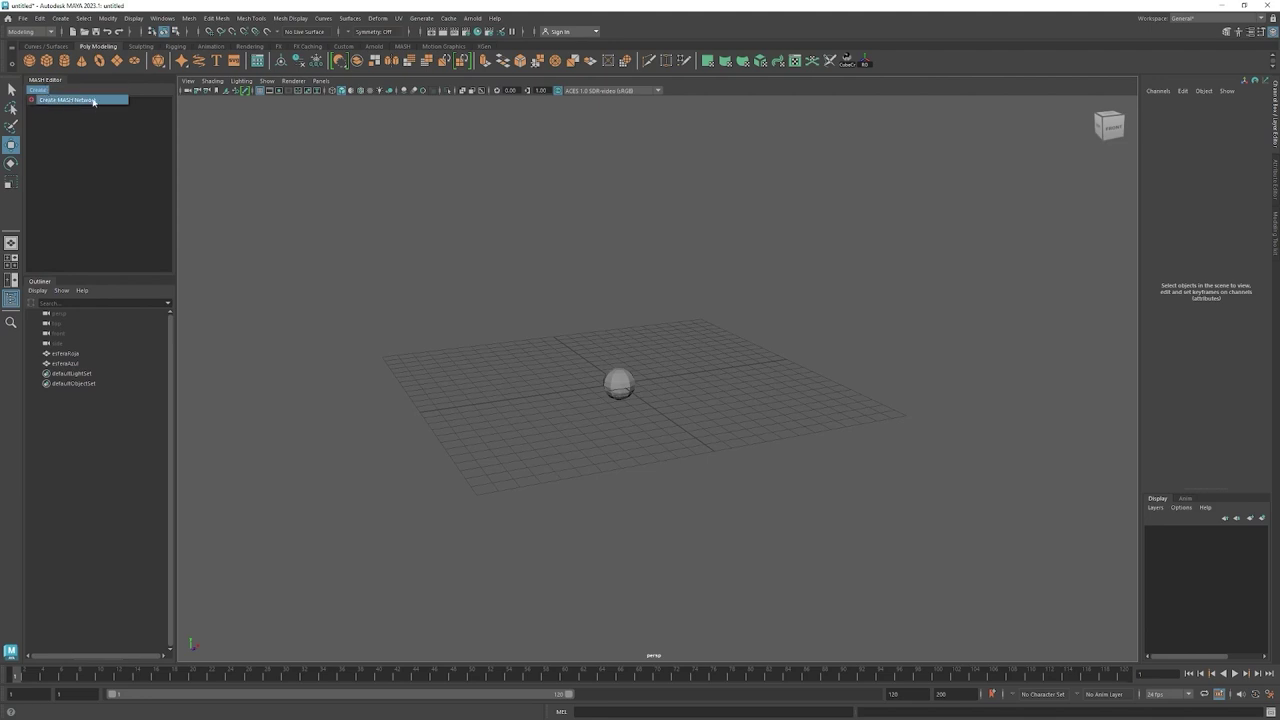
{"action": "left_click", "coordinate": [93, 101]}
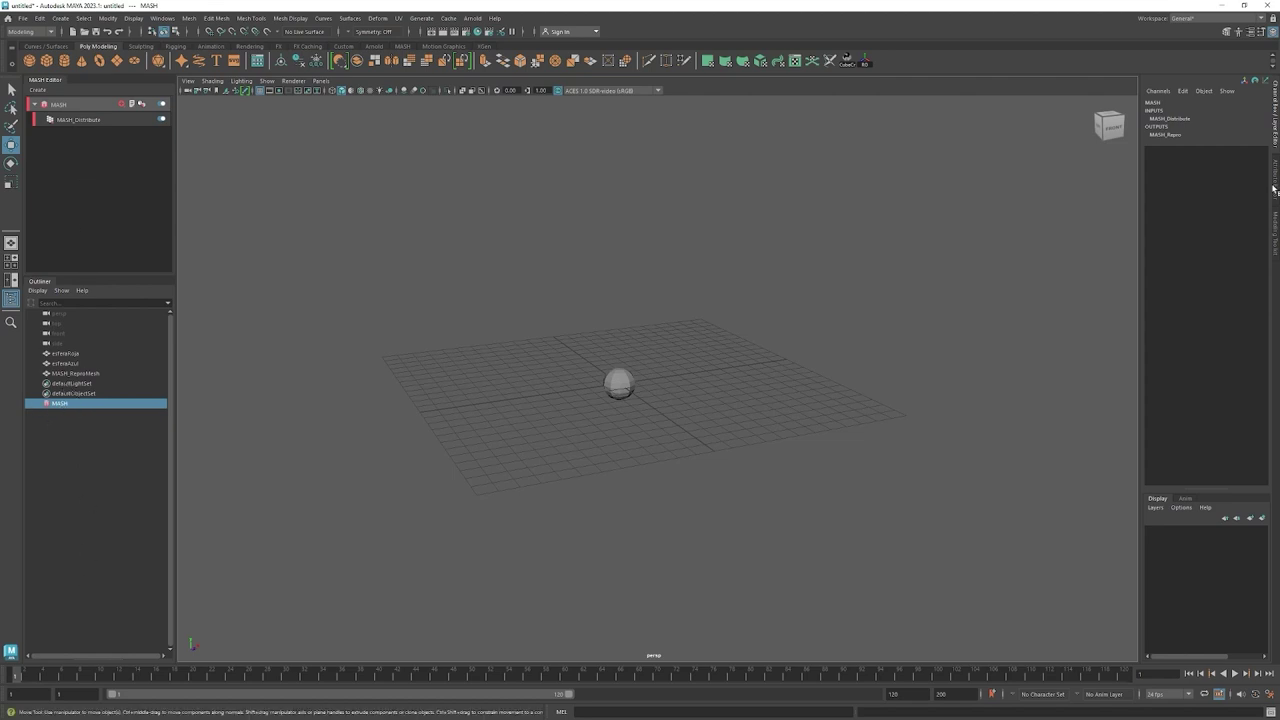
{"action": "key", "text": "ctrl+a"}
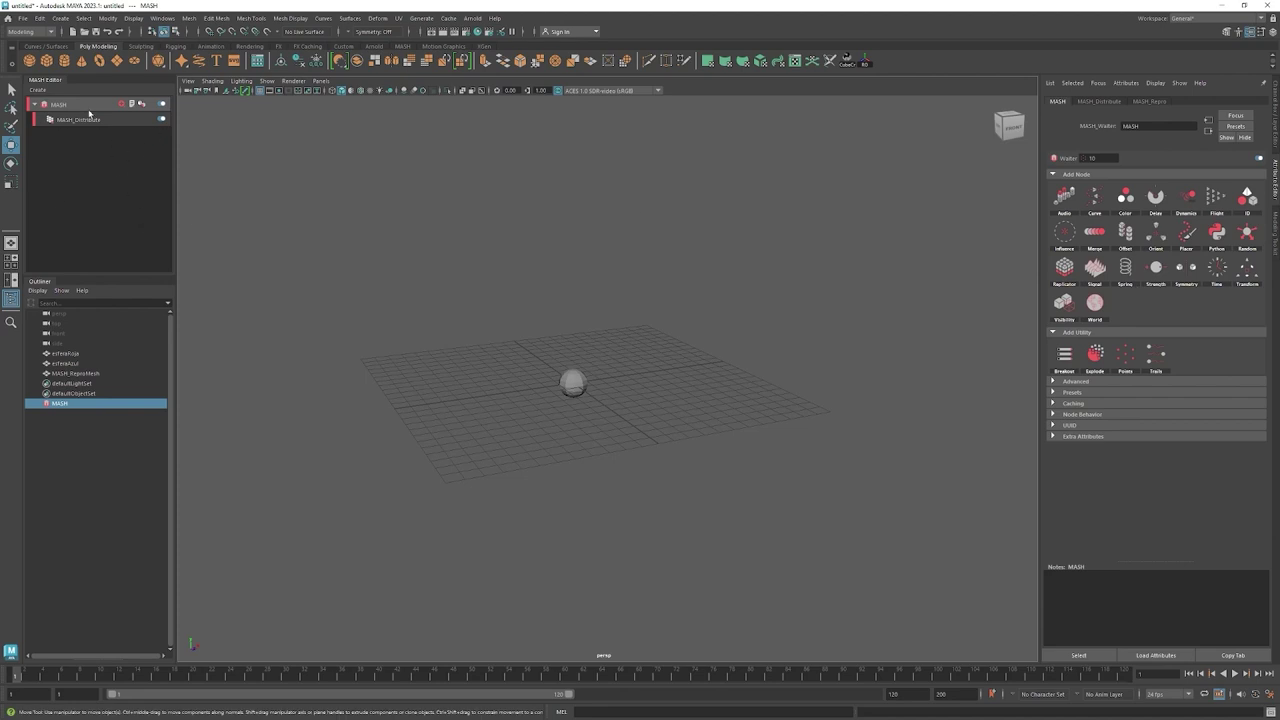
{"action": "left_click", "coordinate": [34, 105]}
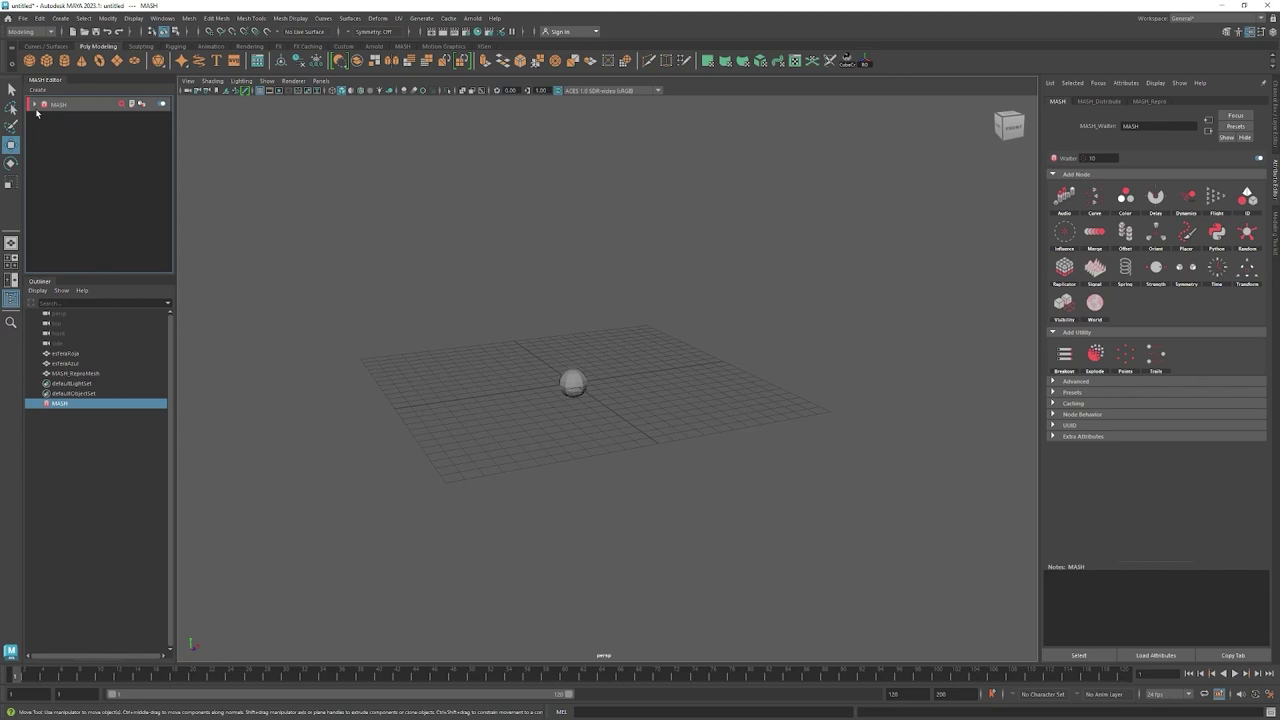
Expand the MASH node and inspect the MASH_Distribute settings.
{"action": "left_click", "coordinate": [58, 103]}
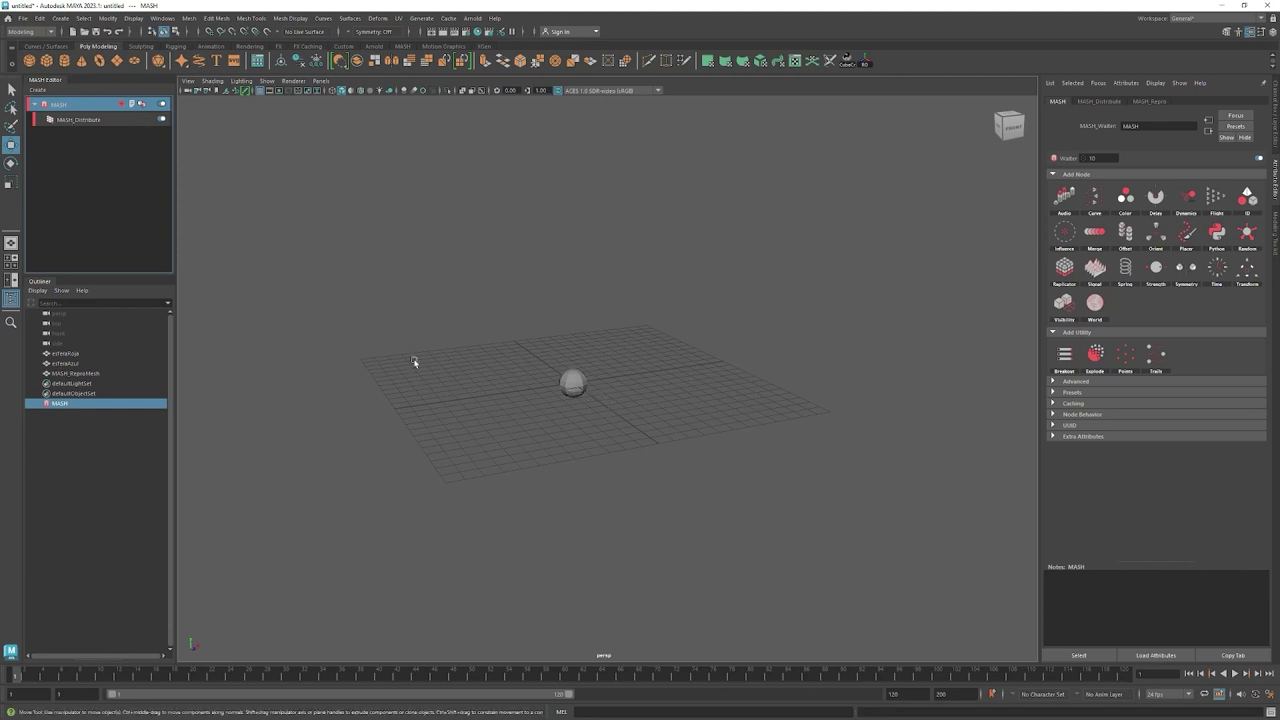
{"action": "left_click", "coordinate": [72, 121]}
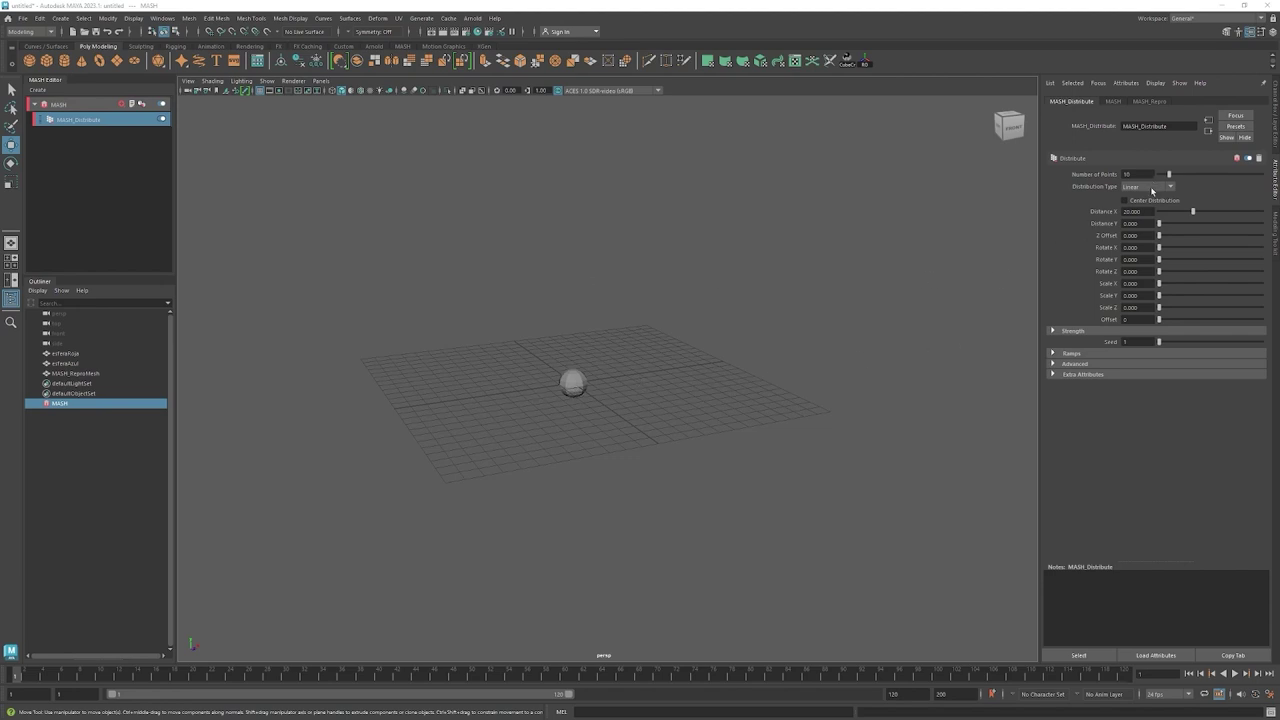
{"action": "left_click", "coordinate": [572, 386]}
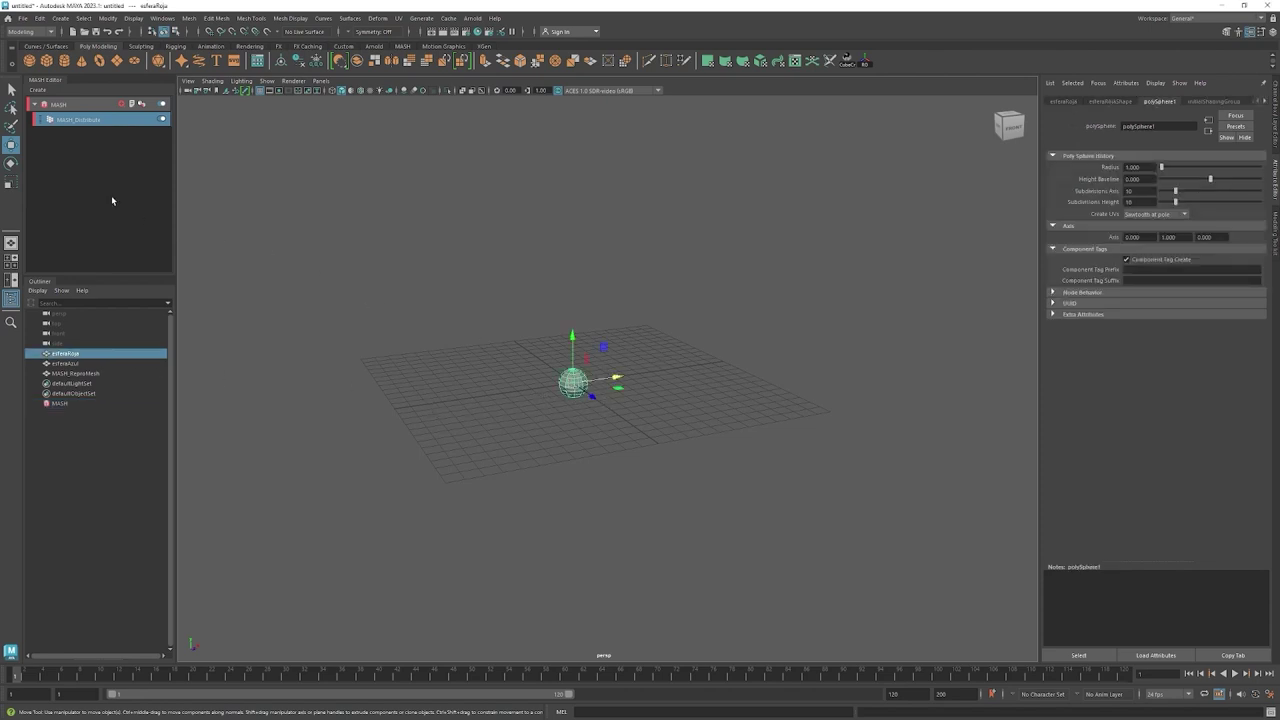
{"action": "left_click", "coordinate": [76, 106]}
Try selecting each sphere, then reselect the MASH node and open its MASH_Repro settings.
{"action": "left_click", "coordinate": [691, 337]}
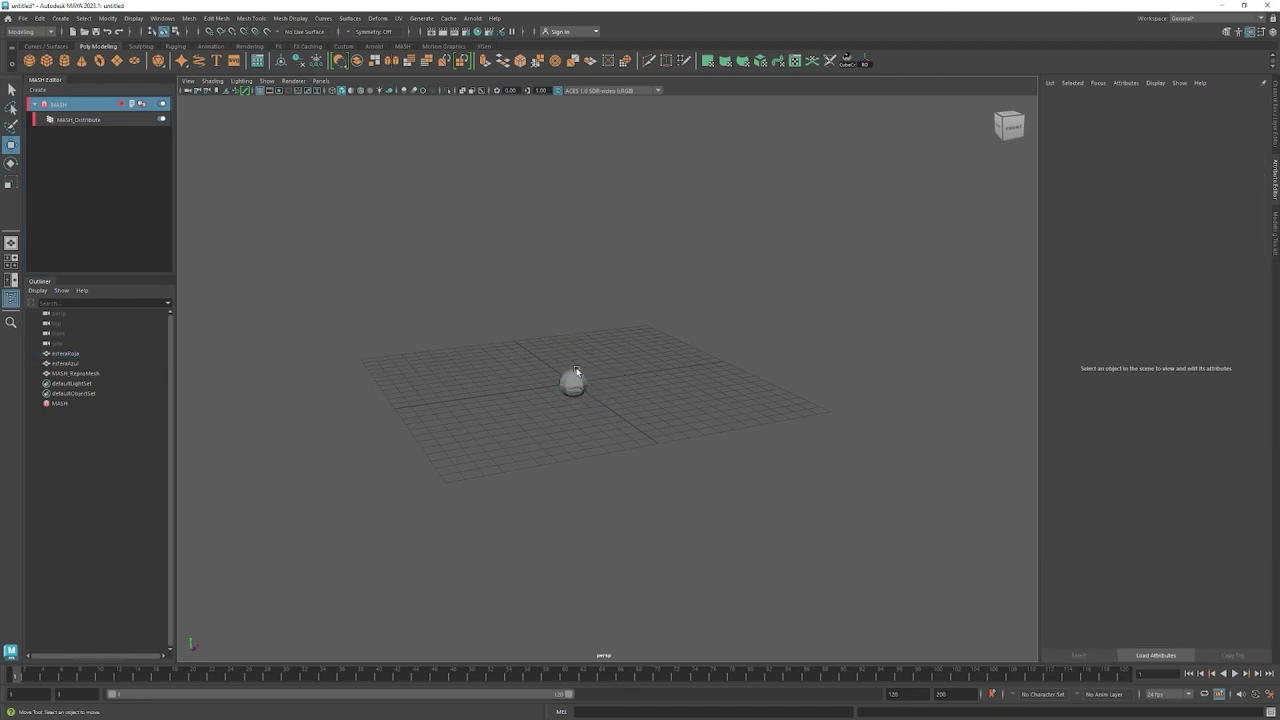
{"action": "left_click", "coordinate": [576, 378]}
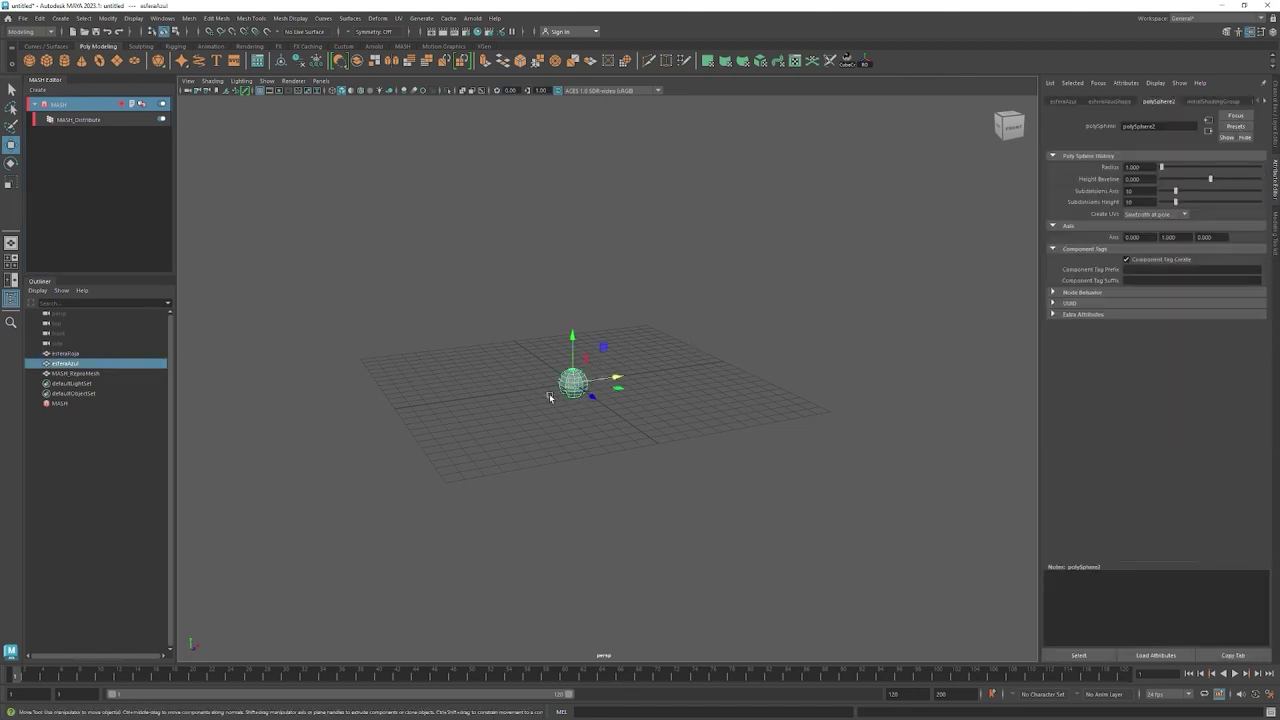
{"action": "left_click", "coordinate": [643, 354]}
{"action": "left_click", "coordinate": [572, 380]}
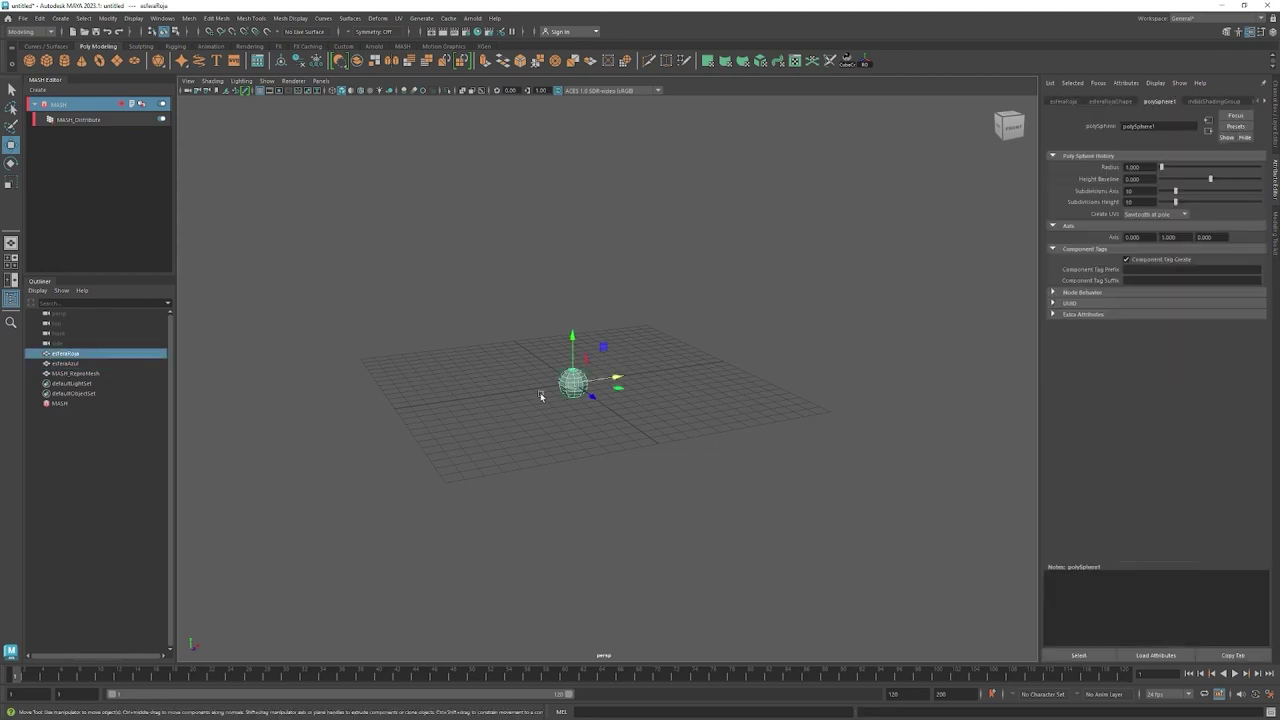
{"action": "left_click", "coordinate": [63, 363], "text": "ctrl"}
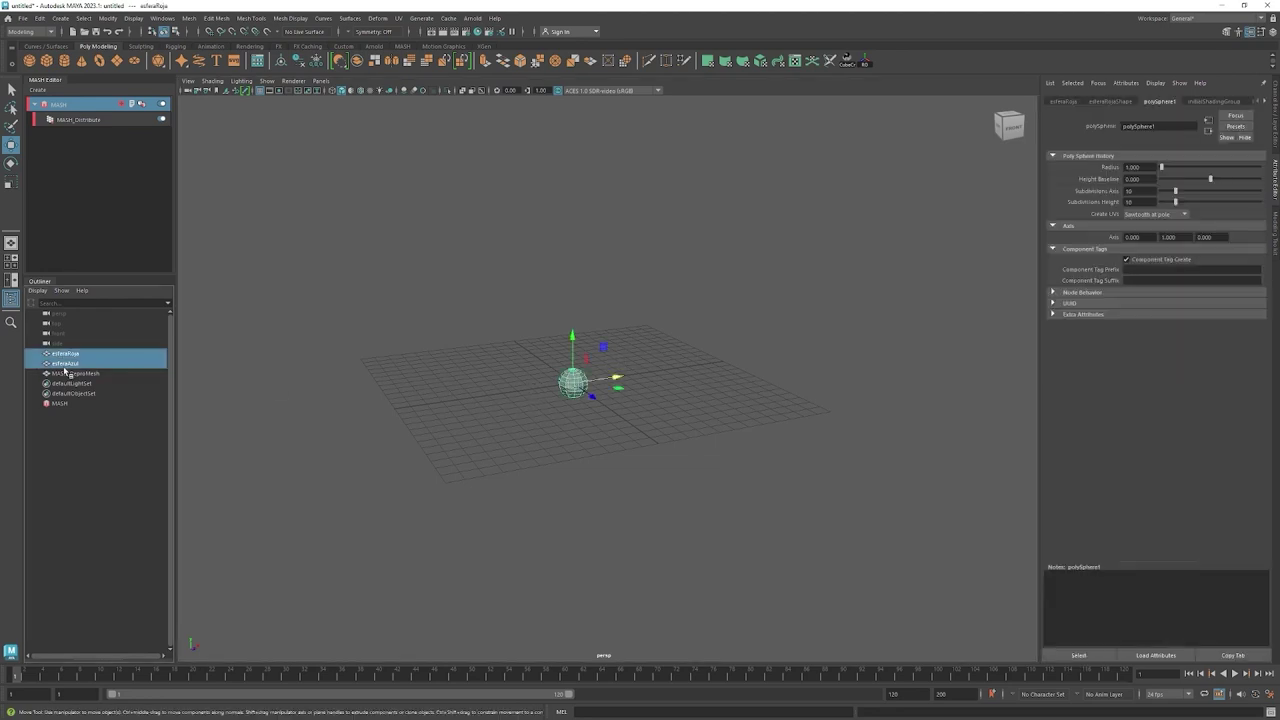
{"action": "left_click", "coordinate": [479, 452]}
{"action": "left_click", "coordinate": [80, 105]}
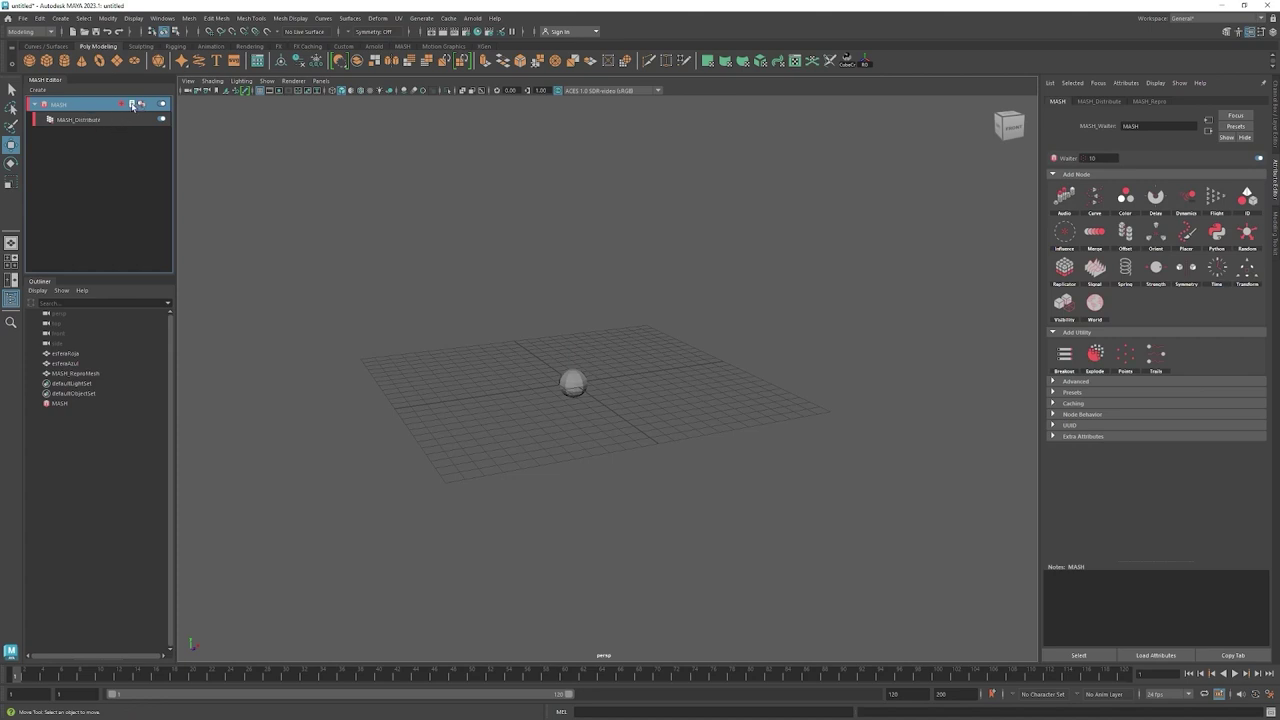
{"action": "left_click", "coordinate": [132, 105]}
{"action": "left_click", "coordinate": [117, 147]}
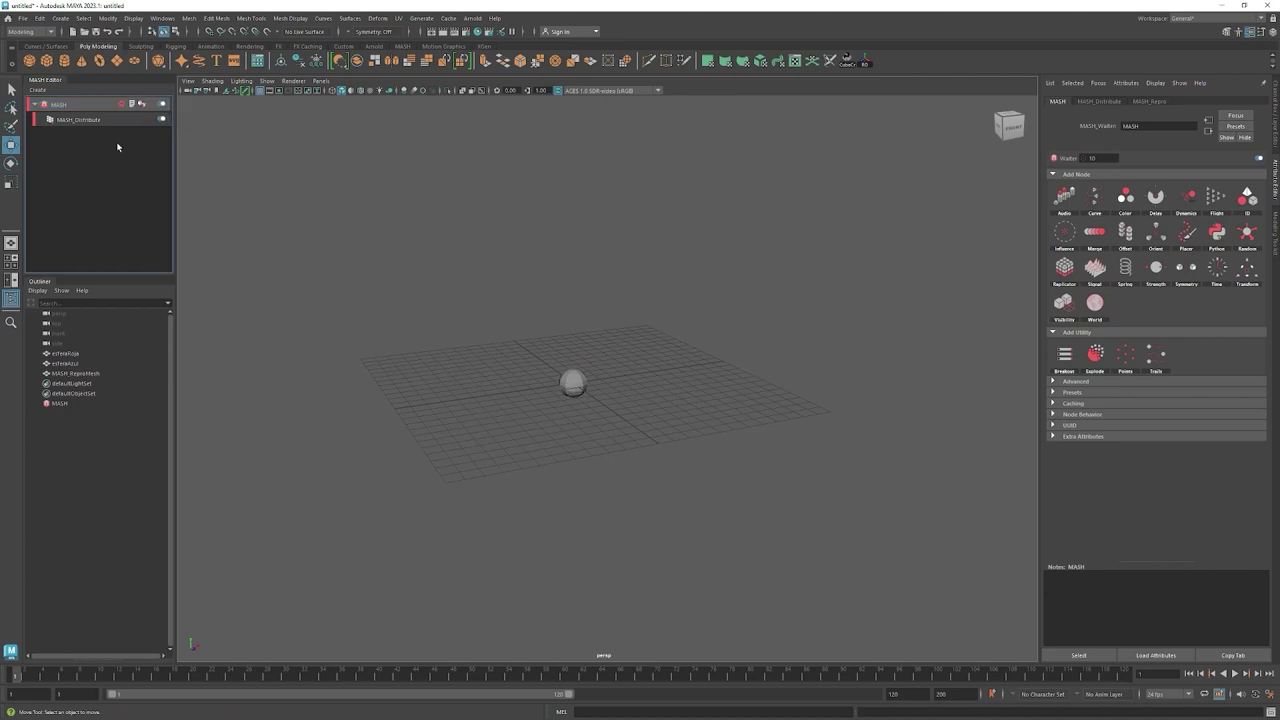
{"action": "left_click", "coordinate": [141, 105]}
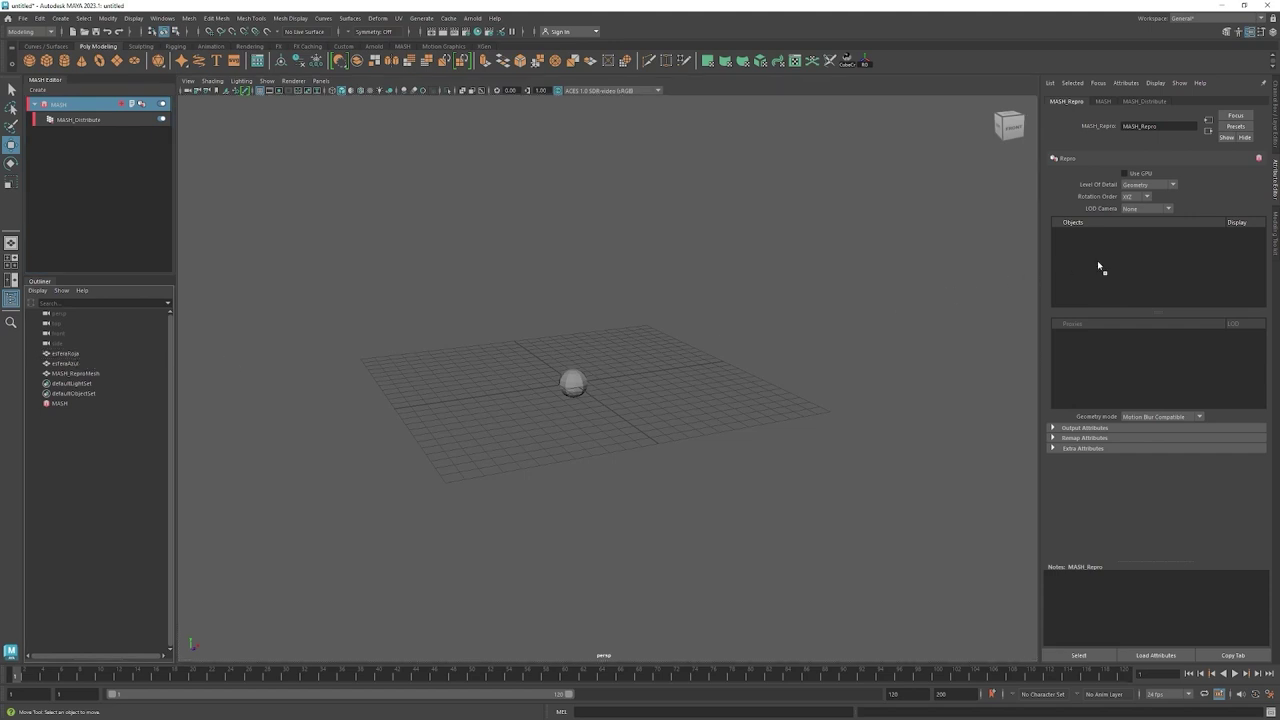
Add esferaRoja and esferaAzul to the MASH_Repro instanced objects list.
{"action": "left_click_drag", "start_coordinate": [1098, 266], "coordinate": [1104, 265]}
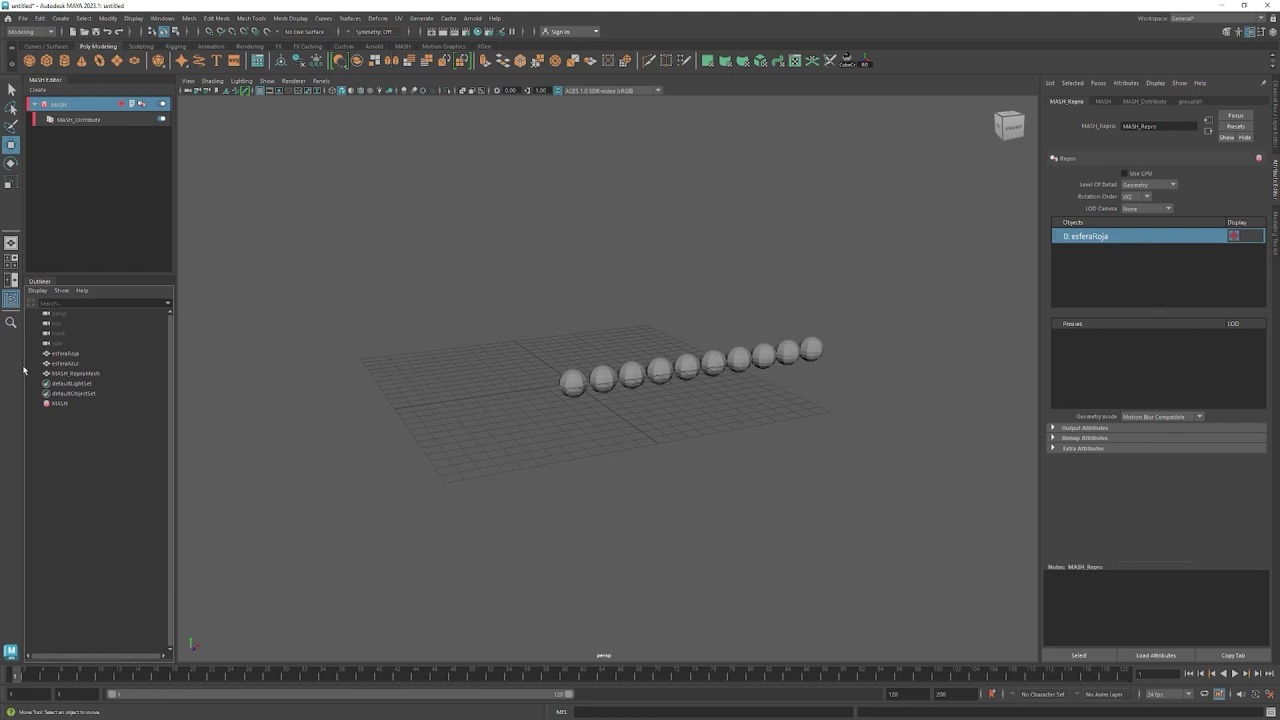
{"action": "middle_click_drag", "start_coordinate": [75, 366], "coordinate": [75, 367]}
{"action": "middle_click_drag", "start_coordinate": [75, 366], "coordinate": [1089, 258]}
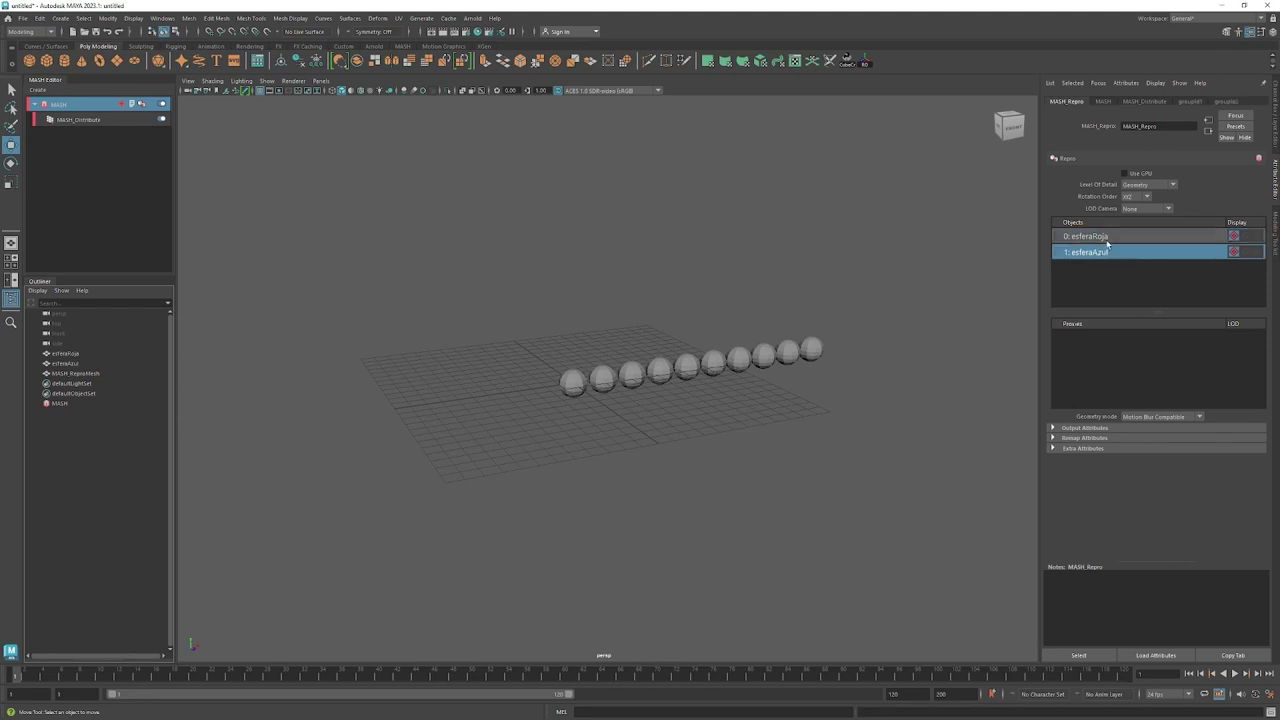
{"action": "left_click_drag", "start_coordinate": [500, 329], "coordinate": [680, 423]}
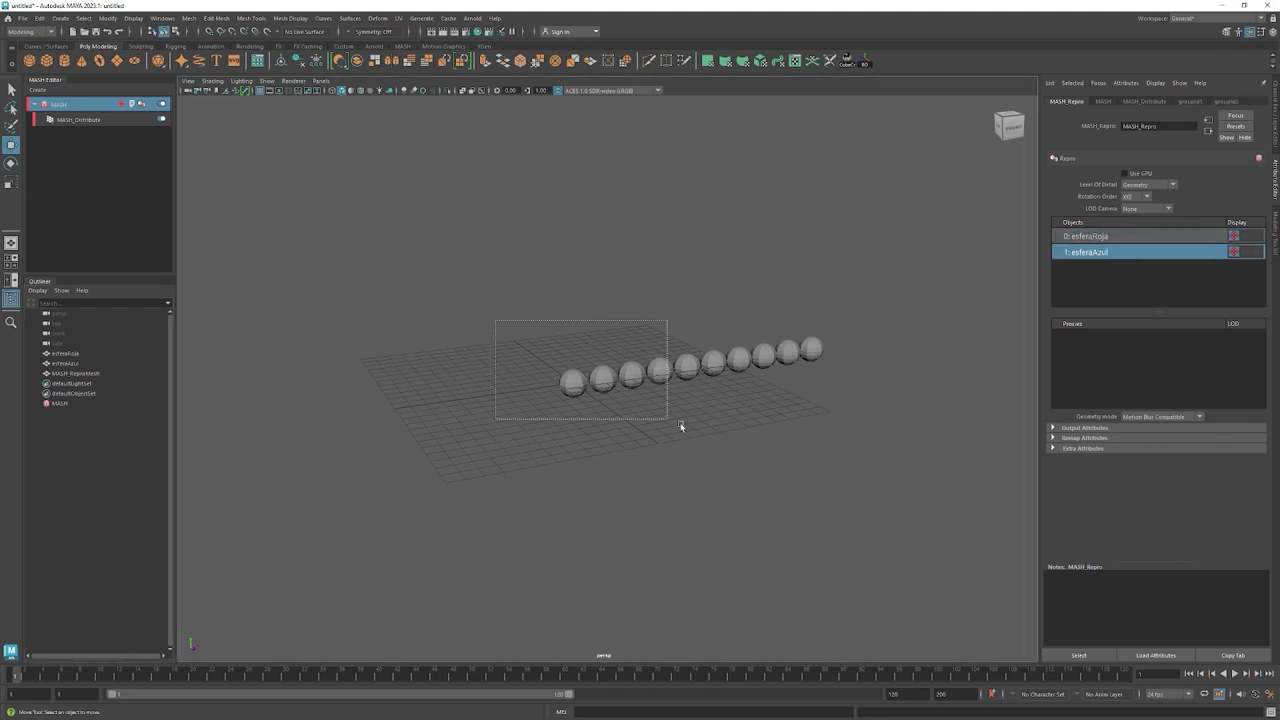
{"action": "left_click", "coordinate": [597, 461]}
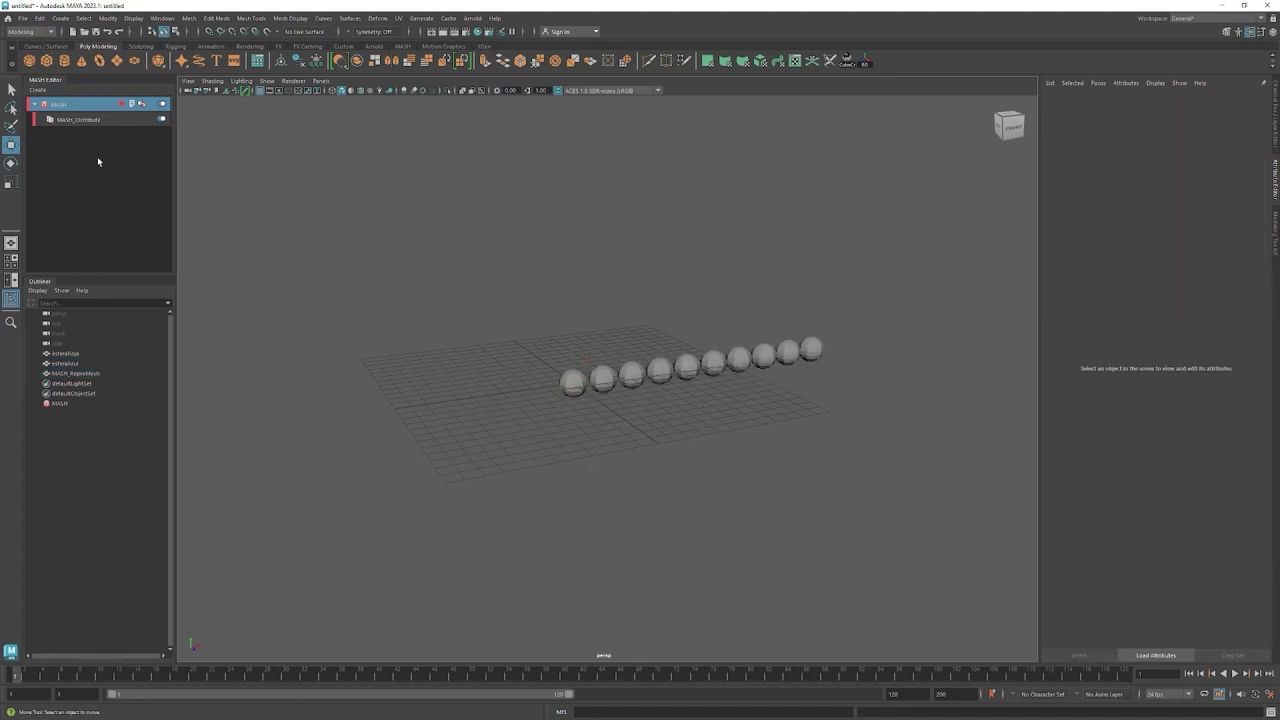
Turn the MASH network off, select both overlapping source spheres, and open the Display menu.
{"action": "left_click", "coordinate": [162, 105]}
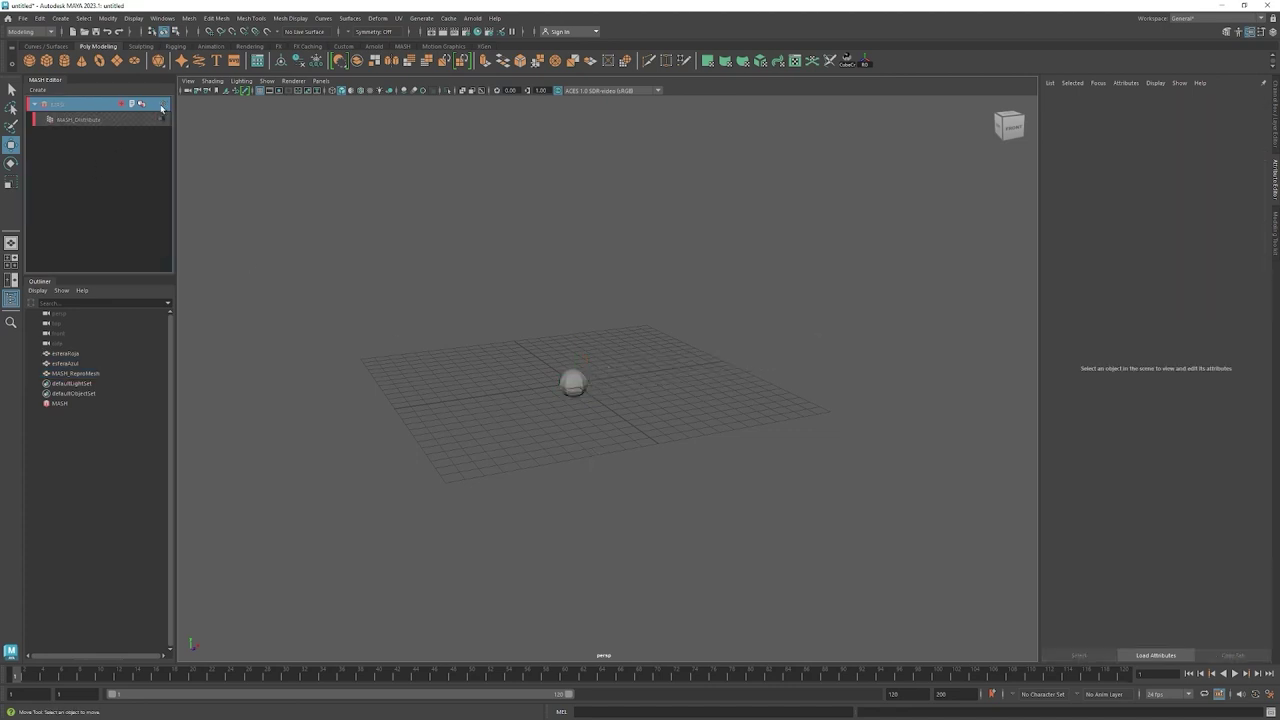
{"action": "left_click", "coordinate": [162, 105]}
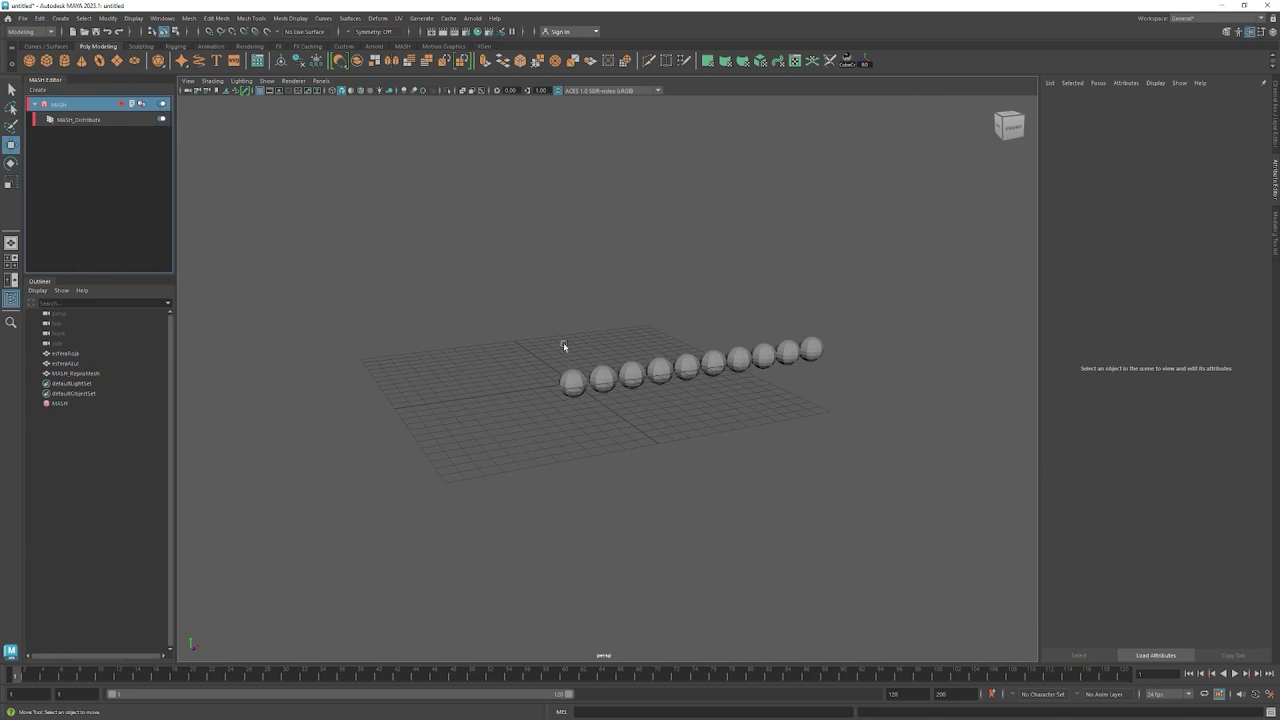
{"action": "left_click", "coordinate": [162, 105]}
{"action": "left_click", "coordinate": [580, 394]}
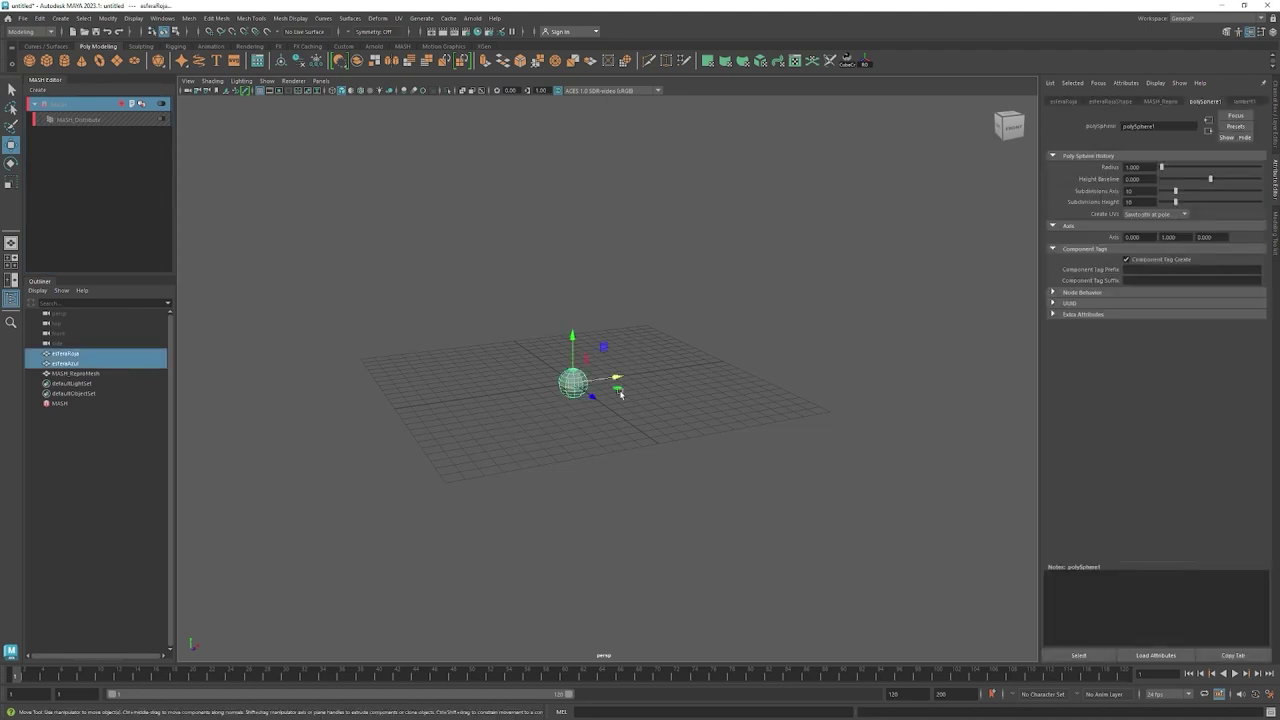
{"action": "left_click", "coordinate": [450, 397]}
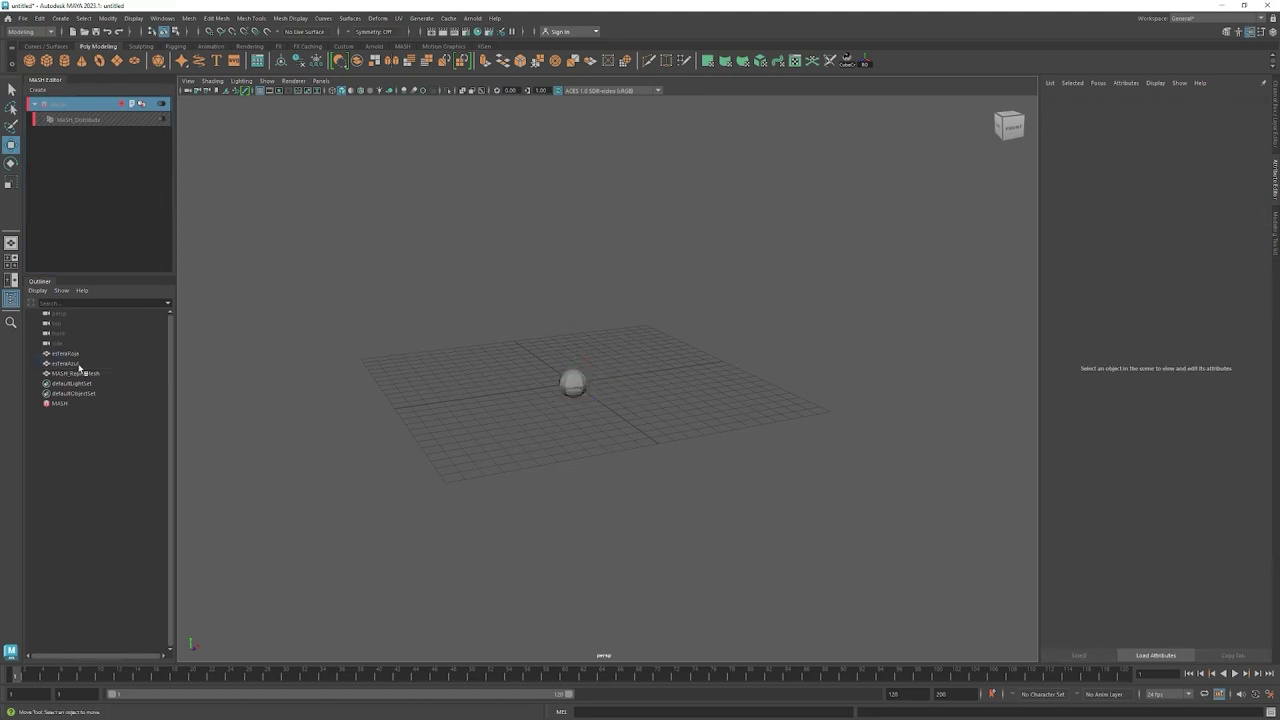
{"action": "left_click", "coordinate": [582, 396]}
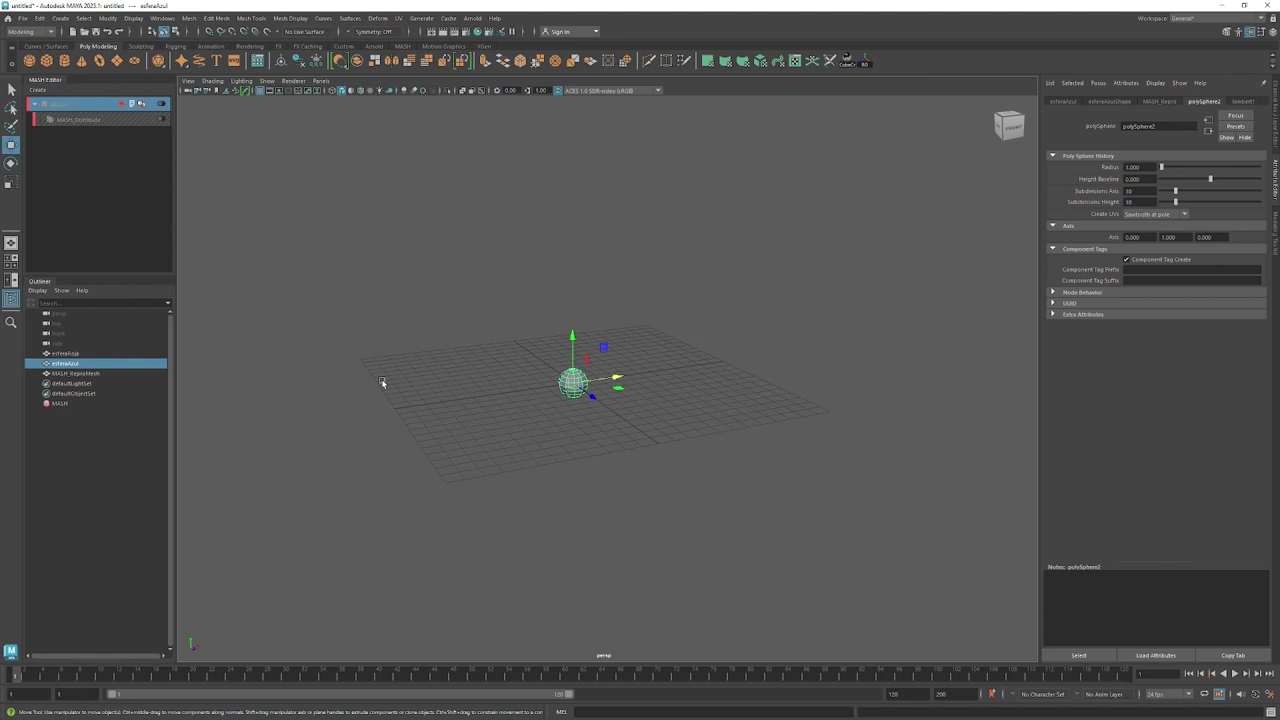
{"action": "left_click", "coordinate": [663, 434]}
{"action": "left_click", "coordinate": [566, 394]}
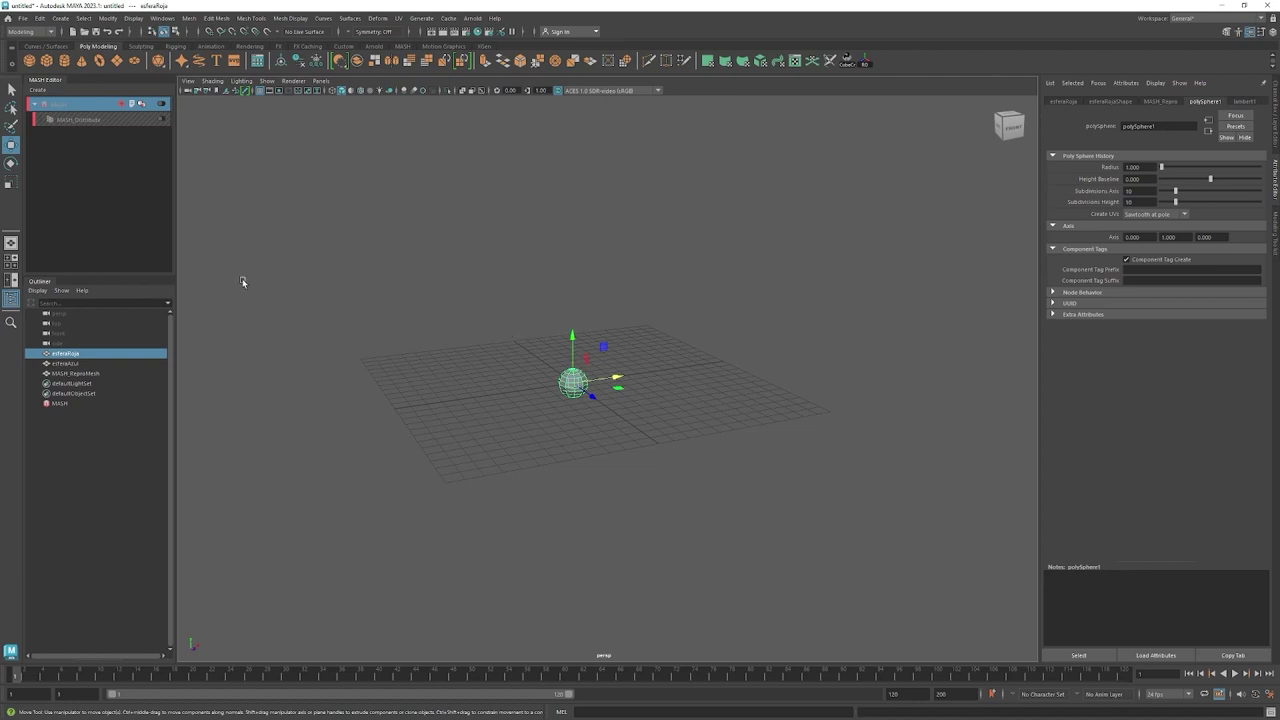
{"action": "left_click", "coordinate": [661, 380]}
{"action": "left_click_drag", "start_coordinate": [579, 338], "coordinate": [534, 425]}
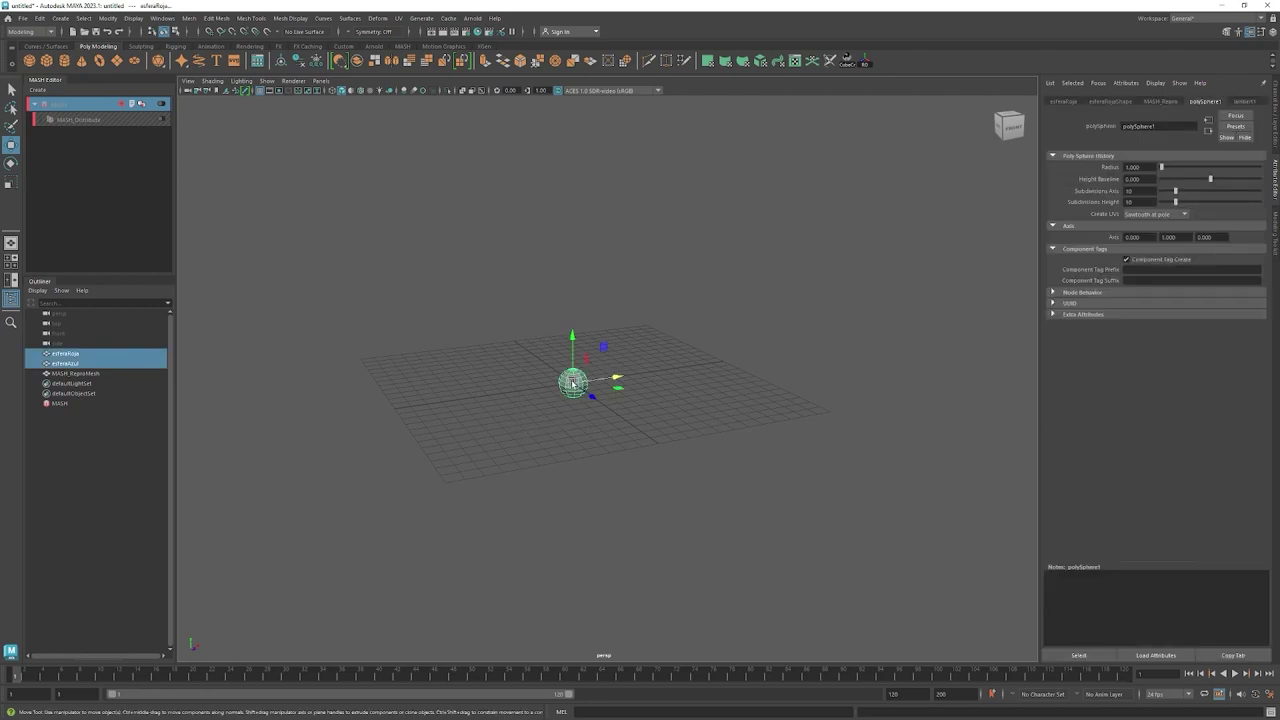
{"action": "left_click", "coordinate": [136, 19]}
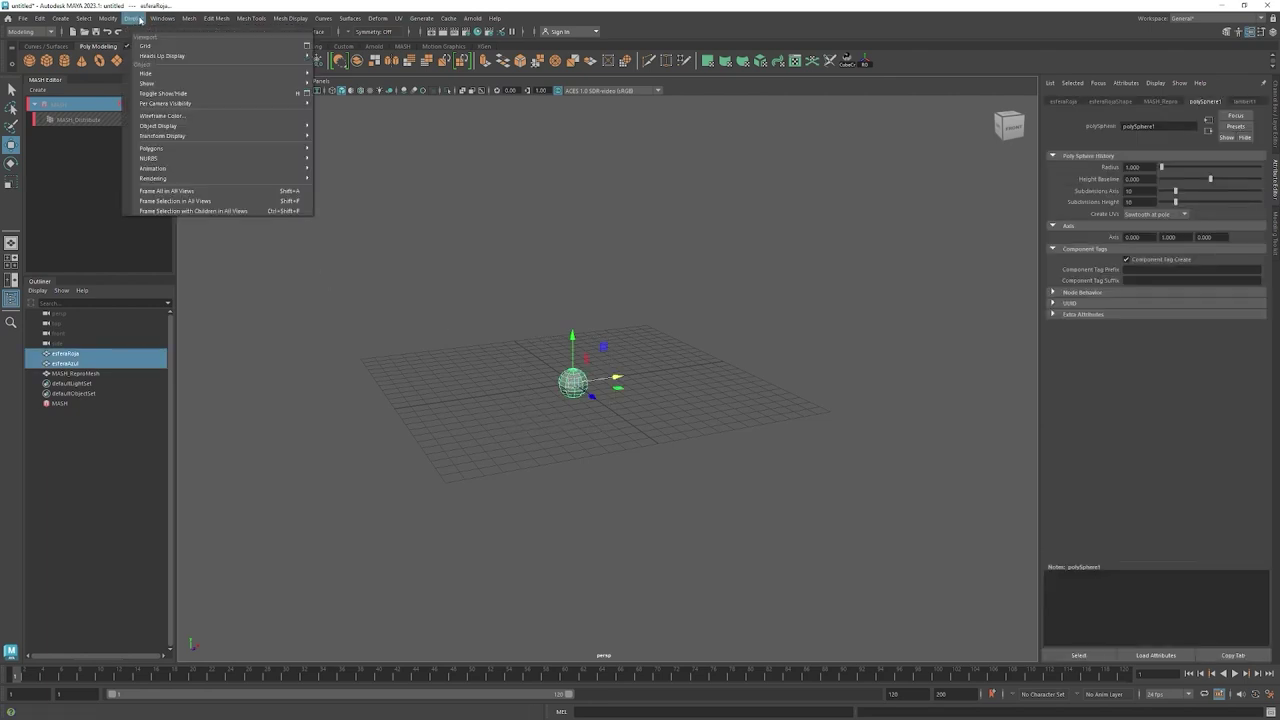
{"action": "mouse_move", "coordinate": [160, 73]}
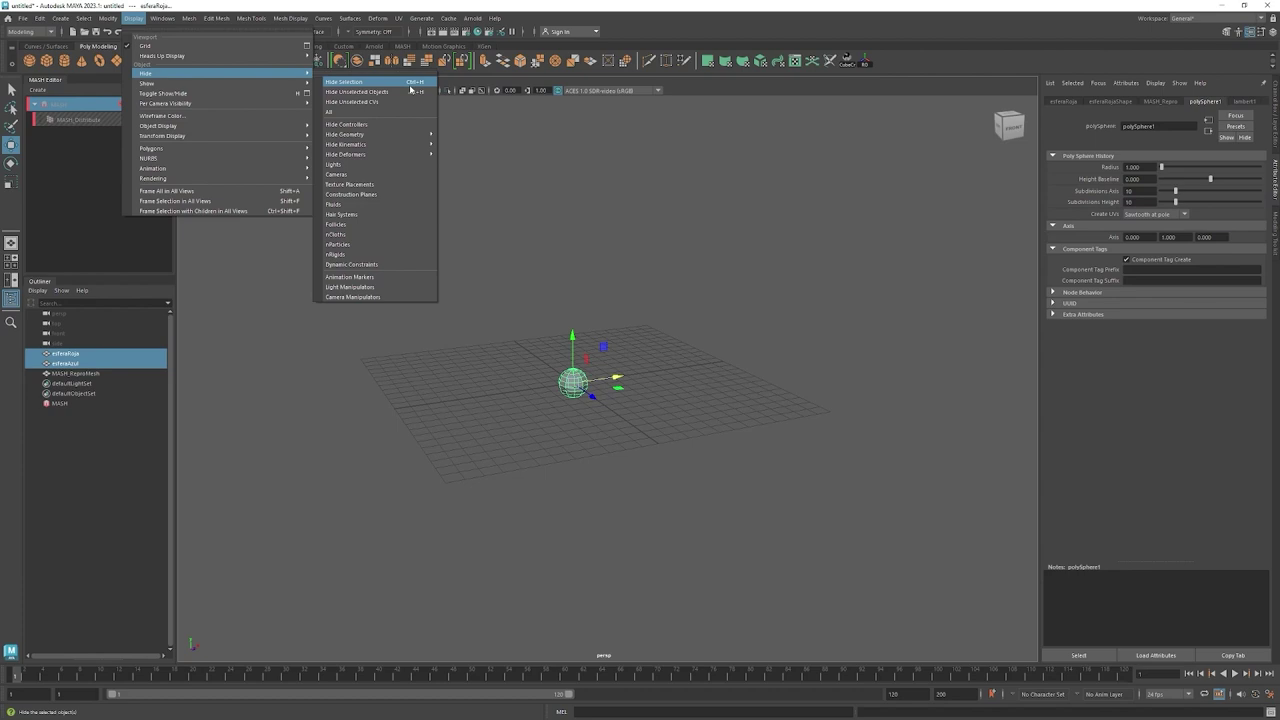
Hide the selected esferaRoja and esferaAzul spheres.
{"action": "left_click", "coordinate": [355, 82]}
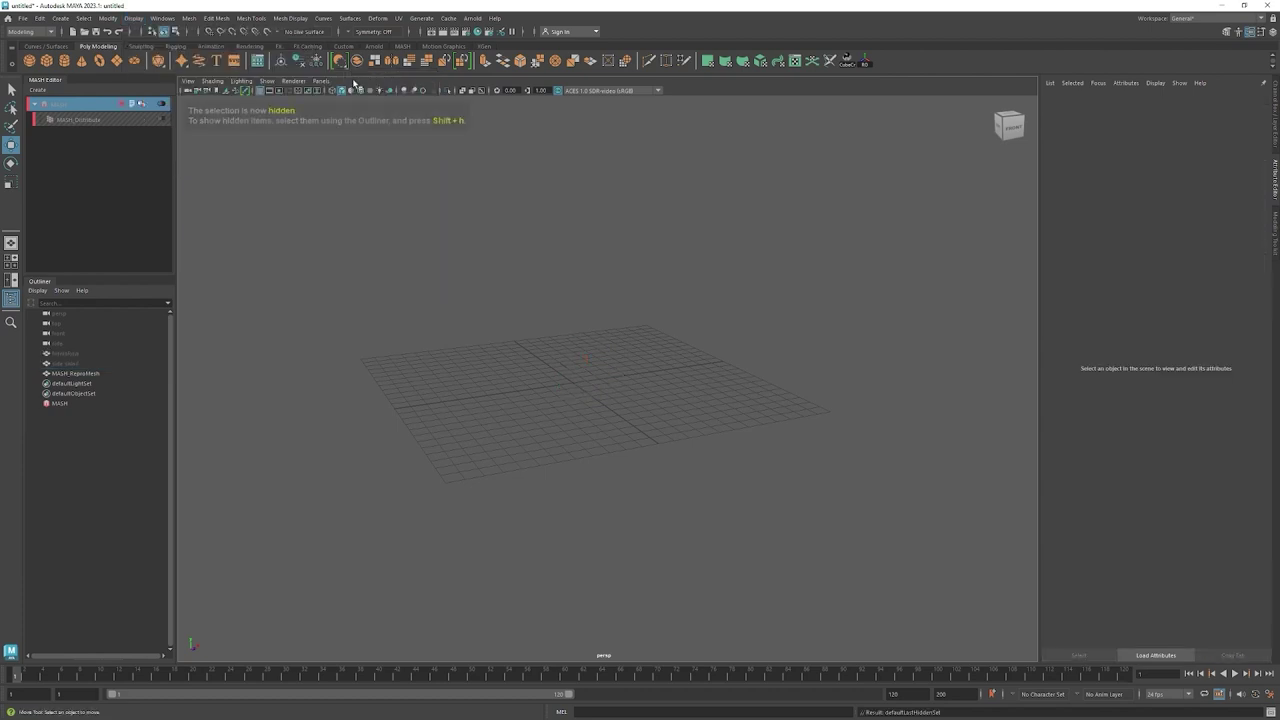
{"action": "left_click", "coordinate": [81, 358]}
{"action": "left_click", "coordinate": [260, 371]}
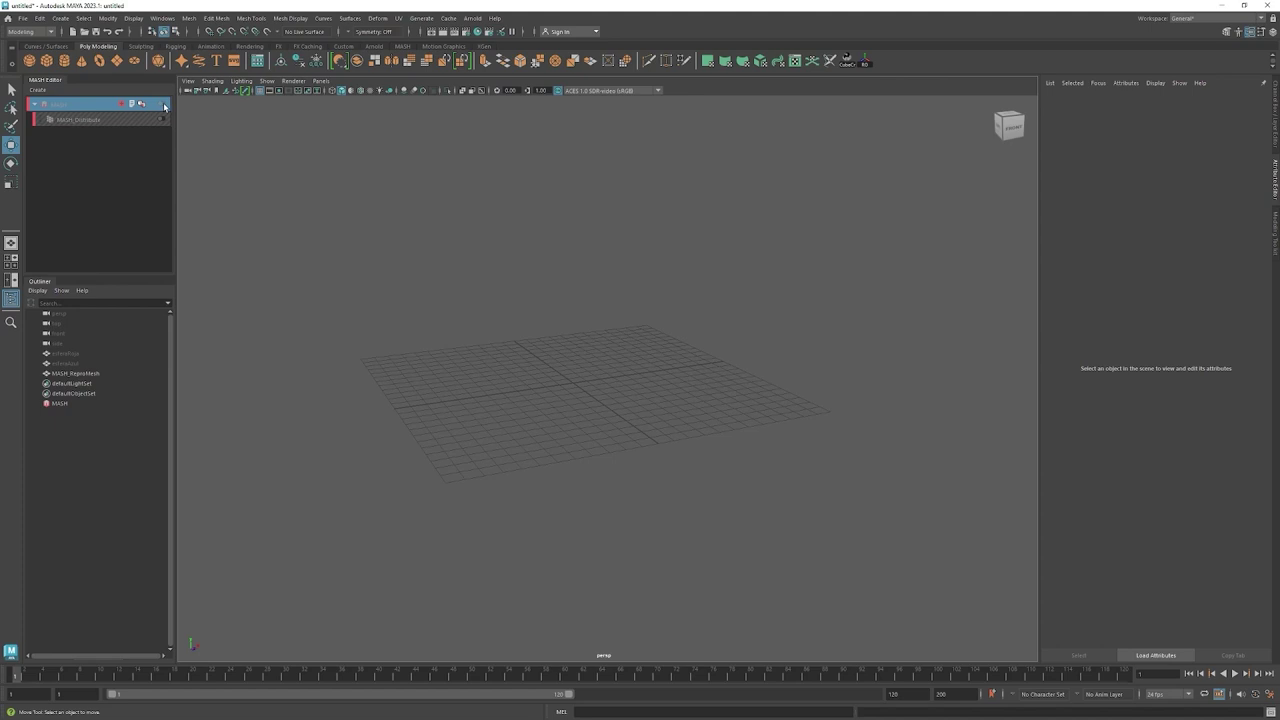
Turn the MASH network's visibility back on and review its Distribute and Repro settings.
{"action": "left_click", "coordinate": [164, 105]}
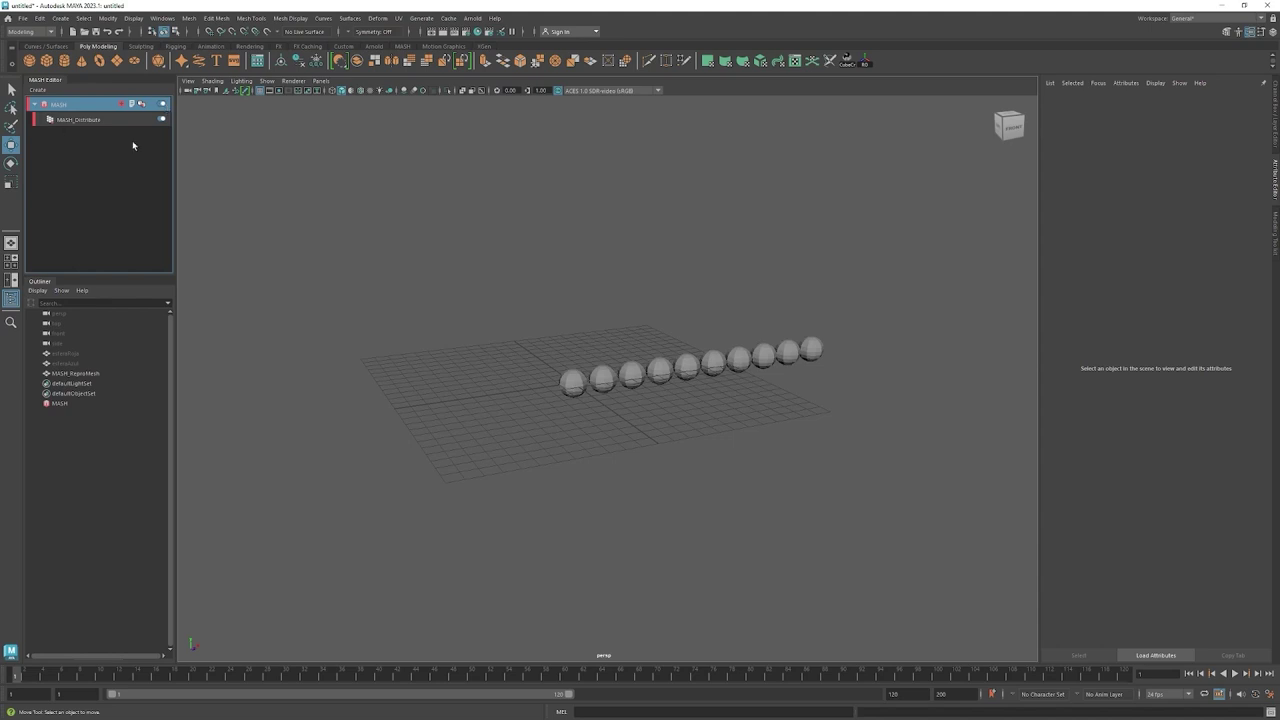
{"action": "left_click", "coordinate": [87, 105]}
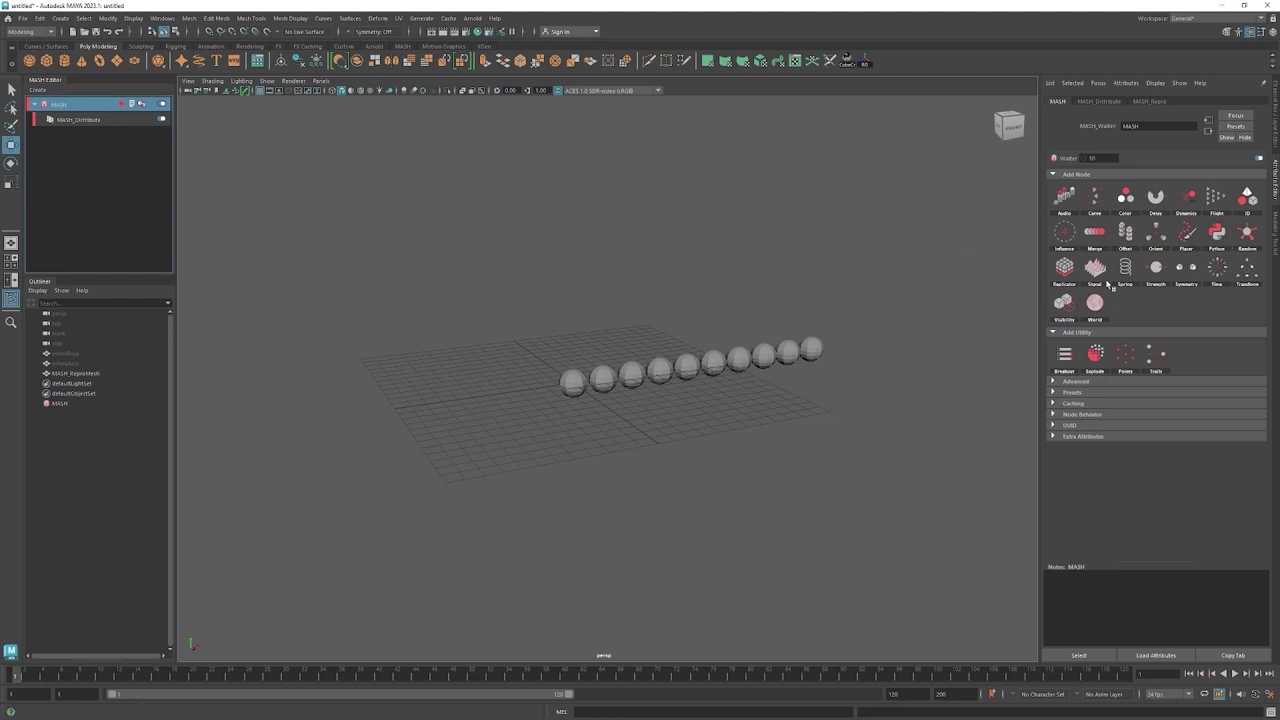
{"action": "left_click", "coordinate": [1104, 102]}
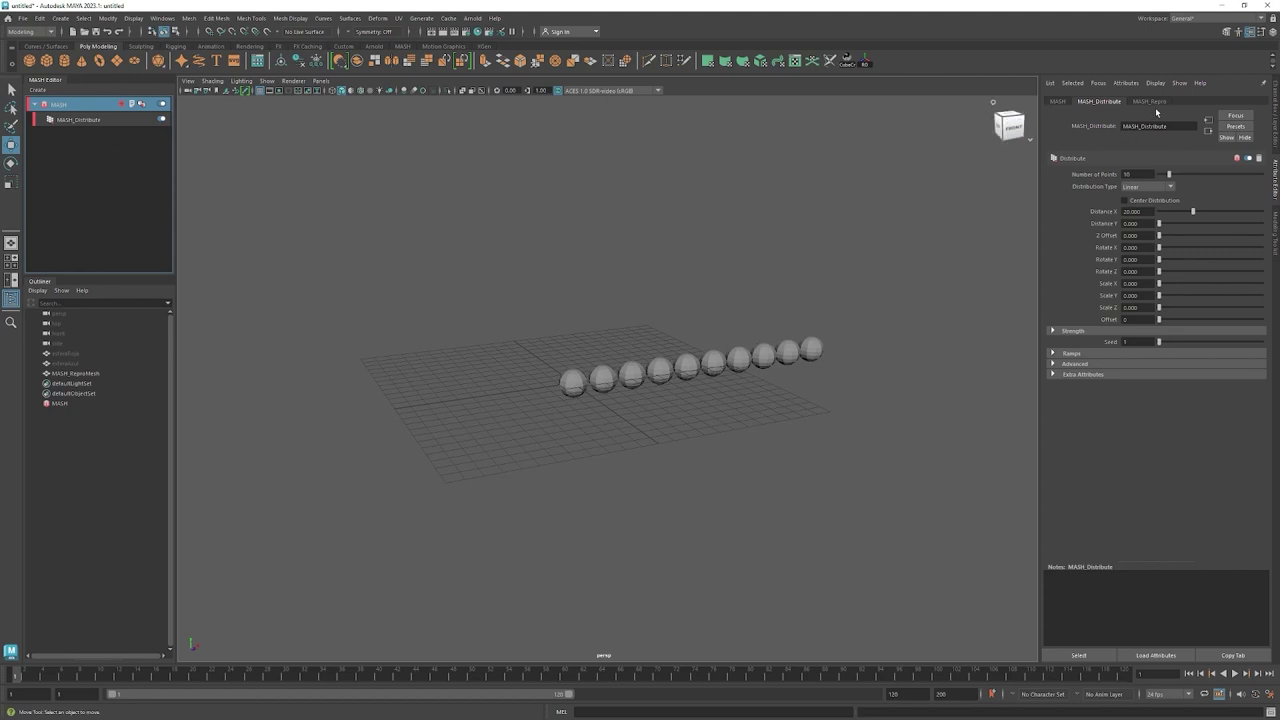
{"action": "left_click", "coordinate": [1158, 103]}
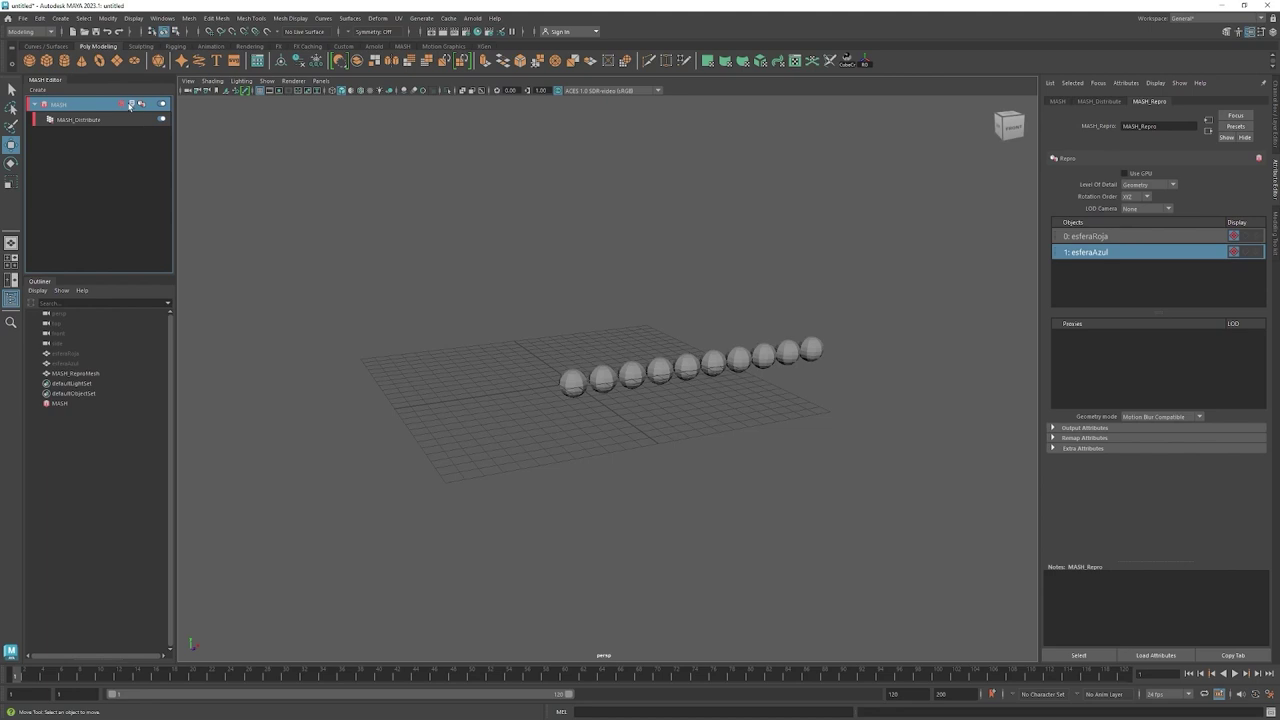
{"action": "left_click", "coordinate": [82, 106]}
Switch the MASH geometry type to a particle instancer and check both spheres in Instanced Objects.
{"action": "left_click", "coordinate": [131, 105]}
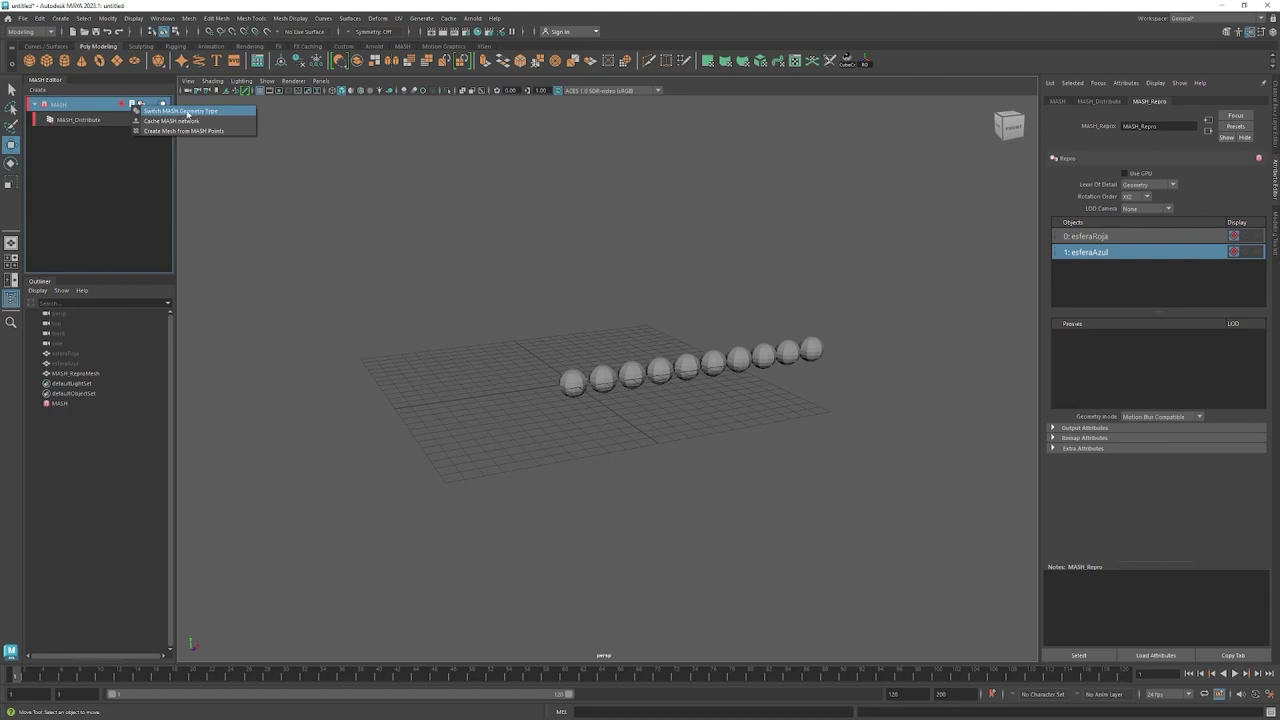
{"action": "left_click", "coordinate": [187, 112]}
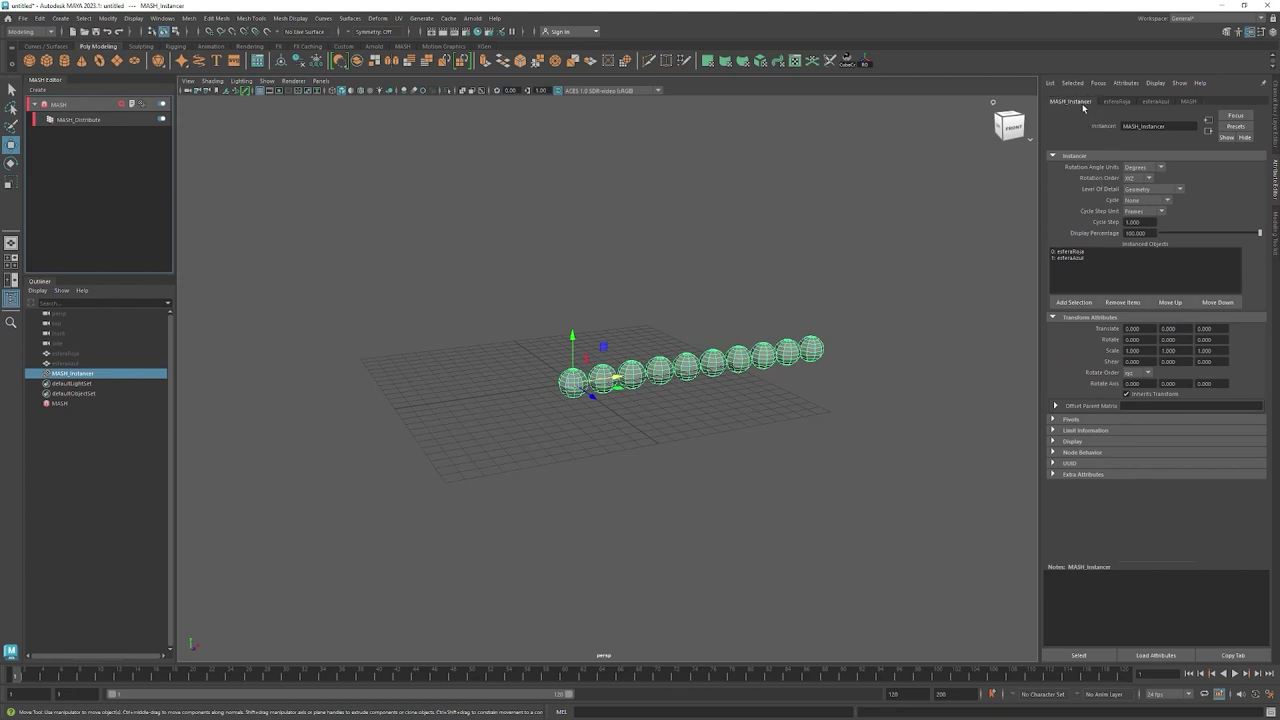
{"action": "left_click", "coordinate": [1083, 257]}
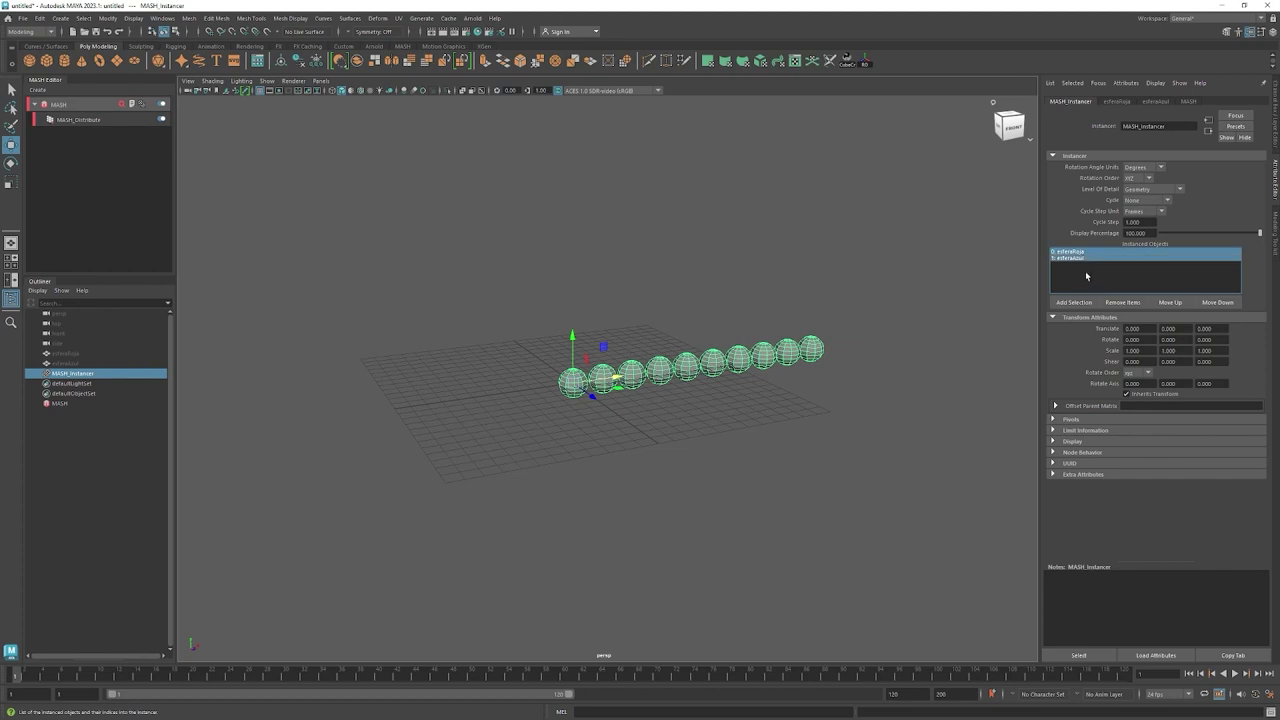
{"action": "key", "text": "ctrl+z"}
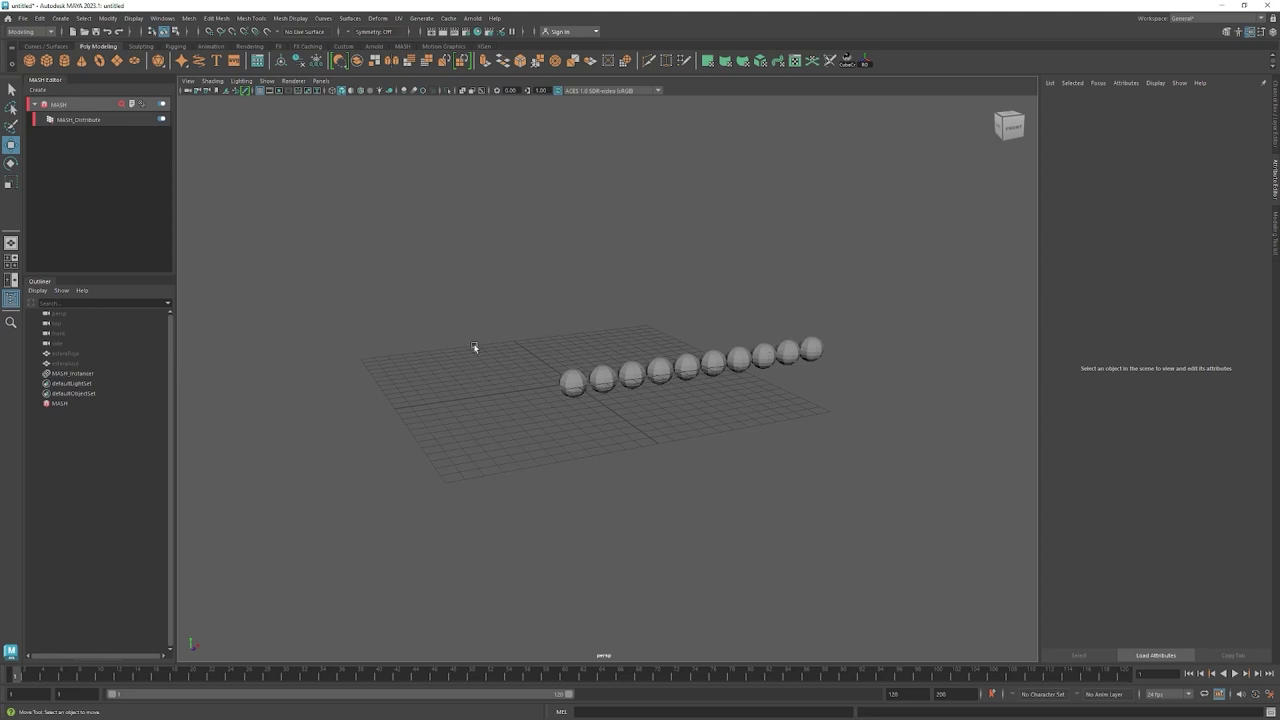
Raise MASH_Distribute to 12 points and increase Distance X to spread the spheres apart.
{"action": "left_click", "coordinate": [96, 122]}
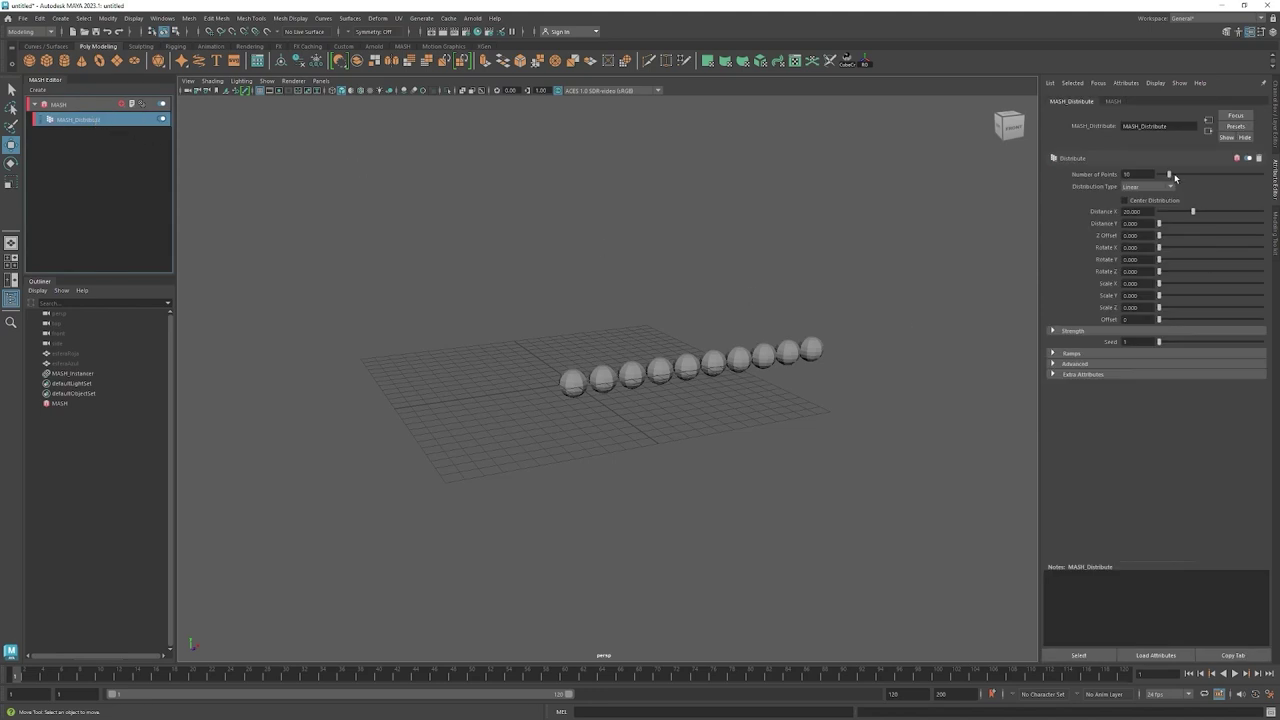
{"action": "left_click_drag", "start_coordinate": [1169, 174], "coordinate": [1172, 180]}
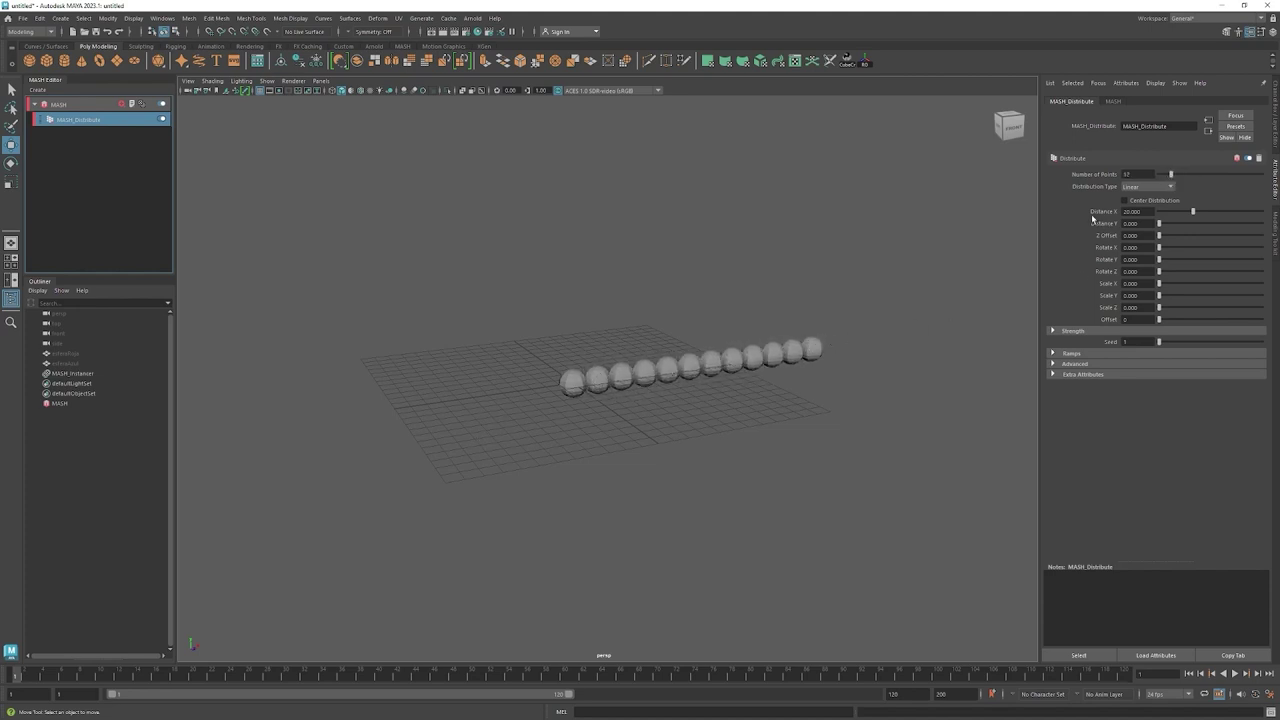
{"action": "left_click_drag", "start_coordinate": [1194, 213], "coordinate": [1213, 211]}
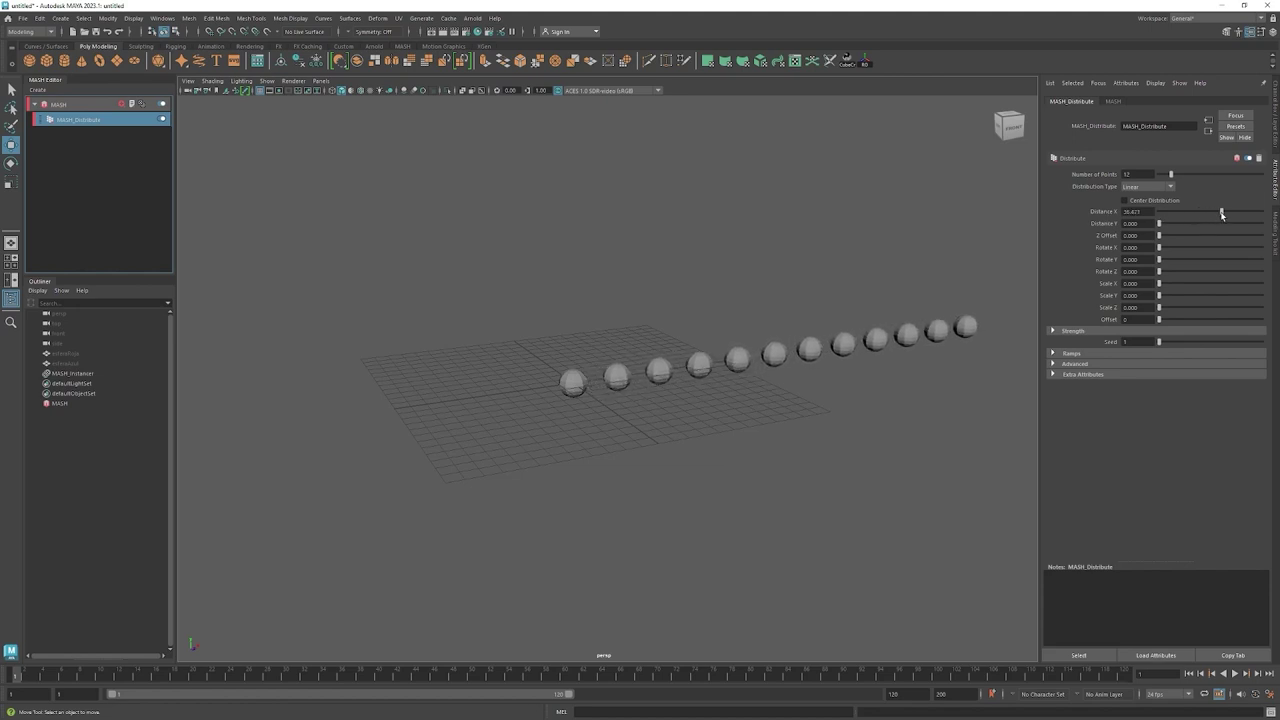
{"action": "left_click", "coordinate": [1150, 187]}
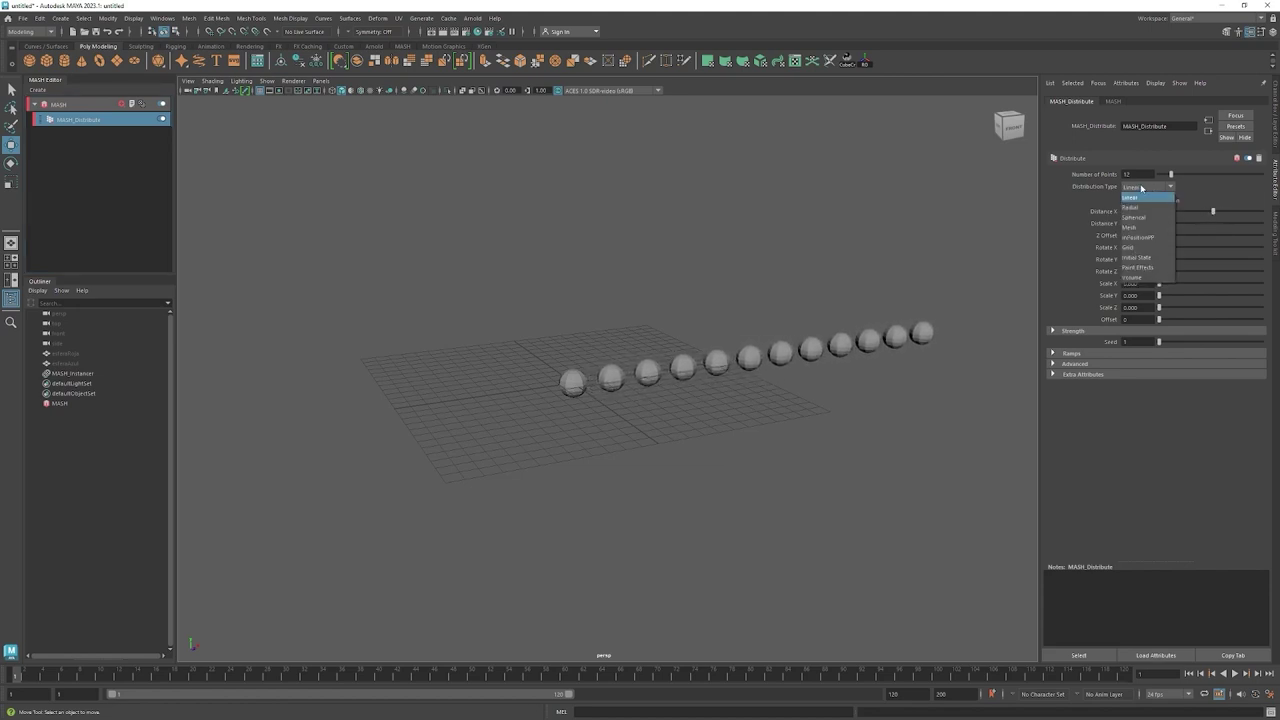
Try a Radial ring of 17 spheres, then a Spherical scatter of 57 spheres.
{"action": "left_click", "coordinate": [1137, 207]}
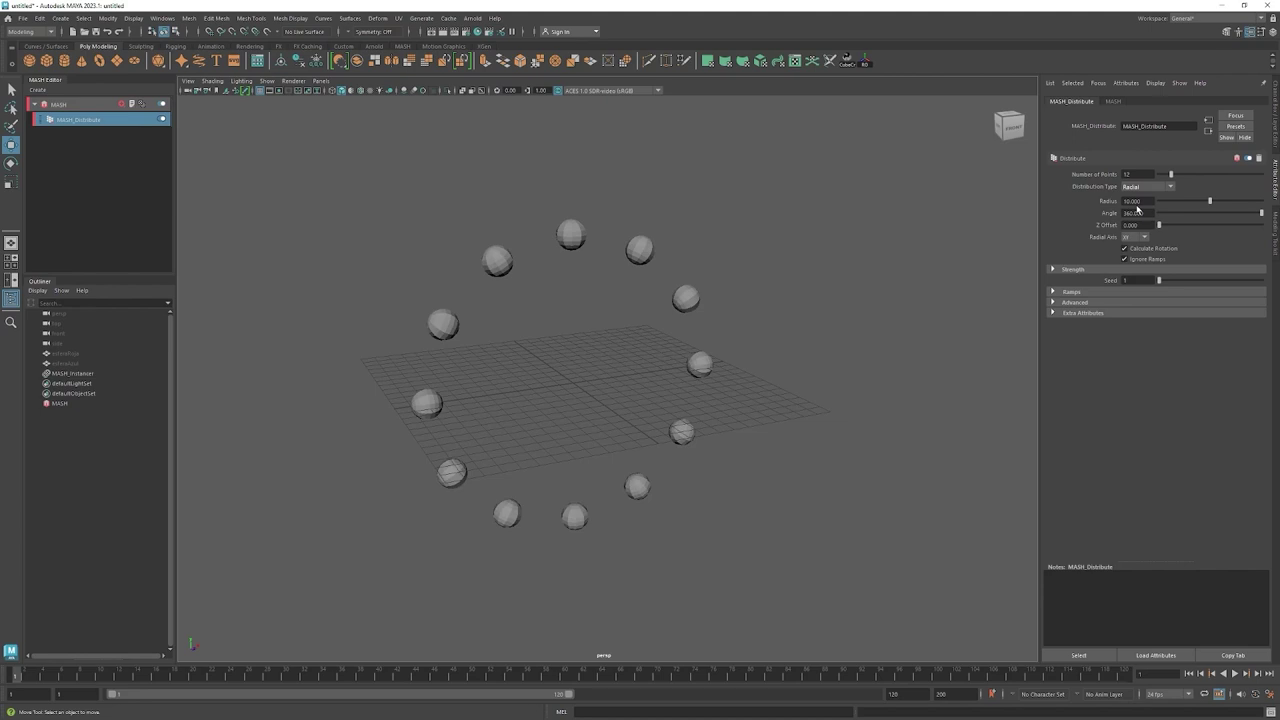
{"action": "left_click_drag", "start_coordinate": [1171, 175], "coordinate": [1176, 178]}
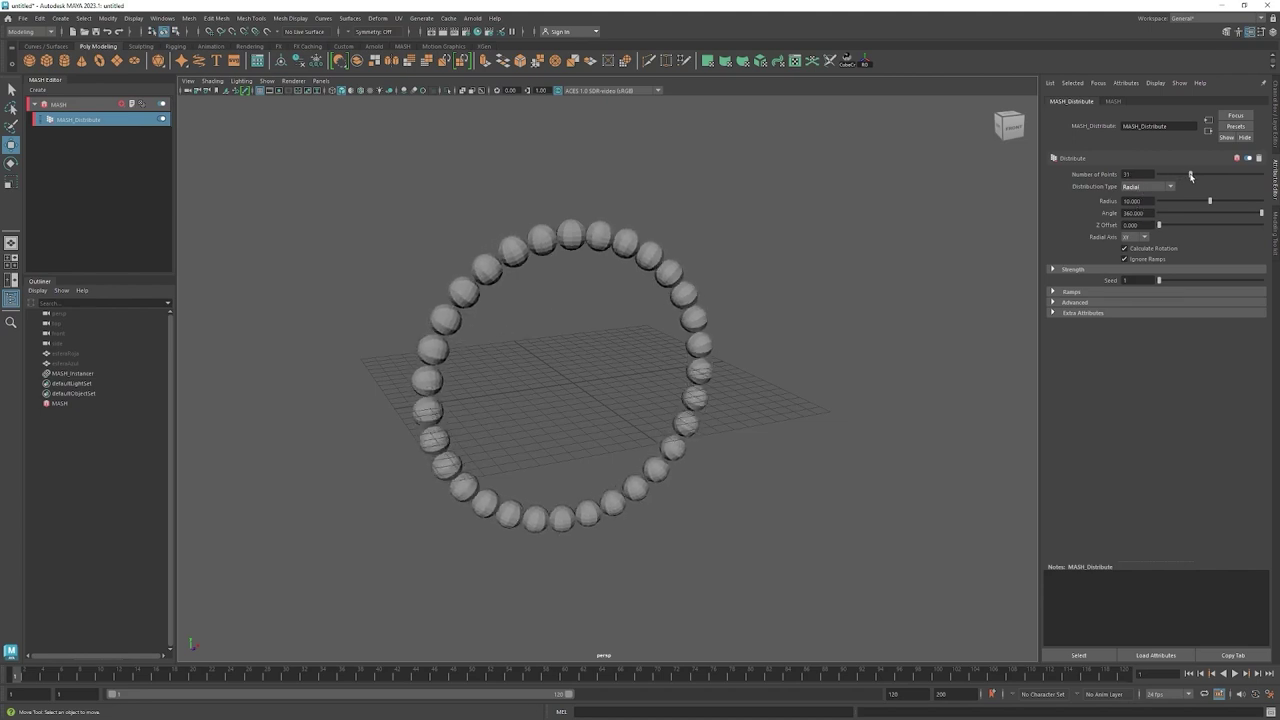
{"action": "left_click", "coordinate": [1148, 187]}
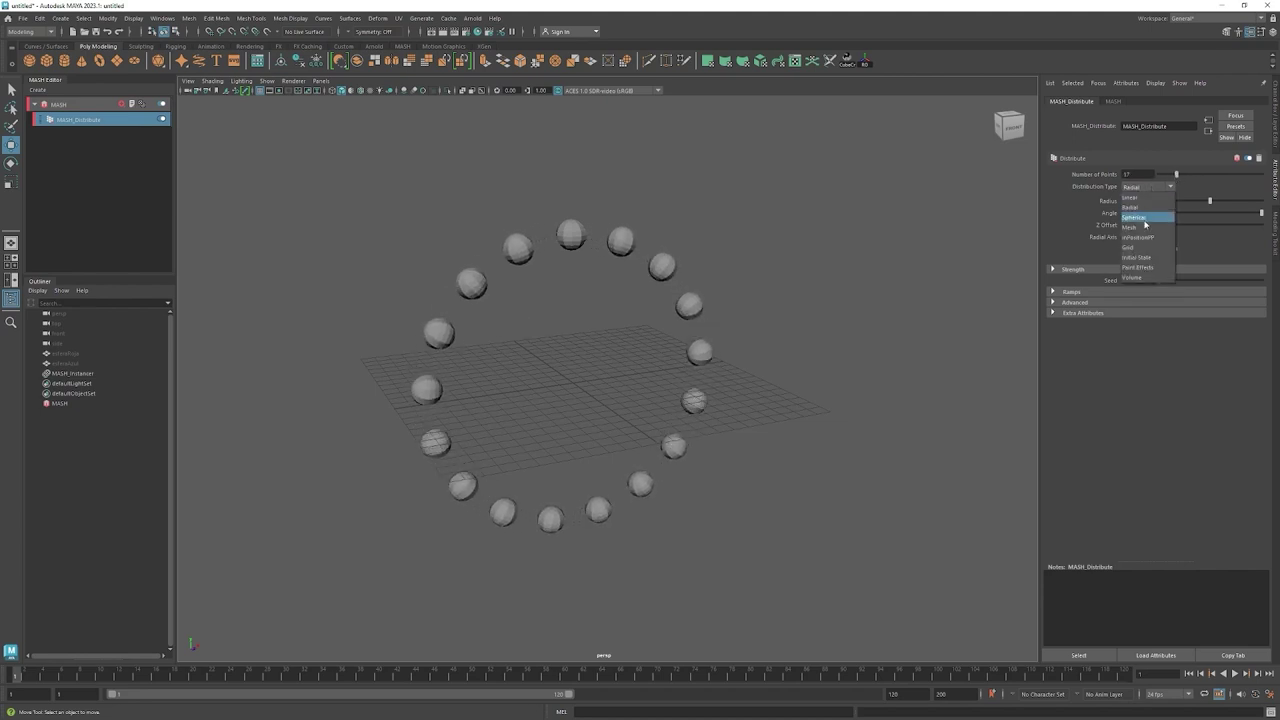
{"action": "left_click", "coordinate": [1140, 214]}
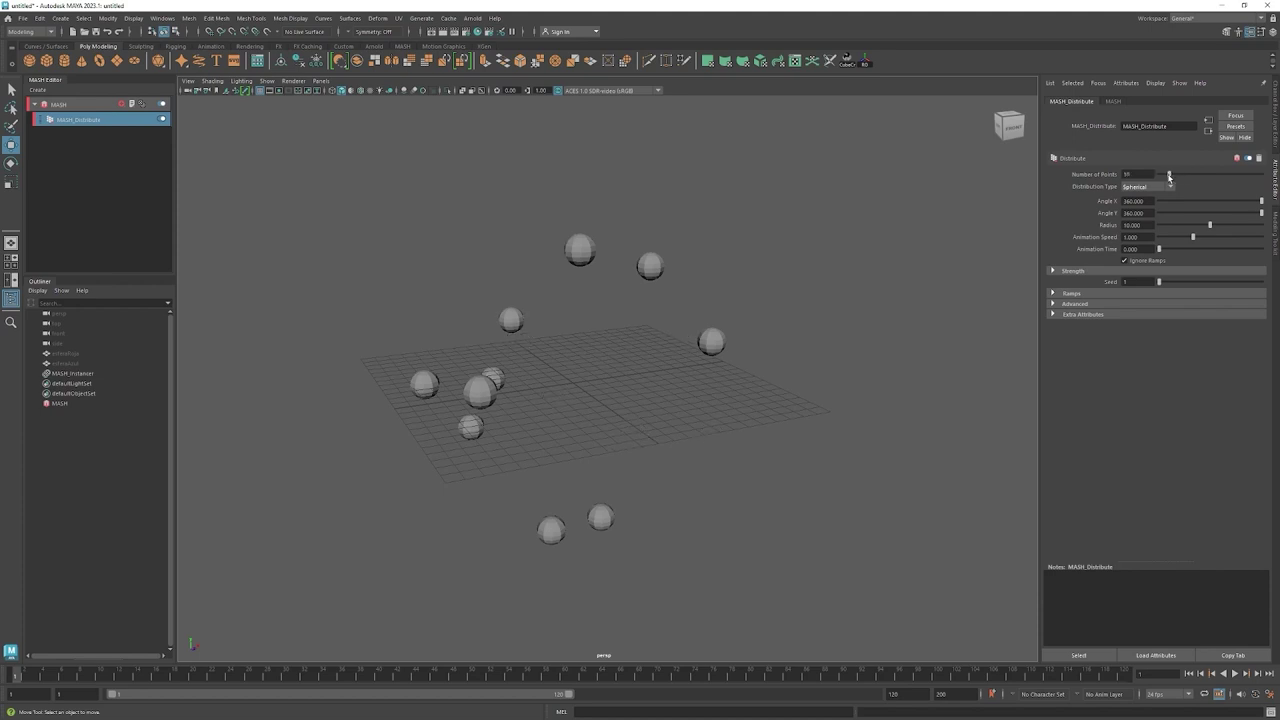
{"action": "left_click_drag", "start_coordinate": [1176, 175], "coordinate": [1212, 175]}
{"action": "mouse_move", "coordinate": [697, 397]}
{"action": "left_mouse_down", "text": "alt"}
{"action": "mouse_move", "coordinate": [766, 374]}
{"action": "mouse_move", "coordinate": [811, 383]}
{"action": "mouse_move", "coordinate": [794, 403]}
{"action": "mouse_move", "coordinate": [780, 520]}
{"action": "mouse_move", "coordinate": [749, 537]}
{"action": "mouse_move", "coordinate": [790, 541]}
{"action": "mouse_move", "coordinate": [843, 480]}
{"action": "mouse_move", "coordinate": [866, 403]}
{"action": "mouse_move", "coordinate": [766, 380]}
{"action": "left_mouse_up", "text": "alt"}
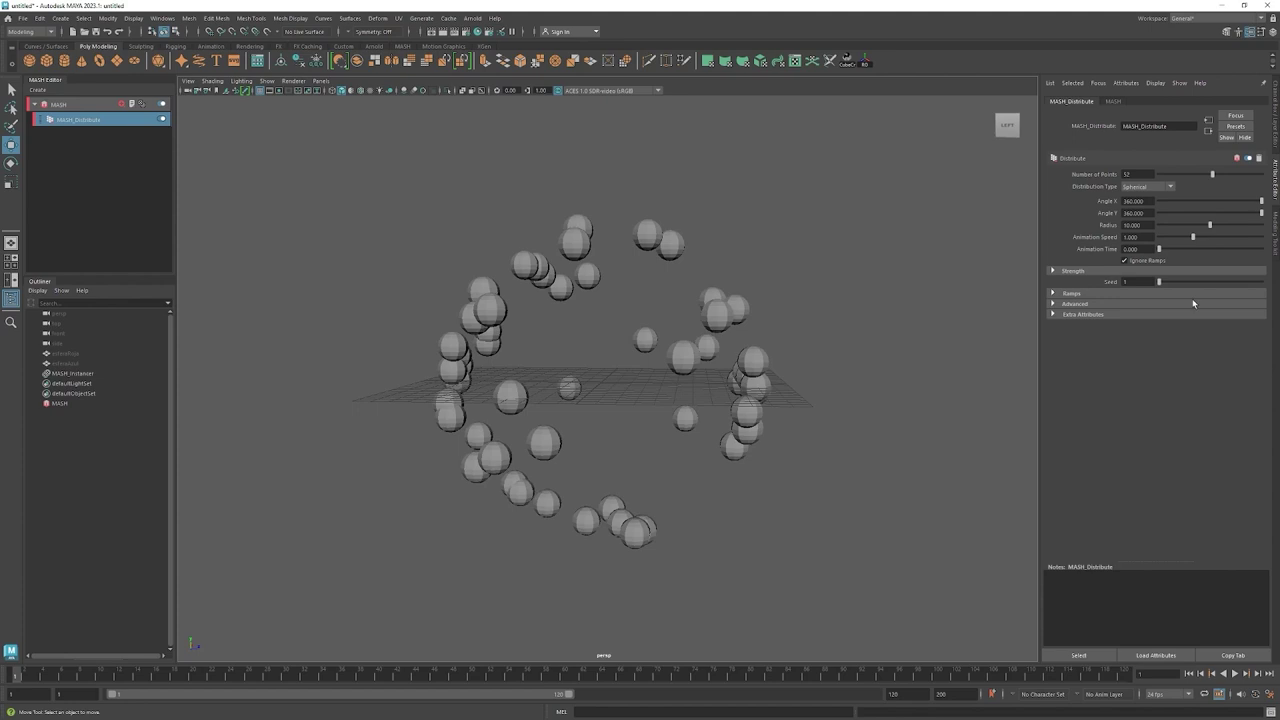
Switch the distribution type back to Linear, leaving a dense rod-like line of spheres.
{"action": "left_click", "coordinate": [1152, 187]}
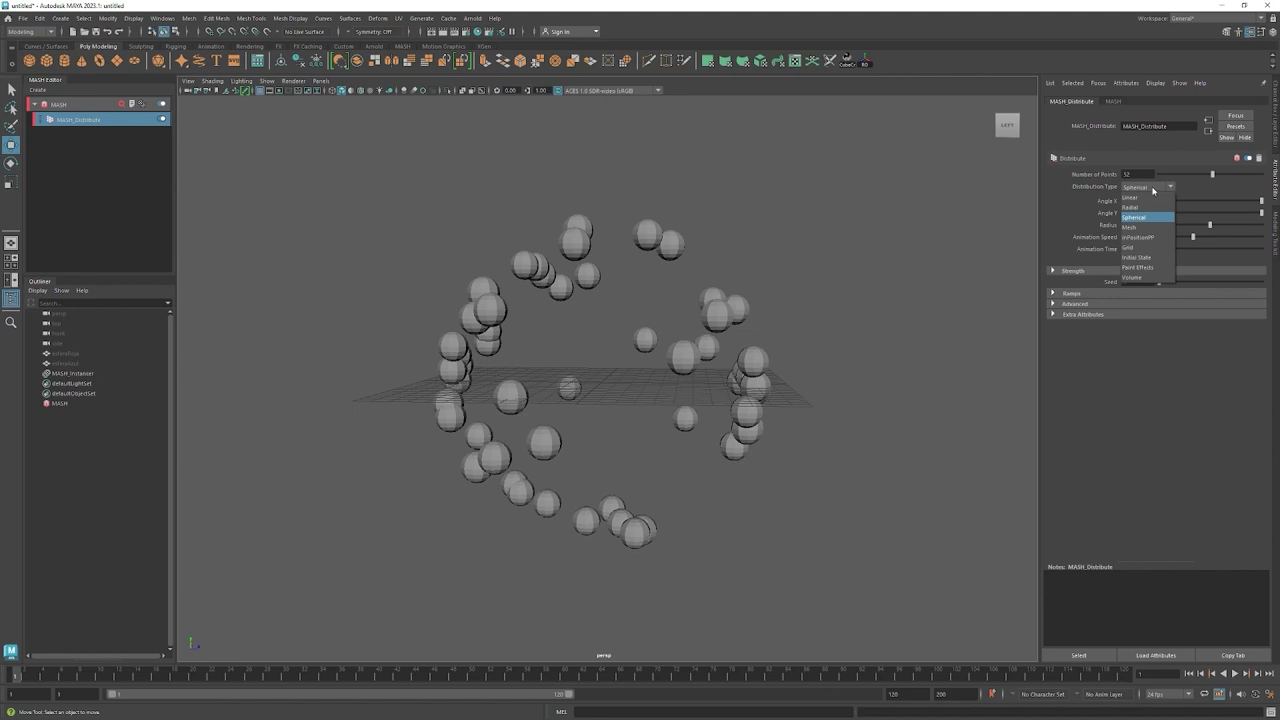
{"action": "left_click", "coordinate": [1147, 197]}
{"action": "mouse_move", "coordinate": [559, 415]}
{"action": "left_mouse_down", "text": "alt"}
{"action": "mouse_move", "coordinate": [700, 437]}
{"action": "mouse_move", "coordinate": [760, 417]}
{"action": "mouse_move", "coordinate": [634, 466]}
{"action": "left_mouse_up", "text": "alt"}
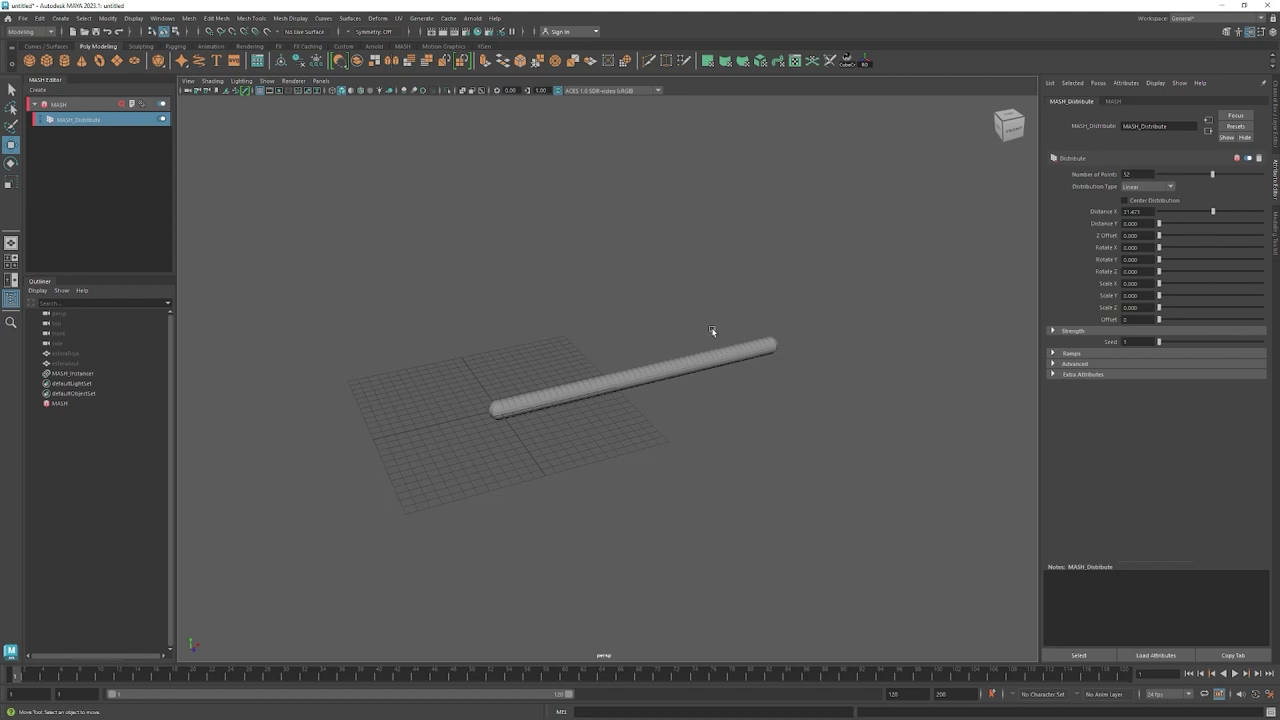
Drop Distance X to 0 so all spheres collapse into one at the origin.
{"action": "mouse_move", "coordinate": [1212, 213]}
{"action": "left_mouse_down"}
{"action": "mouse_move", "coordinate": [1250, 218]}
{"action": "mouse_move", "coordinate": [1158, 216]}
{"action": "left_mouse_up"}
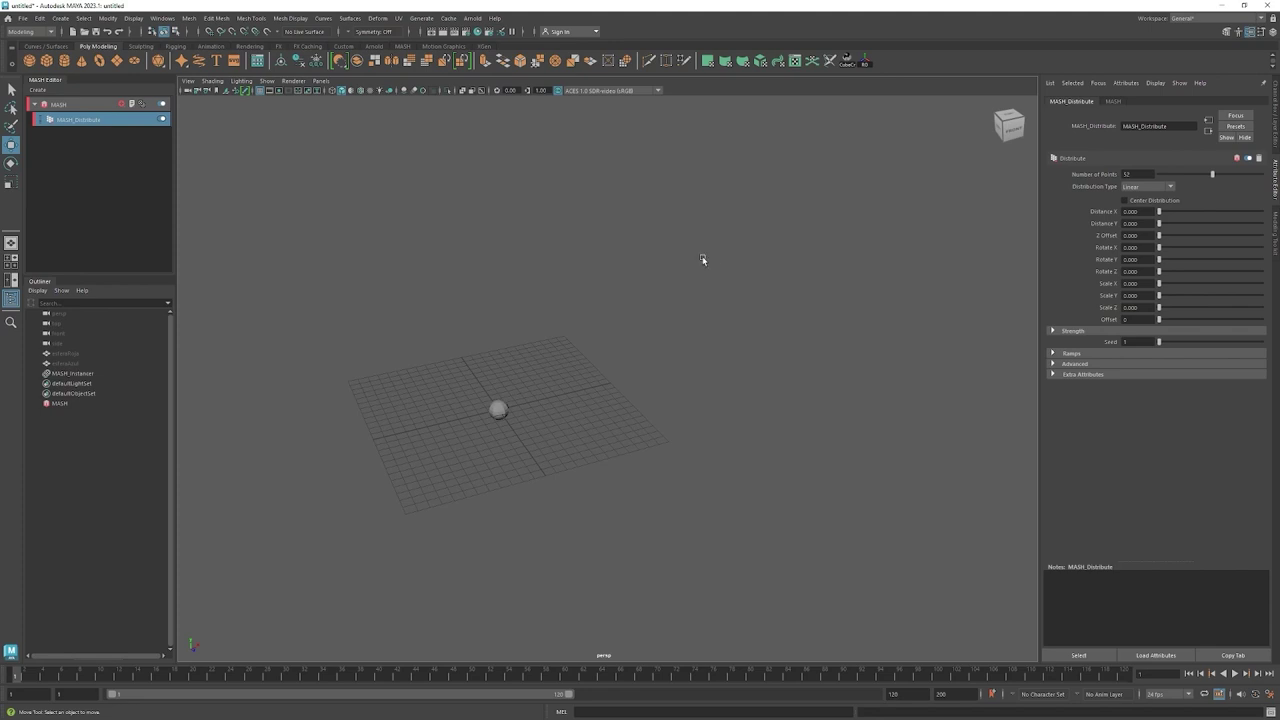
{"action": "left_click_drag", "start_coordinate": [577, 360], "coordinate": [399, 384], "text": "alt"}
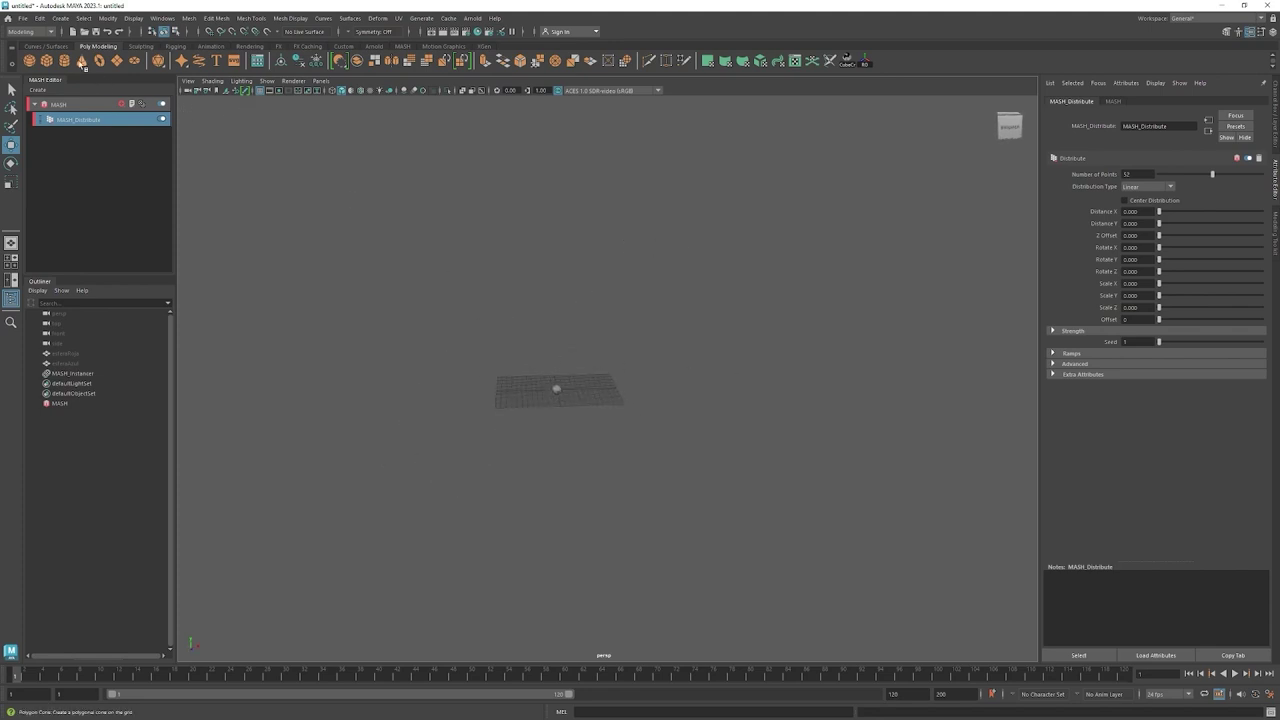
{"action": "left_click", "coordinate": [46, 46]}
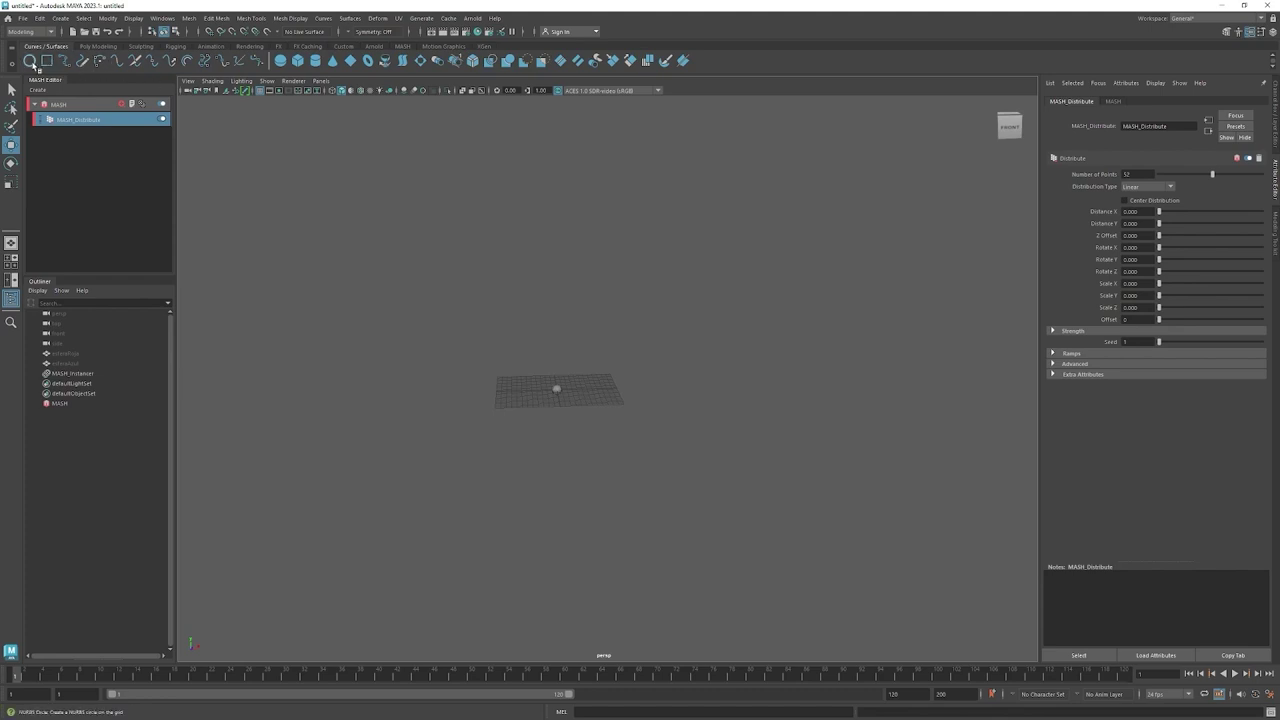
Create a NURBS circle at the origin and scale it up uniformly.
{"action": "left_click", "coordinate": [29, 61]}
{"action": "mouse_move", "coordinate": [589, 441]}
{"action": "left_mouse_down", "text": "alt"}
{"action": "mouse_move", "coordinate": [480, 423]}
{"action": "mouse_move", "coordinate": [734, 443]}
{"action": "mouse_move", "coordinate": [613, 389]}
{"action": "left_mouse_up", "text": "alt"}
{"action": "key", "text": "e"}
{"action": "key", "text": "r"}
{"action": "mouse_move", "coordinate": [613, 403]}
{"action": "left_mouse_down"}
{"action": "mouse_move", "coordinate": [768, 428]}
{"action": "mouse_move", "coordinate": [962, 436]}
{"action": "left_mouse_up"}
{"action": "left_click", "coordinate": [733, 469]}
{"action": "left_click_drag", "start_coordinate": [733, 471], "coordinate": [740, 446], "text": "alt"}
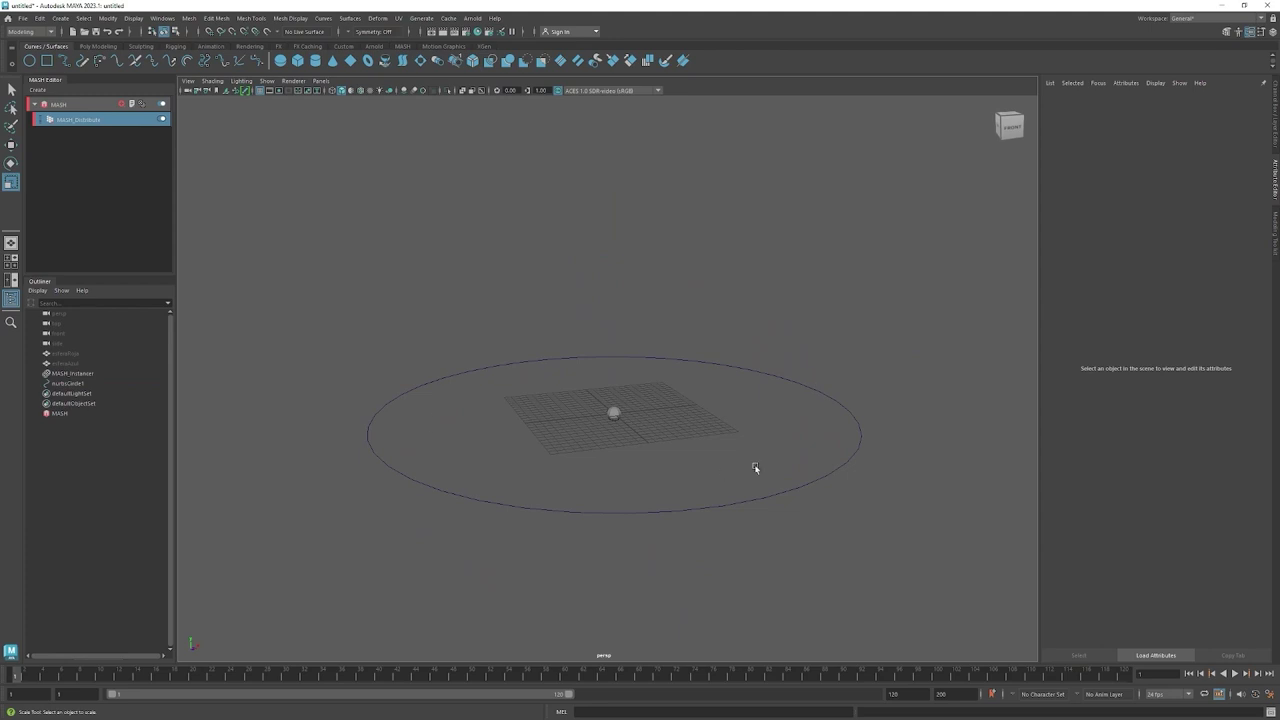
{"action": "right_click_drag", "start_coordinate": [746, 451], "coordinate": [526, 480], "text": "alt"}
{"action": "left_click_drag", "start_coordinate": [526, 480], "coordinate": [657, 471], "text": "alt"}
{"action": "left_click", "coordinate": [657, 470]}
{"action": "right_click_drag", "start_coordinate": [657, 471], "coordinate": [655, 504], "text": "alt"}
{"action": "mouse_move", "coordinate": [610, 394]}
{"action": "left_mouse_down"}
{"action": "mouse_move", "coordinate": [840, 400]}
{"action": "mouse_move", "coordinate": [752, 471]}
{"action": "left_mouse_up"}
{"action": "left_click", "coordinate": [791, 430]}
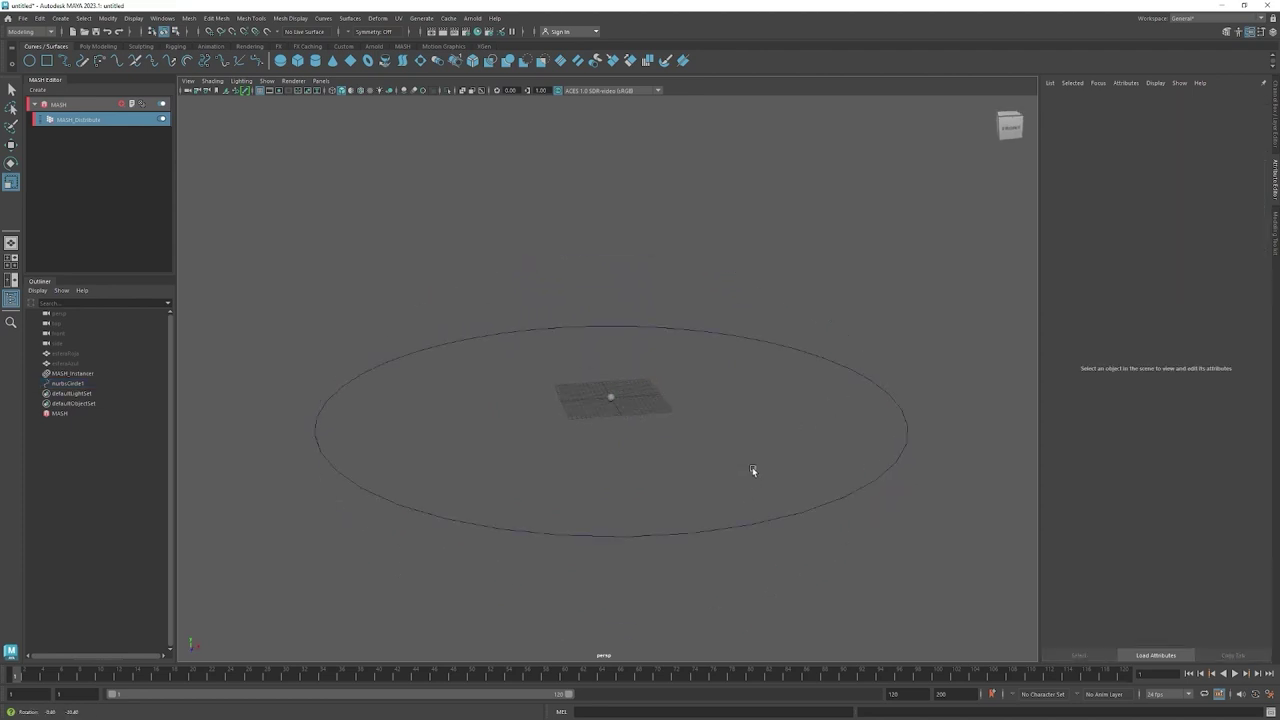
Widen nurbsCircle1 further until it extends well beyond the grid.
{"action": "left_click", "coordinate": [411, 508]}
{"action": "key", "text": "w"}
{"action": "left_click_drag", "start_coordinate": [411, 508], "coordinate": [640, 458], "text": "alt"}
{"action": "mouse_move", "coordinate": [640, 458]}
{"action": "right_mouse_down", "text": "alt"}
{"action": "mouse_move", "coordinate": [714, 467]}
{"action": "mouse_move", "coordinate": [468, 477]}
{"action": "right_mouse_up", "text": "alt"}
{"action": "left_click_drag", "start_coordinate": [468, 477], "coordinate": [575, 479], "text": "alt"}
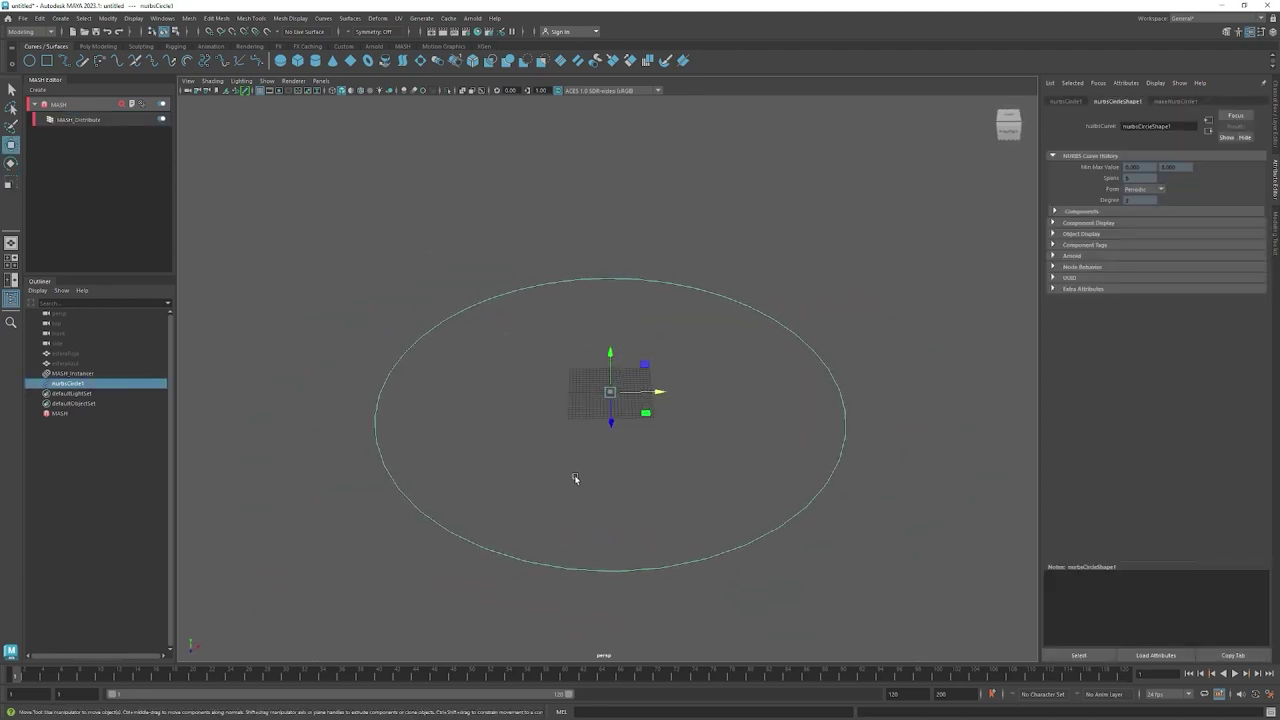
{"action": "key", "text": "r"}
{"action": "left_click_drag", "start_coordinate": [612, 394], "coordinate": [637, 405]}
{"action": "left_click_drag", "start_coordinate": [670, 446], "coordinate": [646, 438], "text": "alt"}
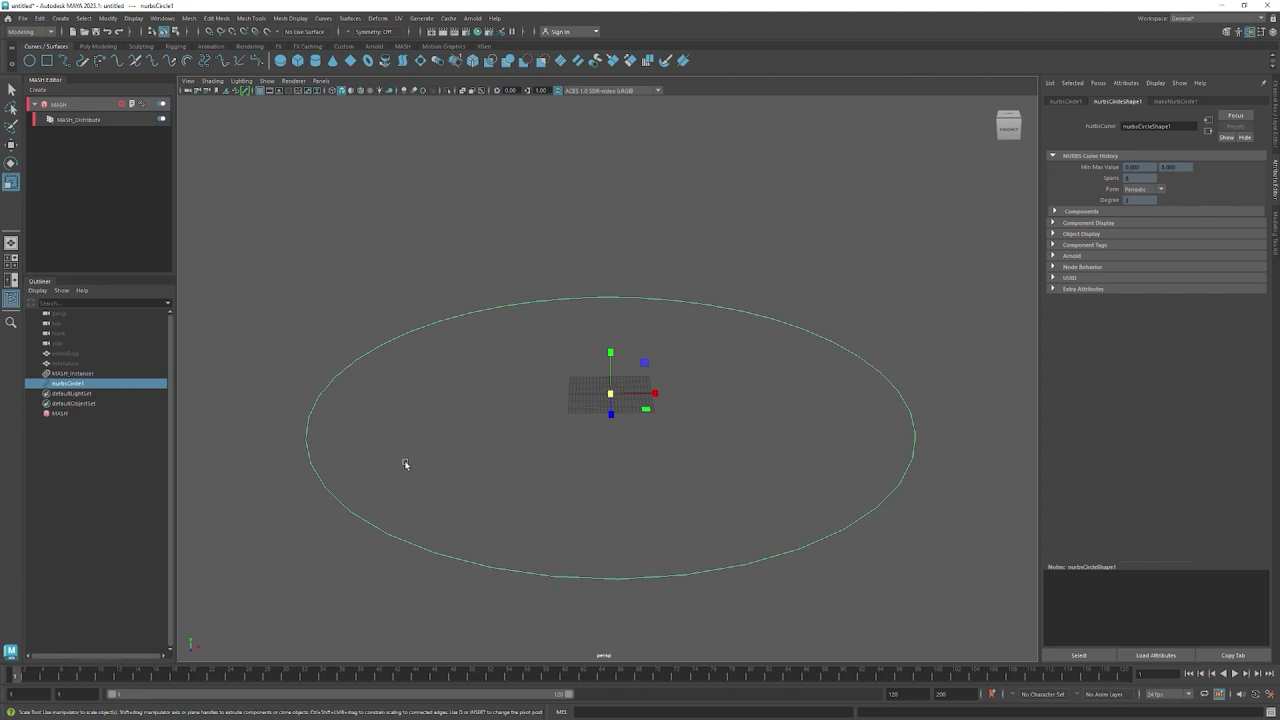
Drag a Curve node into the MASH network, placing MASH_Curve above MASH_Distribute.
{"action": "left_click", "coordinate": [78, 106]}
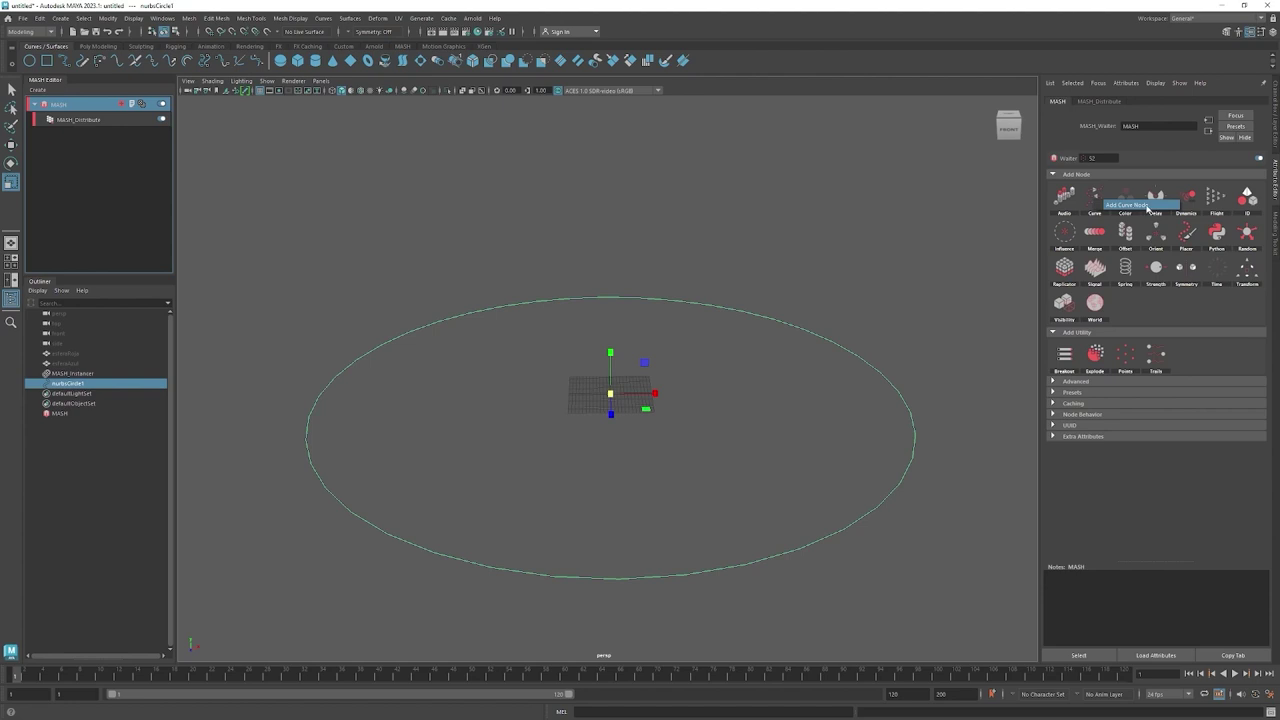
{"action": "left_click_drag", "start_coordinate": [1147, 207], "coordinate": [155, 187]}
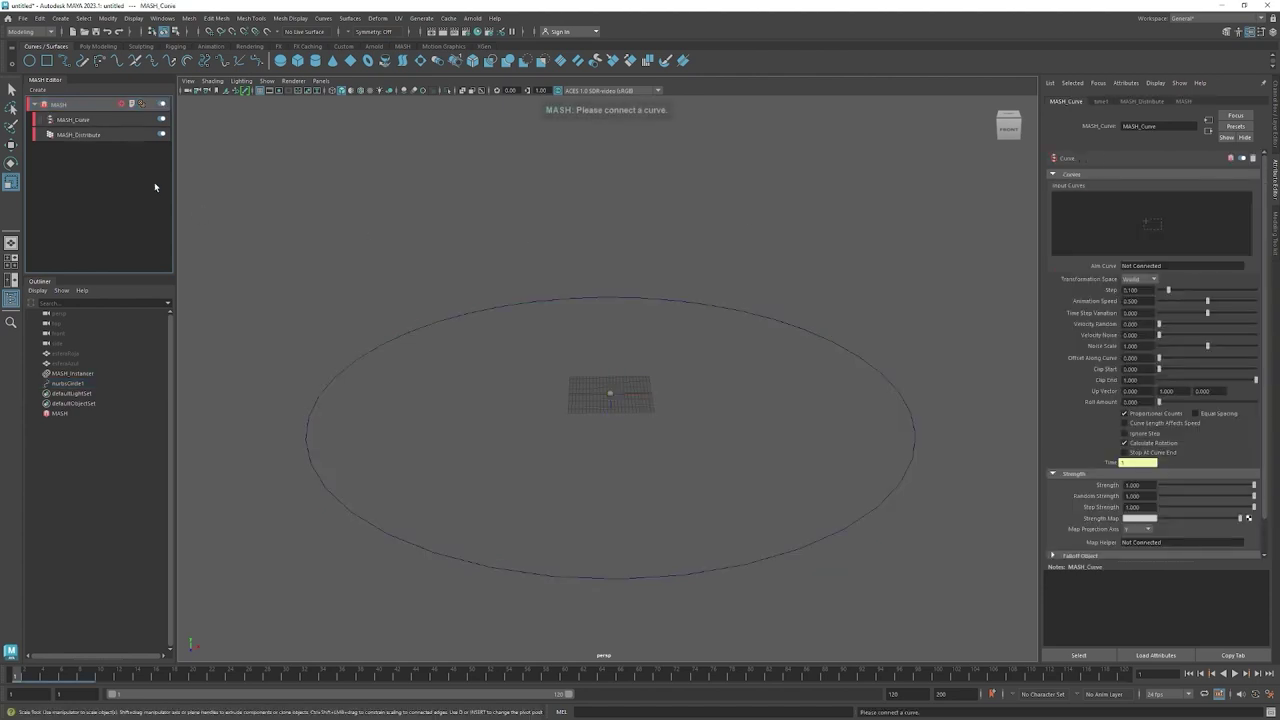
{"action": "left_click", "coordinate": [122, 121]}
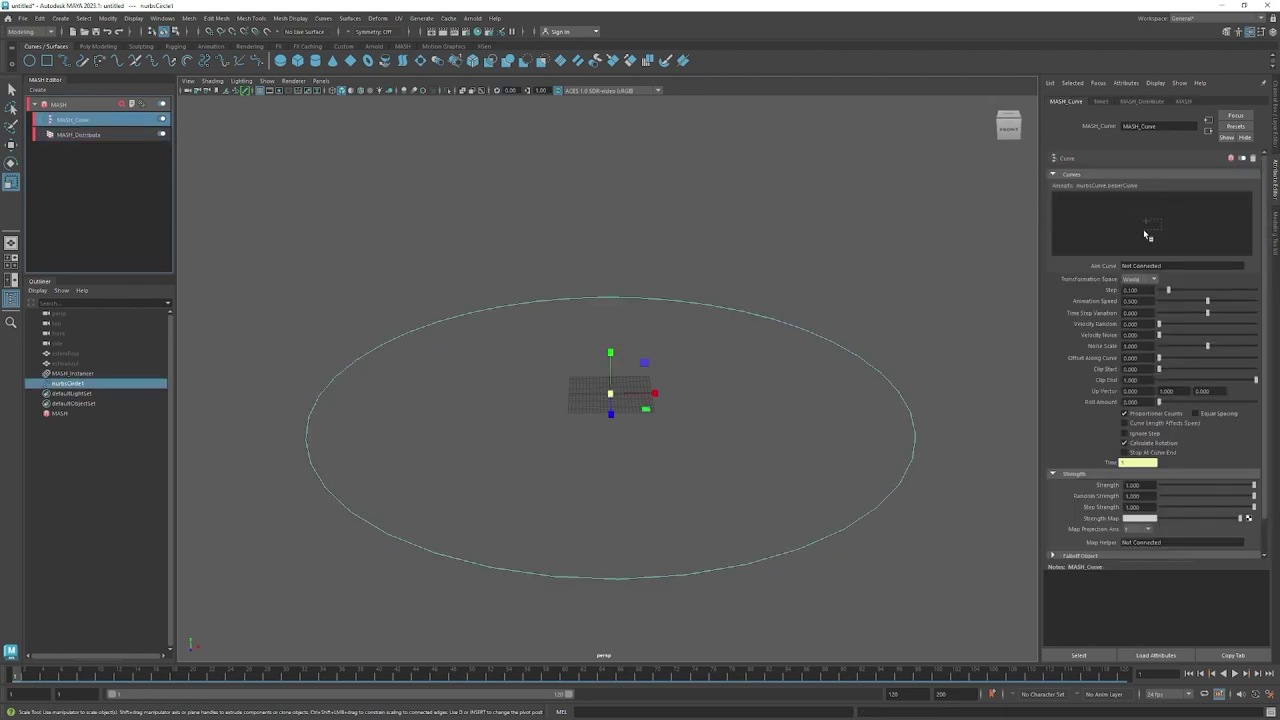
Connect nurbsCircle1 as MASH_Curve's input curve so the spheres line up along the circle.
{"action": "middle_click_drag", "start_coordinate": [1154, 227], "coordinate": [1154, 227]}
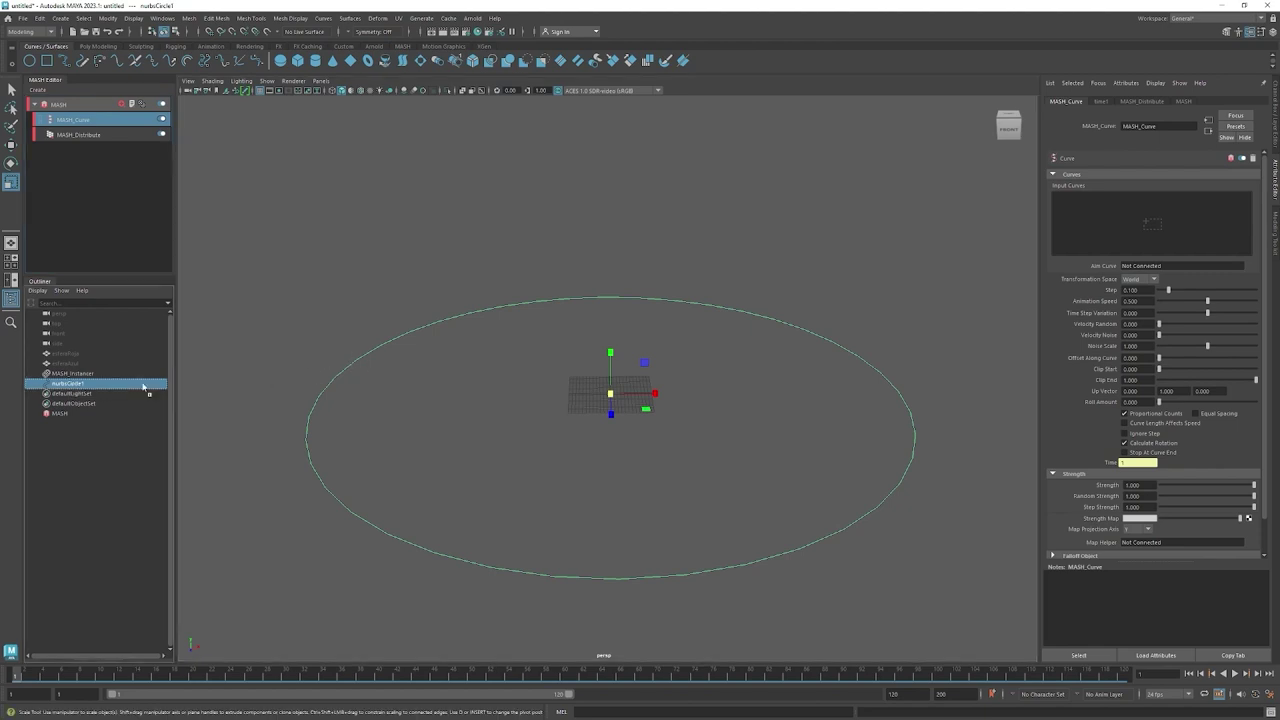
{"action": "middle_click_drag", "start_coordinate": [779, 293], "coordinate": [1100, 226]}
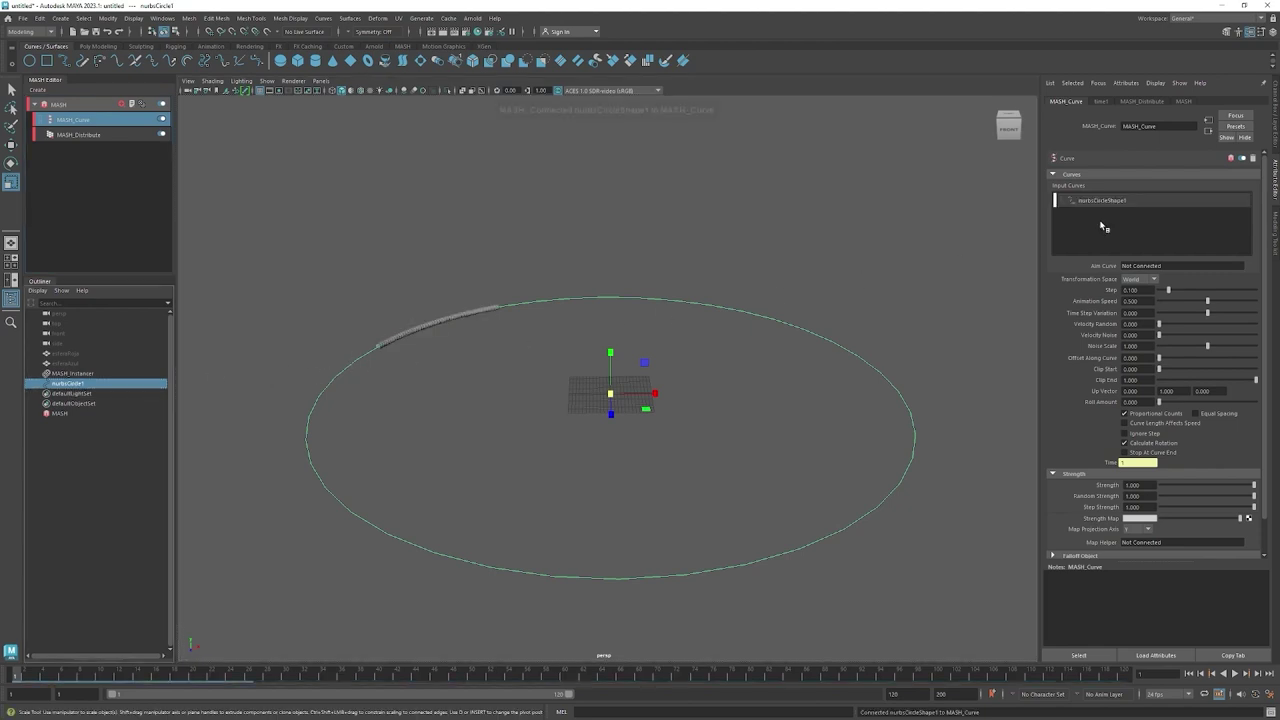
{"action": "mouse_move", "coordinate": [343, 400]}
{"action": "left_mouse_down", "text": "alt"}
{"action": "mouse_move", "coordinate": [473, 422]}
{"action": "mouse_move", "coordinate": [595, 322]}
{"action": "left_mouse_up", "text": "alt"}
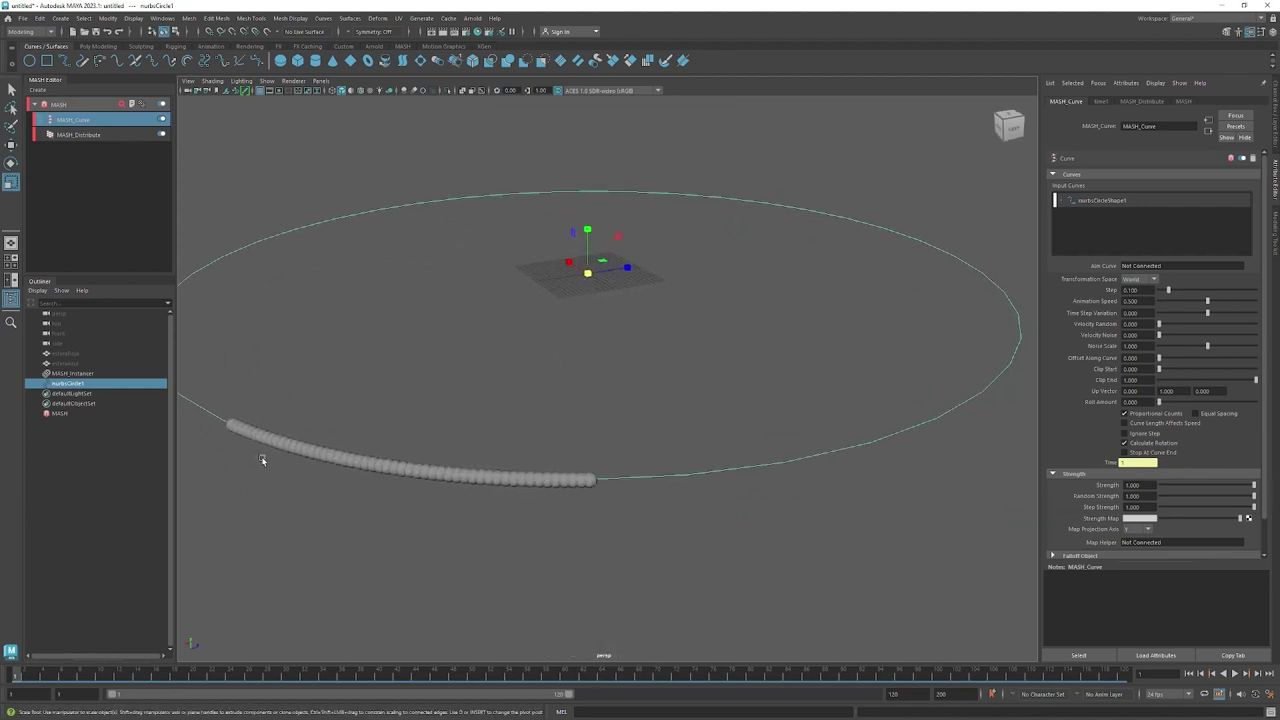
{"action": "left_click_drag", "start_coordinate": [730, 383], "coordinate": [615, 425], "text": "alt"}
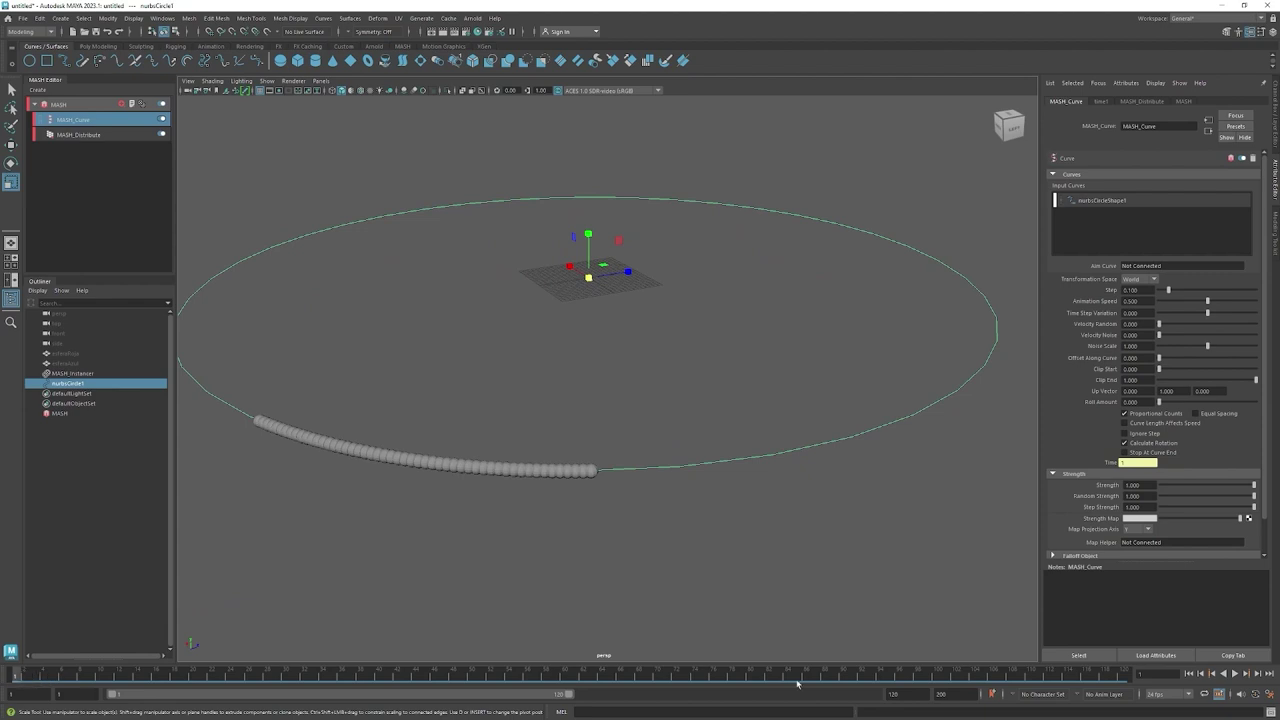
{"action": "left_click", "coordinate": [1235, 674]}
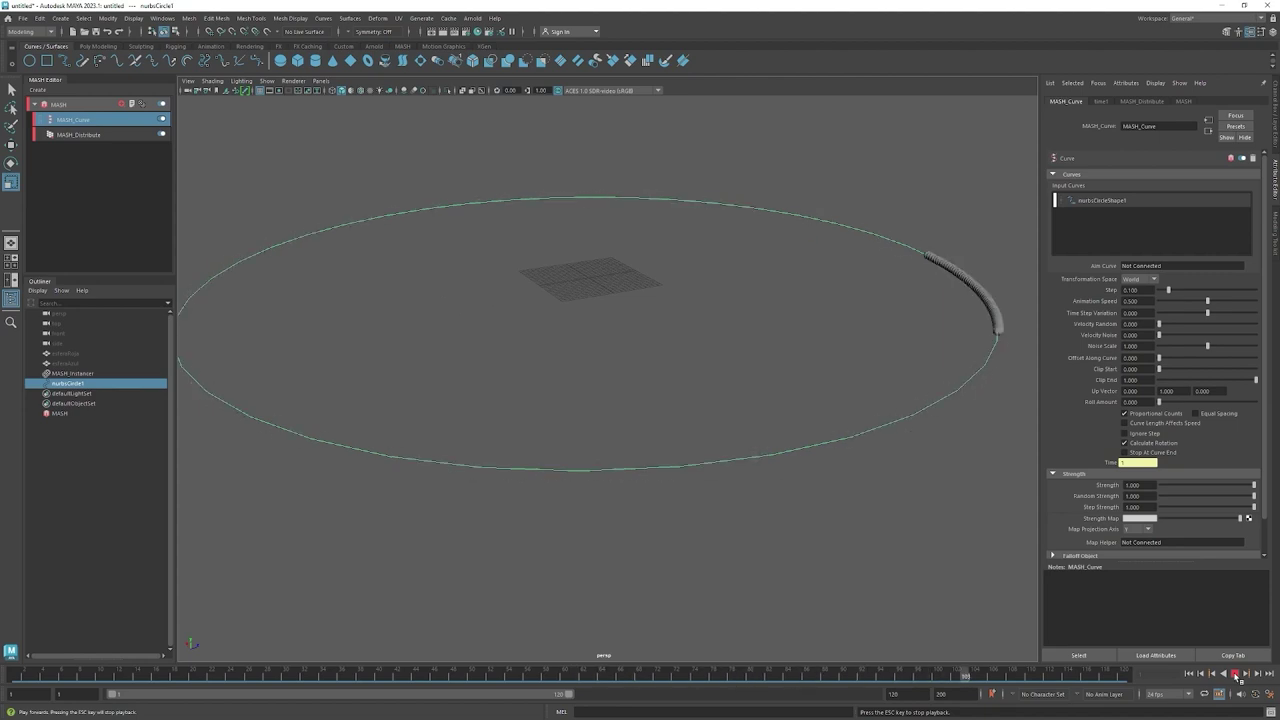
{"action": "left_click", "coordinate": [1235, 674]}
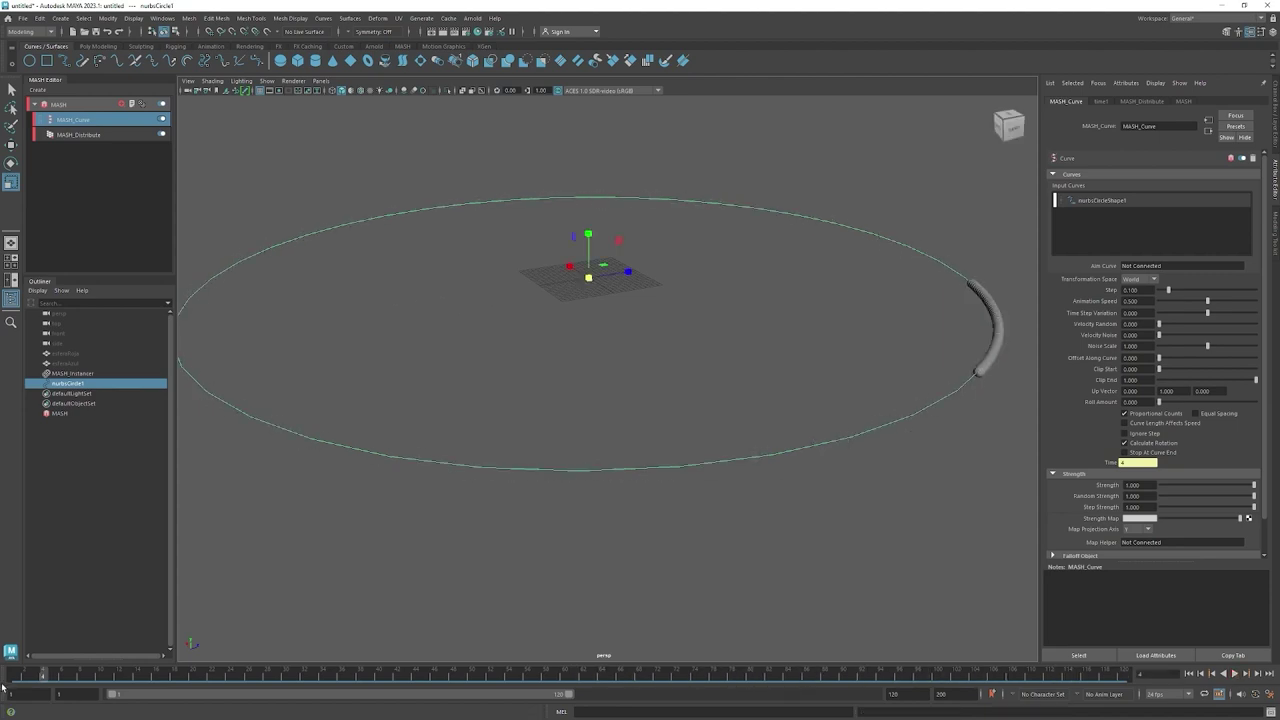
{"action": "key", "text": "alt+shift+v"}
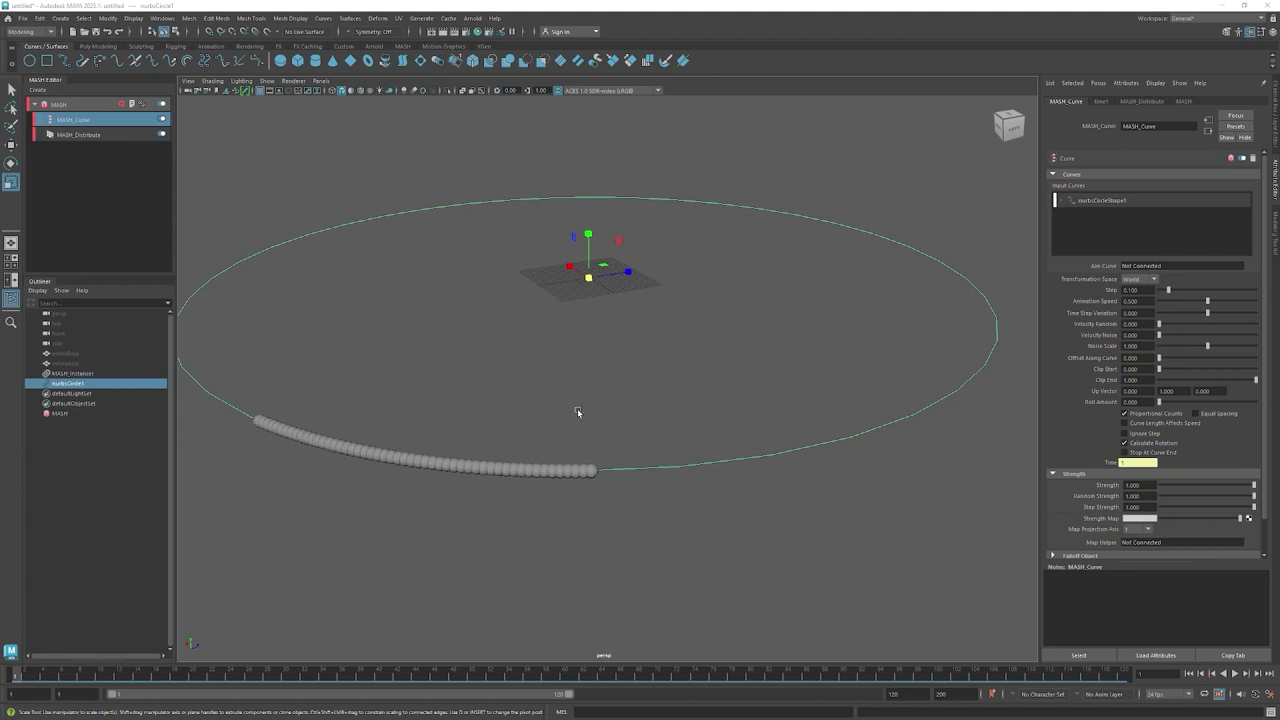
{"action": "mouse_move", "coordinate": [377, 366]}
{"action": "middle_mouse_down", "text": "alt"}
{"action": "mouse_move", "coordinate": [434, 391]}
{"action": "mouse_move", "coordinate": [471, 375]}
{"action": "middle_mouse_up", "text": "alt"}
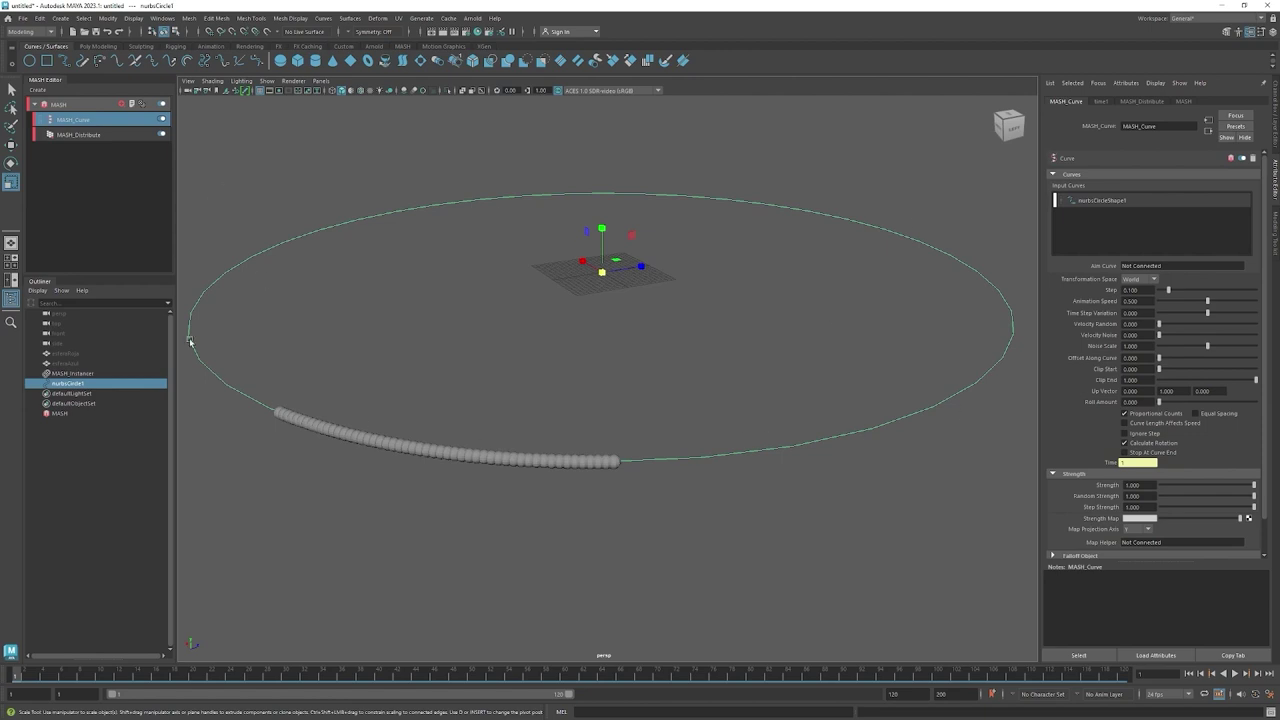
{"action": "left_click_drag", "start_coordinate": [24, 680], "coordinate": [467, 682]}
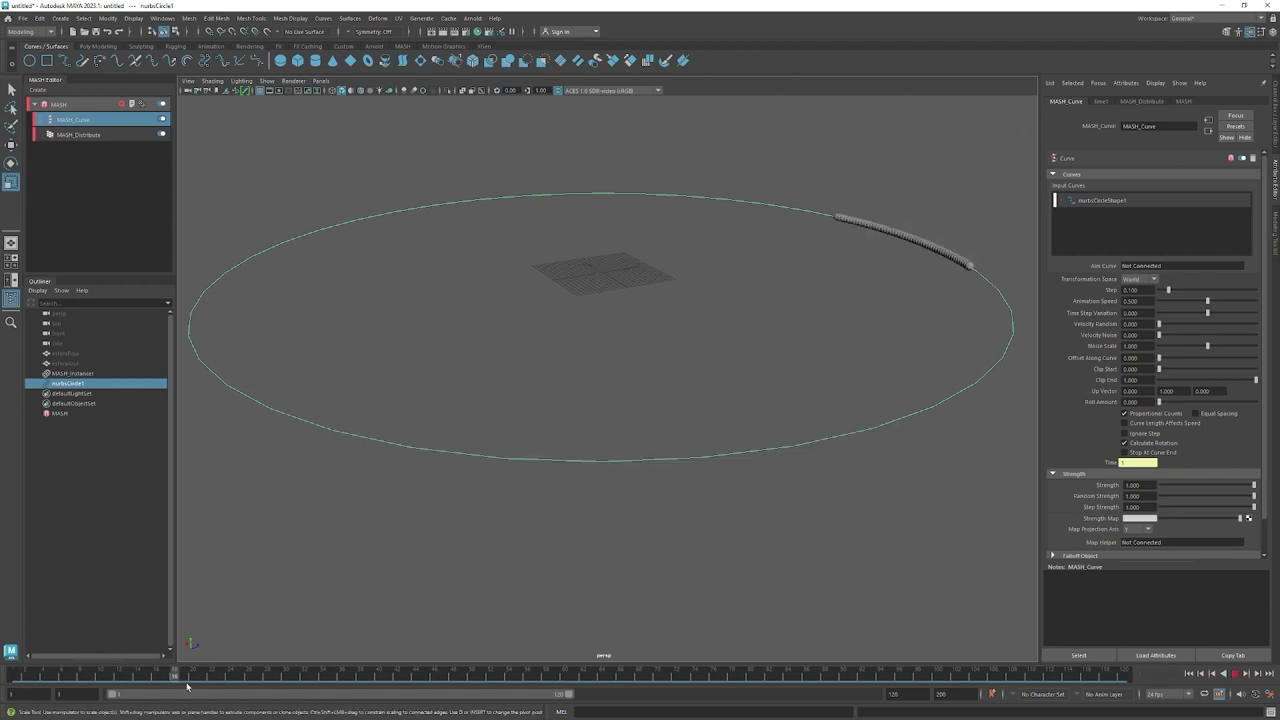
{"action": "key", "text": "Escape"}
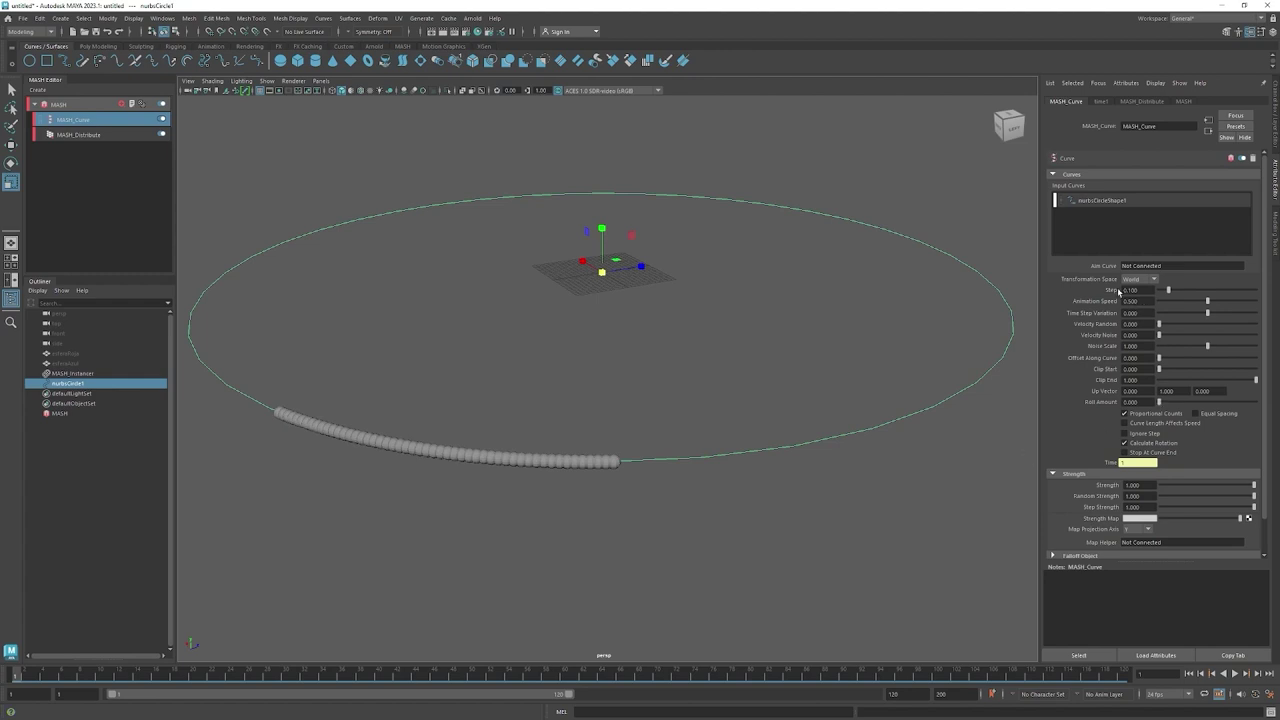
Set MASH_Curve's Step to 0.052 and its Animation Speed to 0.
{"action": "left_click_drag", "start_coordinate": [1169, 292], "coordinate": [1256, 293]}
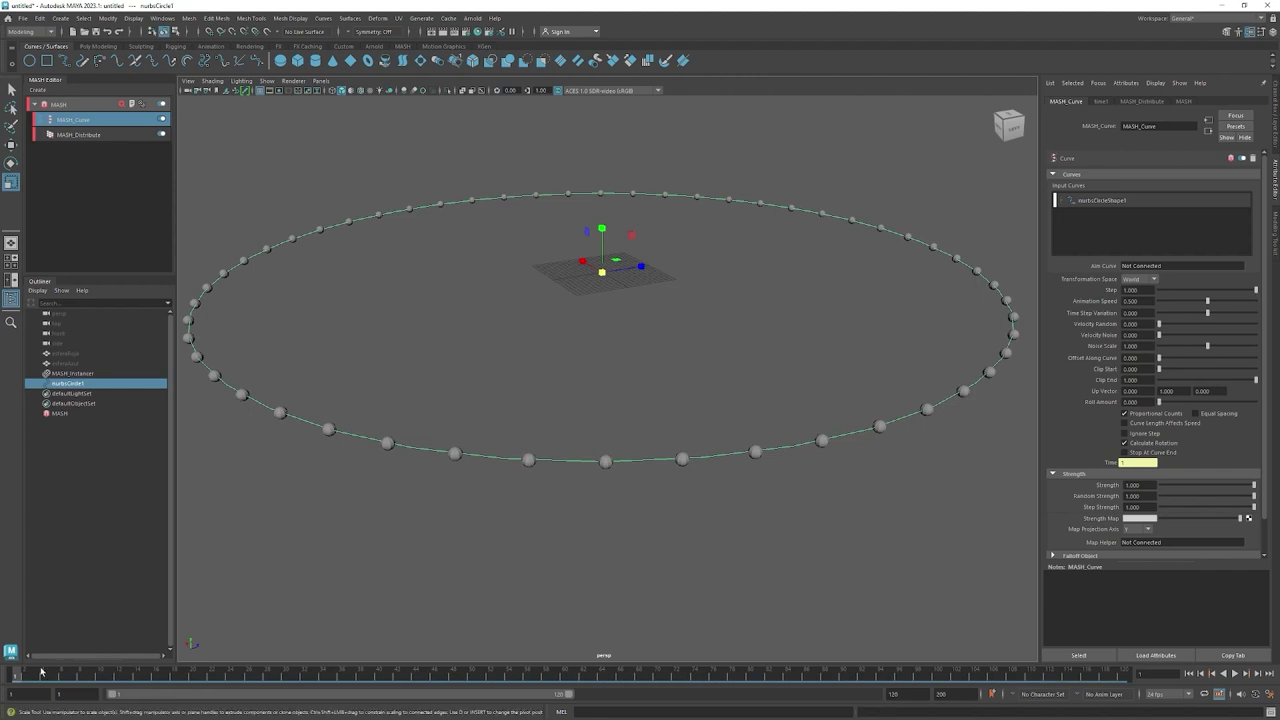
{"action": "left_click", "coordinate": [1162, 291]}
{"action": "left_click_drag", "start_coordinate": [1162, 297], "coordinate": [1164, 297]}
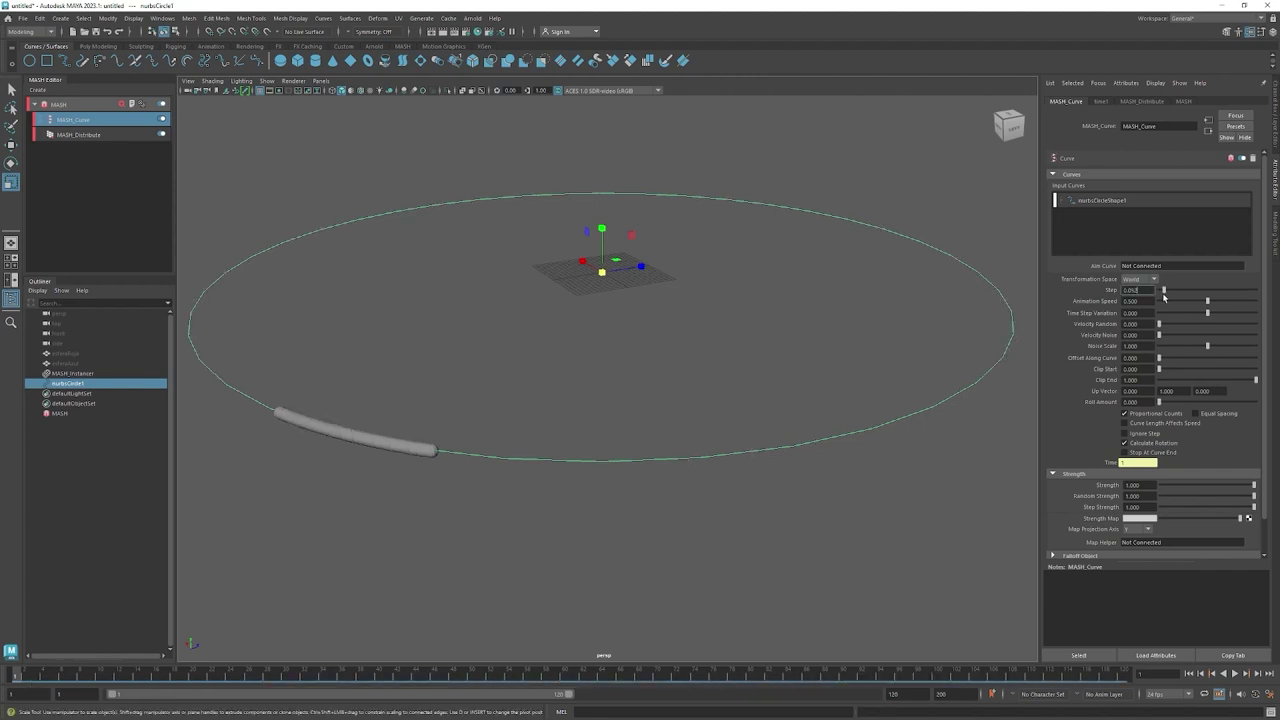
{"action": "key", "text": "Tab"}
{"action": "type", "text": "0"}
{"action": "key", "text": "Return"}
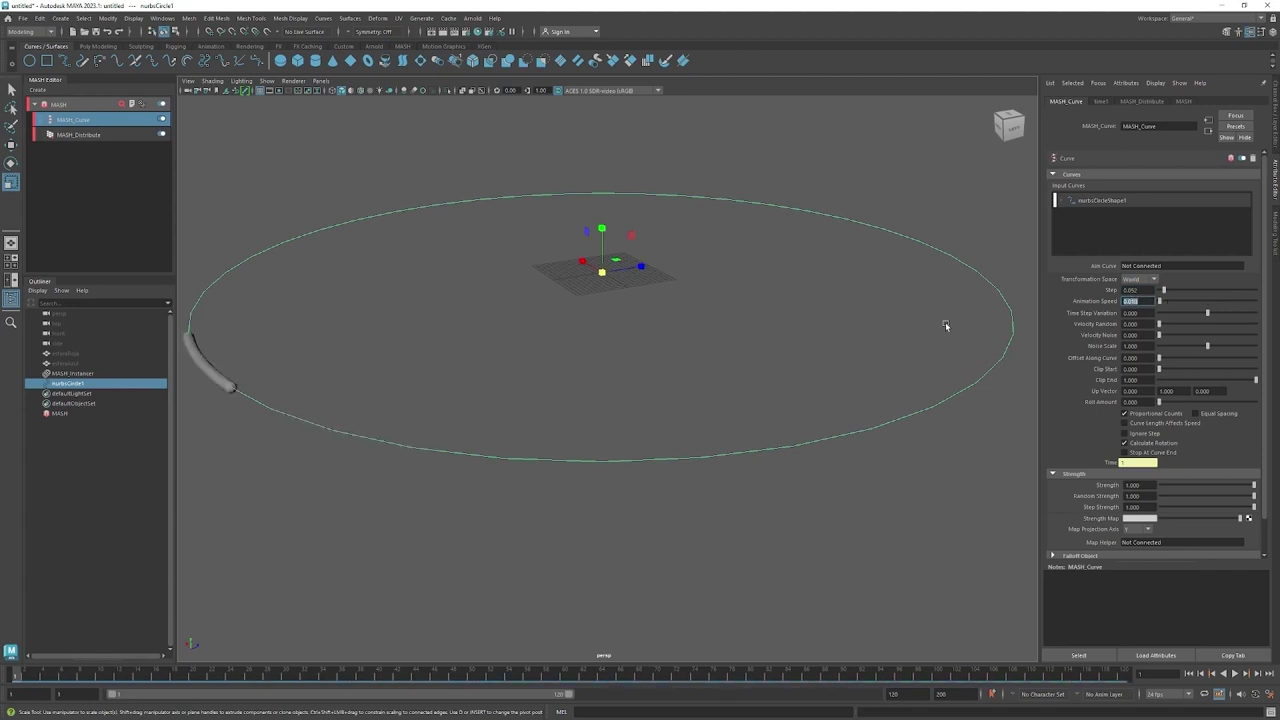
Preview the clump's motion, then raise Velocity Random so the spheres travel at different speeds.
{"action": "left_click", "coordinate": [1238, 674]}
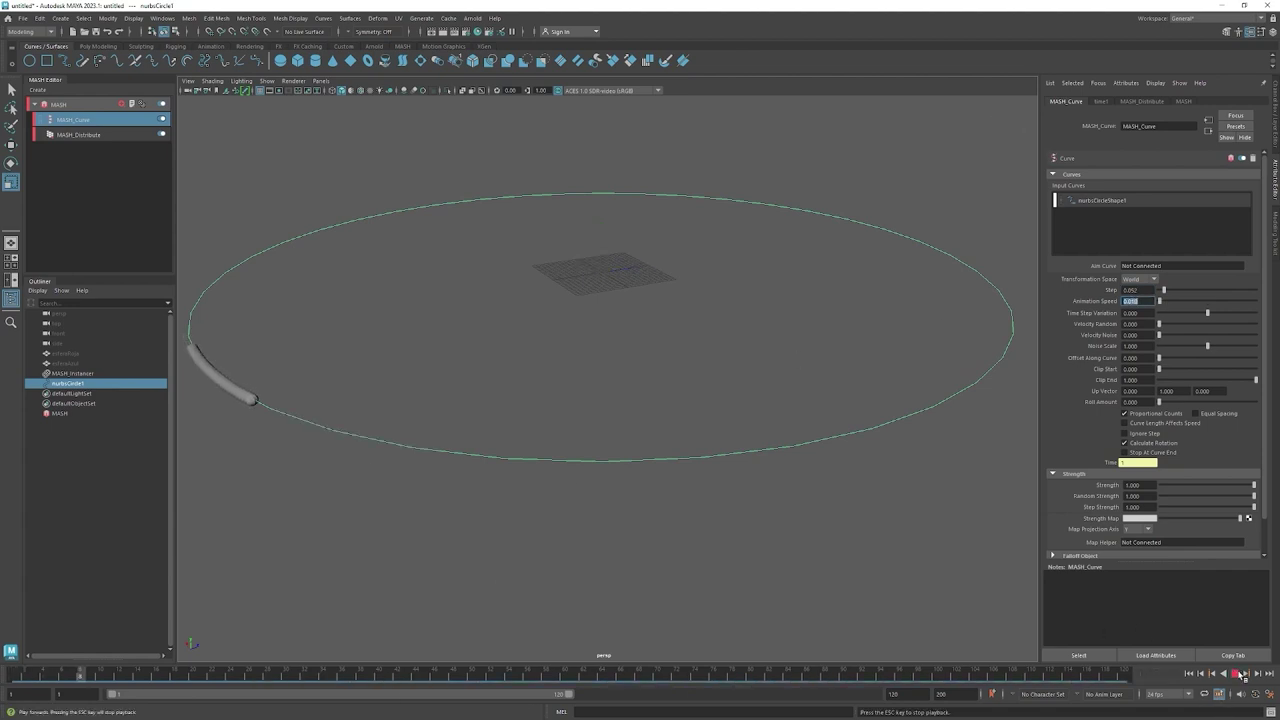
{"action": "left_click", "coordinate": [1238, 674]}
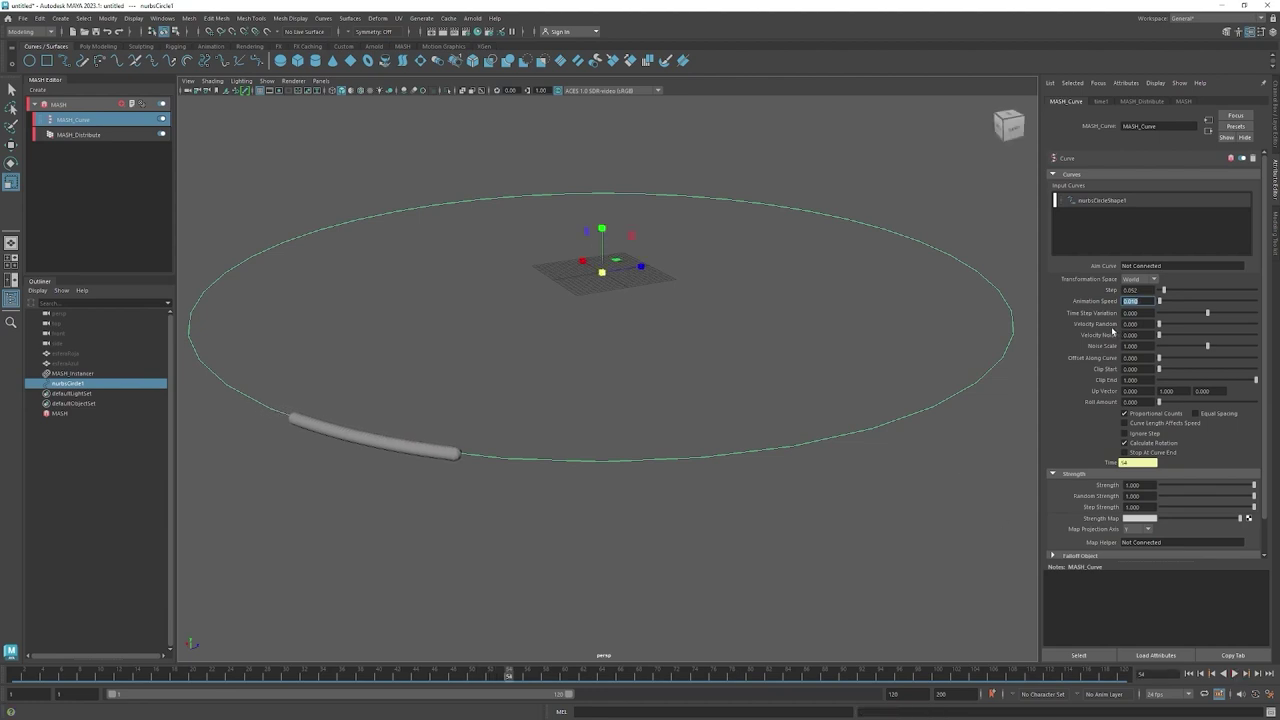
{"action": "left_click_drag", "start_coordinate": [1160, 325], "coordinate": [1276, 335]}
Play back the scattered motion around the circle and return to frame 1.
{"action": "left_click", "coordinate": [1235, 673]}
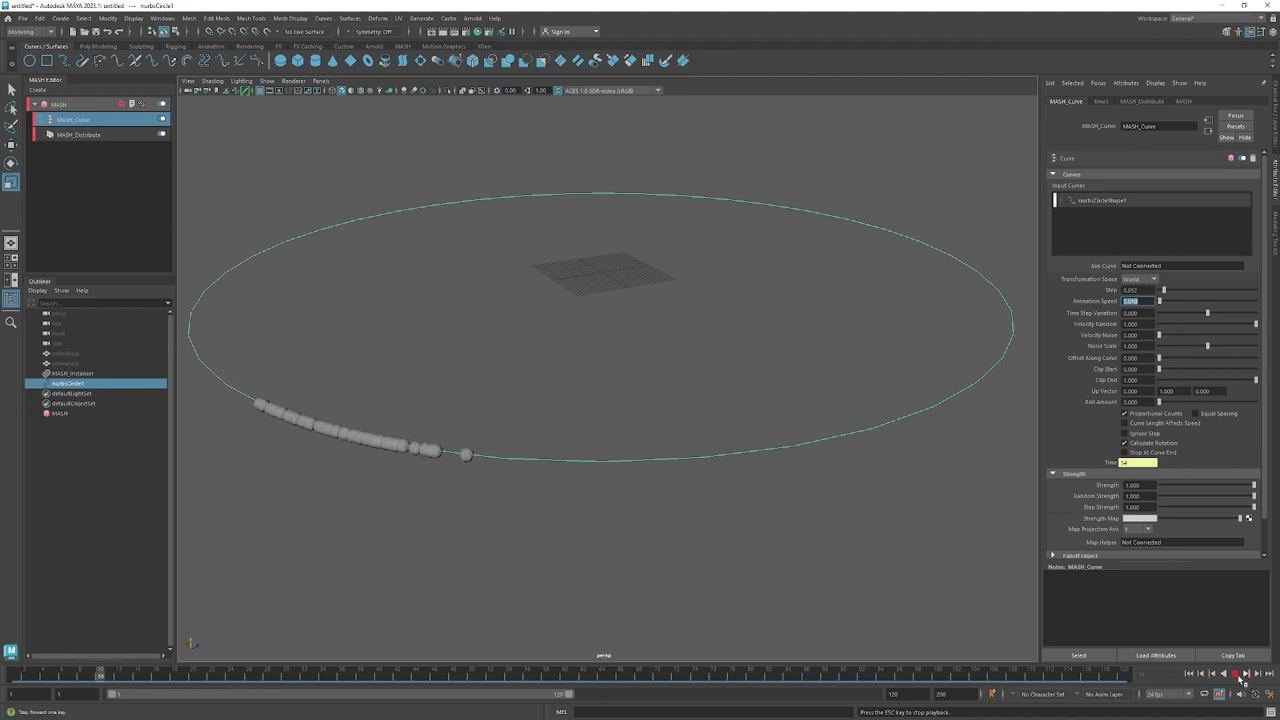
{"action": "key", "text": "Escape"}
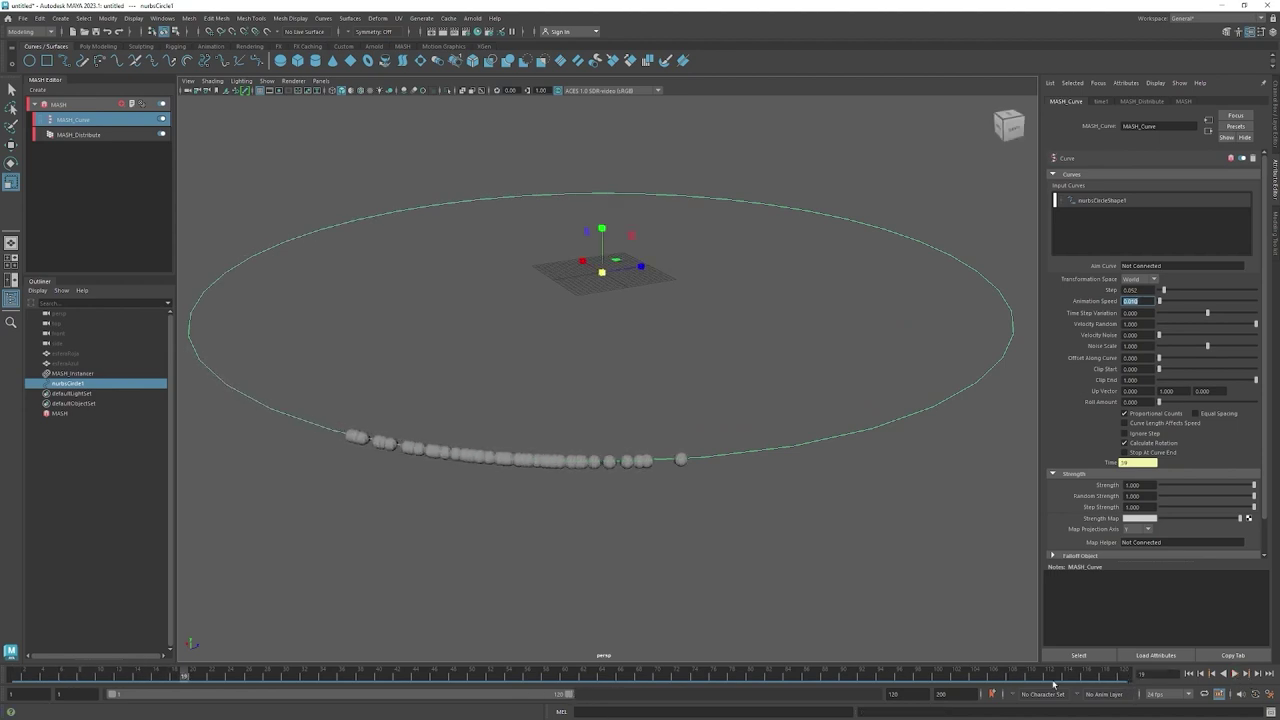
{"action": "left_click", "coordinate": [16, 675]}
{"action": "key", "text": "alt+v"}
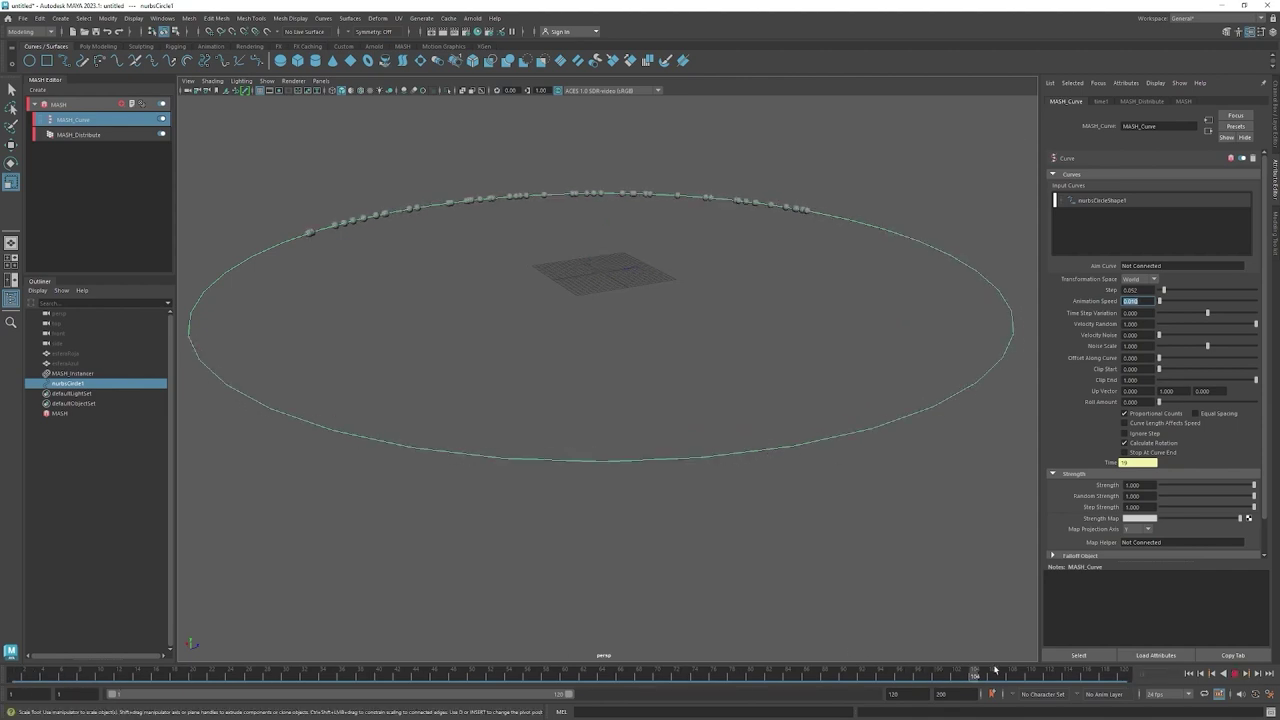
{"action": "key", "text": "alt+v"}
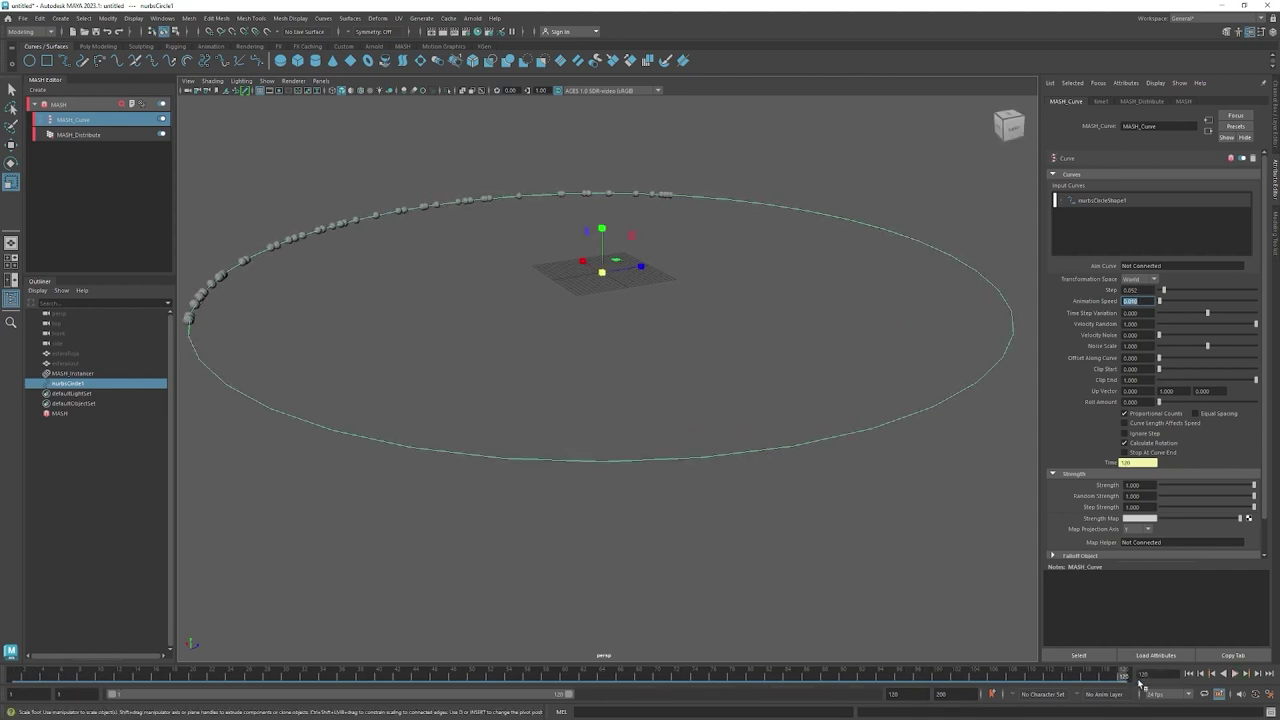
{"action": "left_click", "coordinate": [14, 676]}
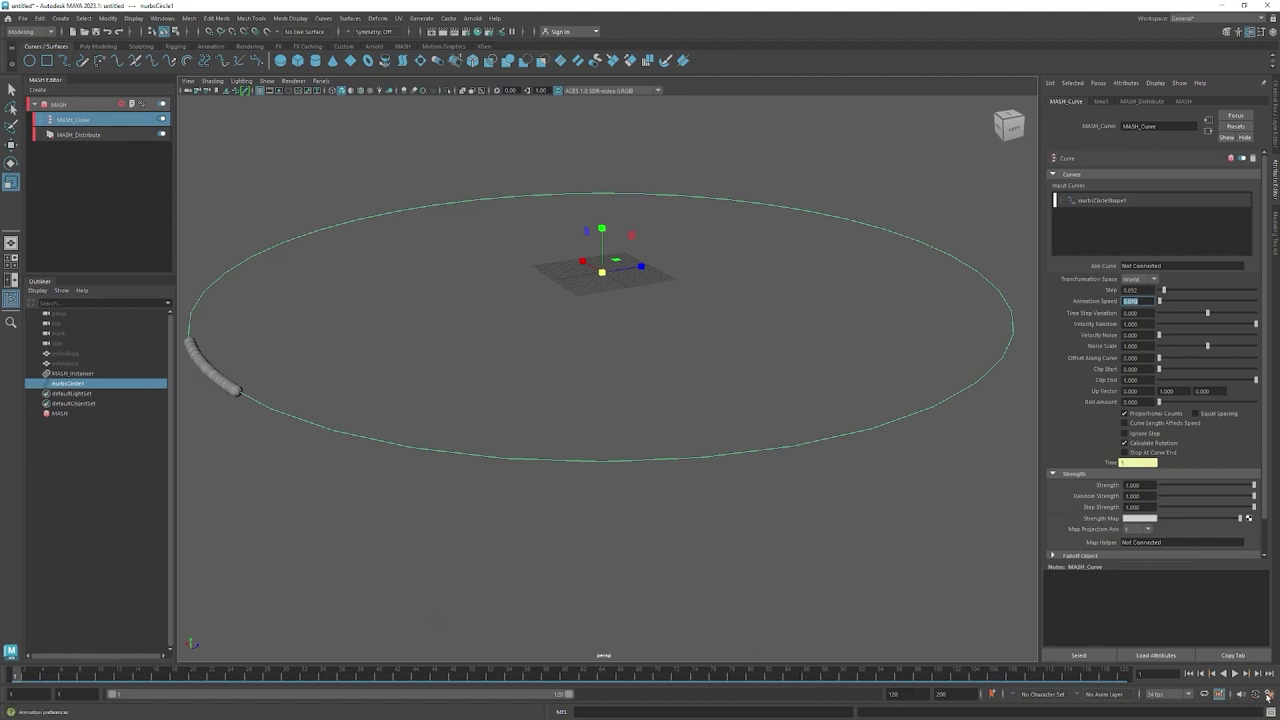
In Time Slider preferences, set playback start 1001 and end 1200, then save the preferences.
{"action": "left_click", "coordinate": [434, 430]}
{"action": "left_click", "coordinate": [1219, 693]}
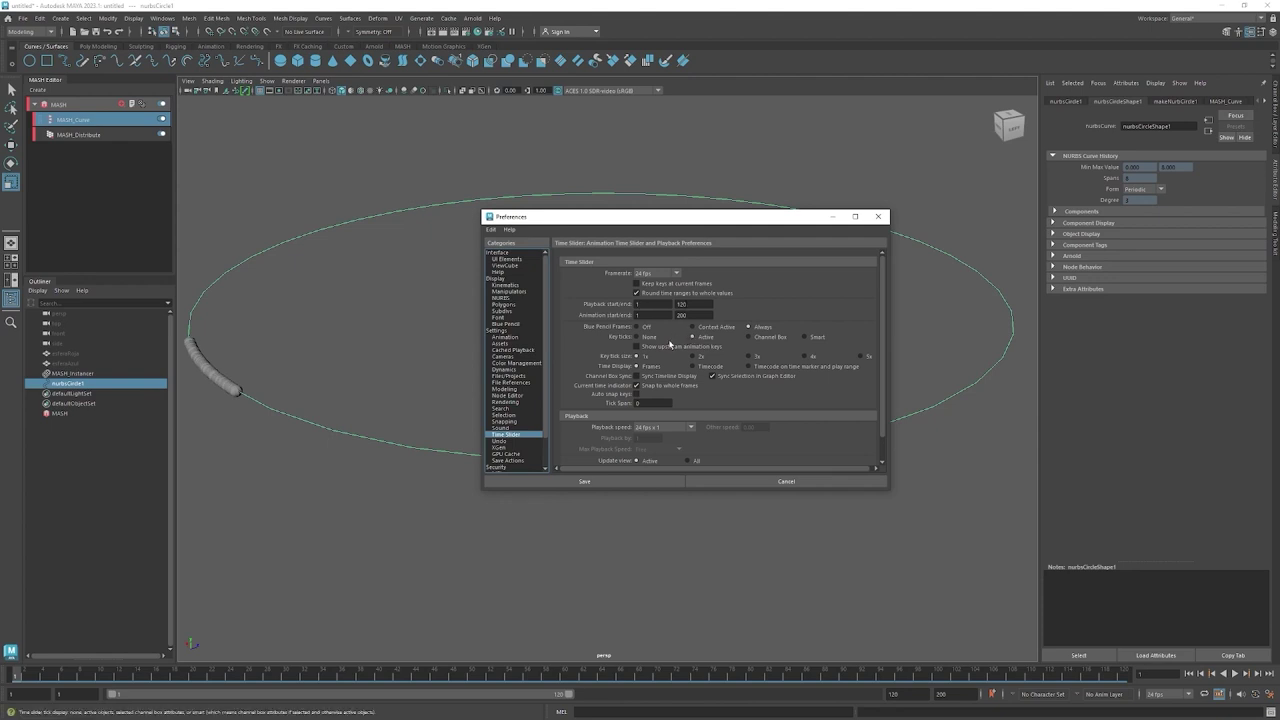
{"action": "left_click", "coordinate": [650, 304]}
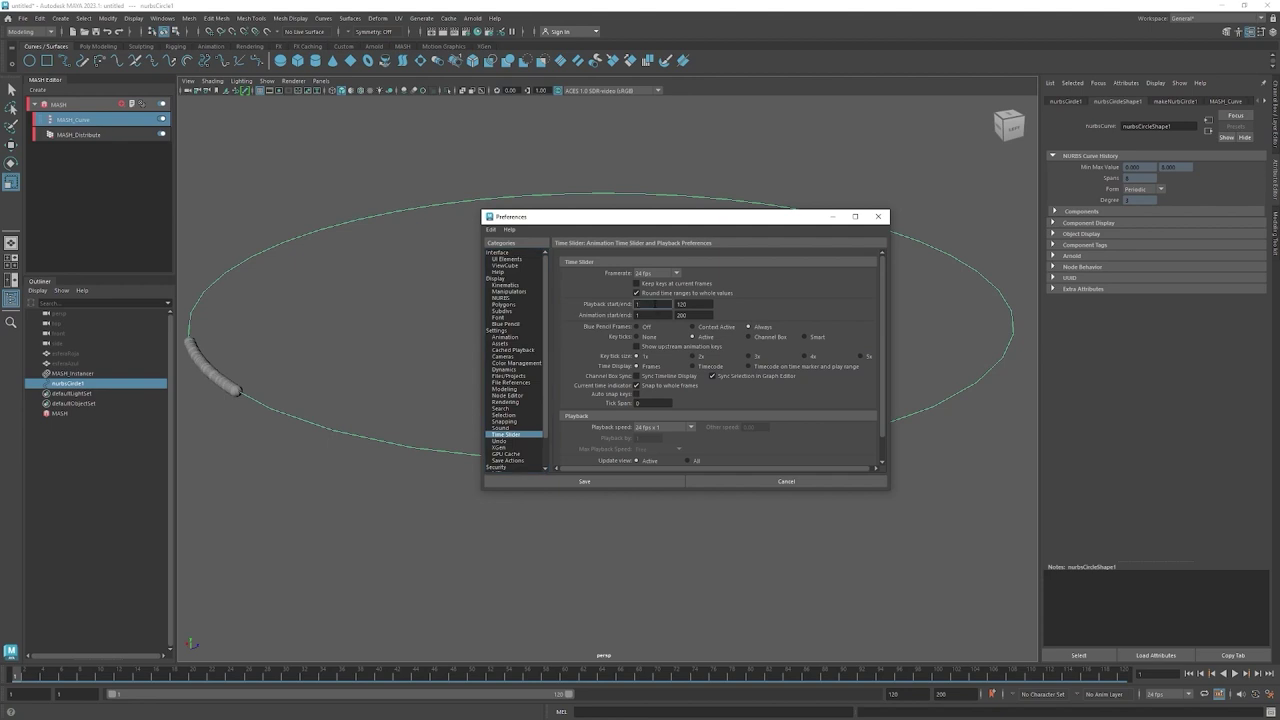
{"action": "type", "text": "001"}
{"action": "key", "text": "Return"}
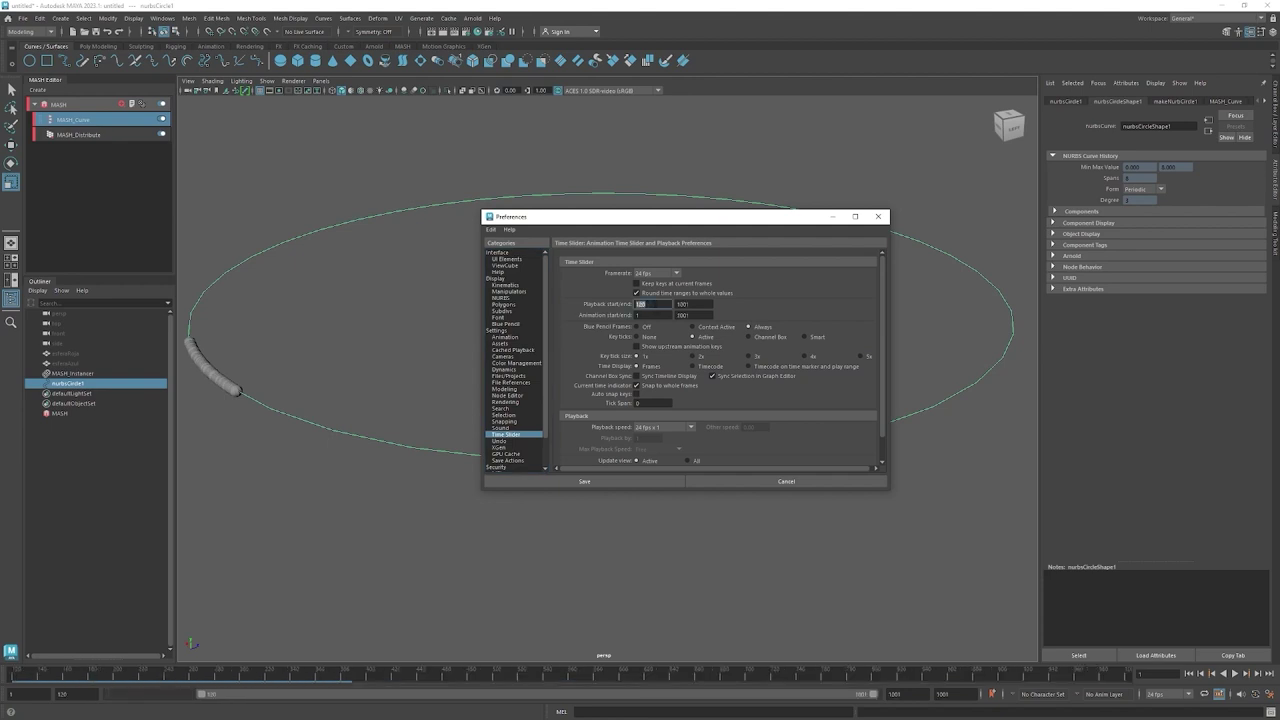
{"action": "left_click", "coordinate": [693, 304]}
{"action": "type", "text": "1200"}
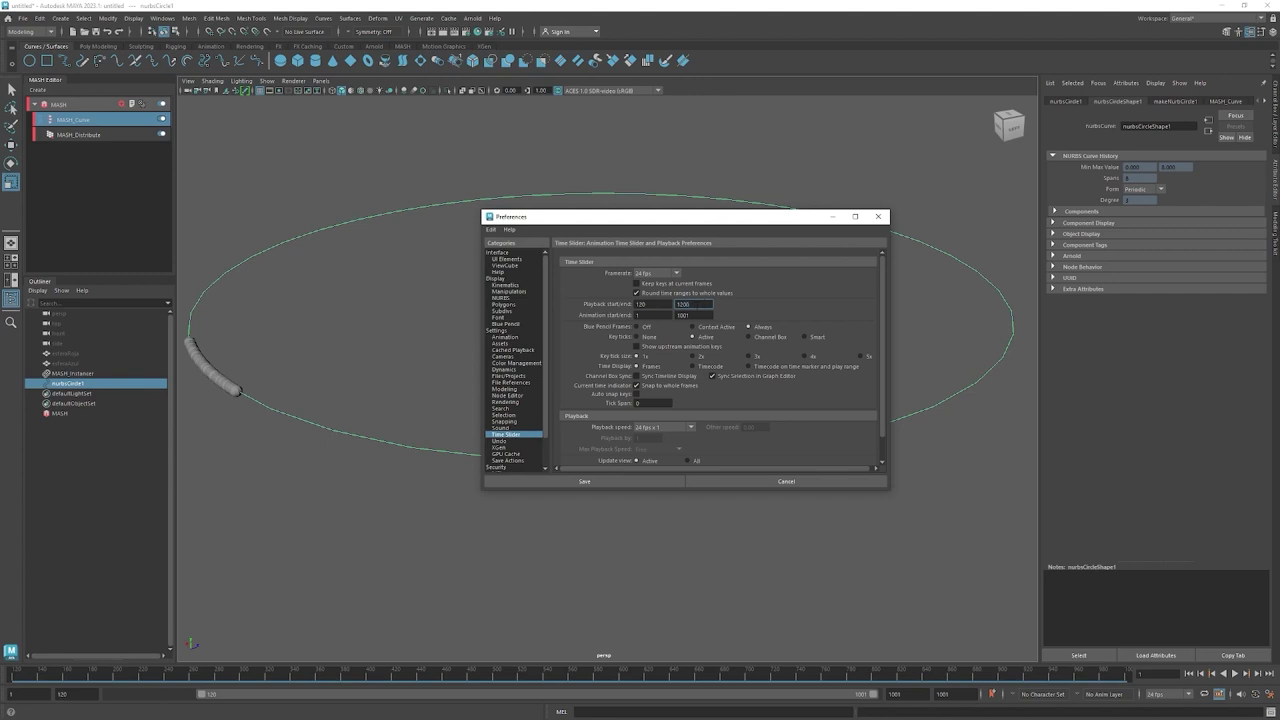
{"action": "key", "text": "Return"}
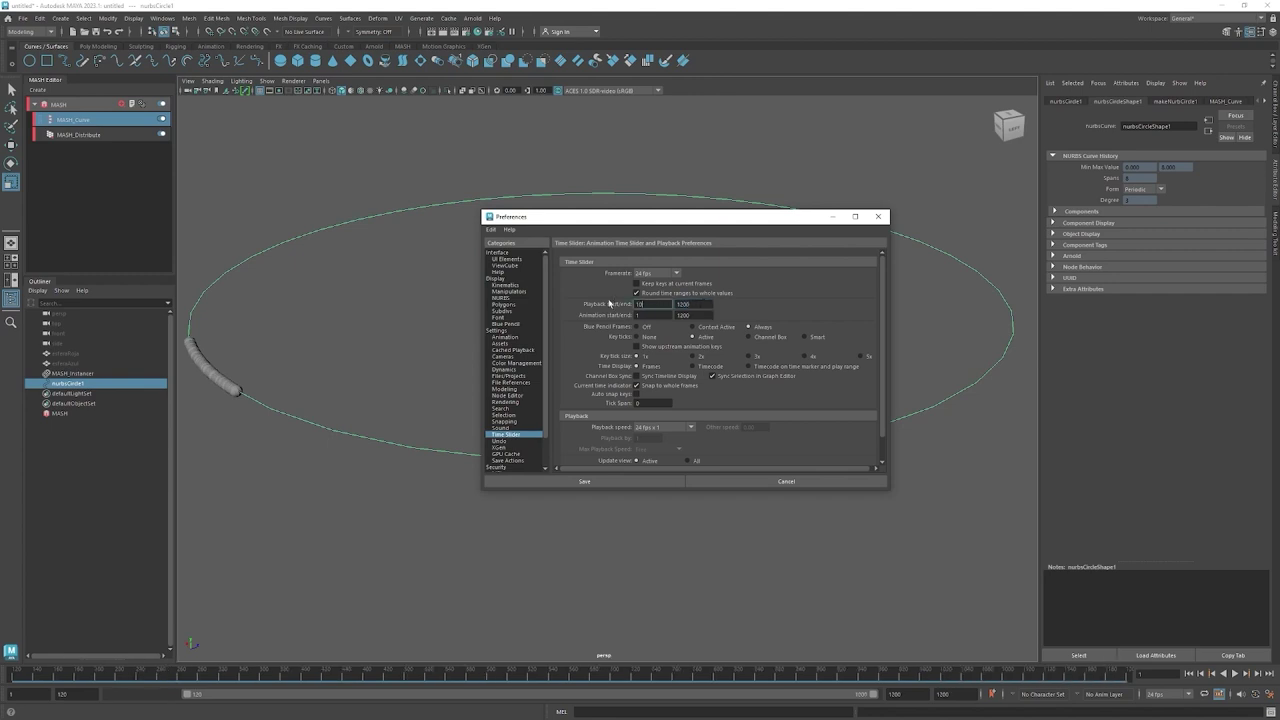
{"action": "type", "text": "01"}
{"action": "key", "text": "Return"}
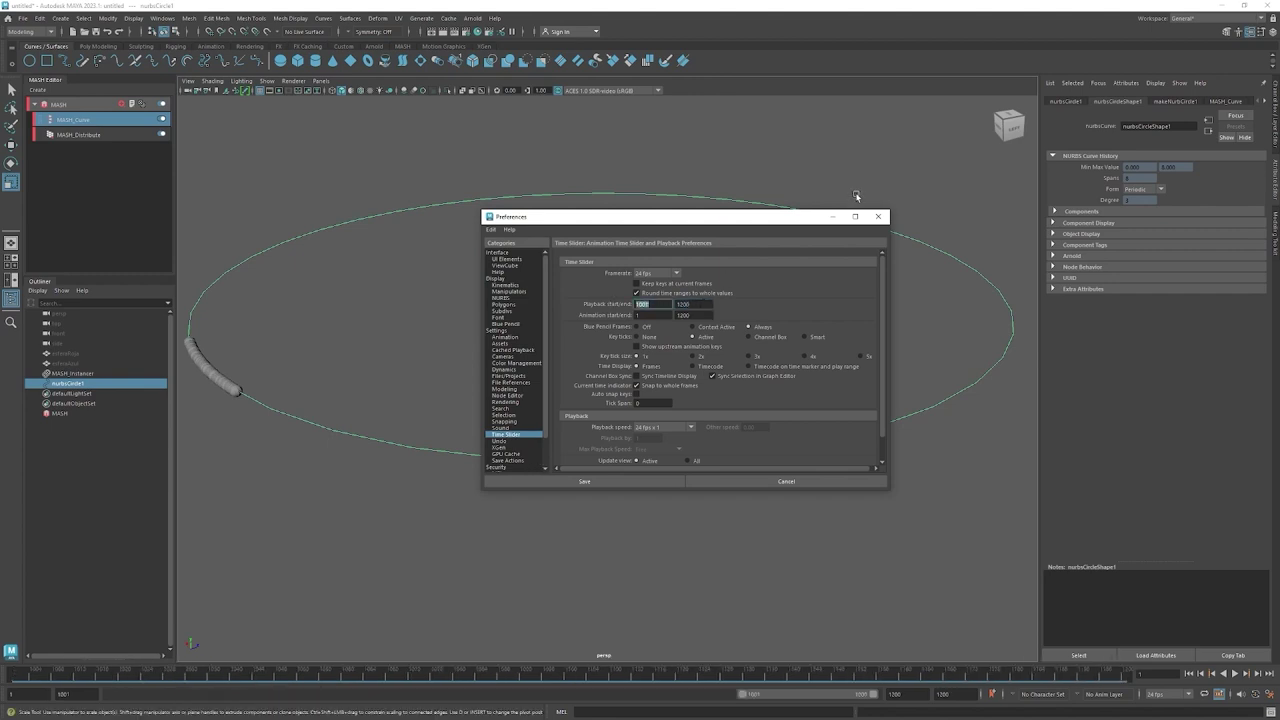
{"action": "left_click", "coordinate": [650, 315]}
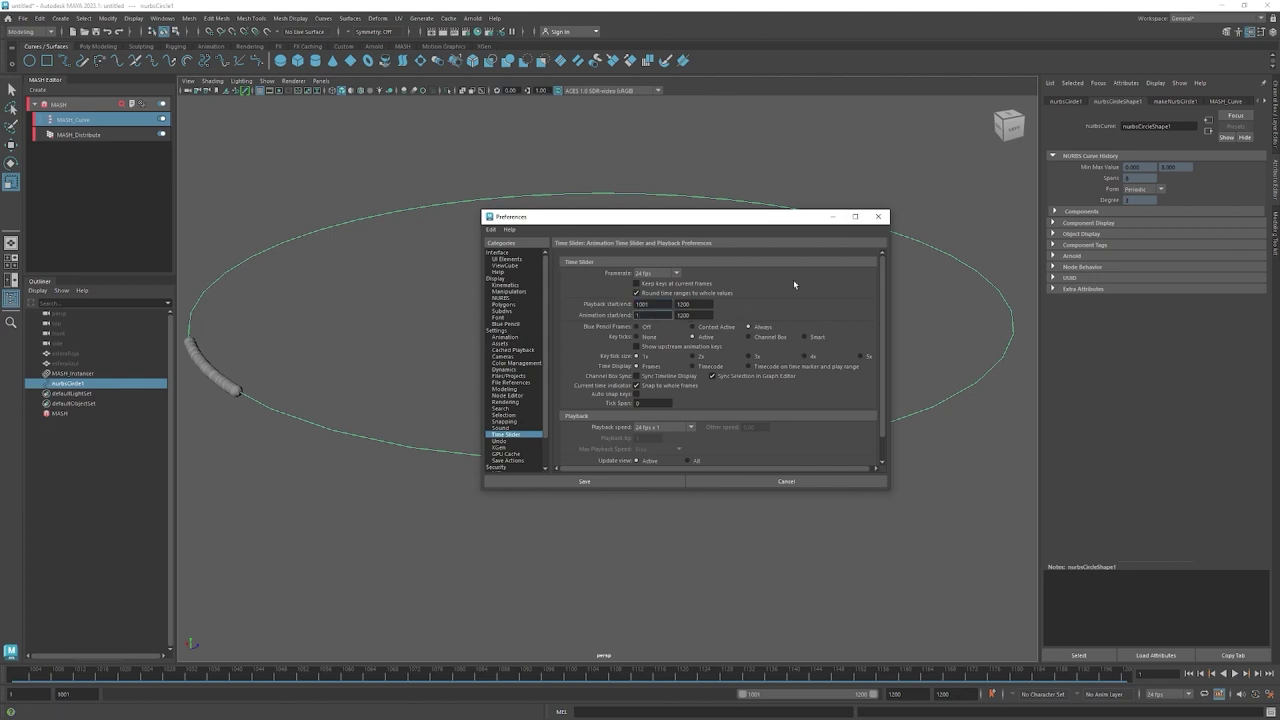
{"action": "left_click", "coordinate": [611, 483]}
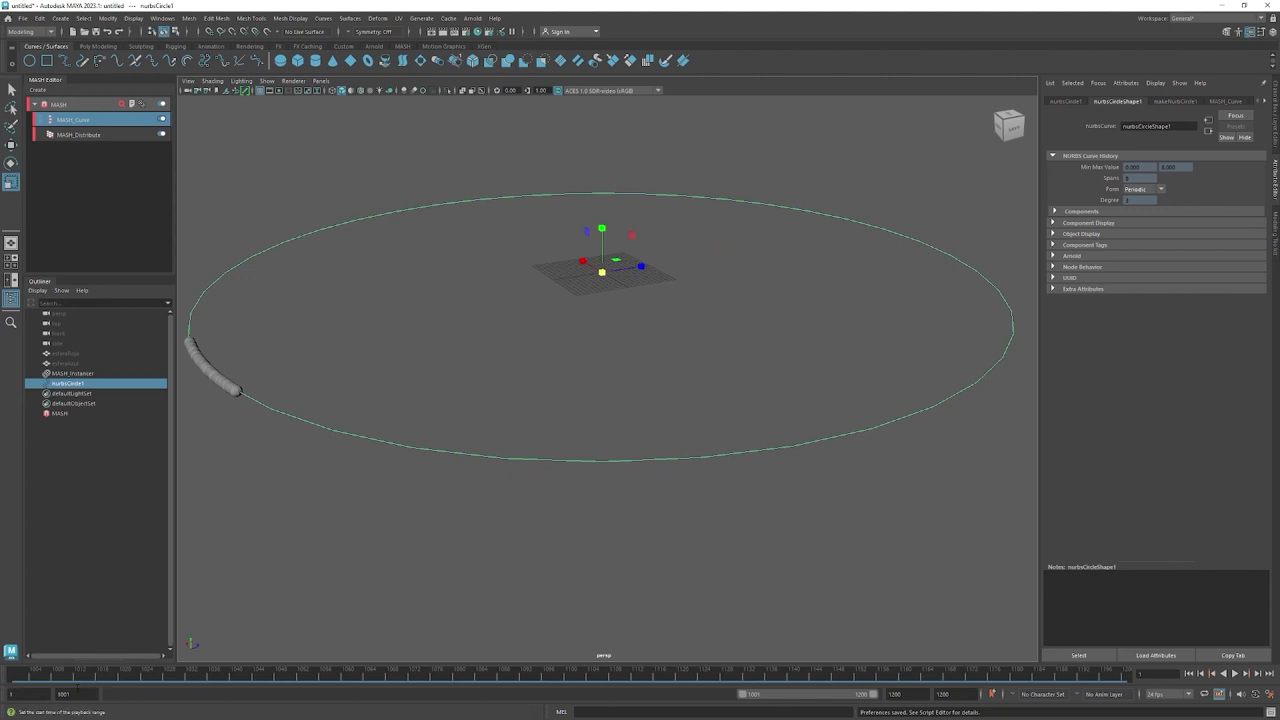
Jump to frame 1001, play the spheres along the circle, then stop playback.
{"action": "left_click", "coordinate": [15, 677]}
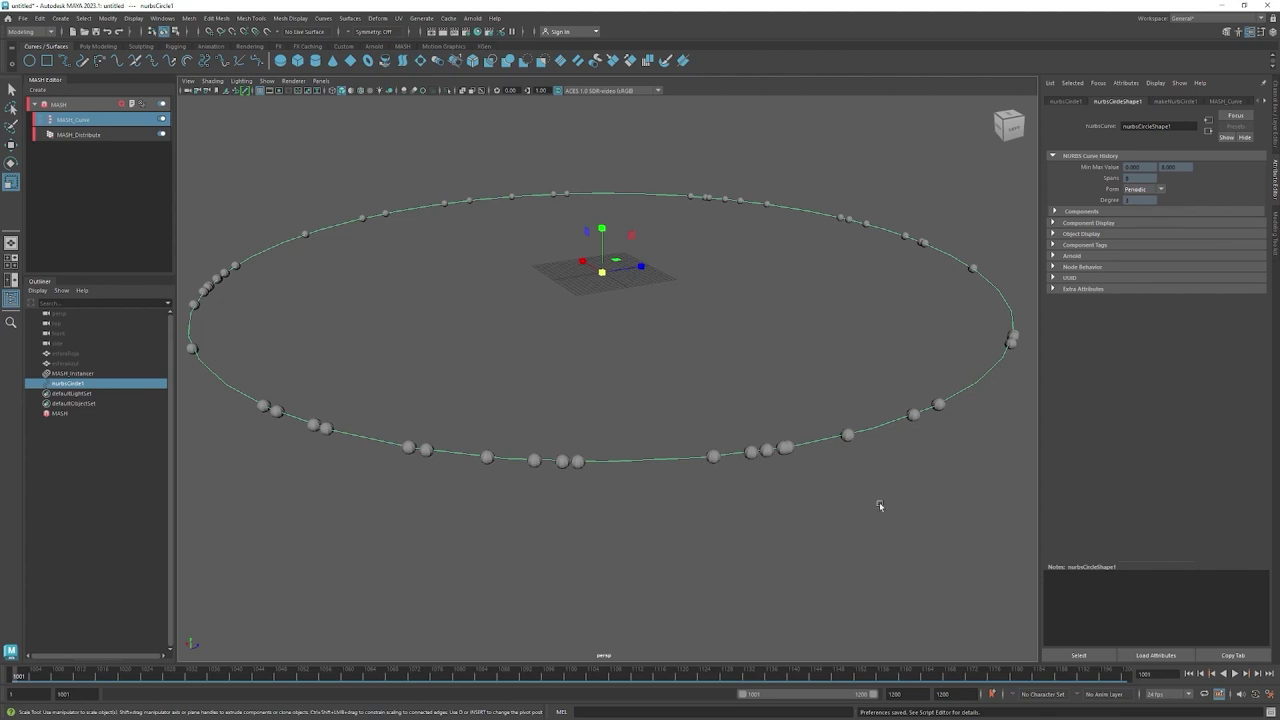
{"action": "left_click", "coordinate": [1235, 673]}
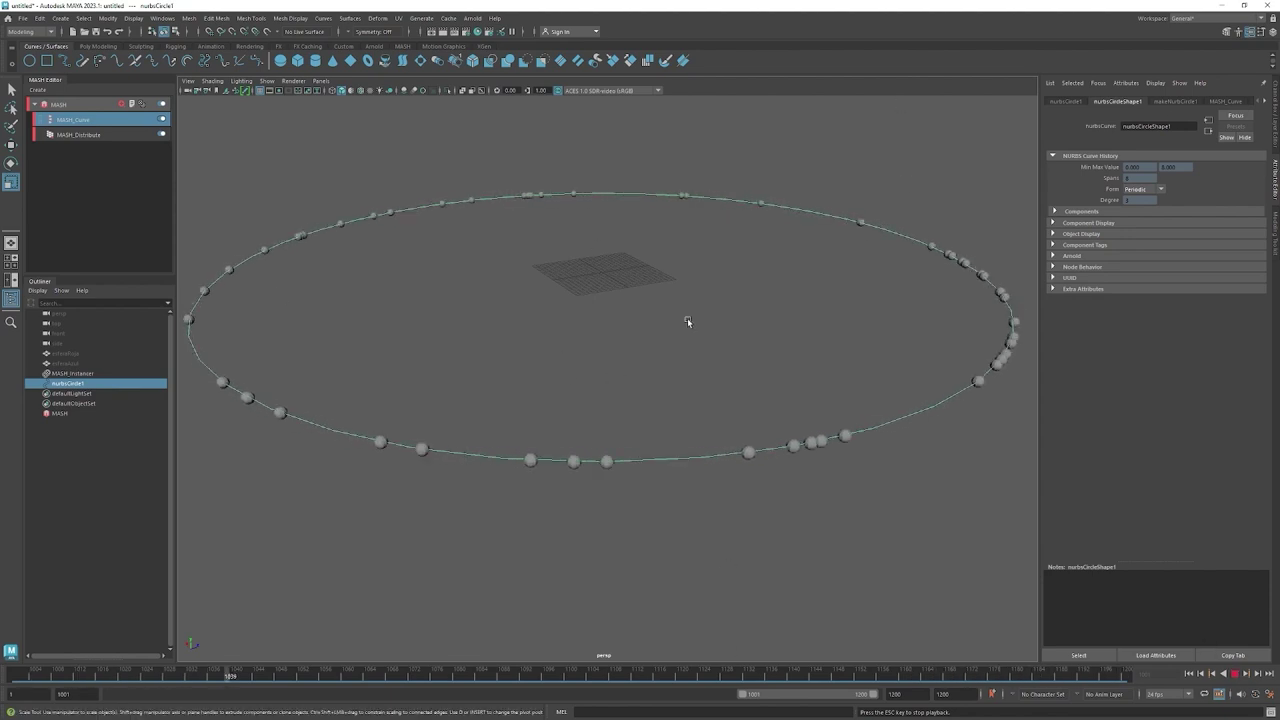
{"action": "key", "text": "Escape"}
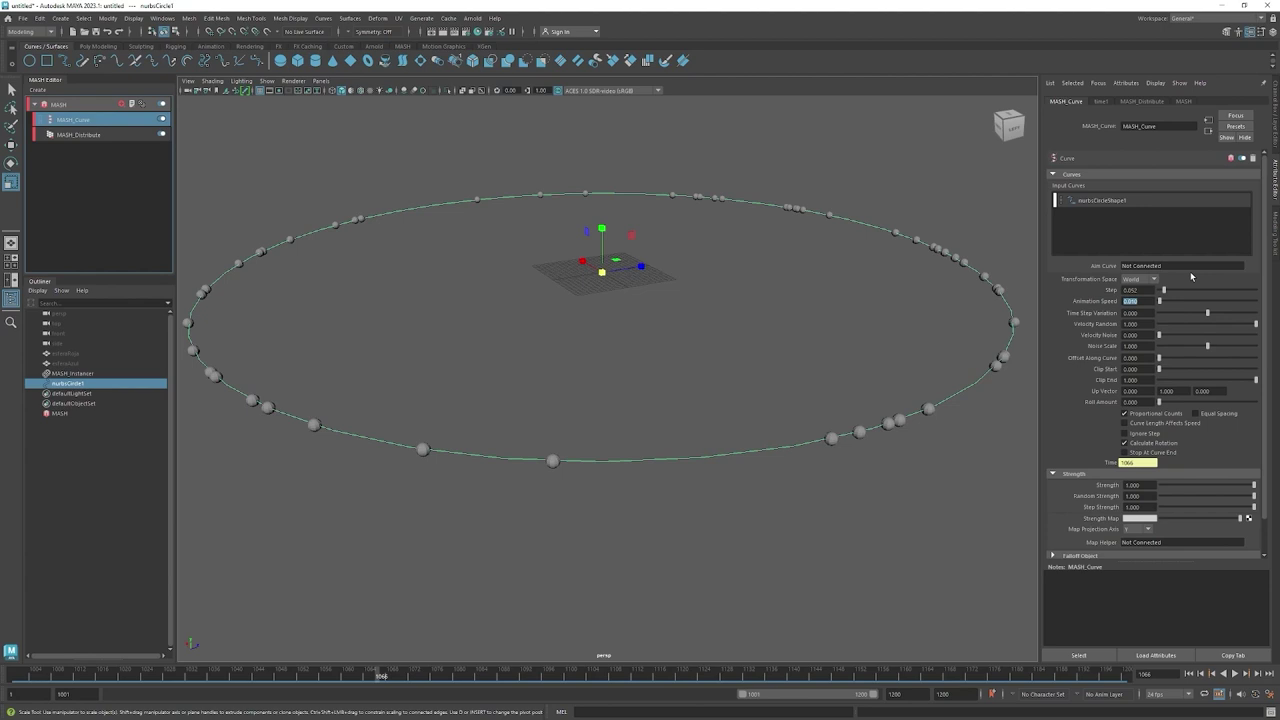
Check the MASH_Curve settings, then reselect the MASH network node to show its Add Node palette.
{"action": "left_click", "coordinate": [81, 108]}
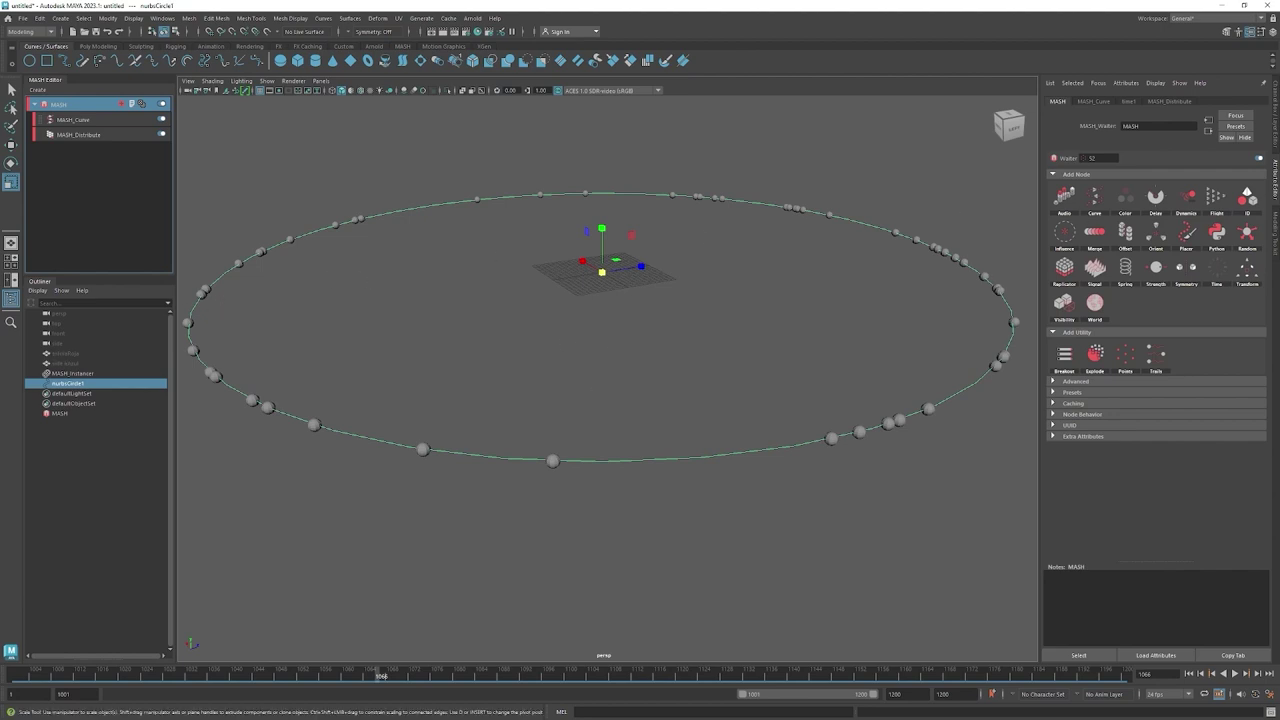
{"action": "left_click", "coordinate": [97, 121]}
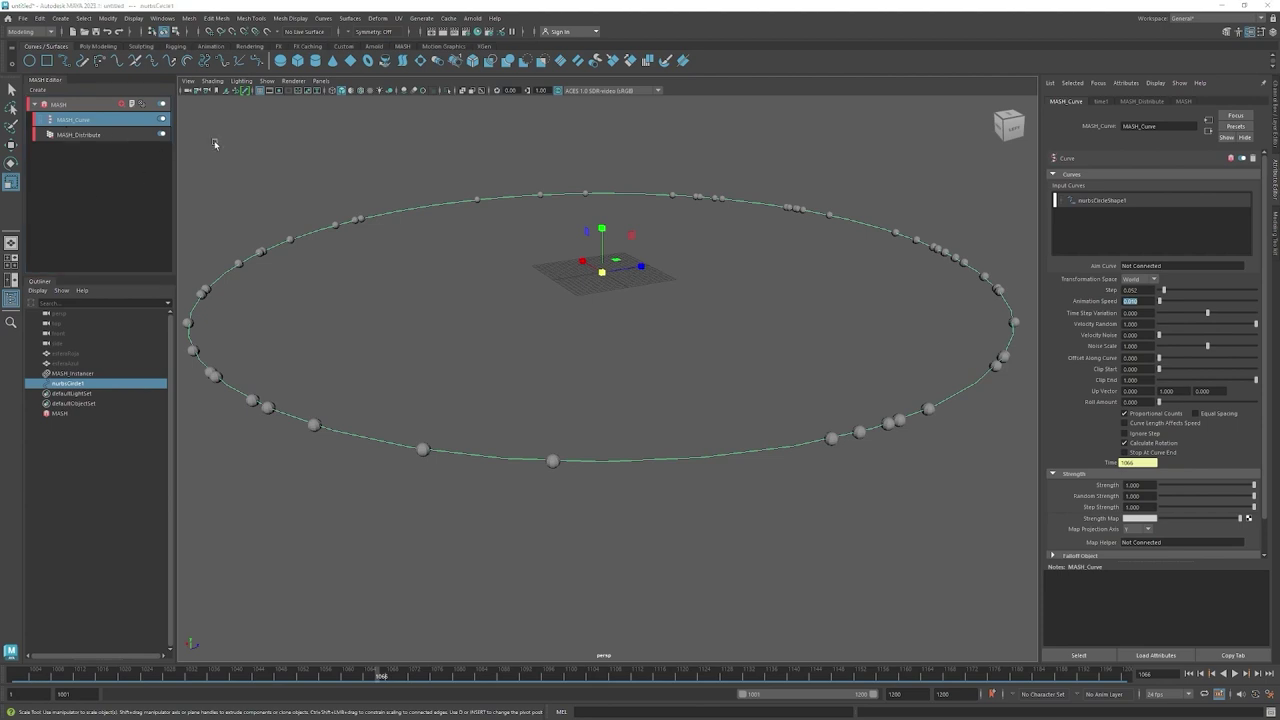
{"action": "left_click", "coordinate": [158, 200]}
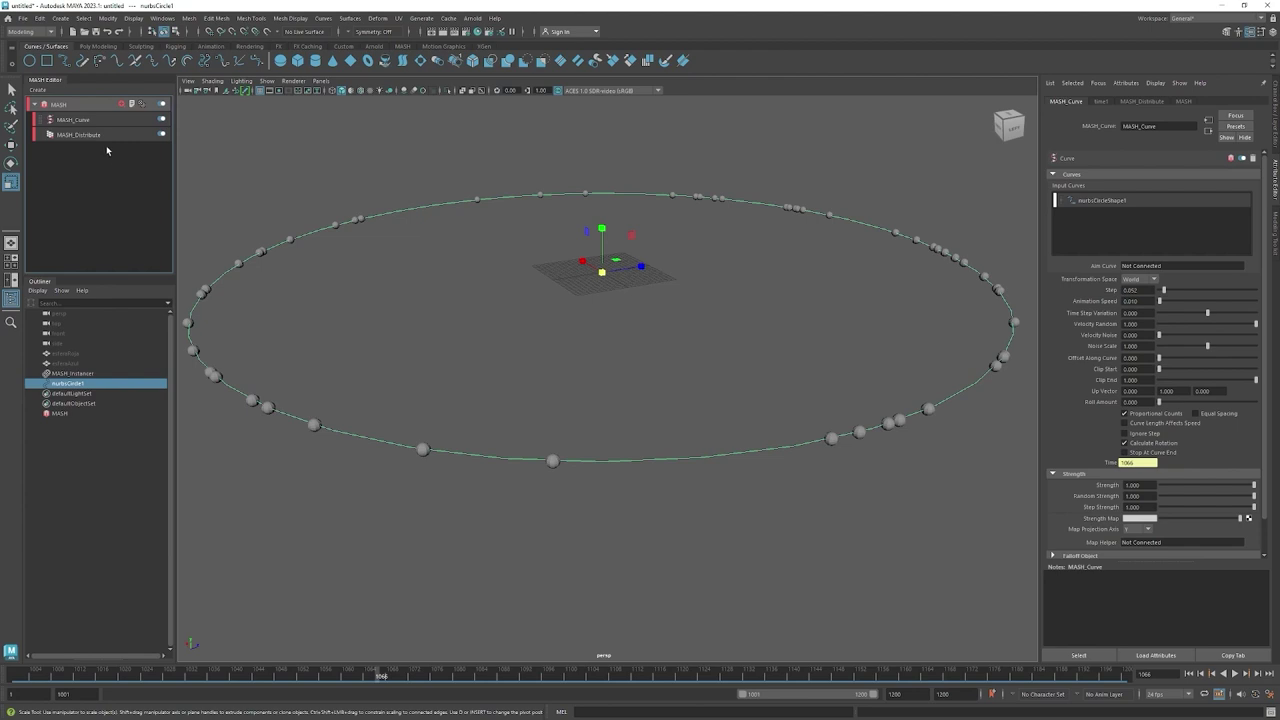
{"action": "left_click", "coordinate": [95, 104]}
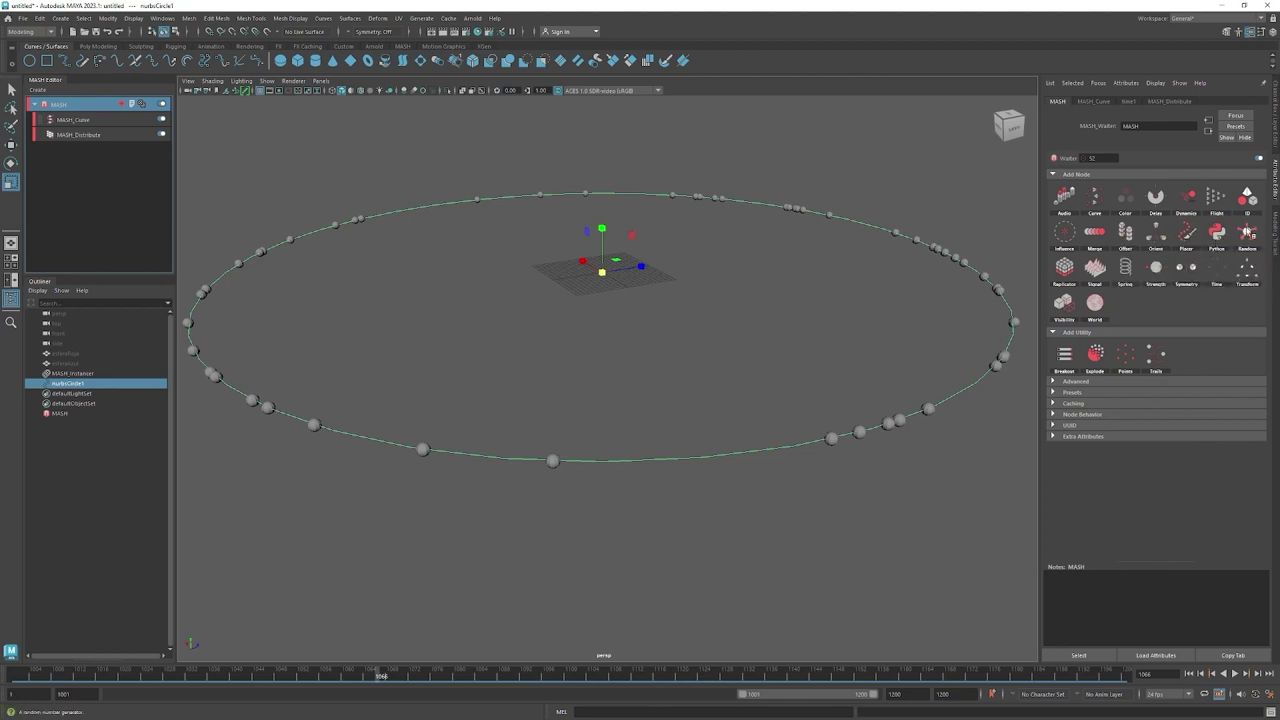
Add a Random node with Position X, Y and Z strengths of 10.
{"action": "left_click", "coordinate": [1248, 235]}
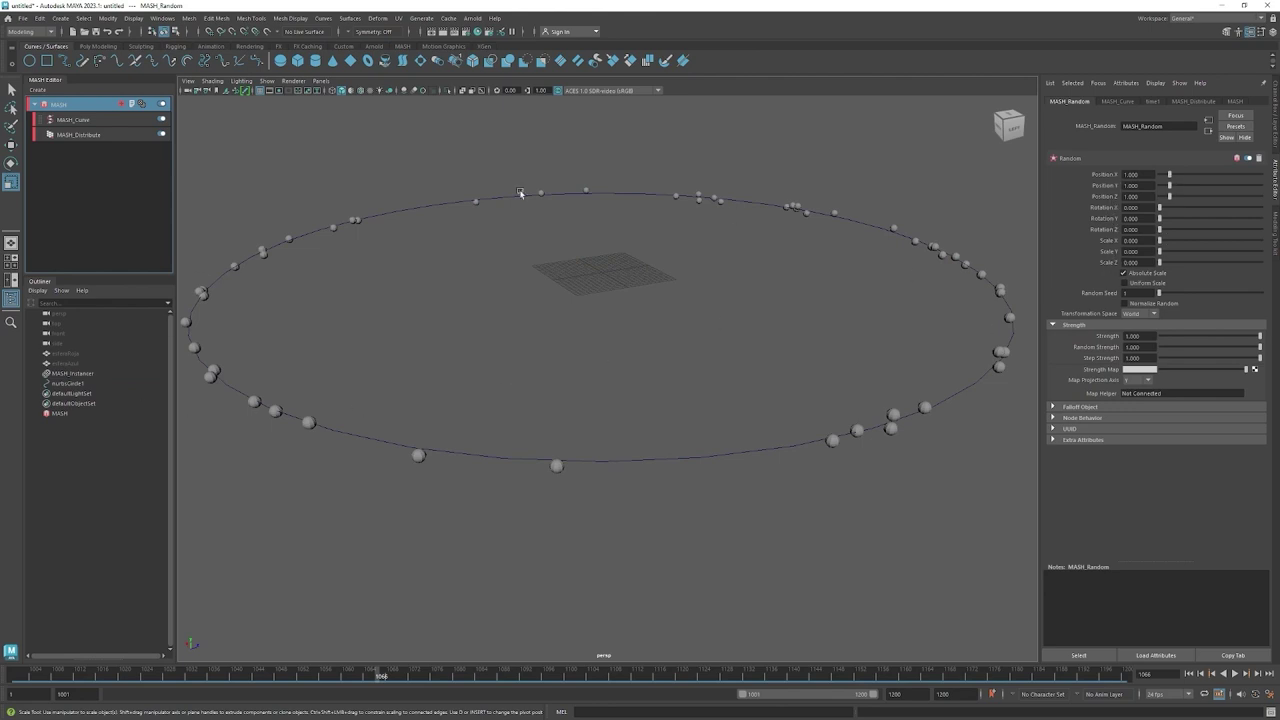
{"action": "left_click_drag", "start_coordinate": [1170, 175], "coordinate": [1237, 187]}
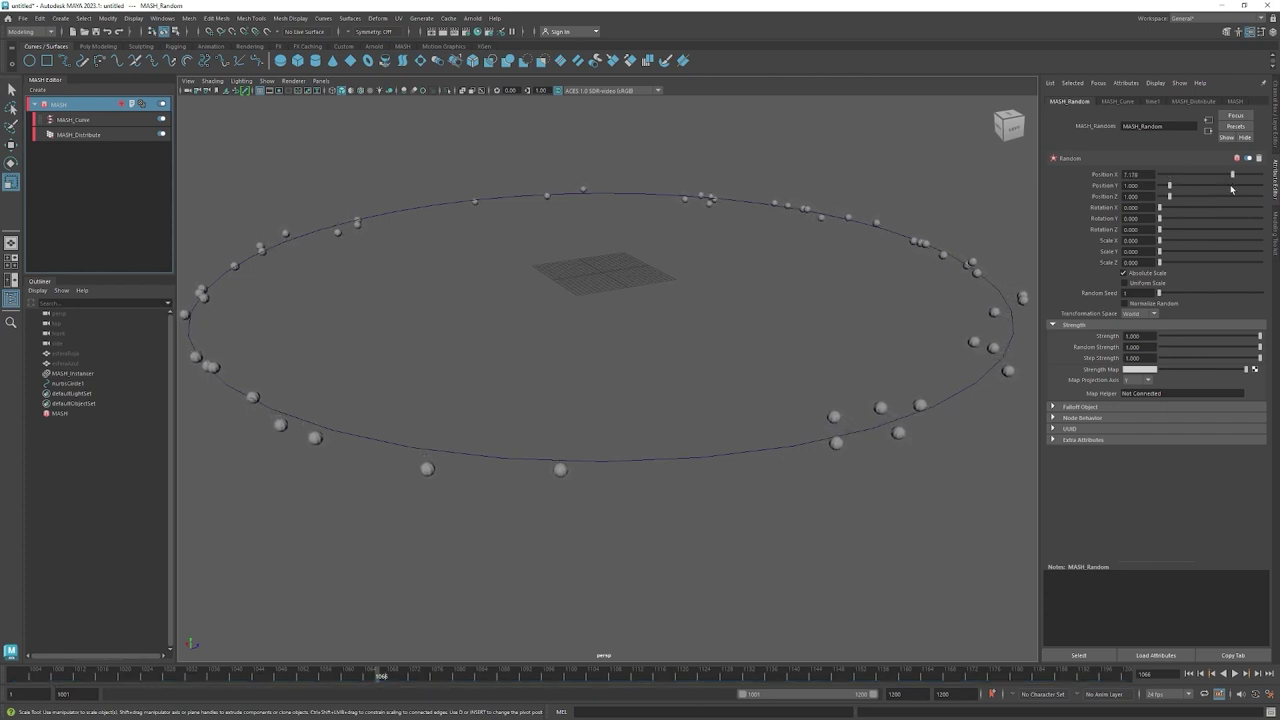
{"action": "left_click_drag", "start_coordinate": [1237, 187], "coordinate": [1263, 186]}
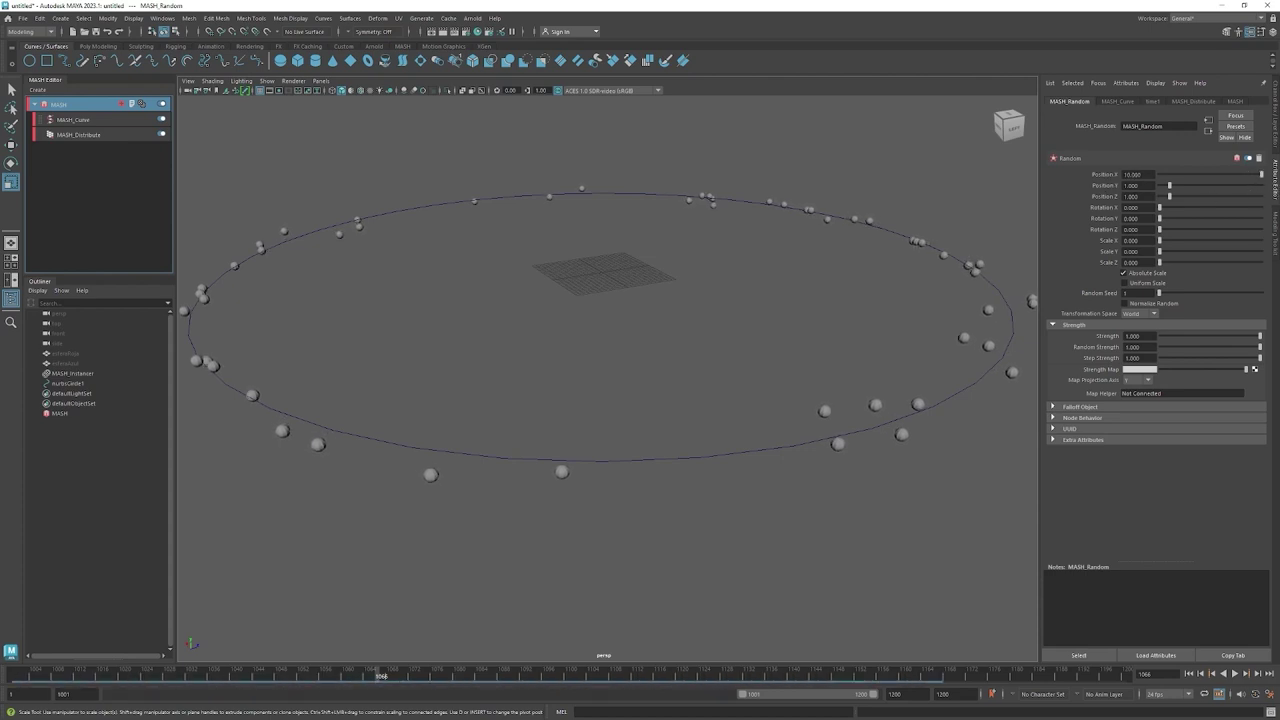
{"action": "left_click_drag", "start_coordinate": [1170, 187], "coordinate": [1262, 186]}
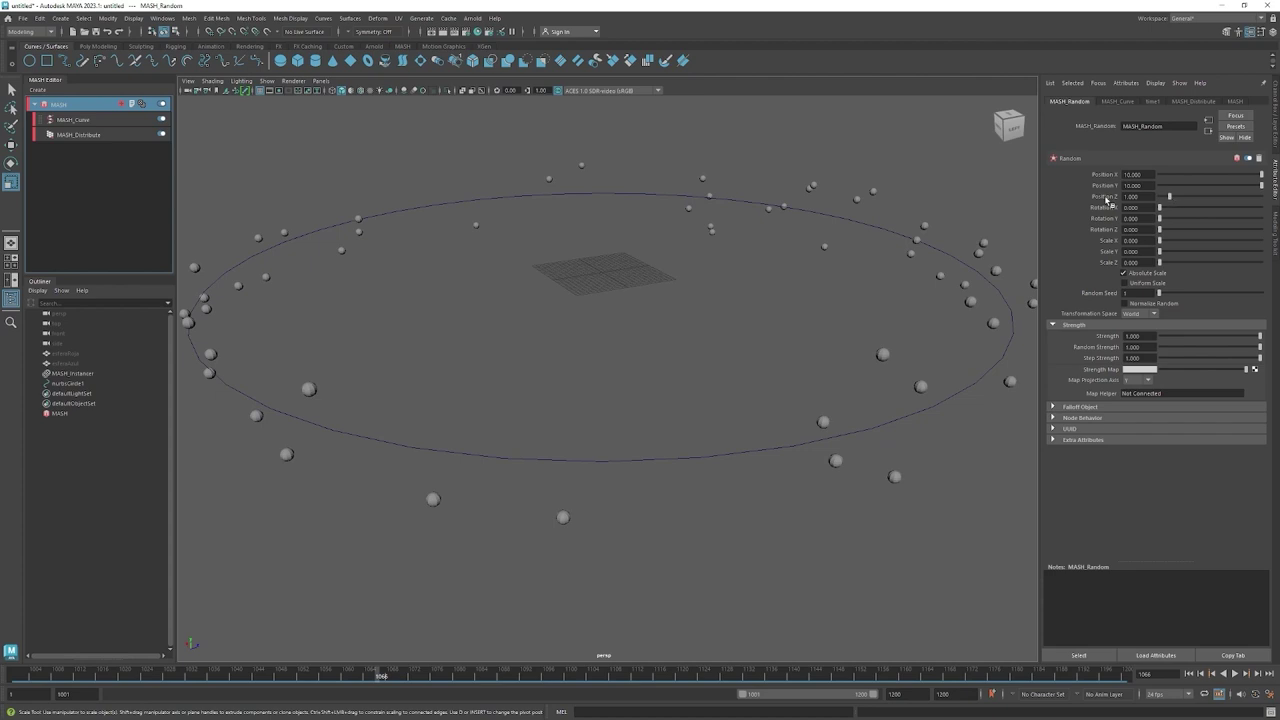
{"action": "left_click_drag", "start_coordinate": [1170, 198], "coordinate": [1262, 197]}
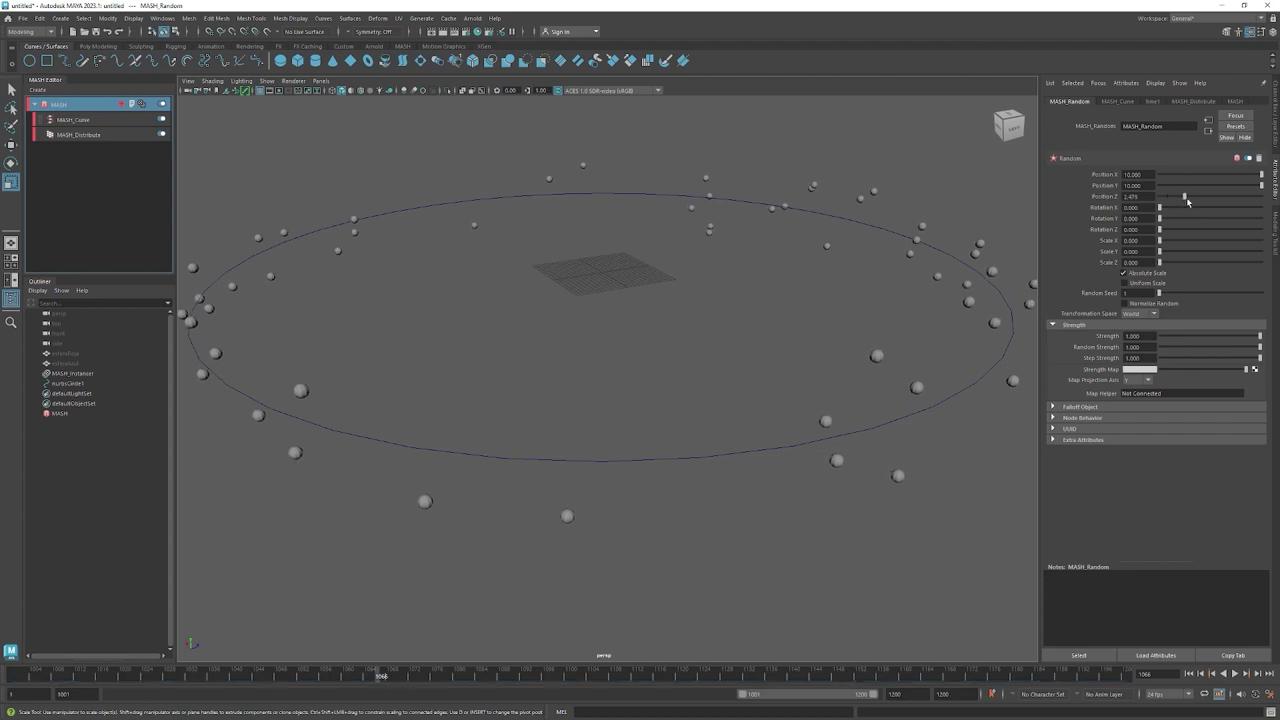
Preview the scattered ring during playback and turn on Uniform Scale for the Random node.
{"action": "left_click", "coordinate": [1235, 674]}
{"action": "mouse_move", "coordinate": [860, 462]}
{"action": "left_mouse_down", "text": "alt"}
{"action": "mouse_move", "coordinate": [905, 337]}
{"action": "mouse_move", "coordinate": [740, 212]}
{"action": "left_mouse_up", "text": "alt"}
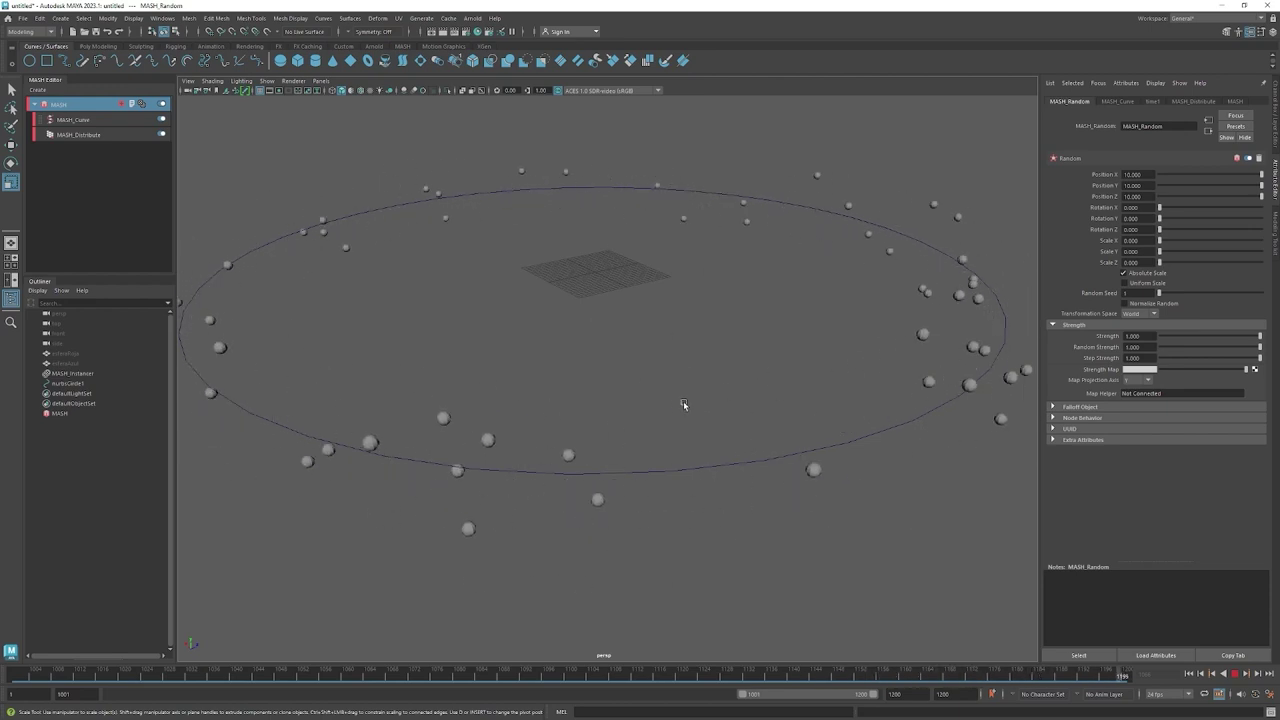
{"action": "mouse_move", "coordinate": [689, 499]}
{"action": "left_mouse_down", "text": "alt"}
{"action": "mouse_move", "coordinate": [868, 454]}
{"action": "mouse_move", "coordinate": [788, 437]}
{"action": "mouse_move", "coordinate": [822, 326]}
{"action": "left_mouse_up", "text": "alt"}
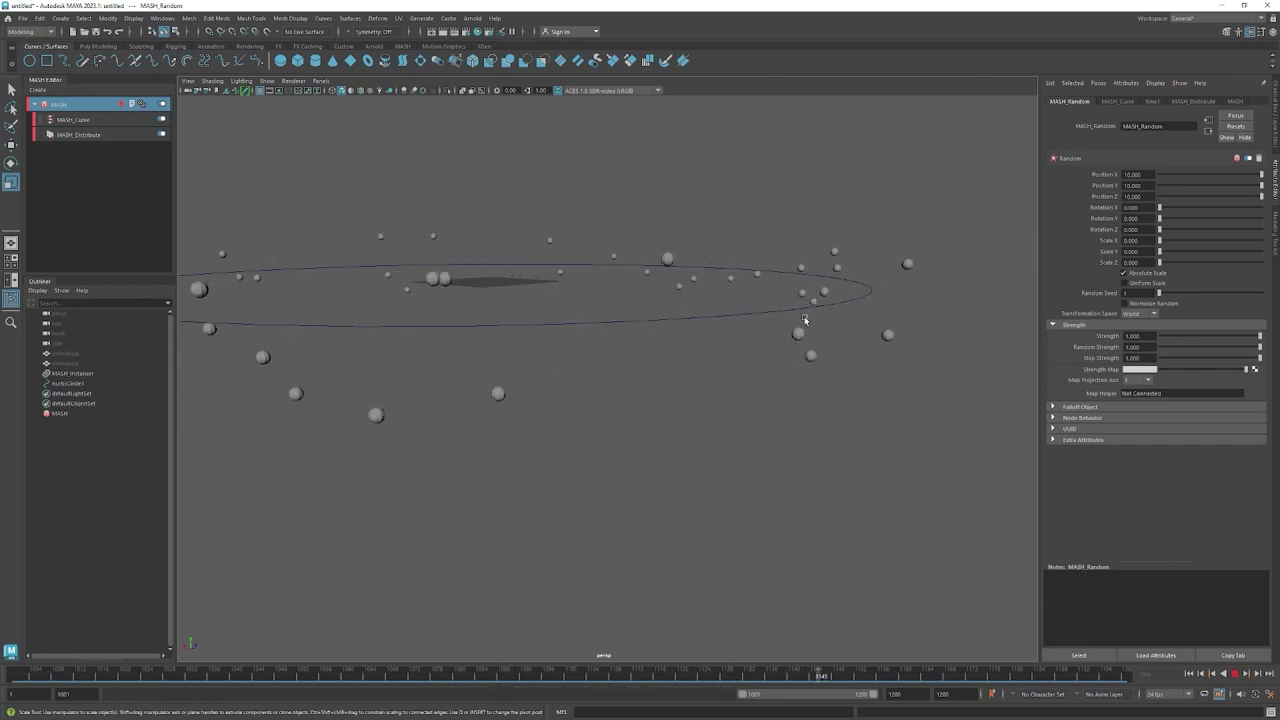
{"action": "mouse_move", "coordinate": [891, 400]}
{"action": "left_mouse_down", "text": "alt"}
{"action": "mouse_move", "coordinate": [723, 443]}
{"action": "mouse_move", "coordinate": [509, 457]}
{"action": "mouse_move", "coordinate": [537, 466]}
{"action": "mouse_move", "coordinate": [608, 406]}
{"action": "left_mouse_up", "text": "alt"}
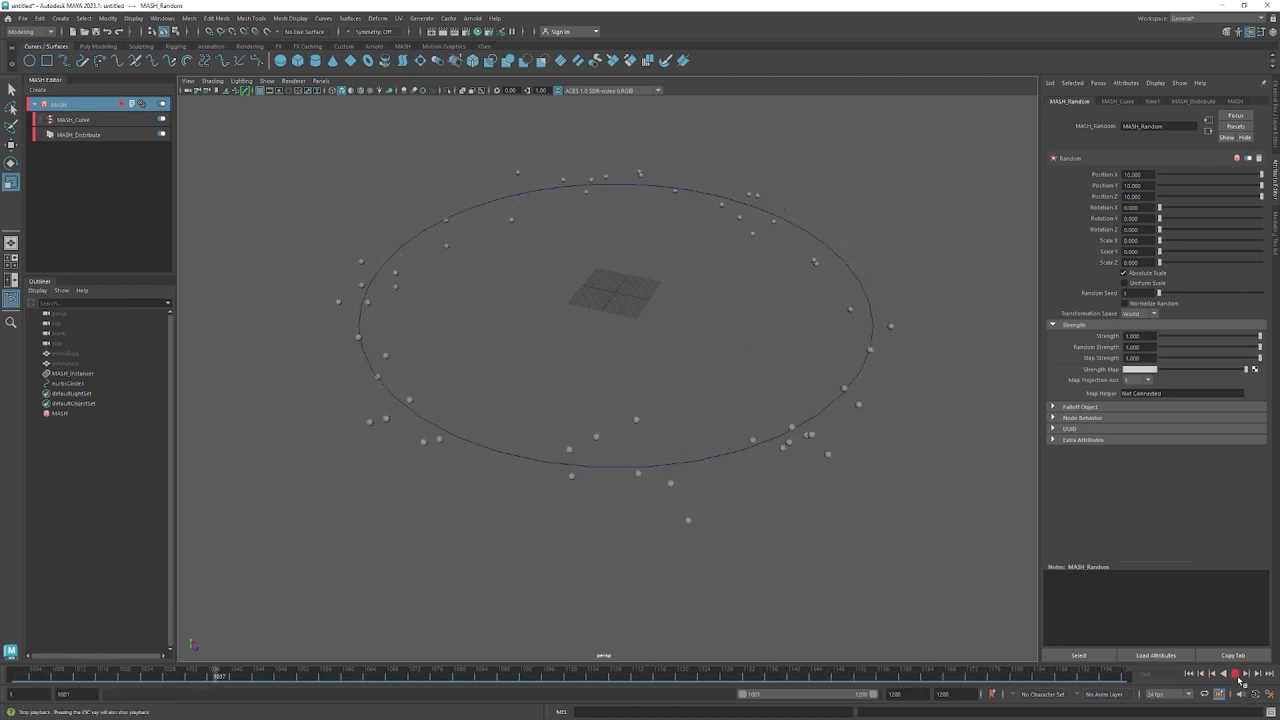
{"action": "left_click", "coordinate": [1125, 284]}
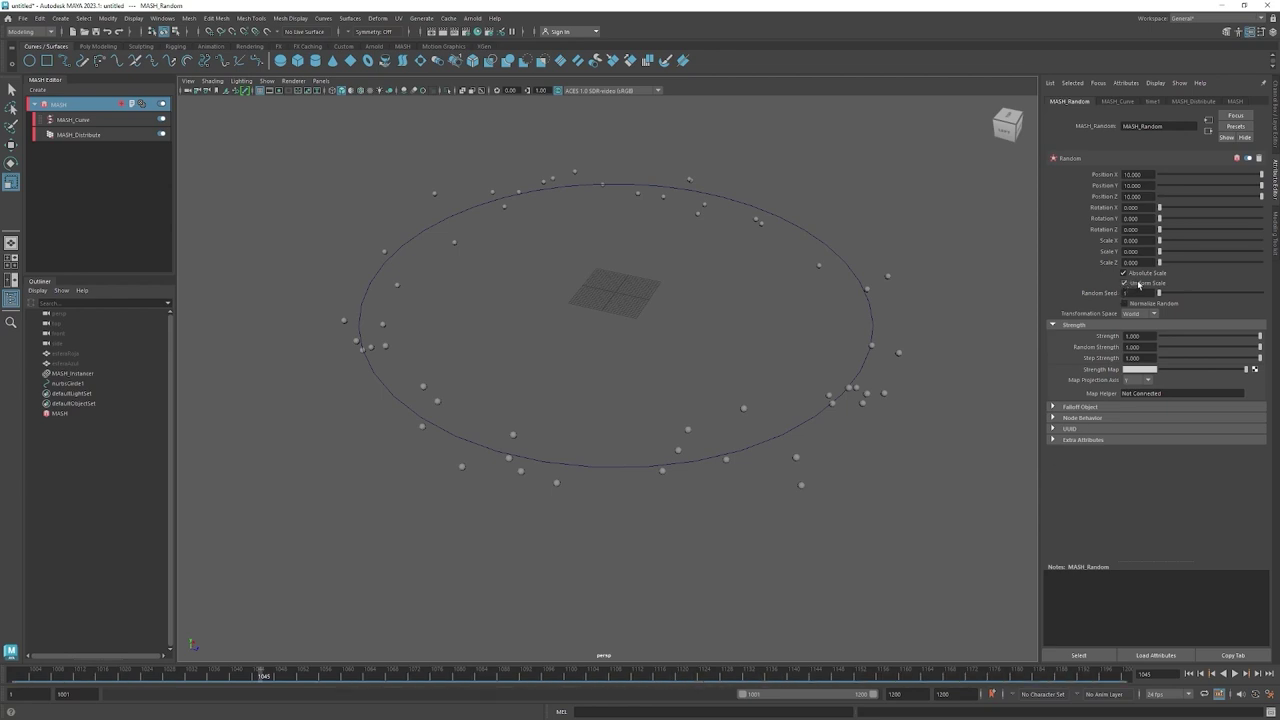
{"action": "mouse_move", "coordinate": [679, 492]}
{"action": "left_mouse_down", "text": "alt"}
{"action": "mouse_move", "coordinate": [649, 462]}
{"action": "mouse_move", "coordinate": [698, 470]}
{"action": "mouse_move", "coordinate": [691, 480]}
{"action": "left_mouse_up", "text": "alt"}
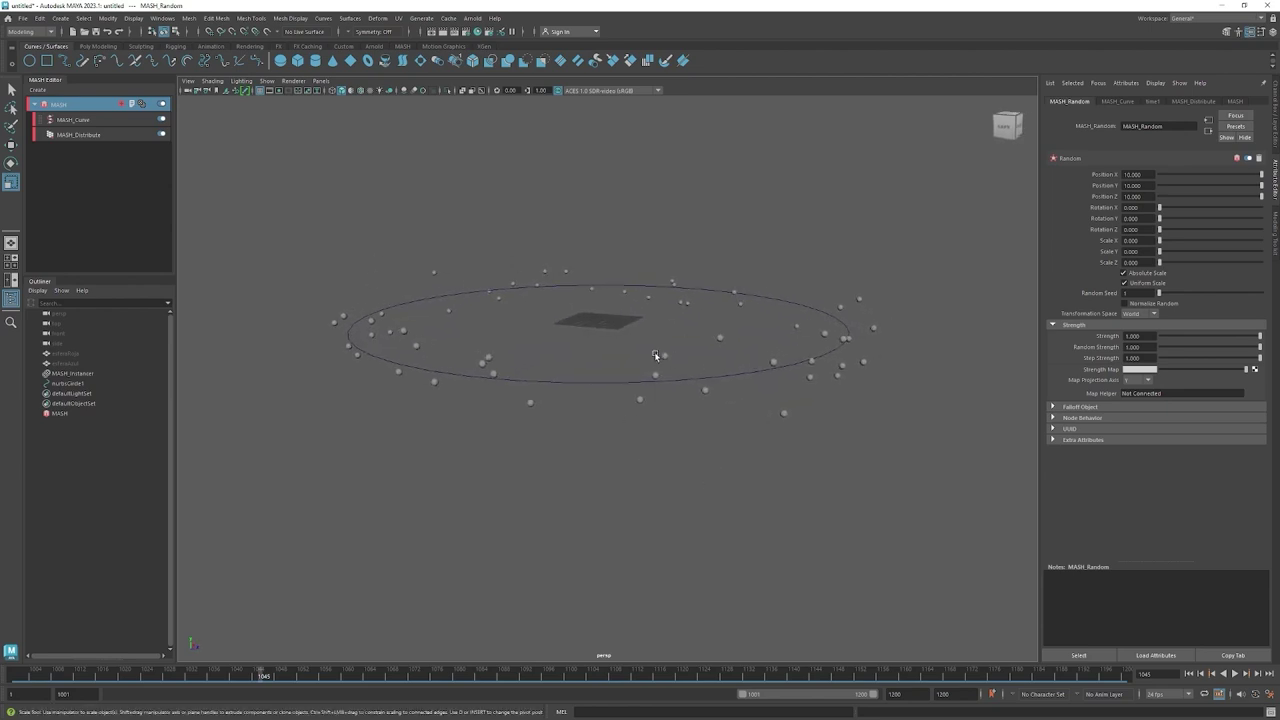
{"action": "left_click_drag", "start_coordinate": [717, 303], "coordinate": [705, 330], "text": "alt"}
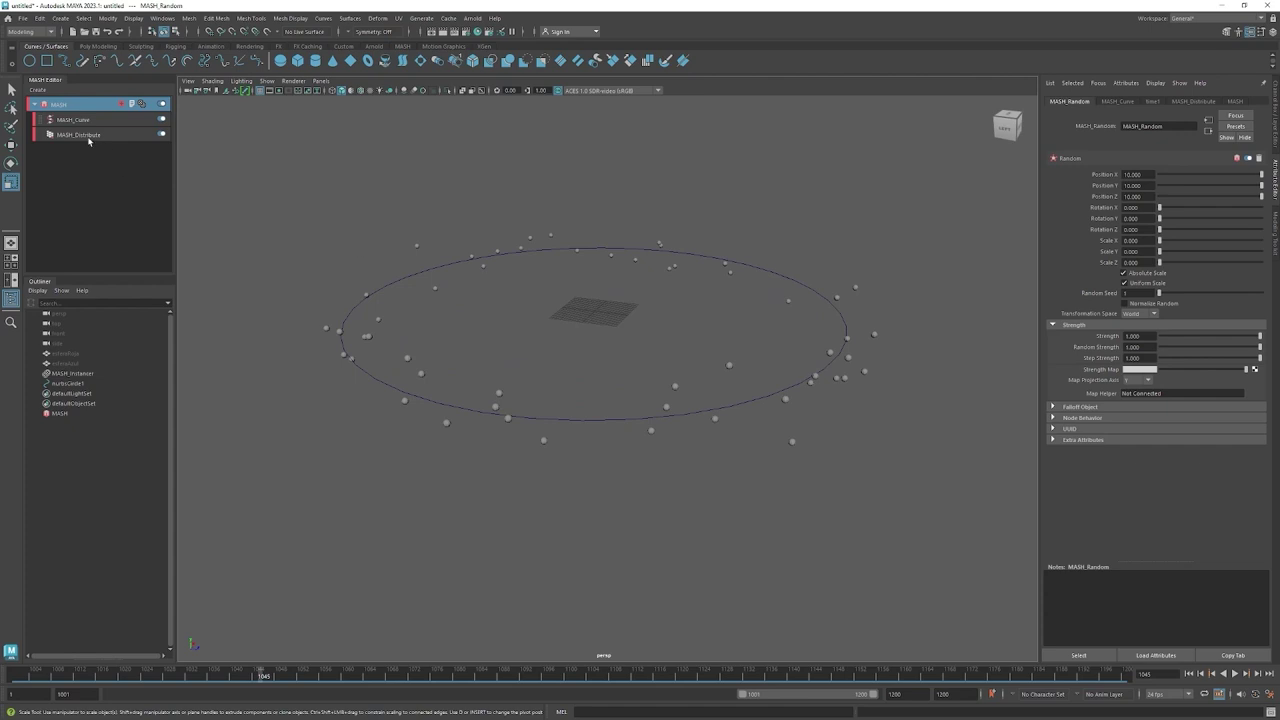
{"action": "left_click", "coordinate": [96, 106]}
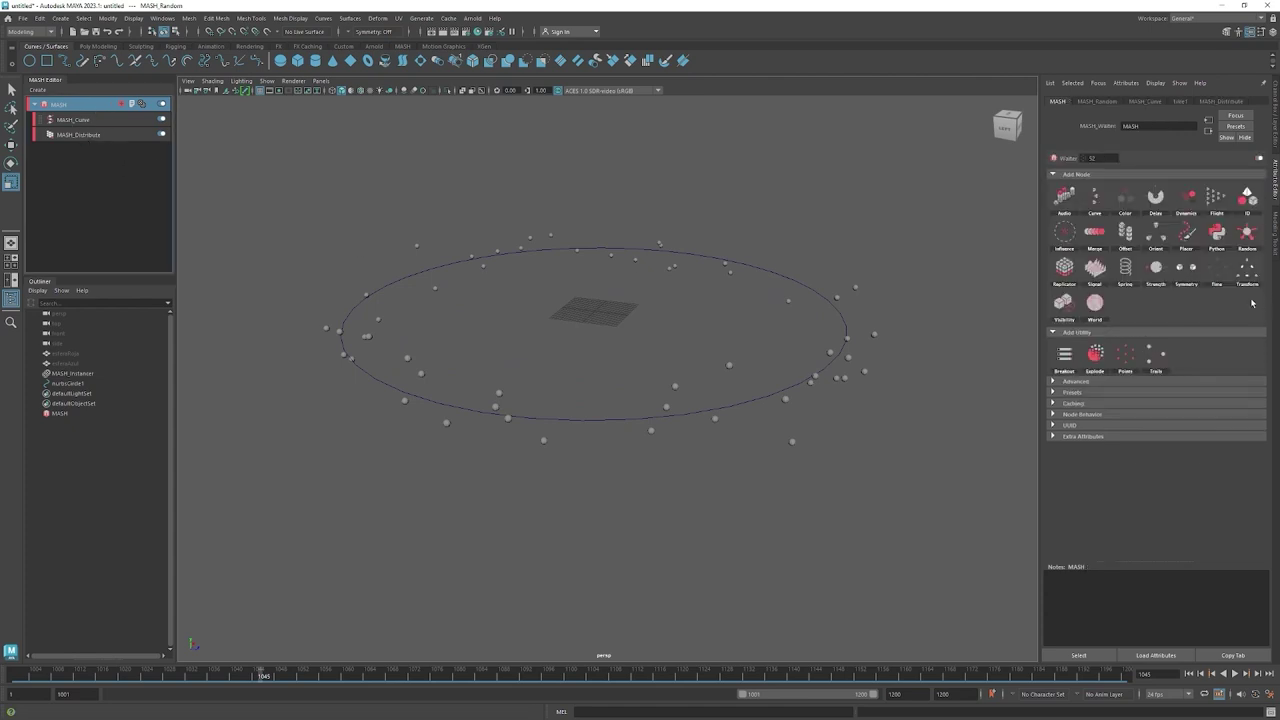
Add a Signal node to the MASH network and preview its noise-driven sphere motion.
{"action": "left_click", "coordinate": [1095, 268]}
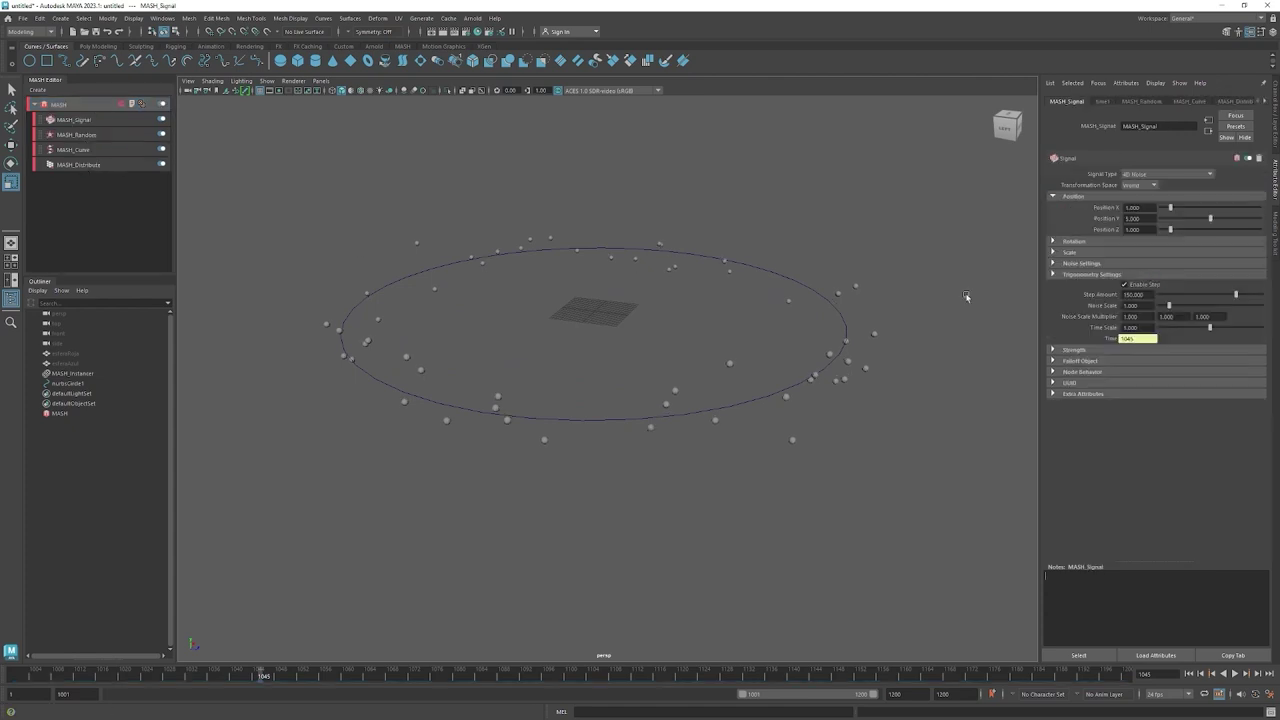
{"action": "left_click", "coordinate": [105, 121]}
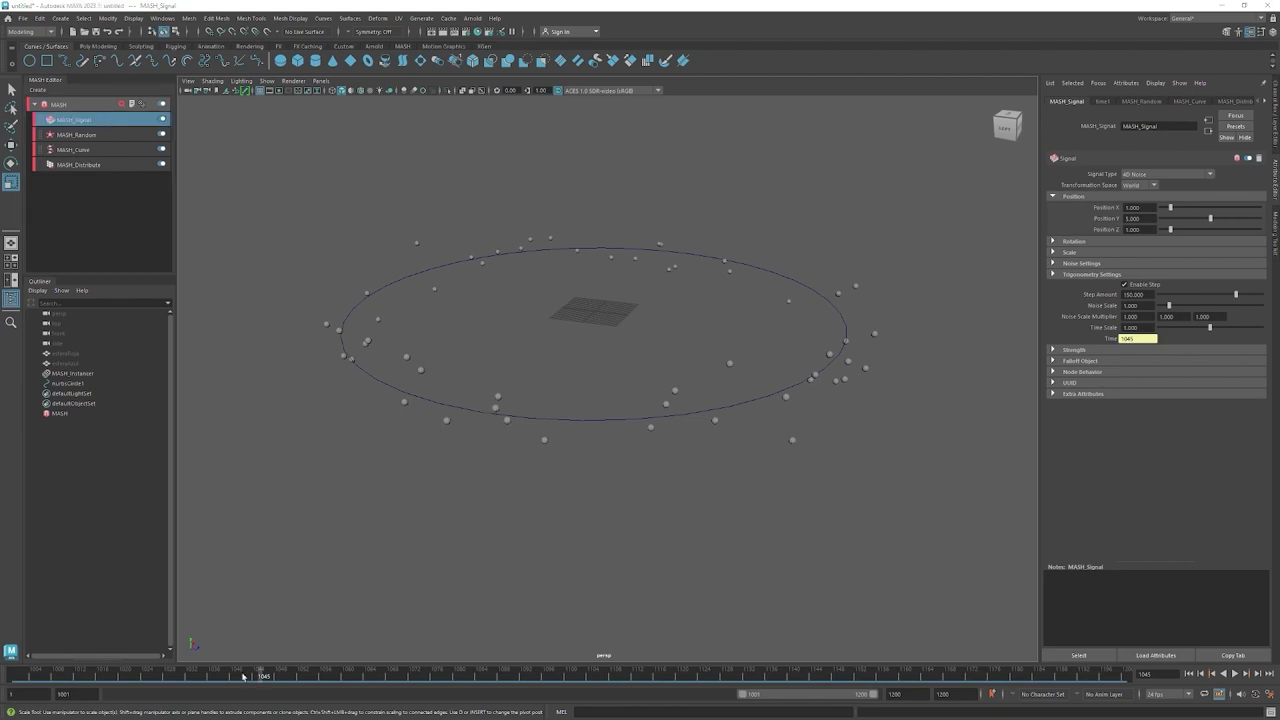
{"action": "key", "text": "alt+v"}
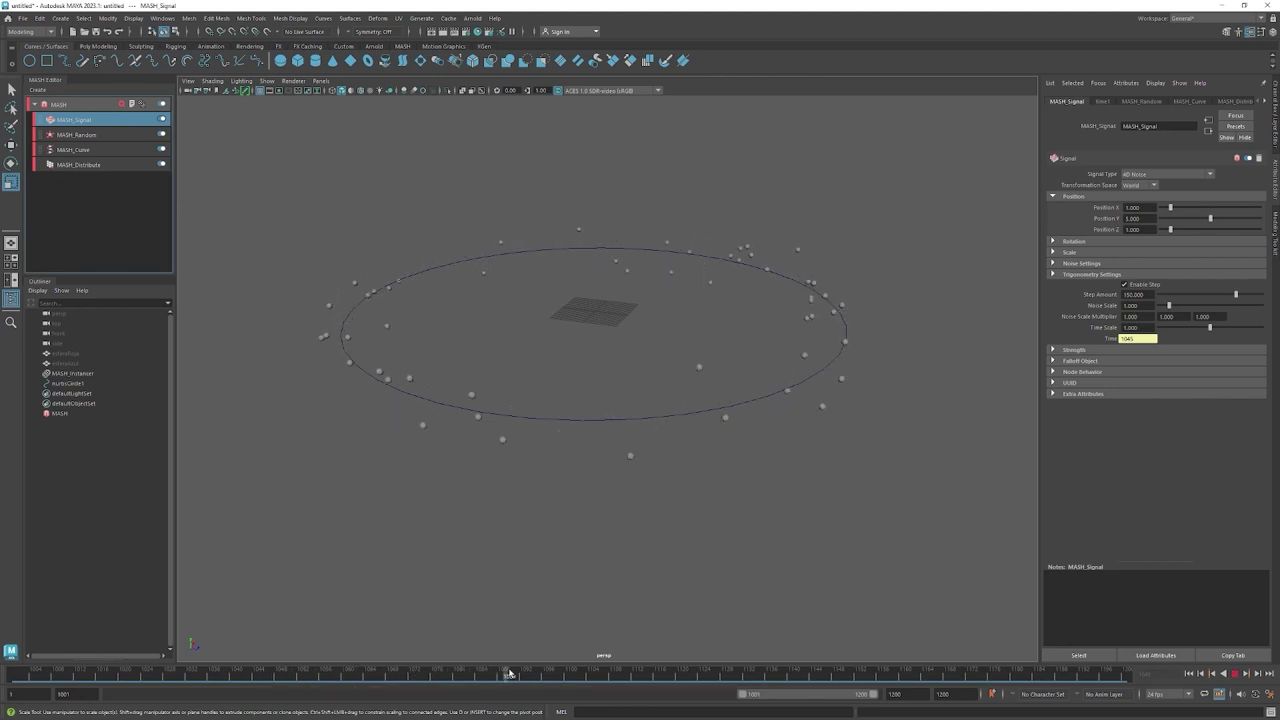
{"action": "key", "text": "alt+v"}
{"action": "right_click_drag", "start_coordinate": [691, 524], "coordinate": [851, 514], "text": "alt"}
{"action": "left_click_drag", "start_coordinate": [851, 514], "coordinate": [745, 484], "text": "alt"}
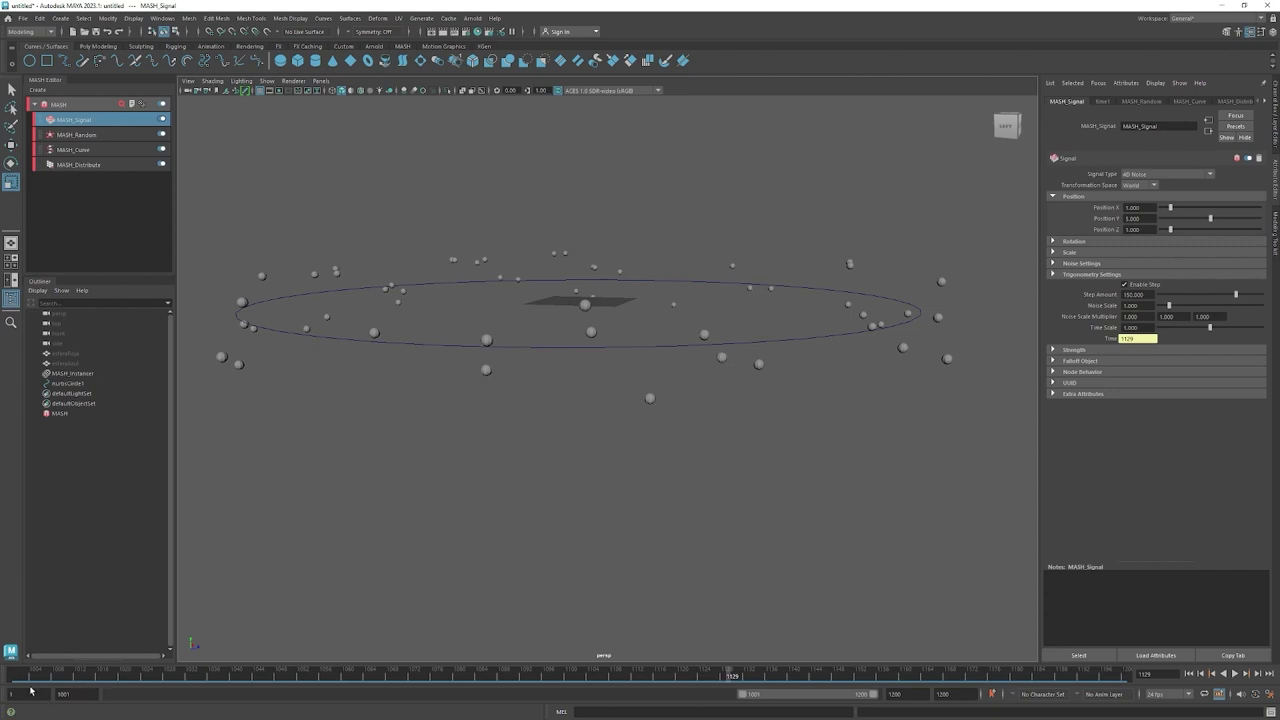
{"action": "key", "text": "alt+v"}
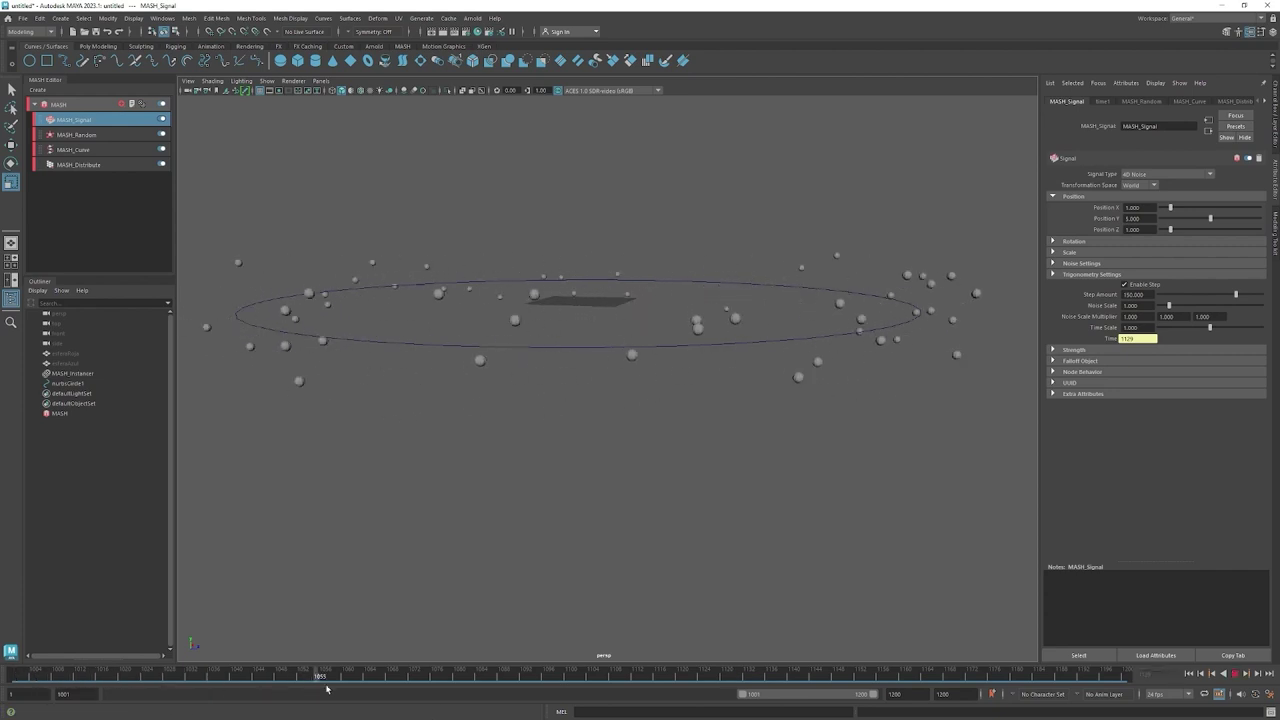
{"action": "key", "text": "alt+v"}
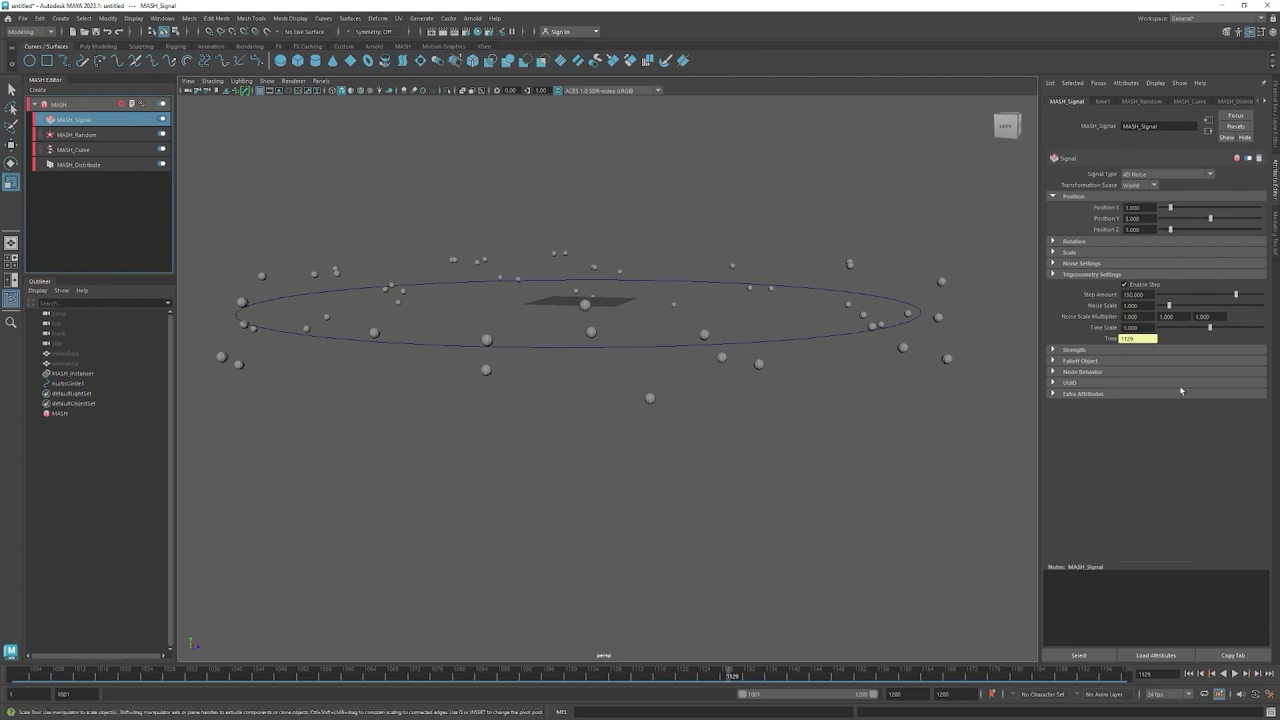
Play the animation and try Looping Noise, then Fractional Brownian Motion as the Signal Type.
{"action": "left_click", "coordinate": [1236, 675]}
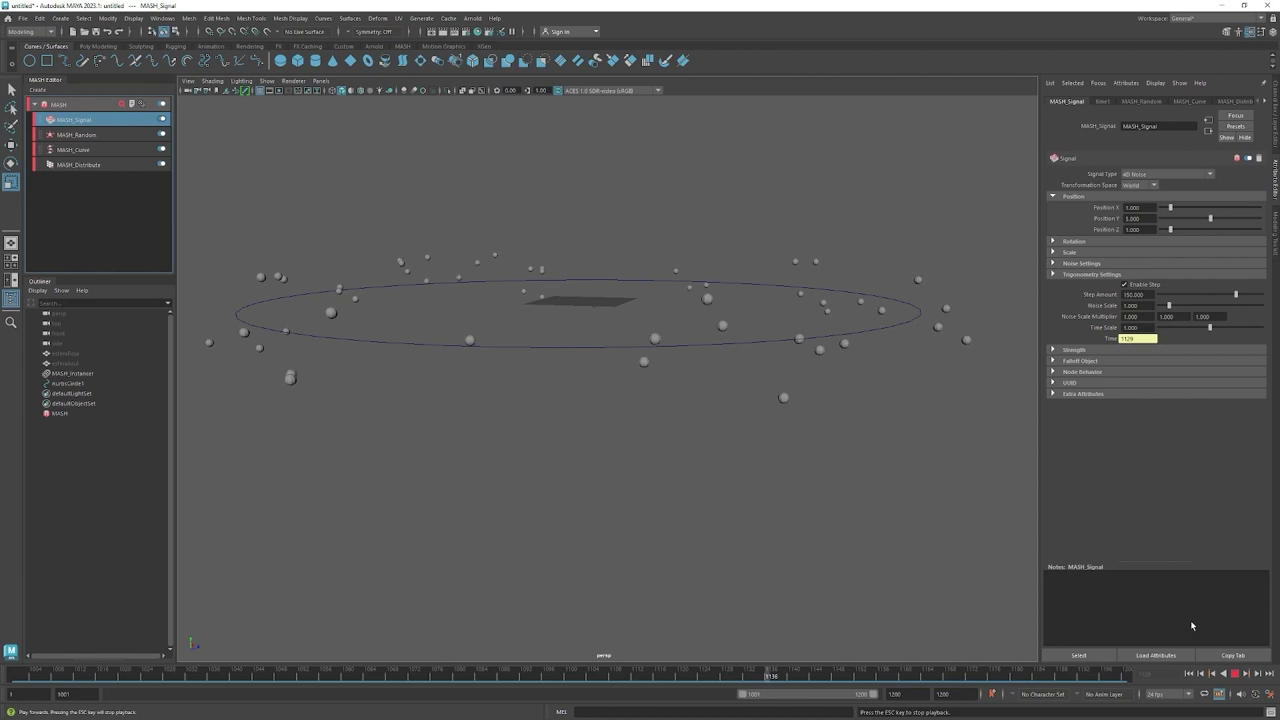
{"action": "left_click", "coordinate": [1140, 176]}
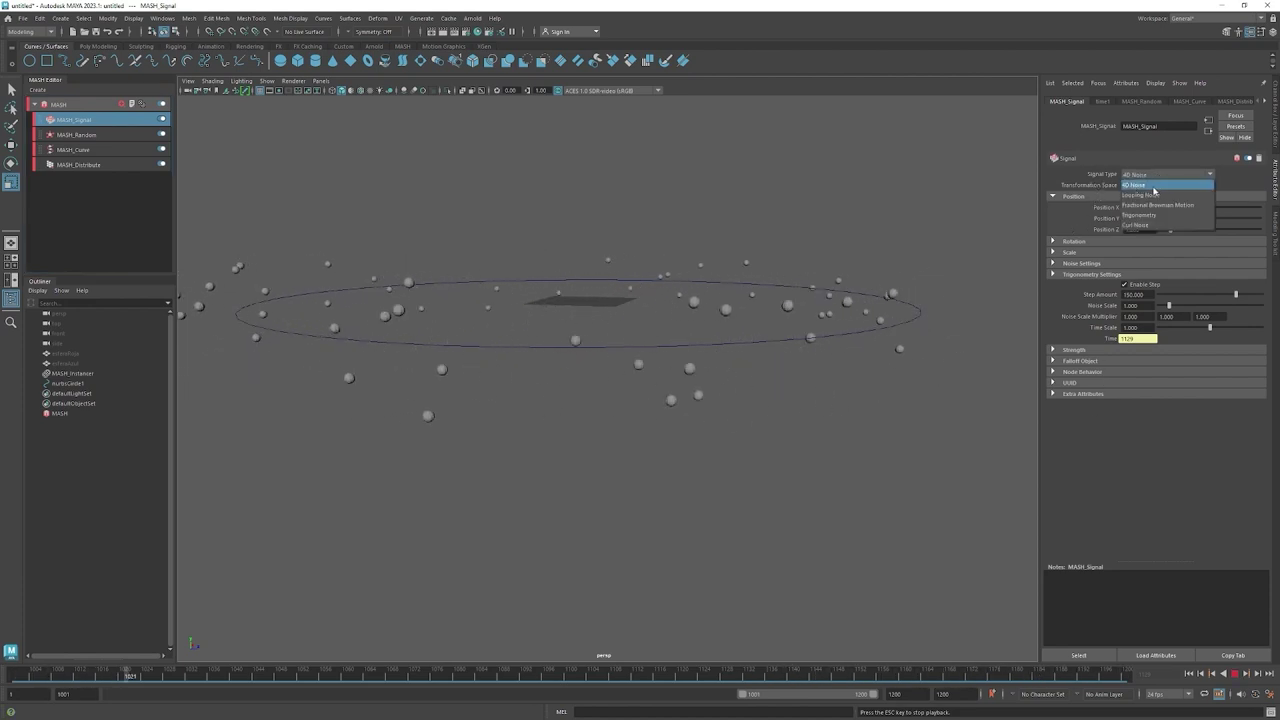
{"action": "left_click", "coordinate": [1148, 195]}
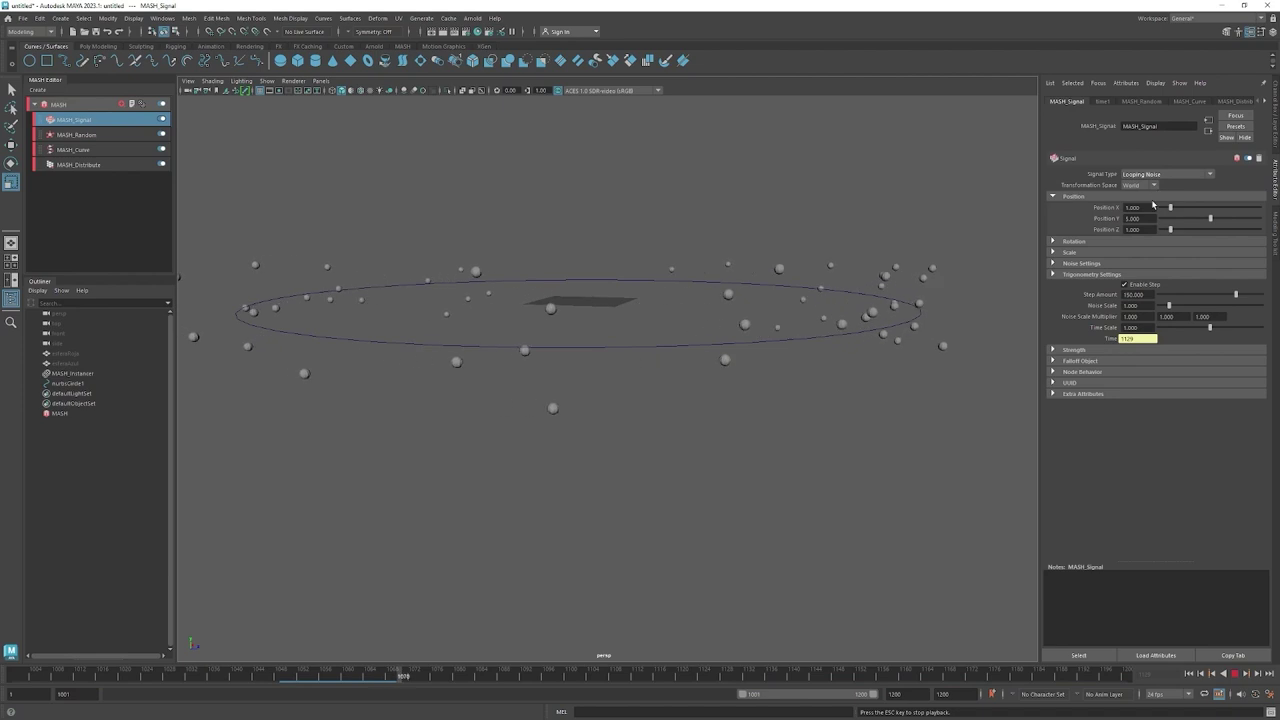
{"action": "left_click", "coordinate": [1160, 175]}
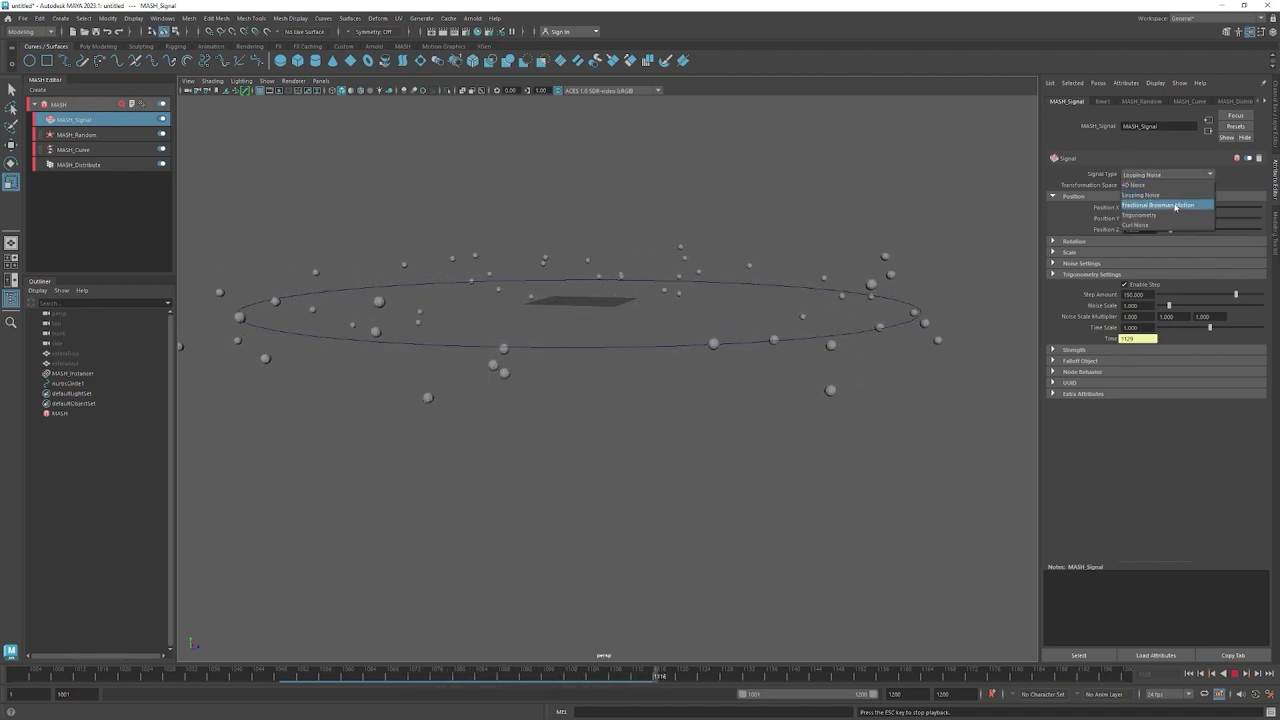
{"action": "left_click", "coordinate": [1176, 206]}
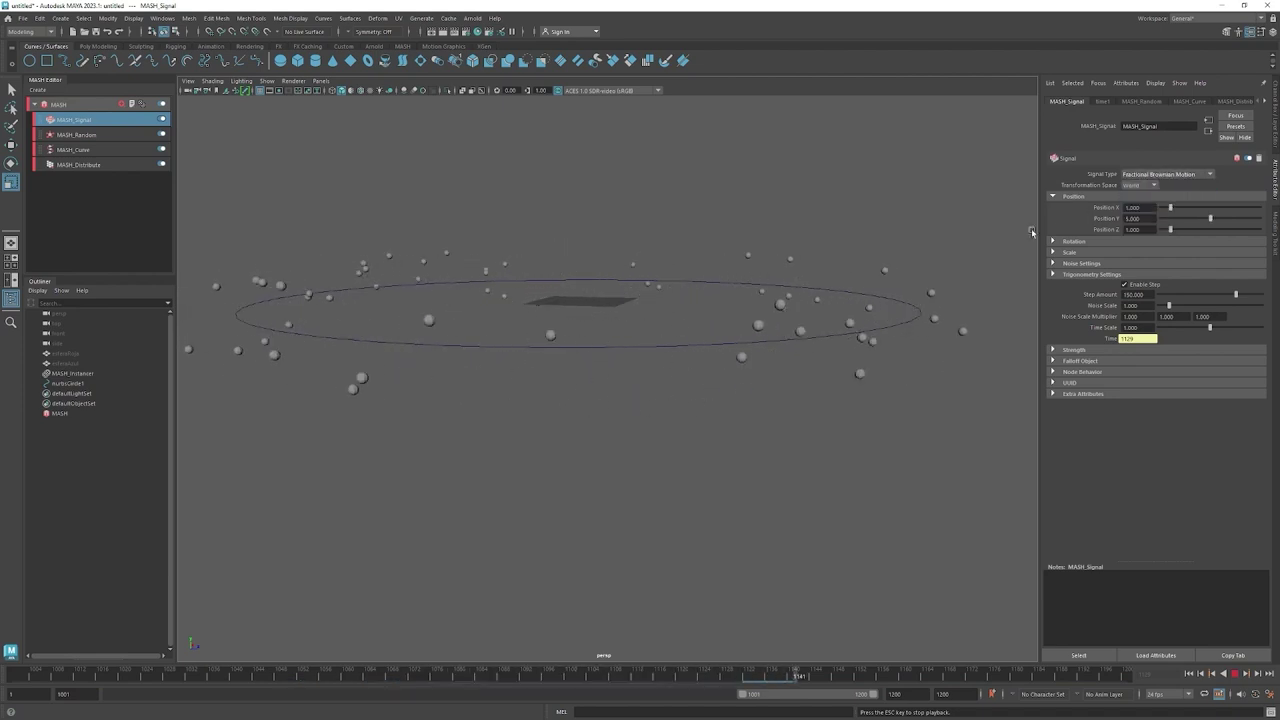
Try Curl Noise, then settle on Trigonometry as the Signal Type.
{"action": "left_click", "coordinate": [1206, 175]}
{"action": "left_click", "coordinate": [1169, 216]}
{"action": "left_click", "coordinate": [1206, 175]}
{"action": "left_click", "coordinate": [1169, 226]}
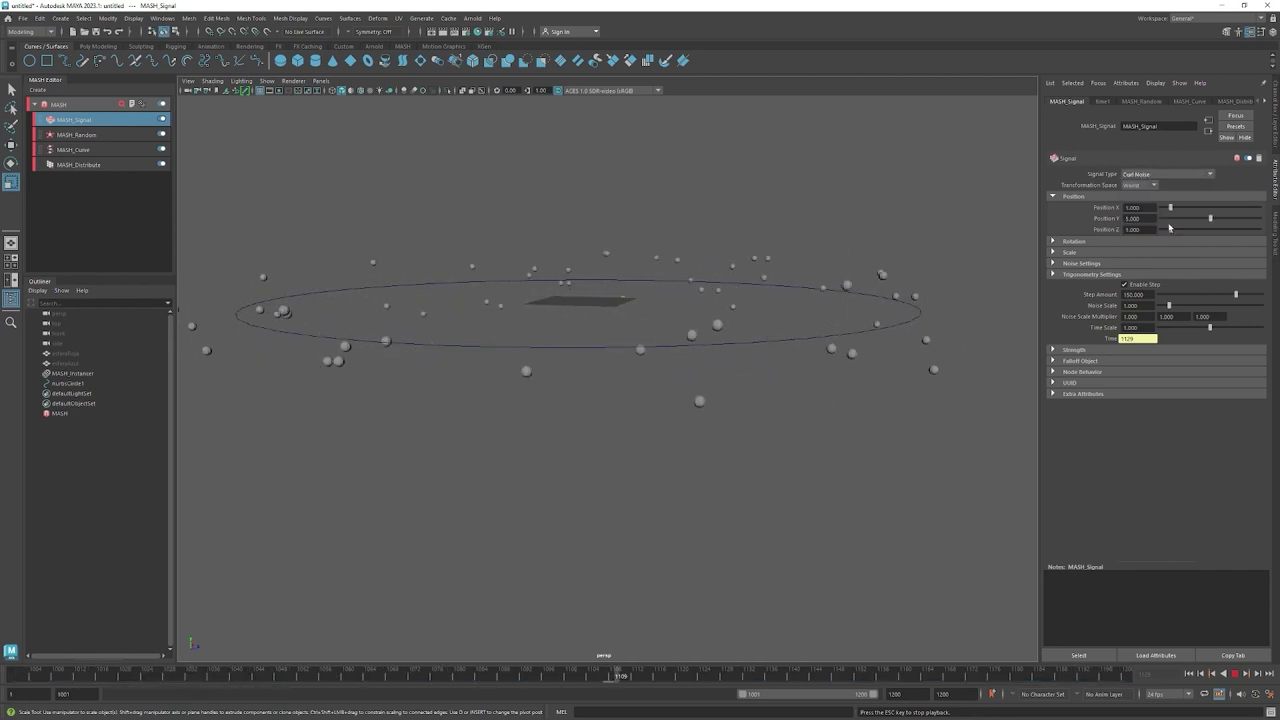
{"action": "left_click", "coordinate": [1167, 175]}
{"action": "left_click", "coordinate": [1166, 216]}
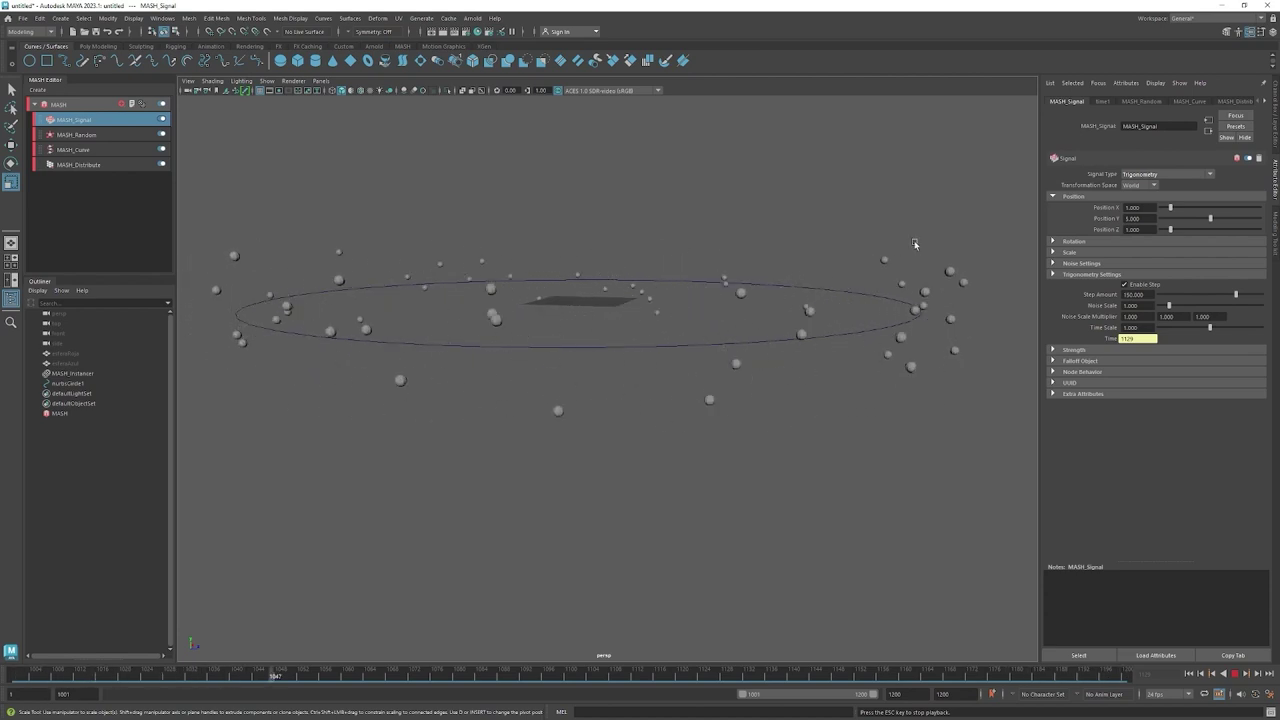
{"action": "left_click", "coordinate": [1165, 174]}
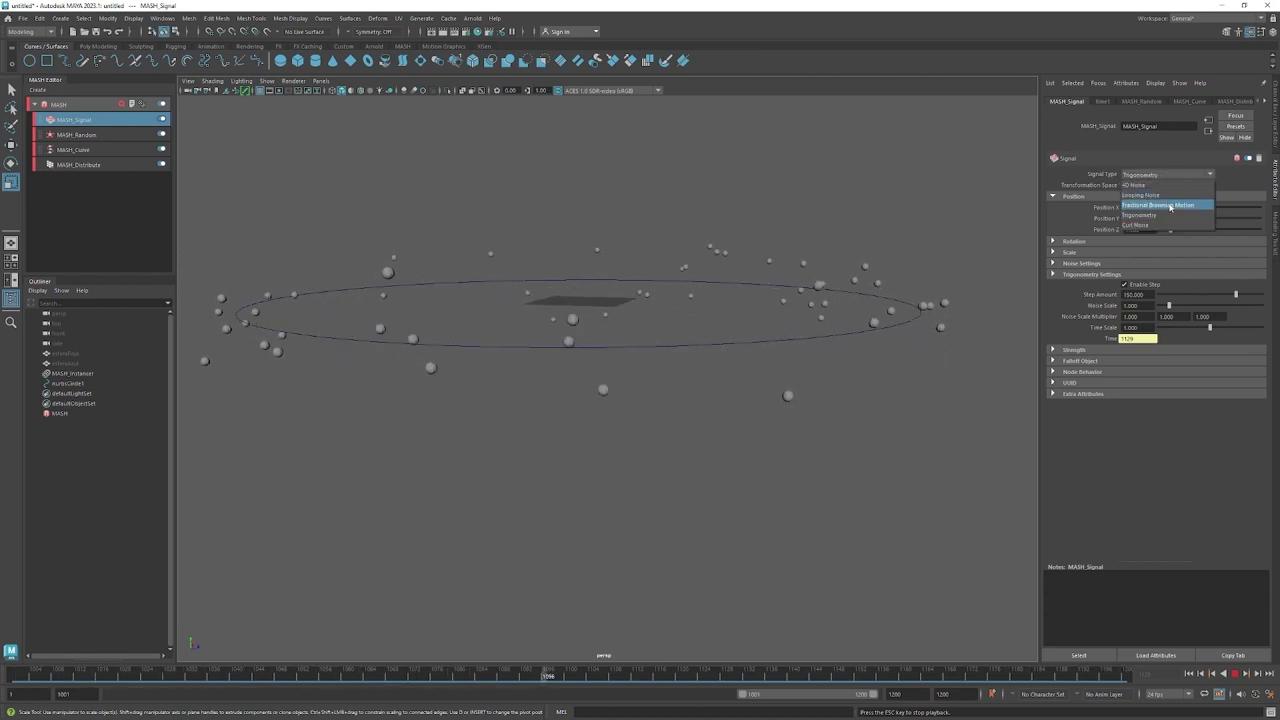
Switch the Signal Type to Fractional Brownian Motion and experiment with its Position X and Y strengths.
{"action": "left_click", "coordinate": [1169, 205]}
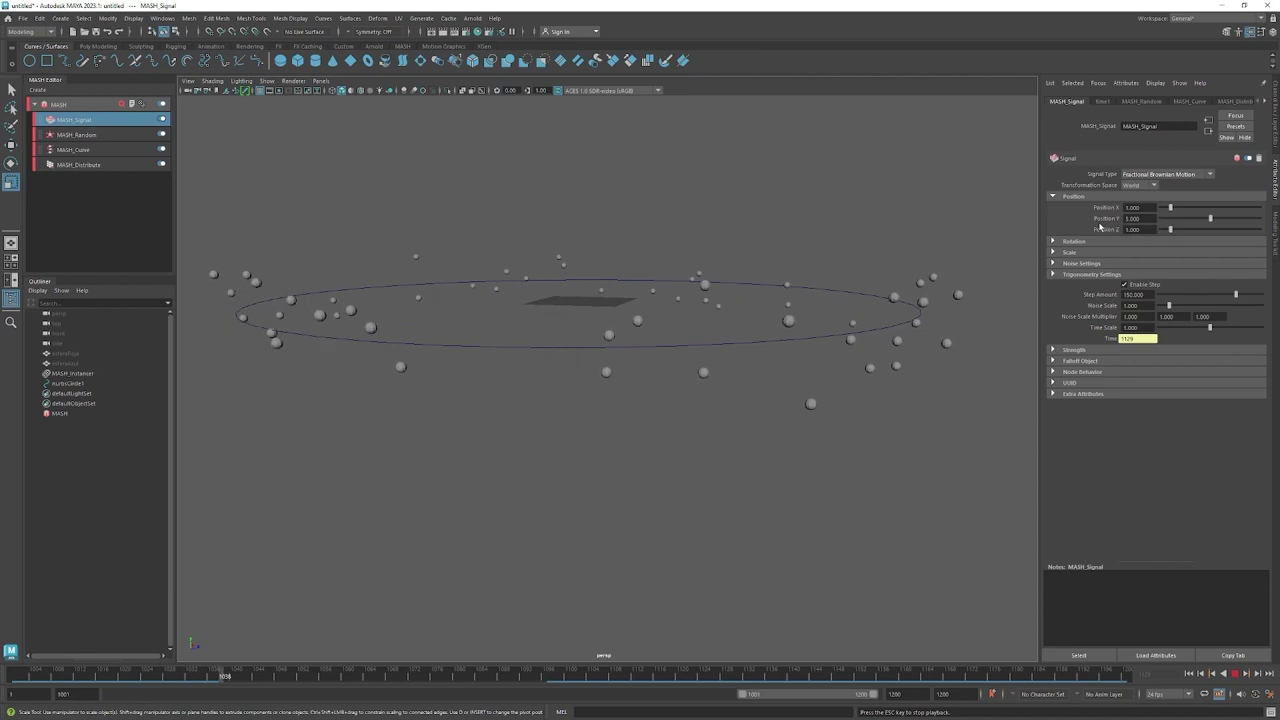
{"action": "left_click_drag", "start_coordinate": [1170, 207], "coordinate": [1221, 210]}
{"action": "mouse_move", "coordinate": [1235, 208]}
{"action": "left_mouse_down"}
{"action": "mouse_move", "coordinate": [1208, 208]}
{"action": "mouse_move", "coordinate": [1191, 227]}
{"action": "mouse_move", "coordinate": [1213, 227]}
{"action": "left_mouse_up"}
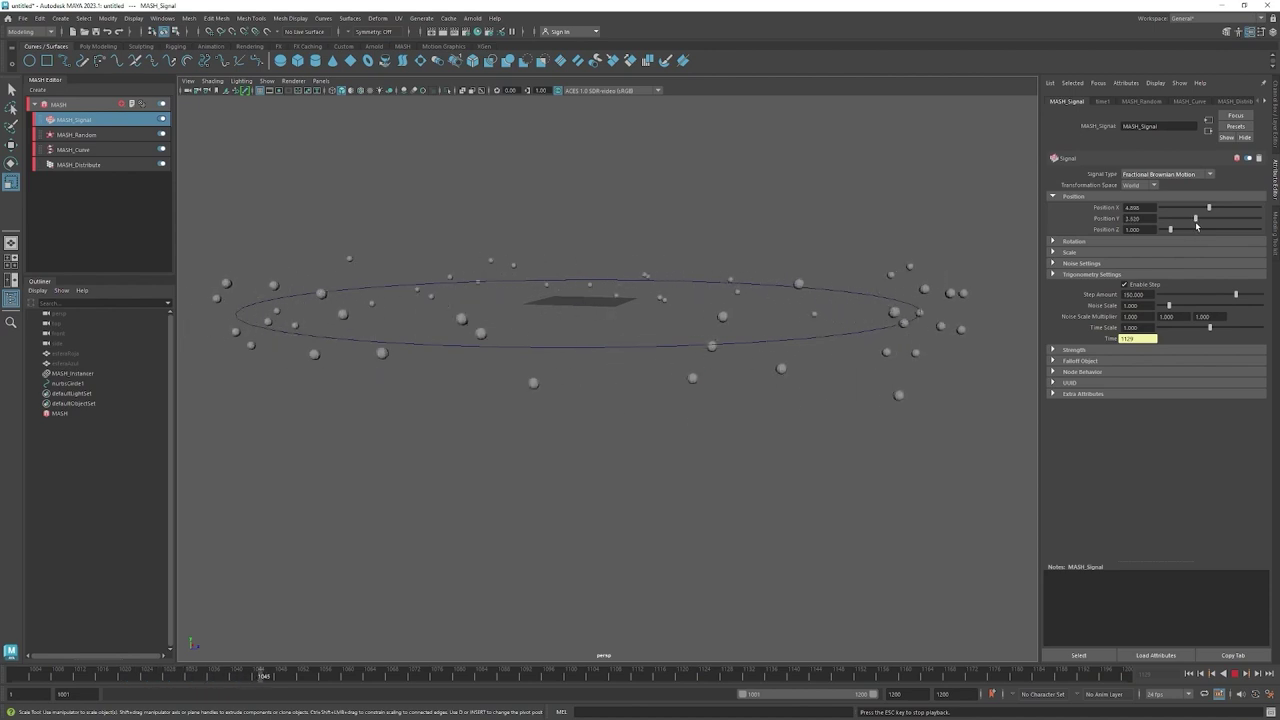
{"action": "left_click_drag", "start_coordinate": [1213, 227], "coordinate": [1160, 235]}
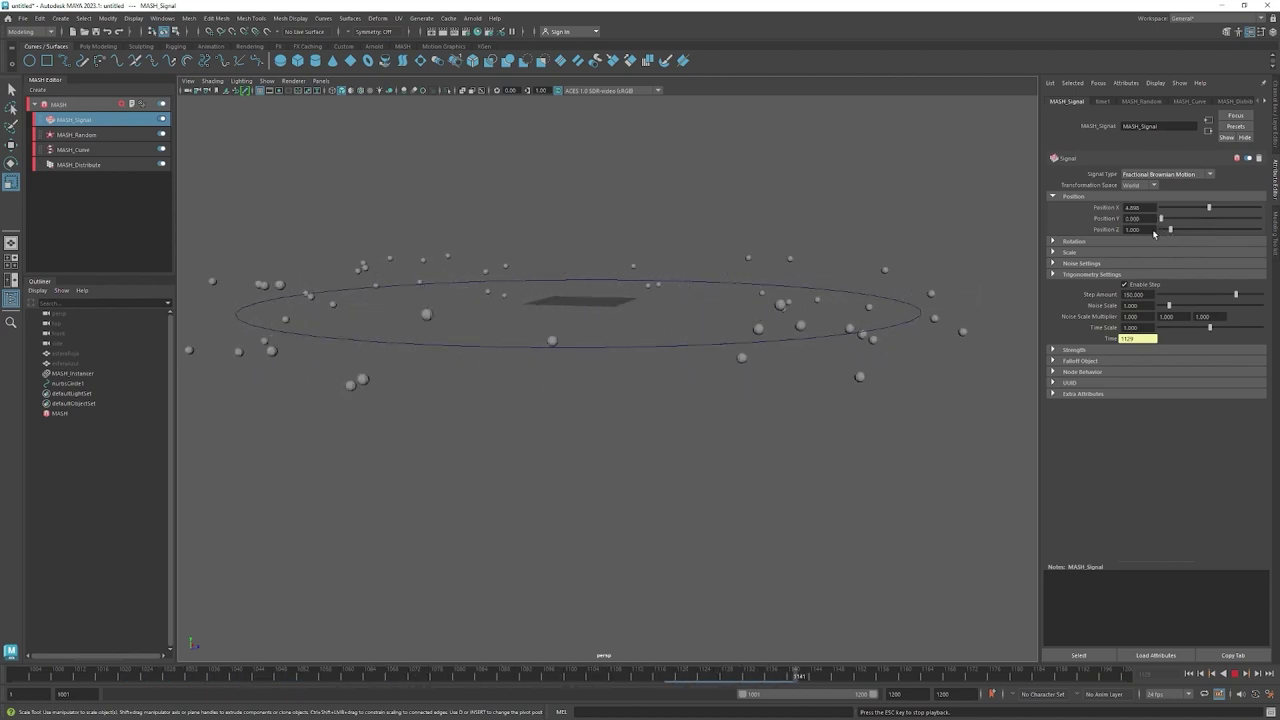
{"action": "left_click_drag", "start_coordinate": [682, 360], "coordinate": [682, 476], "text": "alt"}
{"action": "right_click_drag", "start_coordinate": [682, 476], "coordinate": [438, 477], "text": "alt"}
{"action": "middle_click_drag", "start_coordinate": [438, 477], "coordinate": [670, 428], "text": "alt"}
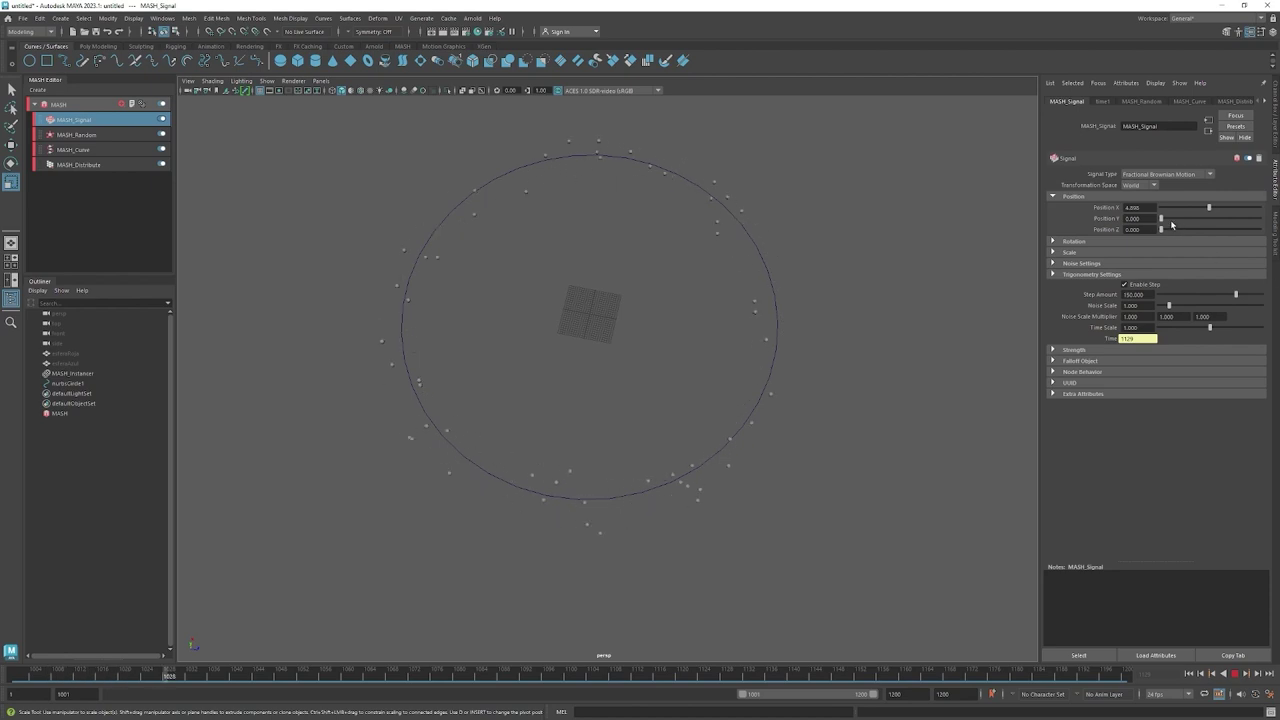
Zero the Signal's Position X and Z and raise Position Y to 10 for vertical motion.
{"action": "left_click_drag", "start_coordinate": [1160, 233], "coordinate": [1173, 234]}
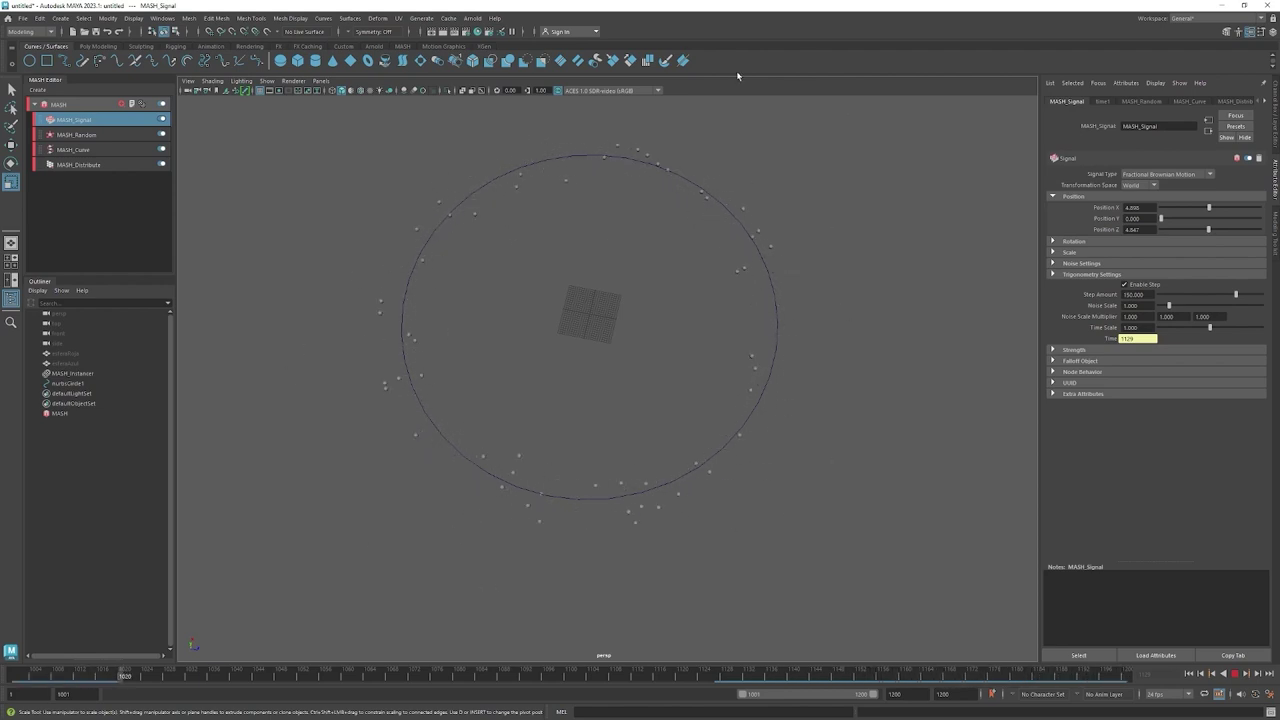
{"action": "left_click_drag", "start_coordinate": [499, 364], "coordinate": [729, 320], "text": "alt"}
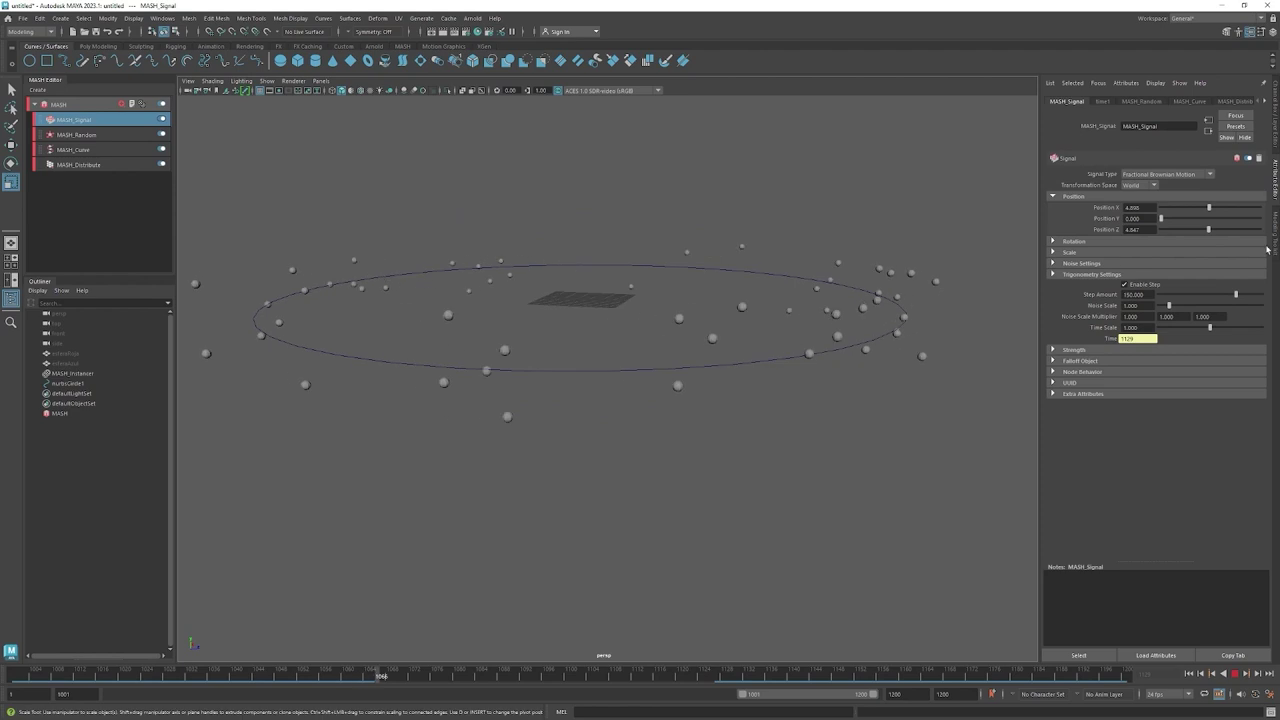
{"action": "mouse_move", "coordinate": [1208, 207]}
{"action": "left_mouse_down"}
{"action": "mouse_move", "coordinate": [1160, 207]}
{"action": "mouse_move", "coordinate": [1161, 229]}
{"action": "mouse_move", "coordinate": [1260, 218]}
{"action": "left_mouse_up"}
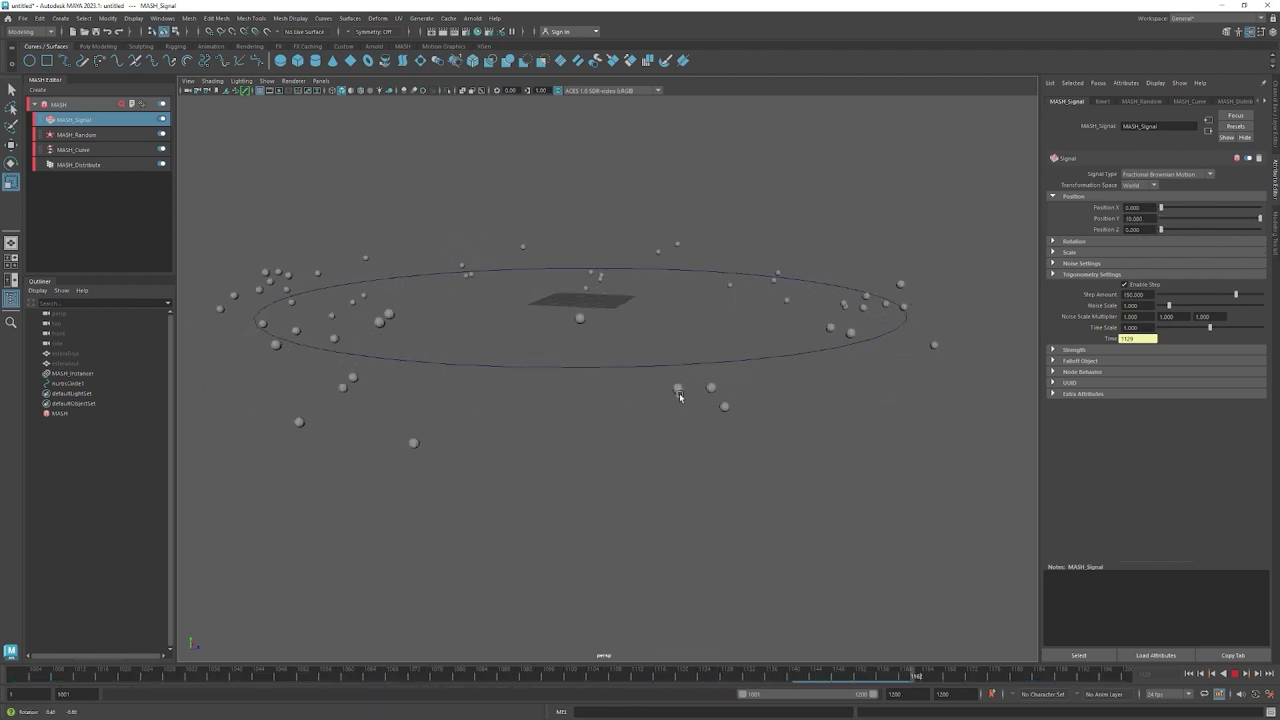
{"action": "left_click_drag", "start_coordinate": [679, 393], "coordinate": [741, 322], "text": "alt"}
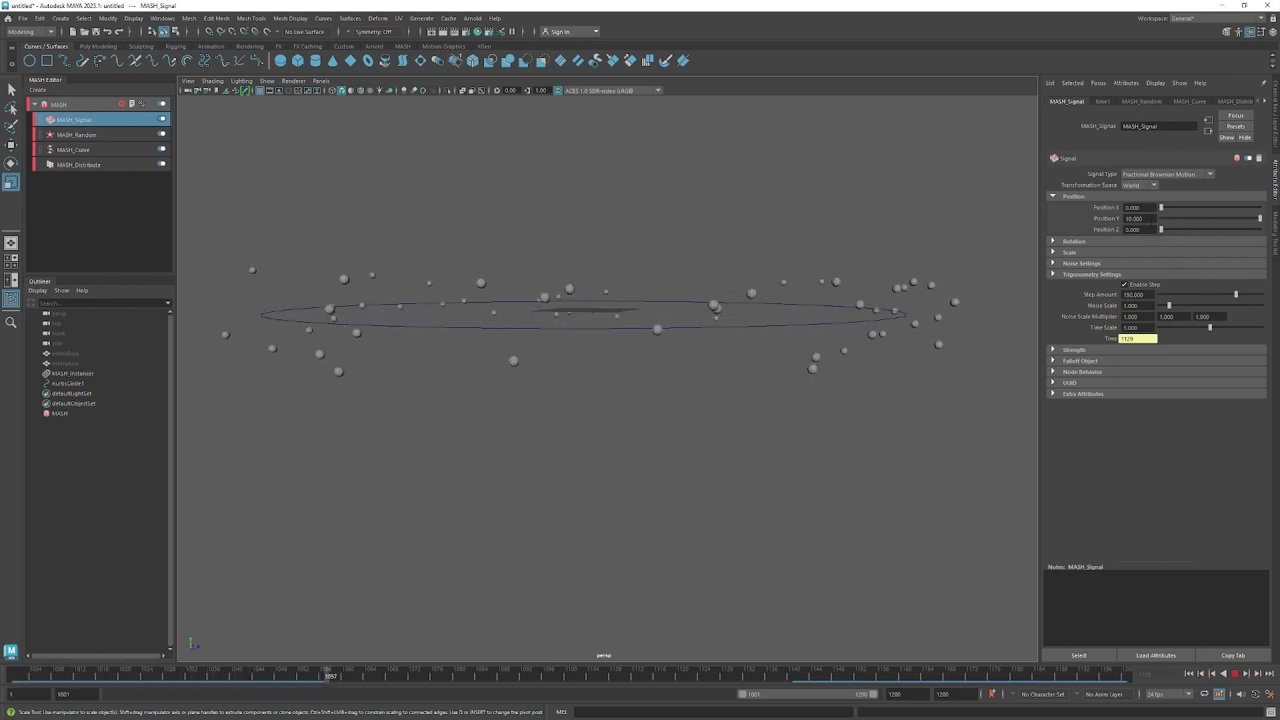
{"action": "mouse_move", "coordinate": [825, 262]}
{"action": "left_mouse_down", "text": "alt"}
{"action": "mouse_move", "coordinate": [832, 306]}
{"action": "mouse_move", "coordinate": [737, 323]}
{"action": "left_mouse_up", "text": "alt"}
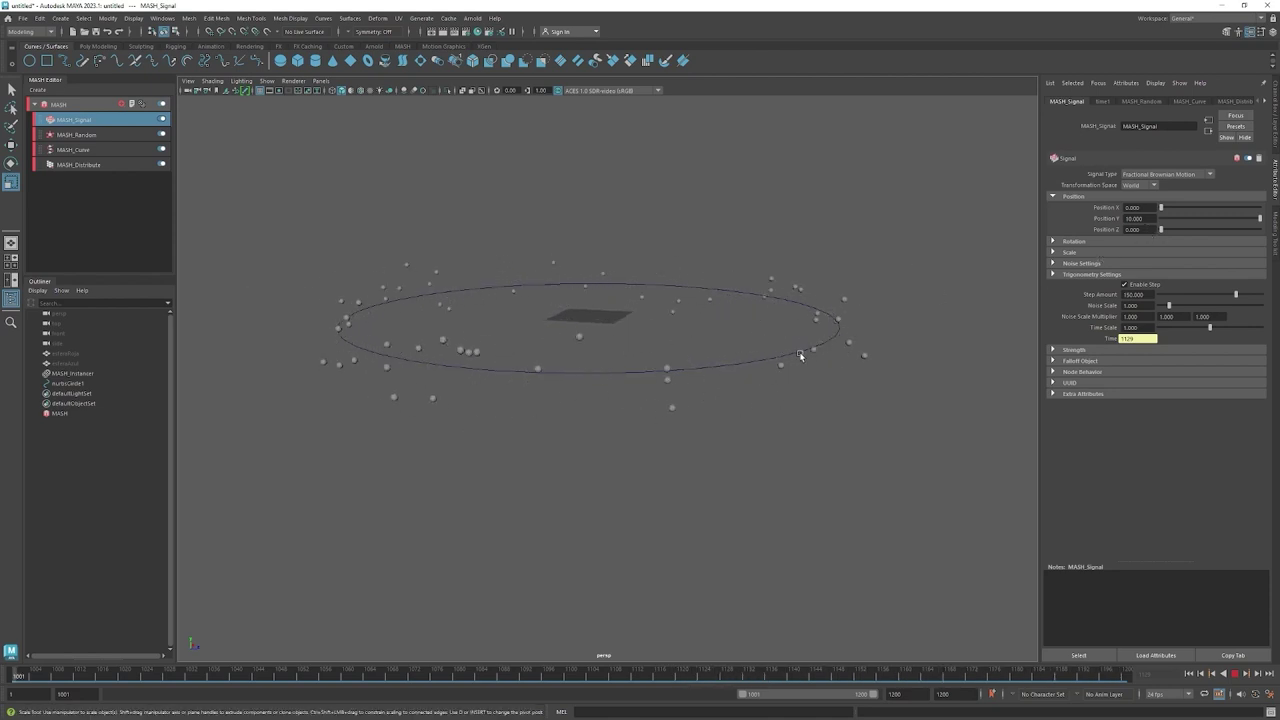
{"action": "mouse_move", "coordinate": [697, 409]}
{"action": "left_mouse_down", "text": "alt"}
{"action": "mouse_move", "coordinate": [647, 450]}
{"action": "mouse_move", "coordinate": [685, 389]}
{"action": "mouse_move", "coordinate": [846, 349]}
{"action": "left_mouse_up", "text": "alt"}
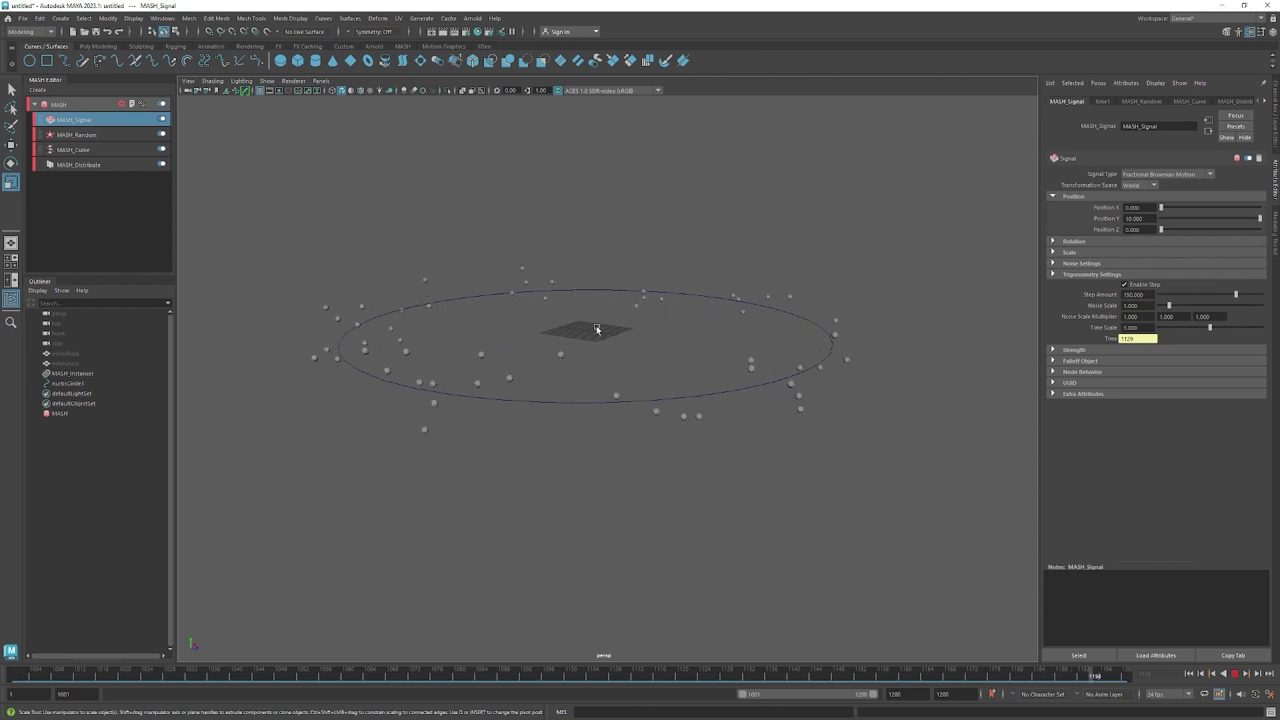
Set the Signal's position strengths to X 5, Y 20 and Z 5, then select MASH_Curve.
{"action": "left_click", "coordinate": [1132, 207]}
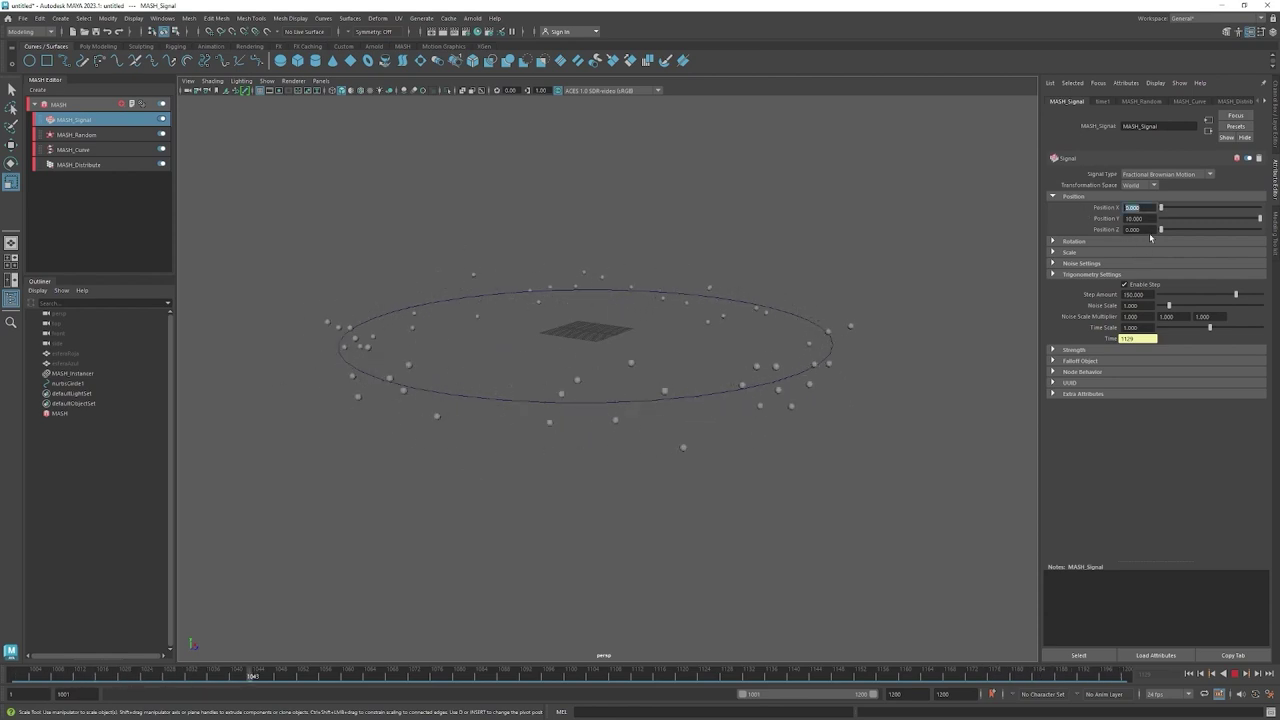
{"action": "type", "text": "5.000"}
{"action": "left_click", "coordinate": [1133, 229]}
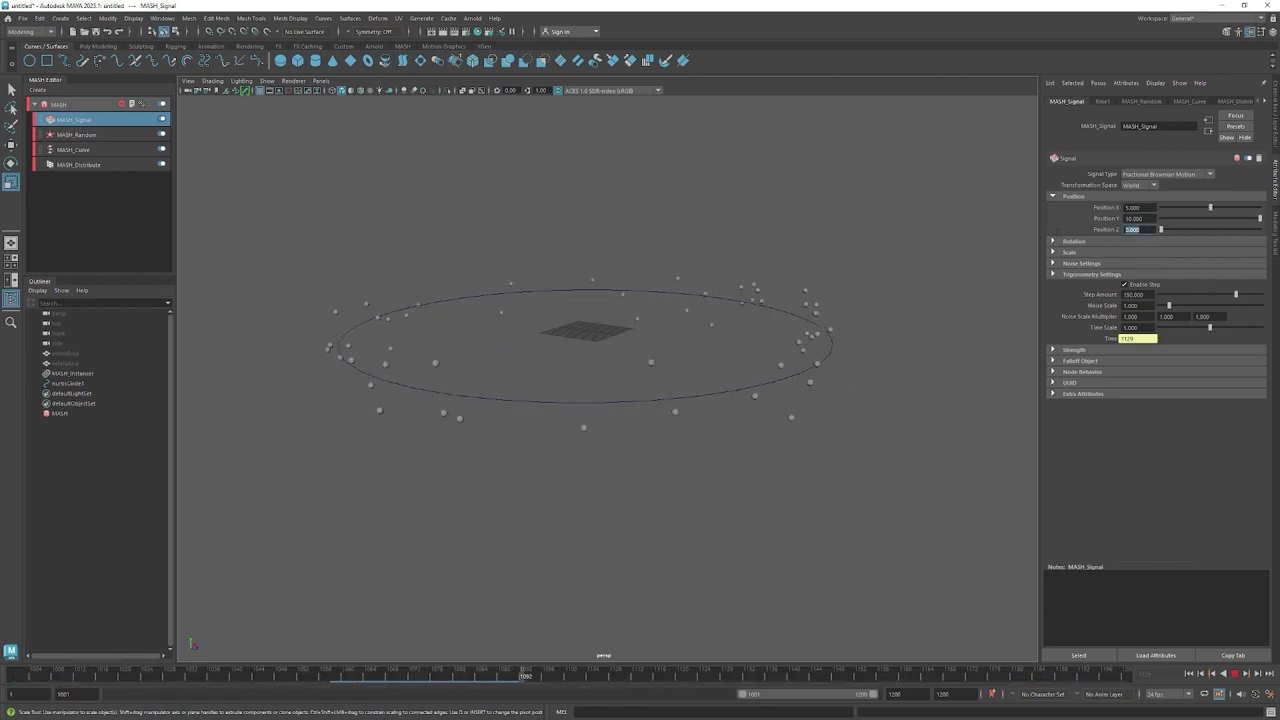
{"action": "type", "text": "5.000"}
{"action": "left_click_drag", "start_coordinate": [508, 398], "coordinate": [511, 408], "text": "alt"}
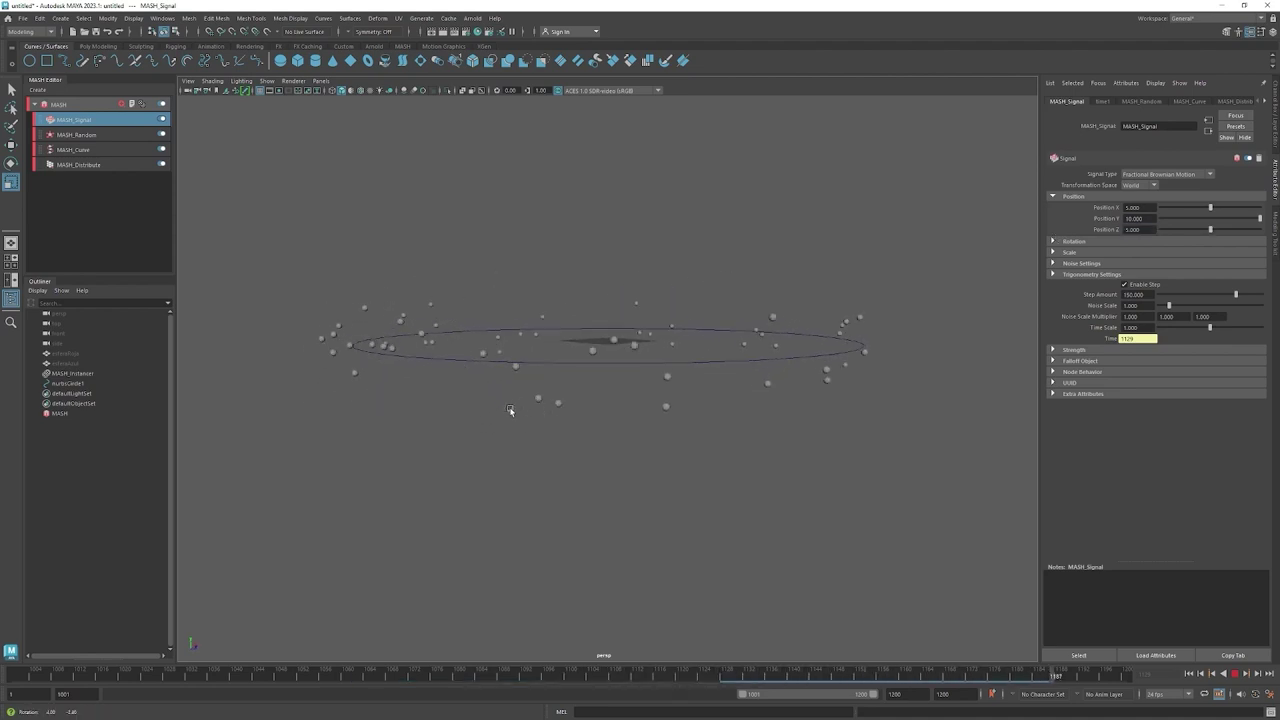
{"action": "left_click", "coordinate": [1133, 218]}
{"action": "type", "text": "10"}
{"action": "key", "text": "Return"}
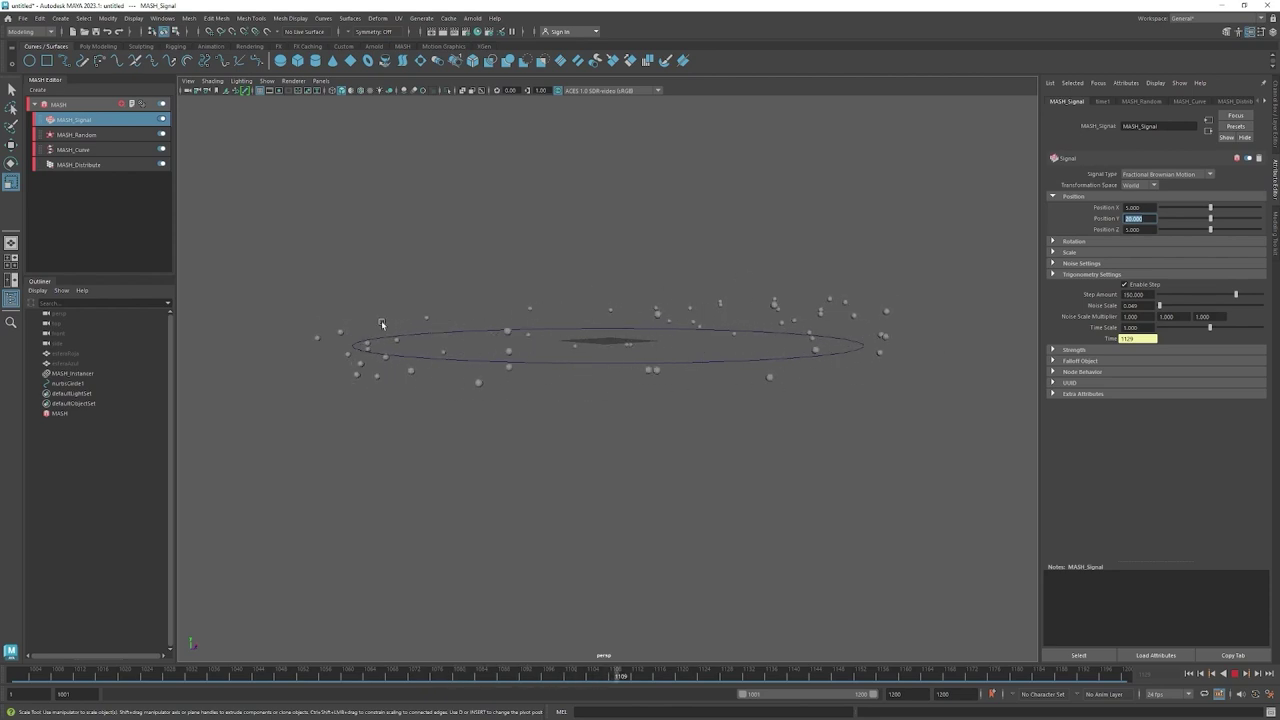
{"action": "left_click", "coordinate": [72, 150]}
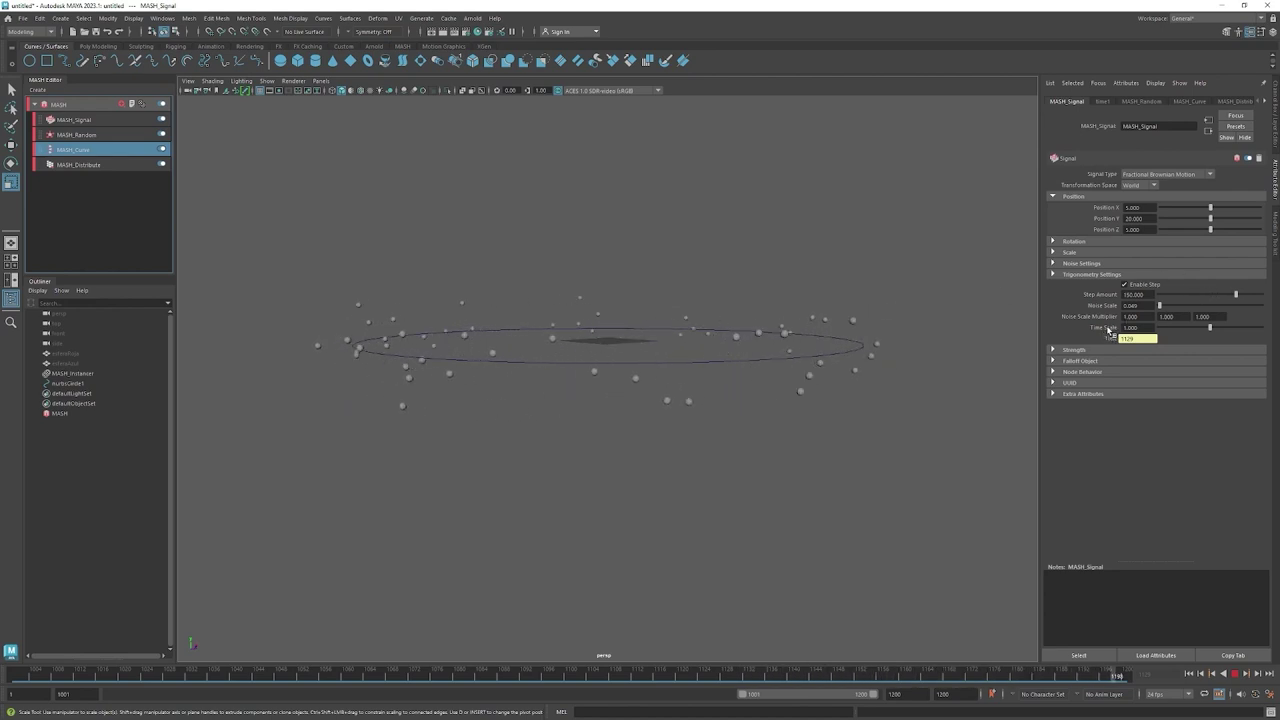
{"action": "left_click", "coordinate": [1189, 101]}
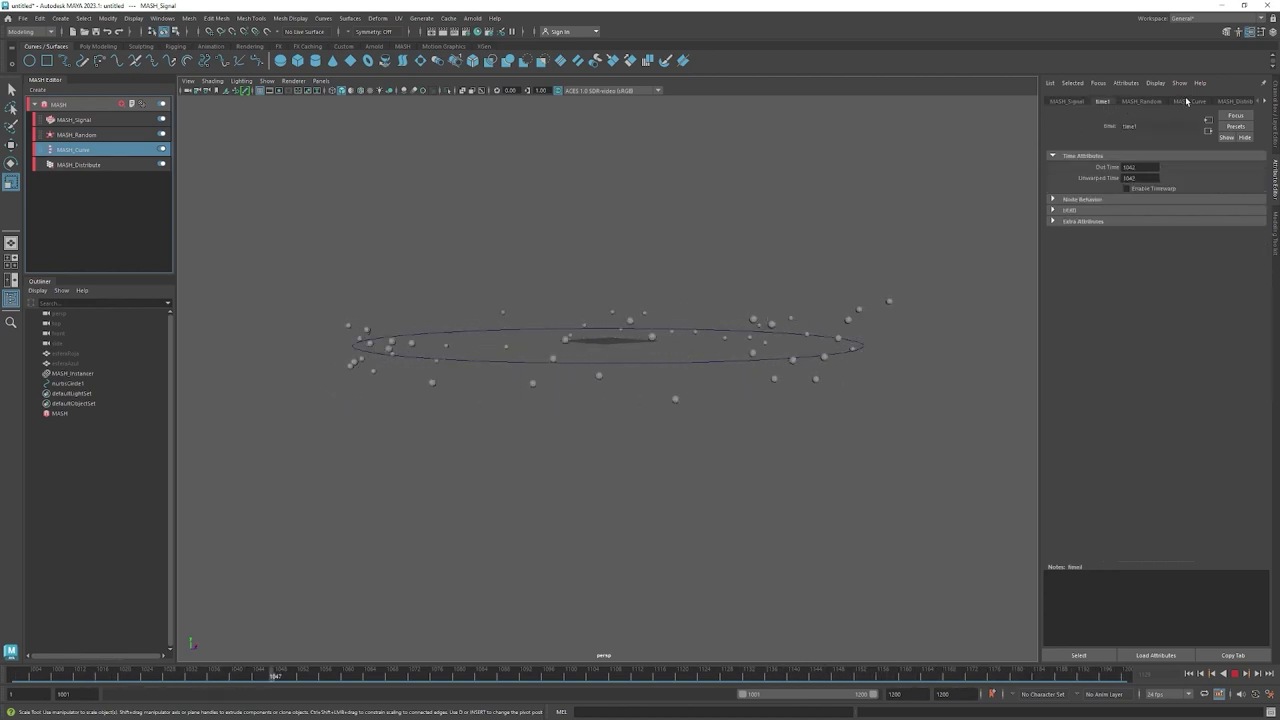
Set MASH_Curve's Animation Speed to 0.007 and move MASH_Curve above MASH_Signal in the stack.
{"action": "left_click", "coordinate": [1235, 673]}
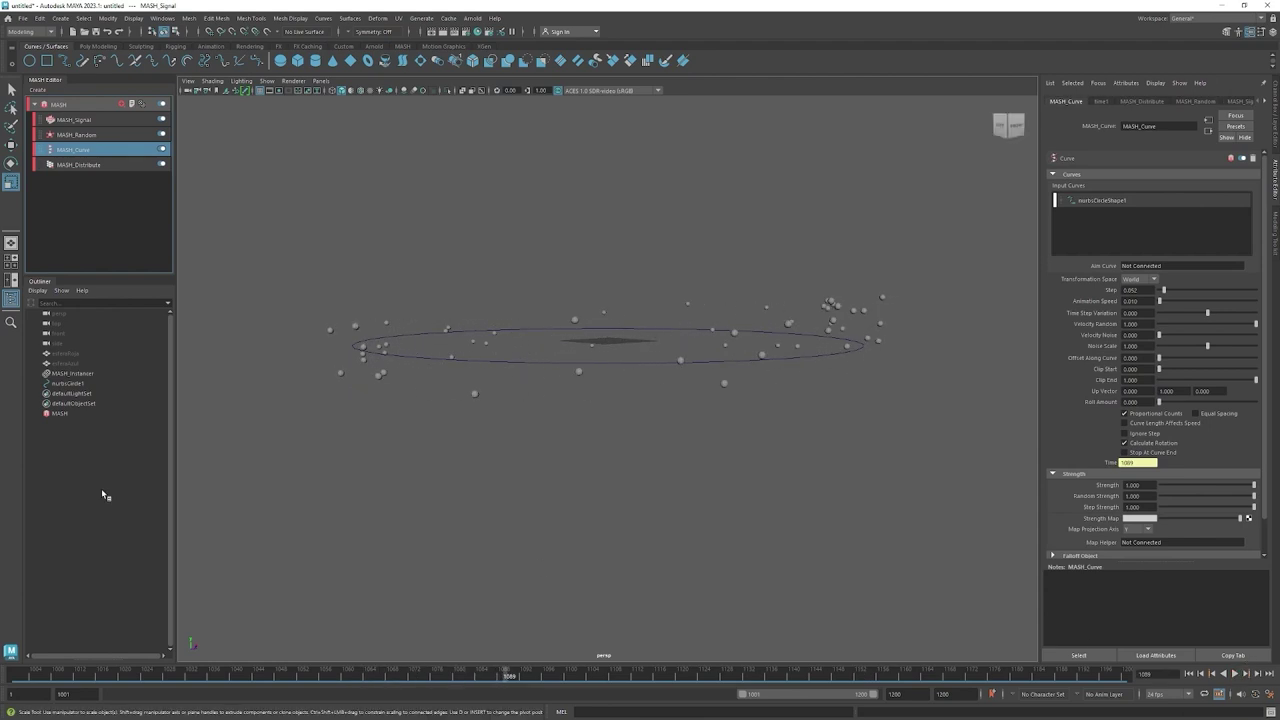
{"action": "left_click", "coordinate": [231, 471]}
{"action": "left_click", "coordinate": [88, 150]}
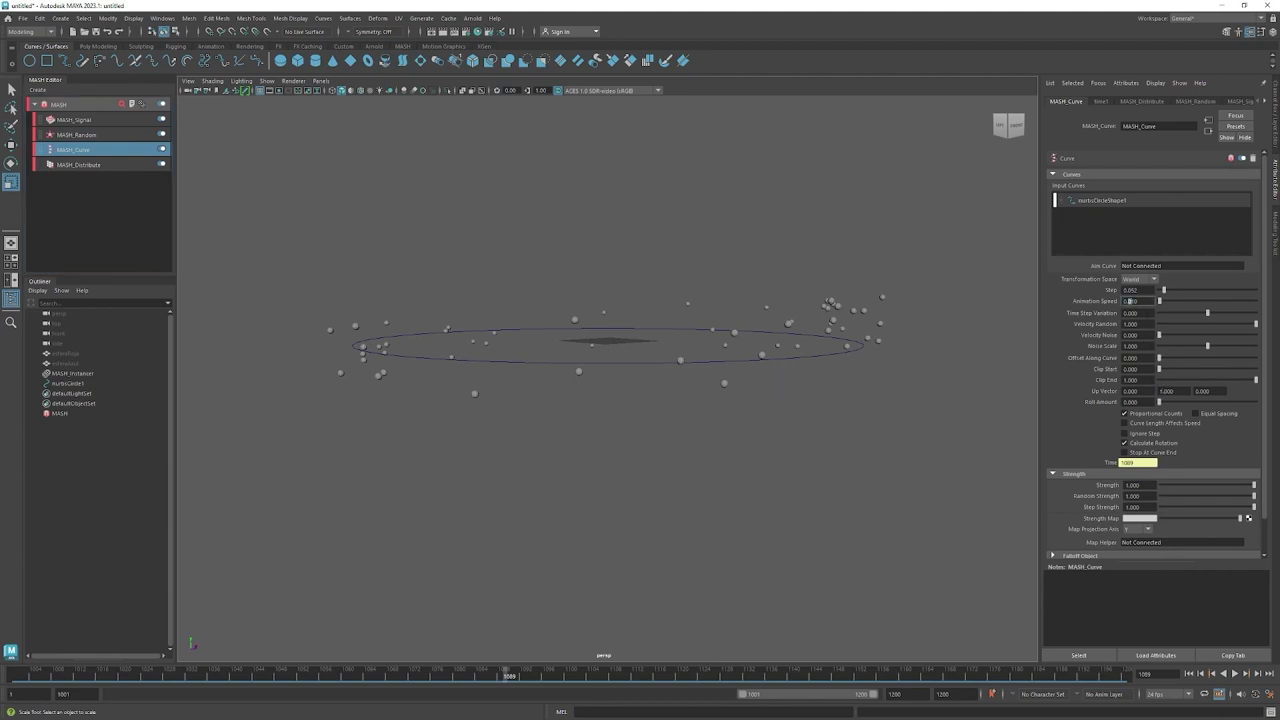
{"action": "type", "text": "0.007"}
{"action": "key", "text": "Return"}
{"action": "left_click", "coordinate": [1235, 674]}
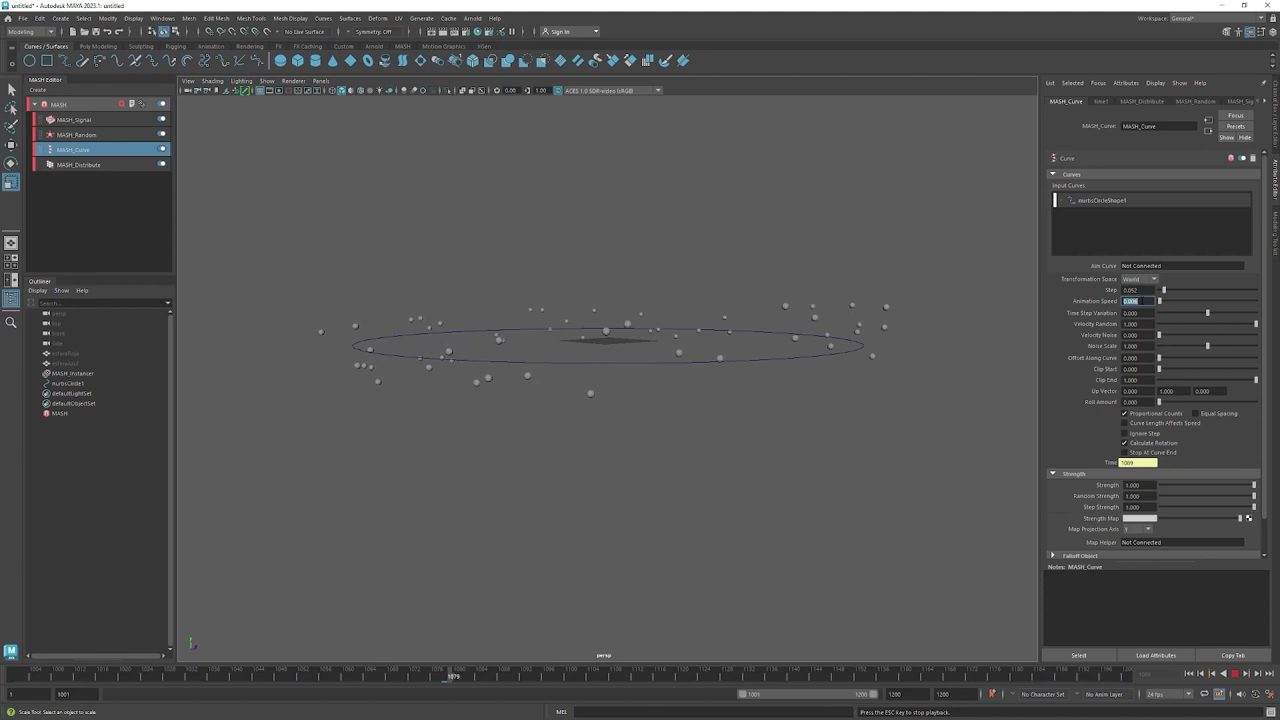
{"action": "type", "text": "0.007"}
{"action": "key", "text": "Return"}
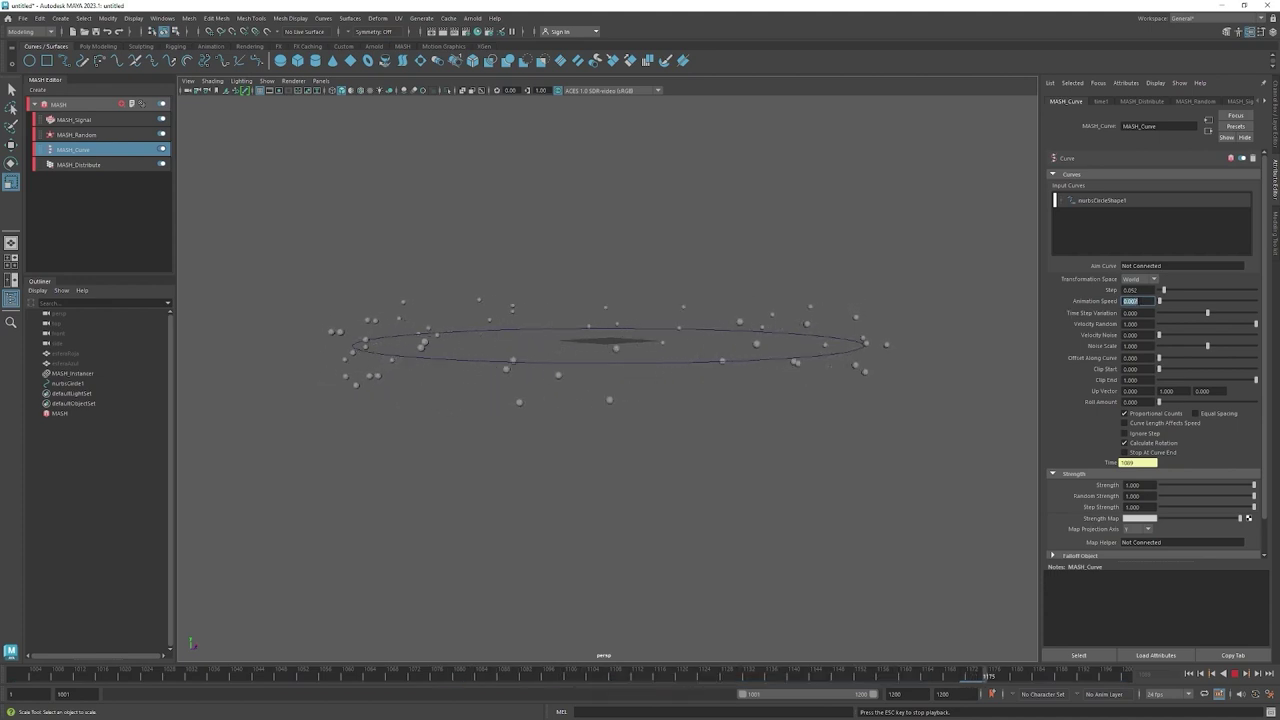
{"action": "left_click_drag", "start_coordinate": [591, 434], "coordinate": [746, 409], "text": "alt"}
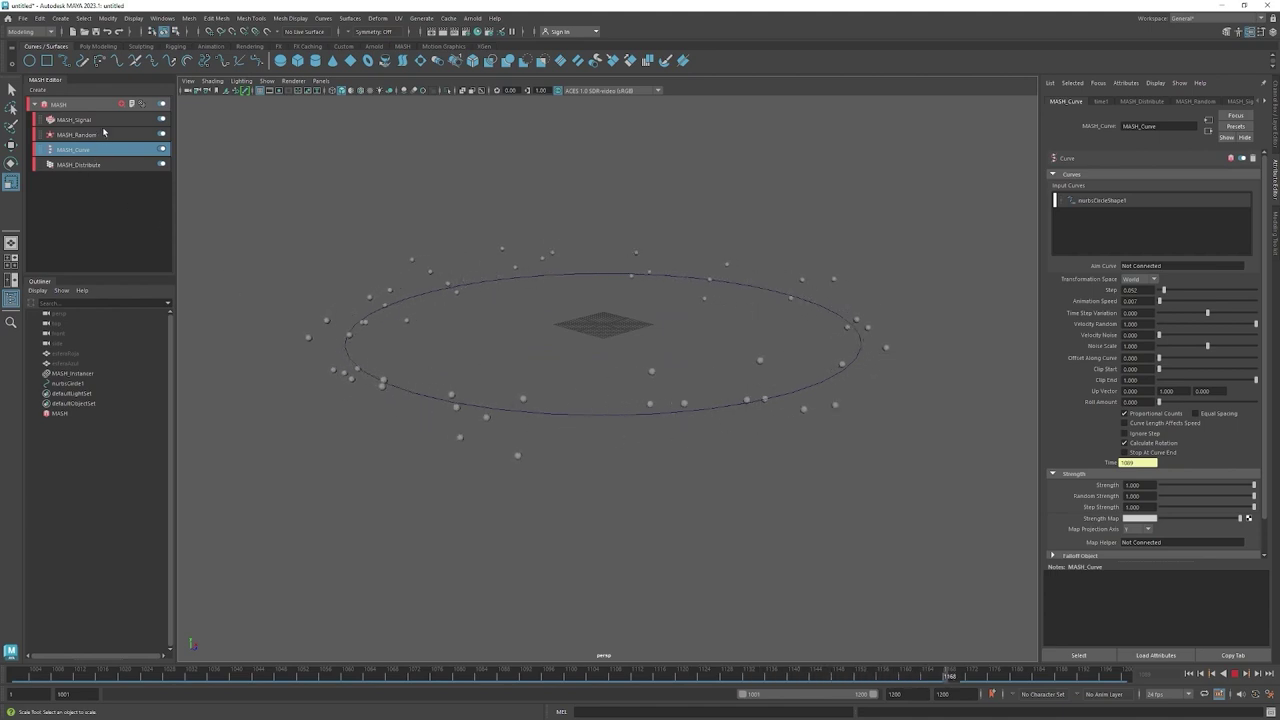
{"action": "left_click_drag", "start_coordinate": [100, 149], "coordinate": [107, 127]}
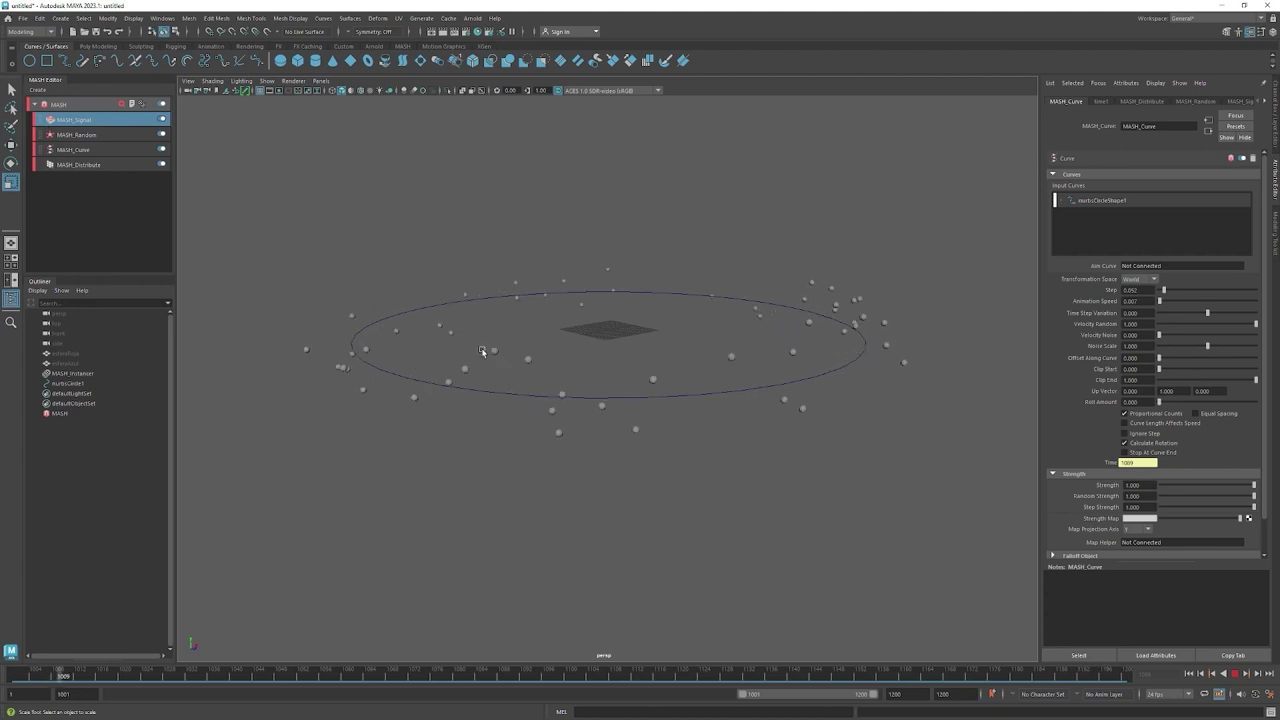
Stop playback, reselect the MASH_Signal node and replay the animation.
{"action": "left_click", "coordinate": [1235, 674]}
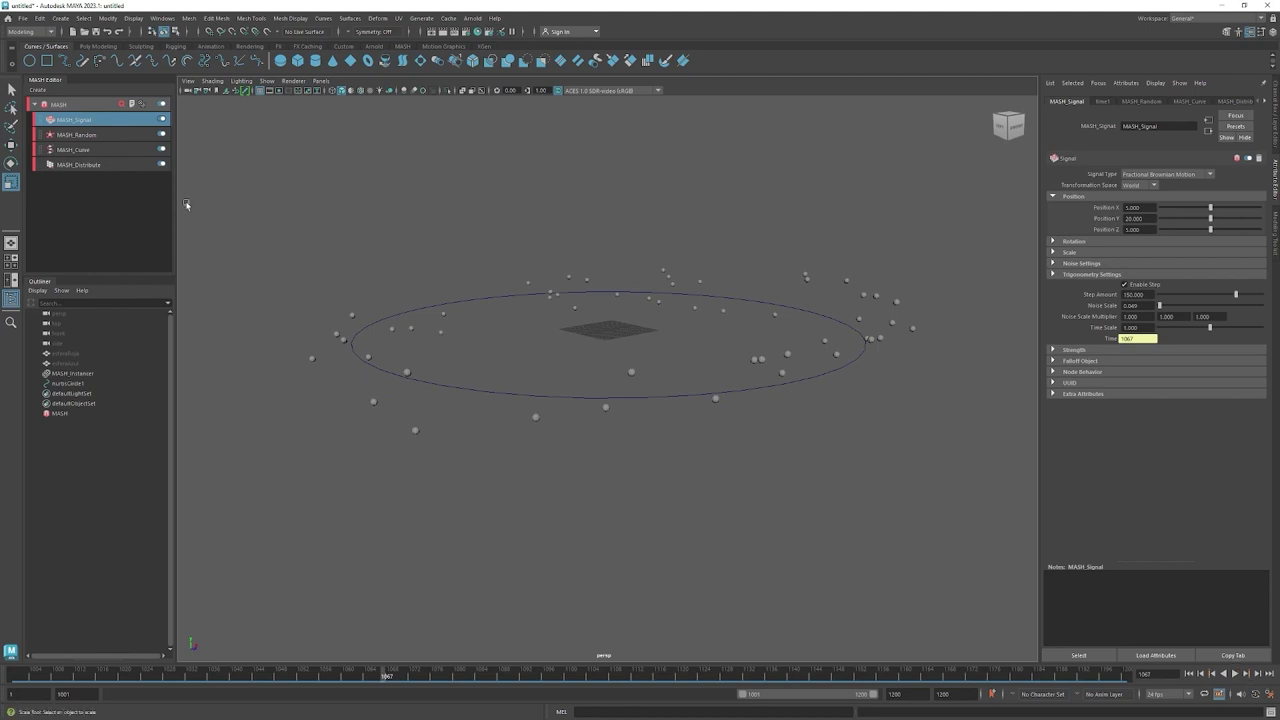
{"action": "left_click", "coordinate": [98, 135]}
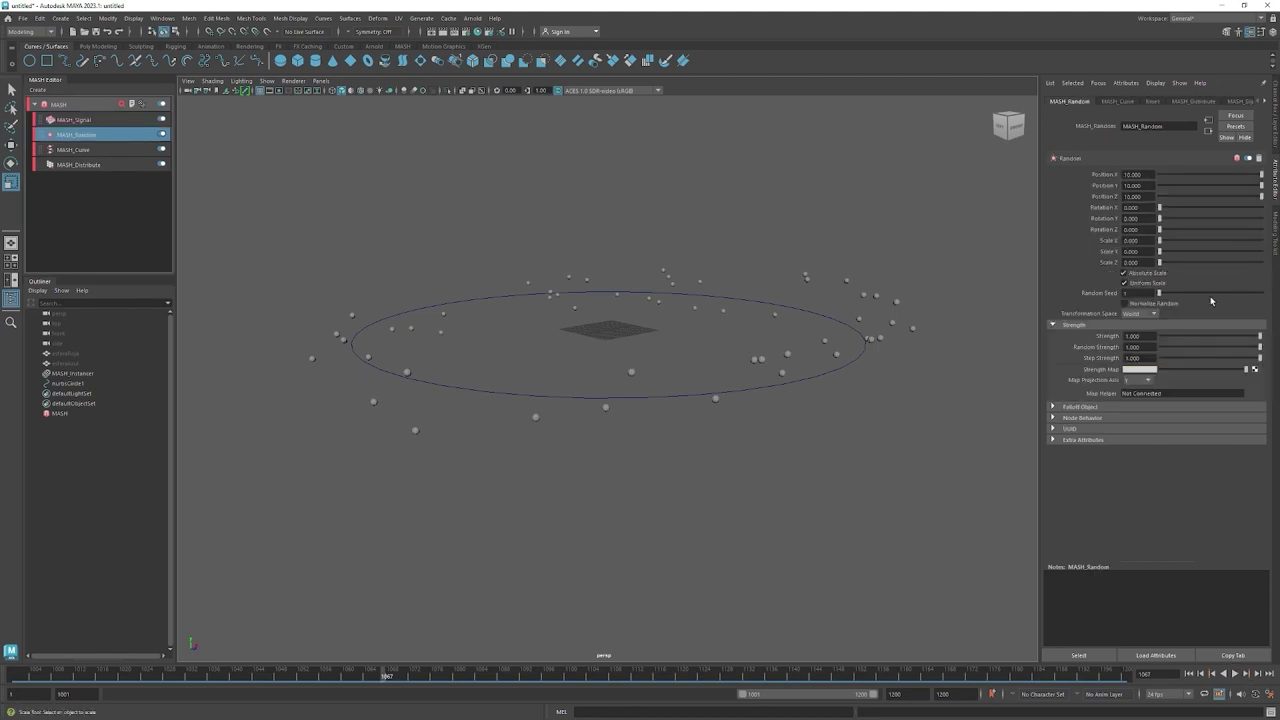
{"action": "left_click", "coordinate": [100, 119]}
{"action": "left_click", "coordinate": [112, 165]}
{"action": "left_click", "coordinate": [113, 121]}
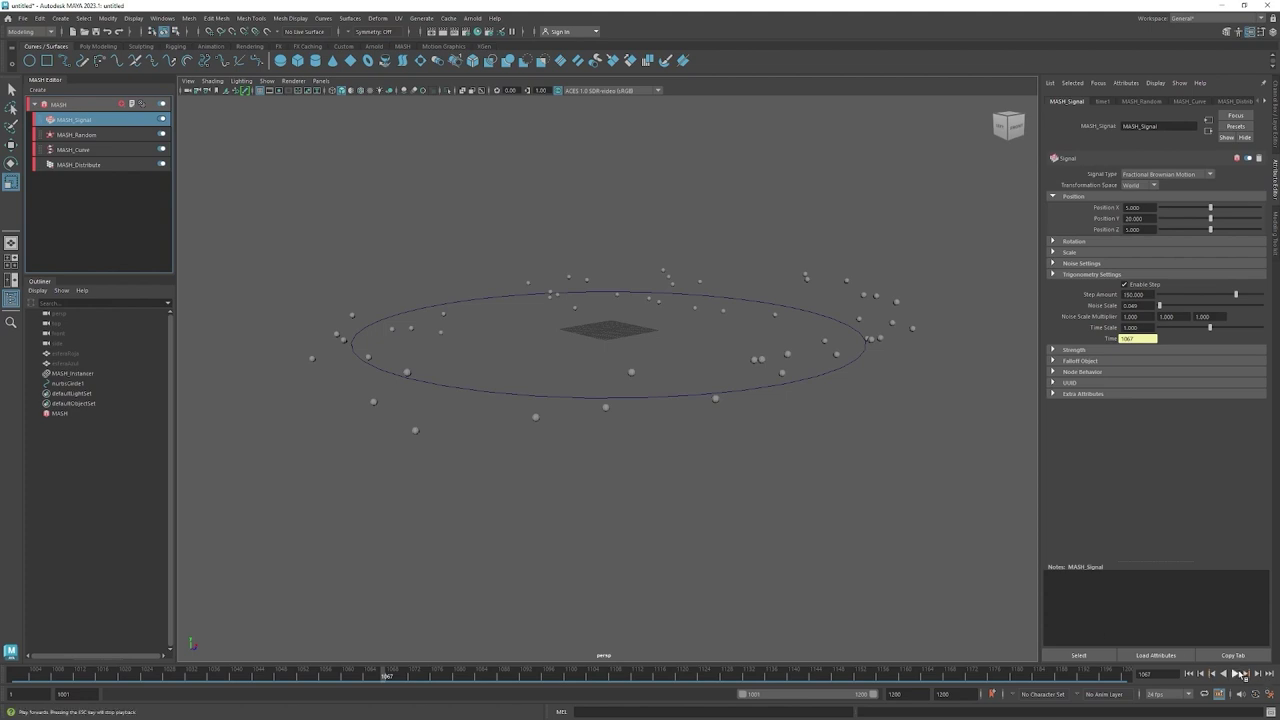
{"action": "left_click", "coordinate": [1238, 675]}
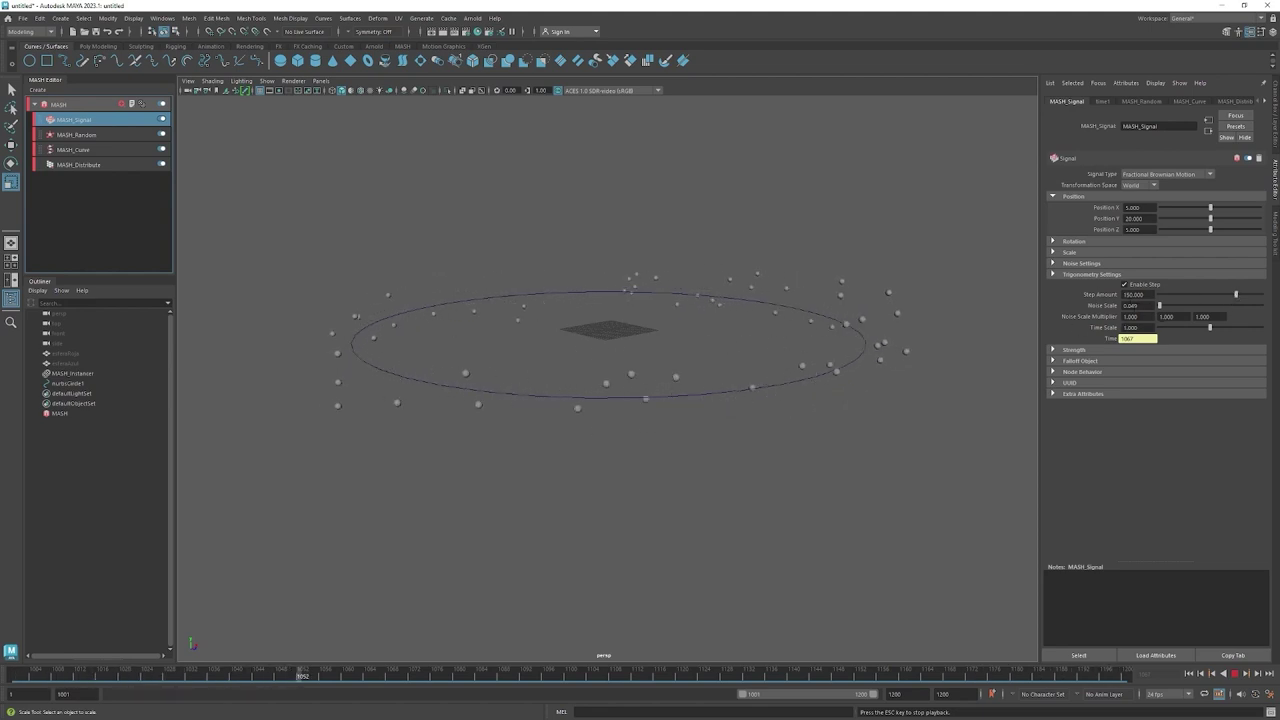
Set the Signal's Noise Scale to 0.4 and select the MASH_Distribute node.
{"action": "left_click", "coordinate": [1131, 305]}
{"action": "type", "text": "0.400"}
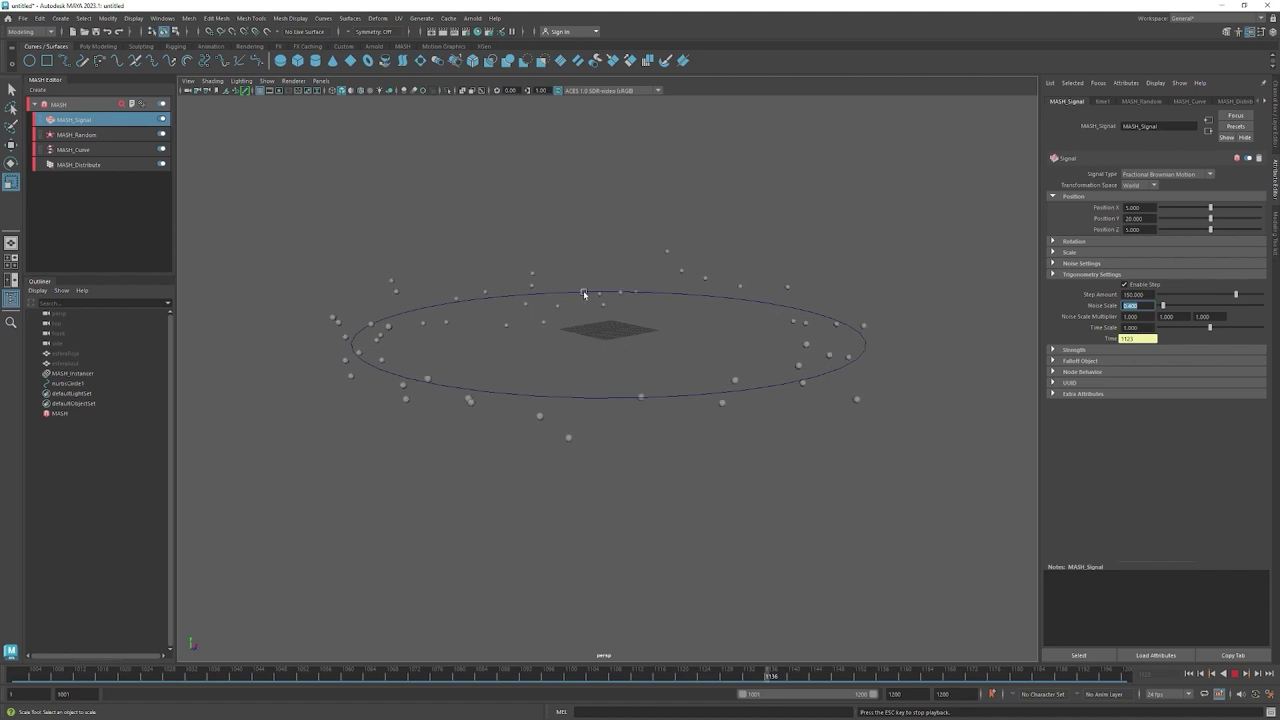
{"action": "left_click_drag", "start_coordinate": [678, 428], "coordinate": [471, 272], "text": "alt"}
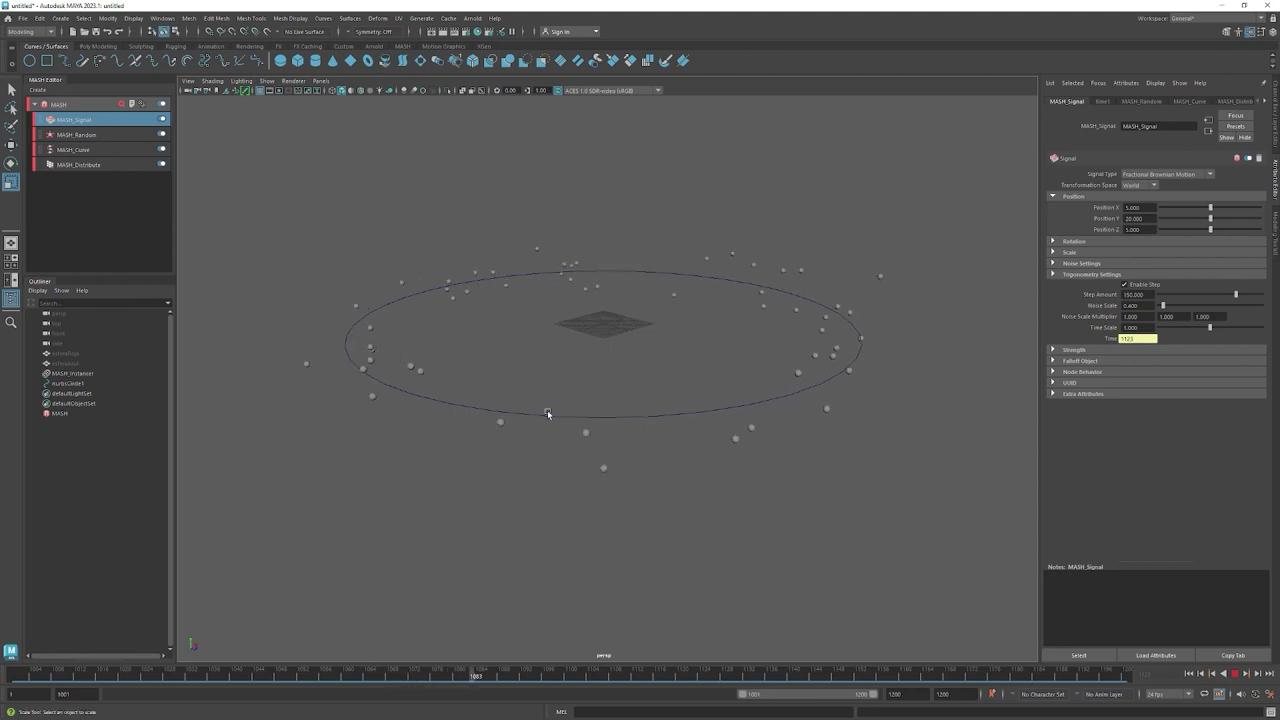
{"action": "left_click", "coordinate": [87, 167]}
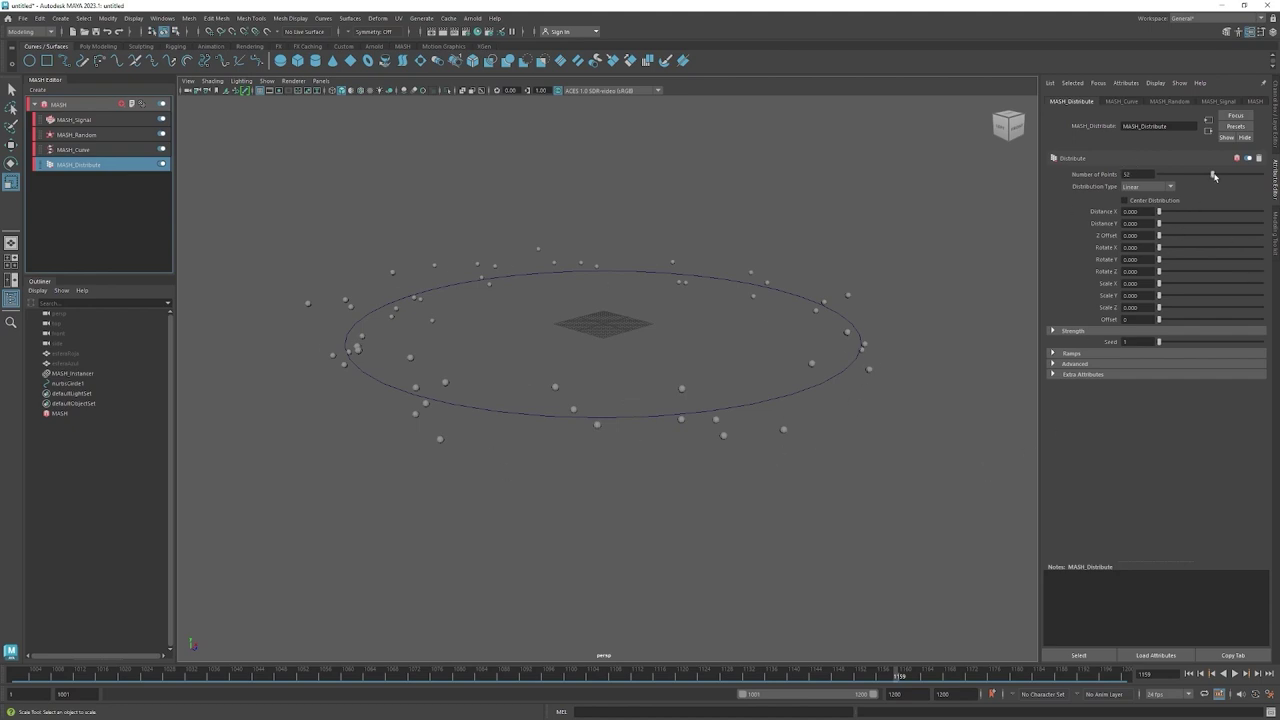
Raise MASH_Distribute's Number of Points to 200, then to 250.
{"action": "left_click_drag", "start_coordinate": [1213, 176], "coordinate": [1267, 183]}
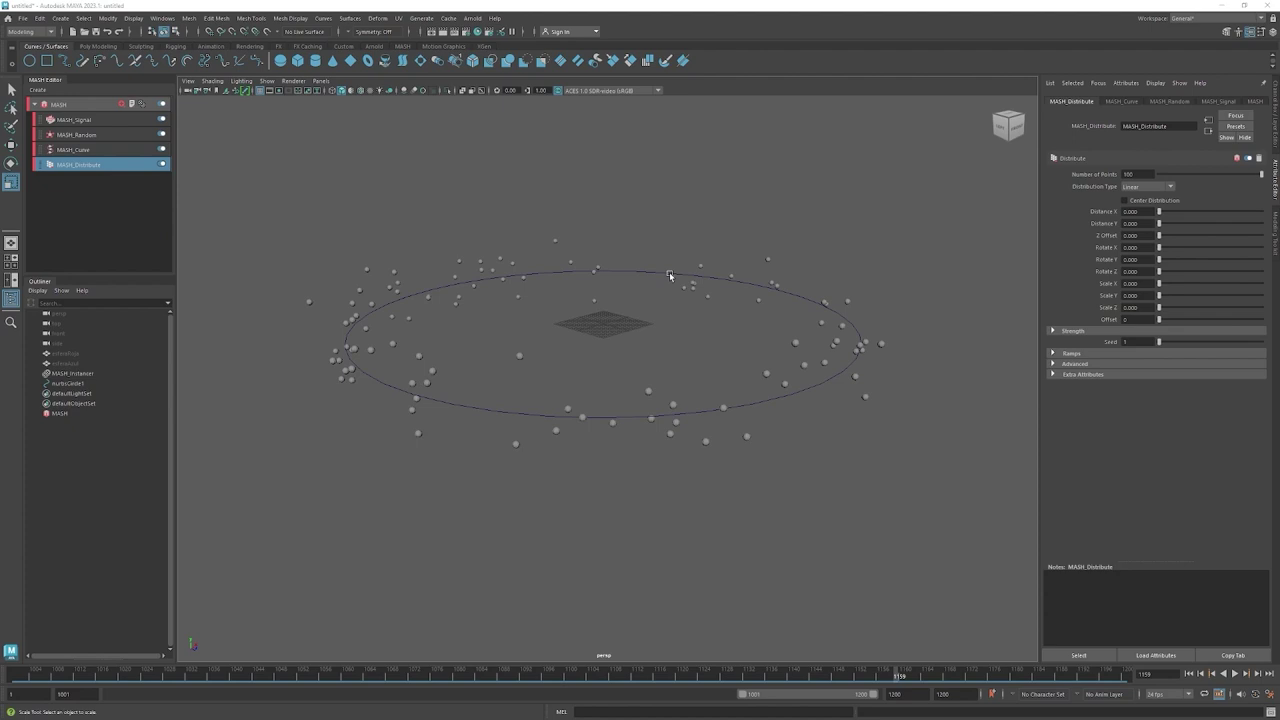
{"action": "left_click", "coordinate": [1128, 174]}
{"action": "type", "text": "200"}
{"action": "key", "text": "Return"}
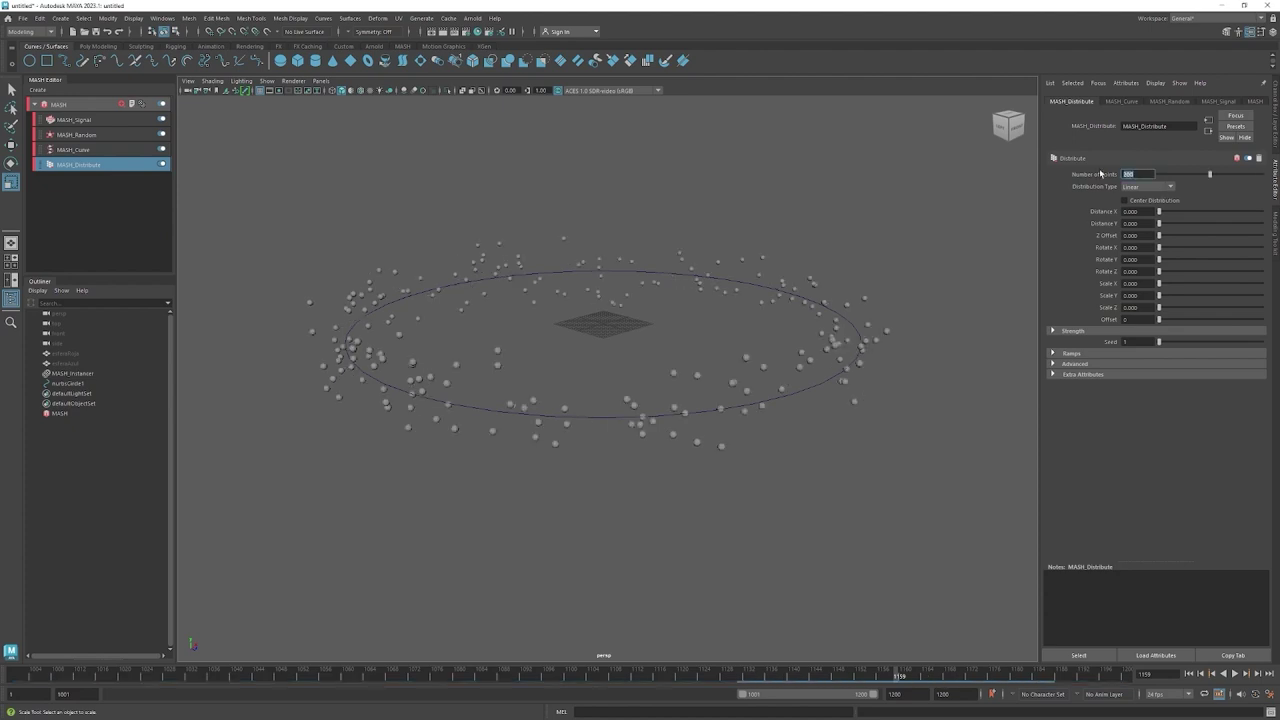
{"action": "mouse_move", "coordinate": [748, 380]}
{"action": "left_mouse_down", "text": "alt"}
{"action": "mouse_move", "coordinate": [745, 456]}
{"action": "mouse_move", "coordinate": [710, 433]}
{"action": "mouse_move", "coordinate": [726, 408]}
{"action": "left_mouse_up", "text": "alt"}
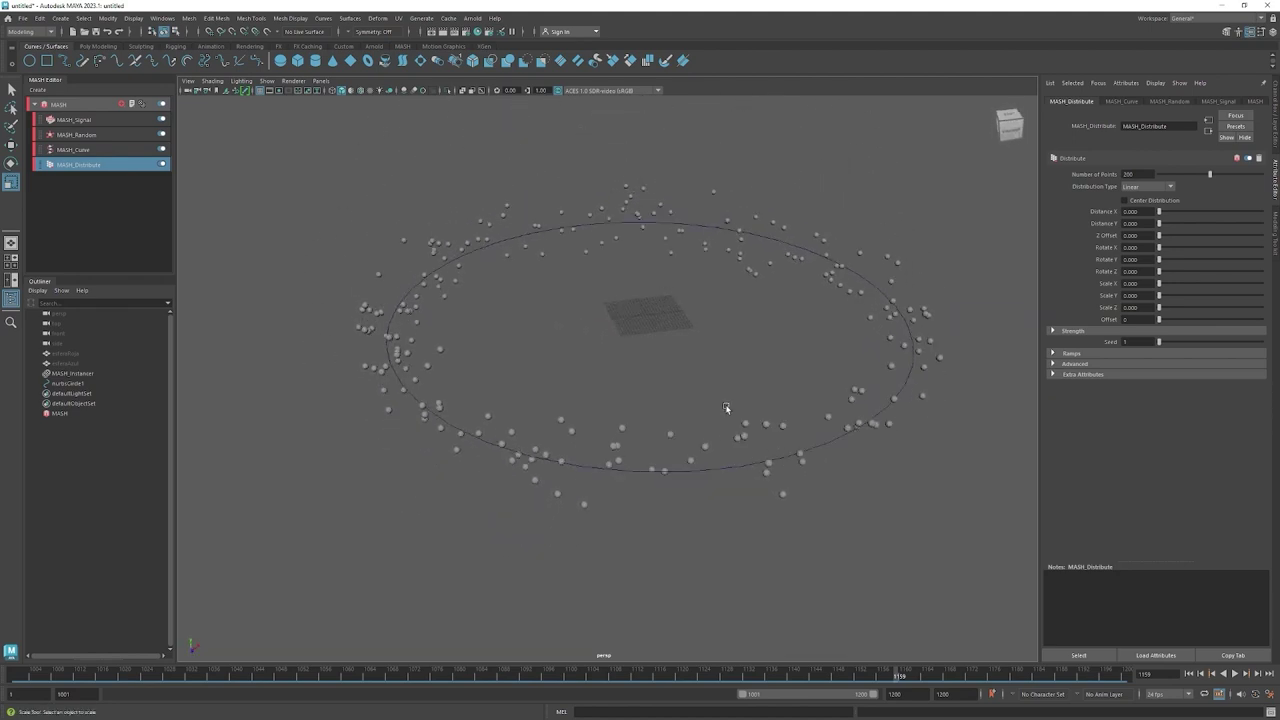
{"action": "left_click", "coordinate": [1132, 174]}
{"action": "type", "text": "0"}
{"action": "key", "text": "Return"}
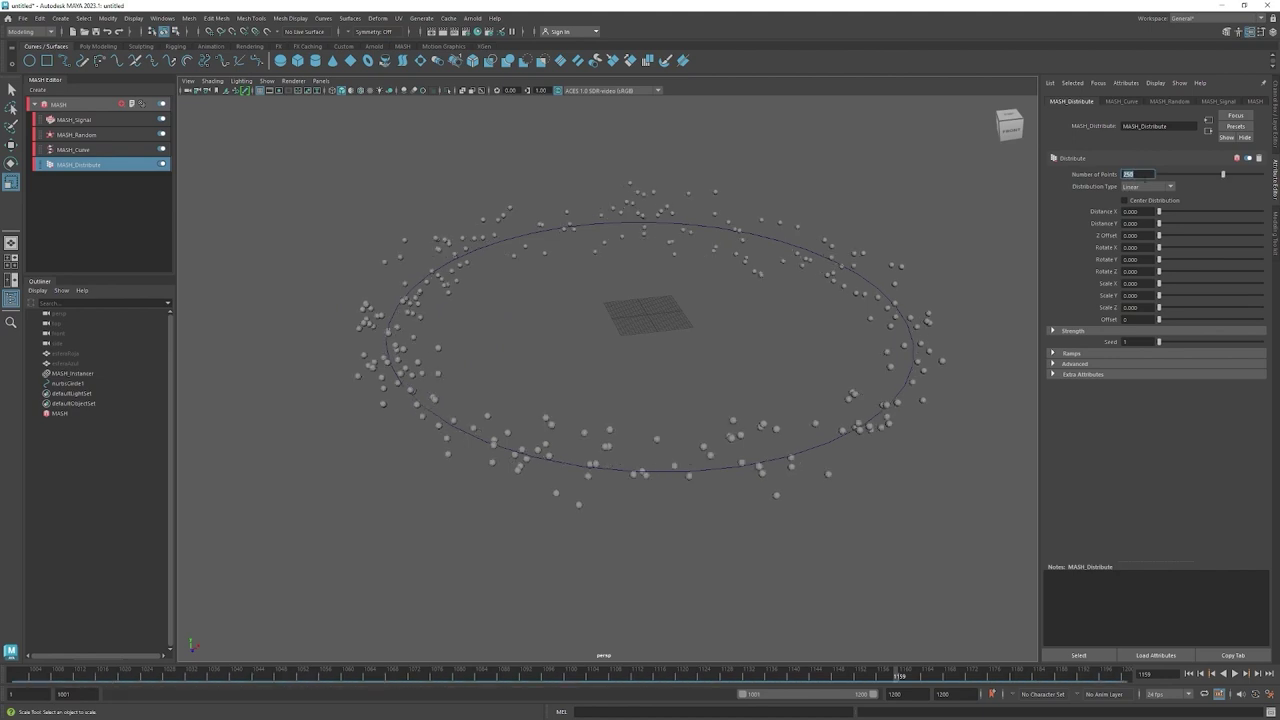
{"action": "left_click_drag", "start_coordinate": [680, 330], "coordinate": [690, 350], "text": "alt"}
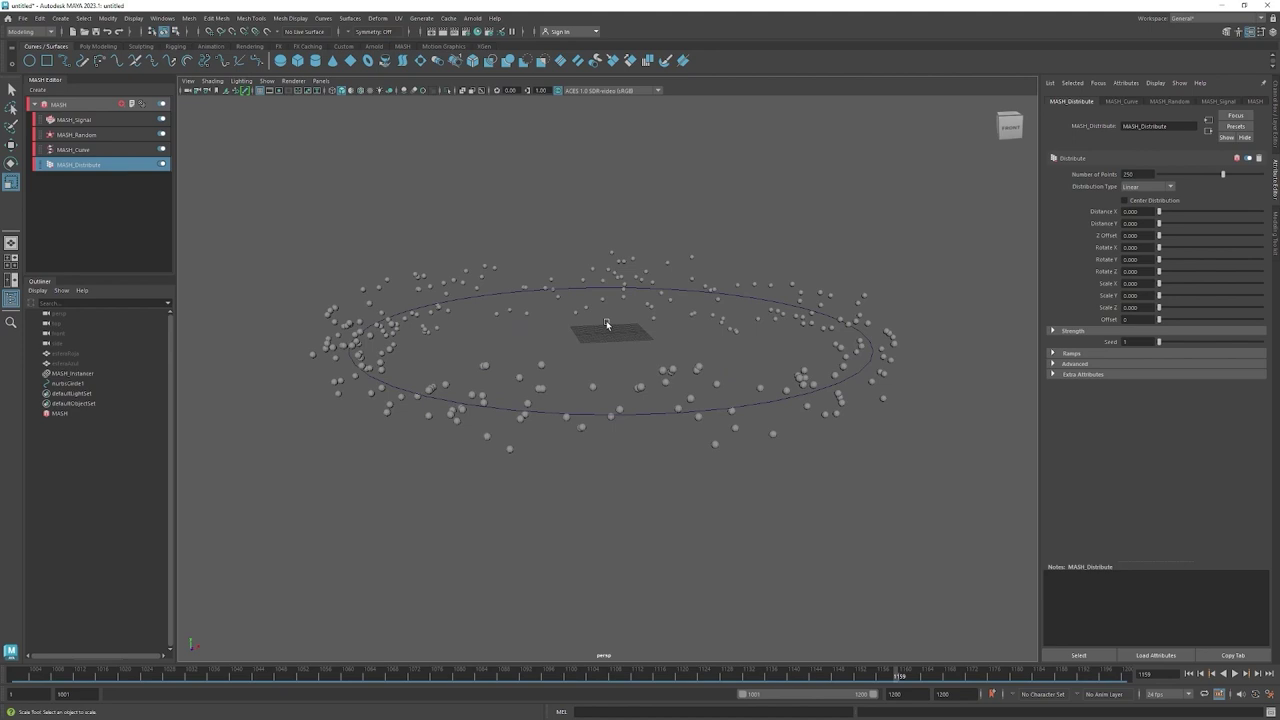
Replay the ring animation from frame 1001, orbiting to inspect it, then select the MASH node.
{"action": "left_click", "coordinate": [1189, 673]}
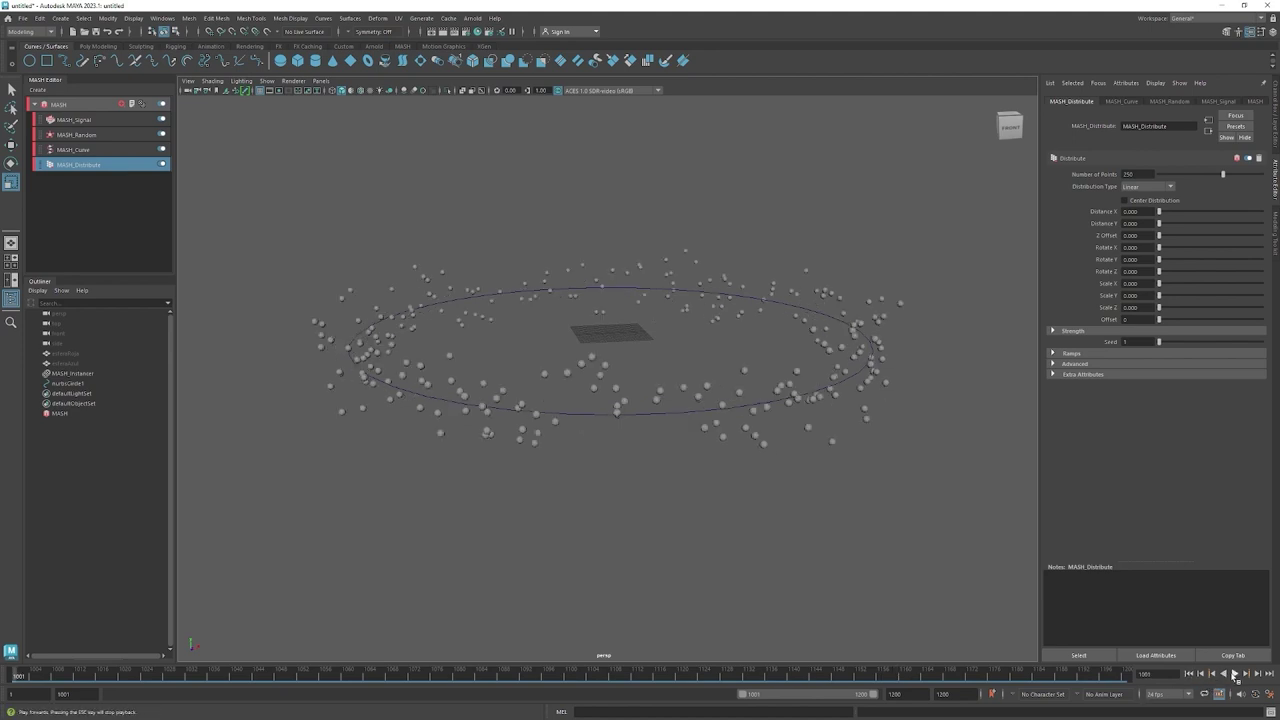
{"action": "left_click", "coordinate": [1236, 674]}
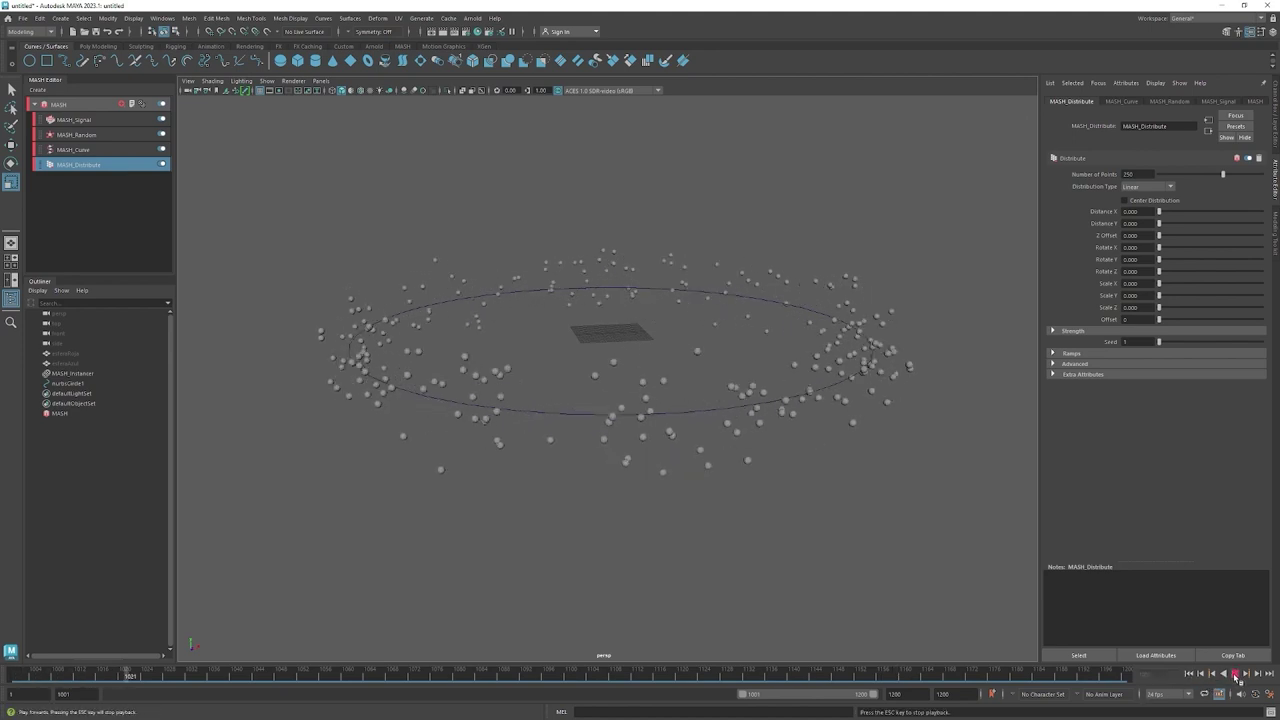
{"action": "left_click_drag", "start_coordinate": [700, 648], "coordinate": [666, 619], "text": "alt"}
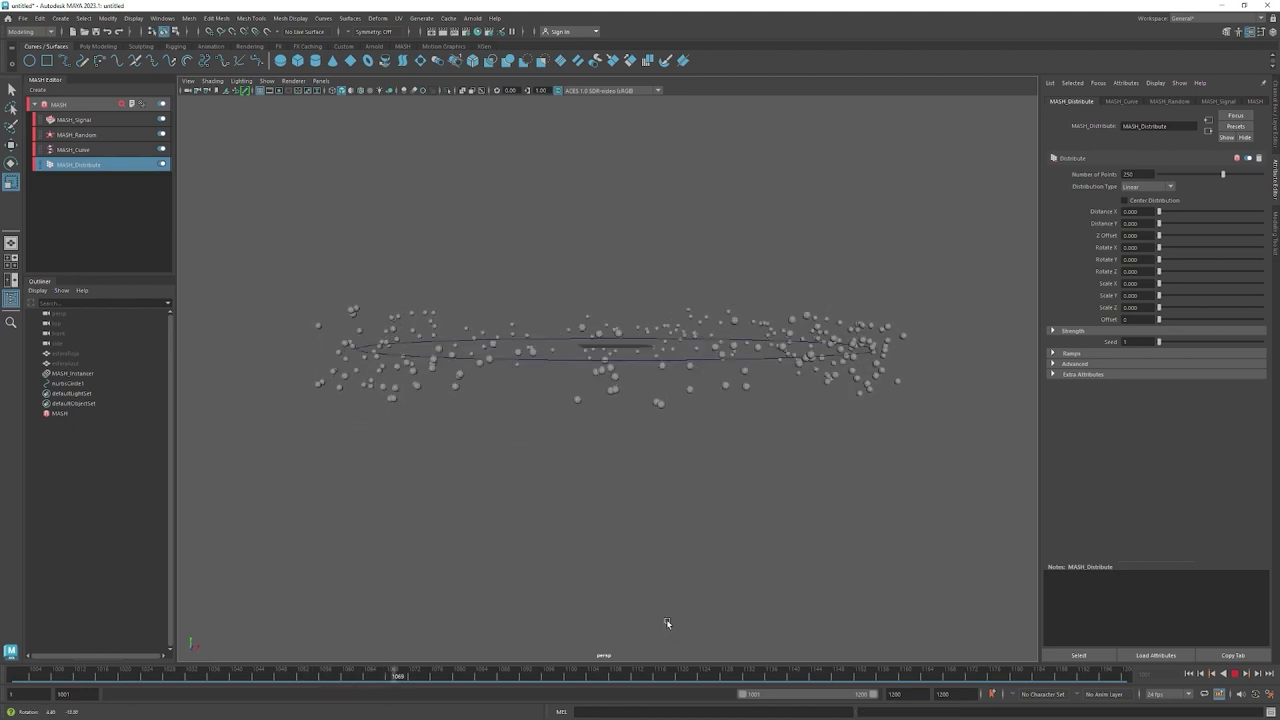
{"action": "left_click_drag", "start_coordinate": [721, 439], "coordinate": [816, 471], "text": "alt"}
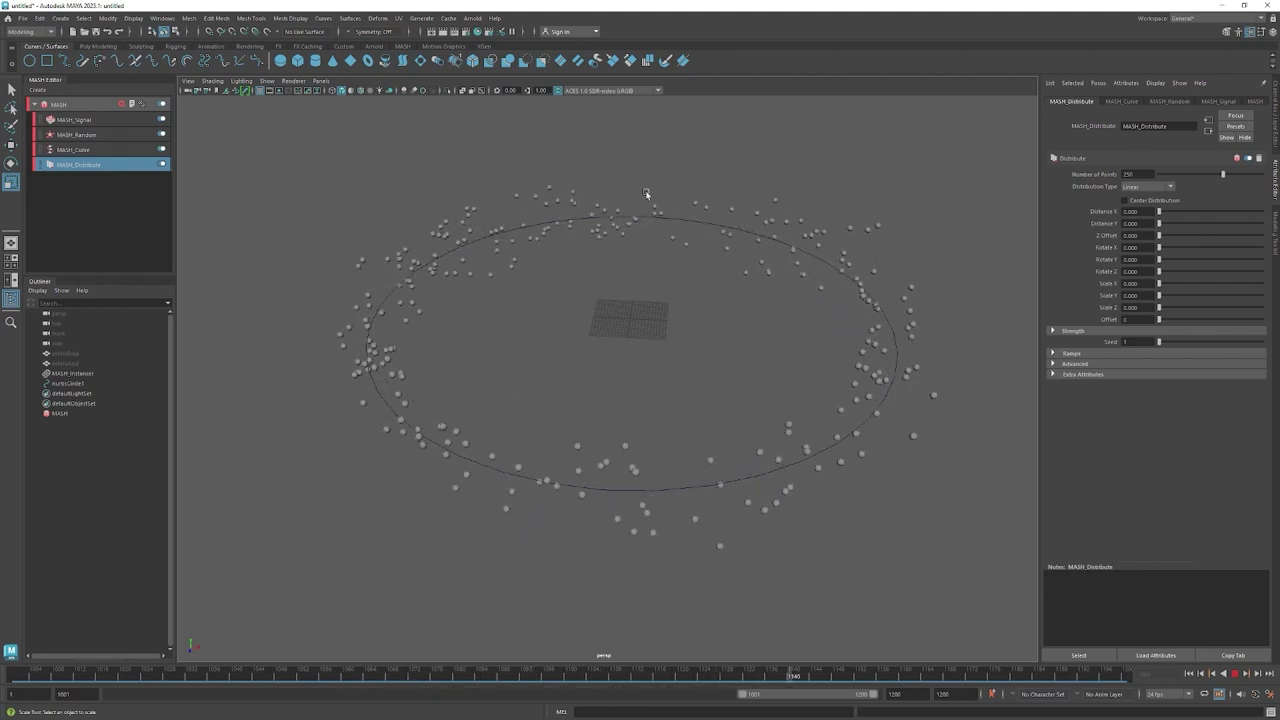
{"action": "left_click_drag", "start_coordinate": [826, 296], "coordinate": [817, 452], "text": "alt"}
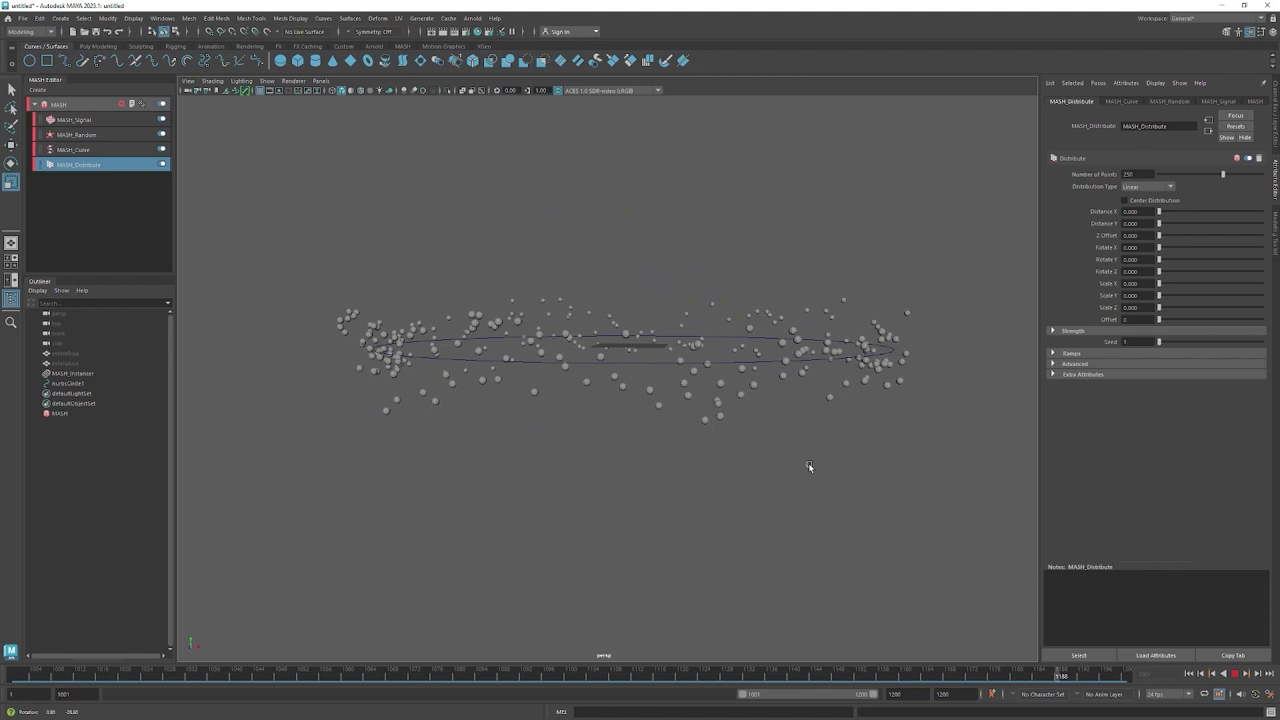
{"action": "right_click_drag", "start_coordinate": [817, 452], "coordinate": [737, 457], "text": "alt"}
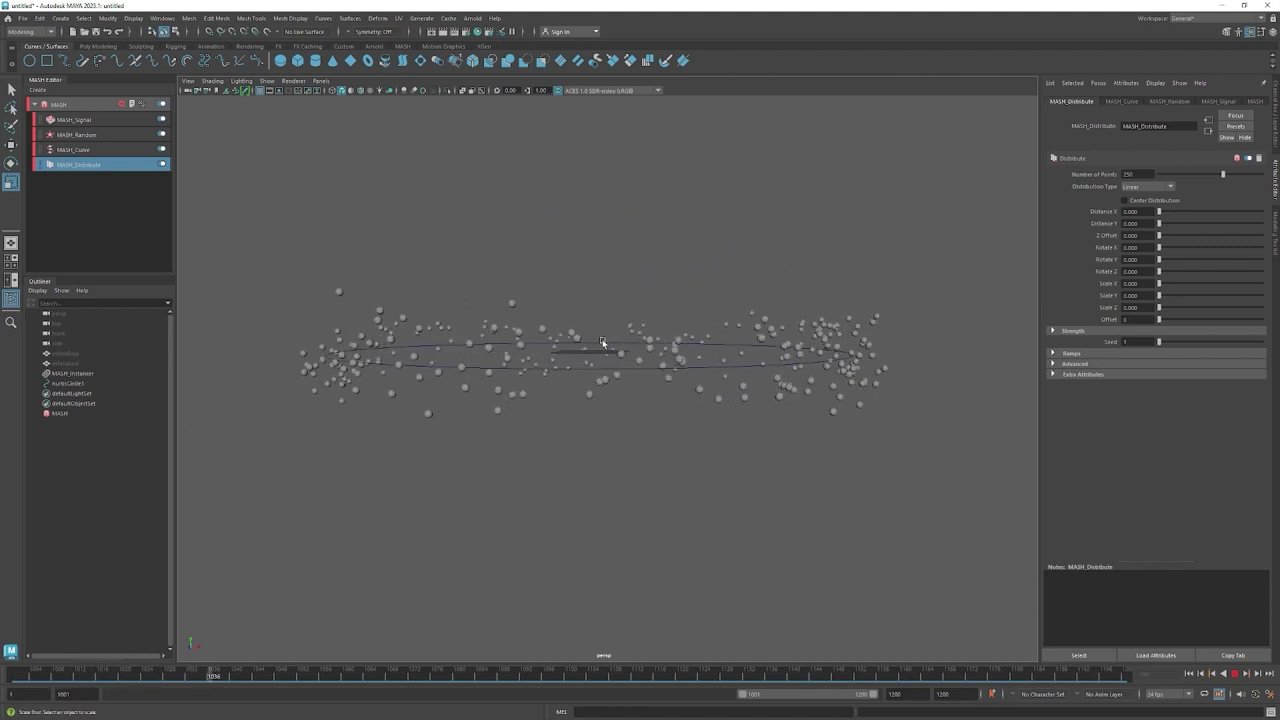
{"action": "mouse_move", "coordinate": [706, 466]}
{"action": "left_mouse_down", "text": "alt"}
{"action": "mouse_move", "coordinate": [706, 478]}
{"action": "mouse_move", "coordinate": [794, 480]}
{"action": "mouse_move", "coordinate": [726, 486]}
{"action": "left_mouse_up", "text": "alt"}
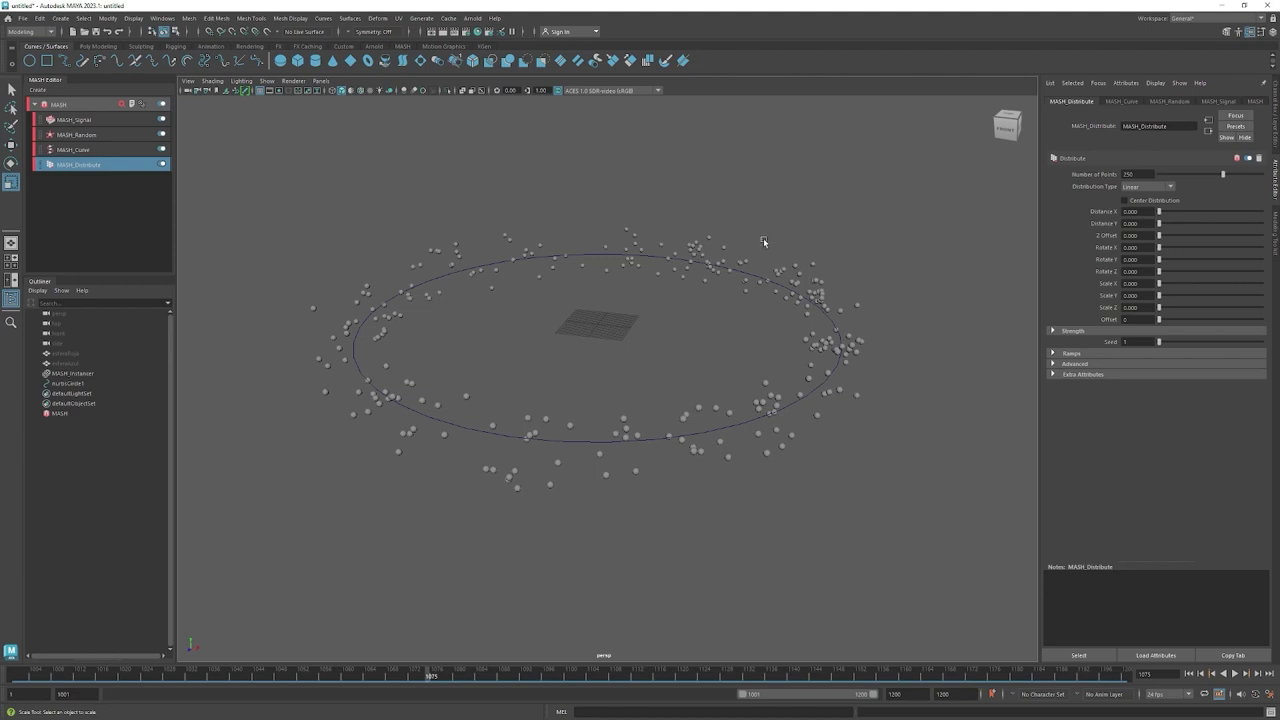
{"action": "right_click_drag", "start_coordinate": [492, 362], "coordinate": [692, 377], "text": "alt"}
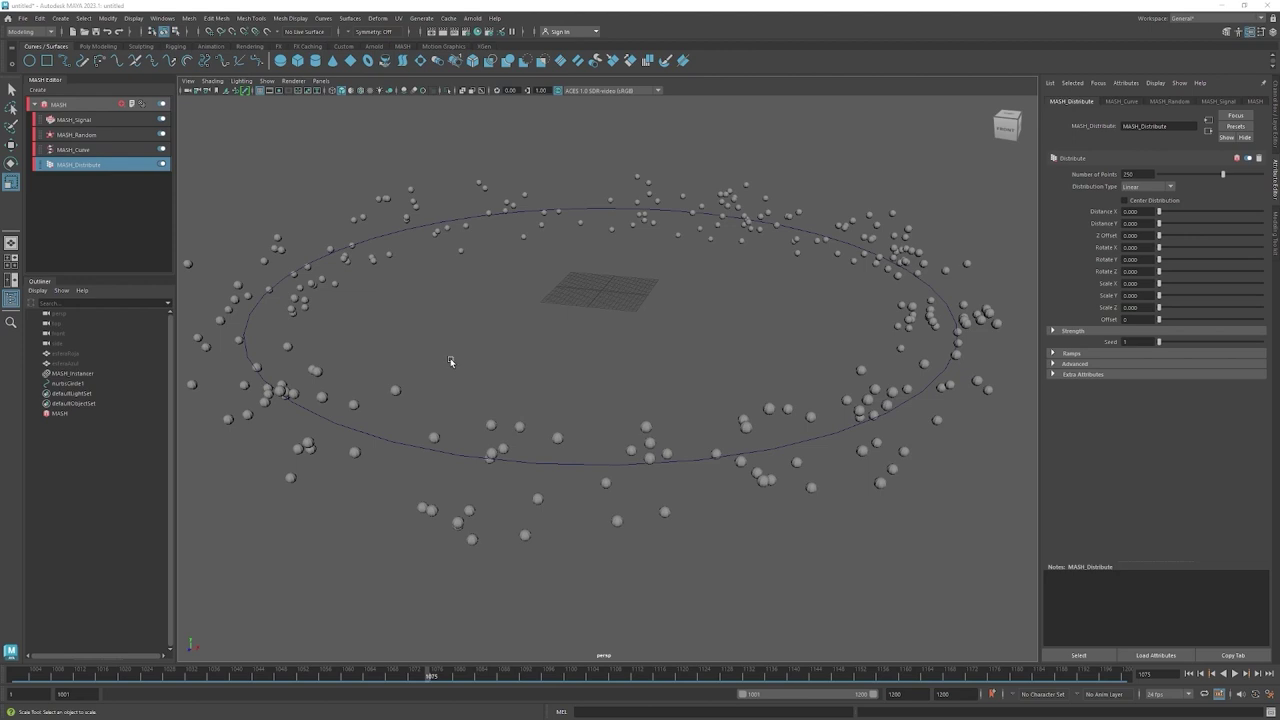
{"action": "left_click", "coordinate": [60, 413]}
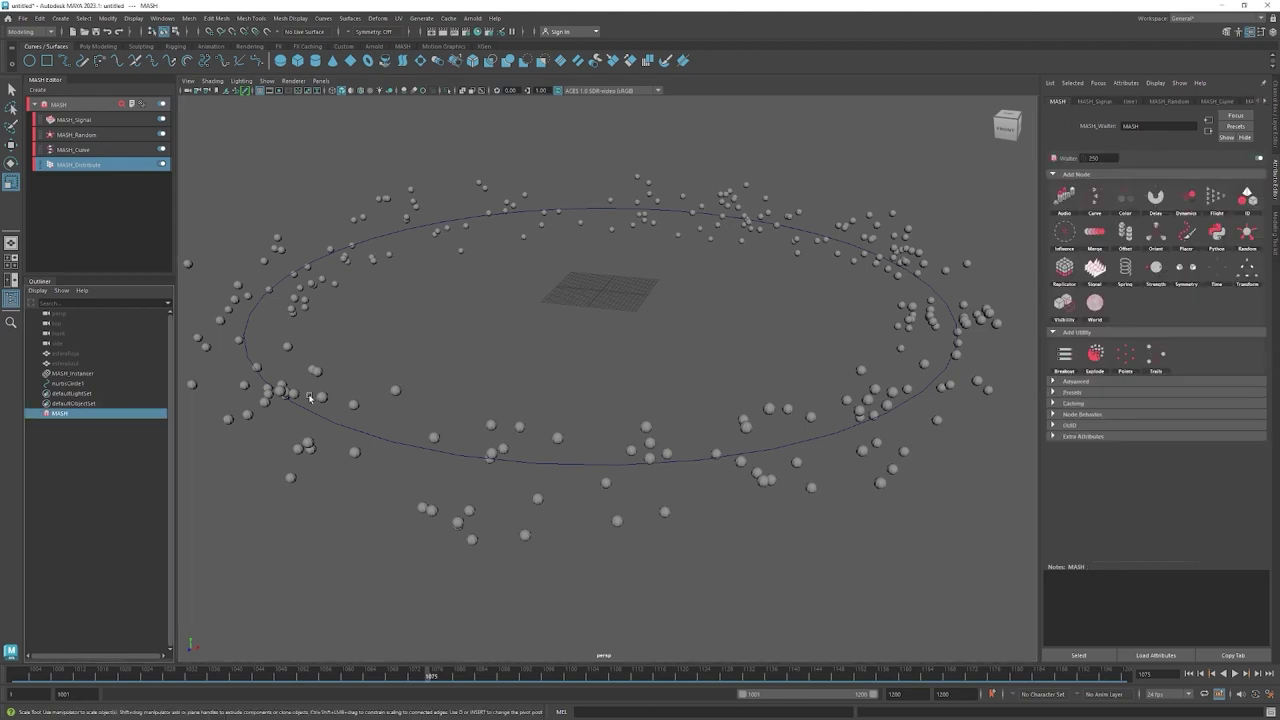
Select esferaAzul, then check the MASH_Instancer's Instanced Objects list.
{"action": "left_click", "coordinate": [66, 363]}
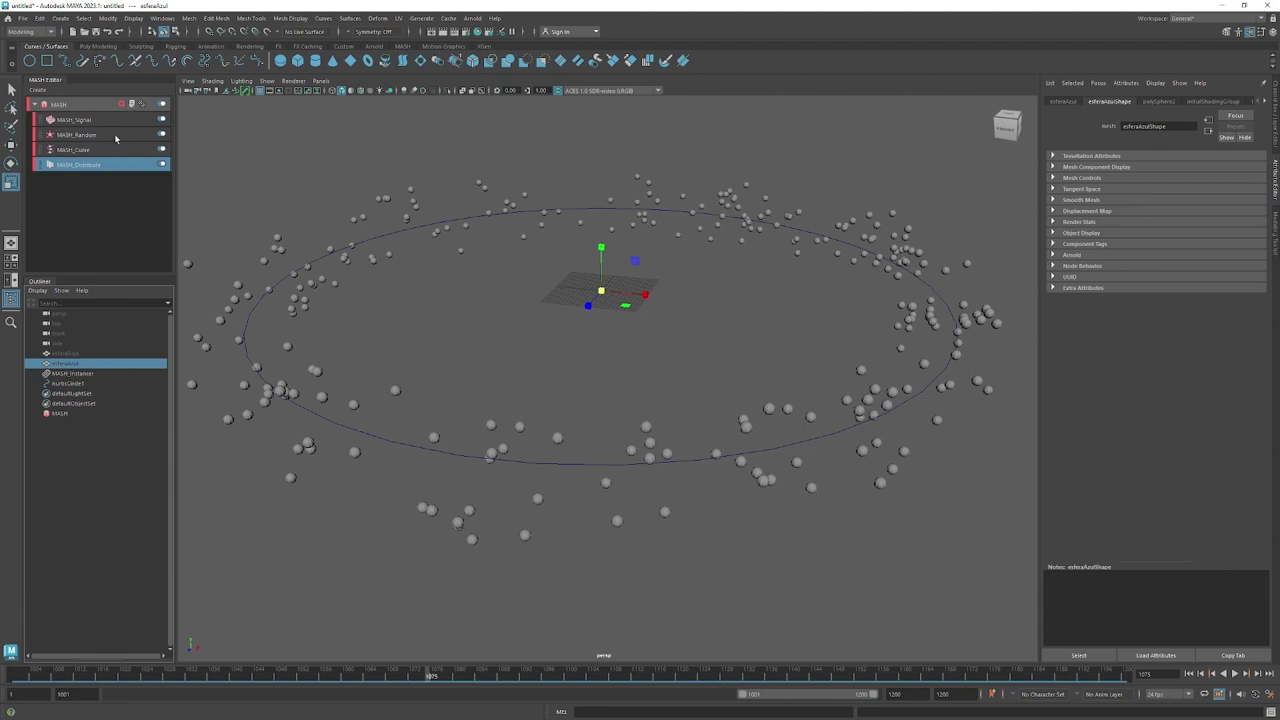
{"action": "left_click", "coordinate": [67, 113]}
{"action": "left_click", "coordinate": [1070, 101]}
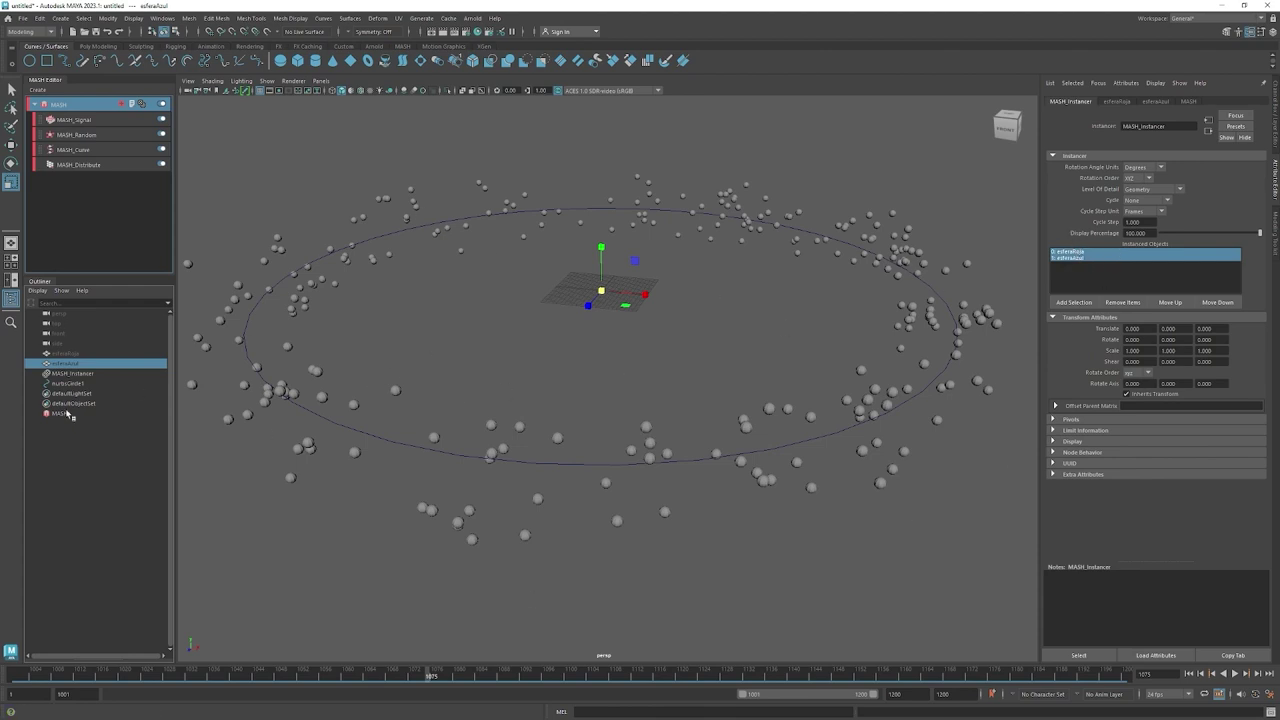
Select the esferaRoja sphere at the scene centre and frame it with F.
{"action": "left_click", "coordinate": [66, 353]}
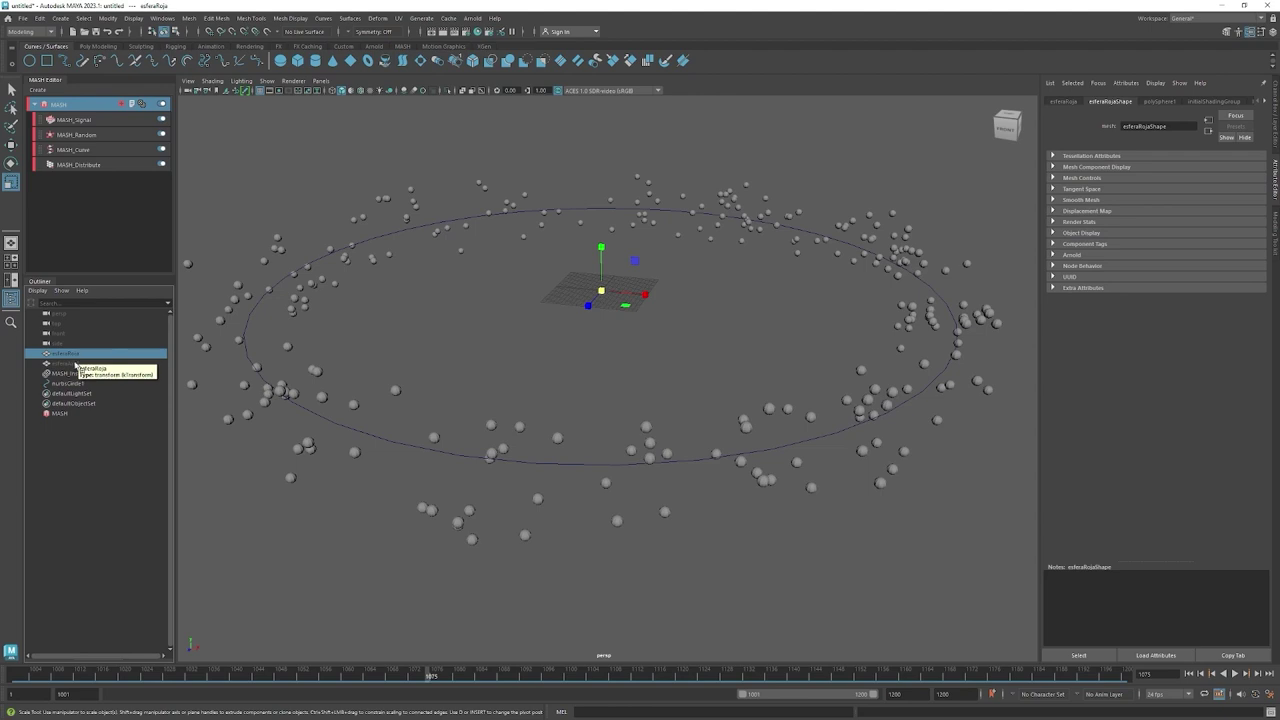
{"action": "middle_click_drag", "start_coordinate": [82, 368], "coordinate": [87, 358]}
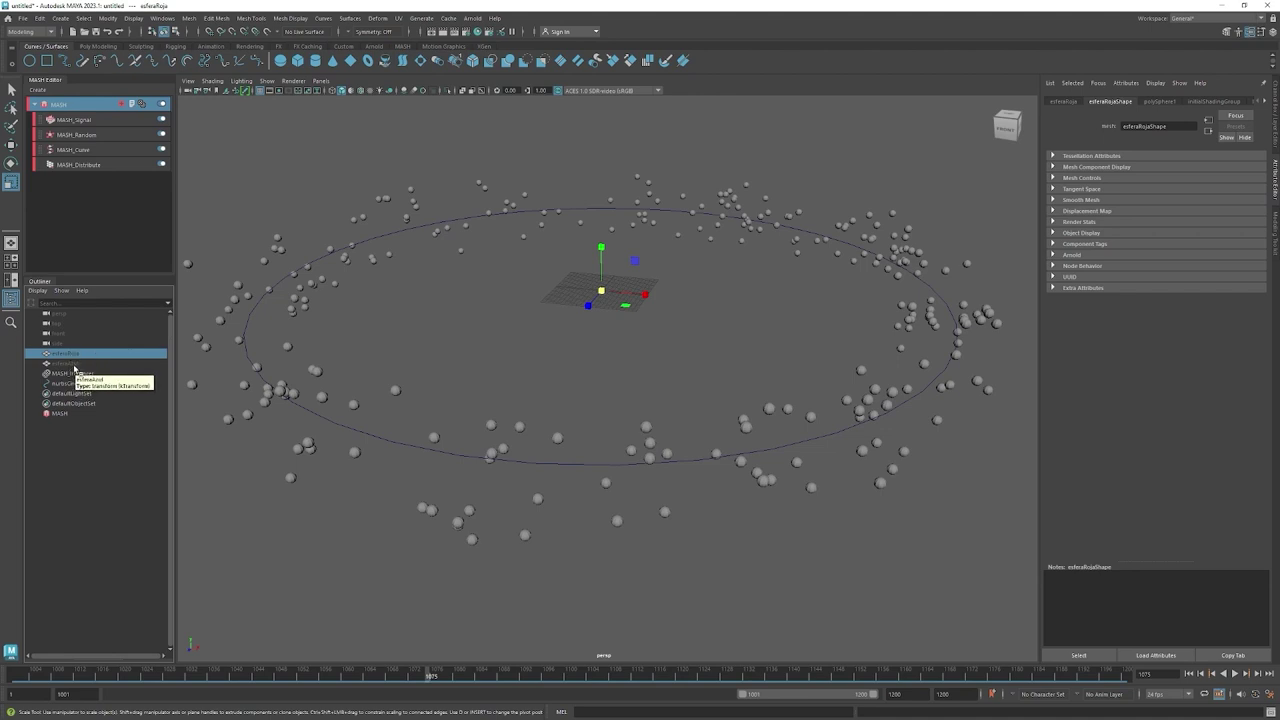
{"action": "left_click", "coordinate": [74, 366], "text": "ctrl"}
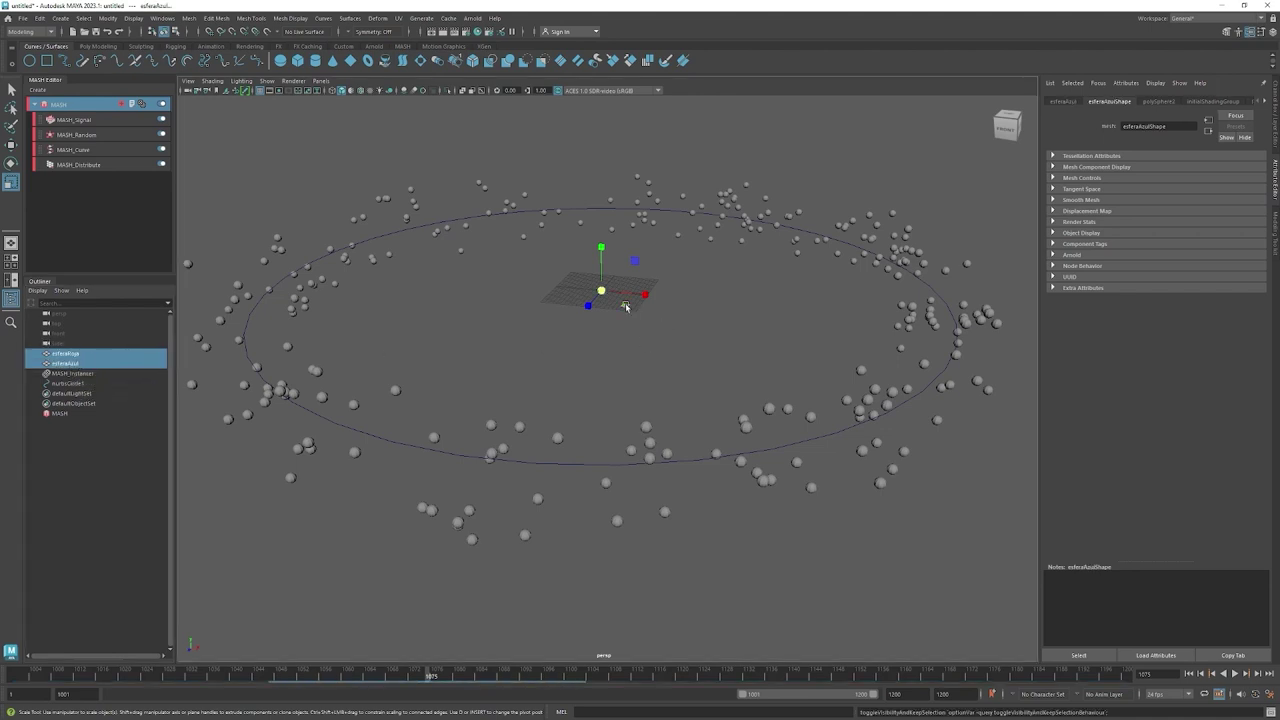
{"action": "left_click", "coordinate": [76, 355]}
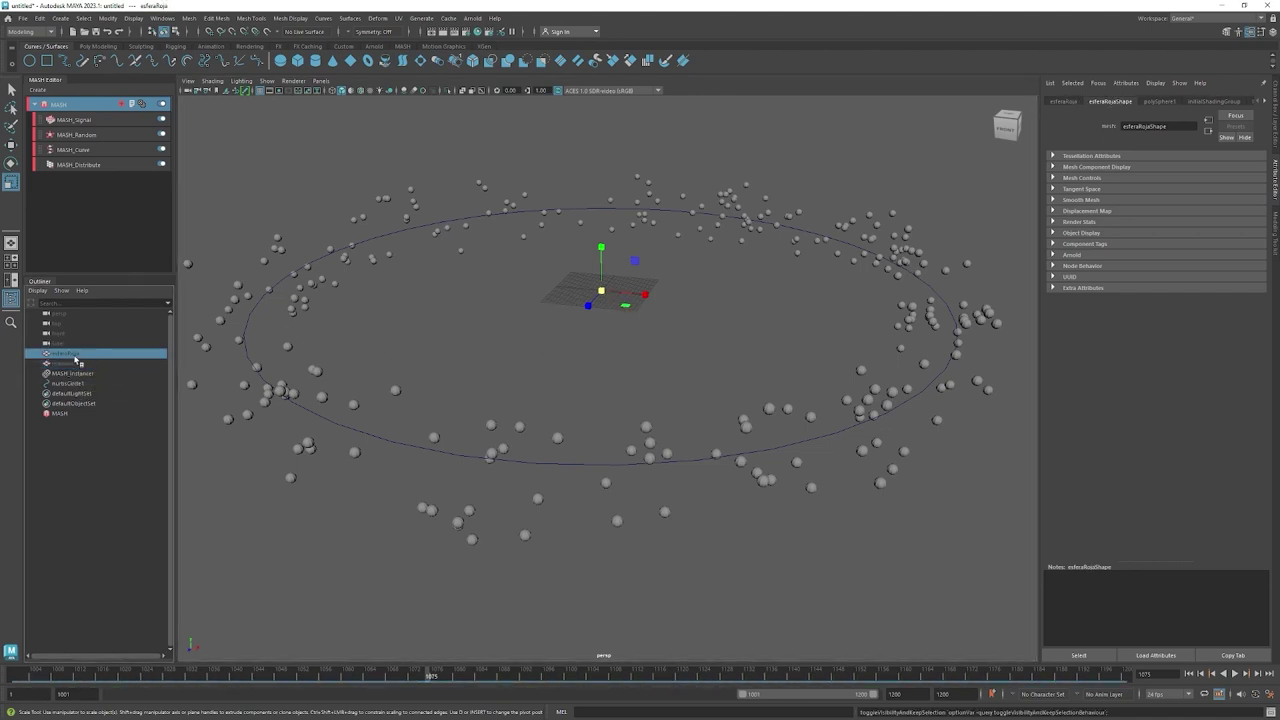
{"action": "left_click", "coordinate": [92, 435]}
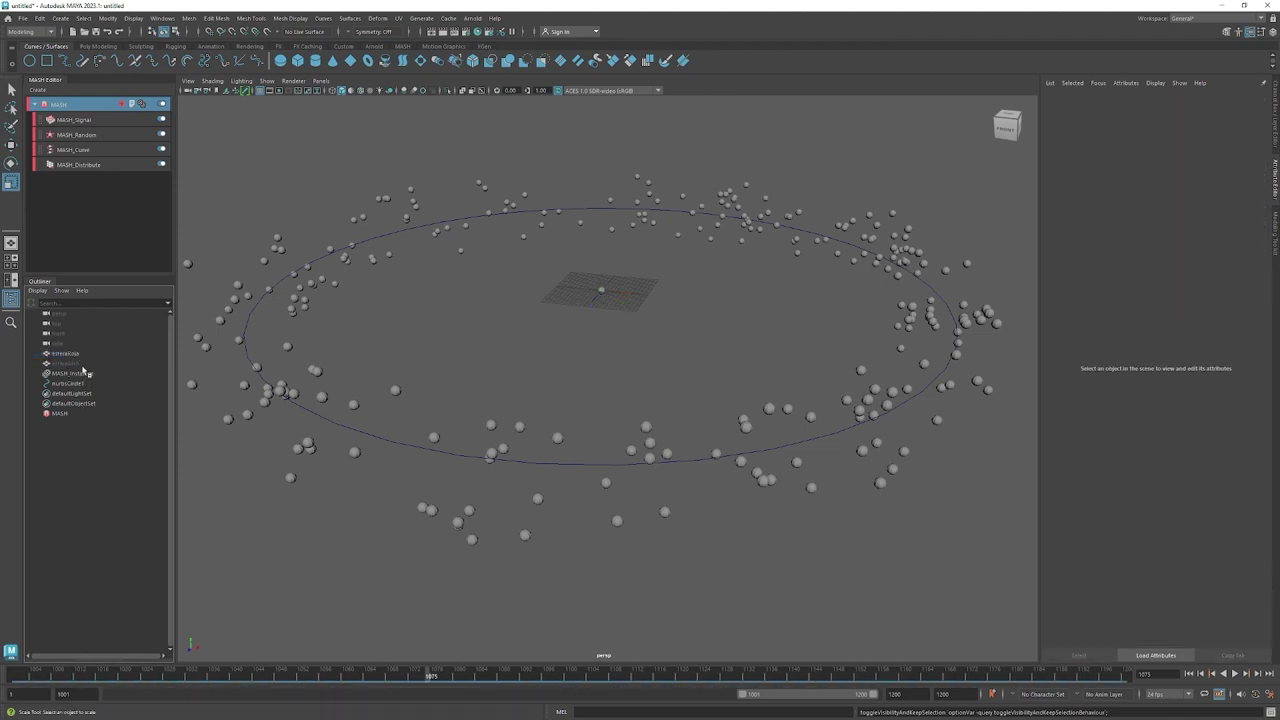
{"action": "left_click", "coordinate": [605, 293]}
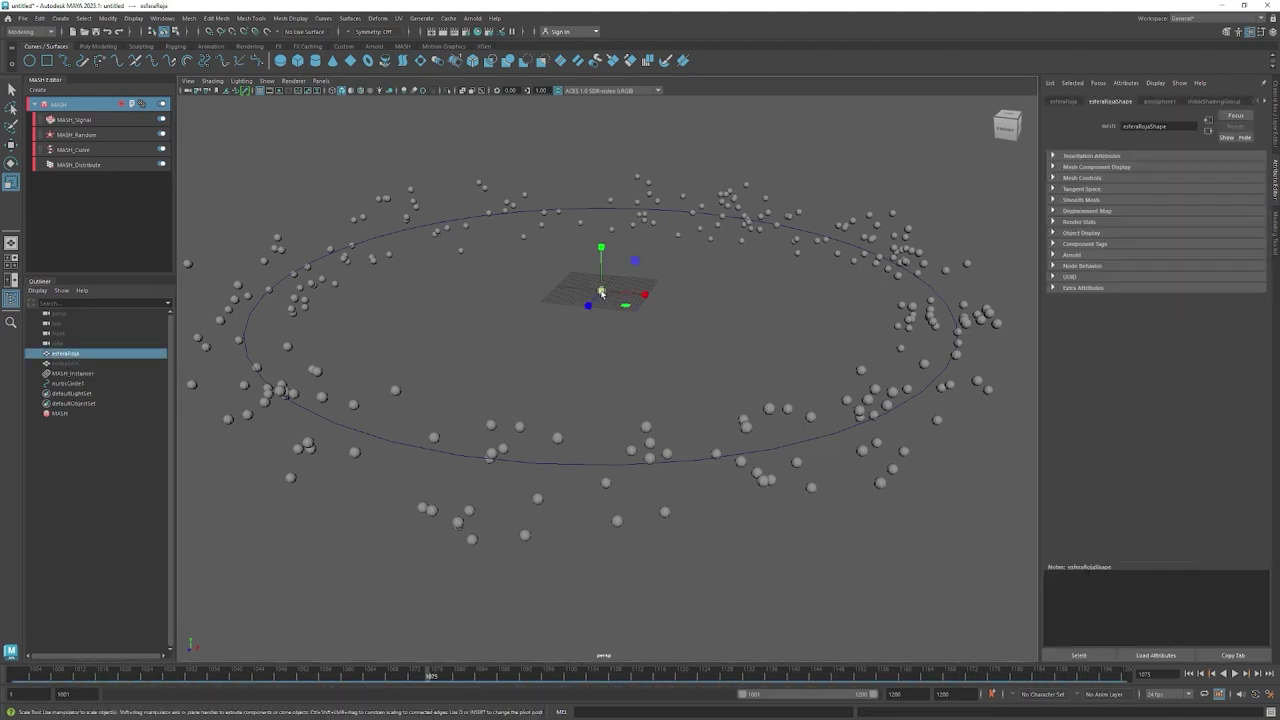
{"action": "key", "text": "f"}
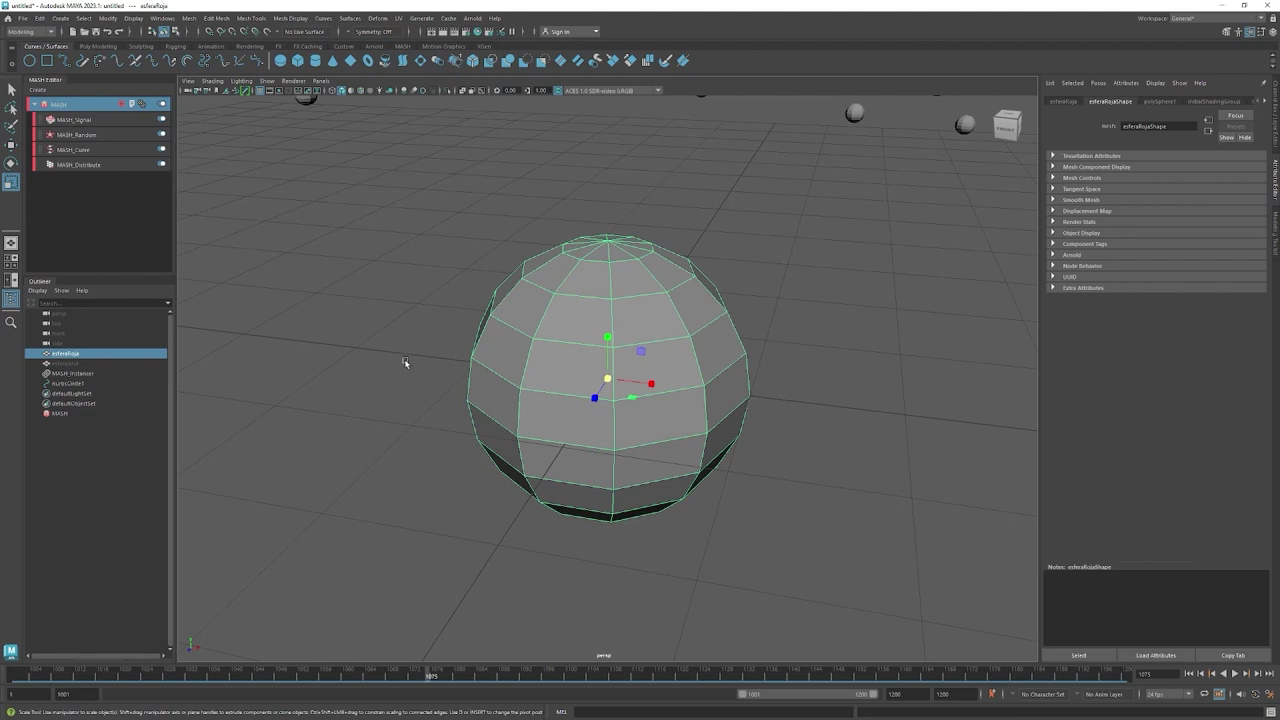
Assign esferaRoja a new Arnold aiStandardSurface shader through Assign New Material.
{"action": "left_click", "coordinate": [112, 478]}
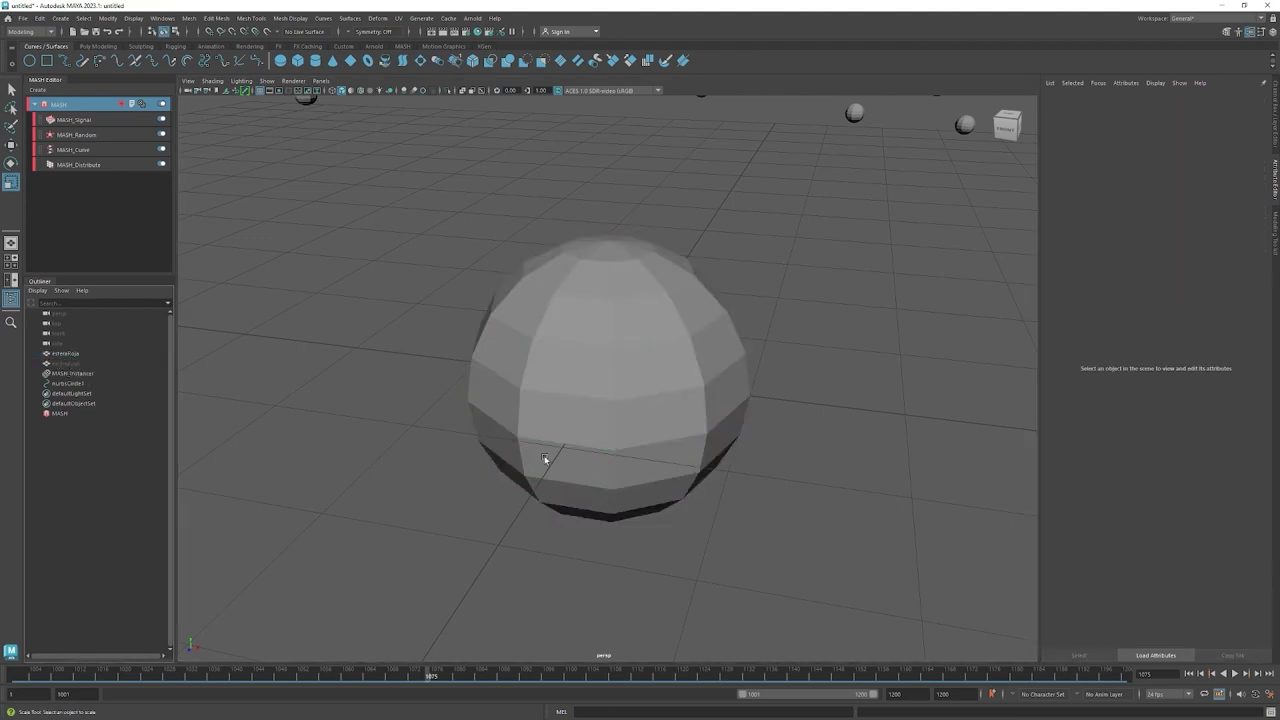
{"action": "left_click", "coordinate": [601, 373]}
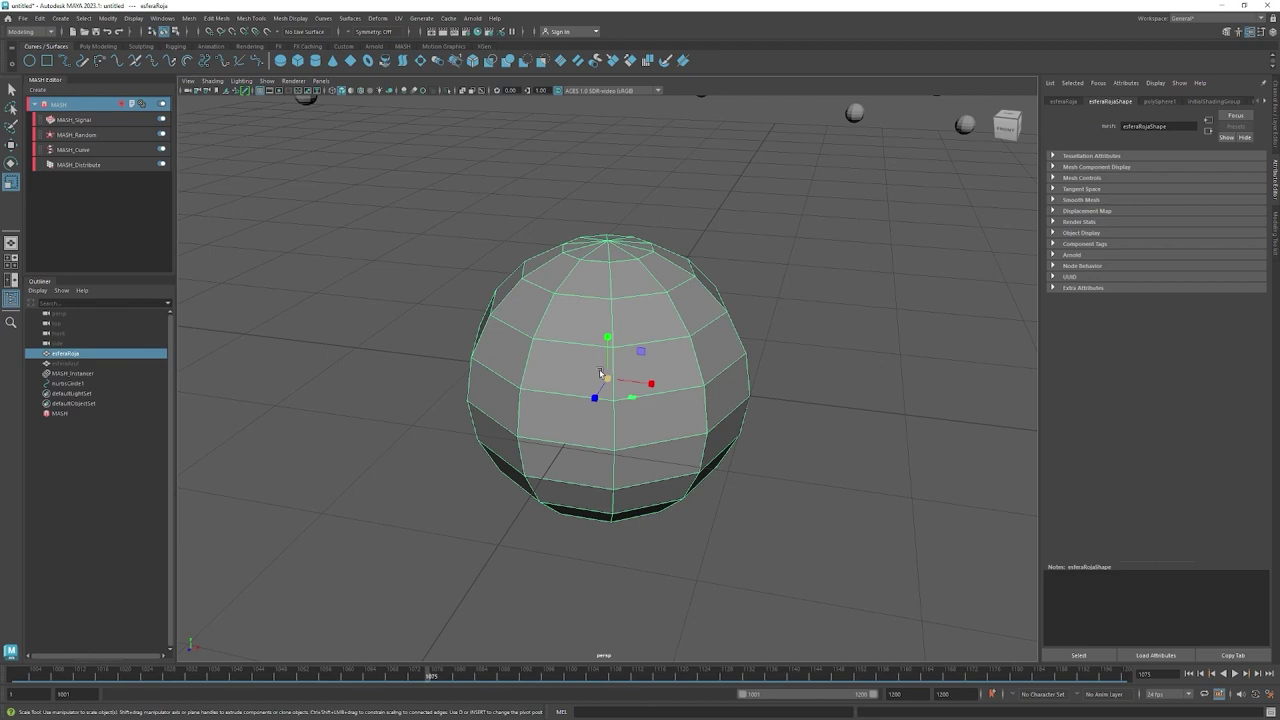
{"action": "right_click", "coordinate": [559, 331]}
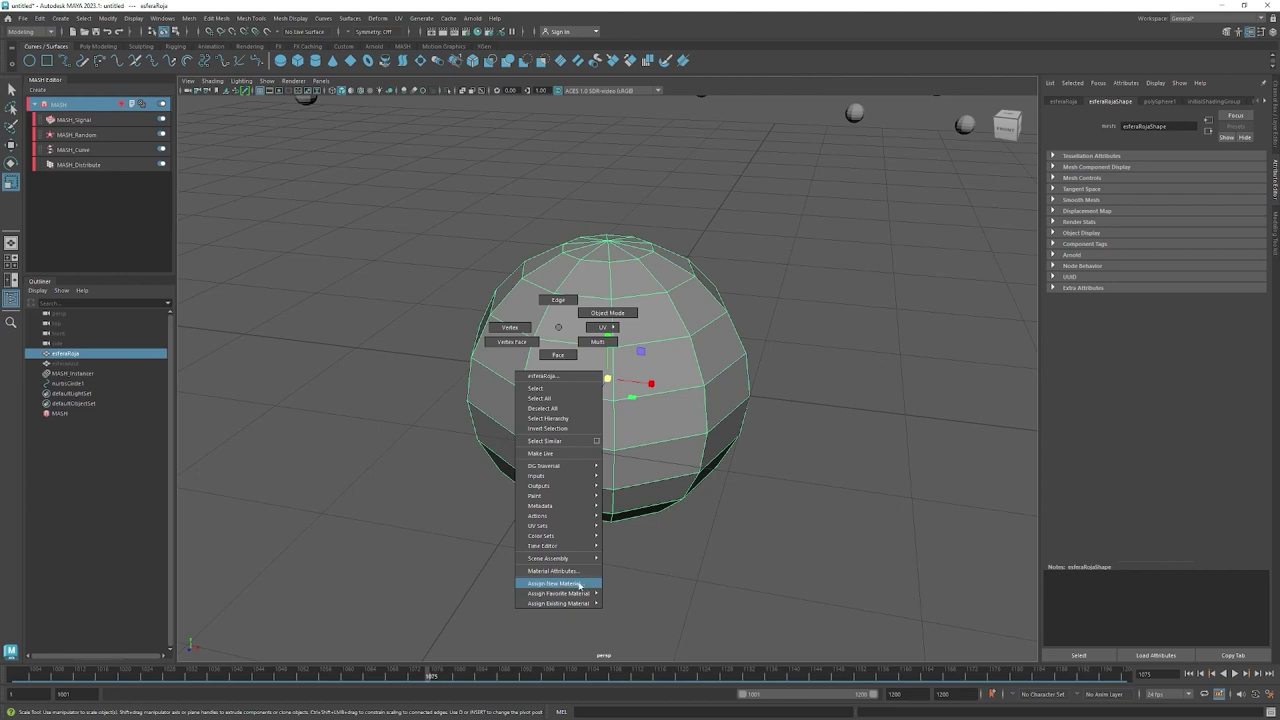
{"action": "left_click", "coordinate": [570, 588]}
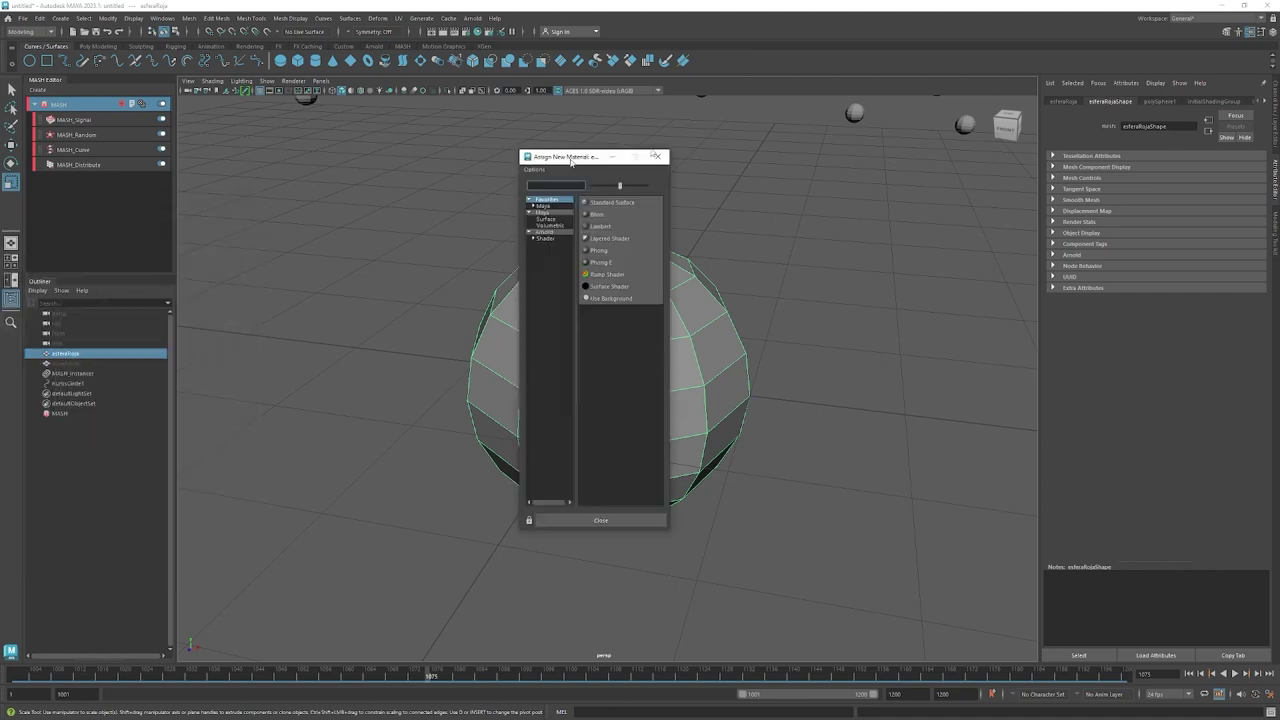
{"action": "left_click_drag", "start_coordinate": [230, 188], "coordinate": [770, 150]}
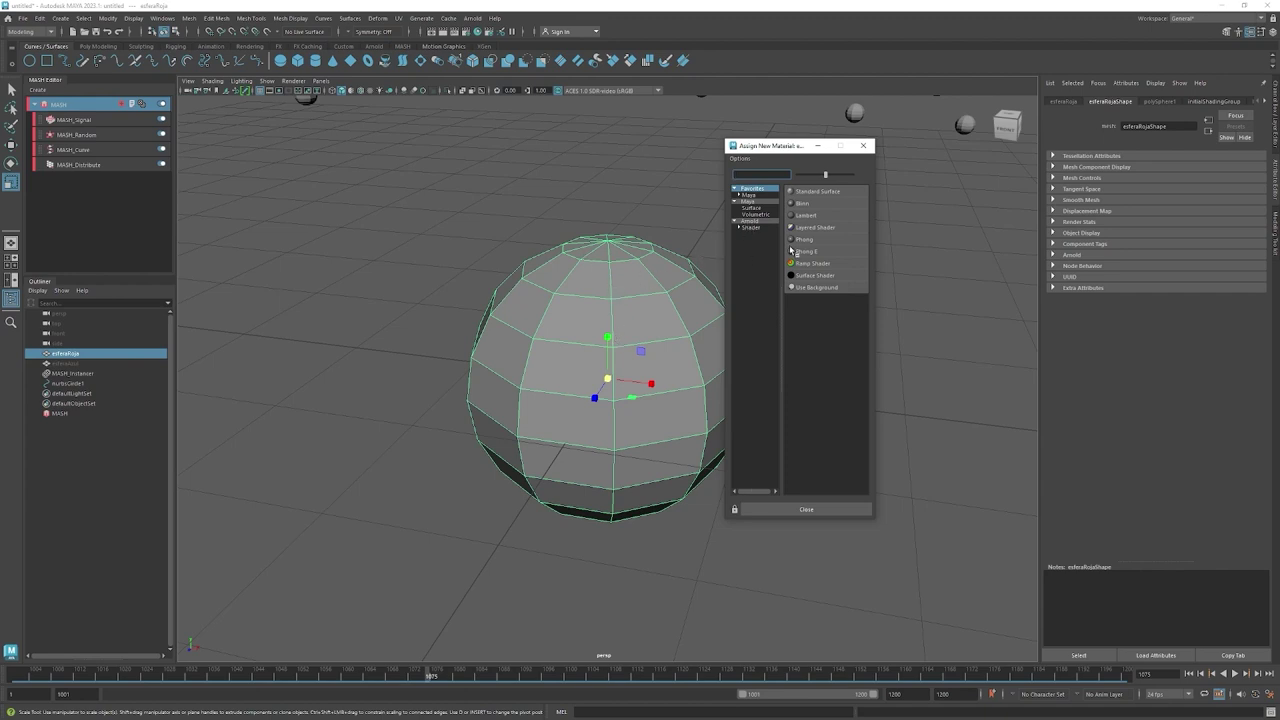
{"action": "left_click", "coordinate": [750, 224]}
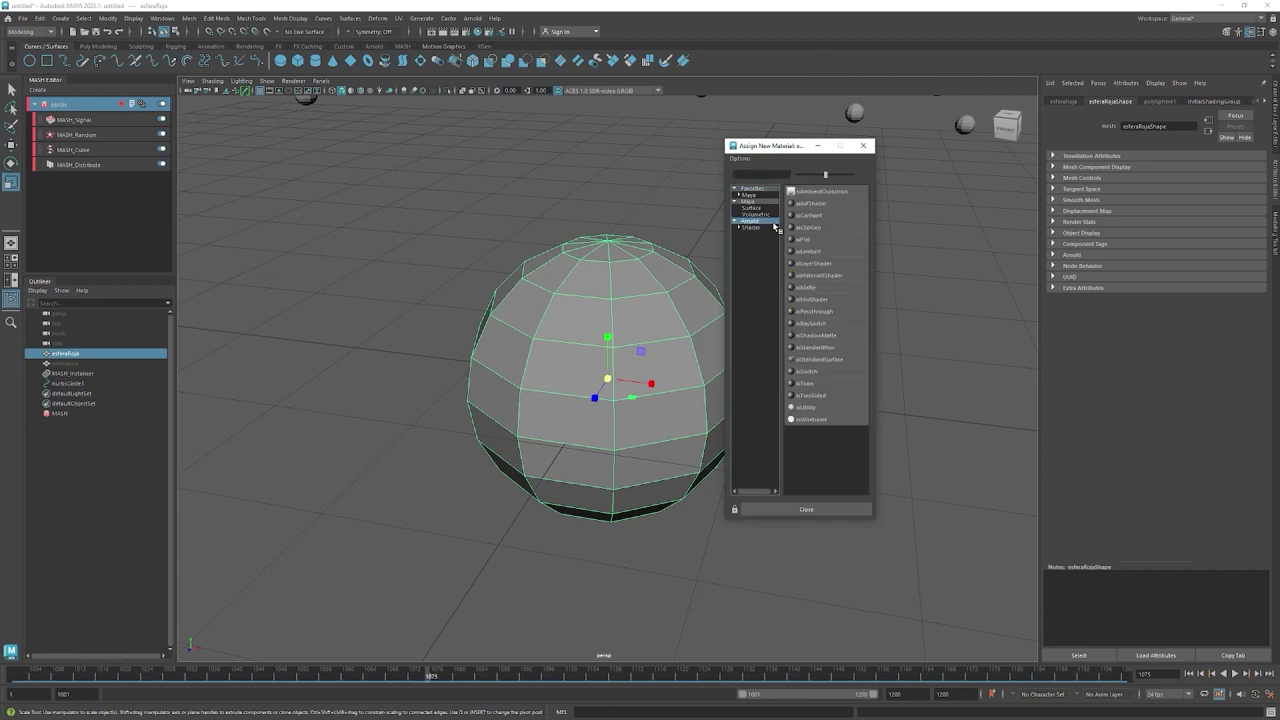
{"action": "left_click", "coordinate": [839, 358]}
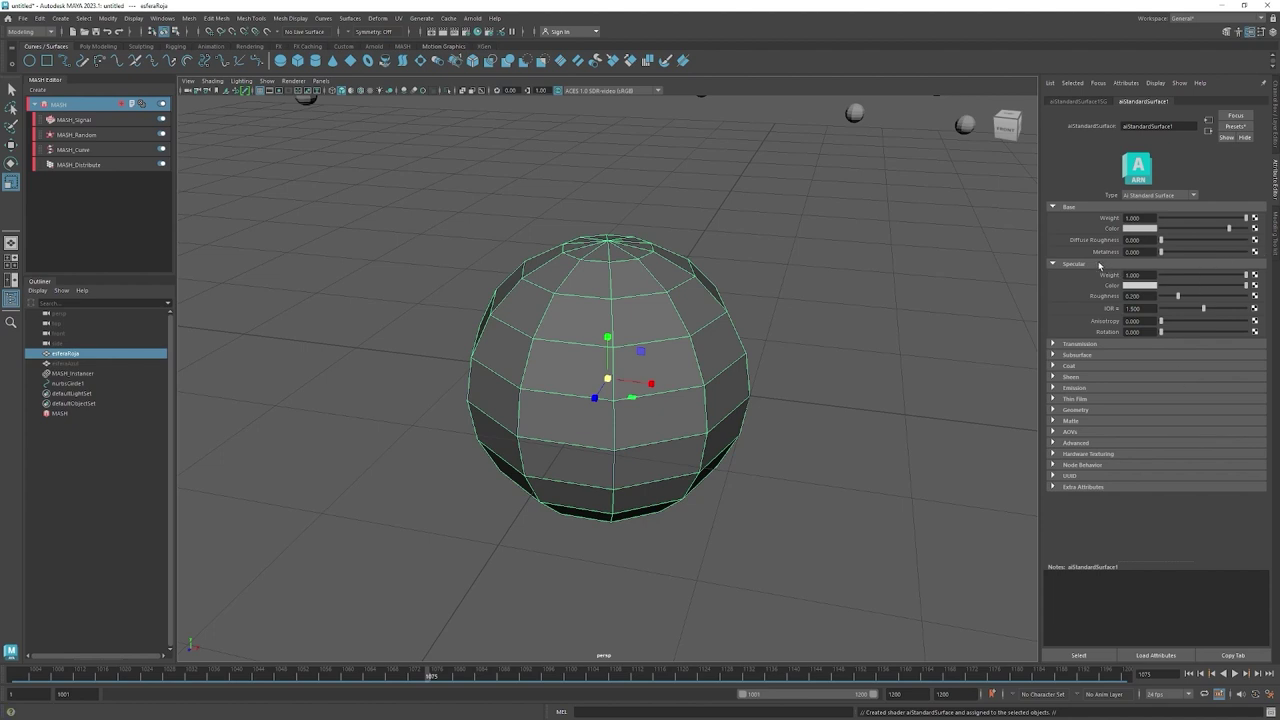
Browse the aiStandardSurface1 Specular, Transmission and Subsurface sections in the Attribute Editor.
{"action": "left_click", "coordinate": [1110, 206]}
{"action": "left_click", "coordinate": [1110, 206]}
{"action": "left_click", "coordinate": [1085, 263]}
{"action": "left_click", "coordinate": [1085, 263]}
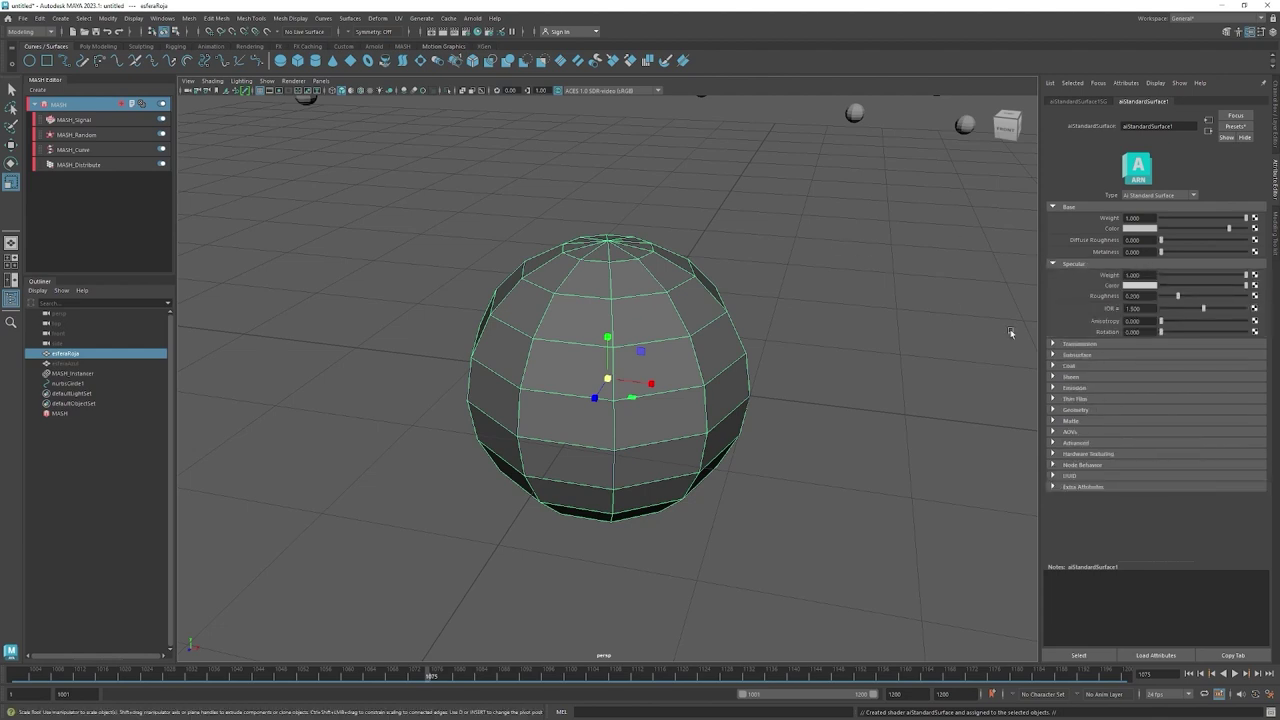
{"action": "left_click", "coordinate": [1081, 344]}
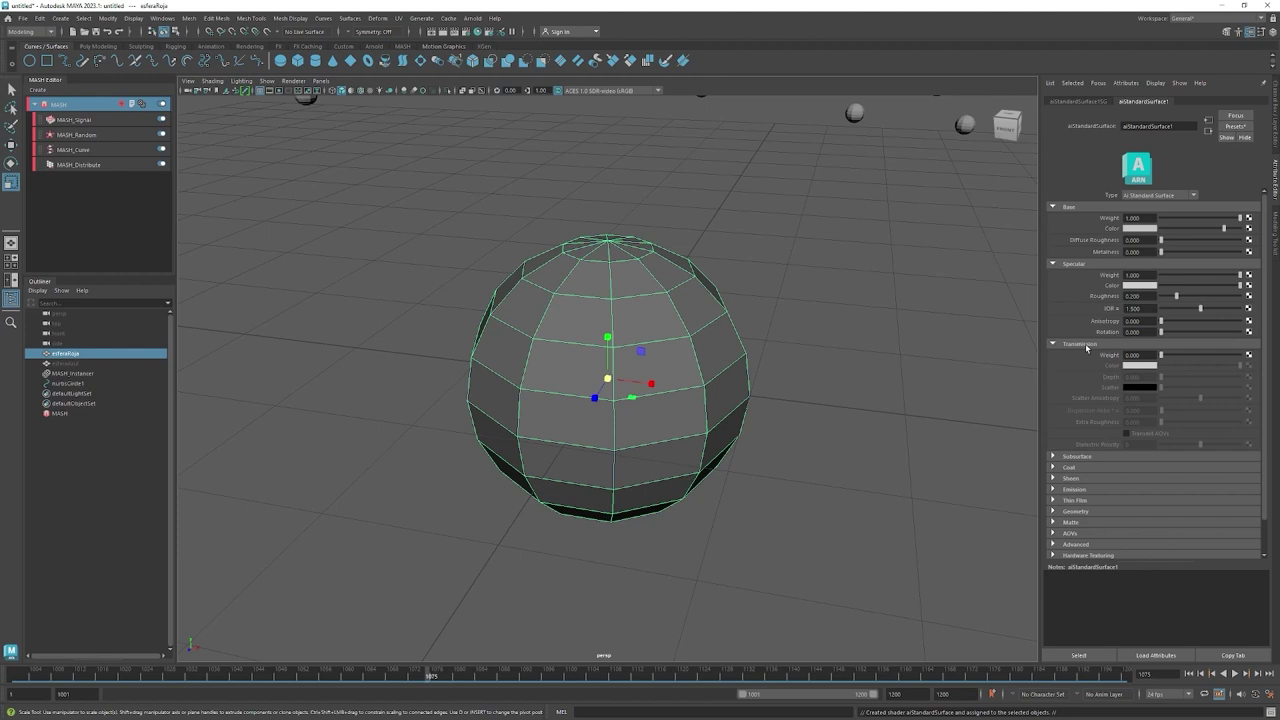
{"action": "left_click", "coordinate": [1084, 345]}
{"action": "left_click", "coordinate": [1077, 356]}
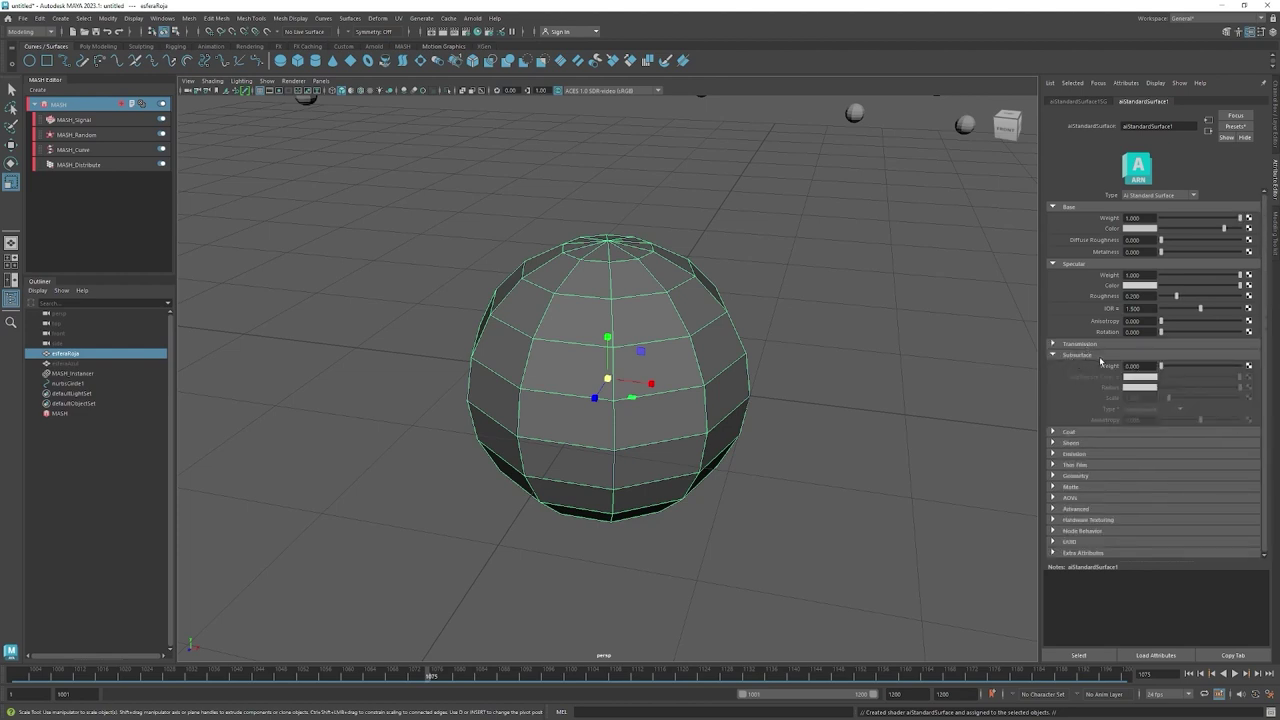
{"action": "left_click", "coordinate": [1100, 358]}
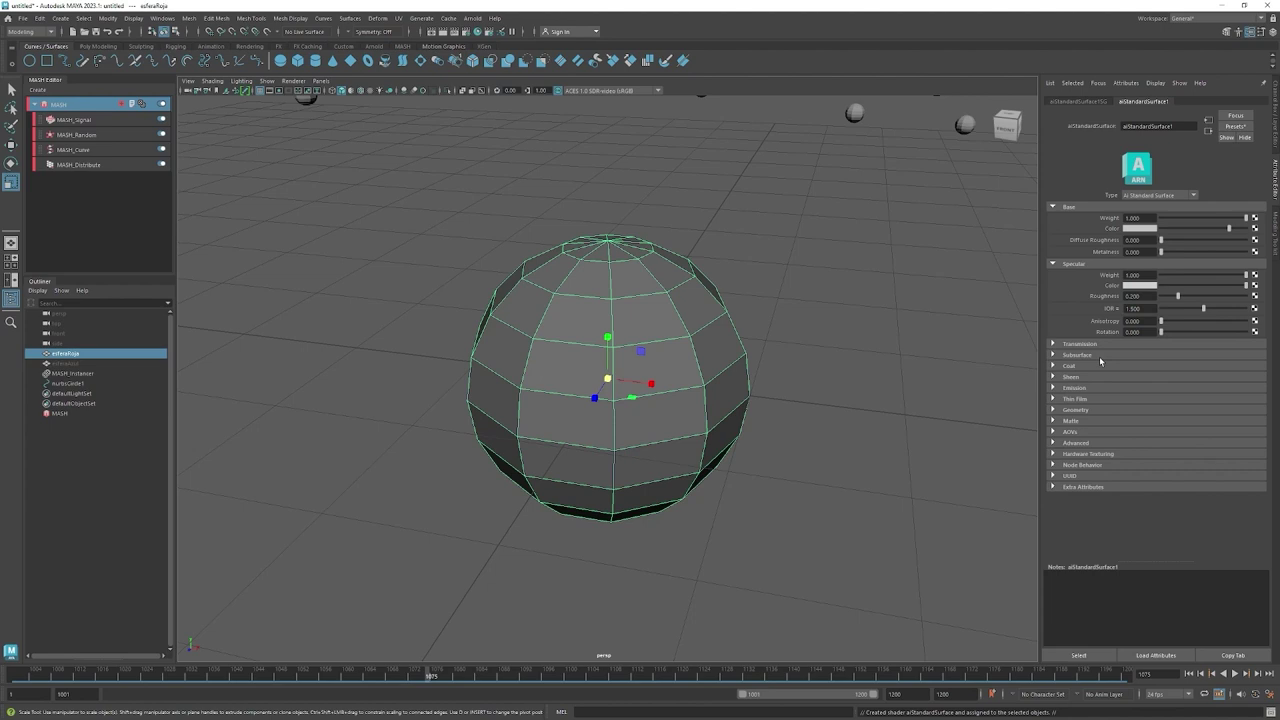
{"action": "left_click", "coordinate": [1070, 355]}
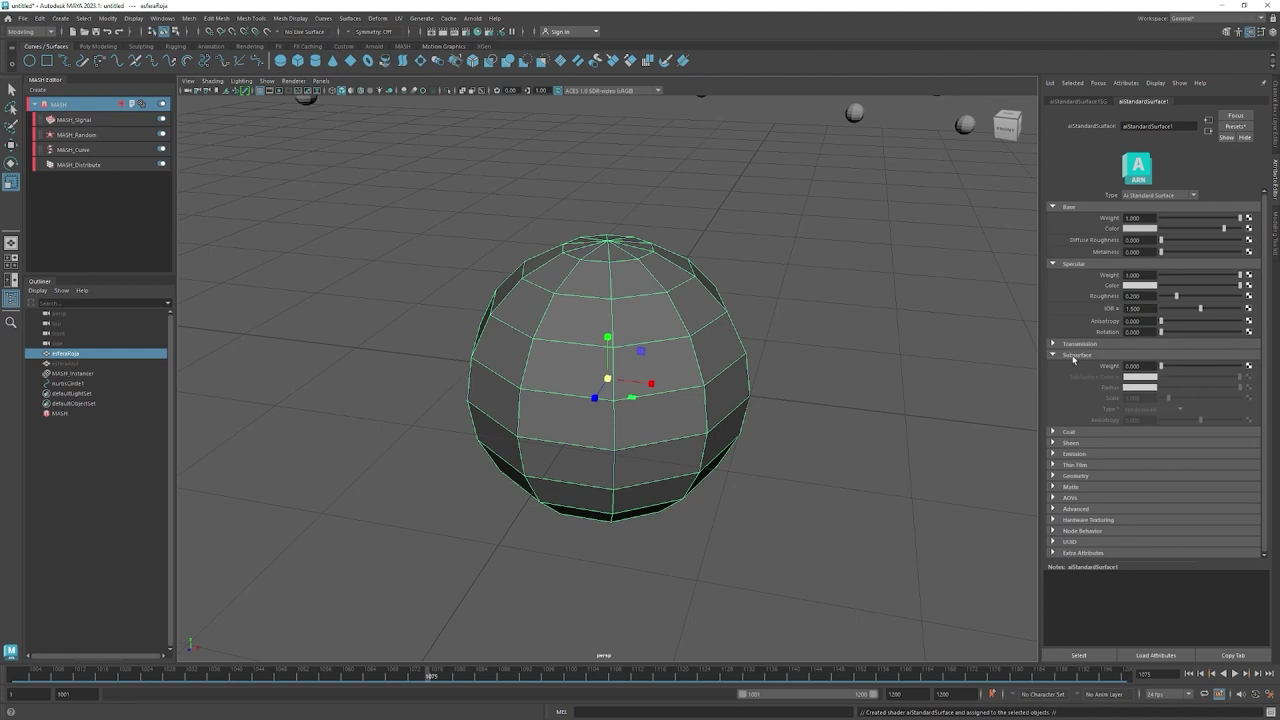
{"action": "left_click", "coordinate": [1073, 356]}
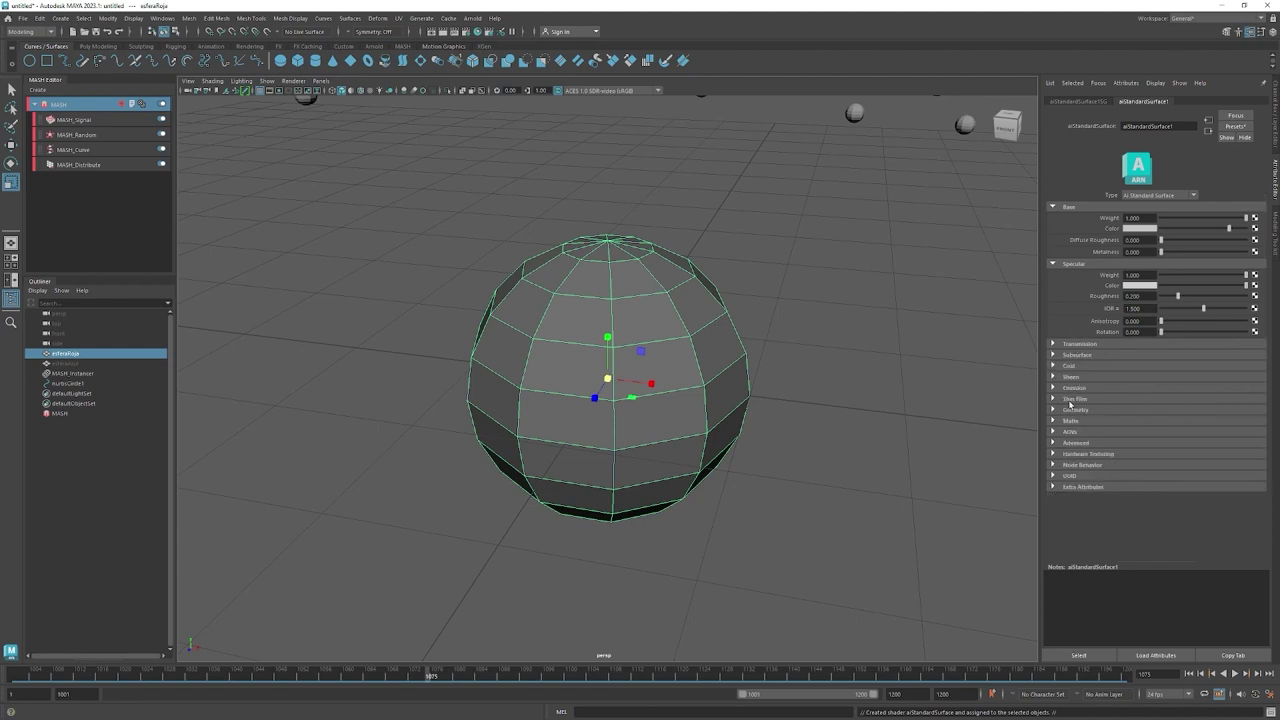
{"action": "left_click", "coordinate": [608, 379]}
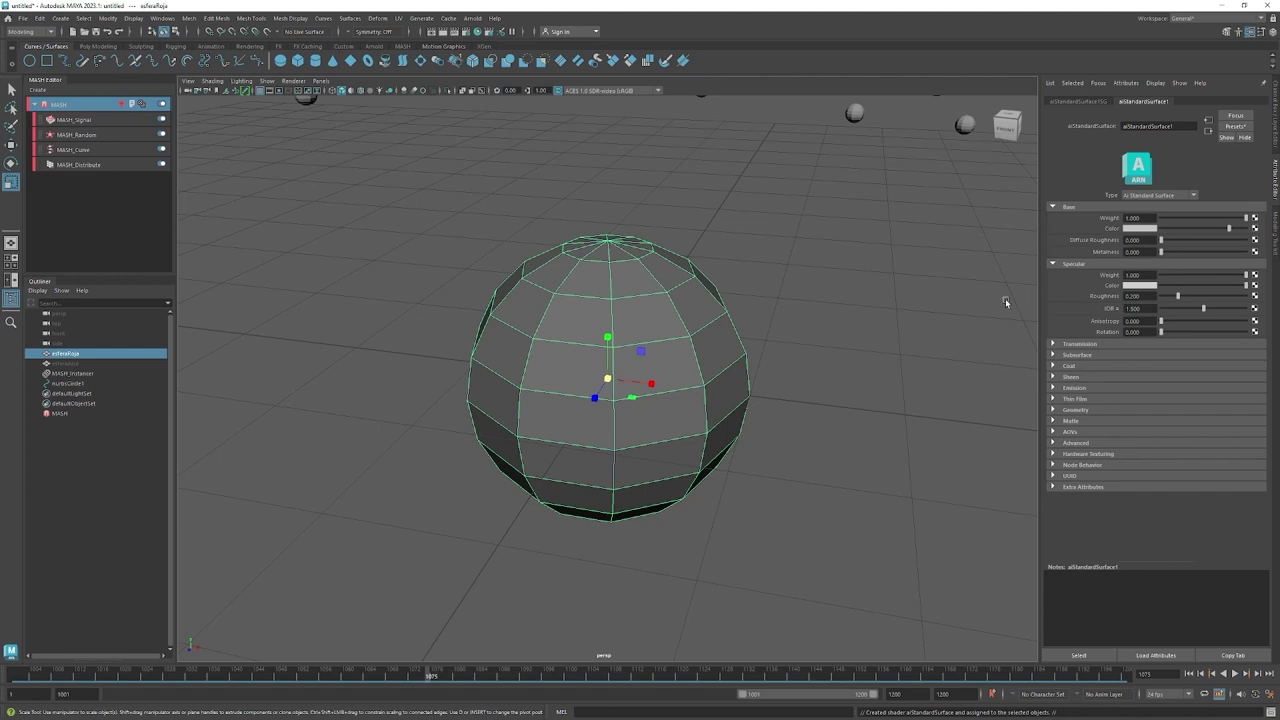
Raise the Base Color saturation to deep red, then reselect esferaRoja.
{"action": "left_click", "coordinate": [1142, 228]}
{"action": "left_click", "coordinate": [1155, 230]}
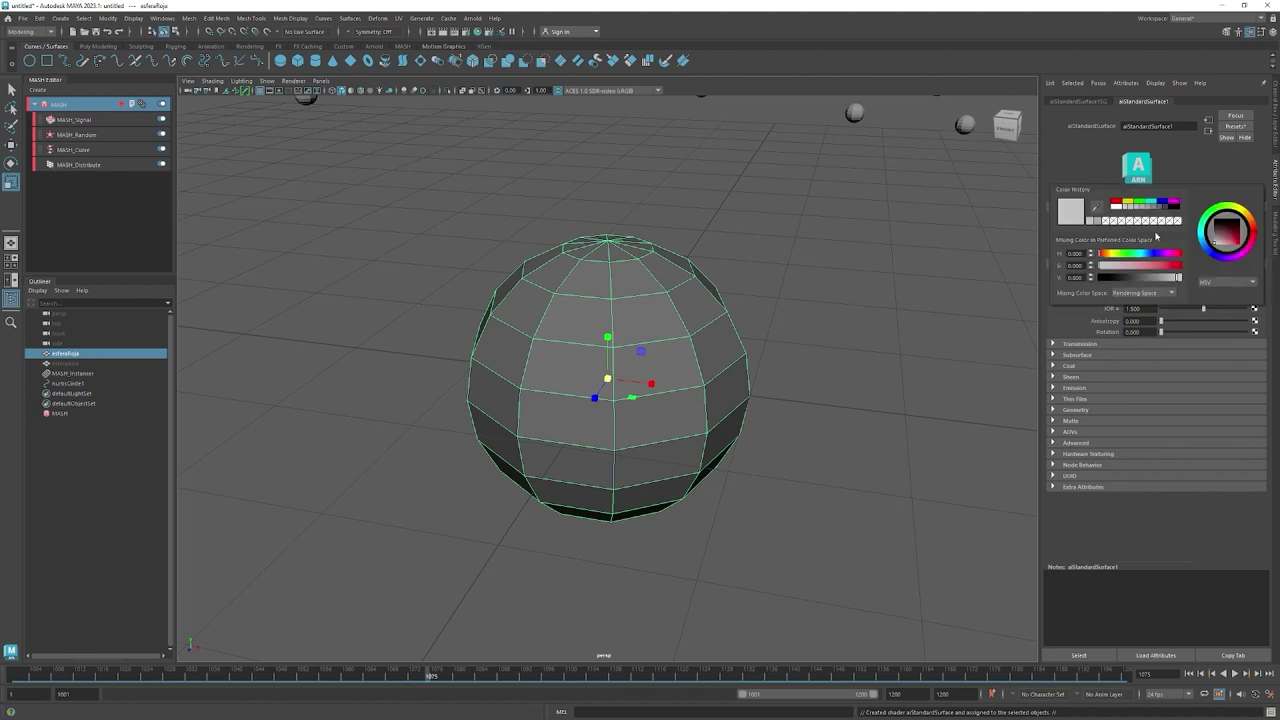
{"action": "left_click_drag", "start_coordinate": [1181, 266], "coordinate": [1177, 272]}
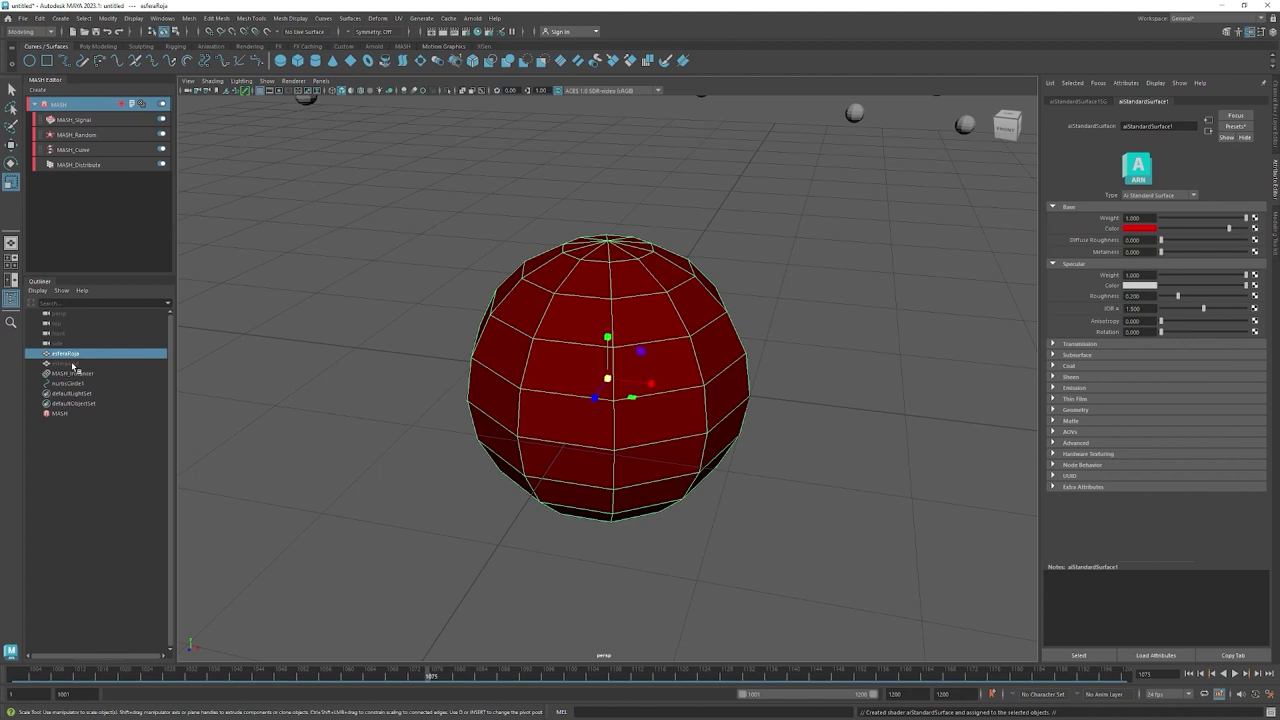
{"action": "left_click", "coordinate": [301, 344]}
{"action": "left_click", "coordinate": [83, 356]}
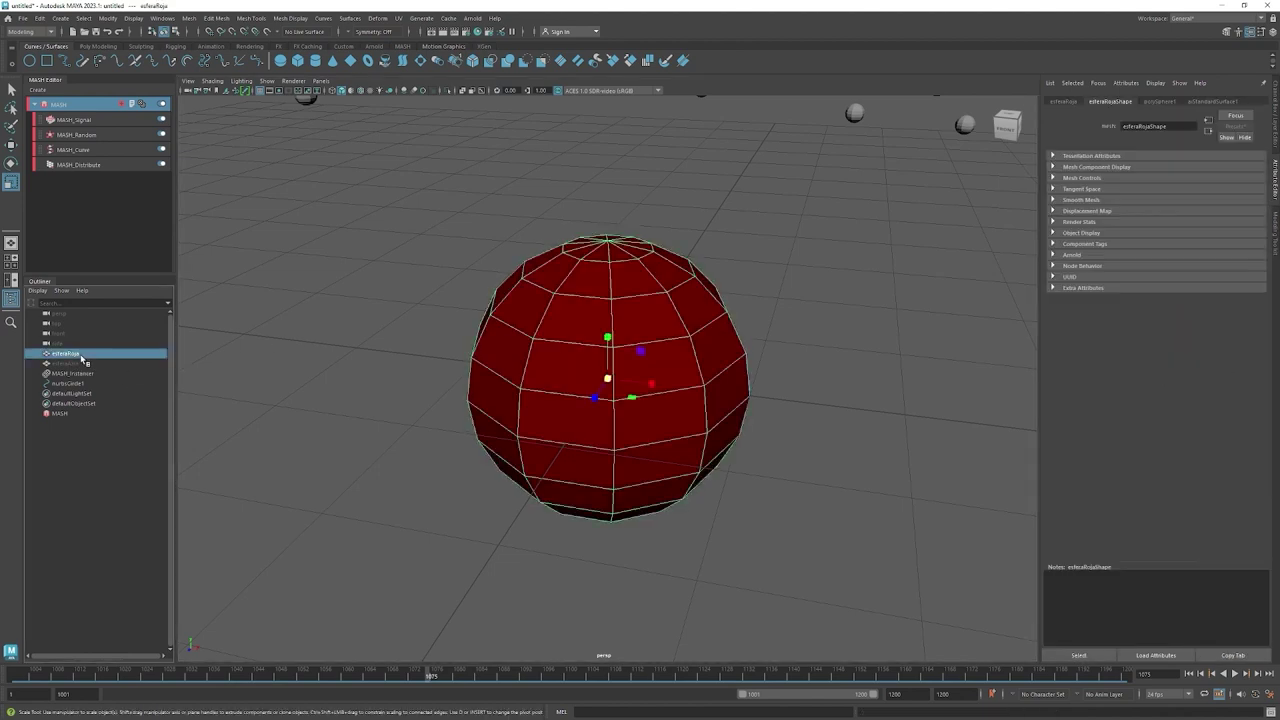
Hide the red esferaRoja sphere and unhide and select esferaAzul.
{"action": "key", "text": "ctrl+h"}
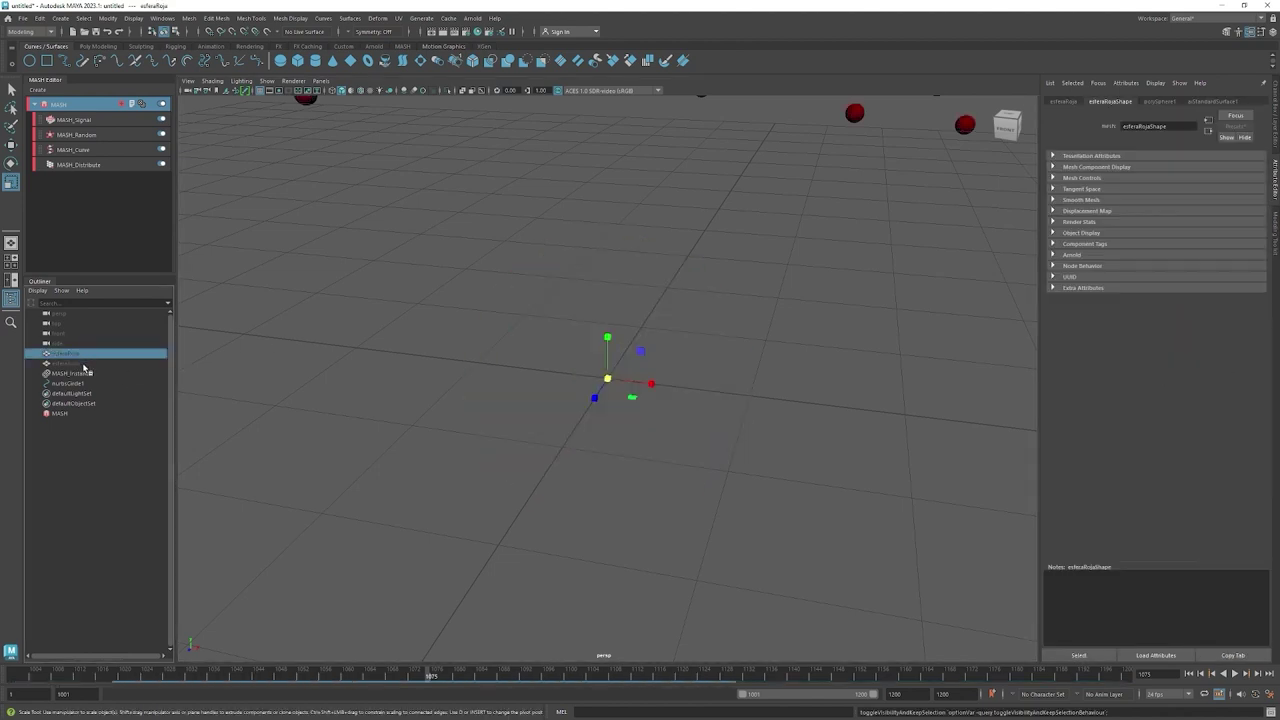
{"action": "scroll", "coordinate": [636, 212], "scroll_direction": "down", "scroll_amount": 5}
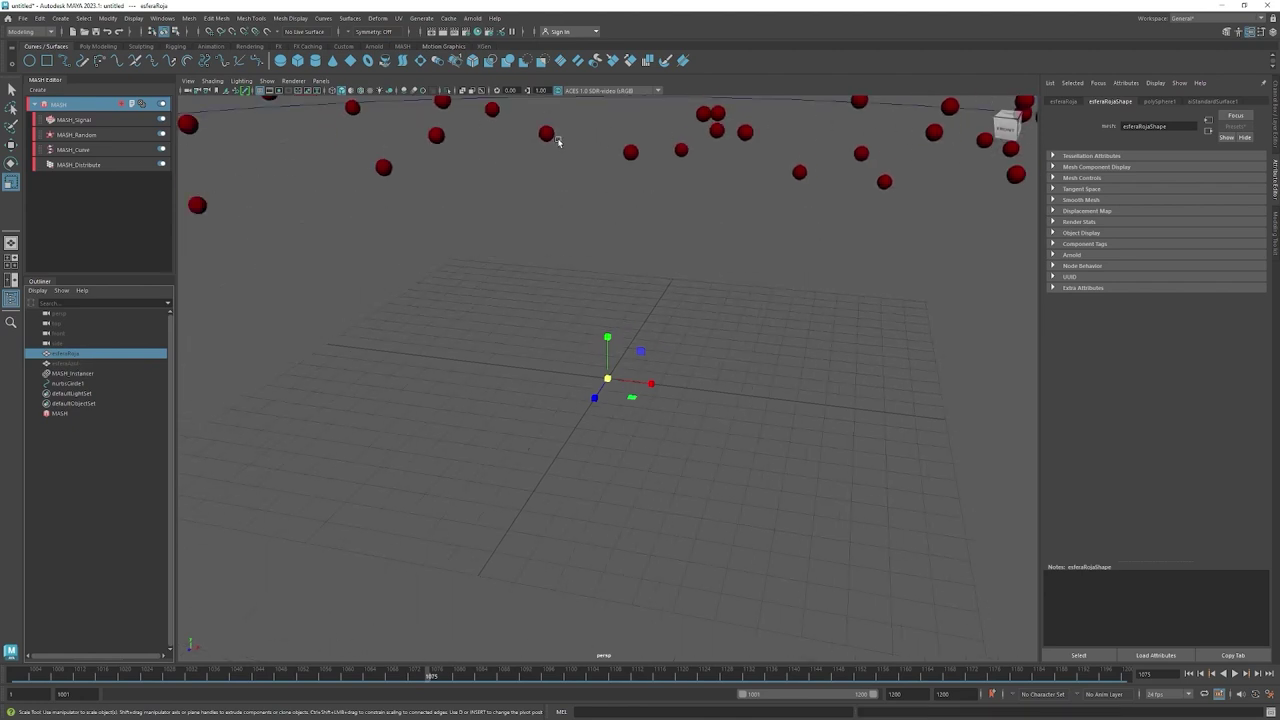
{"action": "scroll", "coordinate": [528, 285], "scroll_direction": "up", "scroll_amount": 3}
{"action": "scroll", "coordinate": [528, 285], "scroll_direction": "up", "scroll_amount": 2}
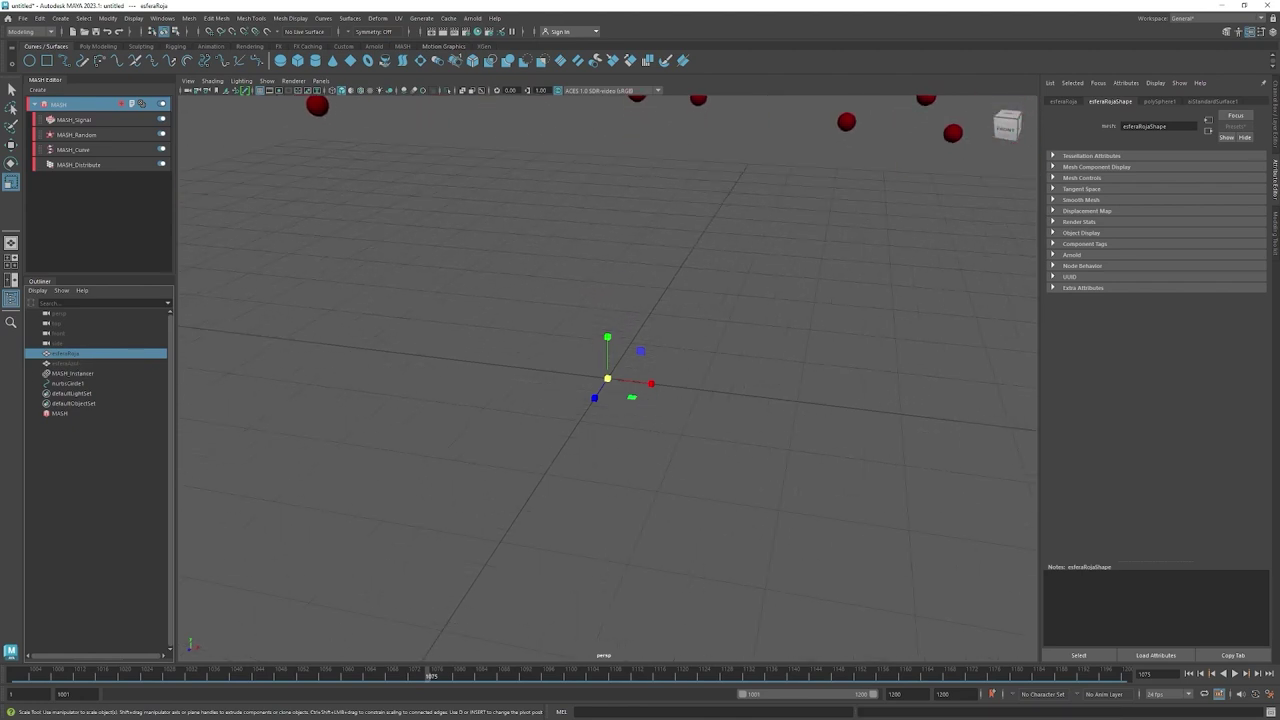
{"action": "left_click", "coordinate": [90, 364]}
{"action": "key", "text": "shift+h"}
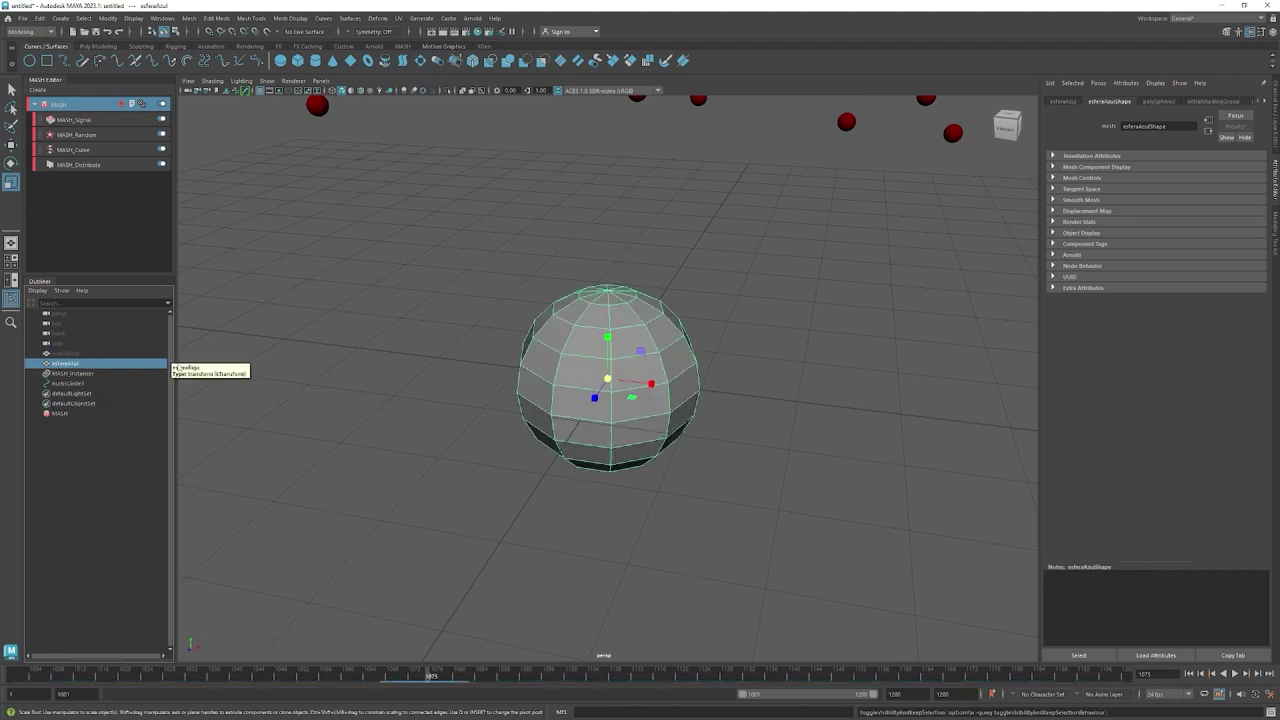
{"action": "left_click", "coordinate": [642, 380]}
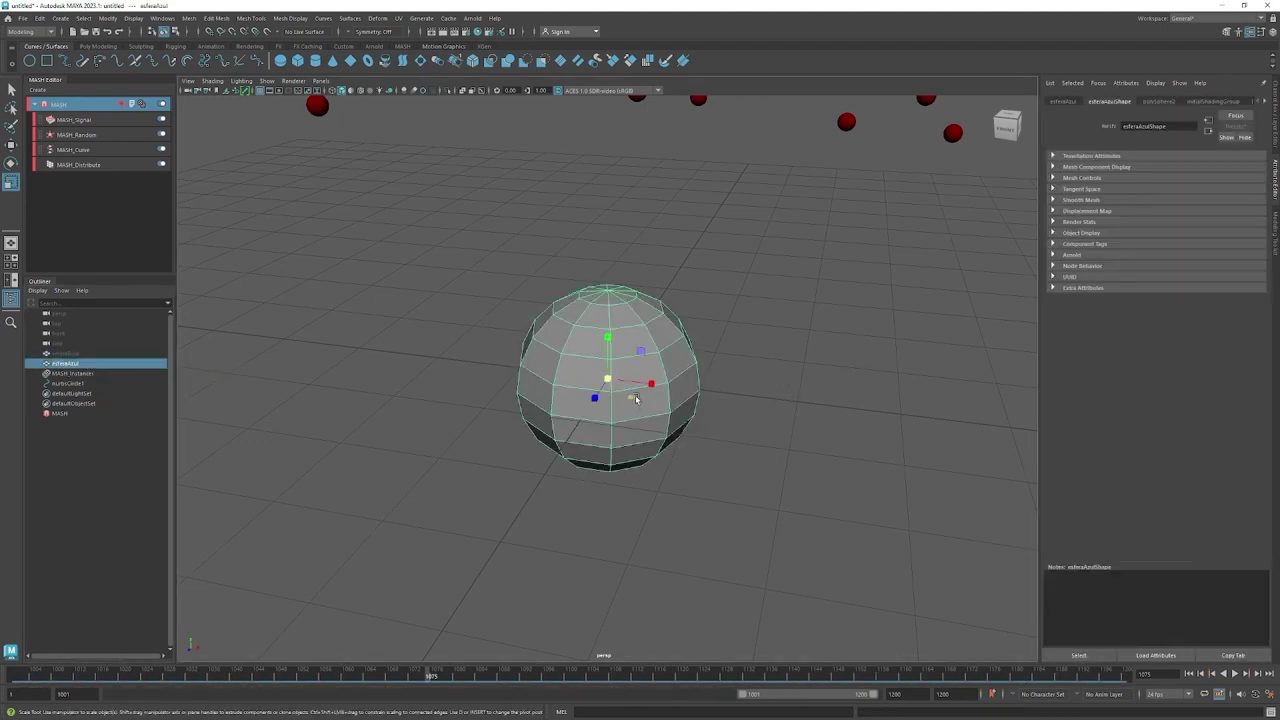
Give esferaAzul a new aiStandardSurface with a cyan base colour (H 180, S 1, V 1).
{"action": "right_click_drag", "start_coordinate": [628, 370], "coordinate": [622, 621]}
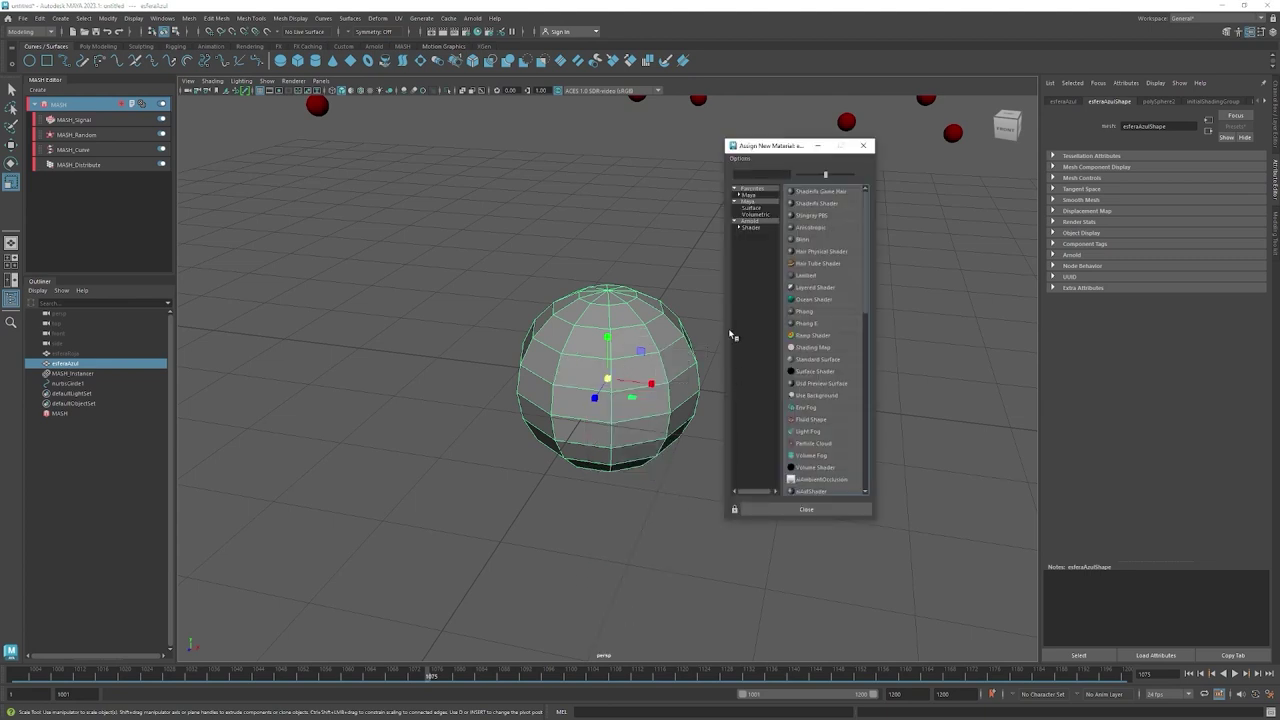
{"action": "left_click", "coordinate": [748, 221]}
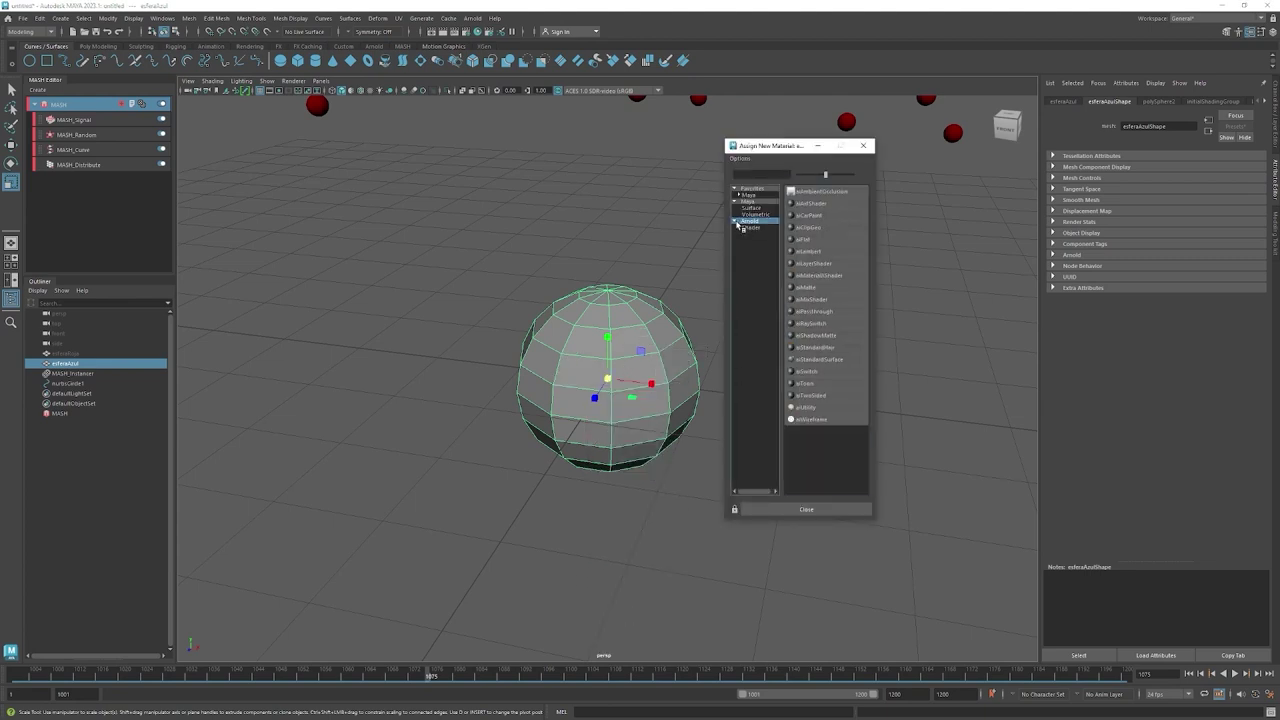
{"action": "left_click", "coordinate": [820, 360]}
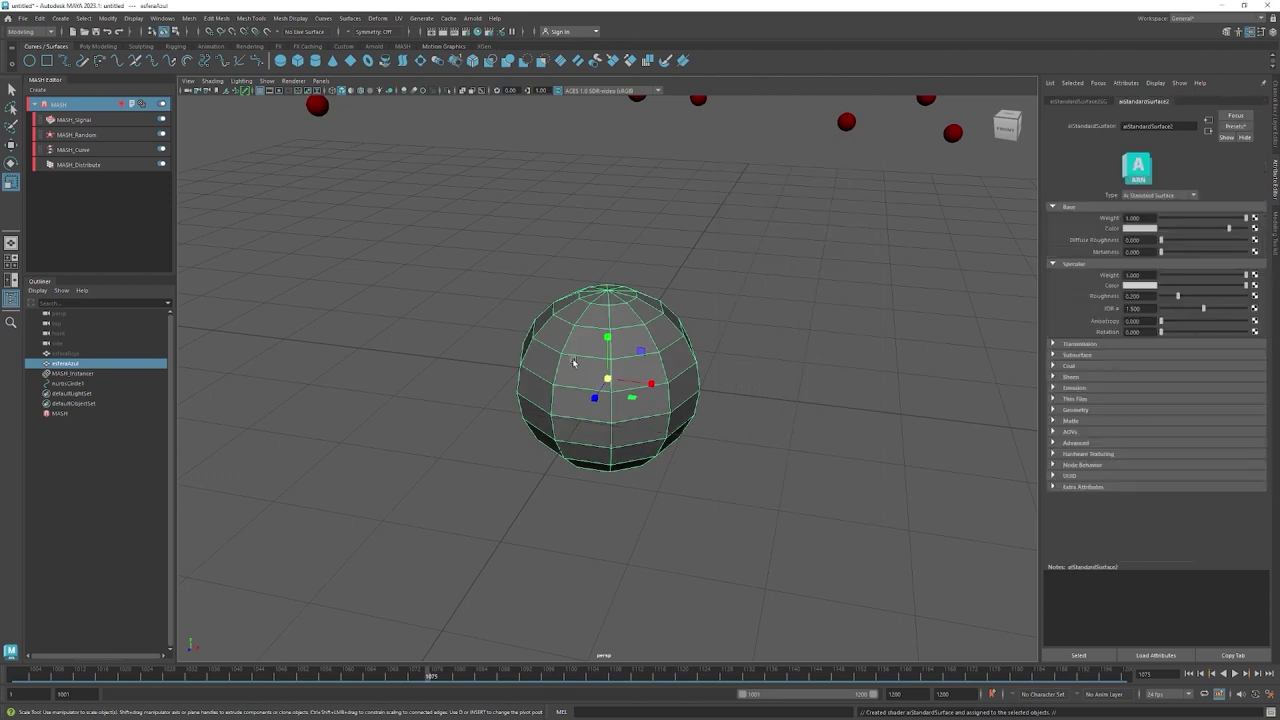
{"action": "left_click", "coordinate": [1138, 229]}
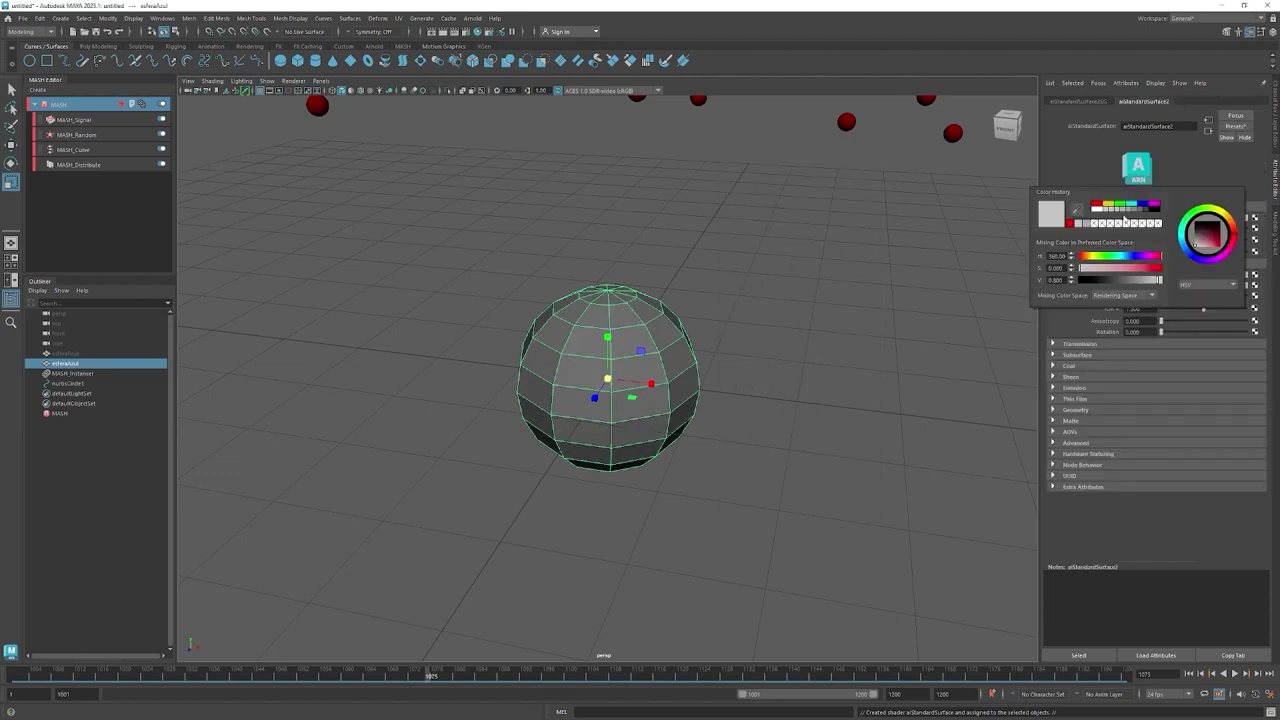
{"action": "left_click", "coordinate": [1137, 204]}
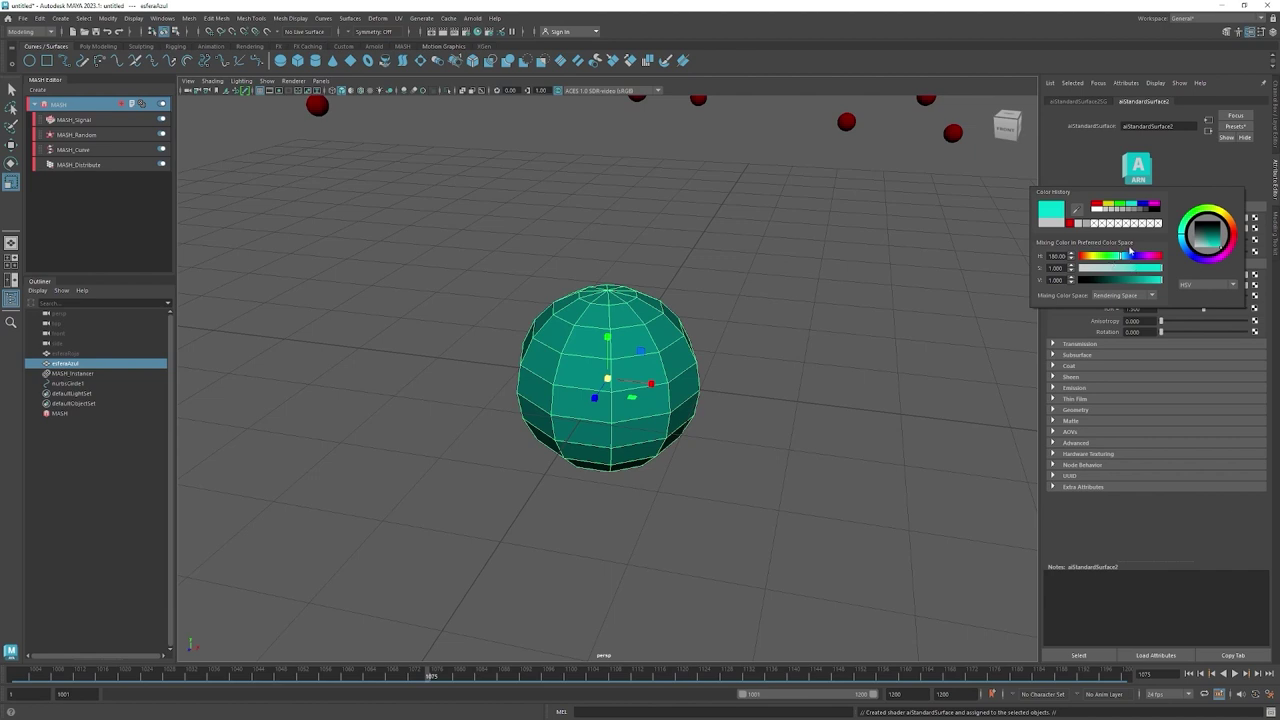
{"action": "left_click", "coordinate": [820, 322]}
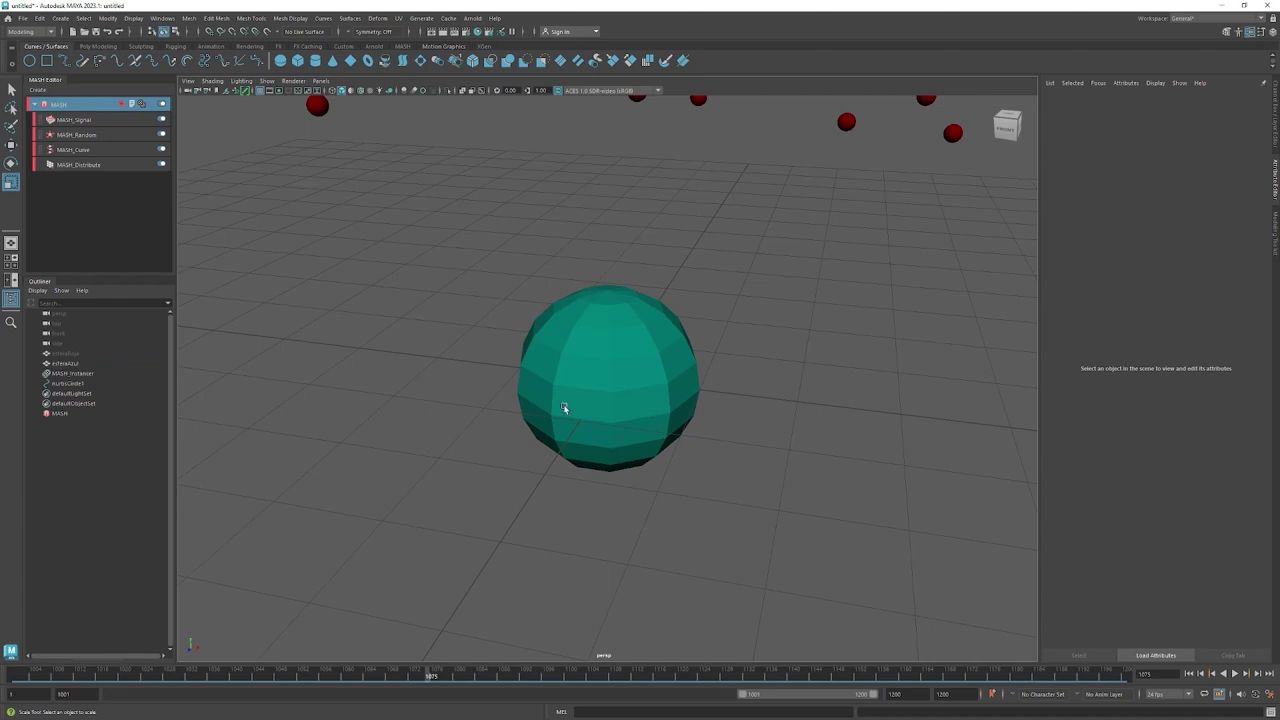
{"action": "left_click", "coordinate": [663, 356]}
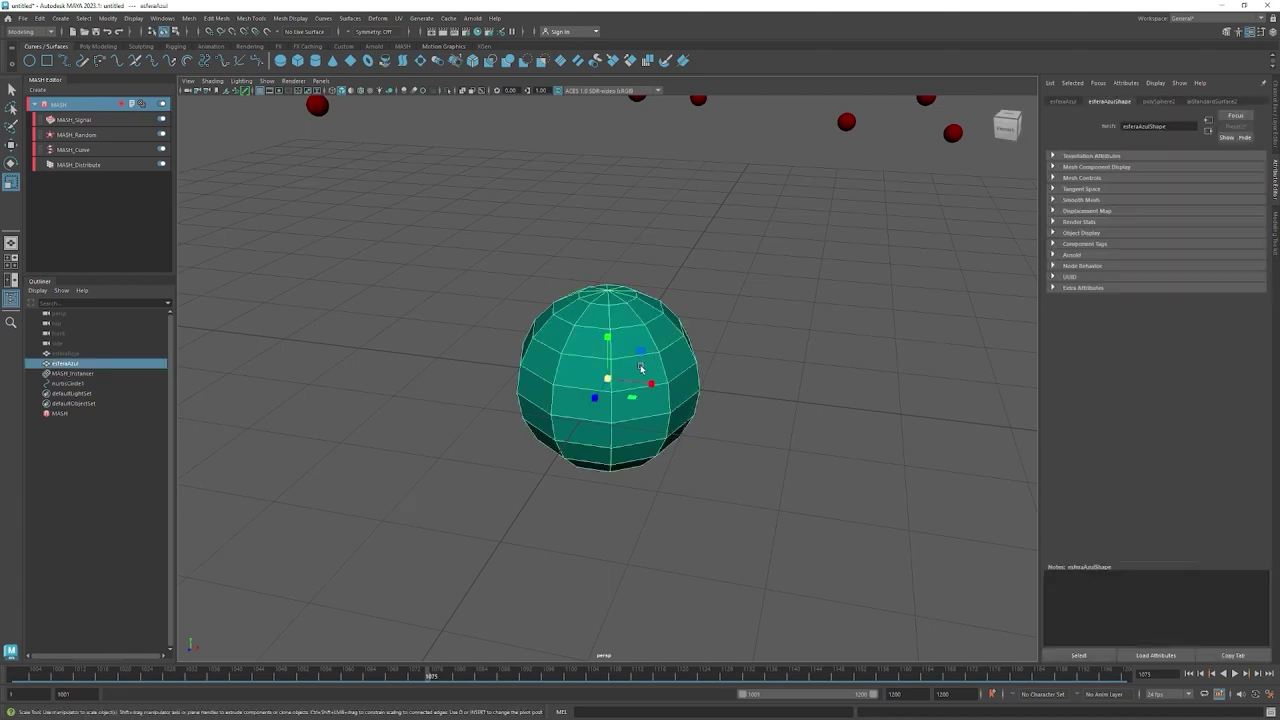
Hide the cyan sphere and frame the whole sphere ring from a lower side angle.
{"action": "key", "text": "h"}
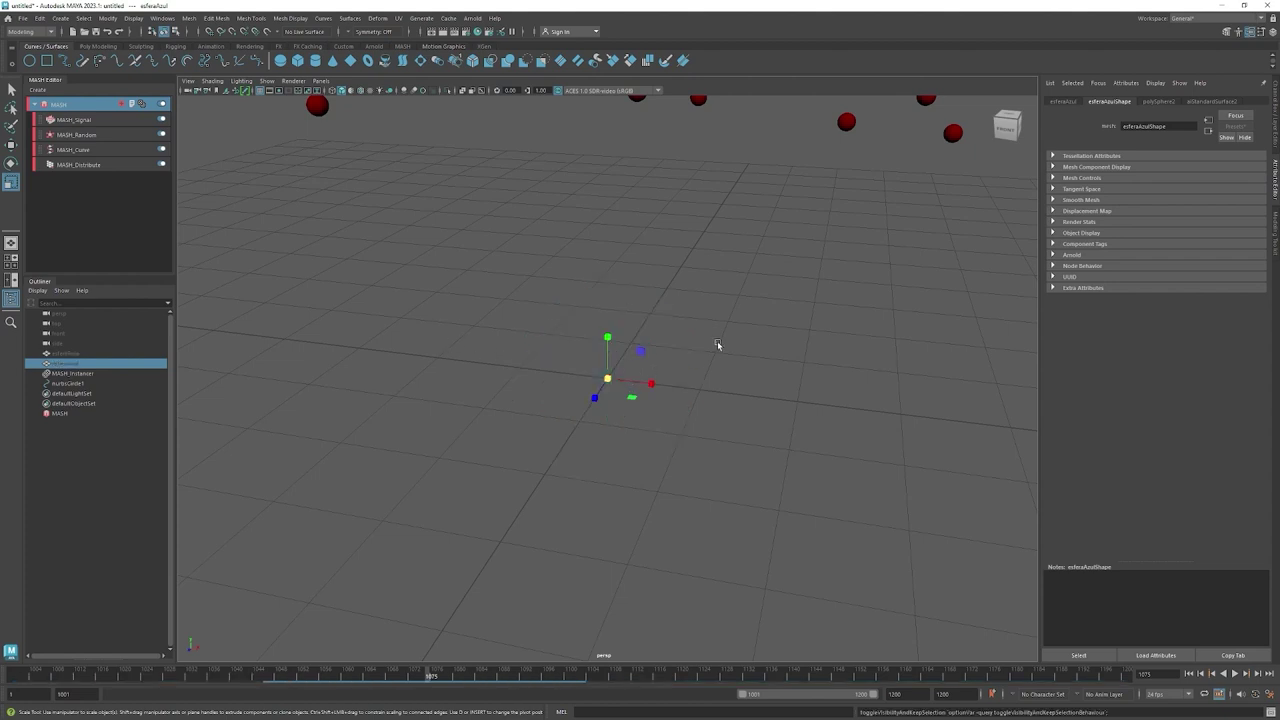
{"action": "left_click", "coordinate": [717, 341]}
{"action": "key", "text": "a"}
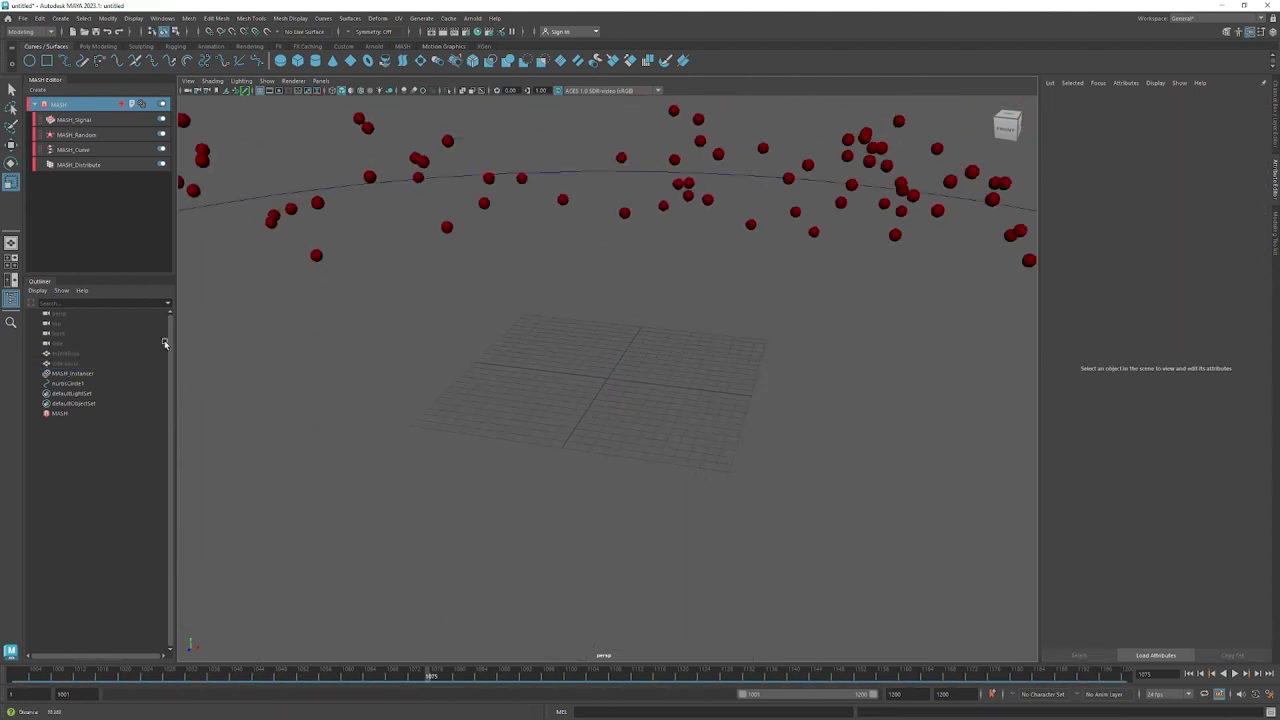
{"action": "mouse_move", "coordinate": [423, 397]}
{"action": "left_mouse_down", "text": "alt"}
{"action": "mouse_move", "coordinate": [700, 471]}
{"action": "mouse_move", "coordinate": [681, 440]}
{"action": "left_mouse_up", "text": "alt"}
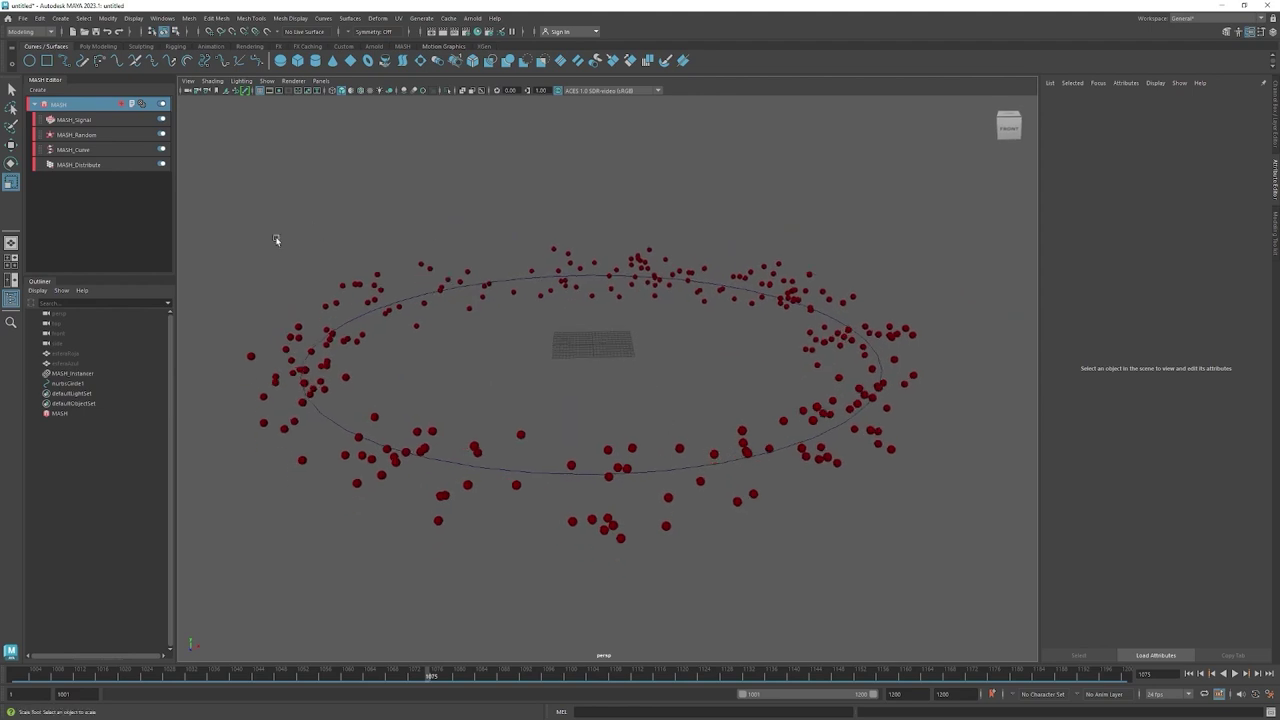
Inspect MASH_Instancer's Instanced Objects, then return to the MASH Add Node palette.
{"action": "left_click", "coordinate": [141, 104]}
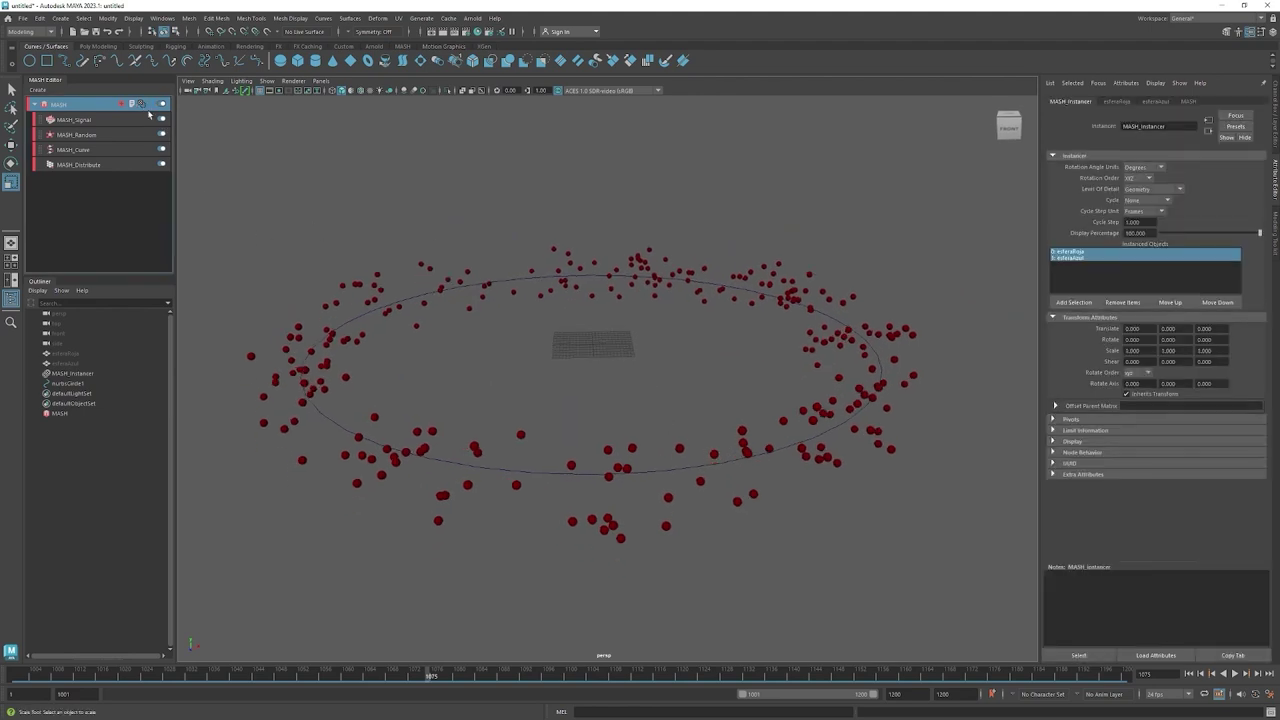
{"action": "left_click", "coordinate": [1079, 262]}
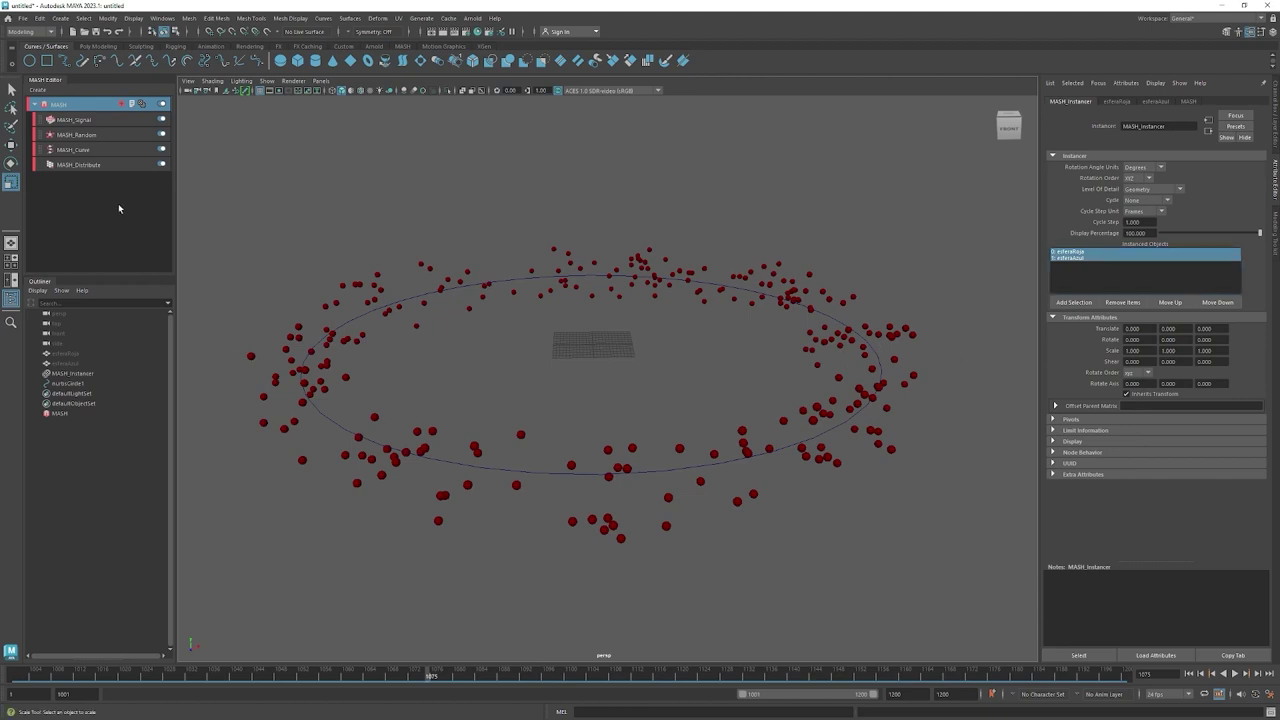
{"action": "left_click", "coordinate": [72, 106]}
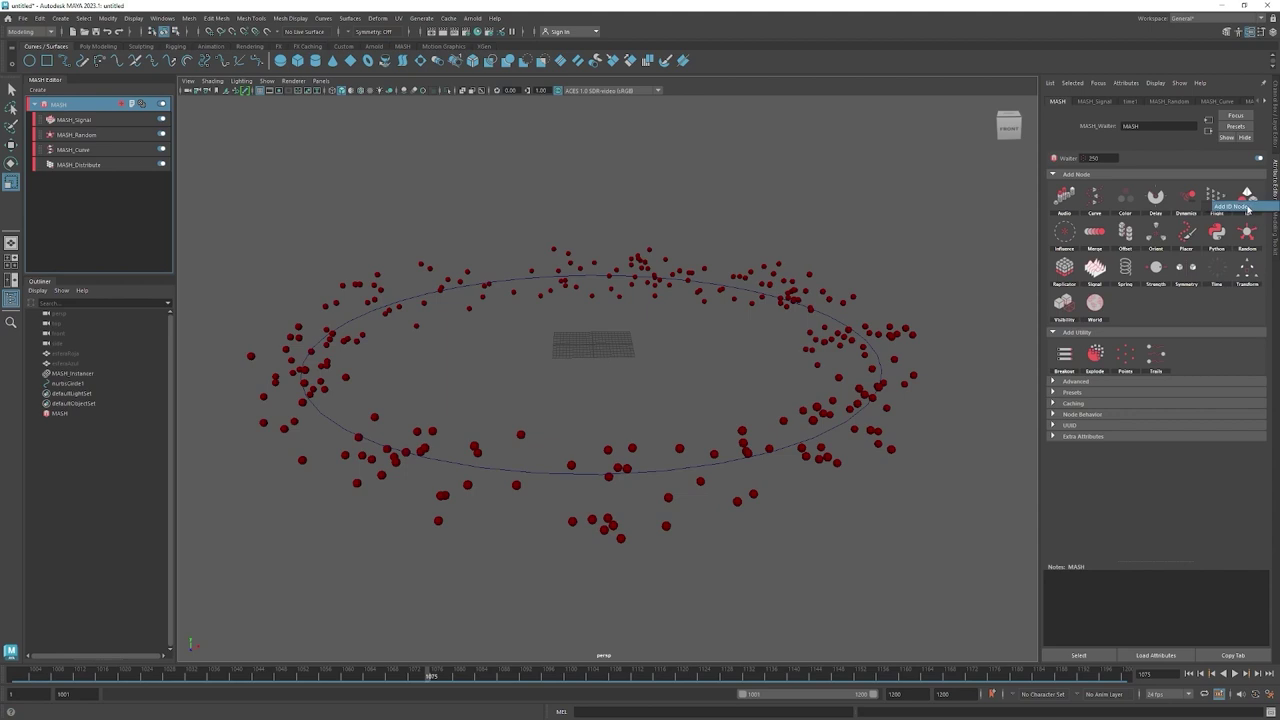
Add a MASH_ID node (ID Count 2) and move it between MASH_Random and MASH_Curve.
{"action": "left_click", "coordinate": [1248, 198]}
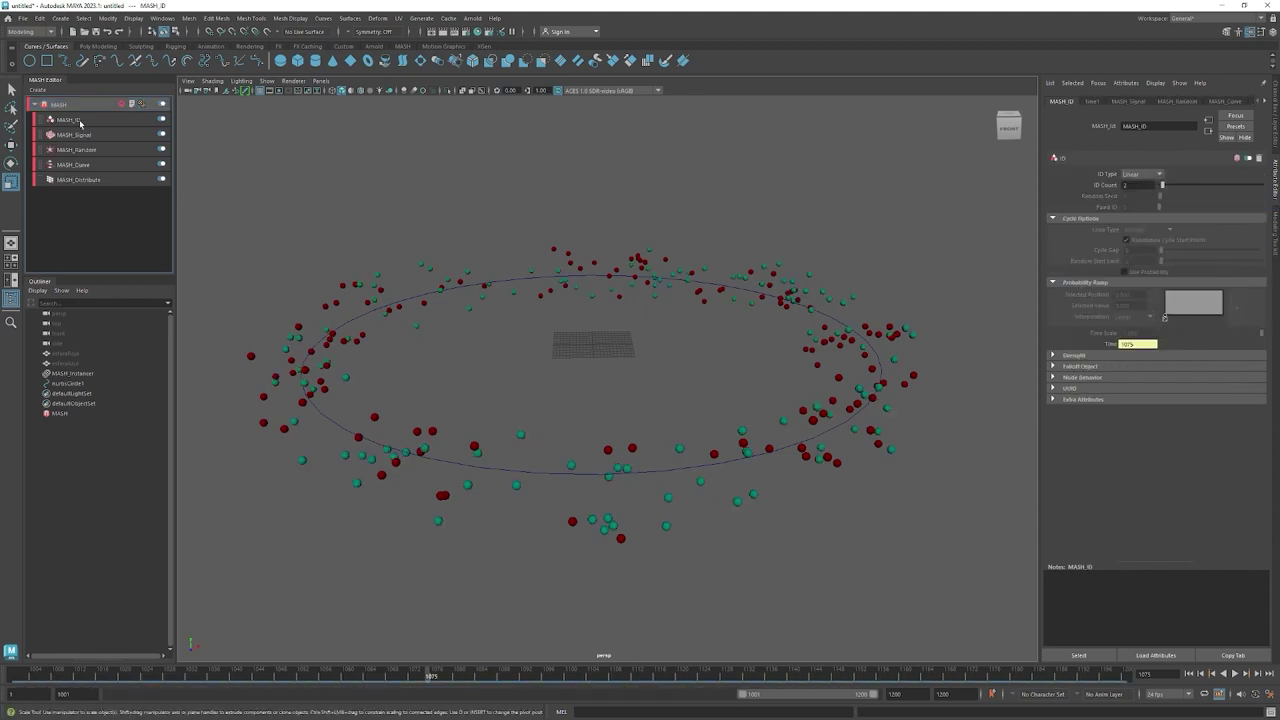
{"action": "left_click_drag", "start_coordinate": [110, 124], "coordinate": [112, 168]}
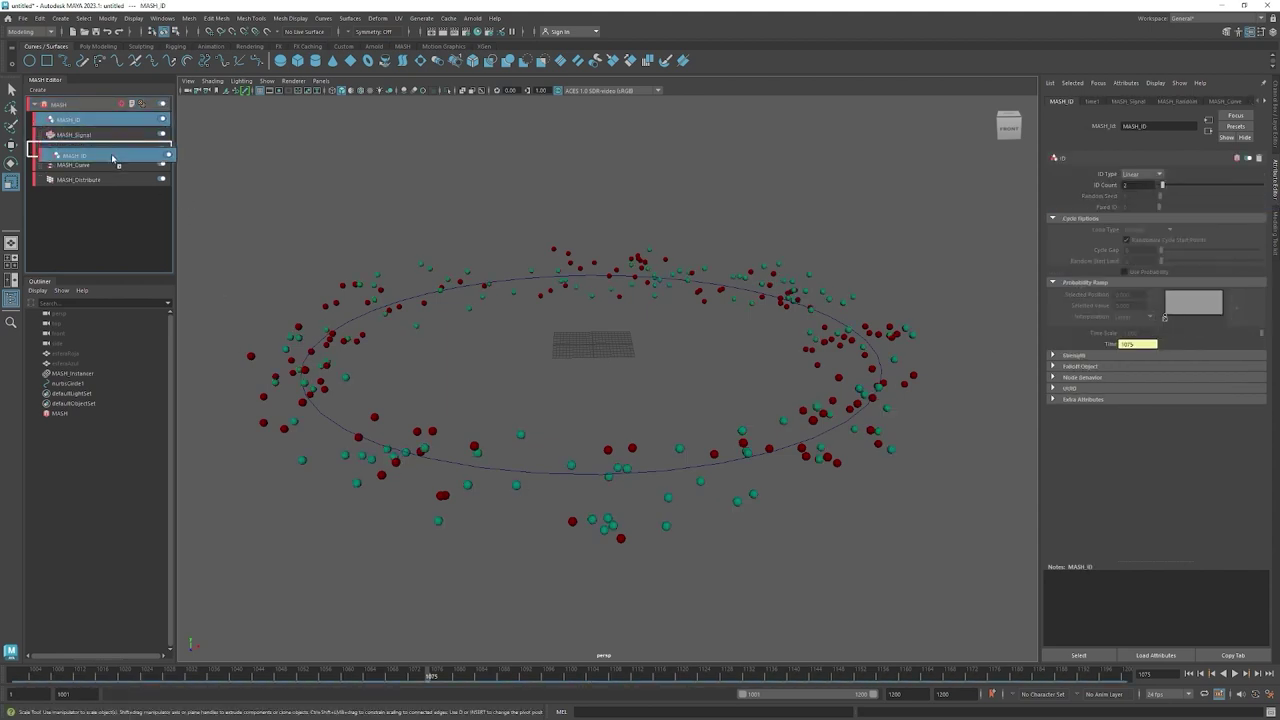
{"action": "left_click_drag", "start_coordinate": [112, 168], "coordinate": [110, 172]}
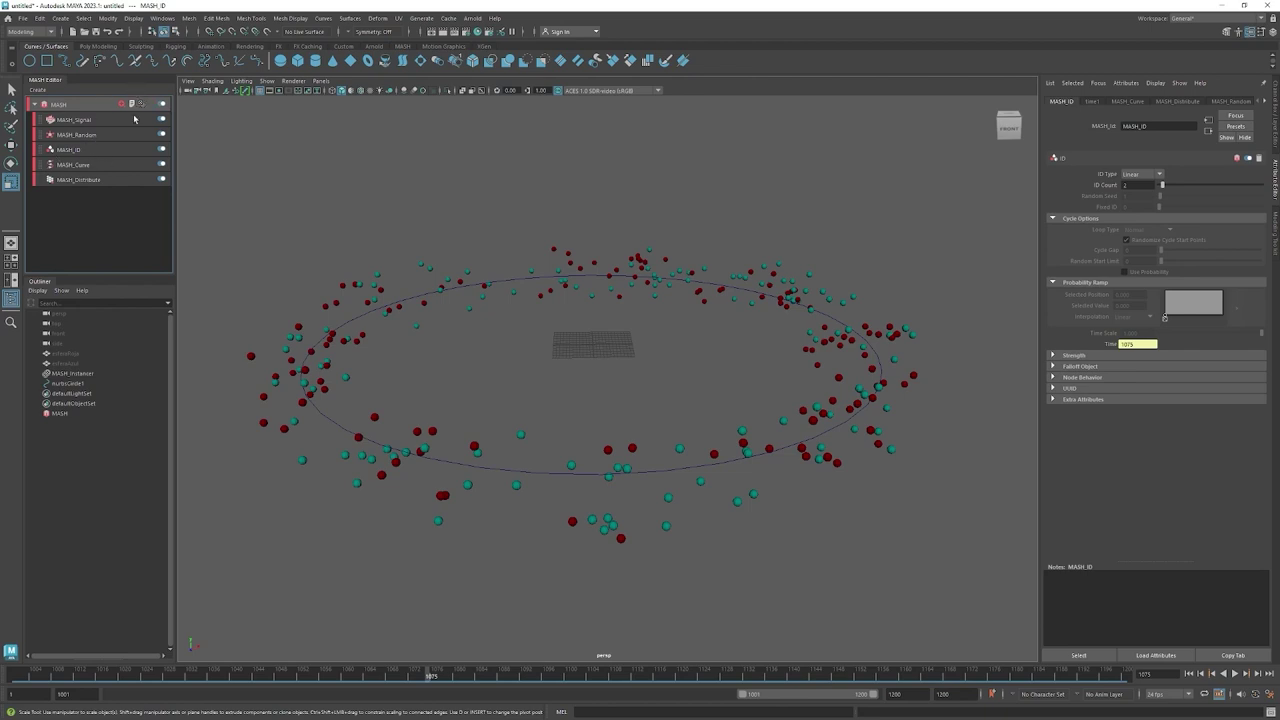
{"action": "left_click_drag", "start_coordinate": [80, 150], "coordinate": [92, 154]}
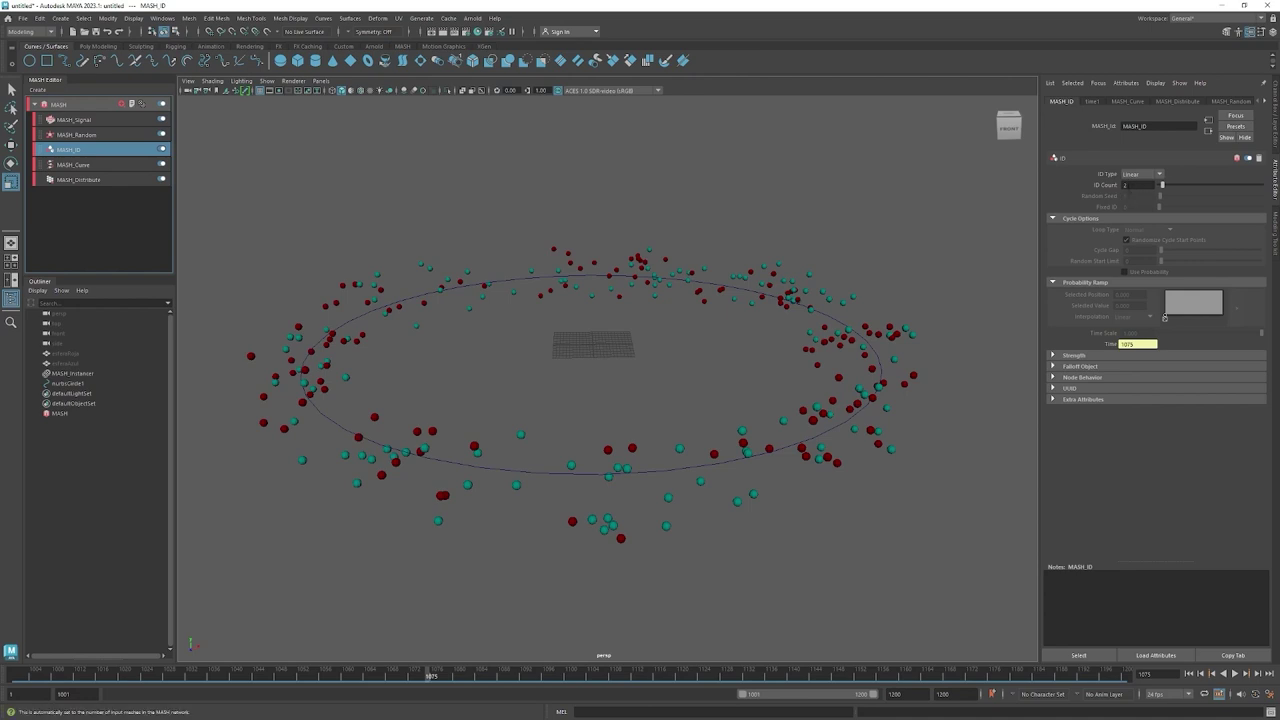
{"action": "left_click_drag", "start_coordinate": [1163, 187], "coordinate": [1163, 186]}
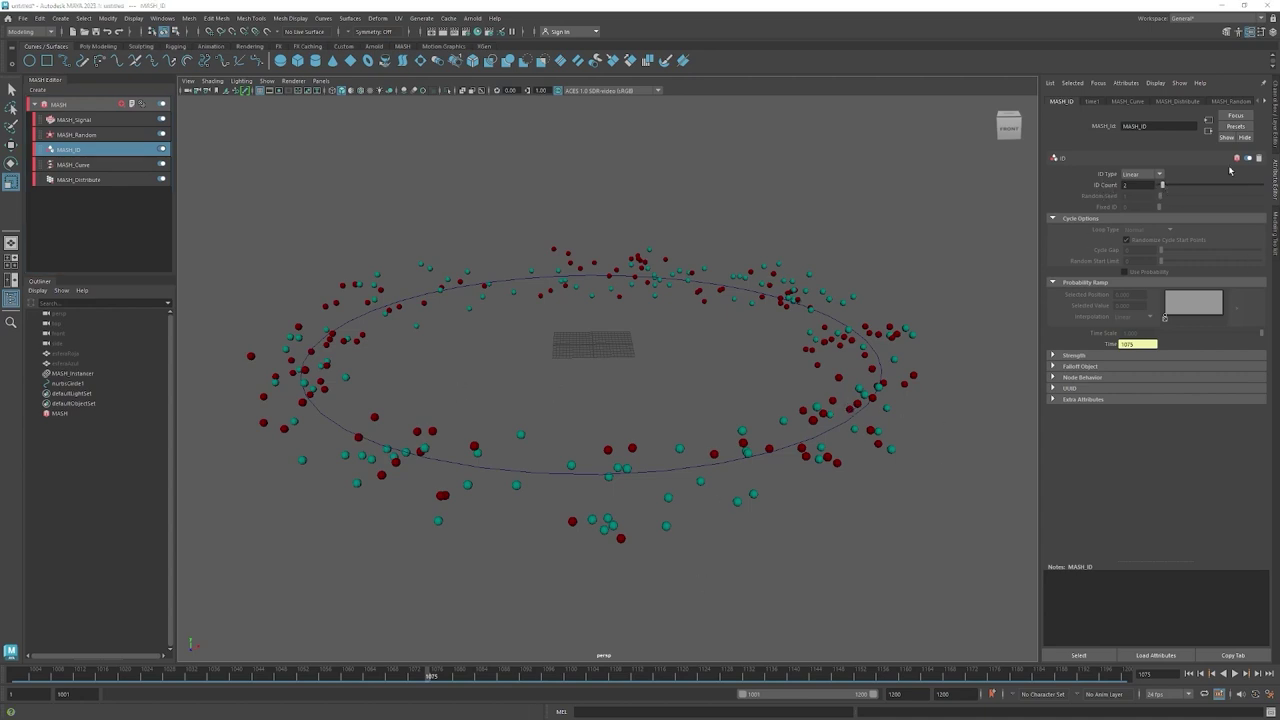
Set MASH_ID's ID Type to Random (seed 1) and orbit in to inspect the mix.
{"action": "left_click", "coordinate": [1143, 174]}
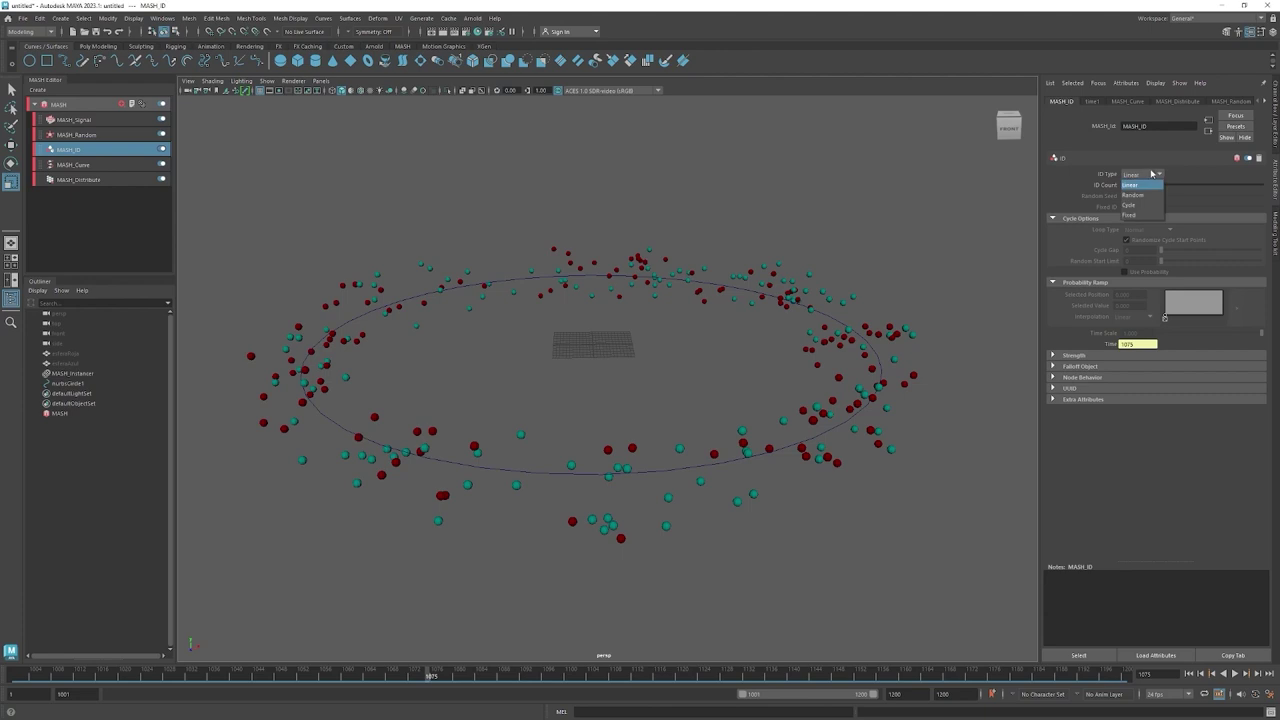
{"action": "left_click", "coordinate": [1133, 185]}
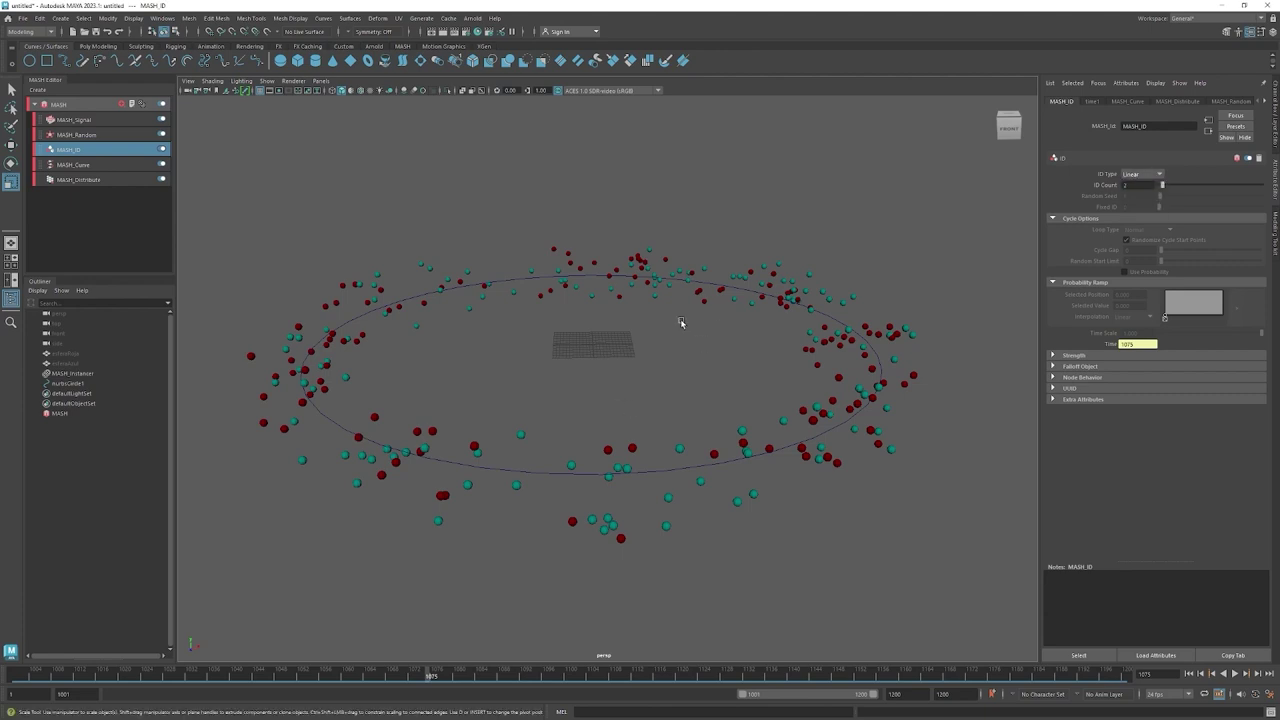
{"action": "left_click", "coordinate": [1143, 174]}
{"action": "left_click", "coordinate": [1141, 196]}
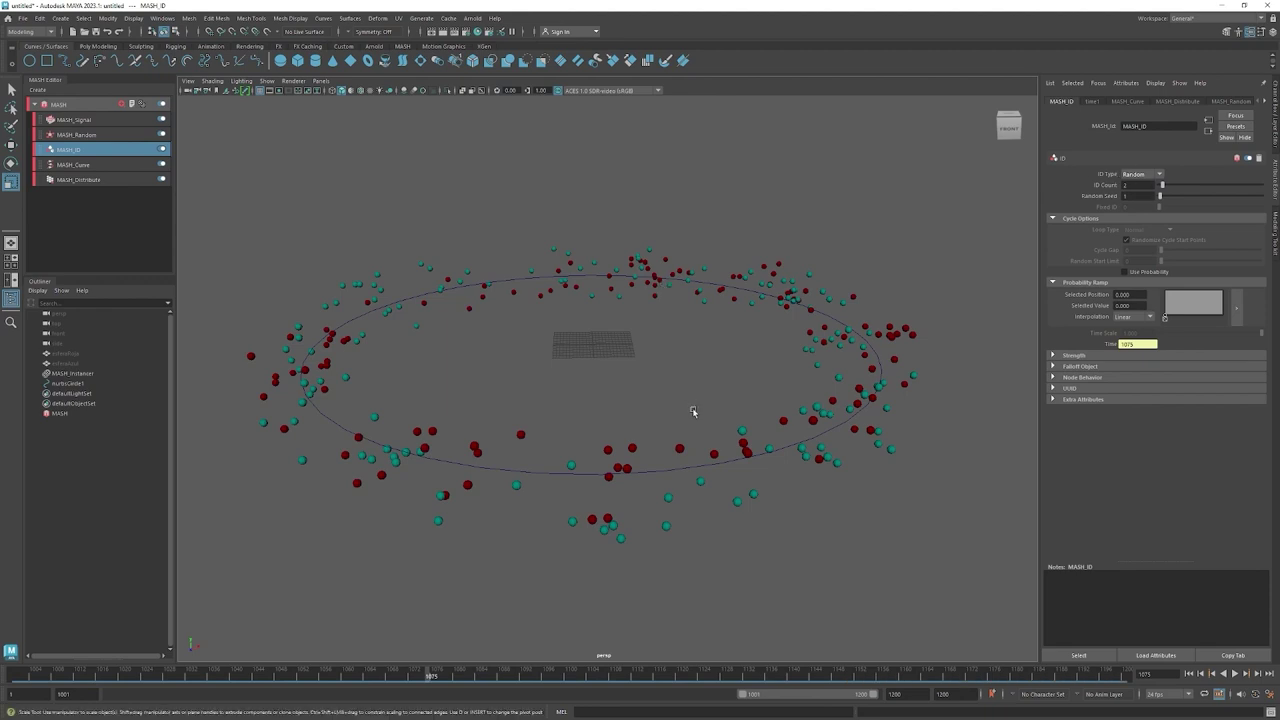
{"action": "left_click", "coordinate": [1135, 175]}
{"action": "left_click", "coordinate": [1137, 185]}
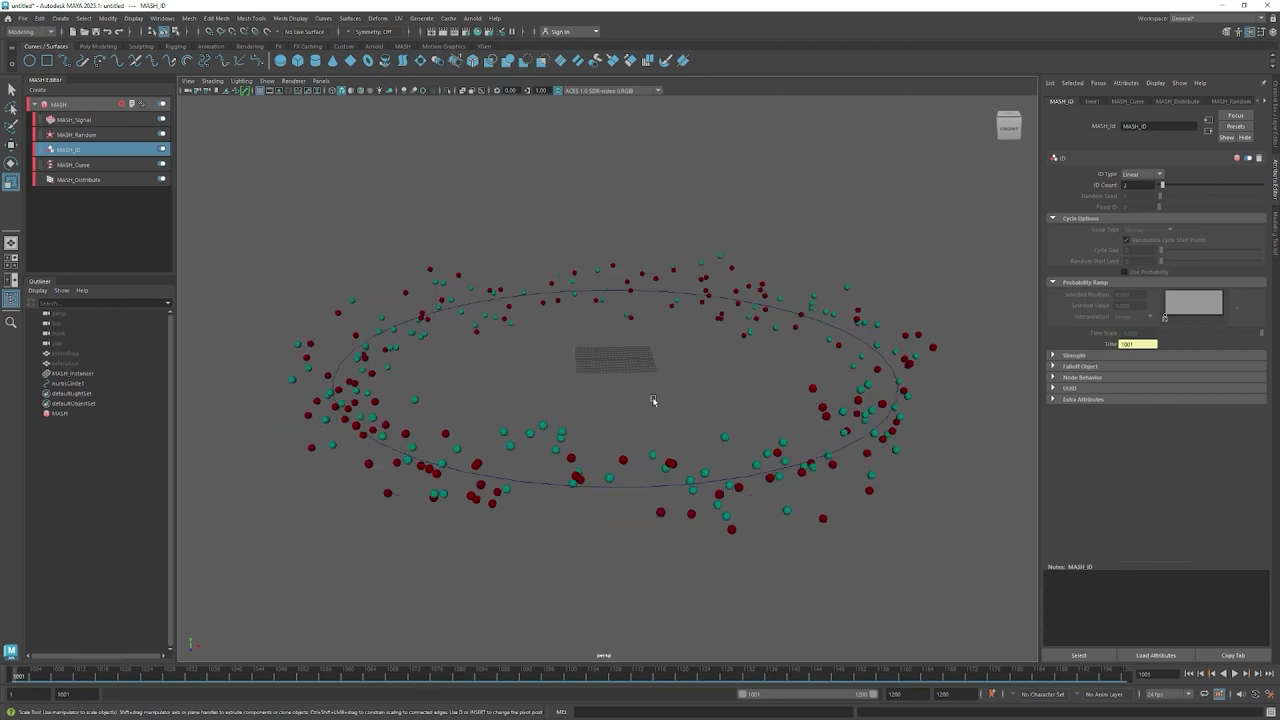
{"action": "left_click", "coordinate": [1141, 176]}
{"action": "left_click", "coordinate": [1142, 193]}
{"action": "left_click_drag", "start_coordinate": [623, 354], "coordinate": [651, 371], "text": "alt"}
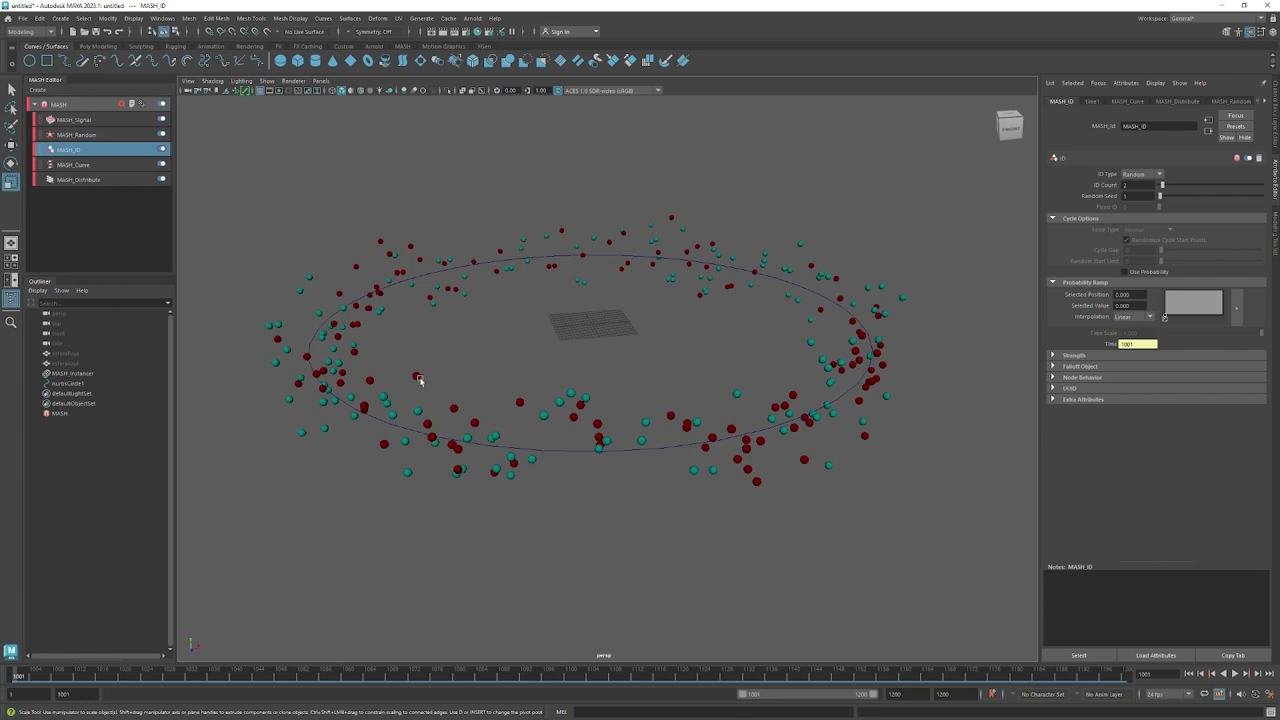
{"action": "mouse_move", "coordinate": [631, 418]}
{"action": "left_mouse_down", "text": "alt"}
{"action": "mouse_move", "coordinate": [671, 374]}
{"action": "mouse_move", "coordinate": [694, 389]}
{"action": "mouse_move", "coordinate": [676, 382]}
{"action": "left_mouse_up", "text": "alt"}
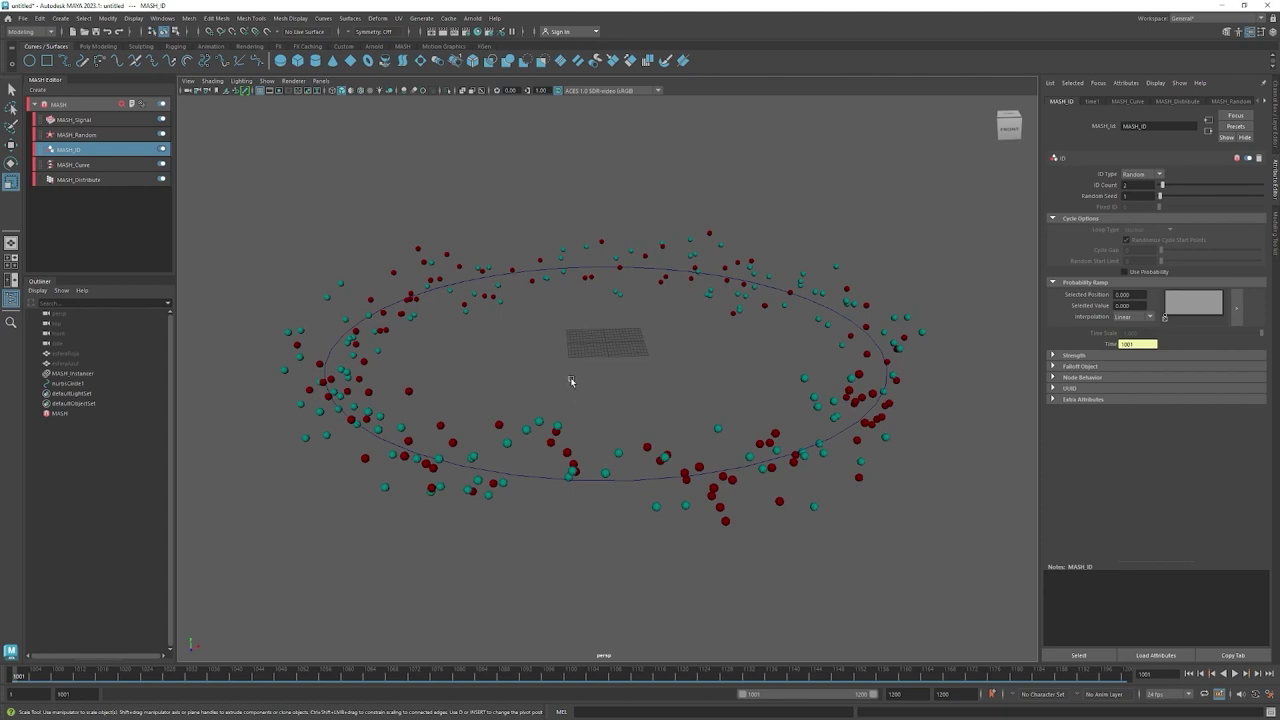
{"action": "mouse_move", "coordinate": [481, 342]}
{"action": "right_mouse_down", "text": "alt"}
{"action": "mouse_move", "coordinate": [634, 346]}
{"action": "mouse_move", "coordinate": [780, 274]}
{"action": "right_mouse_up", "text": "alt"}
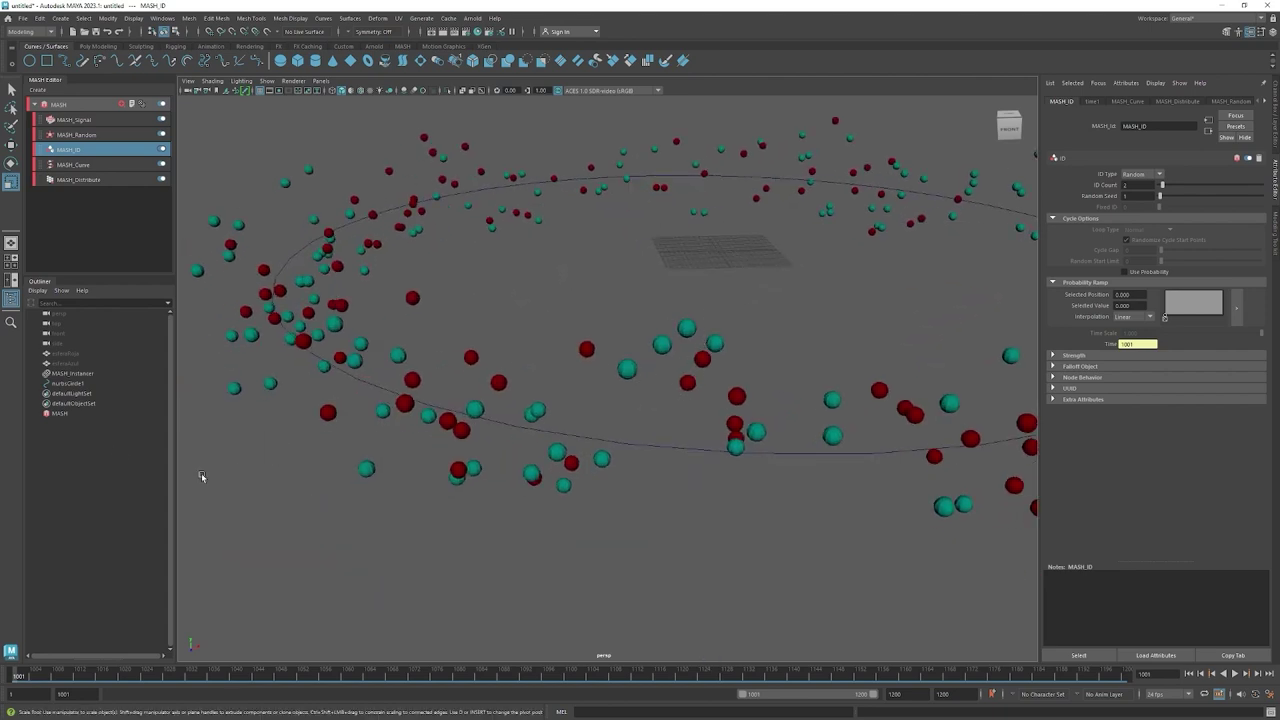
Set esferaAzul's Scale X, Y and Z to 0.5 in the Channel Box.
{"action": "left_click", "coordinate": [74, 364]}
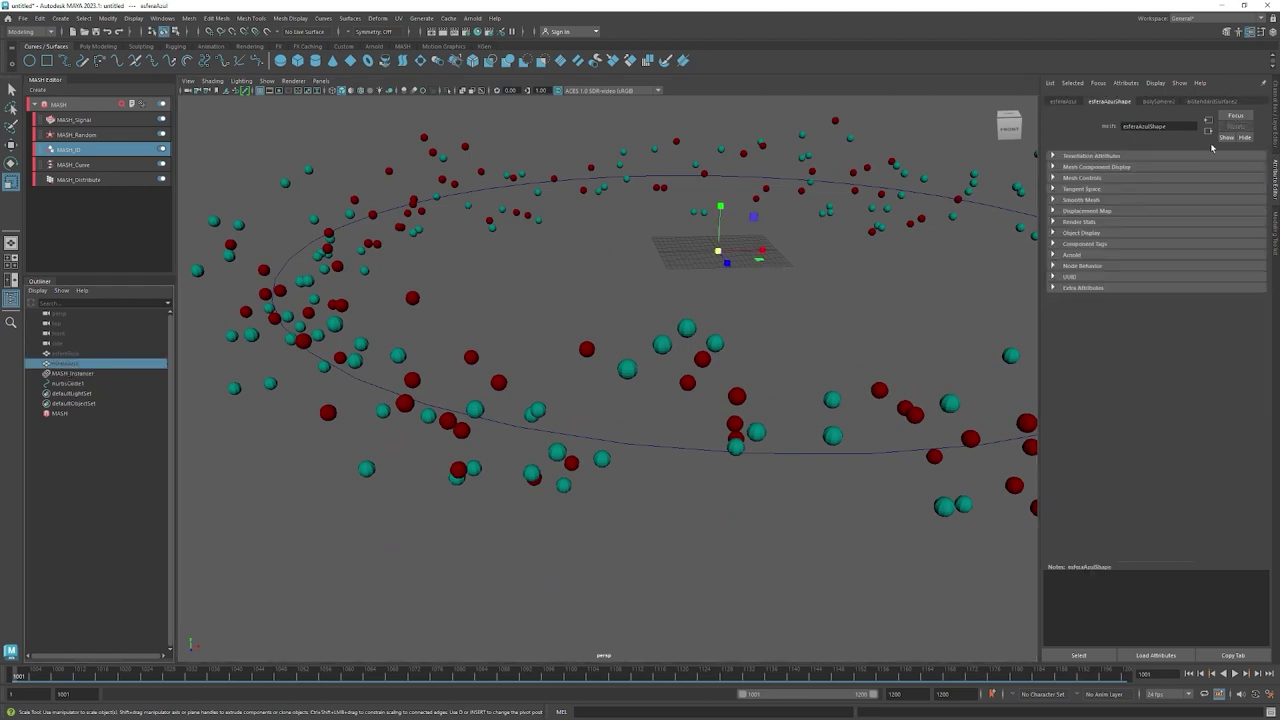
{"action": "key", "text": "ctrl+a"}
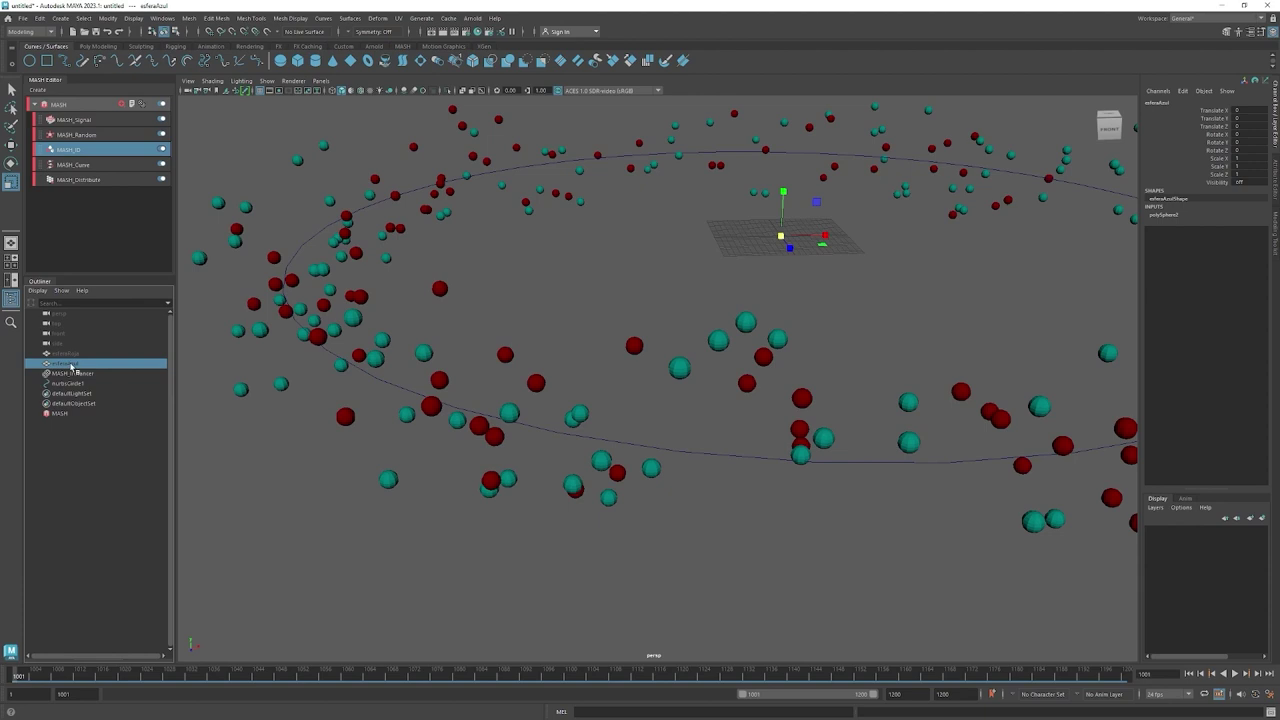
{"action": "left_click_drag", "start_coordinate": [1244, 156], "coordinate": [1236, 174]}
{"action": "type", "text": ".5"}
{"action": "key", "text": "Return"}
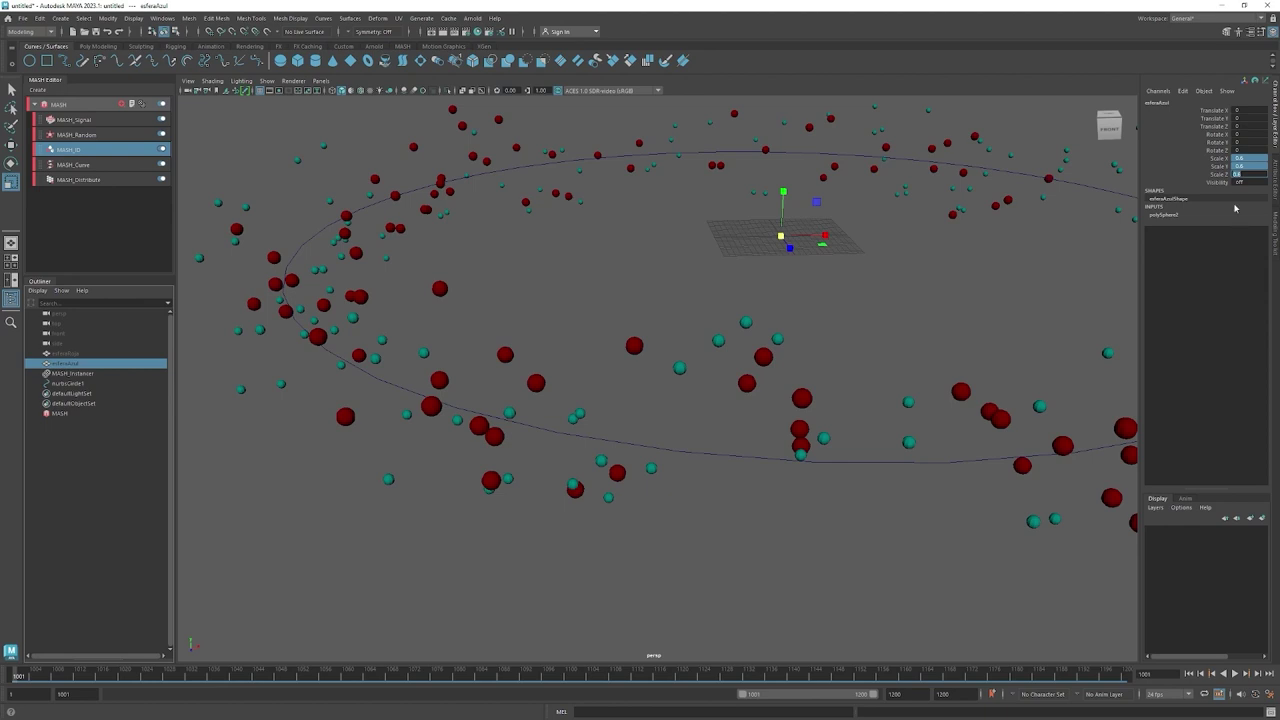
Frame the ring and play the animation, stopping near frame 1099.
{"action": "key", "text": "a"}
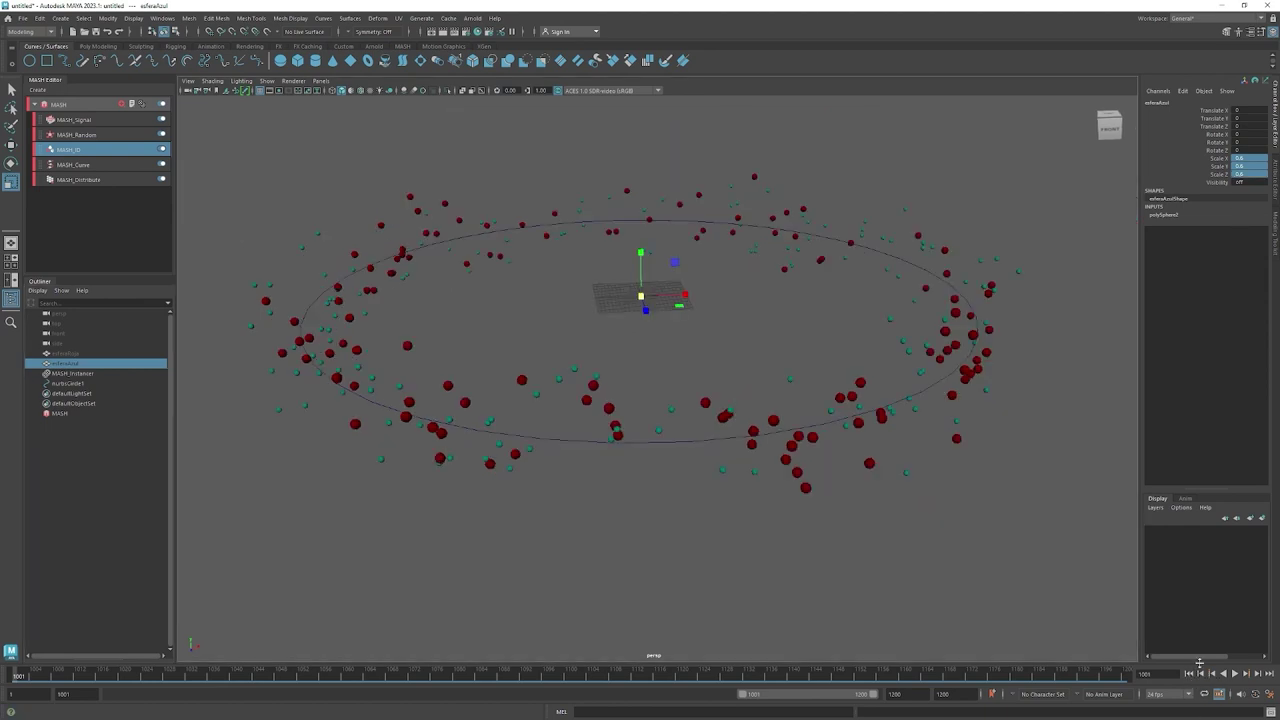
{"action": "left_click", "coordinate": [1236, 675]}
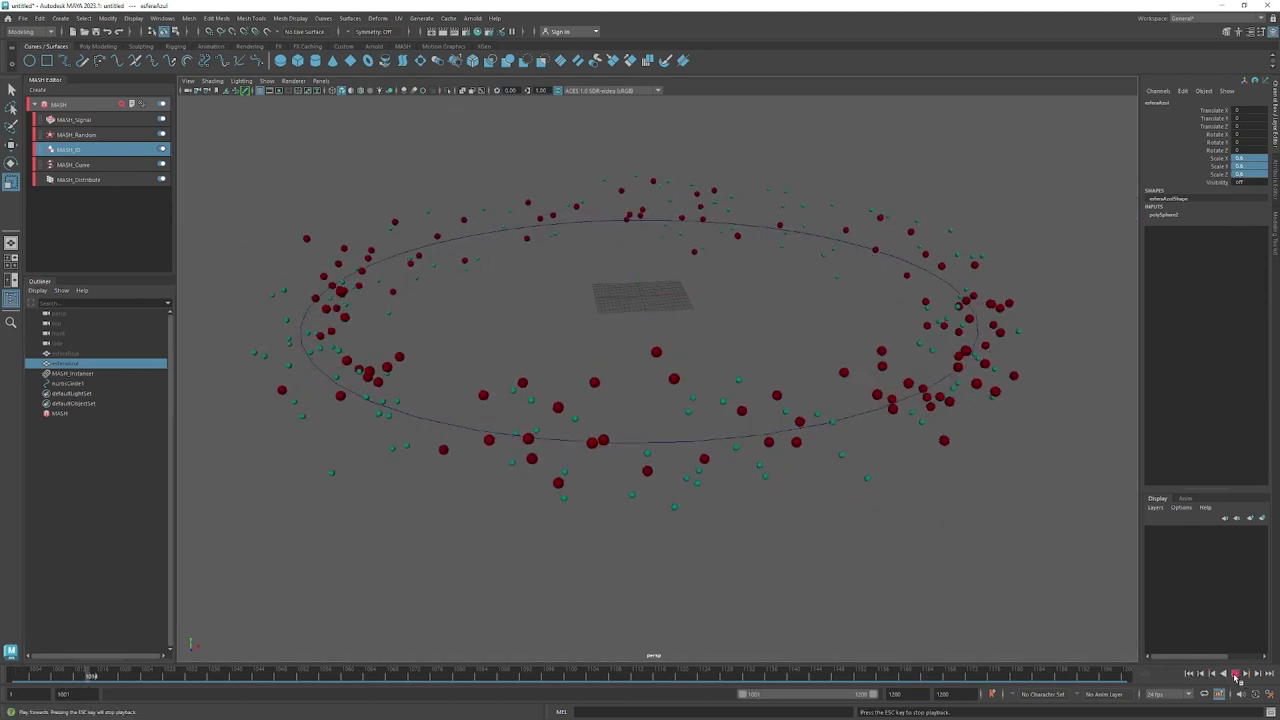
{"action": "left_click_drag", "start_coordinate": [709, 560], "coordinate": [708, 531], "text": "alt"}
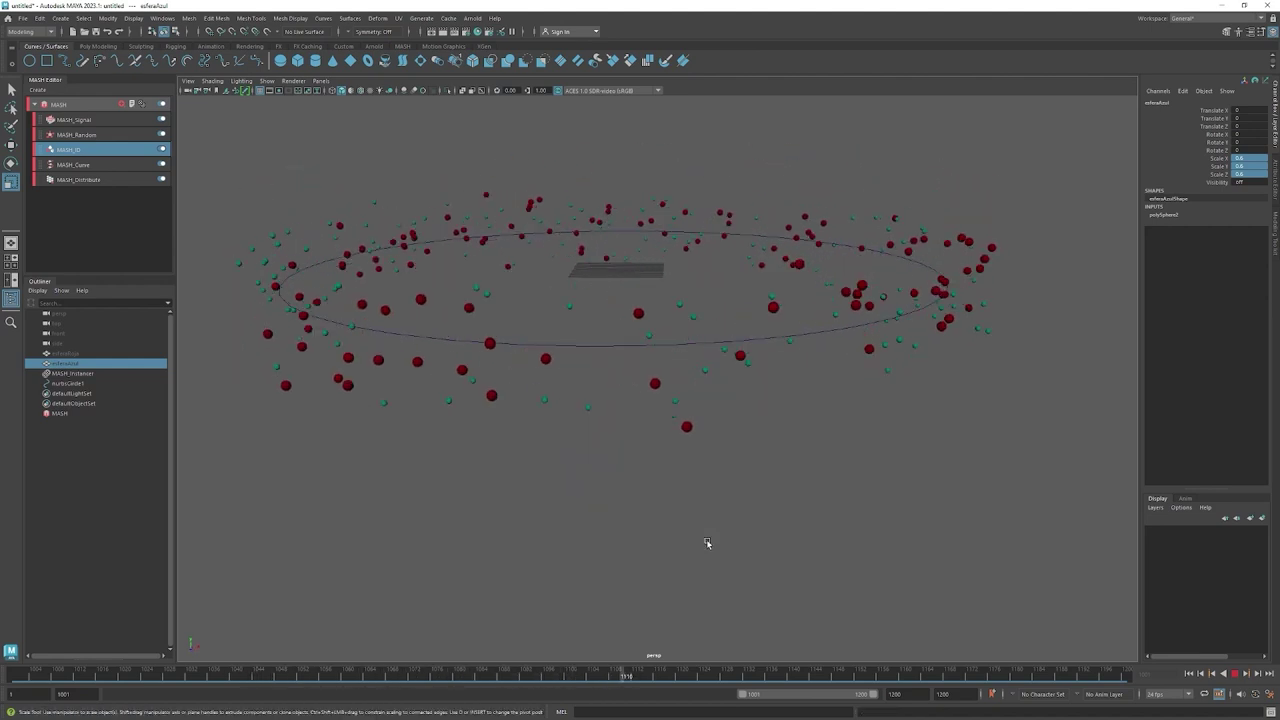
{"action": "key", "text": "ctrl+a"}
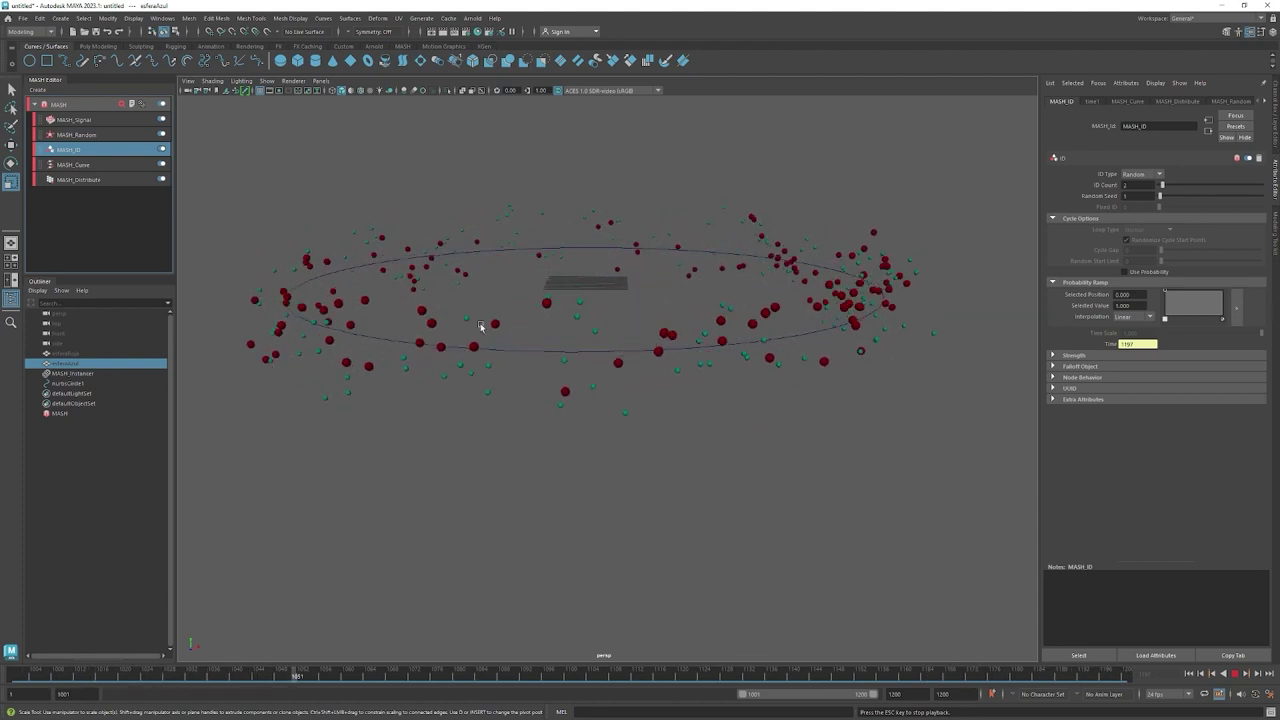
{"action": "left_click", "coordinate": [1236, 676]}
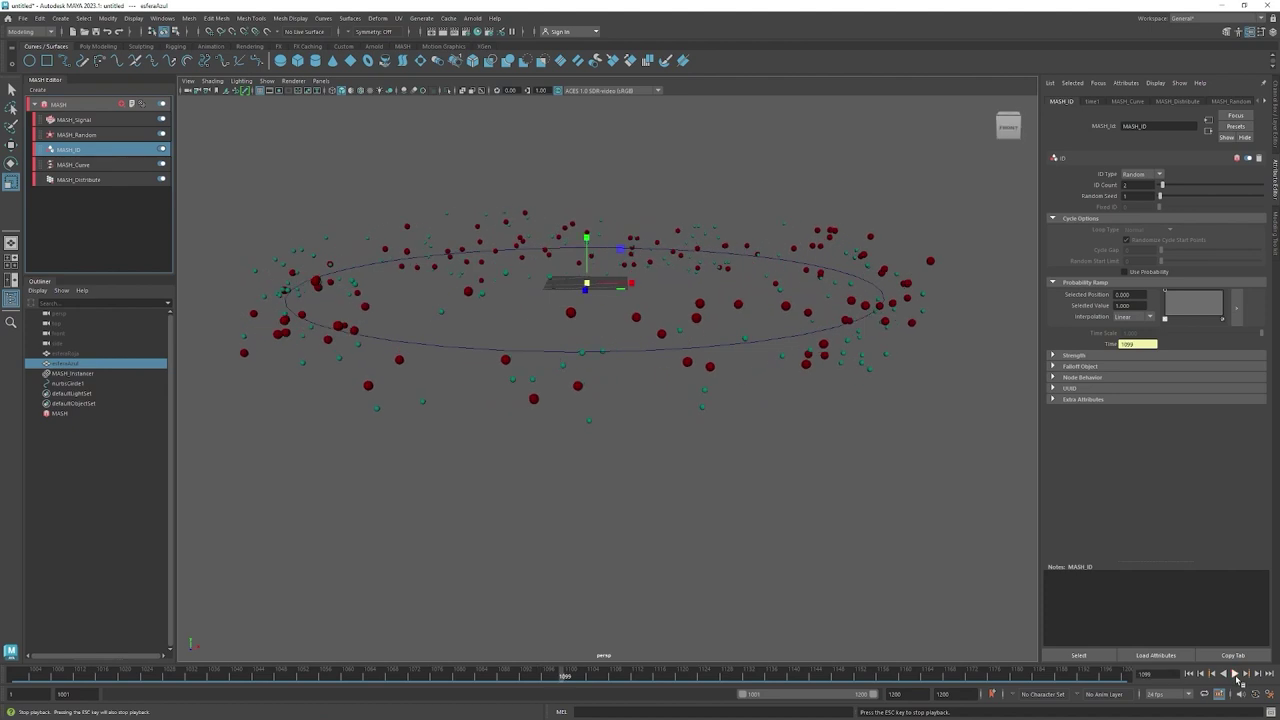
Add a MASH_Trails node (Max Trails 100, Trail Length 25) and scrub back toward the start.
{"action": "left_click", "coordinate": [72, 106]}
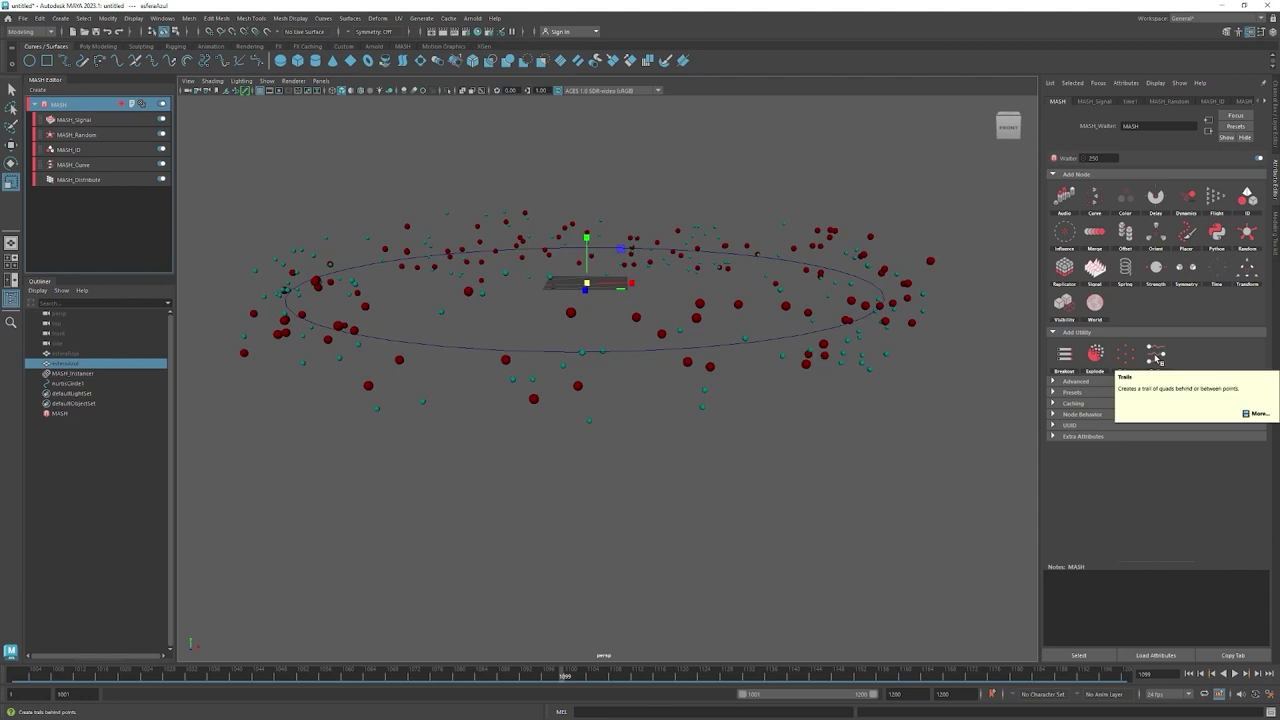
{"action": "left_click_drag", "start_coordinate": [1156, 358], "coordinate": [1158, 361]}
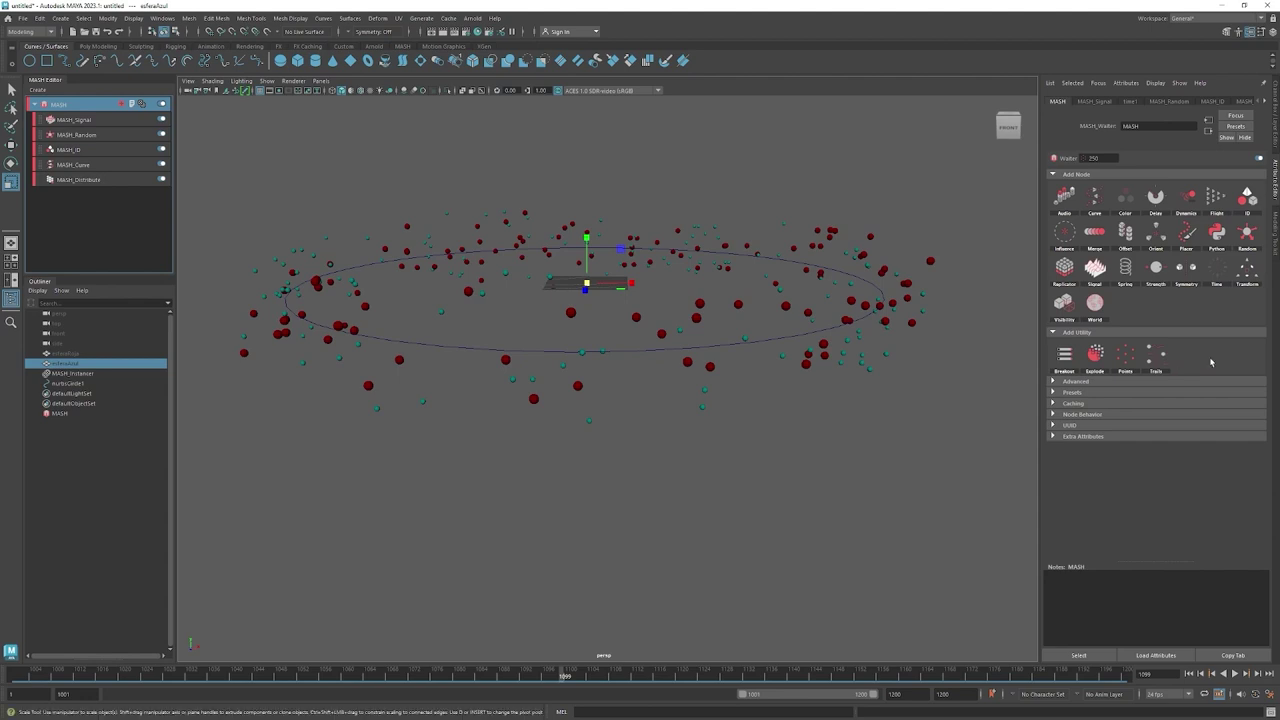
{"action": "left_click_drag", "start_coordinate": [1211, 362], "coordinate": [1210, 362]}
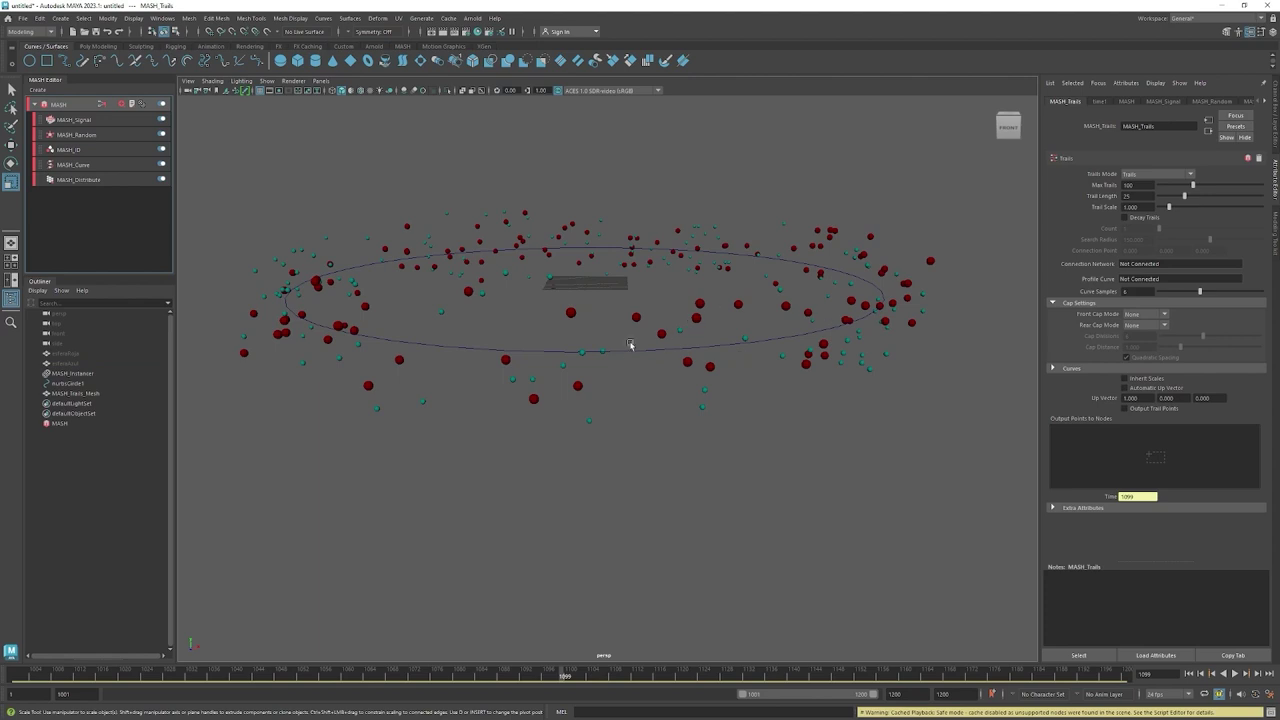
{"action": "mouse_move", "coordinate": [18, 675]}
{"action": "left_mouse_down"}
{"action": "mouse_move", "coordinate": [443, 678]}
{"action": "mouse_move", "coordinate": [556, 695]}
{"action": "mouse_move", "coordinate": [589, 678]}
{"action": "mouse_move", "coordinate": [659, 680]}
{"action": "left_mouse_up"}
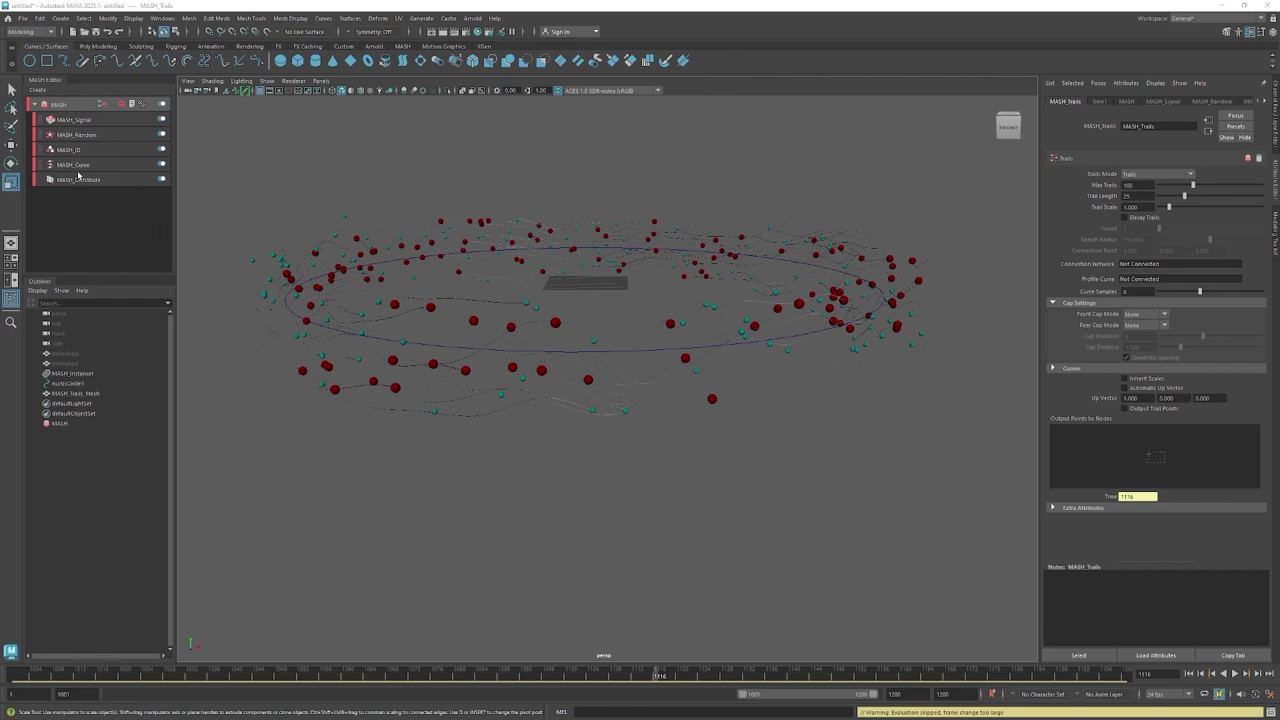
Add a Trails node to the MASH network from the MASH Editor's node palette and show its settings.
{"action": "left_click", "coordinate": [102, 107]}
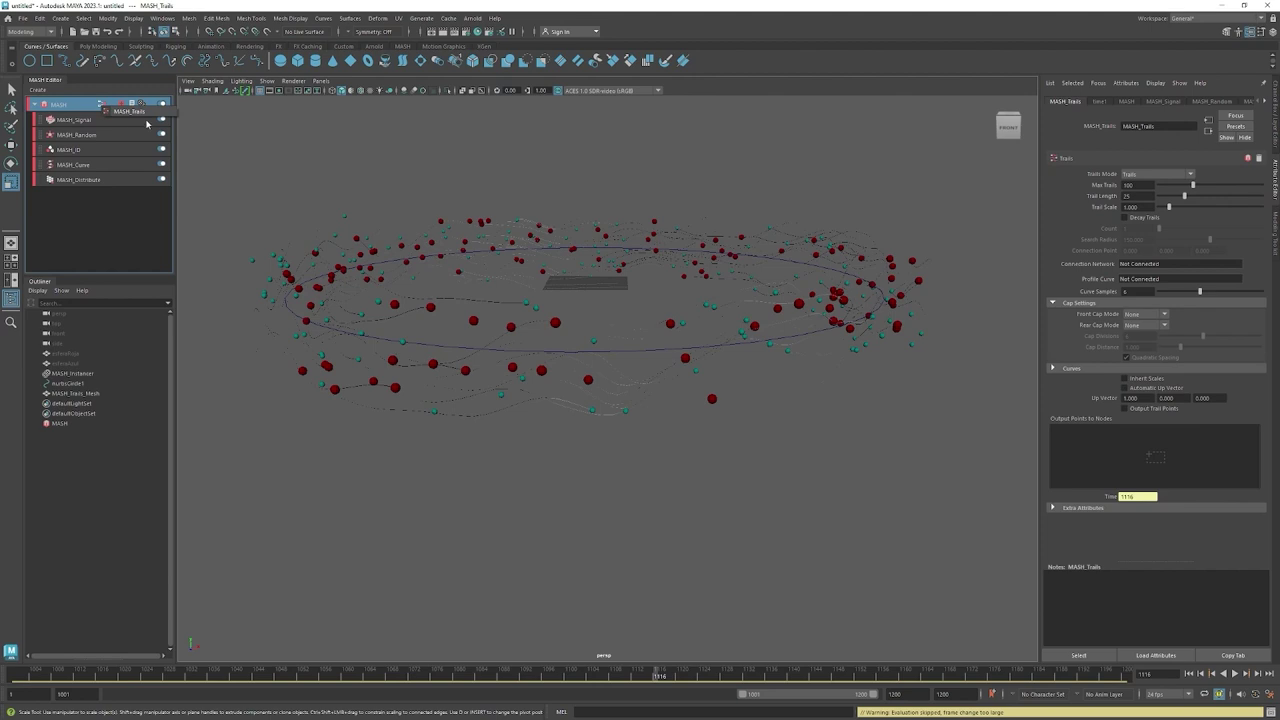
{"action": "left_click", "coordinate": [106, 242]}
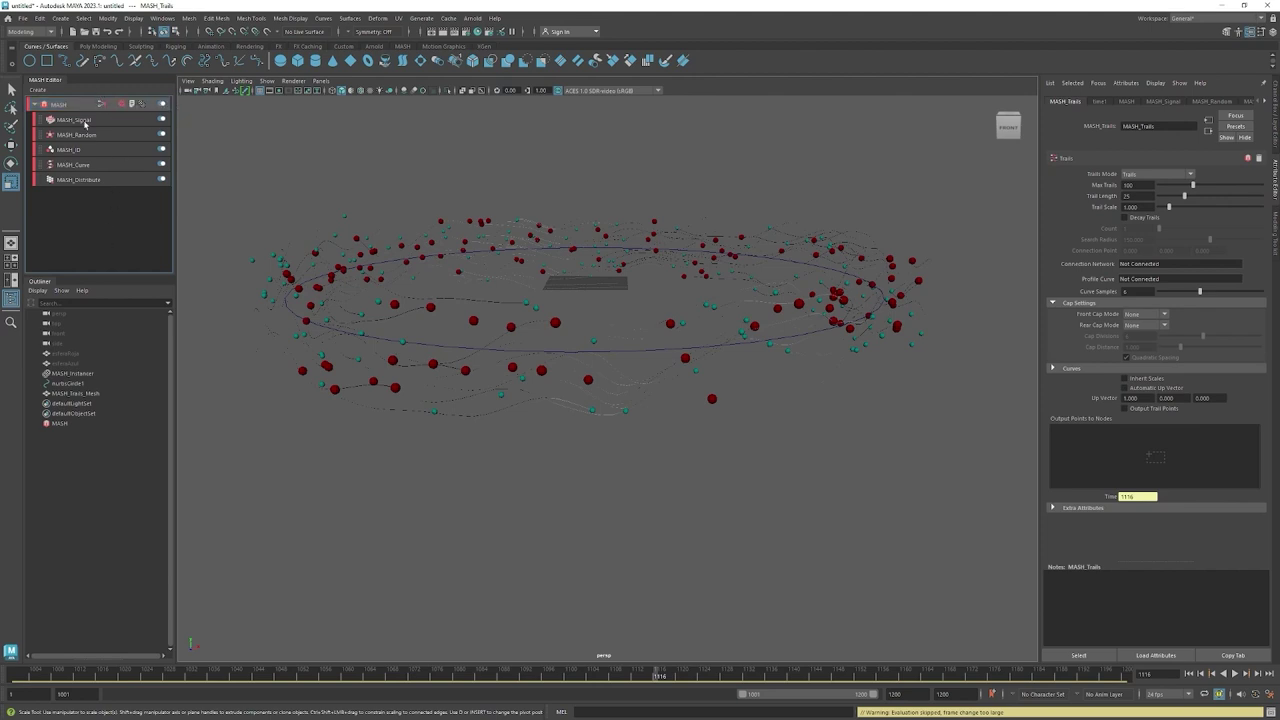
{"action": "left_click", "coordinate": [74, 105]}
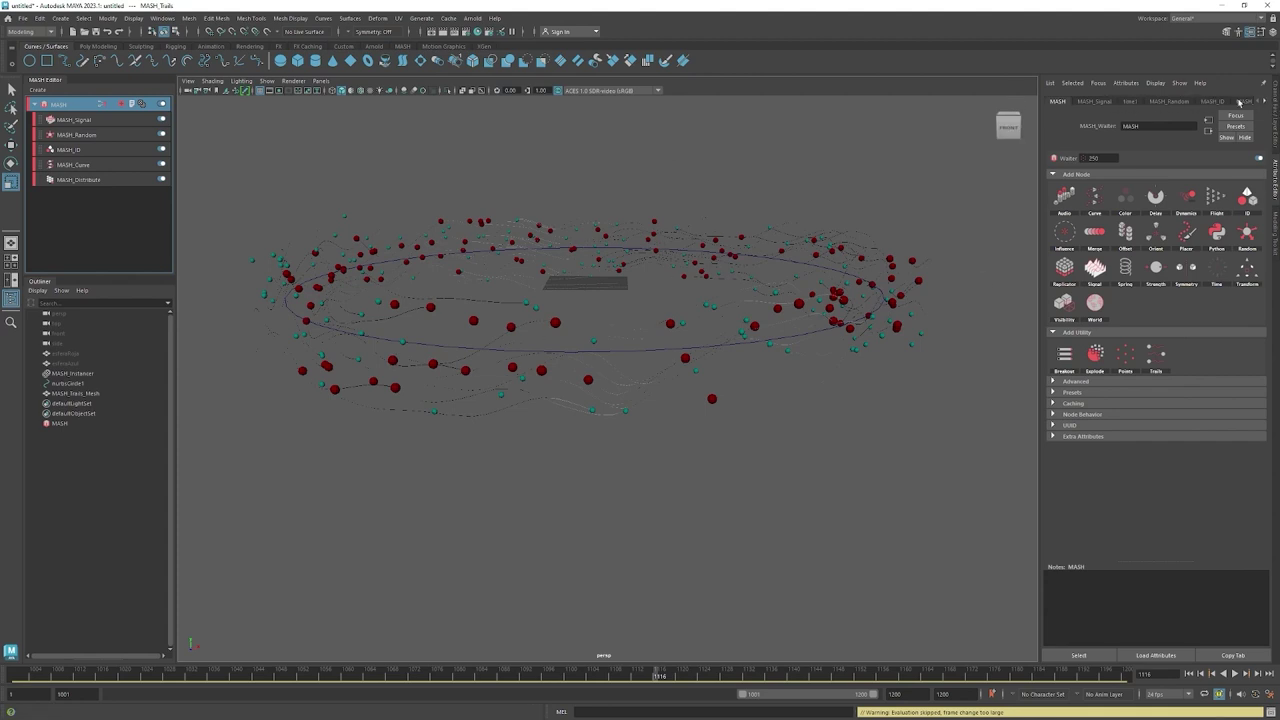
{"action": "left_click", "coordinate": [1263, 103]}
{"action": "left_click", "coordinate": [1263, 103]}
{"action": "left_click", "coordinate": [1263, 103]}
{"action": "left_click", "coordinate": [1241, 102]}
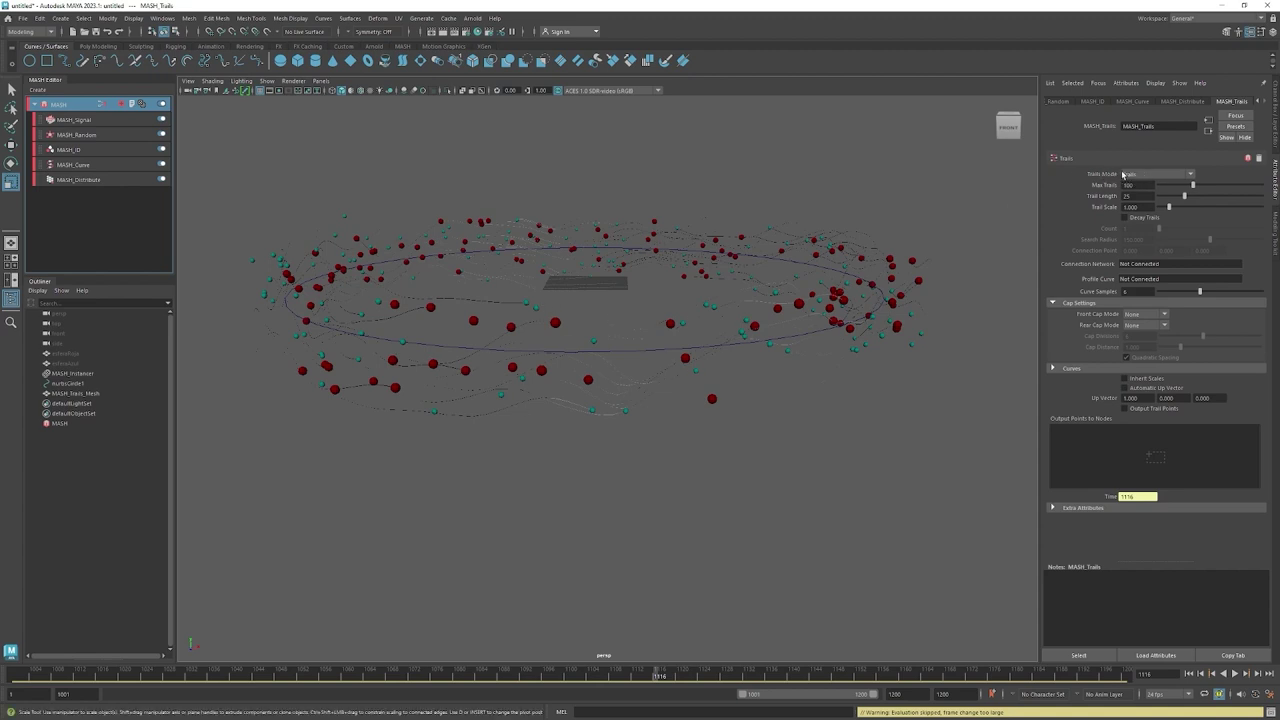
Set MASH_Trails Trails Mode to Join the Dots and inspect the connecting lines across the ring.
{"action": "left_click", "coordinate": [1160, 175]}
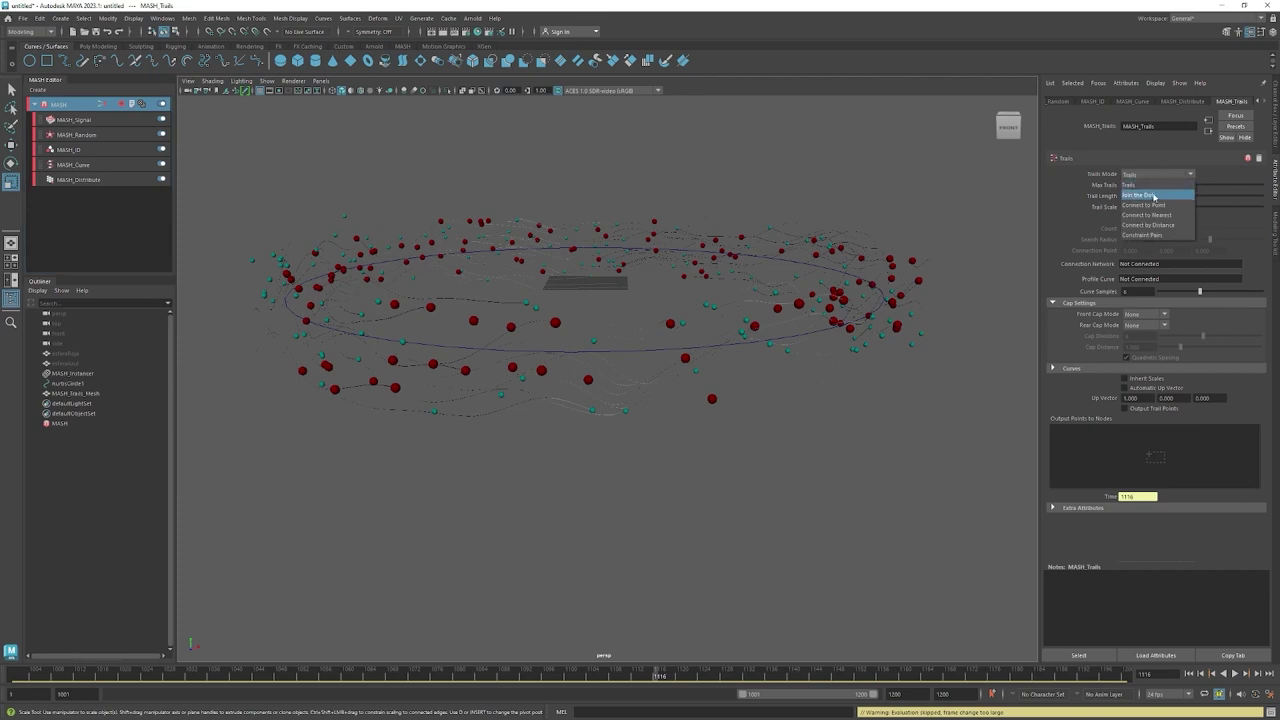
{"action": "left_click", "coordinate": [1155, 196]}
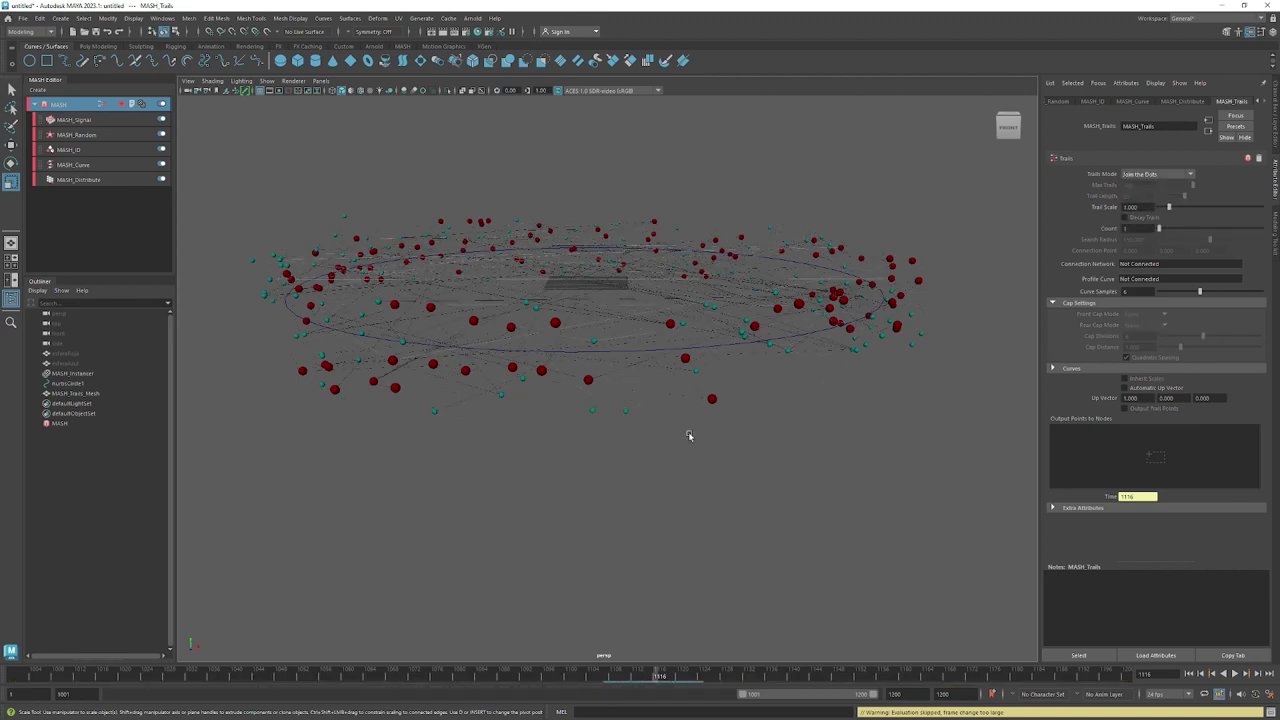
{"action": "mouse_move", "coordinate": [669, 449]}
{"action": "left_mouse_down", "text": "alt"}
{"action": "mouse_move", "coordinate": [686, 480]}
{"action": "mouse_move", "coordinate": [648, 325]}
{"action": "left_mouse_up", "text": "alt"}
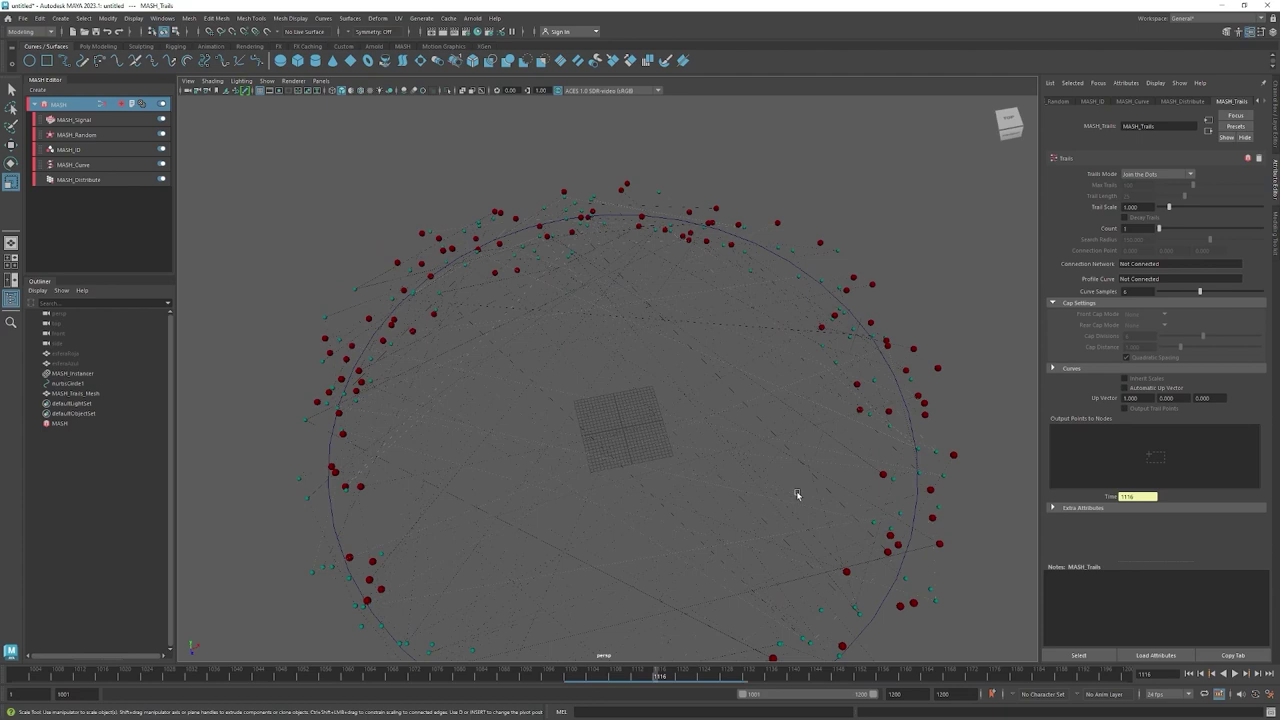
{"action": "mouse_move", "coordinate": [740, 486]}
{"action": "left_mouse_down", "text": "alt"}
{"action": "mouse_move", "coordinate": [714, 466]}
{"action": "mouse_move", "coordinate": [731, 426]}
{"action": "mouse_move", "coordinate": [683, 433]}
{"action": "mouse_move", "coordinate": [677, 449]}
{"action": "left_mouse_up", "text": "alt"}
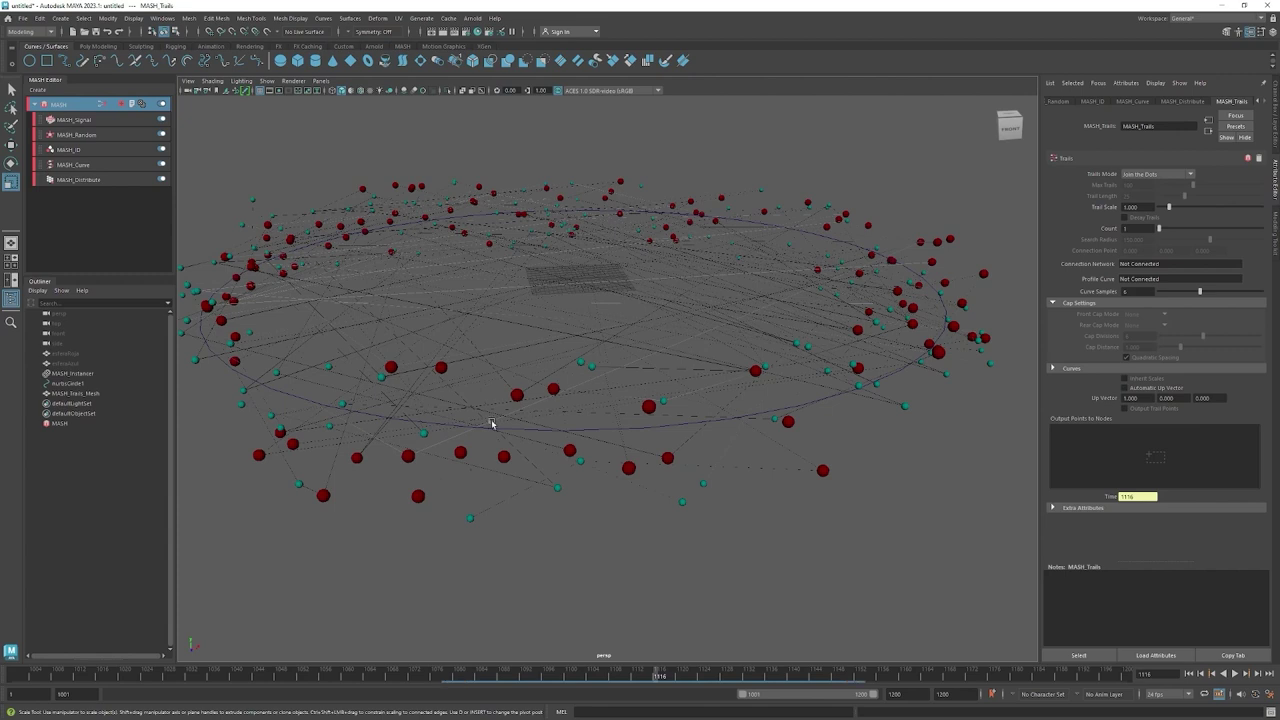
{"action": "left_click", "coordinate": [1172, 175]}
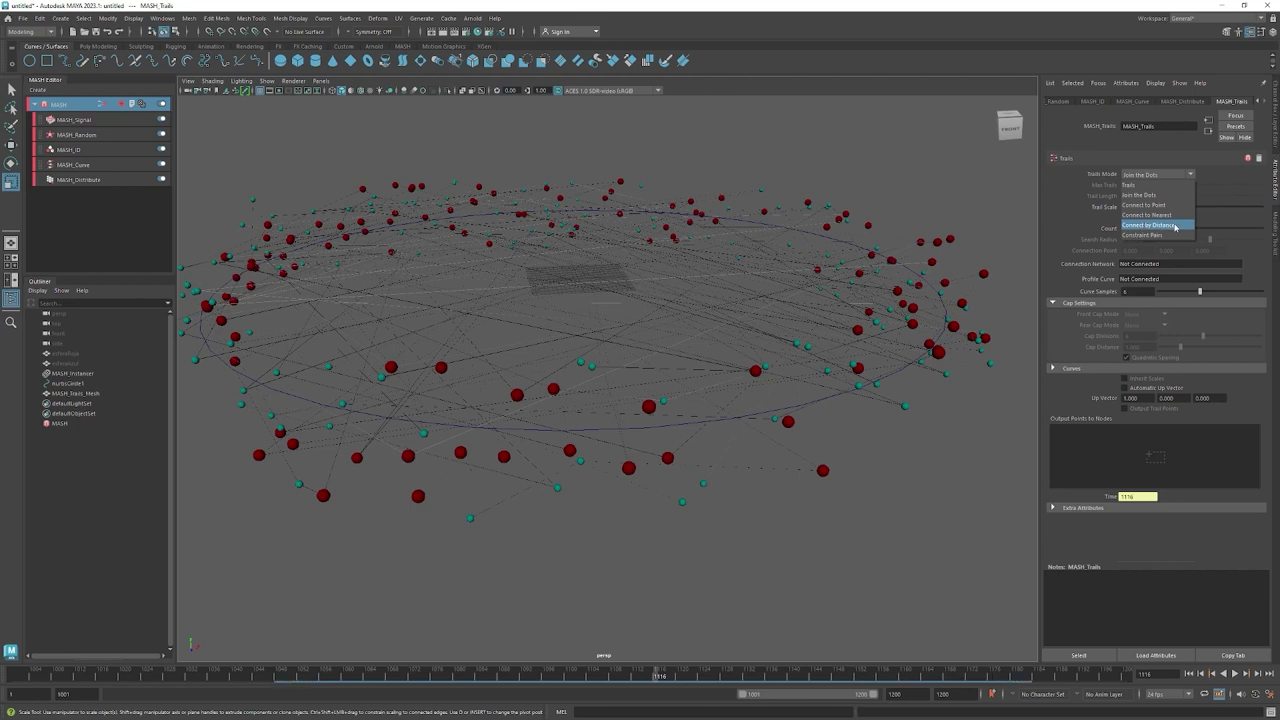
Switch Trails Mode to Connect by Distance and adjust the Max Trails slider.
{"action": "left_click", "coordinate": [1179, 227]}
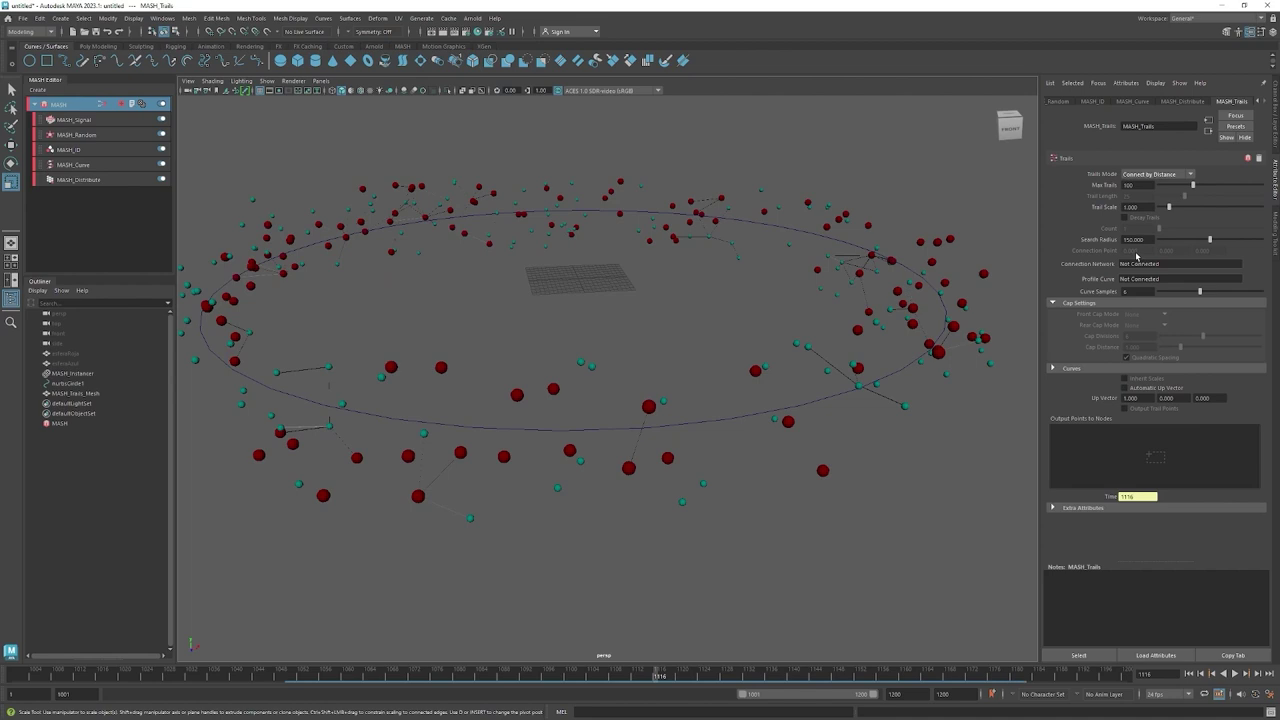
{"action": "left_click_drag", "start_coordinate": [614, 346], "coordinate": [1036, 313], "text": "alt"}
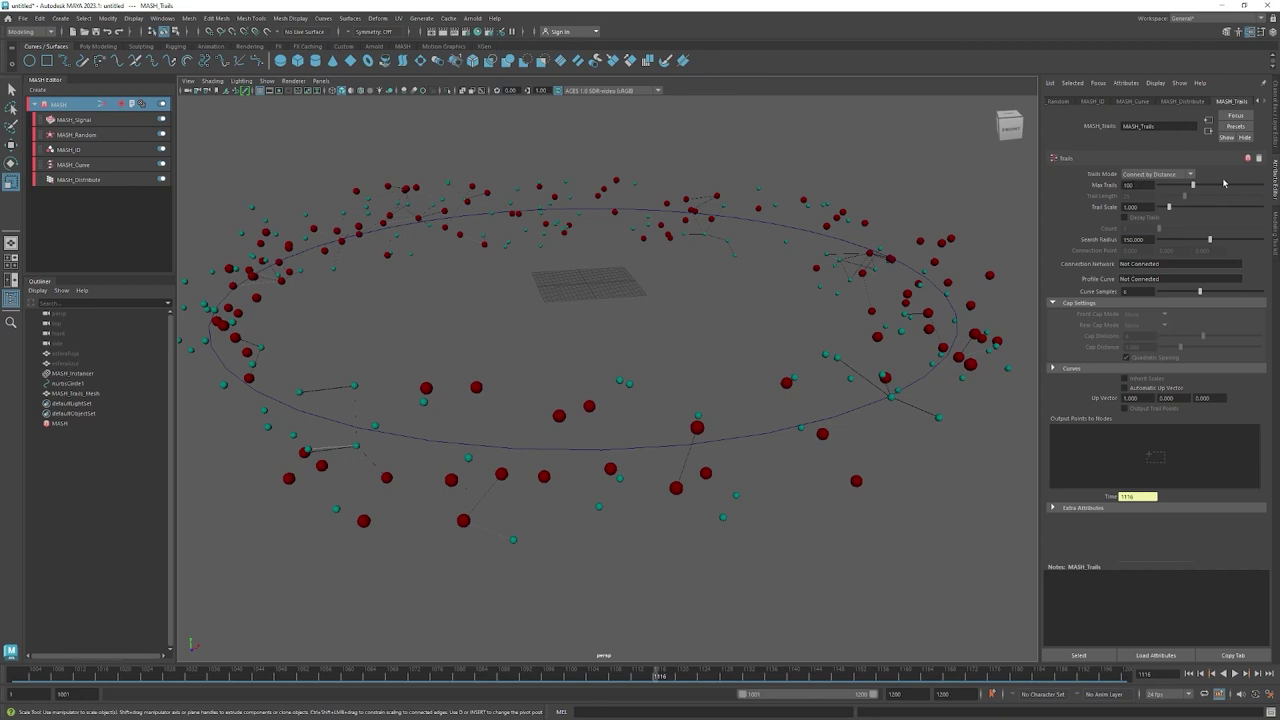
{"action": "left_click_drag", "start_coordinate": [1193, 187], "coordinate": [1236, 187]}
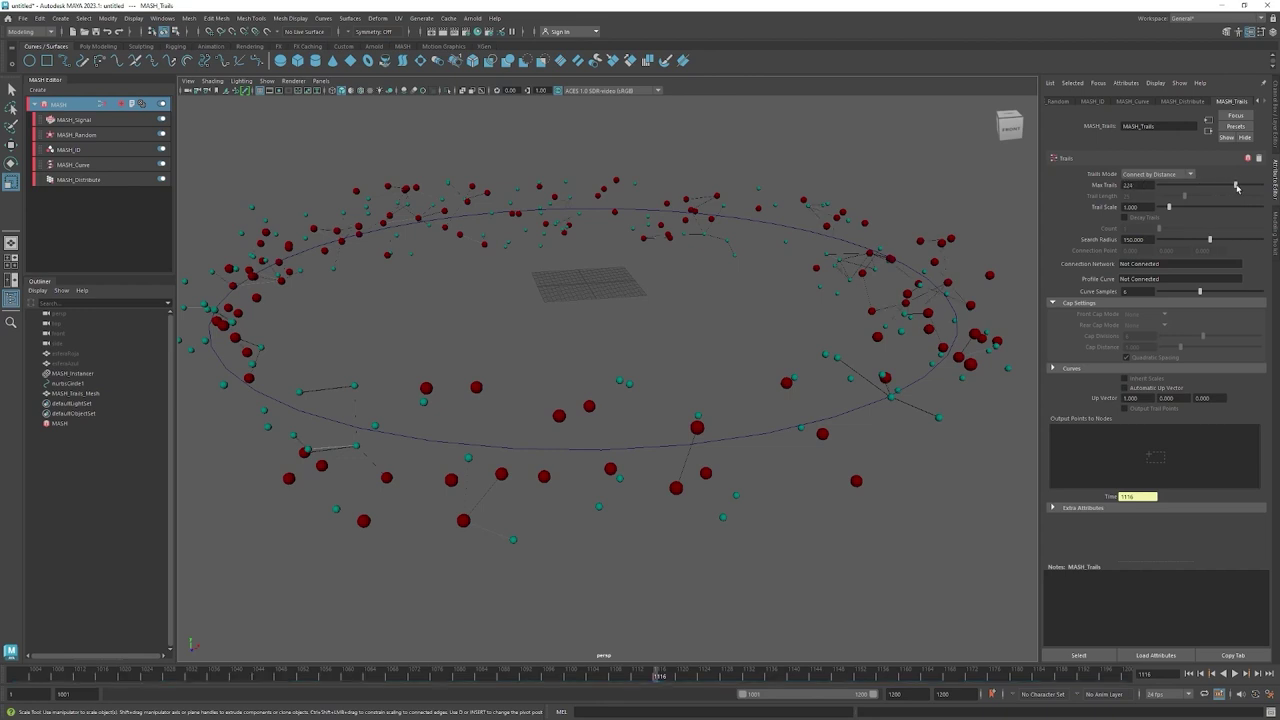
{"action": "mouse_move", "coordinate": [1260, 188]}
{"action": "left_mouse_down"}
{"action": "mouse_move", "coordinate": [1240, 187]}
{"action": "mouse_move", "coordinate": [1262, 185]}
{"action": "left_mouse_up"}
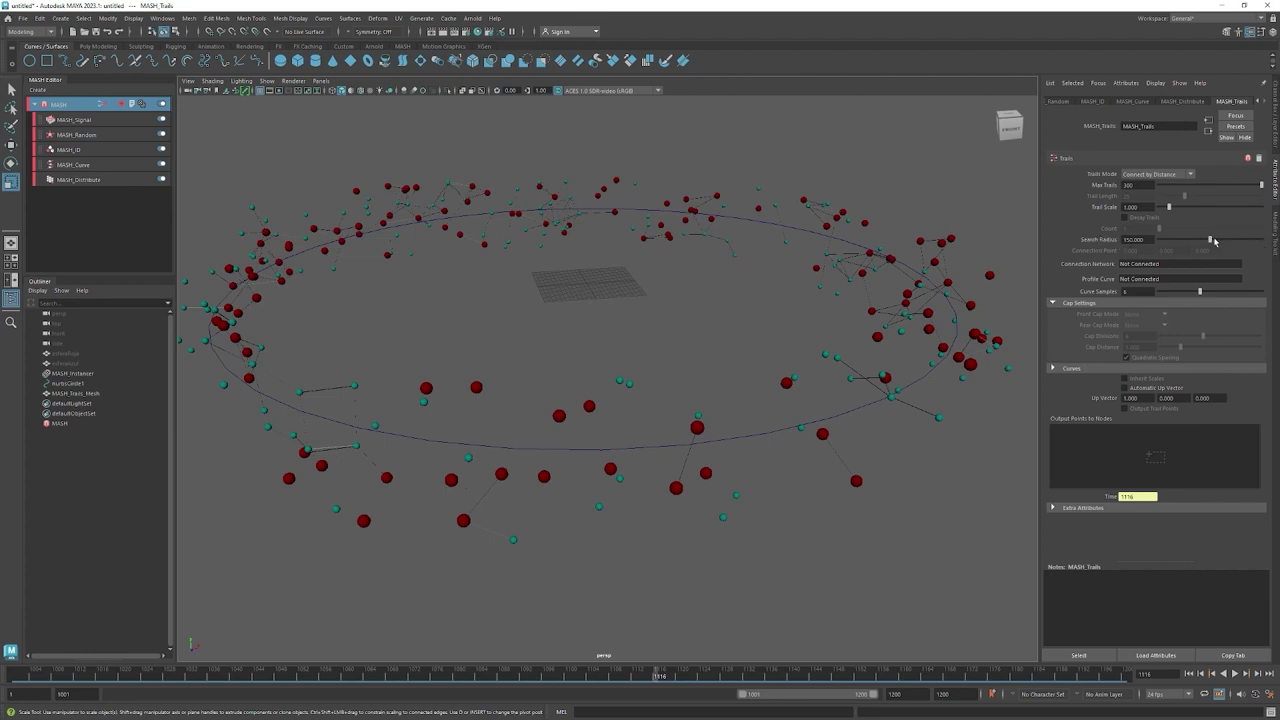
Tune the Search Radius to 82.353 and commit the new Max Trails value.
{"action": "left_click_drag", "start_coordinate": [1211, 241], "coordinate": [1217, 241]}
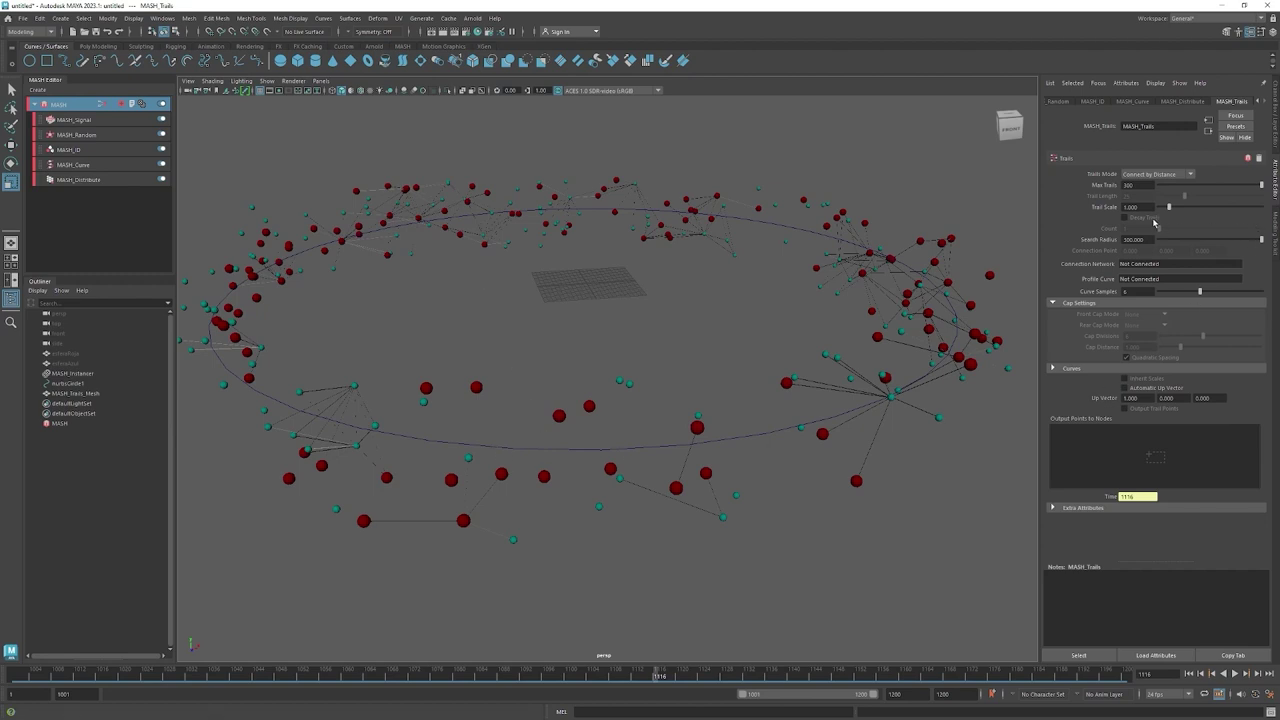
{"action": "left_click_drag", "start_coordinate": [1262, 241], "coordinate": [1192, 250]}
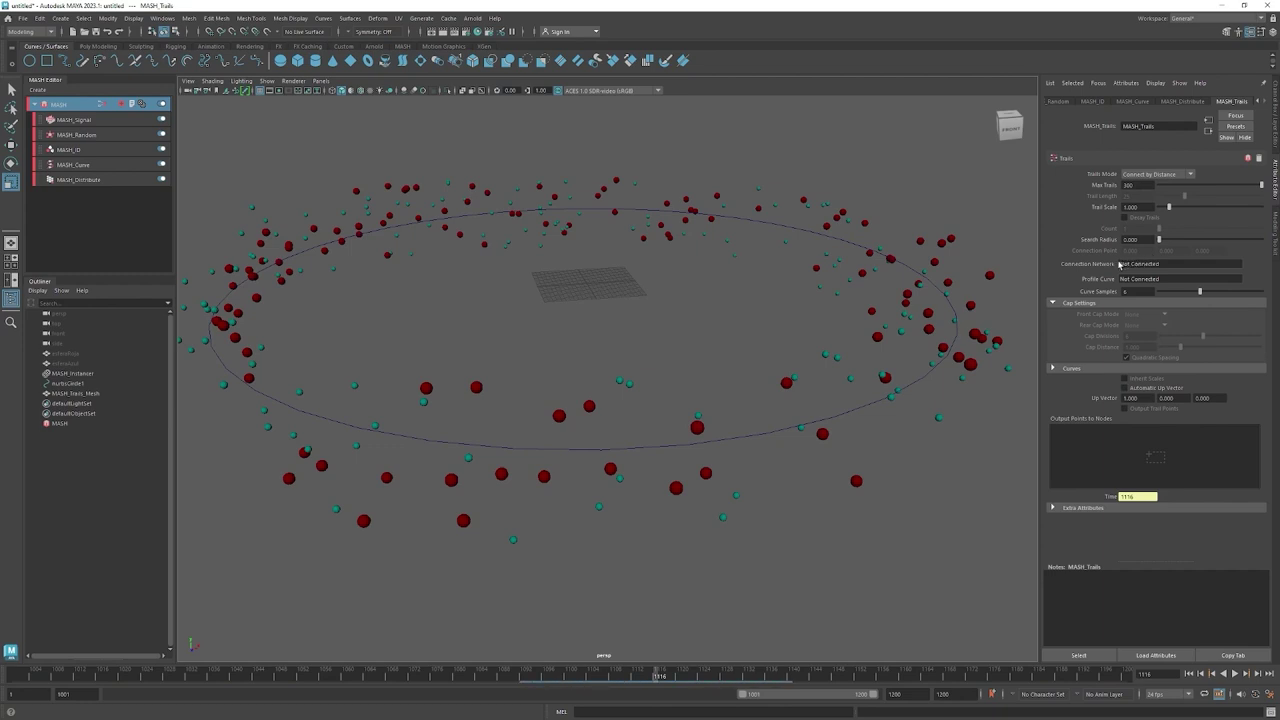
{"action": "left_click_drag", "start_coordinate": [1160, 260], "coordinate": [1167, 257]}
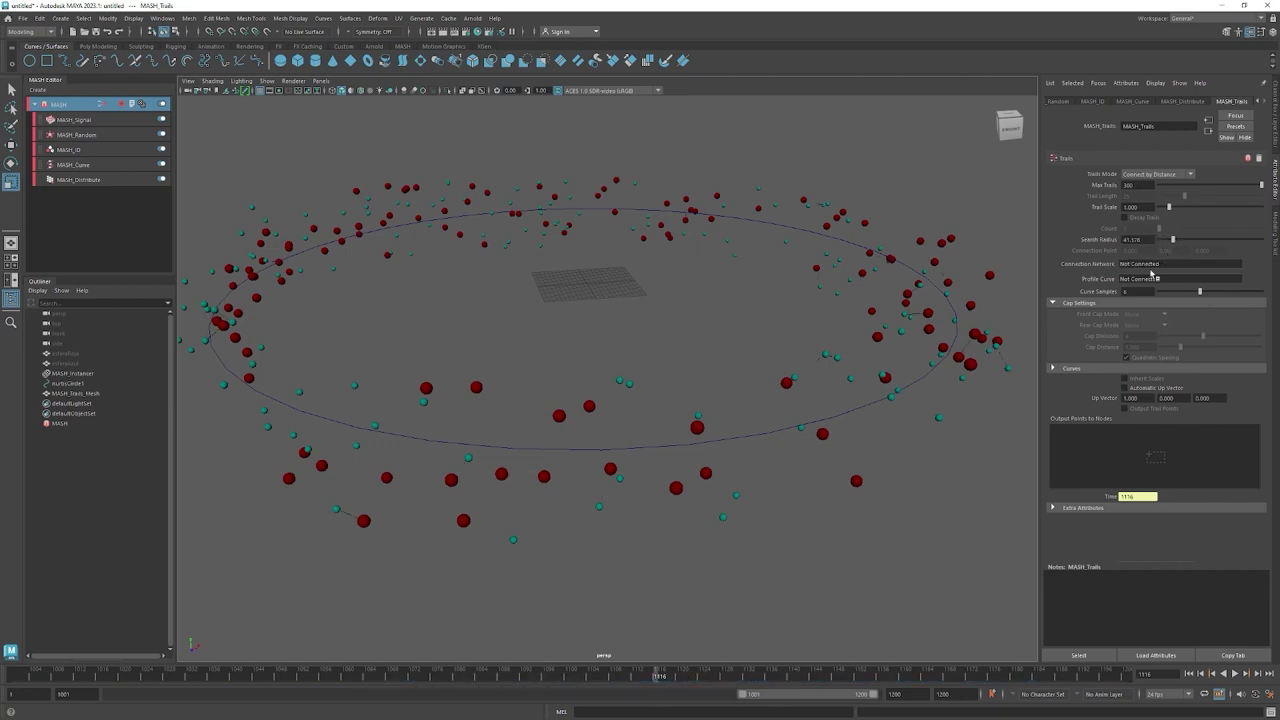
{"action": "mouse_move", "coordinate": [591, 491]}
{"action": "right_mouse_down", "text": "alt"}
{"action": "mouse_move", "coordinate": [749, 503]}
{"action": "mouse_move", "coordinate": [753, 391]}
{"action": "right_mouse_up", "text": "alt"}
{"action": "middle_click_drag", "start_coordinate": [753, 391], "coordinate": [750, 403], "text": "alt"}
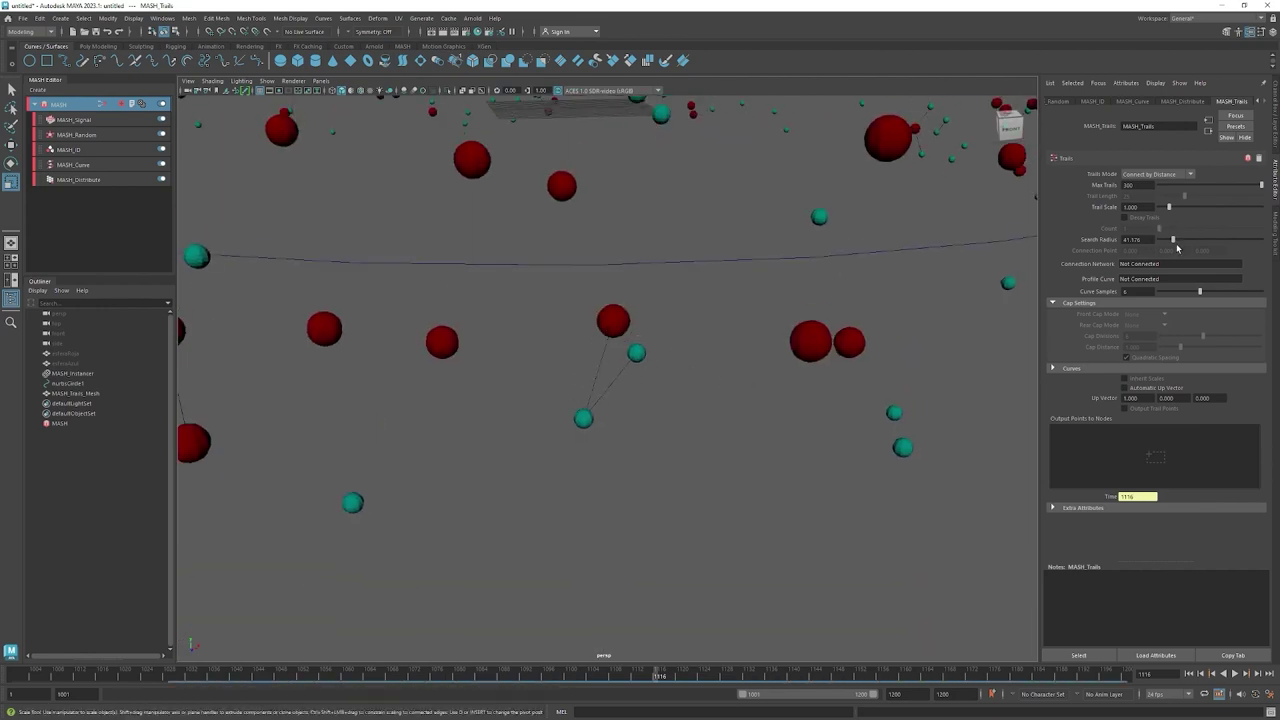
{"action": "mouse_move", "coordinate": [1161, 245]}
{"action": "left_mouse_down"}
{"action": "mouse_move", "coordinate": [1272, 245]}
{"action": "mouse_move", "coordinate": [1187, 245]}
{"action": "left_mouse_up"}
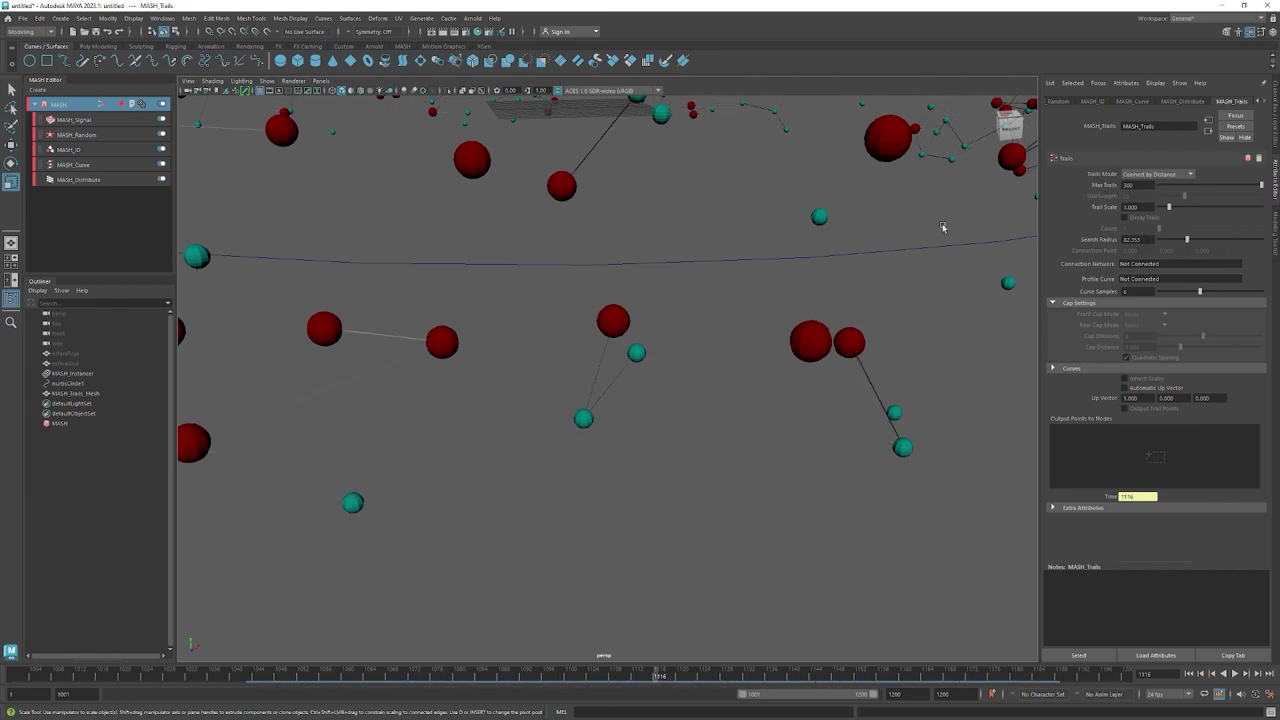
{"action": "middle_click_drag", "start_coordinate": [780, 266], "coordinate": [790, 328], "text": "alt"}
{"action": "scroll", "coordinate": [790, 350], "scroll_direction": "down", "scroll_amount": 5}
{"action": "scroll", "coordinate": [737, 348], "scroll_direction": "up", "scroll_amount": 5}
{"action": "scroll", "coordinate": [685, 340], "scroll_direction": "up", "scroll_amount": 2}
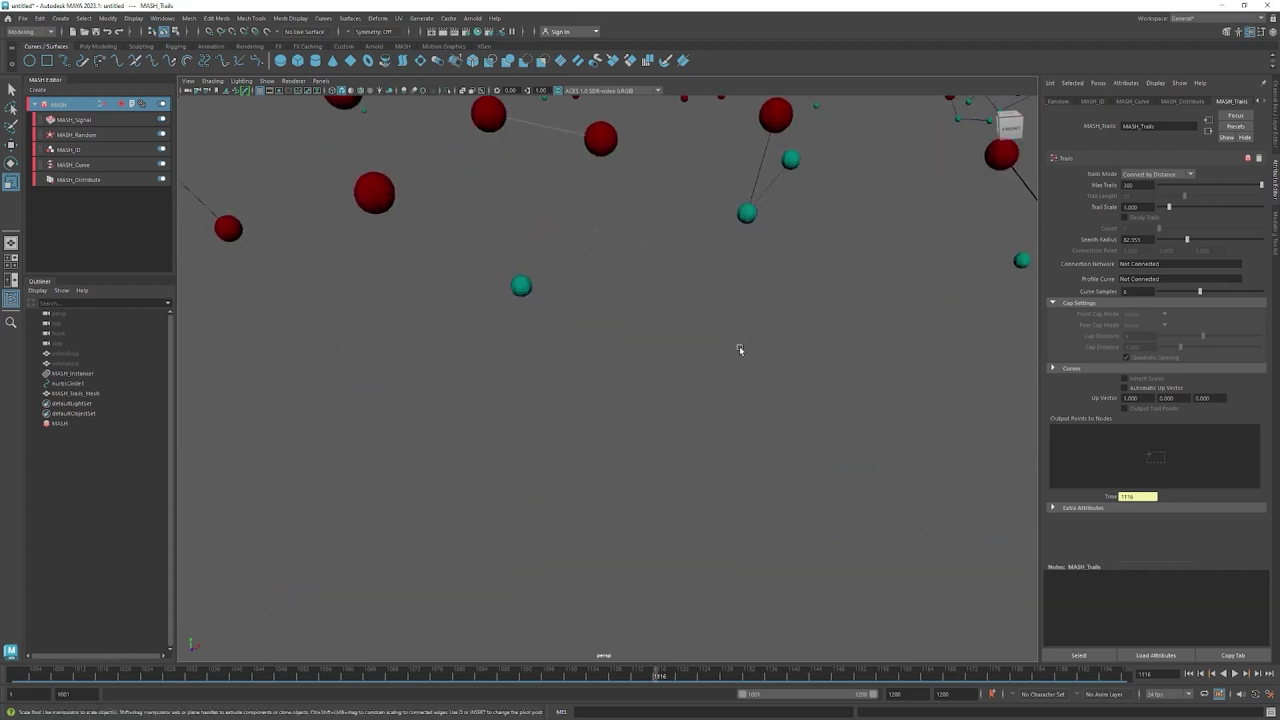
{"action": "scroll", "coordinate": [685, 342], "scroll_direction": "down", "scroll_amount": 5}
{"action": "scroll", "coordinate": [608, 403], "scroll_direction": "up", "scroll_amount": 2}
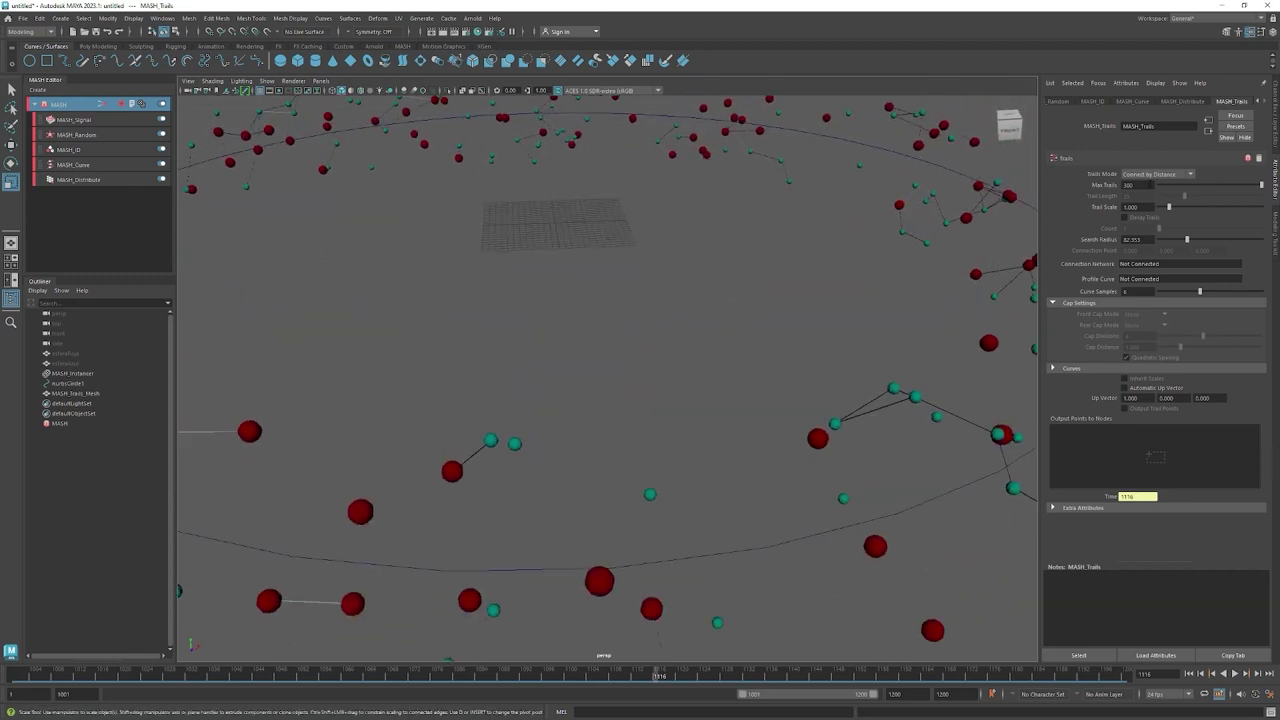
{"action": "type", "text": "0"}
{"action": "key", "text": "Return"}
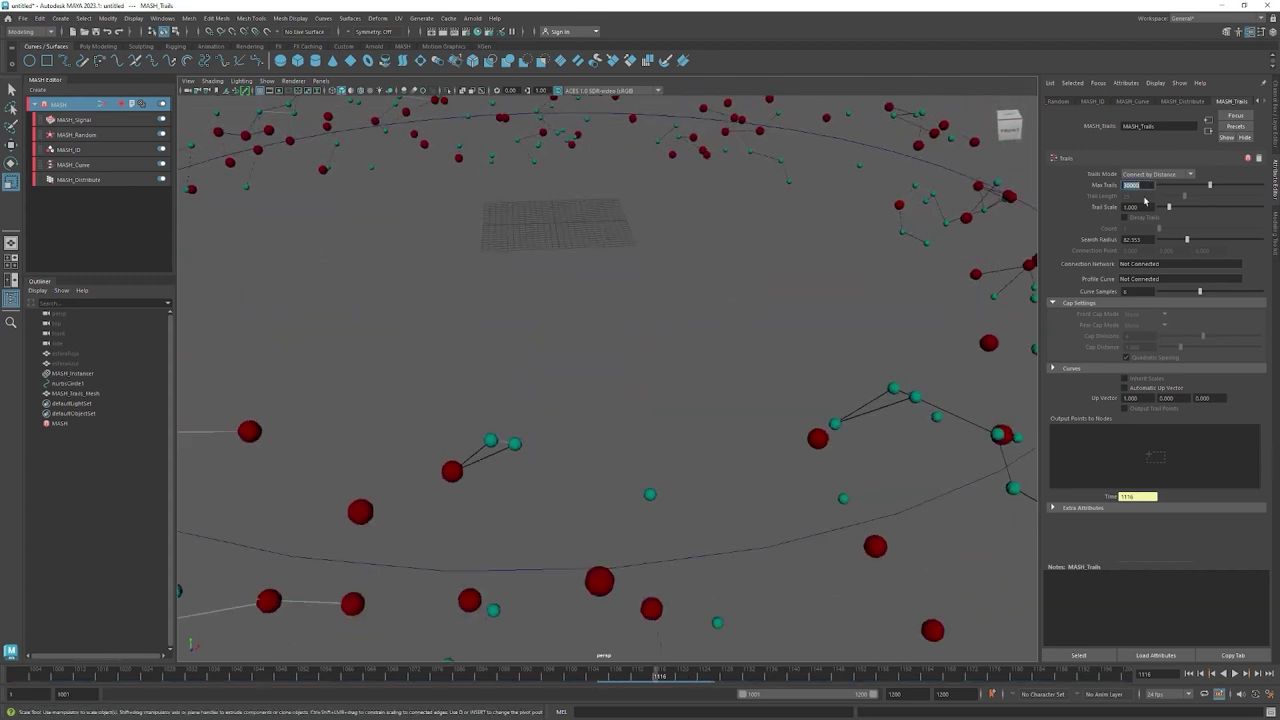
Widen the Search Radius to its maximum to show more connecting lines.
{"action": "mouse_move", "coordinate": [610, 464]}
{"action": "left_mouse_down", "text": "alt"}
{"action": "mouse_move", "coordinate": [611, 449]}
{"action": "mouse_move", "coordinate": [634, 449]}
{"action": "left_mouse_up", "text": "alt"}
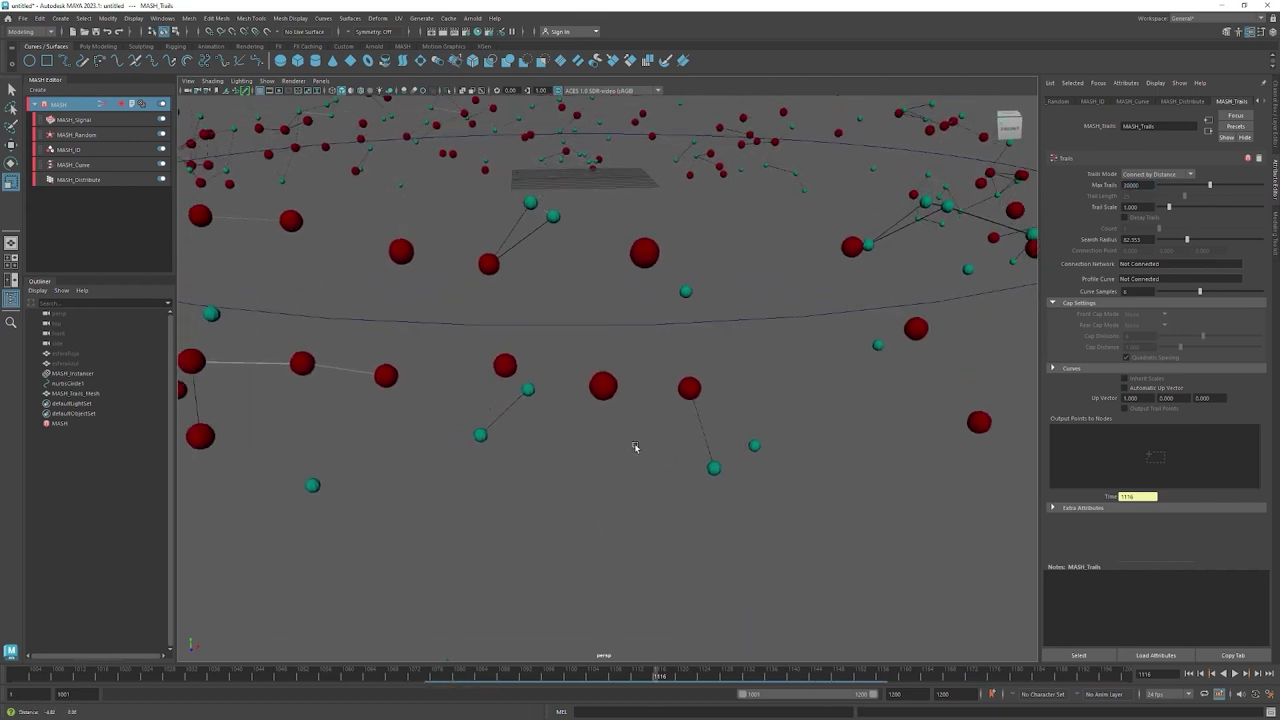
{"action": "scroll", "coordinate": [609, 386], "scroll_direction": "down", "scroll_amount": 3}
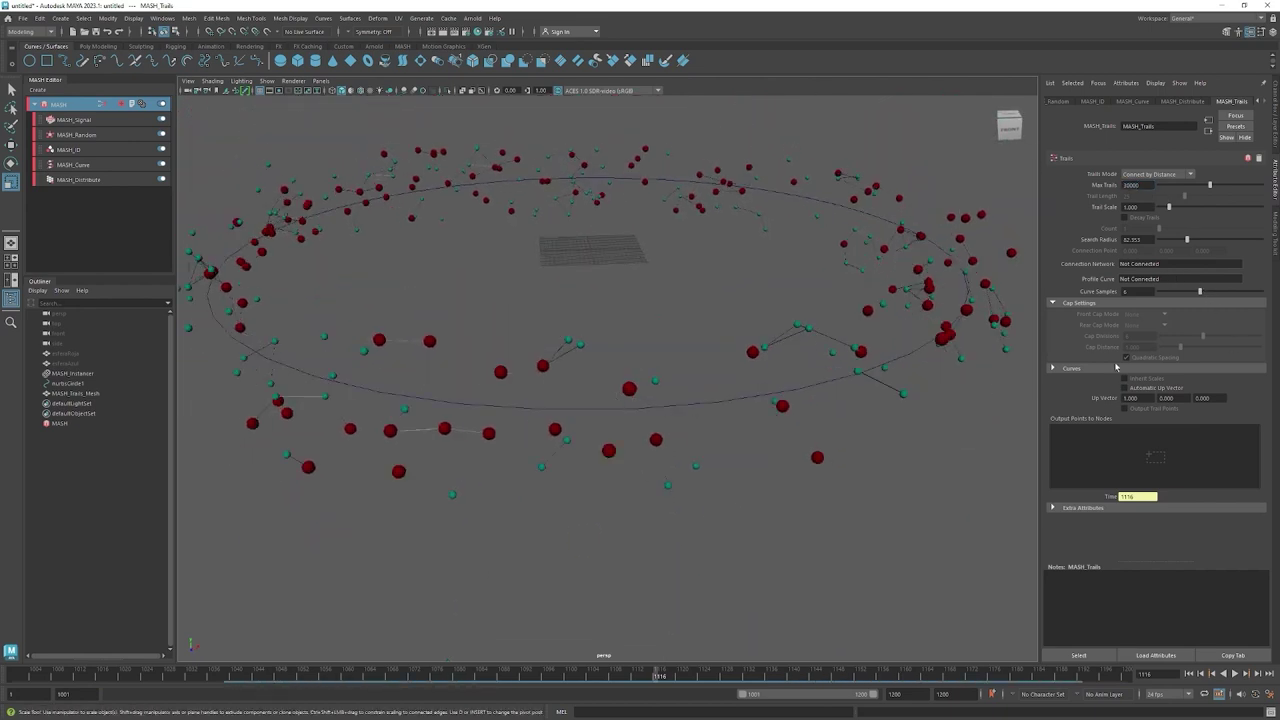
{"action": "left_click_drag", "start_coordinate": [1188, 241], "coordinate": [1262, 241]}
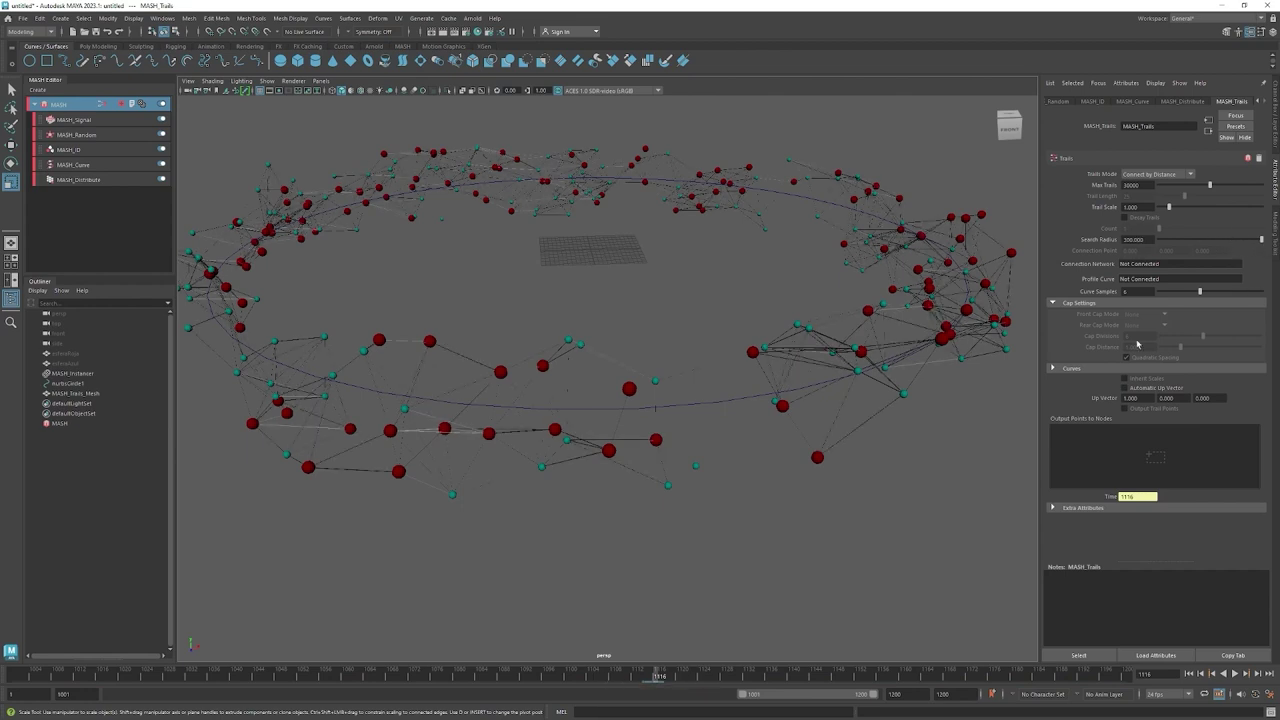
{"action": "left_click_drag", "start_coordinate": [800, 360], "coordinate": [504, 430], "text": "alt"}
{"action": "scroll", "coordinate": [504, 430], "scroll_direction": "up", "scroll_amount": 5}
{"action": "scroll", "coordinate": [830, 522], "scroll_direction": "up", "scroll_amount": 5}
{"action": "right_click_drag", "start_coordinate": [830, 522], "coordinate": [694, 517], "text": "alt"}
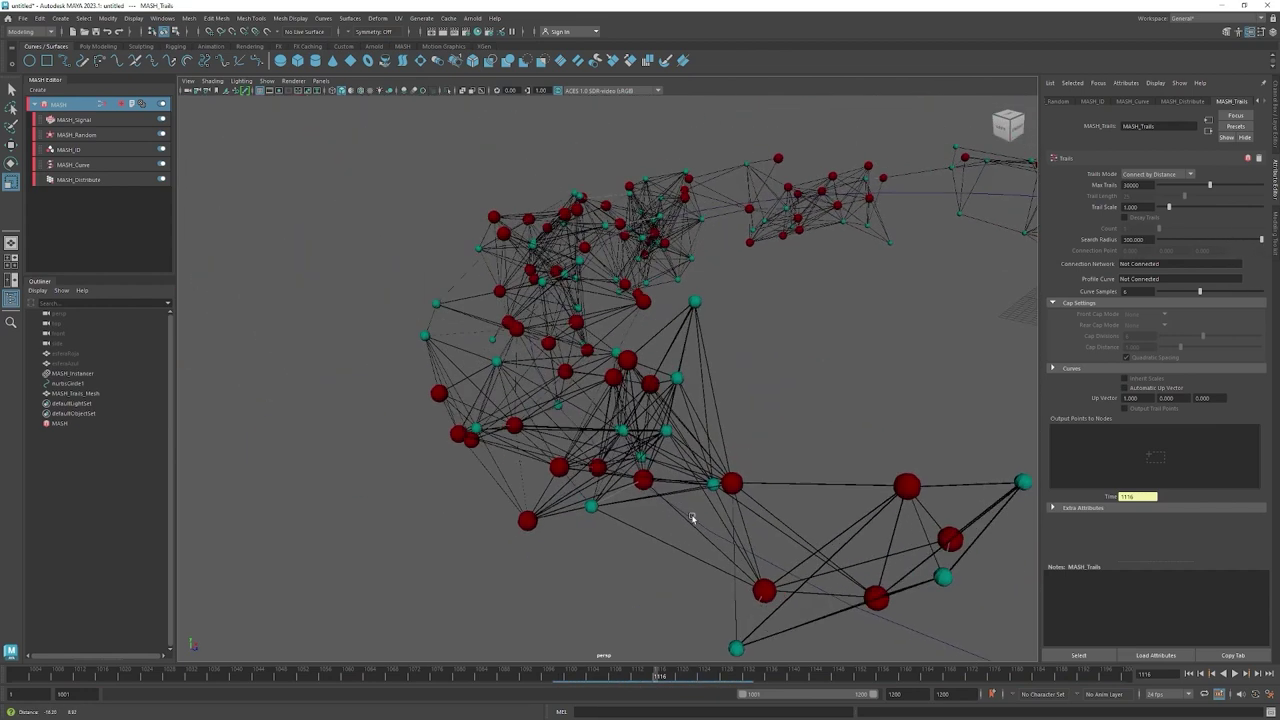
{"action": "mouse_move", "coordinate": [694, 517]}
{"action": "left_mouse_down", "text": "alt"}
{"action": "mouse_move", "coordinate": [669, 494]}
{"action": "mouse_move", "coordinate": [662, 520]}
{"action": "left_mouse_up", "text": "alt"}
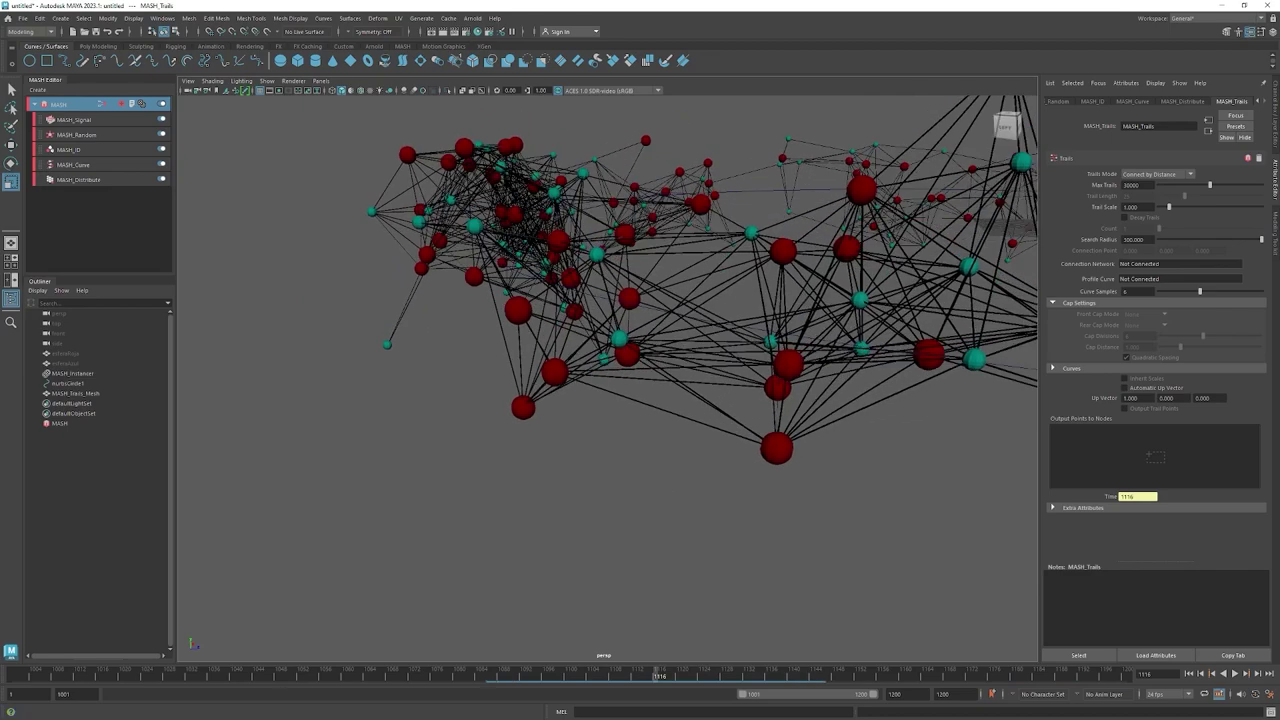
Play the animation to watch the trails, framing the whole ring.
{"action": "key", "text": "alt+v"}
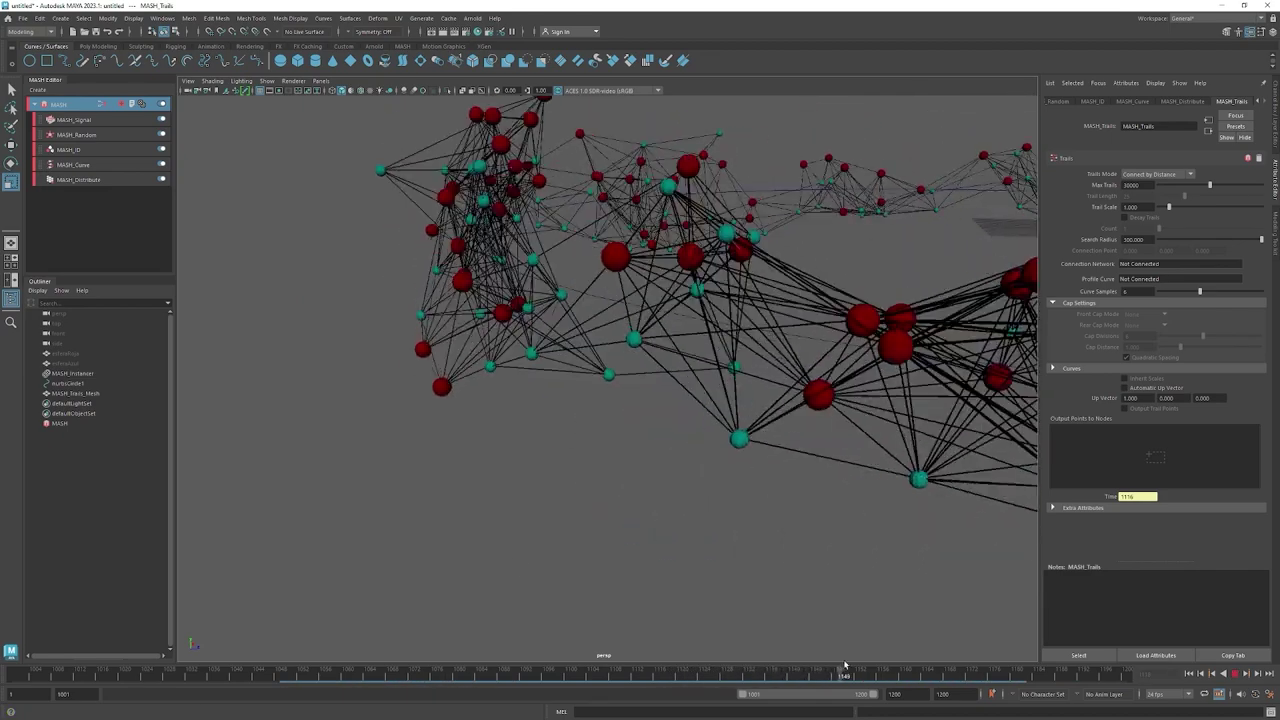
{"action": "key", "text": "alt+v"}
{"action": "right_click_drag", "start_coordinate": [600, 447], "coordinate": [488, 447], "text": "alt"}
{"action": "key", "text": "f"}
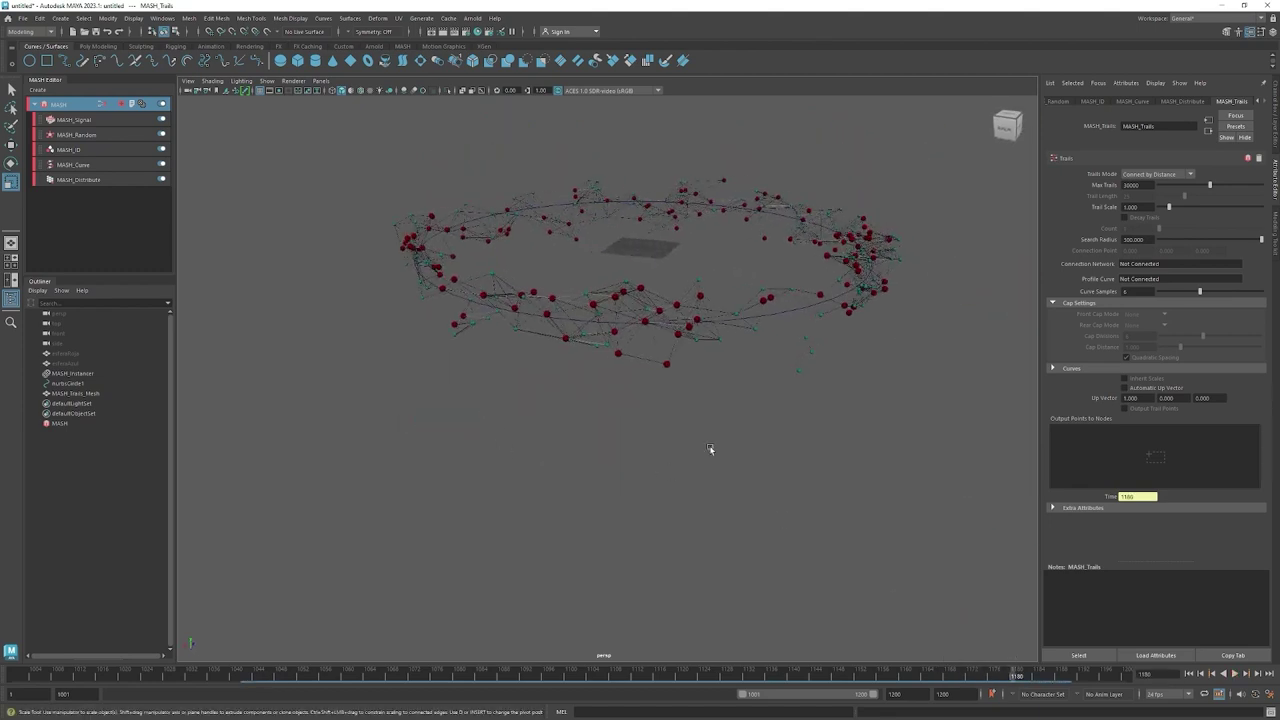
{"action": "left_click", "coordinate": [1238, 677]}
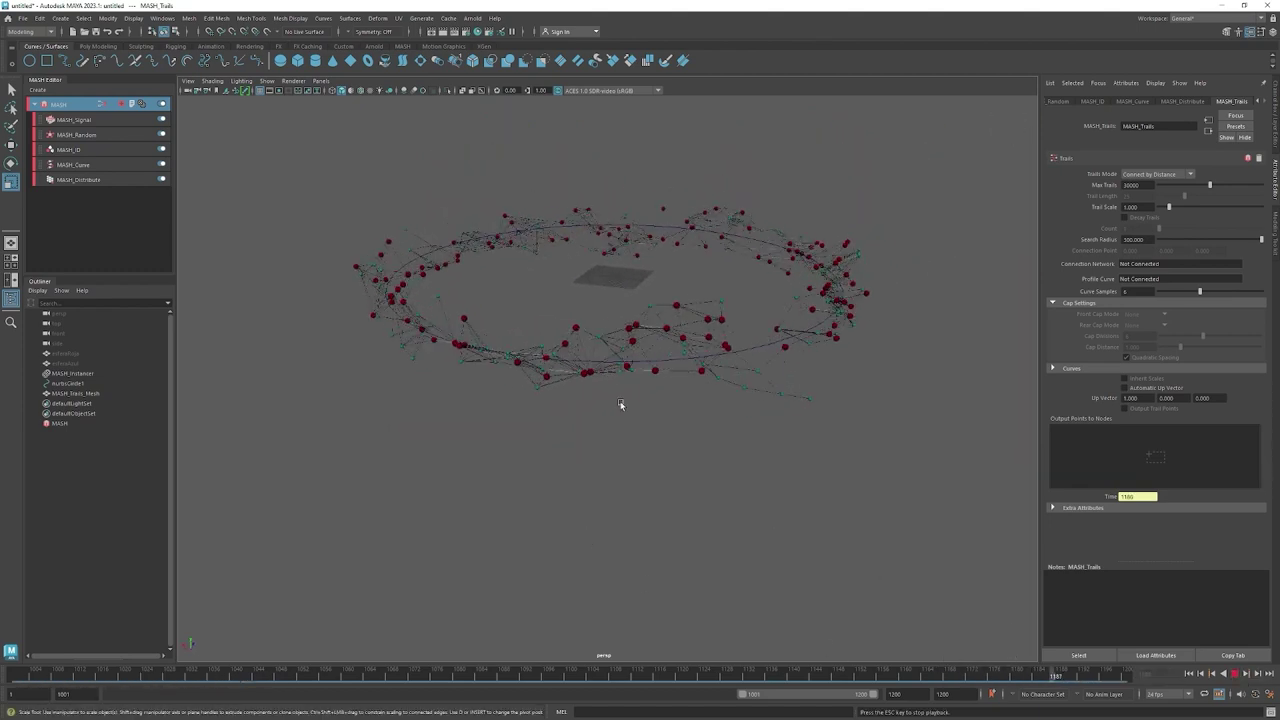
{"action": "mouse_move", "coordinate": [486, 394]}
{"action": "left_mouse_down", "text": "alt"}
{"action": "mouse_move", "coordinate": [784, 391]}
{"action": "mouse_move", "coordinate": [634, 360]}
{"action": "left_mouse_up", "text": "alt"}
{"action": "mouse_move", "coordinate": [634, 360]}
{"action": "right_mouse_down", "text": "alt"}
{"action": "mouse_move", "coordinate": [593, 420]}
{"action": "mouse_move", "coordinate": [474, 443]}
{"action": "right_mouse_up", "text": "alt"}
{"action": "mouse_move", "coordinate": [474, 443]}
{"action": "left_mouse_down", "text": "alt"}
{"action": "mouse_move", "coordinate": [674, 397]}
{"action": "mouse_move", "coordinate": [686, 414]}
{"action": "left_mouse_up", "text": "alt"}
{"action": "left_click", "coordinate": [1235, 673]}
{"action": "left_click_drag", "start_coordinate": [731, 477], "coordinate": [920, 477], "text": "alt"}
{"action": "mouse_move", "coordinate": [920, 477]}
{"action": "right_mouse_down", "text": "alt"}
{"action": "mouse_move", "coordinate": [482, 362]}
{"action": "mouse_move", "coordinate": [689, 366]}
{"action": "right_mouse_up", "text": "alt"}
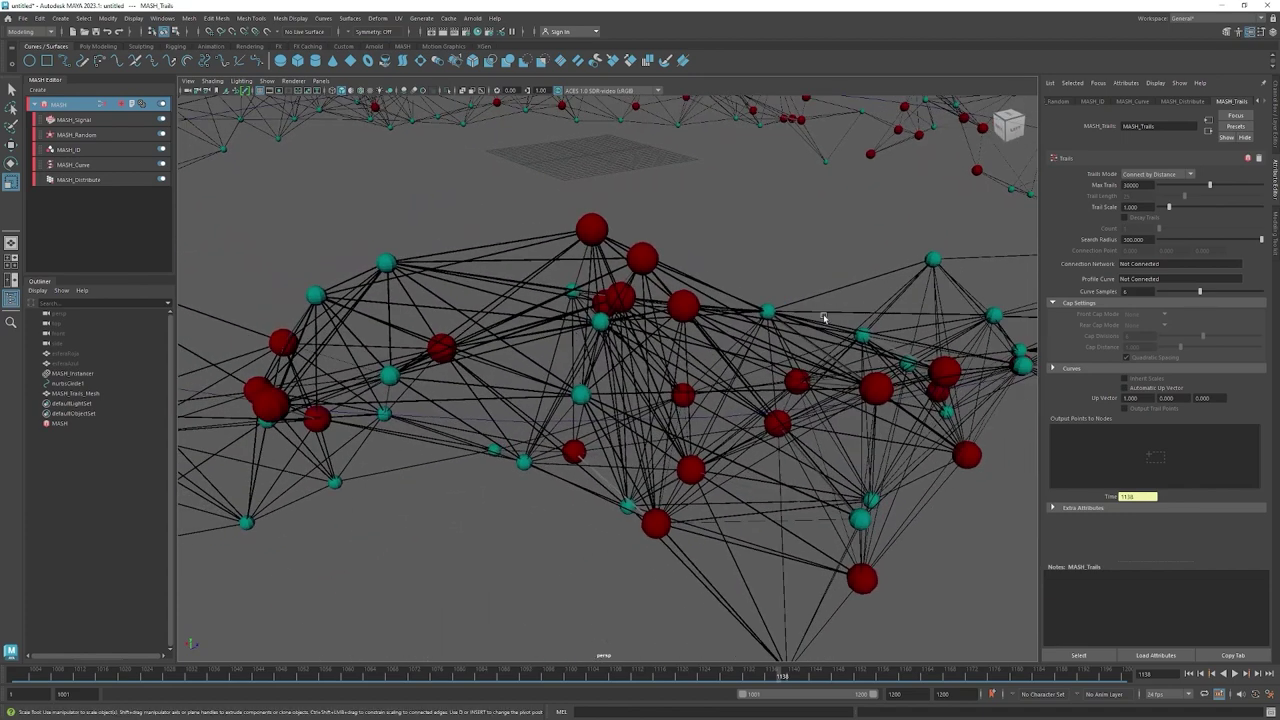
Set Max Trails to 50, Trail Scale to 1.127 and Search Radius to about 22.059.
{"action": "left_click_drag", "start_coordinate": [1262, 241], "coordinate": [1178, 251]}
{"action": "left_click_drag", "start_coordinate": [1140, 185], "coordinate": [1092, 186]}
{"action": "type", "text": "500"}
{"action": "key", "text": "Return"}
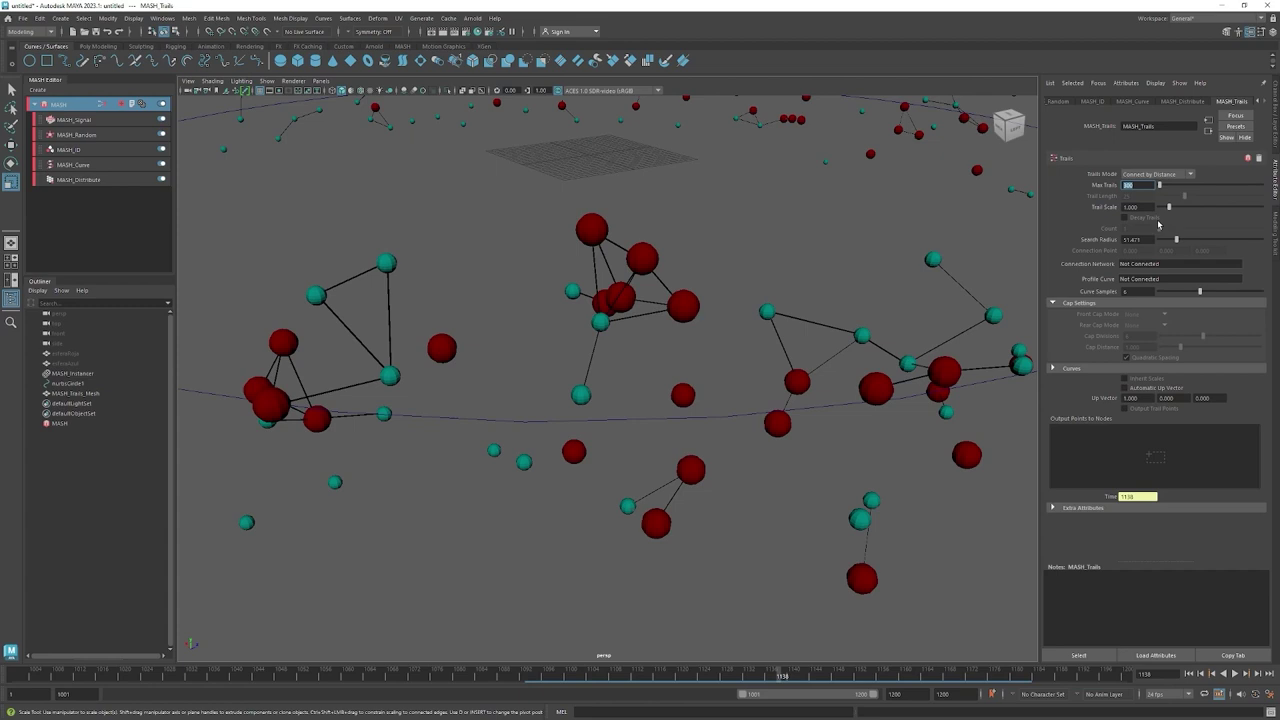
{"action": "left_click_drag", "start_coordinate": [1172, 213], "coordinate": [1170, 211]}
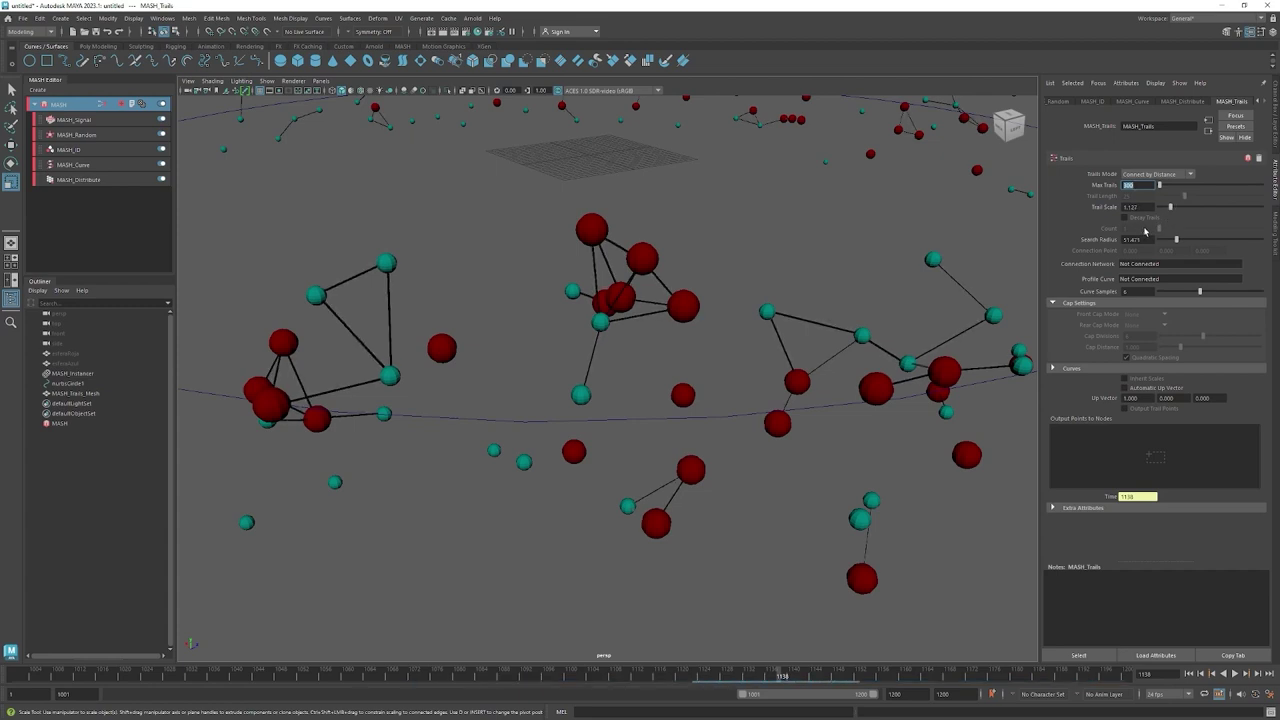
{"action": "left_click_drag", "start_coordinate": [1176, 240], "coordinate": [1183, 240]}
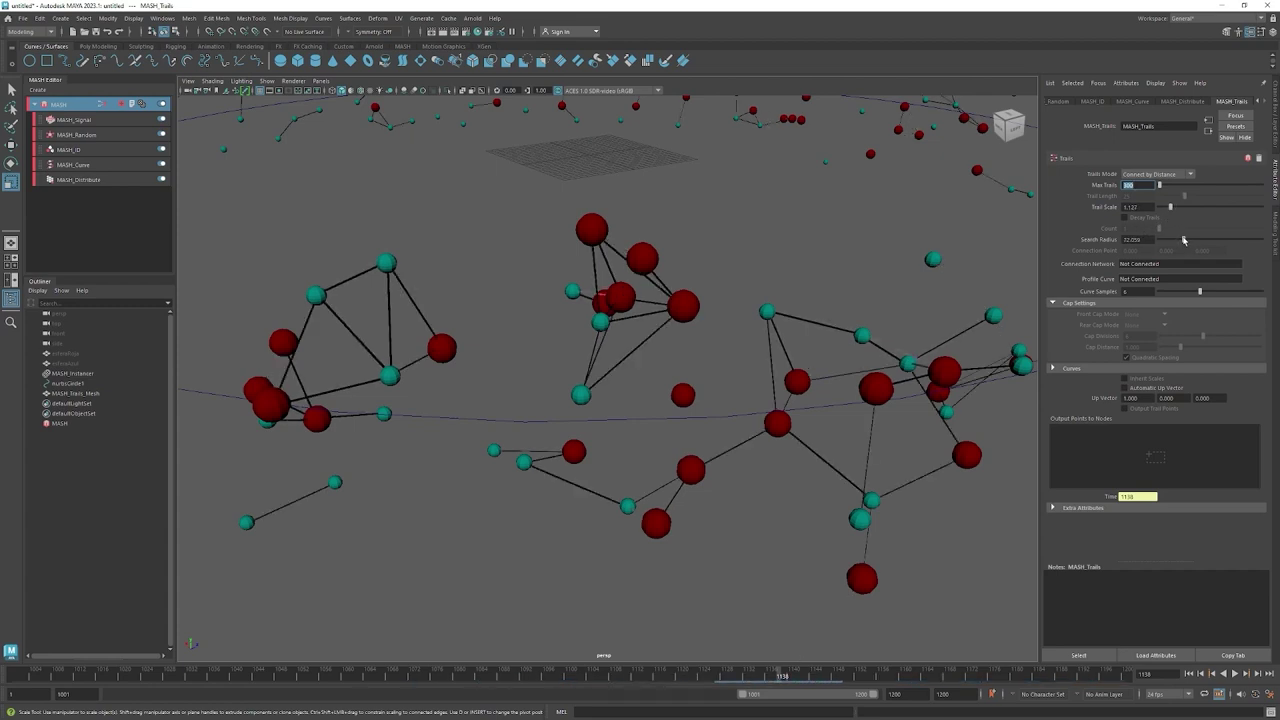
{"action": "scroll", "coordinate": [409, 407], "scroll_direction": "down", "scroll_amount": 5}
{"action": "left_click_drag", "start_coordinate": [409, 407], "coordinate": [468, 389], "text": "alt"}
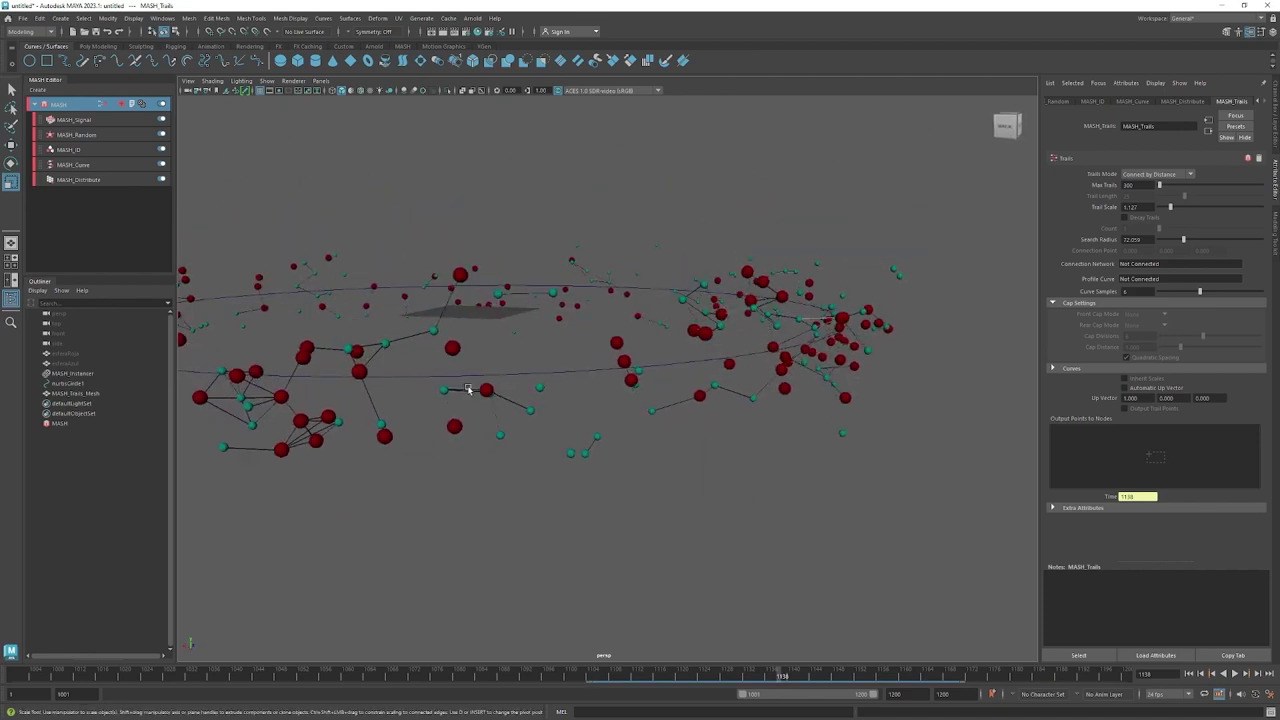
Play the animation, then rewind to about frame 1073 and replay it.
{"action": "left_click", "coordinate": [1235, 673]}
{"action": "middle_click_drag", "start_coordinate": [509, 477], "coordinate": [844, 461], "text": "alt"}
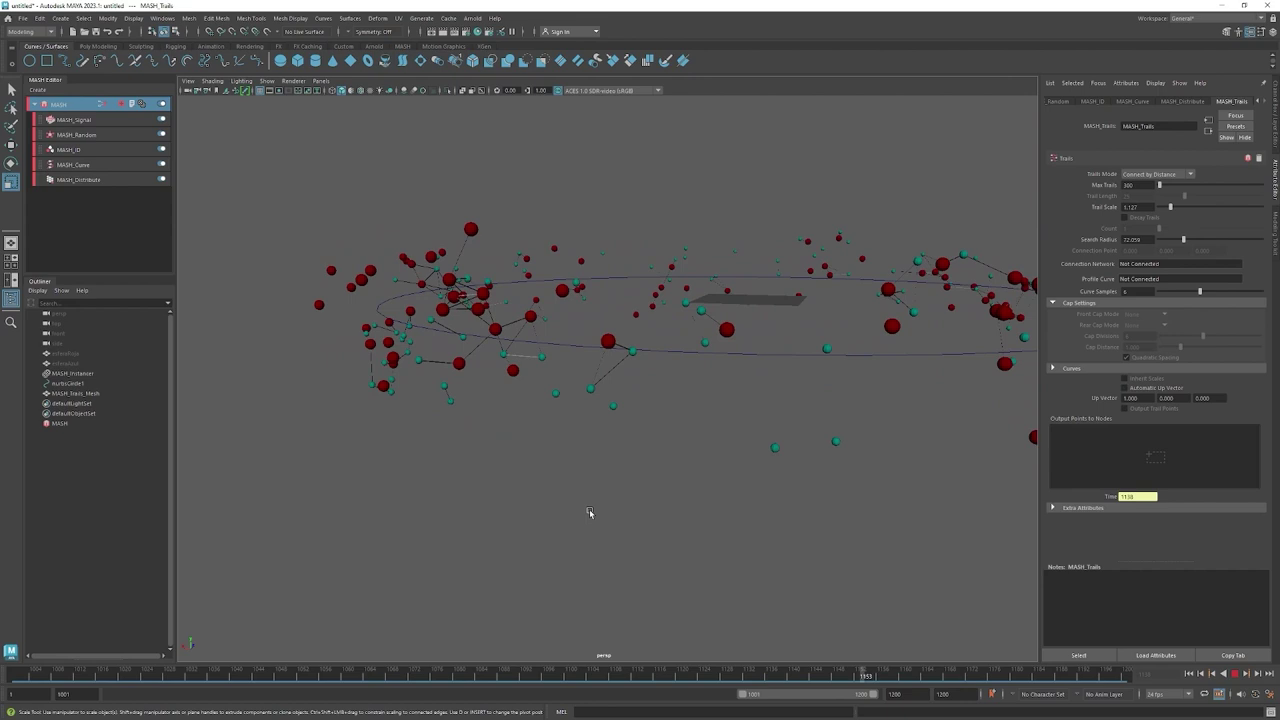
{"action": "key", "text": "Escape"}
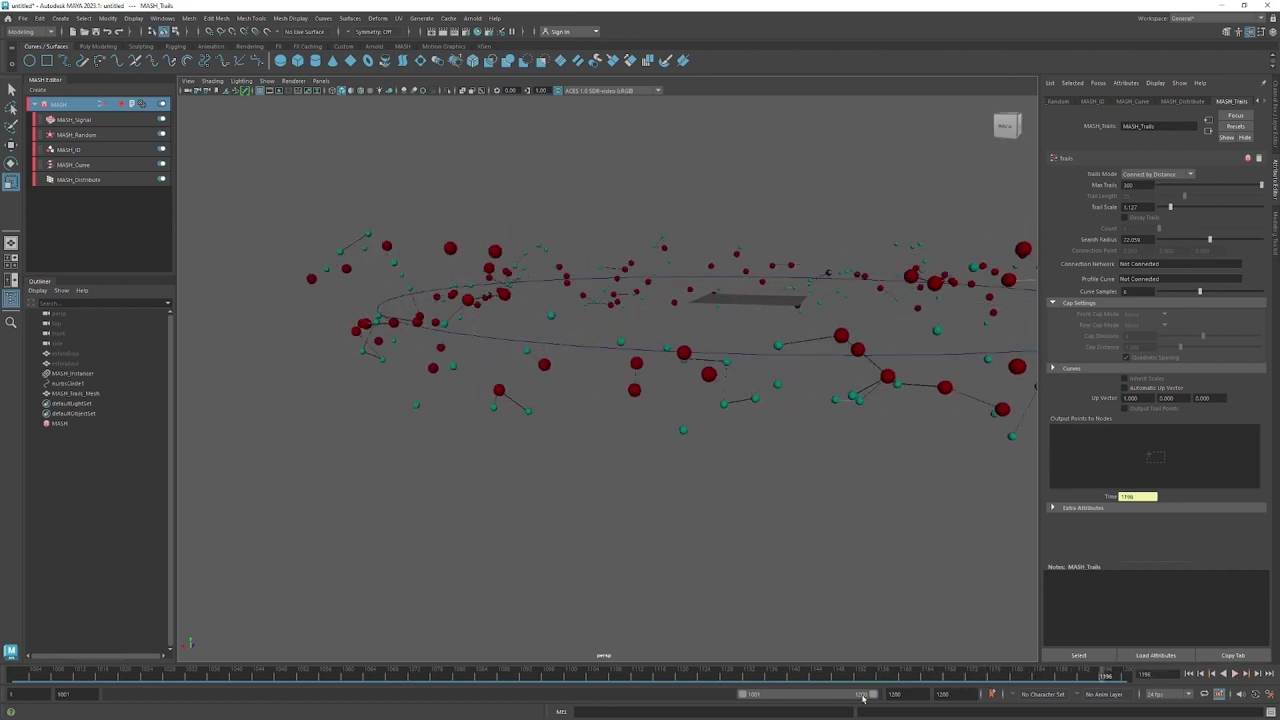
{"action": "left_click_drag", "start_coordinate": [800, 676], "coordinate": [421, 676]}
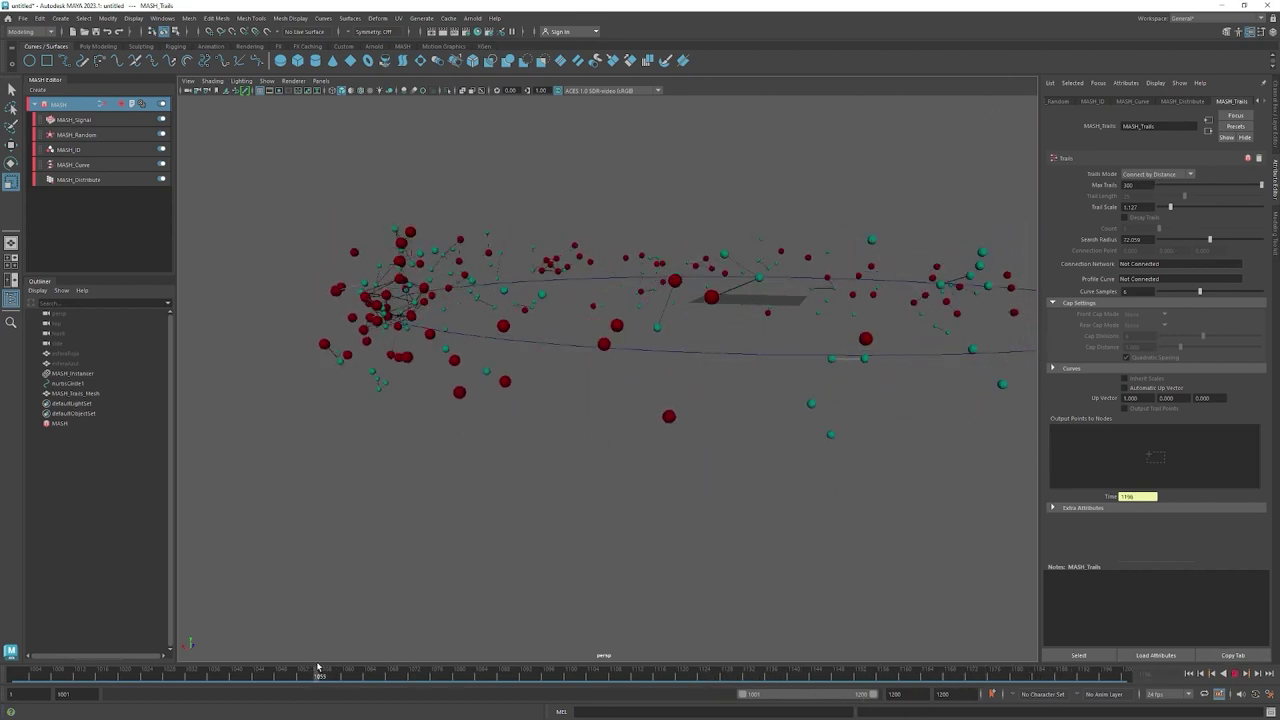
{"action": "key", "text": "alt+v"}
{"action": "key", "text": "Escape"}
Try larger Trail Scale values, then settle MASH_Trails Trail Scale at 1.667.
{"action": "scroll", "coordinate": [420, 460], "scroll_direction": "up", "scroll_amount": 5}
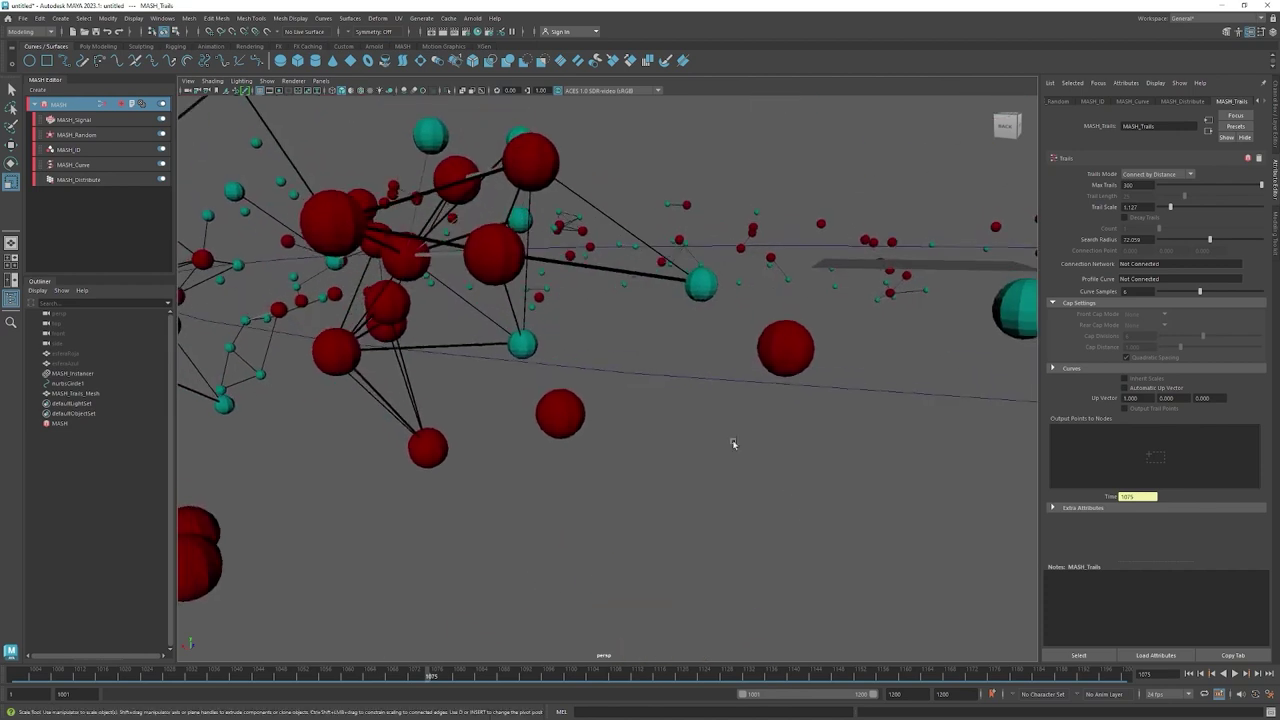
{"action": "left_click_drag", "start_coordinate": [594, 267], "coordinate": [743, 477], "text": "alt"}
{"action": "scroll", "coordinate": [600, 323], "scroll_direction": "up", "scroll_amount": 3}
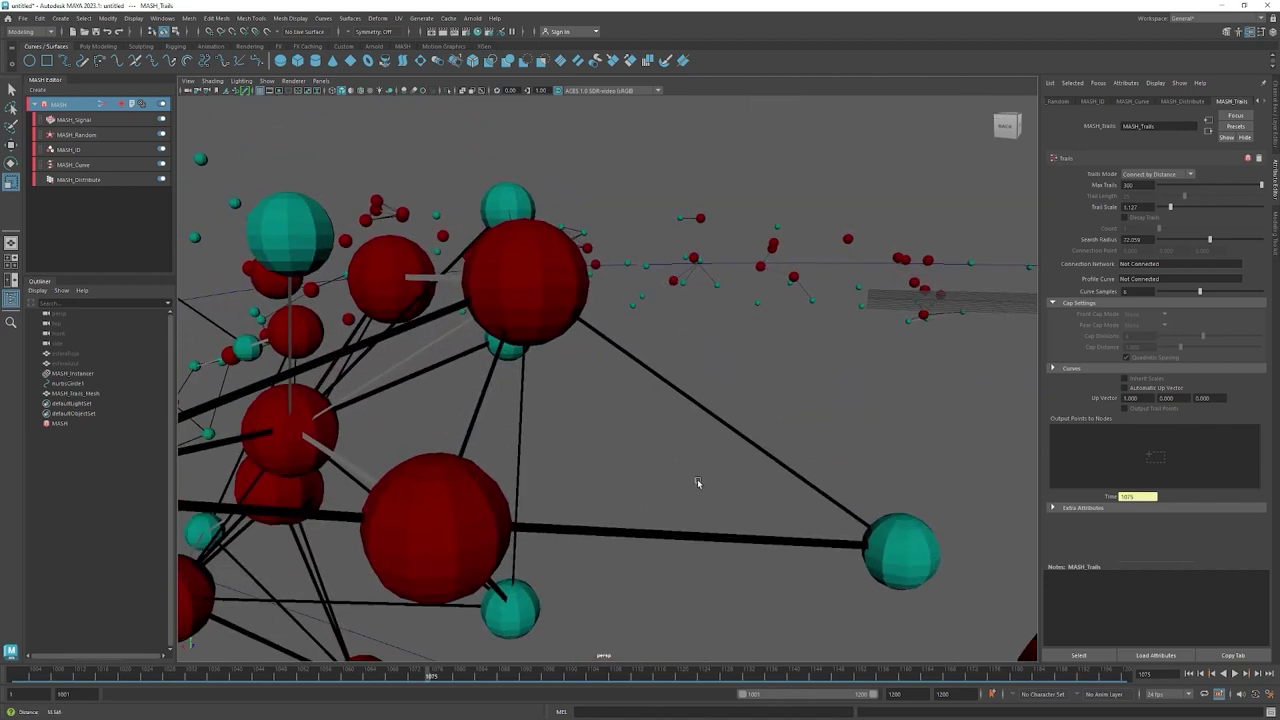
{"action": "scroll", "coordinate": [600, 323], "scroll_direction": "up", "scroll_amount": 3}
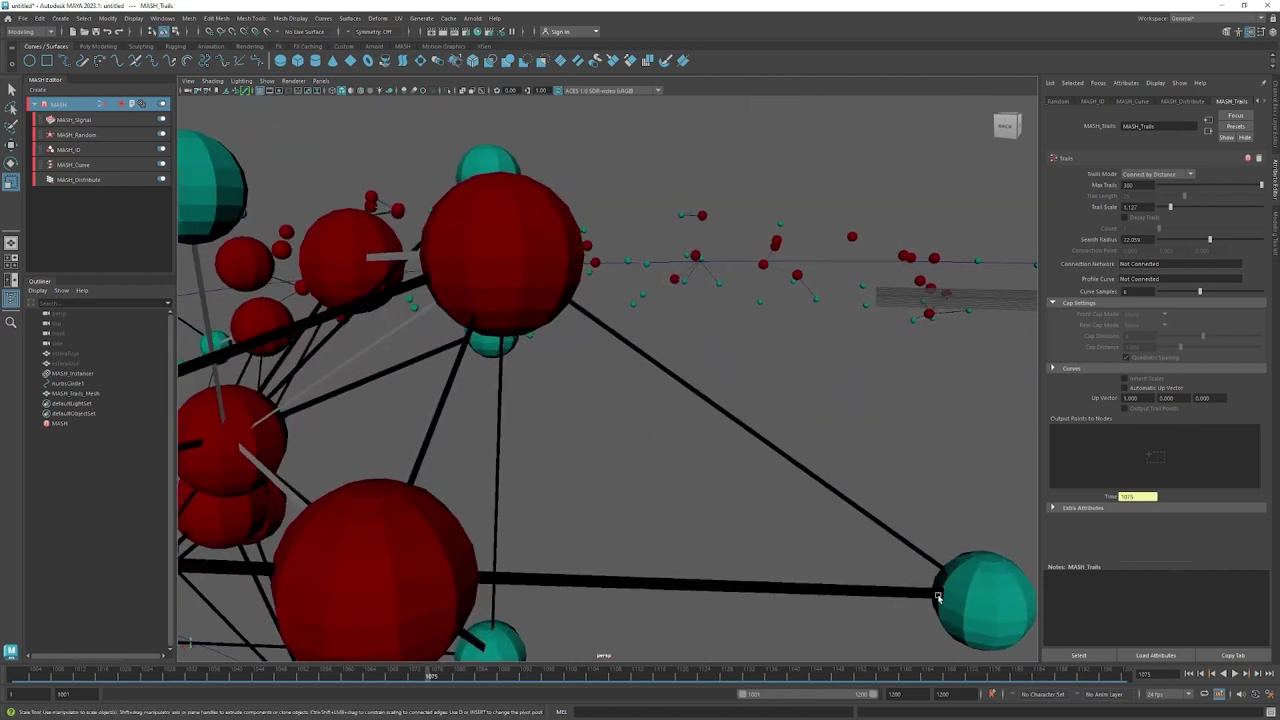
{"action": "scroll", "coordinate": [715, 495], "scroll_direction": "down", "scroll_amount": 3}
{"action": "mouse_move", "coordinate": [843, 480]}
{"action": "left_mouse_down", "text": "alt"}
{"action": "mouse_move", "coordinate": [726, 506]}
{"action": "mouse_move", "coordinate": [768, 514]}
{"action": "left_mouse_up", "text": "alt"}
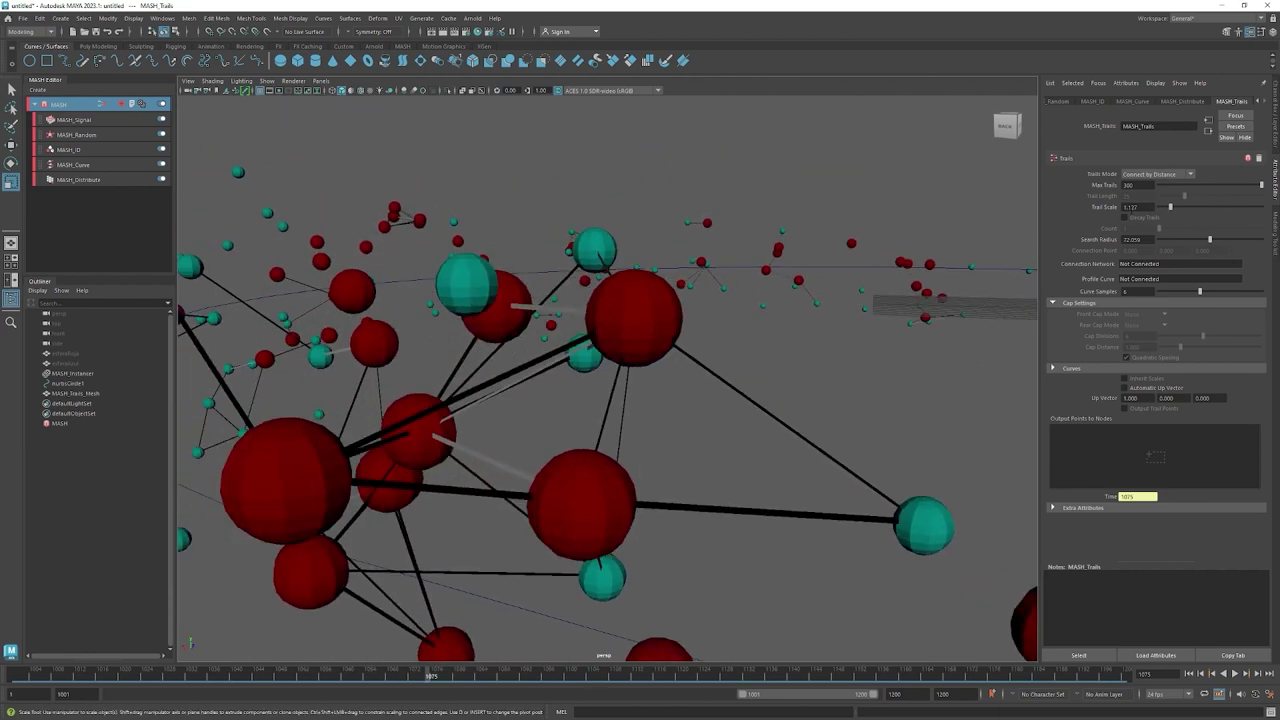
{"action": "left_click_drag", "start_coordinate": [1171, 207], "coordinate": [1204, 207]}
{"action": "mouse_move", "coordinate": [700, 360]}
{"action": "left_mouse_down", "text": "alt"}
{"action": "mouse_move", "coordinate": [800, 349]}
{"action": "mouse_move", "coordinate": [1003, 366]}
{"action": "left_mouse_up", "text": "alt"}
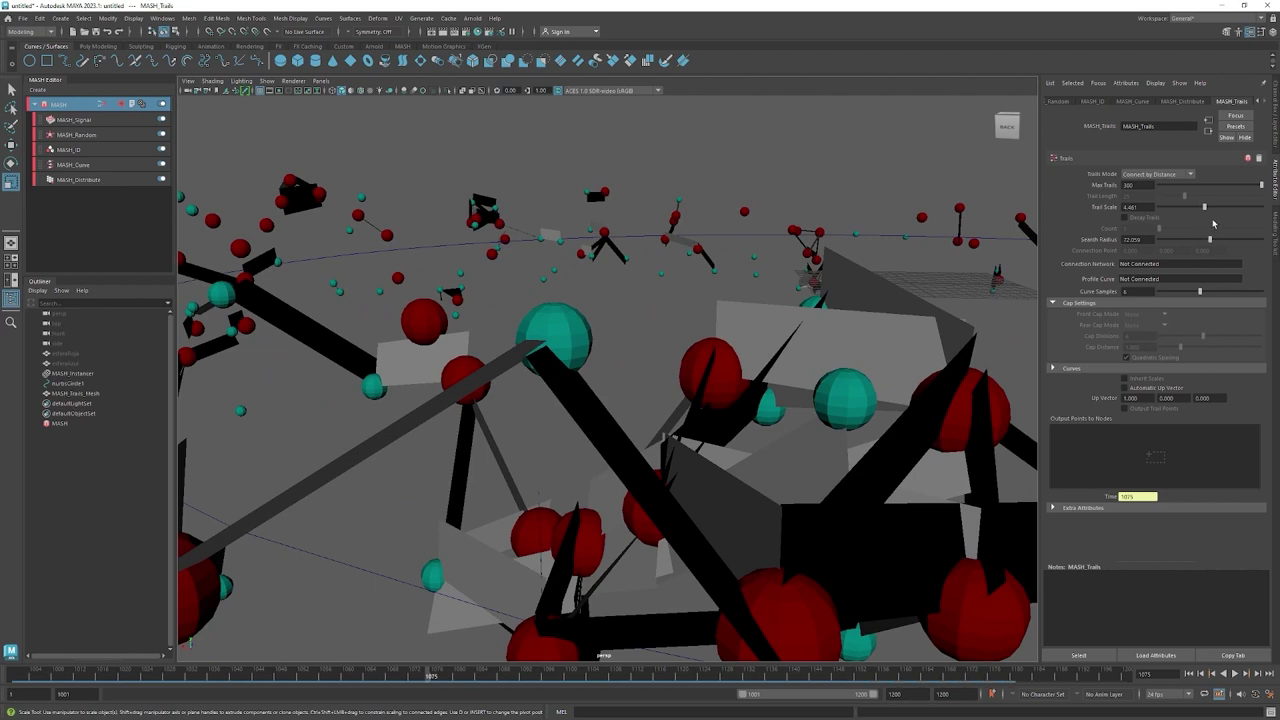
{"action": "left_click_drag", "start_coordinate": [1206, 207], "coordinate": [1175, 207]}
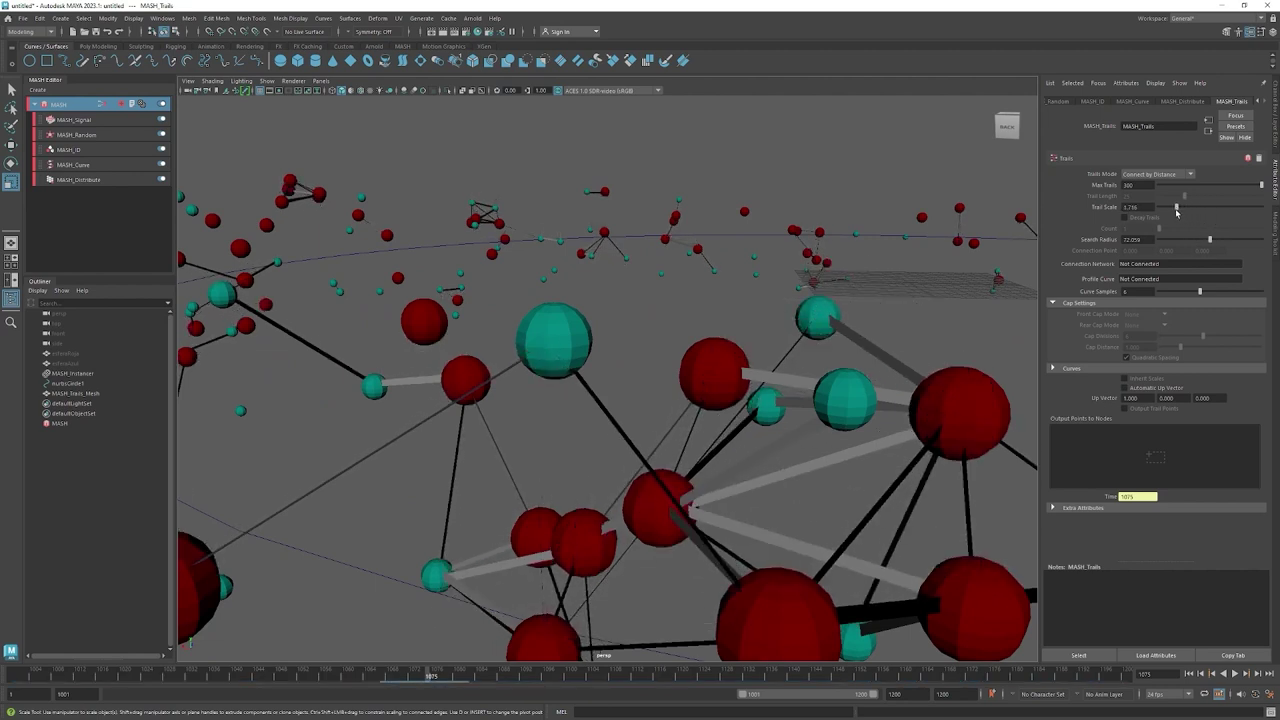
{"action": "left_click_drag", "start_coordinate": [1175, 212], "coordinate": [1177, 207]}
{"action": "mouse_move", "coordinate": [700, 380]}
{"action": "left_mouse_down", "text": "alt"}
{"action": "mouse_move", "coordinate": [629, 298]}
{"action": "mouse_move", "coordinate": [674, 337]}
{"action": "left_mouse_up", "text": "alt"}
{"action": "scroll", "coordinate": [629, 298], "scroll_direction": "down", "scroll_amount": 5}
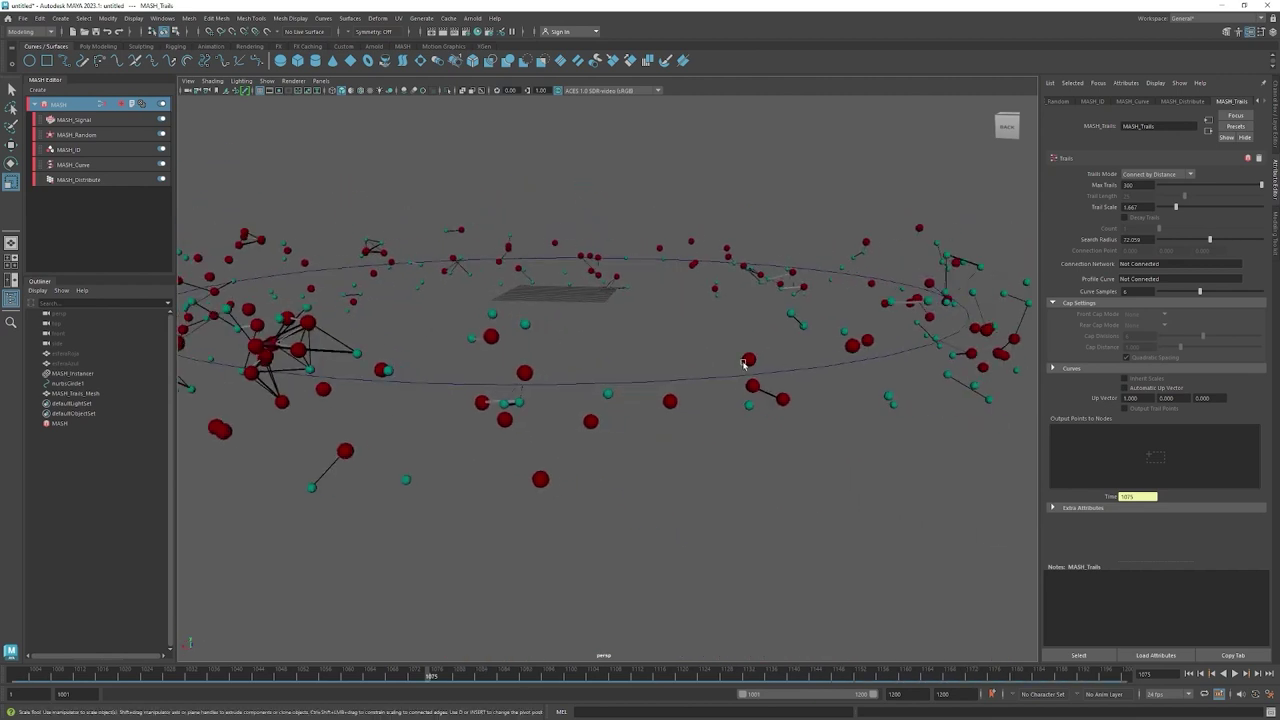
{"action": "mouse_move", "coordinate": [744, 363]}
{"action": "left_mouse_down", "text": "alt"}
{"action": "mouse_move", "coordinate": [606, 400]}
{"action": "mouse_move", "coordinate": [609, 454]}
{"action": "mouse_move", "coordinate": [614, 421]}
{"action": "mouse_move", "coordinate": [703, 409]}
{"action": "mouse_move", "coordinate": [580, 438]}
{"action": "left_mouse_up", "text": "alt"}
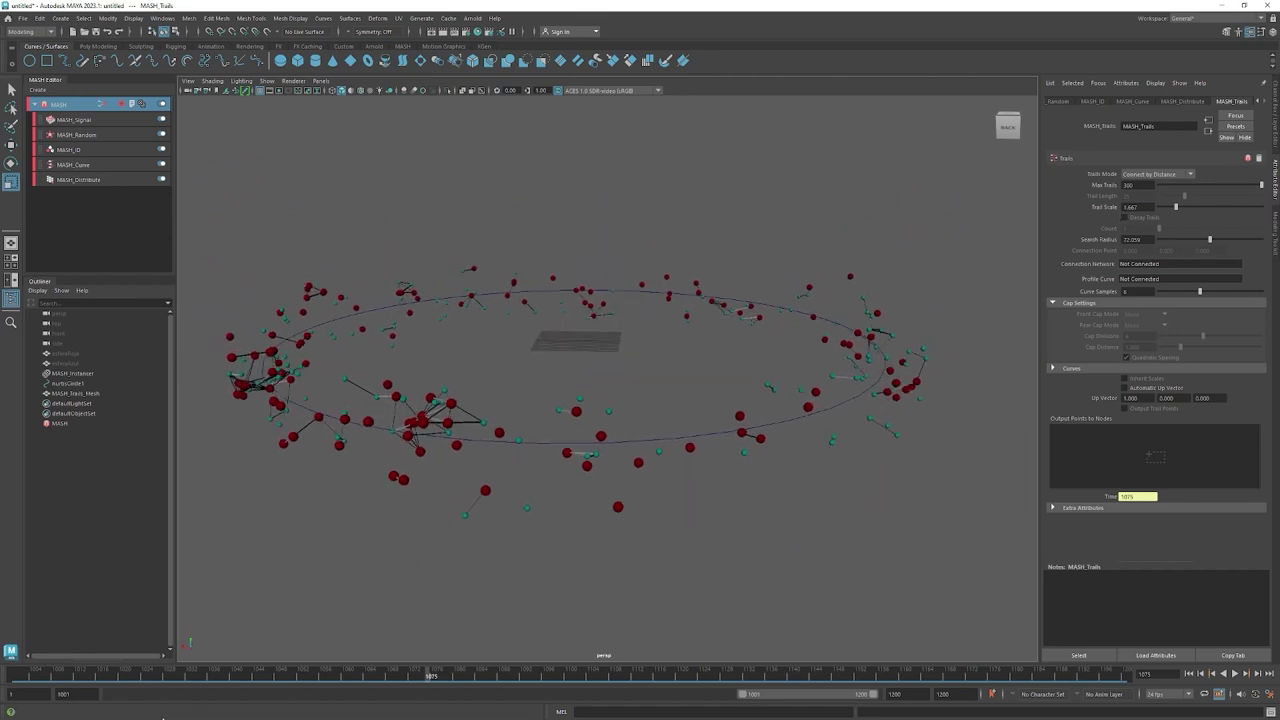
Play the animation, stop at frame 1030, and orbit around the sphere ring.
{"action": "left_click", "coordinate": [1235, 674]}
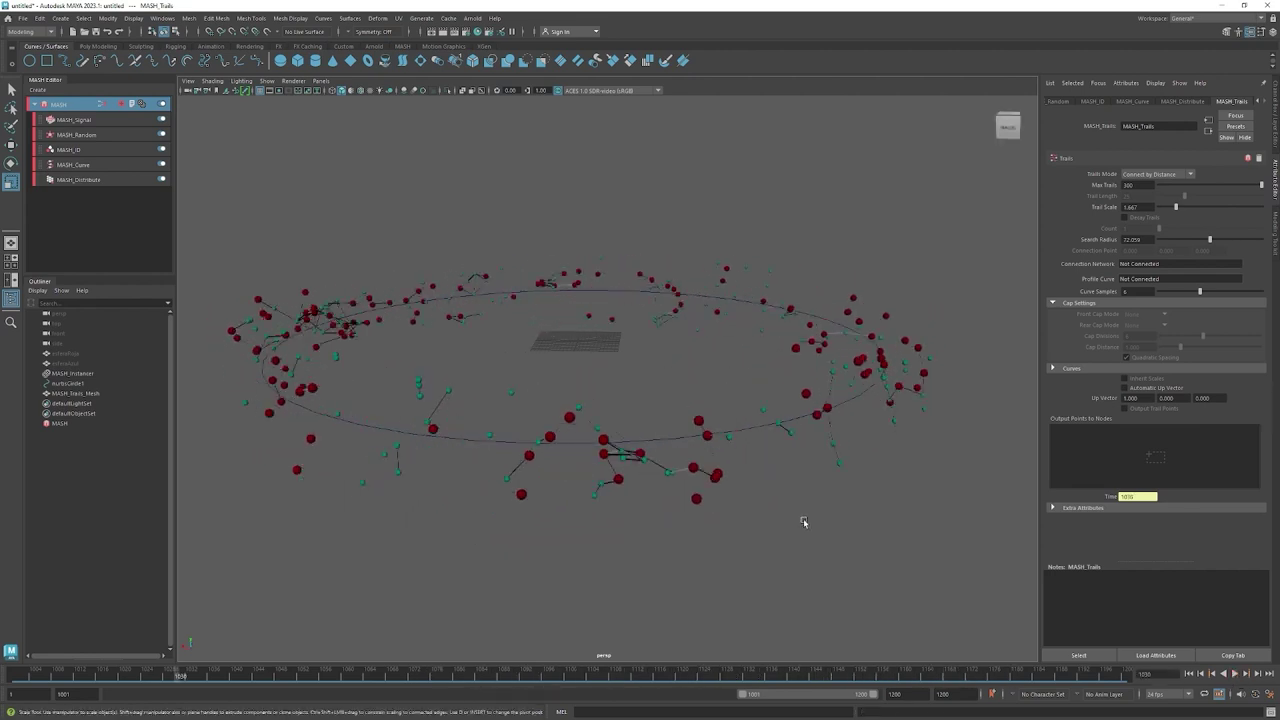
{"action": "key", "text": "Escape"}
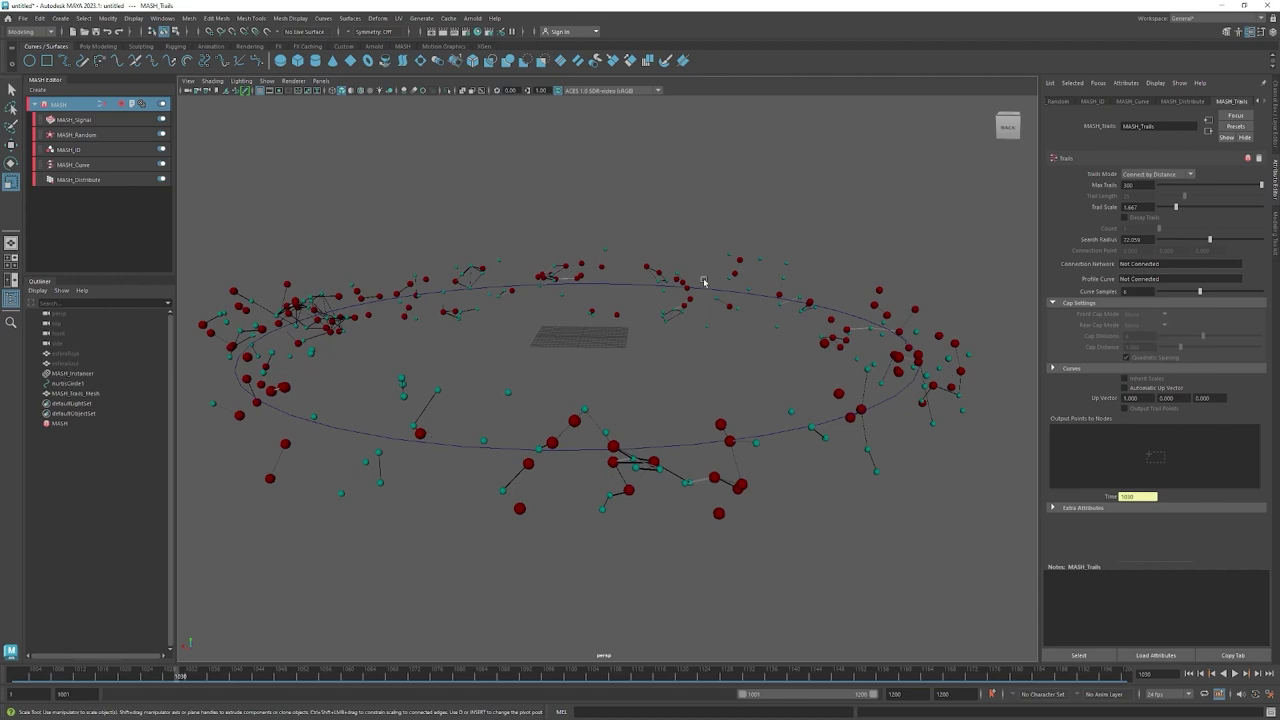
{"action": "right_click_drag", "start_coordinate": [744, 441], "coordinate": [640, 434], "text": "alt"}
{"action": "left_click_drag", "start_coordinate": [640, 434], "coordinate": [714, 428], "text": "alt"}
{"action": "mouse_move", "coordinate": [714, 428]}
{"action": "right_mouse_down", "text": "alt"}
{"action": "mouse_move", "coordinate": [534, 471]}
{"action": "mouse_move", "coordinate": [568, 479]}
{"action": "right_mouse_up", "text": "alt"}
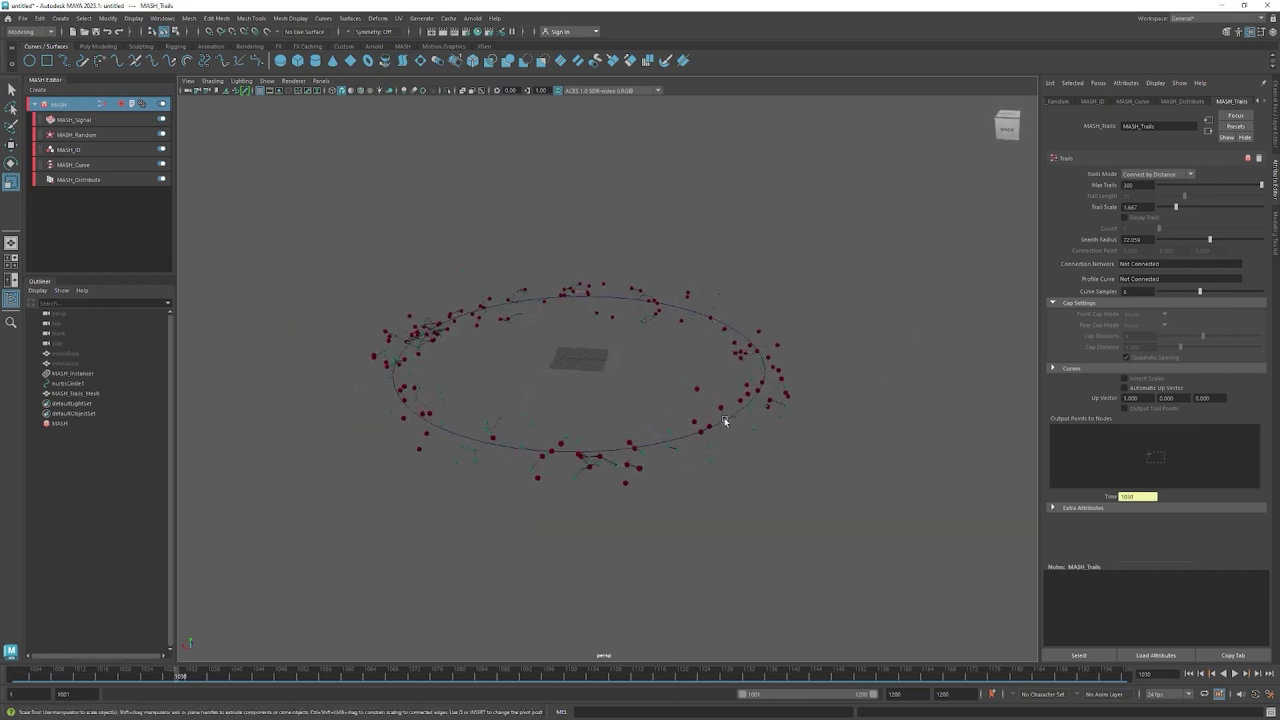
{"action": "mouse_move", "coordinate": [533, 565]}
{"action": "left_mouse_down", "text": "alt"}
{"action": "mouse_move", "coordinate": [549, 563]}
{"action": "mouse_move", "coordinate": [423, 566]}
{"action": "mouse_move", "coordinate": [717, 557]}
{"action": "mouse_move", "coordinate": [696, 554]}
{"action": "mouse_move", "coordinate": [651, 503]}
{"action": "left_mouse_up", "text": "alt"}
{"action": "right_click_drag", "start_coordinate": [651, 503], "coordinate": [728, 511], "text": "alt"}
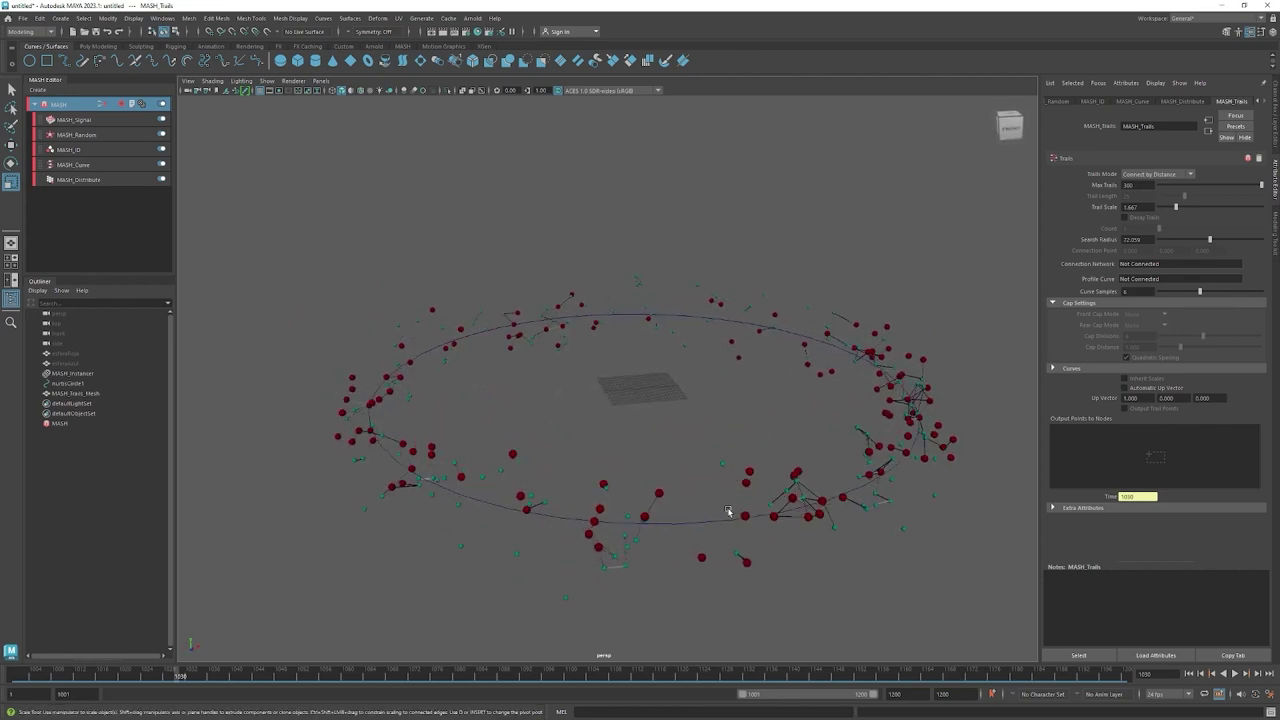
{"action": "middle_click_drag", "start_coordinate": [728, 511], "coordinate": [716, 504], "text": "alt"}
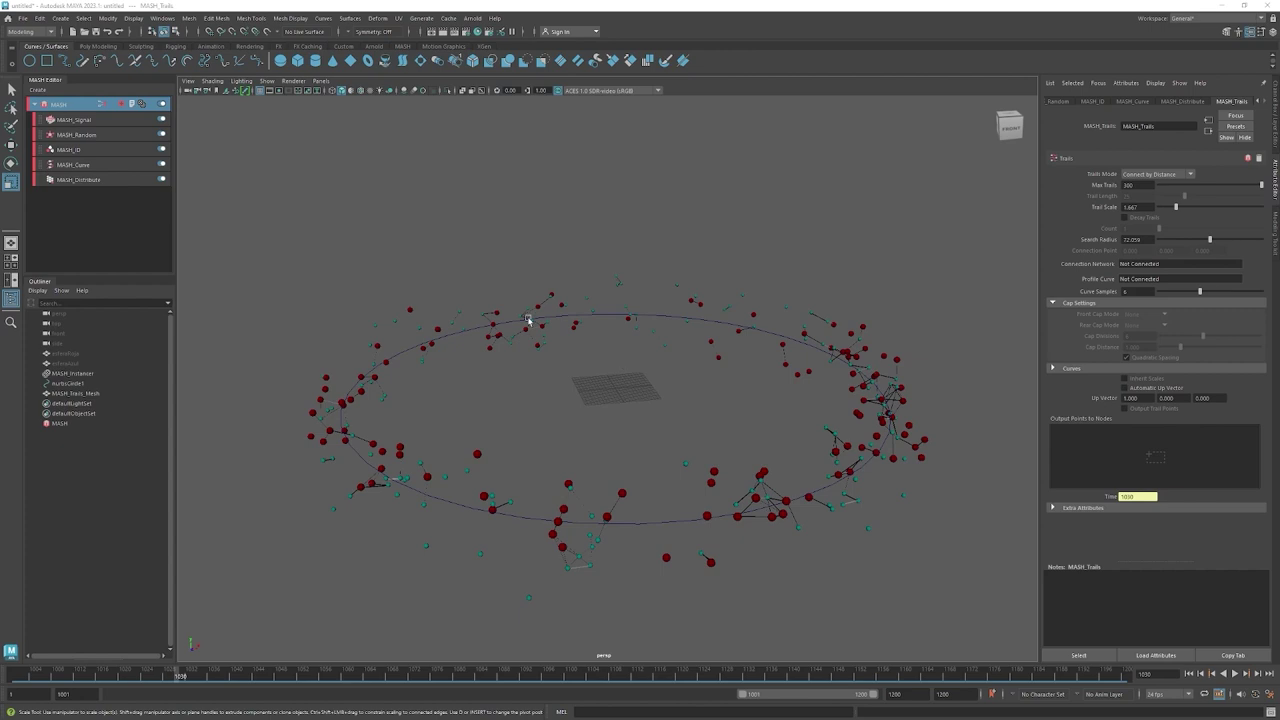
Create a polygon plane from the Poly Modeling shelf and frame the scene.
{"action": "left_click", "coordinate": [97, 47]}
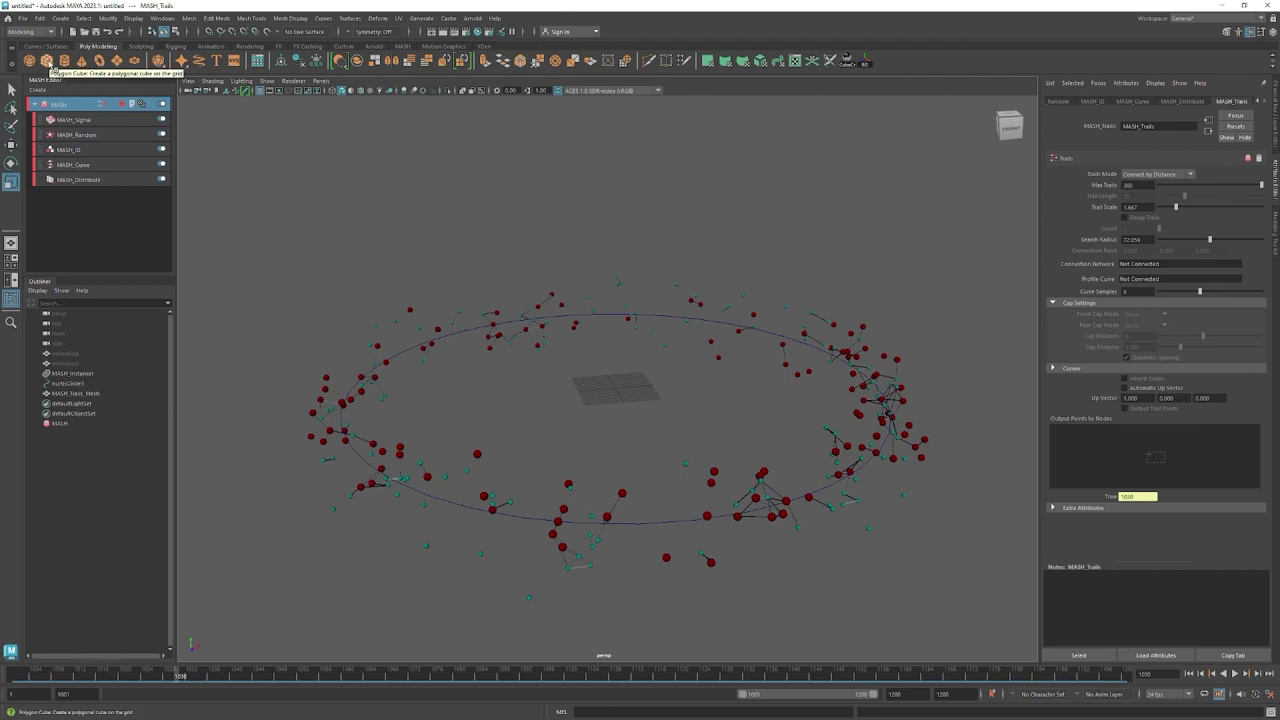
{"action": "left_click", "coordinate": [115, 62]}
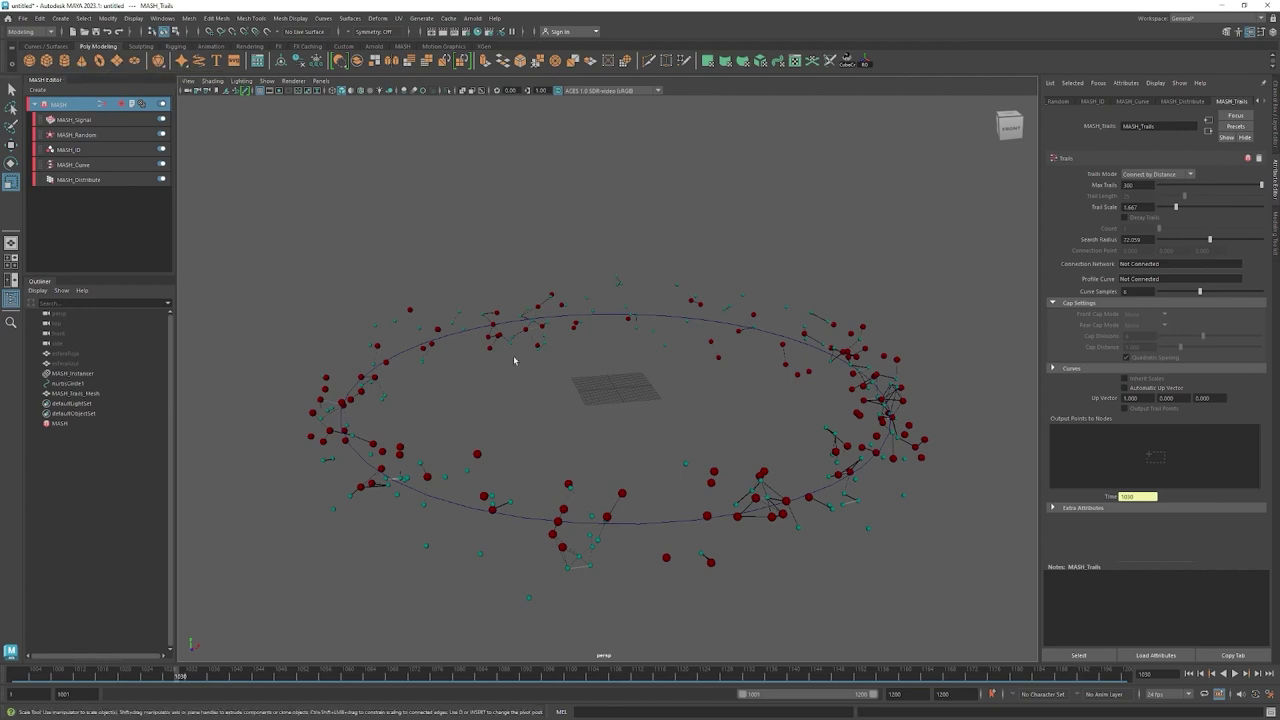
{"action": "left_click_drag", "start_coordinate": [677, 420], "coordinate": [668, 428], "text": "alt"}
{"action": "scroll", "coordinate": [654, 430], "scroll_direction": "up", "scroll_amount": 3}
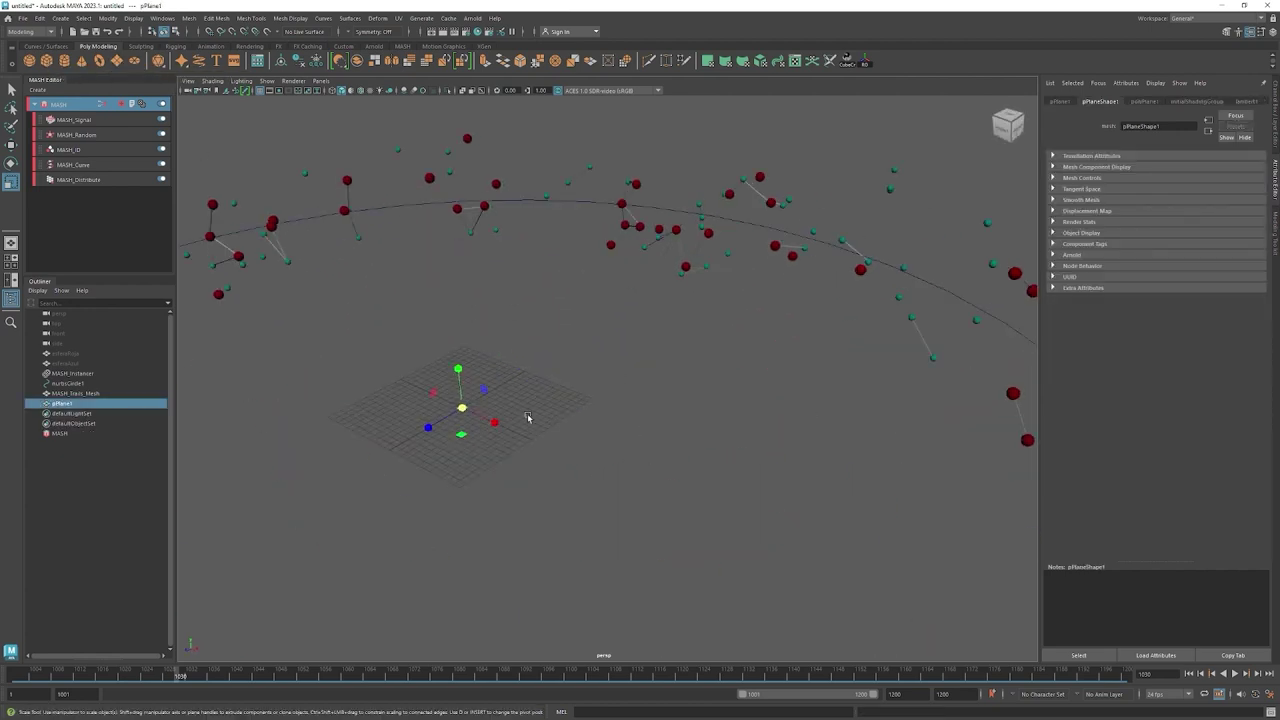
{"action": "key", "text": "f"}
{"action": "right_click_drag", "start_coordinate": [520, 440], "coordinate": [339, 446], "text": "alt"}
{"action": "key", "text": "a"}
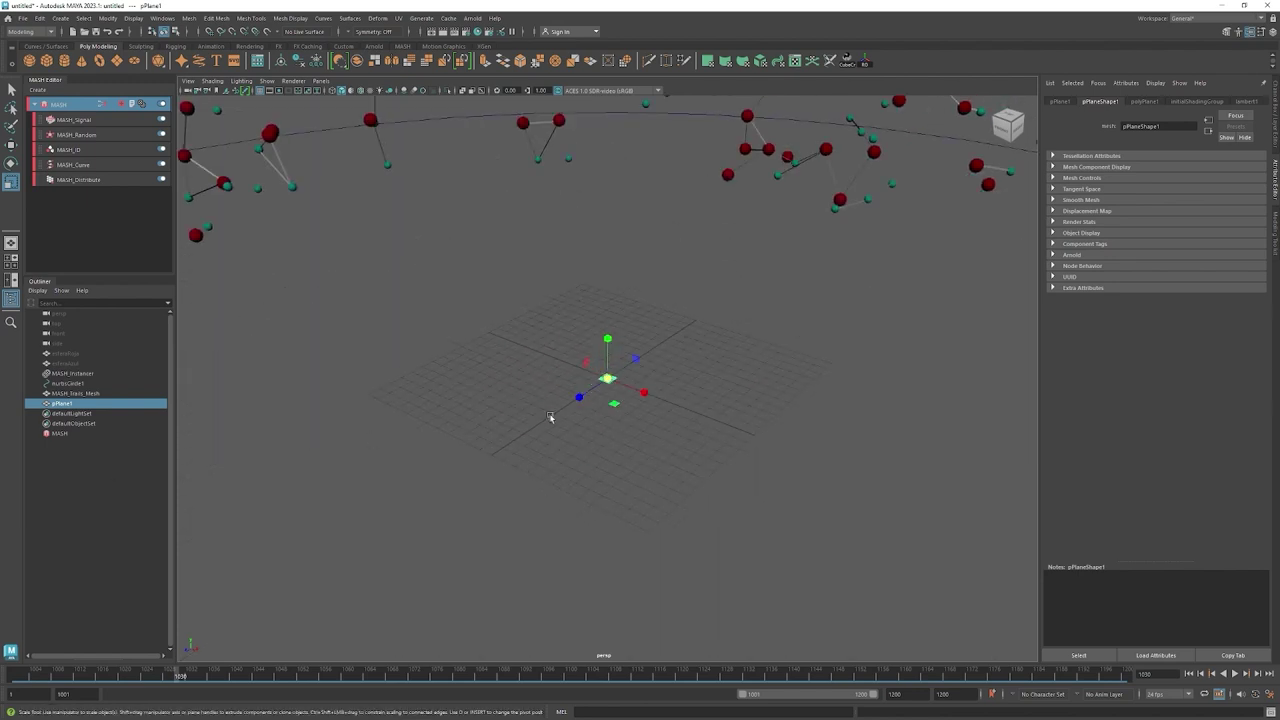
Scale pPlane1 far beyond the ring and move it below the spheres.
{"action": "left_click_drag", "start_coordinate": [562, 347], "coordinate": [521, 410]}
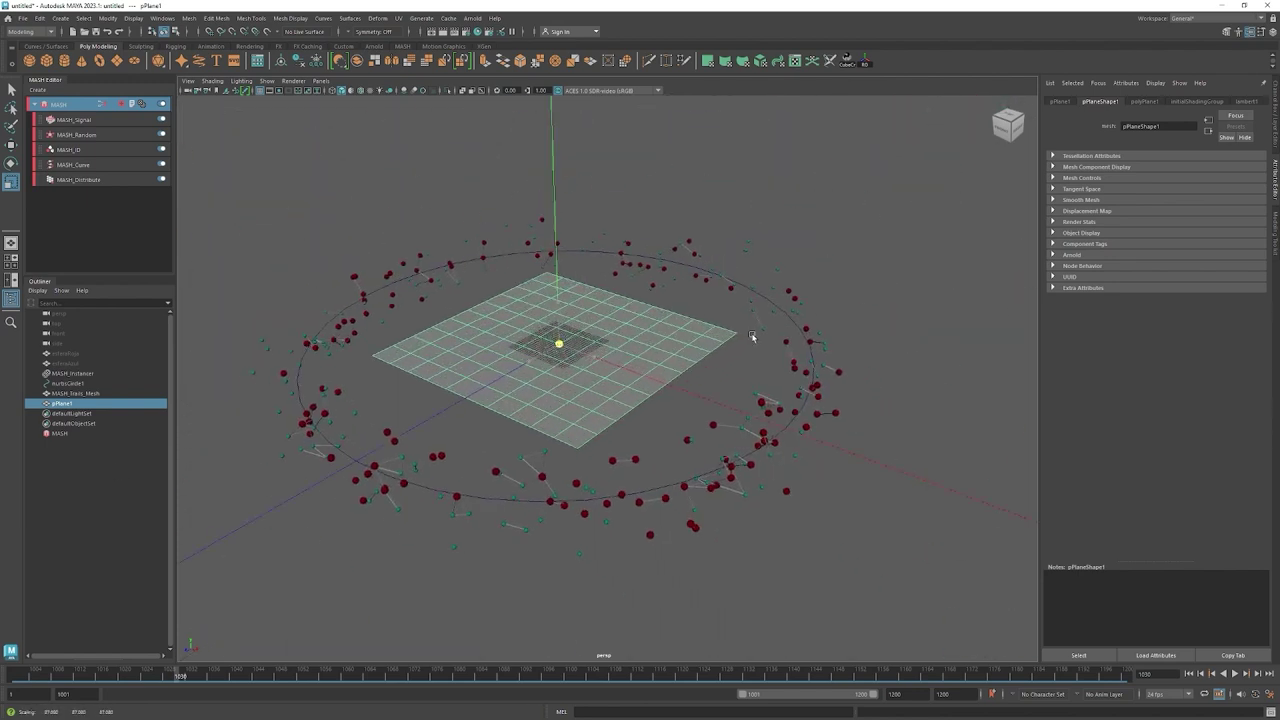
{"action": "left_click_drag", "start_coordinate": [566, 358], "coordinate": [868, 325]}
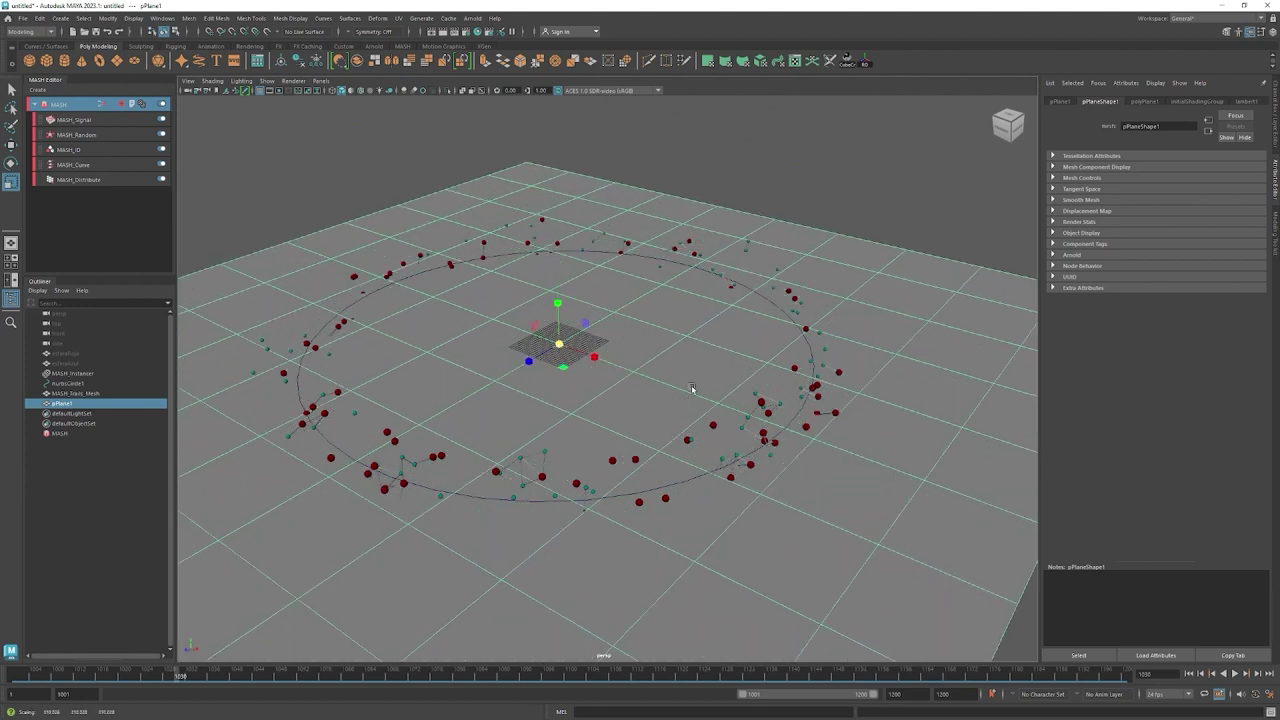
{"action": "left_click_drag", "start_coordinate": [684, 402], "coordinate": [700, 263], "text": "alt"}
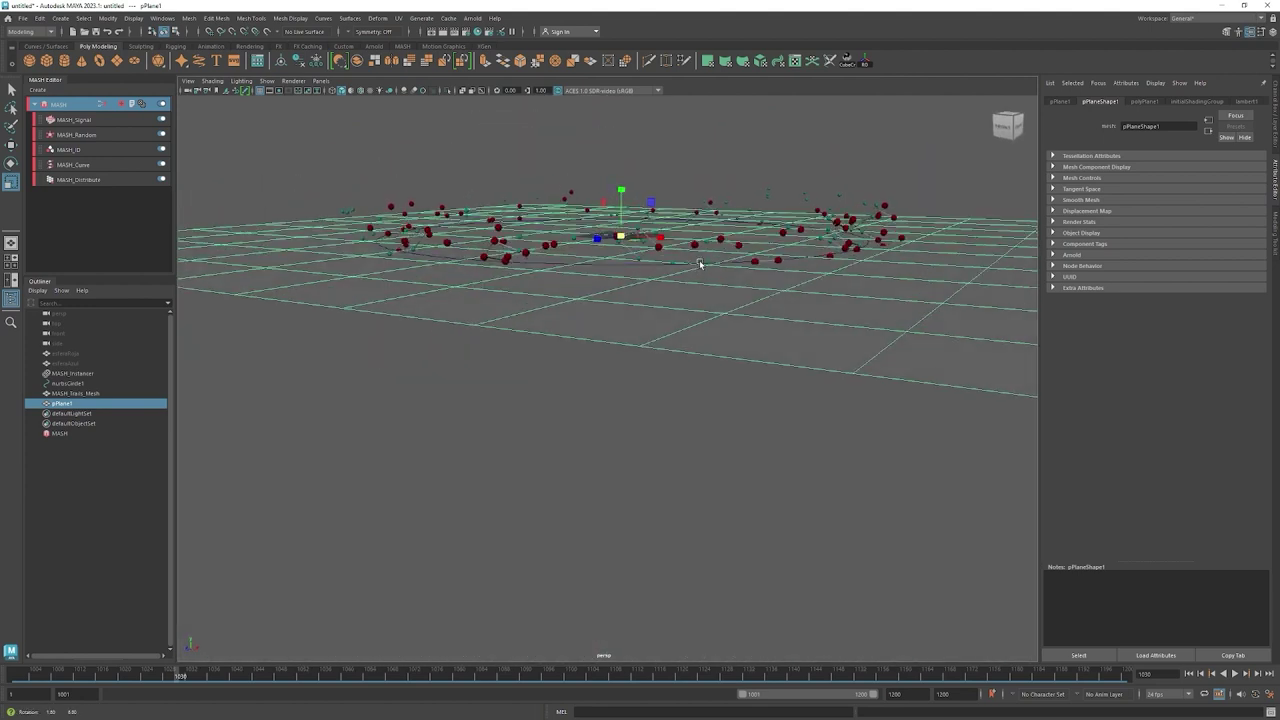
{"action": "key", "text": "w"}
{"action": "mouse_move", "coordinate": [622, 215]}
{"action": "left_mouse_down"}
{"action": "mouse_move", "coordinate": [628, 265]}
{"action": "mouse_move", "coordinate": [887, 310]}
{"action": "mouse_move", "coordinate": [521, 357]}
{"action": "left_mouse_up"}
{"action": "key", "text": "r"}
{"action": "key", "text": "w"}
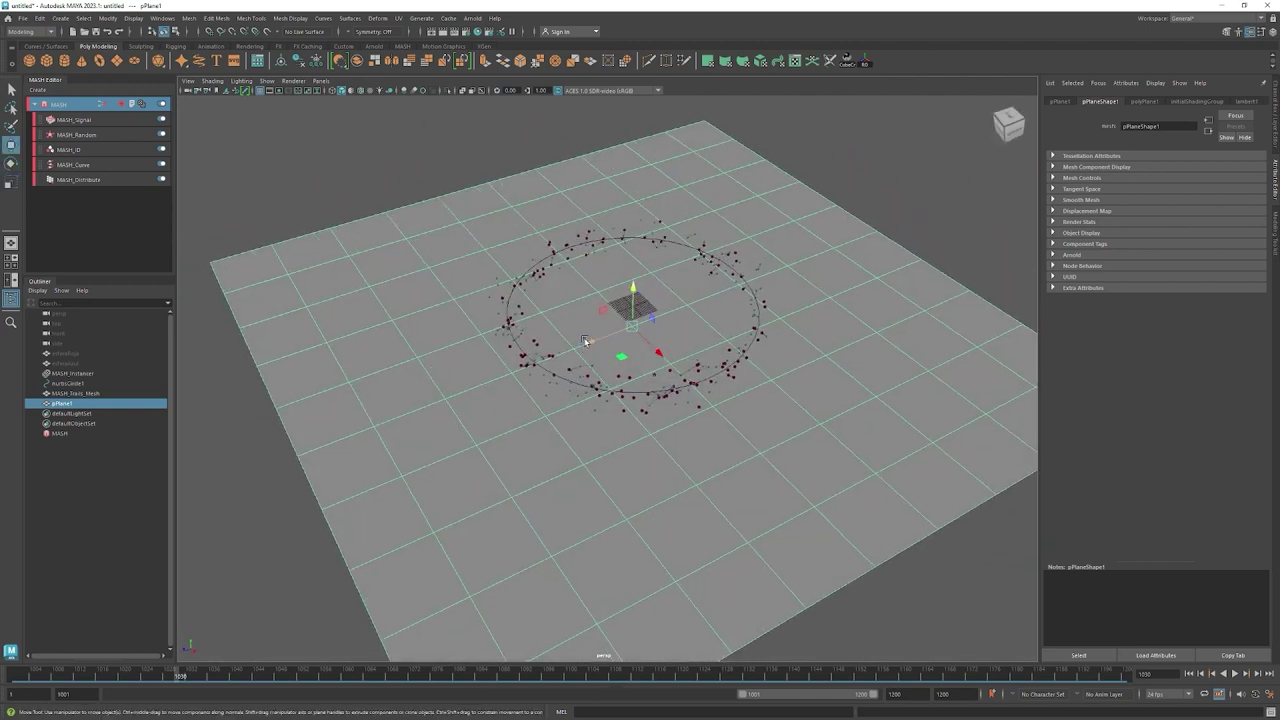
{"action": "mouse_move", "coordinate": [600, 340]}
{"action": "left_mouse_down"}
{"action": "mouse_move", "coordinate": [688, 326]}
{"action": "mouse_move", "coordinate": [492, 326]}
{"action": "left_mouse_up"}
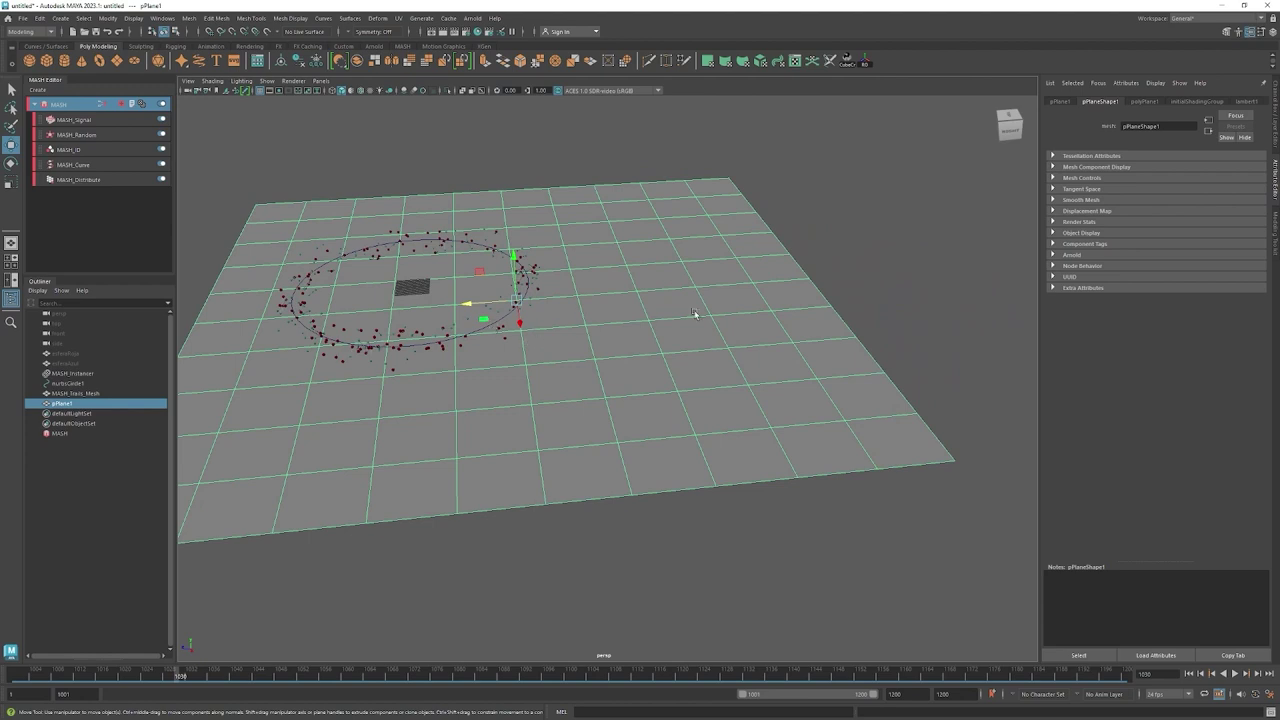
{"action": "left_click", "coordinate": [816, 300]}
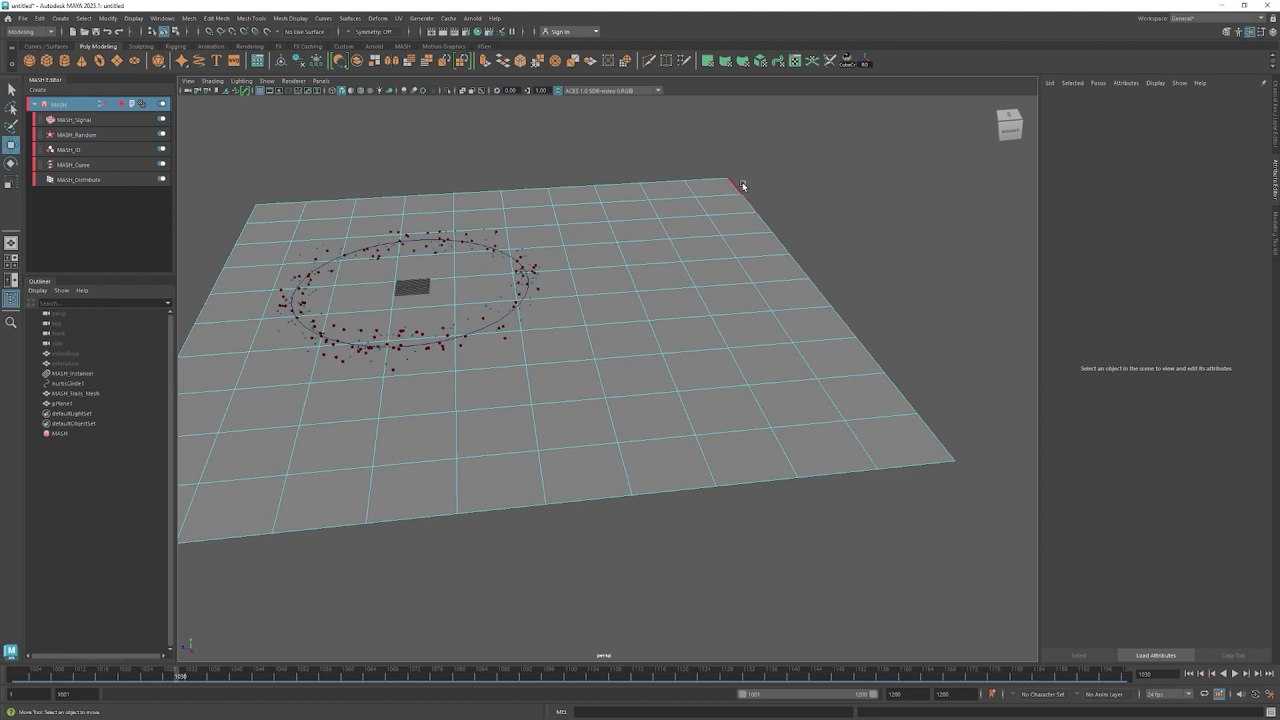
Switch the plane to edge selection and try pulling a corner edge, undoing it.
{"action": "right_click", "coordinate": [654, 208]}
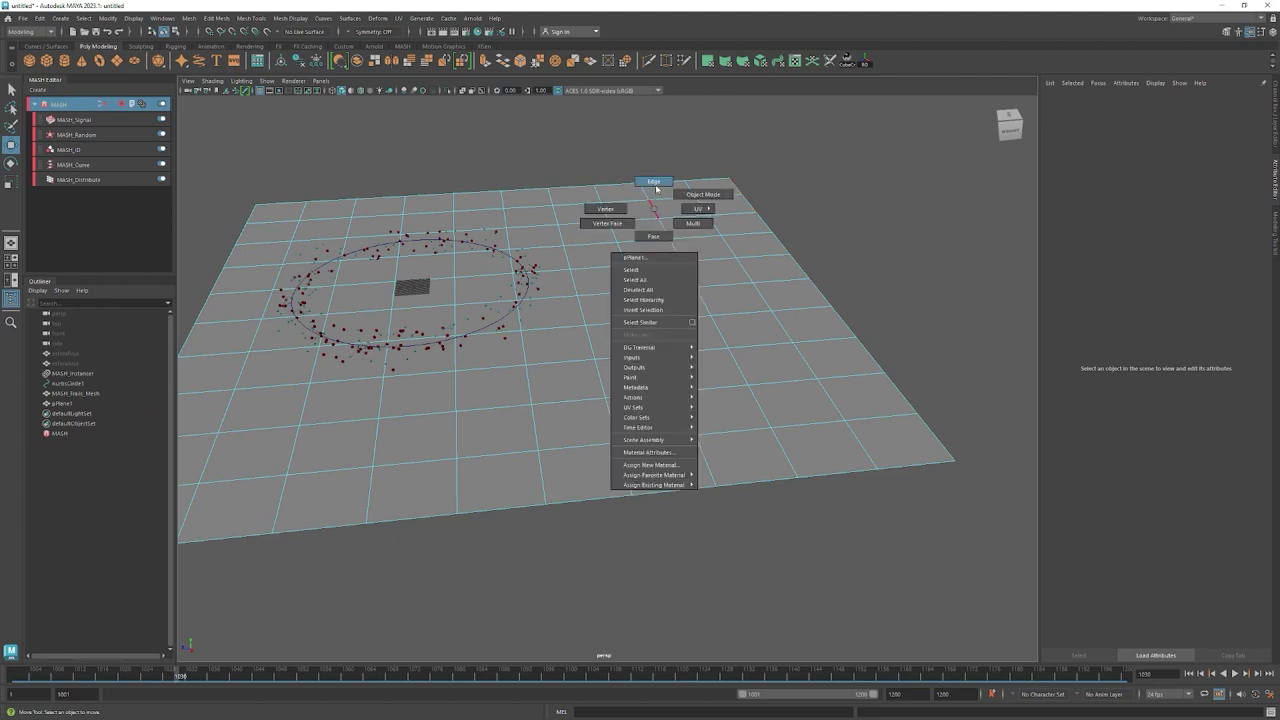
{"action": "left_click", "coordinate": [654, 182]}
{"action": "left_click", "coordinate": [738, 186]}
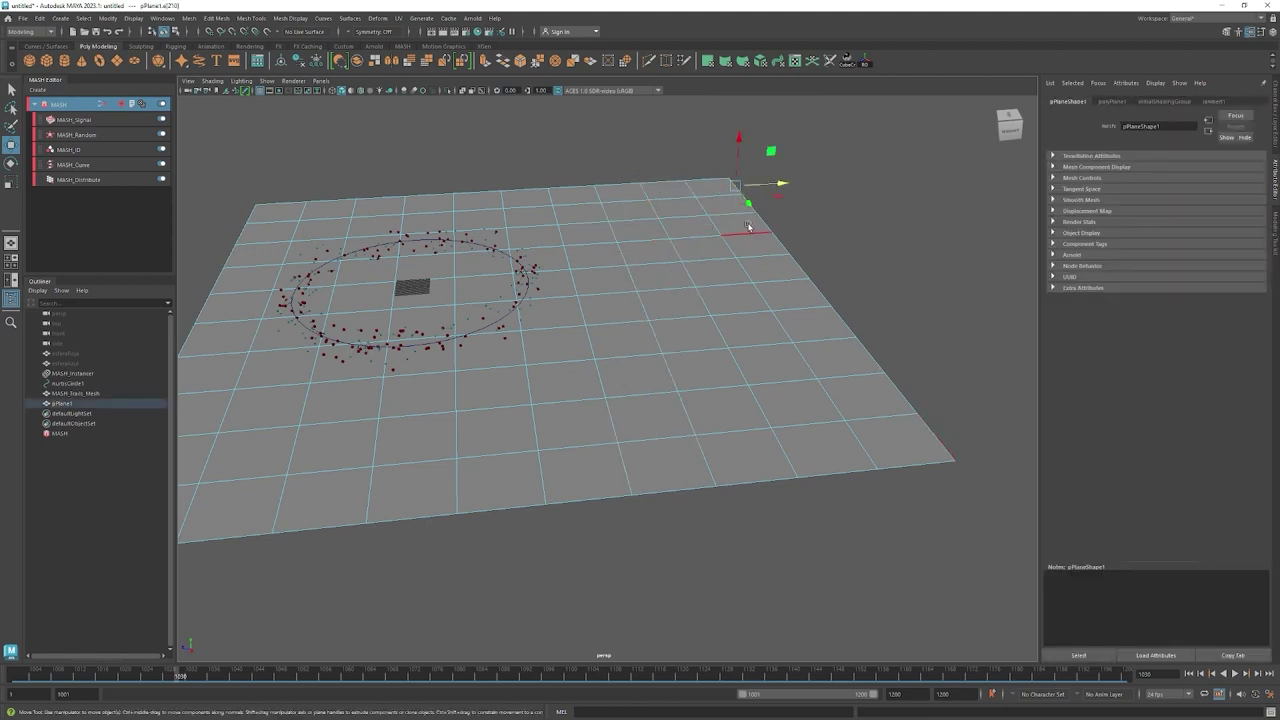
{"action": "left_click_drag", "start_coordinate": [759, 202], "coordinate": [825, 282], "text": "shift"}
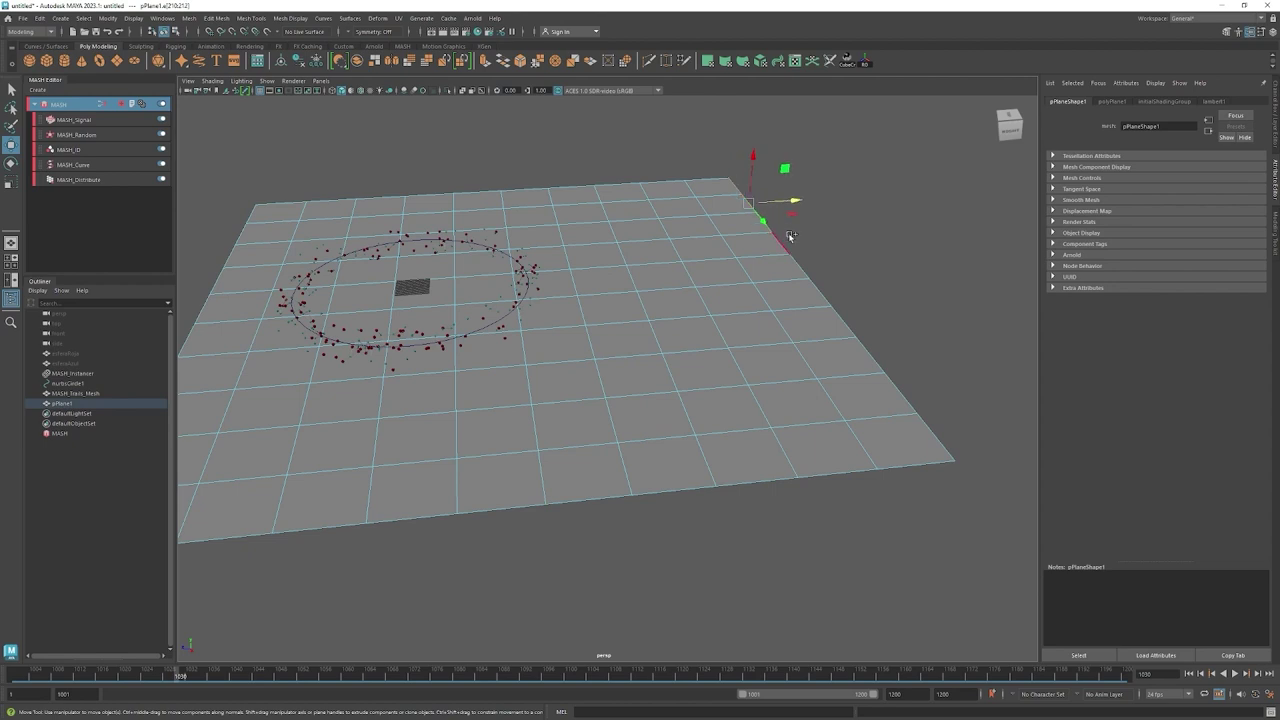
{"action": "key", "text": "ctrl+z"}
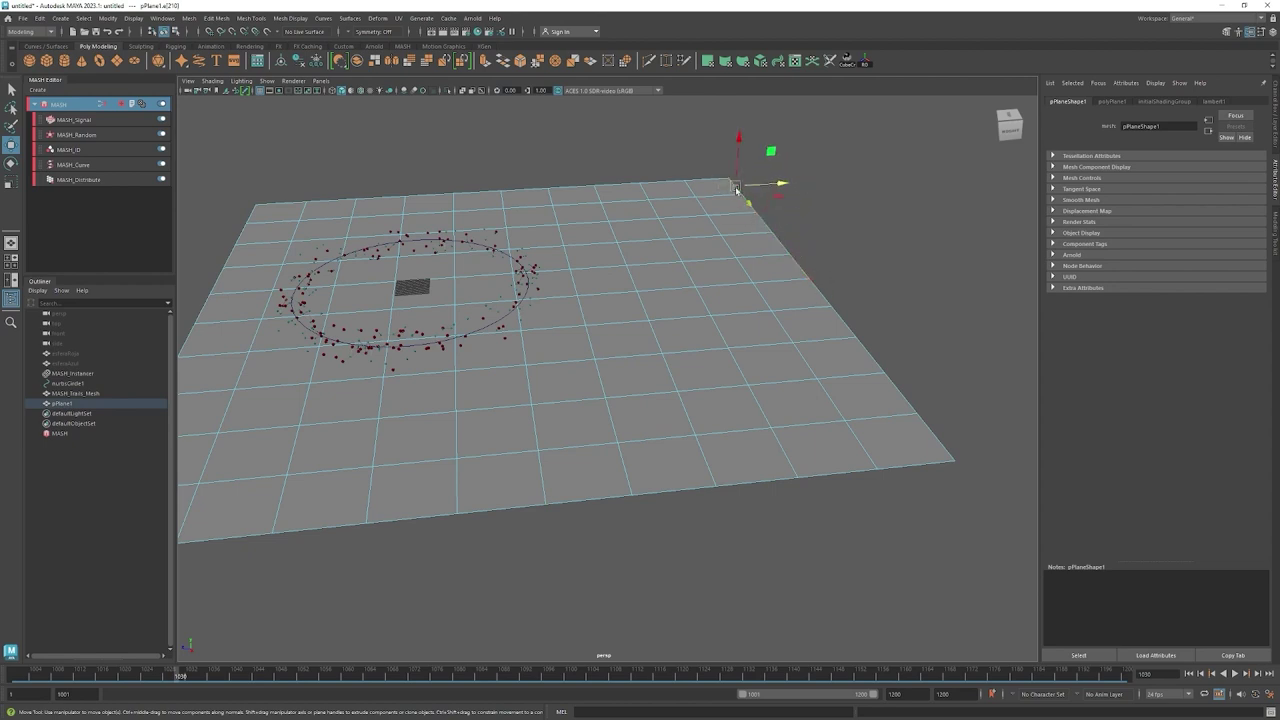
Select the plane's far and near edges and raise them into a ridge.
{"action": "double_click", "coordinate": [930, 420], "text": "shift"}
{"action": "left_click", "coordinate": [694, 188]}
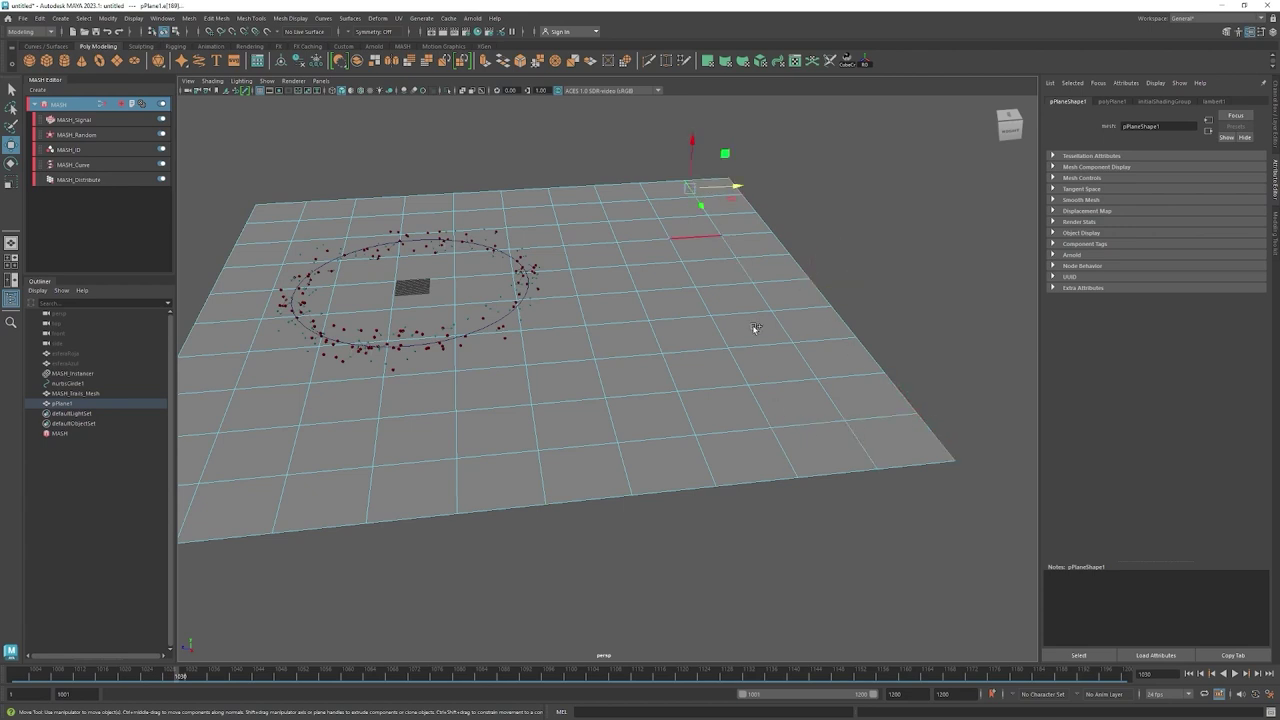
{"action": "left_click", "coordinate": [855, 442], "text": "shift"}
{"action": "left_click", "coordinate": [646, 190]}
{"action": "left_click", "coordinate": [782, 455], "text": "shift"}
{"action": "left_click", "coordinate": [605, 192]}
{"action": "left_click", "coordinate": [706, 470], "text": "shift"}
{"action": "mouse_move", "coordinate": [636, 266]}
{"action": "left_mouse_down"}
{"action": "mouse_move", "coordinate": [637, 245]}
{"action": "mouse_move", "coordinate": [664, 265]}
{"action": "left_mouse_up"}
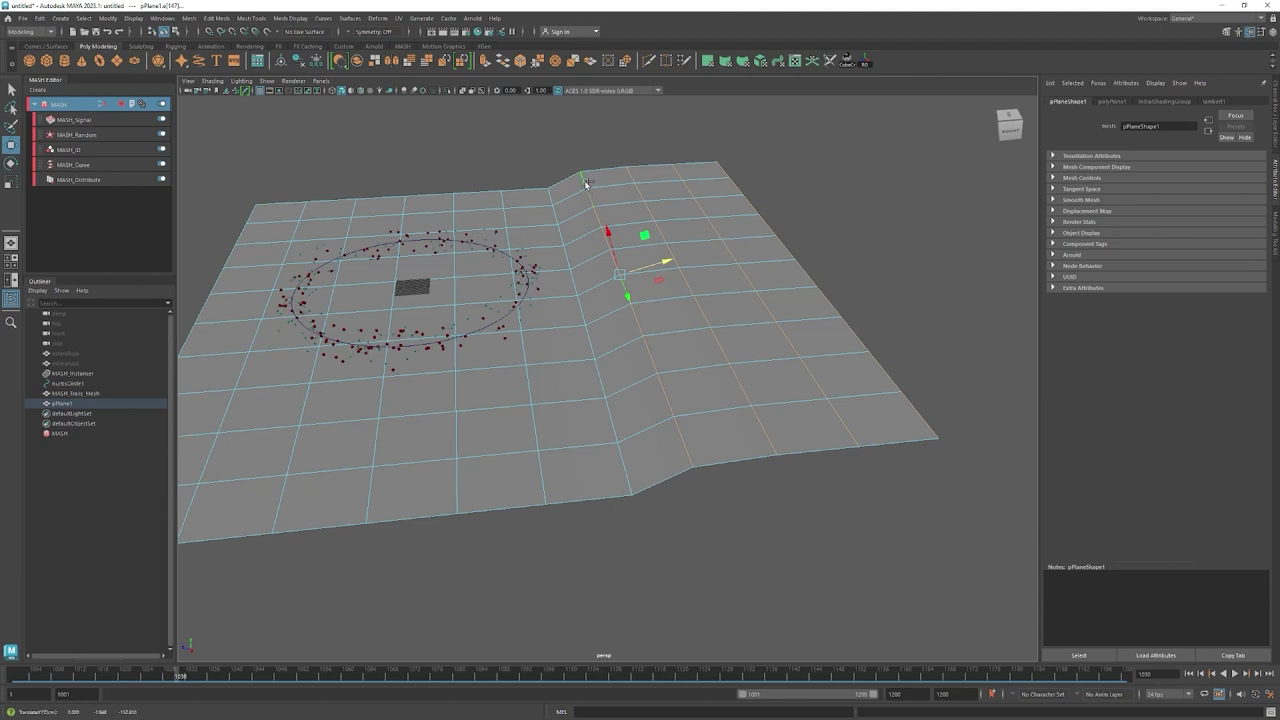
Adjust more edges into a second raised ridge forming the back wall, then deselect.
{"action": "left_click", "coordinate": [683, 442]}
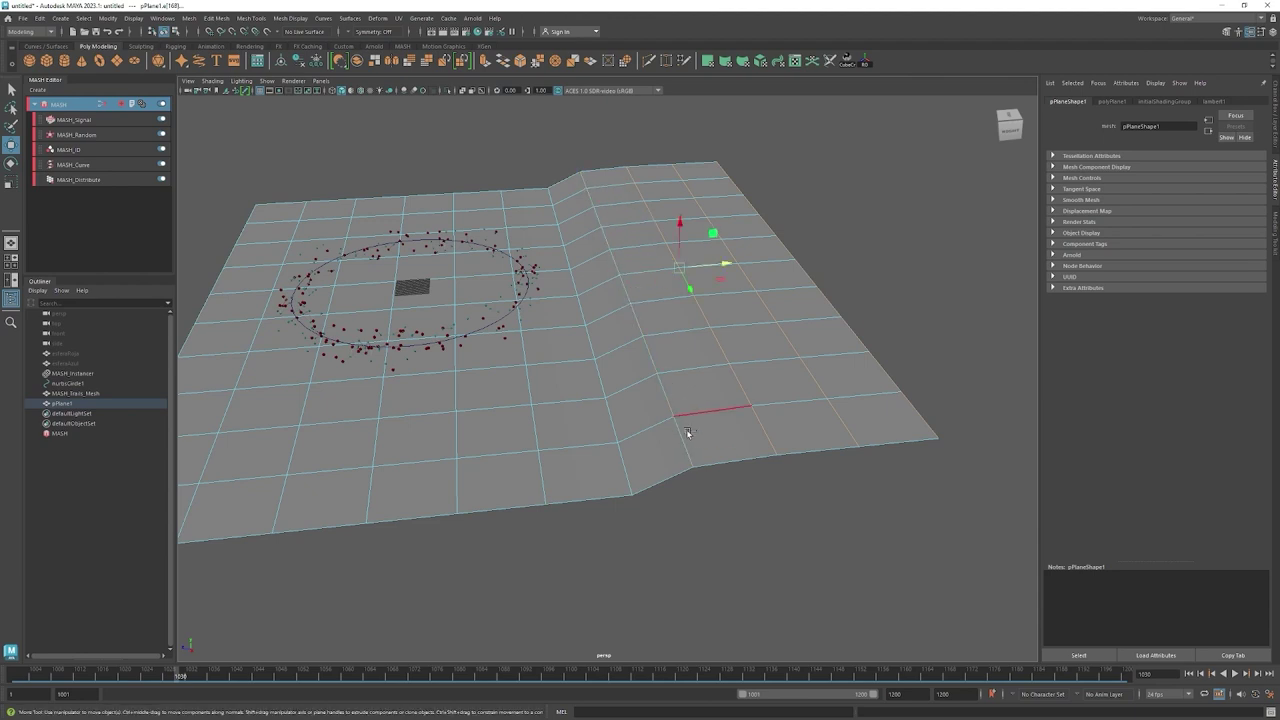
{"action": "mouse_move", "coordinate": [720, 263]}
{"action": "left_mouse_down"}
{"action": "mouse_move", "coordinate": [645, 258]}
{"action": "mouse_move", "coordinate": [643, 207]}
{"action": "left_mouse_up"}
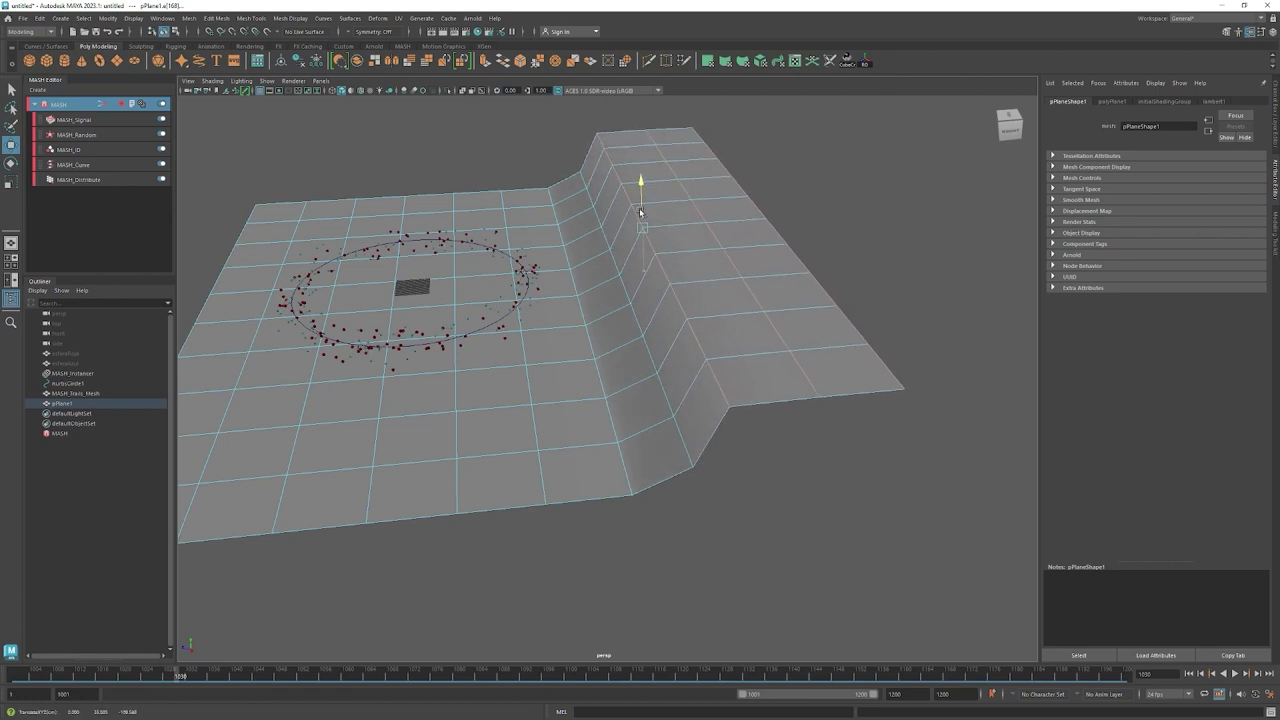
{"action": "left_click_drag", "start_coordinate": [643, 207], "coordinate": [643, 226]}
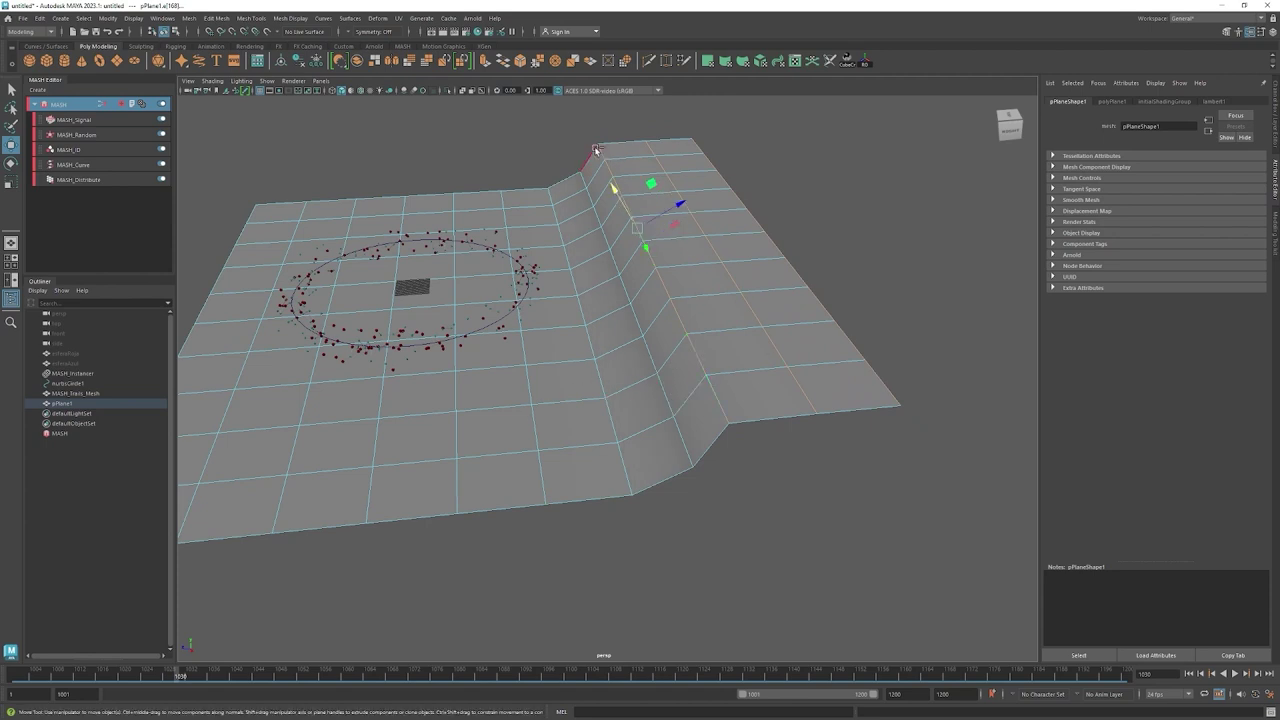
{"action": "left_click_drag", "start_coordinate": [592, 150], "coordinate": [670, 167]}
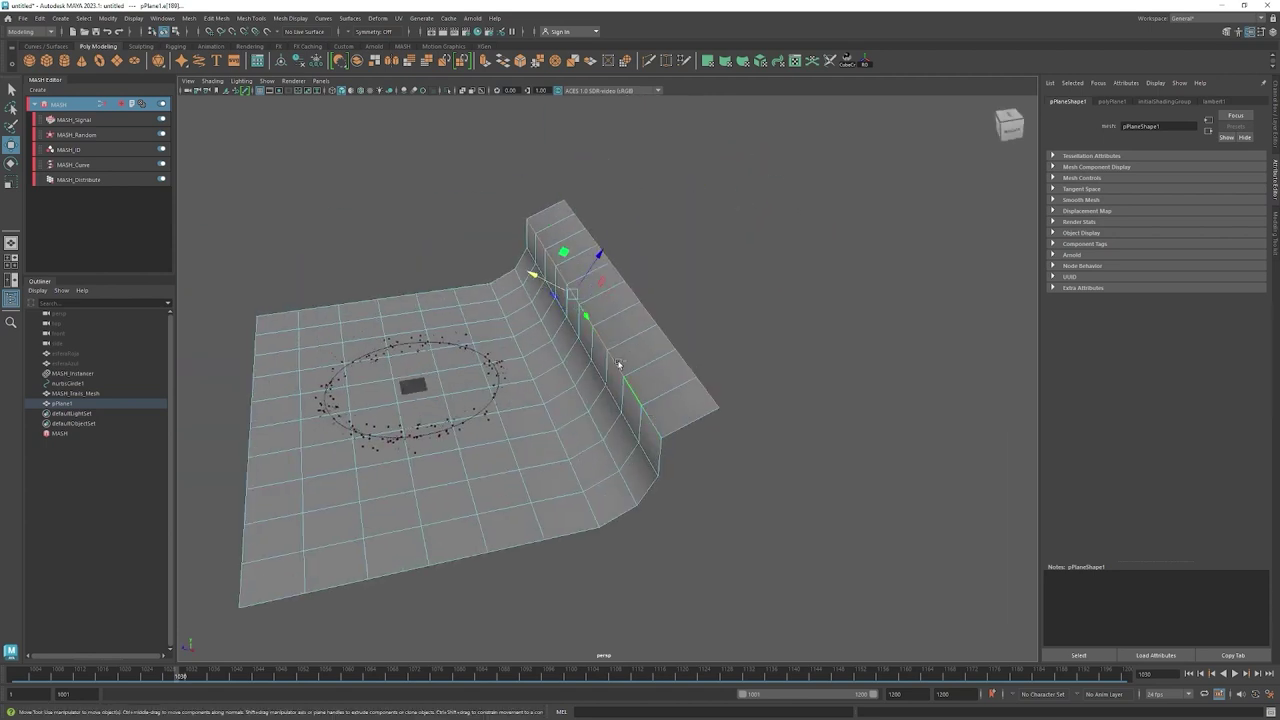
{"action": "left_click", "coordinate": [811, 369]}
{"action": "left_click_drag", "start_coordinate": [695, 437], "coordinate": [666, 306], "text": "alt"}
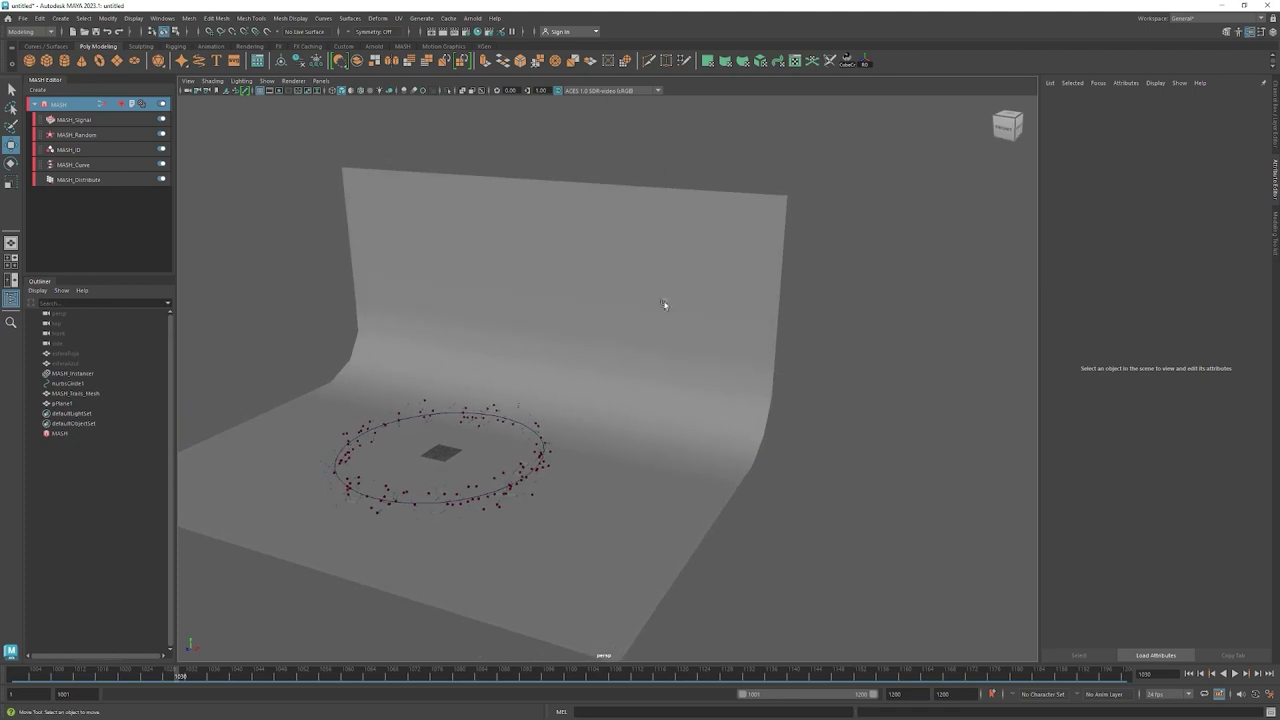
Orbit in close to inspect the sphere ring and the curved backdrop.
{"action": "right_click_drag", "start_coordinate": [600, 360], "coordinate": [701, 444], "text": "alt"}
{"action": "left_click_drag", "start_coordinate": [701, 444], "coordinate": [803, 397], "text": "alt"}
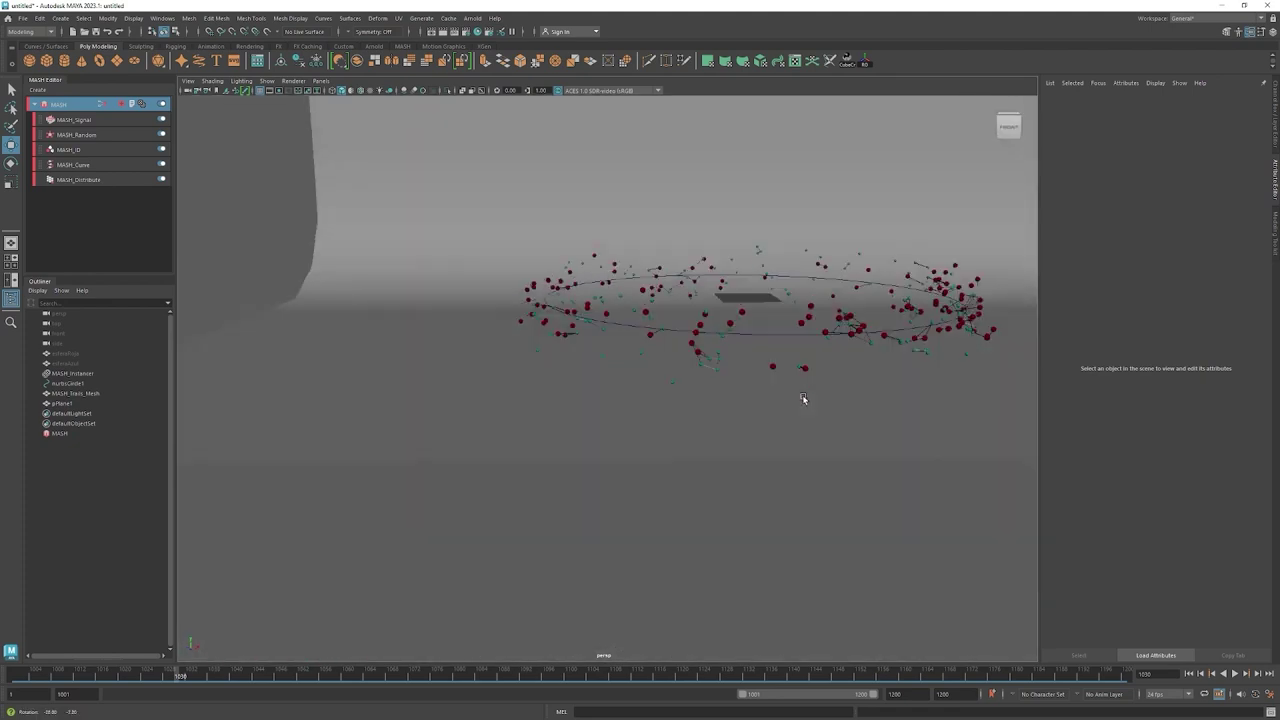
{"action": "right_click_drag", "start_coordinate": [803, 397], "coordinate": [940, 394], "text": "alt"}
{"action": "mouse_move", "coordinate": [940, 394]}
{"action": "left_mouse_down", "text": "alt"}
{"action": "mouse_move", "coordinate": [753, 498]}
{"action": "mouse_move", "coordinate": [723, 486]}
{"action": "mouse_move", "coordinate": [688, 399]}
{"action": "left_mouse_up", "text": "alt"}
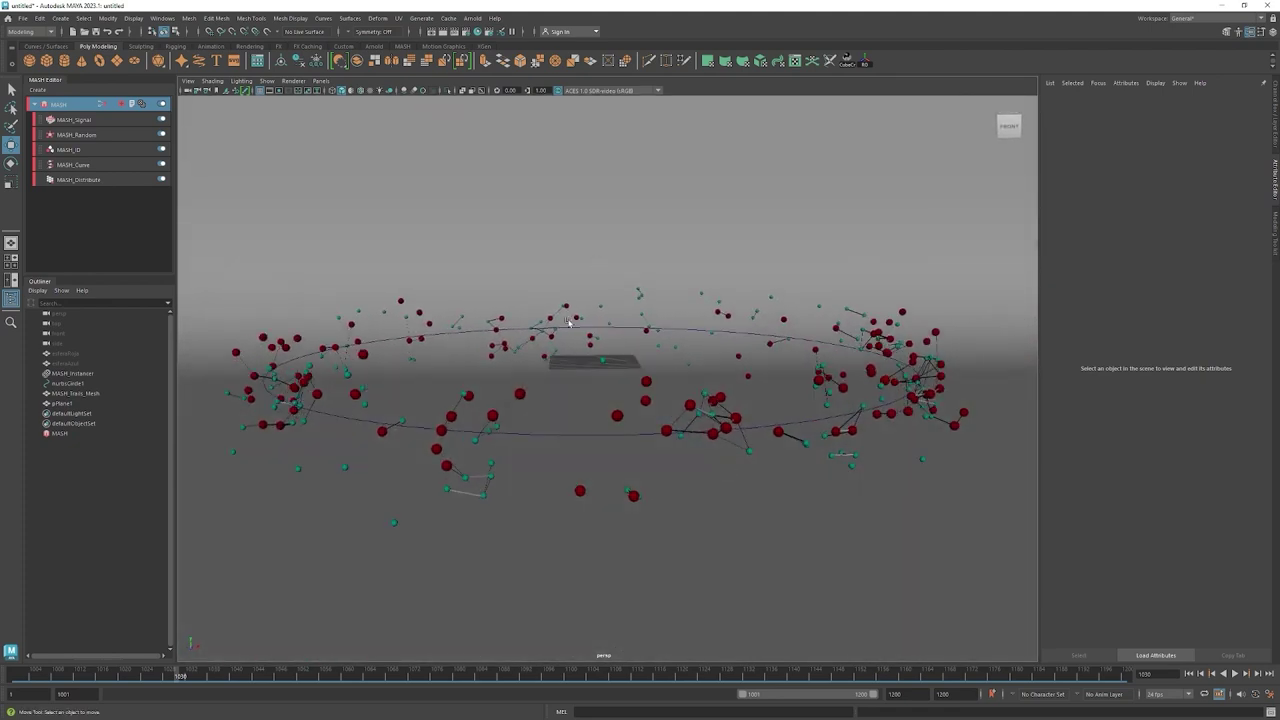
{"action": "right_click_drag", "start_coordinate": [652, 214], "coordinate": [577, 263], "text": "alt"}
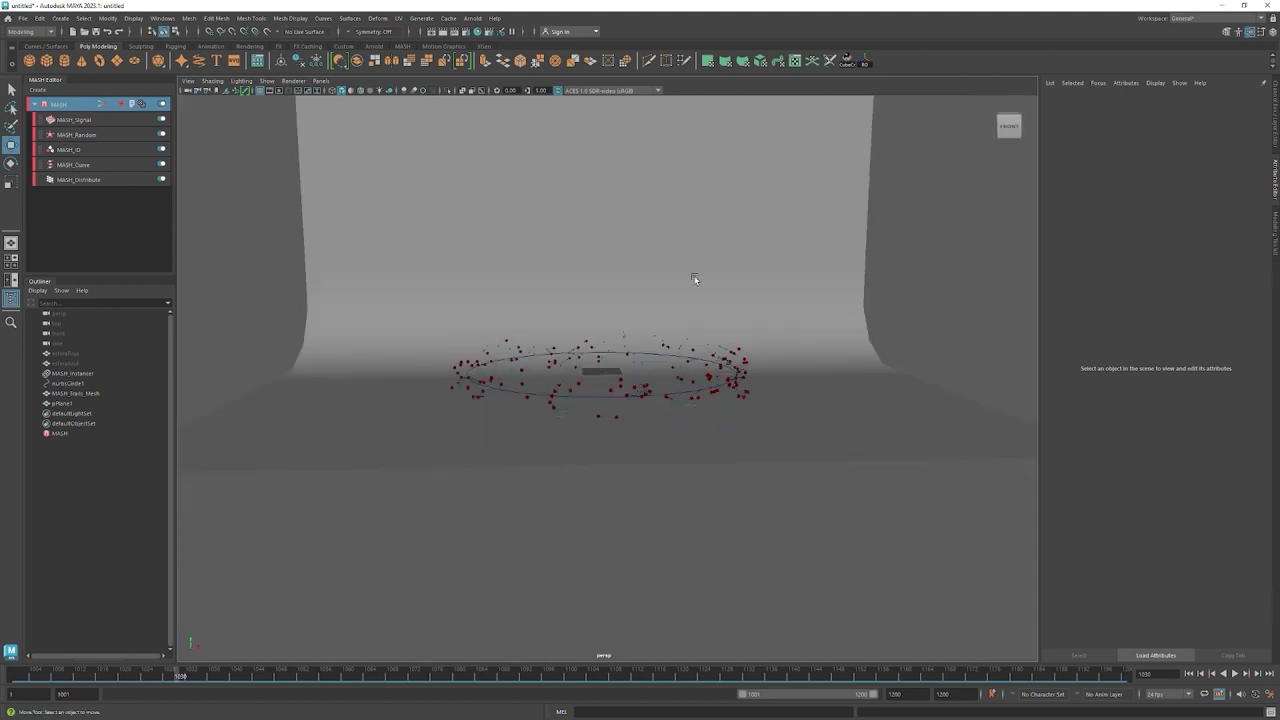
{"action": "left_click_drag", "start_coordinate": [577, 263], "coordinate": [640, 357], "text": "alt"}
Return pPlane1 to Object Mode via the marking menu and reselect it.
{"action": "left_click", "coordinate": [640, 357]}
{"action": "right_click", "coordinate": [640, 357]}
{"action": "left_click", "coordinate": [667, 351]}
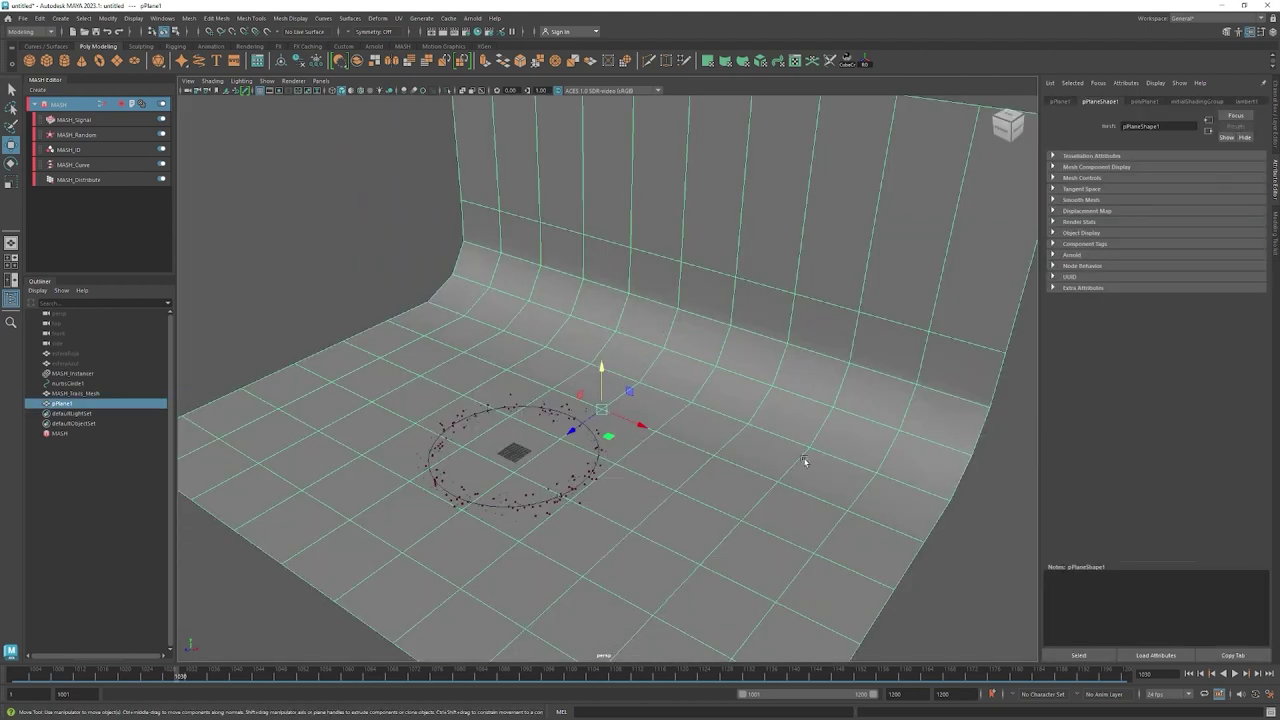
{"action": "left_click", "coordinate": [962, 528]}
{"action": "left_click", "coordinate": [867, 421]}
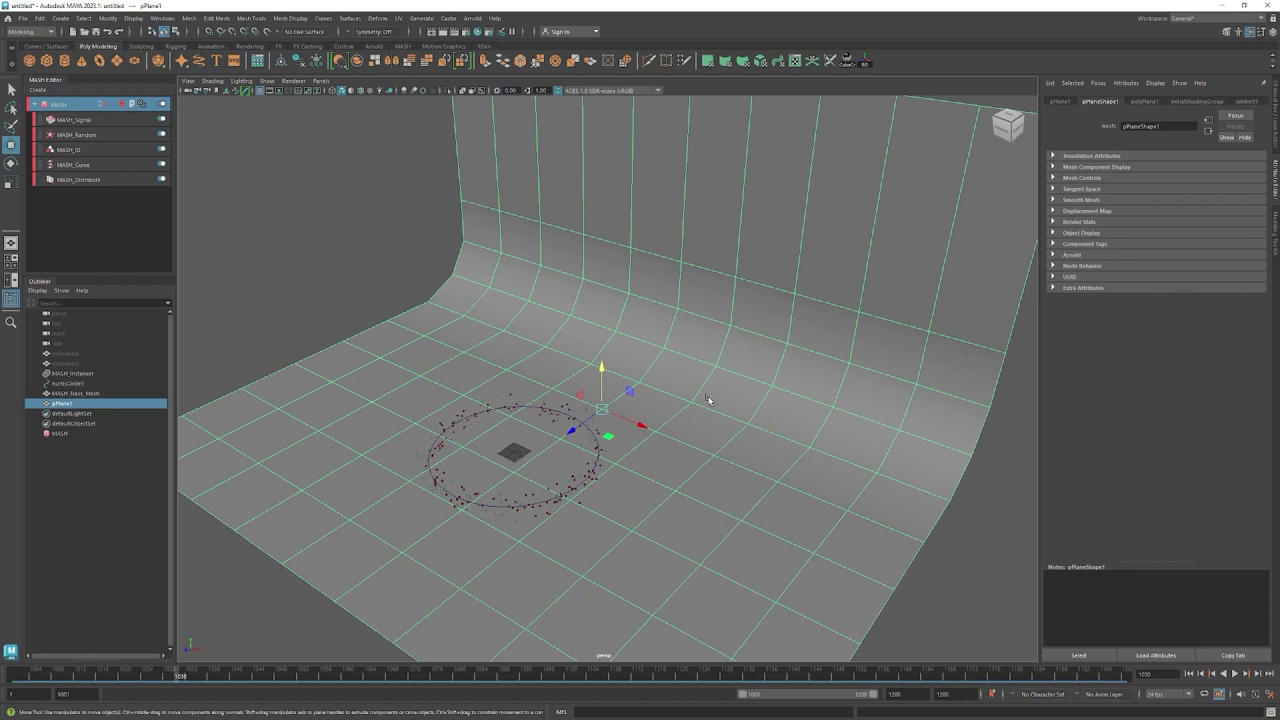
{"action": "mouse_move", "coordinate": [763, 417]}
{"action": "left_mouse_down", "text": "alt"}
{"action": "mouse_move", "coordinate": [648, 312]}
{"action": "mouse_move", "coordinate": [734, 346]}
{"action": "mouse_move", "coordinate": [694, 351]}
{"action": "mouse_move", "coordinate": [707, 378]}
{"action": "mouse_move", "coordinate": [717, 287]}
{"action": "left_mouse_up", "text": "alt"}
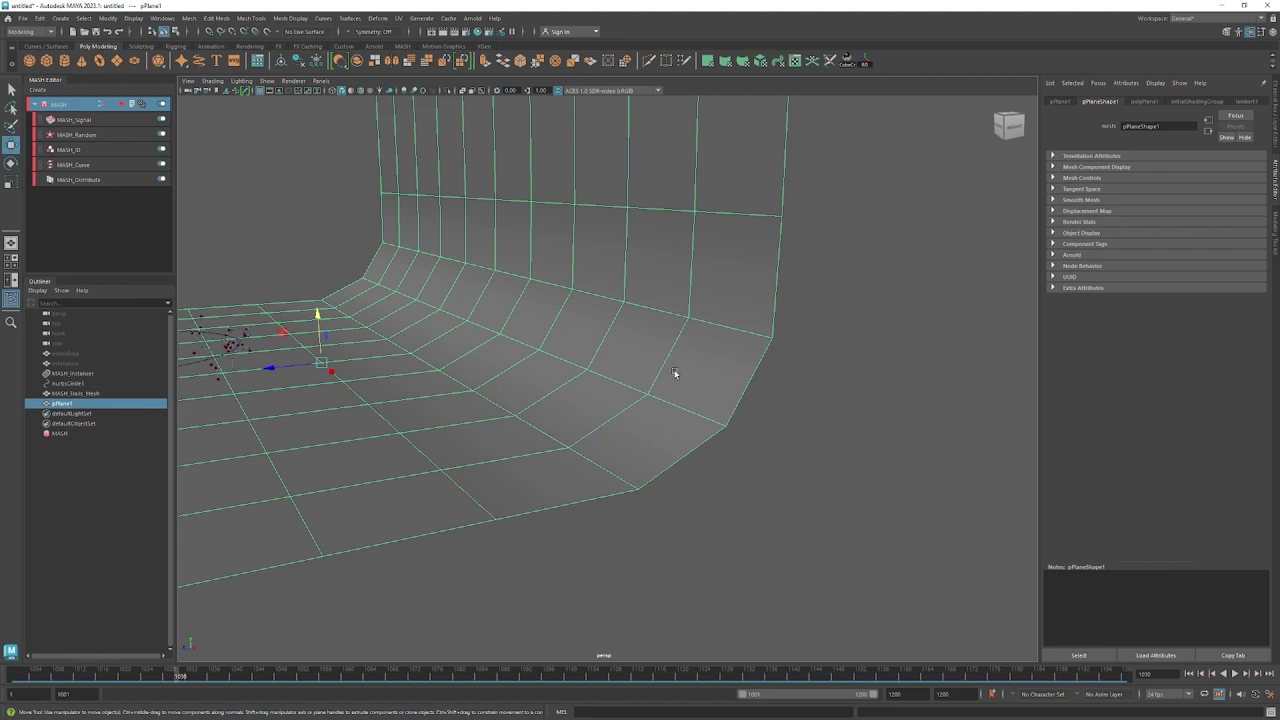
Turn on smooth mesh preview (3) for the pPlane1 backdrop.
{"action": "left_click", "coordinate": [744, 509]}
{"action": "left_click", "coordinate": [580, 384]}
{"action": "key", "text": "3"}
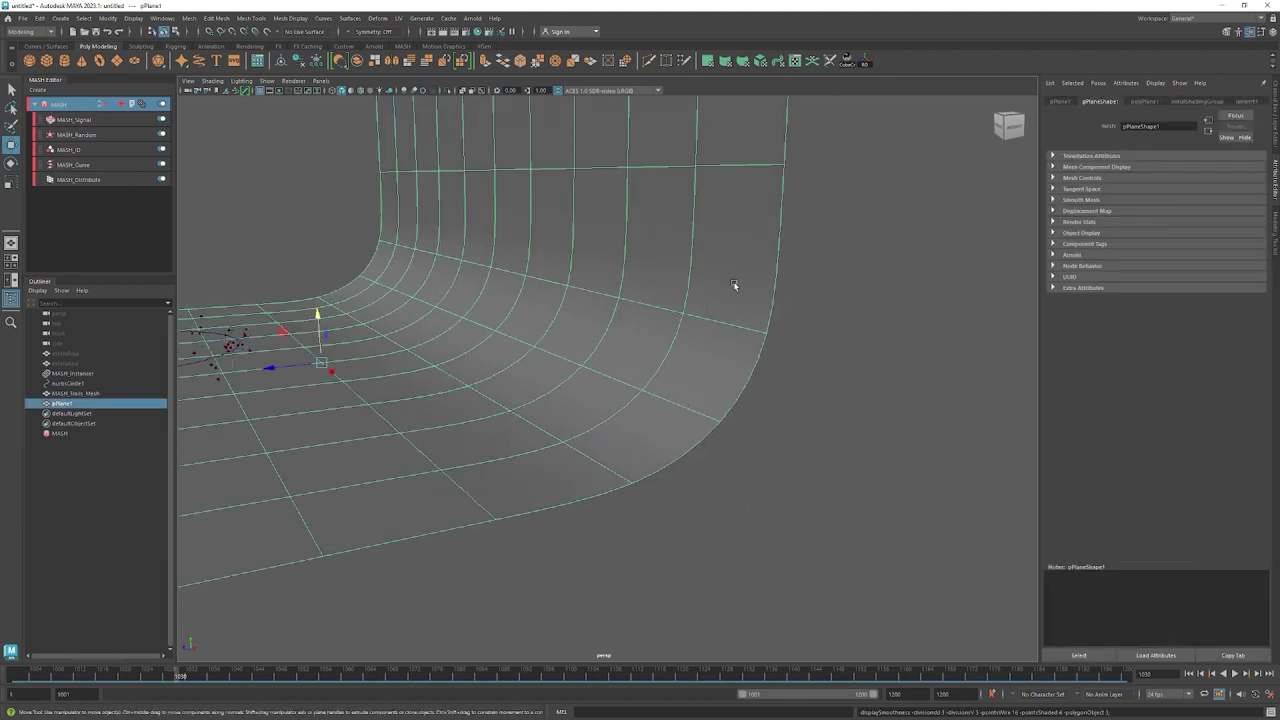
{"action": "left_click", "coordinate": [673, 515]}
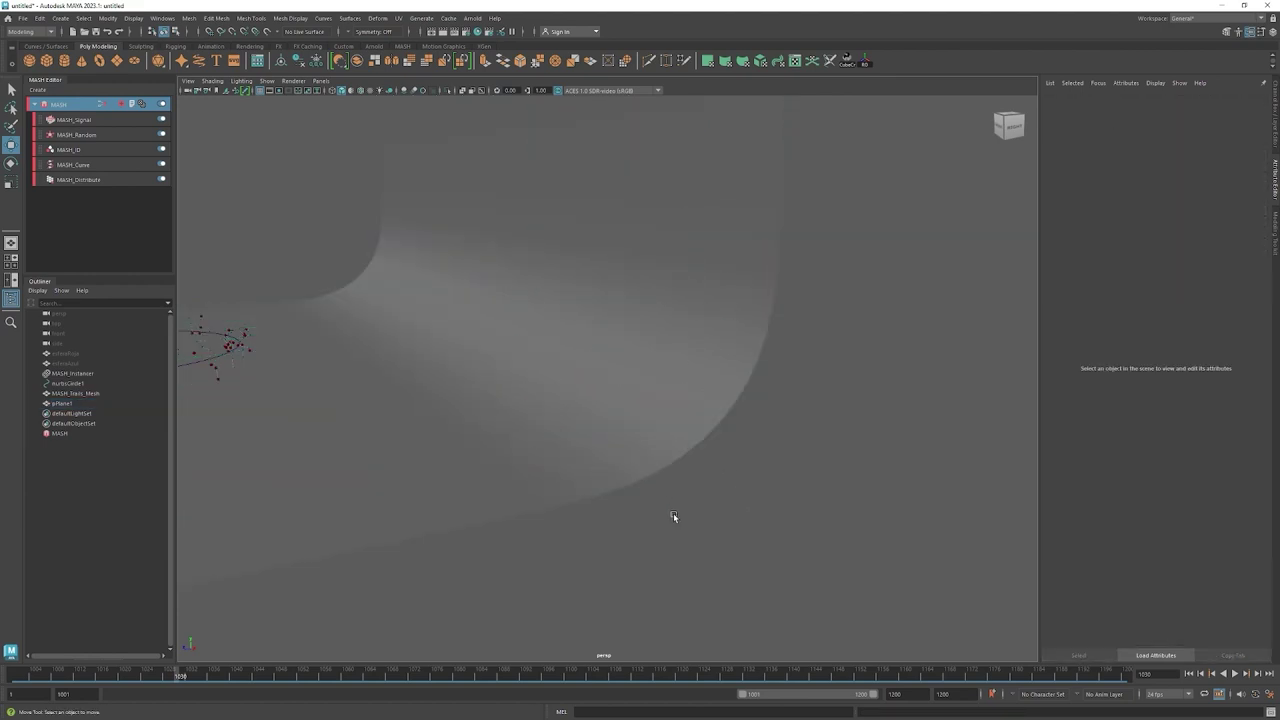
{"action": "left_click", "coordinate": [525, 370]}
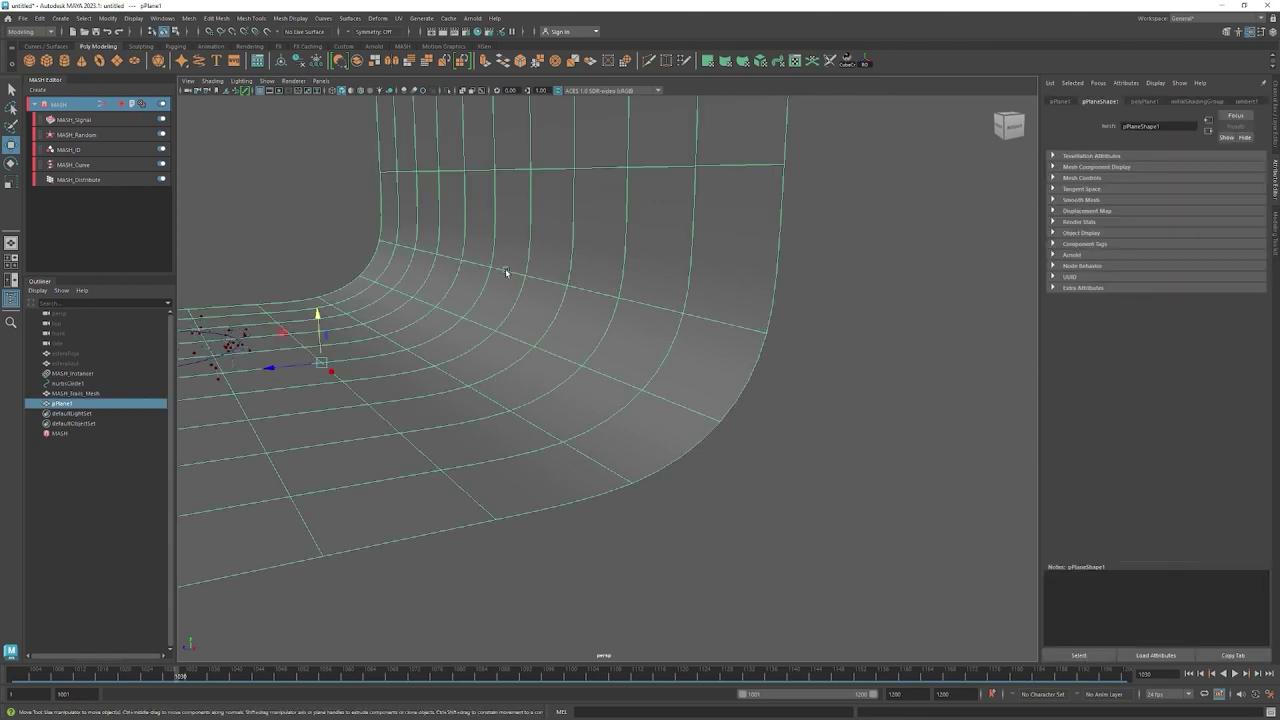
Orbit around the scene to inspect the smoothed, curved backdrop behind the sphere ring.
{"action": "mouse_move", "coordinate": [651, 377]}
{"action": "left_mouse_down", "text": "alt"}
{"action": "mouse_move", "coordinate": [583, 400]}
{"action": "mouse_move", "coordinate": [644, 406]}
{"action": "mouse_move", "coordinate": [717, 346]}
{"action": "mouse_move", "coordinate": [650, 285]}
{"action": "left_mouse_up", "text": "alt"}
{"action": "mouse_move", "coordinate": [782, 331]}
{"action": "left_mouse_down", "text": "alt"}
{"action": "mouse_move", "coordinate": [709, 323]}
{"action": "mouse_move", "coordinate": [545, 266]}
{"action": "left_mouse_up", "text": "alt"}
{"action": "left_click_drag", "start_coordinate": [612, 318], "coordinate": [641, 388], "text": "alt"}
{"action": "right_click", "coordinate": [641, 388]}
{"action": "left_click", "coordinate": [829, 414]}
{"action": "mouse_move", "coordinate": [829, 414]}
{"action": "left_mouse_down", "text": "alt"}
{"action": "mouse_move", "coordinate": [618, 372]}
{"action": "mouse_move", "coordinate": [691, 397]}
{"action": "mouse_move", "coordinate": [766, 280]}
{"action": "mouse_move", "coordinate": [536, 314]}
{"action": "mouse_move", "coordinate": [591, 343]}
{"action": "left_mouse_up", "text": "alt"}
{"action": "scroll", "coordinate": [669, 406], "scroll_direction": "up", "scroll_amount": 3}
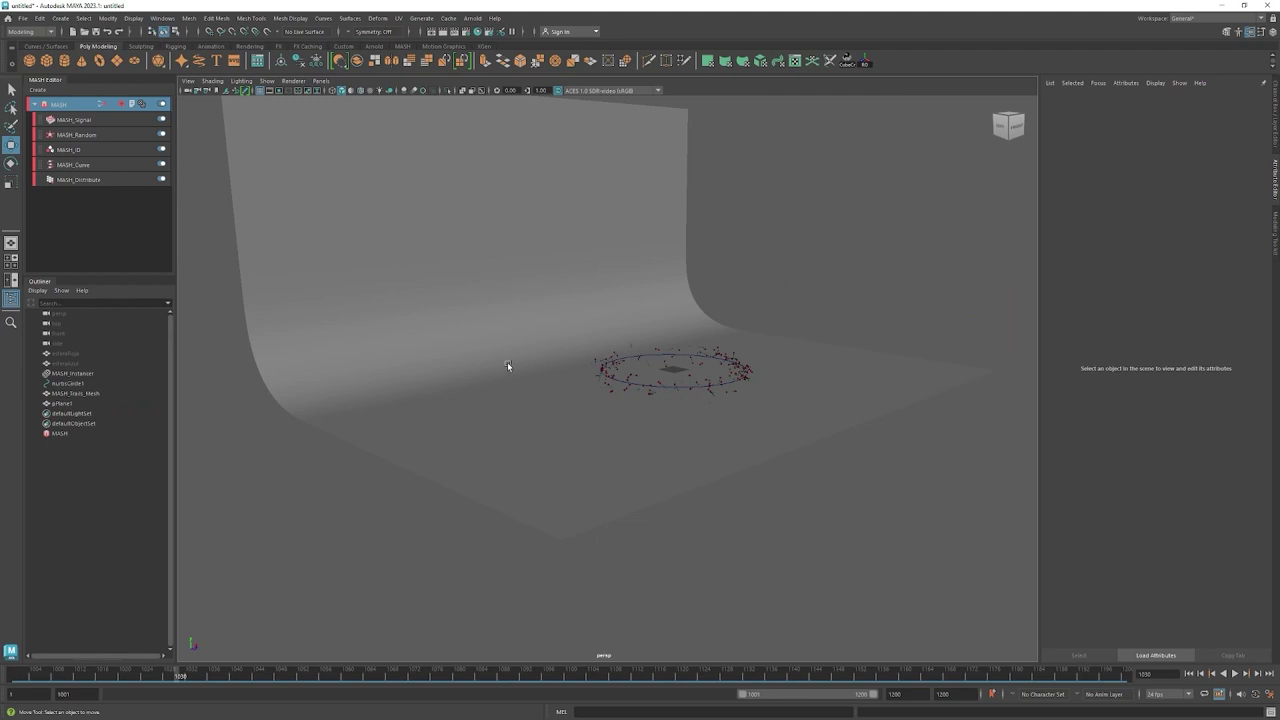
{"action": "mouse_move", "coordinate": [594, 369]}
{"action": "left_mouse_down", "text": "alt"}
{"action": "mouse_move", "coordinate": [608, 371]}
{"action": "mouse_move", "coordinate": [569, 350]}
{"action": "left_mouse_up", "text": "alt"}
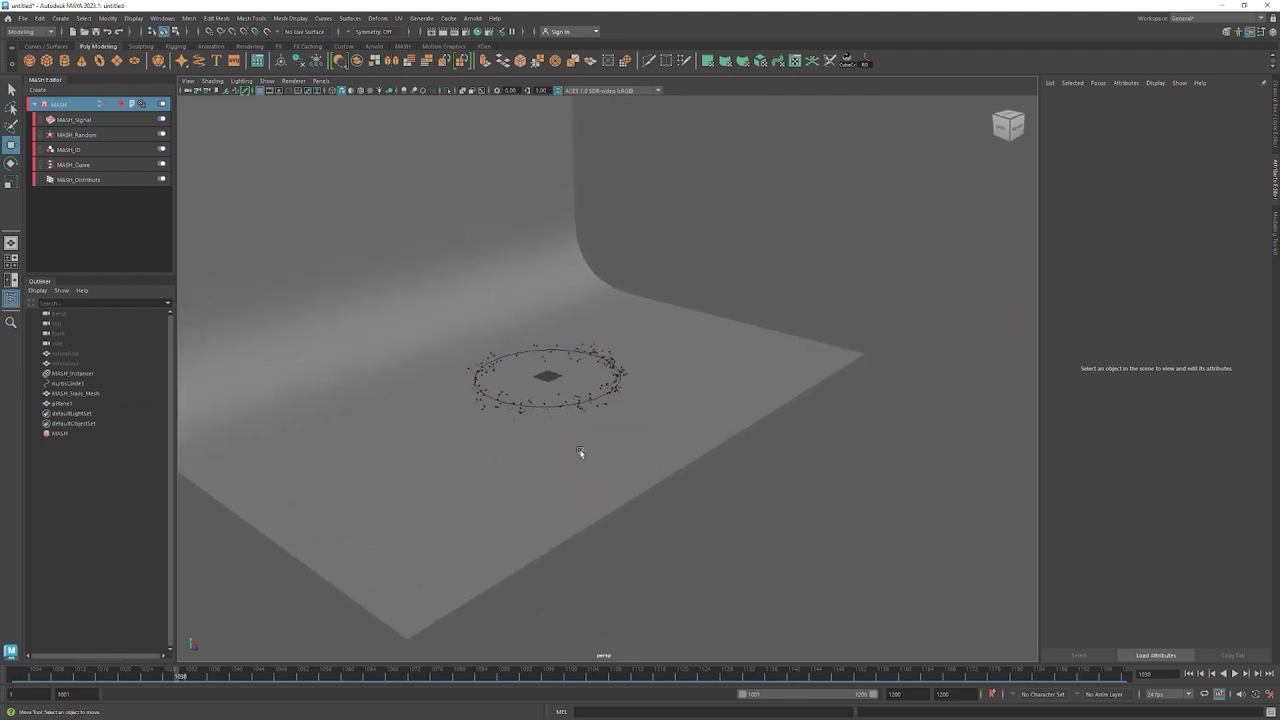
{"action": "mouse_move", "coordinate": [356, 307]}
{"action": "left_mouse_down", "text": "alt"}
{"action": "mouse_move", "coordinate": [515, 364]}
{"action": "mouse_move", "coordinate": [500, 363]}
{"action": "mouse_move", "coordinate": [514, 377]}
{"action": "mouse_move", "coordinate": [500, 381]}
{"action": "mouse_move", "coordinate": [677, 391]}
{"action": "mouse_move", "coordinate": [920, 277]}
{"action": "left_mouse_up", "text": "alt"}
Snap to the FRONT ViewCube view and dolly in close to the sphere ring.
{"action": "left_click", "coordinate": [1008, 125]}
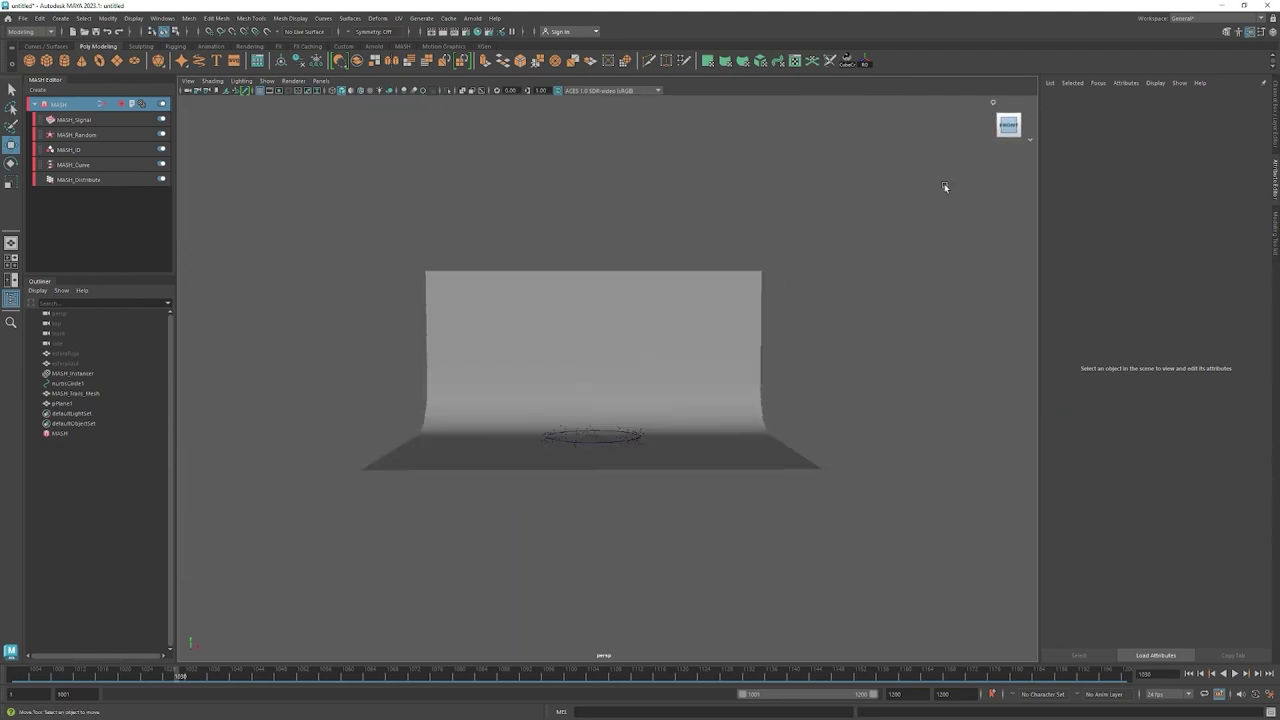
{"action": "mouse_move", "coordinate": [609, 449]}
{"action": "right_mouse_down", "text": "alt"}
{"action": "mouse_move", "coordinate": [766, 437]}
{"action": "mouse_move", "coordinate": [734, 466]}
{"action": "mouse_move", "coordinate": [707, 335]}
{"action": "right_mouse_up", "text": "alt"}
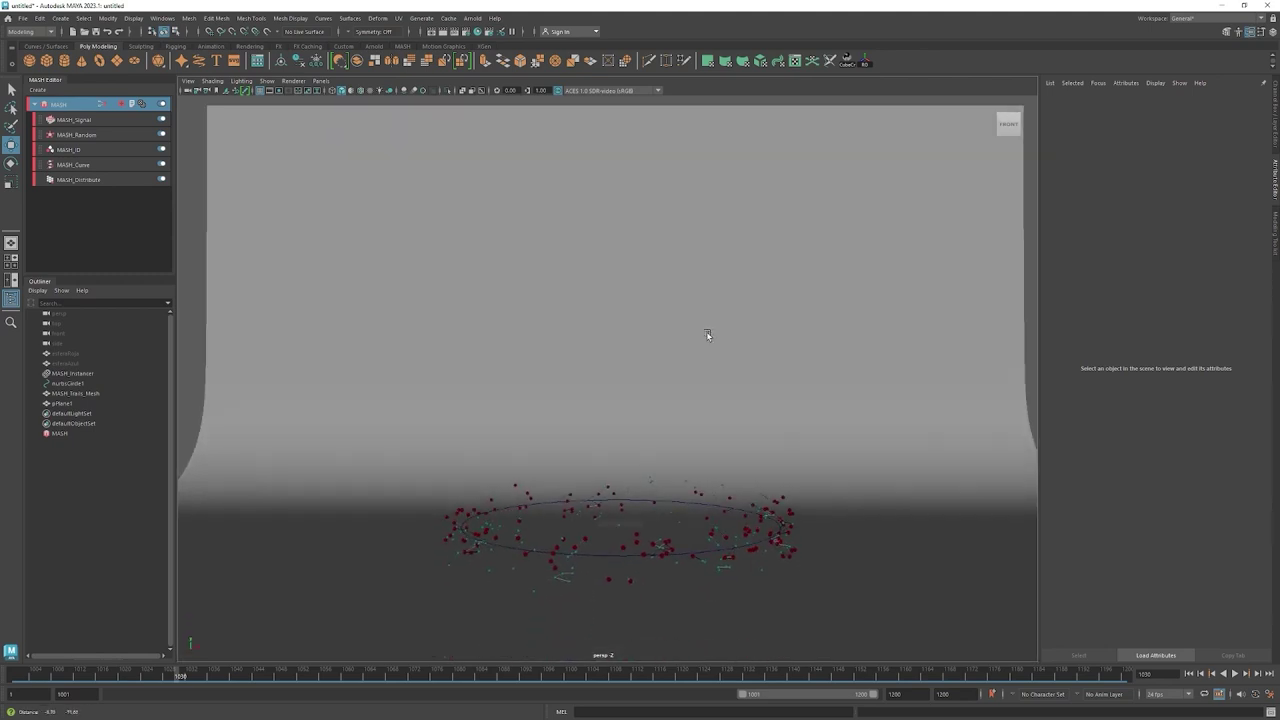
{"action": "left_click_drag", "start_coordinate": [707, 335], "coordinate": [697, 246], "text": "alt"}
{"action": "right_click_drag", "start_coordinate": [697, 246], "coordinate": [894, 257], "text": "alt"}
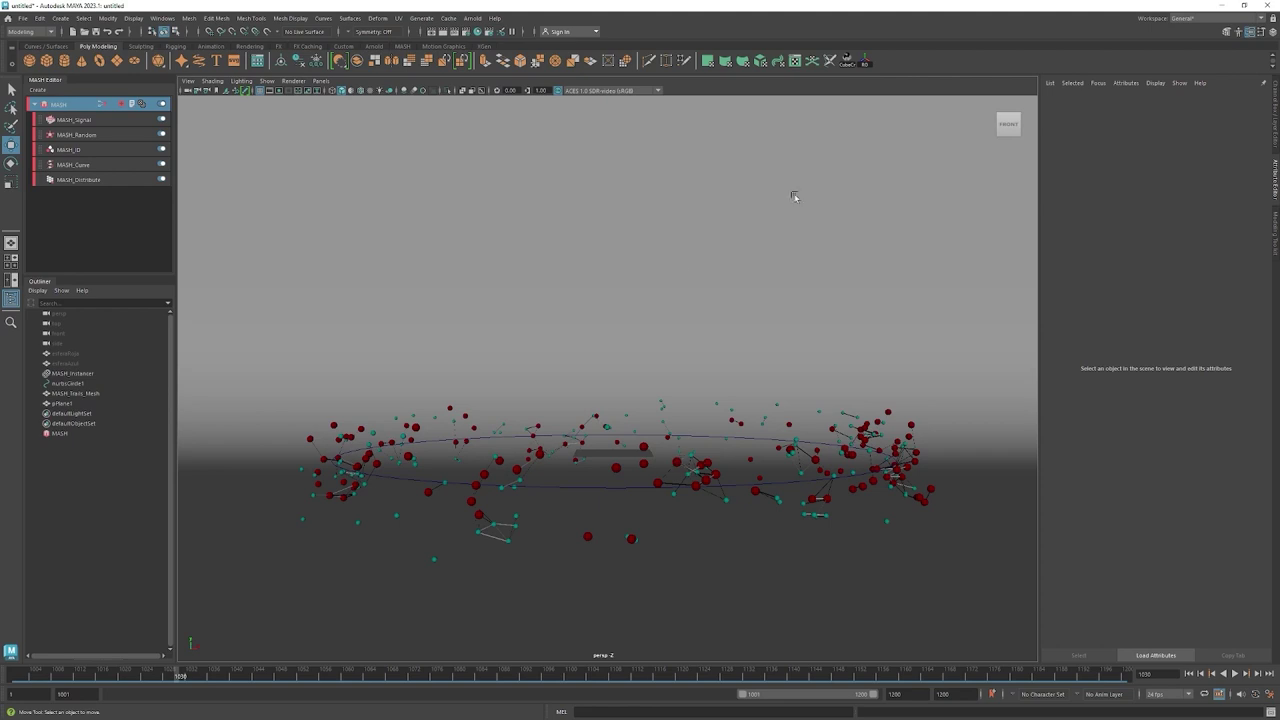
Raise the viewpoint slightly and fine-tune the framing so the ring sits centred and close.
{"action": "left_click_drag", "start_coordinate": [633, 438], "coordinate": [632, 410], "text": "alt"}
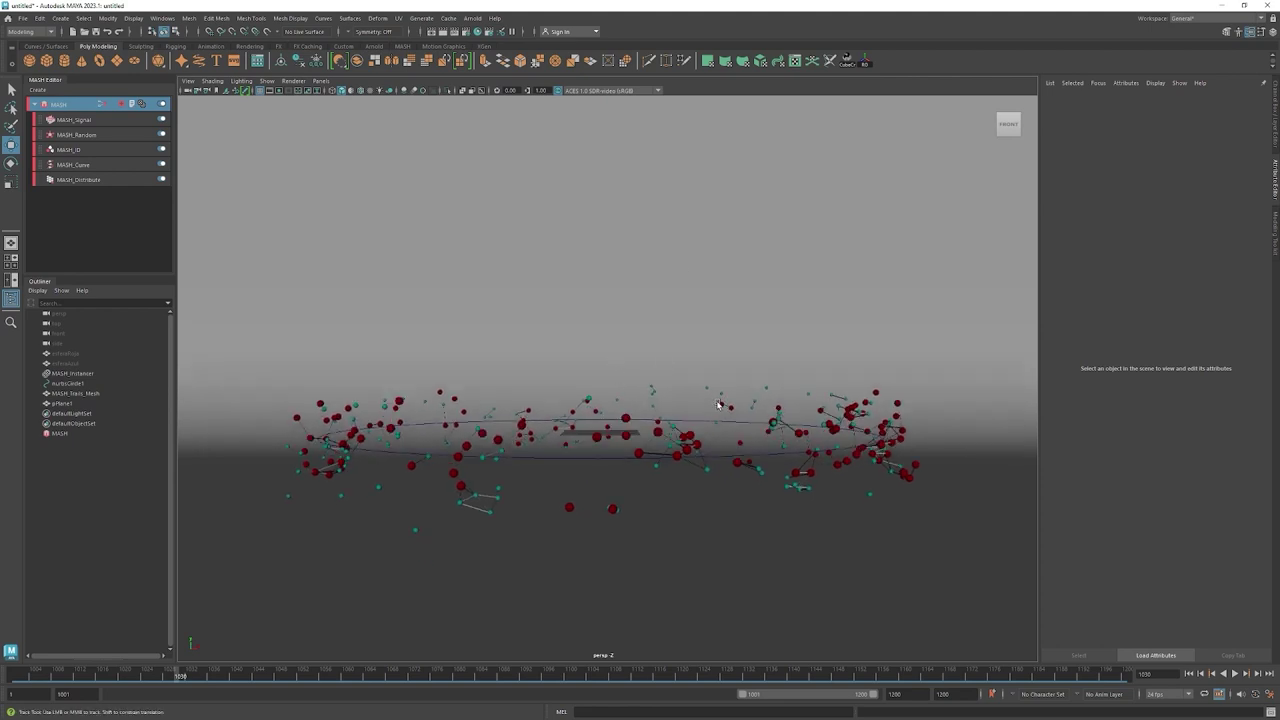
{"action": "left_click_drag", "start_coordinate": [725, 405], "coordinate": [640, 450], "text": "alt"}
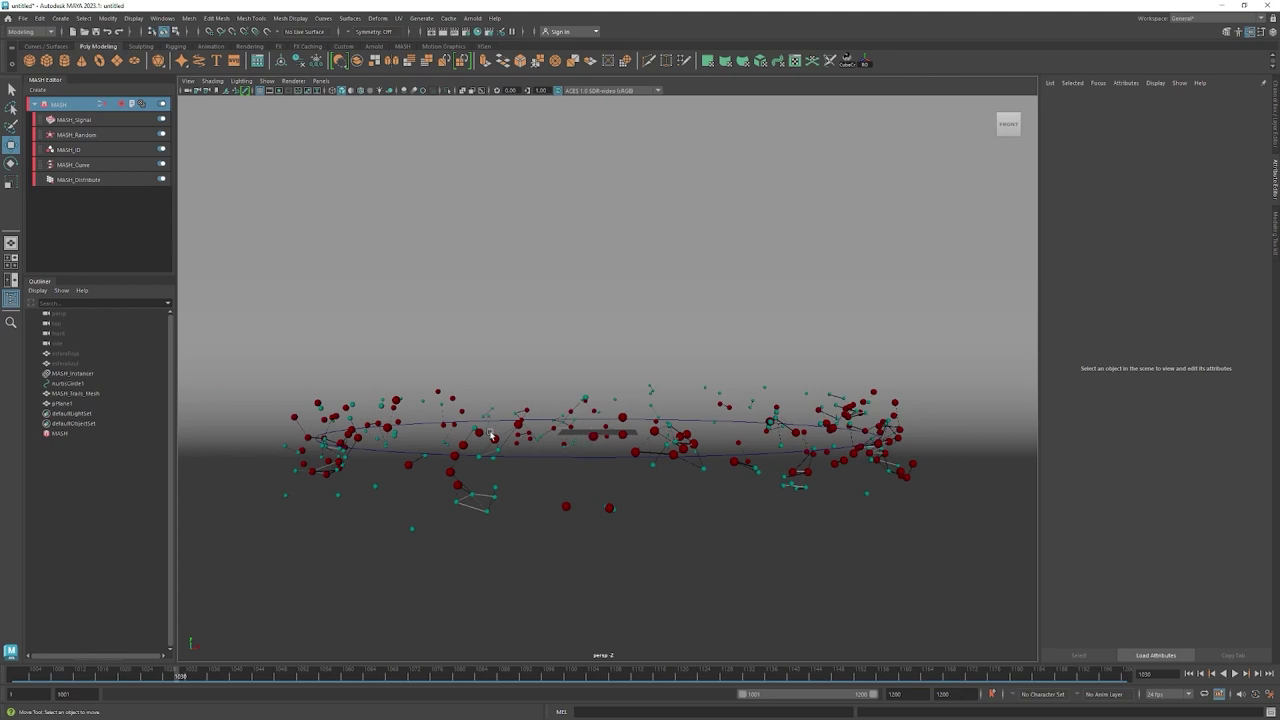
{"action": "left_click_drag", "start_coordinate": [600, 444], "coordinate": [596, 407], "text": "alt"}
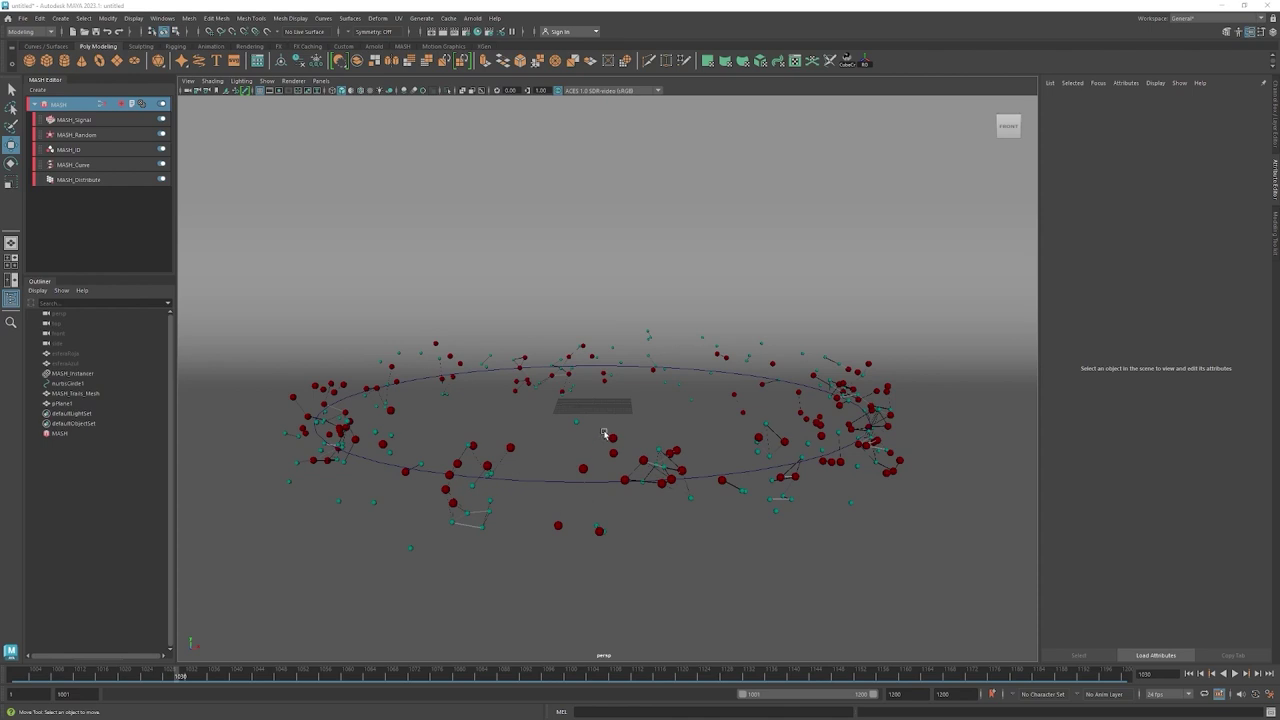
{"action": "left_click_drag", "start_coordinate": [614, 427], "coordinate": [616, 421], "text": "alt"}
{"action": "right_click_drag", "start_coordinate": [616, 421], "coordinate": [632, 430], "text": "alt"}
{"action": "middle_click_drag", "start_coordinate": [632, 430], "coordinate": [638, 426], "text": "alt"}
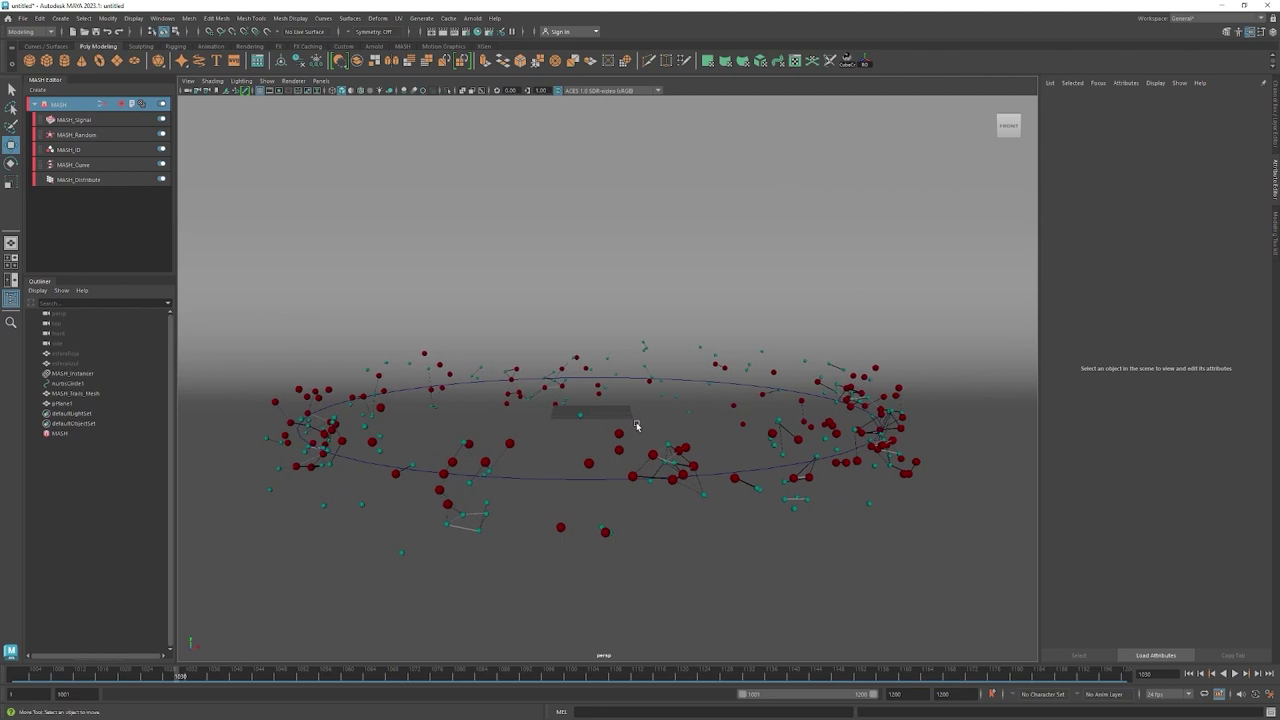
{"action": "mouse_move", "coordinate": [636, 424]}
{"action": "right_mouse_down", "text": "alt"}
{"action": "mouse_move", "coordinate": [677, 429]}
{"action": "mouse_move", "coordinate": [672, 413]}
{"action": "right_mouse_up", "text": "alt"}
{"action": "key", "text": "w"}
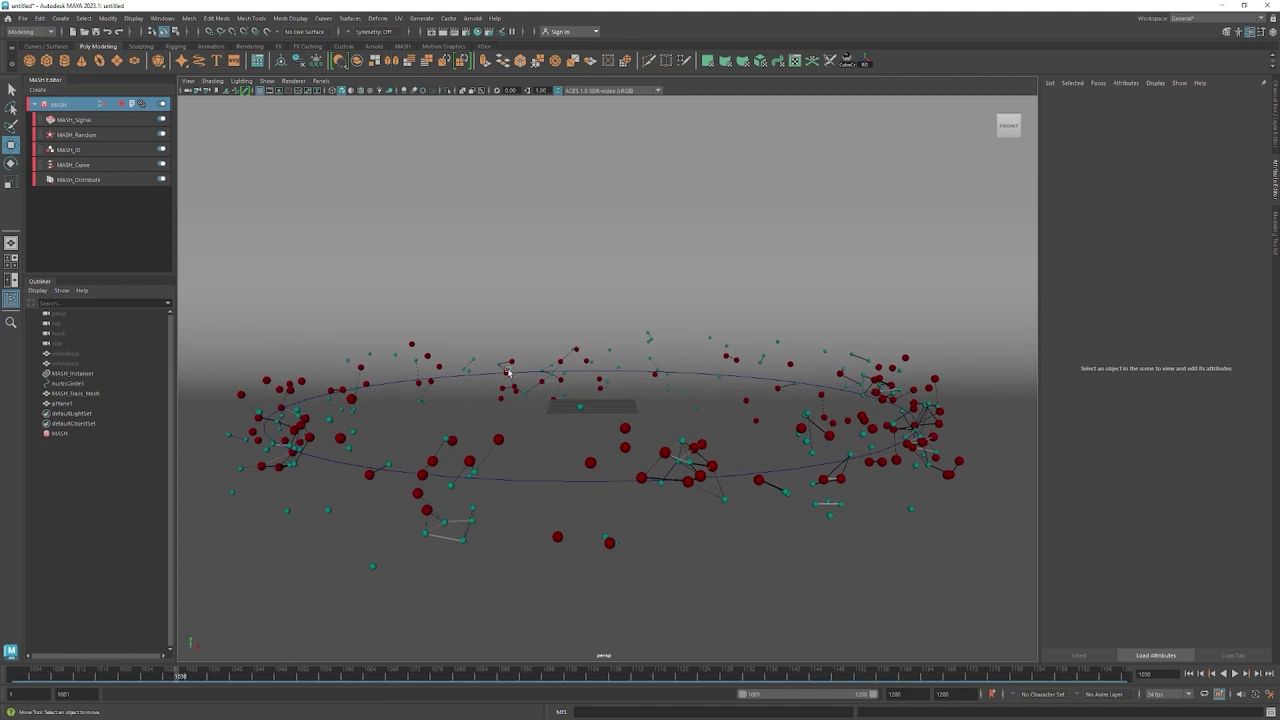
{"action": "left_click_drag", "start_coordinate": [718, 398], "coordinate": [651, 423], "text": "alt"}
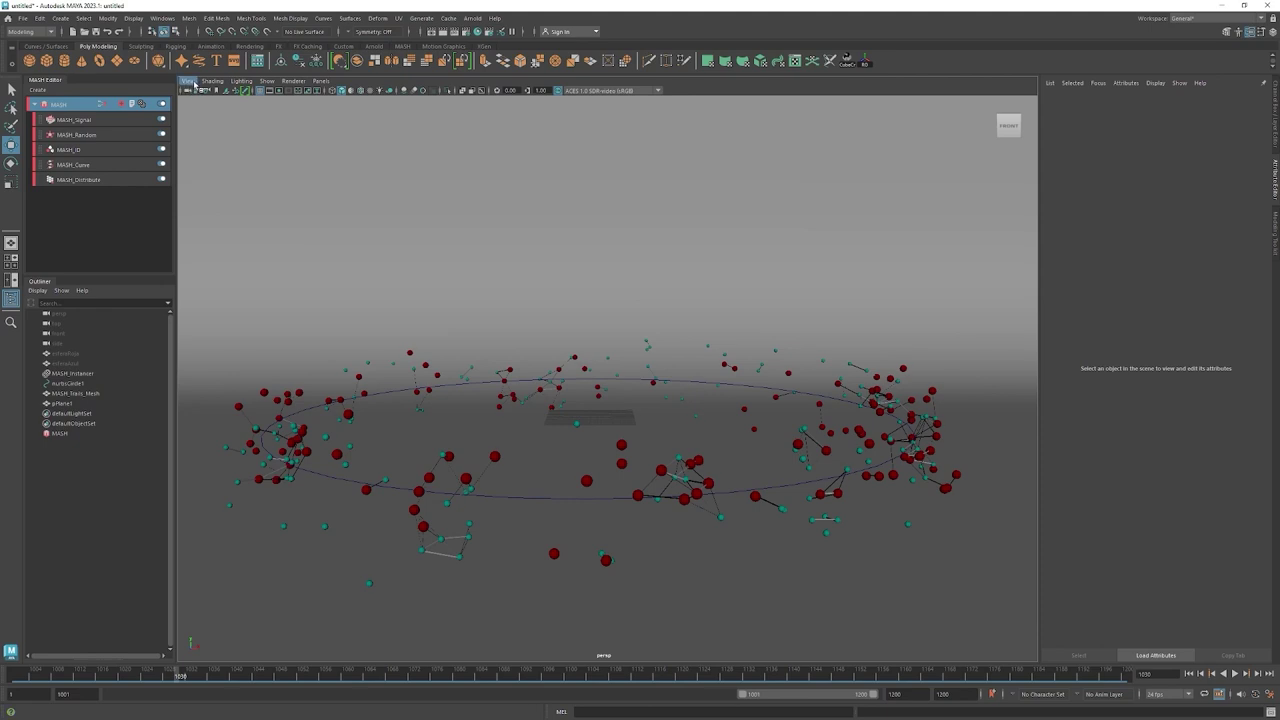
Create a new camera from the current perspective view and check the existing cameras.
{"action": "left_click", "coordinate": [194, 82]}
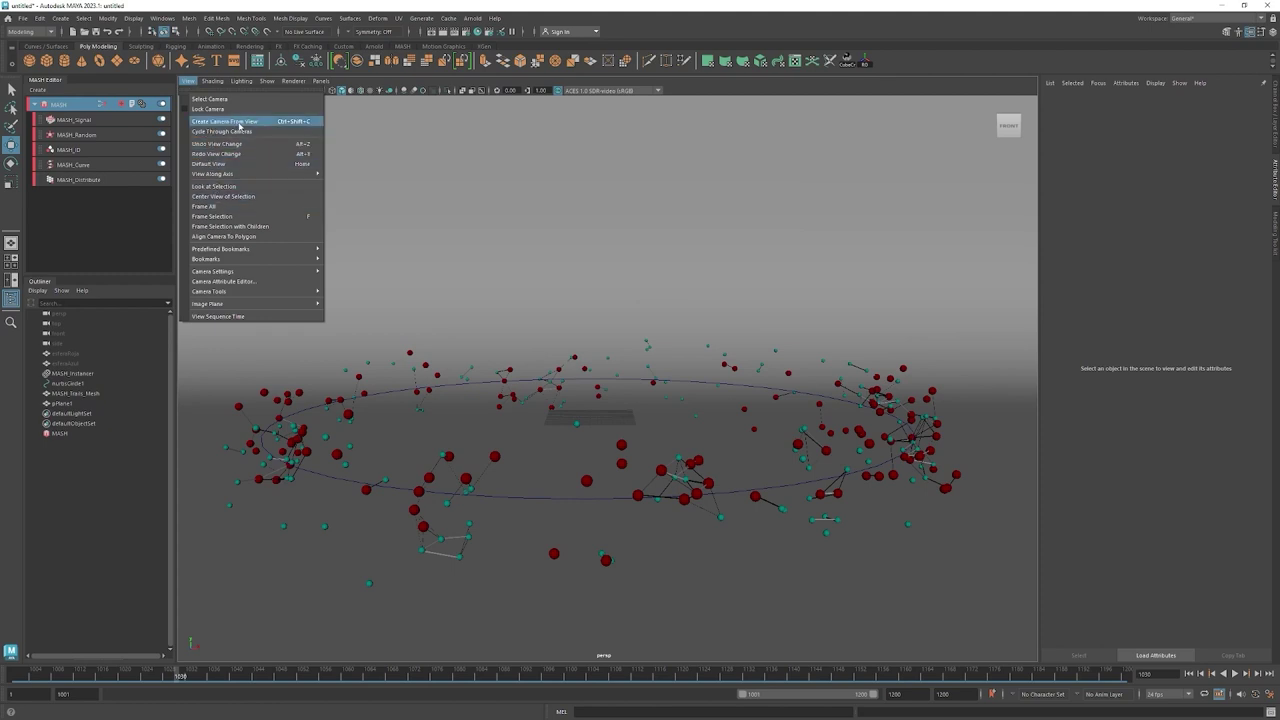
{"action": "left_click", "coordinate": [240, 121]}
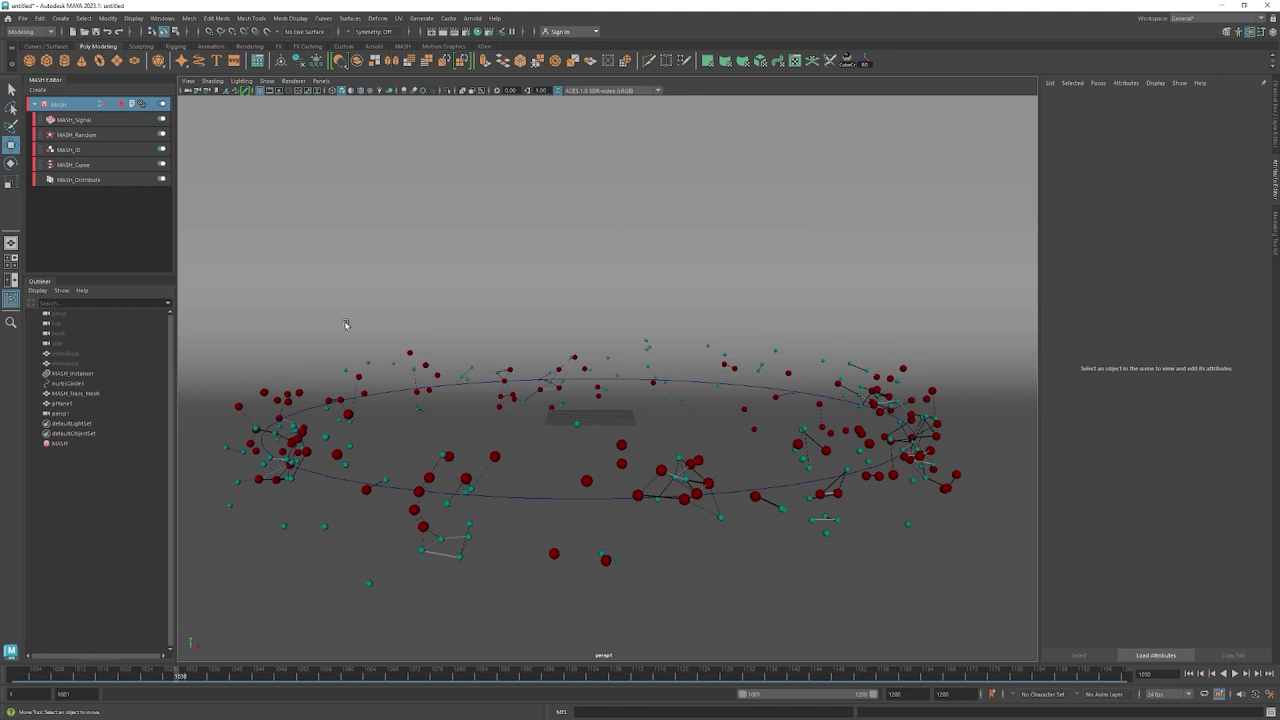
{"action": "left_click", "coordinate": [60, 314]}
{"action": "left_click", "coordinate": [63, 324]}
{"action": "left_click", "coordinate": [67, 333]}
{"action": "left_click", "coordinate": [72, 342]}
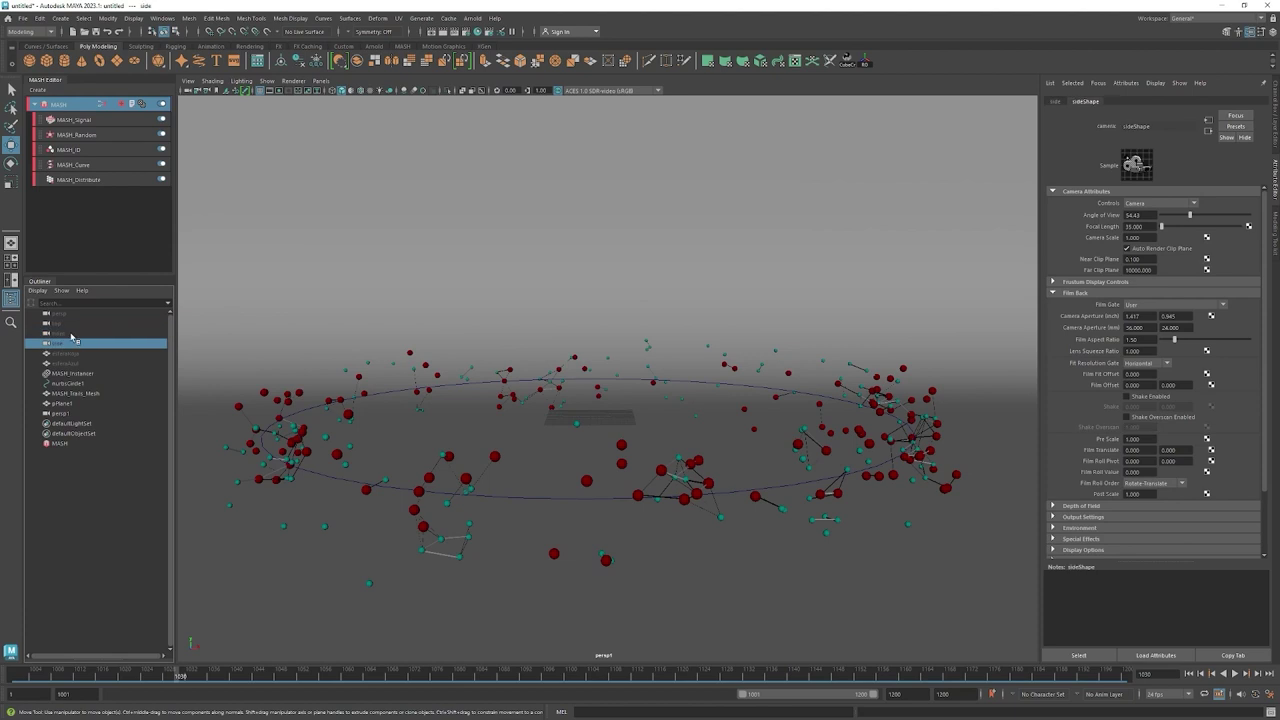
Move persp1 up beside the other cameras in the Outliner and rename it CAM_01.
{"action": "left_click", "coordinate": [62, 403]}
{"action": "left_click", "coordinate": [70, 414]}
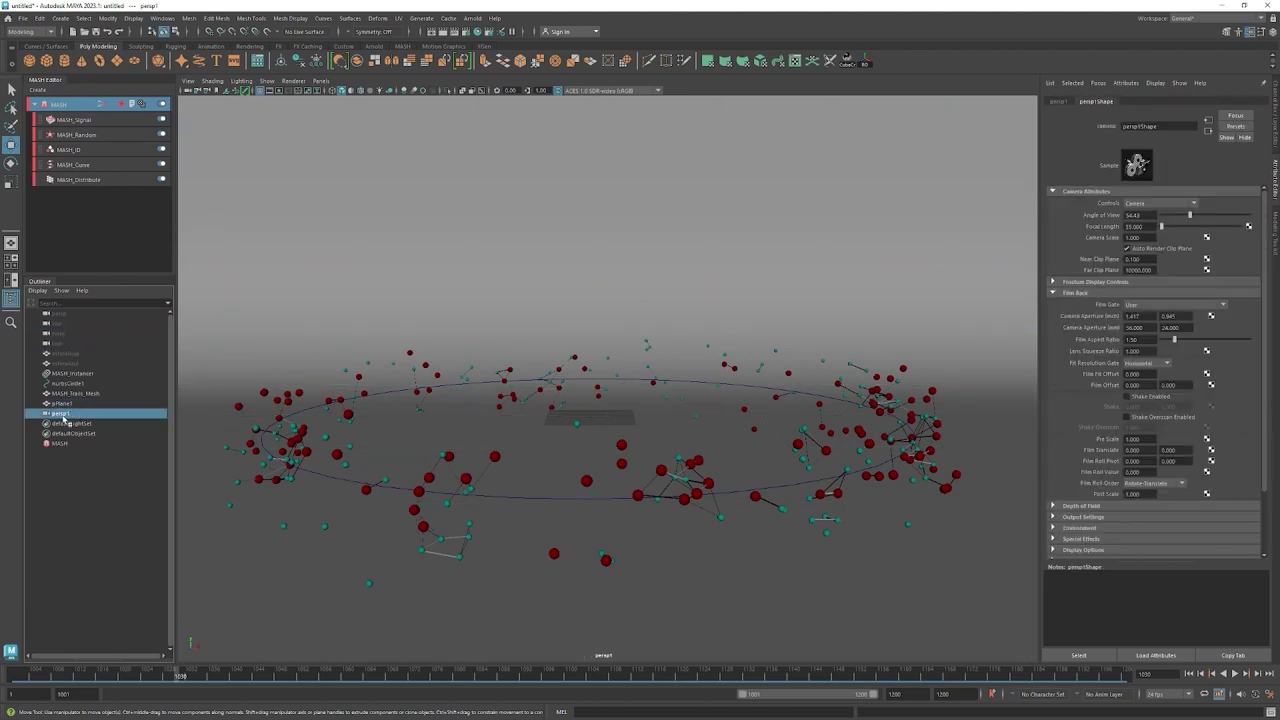
{"action": "middle_click_drag", "start_coordinate": [61, 416], "coordinate": [66, 354]}
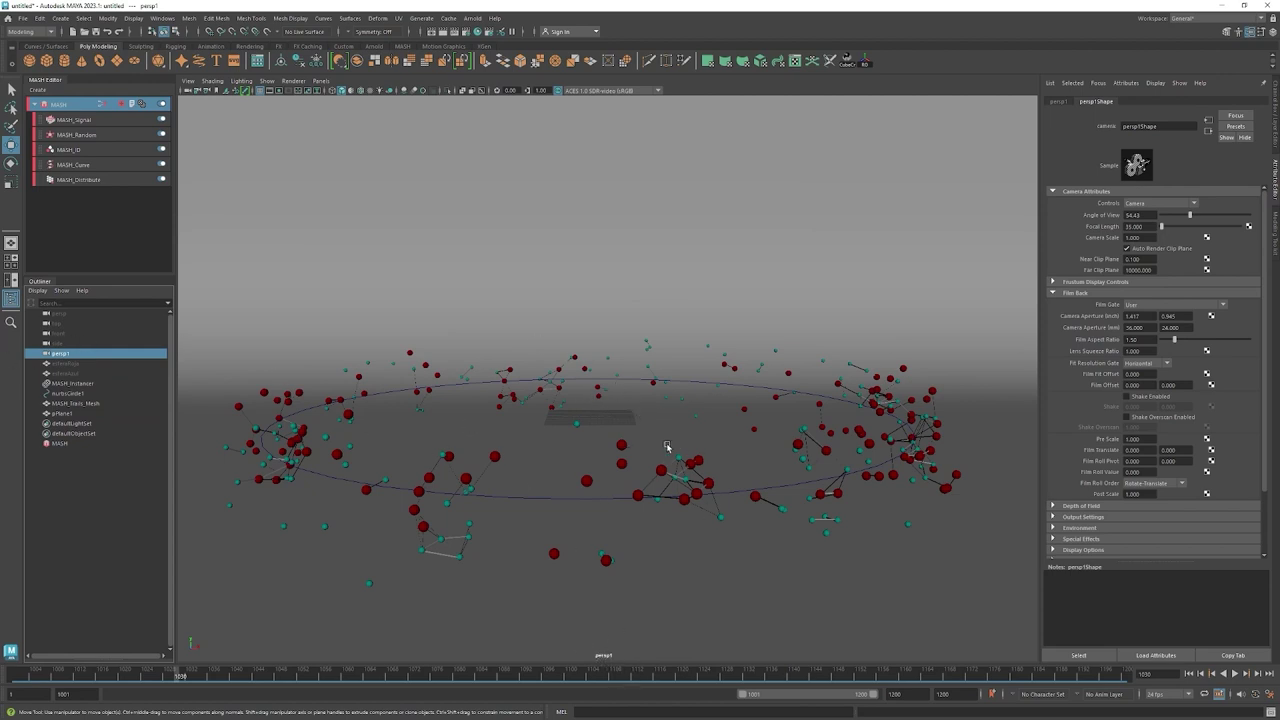
{"action": "double_click", "coordinate": [62, 354]}
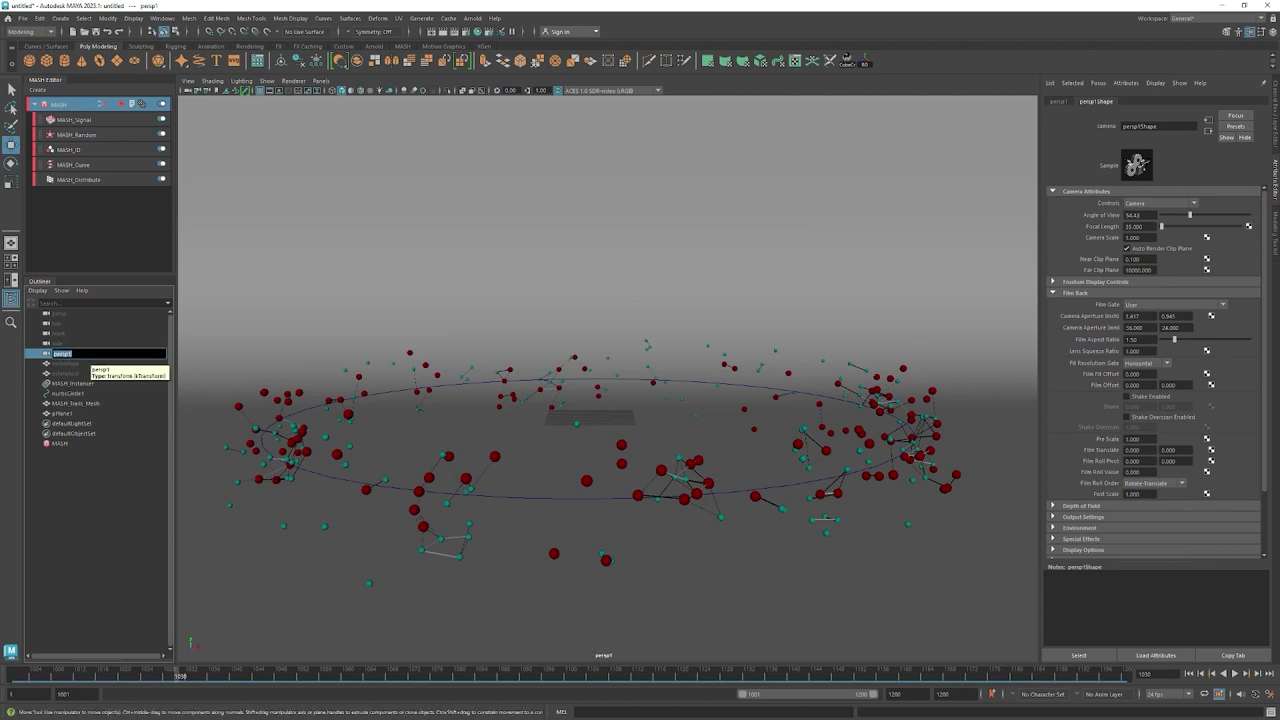
{"action": "type", "text": "CAM"}
{"action": "key", "text": "Return"}
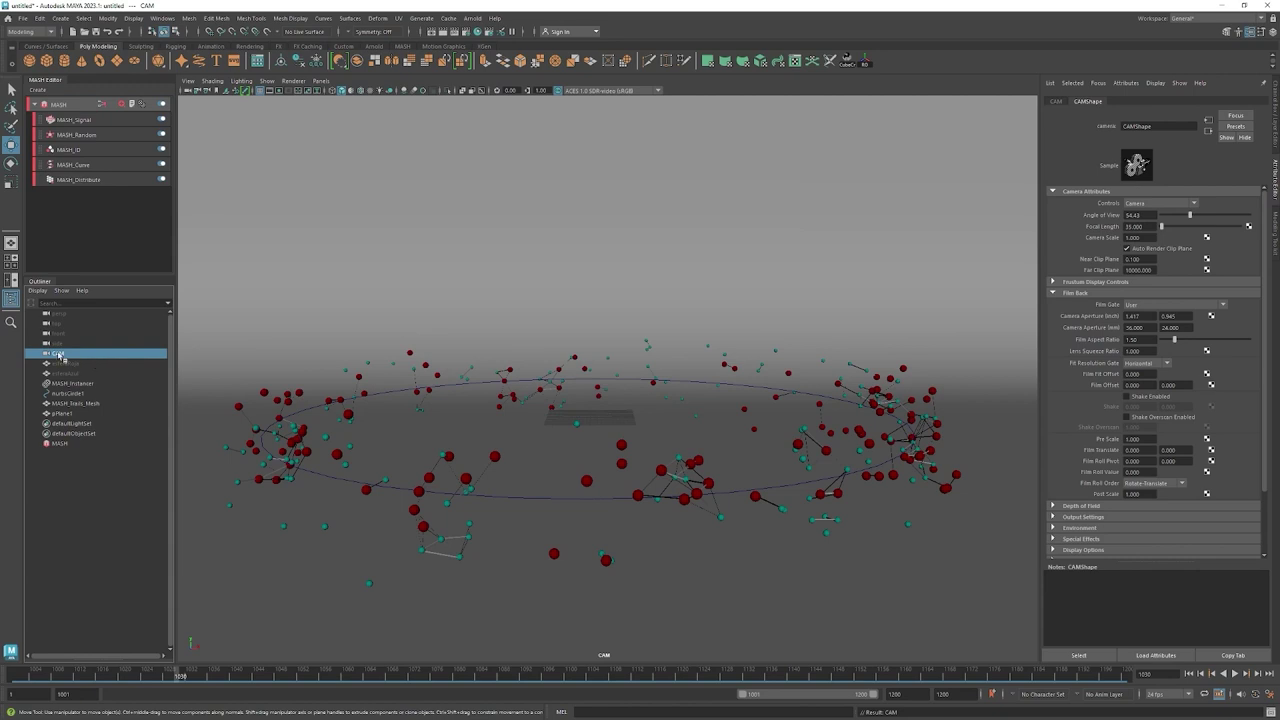
{"action": "double_click", "coordinate": [107, 356]}
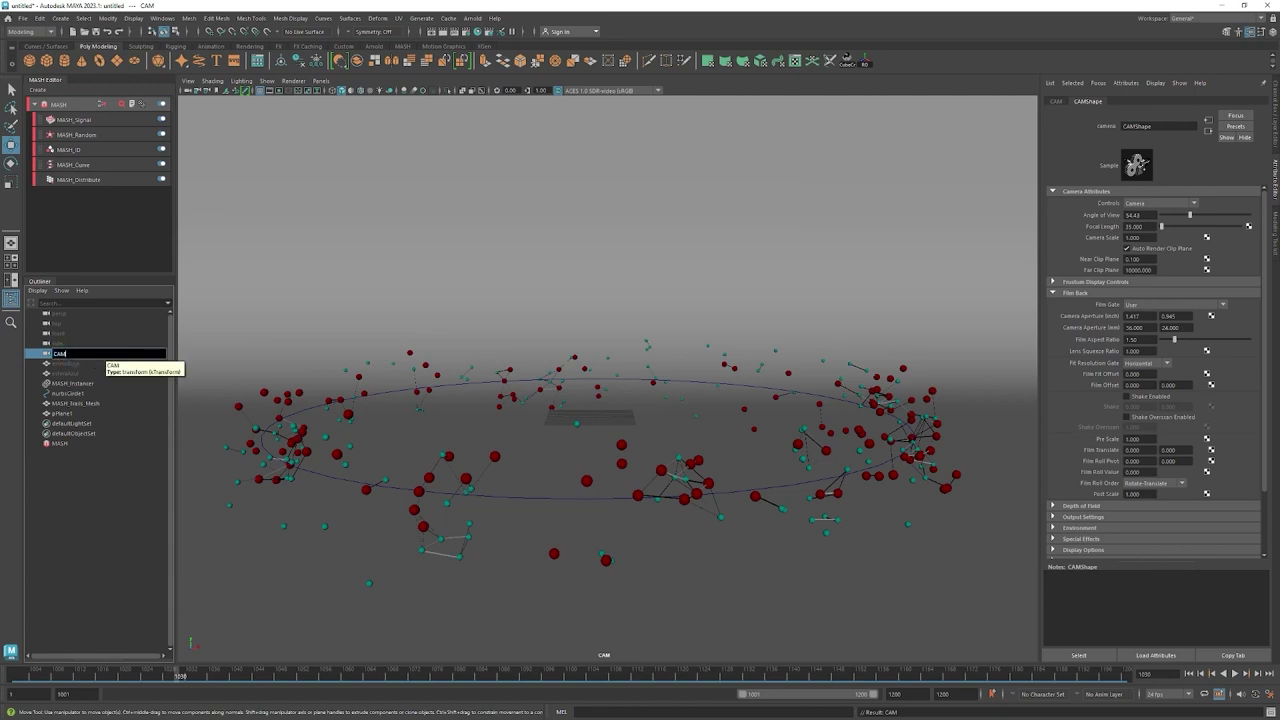
{"action": "type", "text": "_01"}
{"action": "key", "text": "Return"}
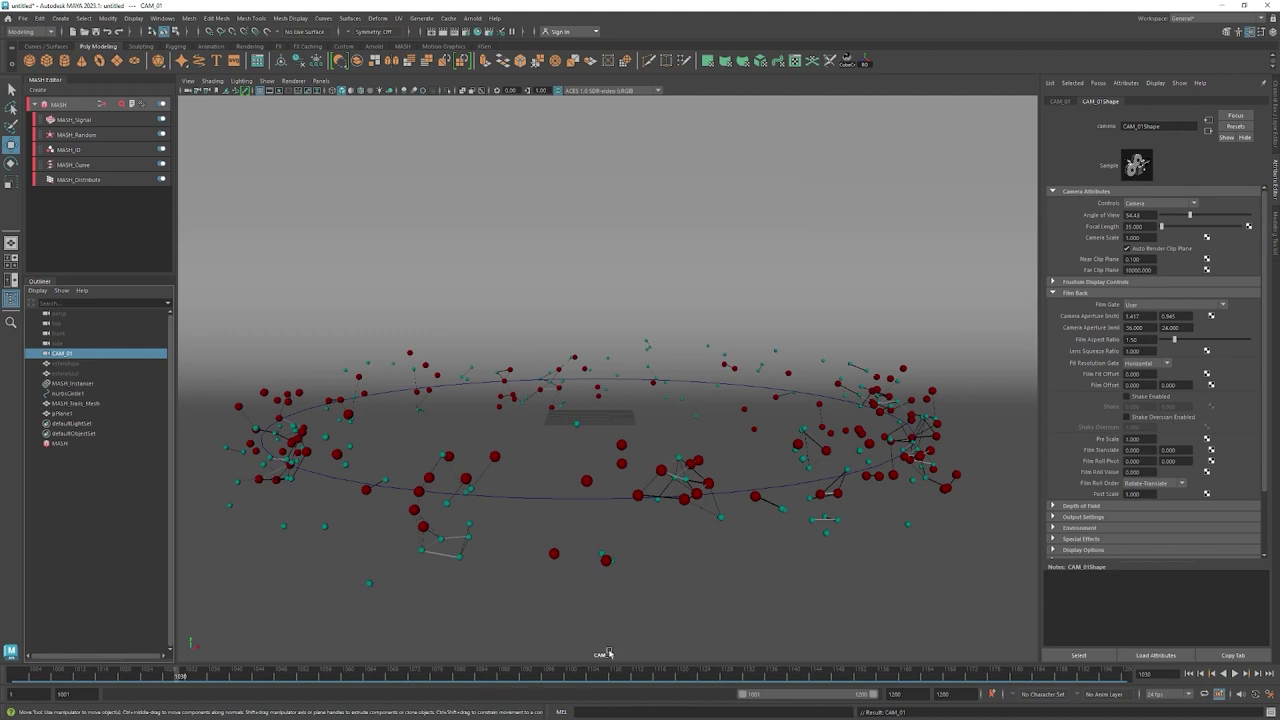
{"action": "left_click", "coordinate": [187, 91]}
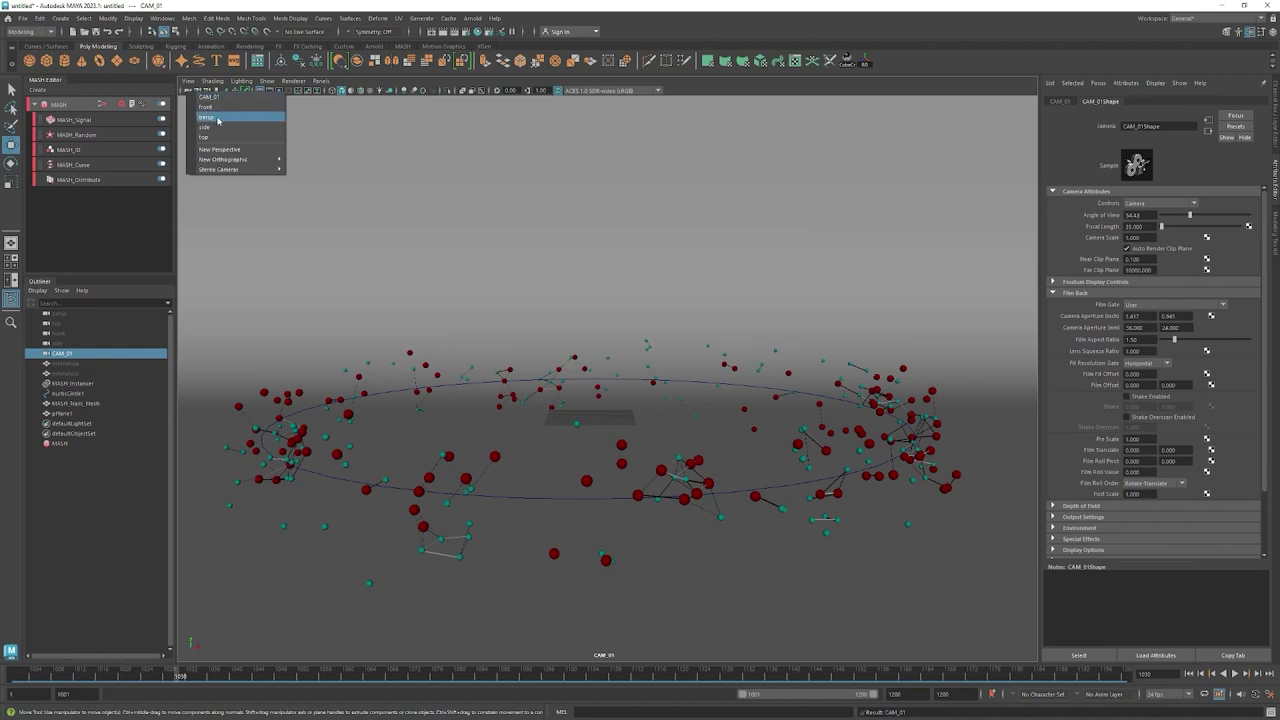
Return to the persp view, orbit out to find the camera and ring, and show the Channel Box.
{"action": "left_click", "coordinate": [218, 118]}
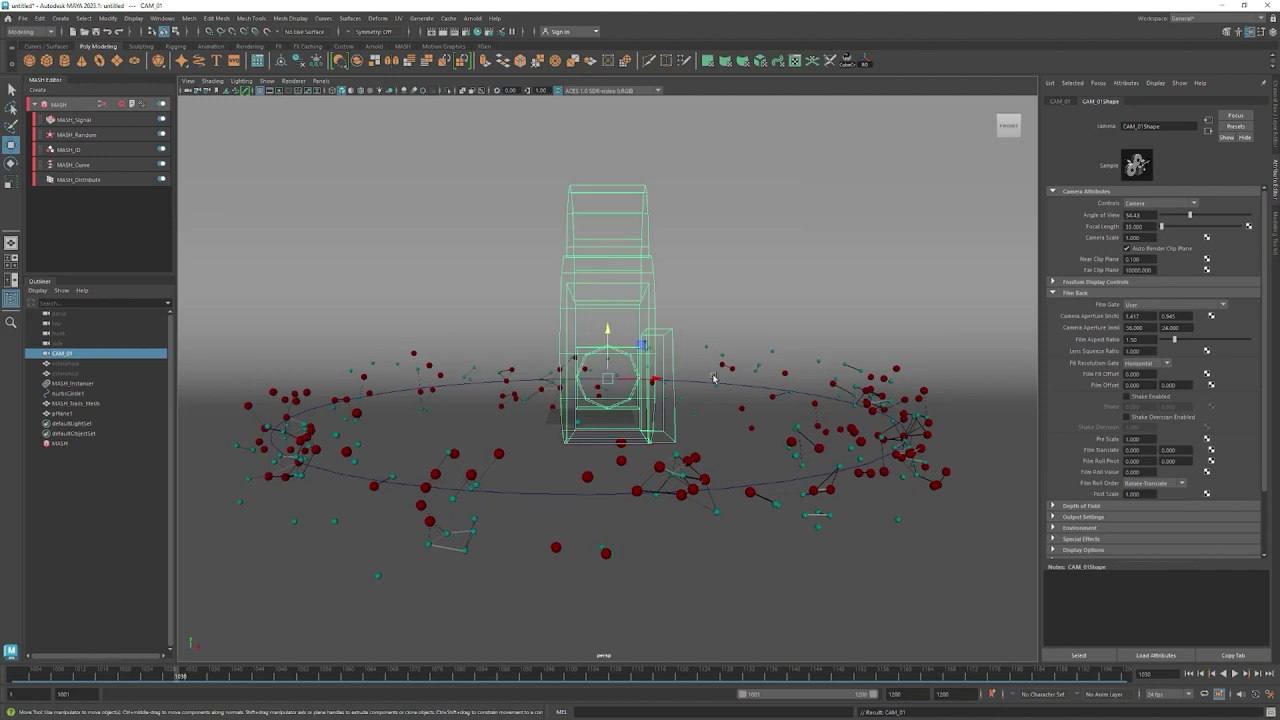
{"action": "scroll", "coordinate": [753, 383], "scroll_direction": "down", "scroll_amount": 5}
{"action": "mouse_move", "coordinate": [753, 383]}
{"action": "left_mouse_down", "text": "alt"}
{"action": "mouse_move", "coordinate": [515, 403]}
{"action": "mouse_move", "coordinate": [600, 361]}
{"action": "mouse_move", "coordinate": [746, 383]}
{"action": "mouse_move", "coordinate": [620, 305]}
{"action": "left_mouse_up", "text": "alt"}
{"action": "scroll", "coordinate": [680, 380], "scroll_direction": "up", "scroll_amount": 5}
{"action": "scroll", "coordinate": [277, 423], "scroll_direction": "down", "scroll_amount": 3}
{"action": "scroll", "coordinate": [277, 423], "scroll_direction": "down", "scroll_amount": 2}
{"action": "mouse_move", "coordinate": [800, 420]}
{"action": "left_mouse_down", "text": "alt"}
{"action": "mouse_move", "coordinate": [534, 420]}
{"action": "mouse_move", "coordinate": [443, 434]}
{"action": "mouse_move", "coordinate": [768, 416]}
{"action": "left_mouse_up", "text": "alt"}
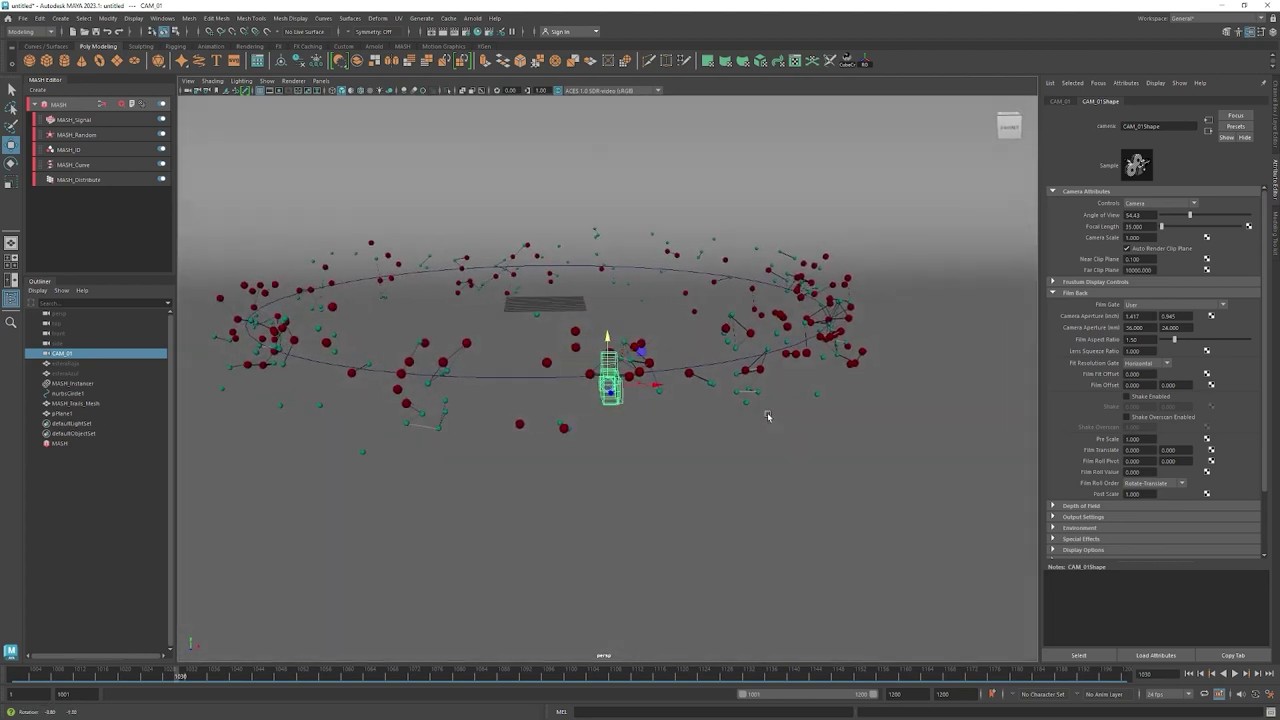
{"action": "left_click_drag", "start_coordinate": [721, 346], "coordinate": [674, 435], "text": "alt"}
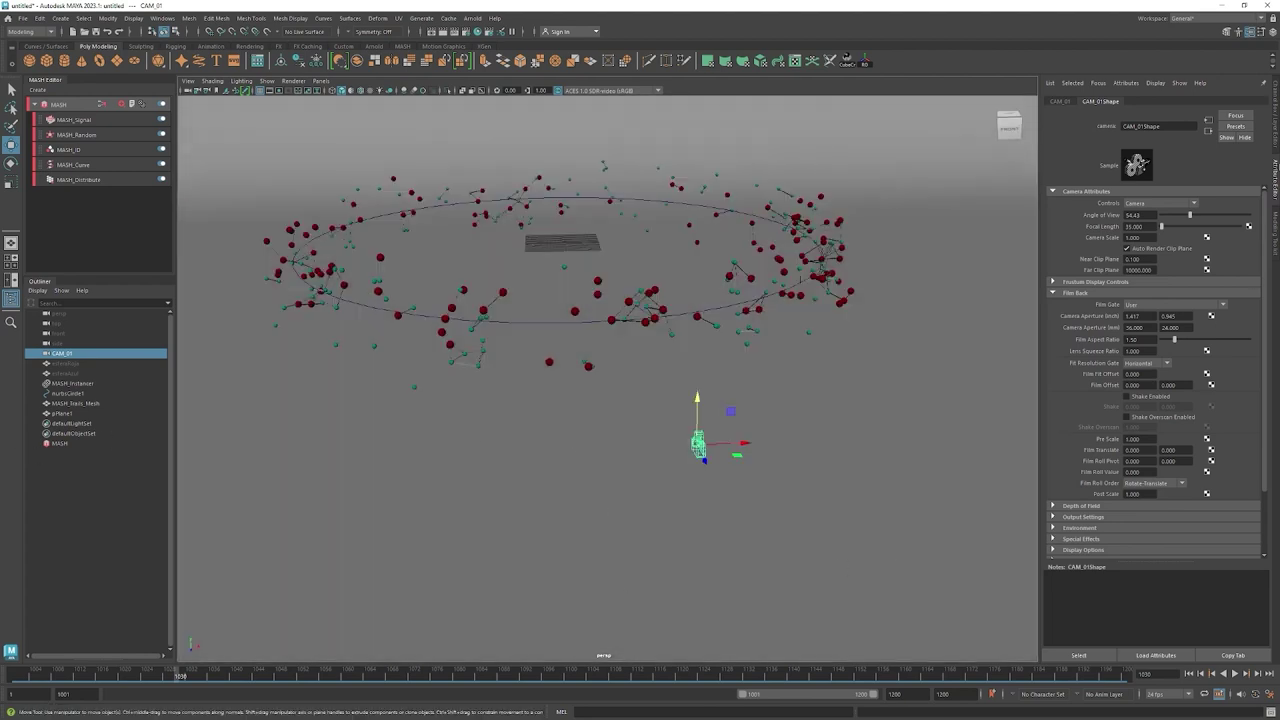
{"action": "left_click", "coordinate": [1275, 113]}
{"action": "left_click_drag", "start_coordinate": [700, 280], "coordinate": [917, 283], "text": "alt"}
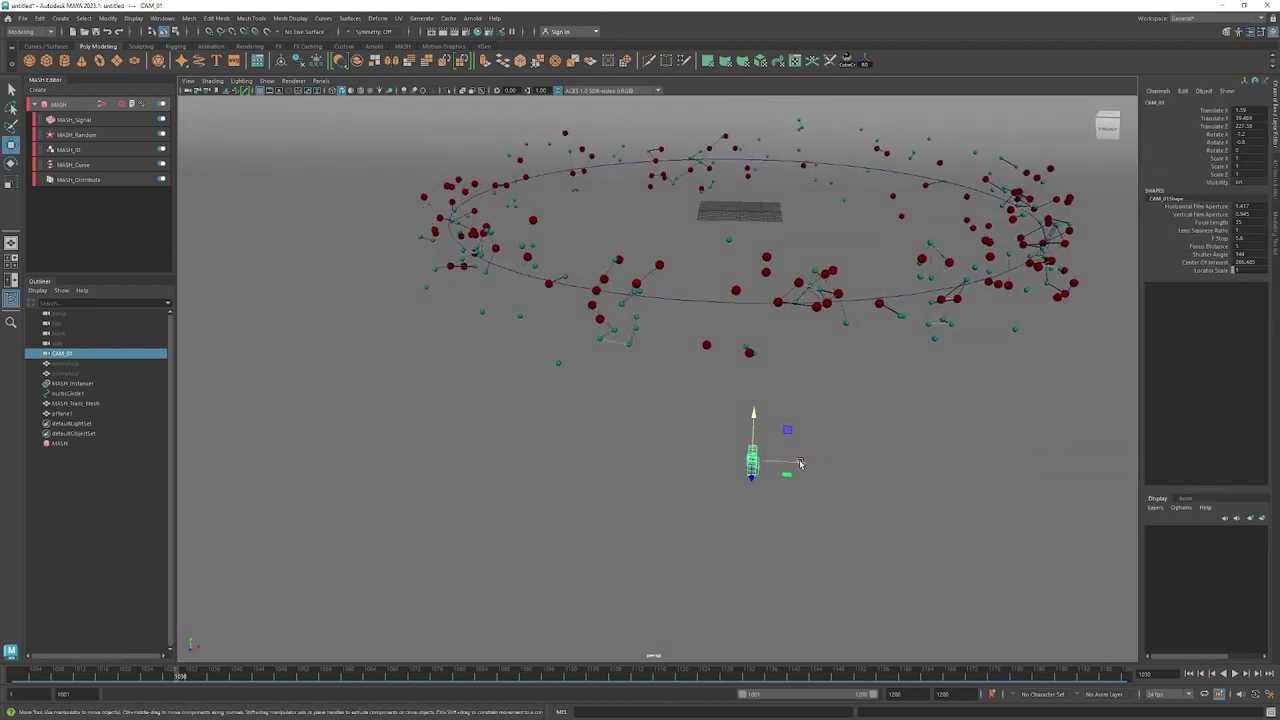
Set CAM_01's Translate X to 0.
{"action": "mouse_move", "coordinate": [800, 463]}
{"action": "left_mouse_down"}
{"action": "mouse_move", "coordinate": [768, 466]}
{"action": "mouse_move", "coordinate": [823, 464]}
{"action": "mouse_move", "coordinate": [801, 463]}
{"action": "left_mouse_up"}
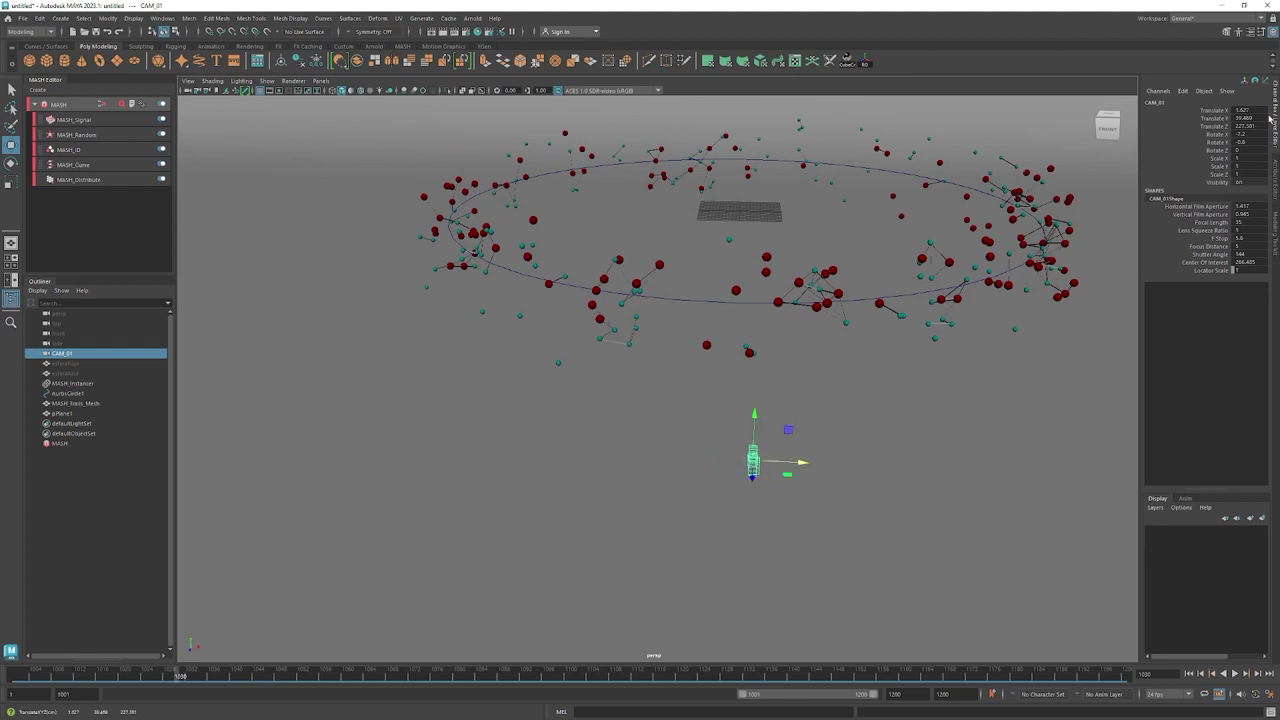
{"action": "double_click", "coordinate": [1250, 110]}
{"action": "type", "text": "0"}
{"action": "key", "text": "Return"}
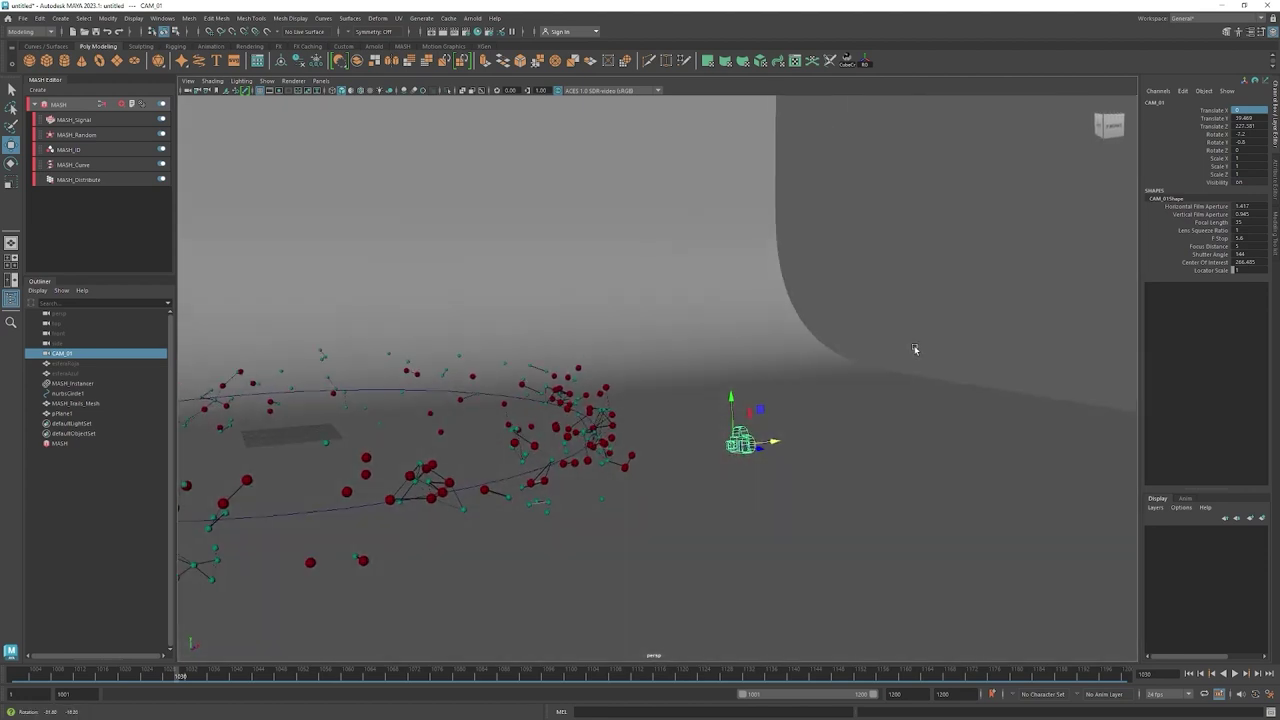
Move CAM_01 up and in front of the MASH ring, then frame the whole scene.
{"action": "left_click_drag", "start_coordinate": [772, 427], "coordinate": [971, 319]}
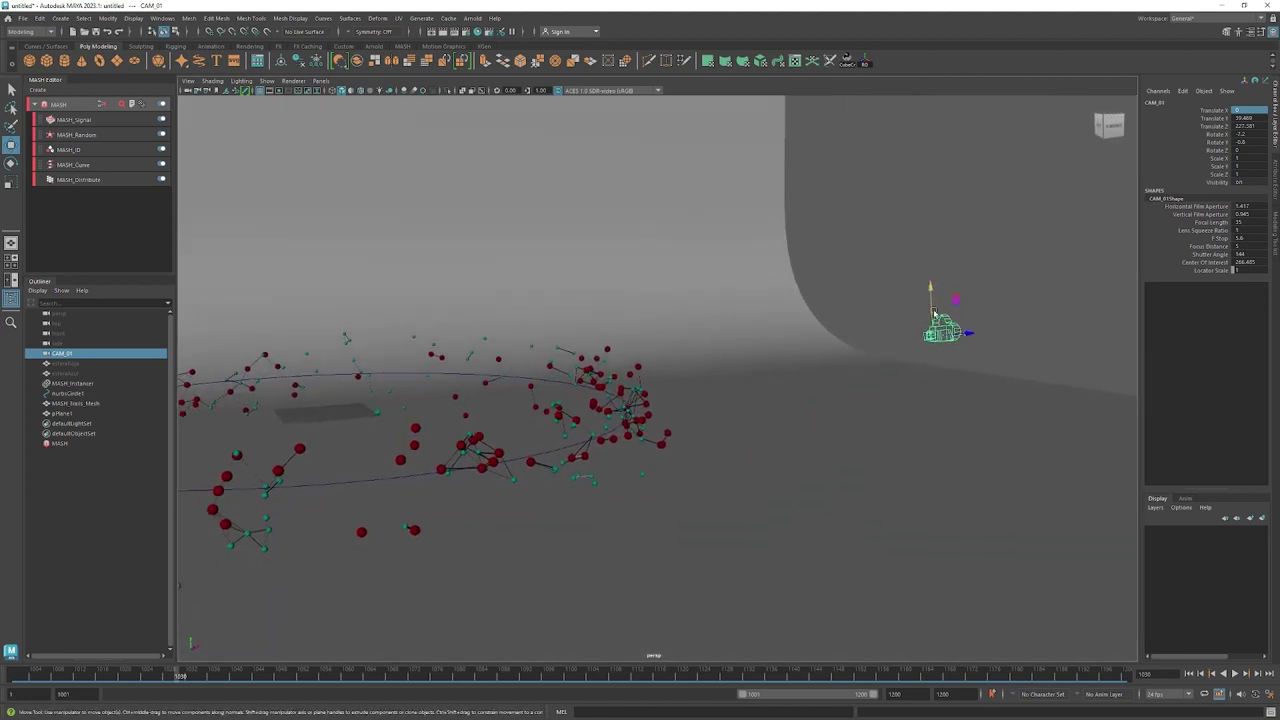
{"action": "mouse_move", "coordinate": [957, 403]}
{"action": "left_mouse_down", "text": "alt"}
{"action": "mouse_move", "coordinate": [912, 407]}
{"action": "mouse_move", "coordinate": [951, 411]}
{"action": "mouse_move", "coordinate": [960, 394]}
{"action": "left_mouse_up", "text": "alt"}
{"action": "left_click_drag", "start_coordinate": [879, 401], "coordinate": [920, 399], "text": "alt"}
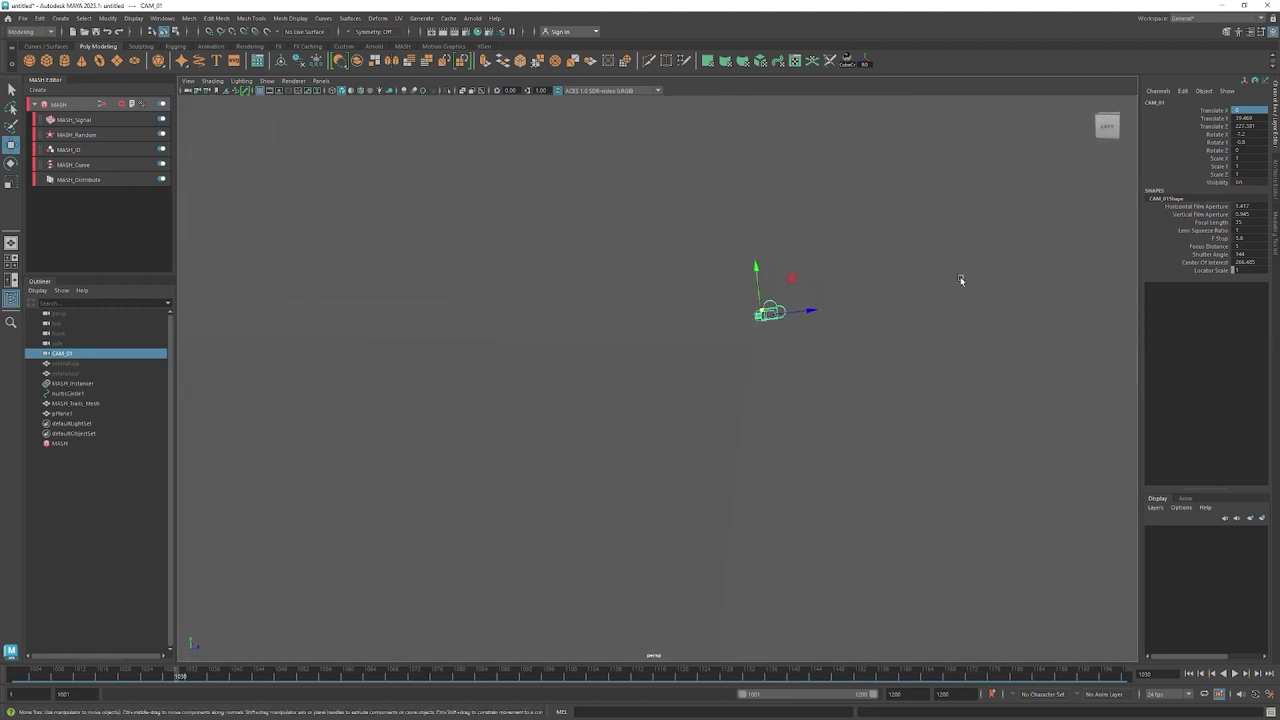
{"action": "key", "text": "a"}
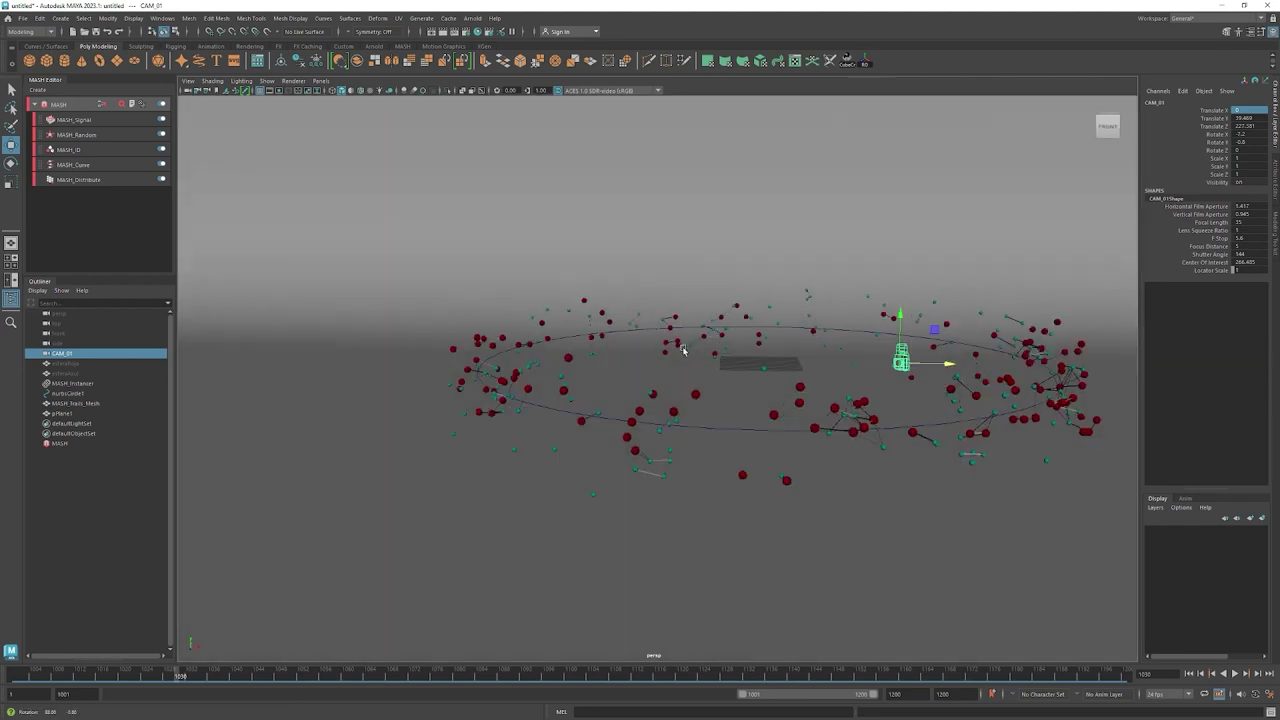
{"action": "mouse_move", "coordinate": [937, 229]}
{"action": "left_mouse_down", "text": "alt"}
{"action": "mouse_move", "coordinate": [935, 320]}
{"action": "mouse_move", "coordinate": [921, 294]}
{"action": "mouse_move", "coordinate": [857, 374]}
{"action": "left_mouse_up", "text": "alt"}
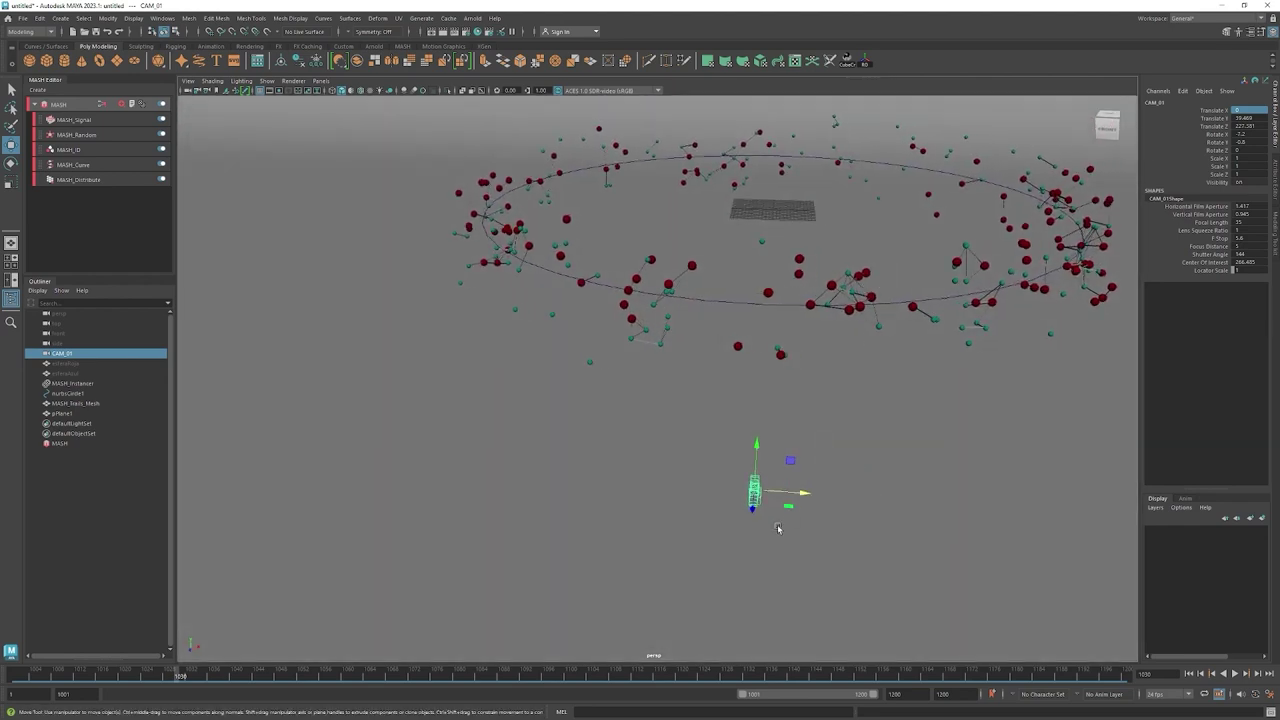
Open the Rotate Tool settings, undoing an accidental camera rotation.
{"action": "key", "text": "e"}
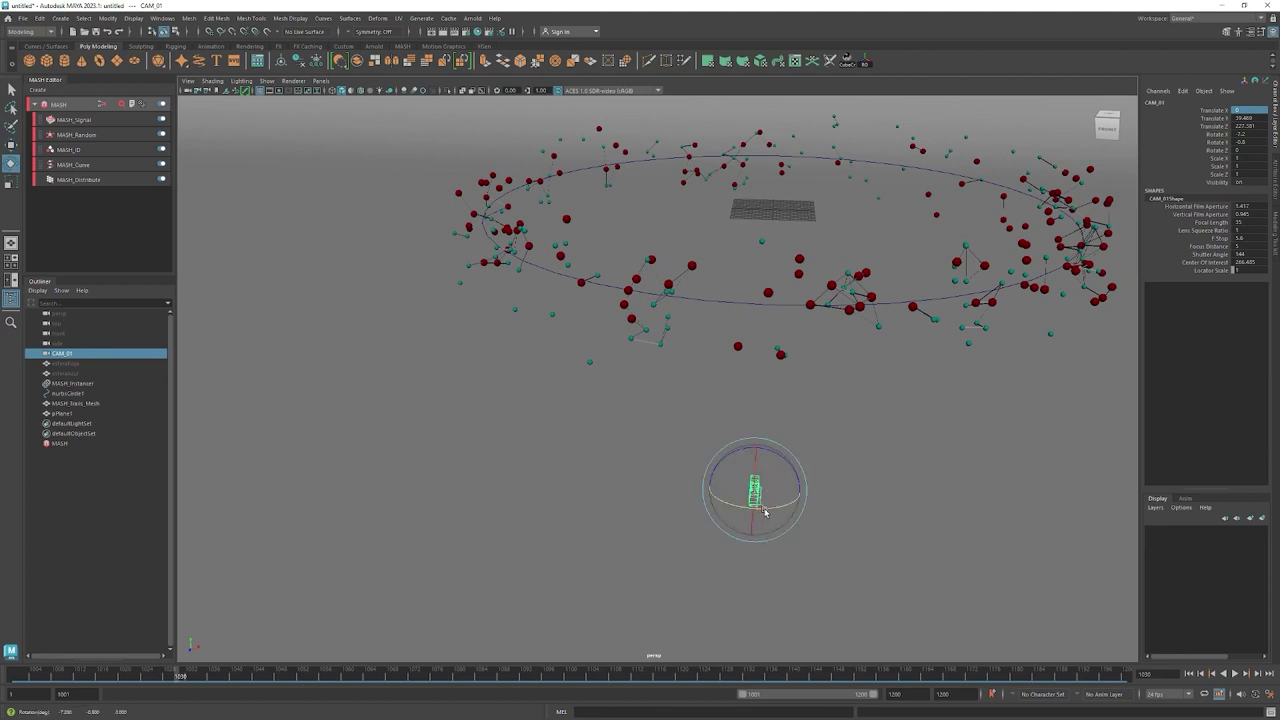
{"action": "left_click", "coordinate": [766, 512]}
{"action": "key", "text": "ctrl+z"}
{"action": "double_click", "coordinate": [11, 163]}
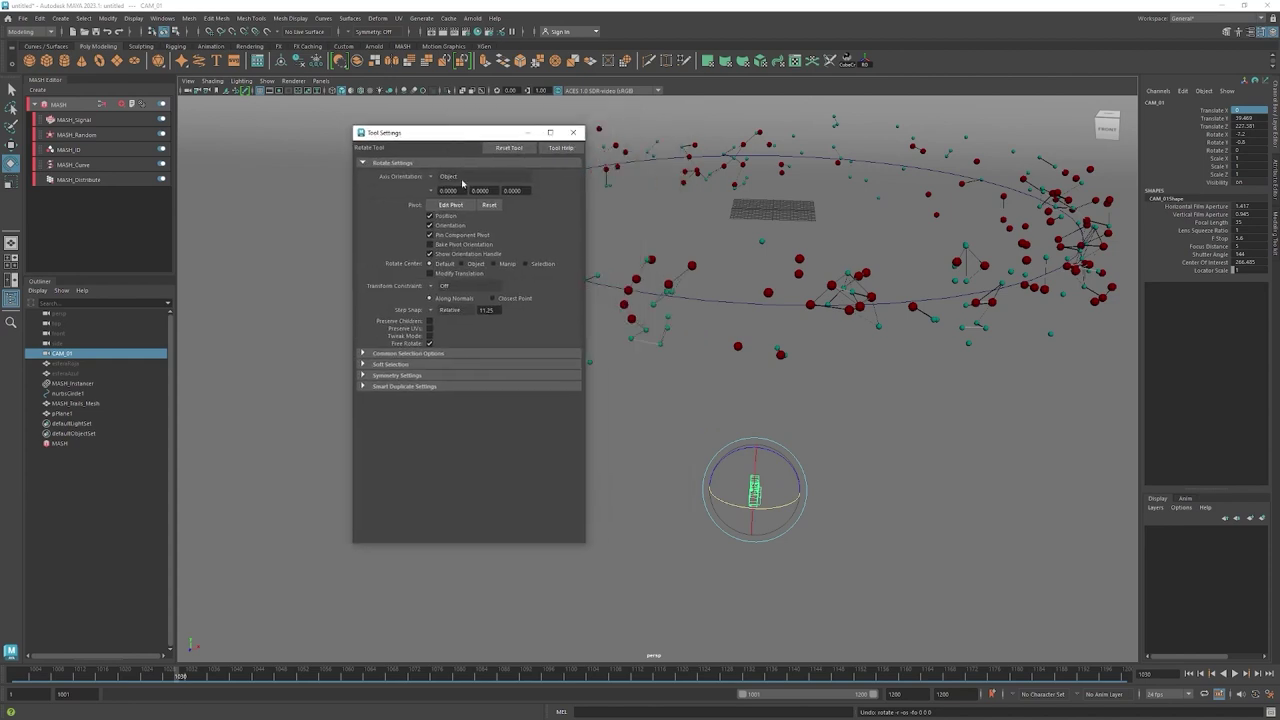
Close the Rotate Tool settings and set CAM_01's Rotate X to 0.
{"action": "left_click", "coordinate": [450, 310]}
{"action": "left_click", "coordinate": [470, 326]}
{"action": "left_click", "coordinate": [573, 132]}
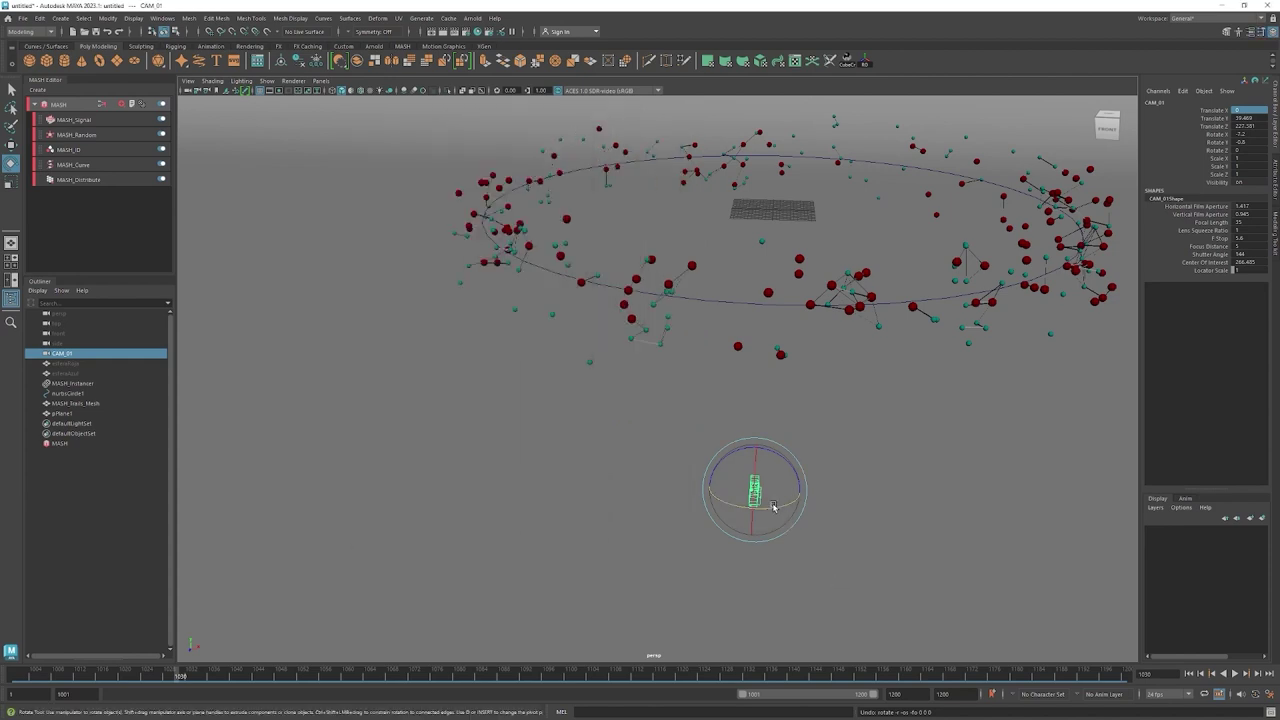
{"action": "left_click_drag", "start_coordinate": [772, 508], "coordinate": [774, 508]}
{"action": "key", "text": "ctrl+z"}
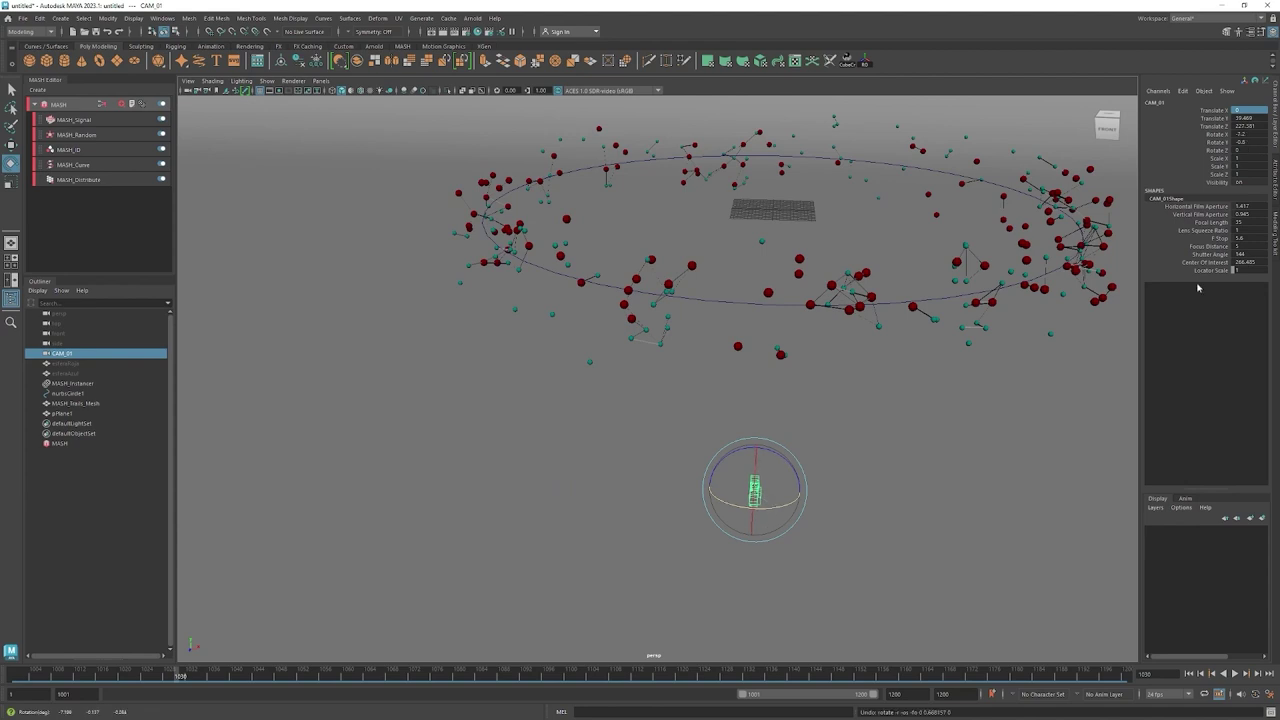
{"action": "double_click", "coordinate": [1240, 134]}
{"action": "type", "text": "0"}
{"action": "key", "text": "Return"}
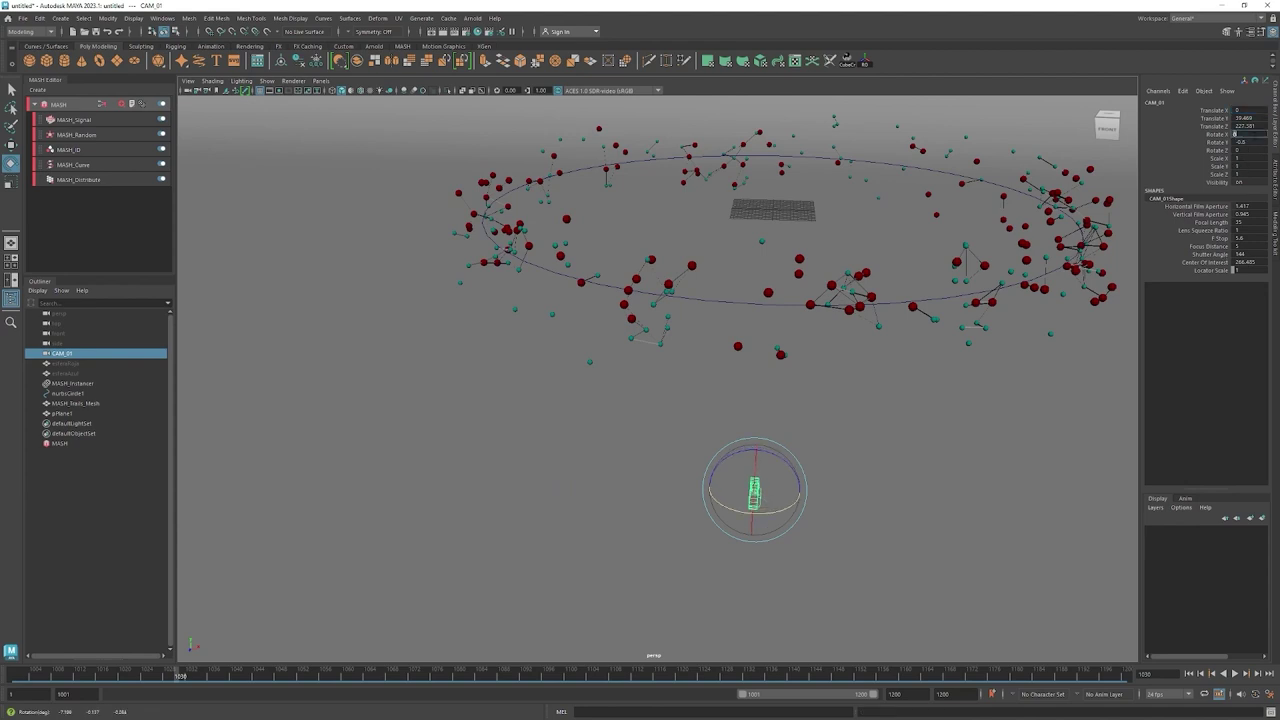
{"action": "key", "text": "Tab"}
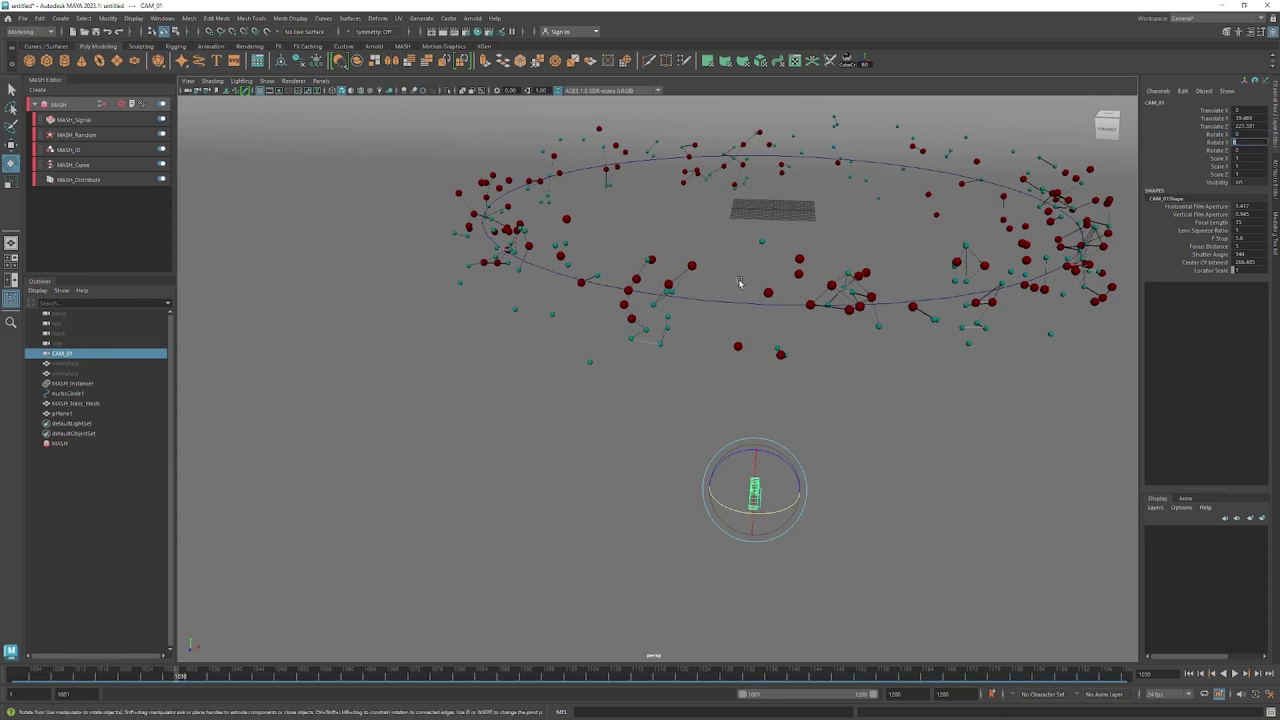
Tilt CAM_01 about -7.8 degrees toward the ring and look through CAM_01.
{"action": "left_click_drag", "start_coordinate": [740, 283], "coordinate": [748, 423], "text": "alt"}
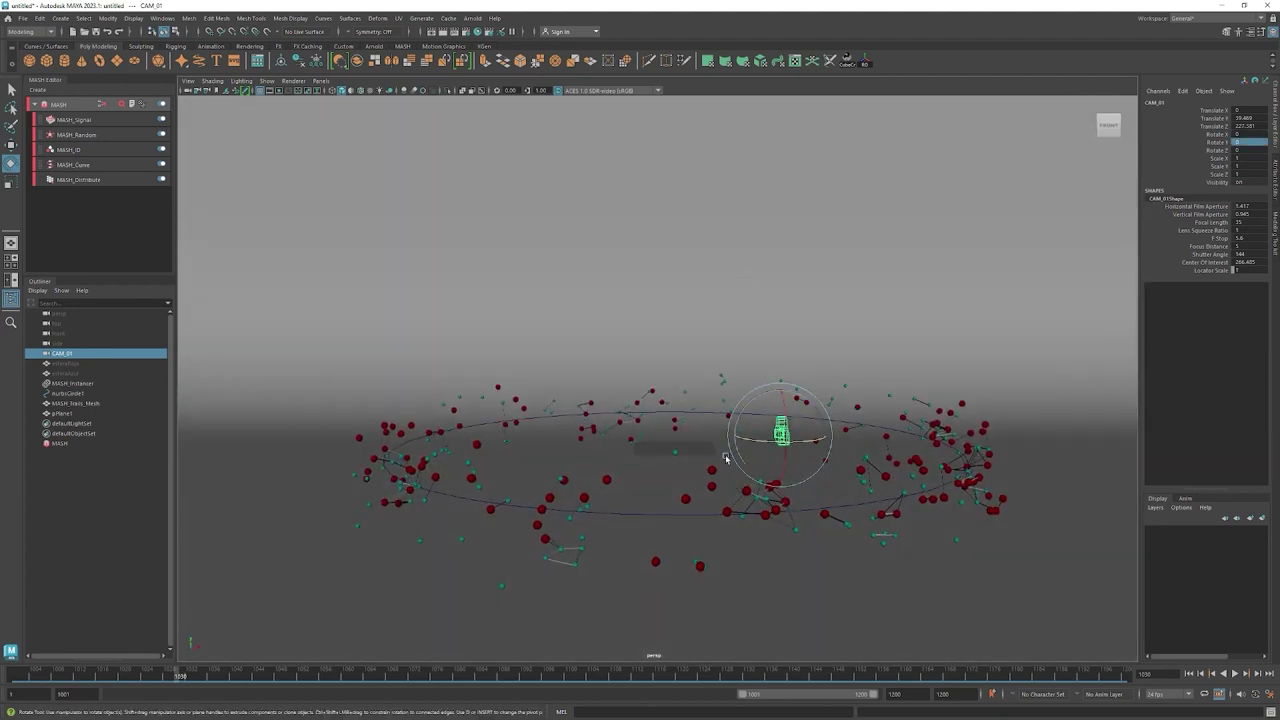
{"action": "left_click", "coordinate": [786, 417]}
{"action": "left_click_drag", "start_coordinate": [786, 417], "coordinate": [800, 507]}
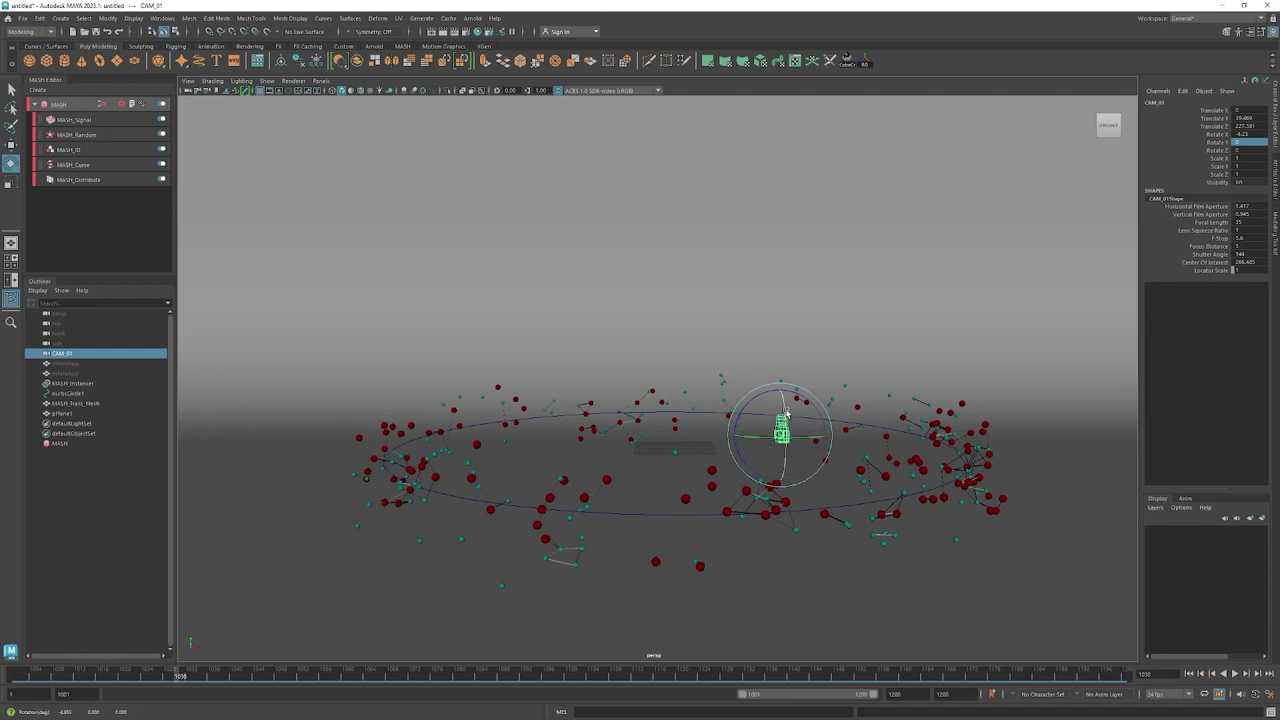
{"action": "left_click", "coordinate": [190, 91]}
{"action": "left_click", "coordinate": [228, 117]}
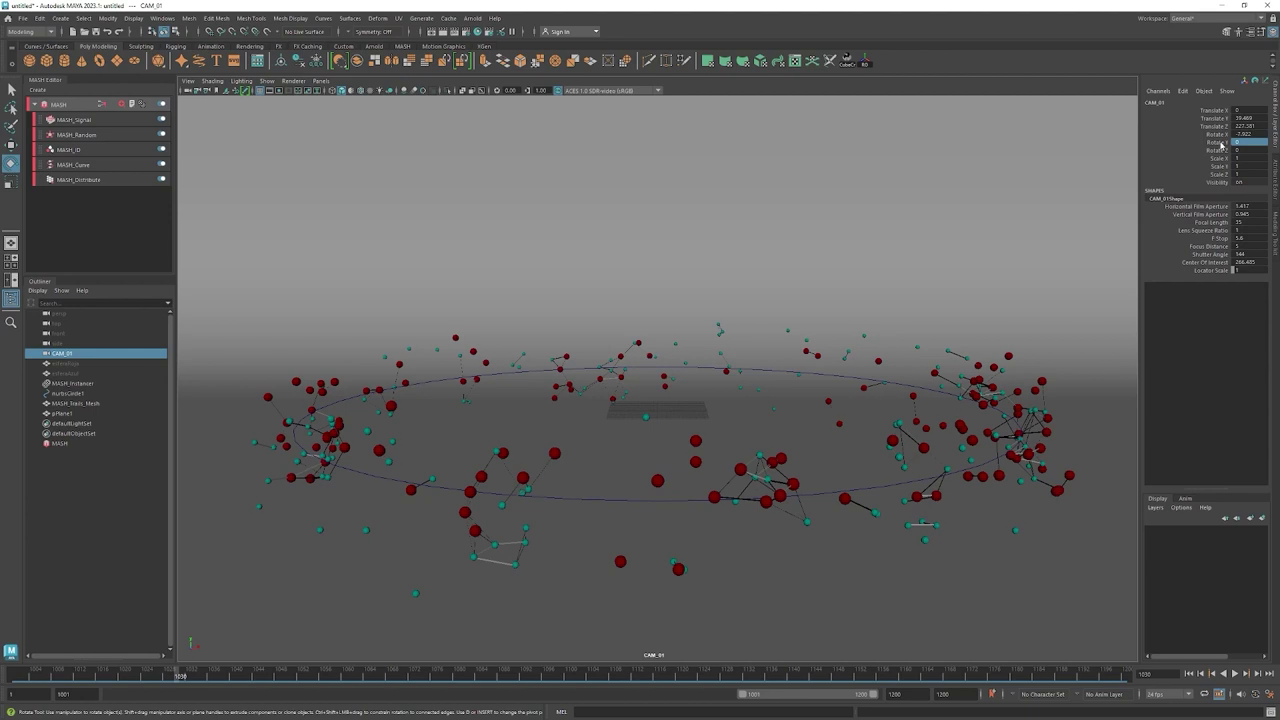
Readjust CAM_01's Rotate X tilt and enable the film gate and 960 x 540 resolution gate.
{"action": "left_click", "coordinate": [1240, 134]}
{"action": "type", "text": "-8"}
{"action": "key", "text": "Return"}
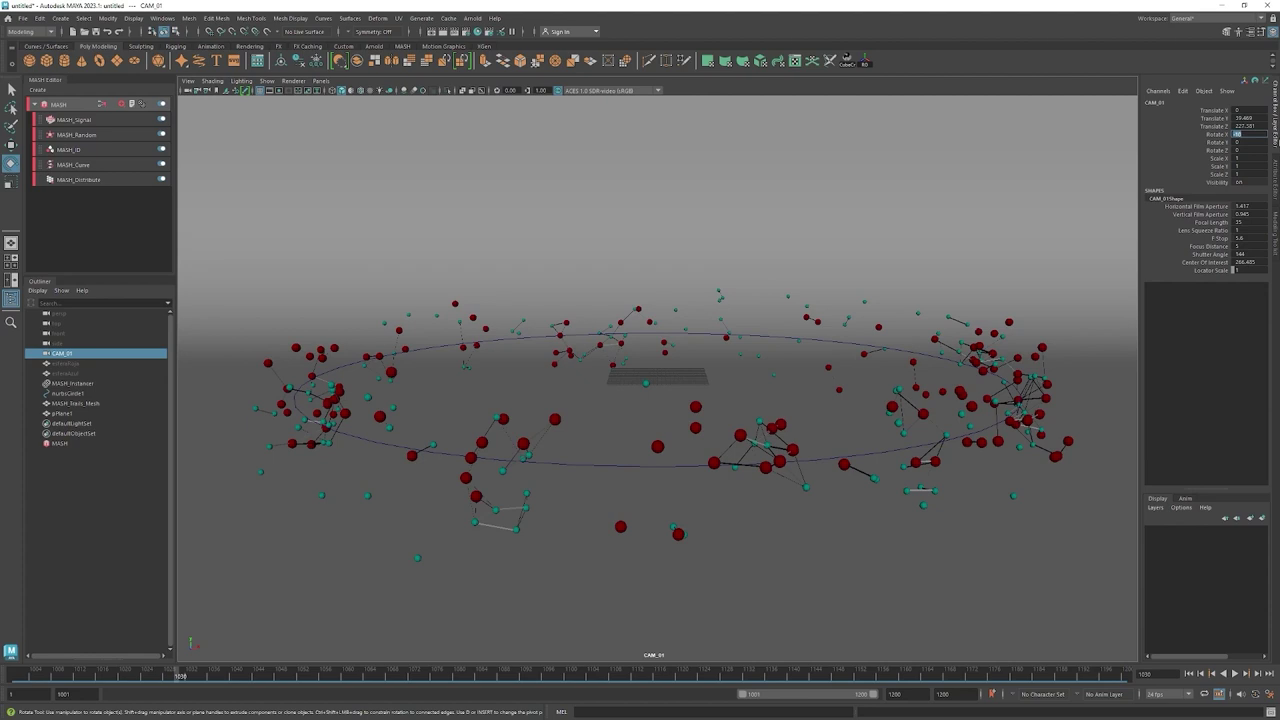
{"action": "key", "text": "Return"}
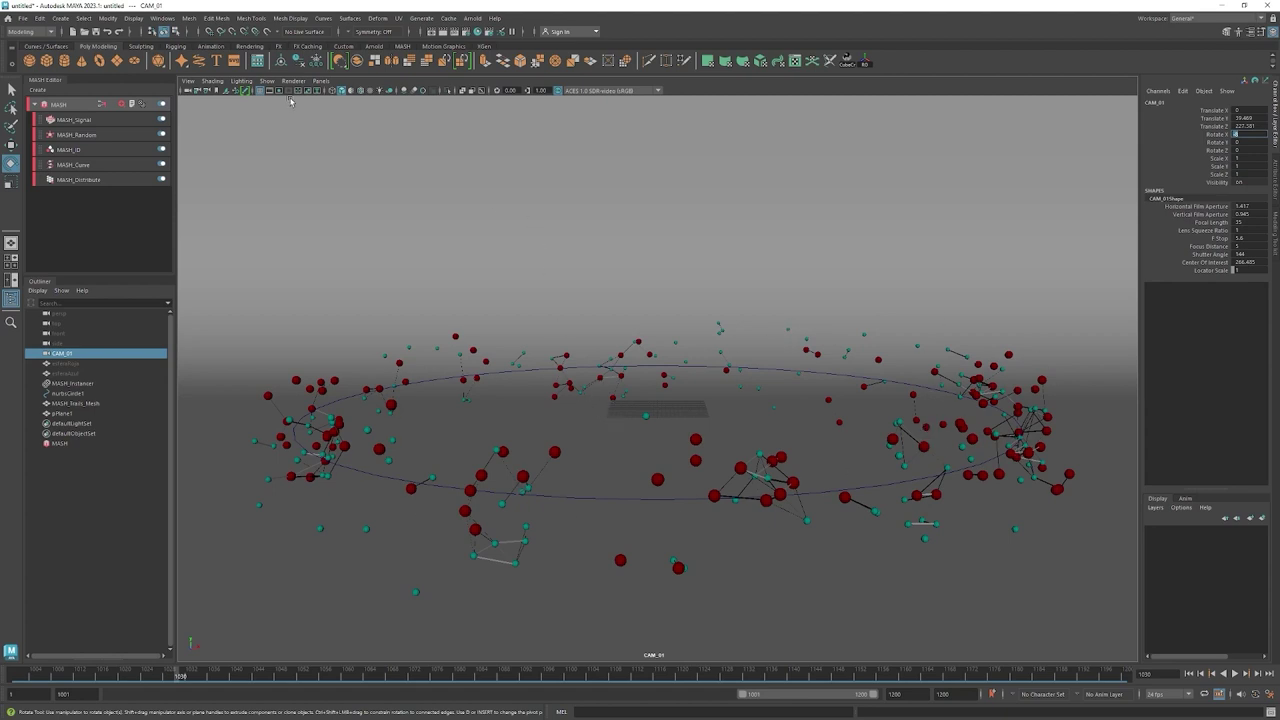
{"action": "left_click", "coordinate": [269, 91]}
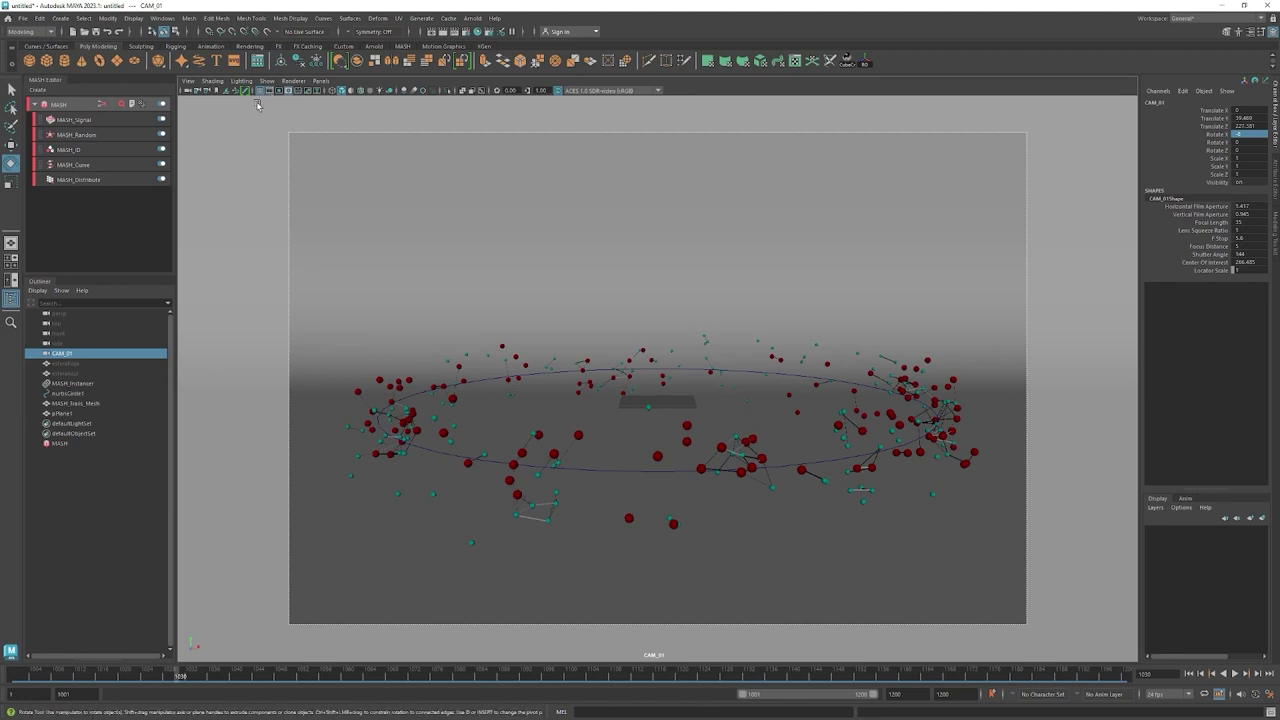
{"action": "left_click", "coordinate": [278, 91]}
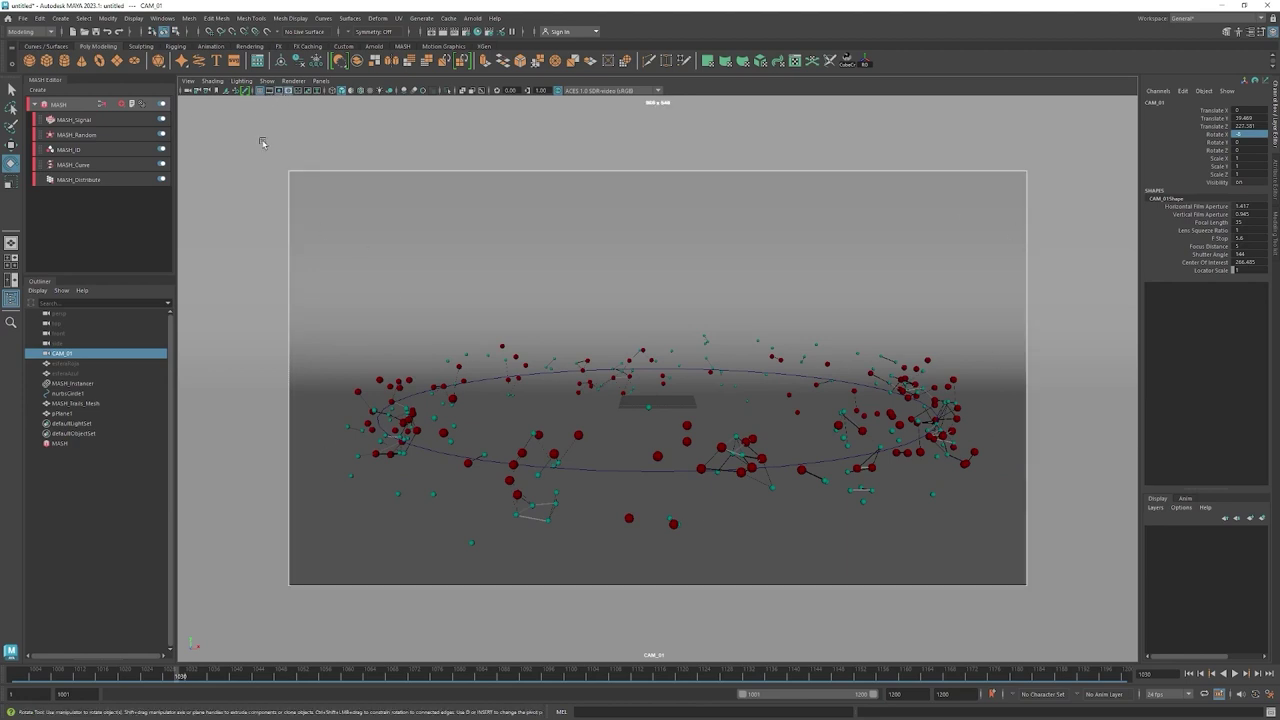
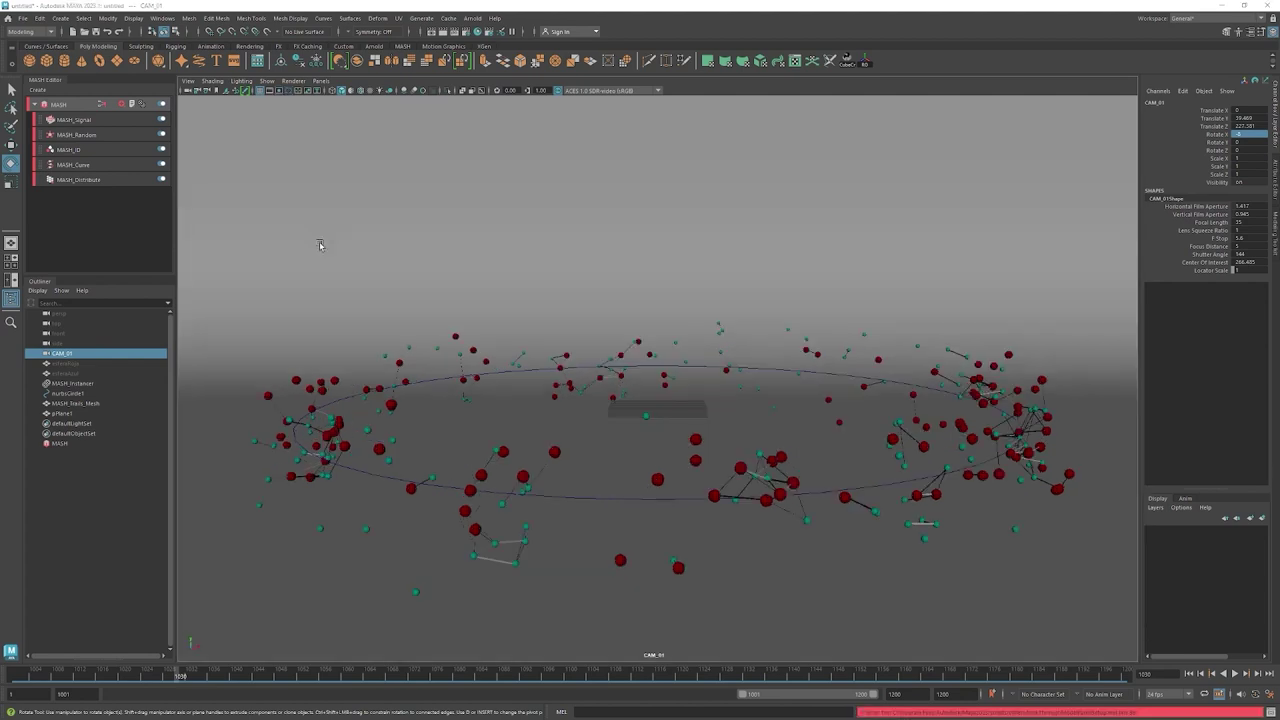
Assign a new aiStandardSurface material to pPlane1, then switch the viewport to the perspective camera.
{"action": "left_click", "coordinate": [320, 245]}
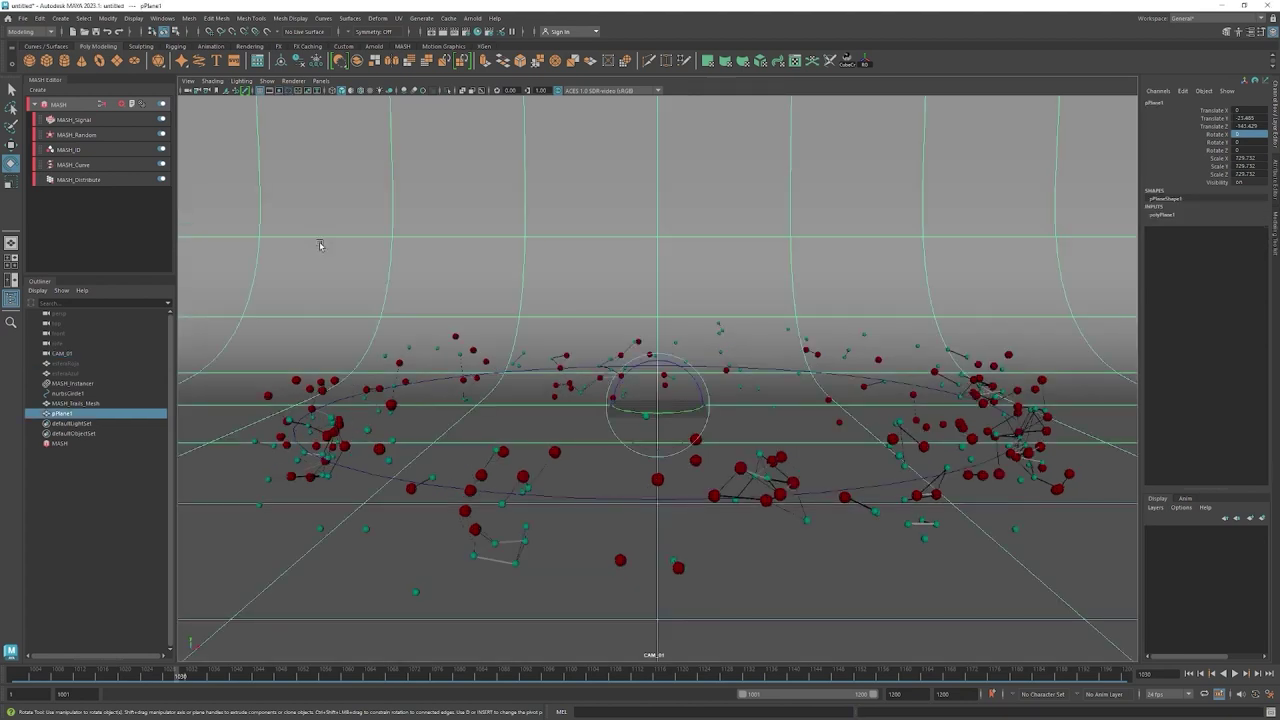
{"action": "right_click_drag", "start_coordinate": [390, 250], "coordinate": [408, 503]}
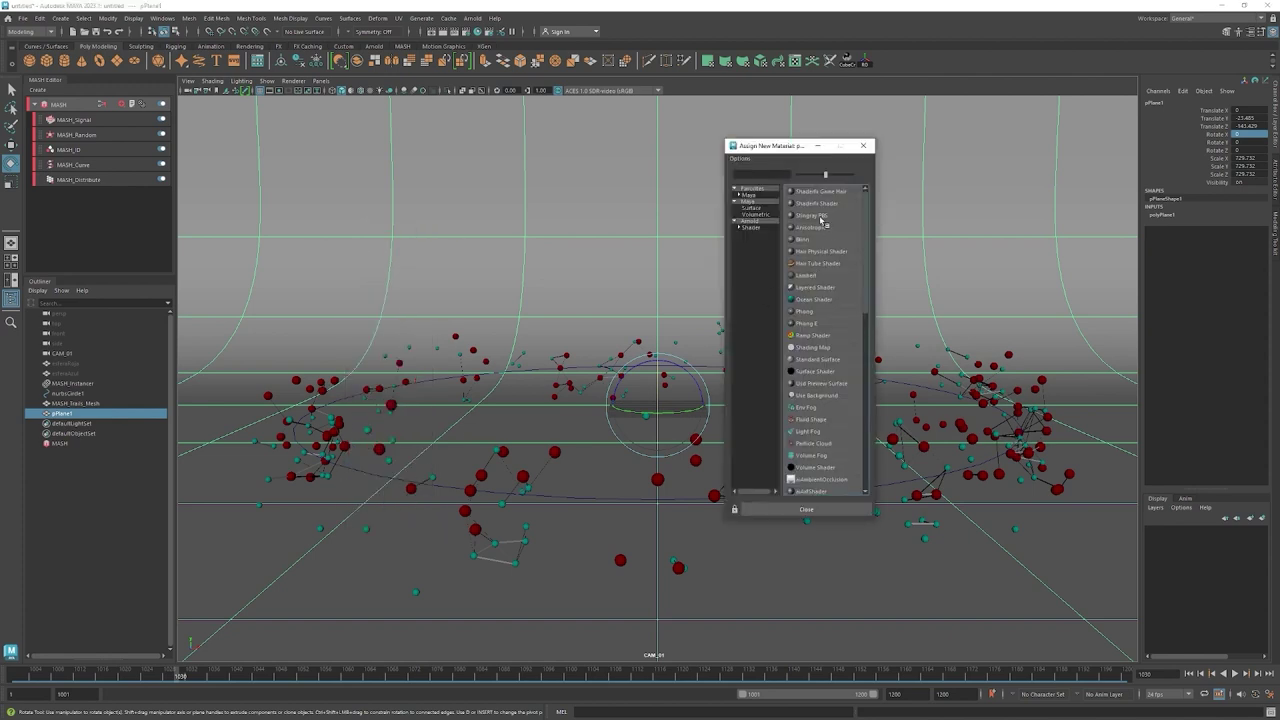
{"action": "left_click", "coordinate": [752, 221]}
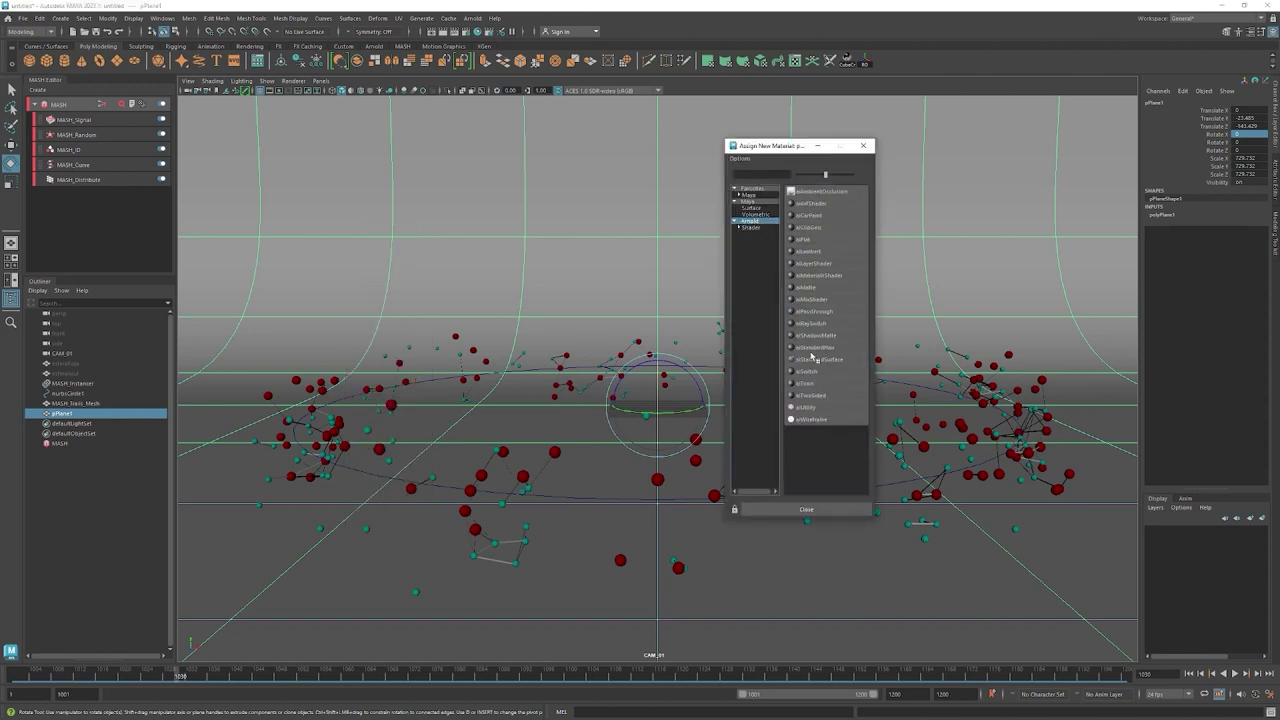
{"action": "left_click", "coordinate": [815, 359]}
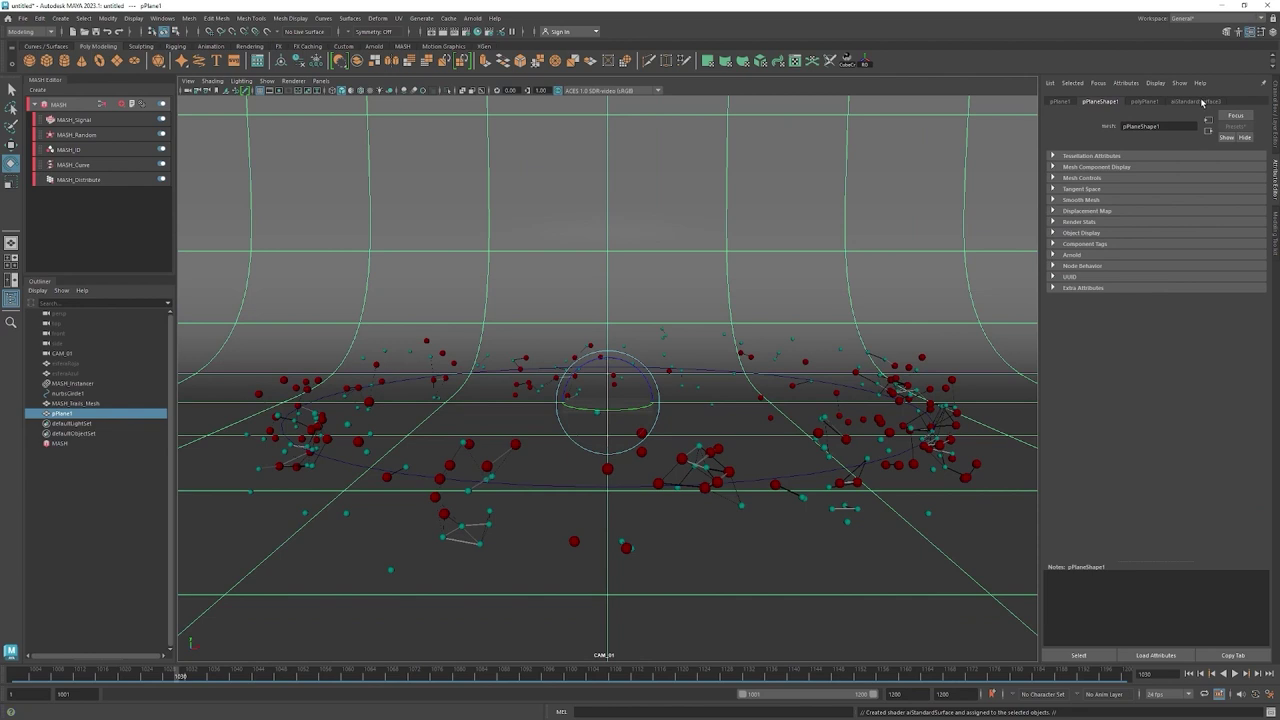
{"action": "left_click", "coordinate": [1203, 102]}
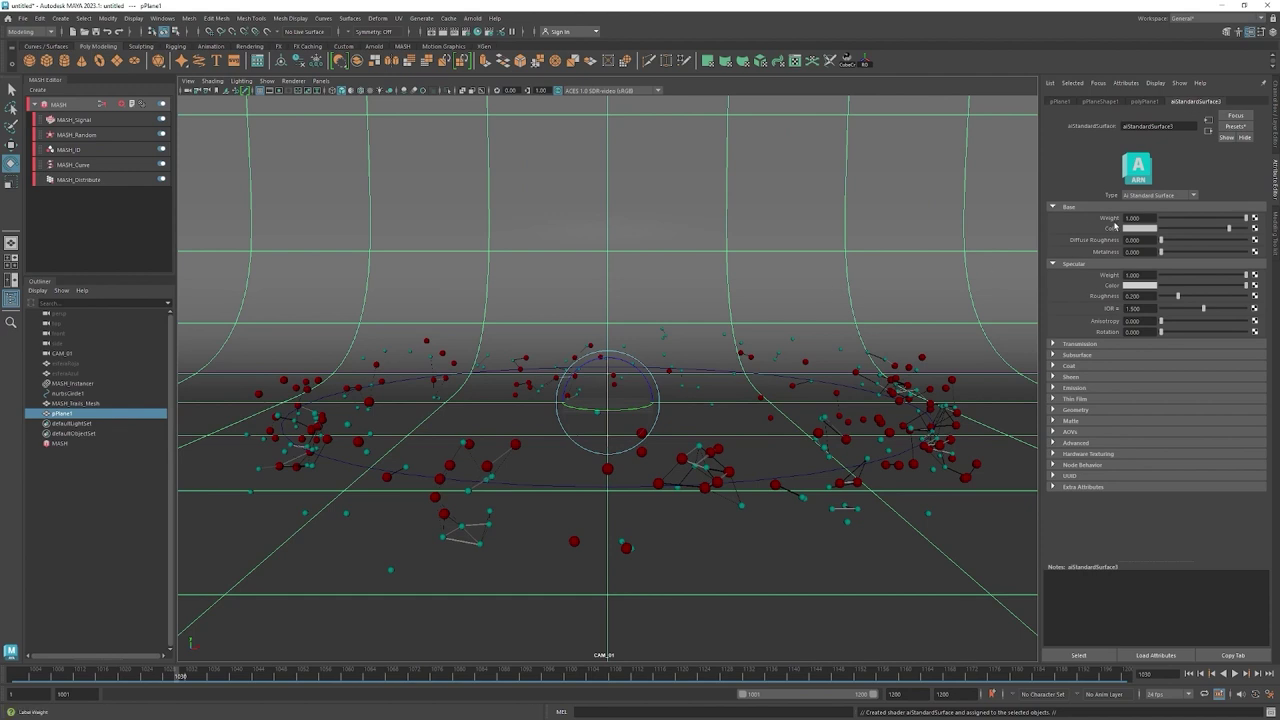
{"action": "key", "text": "space"}
{"action": "left_click", "coordinate": [530, 390]}
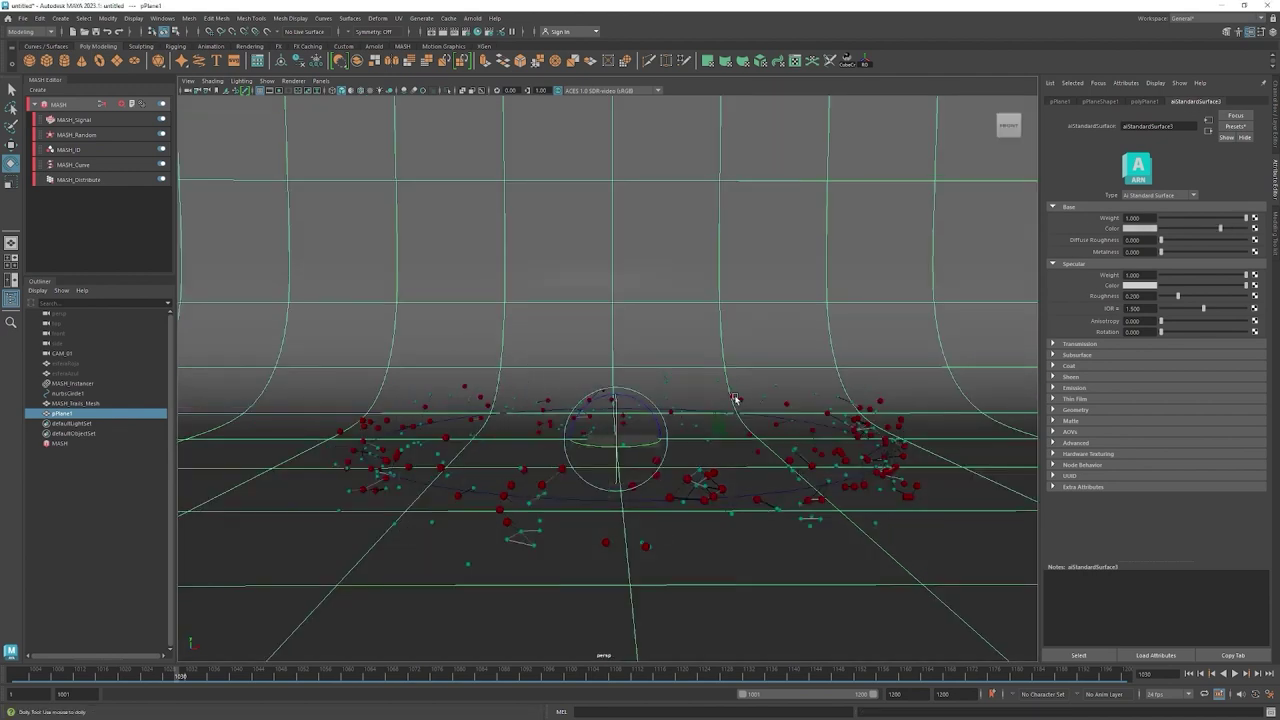
With nothing selected, tumble and dolly the persp view to see the cyclorama and sphere ring from above.
{"action": "scroll", "coordinate": [814, 400], "scroll_direction": "down", "scroll_amount": 3}
{"action": "scroll", "coordinate": [531, 406], "scroll_direction": "down", "scroll_amount": 3}
{"action": "left_click_drag", "start_coordinate": [531, 406], "coordinate": [717, 469], "text": "alt"}
{"action": "left_click", "coordinate": [717, 469]}
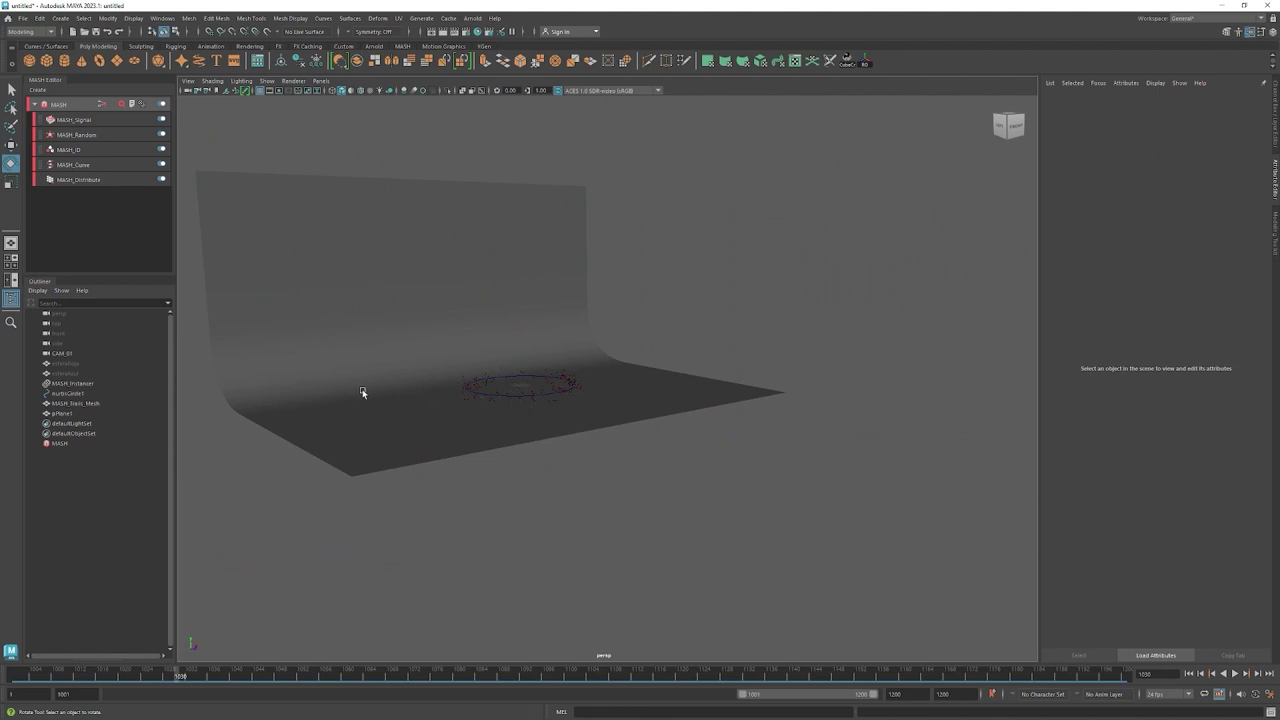
{"action": "left_click_drag", "start_coordinate": [363, 394], "coordinate": [654, 386], "text": "alt"}
{"action": "scroll", "coordinate": [847, 408], "scroll_direction": "up", "scroll_amount": 3}
{"action": "left_click_drag", "start_coordinate": [847, 408], "coordinate": [661, 355], "text": "alt"}
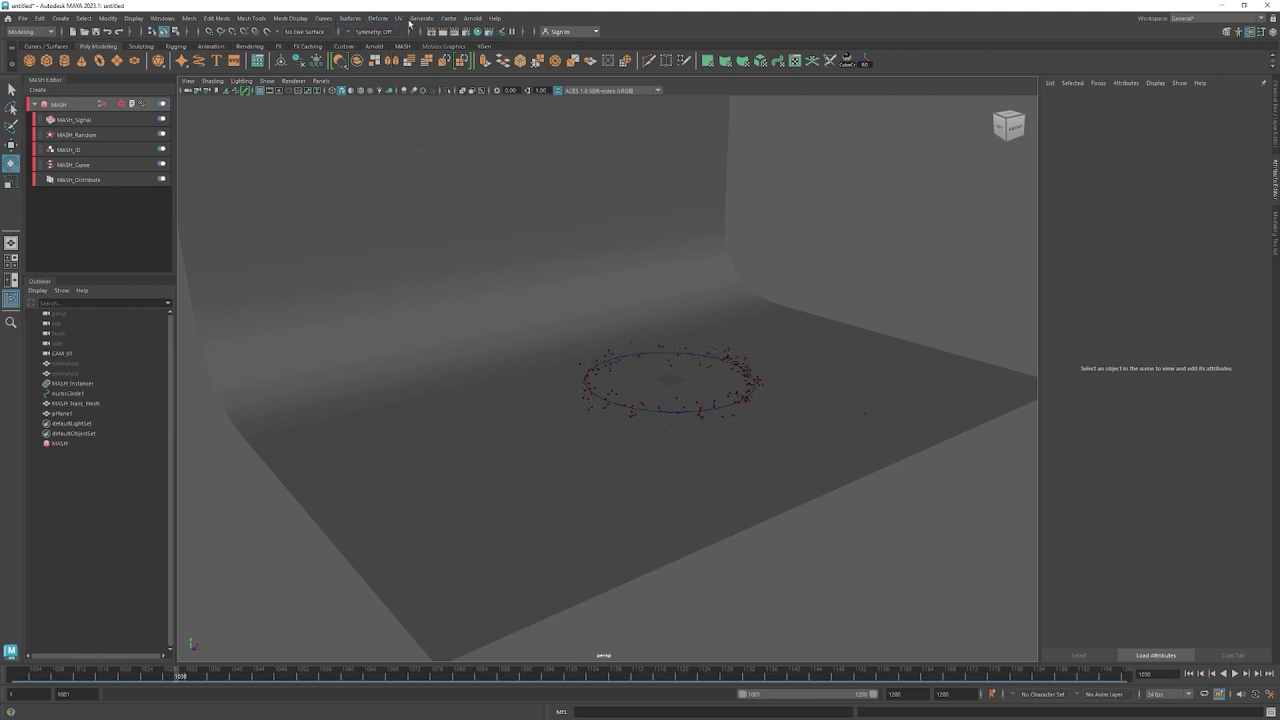
{"action": "left_click", "coordinate": [471, 18]}
{"action": "mouse_move", "coordinate": [483, 71]}
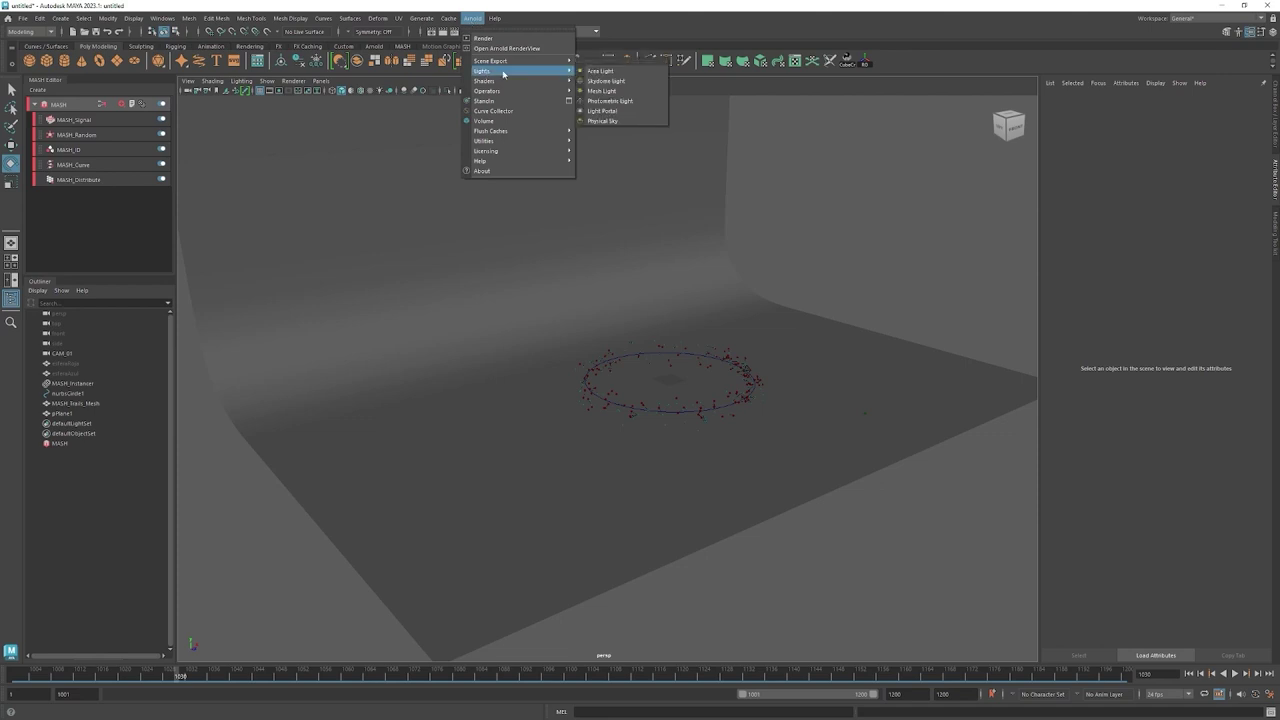
Create aiSkyDomeLight1 from the Arnold Lights menu and orbit the persp view to centre on it.
{"action": "left_click", "coordinate": [612, 82]}
{"action": "left_click_drag", "start_coordinate": [749, 320], "coordinate": [568, 325], "text": "alt"}
{"action": "right_click_drag", "start_coordinate": [568, 325], "coordinate": [662, 373], "text": "alt"}
{"action": "mouse_move", "coordinate": [662, 373]}
{"action": "left_mouse_down", "text": "alt"}
{"action": "mouse_move", "coordinate": [577, 400]}
{"action": "mouse_move", "coordinate": [666, 391]}
{"action": "mouse_move", "coordinate": [709, 329]}
{"action": "mouse_move", "coordinate": [666, 349]}
{"action": "left_mouse_up", "text": "alt"}
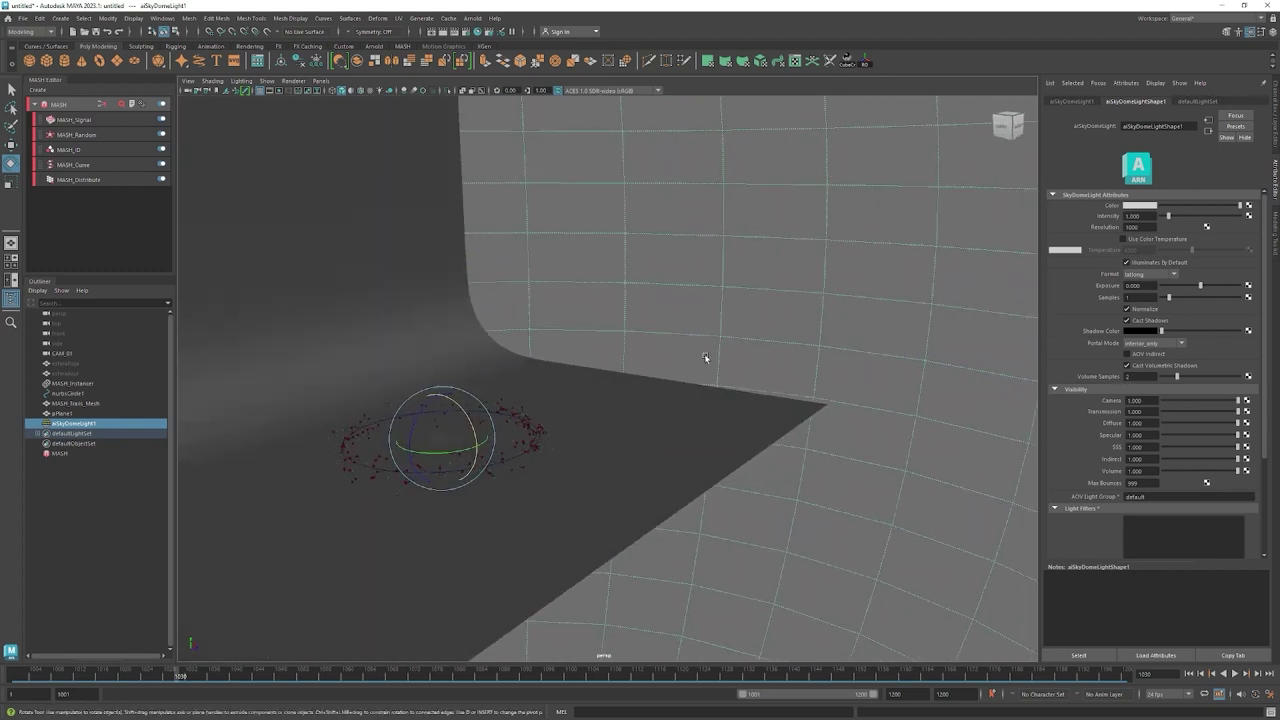
{"action": "mouse_move", "coordinate": [681, 363]}
{"action": "left_mouse_down", "text": "alt"}
{"action": "mouse_move", "coordinate": [623, 366]}
{"action": "mouse_move", "coordinate": [791, 363]}
{"action": "mouse_move", "coordinate": [532, 186]}
{"action": "left_mouse_up", "text": "alt"}
{"action": "left_click", "coordinate": [200, 91]}
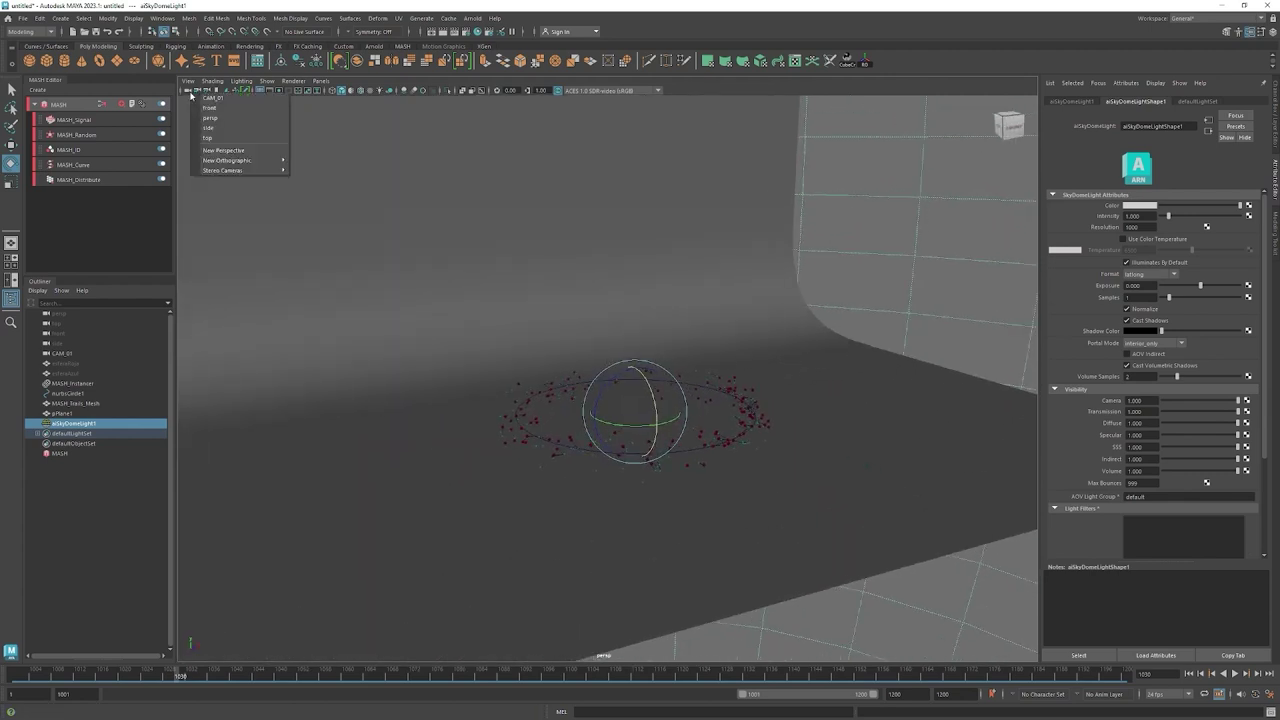
Look through CAM_01 and start an Arnold RenderView render of that view.
{"action": "left_click", "coordinate": [212, 99]}
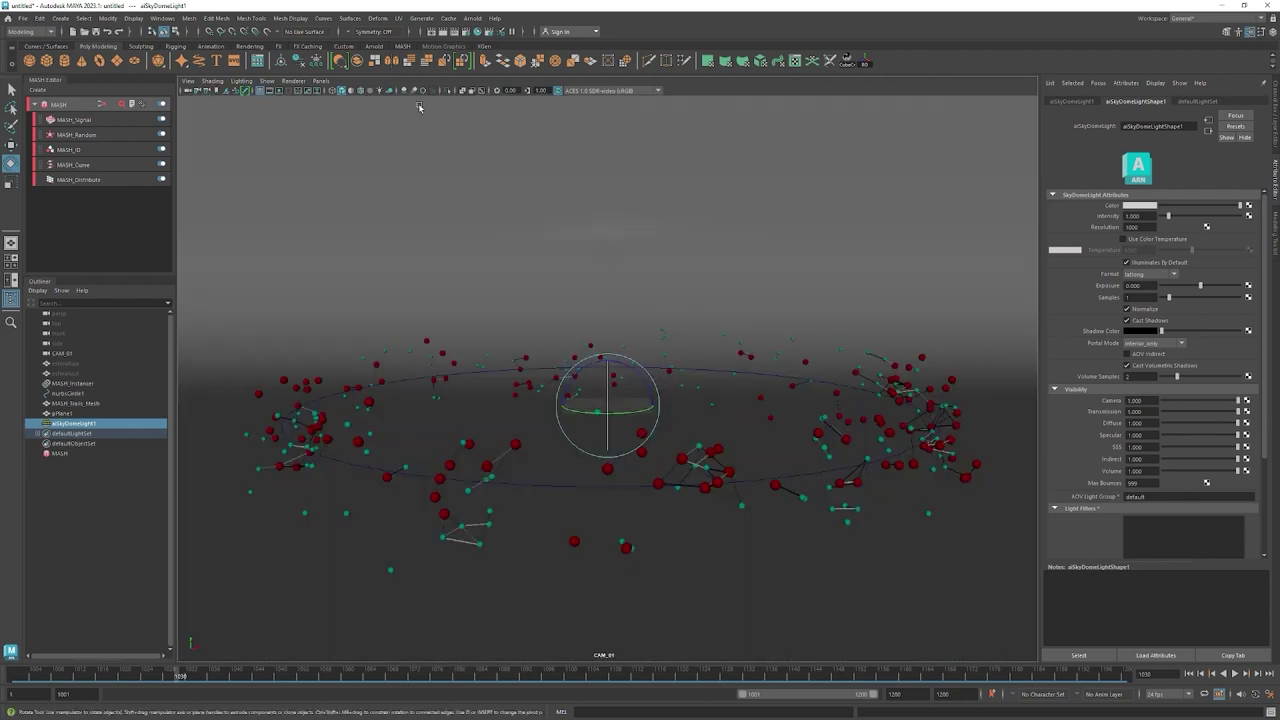
{"action": "left_click", "coordinate": [474, 19]}
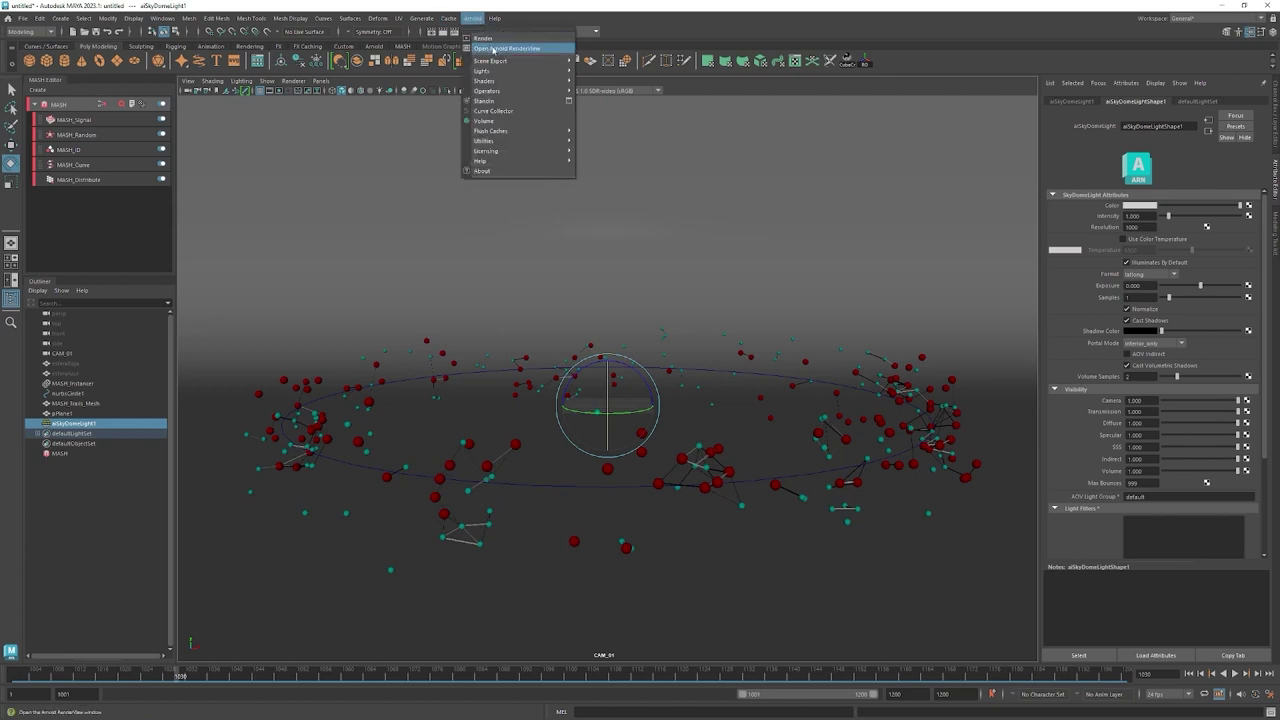
{"action": "left_click", "coordinate": [505, 48]}
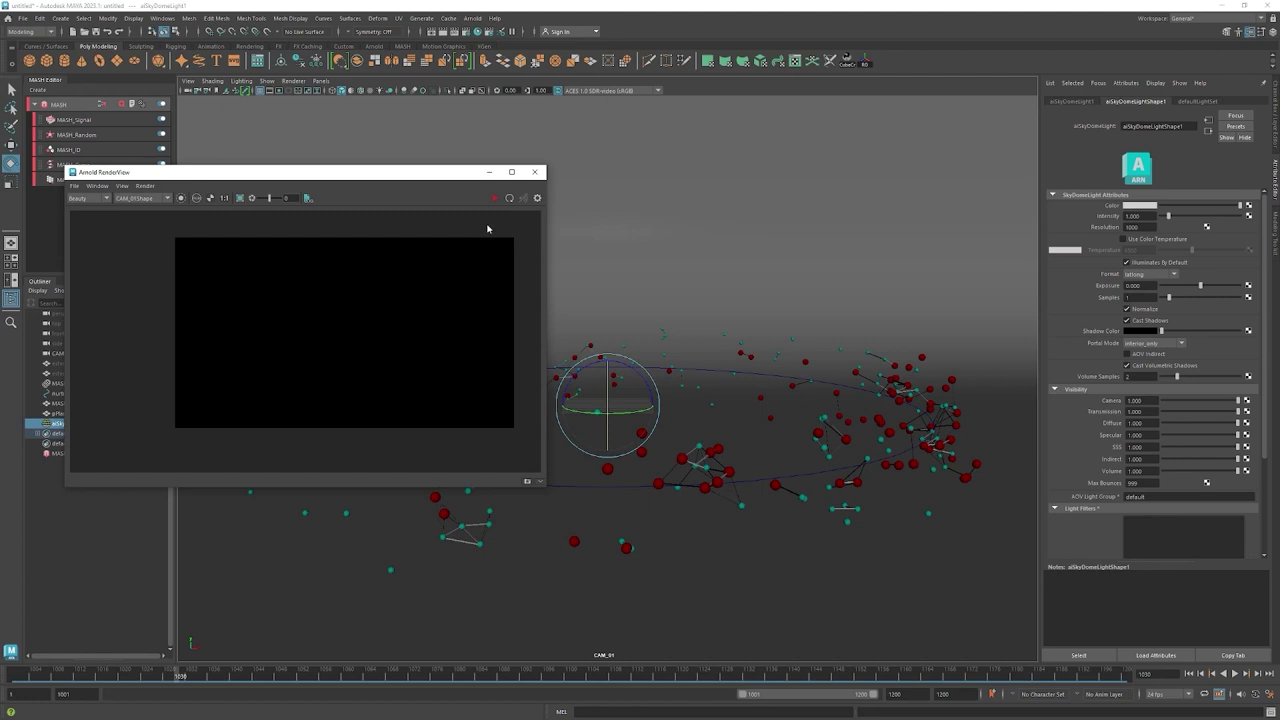
{"action": "left_click", "coordinate": [495, 199]}
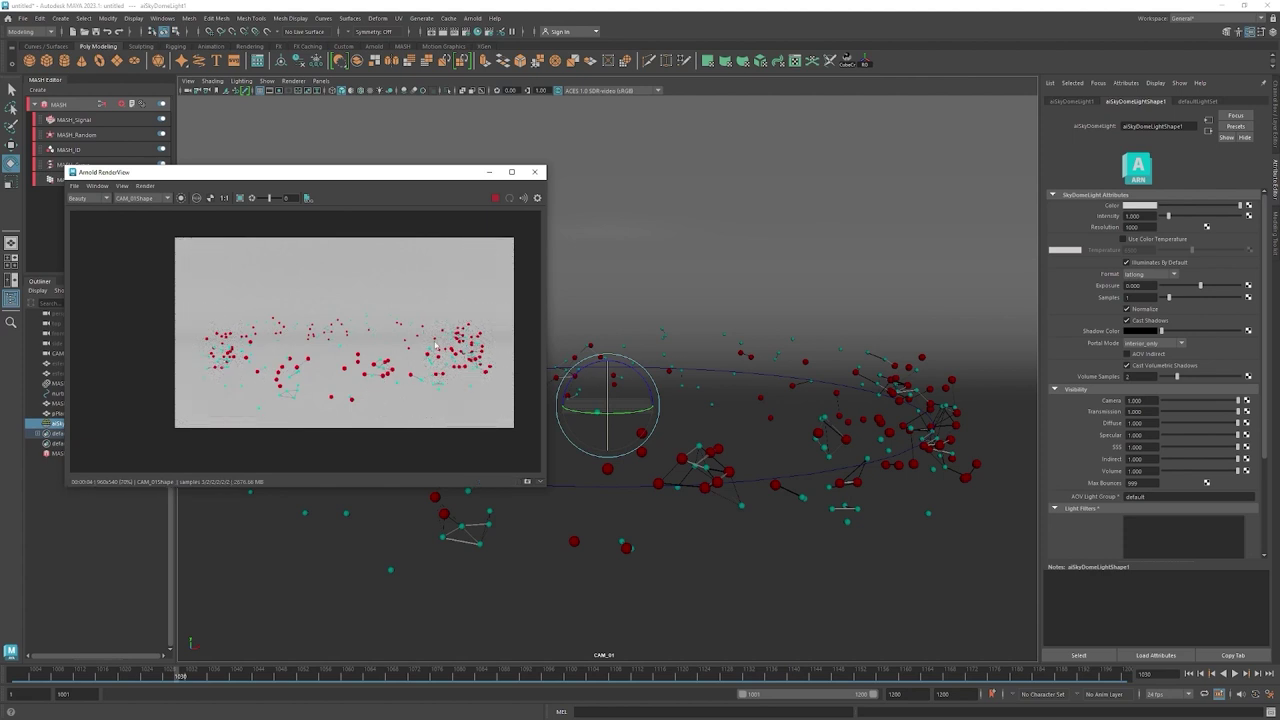
Zoom in and out on the test render of the sphere ring, then close the render window.
{"action": "scroll", "coordinate": [427, 376], "scroll_direction": "up", "scroll_amount": 3}
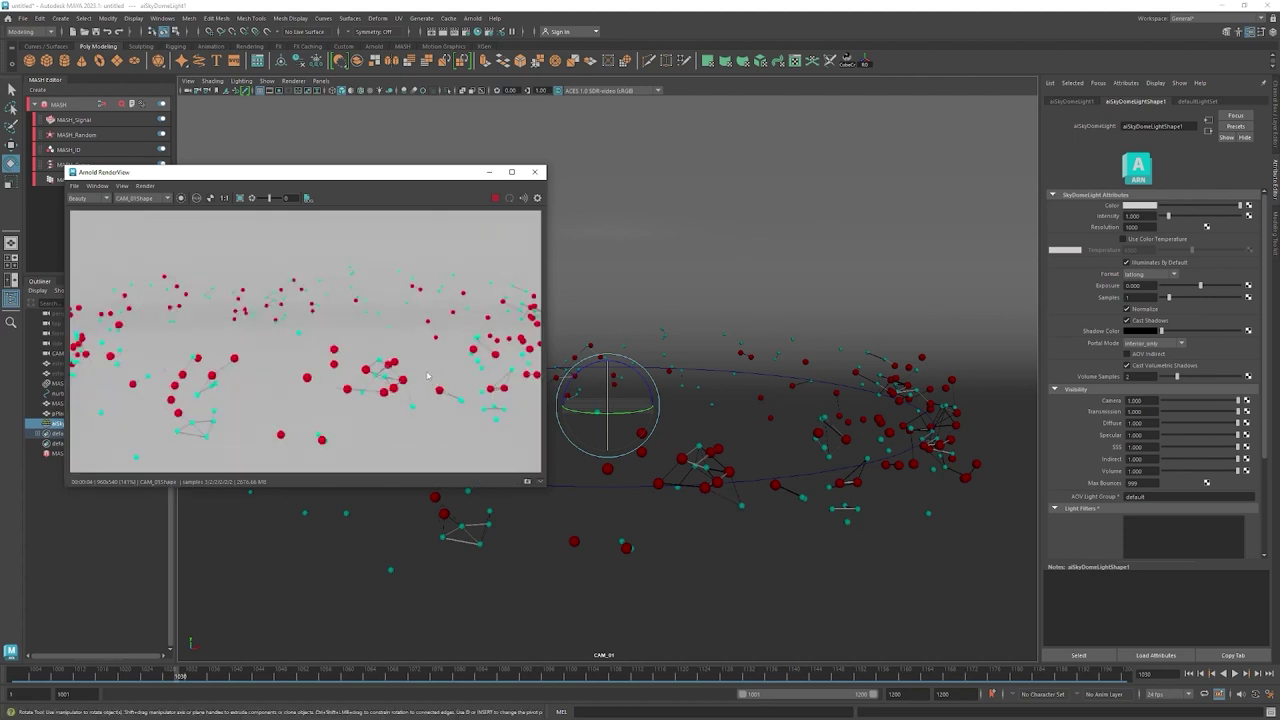
{"action": "scroll", "coordinate": [427, 376], "scroll_direction": "up", "scroll_amount": 2}
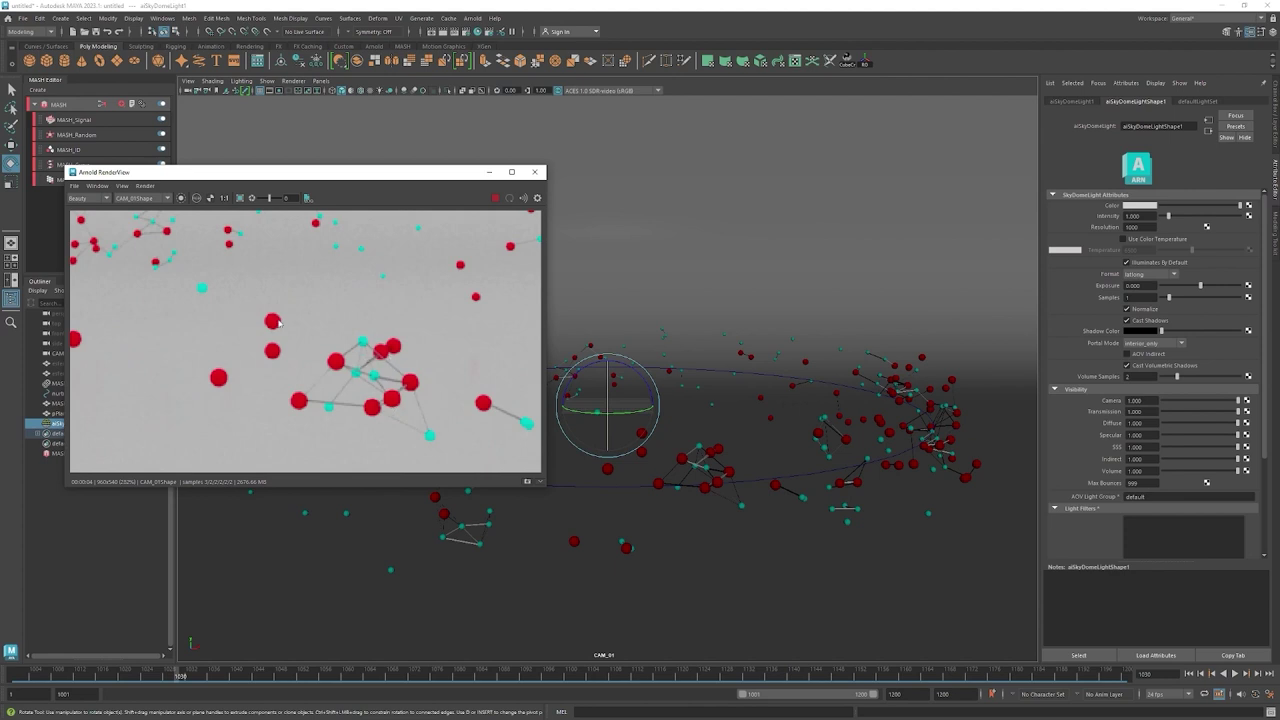
{"action": "scroll", "coordinate": [274, 331], "scroll_direction": "up", "scroll_amount": 5}
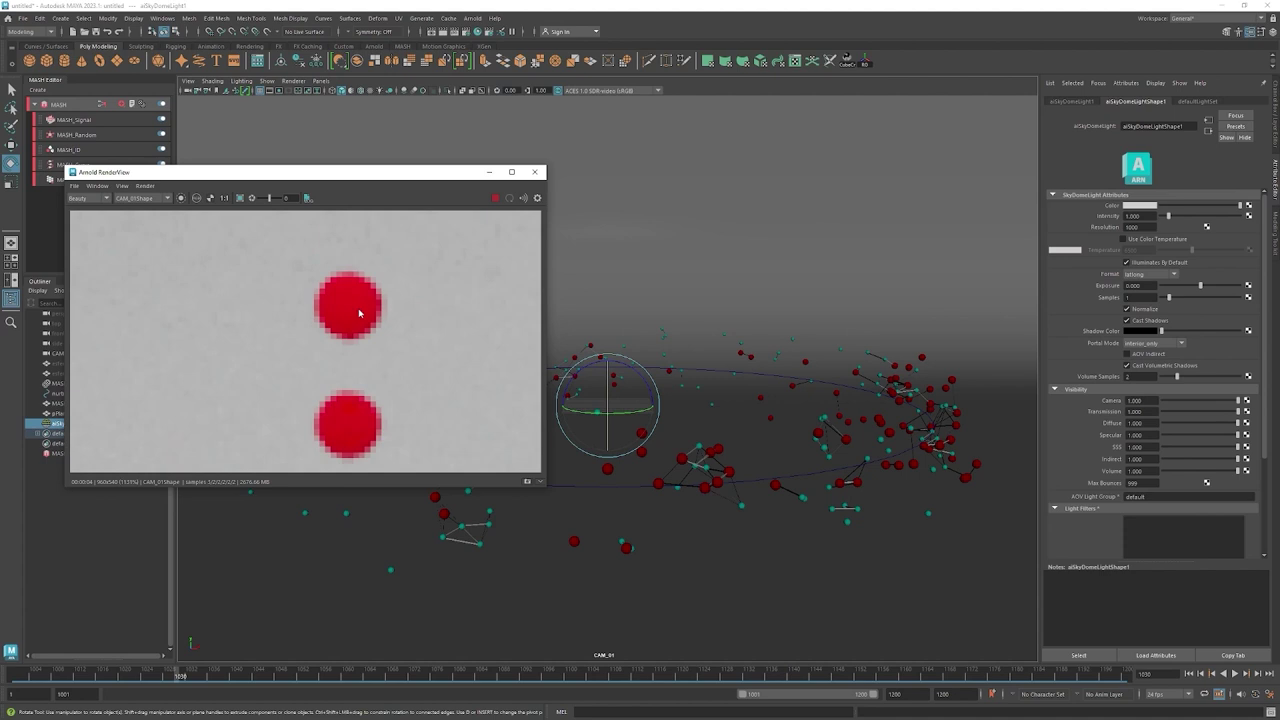
{"action": "scroll", "coordinate": [368, 330], "scroll_direction": "down", "scroll_amount": 2}
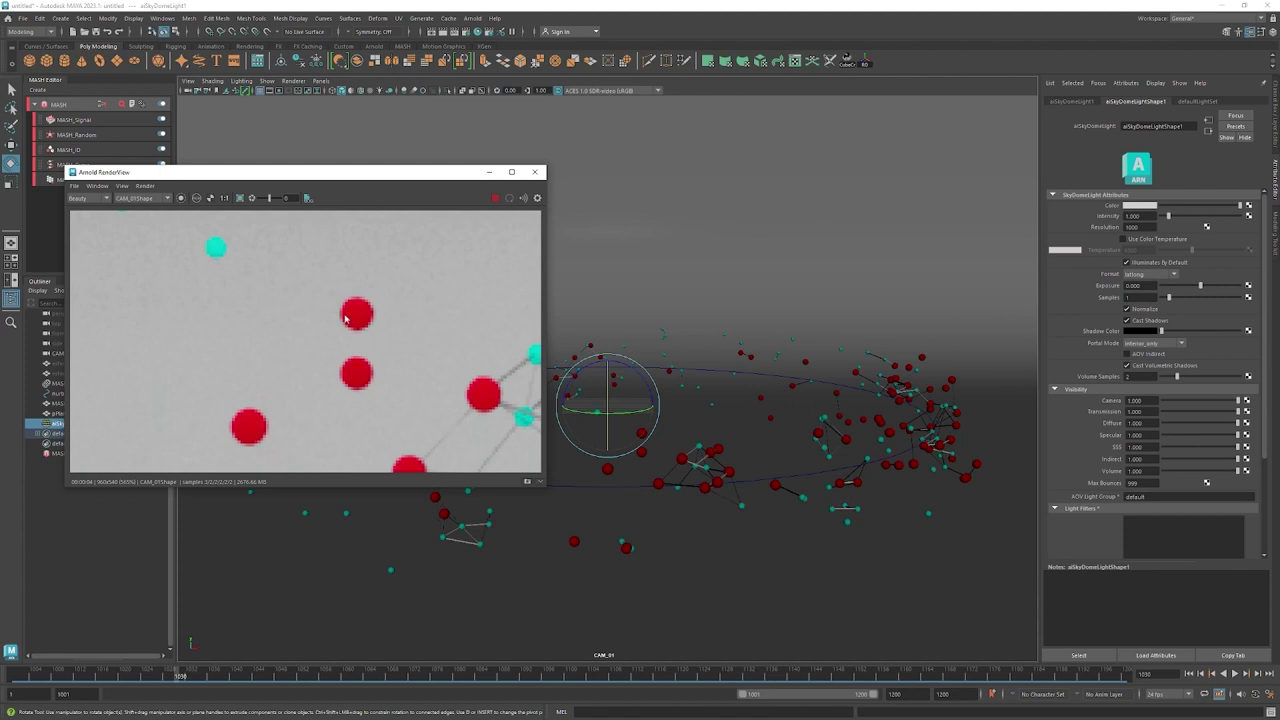
{"action": "scroll", "coordinate": [388, 341], "scroll_direction": "down", "scroll_amount": 8}
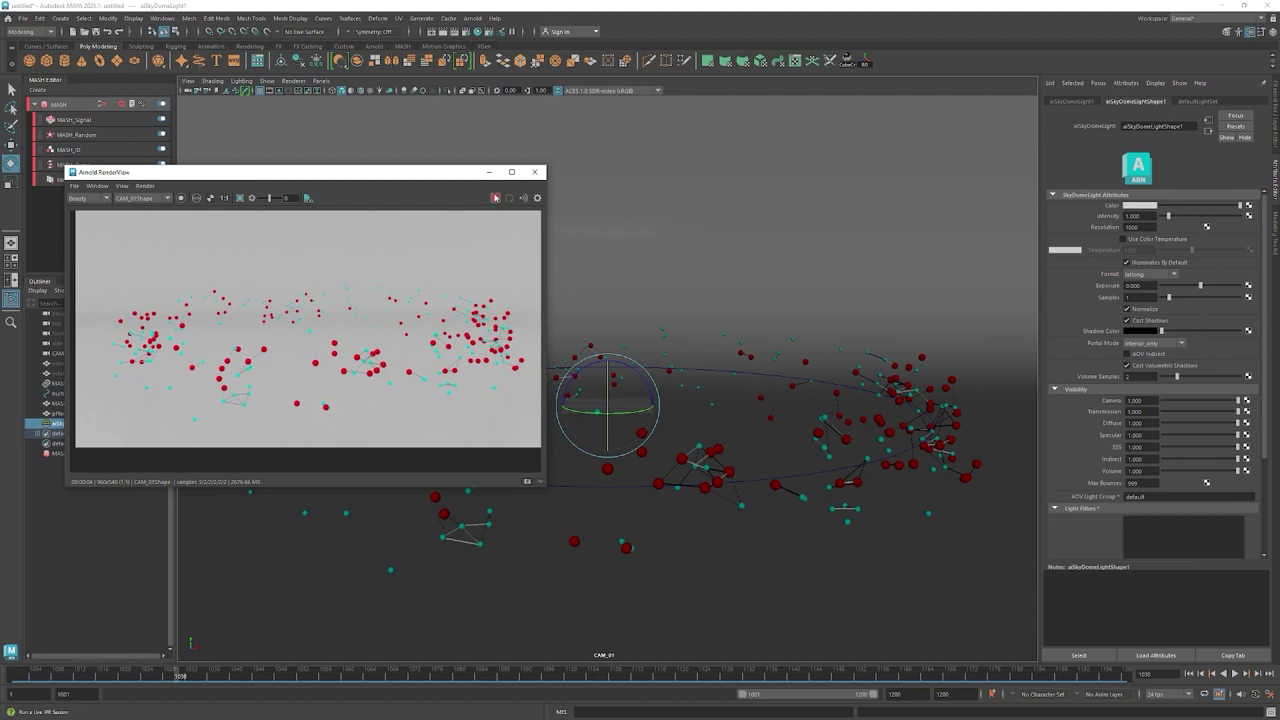
{"action": "left_click", "coordinate": [534, 172]}
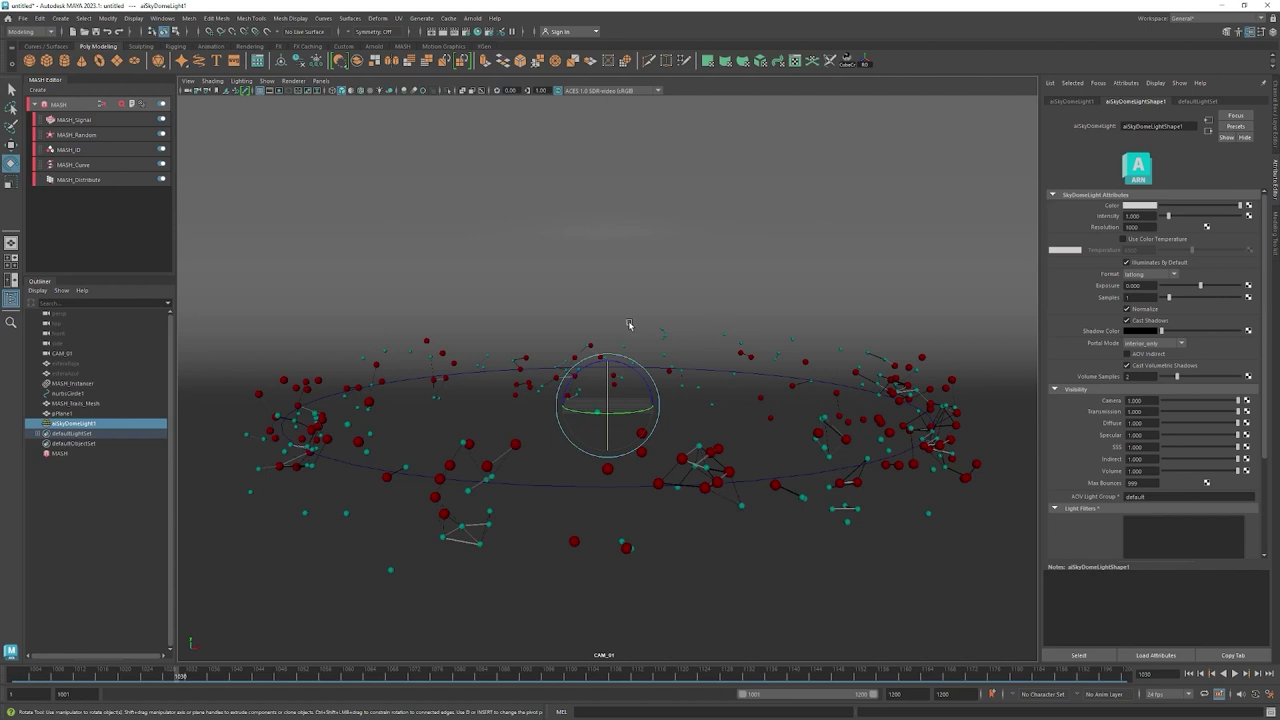
Place aiSkyDomeLight1 directly below CAM_01 in the Outliner and bring up Create Render Node for its Color.
{"action": "middle_click_drag", "start_coordinate": [86, 428], "coordinate": [86, 366]}
{"action": "left_click", "coordinate": [88, 366]}
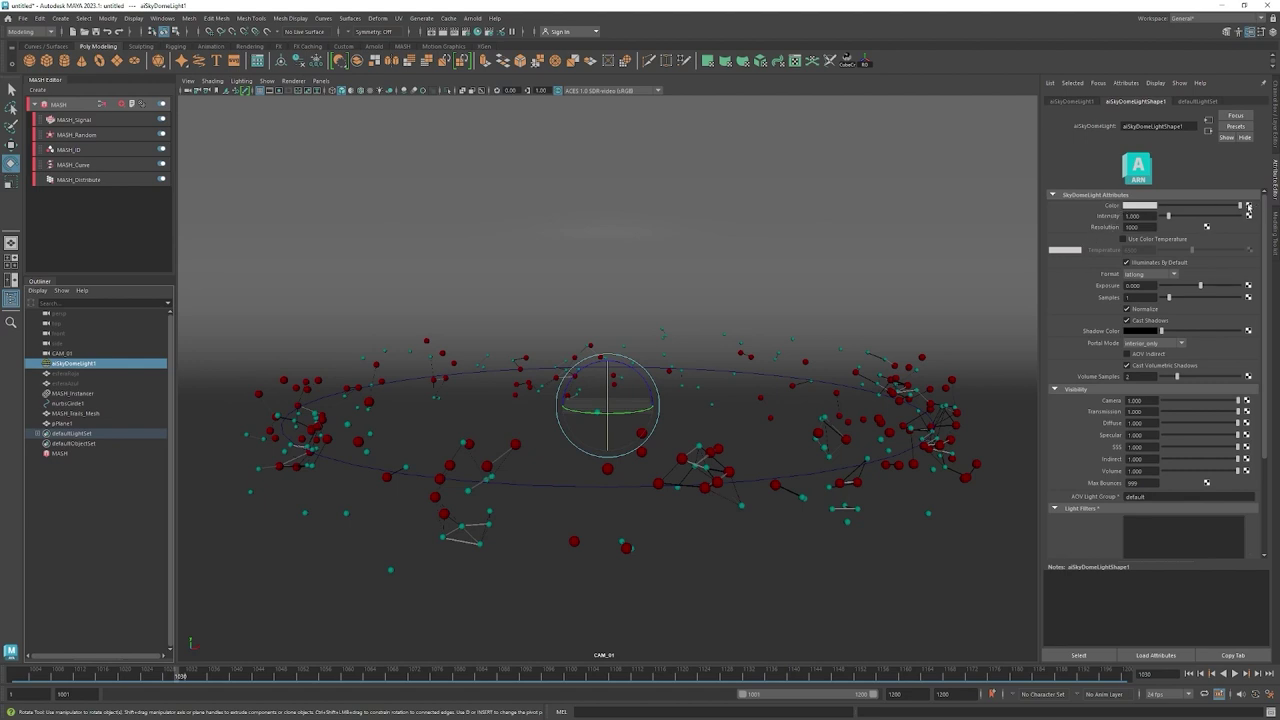
{"action": "left_click", "coordinate": [1249, 208]}
{"action": "left_click_drag", "start_coordinate": [225, 208], "coordinate": [574, 185]}
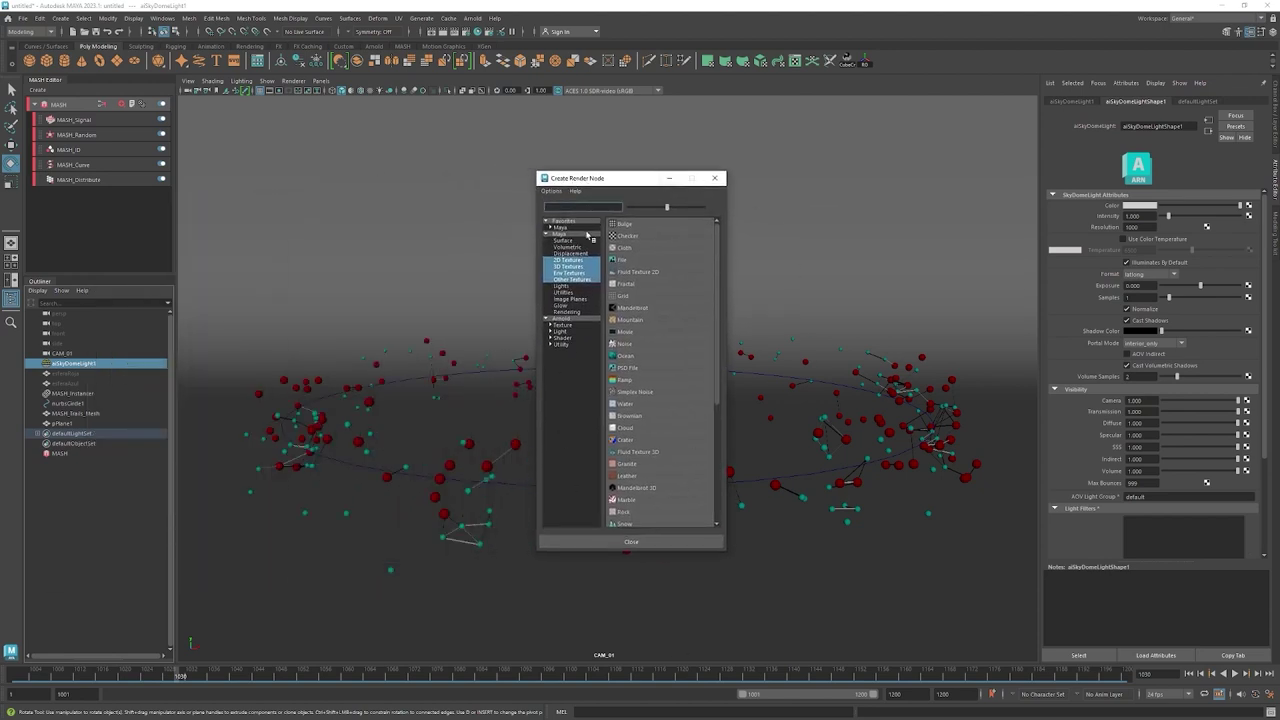
Feed the skydome light's Color with a file1 texture loading the HDR studio image from the projects folder.
{"action": "left_click", "coordinate": [640, 263]}
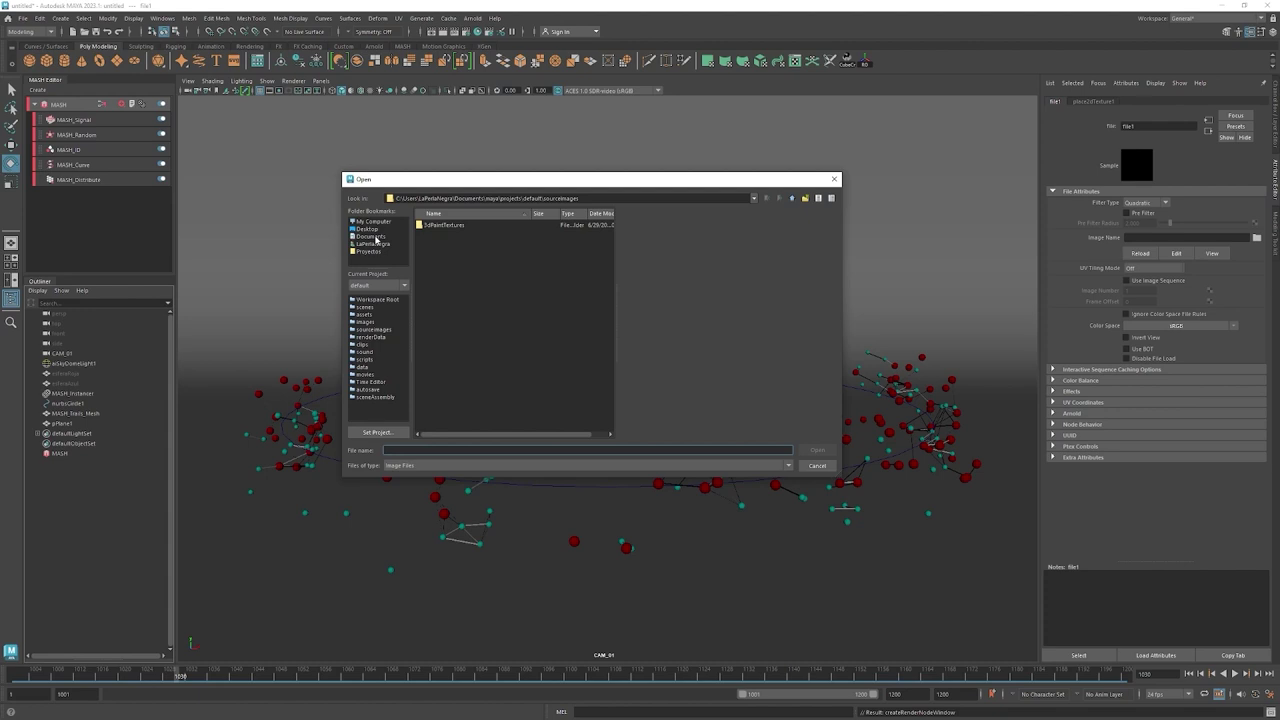
{"action": "left_click", "coordinate": [371, 251]}
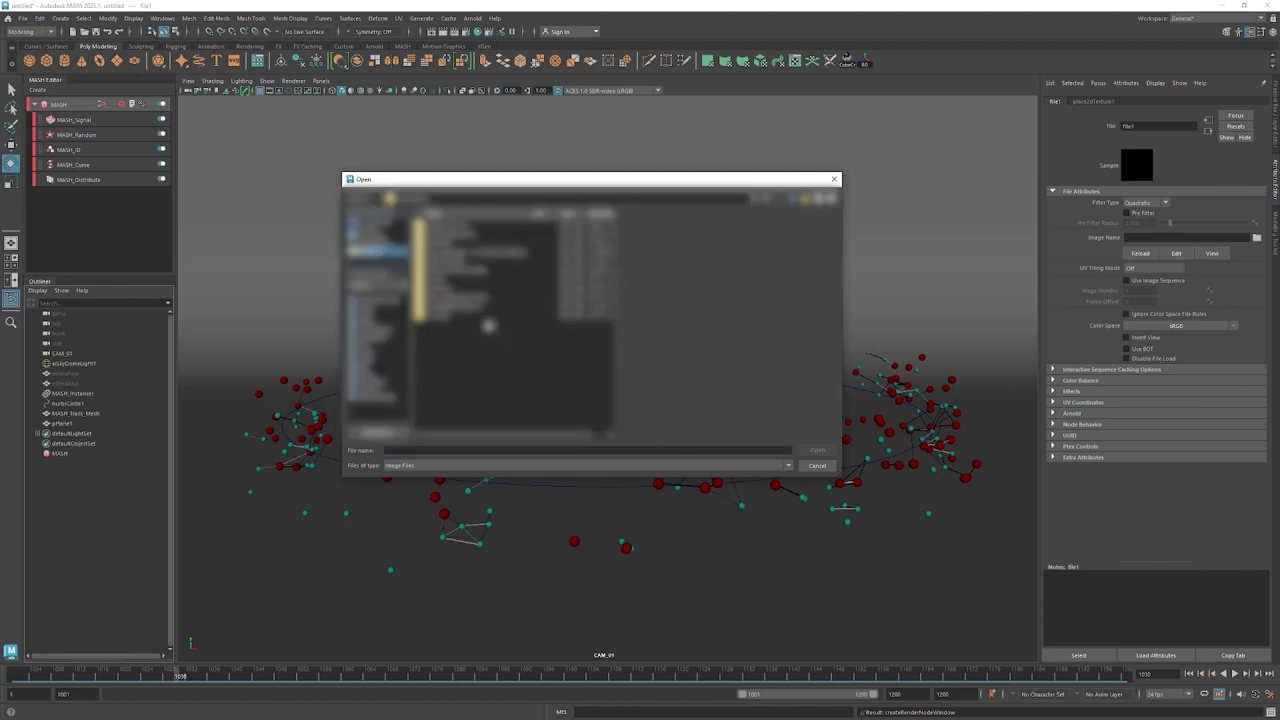
{"action": "double_click", "coordinate": [472, 242]}
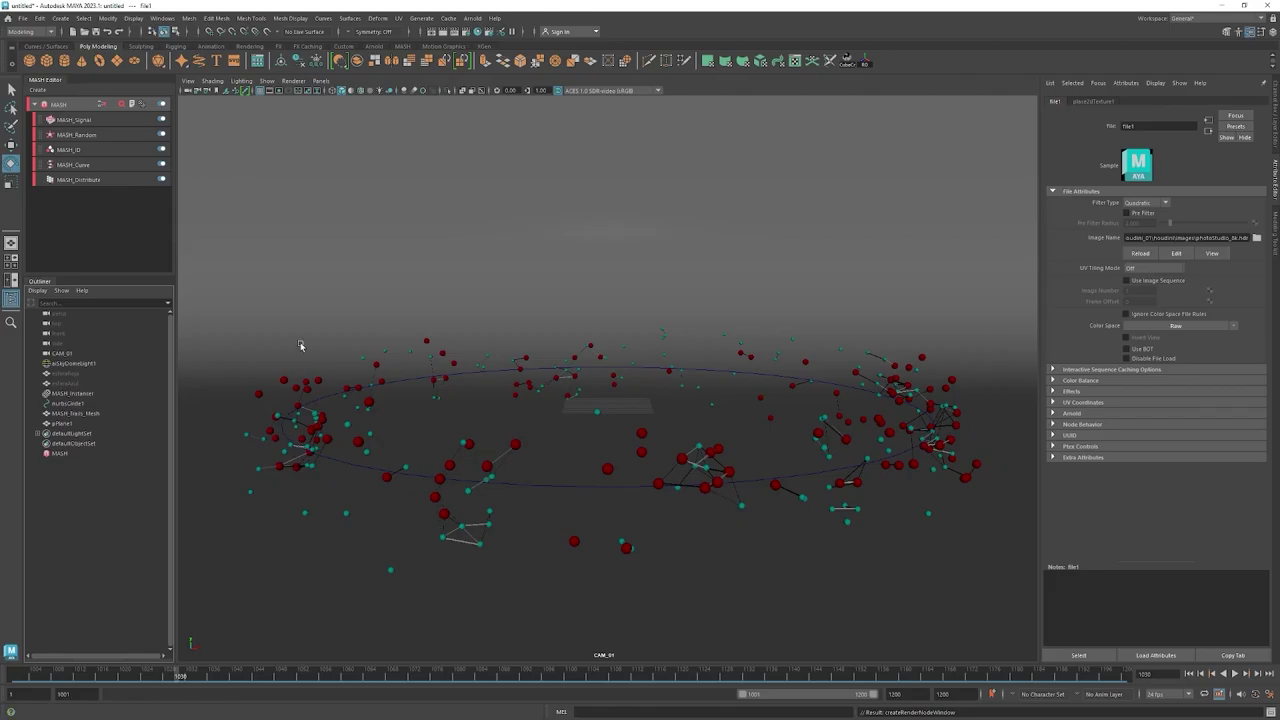
{"action": "left_click", "coordinate": [88, 366]}
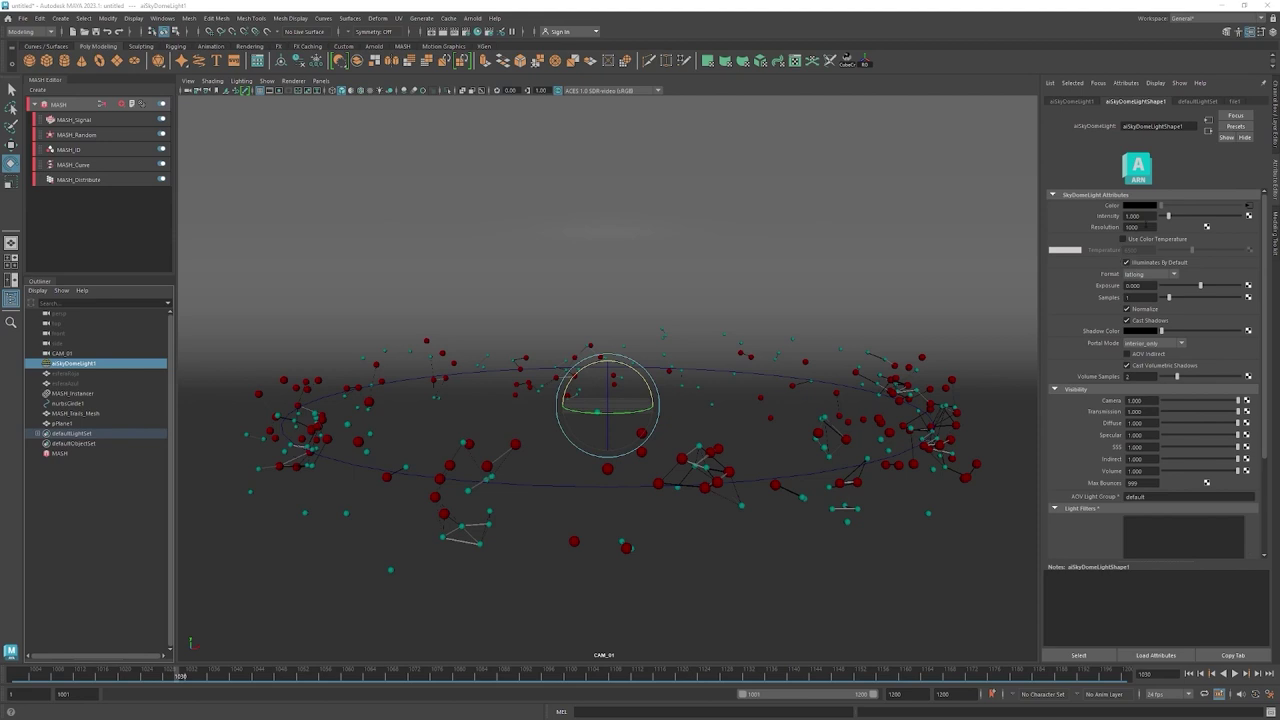
Set the skydome light's Resolution to 4000 and adjust its Samples value.
{"action": "left_click", "coordinate": [1138, 227]}
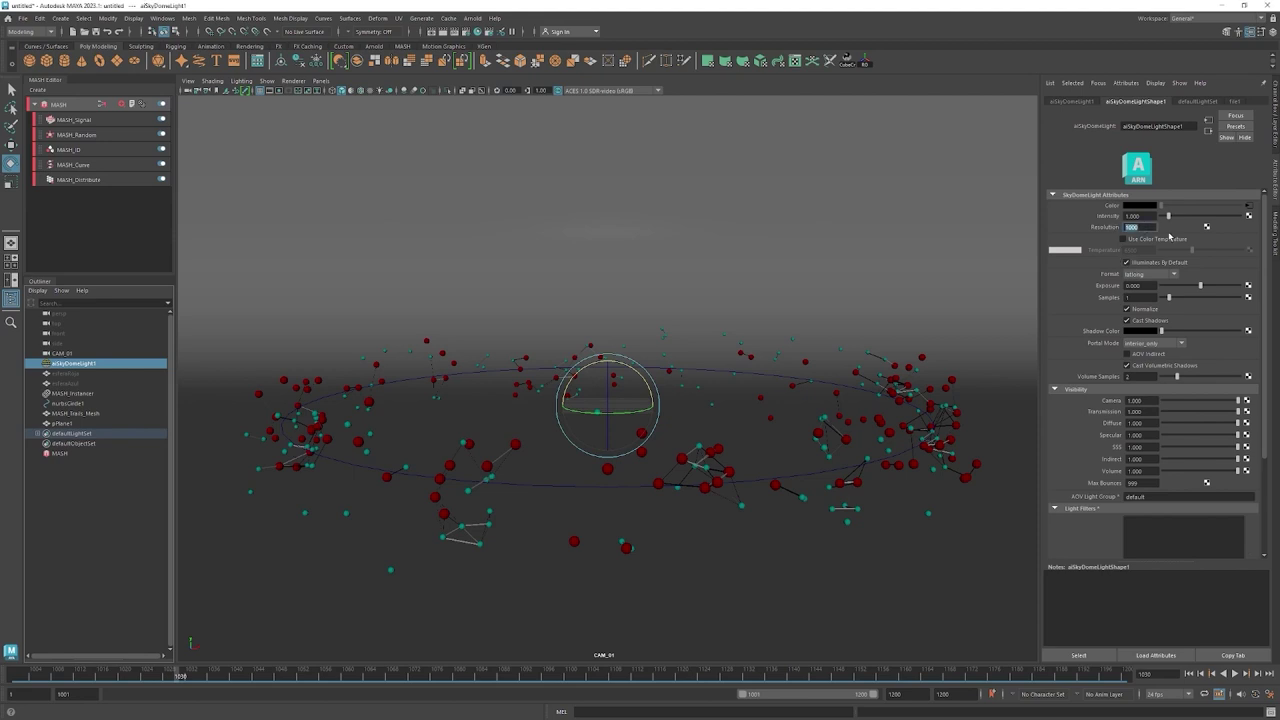
{"action": "type", "text": "40"}
{"action": "key", "text": "Return"}
{"action": "left_click", "coordinate": [1135, 297]}
{"action": "left_click", "coordinate": [106, 494]}
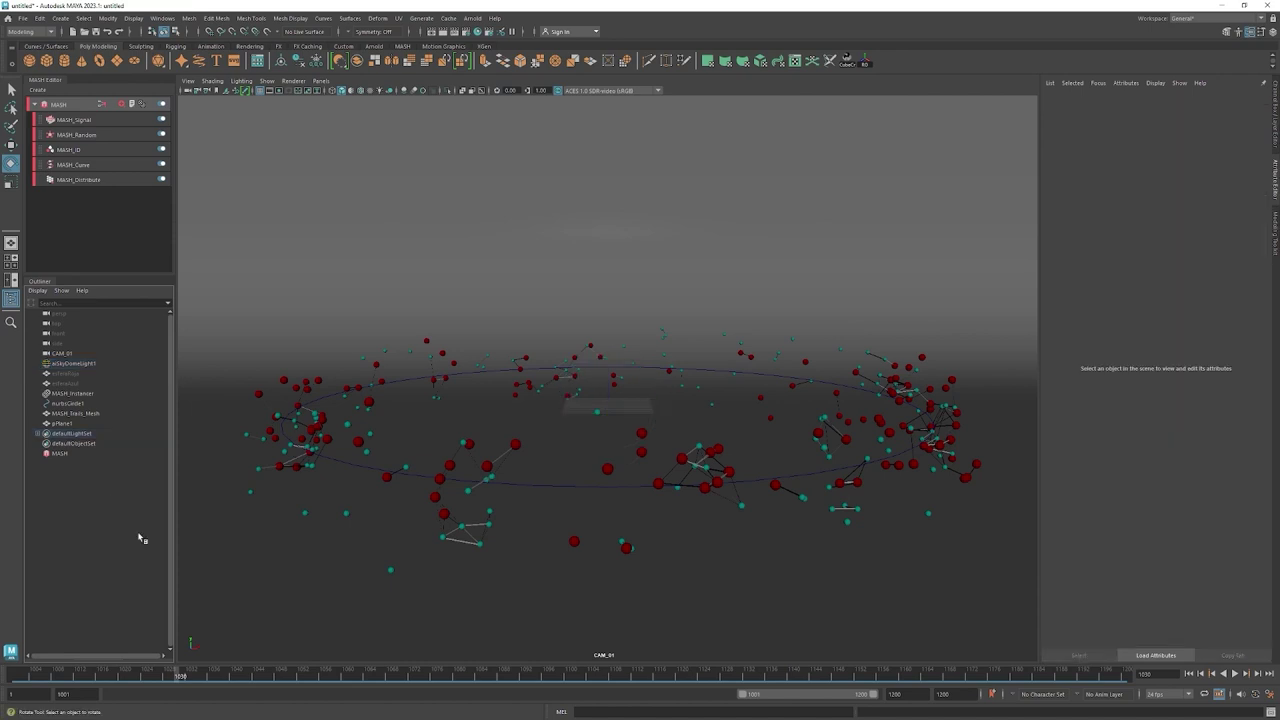
Open a resized Arnold RenderView, render the scene, and zoom and pan over the result.
{"action": "left_click", "coordinate": [469, 19]}
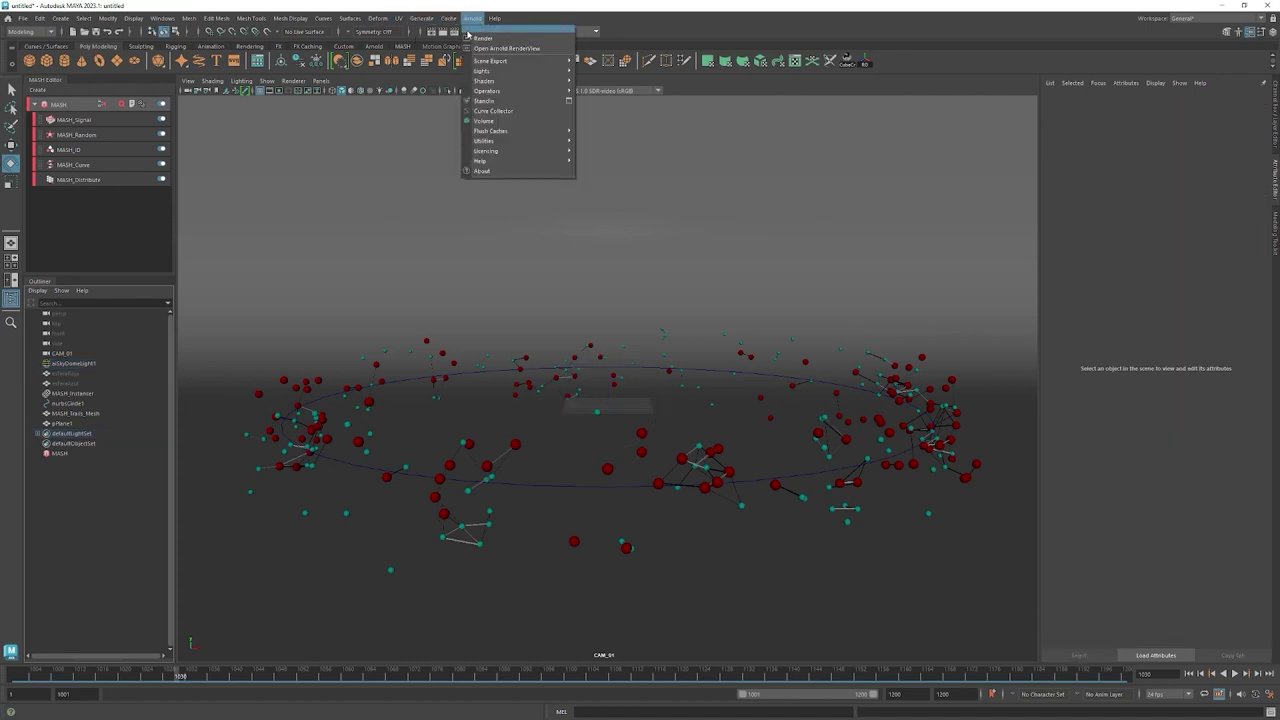
{"action": "left_click", "coordinate": [540, 50]}
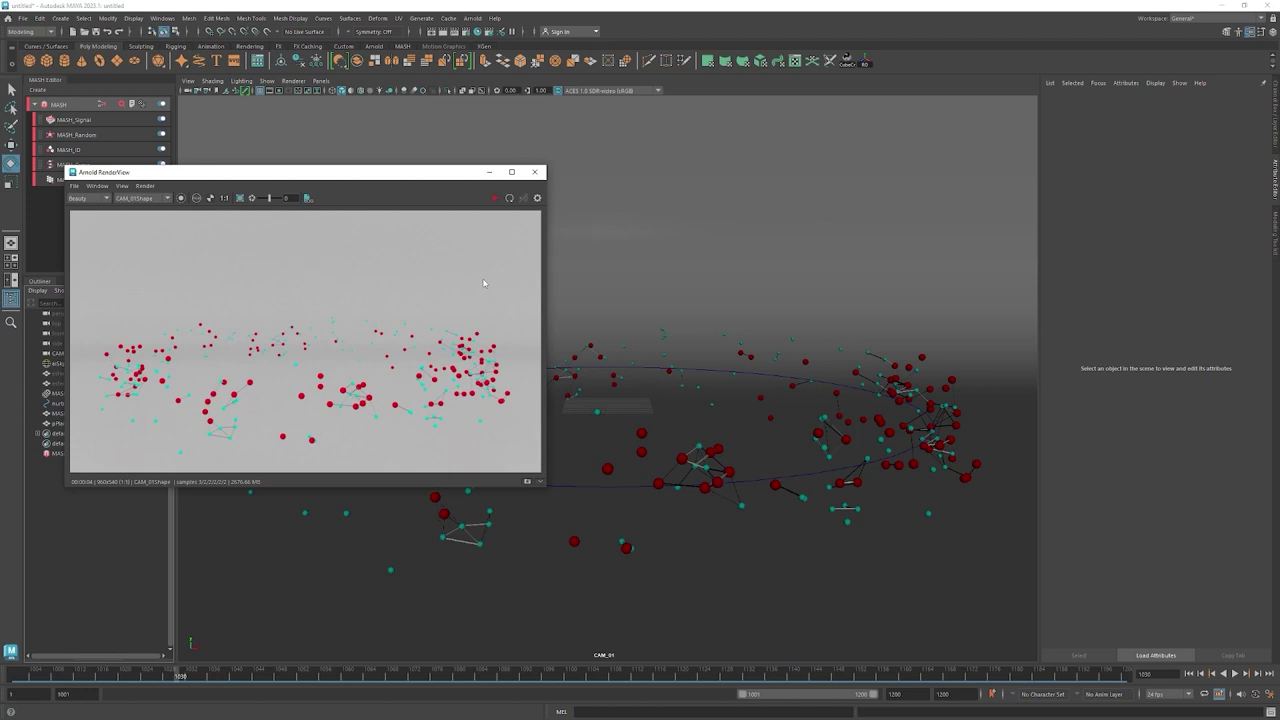
{"action": "left_click_drag", "start_coordinate": [444, 171], "coordinate": [413, 118]}
{"action": "left_click_drag", "start_coordinate": [509, 432], "coordinate": [757, 563]}
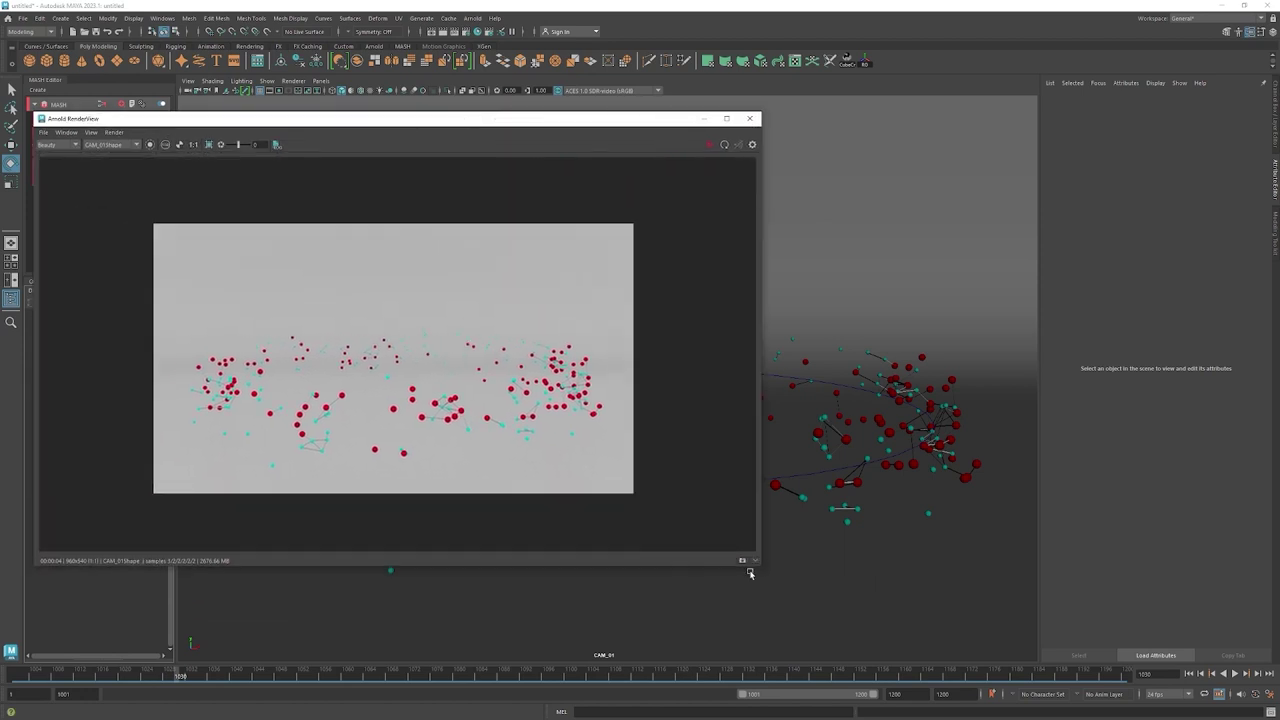
{"action": "left_click", "coordinate": [742, 561]}
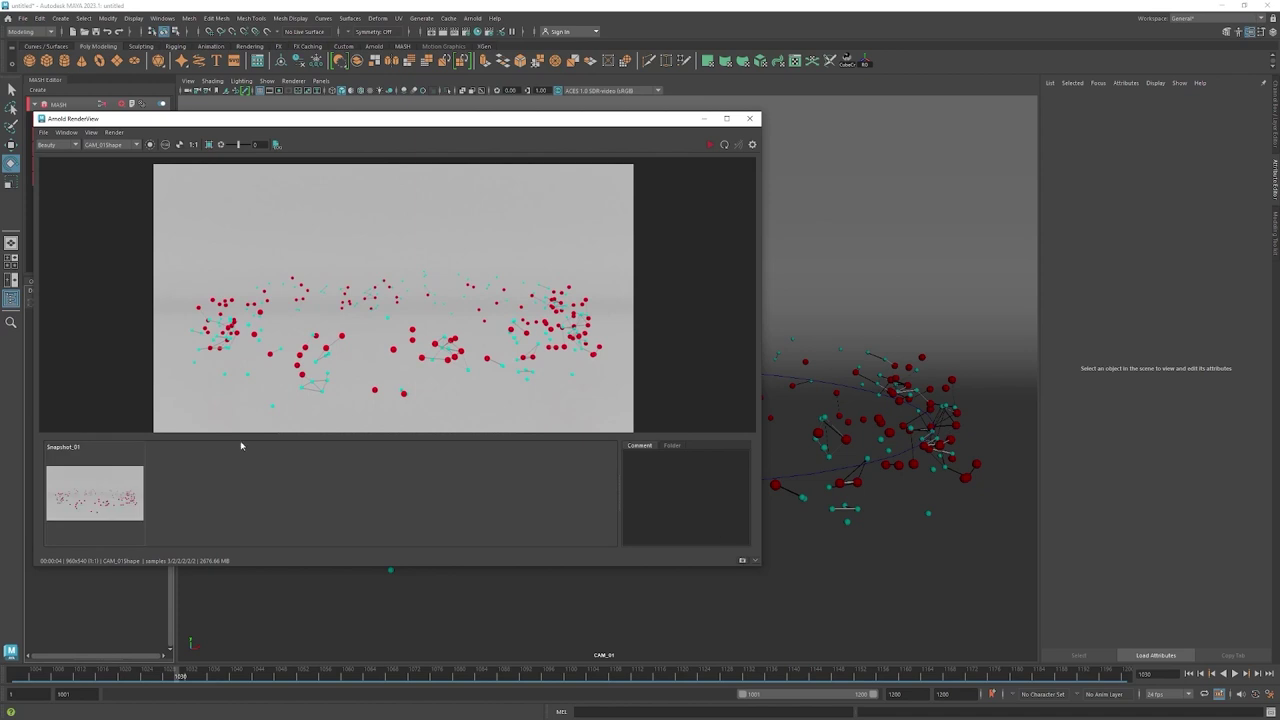
{"action": "left_click_drag", "start_coordinate": [250, 434], "coordinate": [247, 492]}
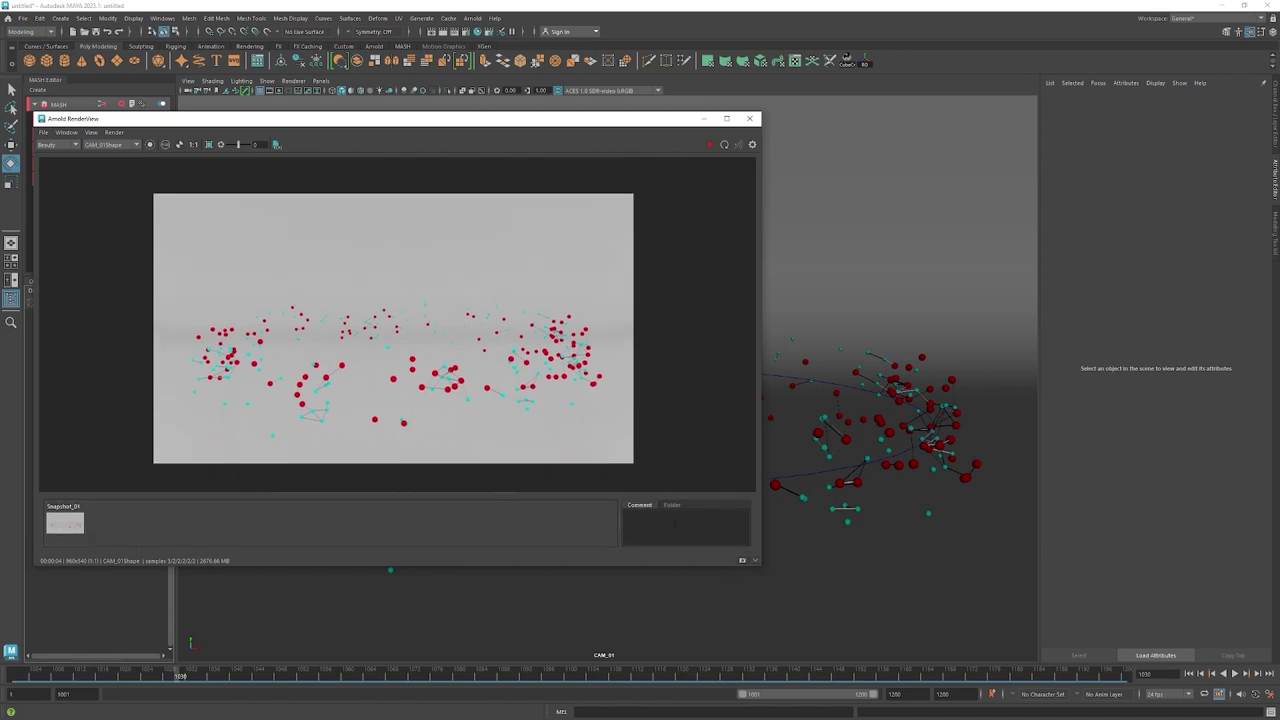
{"action": "left_click", "coordinate": [724, 144]}
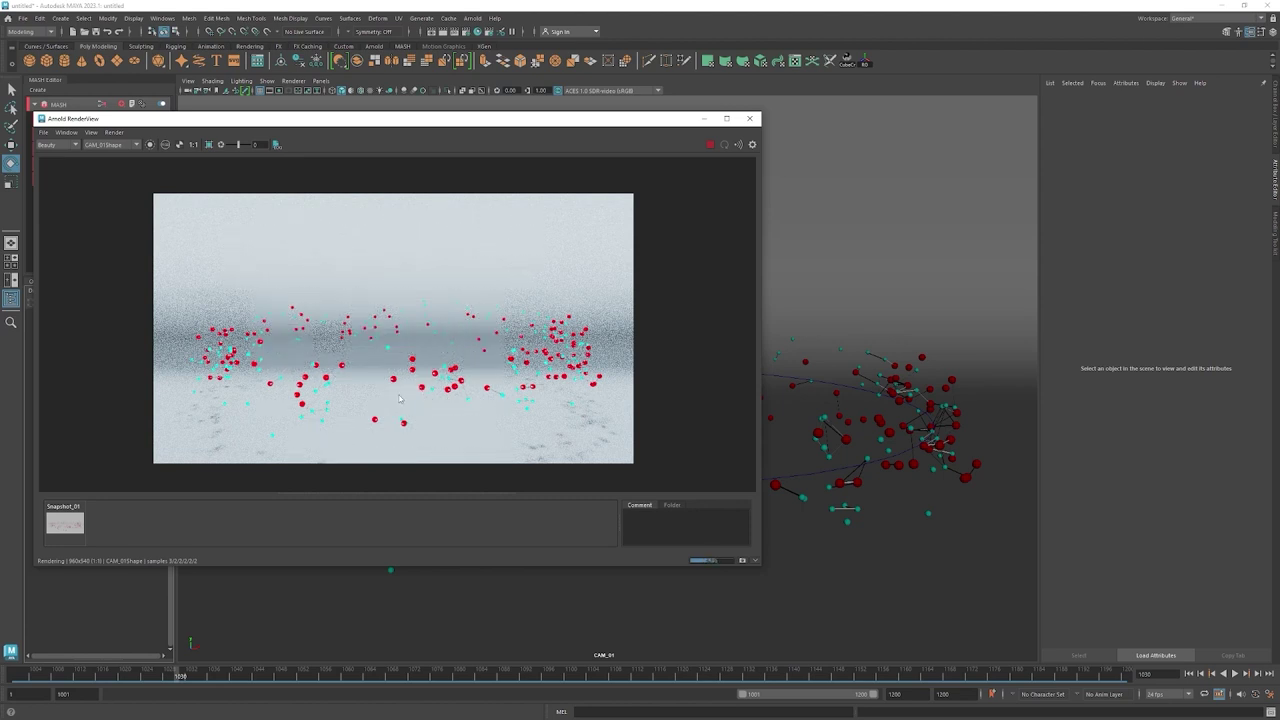
{"action": "scroll", "coordinate": [399, 406], "scroll_direction": "up", "scroll_amount": 2}
{"action": "scroll", "coordinate": [399, 406], "scroll_direction": "up", "scroll_amount": 3}
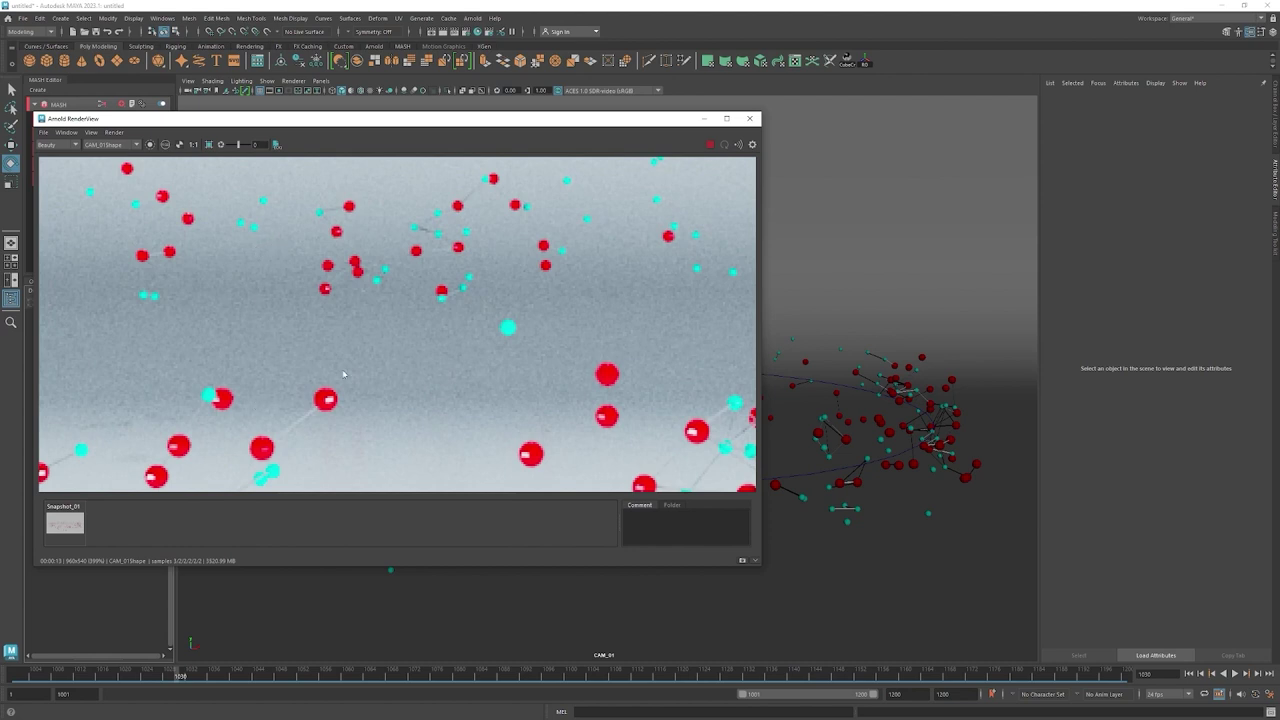
{"action": "scroll", "coordinate": [343, 374], "scroll_direction": "down", "scroll_amount": 5}
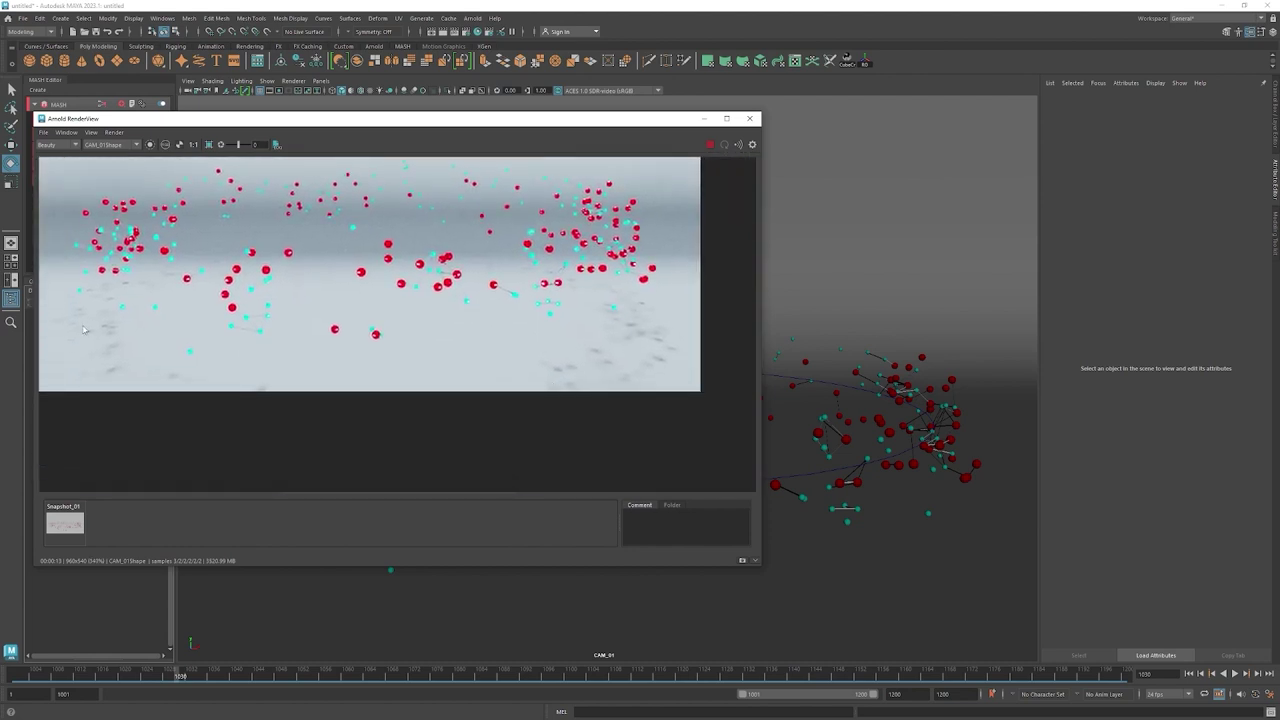
{"action": "middle_click_drag", "start_coordinate": [256, 125], "coordinate": [301, 212]}
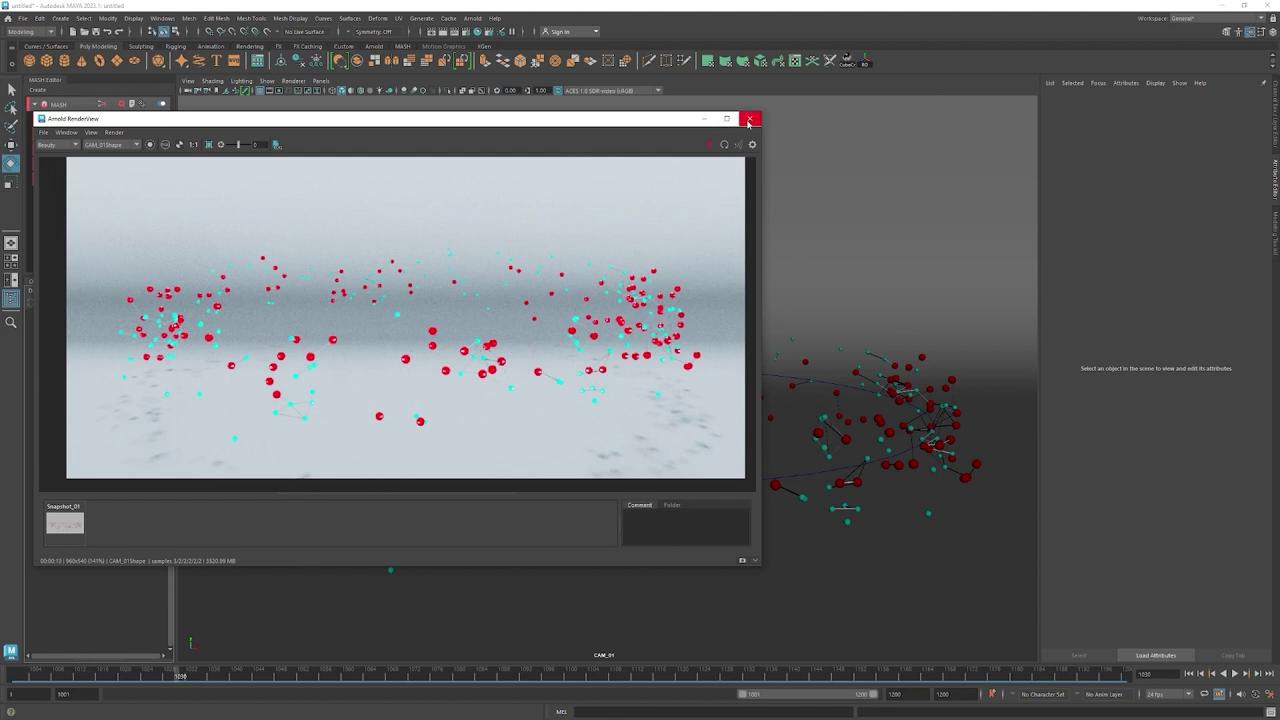
Lower aiSkyDomeLight1's Intensity to 0.5 and re-render the scene.
{"action": "left_click_drag", "start_coordinate": [700, 120], "coordinate": [714, 163]}
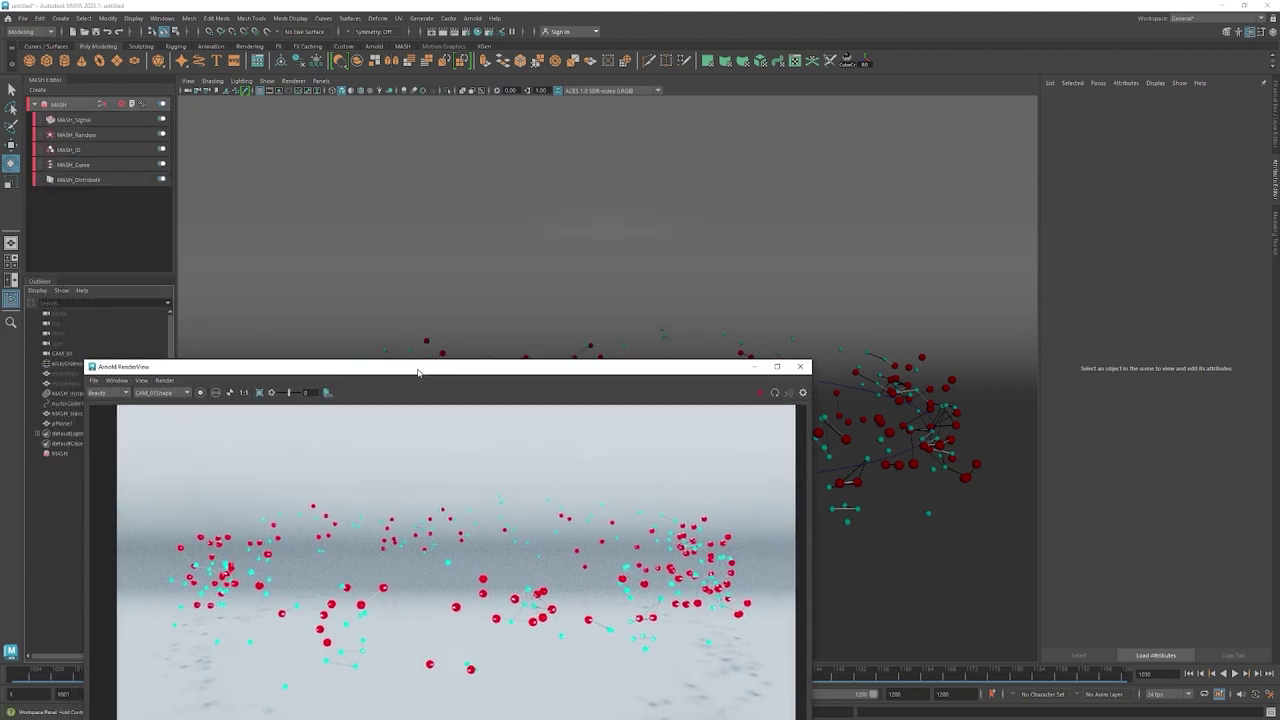
{"action": "left_click_drag", "start_coordinate": [380, 167], "coordinate": [410, 433]}
{"action": "left_click", "coordinate": [92, 364]}
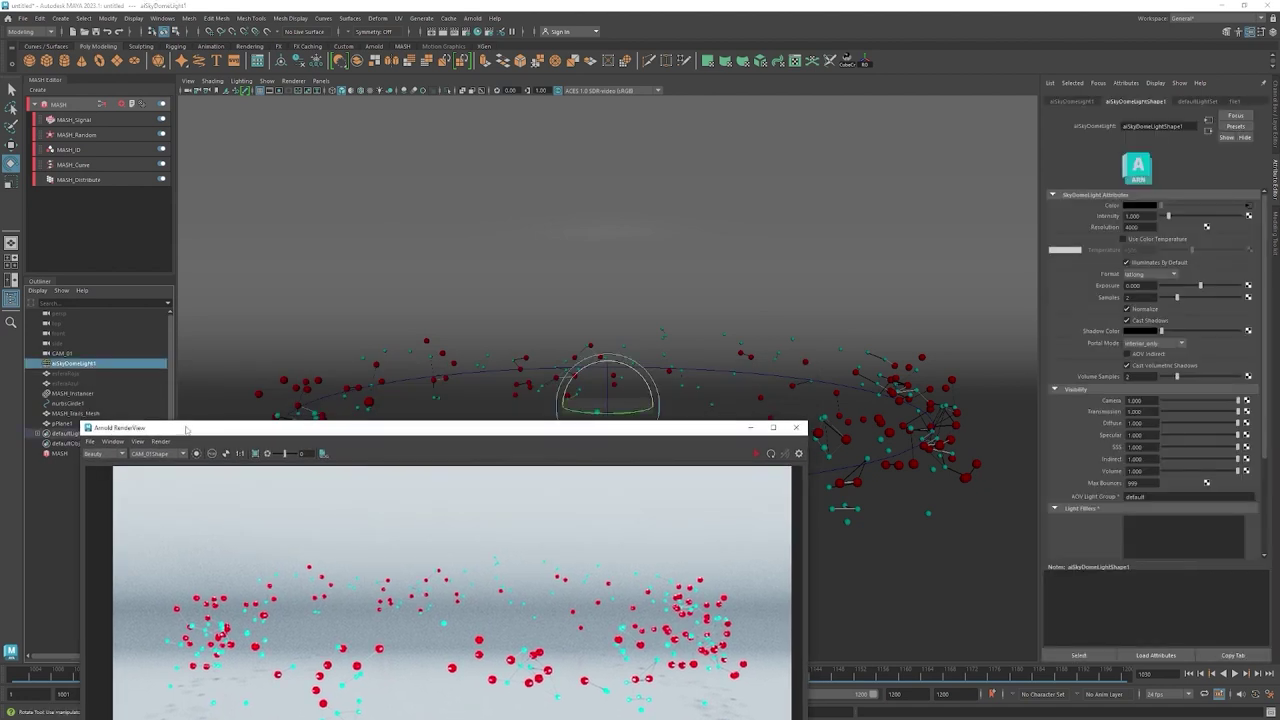
{"action": "left_click_drag", "start_coordinate": [184, 428], "coordinate": [159, 345]}
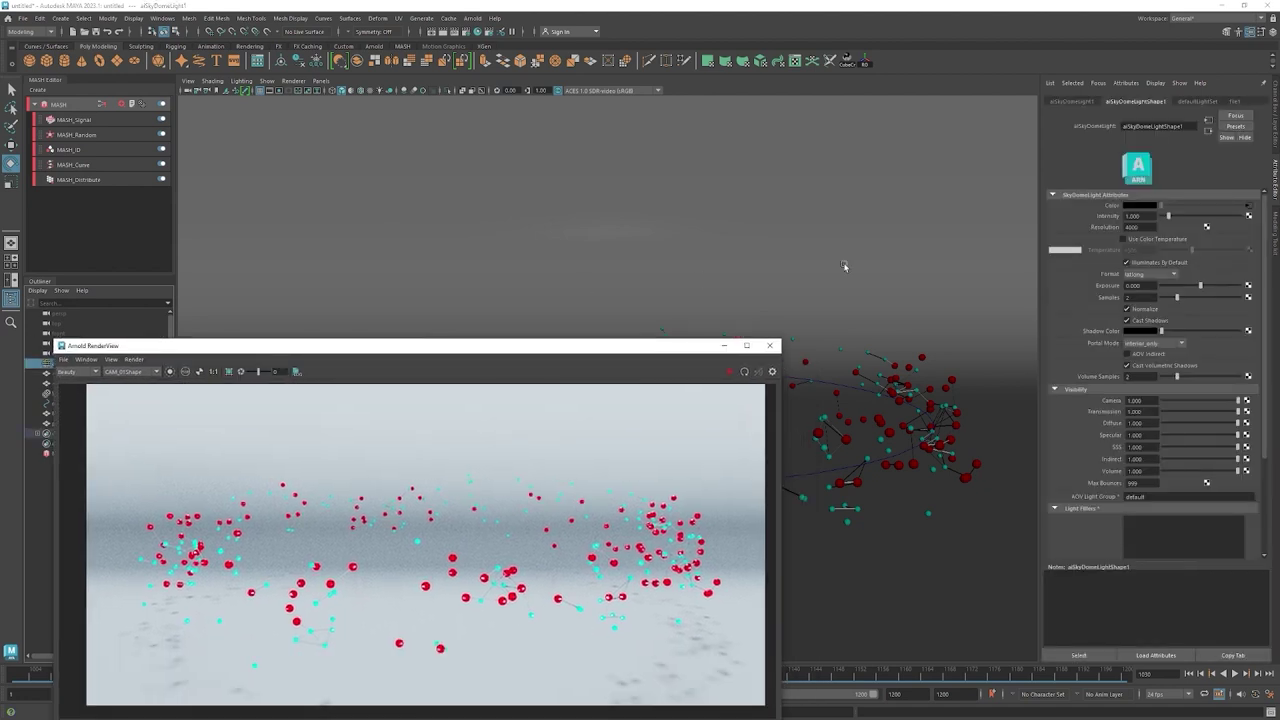
{"action": "left_click", "coordinate": [1132, 216]}
{"action": "type", "text": "0.5"}
{"action": "key", "text": "Return"}
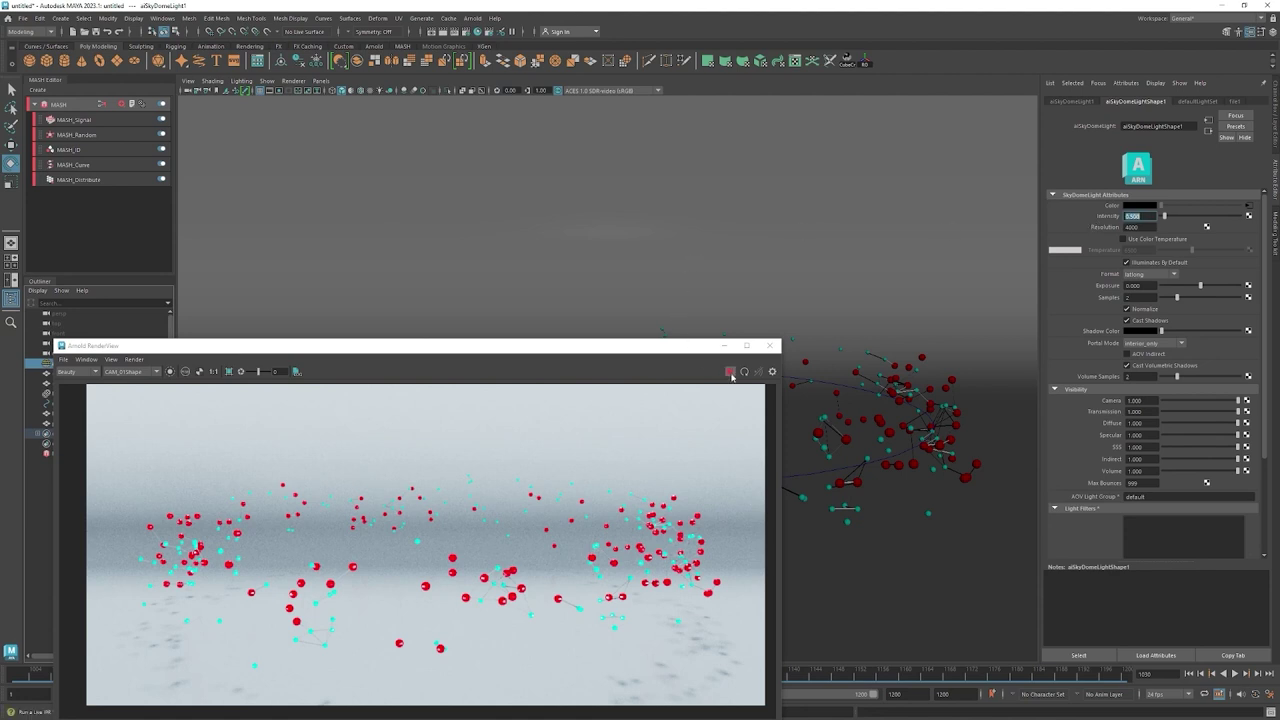
{"action": "left_click", "coordinate": [732, 374]}
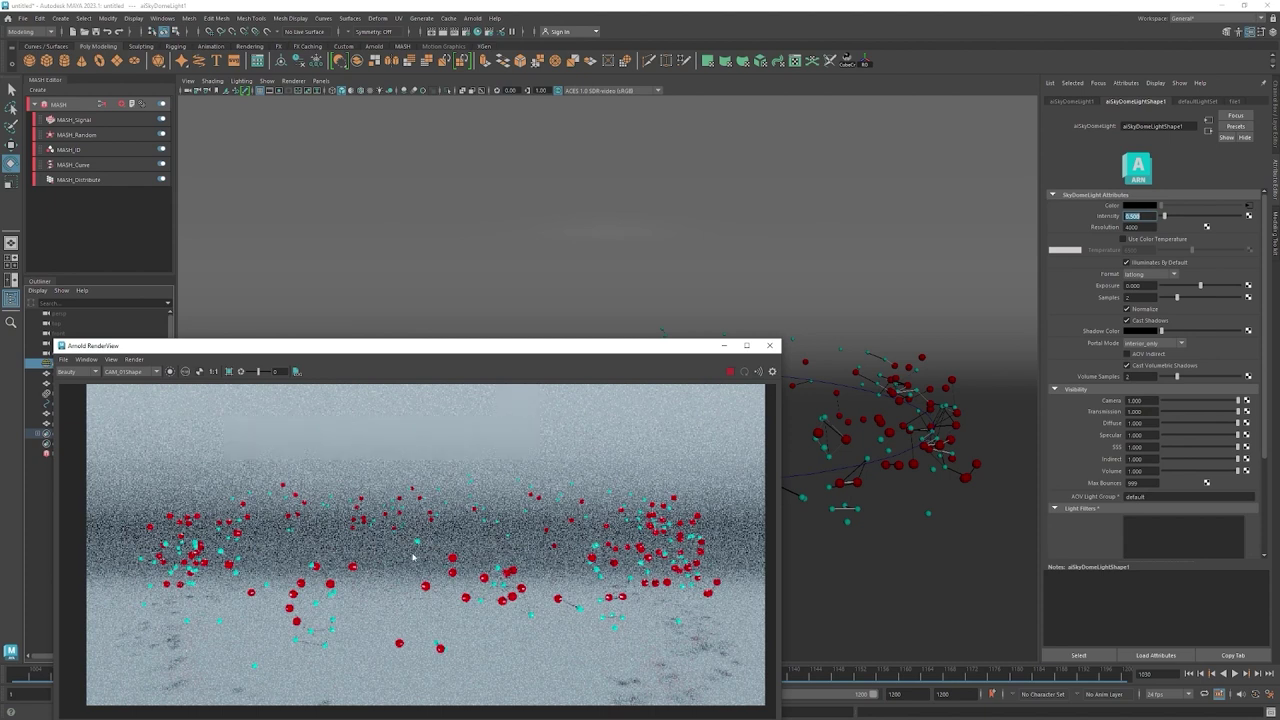
{"action": "left_click_drag", "start_coordinate": [605, 356], "coordinate": [713, 200]}
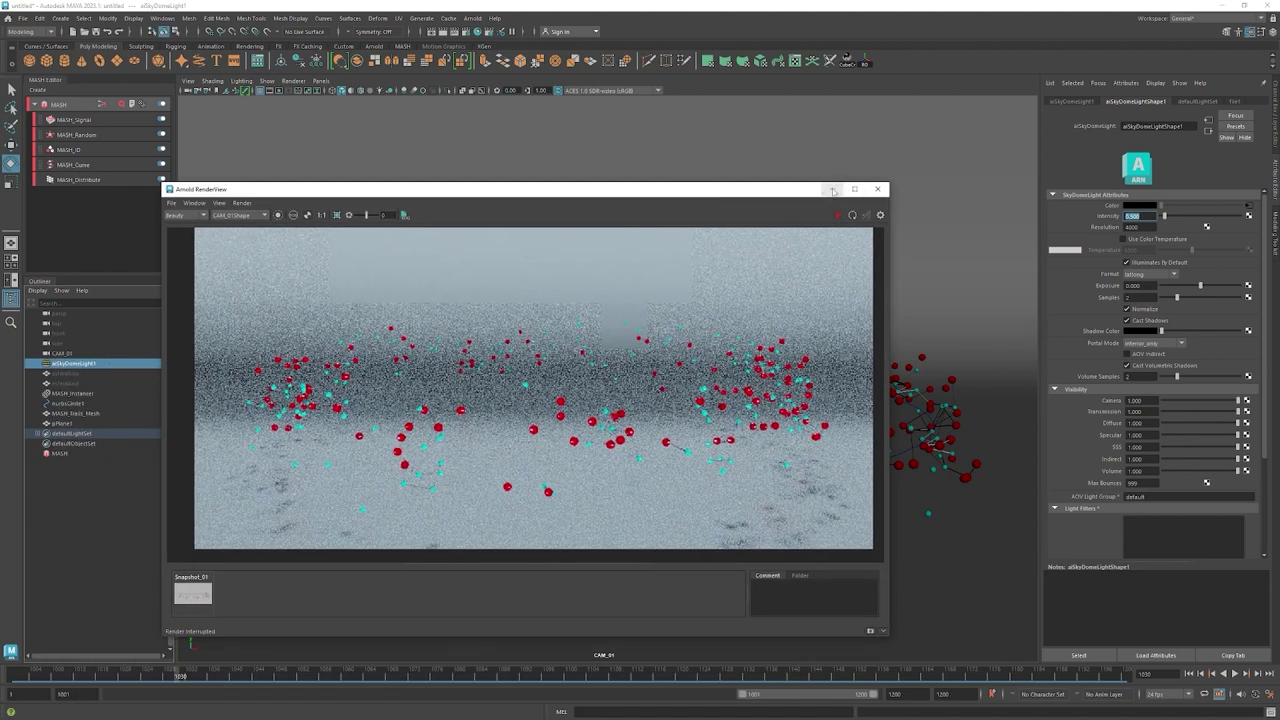
{"action": "left_click_drag", "start_coordinate": [786, 193], "coordinate": [863, 197]}
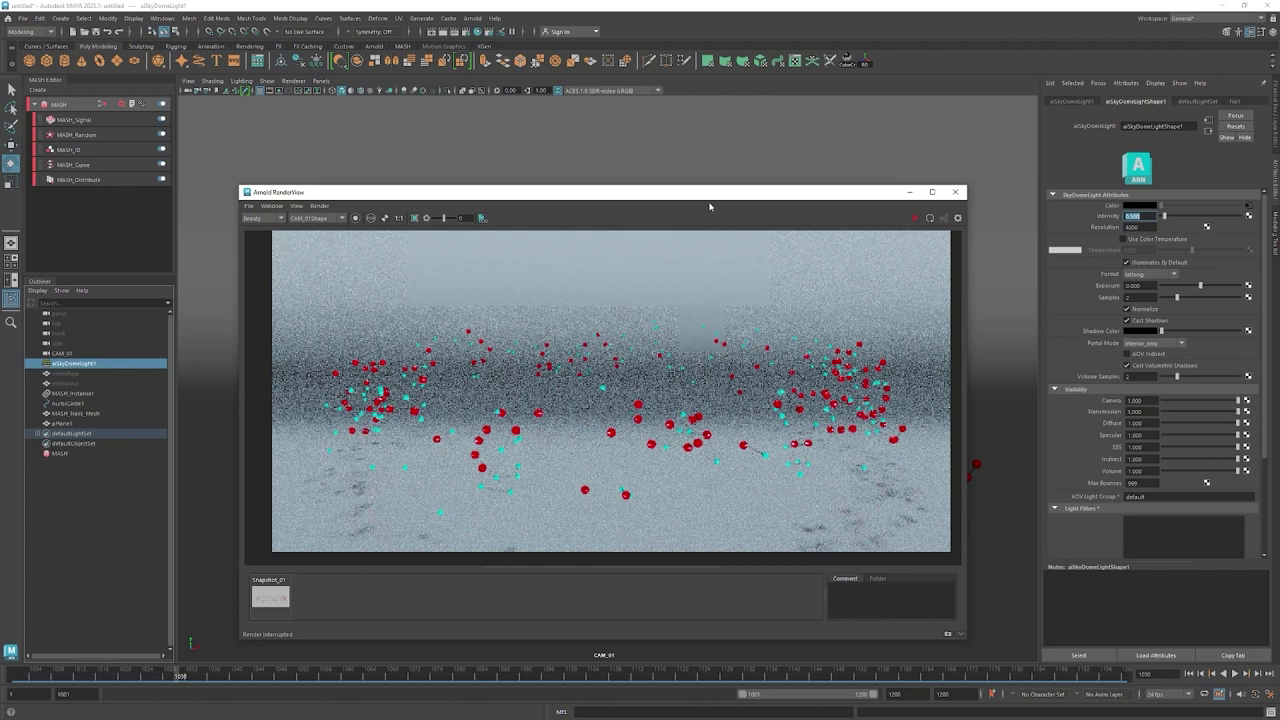
{"action": "left_click", "coordinate": [466, 32]}
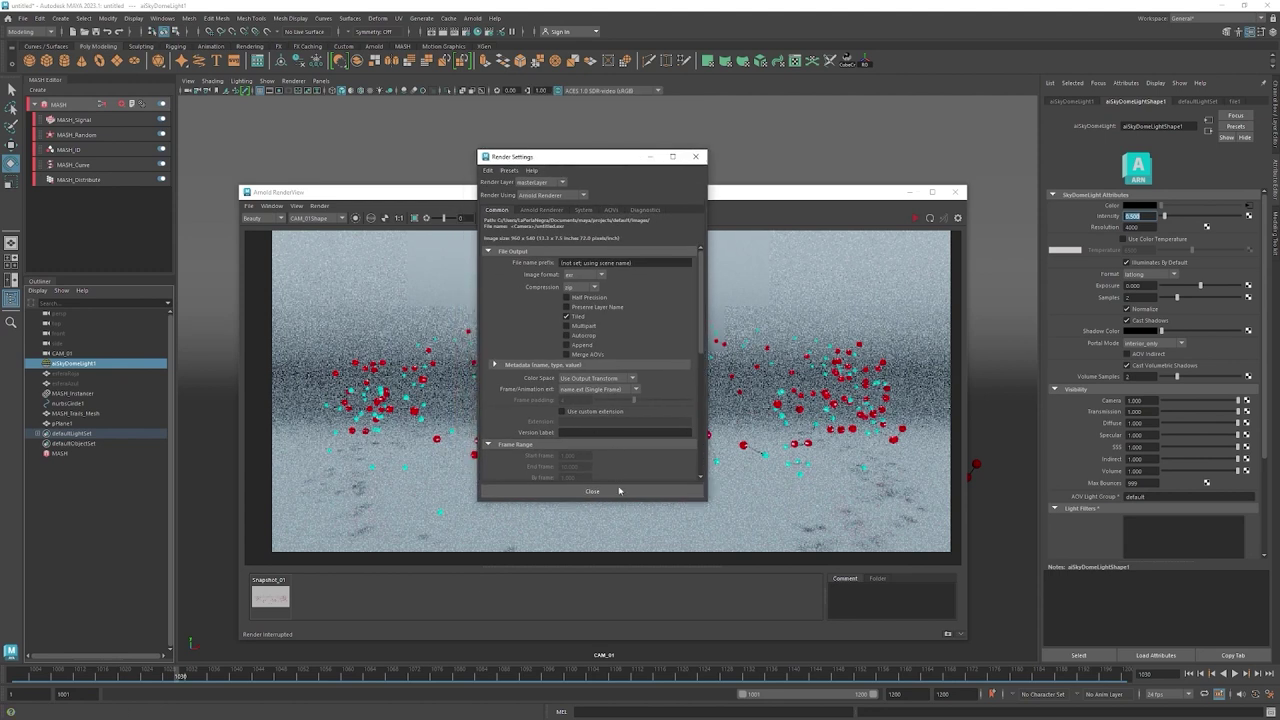
Choose the HD_1080 (1920×1080) image size preset on the Common tab, close Render Settings, and re-render.
{"action": "left_click_drag", "start_coordinate": [623, 503], "coordinate": [623, 654]}
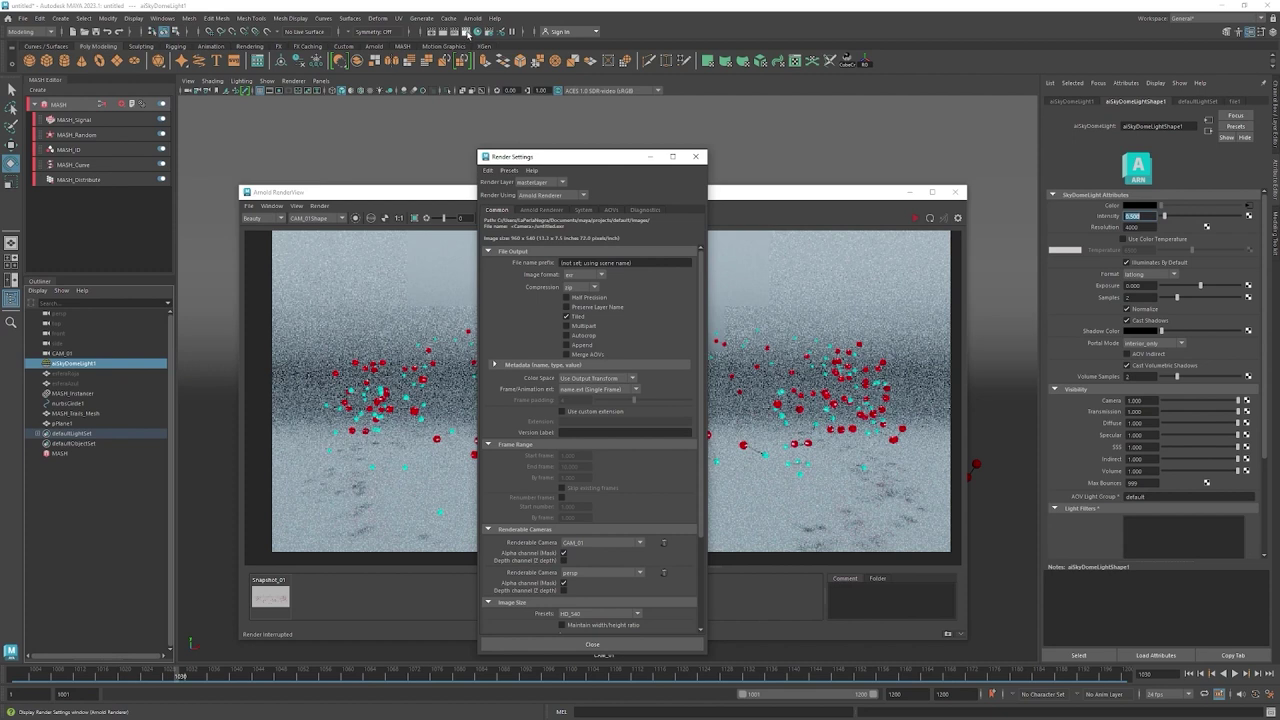
{"action": "left_click_drag", "start_coordinate": [520, 157], "coordinate": [485, 117]}
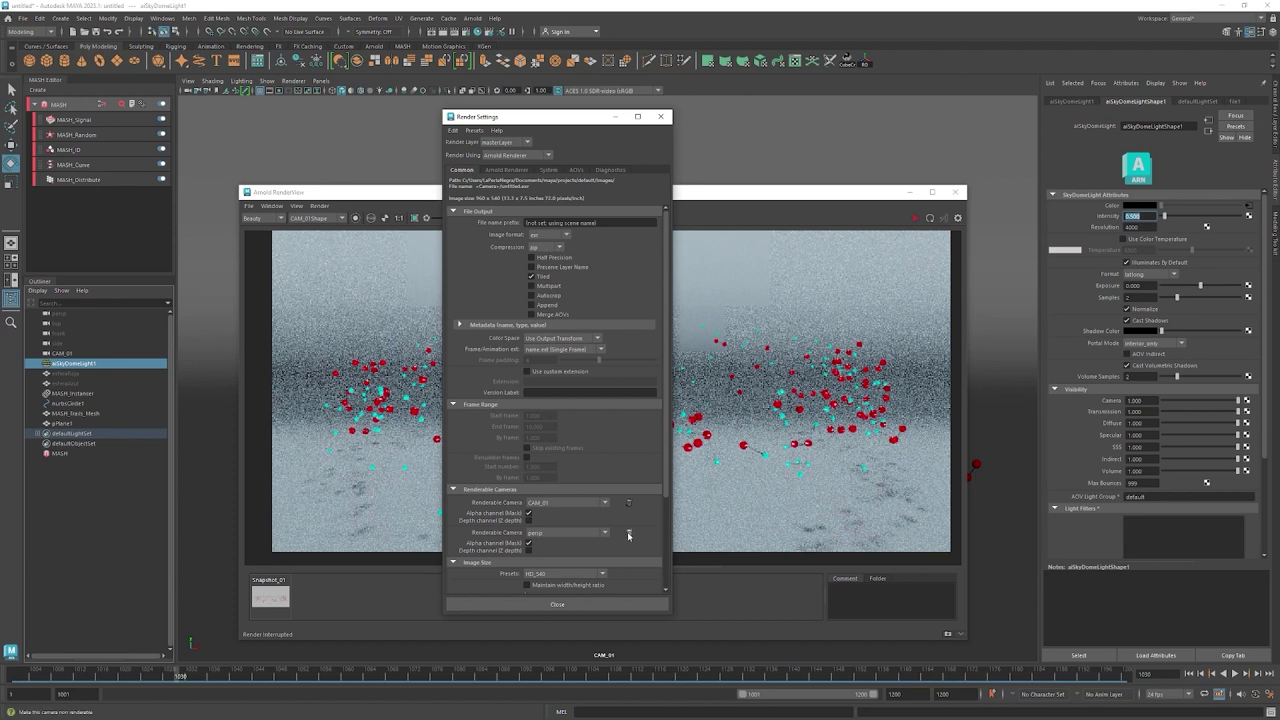
{"action": "left_click", "coordinate": [507, 171]}
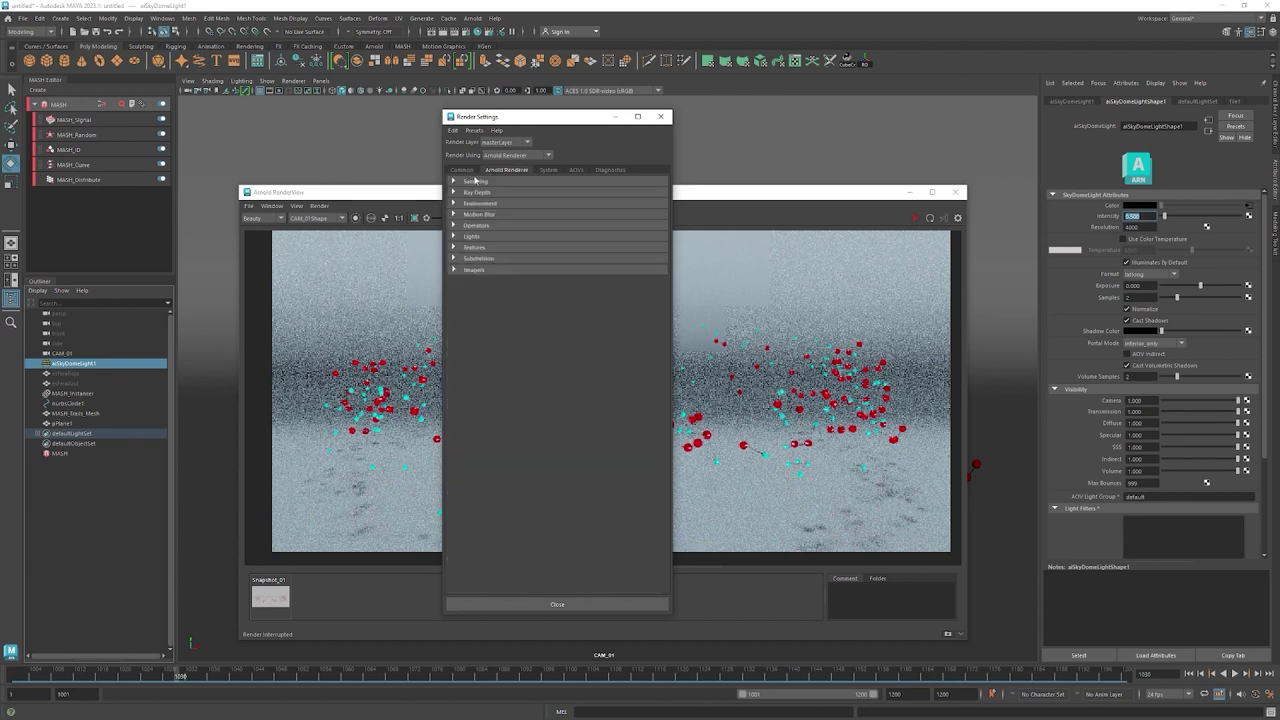
{"action": "left_click", "coordinate": [462, 170]}
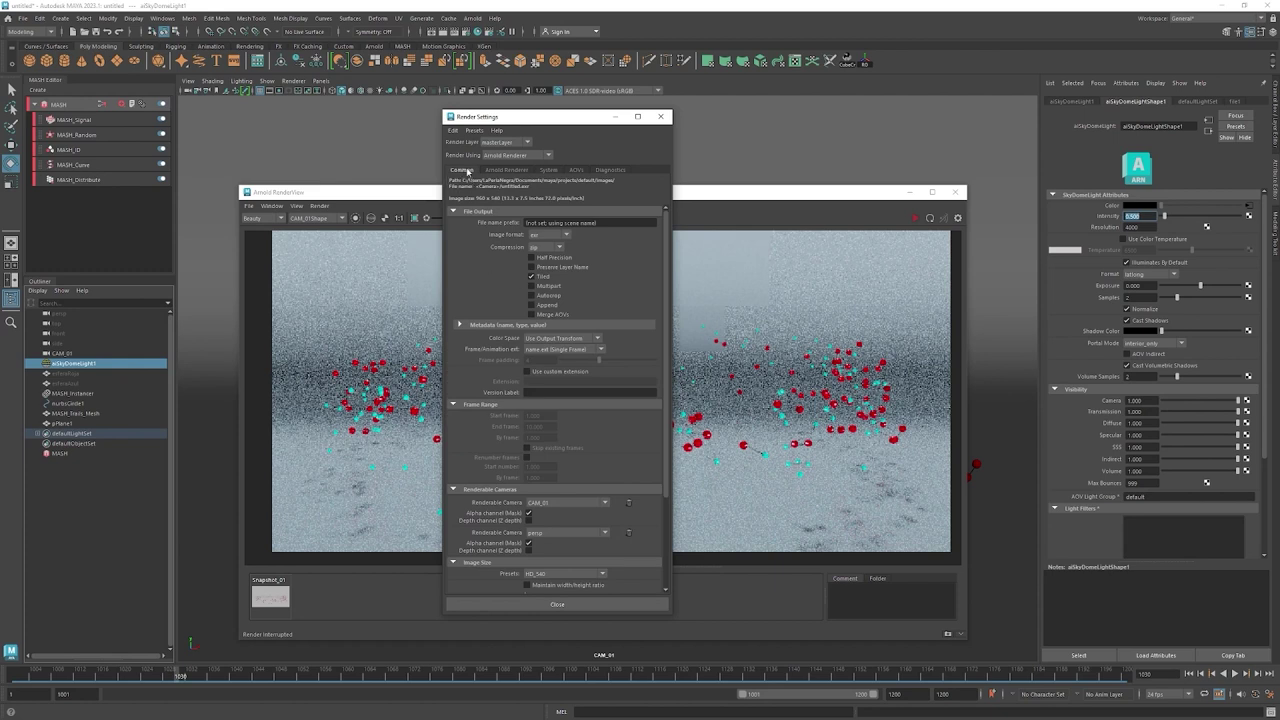
{"action": "scroll", "coordinate": [477, 496], "scroll_direction": "down", "scroll_amount": 1}
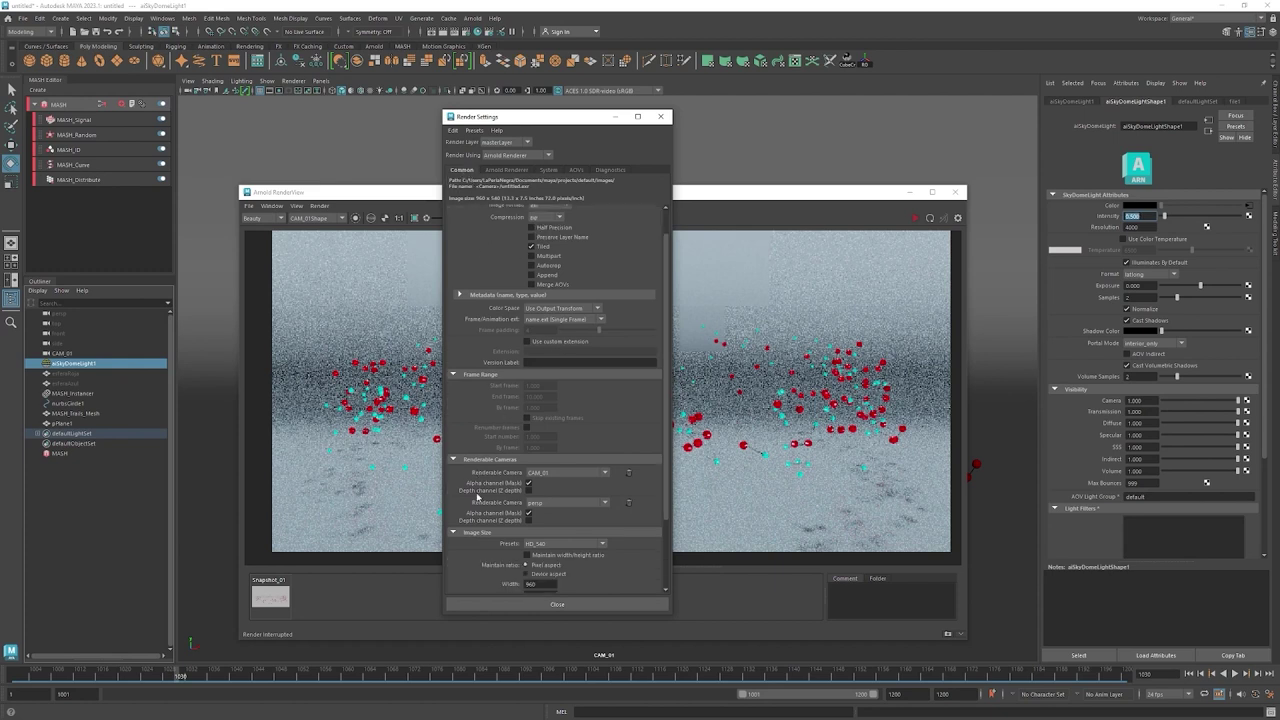
{"action": "scroll", "coordinate": [490, 510], "scroll_direction": "down", "scroll_amount": 1}
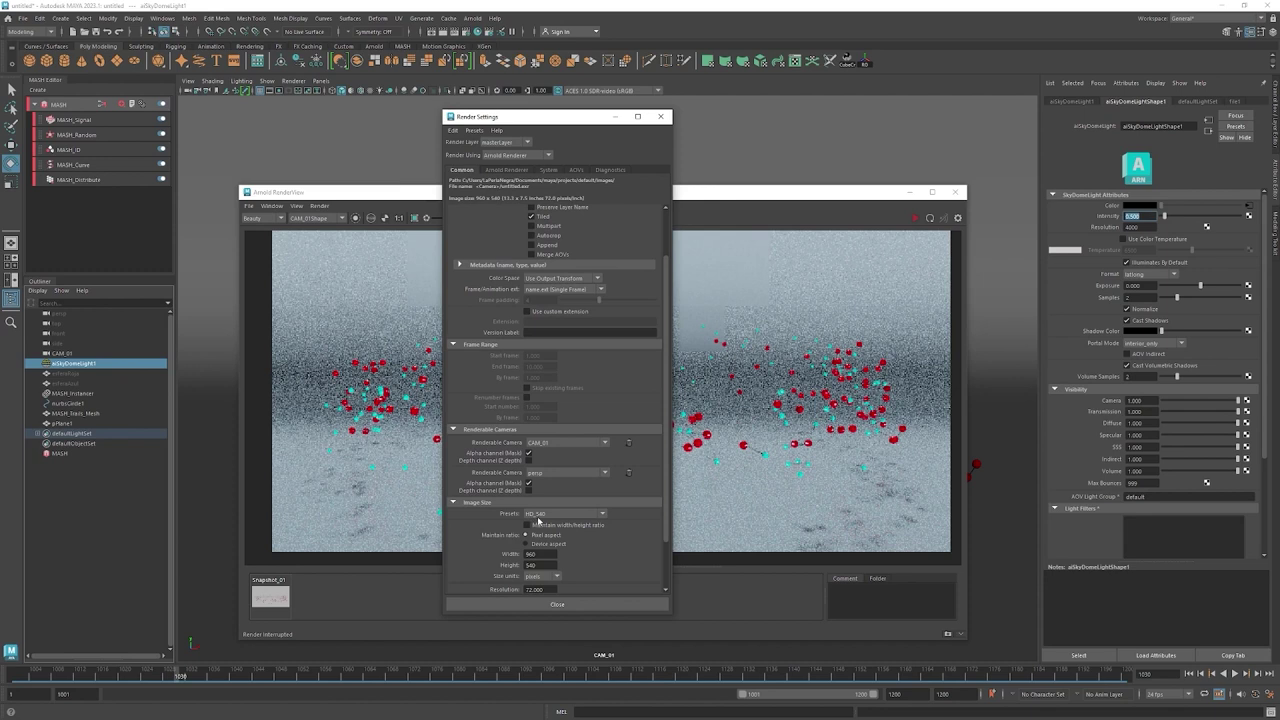
{"action": "left_click", "coordinate": [550, 515]}
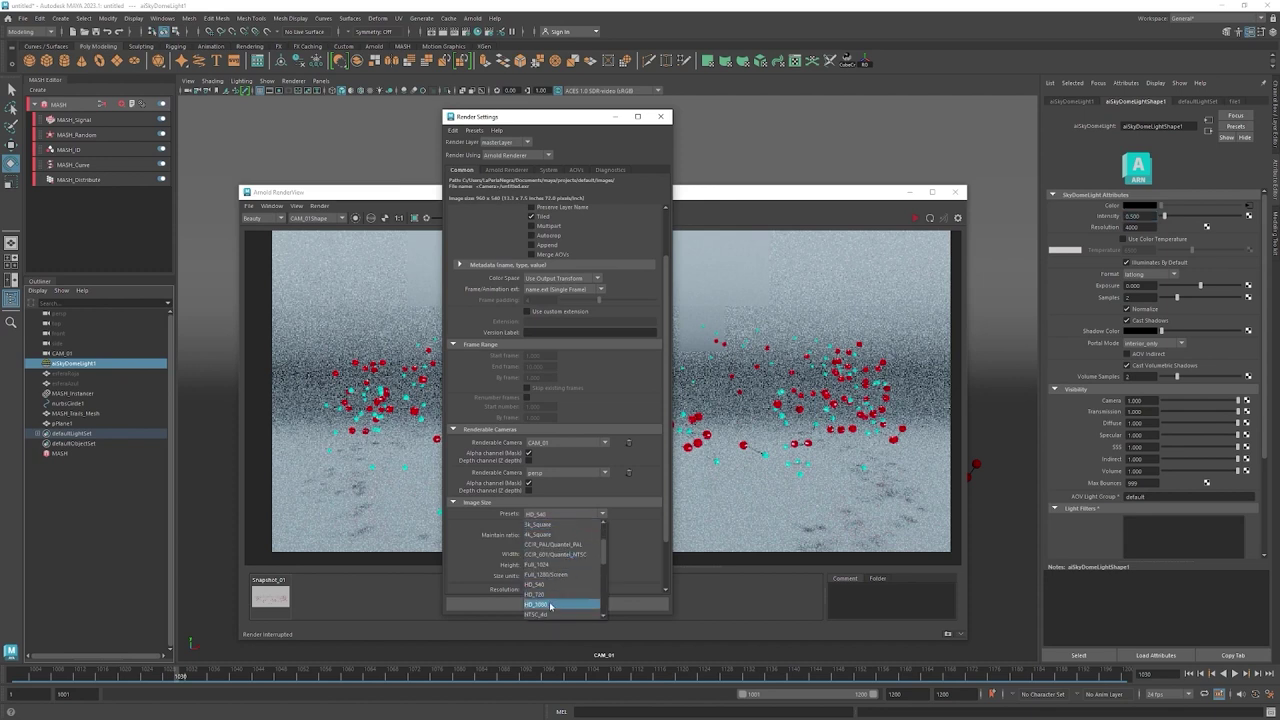
{"action": "left_click", "coordinate": [550, 603]}
{"action": "left_click", "coordinate": [575, 604]}
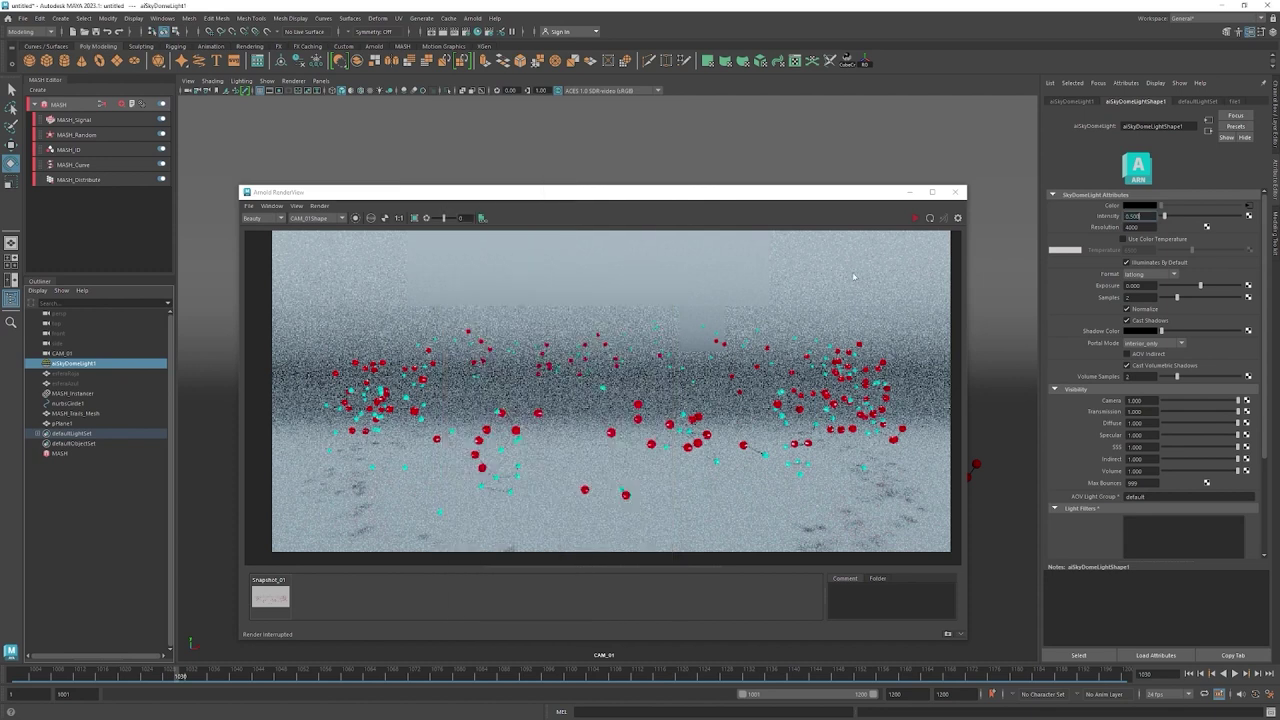
{"action": "left_click", "coordinate": [919, 217]}
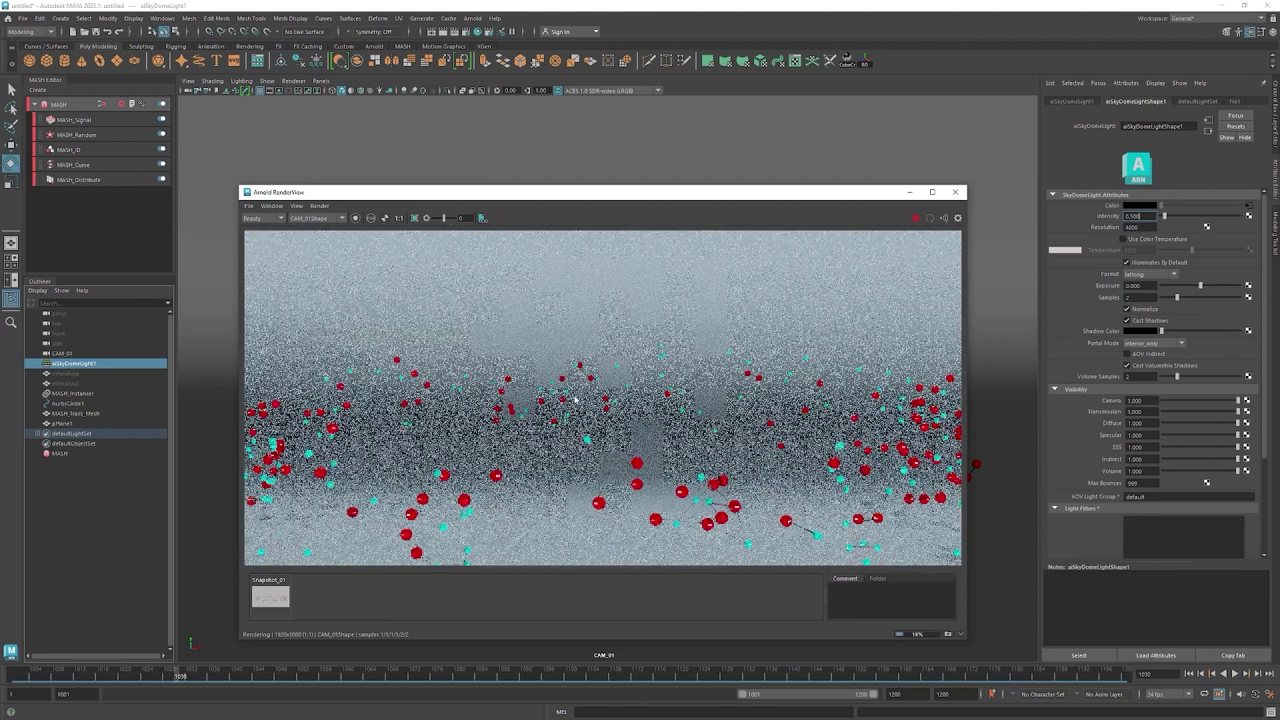
Maximize the RenderView and draw a render region around the cluster of linked spheres.
{"action": "scroll", "coordinate": [565, 383], "scroll_direction": "down", "scroll_amount": 2}
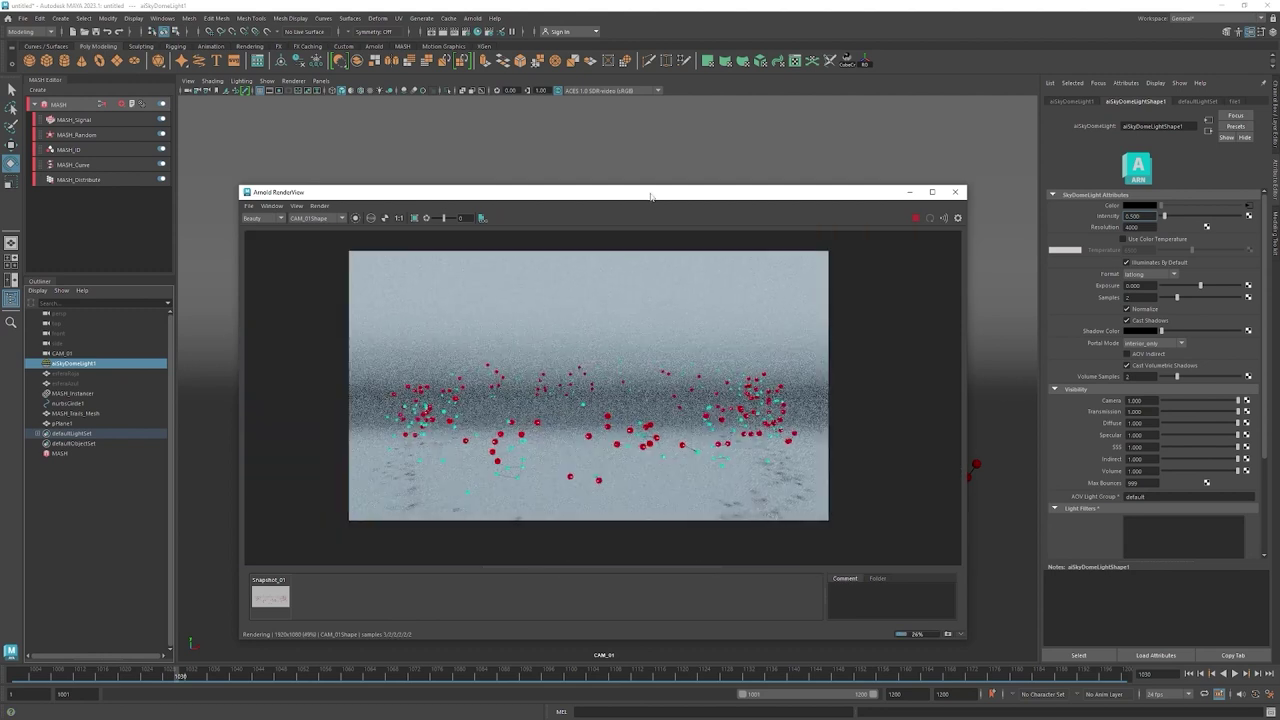
{"action": "double_click", "coordinate": [652, 196]}
{"action": "scroll", "coordinate": [606, 362], "scroll_direction": "up", "scroll_amount": 1}
{"action": "scroll", "coordinate": [641, 363], "scroll_direction": "up", "scroll_amount": 1}
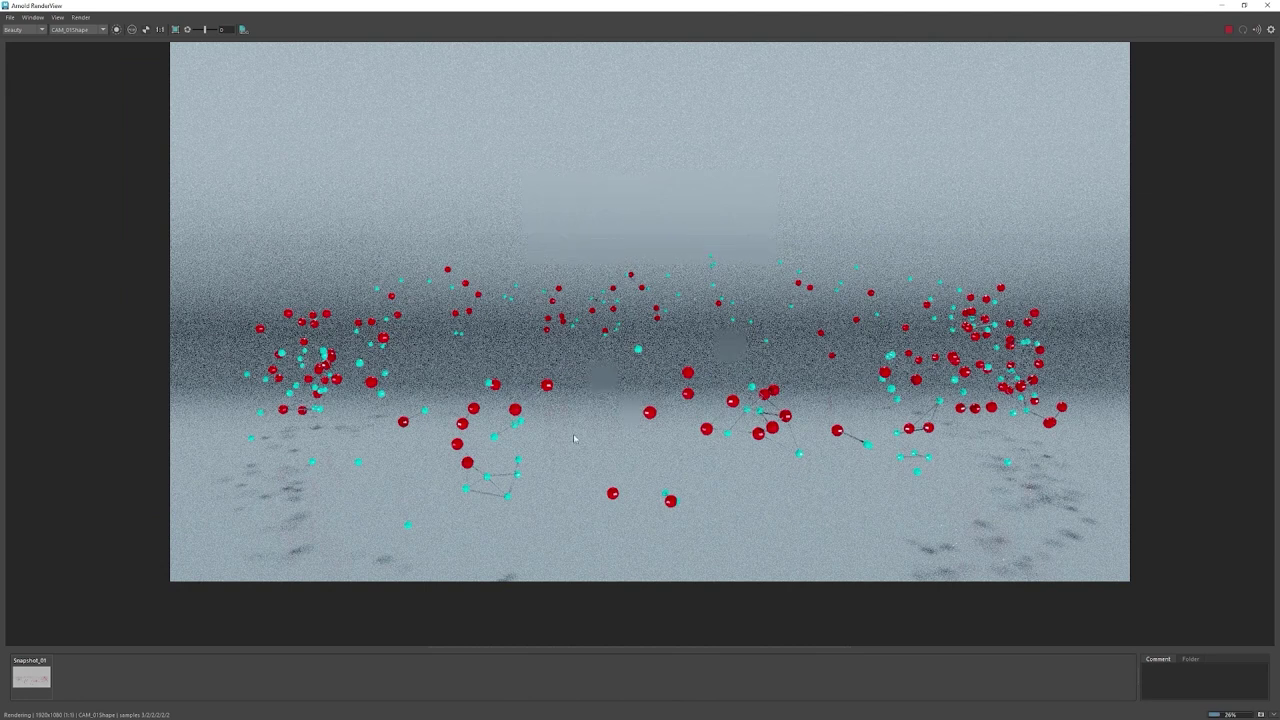
{"action": "scroll", "coordinate": [663, 372], "scroll_direction": "up", "scroll_amount": 1}
{"action": "mouse_move", "coordinate": [656, 444]}
{"action": "left_mouse_down"}
{"action": "mouse_move", "coordinate": [706, 452]}
{"action": "mouse_move", "coordinate": [708, 488]}
{"action": "left_mouse_up"}
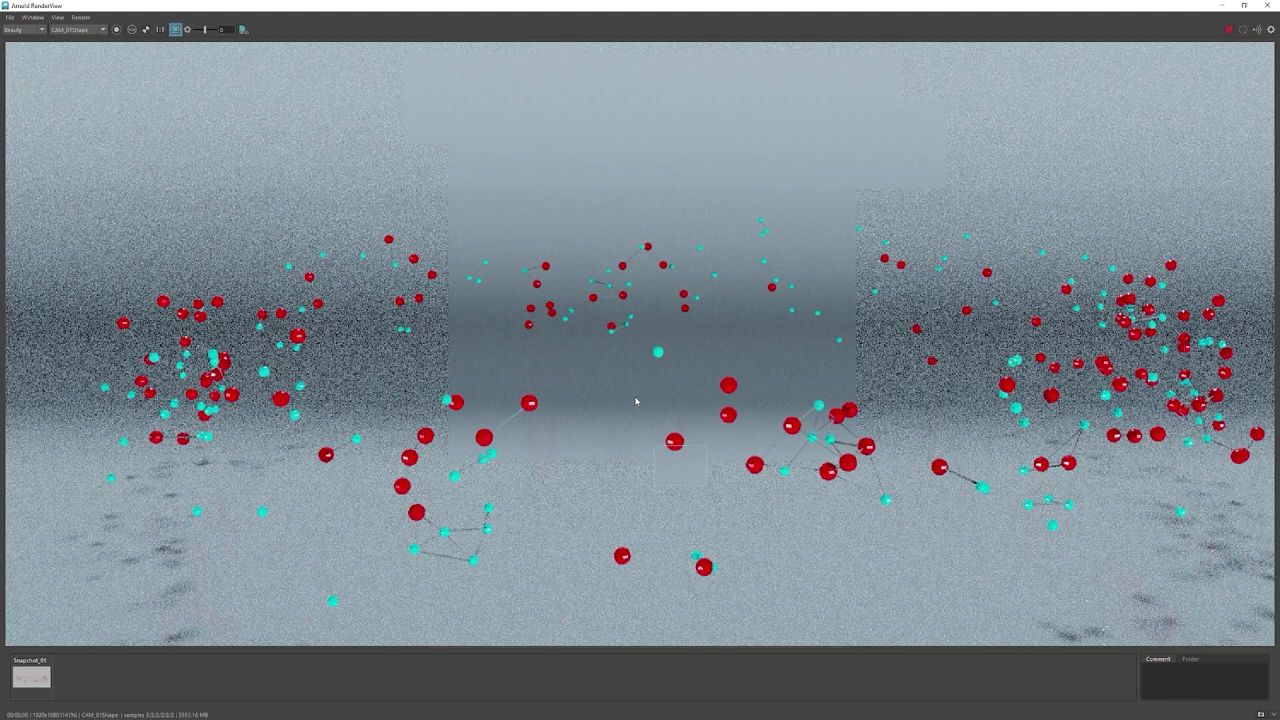
{"action": "left_click_drag", "start_coordinate": [636, 416], "coordinate": [716, 486]}
{"action": "scroll", "coordinate": [693, 450], "scroll_direction": "up", "scroll_amount": 1}
{"action": "scroll", "coordinate": [693, 450], "scroll_direction": "up", "scroll_amount": 1}
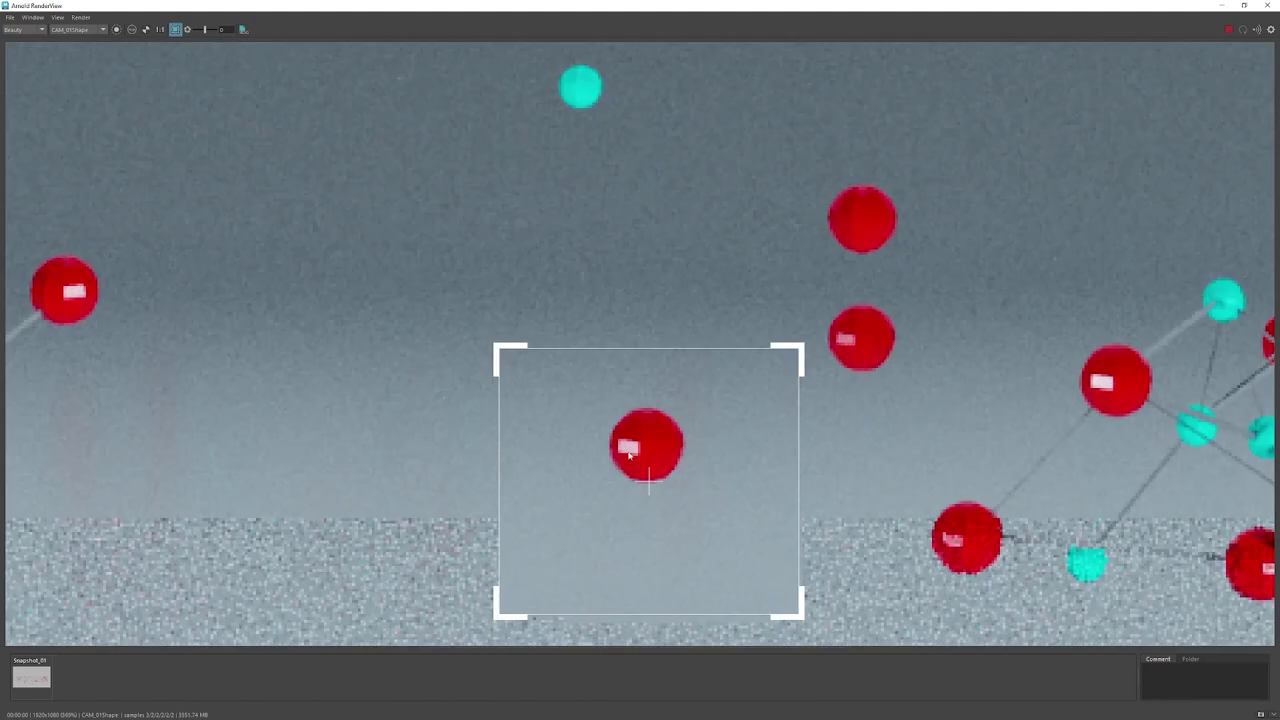
{"action": "scroll", "coordinate": [658, 490], "scroll_direction": "down", "scroll_amount": 1}
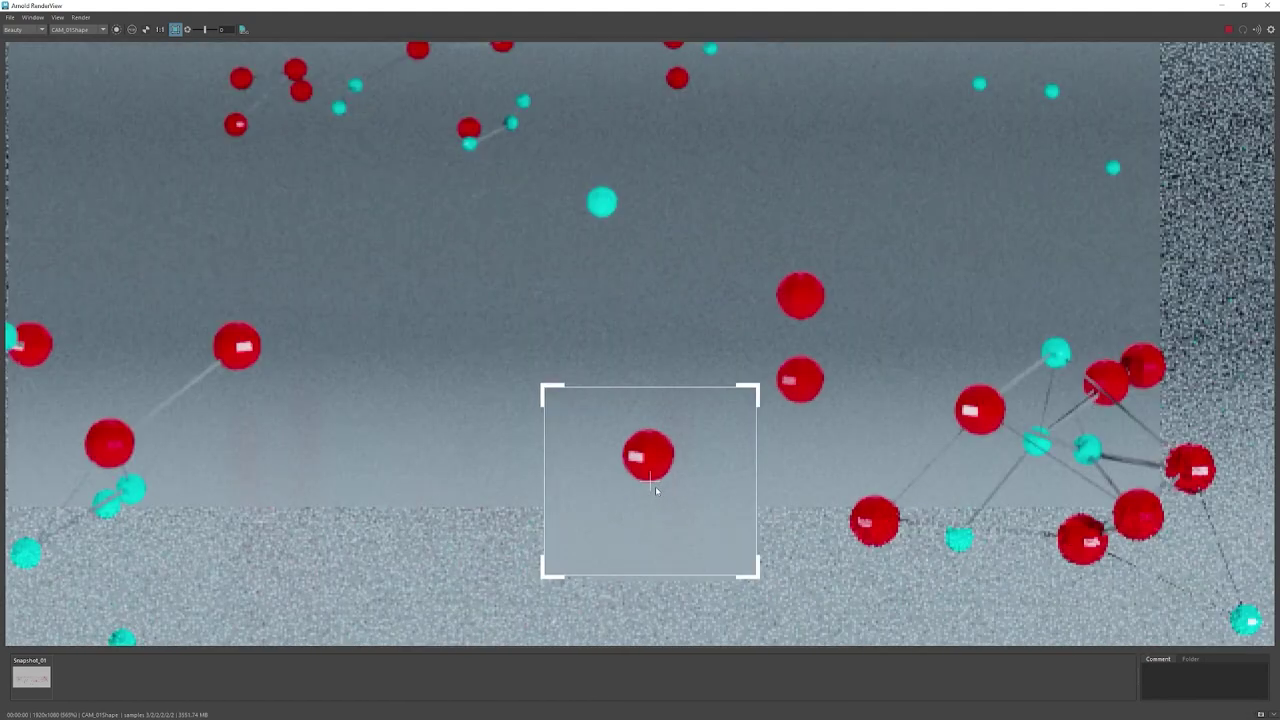
{"action": "scroll", "coordinate": [655, 486], "scroll_direction": "down", "scroll_amount": 1}
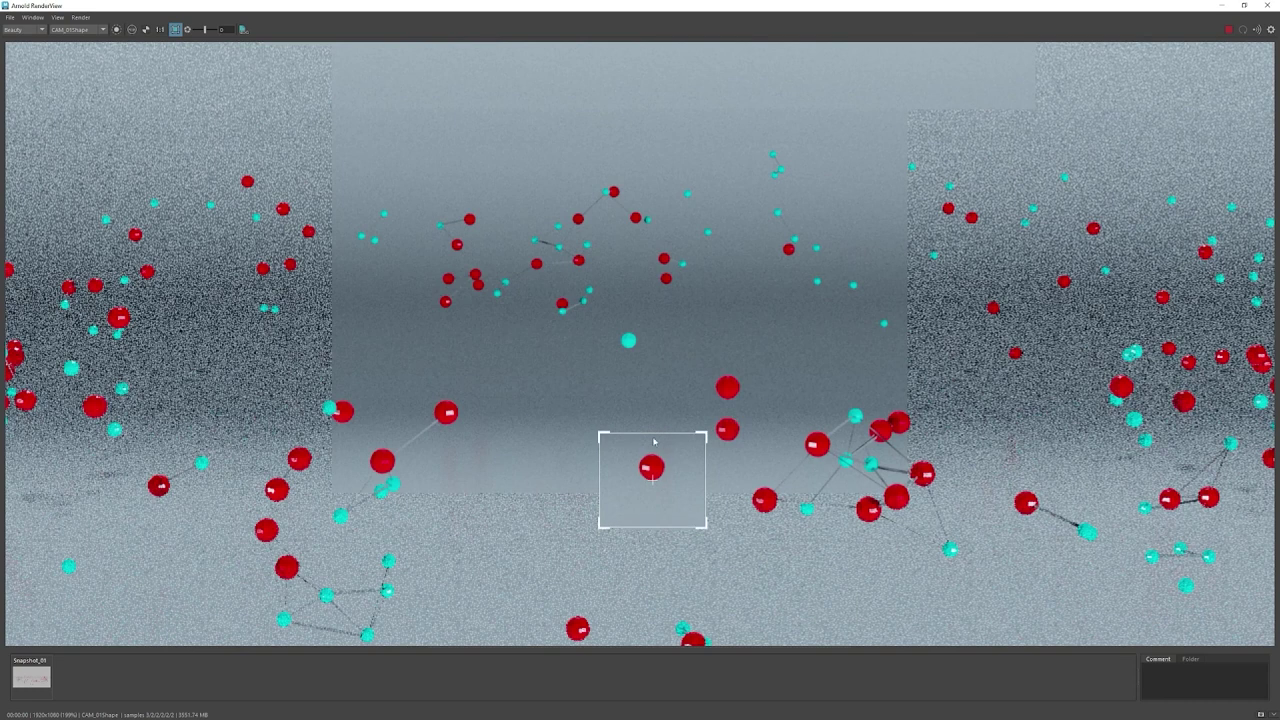
{"action": "scroll", "coordinate": [654, 441], "scroll_direction": "down", "scroll_amount": 1}
{"action": "mouse_move", "coordinate": [677, 386]}
{"action": "left_mouse_down"}
{"action": "mouse_move", "coordinate": [800, 486]}
{"action": "mouse_move", "coordinate": [883, 500]}
{"action": "left_mouse_up"}
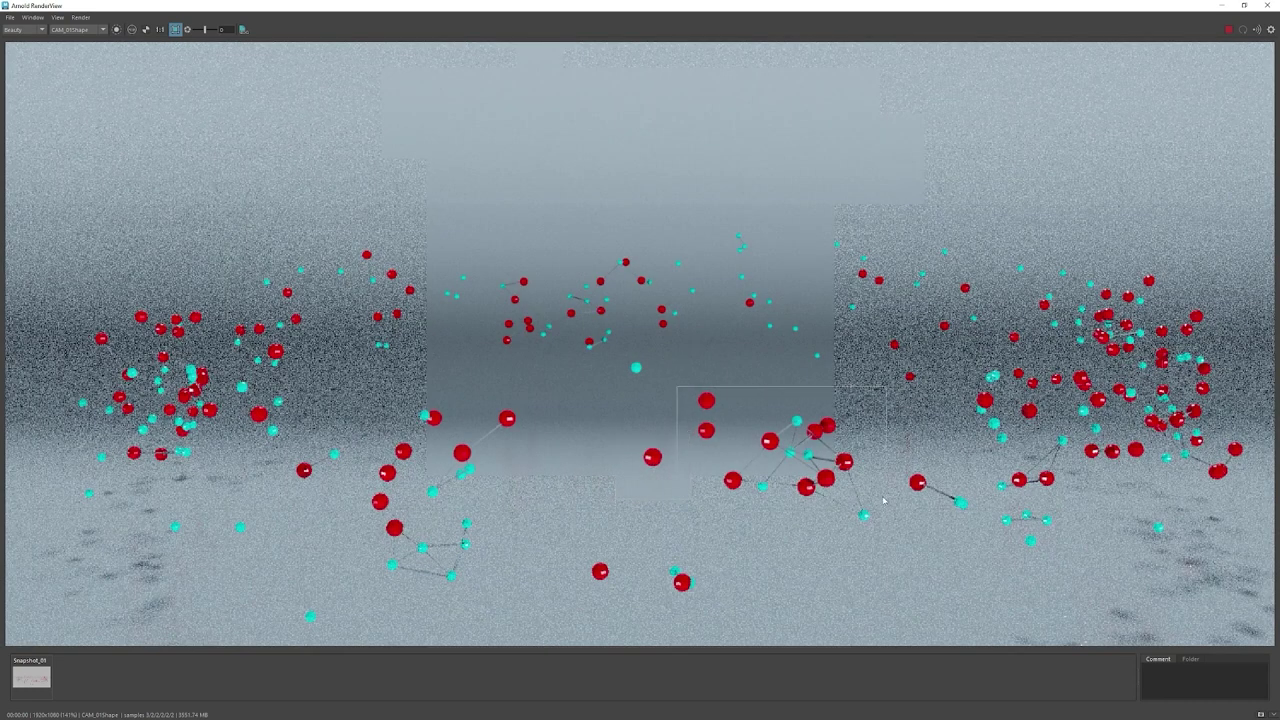
Pan the rendered image, then restore the render window as a floating window toward the upper left.
{"action": "scroll", "coordinate": [855, 487], "scroll_direction": "up", "scroll_amount": 1}
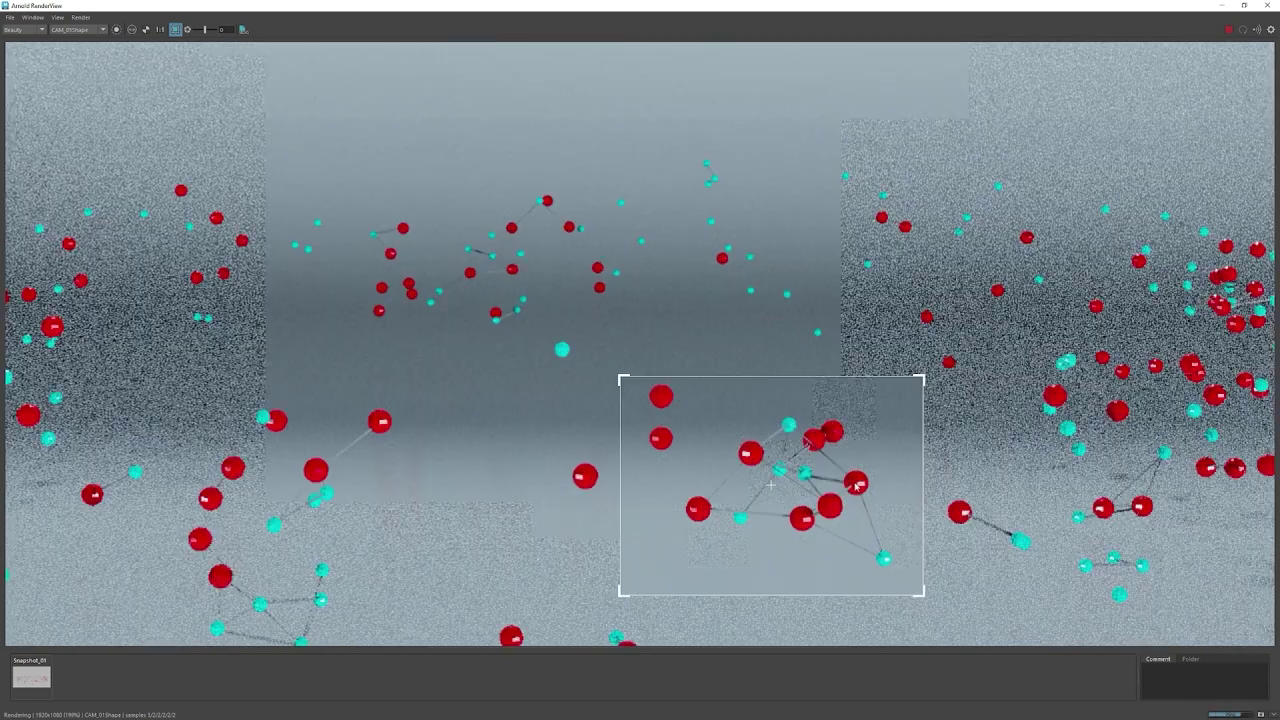
{"action": "middle_click_drag", "start_coordinate": [855, 487], "coordinate": [626, 413]}
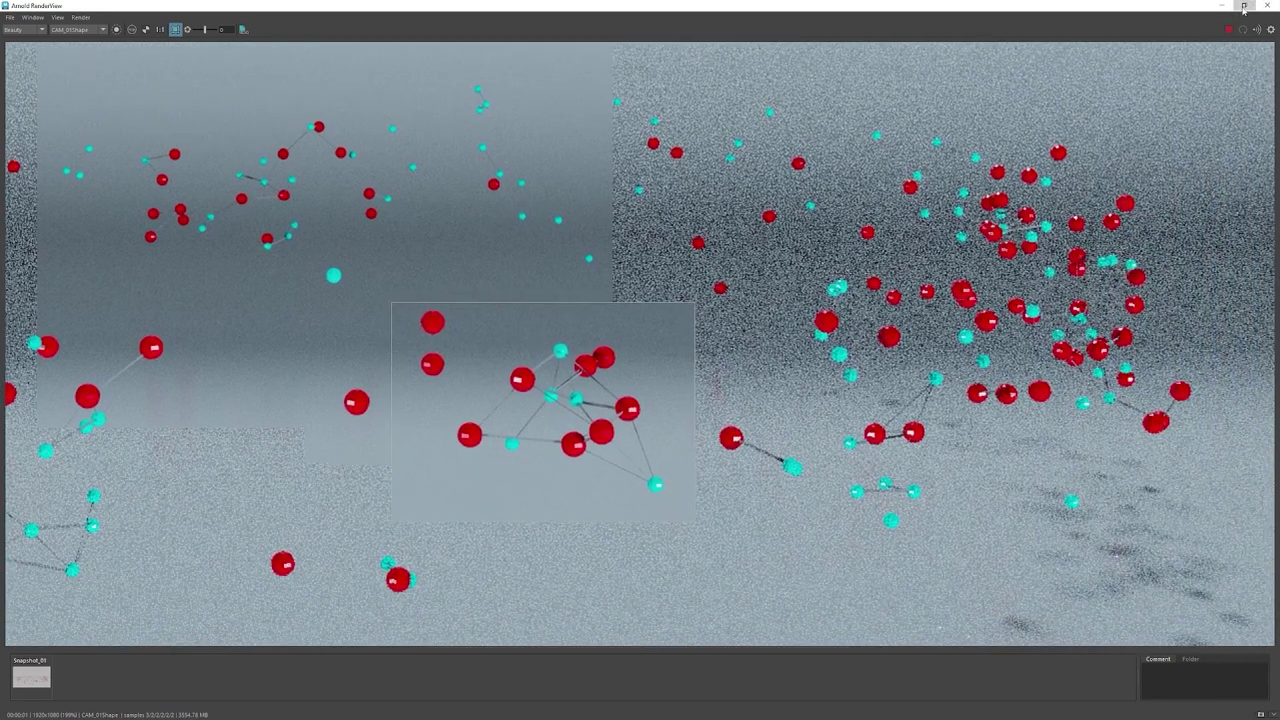
{"action": "left_click", "coordinate": [1244, 5]}
{"action": "left_click_drag", "start_coordinate": [822, 195], "coordinate": [596, 166]}
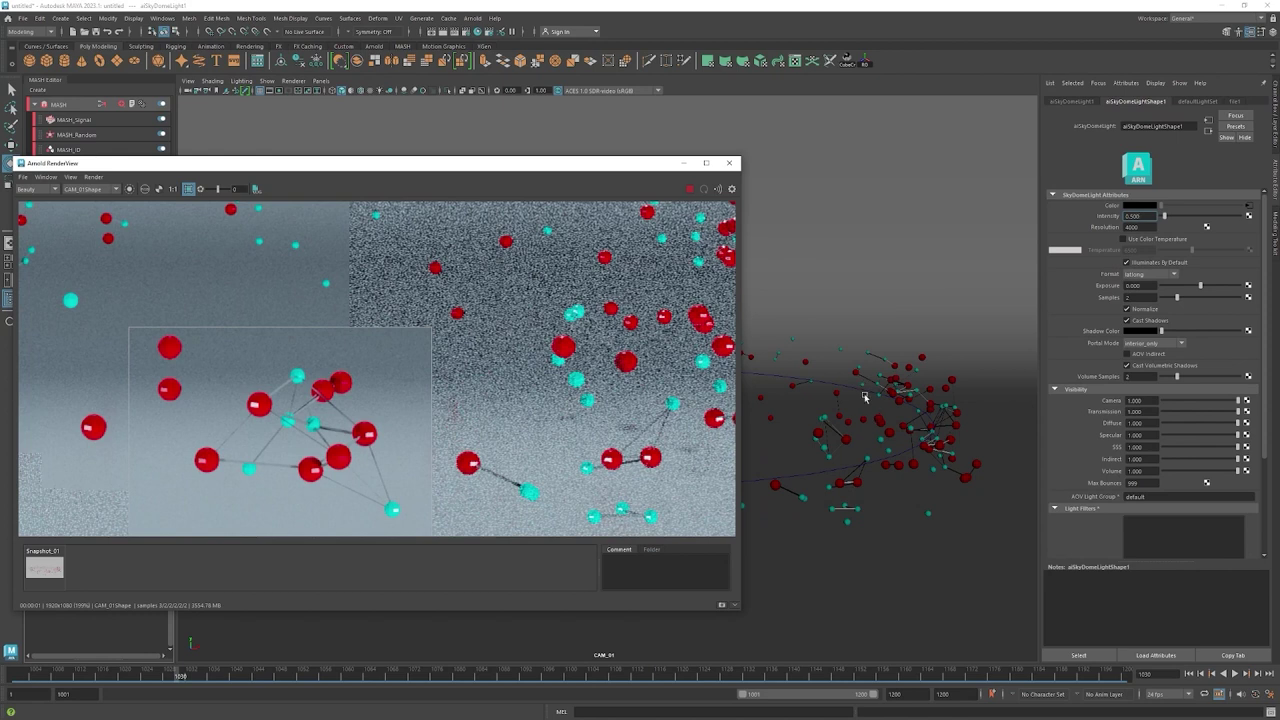
Slightly darken esferaRoja's aiStandardSurface1 base colour and set Specular Roughness to 0.506.
{"action": "left_click_drag", "start_coordinate": [423, 163], "coordinate": [605, 137]}
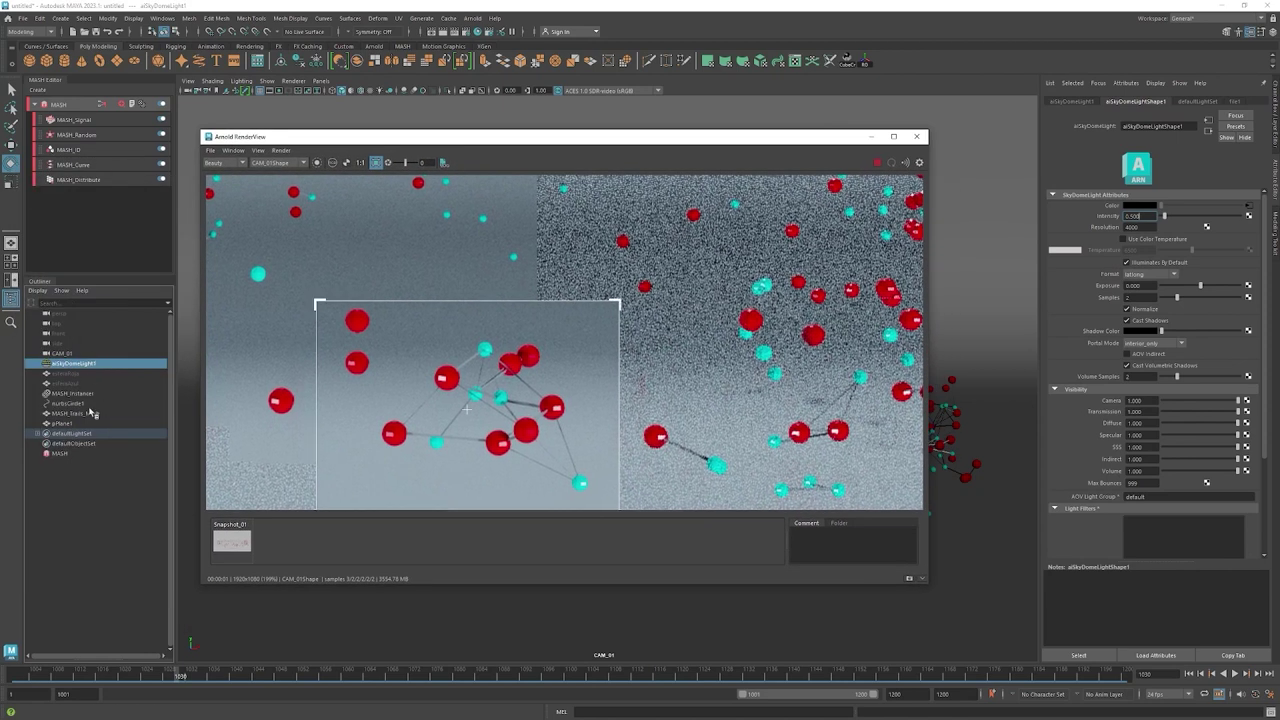
{"action": "left_click", "coordinate": [67, 375]}
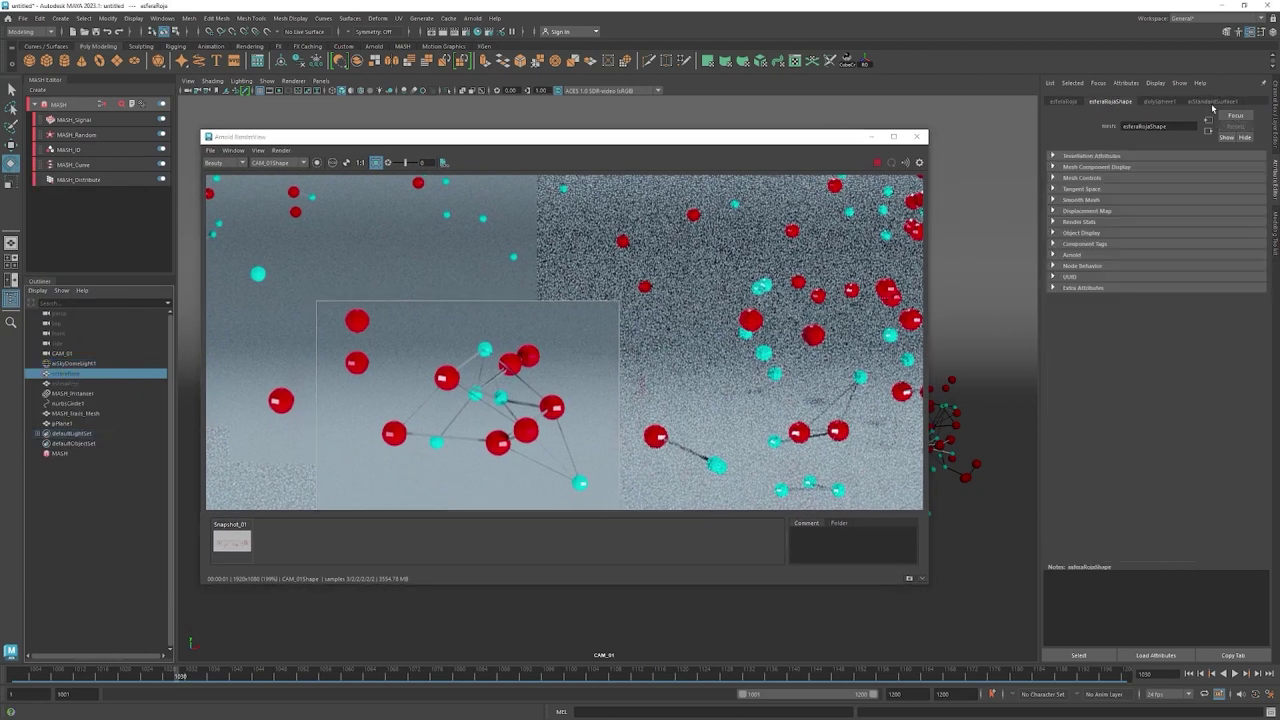
{"action": "left_click", "coordinate": [1212, 101]}
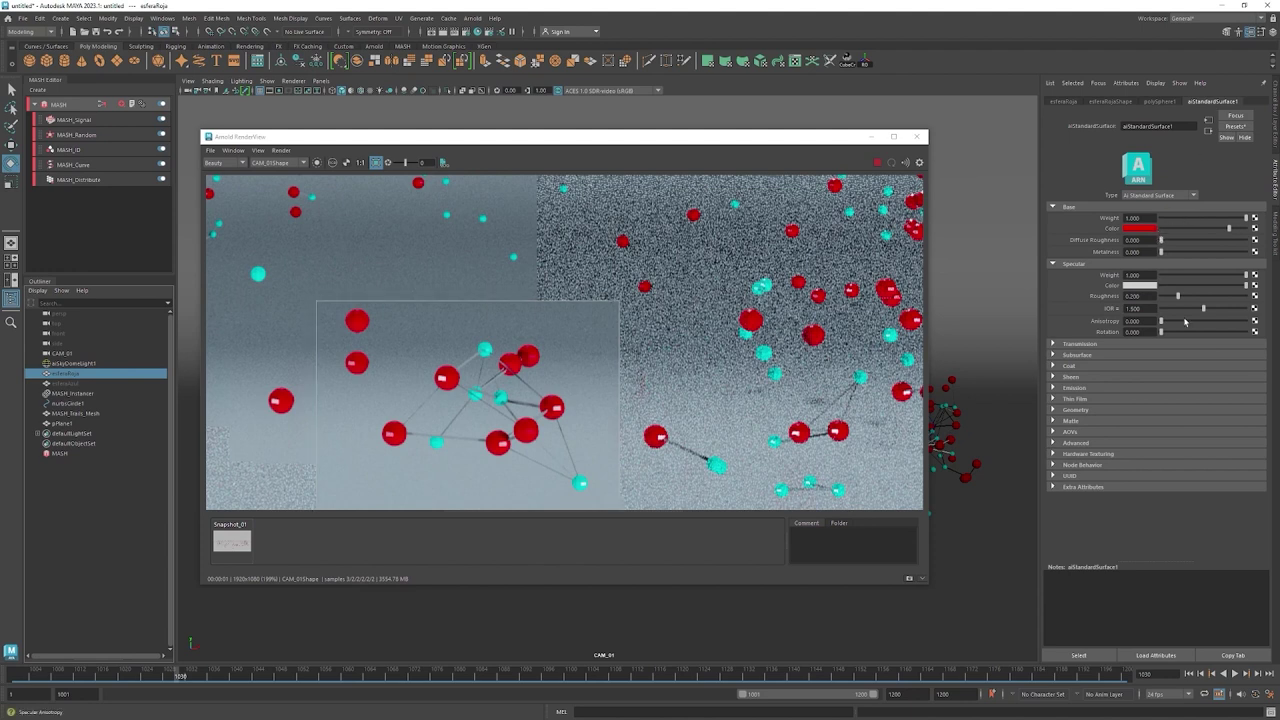
{"action": "left_click_drag", "start_coordinate": [1230, 228], "coordinate": [1208, 230]}
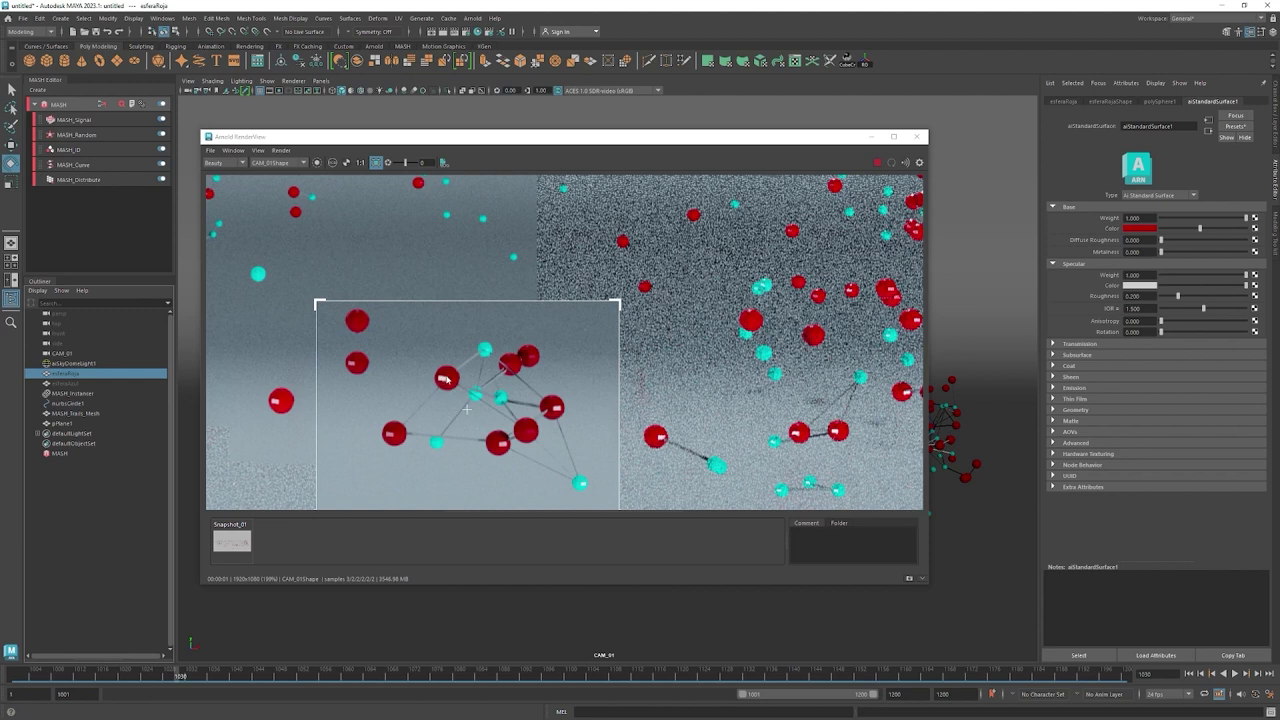
{"action": "left_click", "coordinate": [1194, 297]}
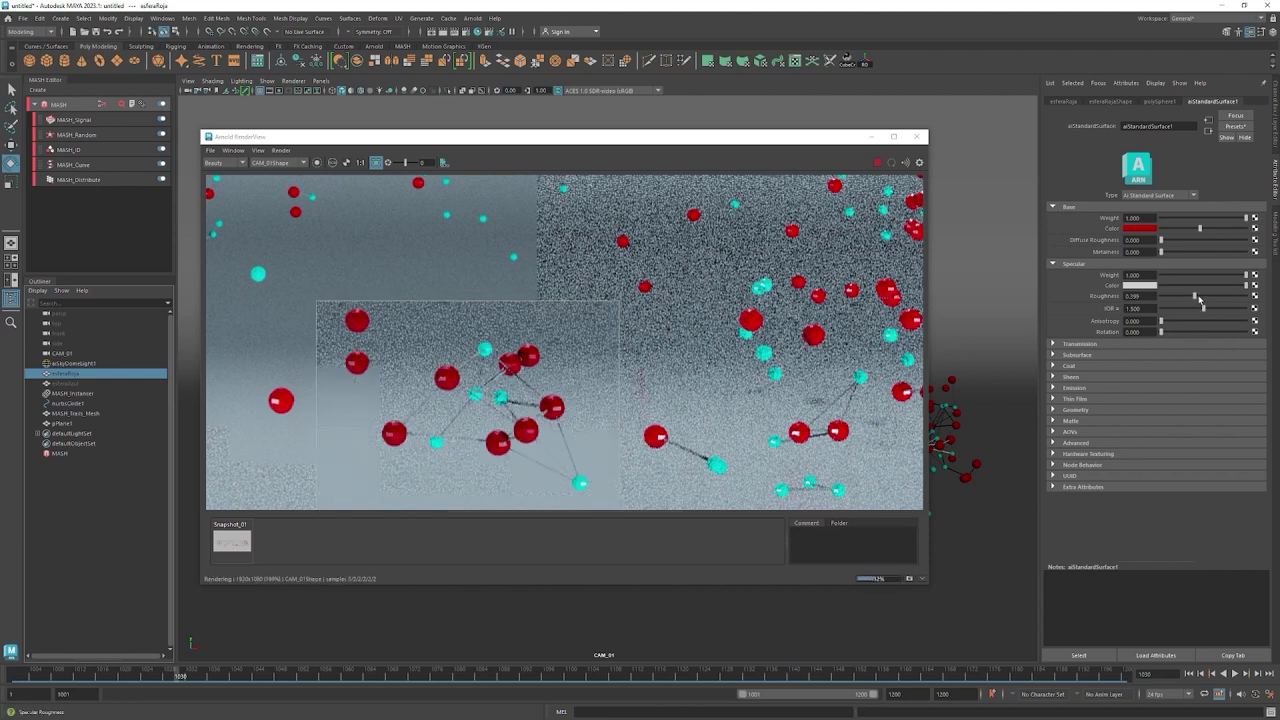
{"action": "left_click", "coordinate": [1211, 296]}
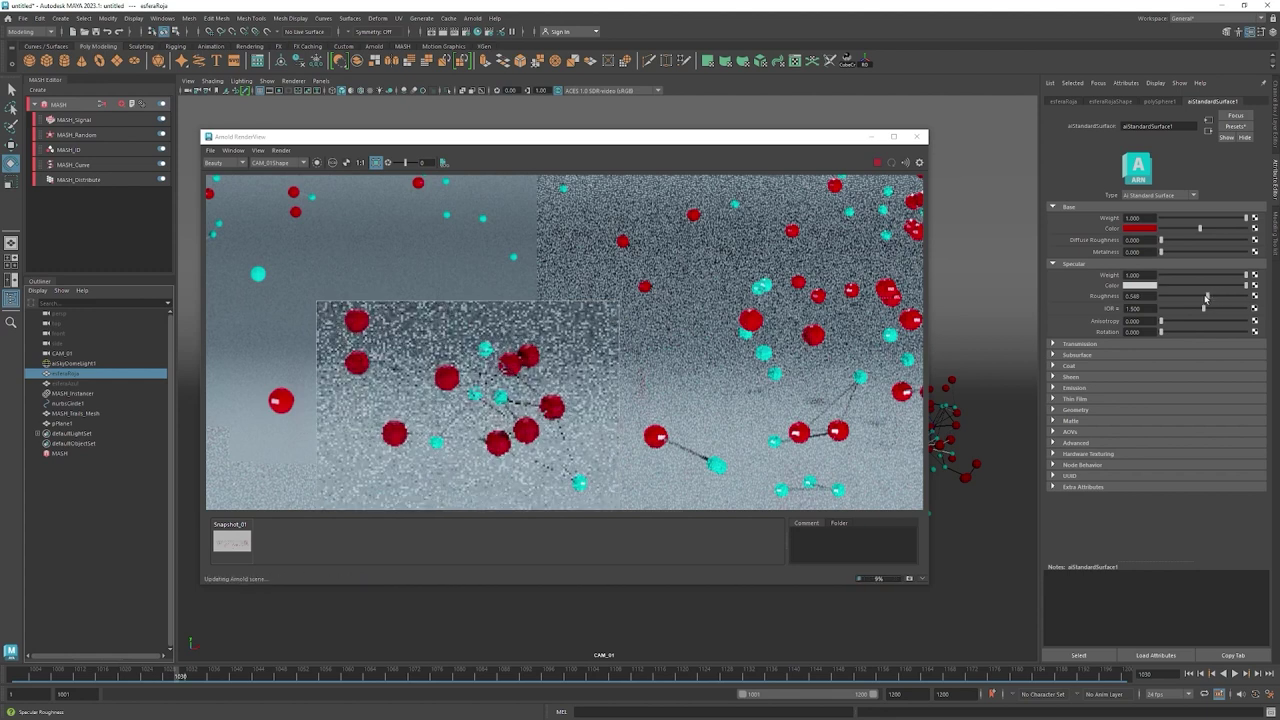
{"action": "left_click", "coordinate": [1204, 298]}
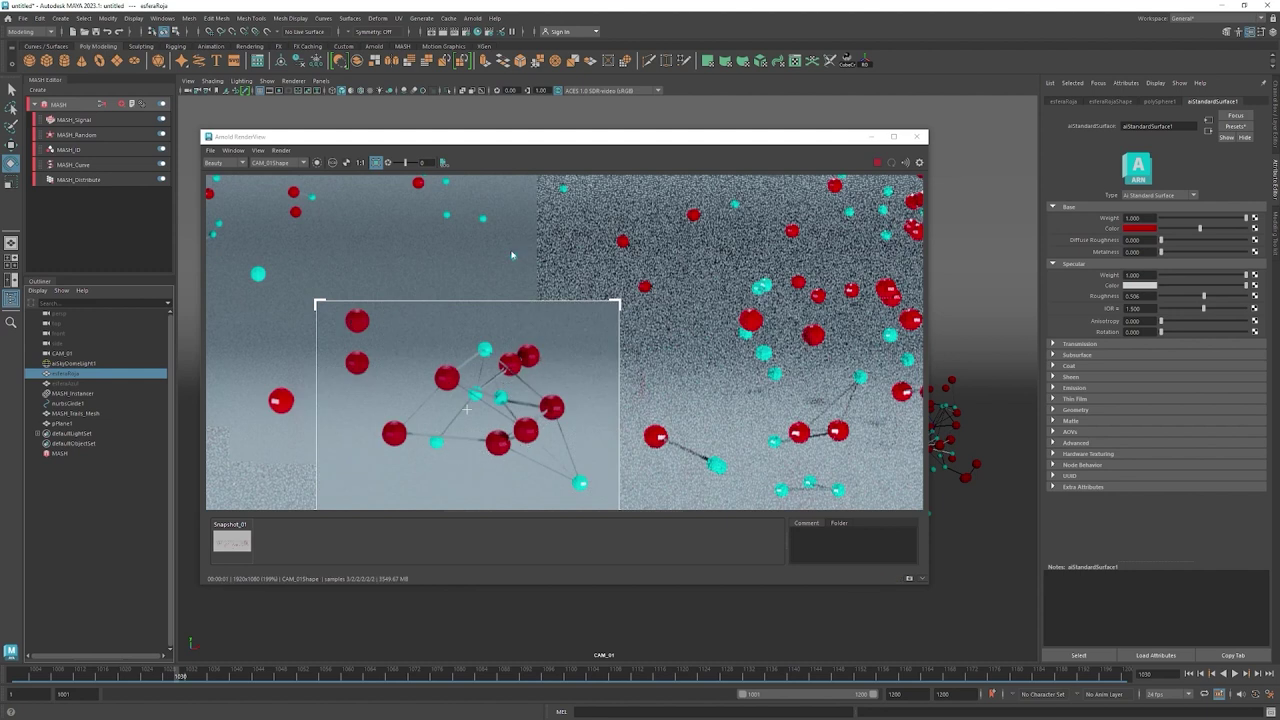
{"action": "left_click_drag", "start_coordinate": [575, 137], "coordinate": [848, 114]}
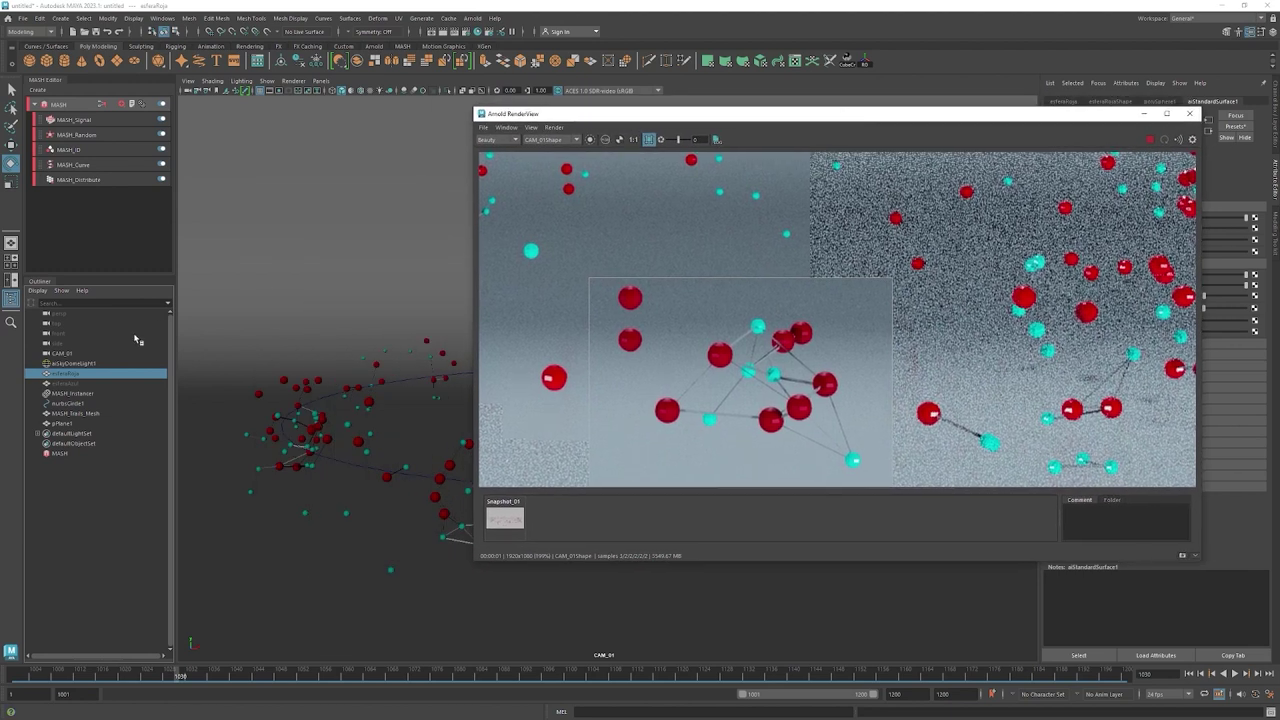
{"action": "left_click", "coordinate": [1143, 113]}
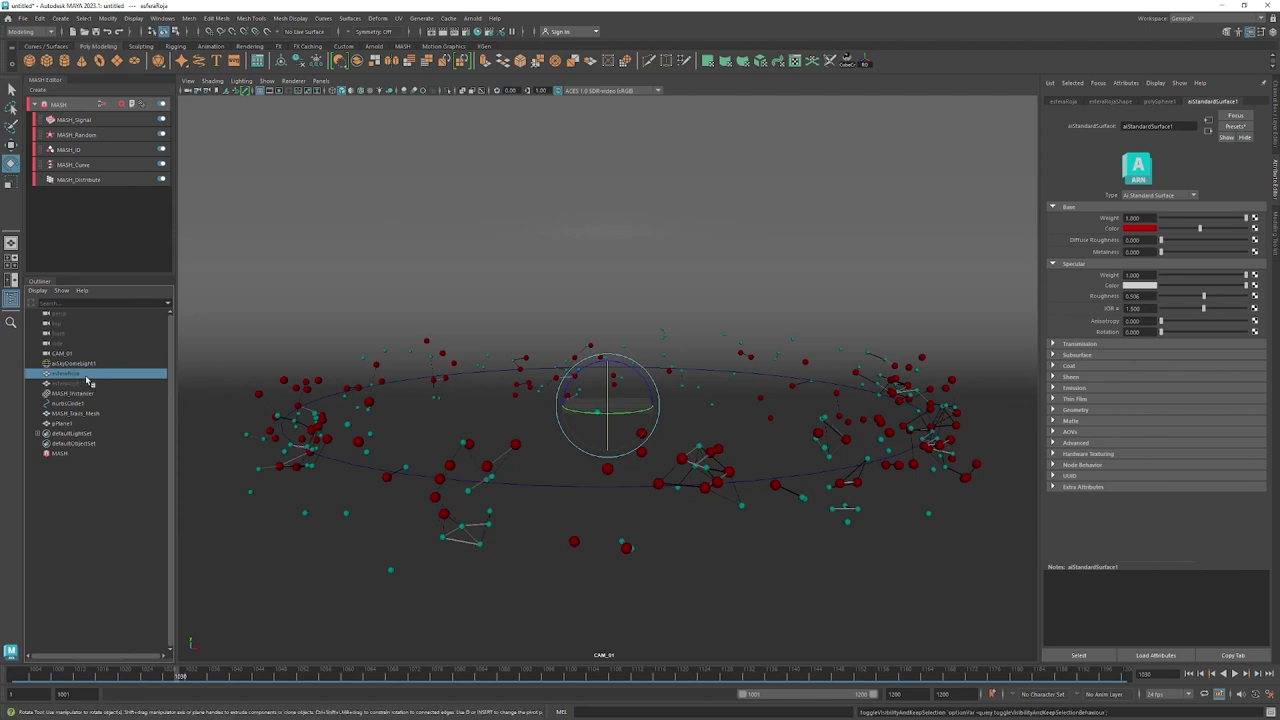
Switch the viewport to the perspective camera and frame the red sphere esferaRoja.
{"action": "key", "text": "f"}
{"action": "key", "text": "h"}
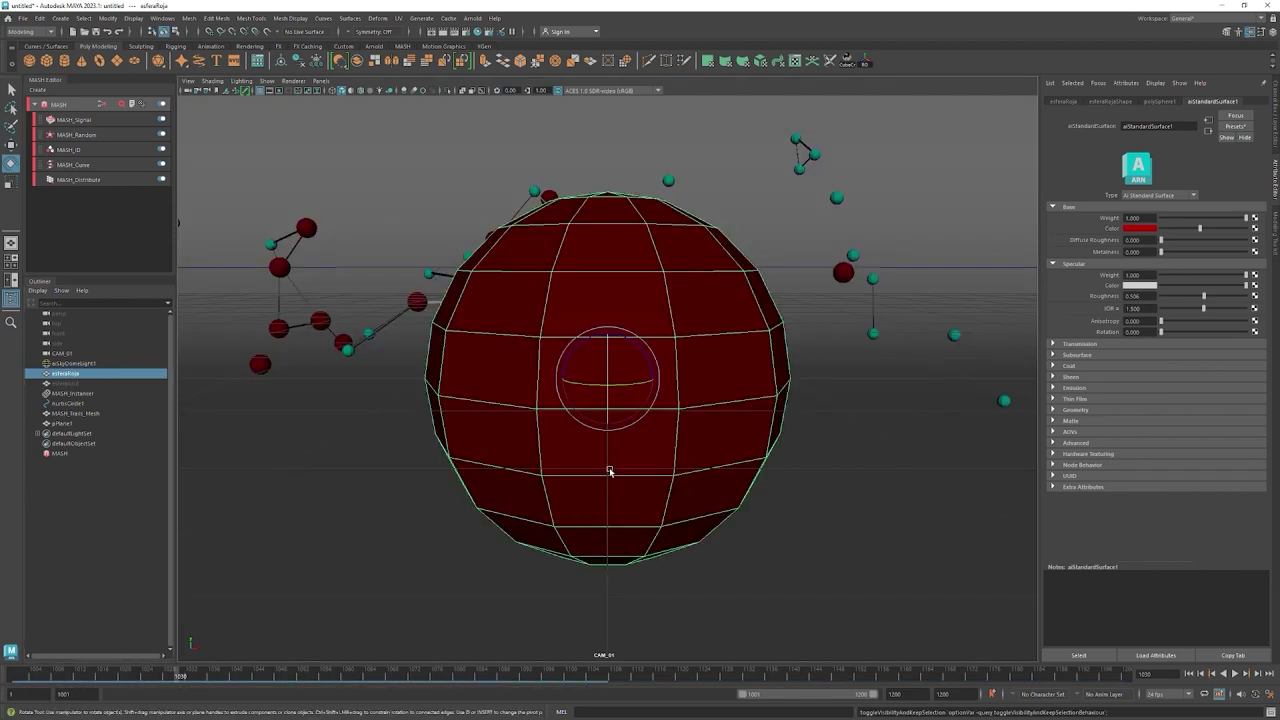
{"action": "key", "text": "ctrl+z"}
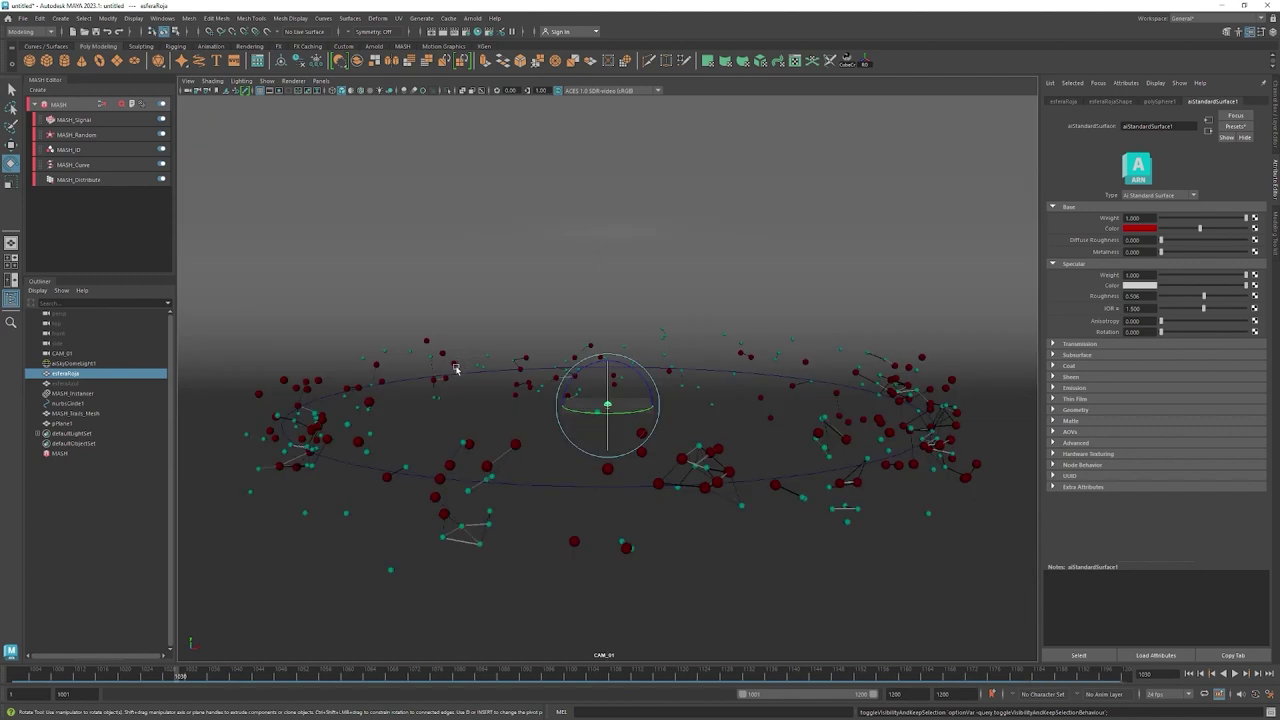
{"action": "key", "text": "space"}
{"action": "left_click", "coordinate": [480, 393]}
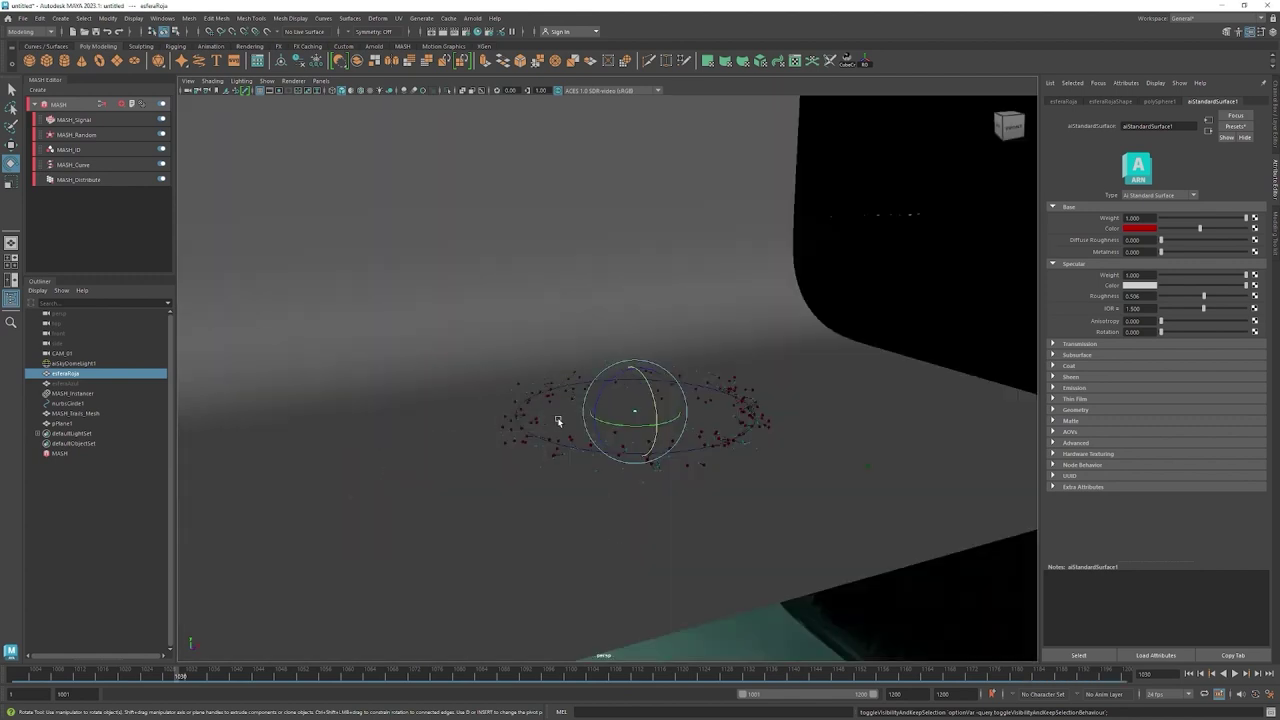
{"action": "key", "text": "f"}
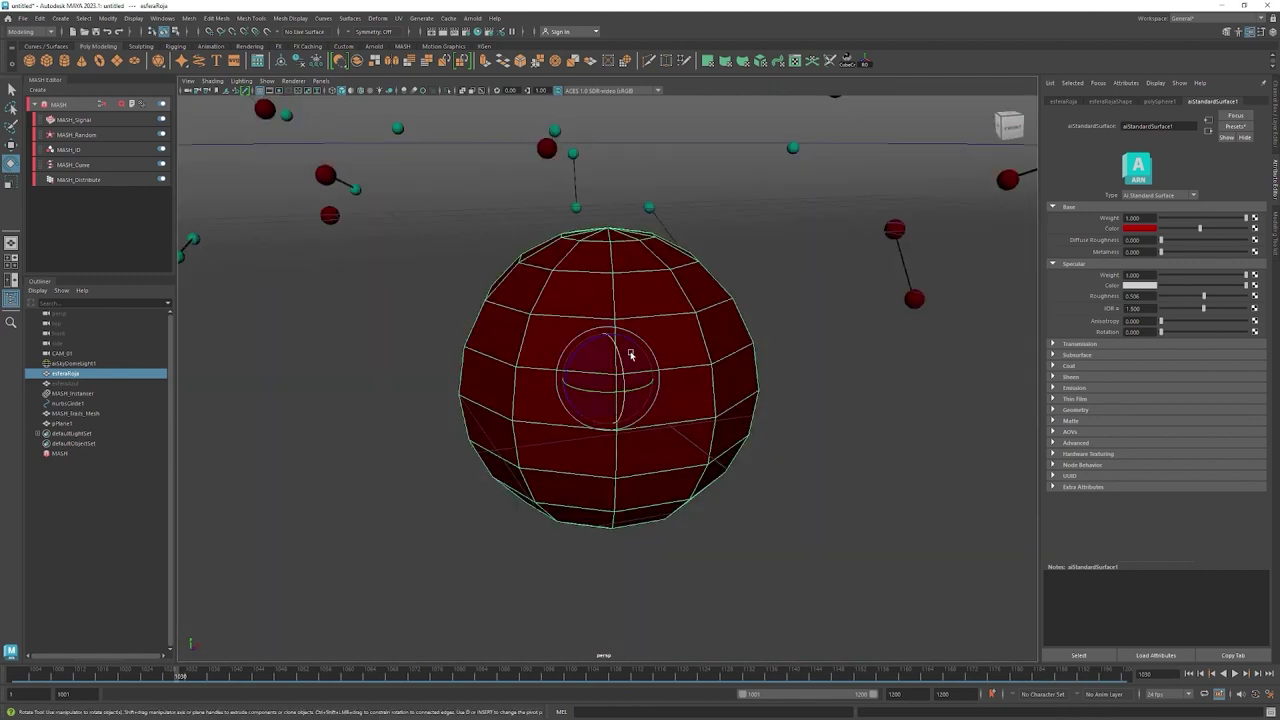
Apply Mesh Display > Soften Edge to all of esferaRoja's edges, then hide it.
{"action": "right_click", "coordinate": [654, 326]}
{"action": "left_click", "coordinate": [655, 314]}
{"action": "left_click_drag", "start_coordinate": [823, 180], "coordinate": [309, 577]}
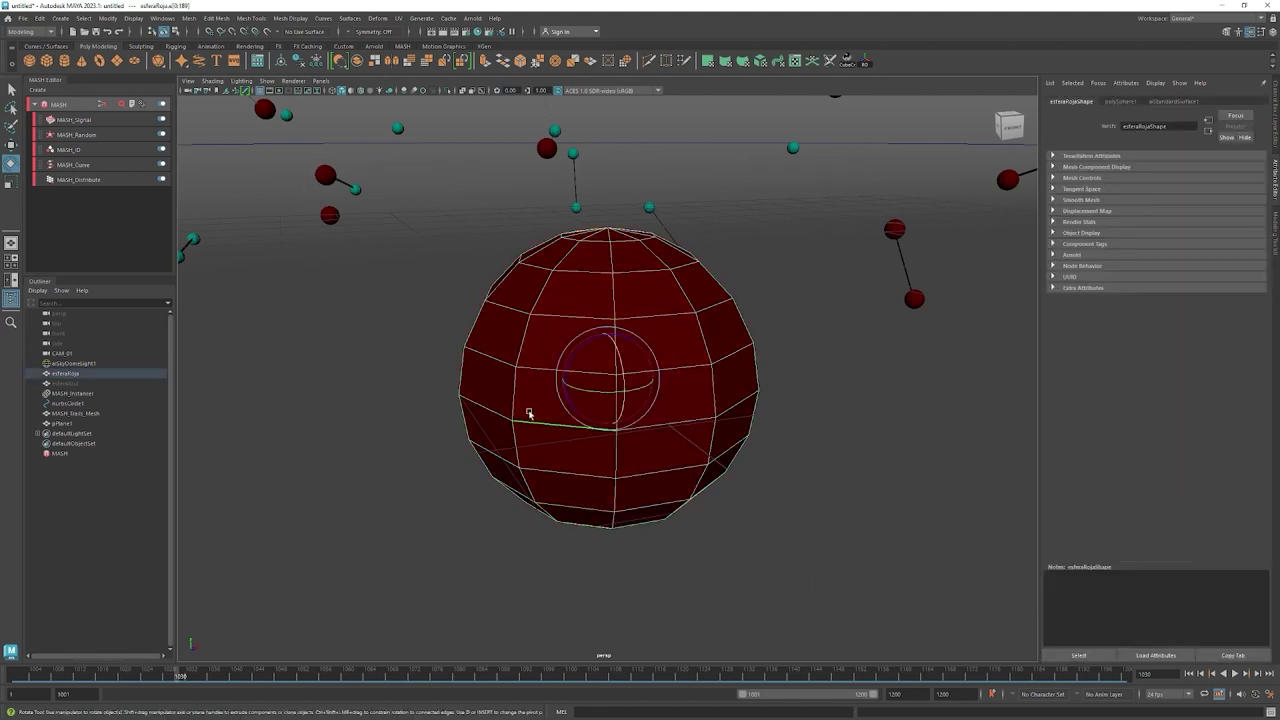
{"action": "left_click", "coordinate": [301, 18]}
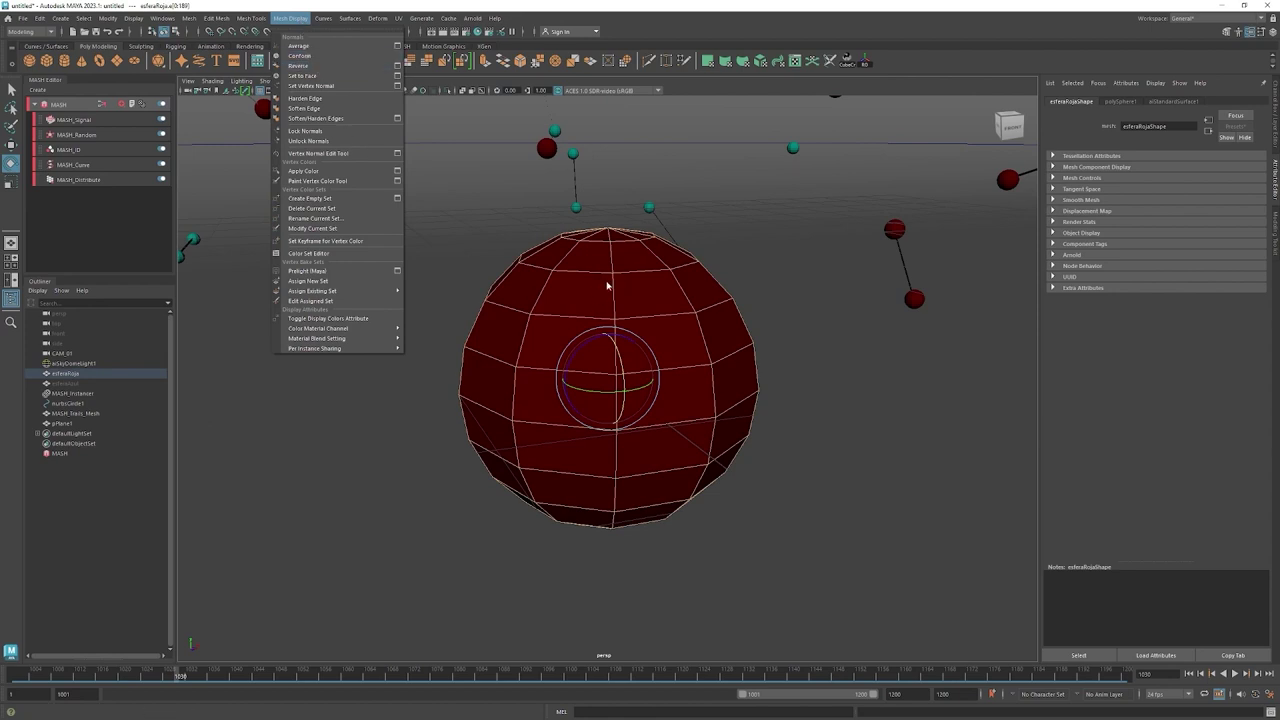
{"action": "left_click", "coordinate": [305, 108]}
{"action": "right_click_drag", "start_coordinate": [684, 303], "coordinate": [714, 303]}
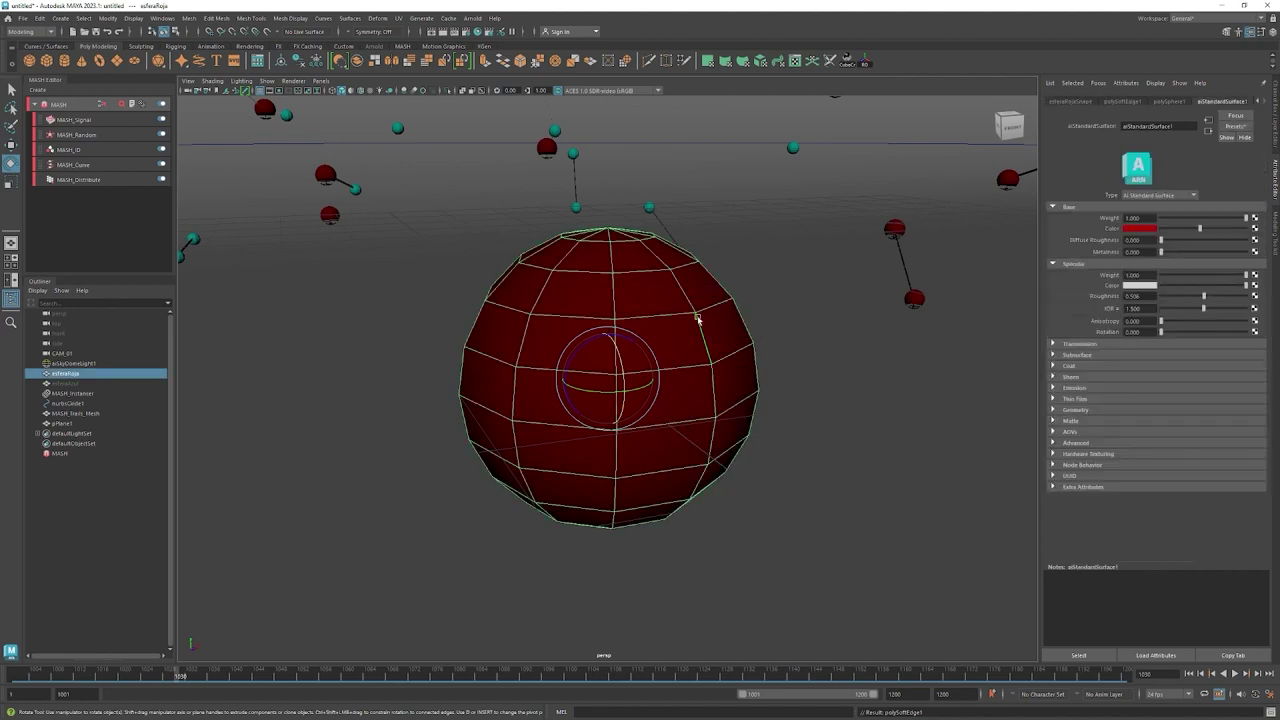
{"action": "left_click", "coordinate": [717, 400]}
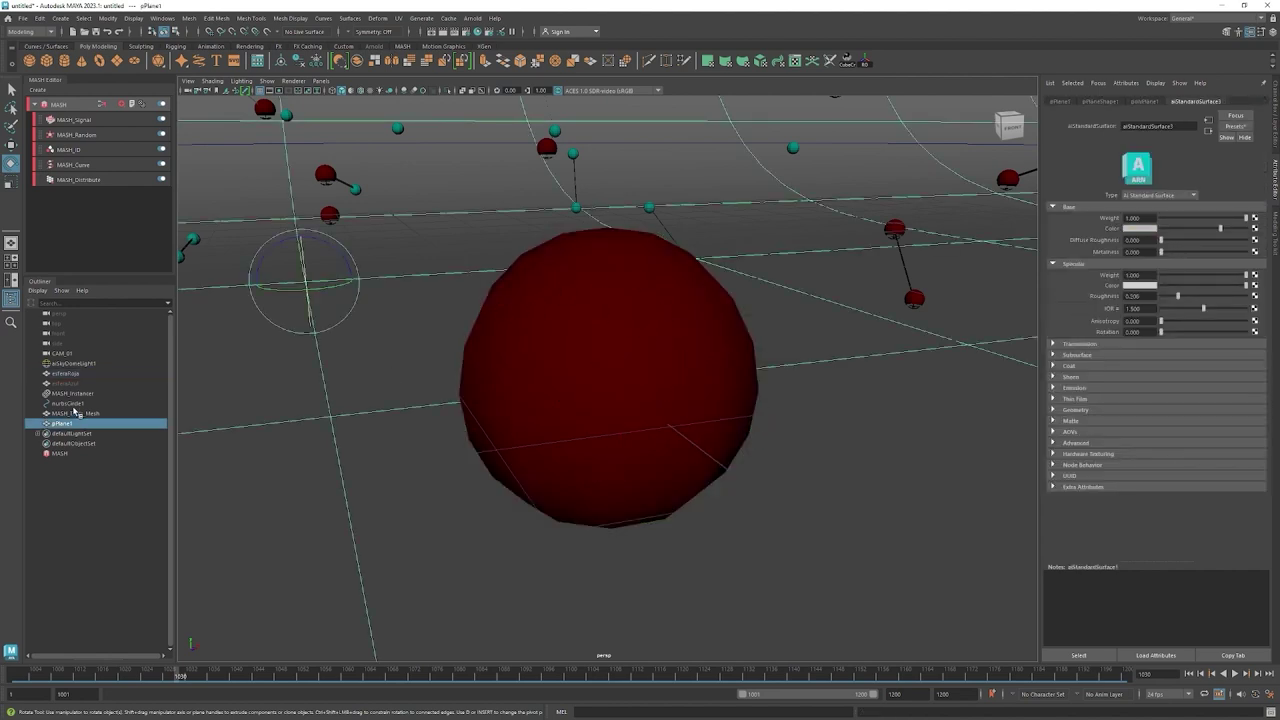
{"action": "left_click", "coordinate": [67, 374]}
{"action": "key", "text": "h"}
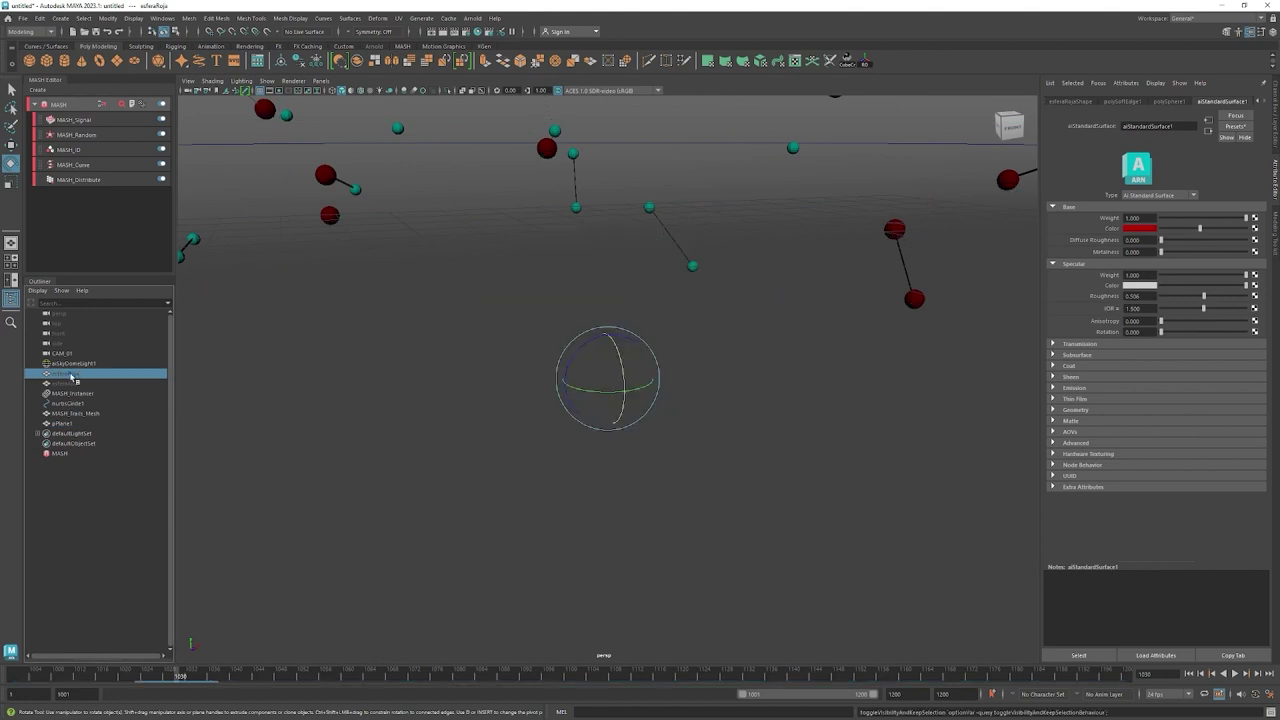
Unhide esferaAzul and soften all its edges, returning to Object Mode.
{"action": "left_click", "coordinate": [66, 383]}
{"action": "key", "text": "h"}
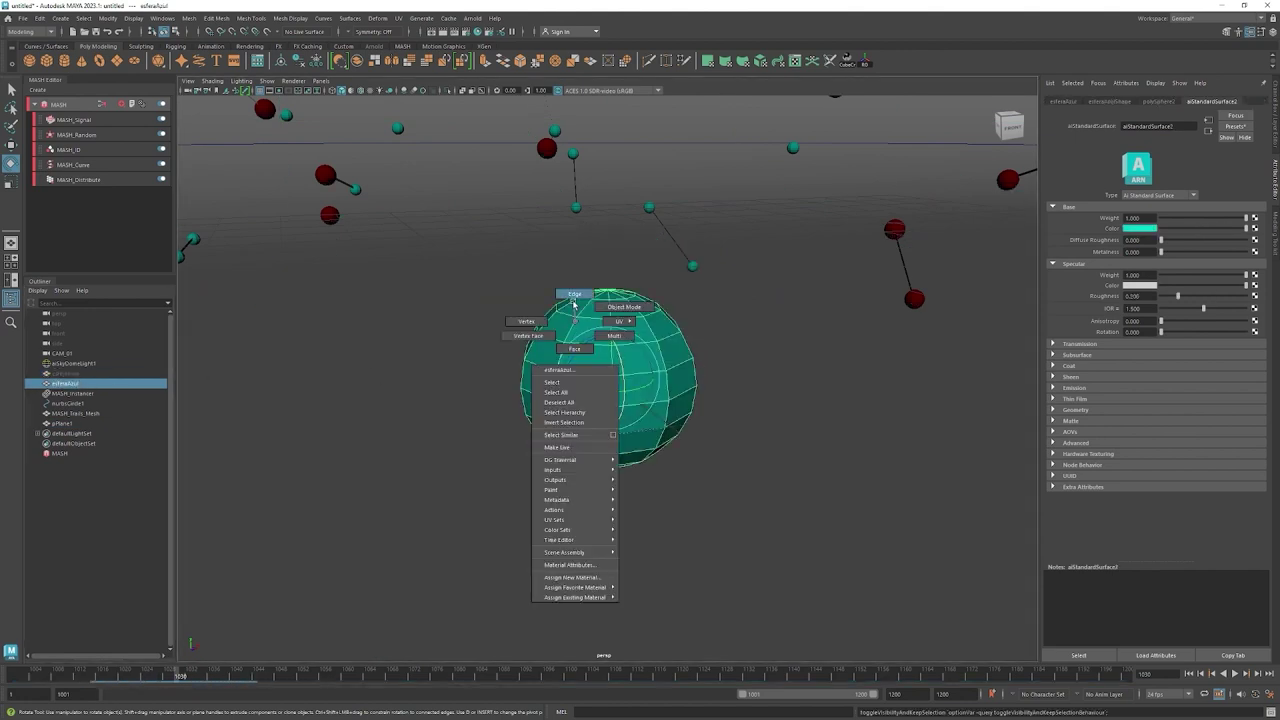
{"action": "right_click_drag", "start_coordinate": [552, 350], "coordinate": [571, 291]}
{"action": "left_click_drag", "start_coordinate": [471, 243], "coordinate": [711, 503]}
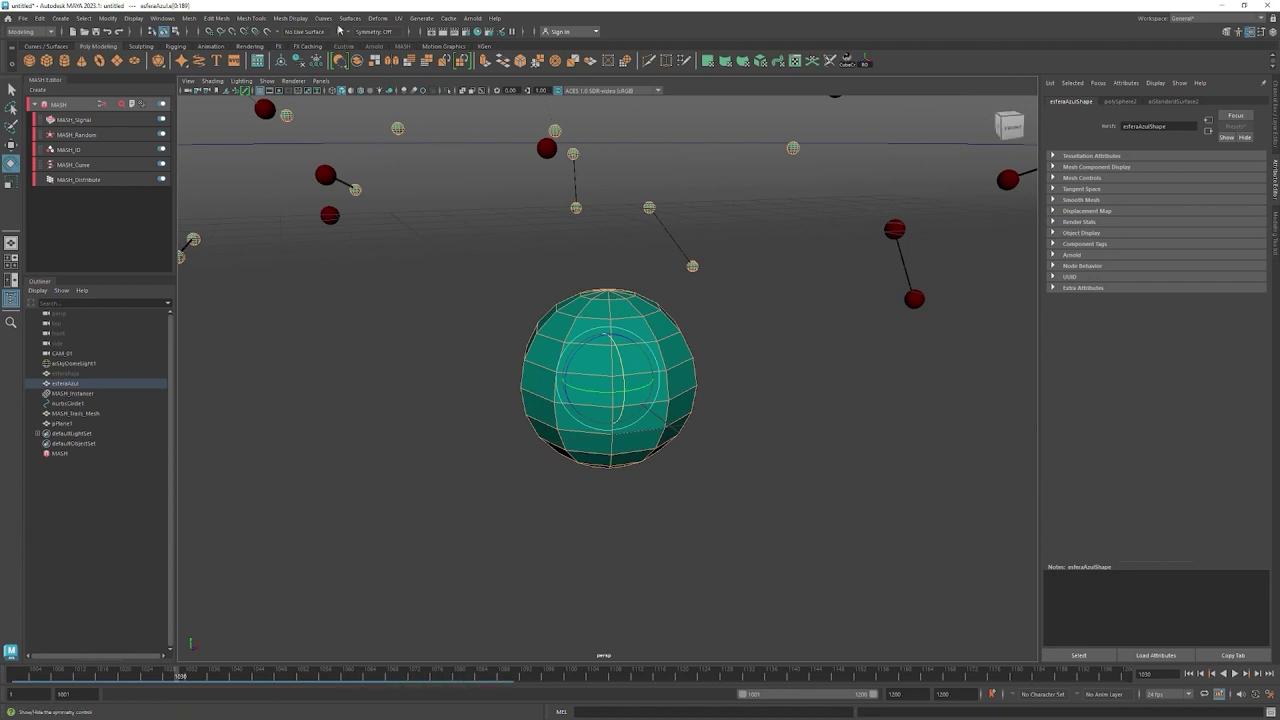
{"action": "left_click", "coordinate": [291, 19]}
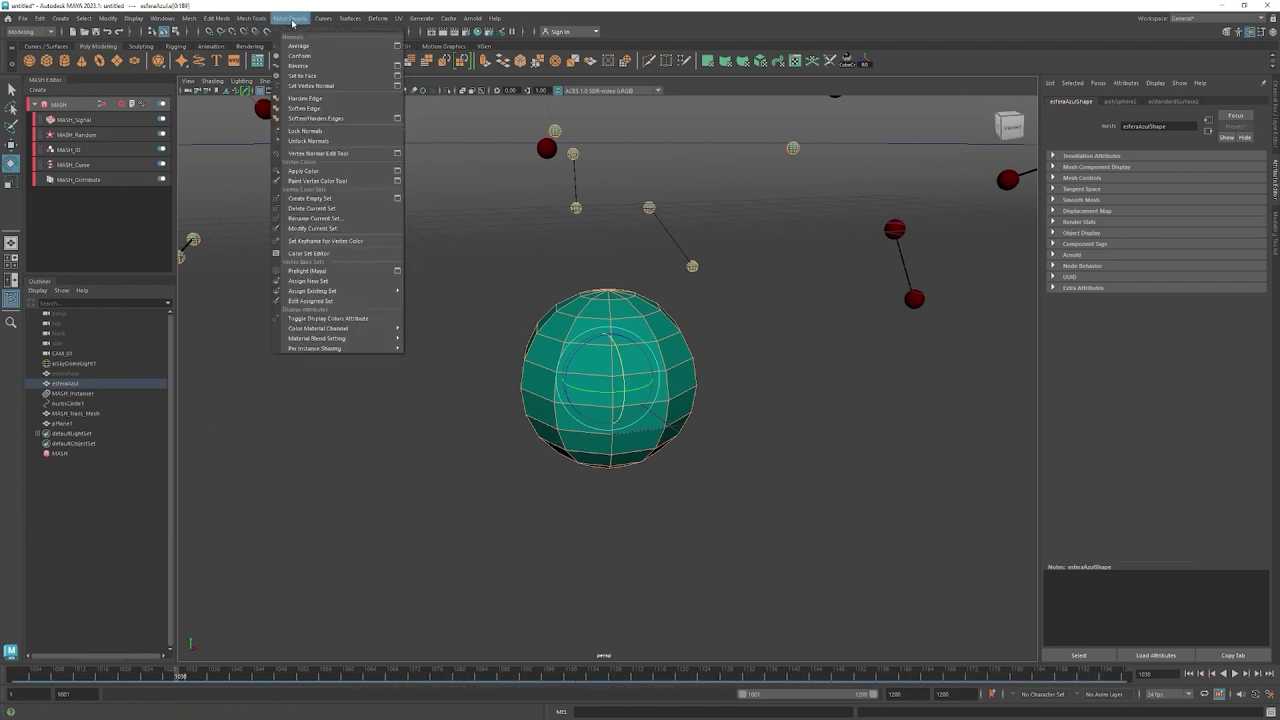
{"action": "left_click", "coordinate": [313, 109]}
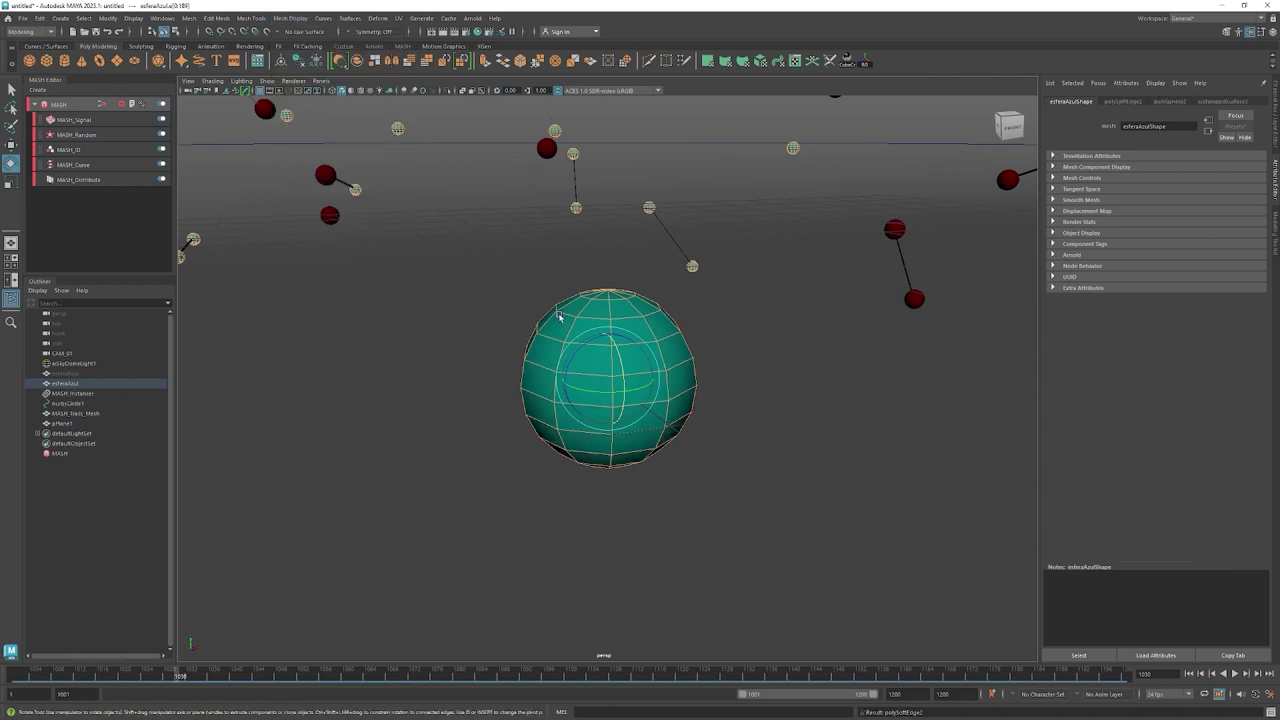
{"action": "right_click_drag", "start_coordinate": [605, 301], "coordinate": [631, 290]}
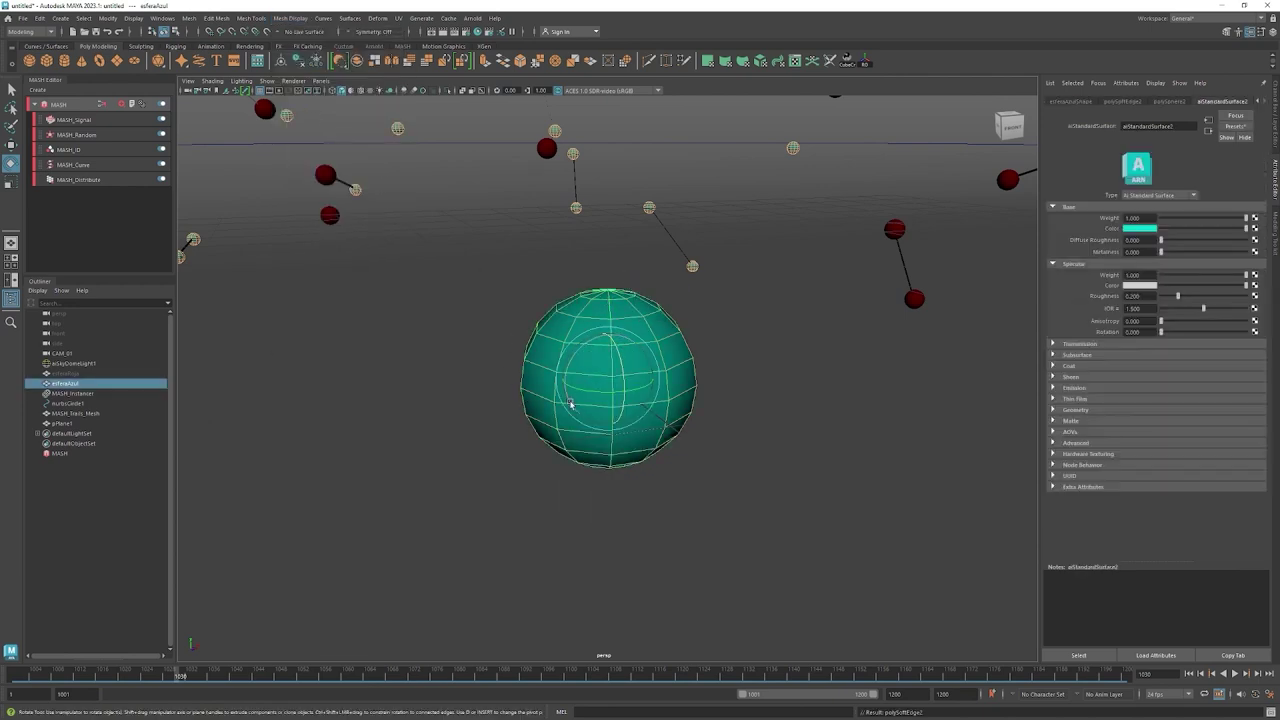
{"action": "left_click", "coordinate": [155, 462]}
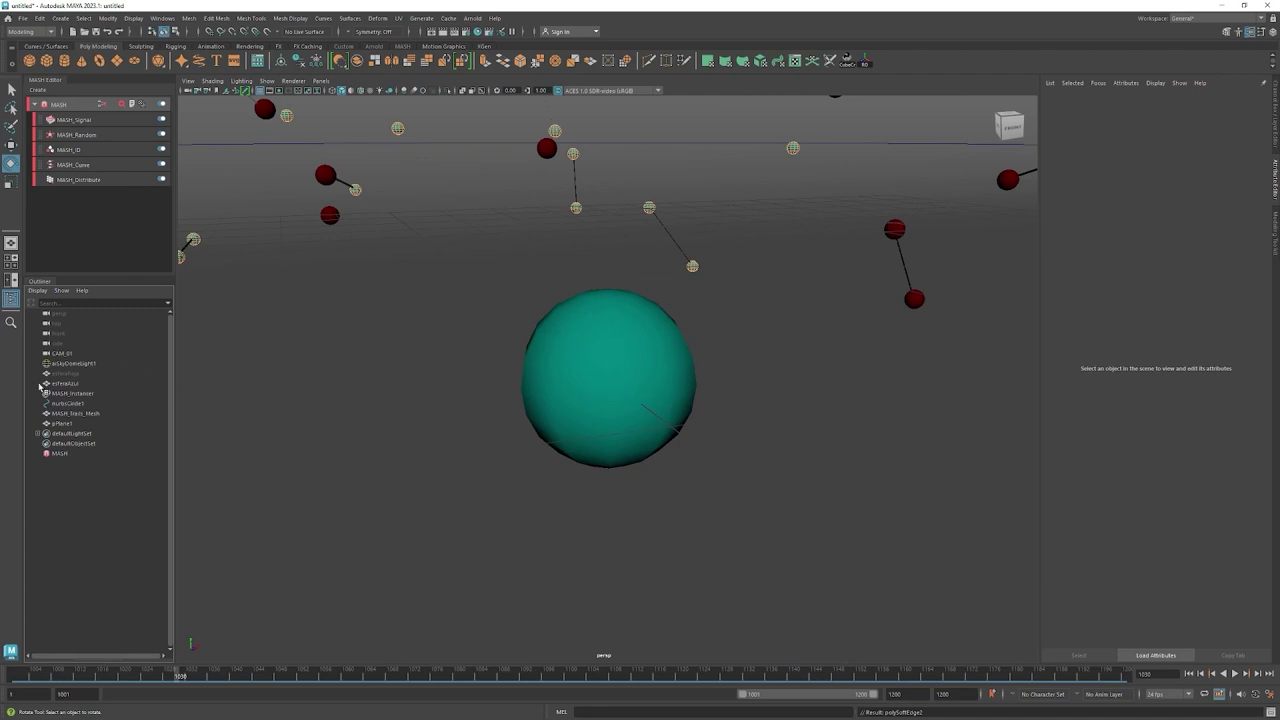
Hide esferaAzul and clear the selection.
{"action": "left_click", "coordinate": [65, 383]}
{"action": "key", "text": "h"}
{"action": "left_click", "coordinate": [114, 483]}
{"action": "key", "text": "space"}
Orbit out over the whole sphere ring and look through CAM_01.
{"action": "right_click_drag", "start_coordinate": [626, 343], "coordinate": [274, 371], "text": "alt"}
{"action": "left_click_drag", "start_coordinate": [274, 371], "coordinate": [257, 157], "text": "alt"}
{"action": "right_click", "coordinate": [195, 90]}
{"action": "left_click", "coordinate": [272, 146]}
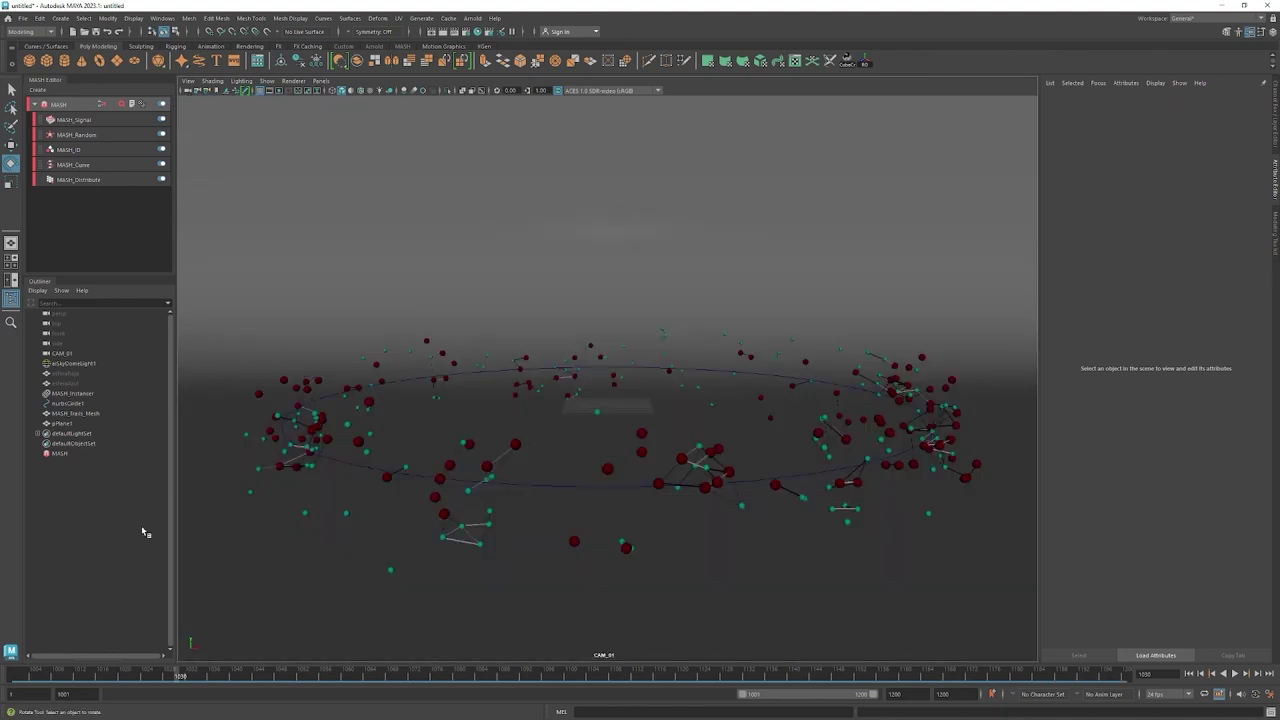
Start an interactive Arnold IPR render of the CAM_01 view.
{"action": "left_click", "coordinate": [471, 31]}
{"action": "left_click", "coordinate": [489, 50]}
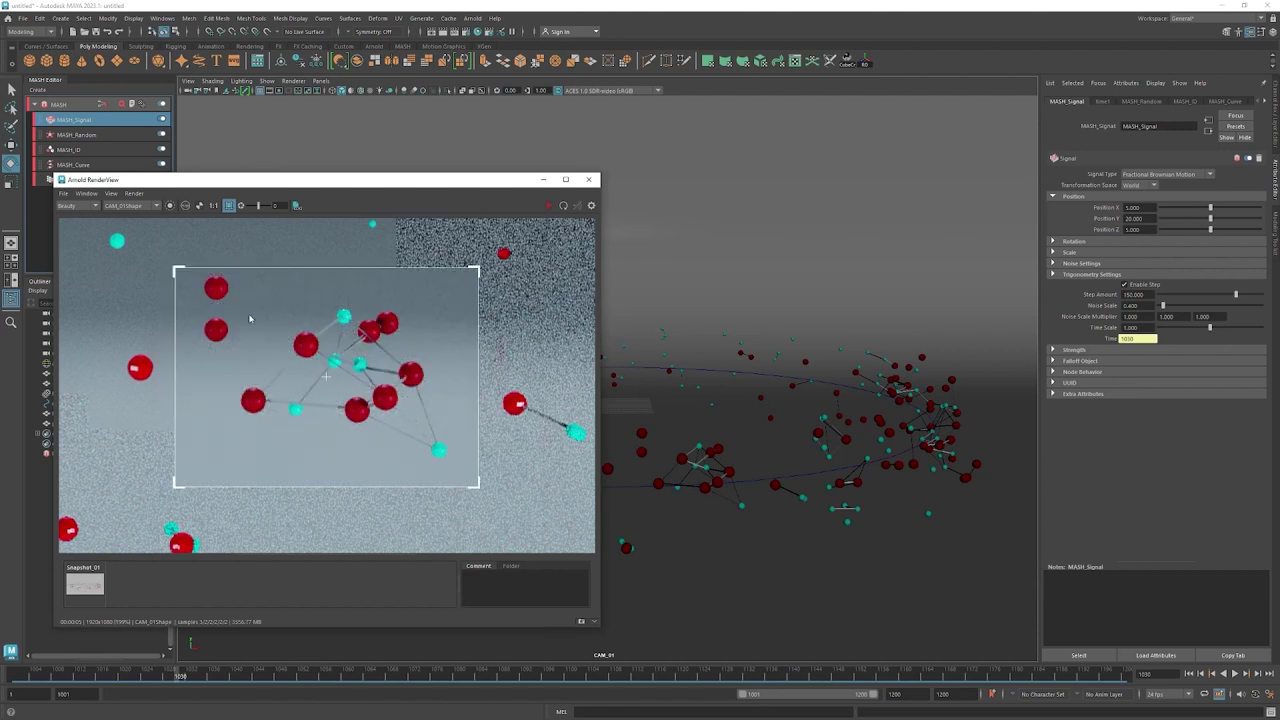
{"action": "scroll", "coordinate": [401, 411], "scroll_direction": "up", "scroll_amount": 2}
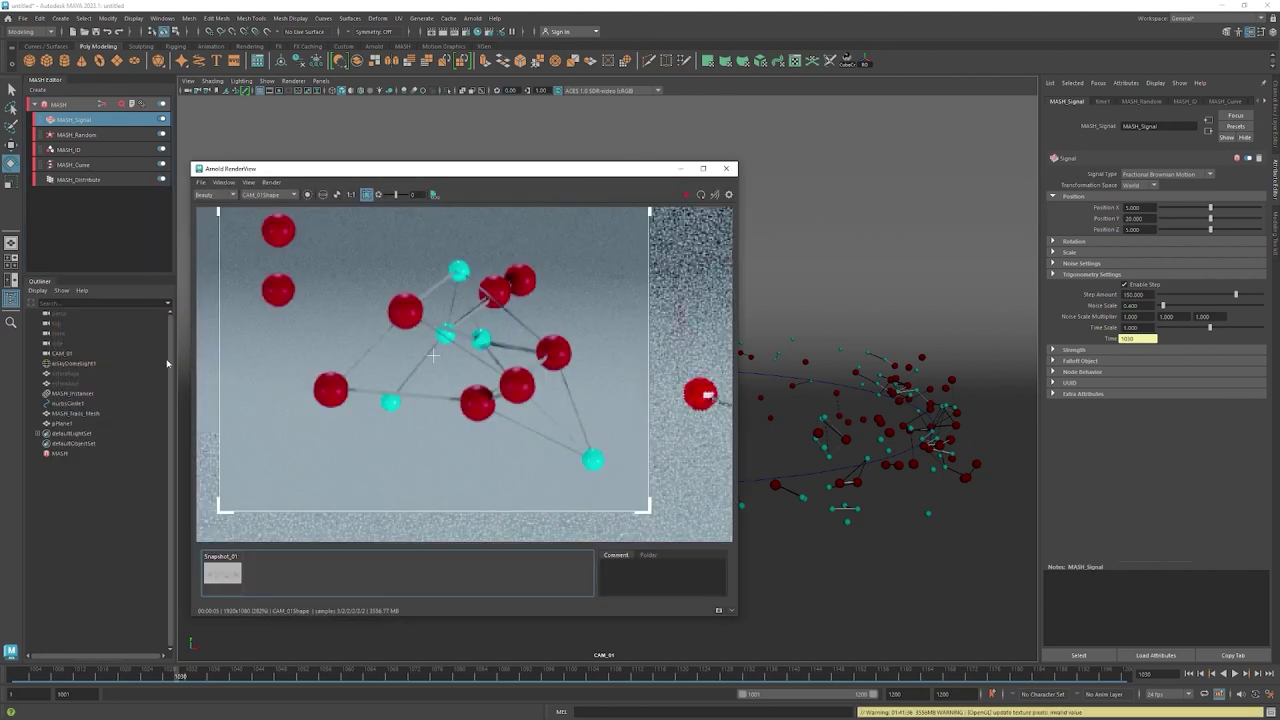
Make the sphere shader blue with Specular Roughness 0.558, and clear the render crop region.
{"action": "left_click", "coordinate": [65, 383]}
{"action": "left_click", "coordinate": [1140, 218]}
{"action": "left_click_drag", "start_coordinate": [1119, 256], "coordinate": [1128, 256]}
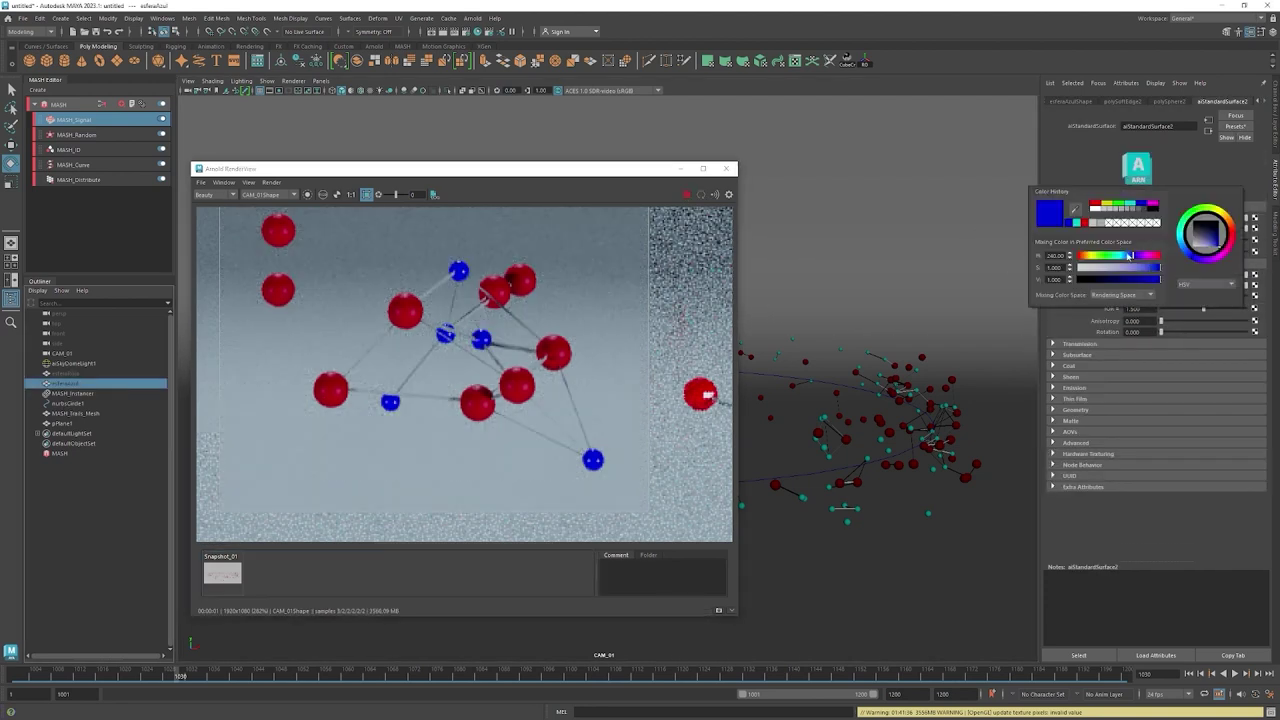
{"action": "left_click_drag", "start_coordinate": [1178, 297], "coordinate": [1197, 298]}
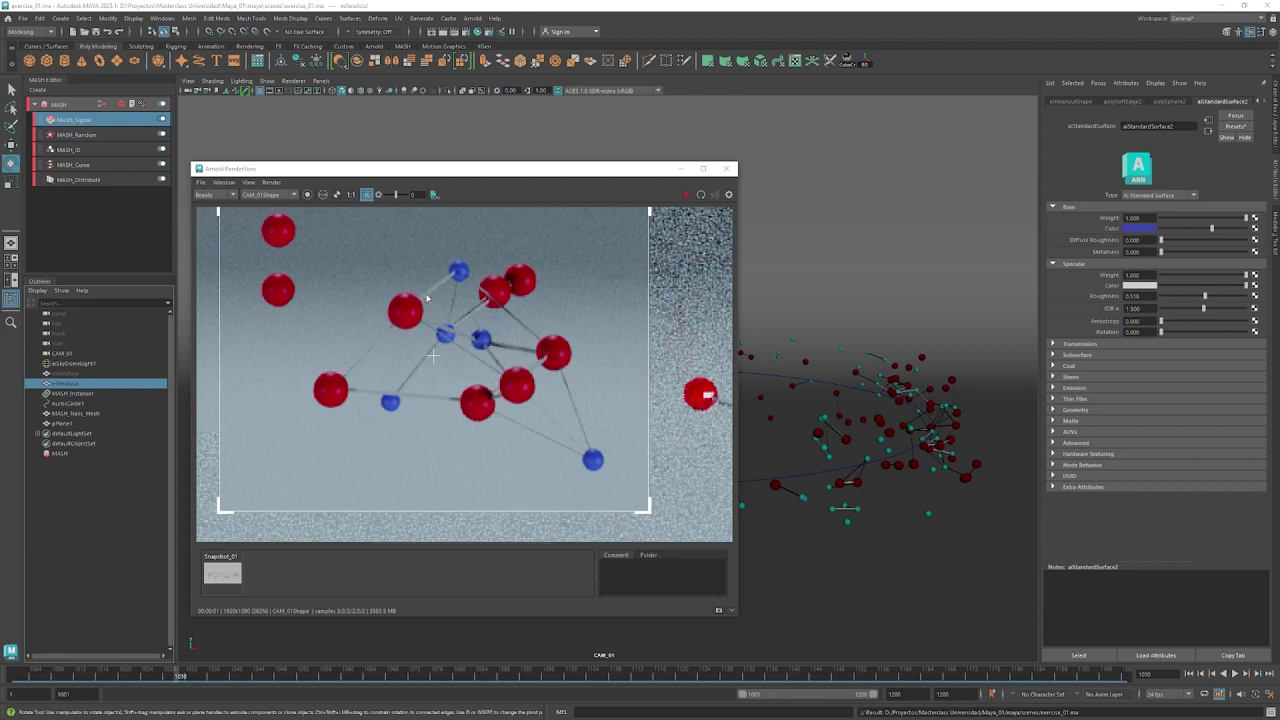
{"action": "left_click", "coordinate": [530, 358]}
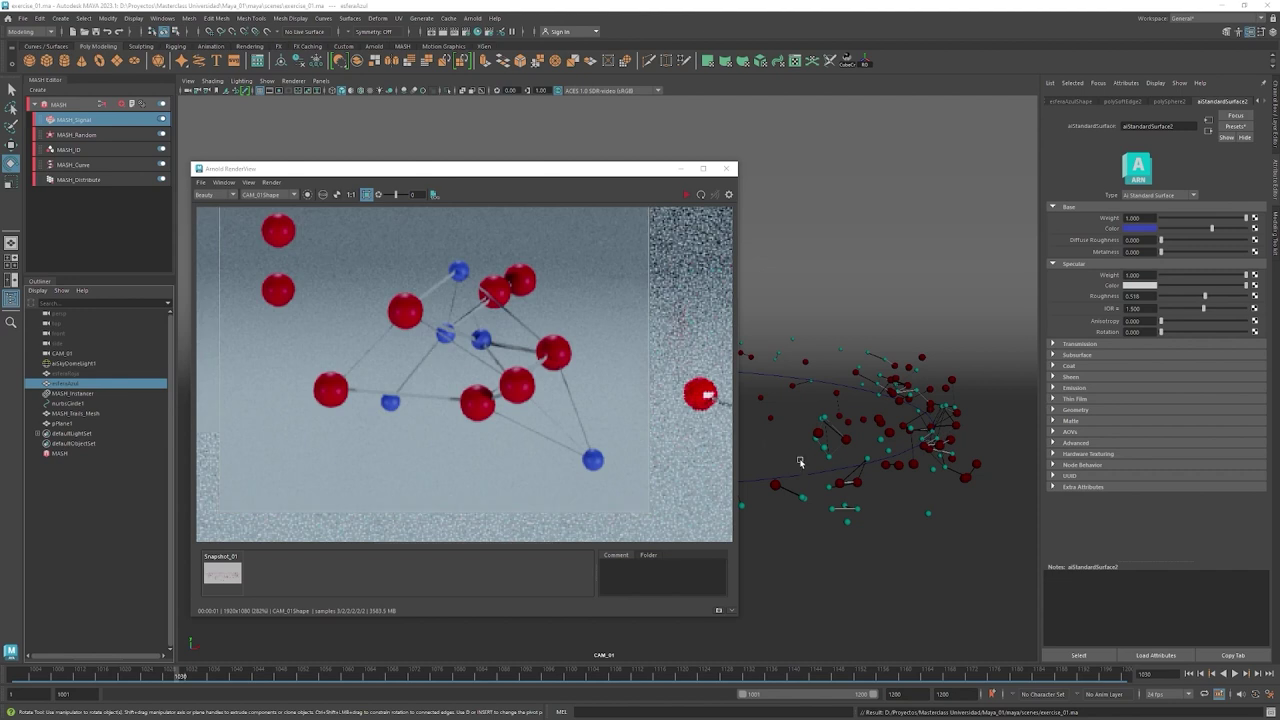
{"action": "left_click", "coordinate": [847, 475]}
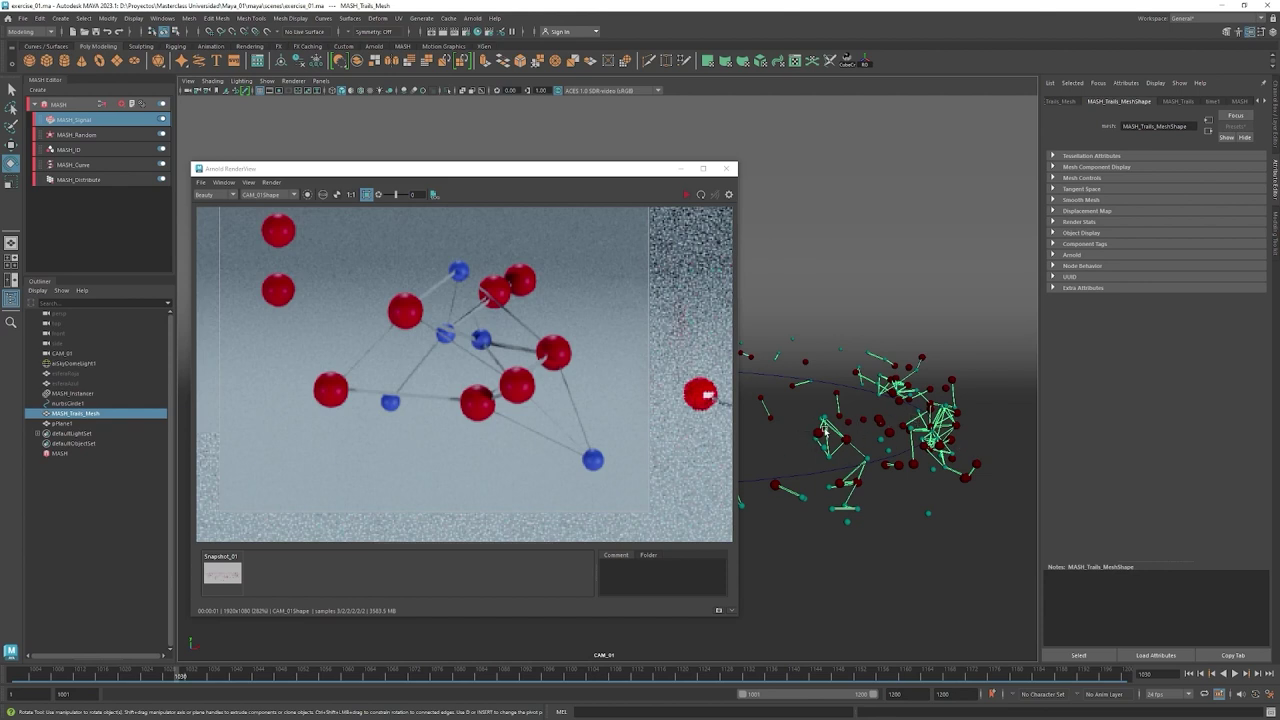
Assign a new aiStandardSurface material to MASH_Trails_Mesh and expand its Emission section.
{"action": "right_click_drag", "start_coordinate": [837, 434], "coordinate": [851, 686]}
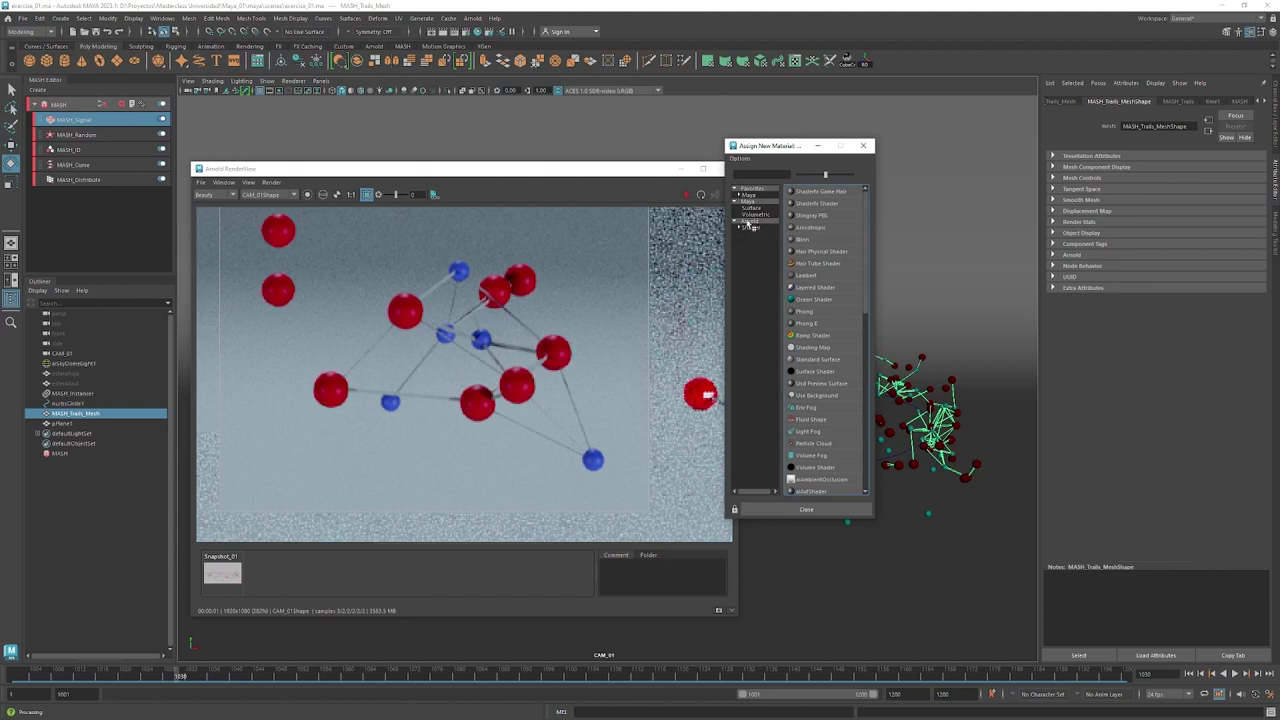
{"action": "left_click", "coordinate": [753, 222]}
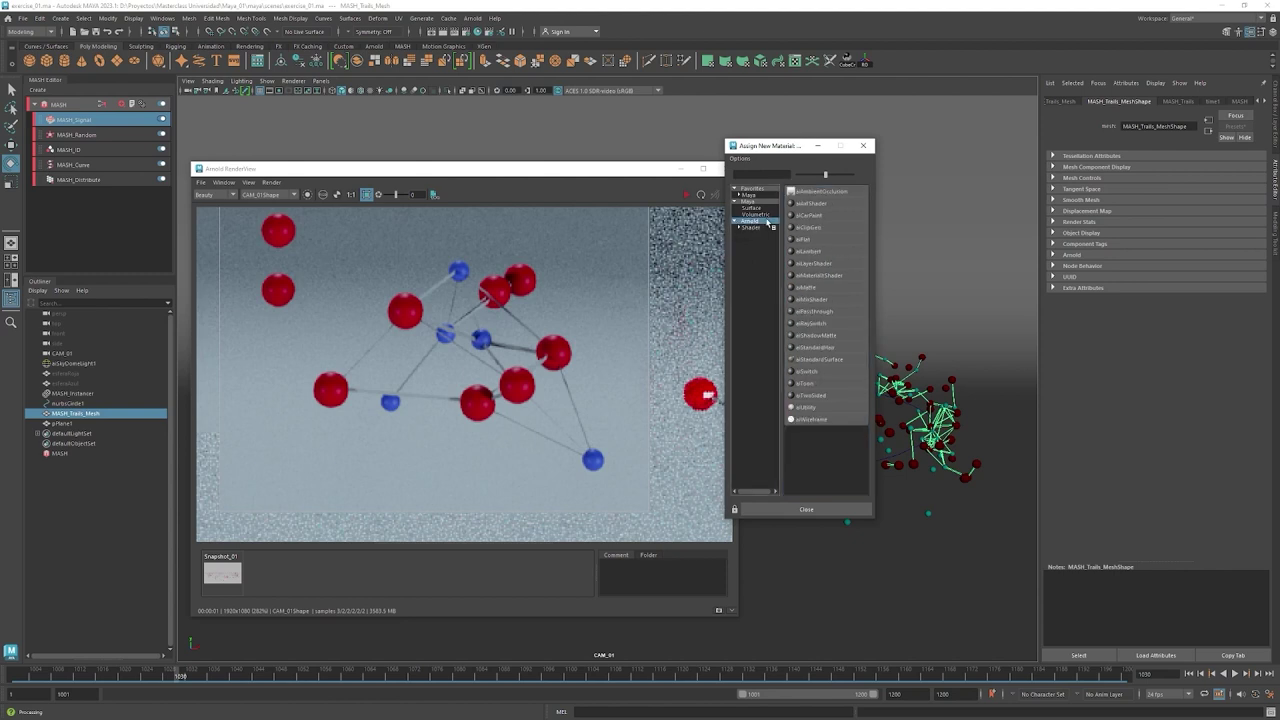
{"action": "left_click", "coordinate": [820, 359]}
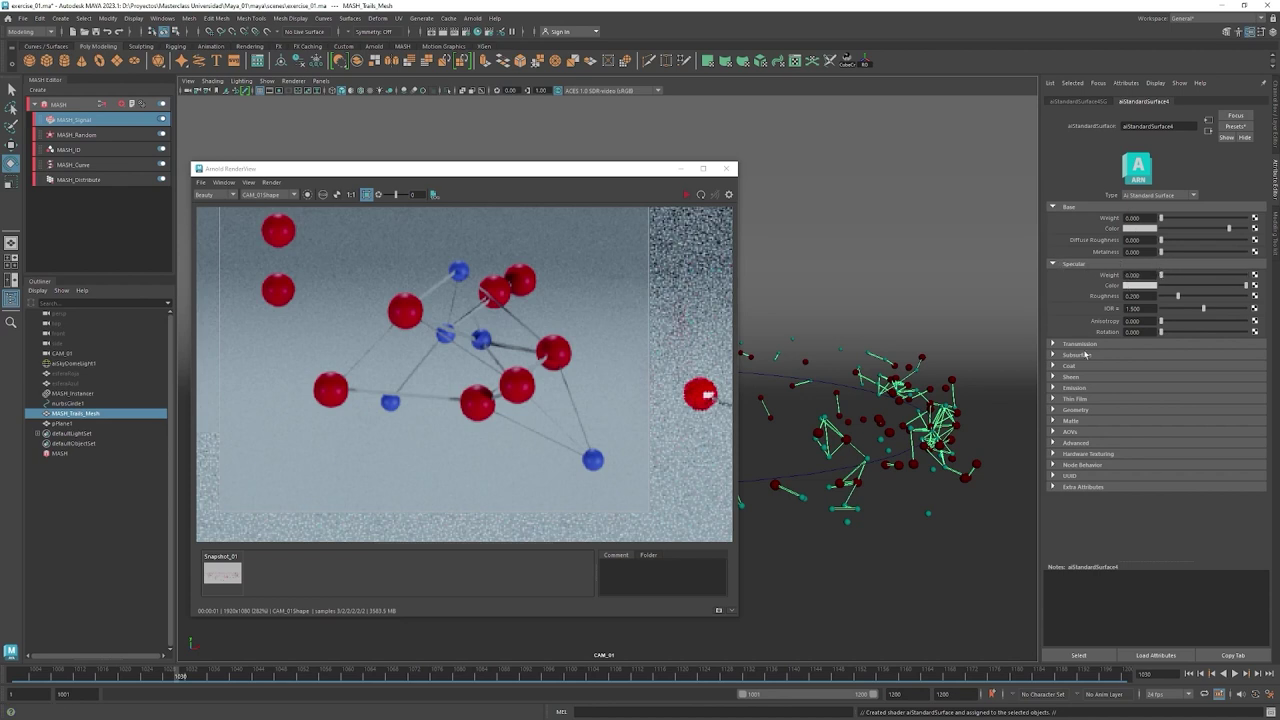
{"action": "left_click", "coordinate": [1054, 388]}
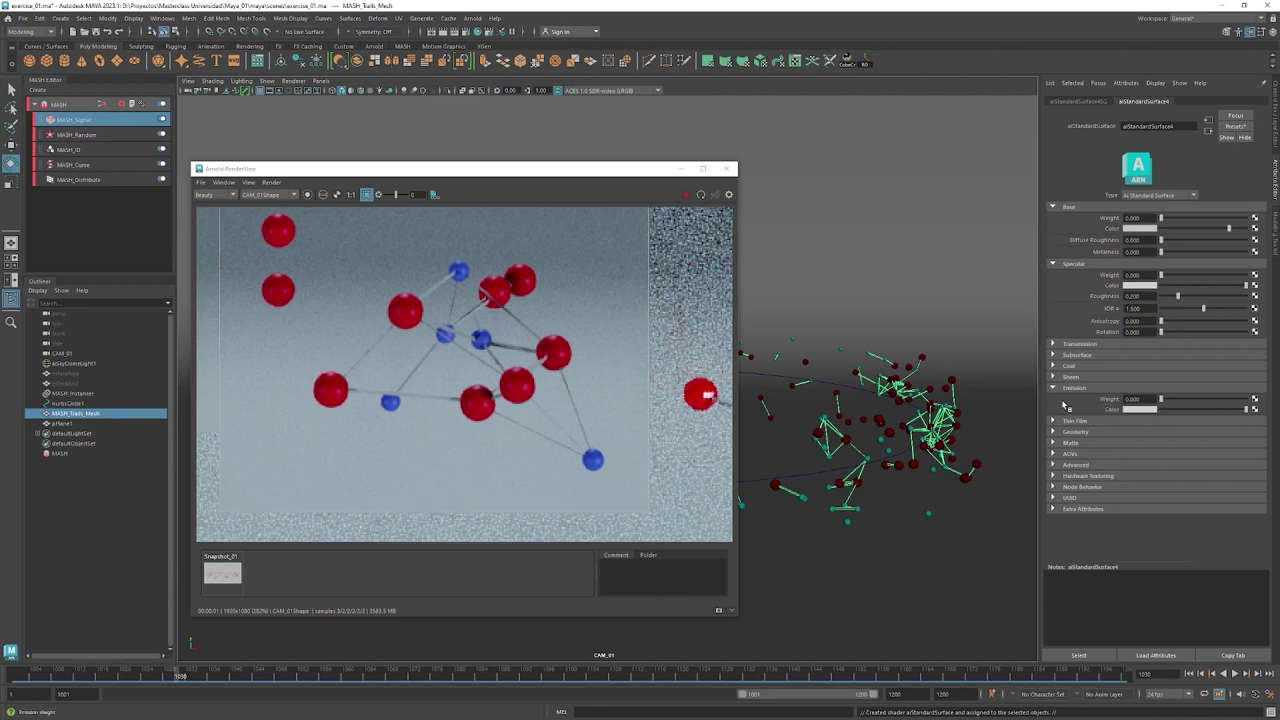
{"action": "left_click", "coordinate": [686, 196]}
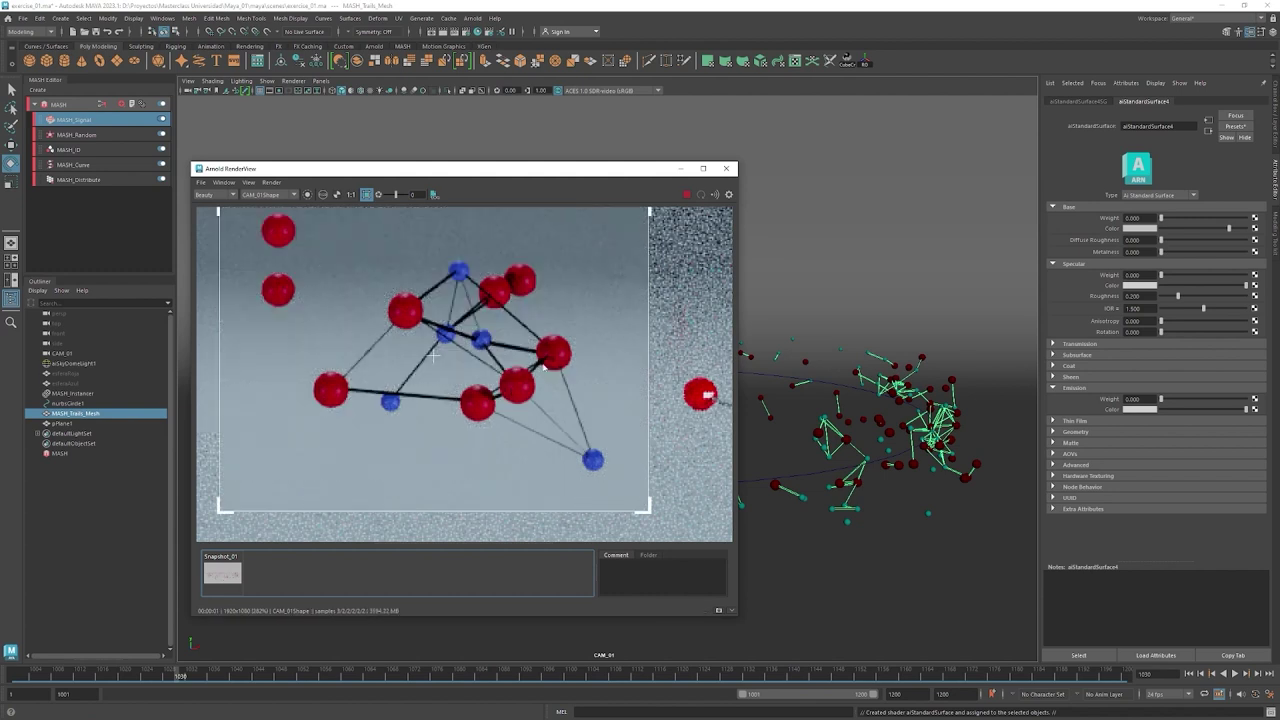
Raise the trails material's Emission Weight, trying 0.881 and 20 before entering 1.
{"action": "left_click_drag", "start_coordinate": [1177, 400], "coordinate": [1190, 399]}
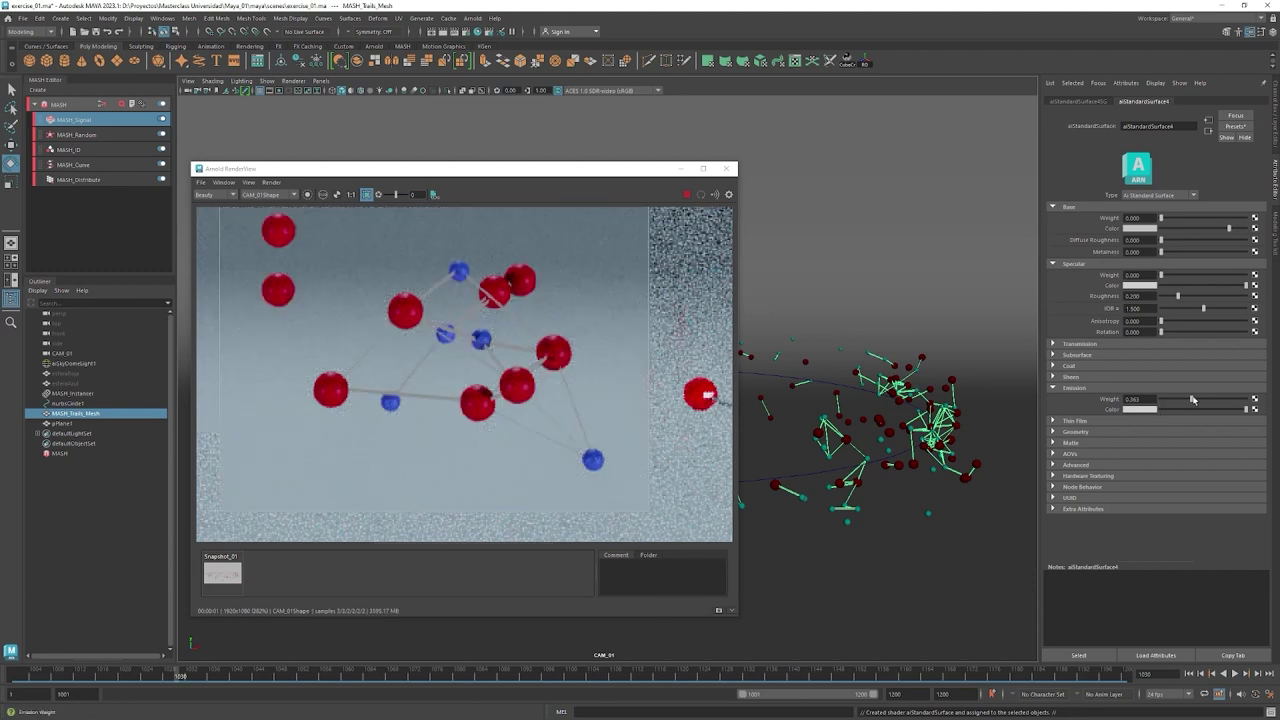
{"action": "left_click_drag", "start_coordinate": [1192, 400], "coordinate": [1250, 399]}
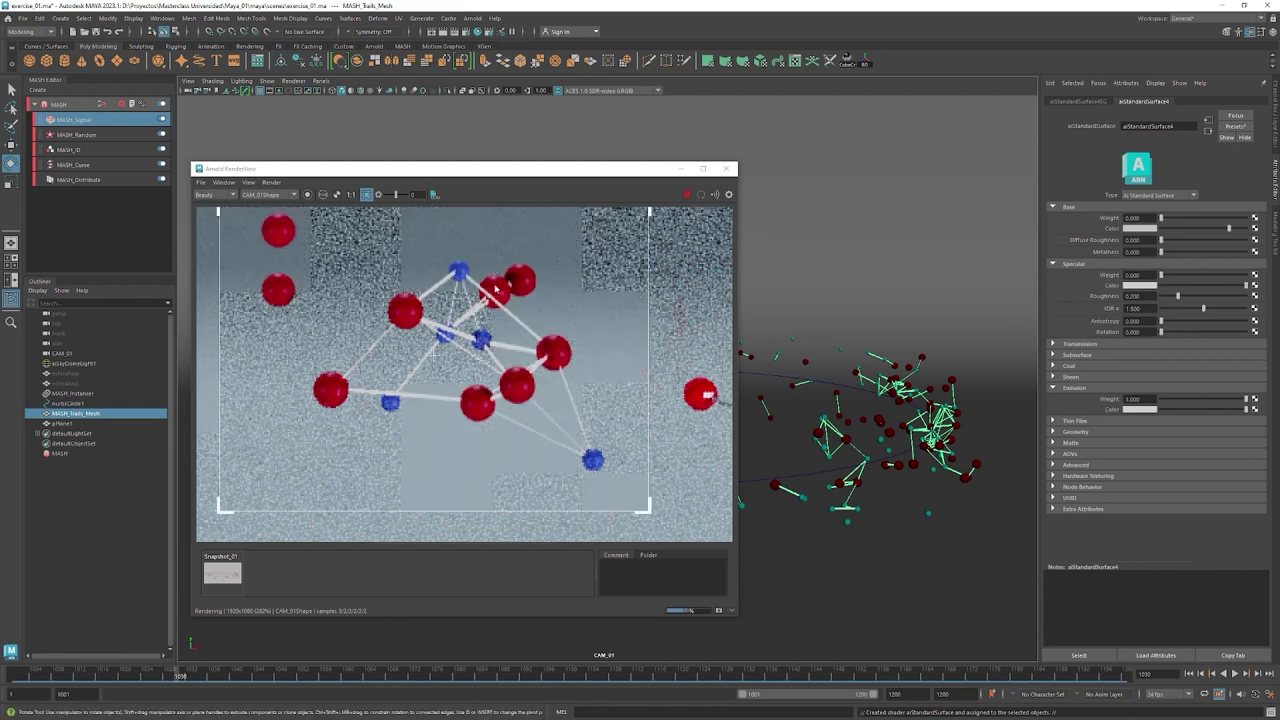
{"action": "left_click", "coordinate": [1131, 399]}
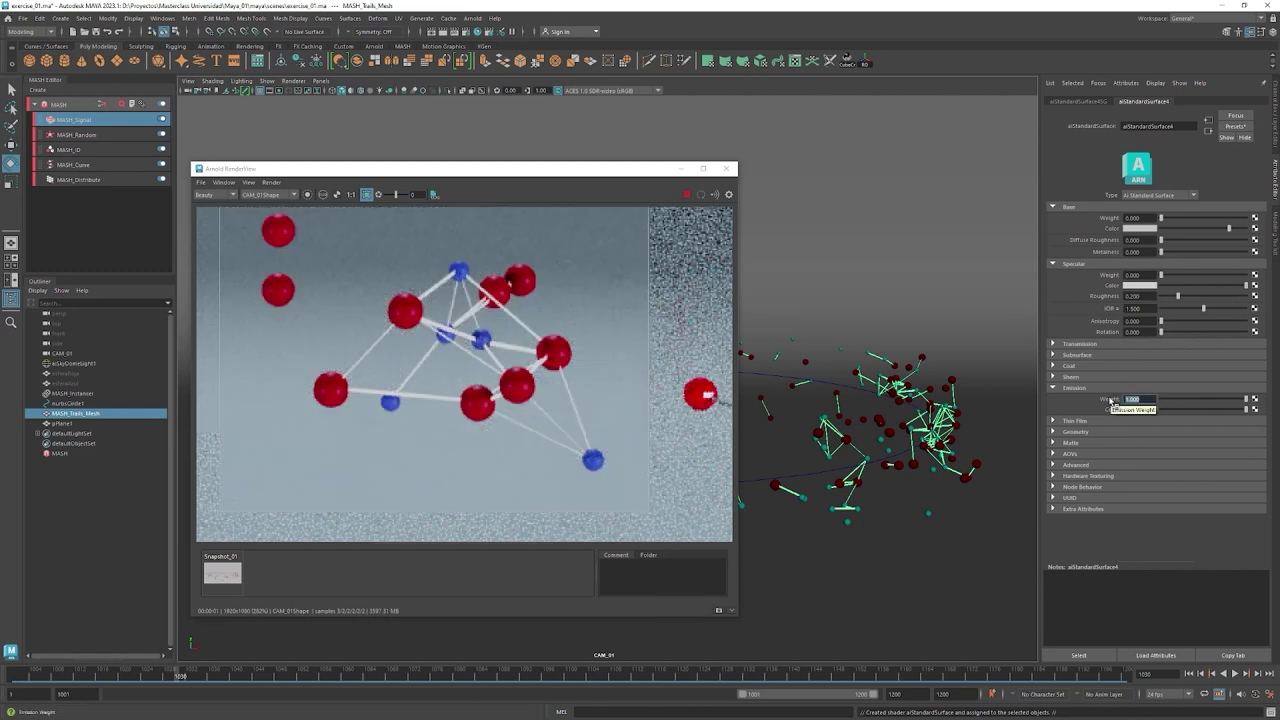
{"action": "type", "text": "20"}
{"action": "key", "text": "Return"}
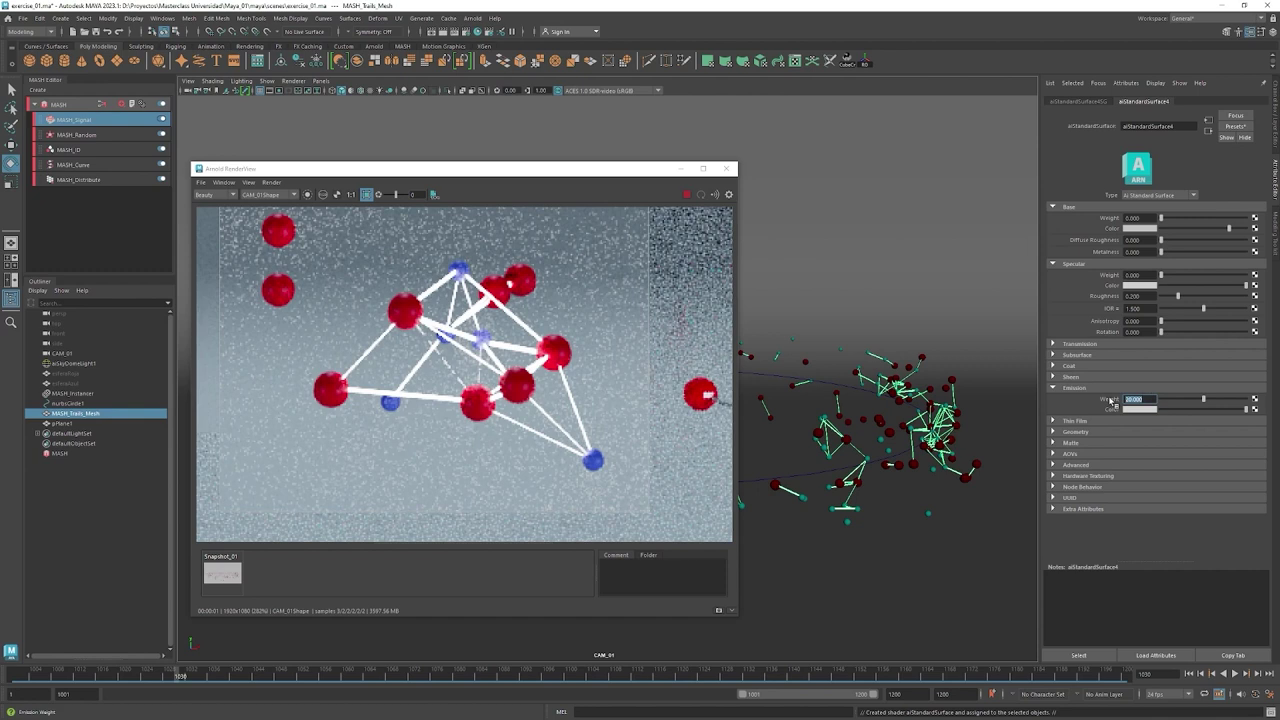
{"action": "type", "text": "1"}
{"action": "key", "text": "Return"}
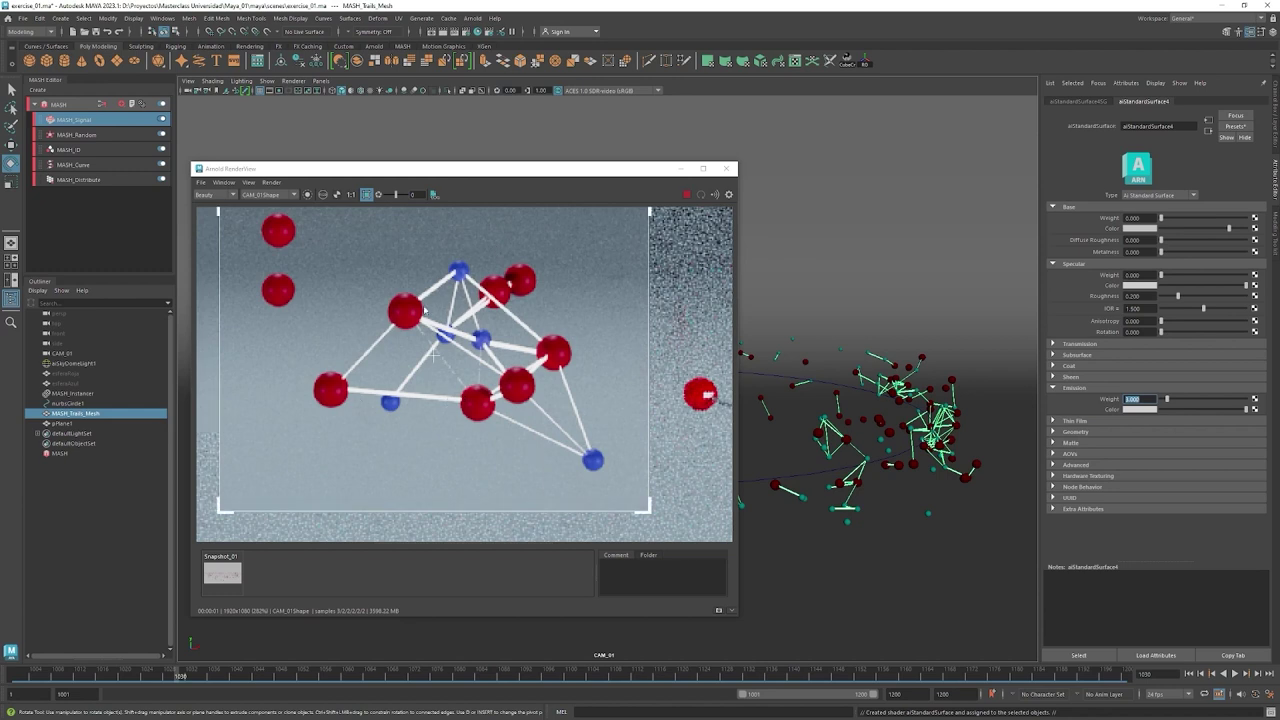
{"action": "scroll", "coordinate": [426, 364], "scroll_direction": "down", "scroll_amount": 3}
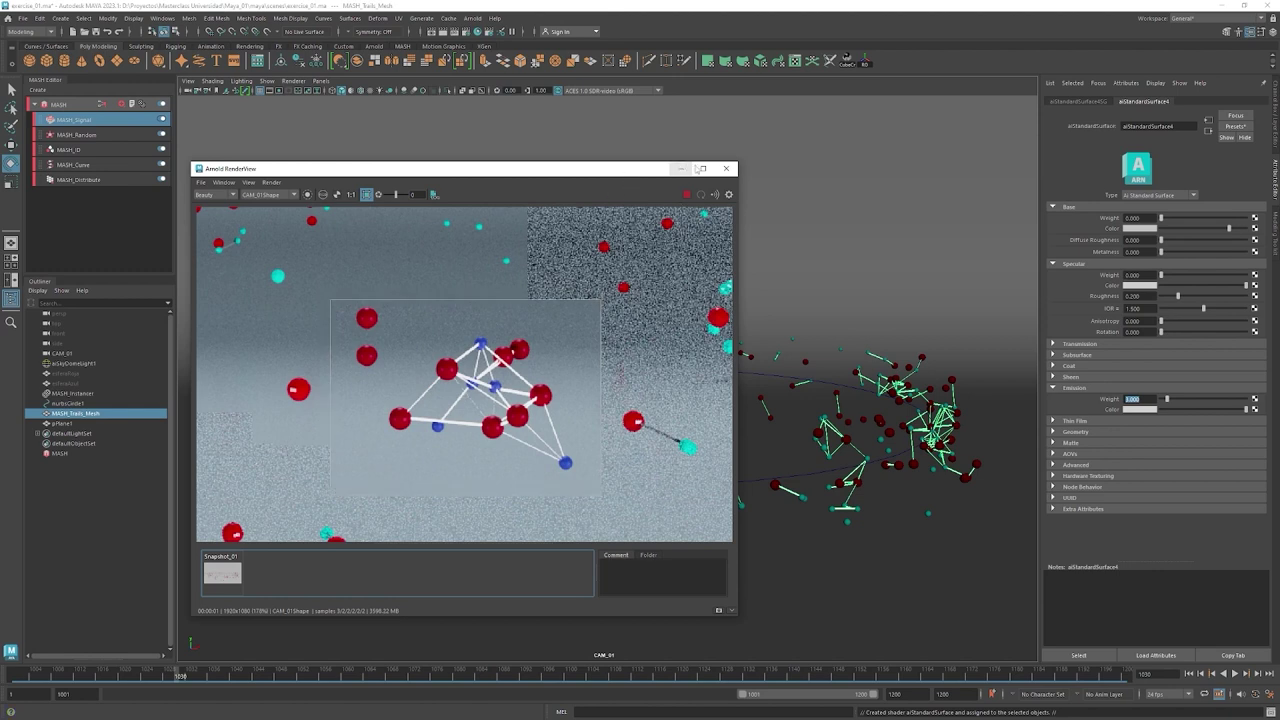
Enlarge the Arnold RenderView, fit the full-frame render, then close the window.
{"action": "left_click_drag", "start_coordinate": [601, 174], "coordinate": [526, 116]}
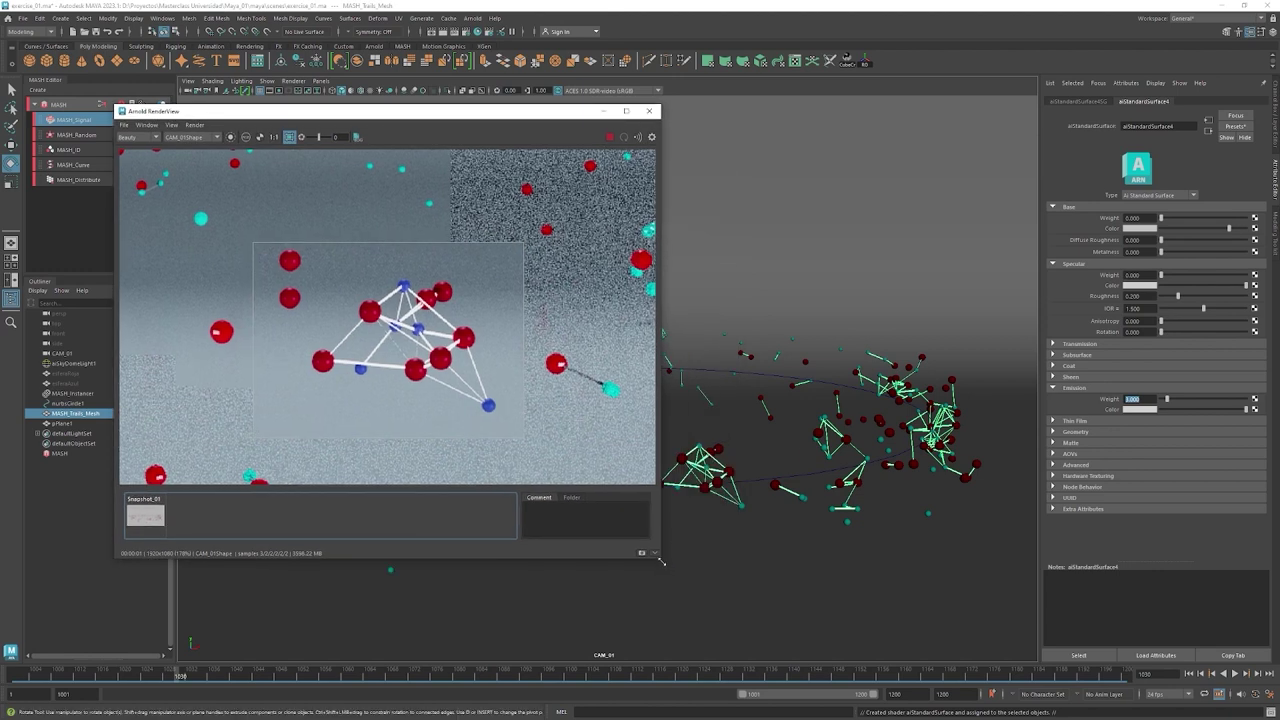
{"action": "left_click_drag", "start_coordinate": [660, 557], "coordinate": [1108, 700]}
{"action": "scroll", "coordinate": [686, 551], "scroll_direction": "down", "scroll_amount": 5}
{"action": "middle_click_drag", "start_coordinate": [686, 551], "coordinate": [752, 517]}
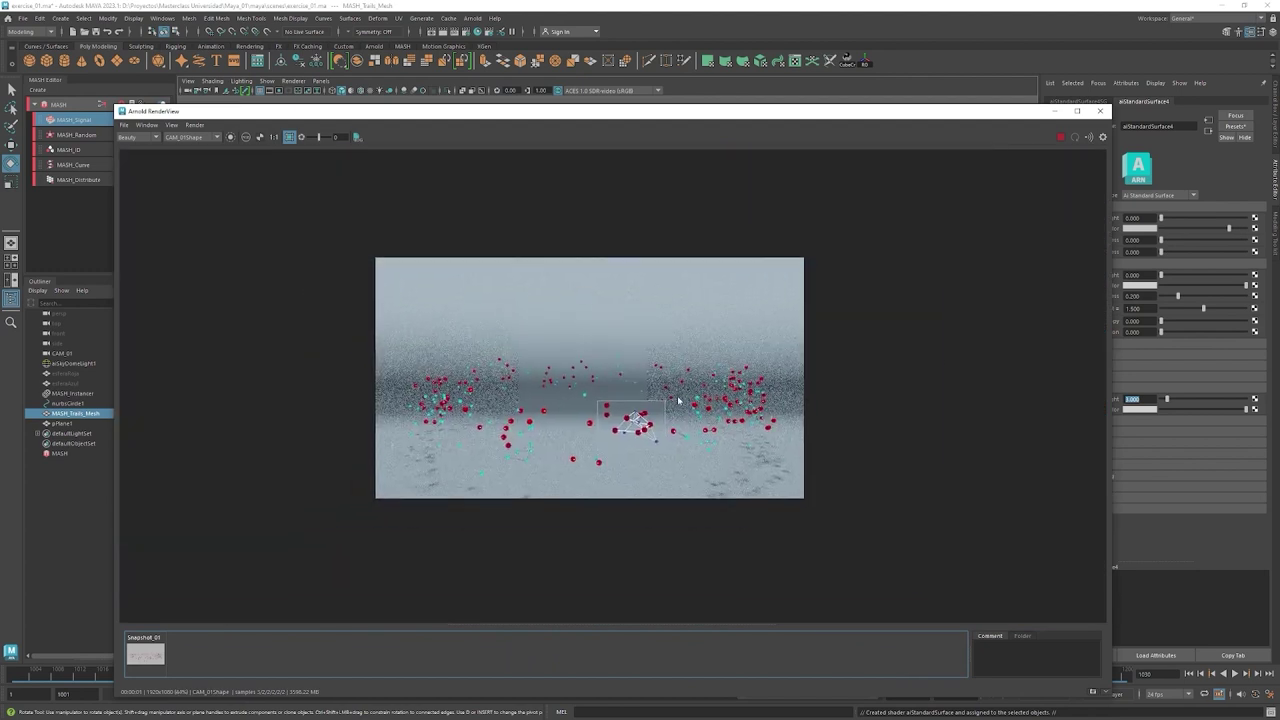
{"action": "scroll", "coordinate": [609, 300], "scroll_direction": "up", "scroll_amount": 2}
{"action": "middle_click_drag", "start_coordinate": [557, 294], "coordinate": [609, 300]}
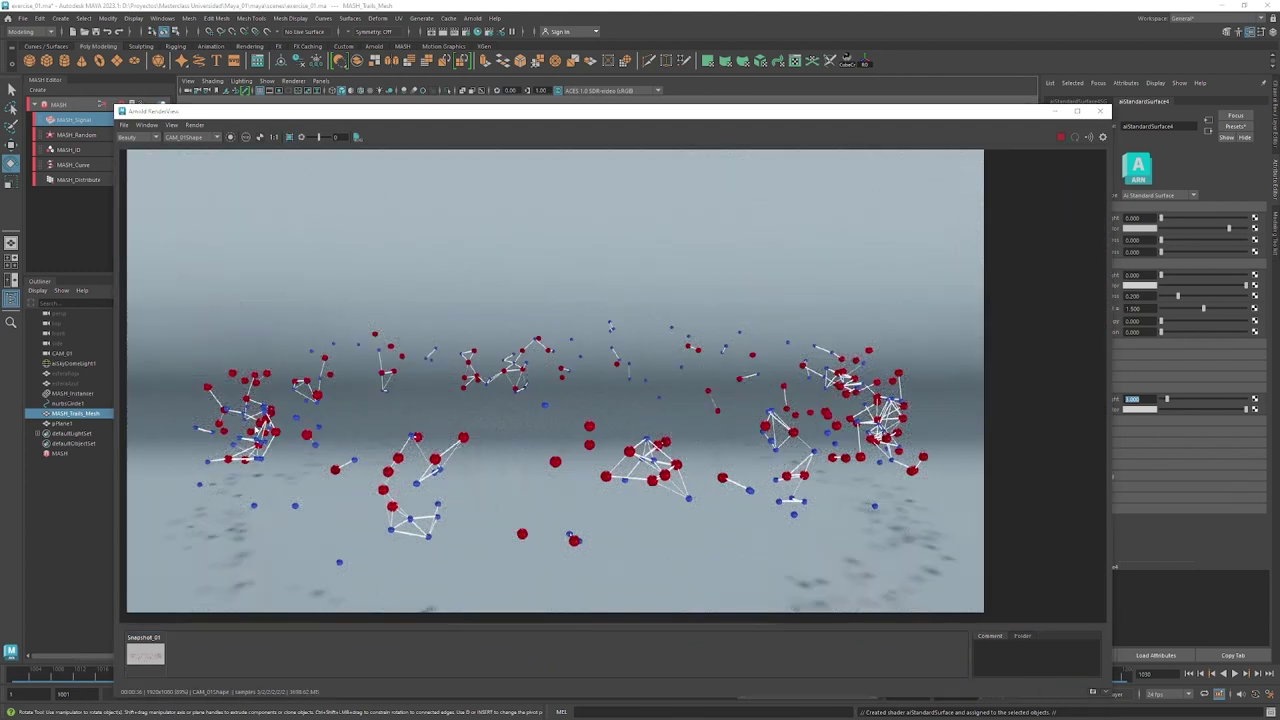
{"action": "left_click_drag", "start_coordinate": [860, 118], "coordinate": [836, 125]}
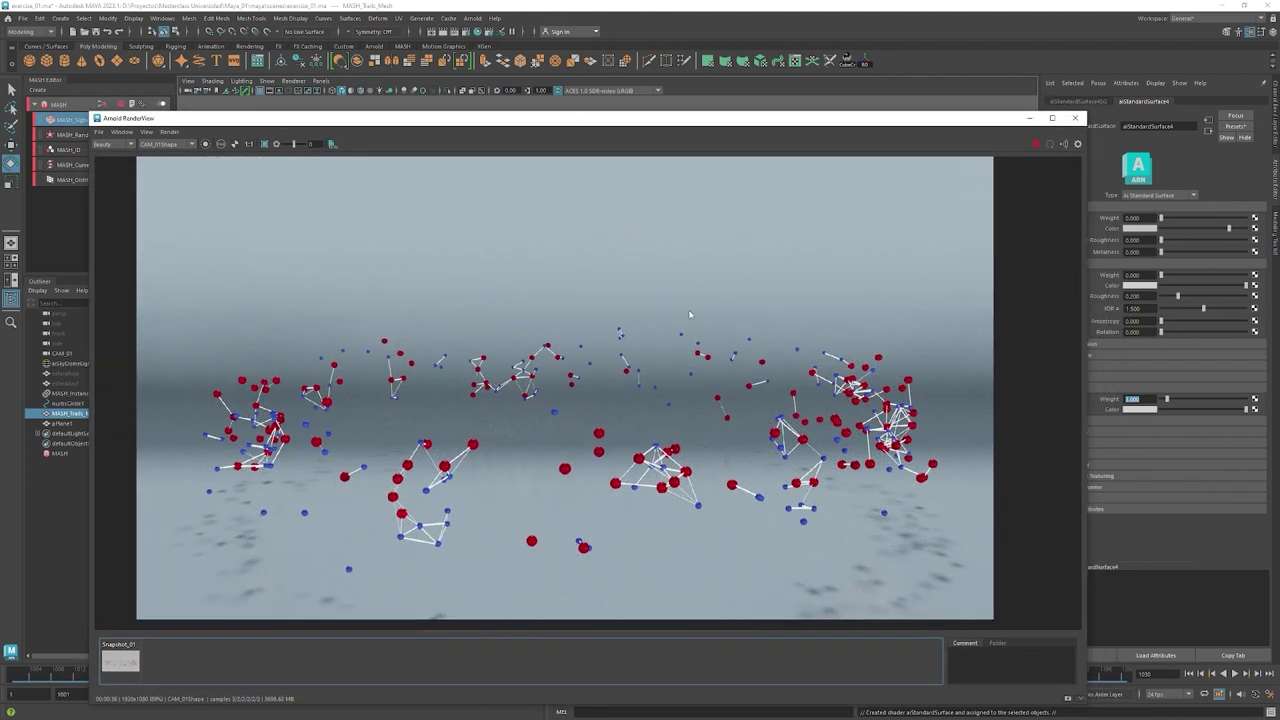
{"action": "mouse_move", "coordinate": [730, 124]}
{"action": "left_mouse_down"}
{"action": "mouse_move", "coordinate": [548, 120]}
{"action": "mouse_move", "coordinate": [448, 250]}
{"action": "left_mouse_up"}
{"action": "left_click", "coordinate": [742, 245]}
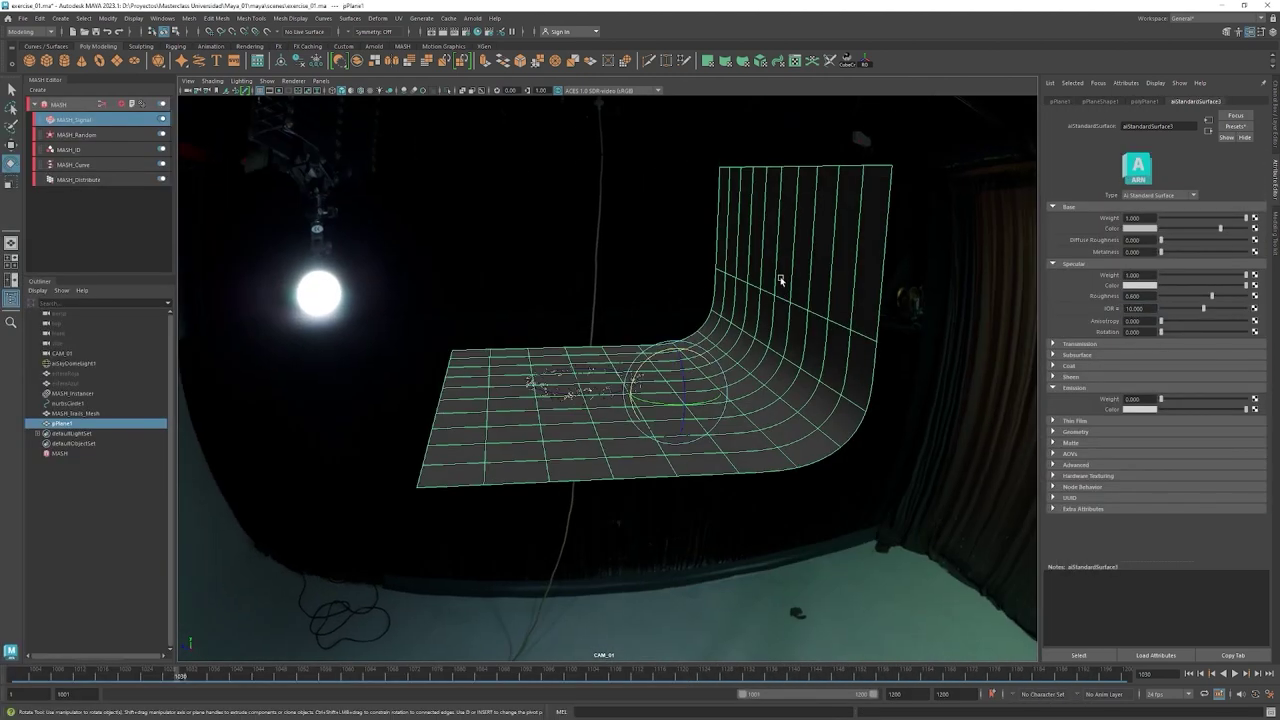
Raise the backdrop plane's top edge higher and frame the view.
{"action": "left_click", "coordinate": [778, 293]}
{"action": "left_click_drag", "start_coordinate": [778, 293], "coordinate": [778, 150]}
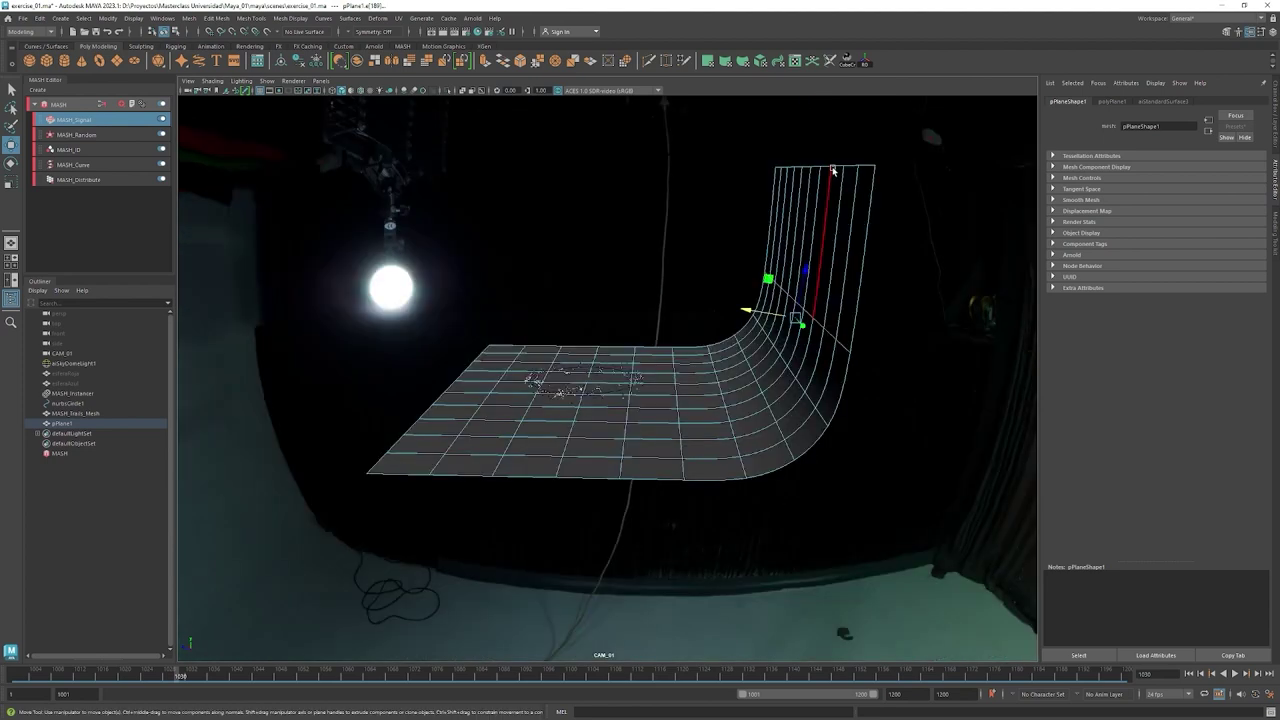
{"action": "key", "text": "f"}
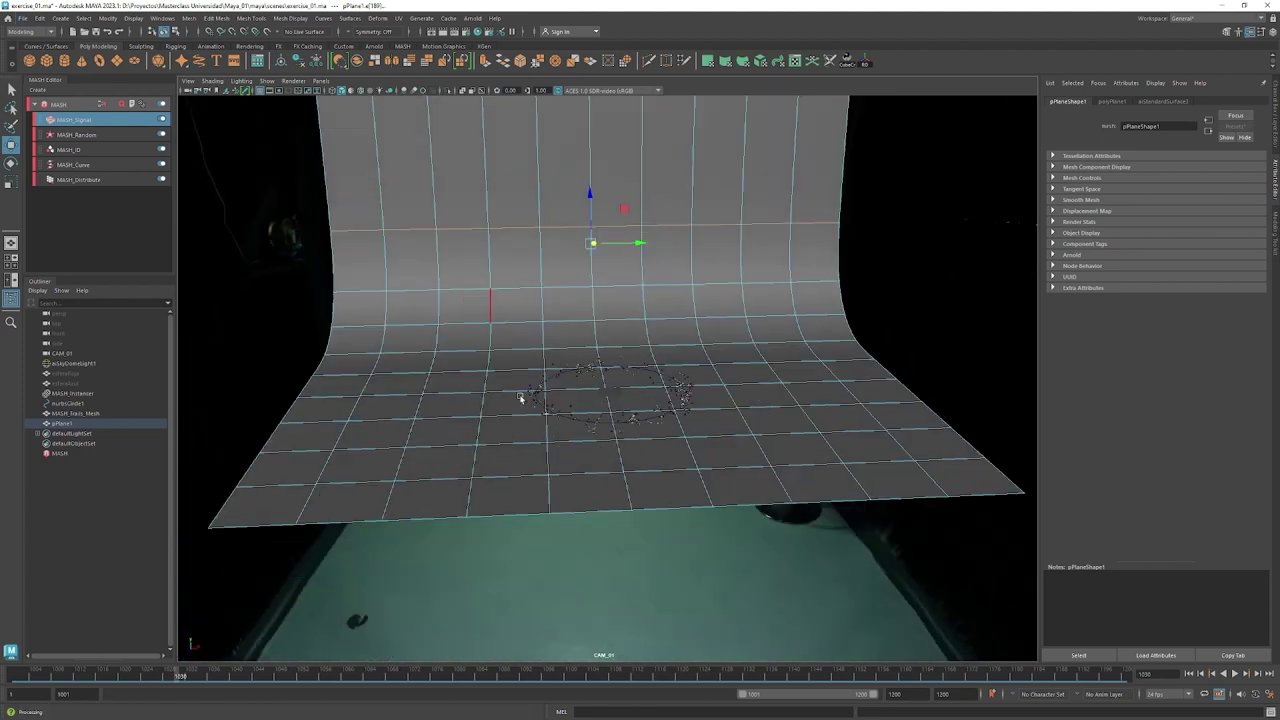
Switch to the camera facing the backdrop, orbit around it, and clear the selection.
{"action": "key", "text": "alt+Tab"}
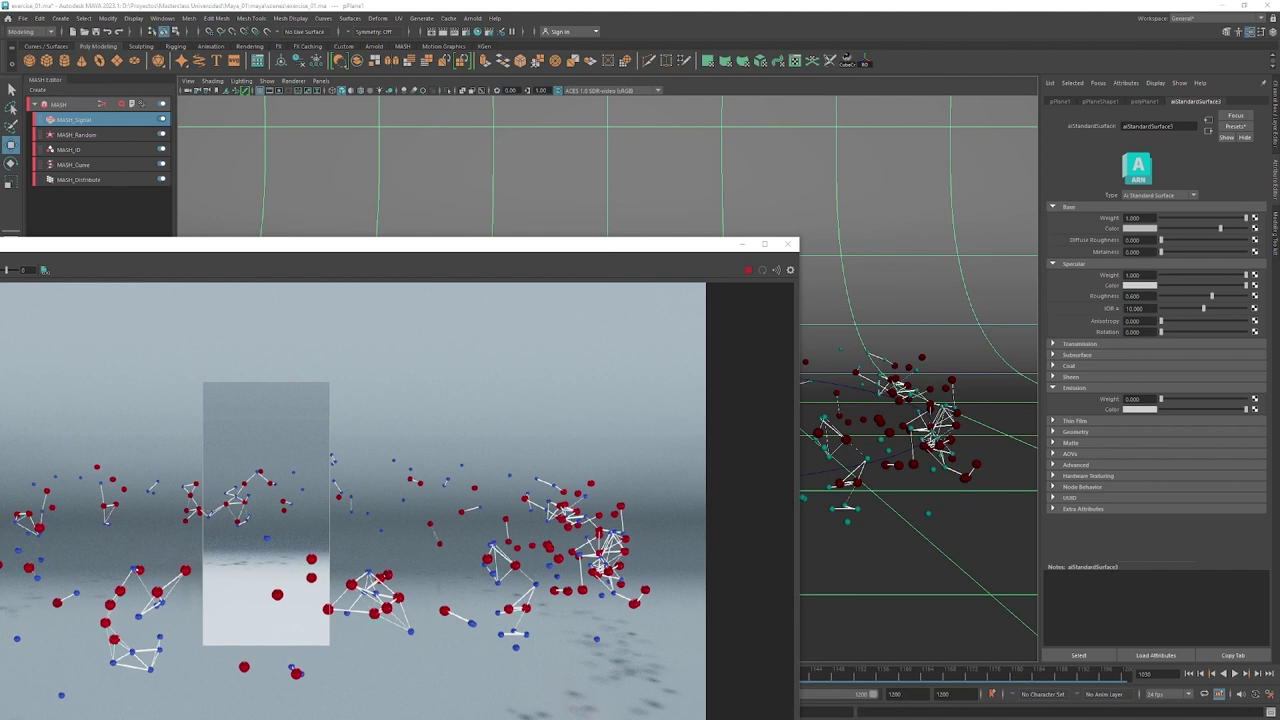
{"action": "scroll", "coordinate": [296, 342], "scroll_direction": "down", "scroll_amount": 2}
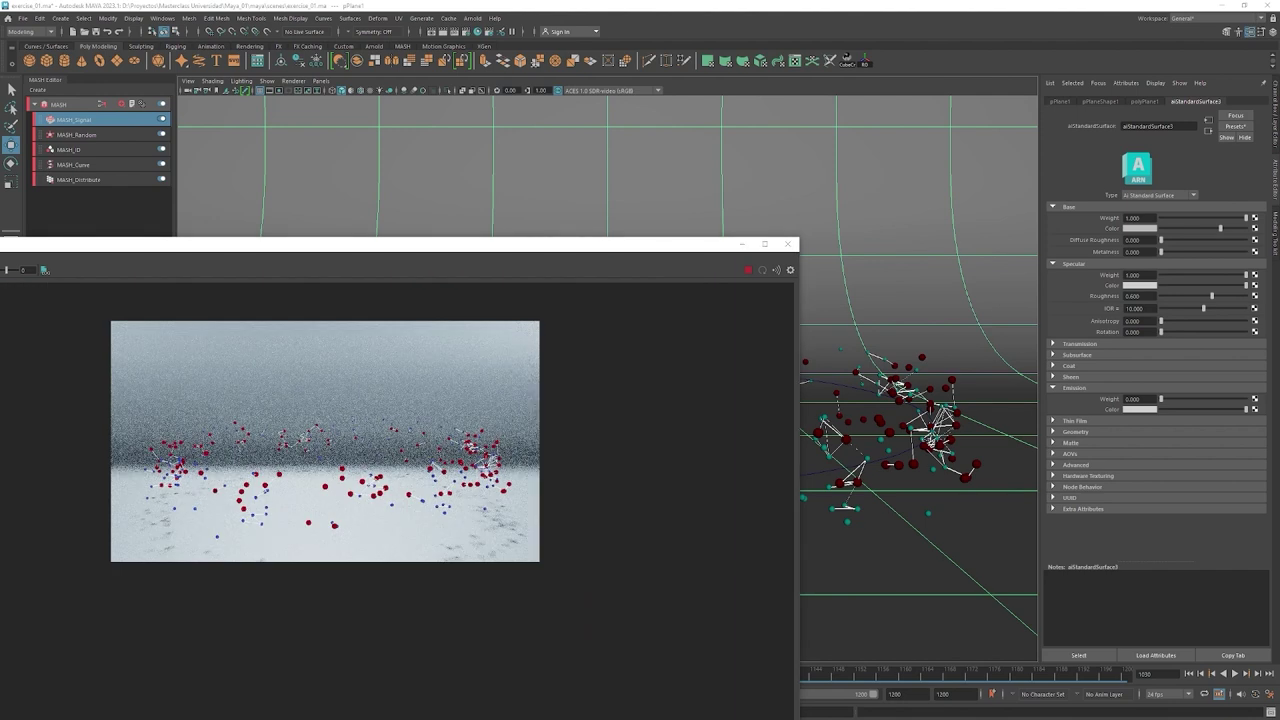
{"action": "right_click_drag", "start_coordinate": [775, 170], "coordinate": [780, 240]}
{"action": "left_click_drag", "start_coordinate": [400, 244], "coordinate": [349, 525]}
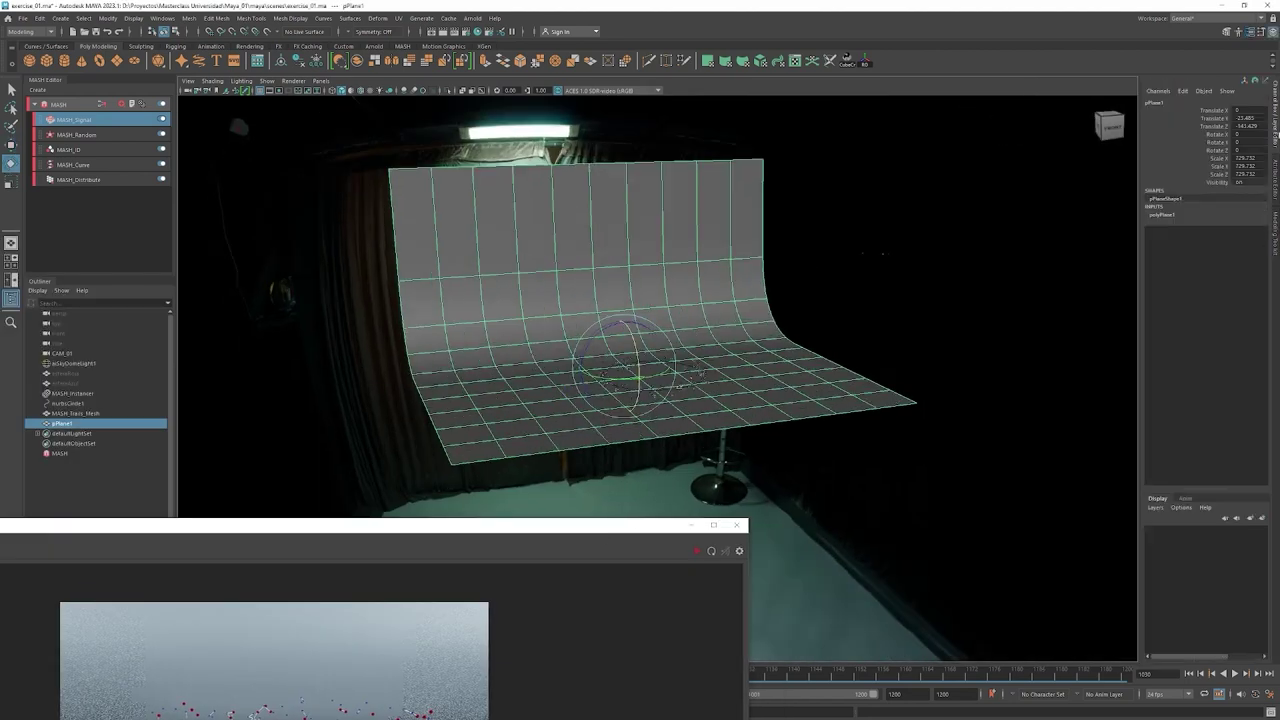
{"action": "left_click", "coordinate": [651, 486]}
{"action": "mouse_move", "coordinate": [651, 486]}
{"action": "left_mouse_down", "text": "alt"}
{"action": "mouse_move", "coordinate": [967, 455]}
{"action": "mouse_move", "coordinate": [603, 583]}
{"action": "mouse_move", "coordinate": [940, 193]}
{"action": "mouse_move", "coordinate": [932, 137]}
{"action": "left_mouse_up", "text": "alt"}
{"action": "scroll", "coordinate": [590, 388], "scroll_direction": "up", "scroll_amount": 2}
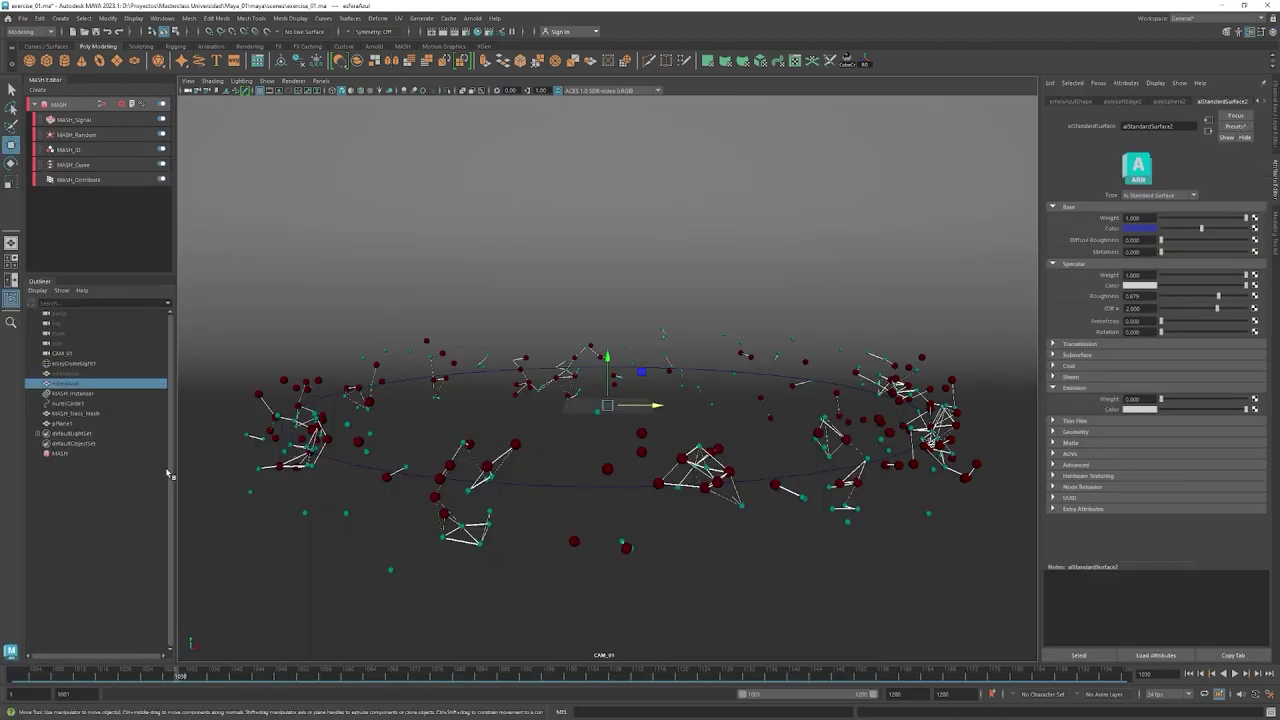
{"action": "left_click", "coordinate": [117, 508]}
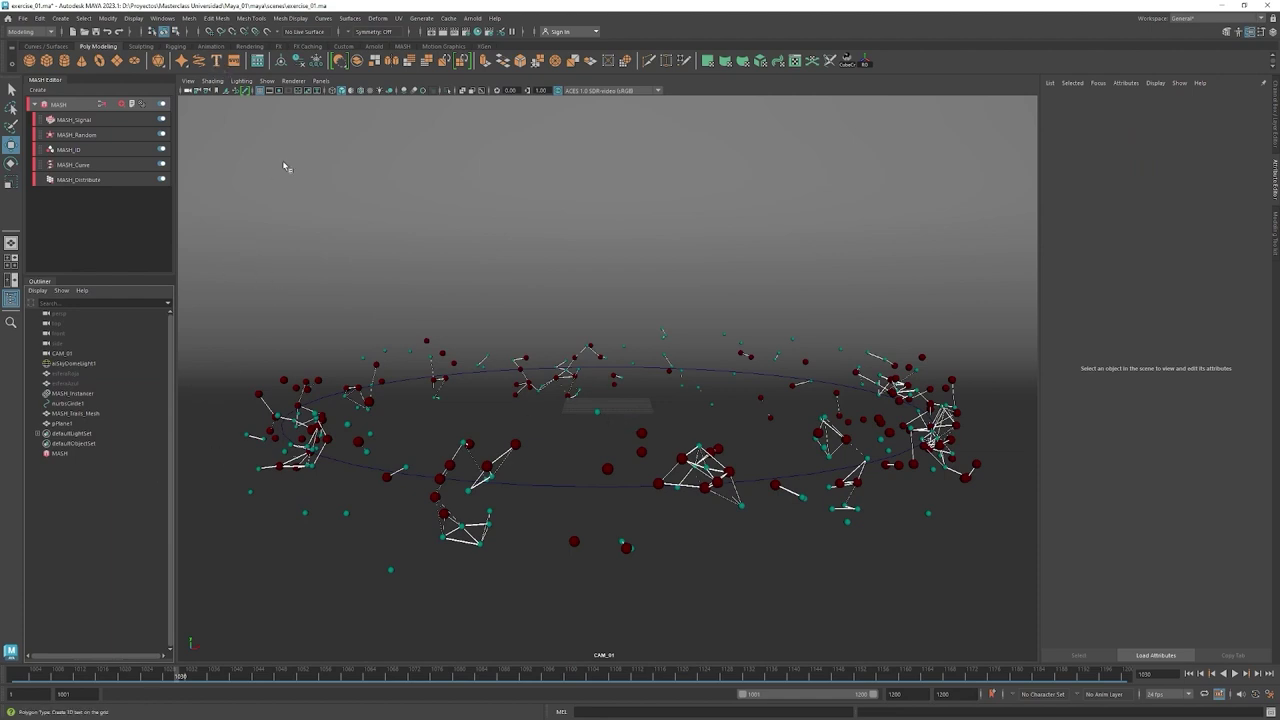
Create a centre-aligned 3D Type object reading 'Science'.
{"action": "left_click", "coordinate": [219, 63]}
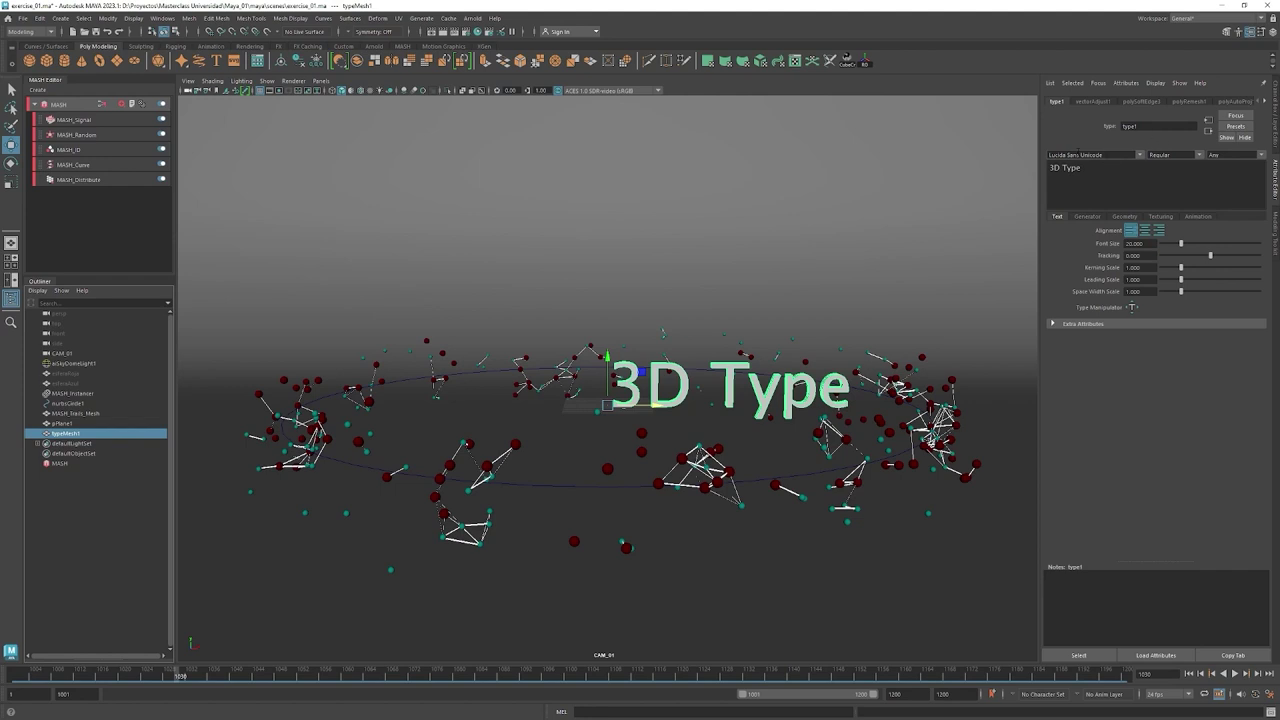
{"action": "left_click", "coordinate": [1144, 231]}
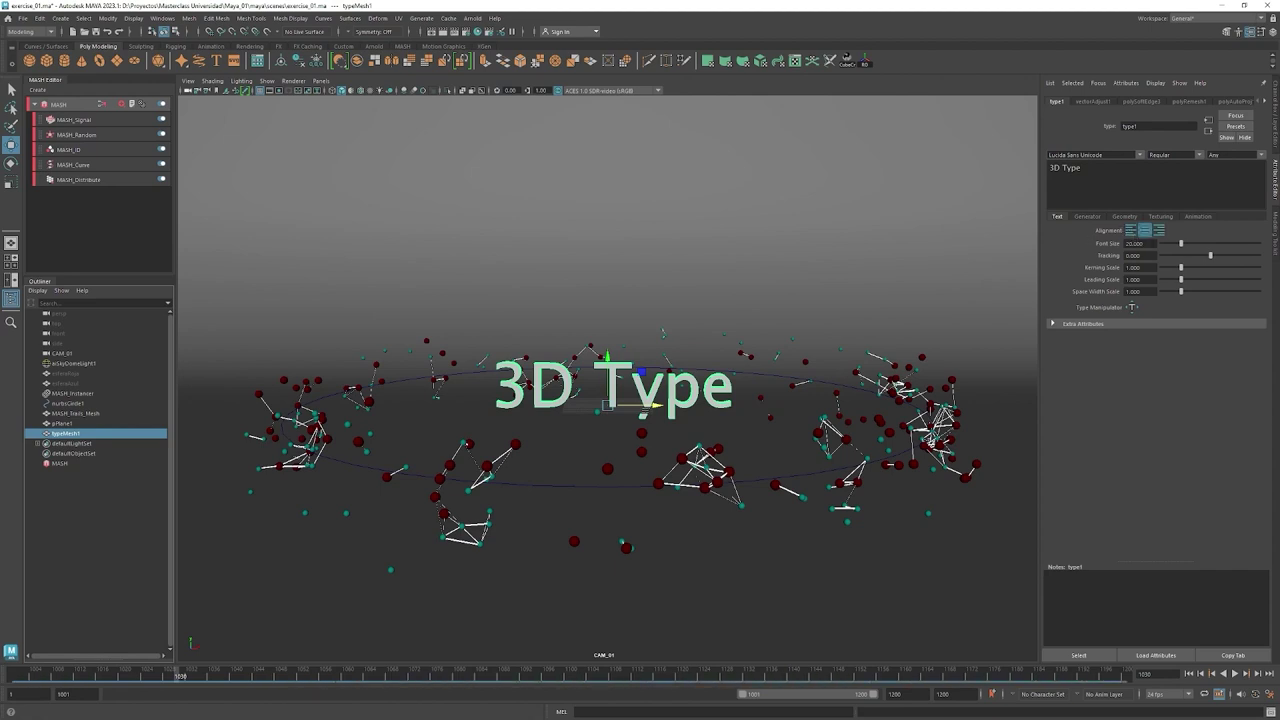
{"action": "triple_click", "coordinate": [1087, 180]}
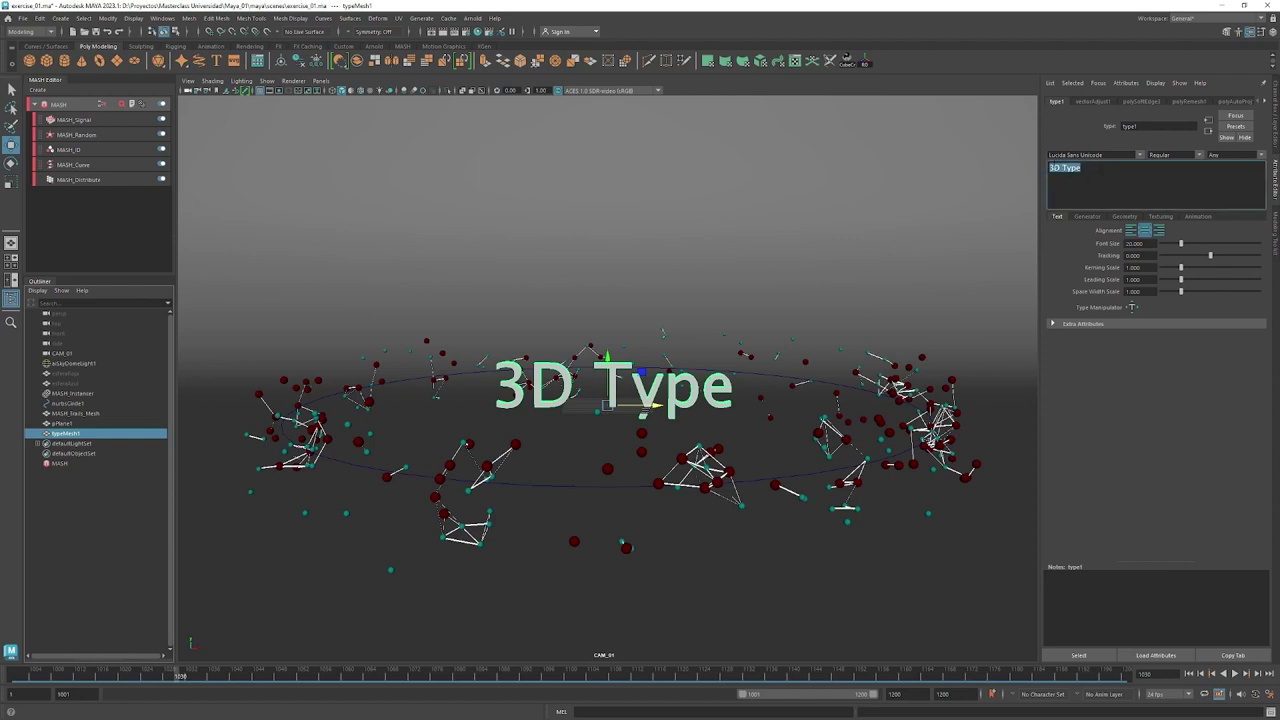
{"action": "key", "text": "BackSpace"}
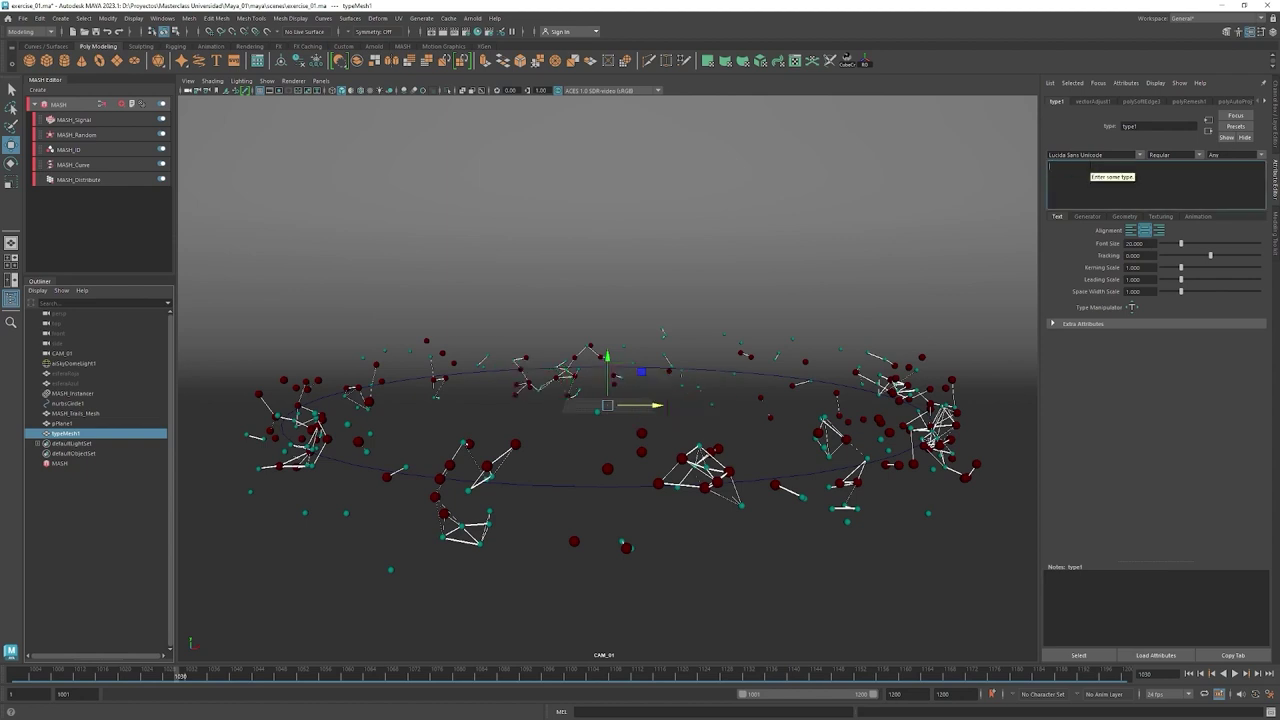
{"action": "type", "text": "Science"}
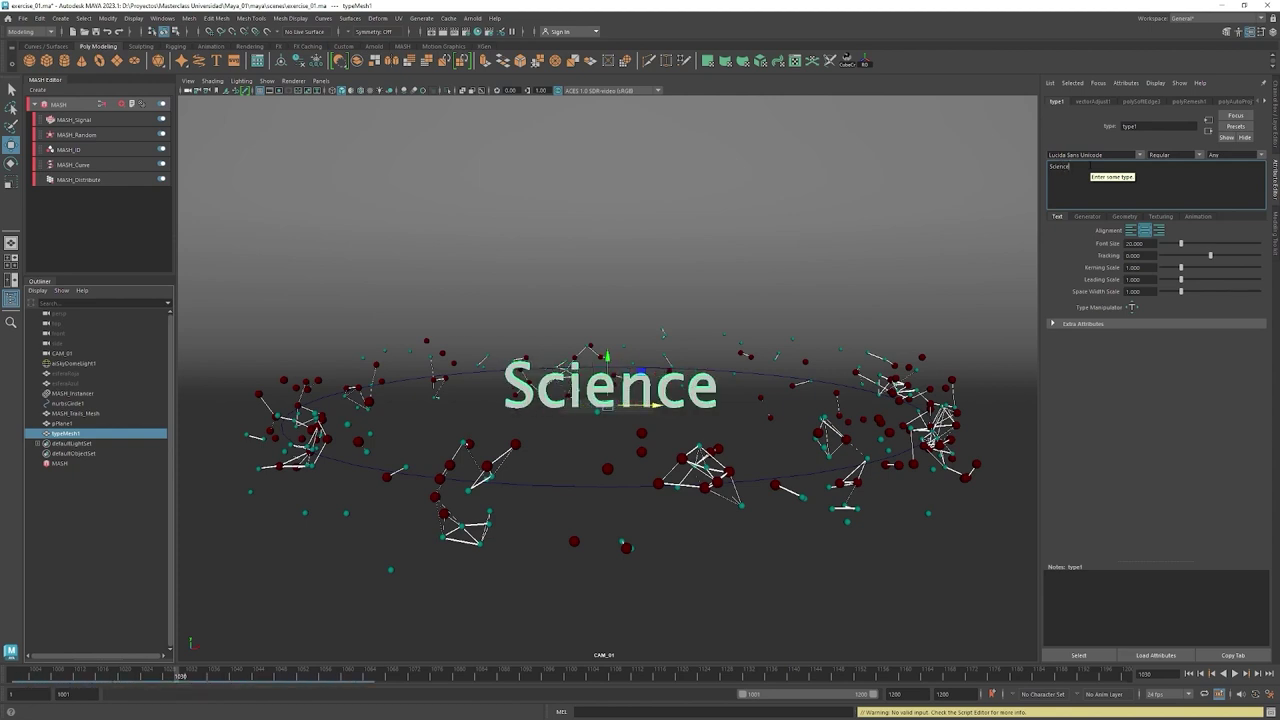
Rename typeMesh1 to 'Science' in the Outliner and deselect it.
{"action": "left_click", "coordinate": [109, 516]}
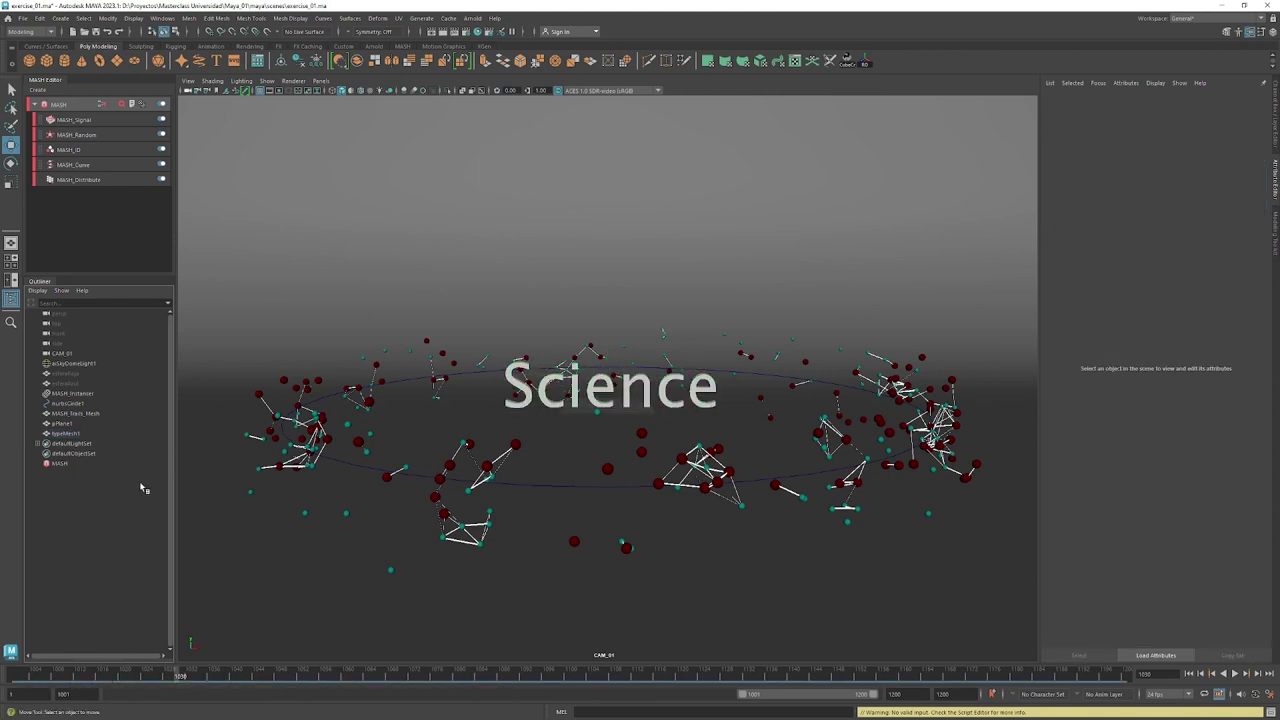
{"action": "left_click", "coordinate": [76, 434]}
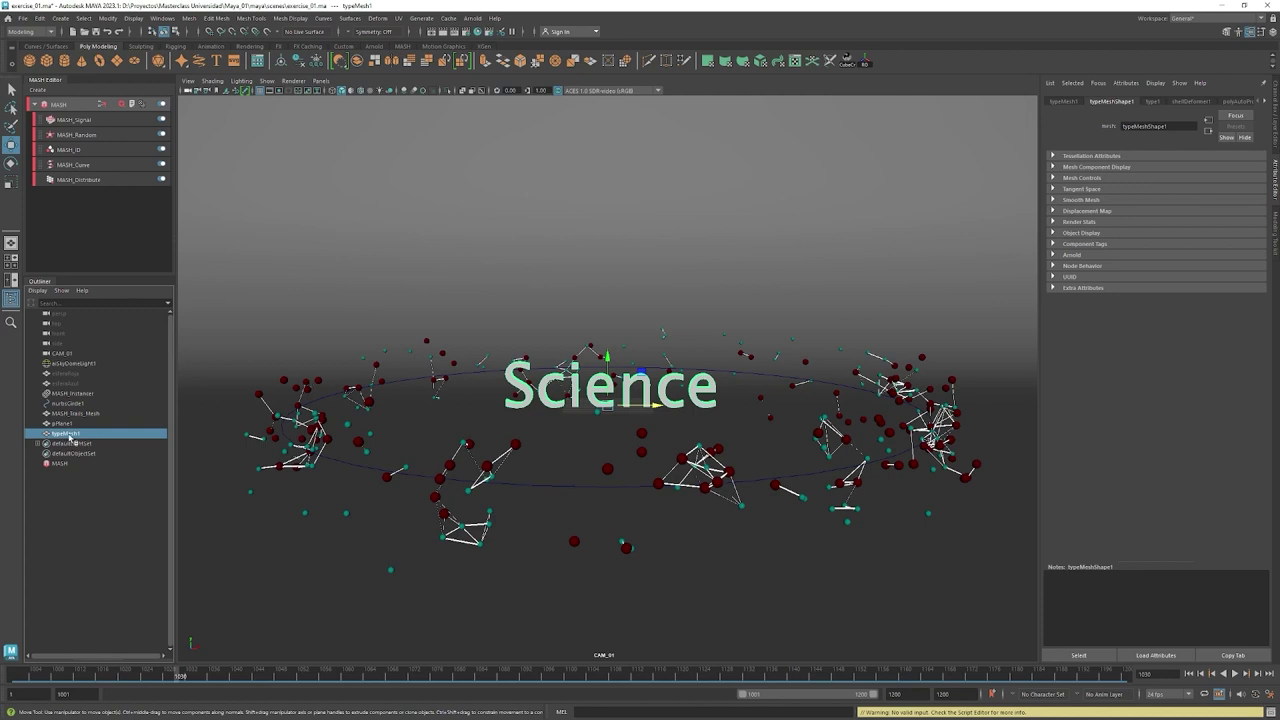
{"action": "double_click", "coordinate": [70, 434]}
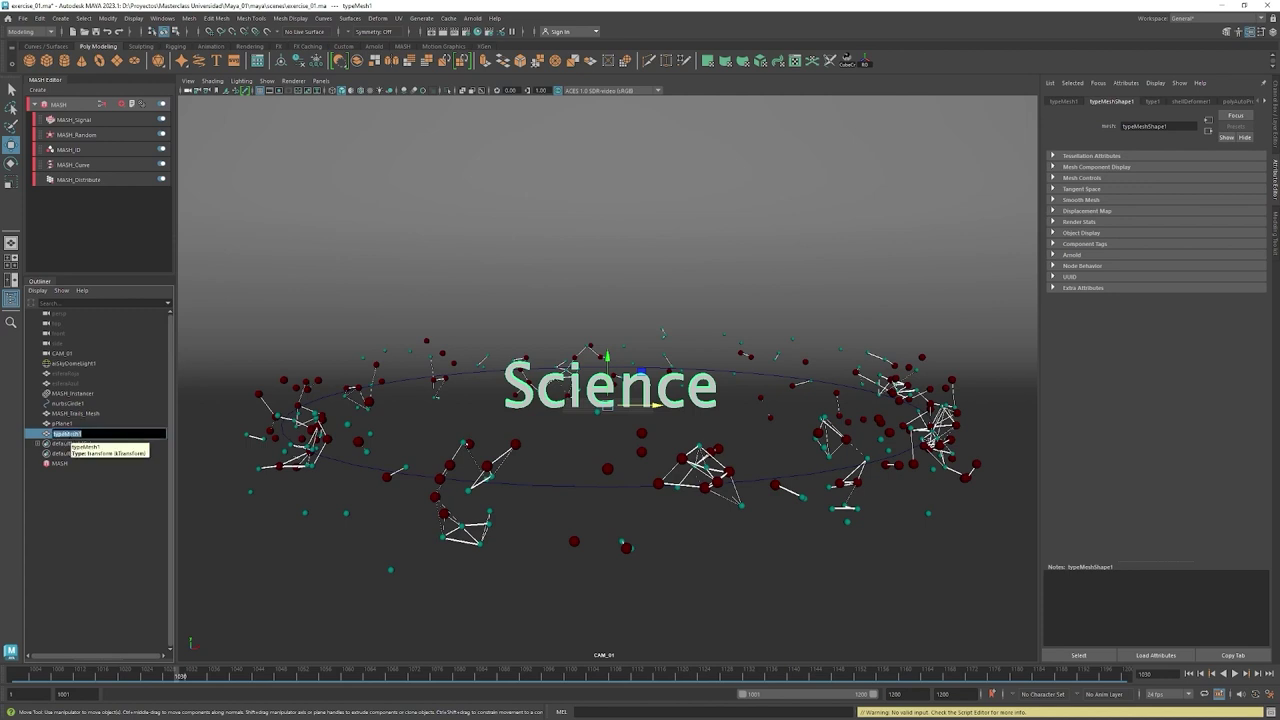
{"action": "type", "text": "S"}
{"action": "key", "text": "Return"}
{"action": "left_click", "coordinate": [109, 508]}
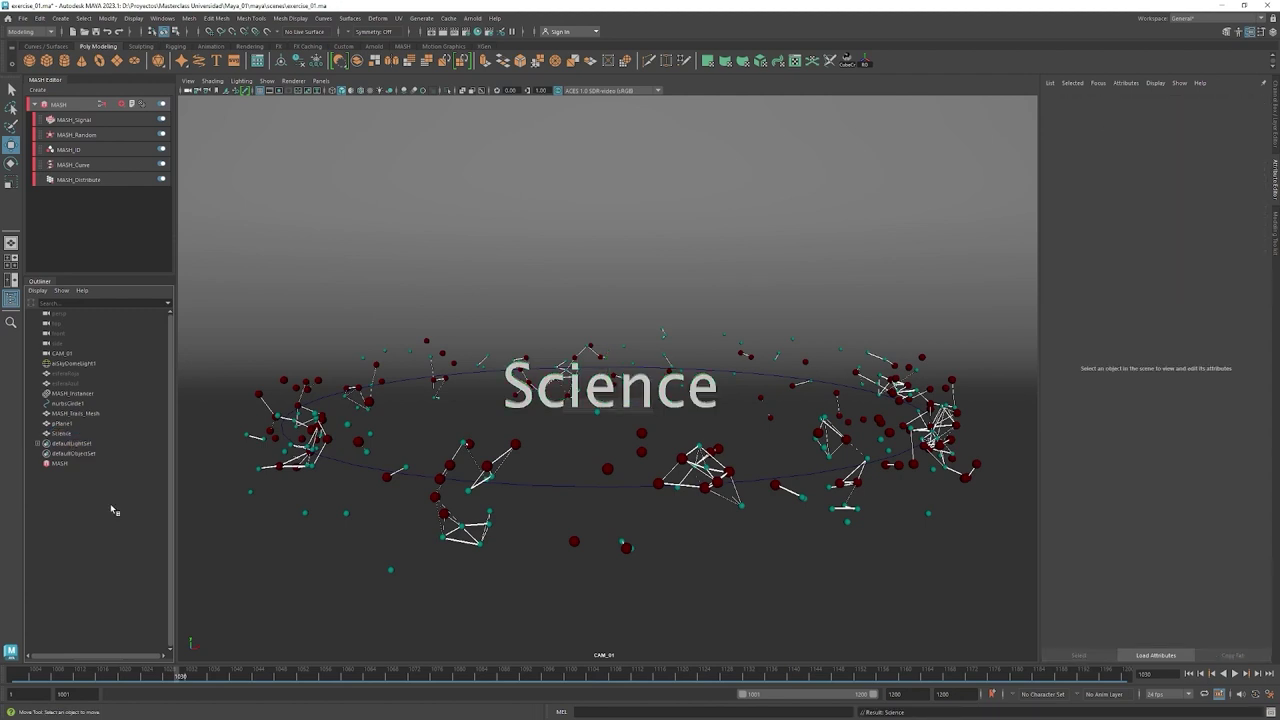
Create a second centre-aligned 3D Type object reading 'Blog'.
{"action": "left_click", "coordinate": [217, 61]}
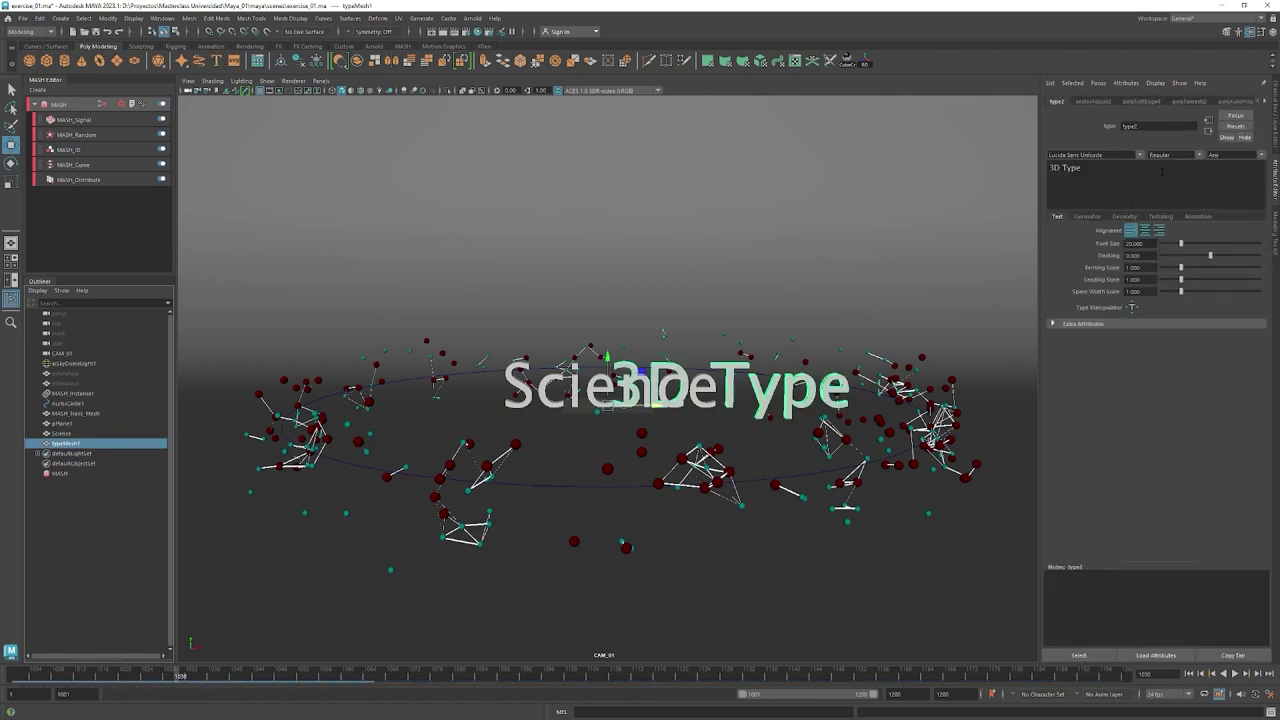
{"action": "left_click", "coordinate": [1145, 231]}
{"action": "left_click_drag", "start_coordinate": [1085, 168], "coordinate": [1027, 171]}
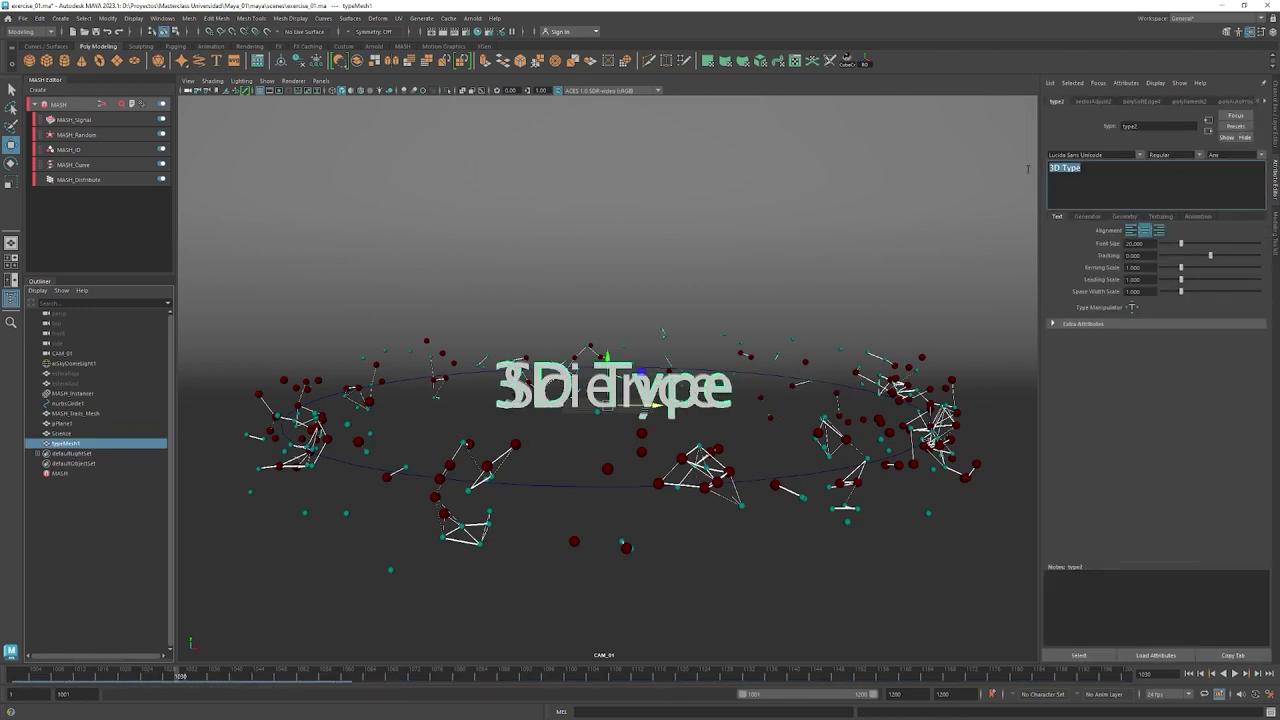
{"action": "type", "text": "Blog"}
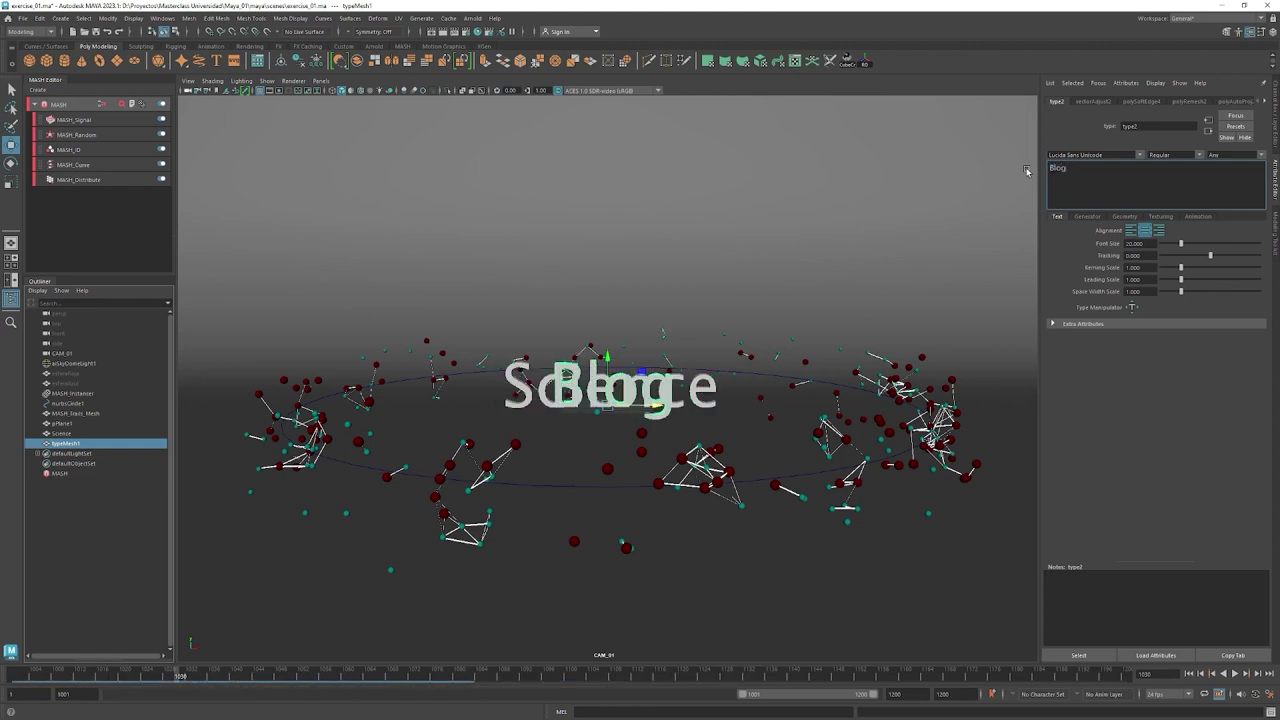
Scale the Science text up about 1.8 times and raise it above the ring.
{"action": "left_click", "coordinate": [497, 386]}
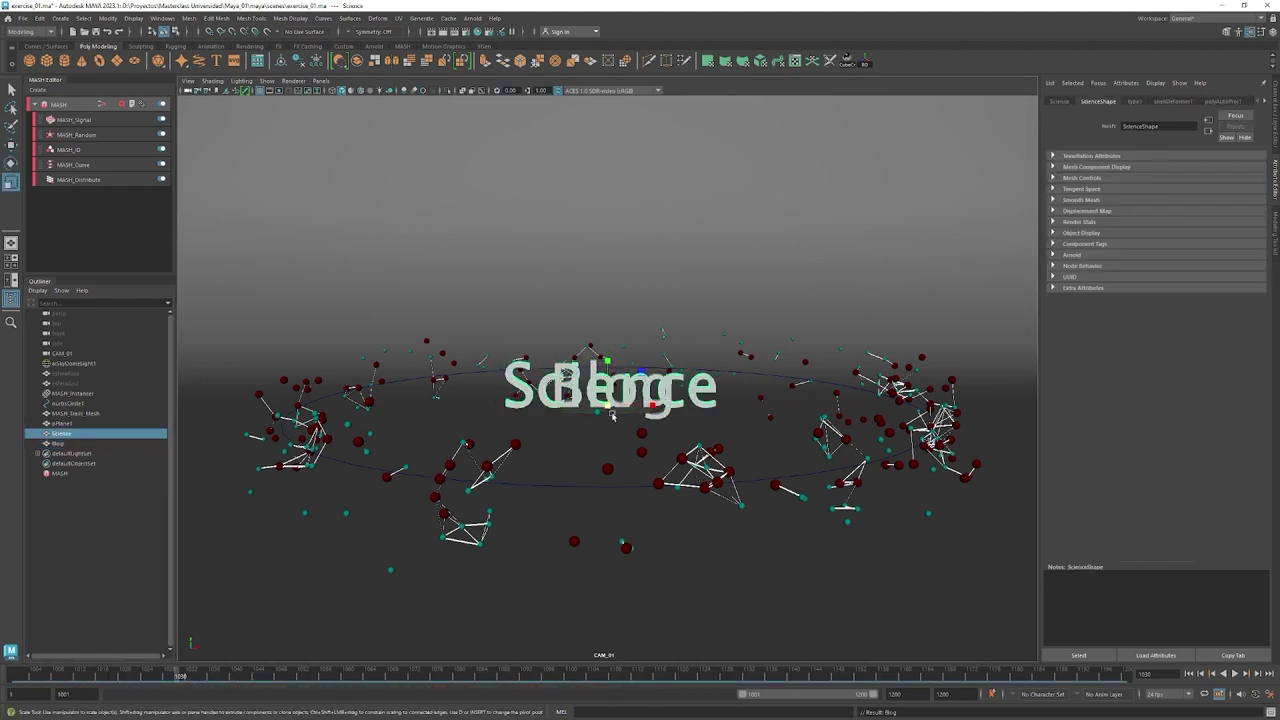
{"action": "key", "text": "r"}
{"action": "left_click_drag", "start_coordinate": [612, 404], "coordinate": [704, 388]}
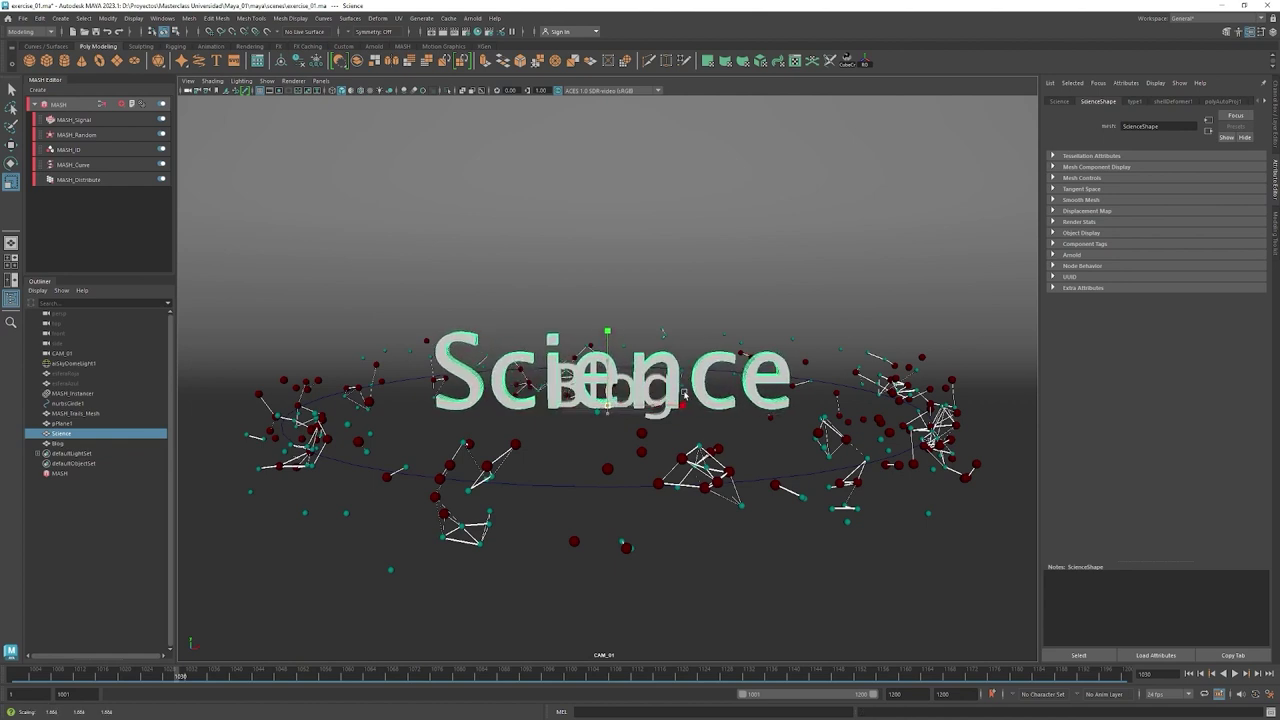
{"action": "key", "text": "w"}
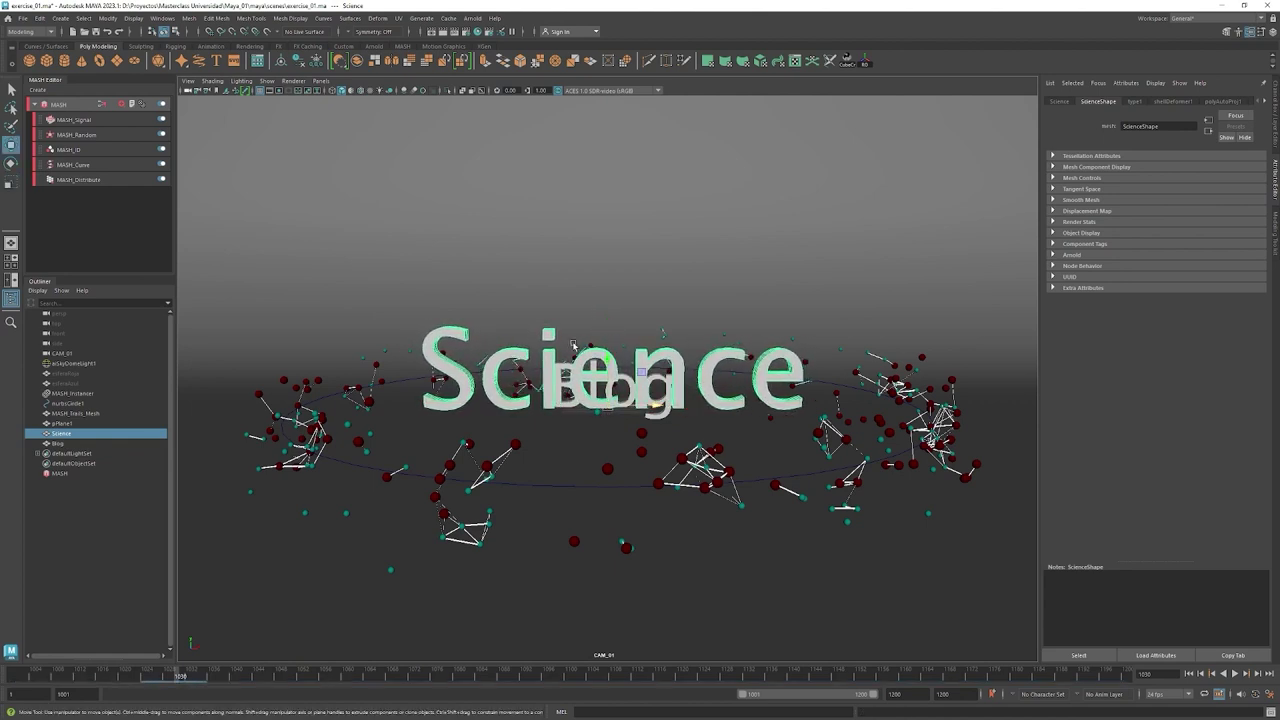
{"action": "mouse_move", "coordinate": [607, 354]}
{"action": "left_mouse_down"}
{"action": "mouse_move", "coordinate": [607, 314]}
{"action": "mouse_move", "coordinate": [612, 346]}
{"action": "left_mouse_up"}
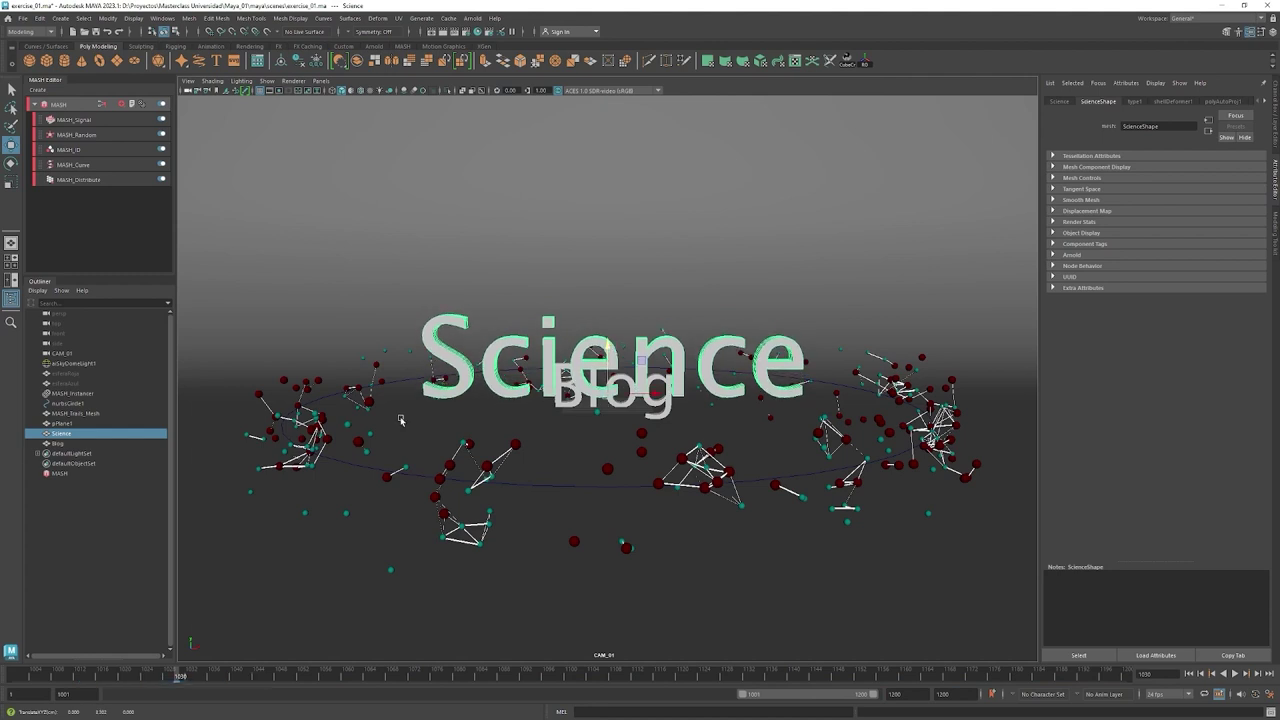
Shrink the Blog text and place it beneath the right end of Science.
{"action": "left_click", "coordinate": [604, 408]}
{"action": "key", "text": "r"}
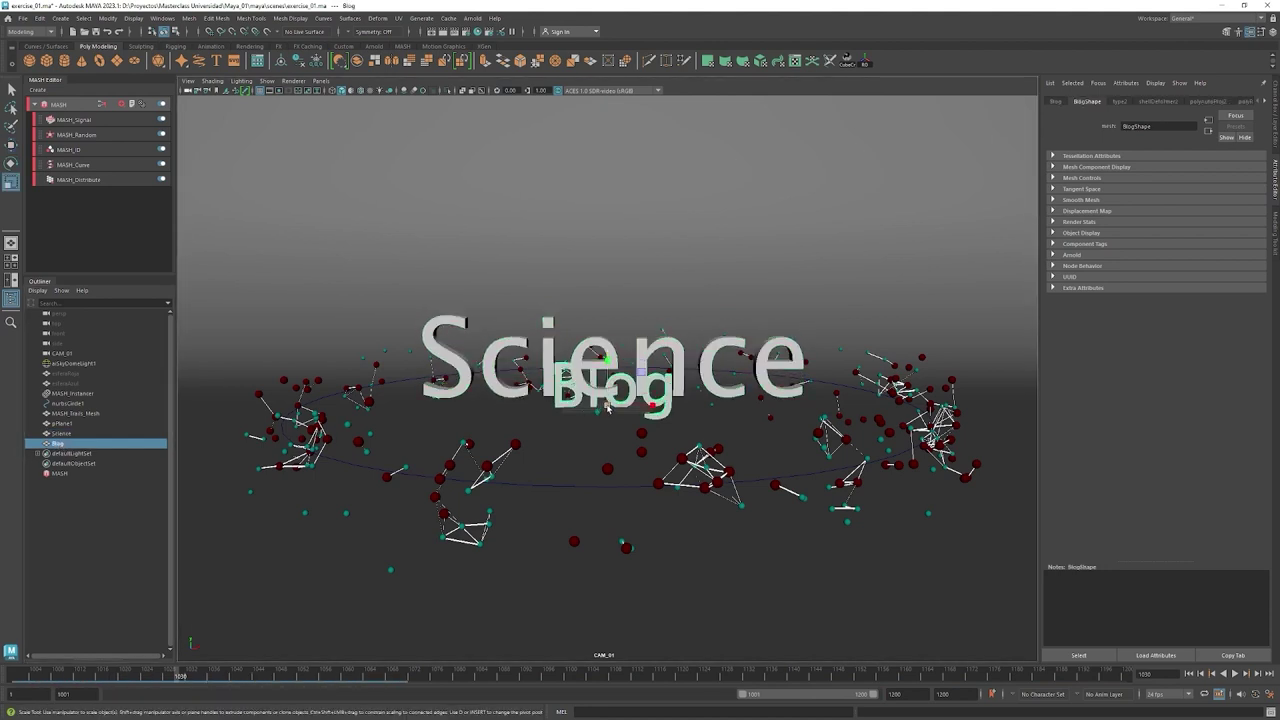
{"action": "middle_click_drag", "start_coordinate": [604, 408], "coordinate": [577, 428]}
{"action": "key", "text": "w"}
{"action": "middle_click_drag", "start_coordinate": [577, 428], "coordinate": [607, 418]}
{"action": "left_click_drag", "start_coordinate": [607, 417], "coordinate": [797, 438]}
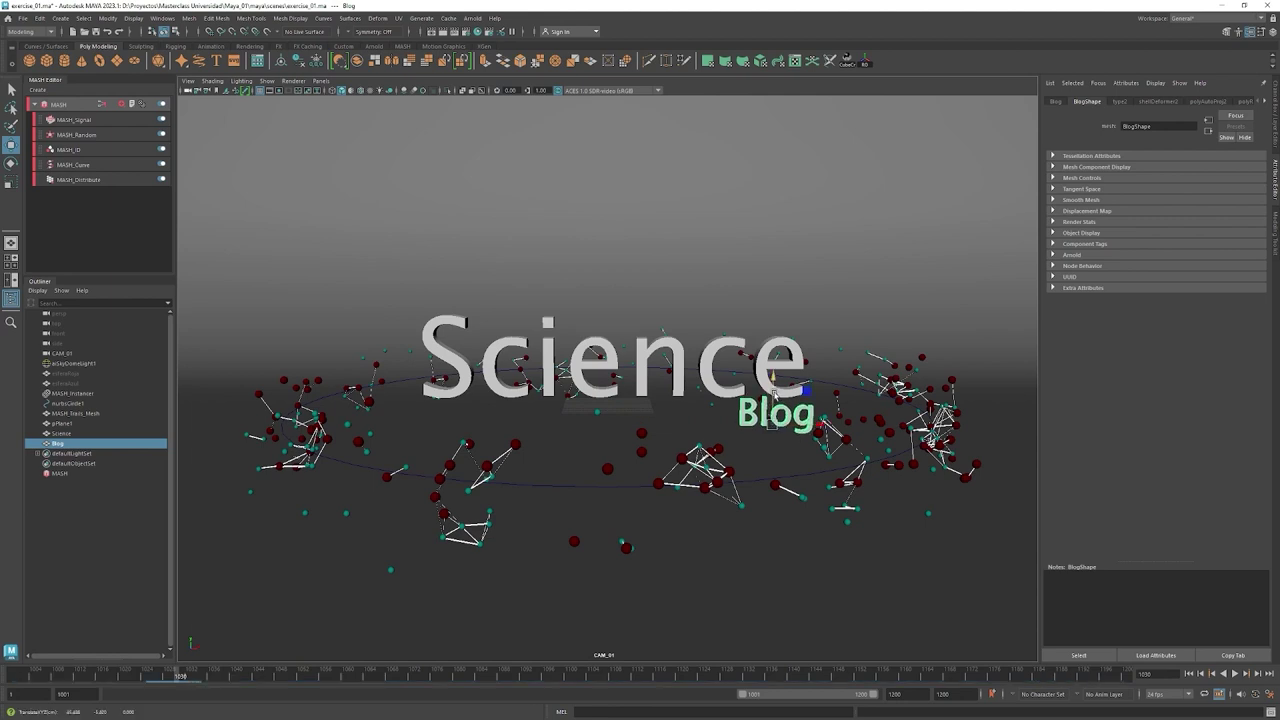
{"action": "left_click", "coordinate": [678, 380]}
Assign a new Arnold aiStandardSurface material to the Science and Blog text.
{"action": "right_click_drag", "start_coordinate": [679, 375], "coordinate": [677, 628]}
{"action": "left_click", "coordinate": [750, 221]}
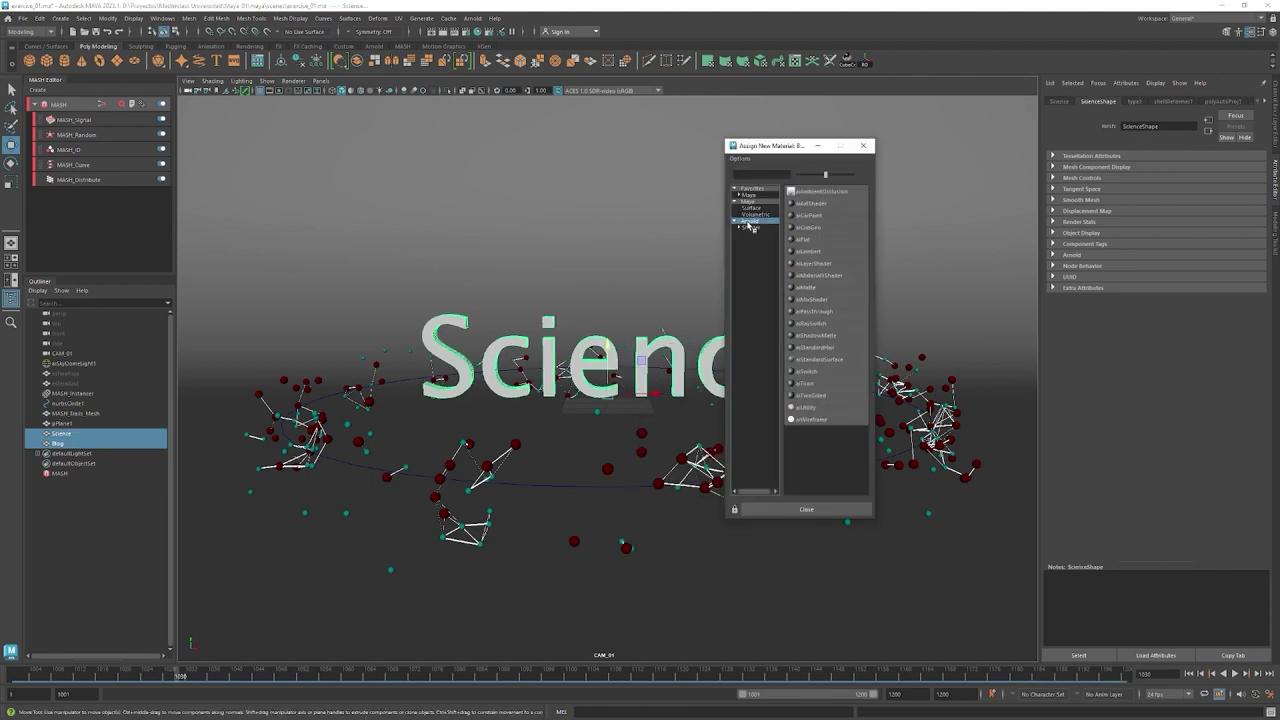
{"action": "left_click", "coordinate": [820, 359]}
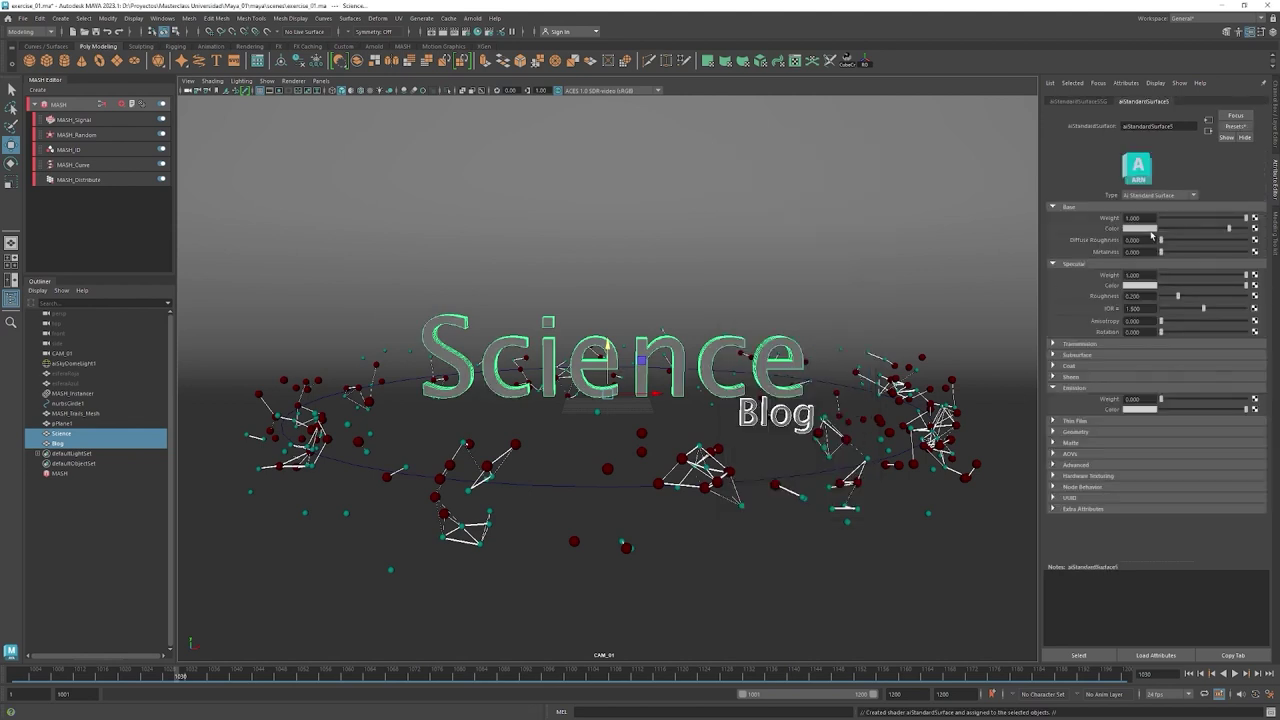
Set the text material's Base Color to deep navy blue and Specular Roughness to 0.4.
{"action": "left_click", "coordinate": [1148, 232]}
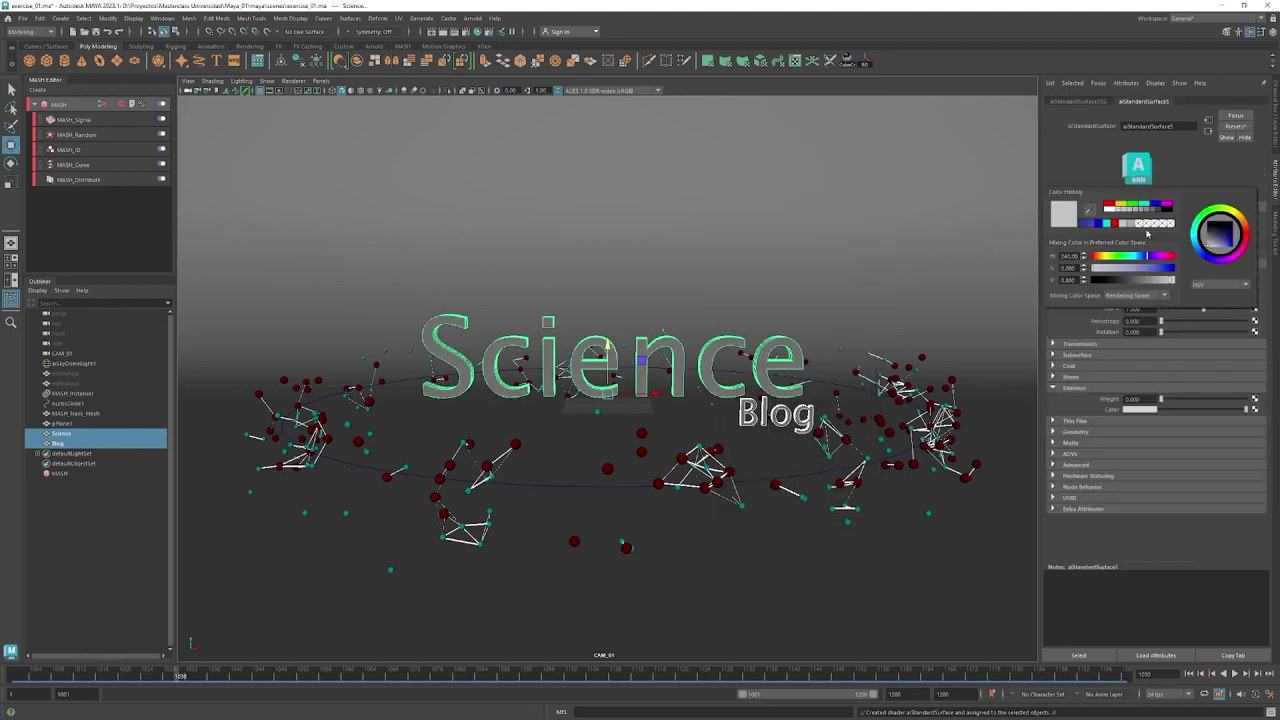
{"action": "left_click", "coordinate": [1101, 224]}
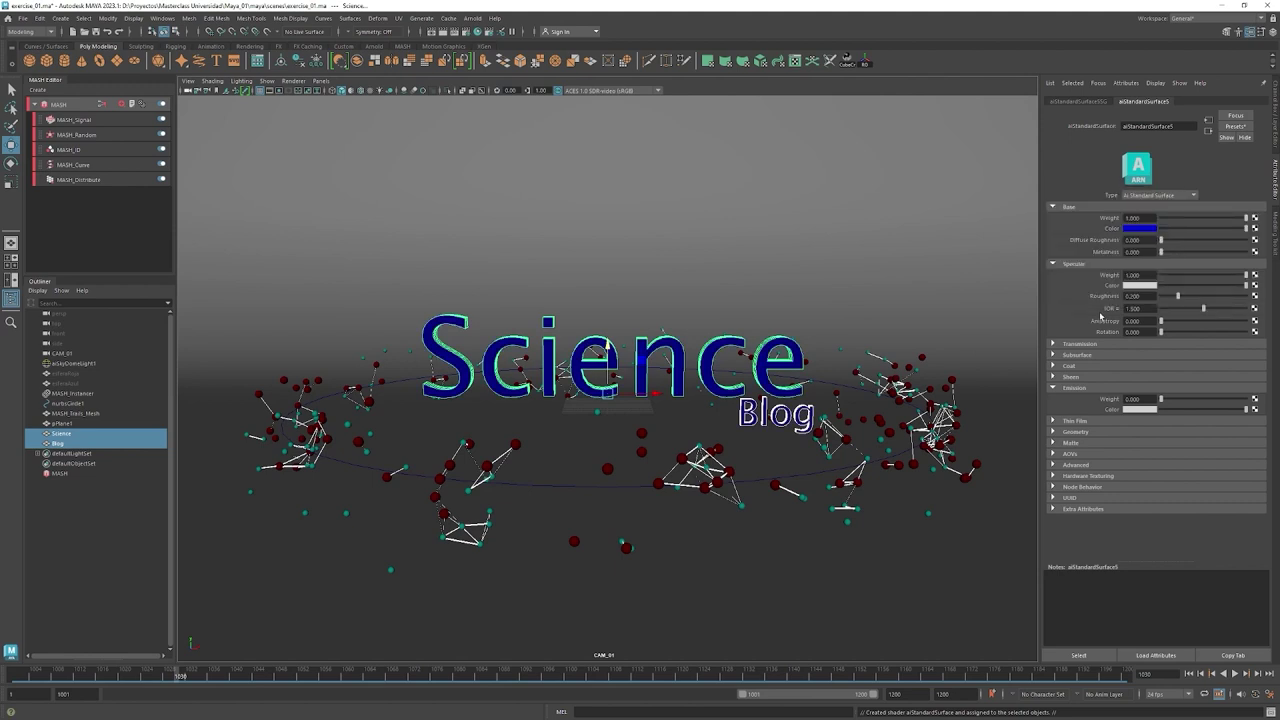
{"action": "left_click", "coordinate": [1140, 228]}
{"action": "left_click_drag", "start_coordinate": [1166, 293], "coordinate": [1150, 296]}
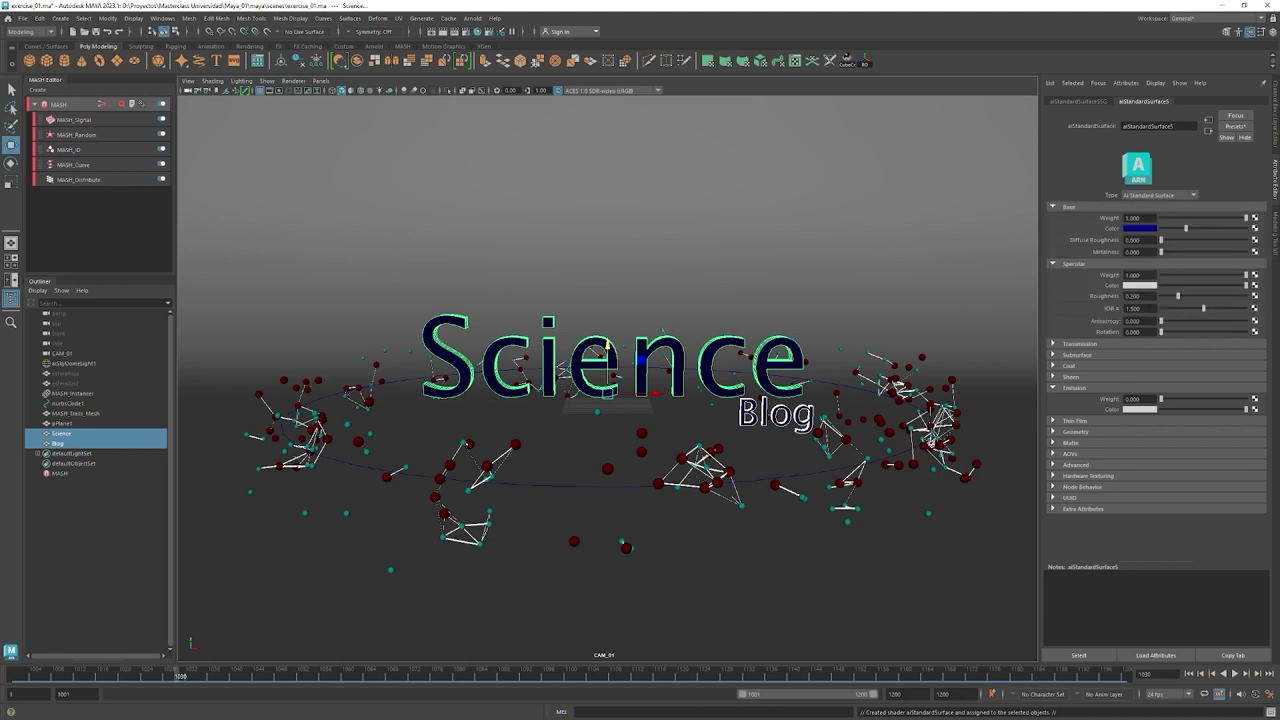
{"action": "left_click", "coordinate": [1138, 296]}
{"action": "type", "text": "4"}
{"action": "key", "text": "Return"}
{"action": "key", "text": "Tab"}
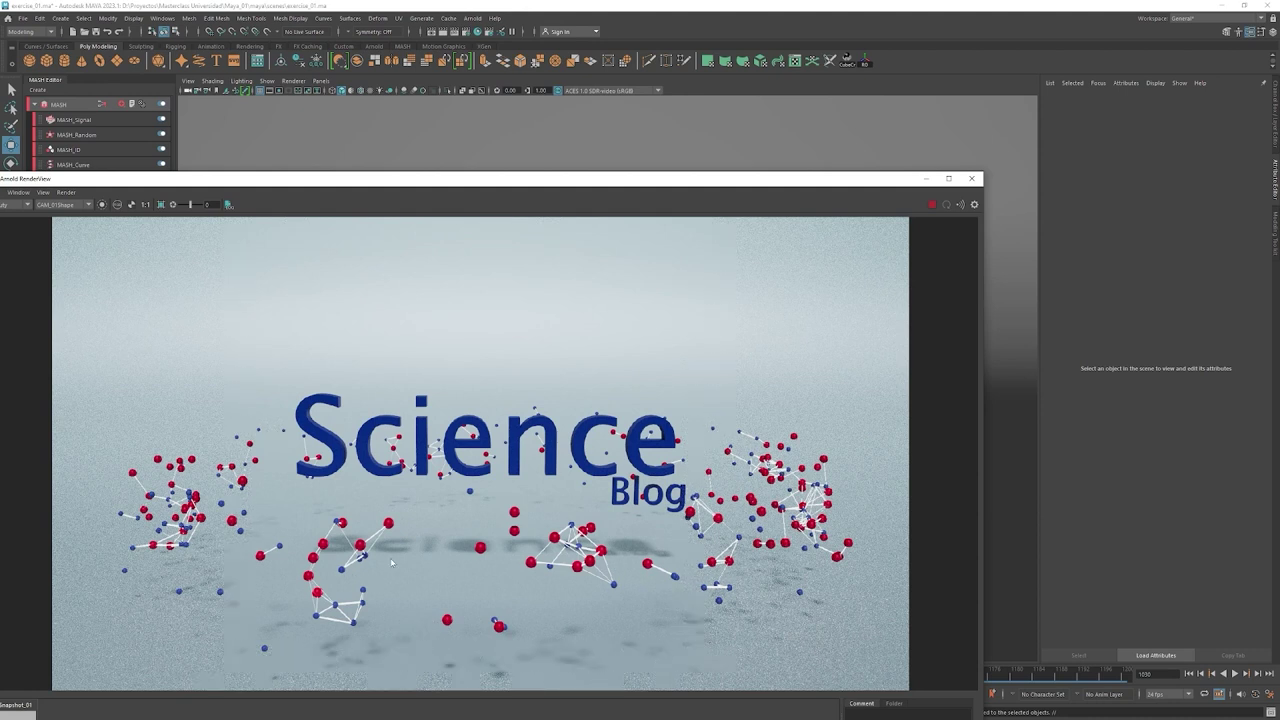
{"action": "left_click", "coordinate": [971, 178]}
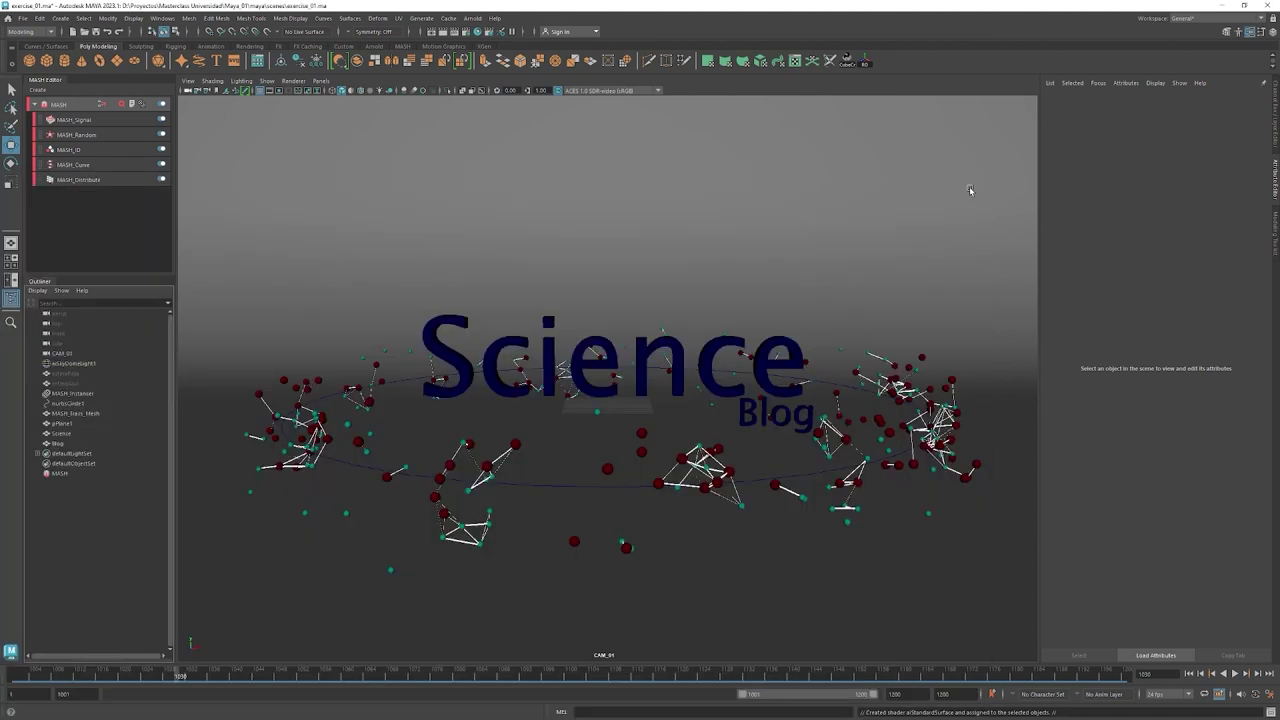
Set MASH_Distribute's Number of Points to 550, trying 500 first.
{"action": "left_click", "coordinate": [92, 181]}
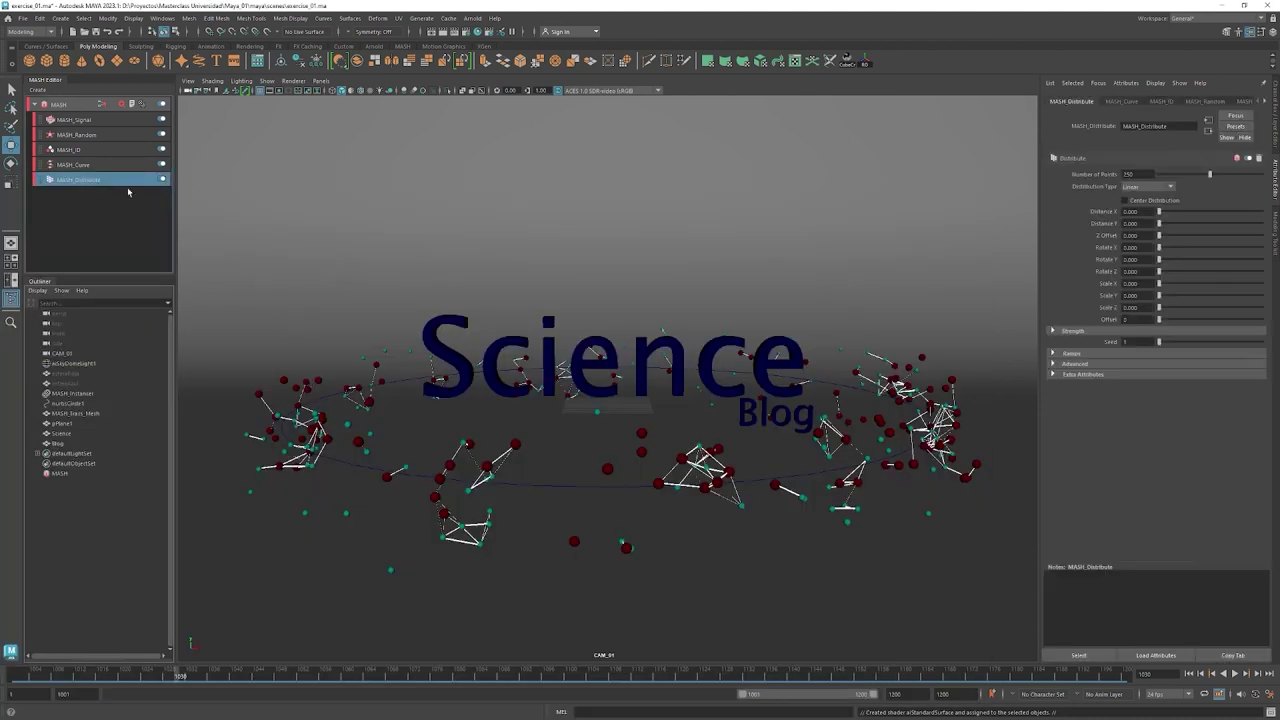
{"action": "left_click_drag", "start_coordinate": [1136, 174], "coordinate": [1114, 174]}
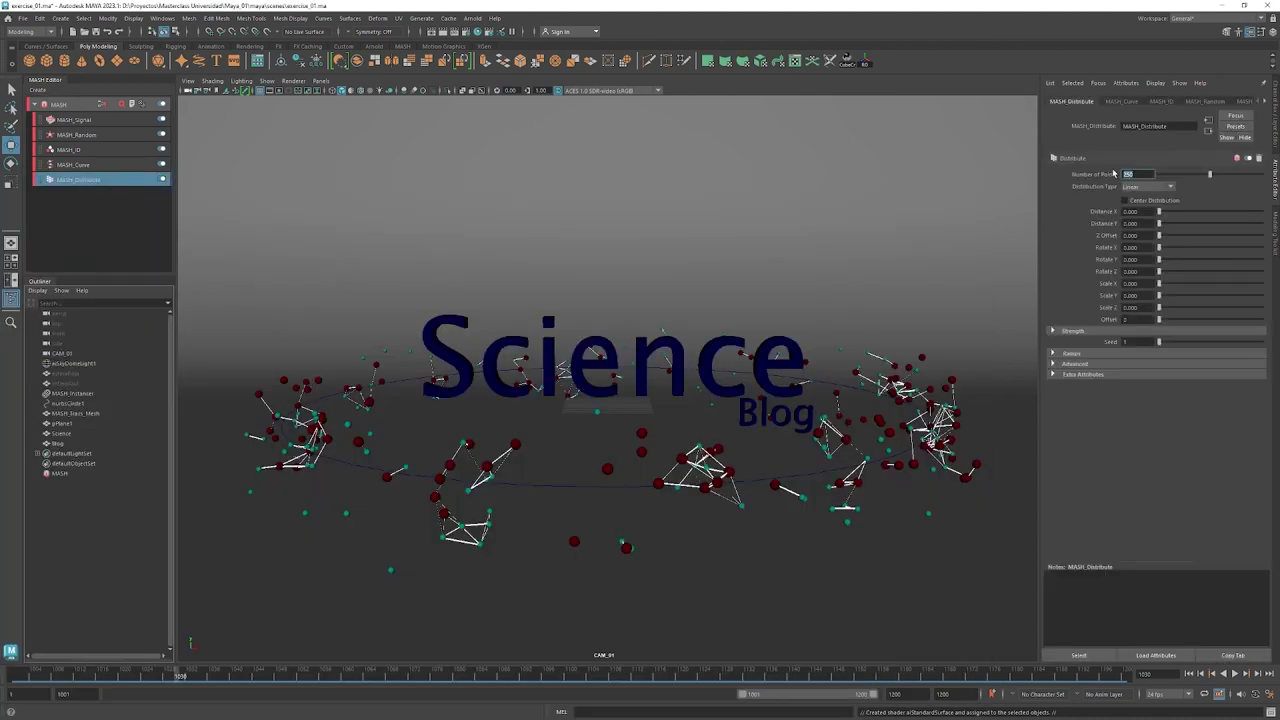
{"action": "type", "text": "300500"}
{"action": "key", "text": "Return"}
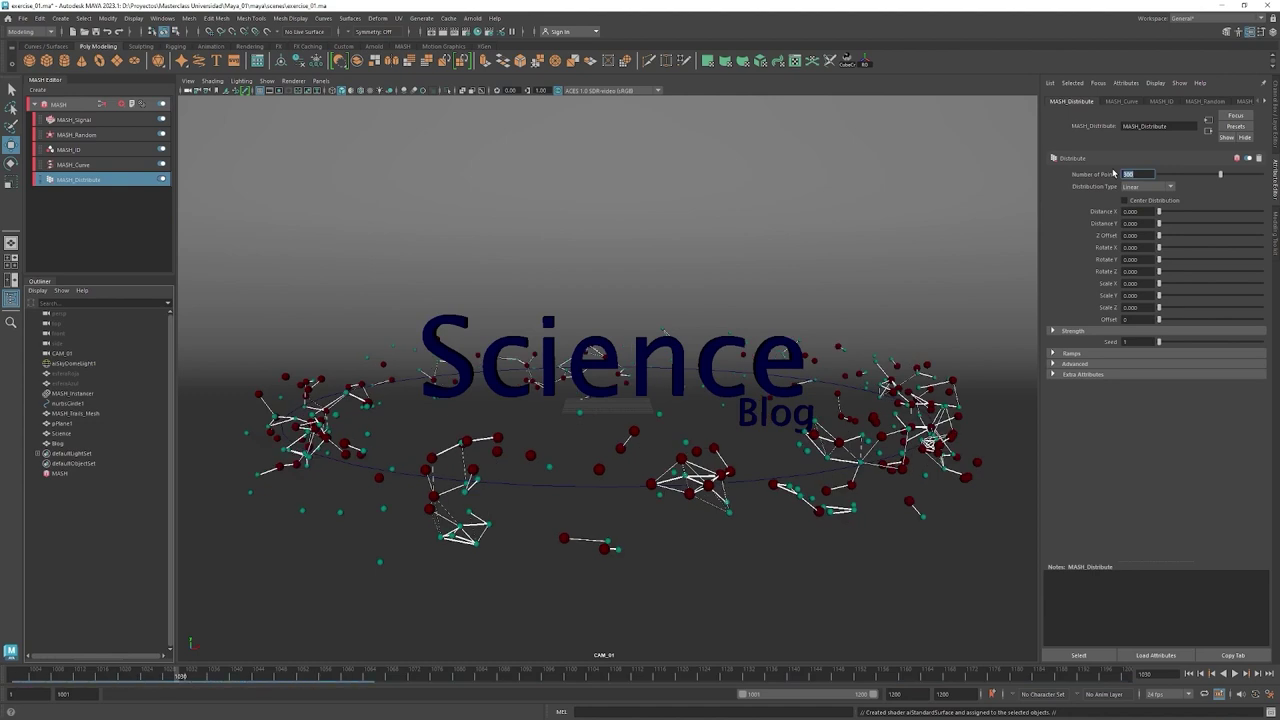
{"action": "type", "text": "550"}
{"action": "key", "text": "Return"}
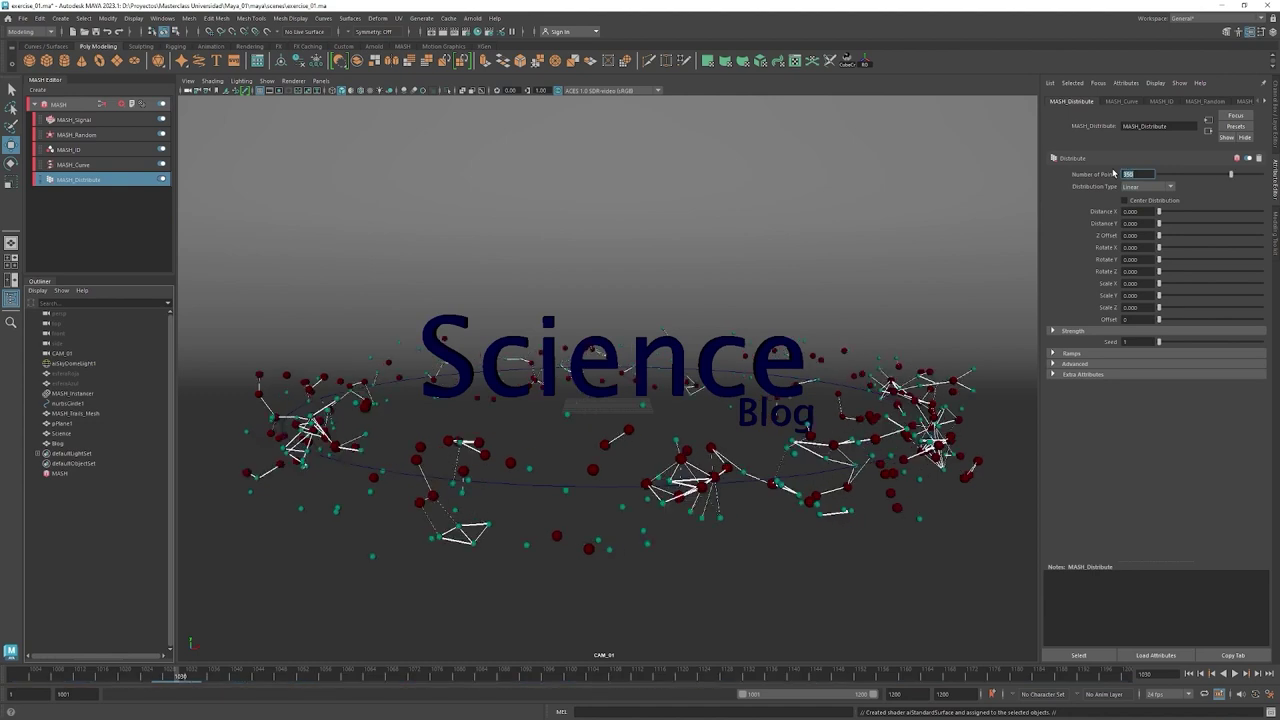
Scrub the timeline around frames 1029–1083 to preview the crowded ring, settling on frame 1036.
{"action": "left_click_drag", "start_coordinate": [343, 677], "coordinate": [130, 693]}
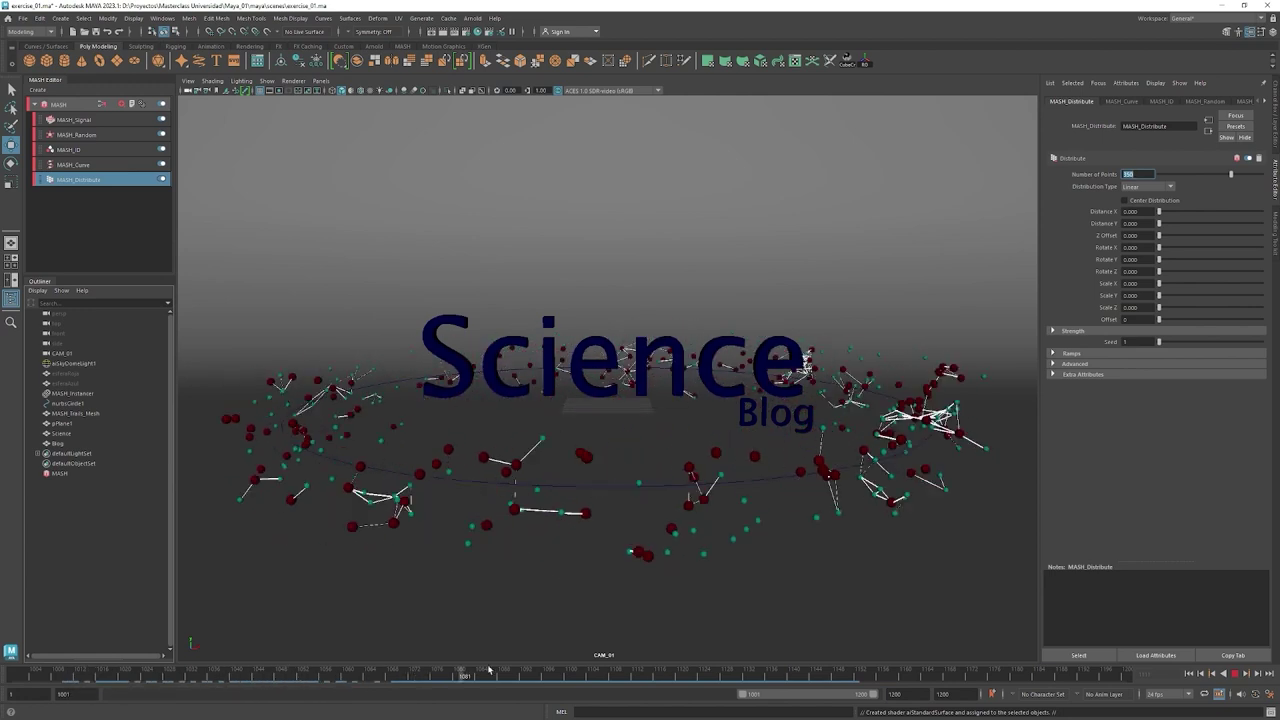
{"action": "left_click", "coordinate": [608, 608]}
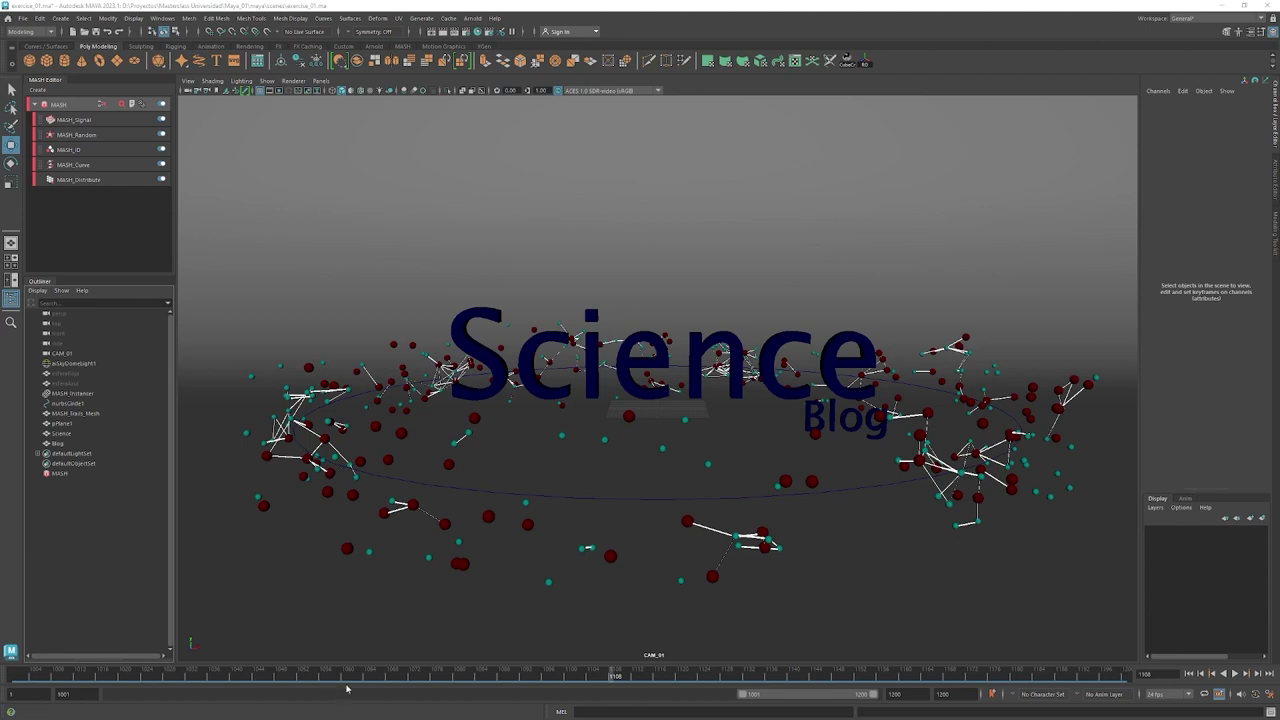
{"action": "left_click_drag", "start_coordinate": [610, 672], "coordinate": [195, 665]}
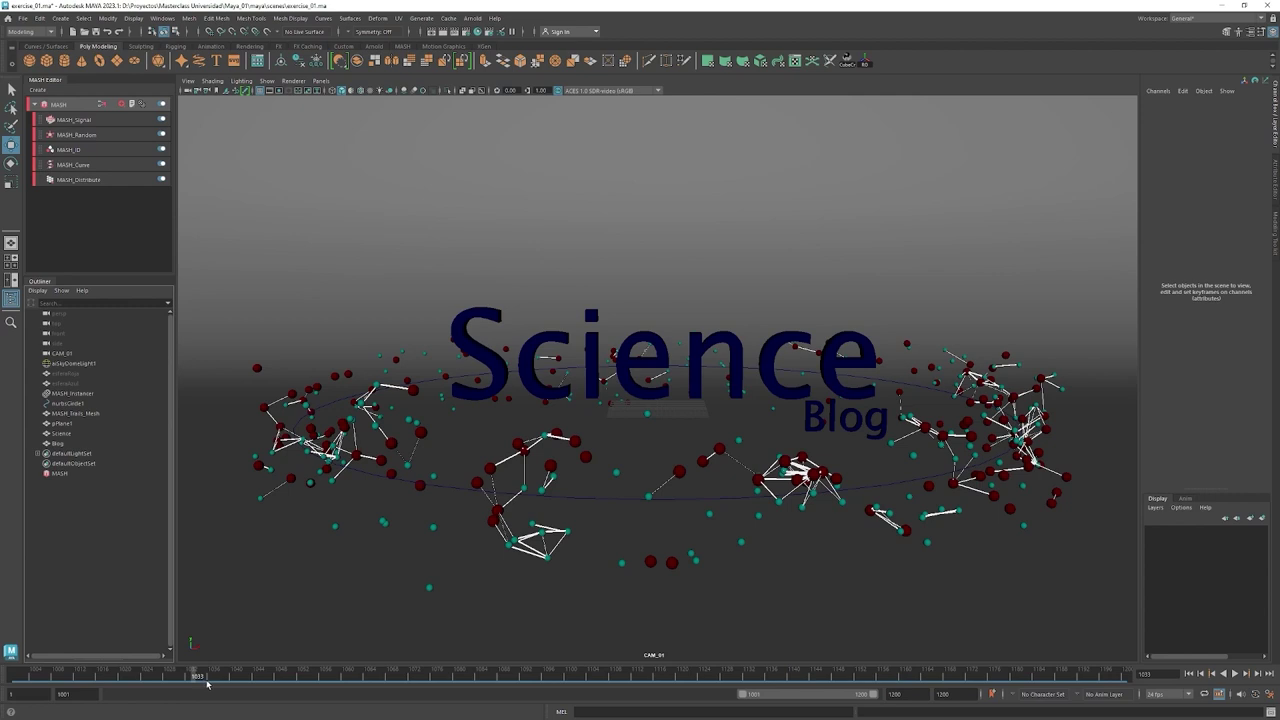
{"action": "left_click_drag", "start_coordinate": [197, 674], "coordinate": [228, 679]}
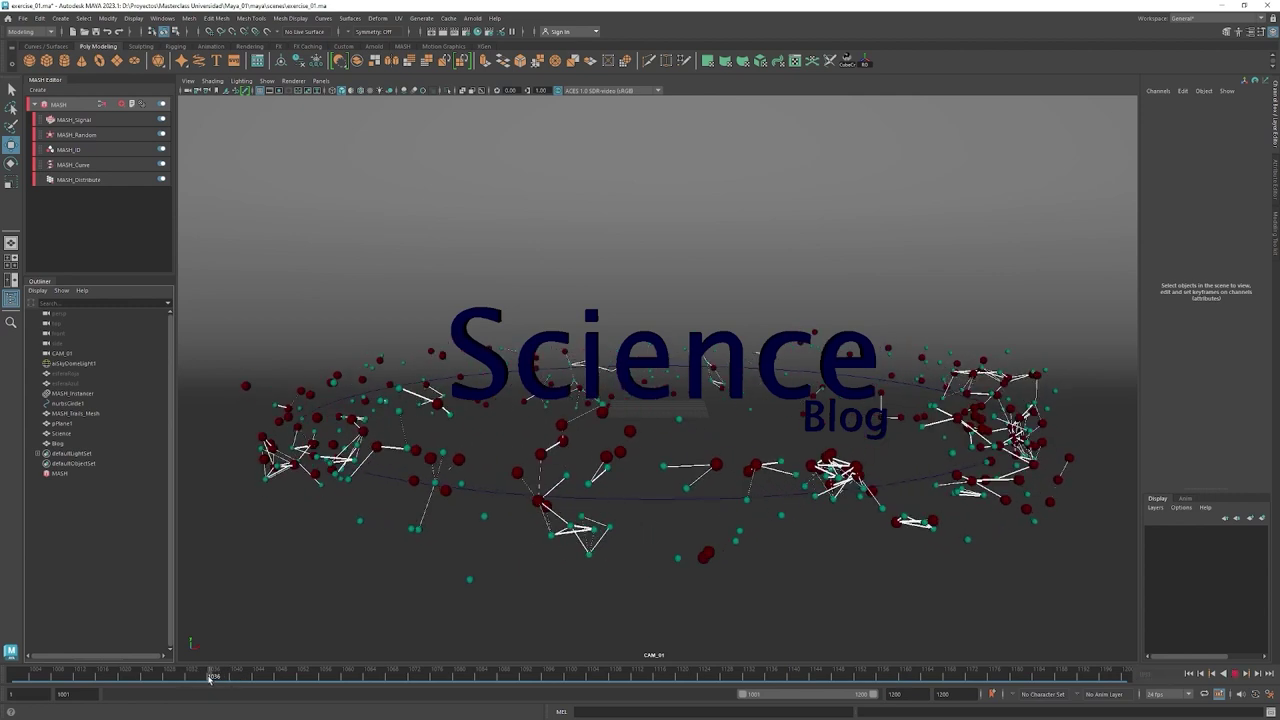
{"action": "left_click_drag", "start_coordinate": [228, 679], "coordinate": [213, 677]}
Key CAM_01's Translate X through Rotate Z channels with Key Selected.
{"action": "left_click", "coordinate": [67, 356]}
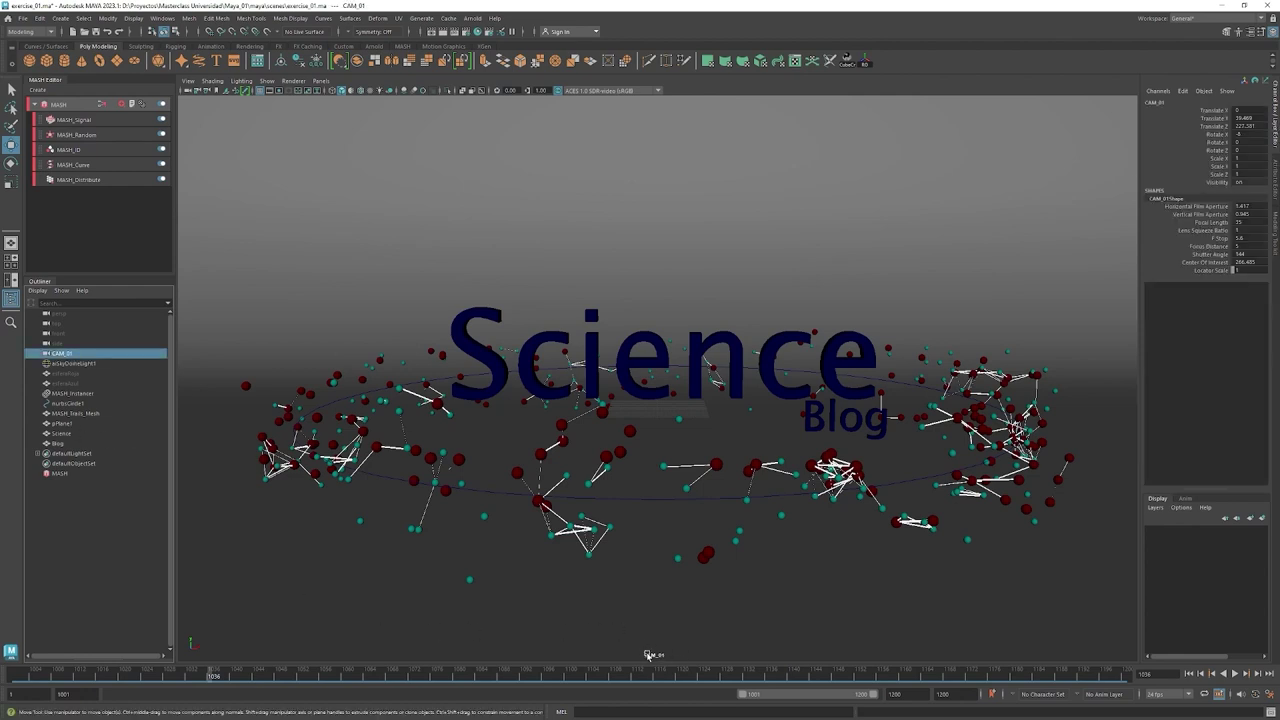
{"action": "left_click", "coordinate": [187, 80]}
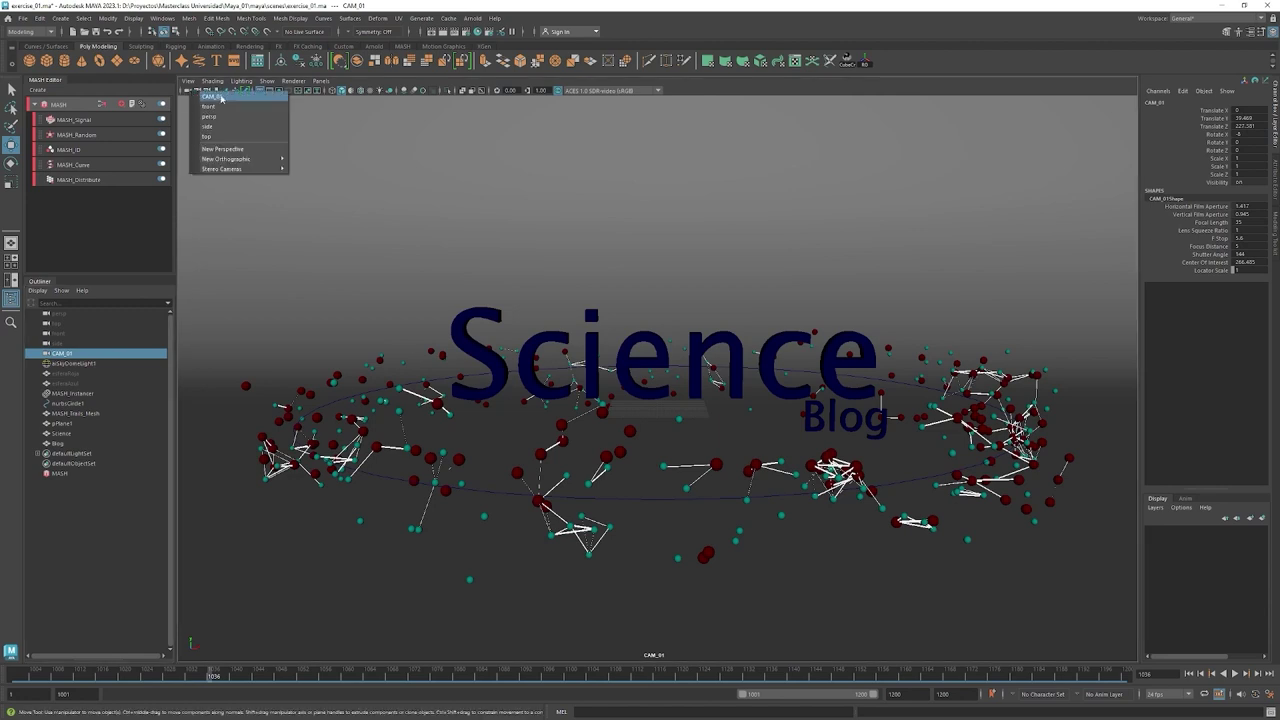
{"action": "left_click", "coordinate": [189, 113]}
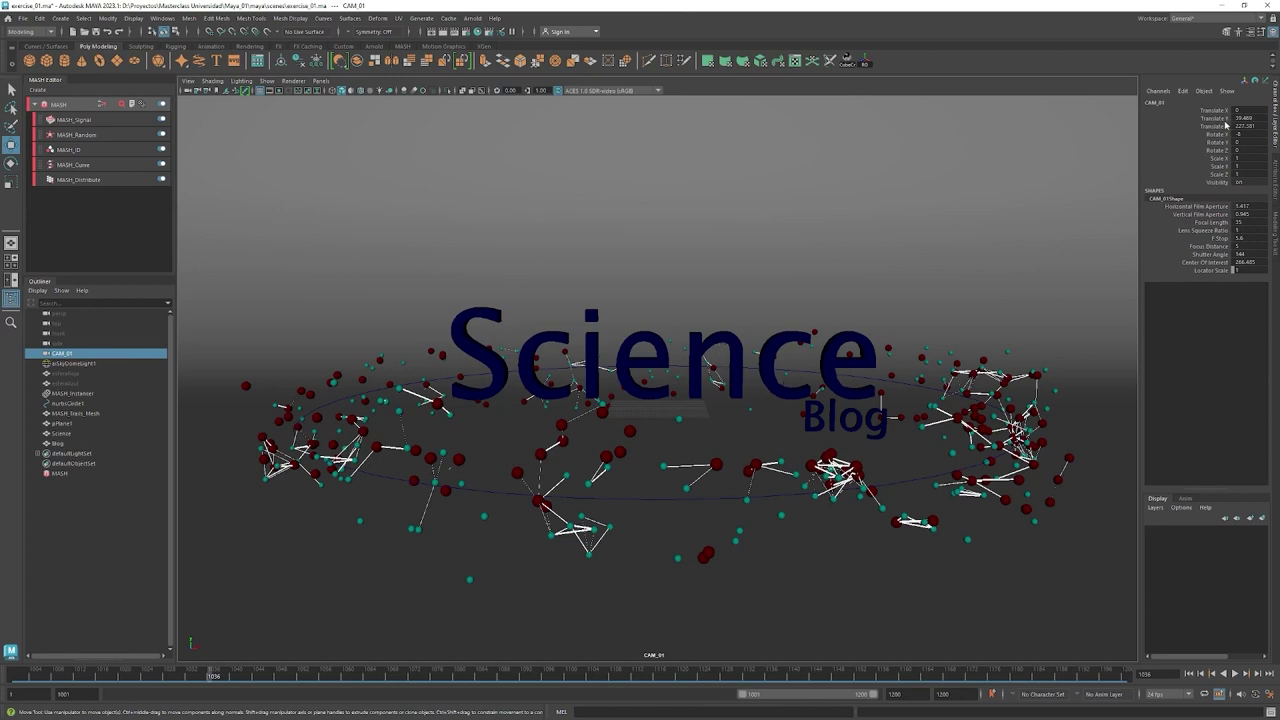
{"action": "left_click", "coordinate": [1217, 111]}
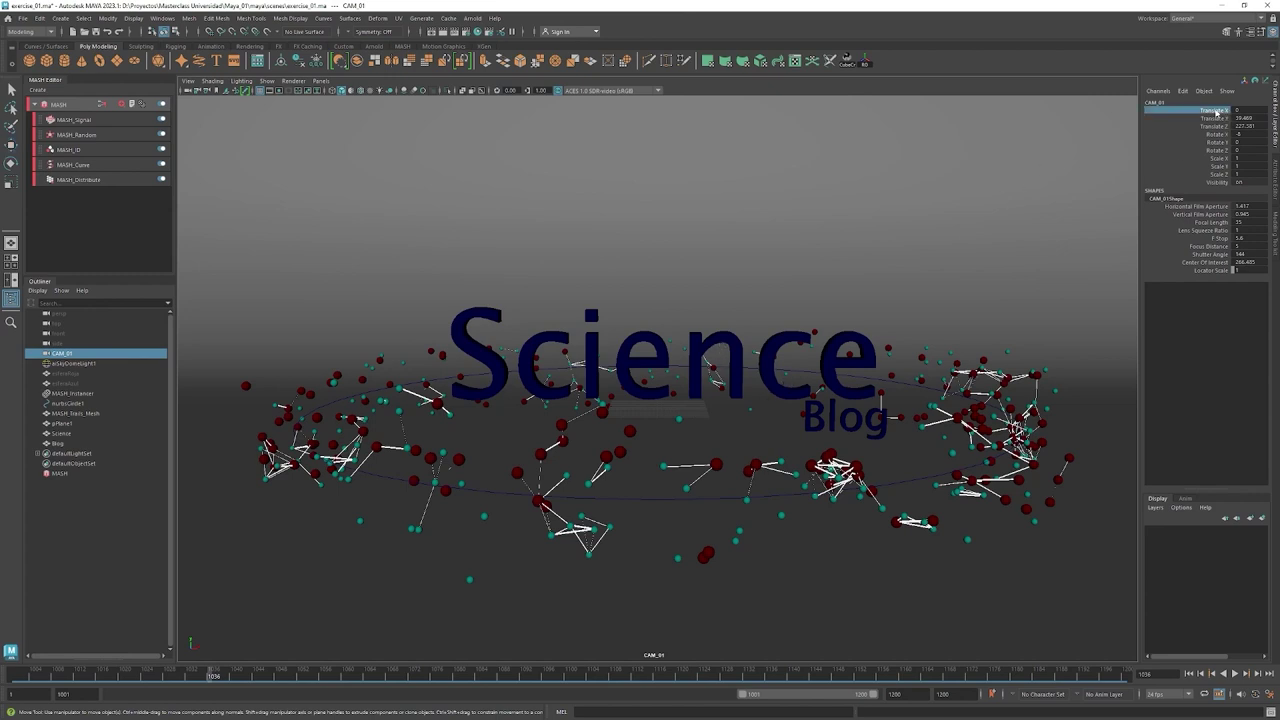
{"action": "left_click_drag", "start_coordinate": [1217, 111], "coordinate": [1217, 150]}
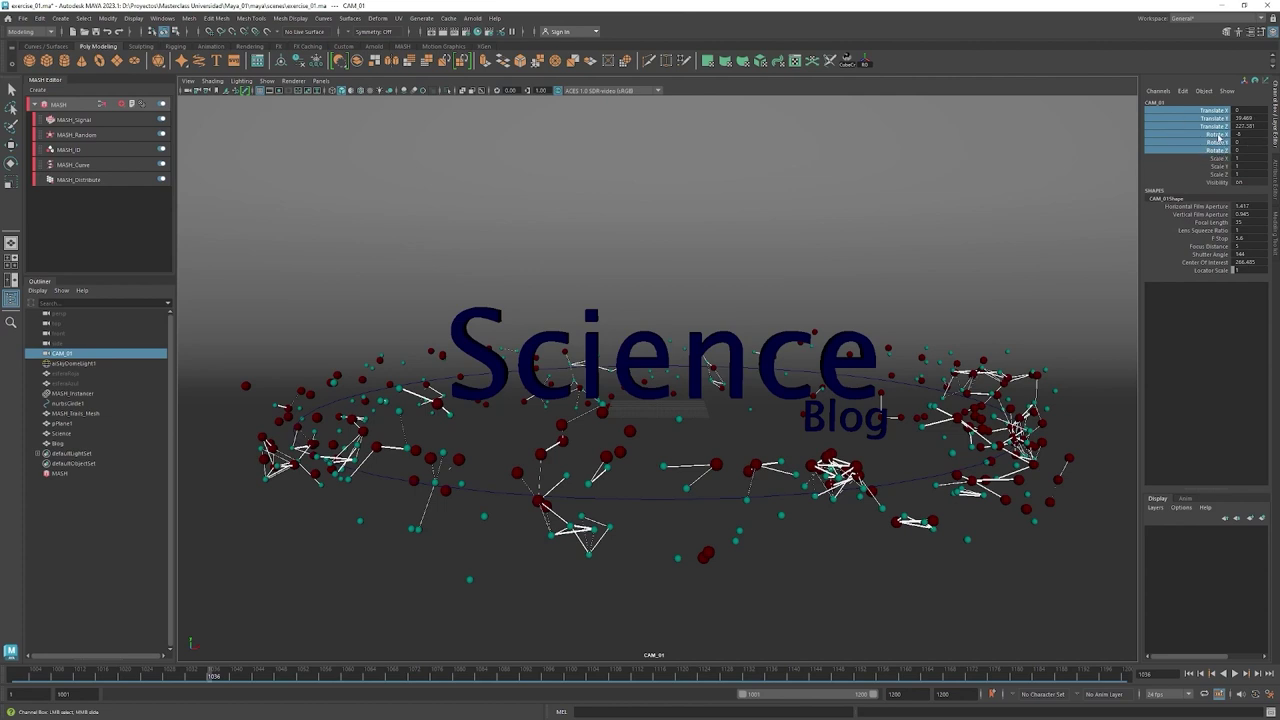
{"action": "right_click", "coordinate": [1218, 137]}
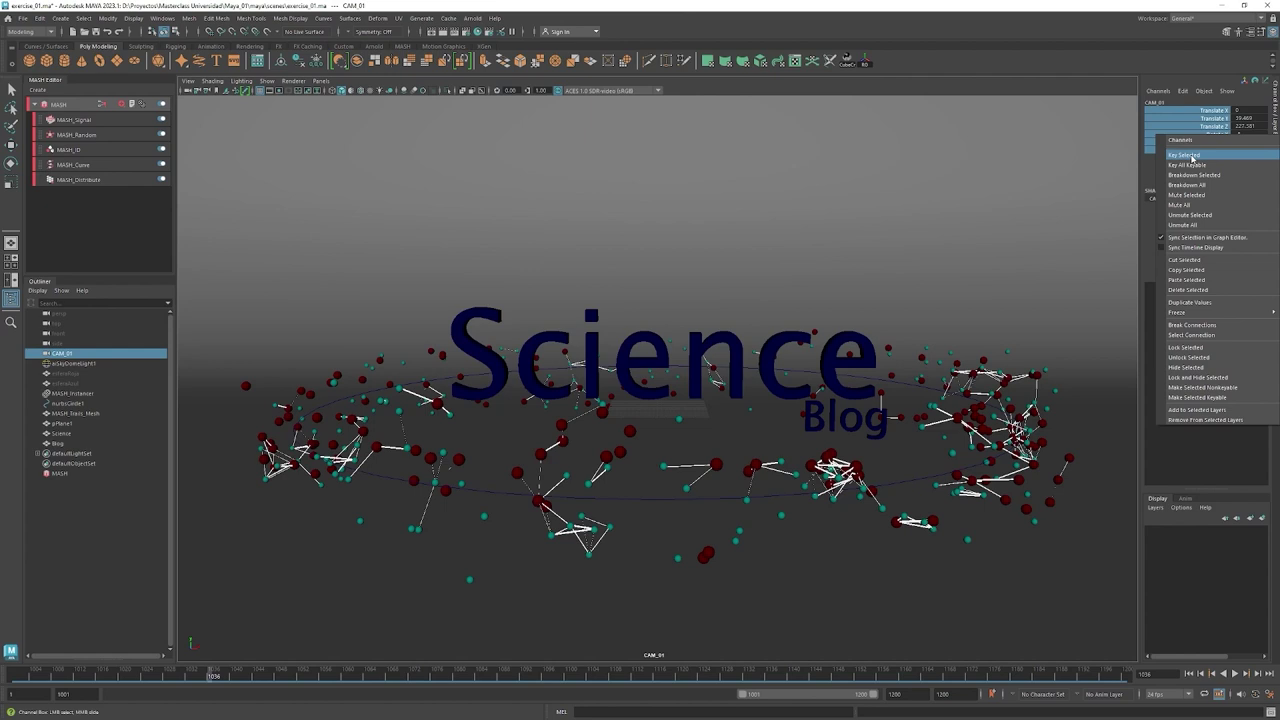
{"action": "left_click", "coordinate": [1185, 156]}
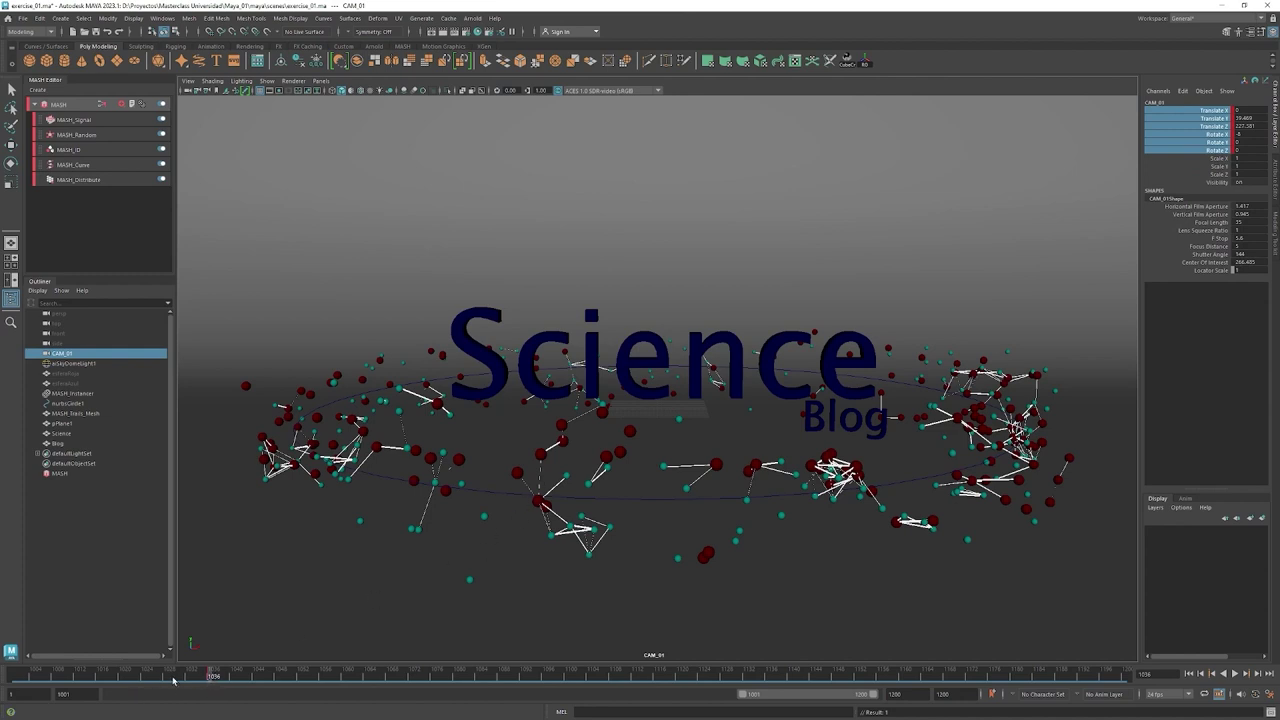
Reselect CAM_01 and return to start frame 1001.
{"action": "left_click", "coordinate": [60, 533]}
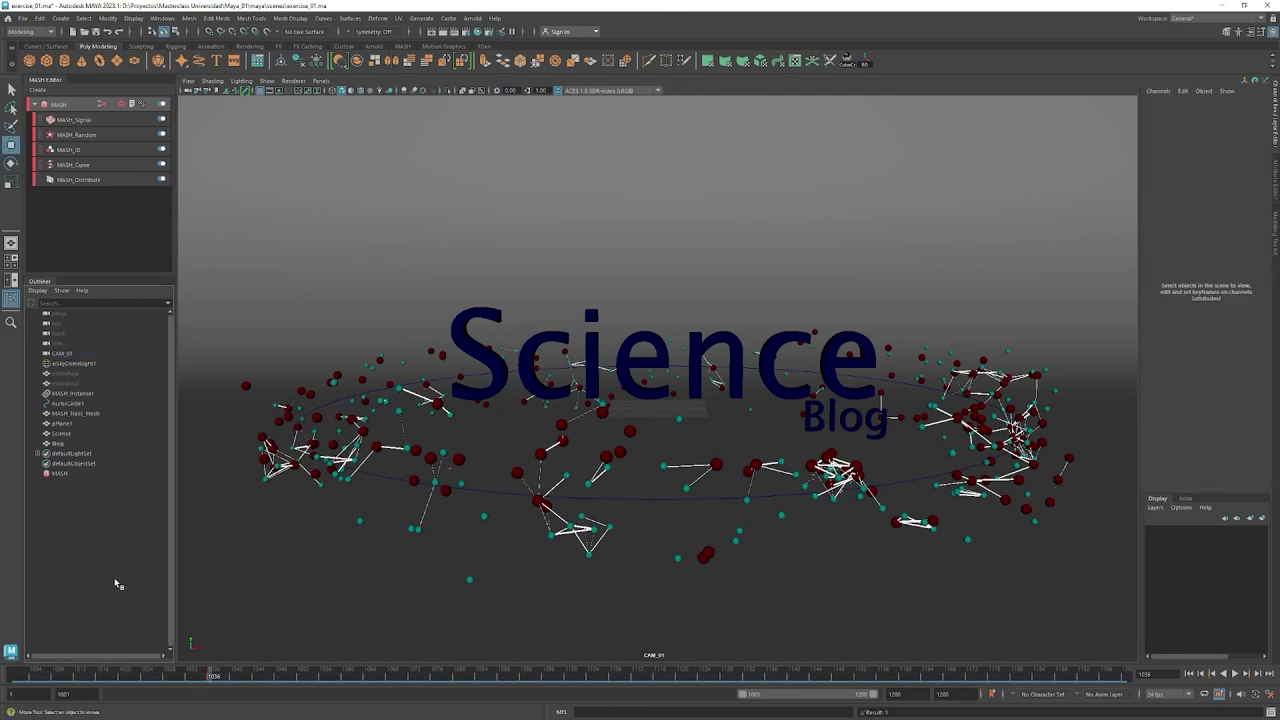
{"action": "left_click", "coordinate": [66, 353]}
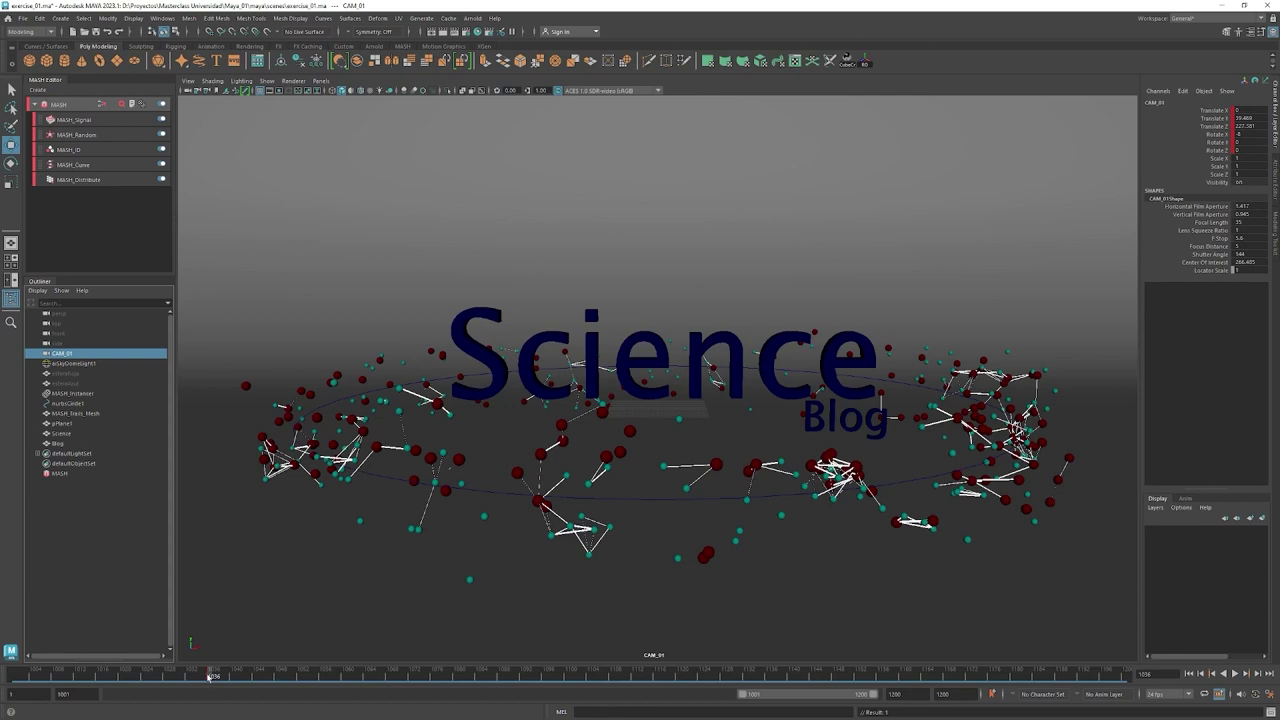
{"action": "left_click", "coordinate": [18, 675]}
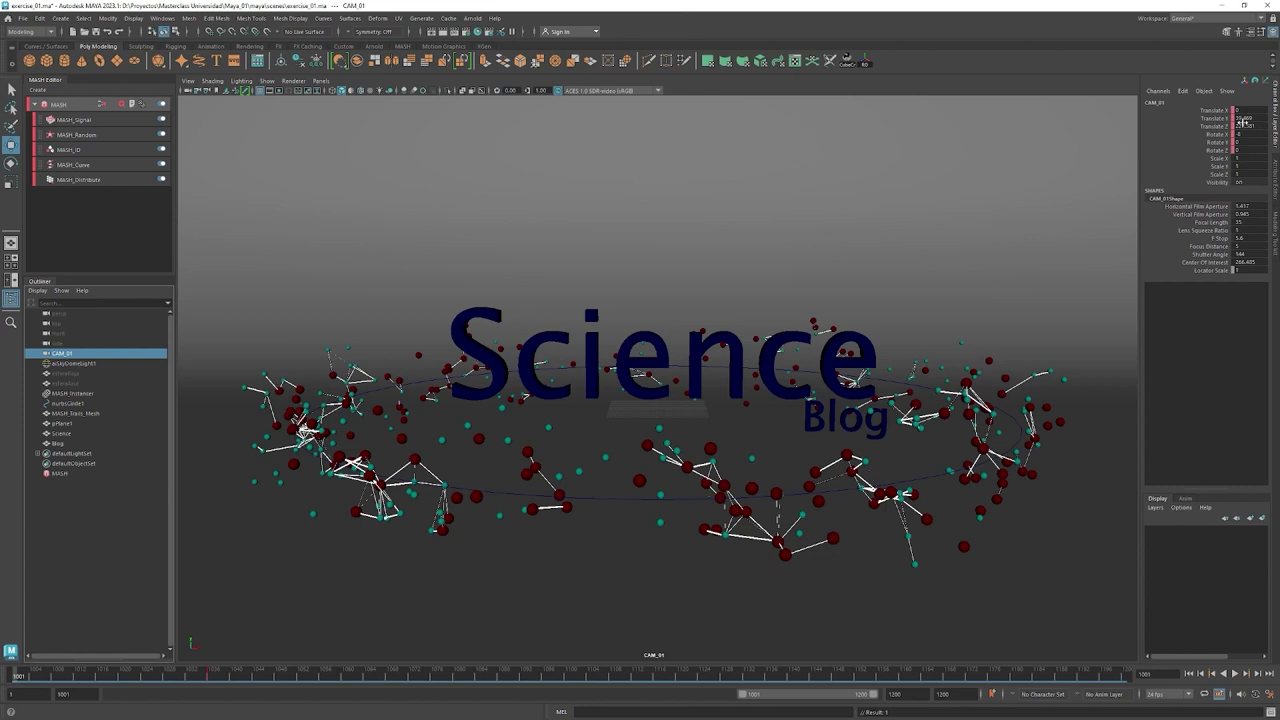
{"action": "double_click", "coordinate": [1258, 126]}
{"action": "type", "text": "100"}
{"action": "key", "text": "Return"}
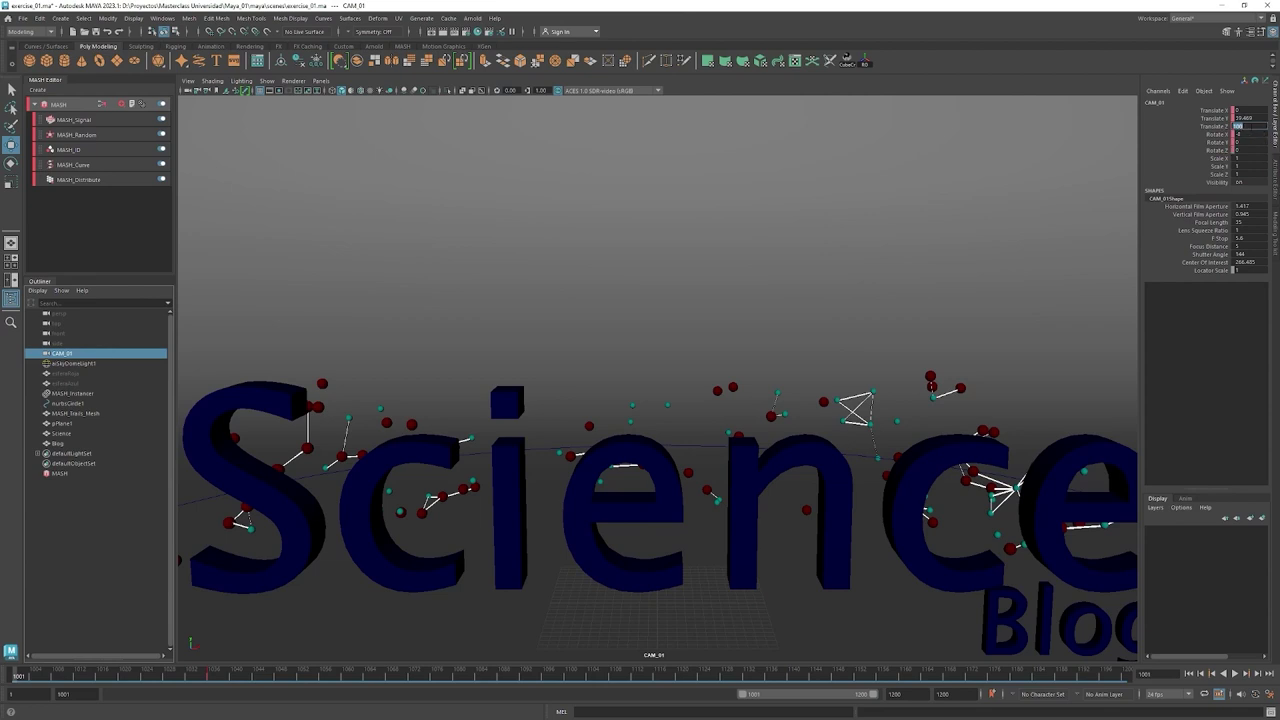
{"action": "right_click", "coordinate": [1220, 128]}
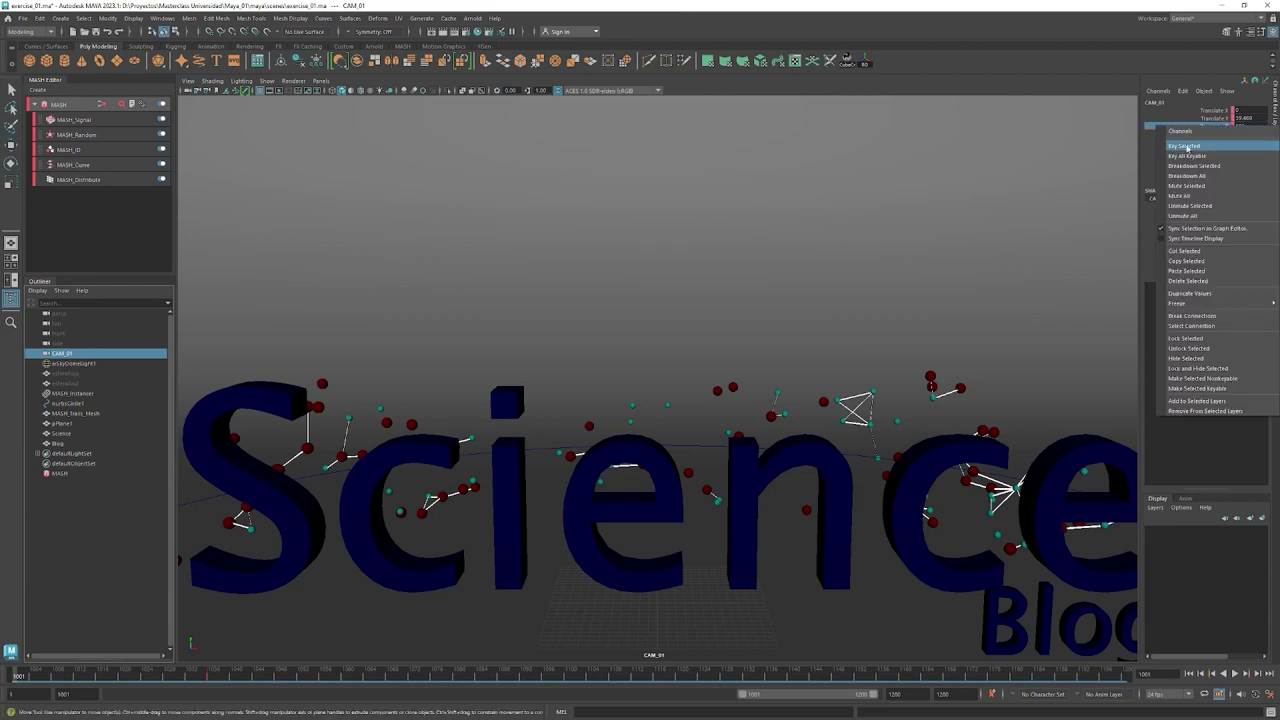
{"action": "left_click", "coordinate": [1187, 149]}
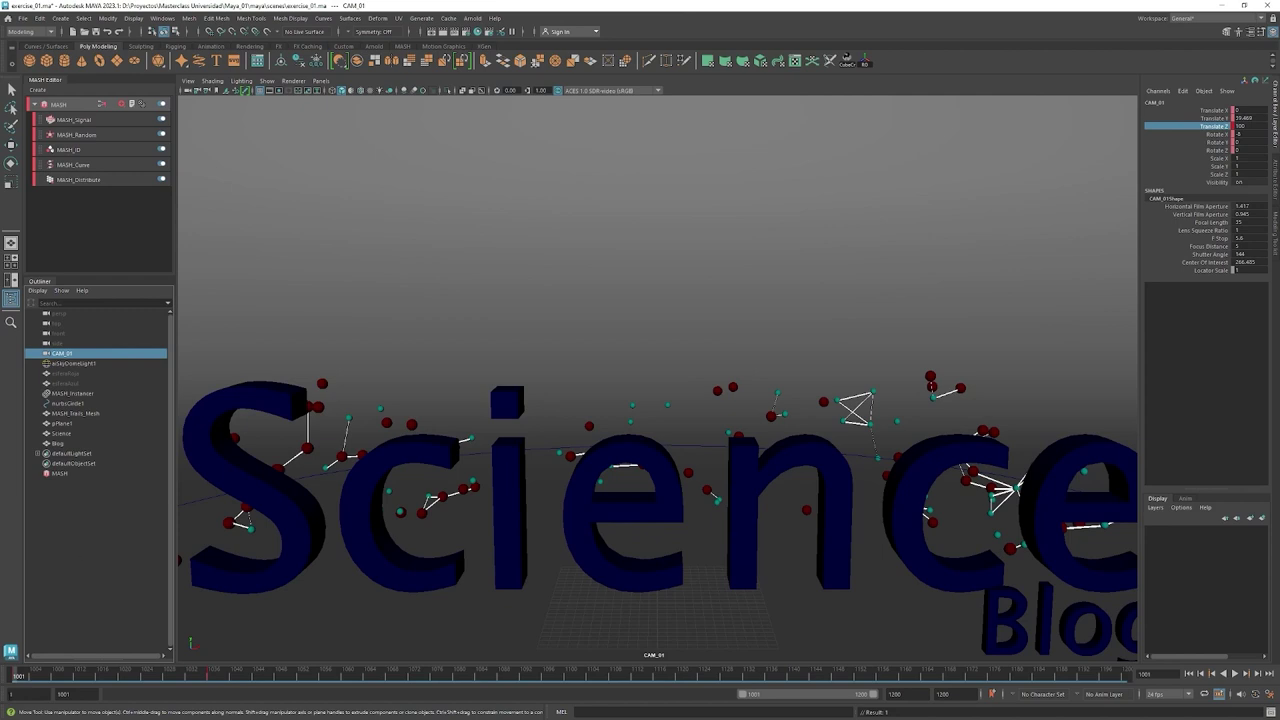
{"action": "key", "text": "alt+v"}
{"action": "left_click_drag", "start_coordinate": [25, 677], "coordinate": [174, 686]}
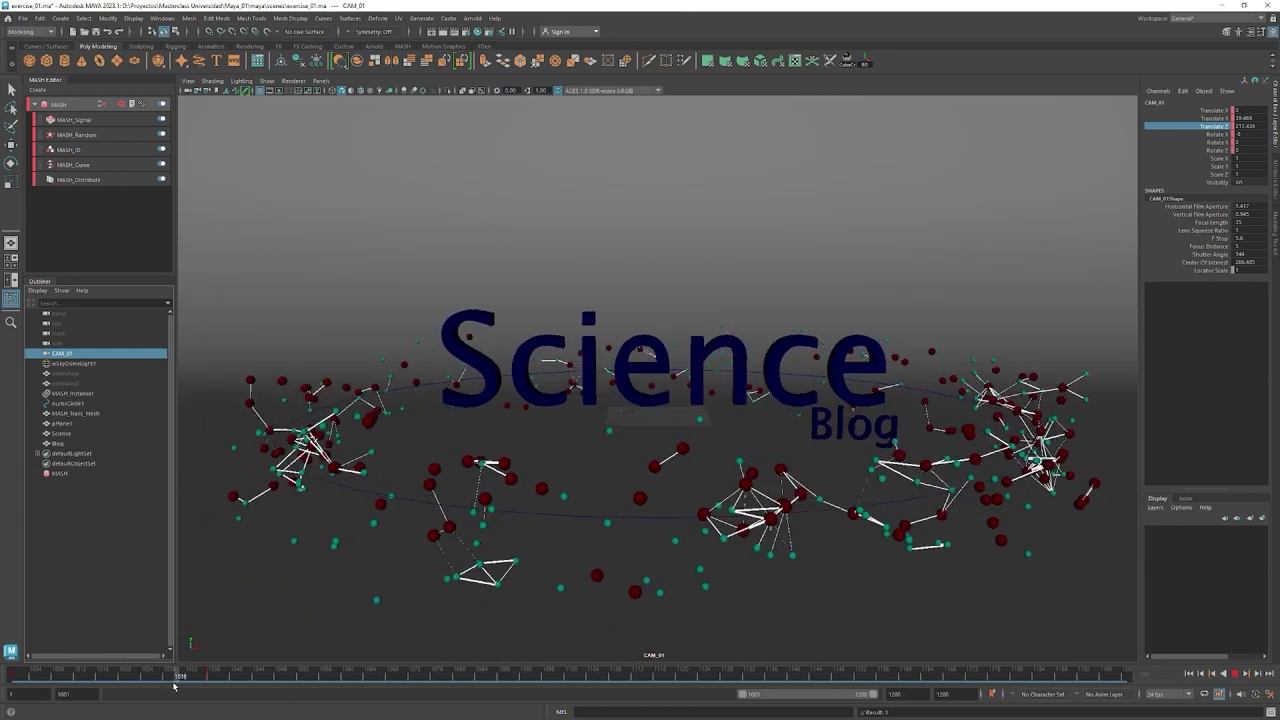
{"action": "left_click_drag", "start_coordinate": [174, 686], "coordinate": [211, 685]}
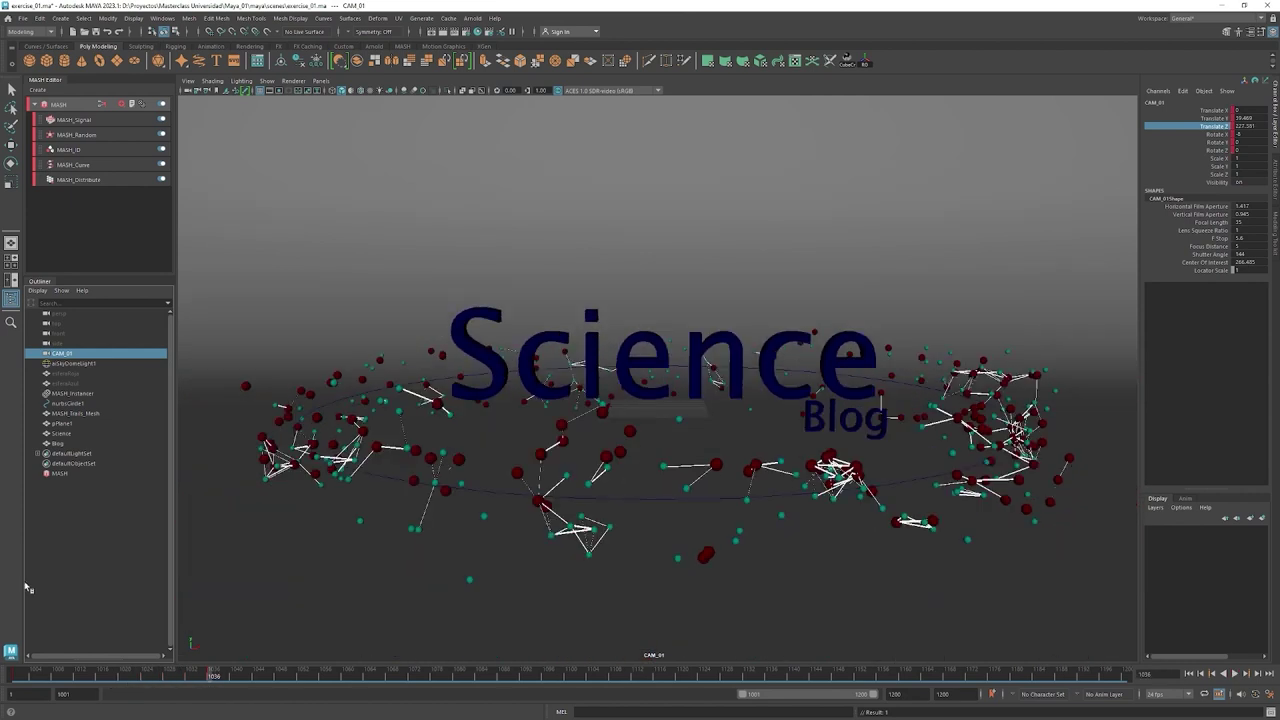
{"action": "key", "text": "alt+shift+v"}
{"action": "key", "text": "ctrl+z"}
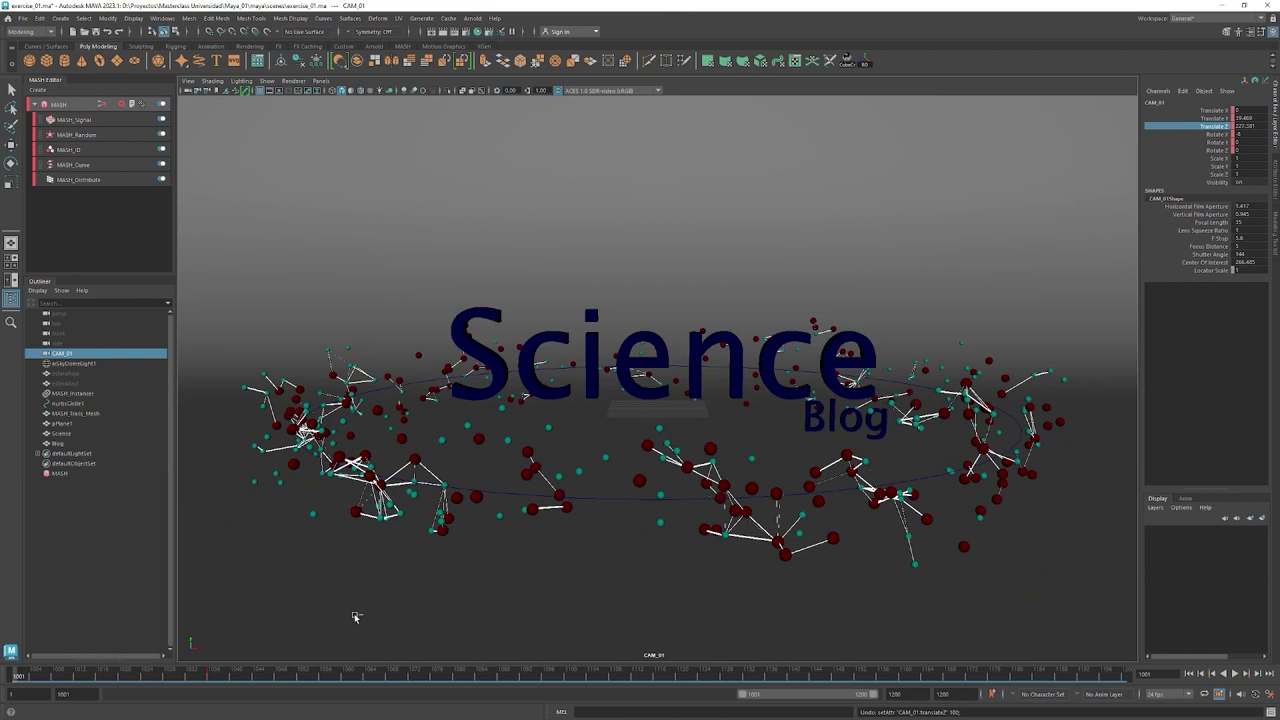
{"action": "key", "text": "ctrl+z"}
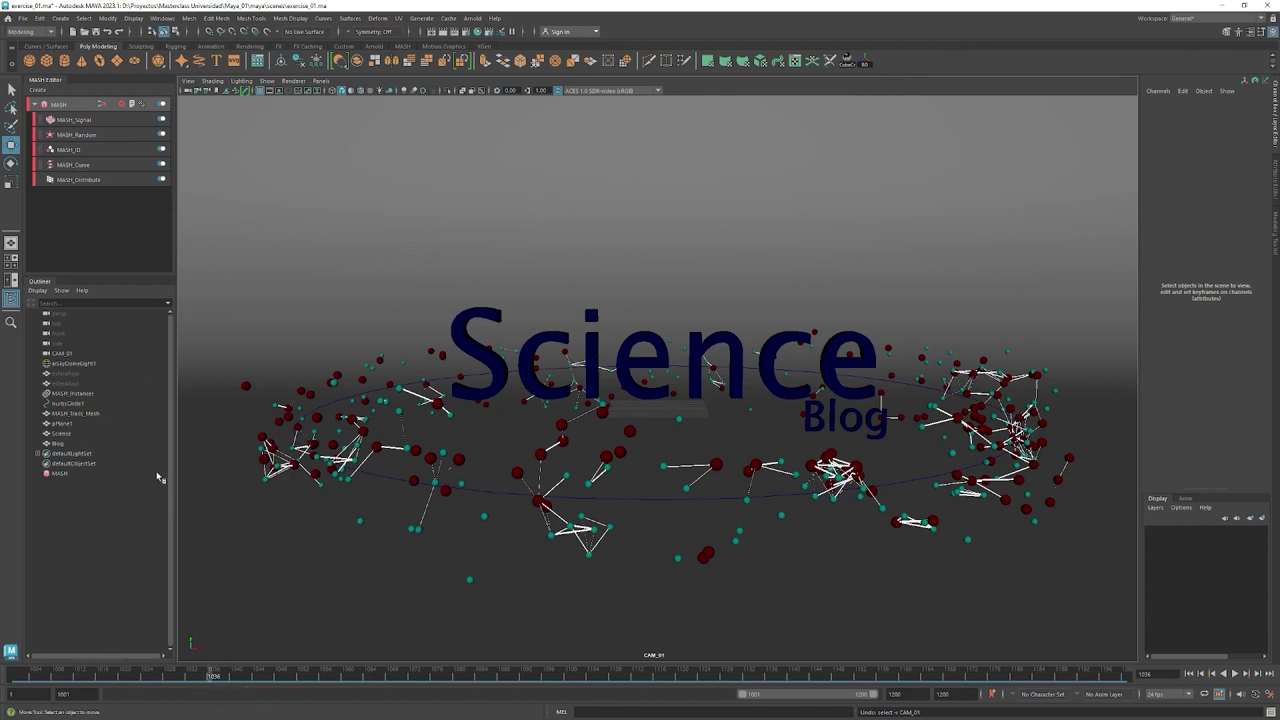
{"action": "key", "text": "ctrl+z"}
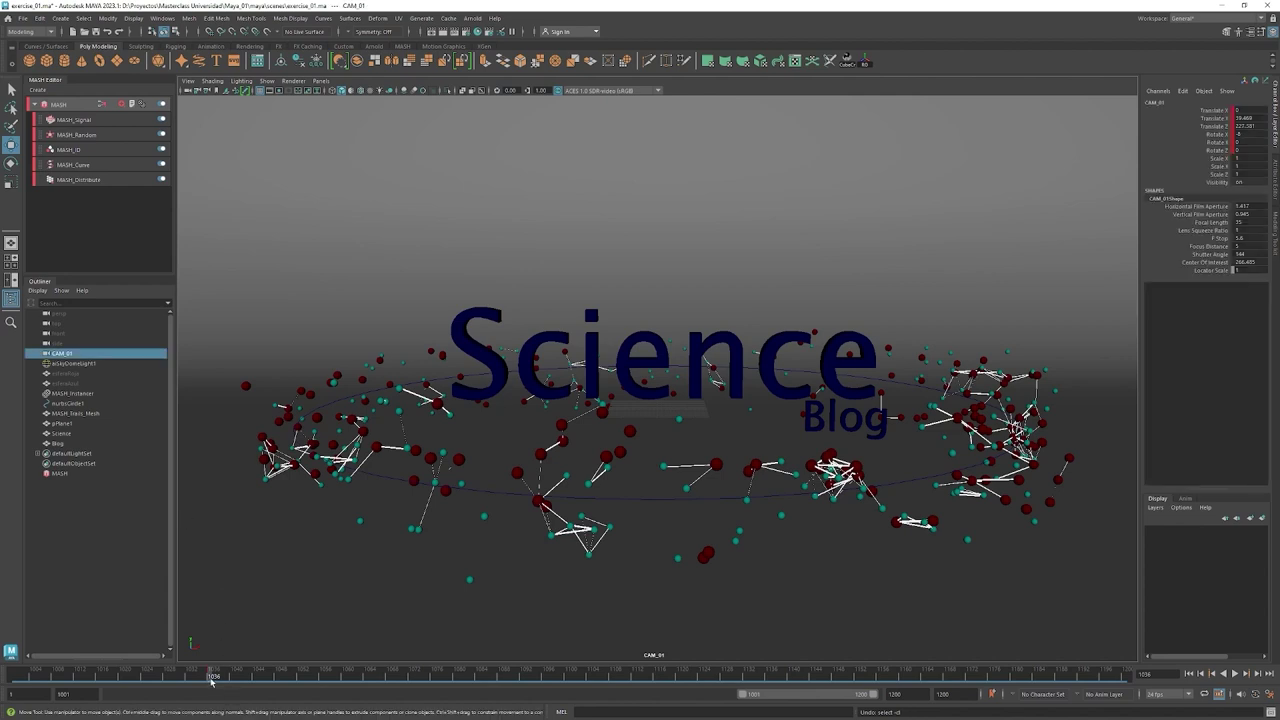
{"action": "left_click", "coordinate": [143, 473]}
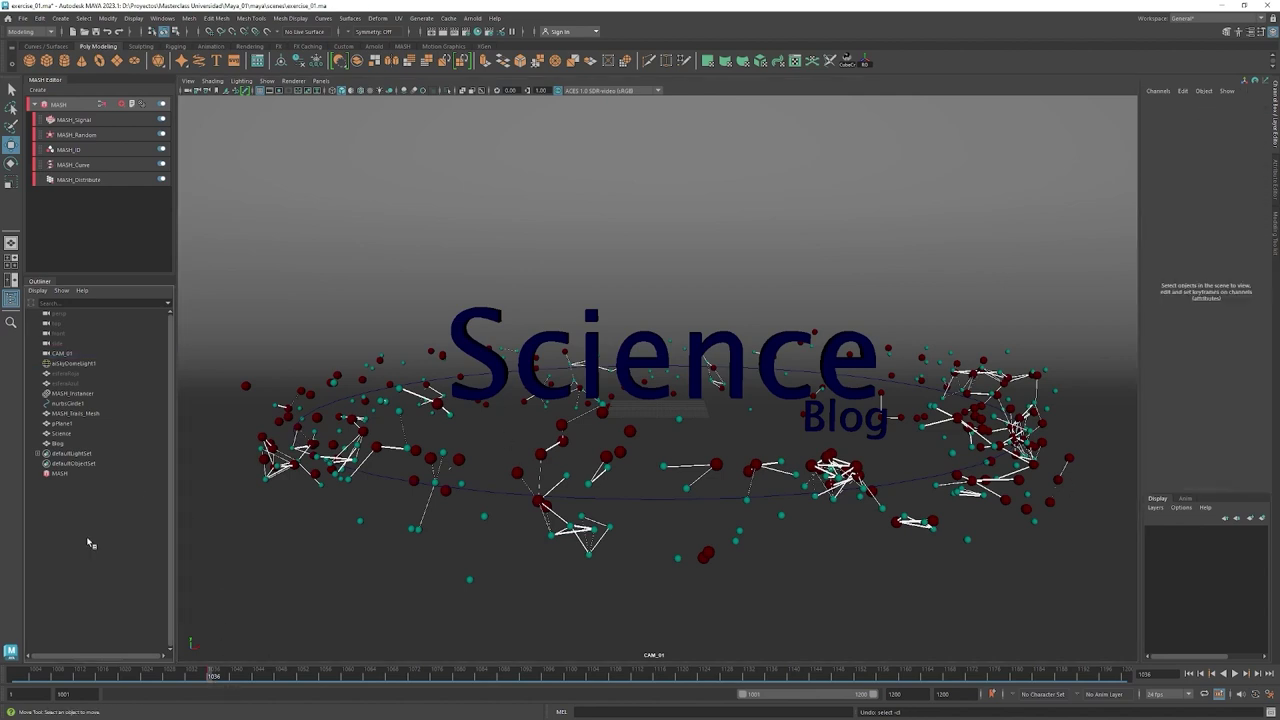
{"action": "key", "text": "space"}
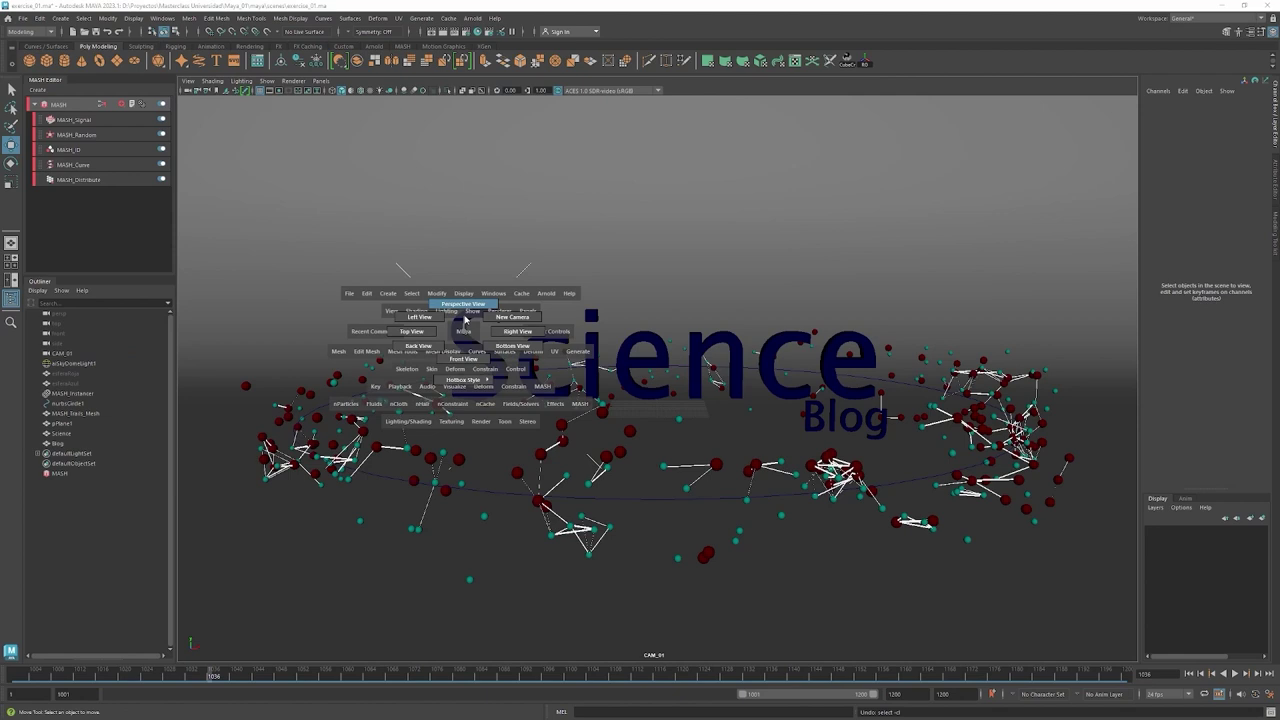
In the perspective view, create a locator and test scaling it, then undo the scale.
{"action": "left_click", "coordinate": [464, 319]}
{"action": "mouse_move", "coordinate": [464, 319]}
{"action": "left_mouse_down", "text": "alt"}
{"action": "mouse_move", "coordinate": [691, 428]}
{"action": "mouse_move", "coordinate": [641, 452]}
{"action": "mouse_move", "coordinate": [750, 388]}
{"action": "left_mouse_up", "text": "alt"}
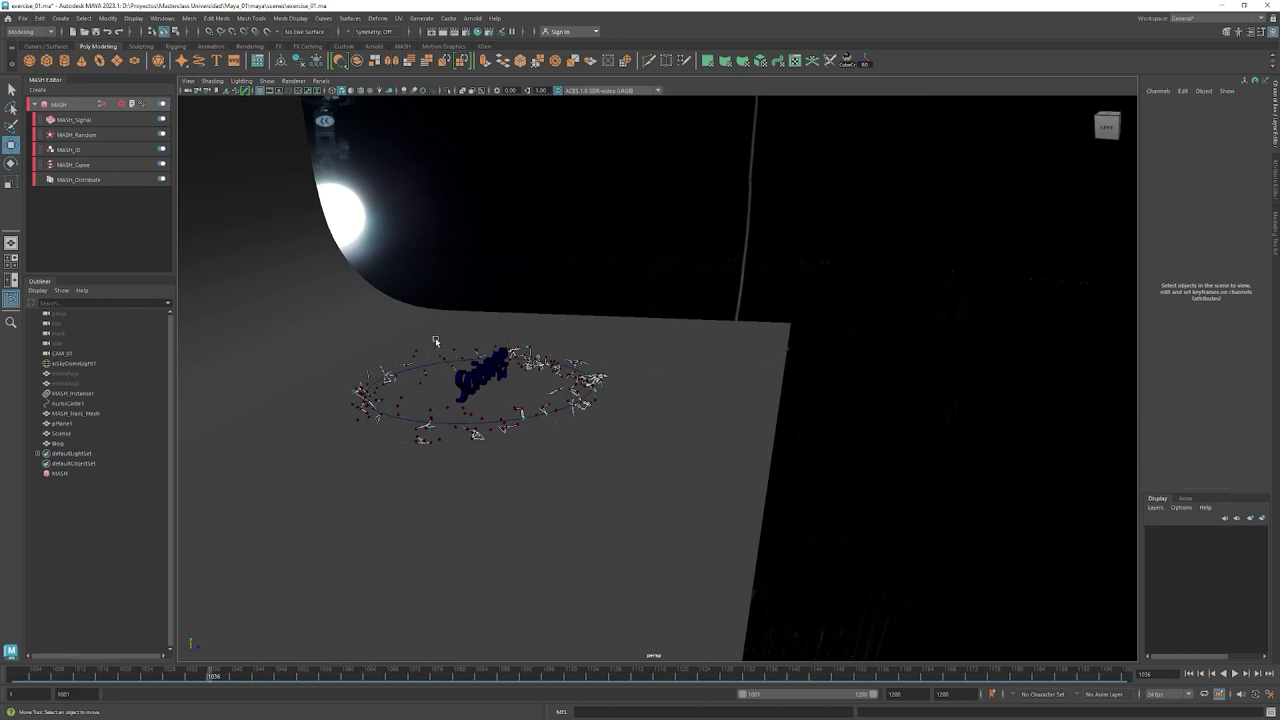
{"action": "left_click_drag", "start_coordinate": [271, 269], "coordinate": [538, 395], "text": "alt"}
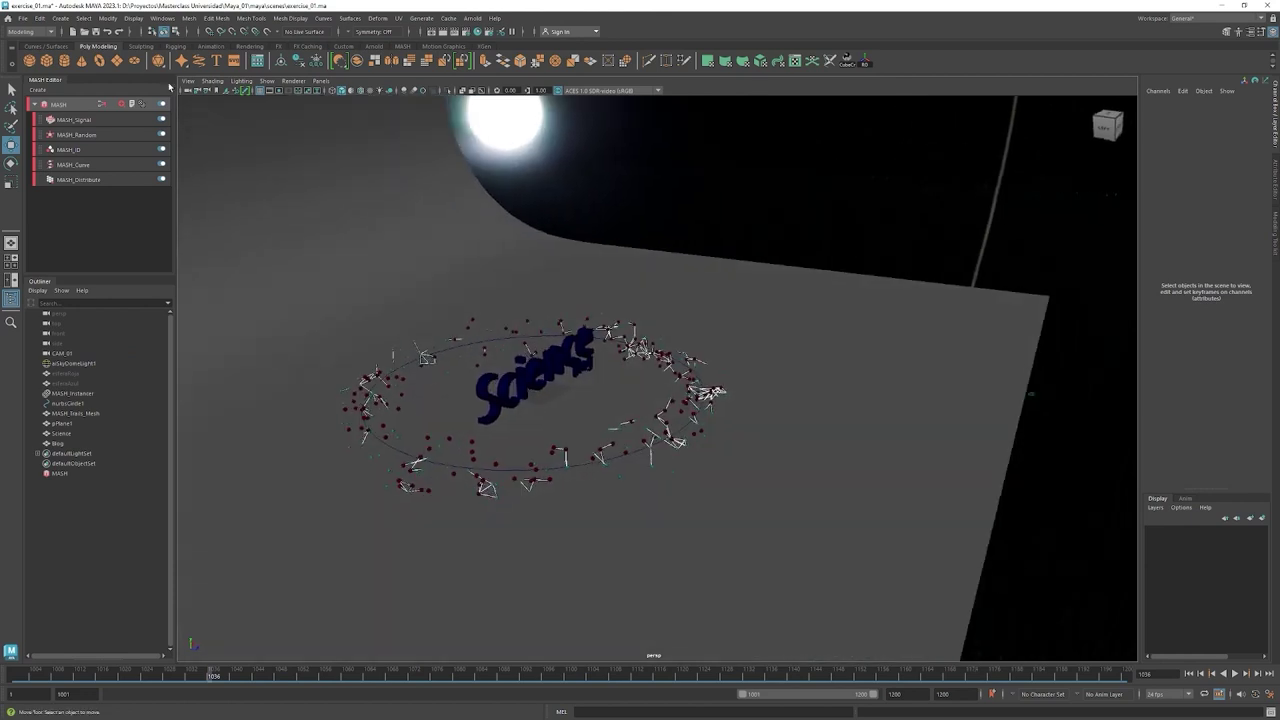
{"action": "left_click", "coordinate": [70, 19]}
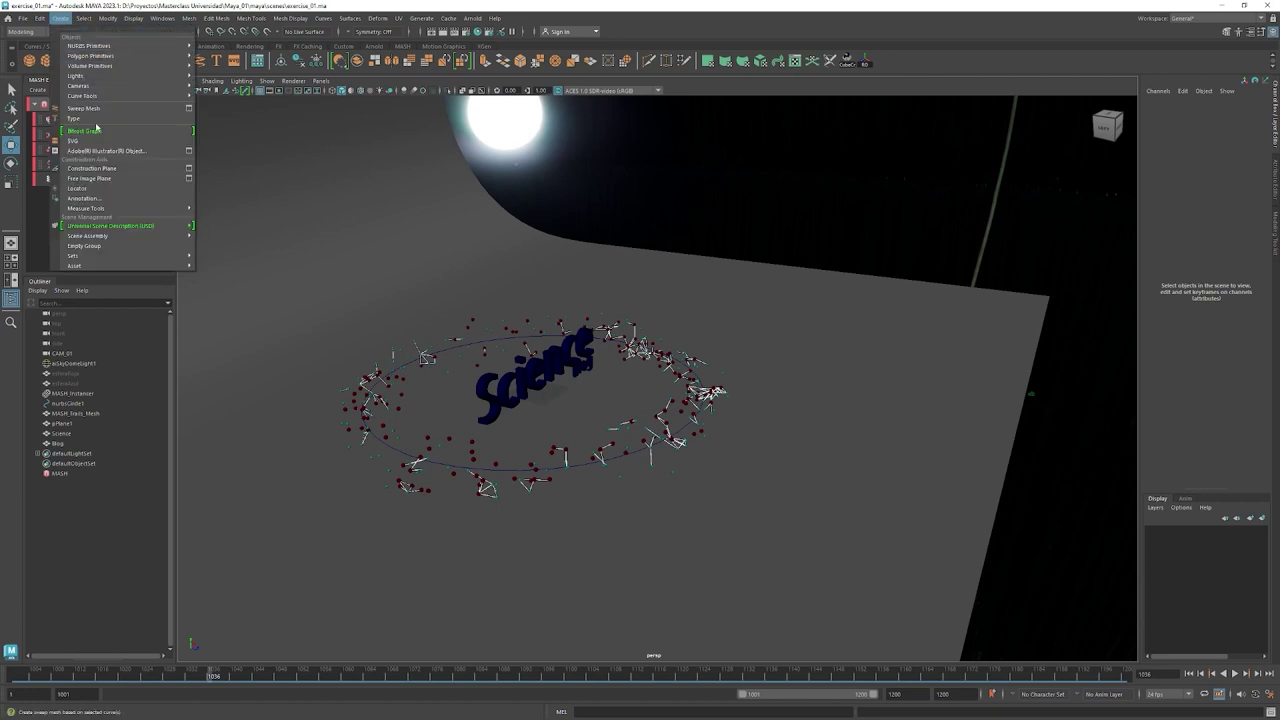
{"action": "left_click", "coordinate": [80, 188]}
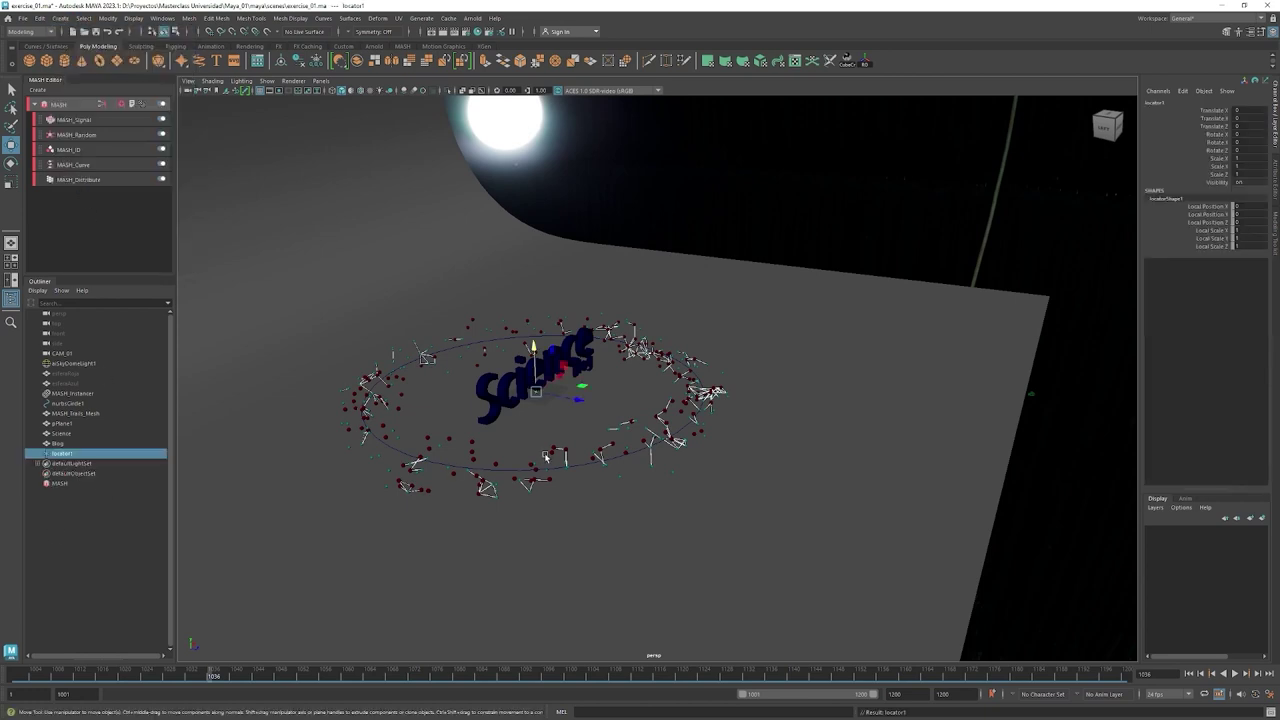
{"action": "key", "text": "r"}
{"action": "mouse_move", "coordinate": [536, 393]}
{"action": "left_mouse_down"}
{"action": "mouse_move", "coordinate": [1229, 318]}
{"action": "mouse_move", "coordinate": [868, 359]}
{"action": "left_mouse_up"}
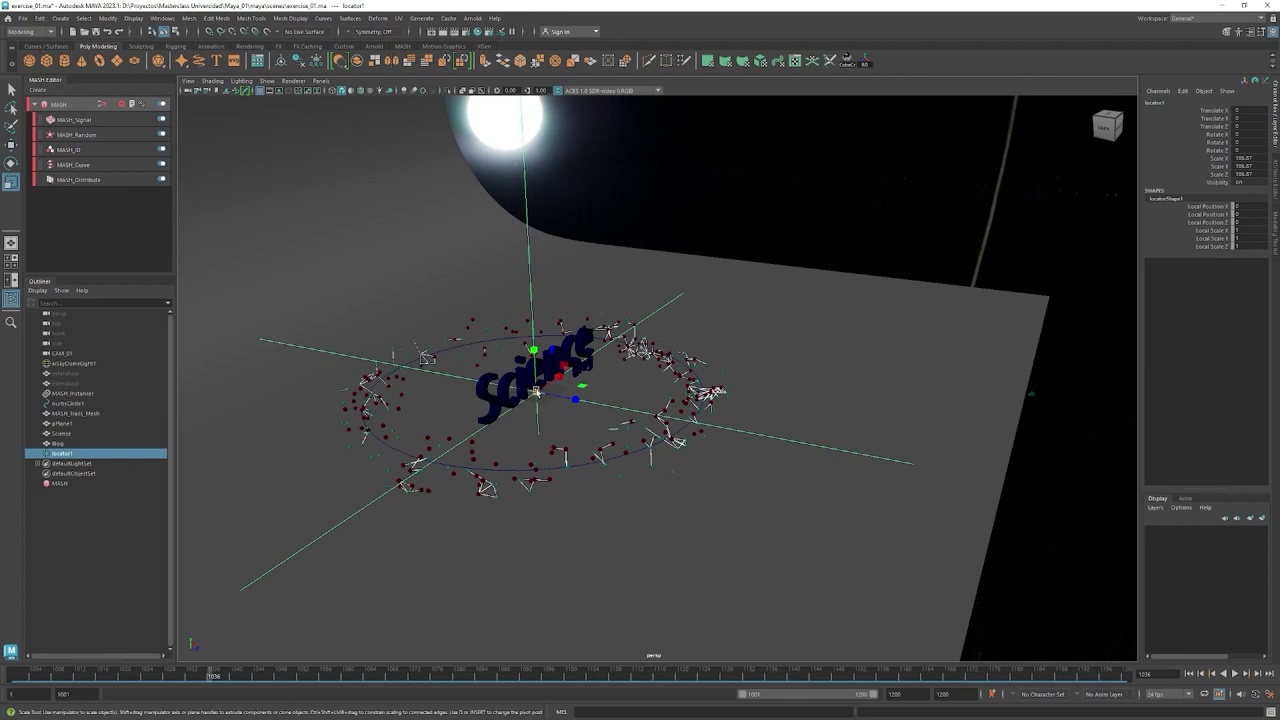
{"action": "key", "text": "ctrl+z"}
Move locator1 above CAM_01 in the Outliner and rename it CAM_locator.
{"action": "left_click", "coordinate": [88, 505]}
{"action": "left_click", "coordinate": [52, 455]}
{"action": "left_click", "coordinate": [89, 509]}
{"action": "left_click_drag", "start_coordinate": [47, 456], "coordinate": [68, 354]}
{"action": "double_click", "coordinate": [64, 353]}
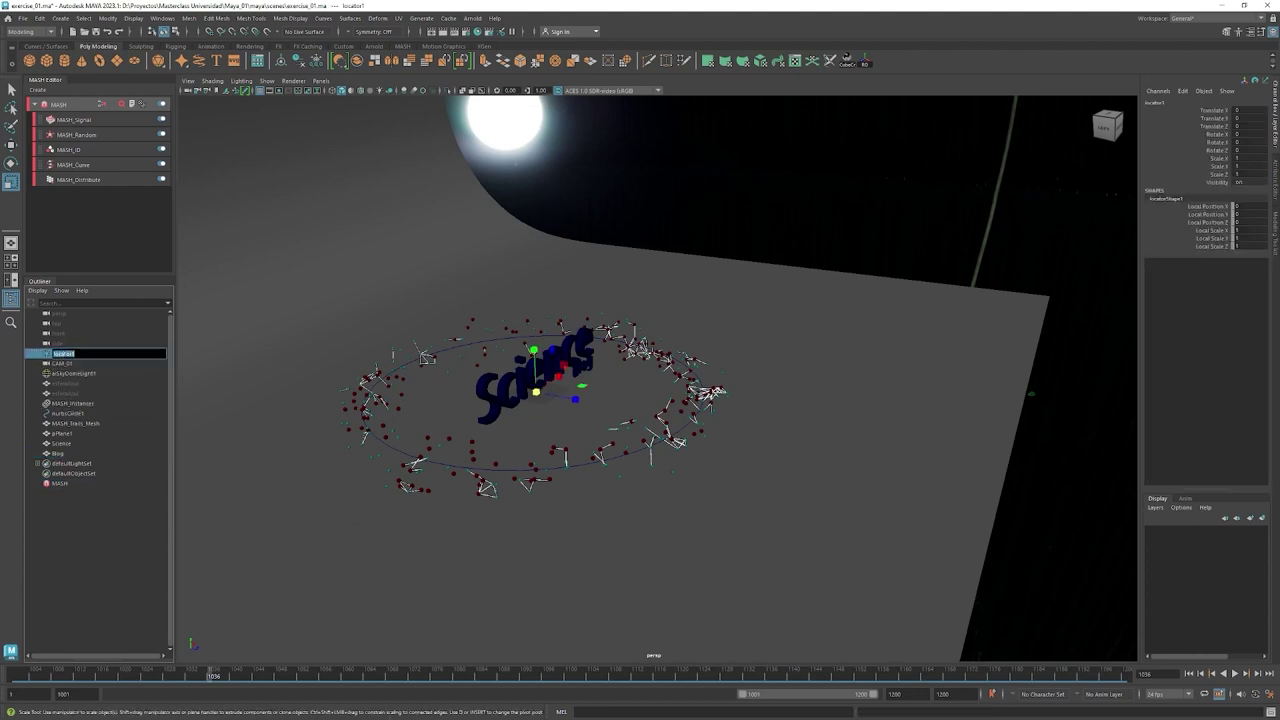
{"action": "type", "text": "CAM_L"}
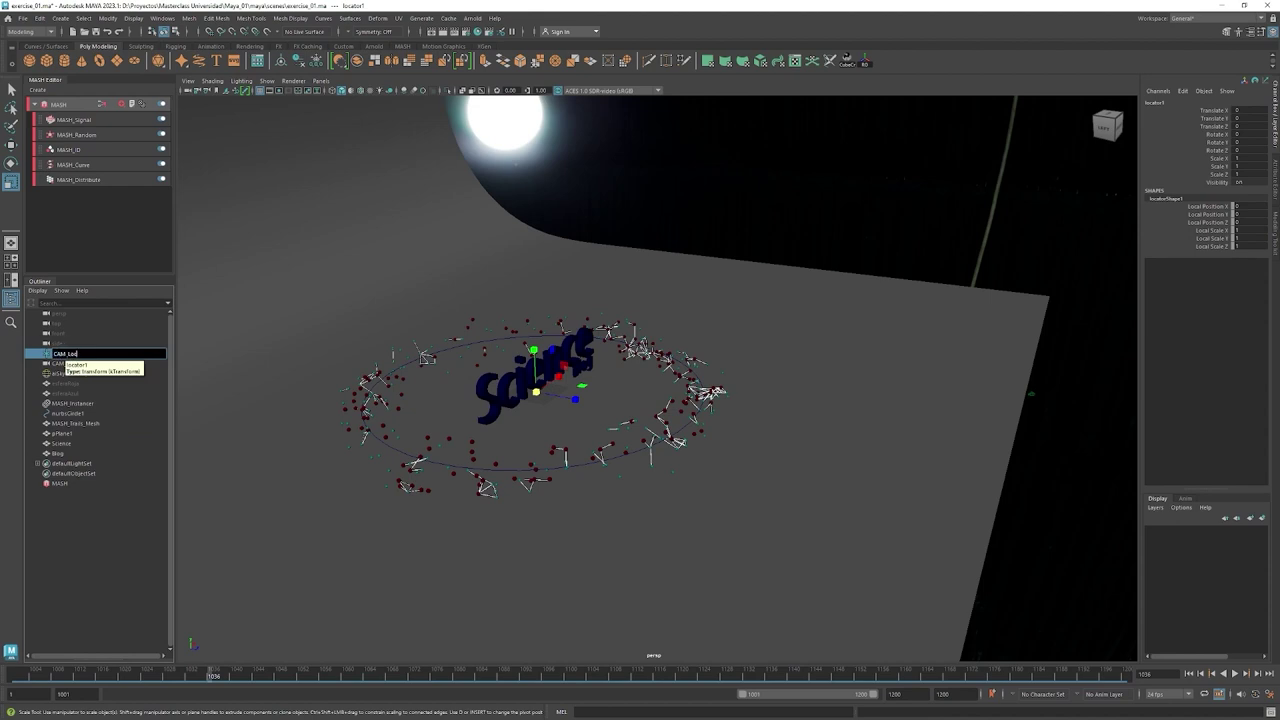
{"action": "key", "text": "Return"}
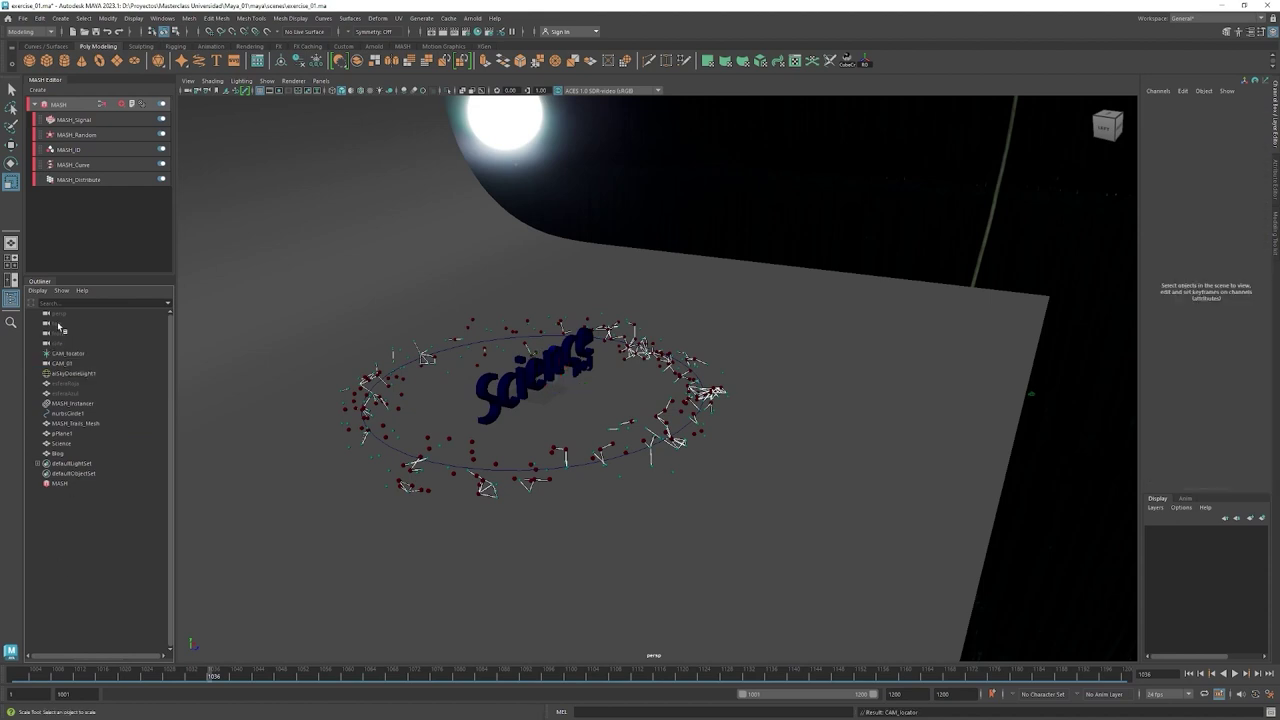
Parent CAM_01 under CAM_locator in the Outliner and expand the locator.
{"action": "left_click", "coordinate": [62, 364]}
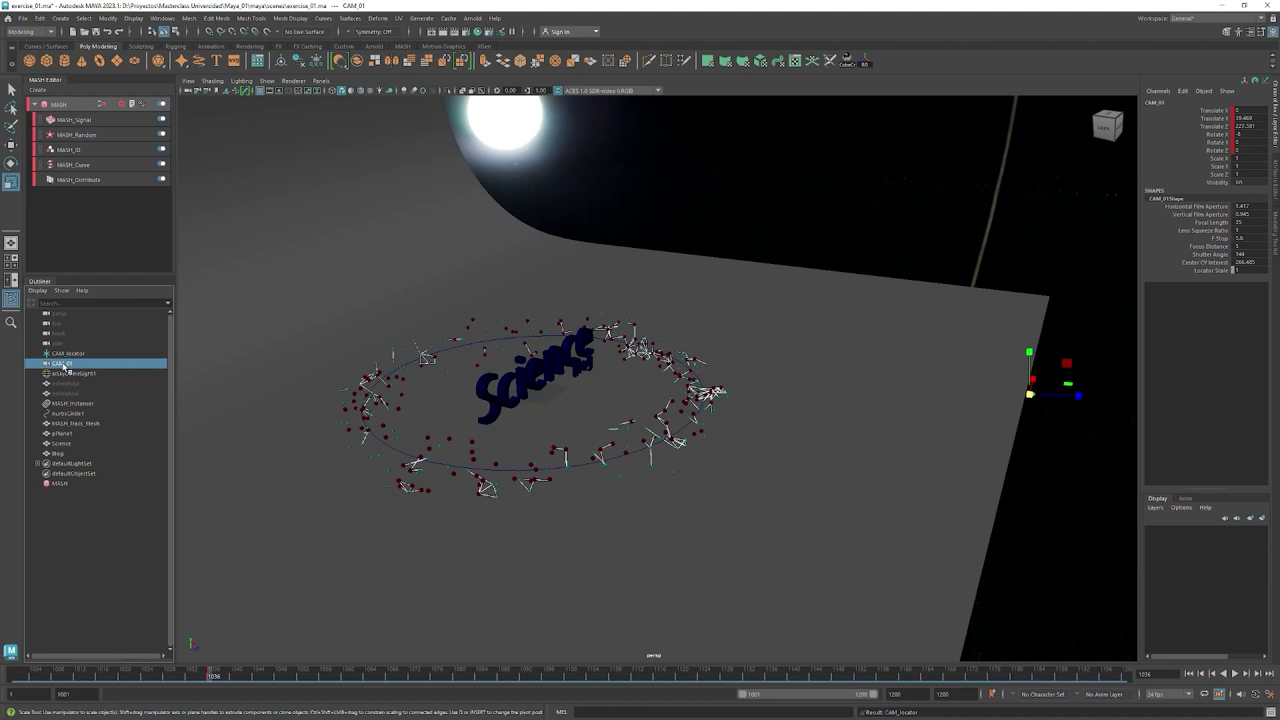
{"action": "left_click_drag", "start_coordinate": [64, 365], "coordinate": [68, 353]}
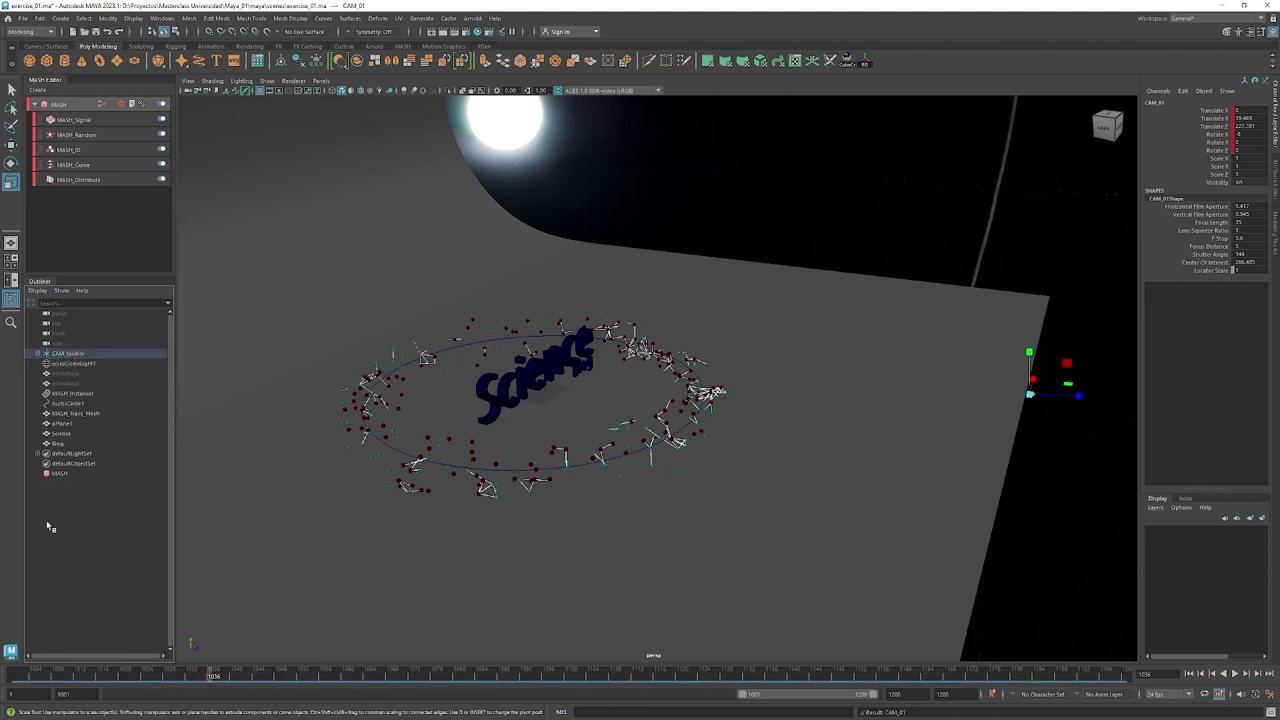
{"action": "key", "text": "w"}
{"action": "left_click", "coordinate": [37, 353]}
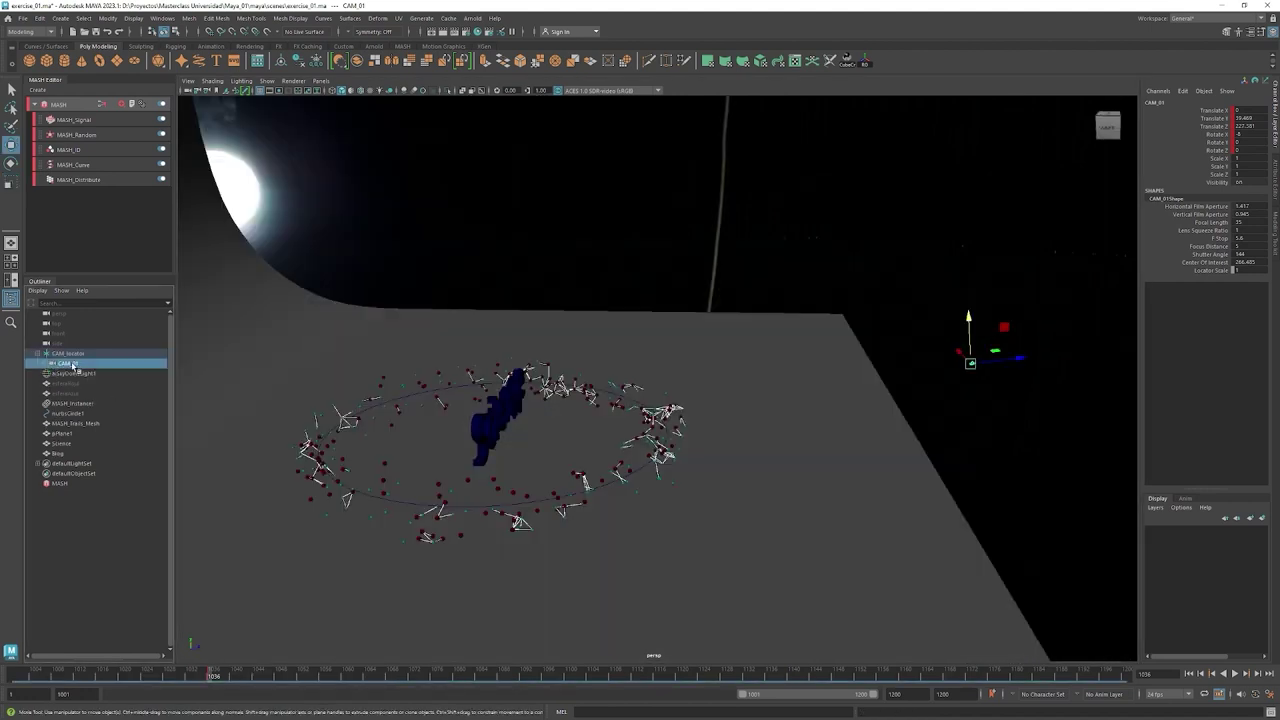
{"action": "left_click", "coordinate": [78, 354]}
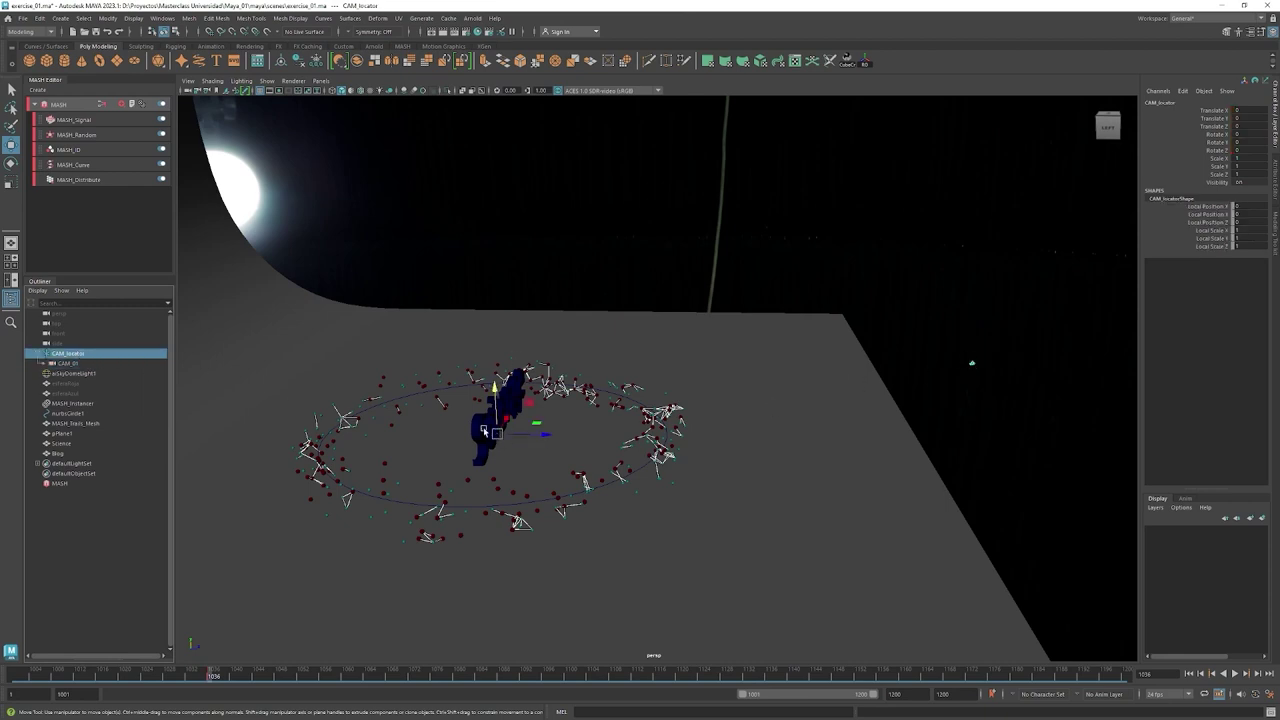
Test-rotate CAM_locator and undo, then reselect it and its translate and rotate channels.
{"action": "key", "text": "e"}
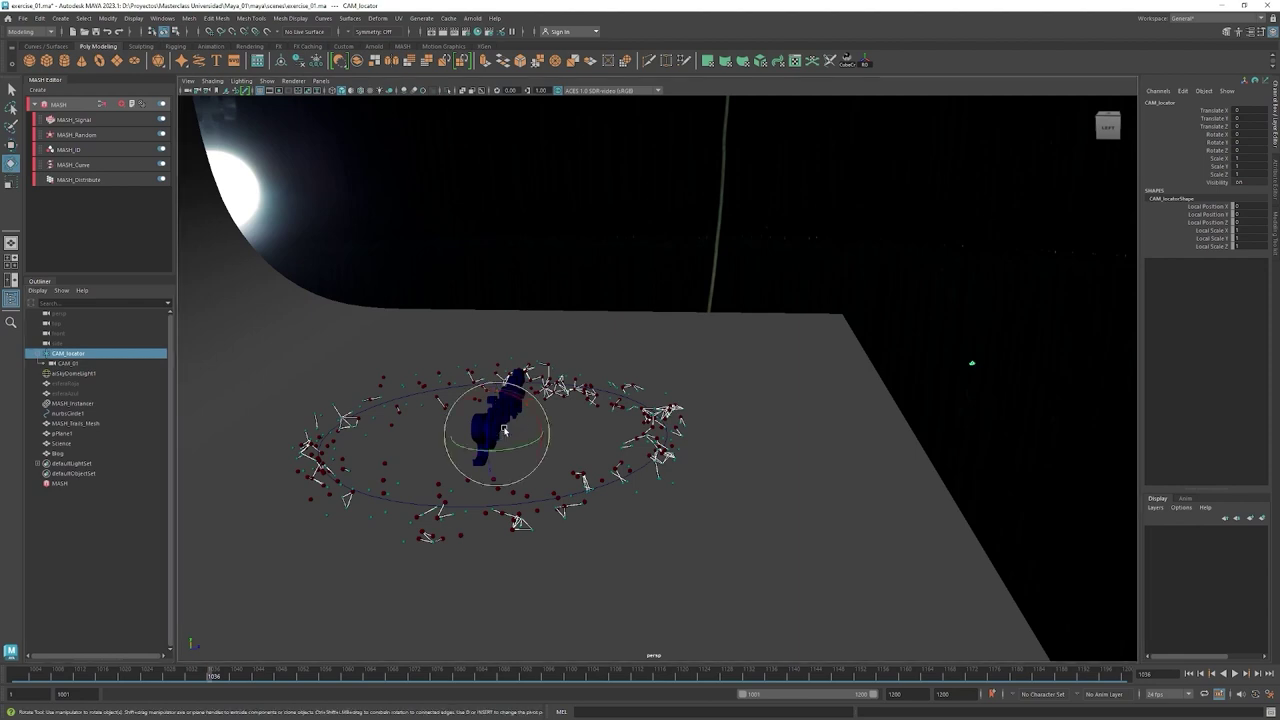
{"action": "mouse_move", "coordinate": [538, 424]}
{"action": "left_mouse_down"}
{"action": "mouse_move", "coordinate": [520, 405]}
{"action": "mouse_move", "coordinate": [480, 432]}
{"action": "left_mouse_up"}
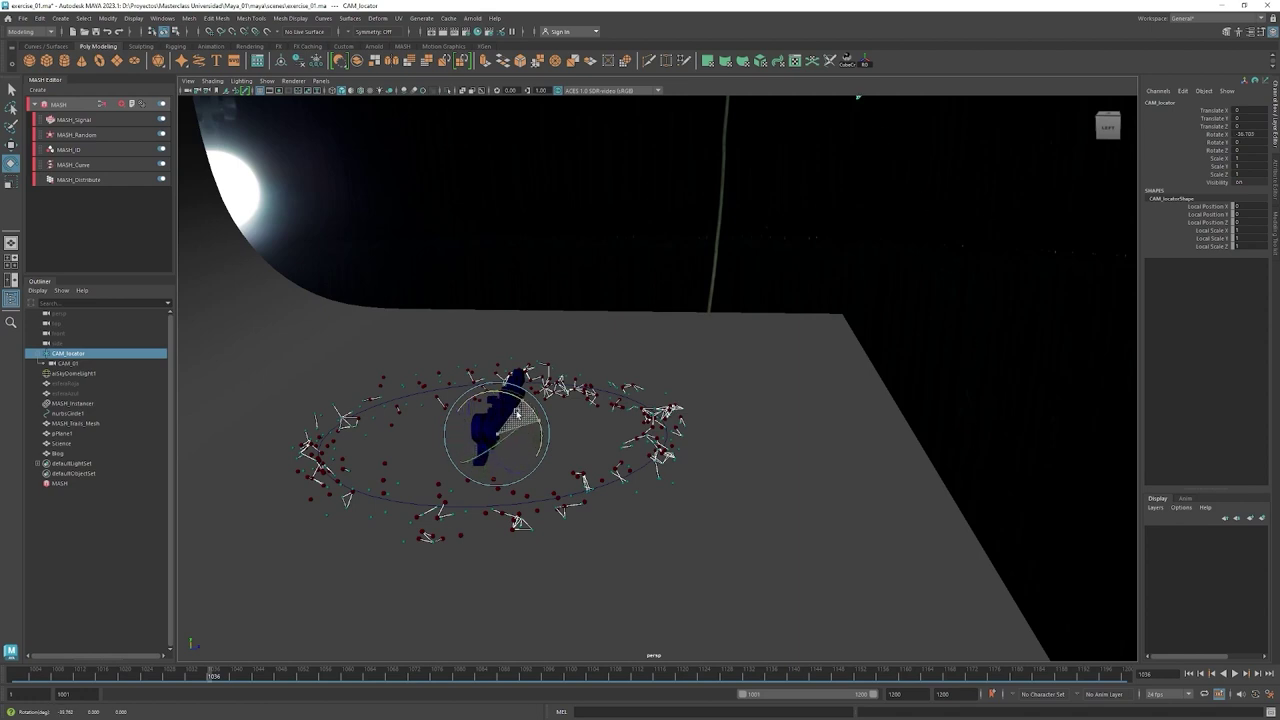
{"action": "key", "text": "ctrl+z"}
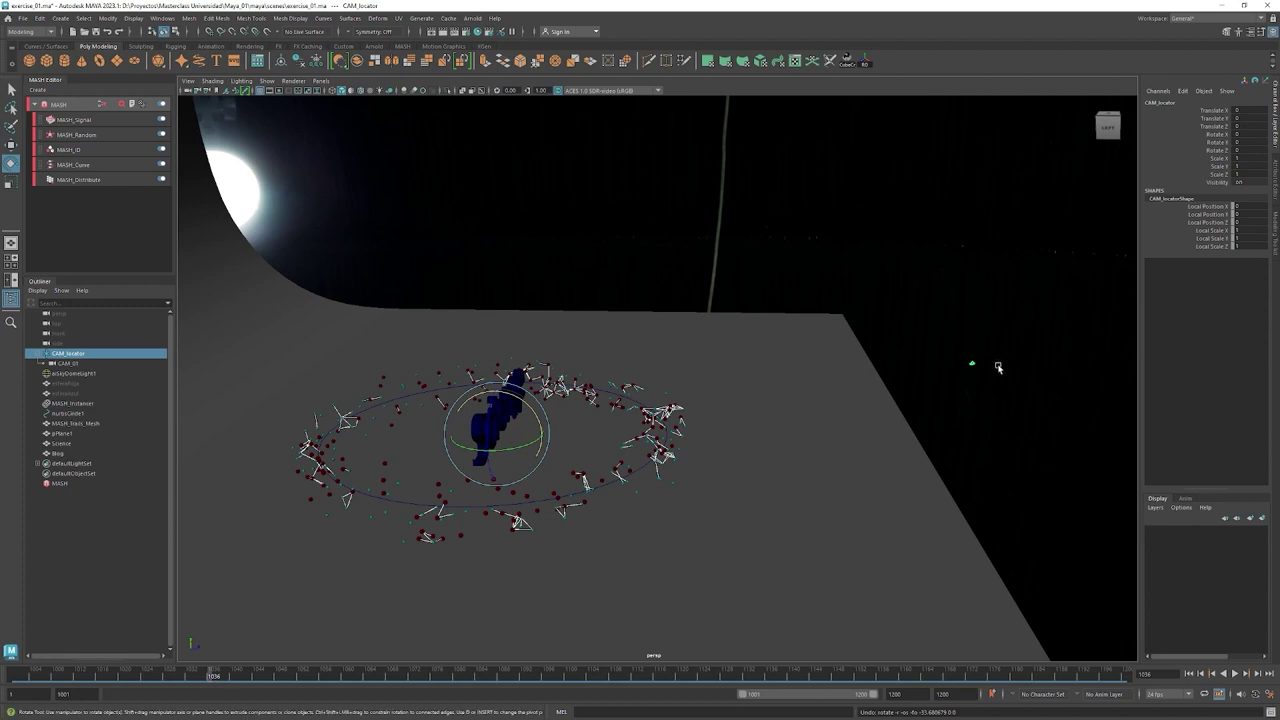
{"action": "left_click", "coordinate": [67, 363]}
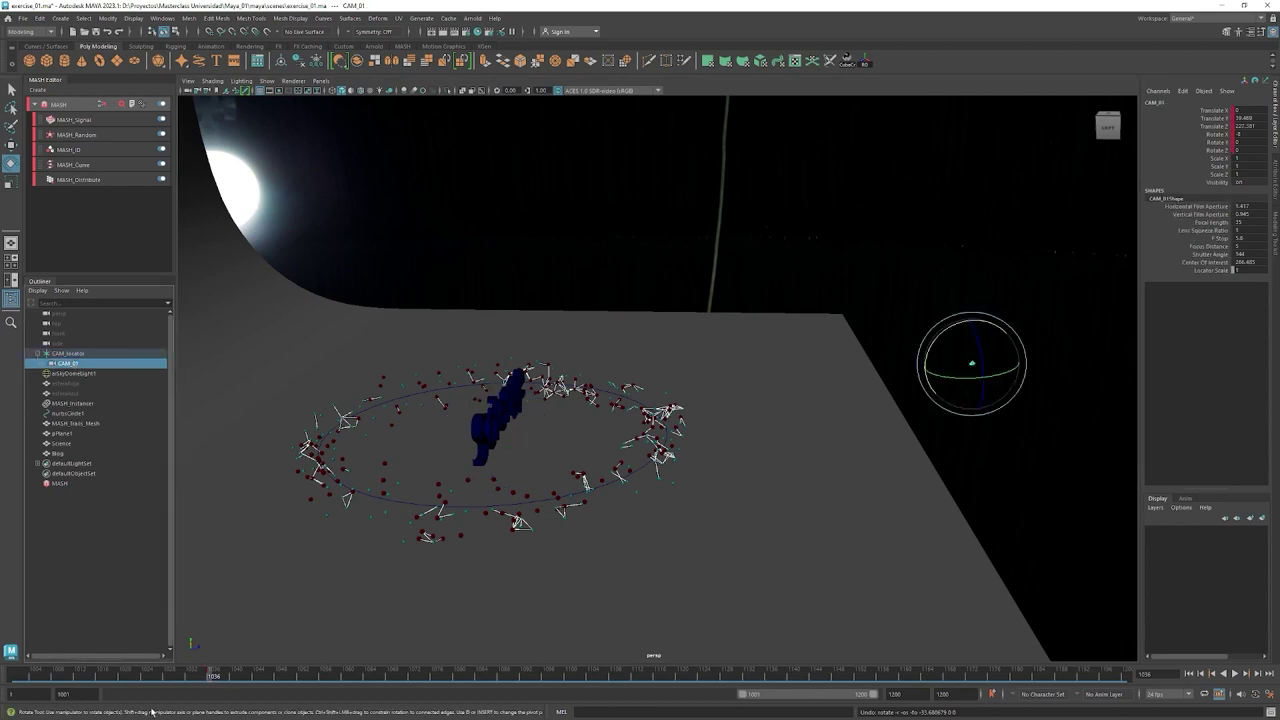
{"action": "left_click", "coordinate": [75, 354]}
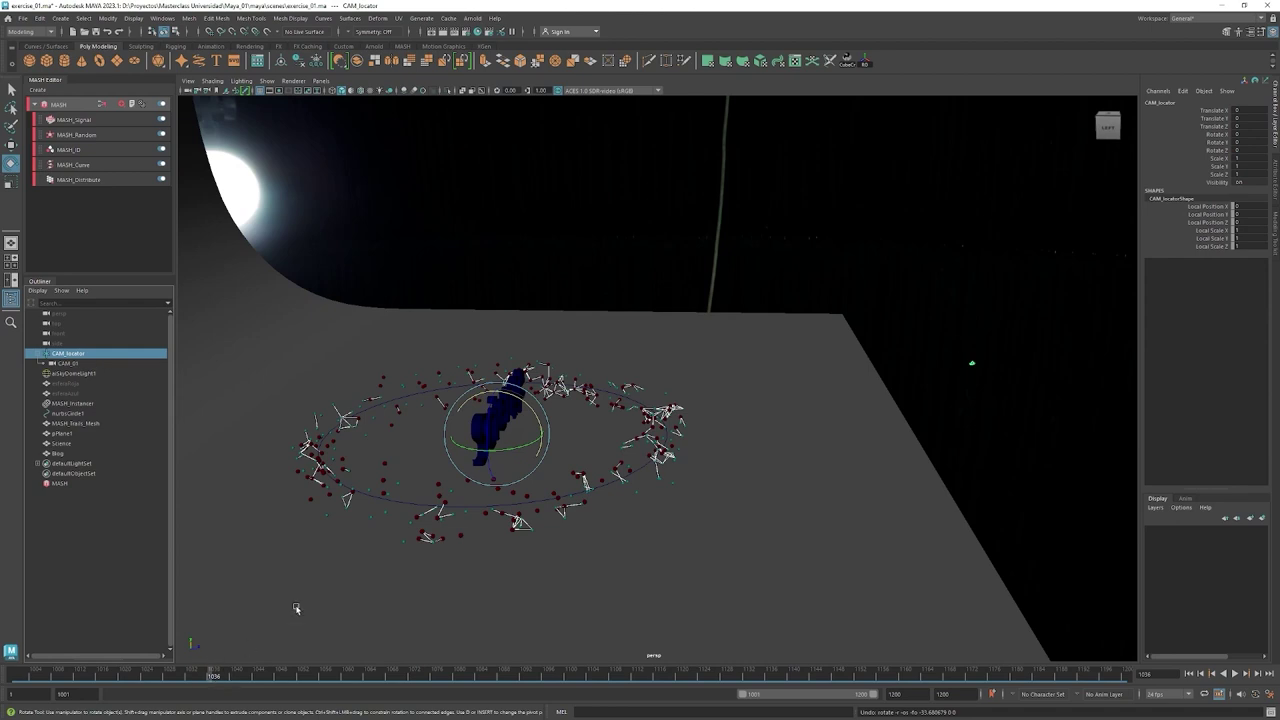
{"action": "left_click_drag", "start_coordinate": [1218, 111], "coordinate": [1226, 150]}
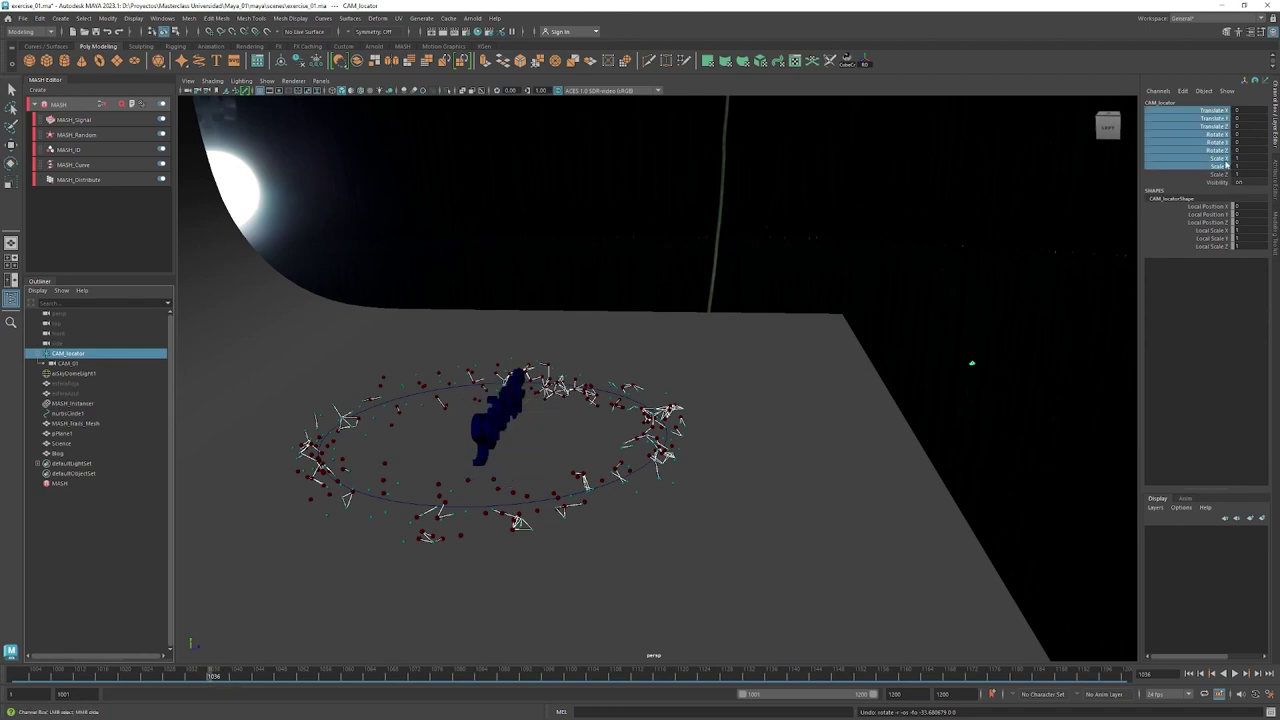
Key CAM_locator's translate and rotate channels at frame 1036, then go to frame 1001.
{"action": "right_click", "coordinate": [1228, 152]}
{"action": "left_click", "coordinate": [1185, 171]}
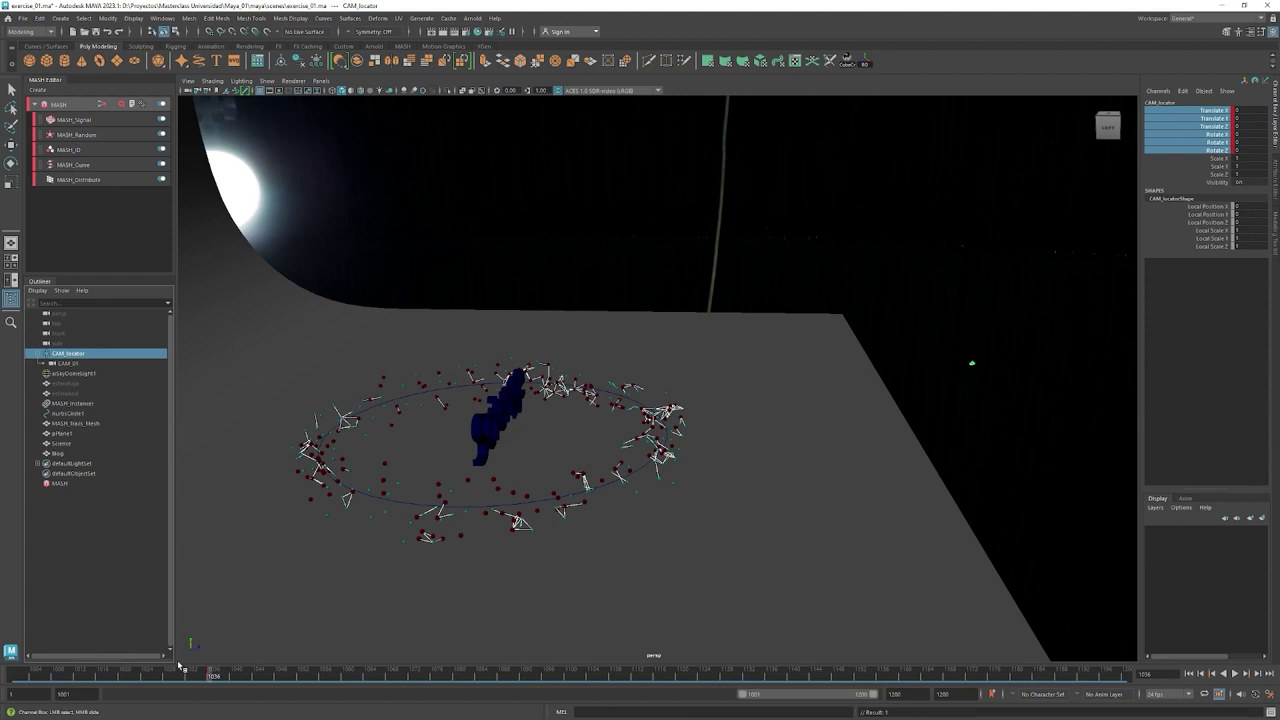
{"action": "left_click", "coordinate": [13, 678]}
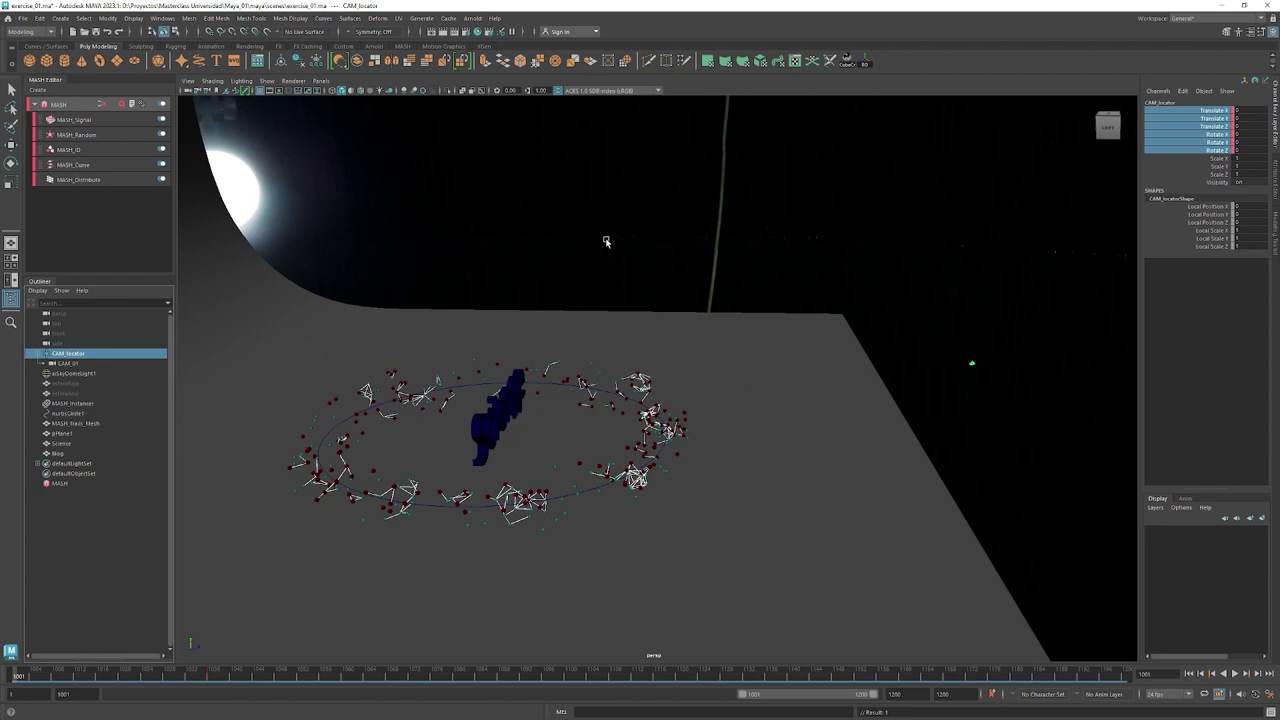
Set CAM_locator's Rotate X to -90 at frame 1001 and reframe the view.
{"action": "key", "text": "e"}
{"action": "mouse_move", "coordinate": [632, 489]}
{"action": "left_mouse_down", "text": "alt"}
{"action": "mouse_move", "coordinate": [571, 402]}
{"action": "mouse_move", "coordinate": [508, 380]}
{"action": "left_mouse_up", "text": "alt"}
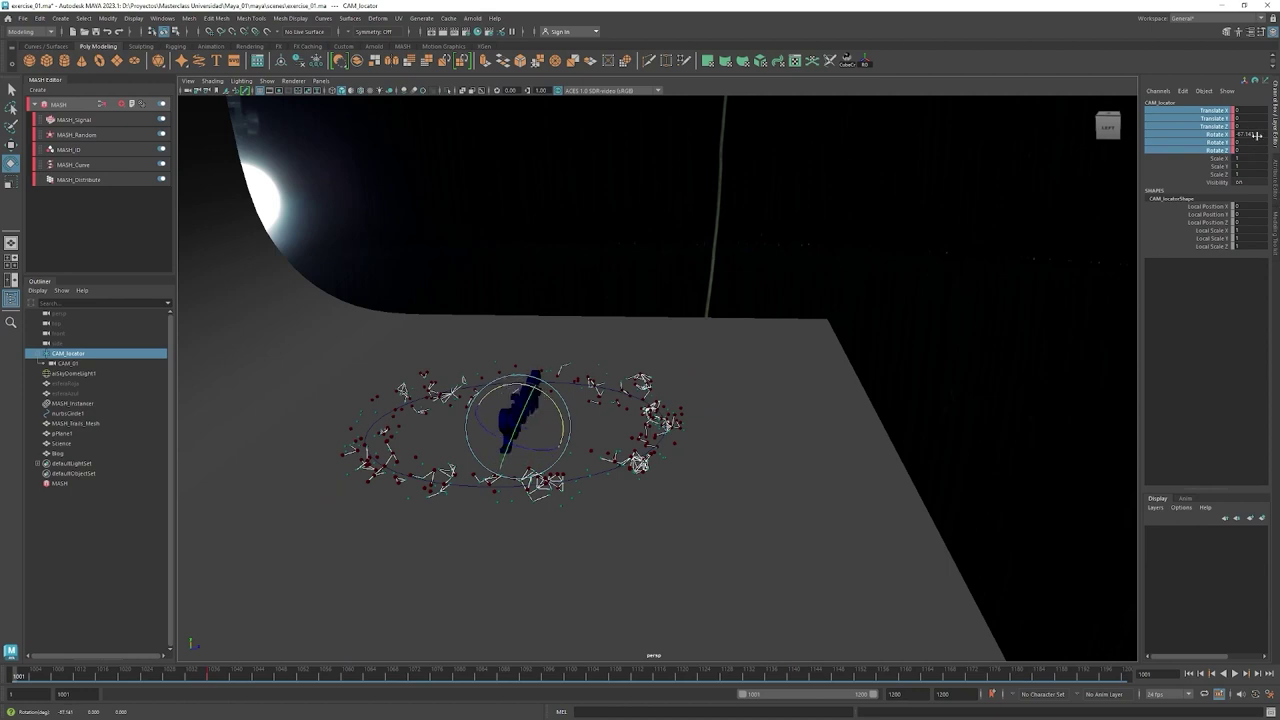
{"action": "left_click_drag", "start_coordinate": [847, 262], "coordinate": [671, 400], "text": "alt"}
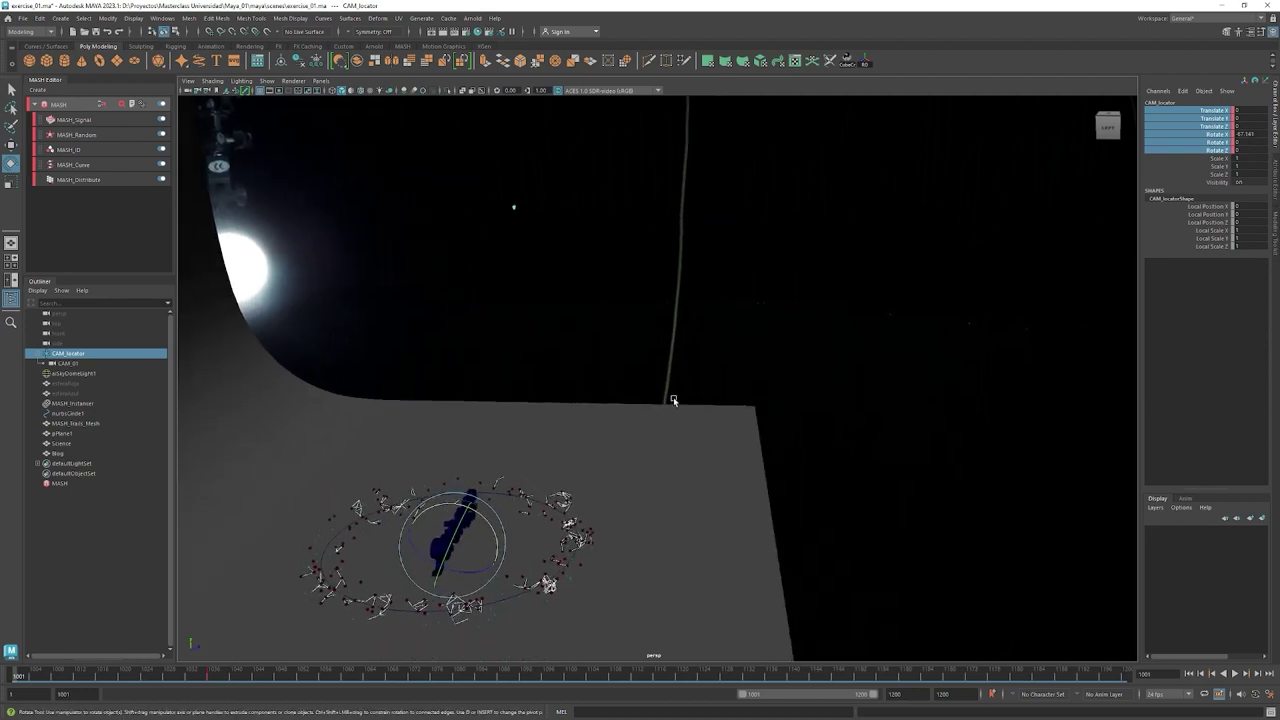
{"action": "double_click", "coordinate": [1246, 134]}
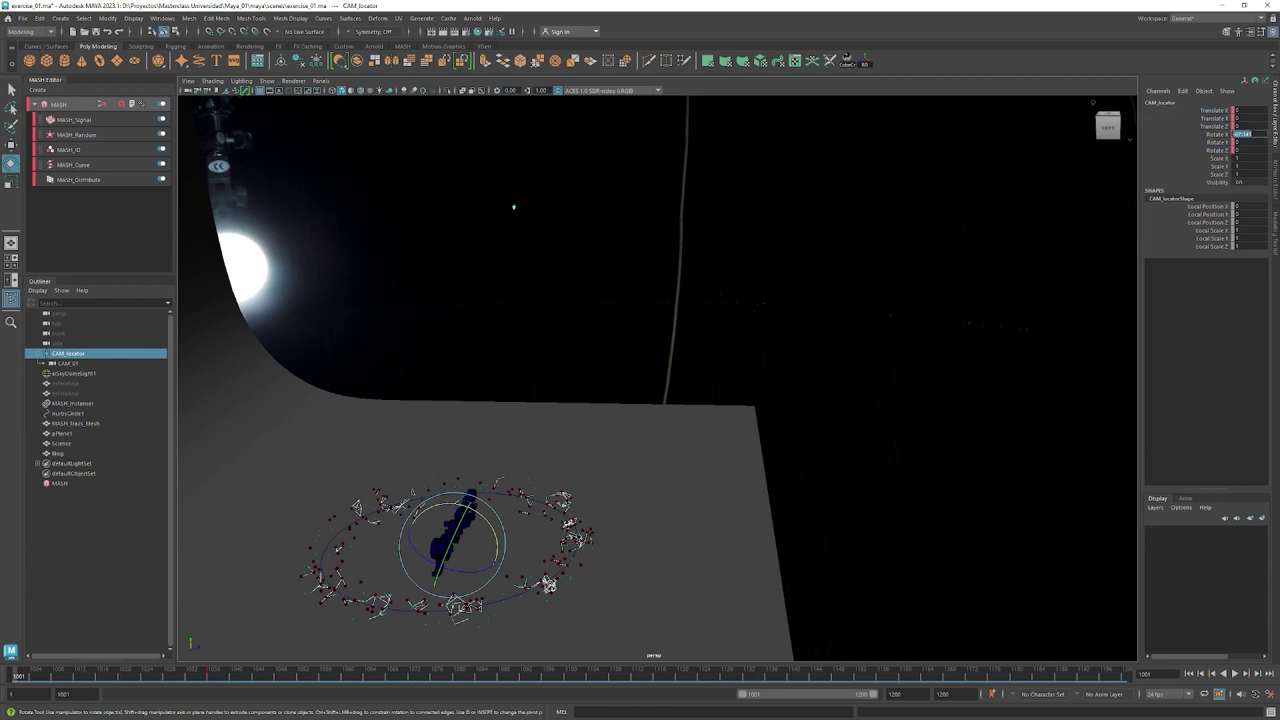
{"action": "type", "text": "-90"}
{"action": "key", "text": "Return"}
{"action": "right_click_drag", "start_coordinate": [754, 514], "coordinate": [645, 538], "text": "alt"}
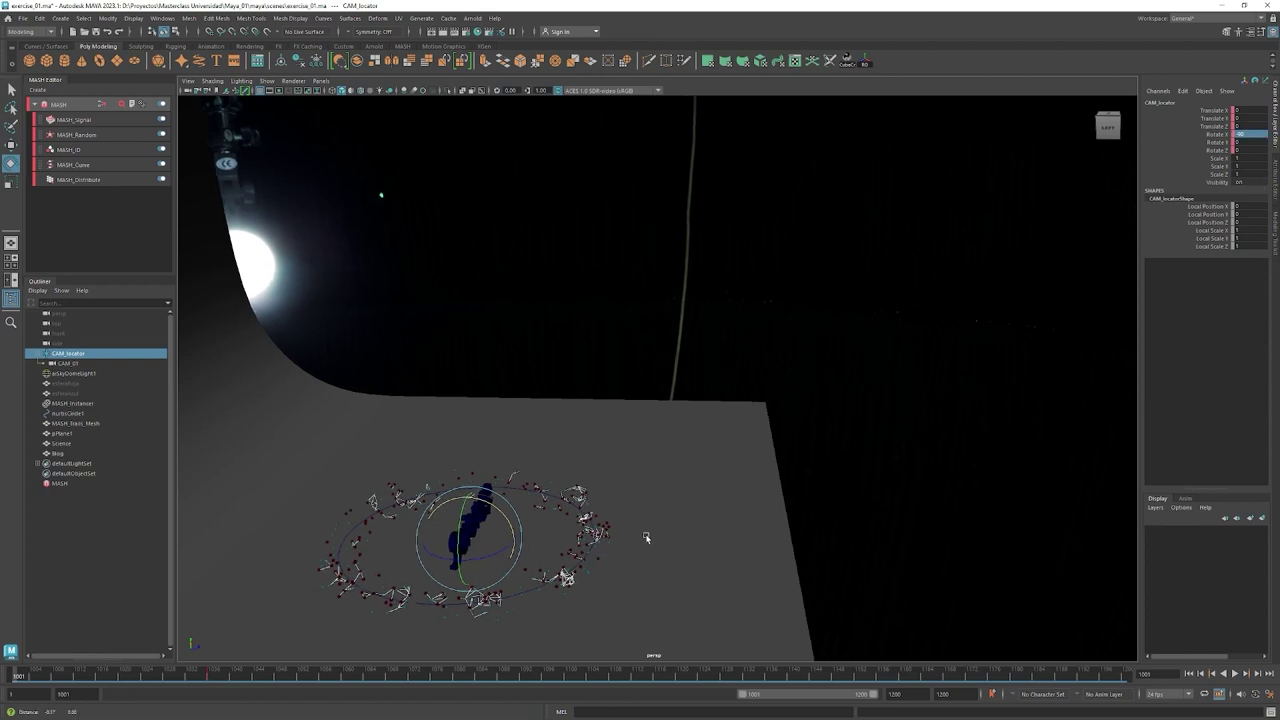
{"action": "left_click_drag", "start_coordinate": [645, 538], "coordinate": [668, 500], "text": "alt"}
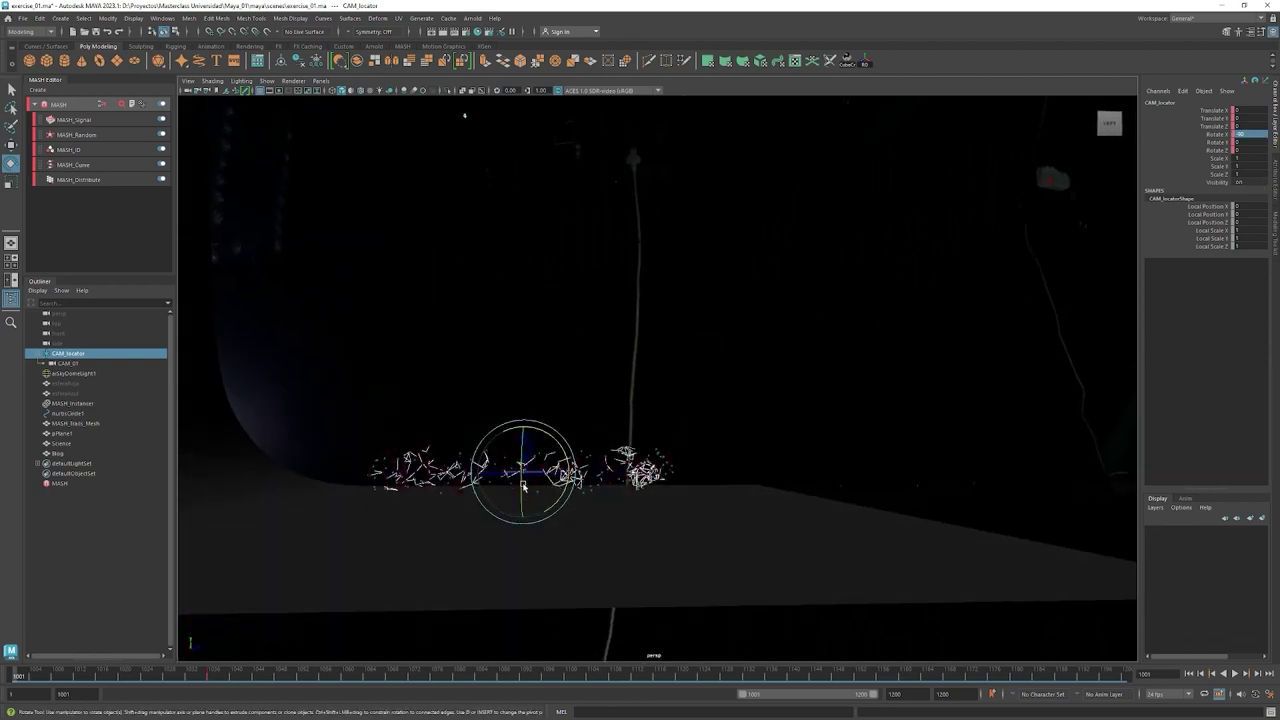
{"action": "middle_click_drag", "start_coordinate": [535, 113], "coordinate": [558, 214], "text": "alt"}
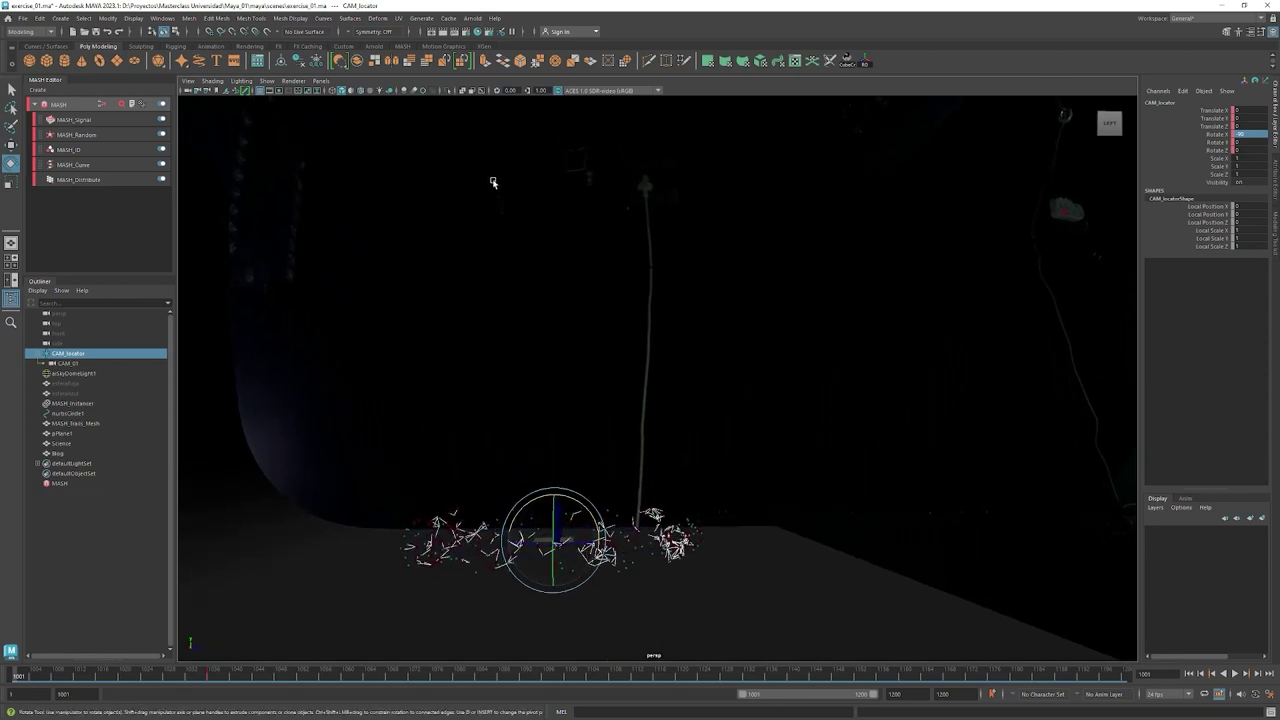
Check frames 1036 and 1001 and reselect CAM_locator.
{"action": "left_click", "coordinate": [96, 364]}
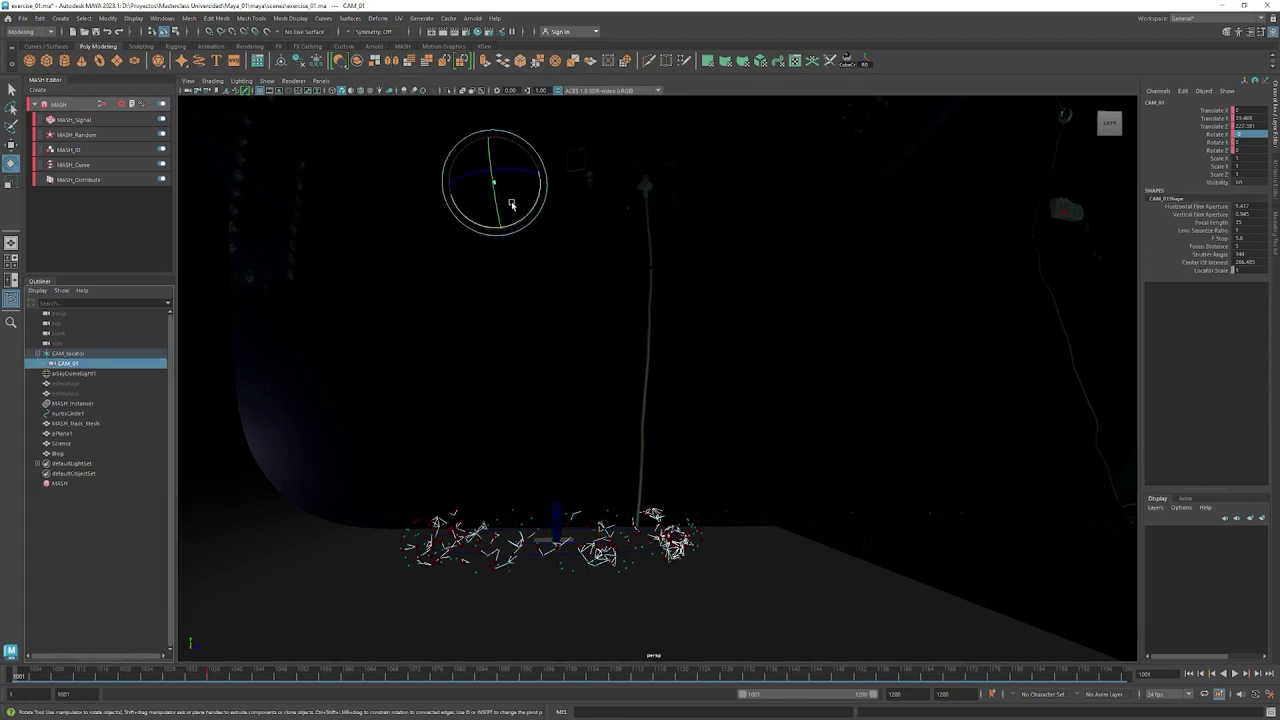
{"action": "type", "text": "-4"}
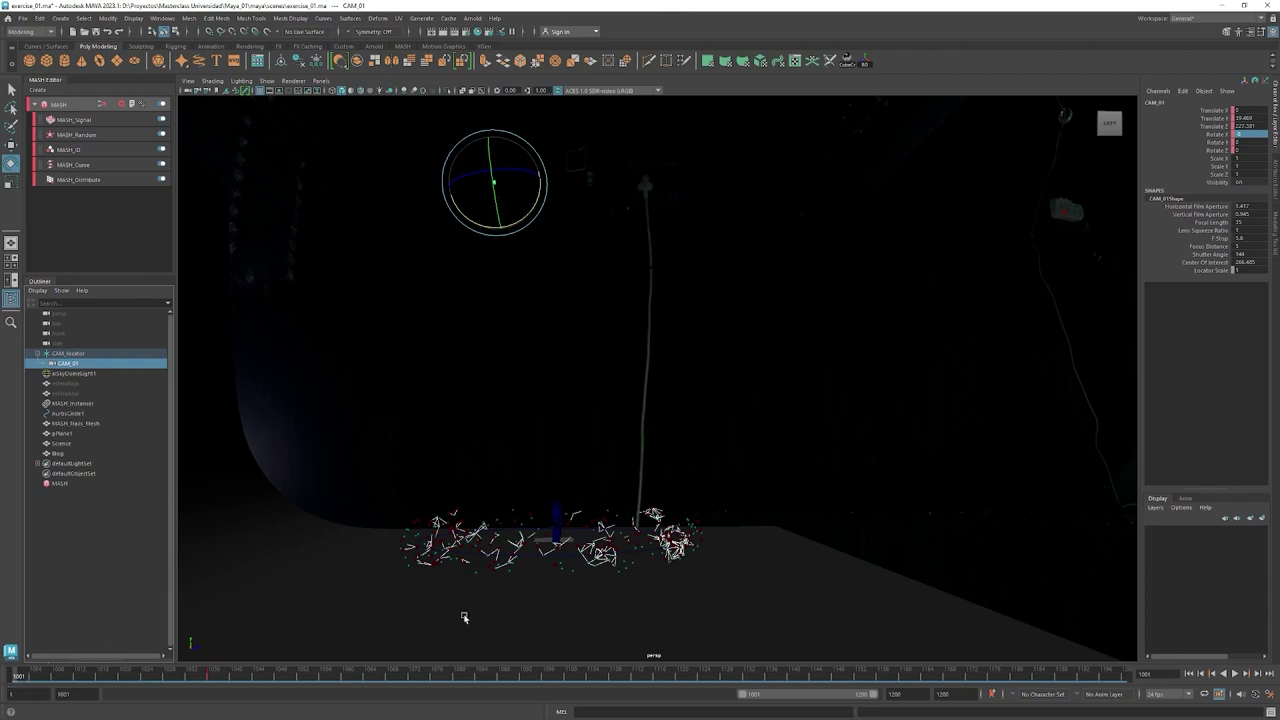
{"action": "left_click", "coordinate": [208, 677]}
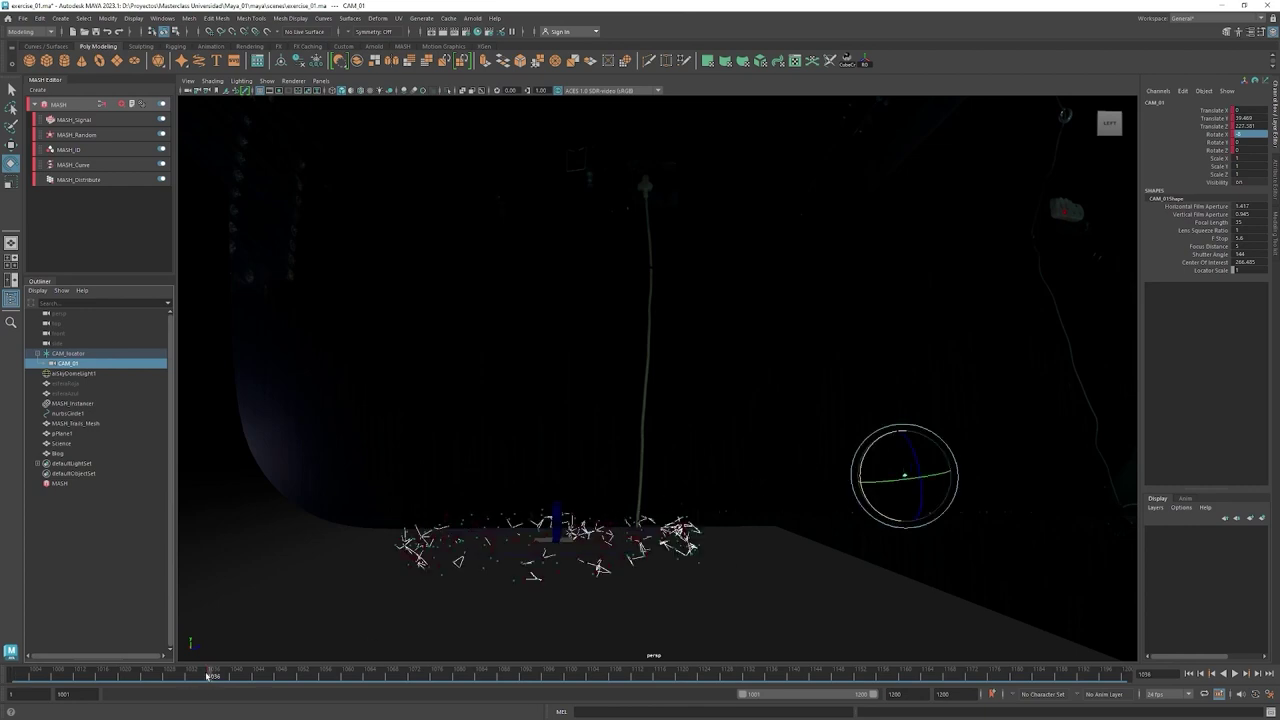
{"action": "key", "text": "alt+shift+v"}
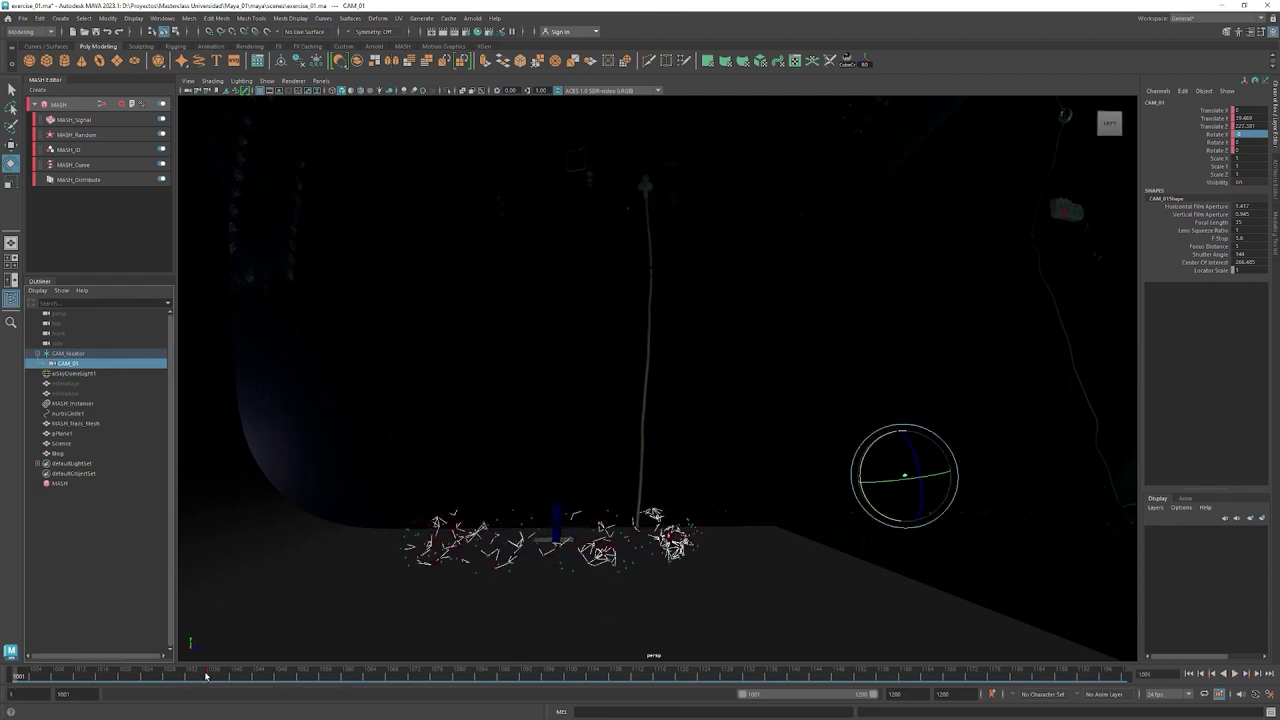
{"action": "key", "text": "Up"}
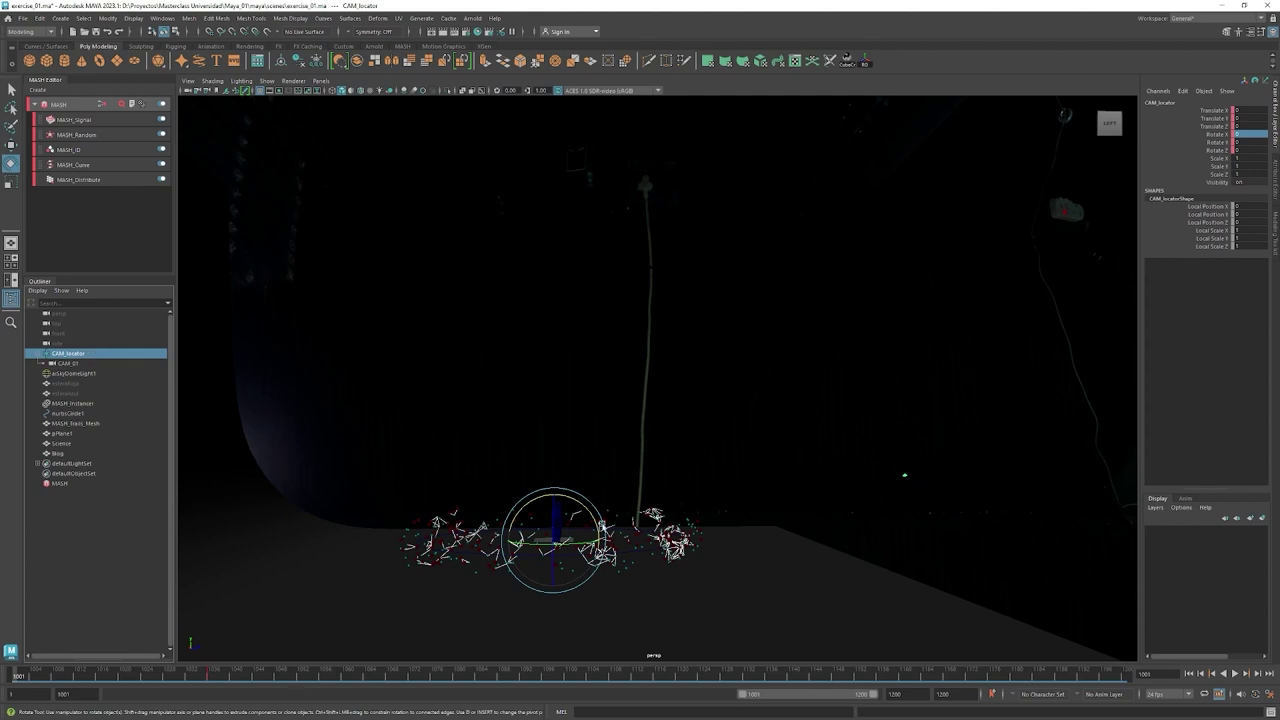
{"action": "left_click", "coordinate": [124, 530]}
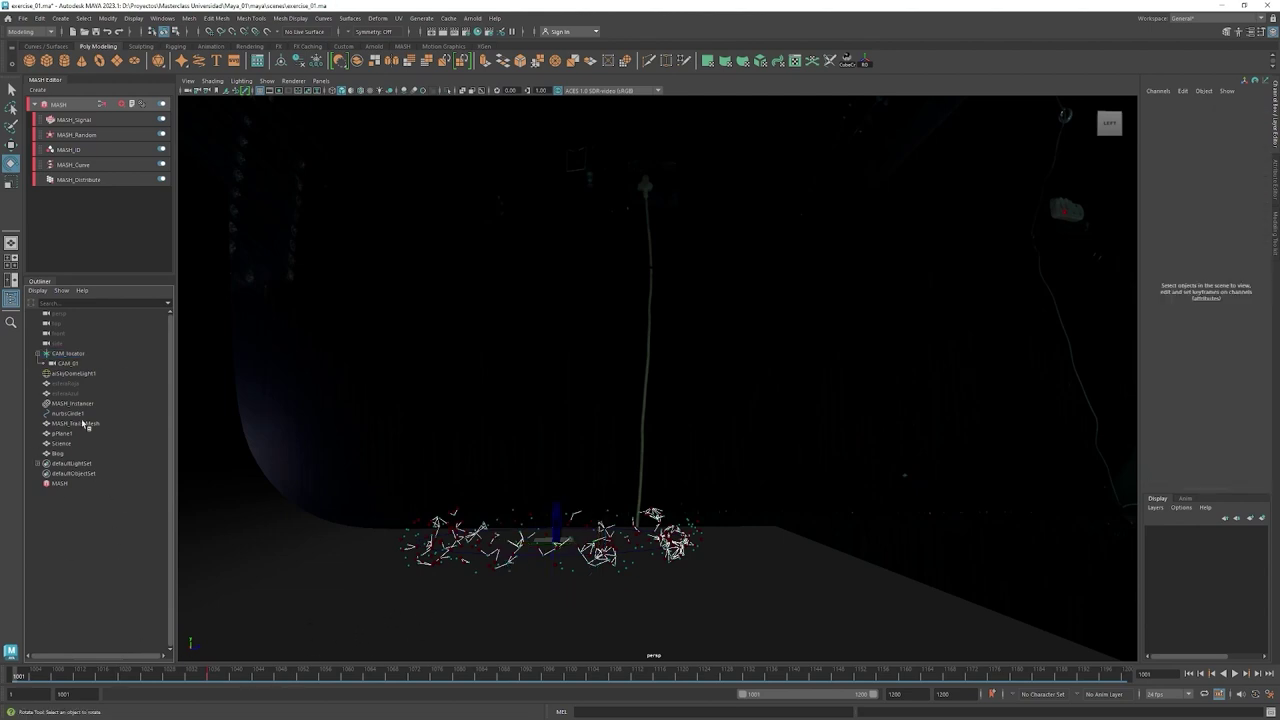
{"action": "left_click", "coordinate": [84, 355]}
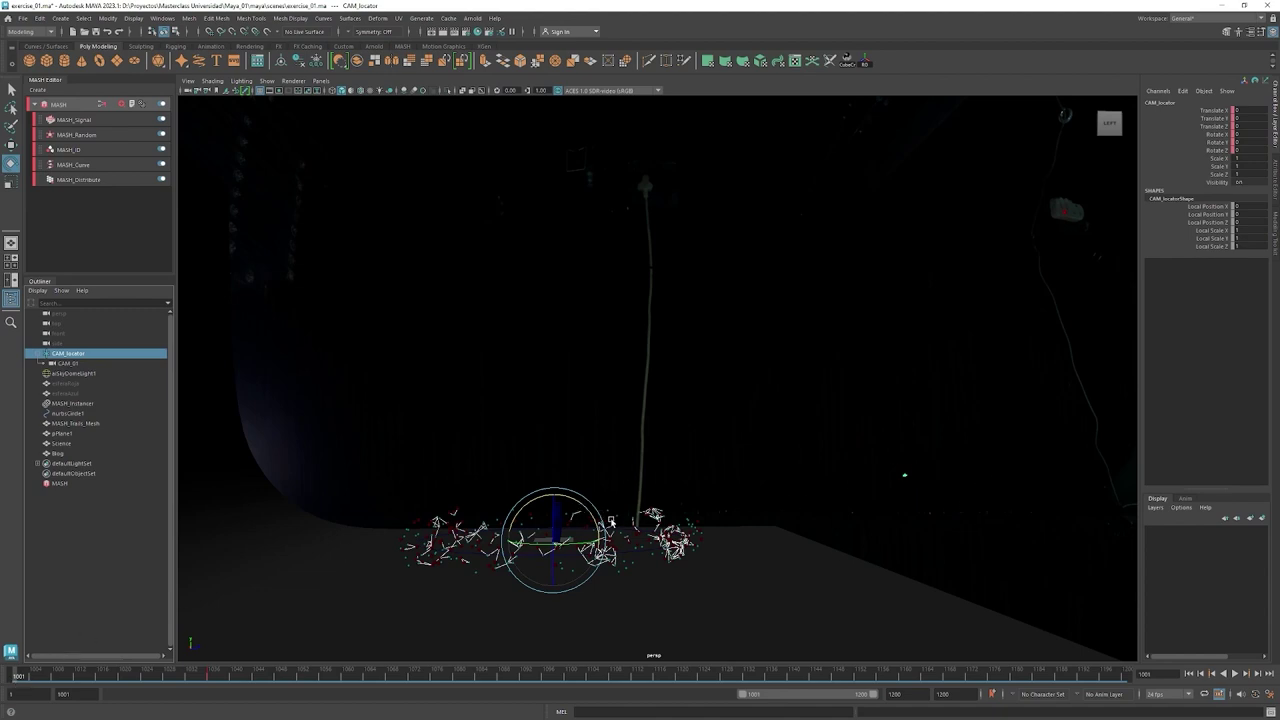
Set and key CAM_locator's Rotate X, then play the animation and return to frame 1001.
{"action": "mouse_move", "coordinate": [594, 522]}
{"action": "left_mouse_down"}
{"action": "mouse_move", "coordinate": [692, 208]}
{"action": "mouse_move", "coordinate": [551, 178]}
{"action": "left_mouse_up"}
{"action": "double_click", "coordinate": [1240, 134]}
{"action": "type", "text": "0"}
{"action": "key", "text": "Return"}
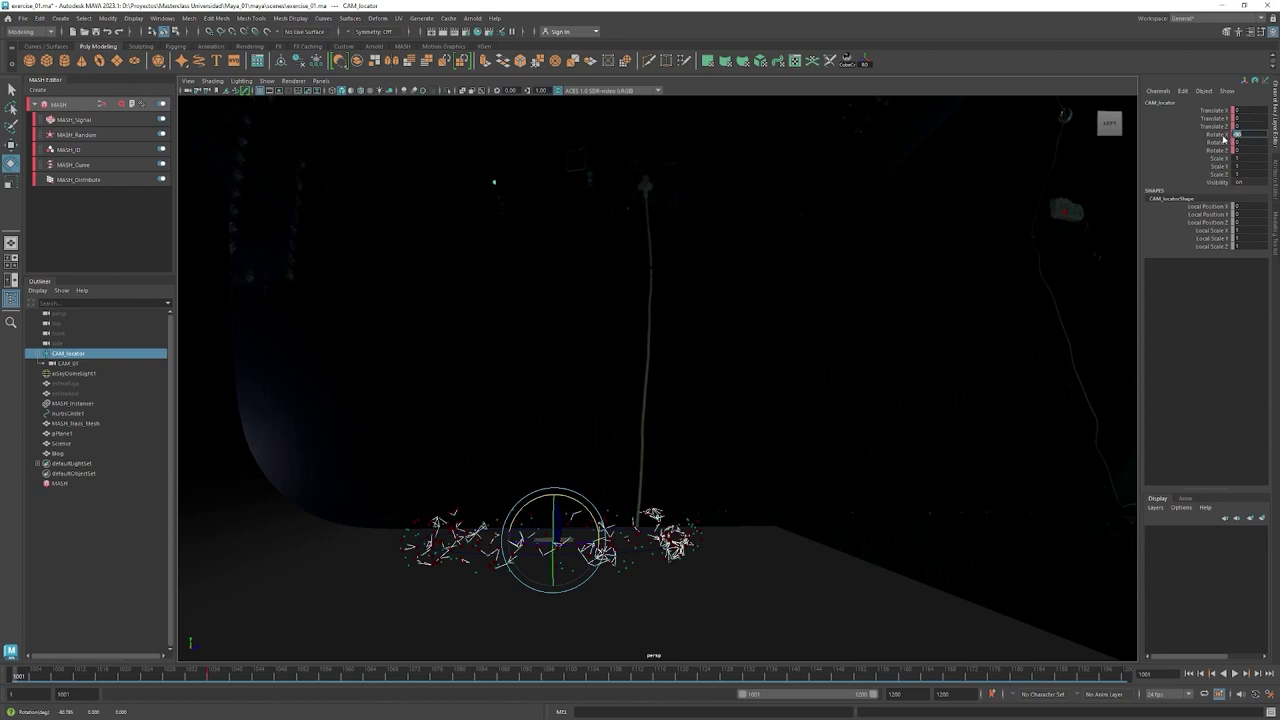
{"action": "right_click", "coordinate": [1222, 140]}
{"action": "left_click", "coordinate": [1196, 155]}
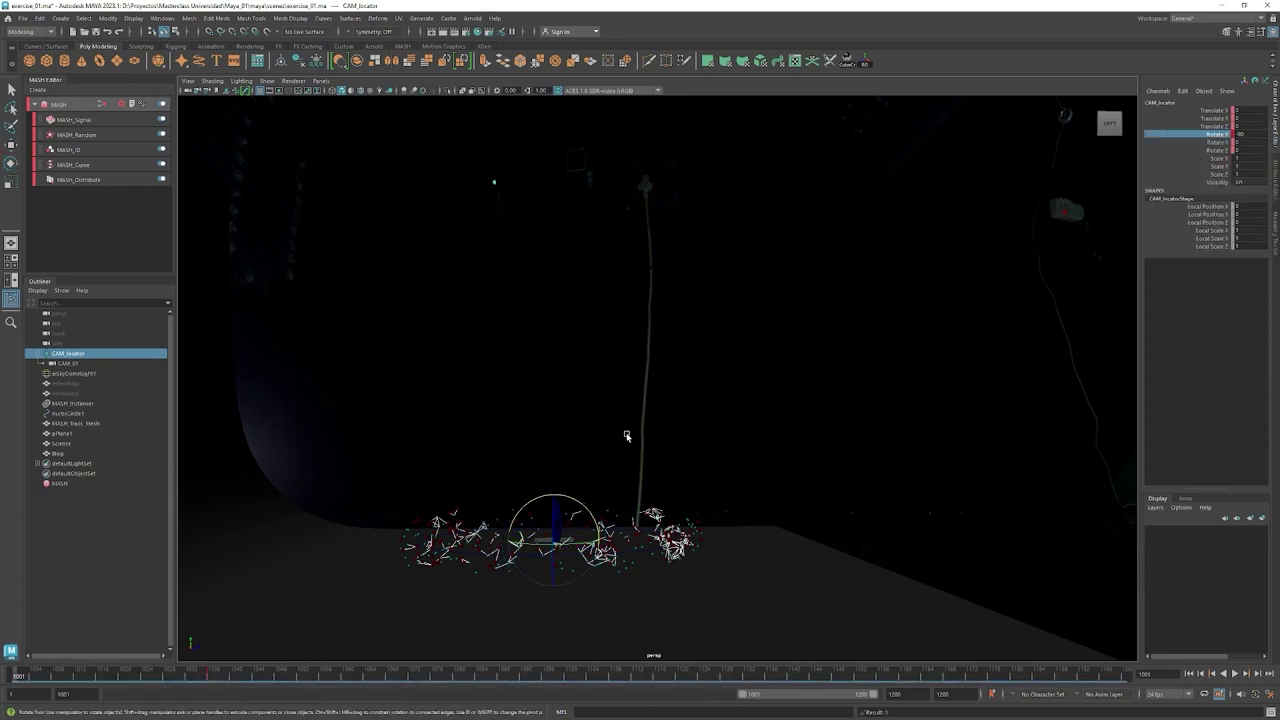
{"action": "key", "text": "alt+v"}
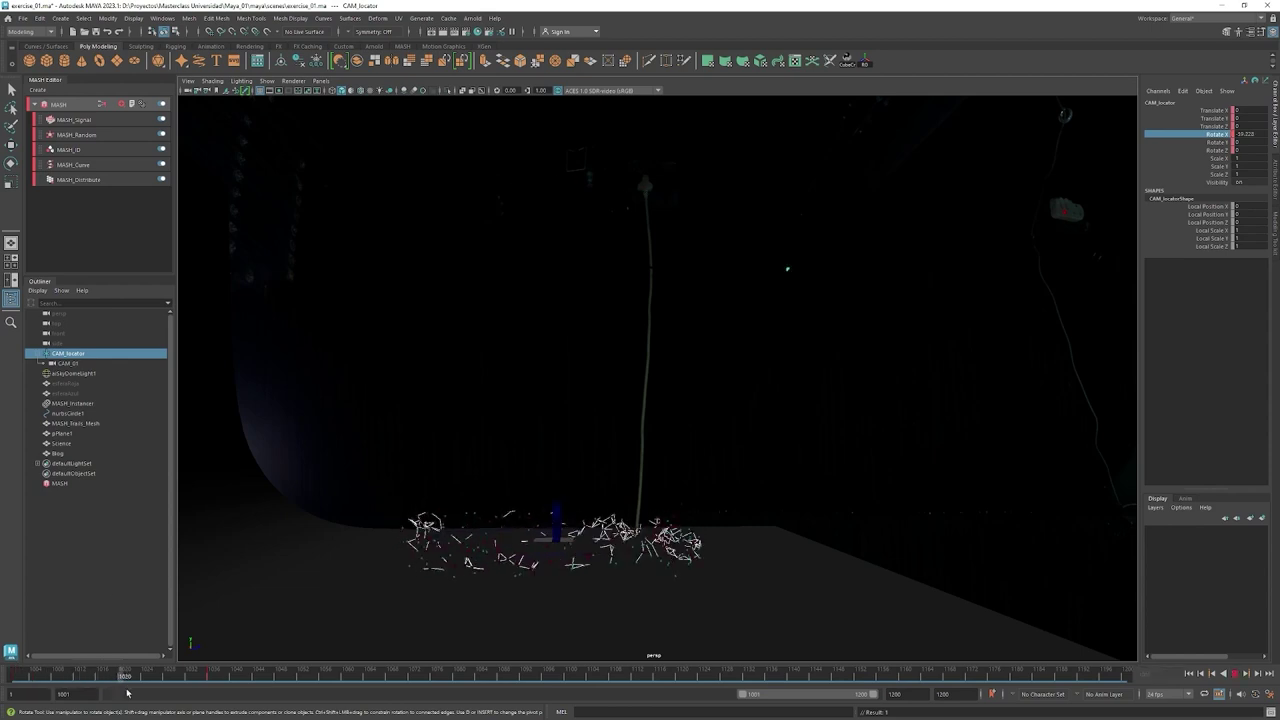
{"action": "key", "text": "alt+v"}
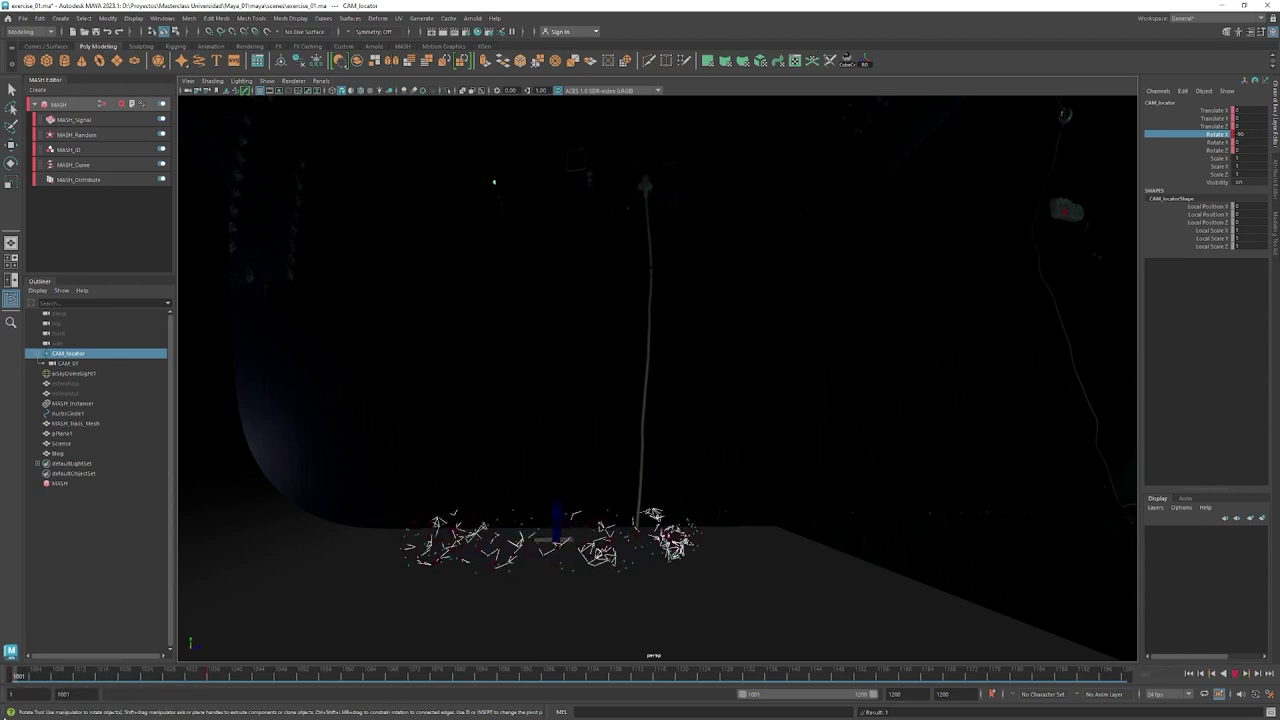
{"action": "key", "text": "shift+alt+v"}
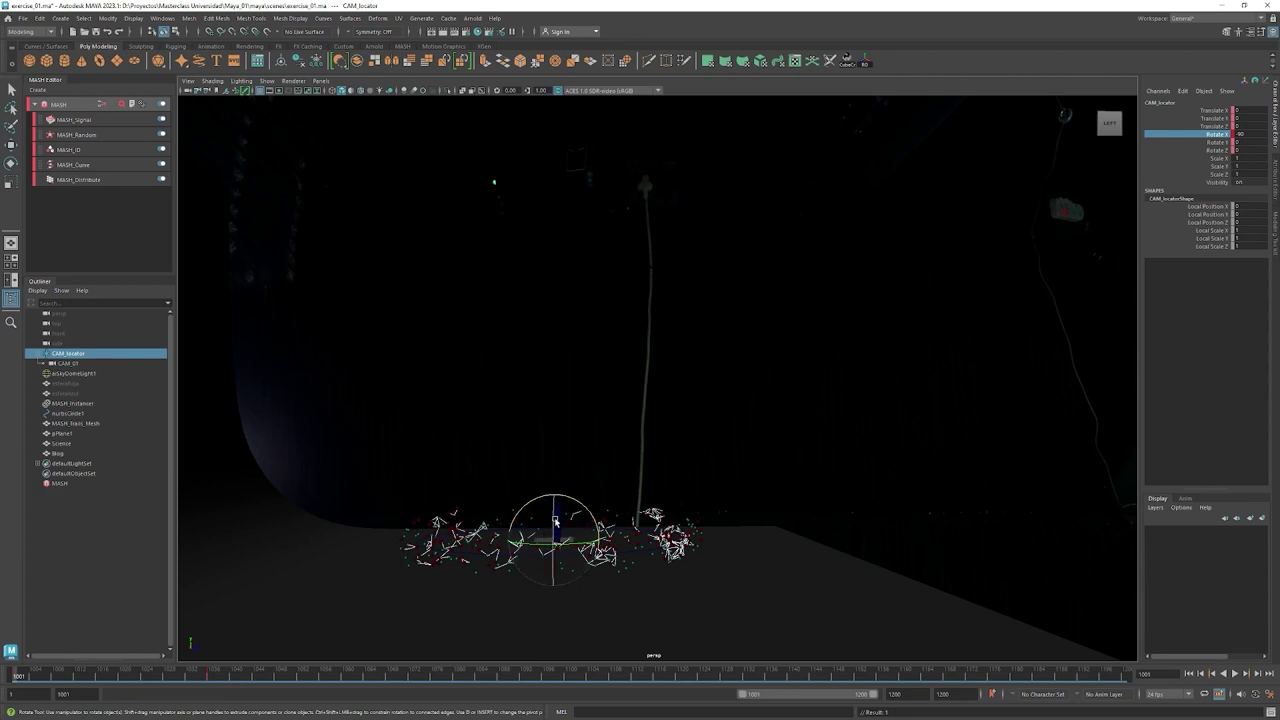
Set CAM_01's Translate Y to 0 and key its translate and rotate channels.
{"action": "left_click", "coordinate": [66, 364]}
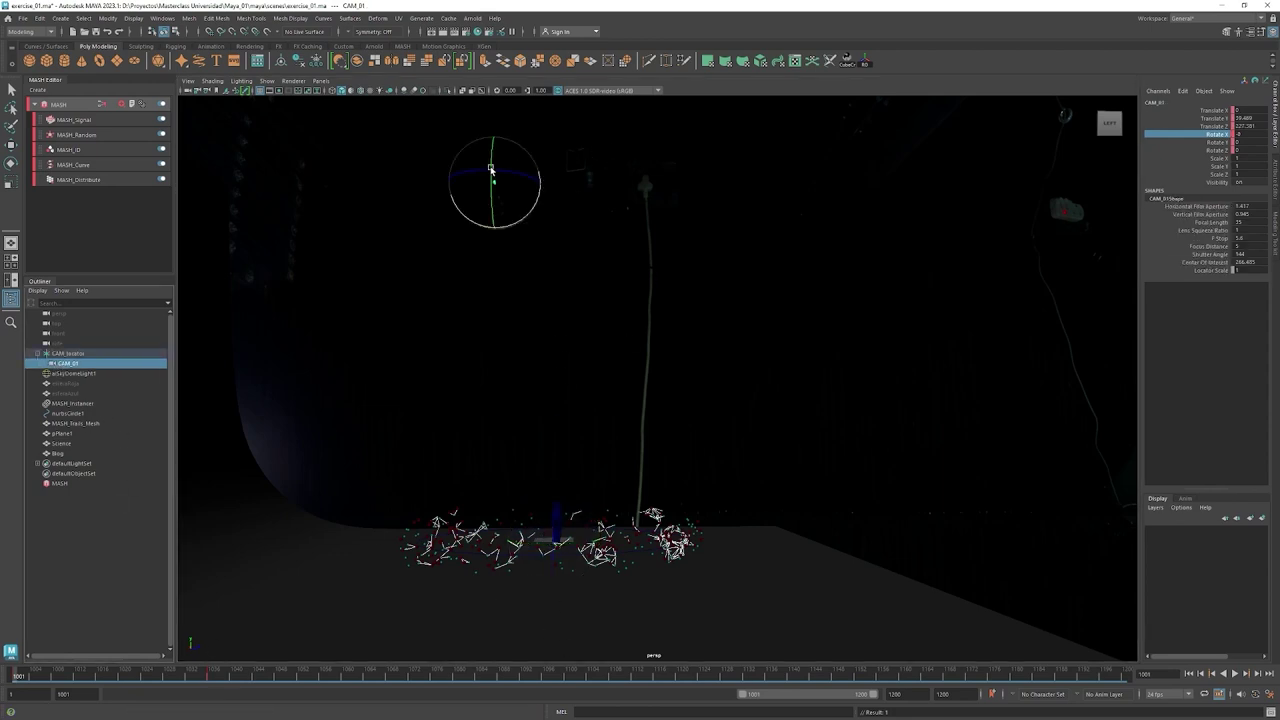
{"action": "key", "text": "w"}
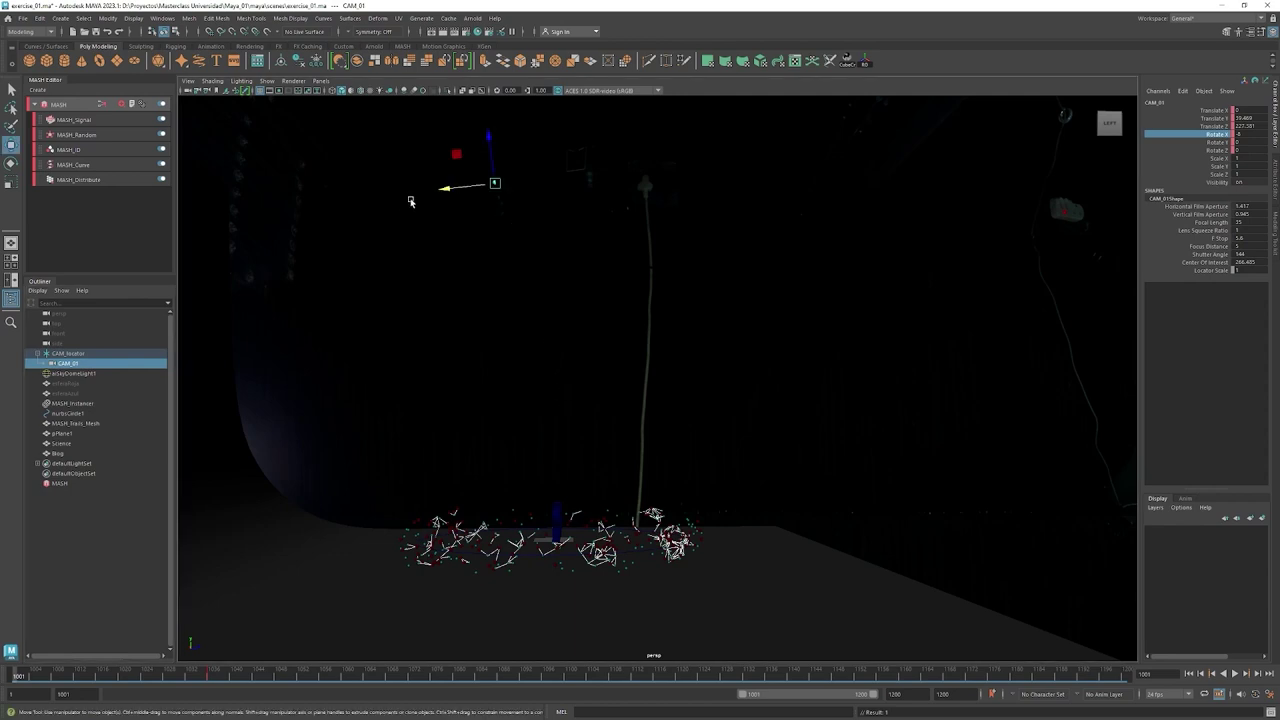
{"action": "double_click", "coordinate": [1238, 134]}
{"action": "key", "text": "Return"}
{"action": "double_click", "coordinate": [1248, 117]}
{"action": "type", "text": "0"}
{"action": "key", "text": "Return"}
{"action": "left_click_drag", "start_coordinate": [1224, 110], "coordinate": [1226, 152]}
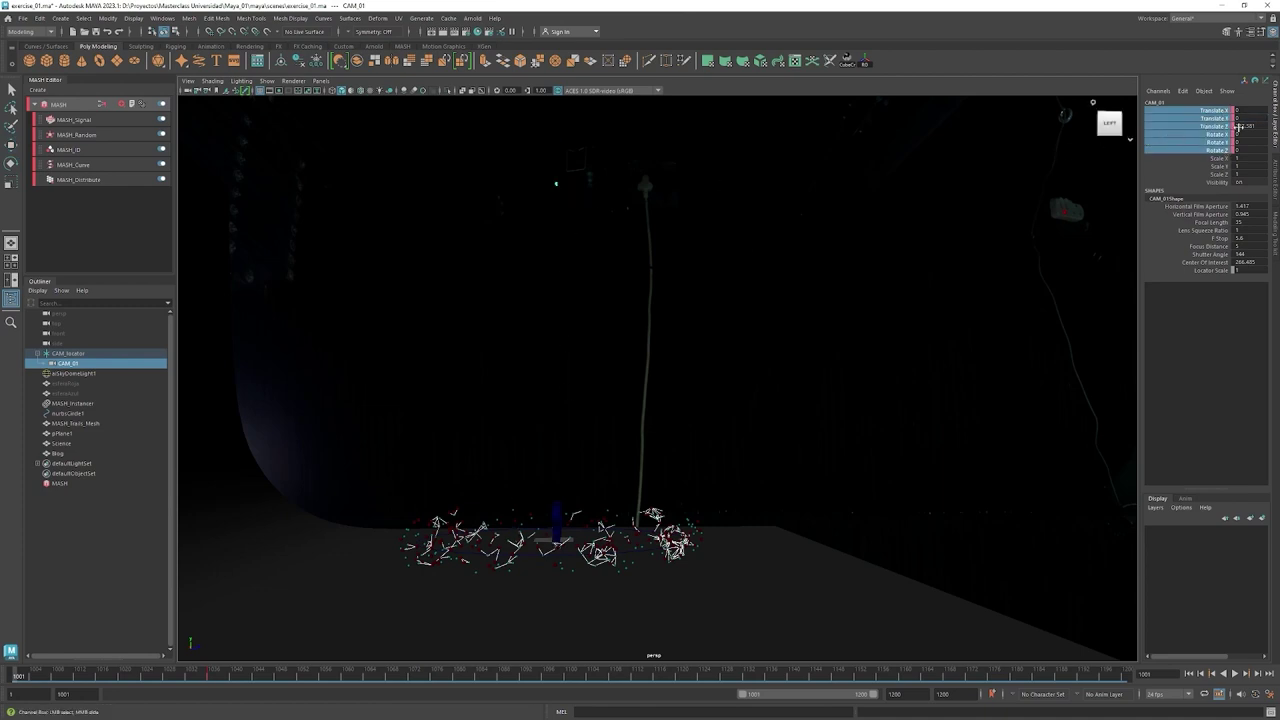
{"action": "right_click", "coordinate": [1224, 131]}
{"action": "left_click", "coordinate": [1023, 211]}
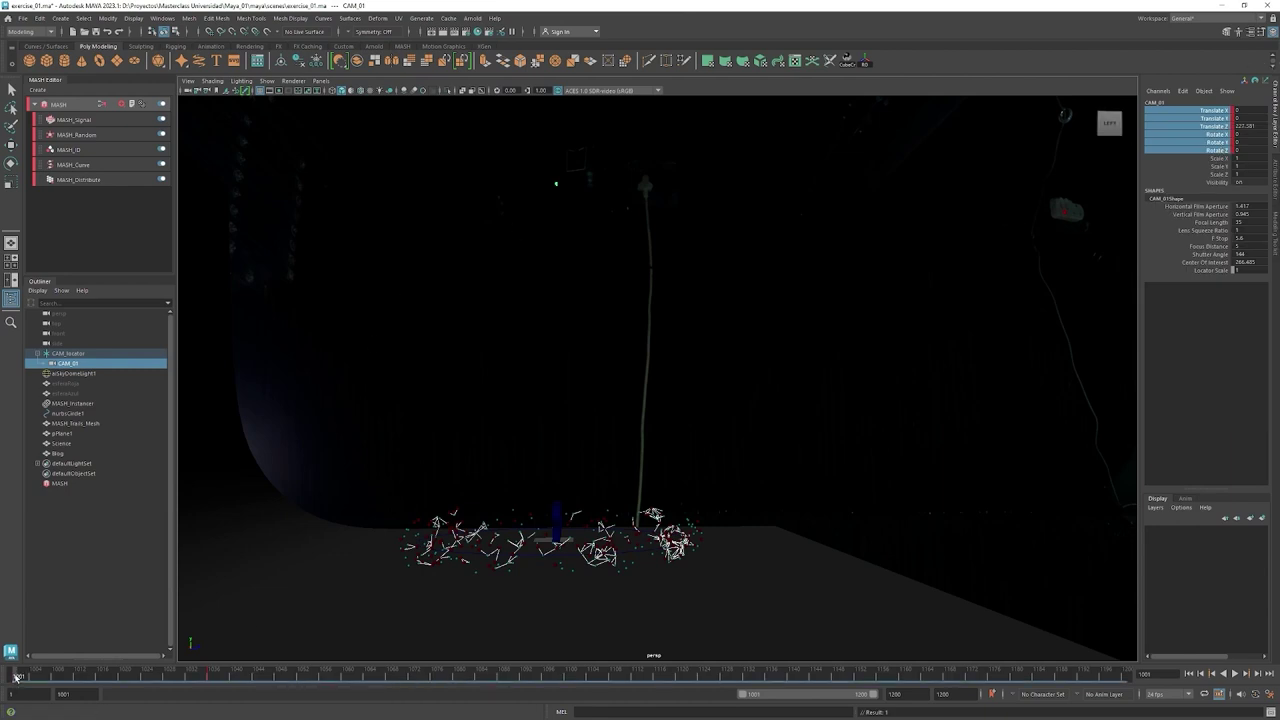
Play back the camera move and switch the viewport to look through CAM_01.
{"action": "key", "text": "alt+v"}
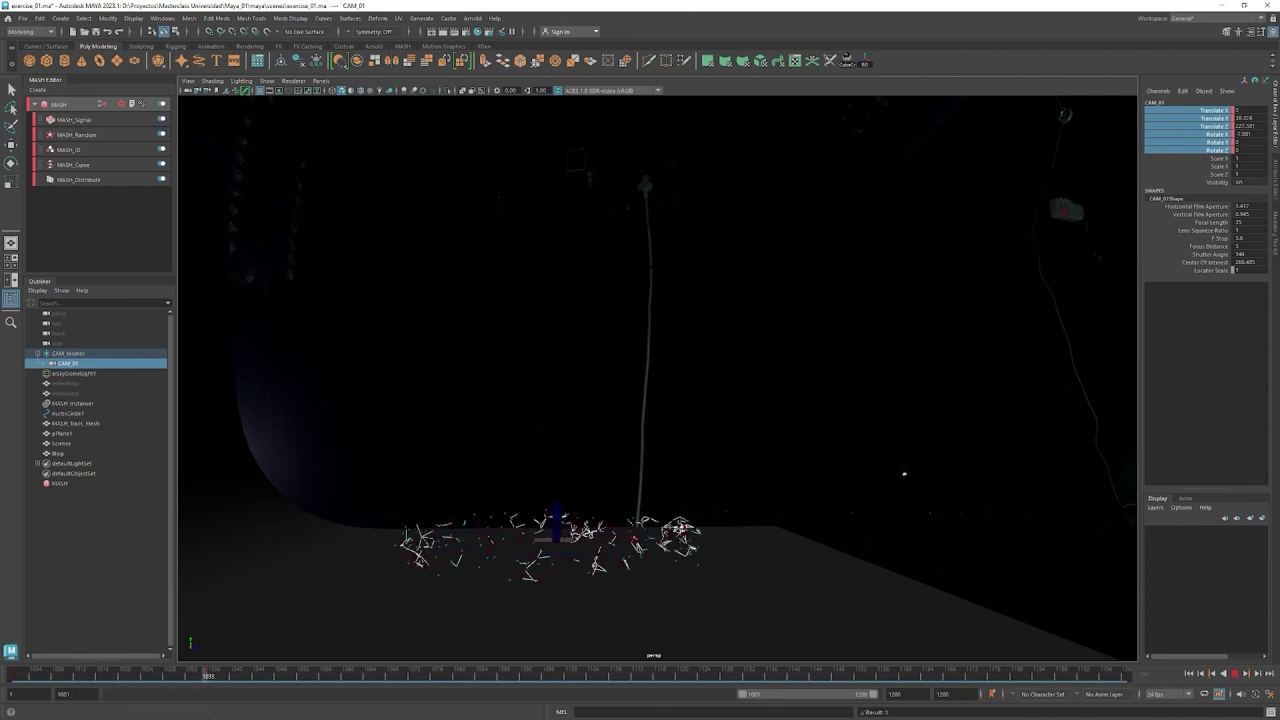
{"action": "key", "text": "alt+v"}
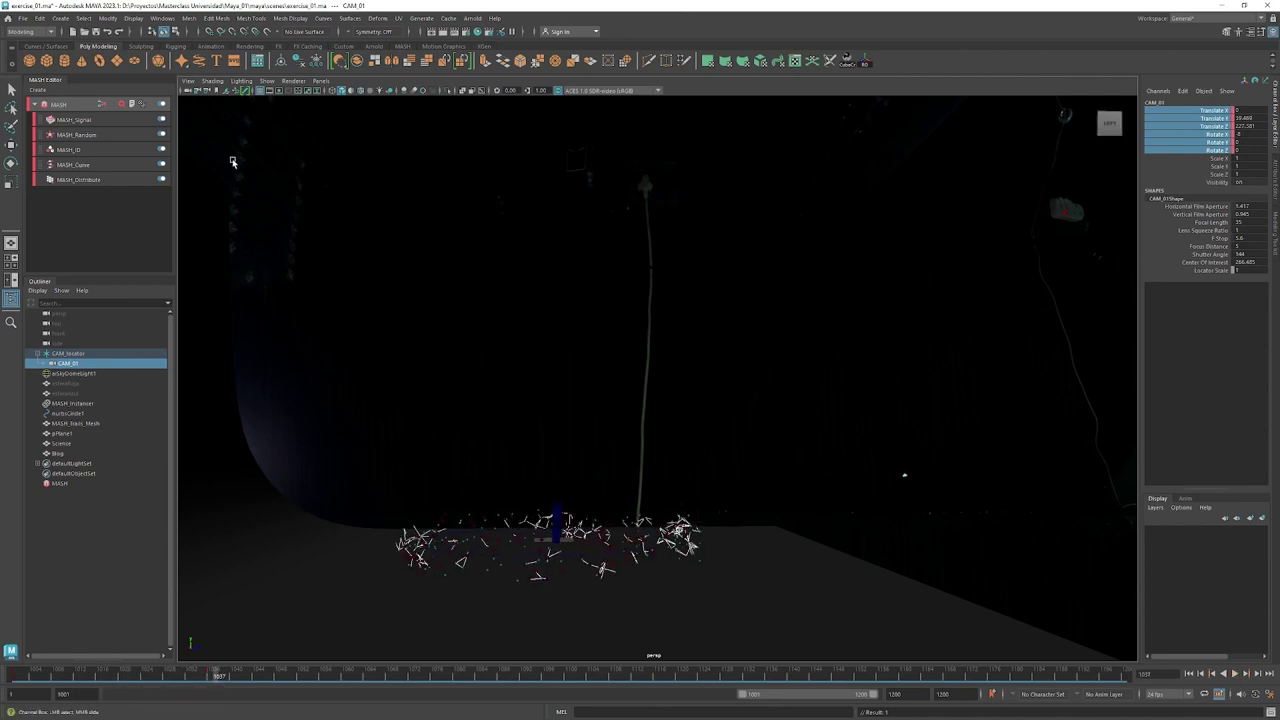
{"action": "right_click", "coordinate": [190, 92]}
{"action": "left_click", "coordinate": [211, 96]}
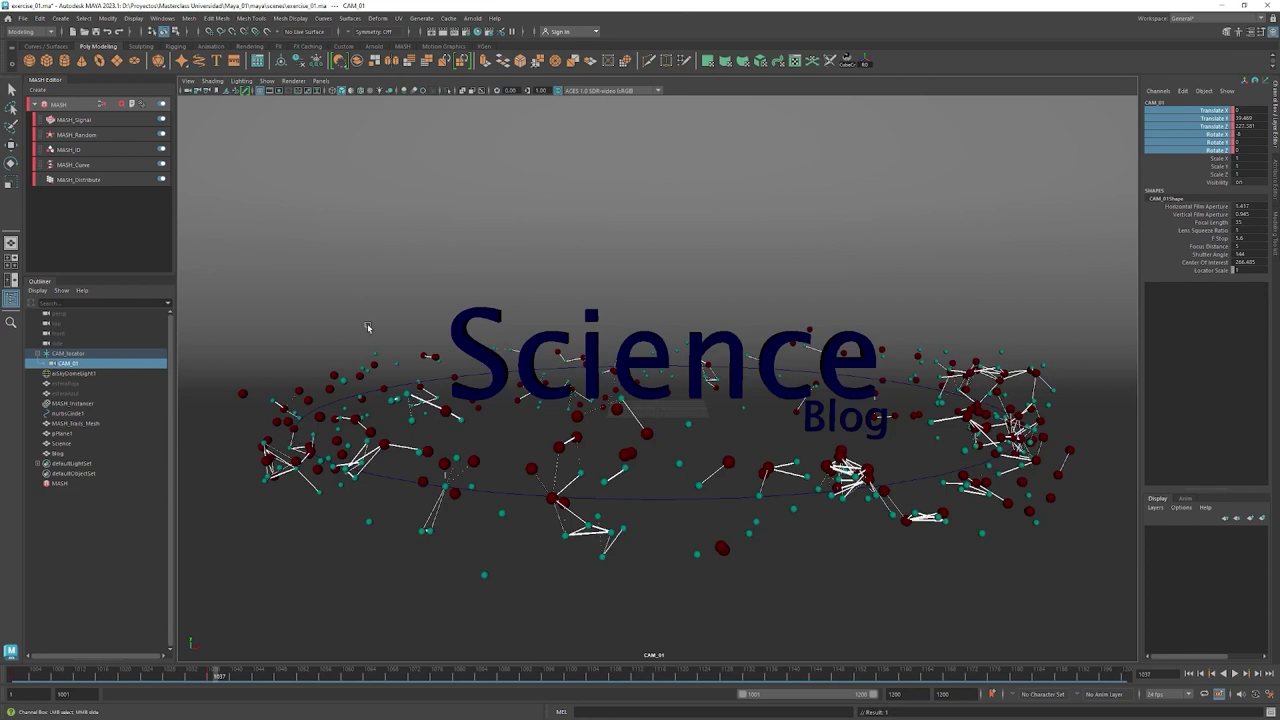
Play the animation from frame 1001 and scrub back to the opening frames.
{"action": "left_click", "coordinate": [14, 676]}
{"action": "key", "text": "alt+v"}
{"action": "key", "text": "alt+v"}
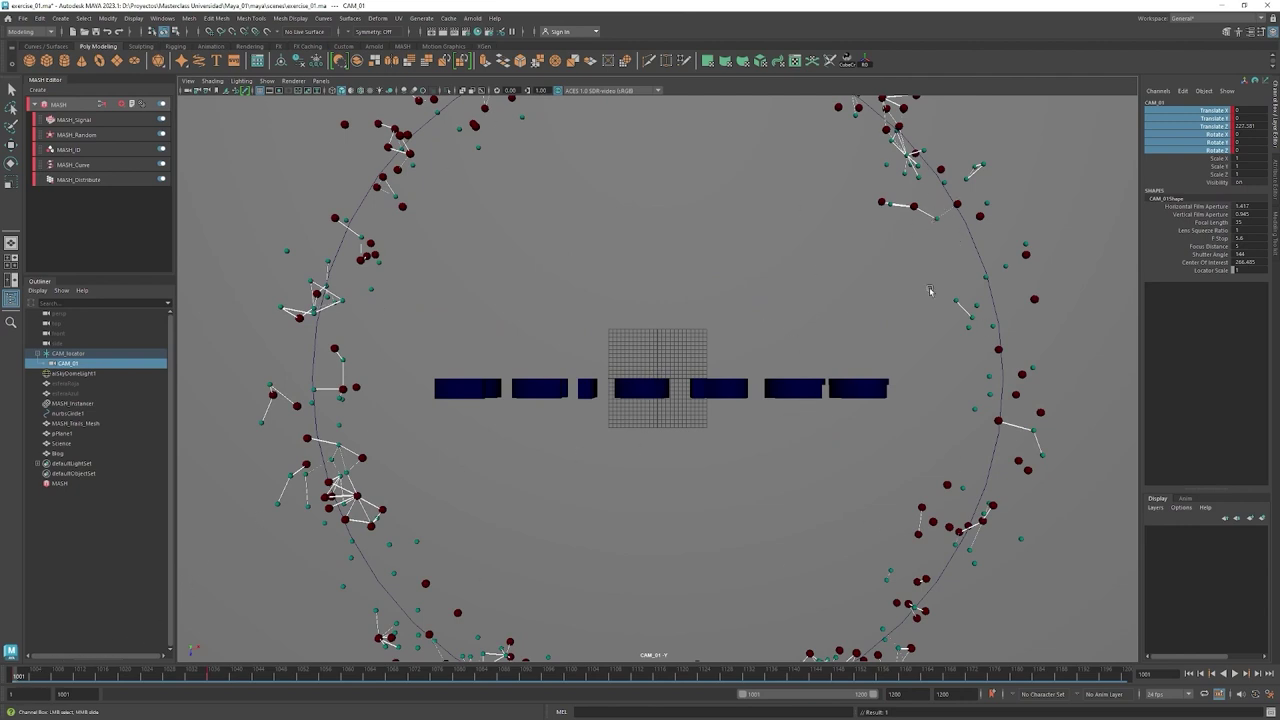
{"action": "left_click", "coordinate": [211, 676]}
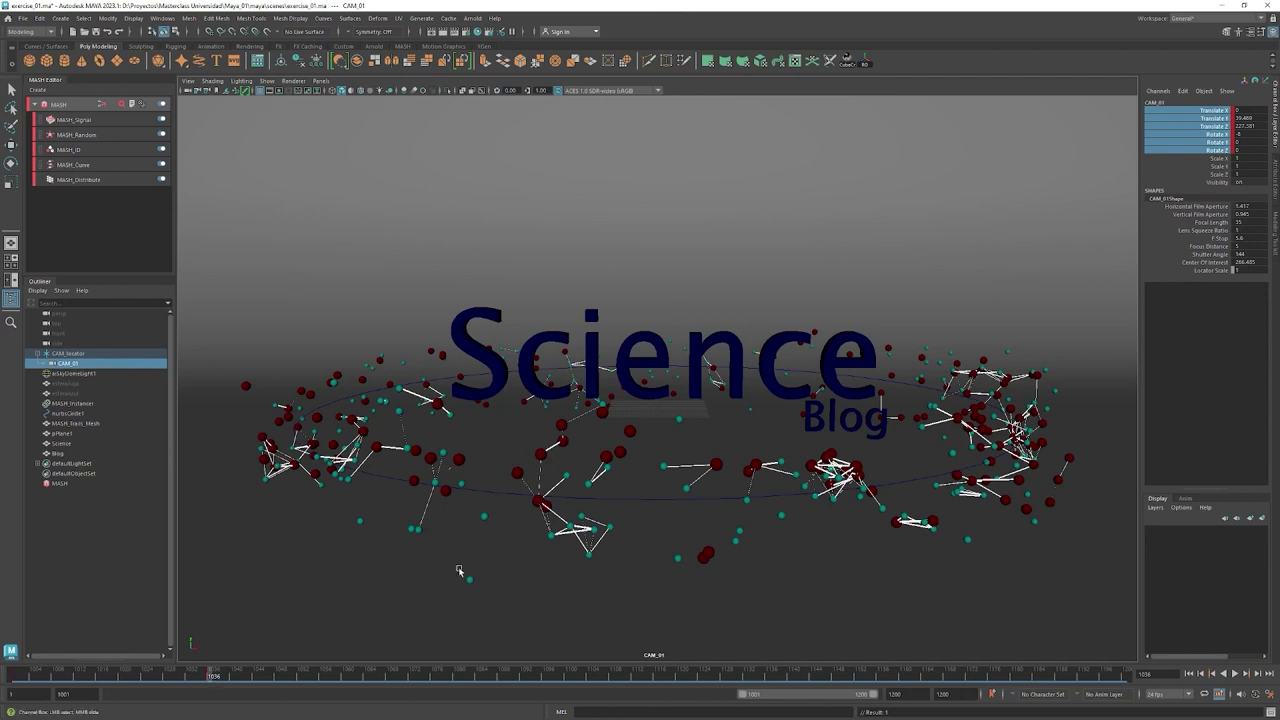
{"action": "left_click_drag", "start_coordinate": [211, 676], "coordinate": [18, 677]}
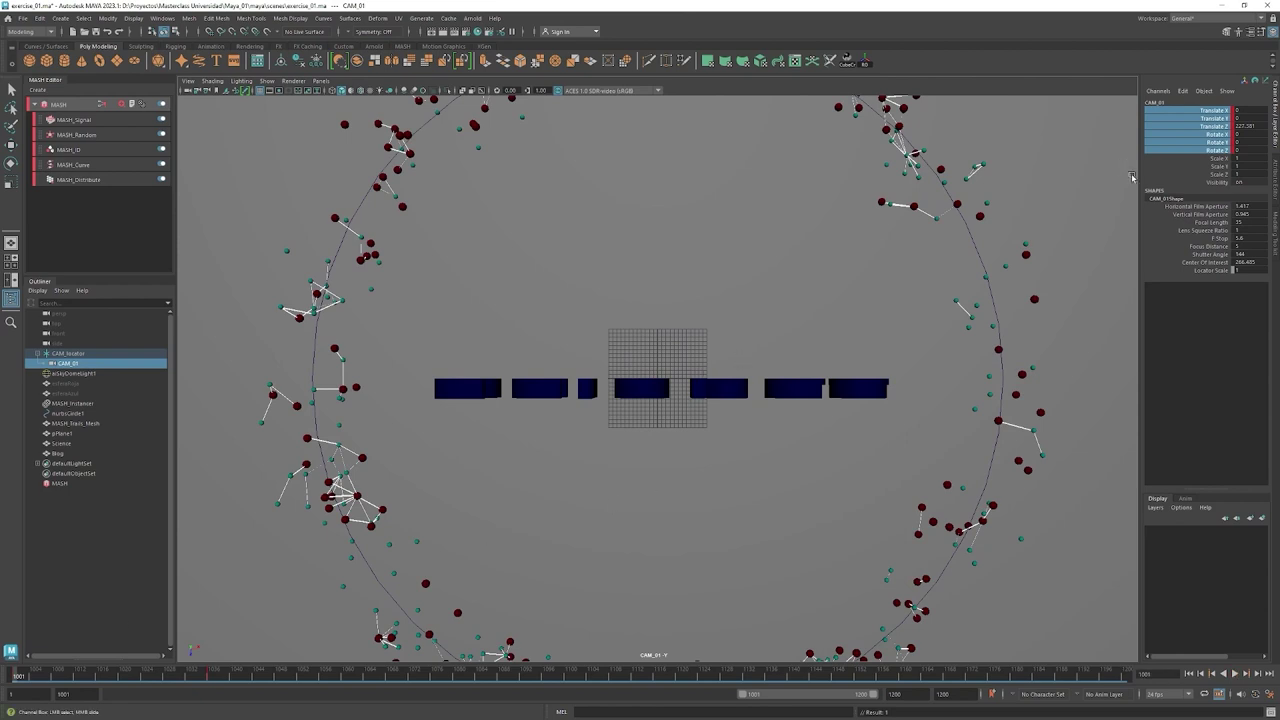
Key CAM_01's Translate Z at 500, after trying 300, and scrub forward to check.
{"action": "left_click", "coordinate": [1220, 126]}
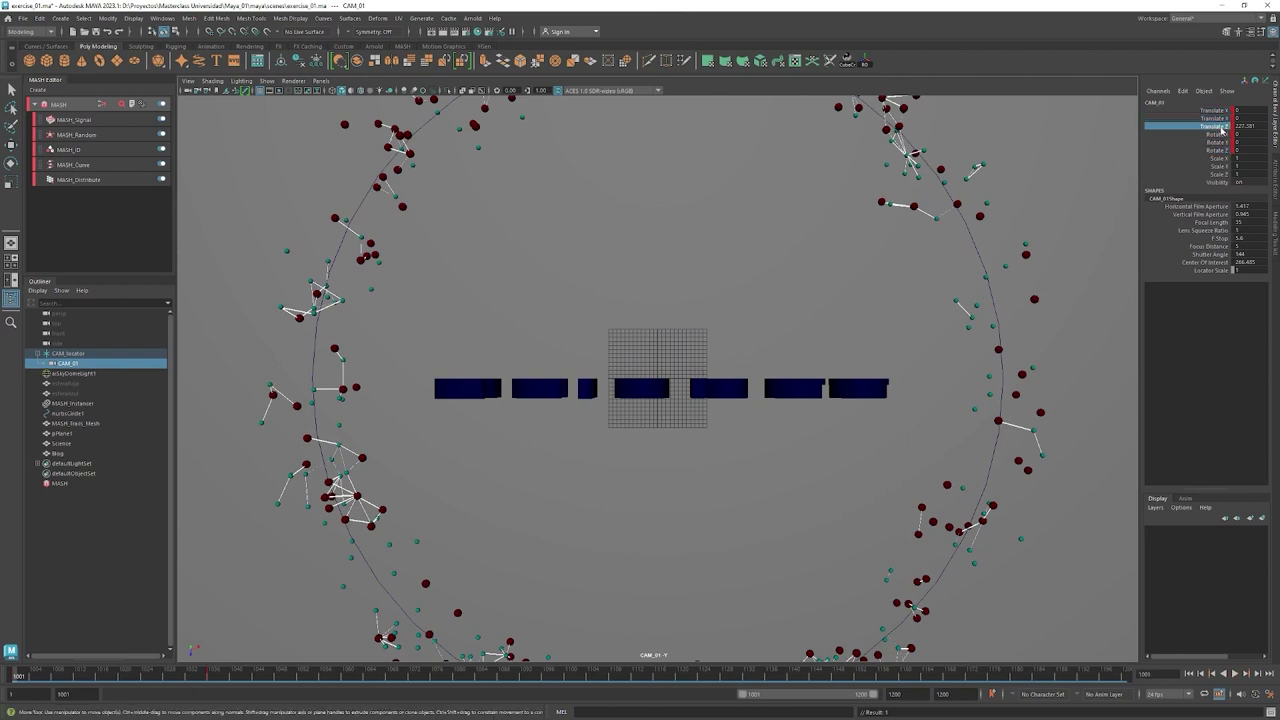
{"action": "double_click", "coordinate": [1250, 126]}
{"action": "type", "text": "300"}
{"action": "key", "text": "Return"}
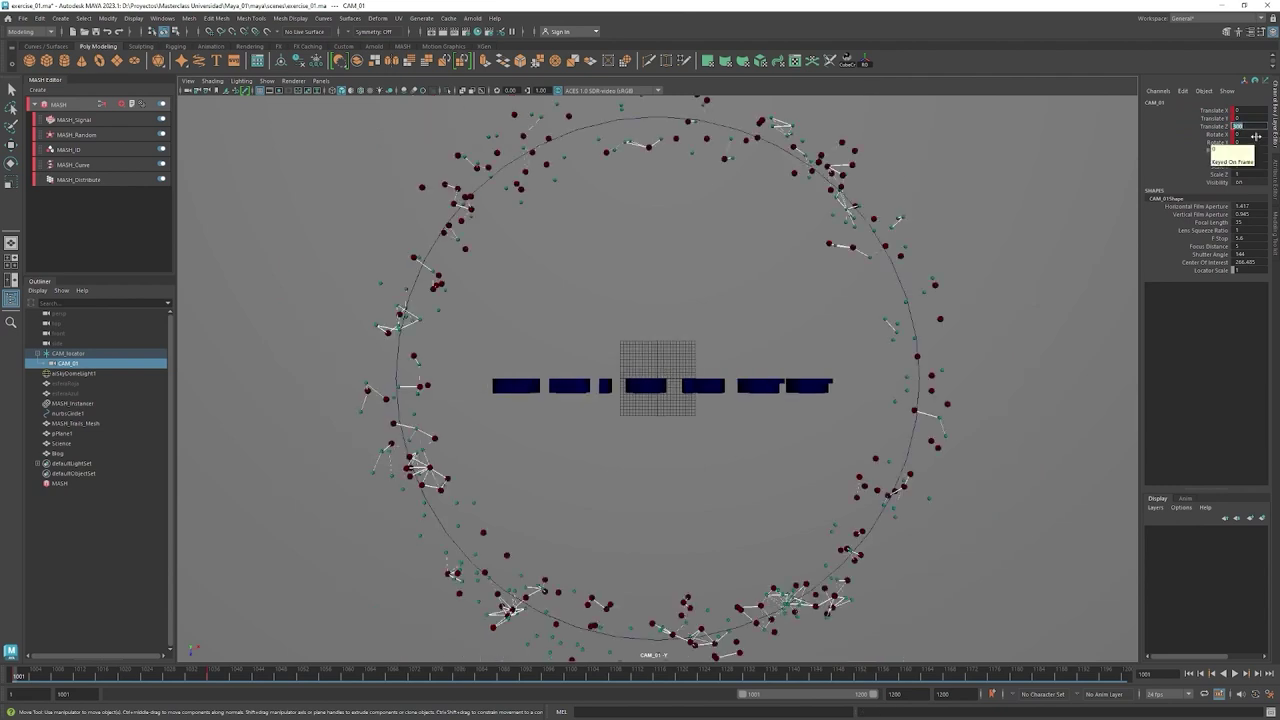
{"action": "type", "text": "500"}
{"action": "key", "text": "Return"}
{"action": "type", "text": "500"}
{"action": "key", "text": "Return"}
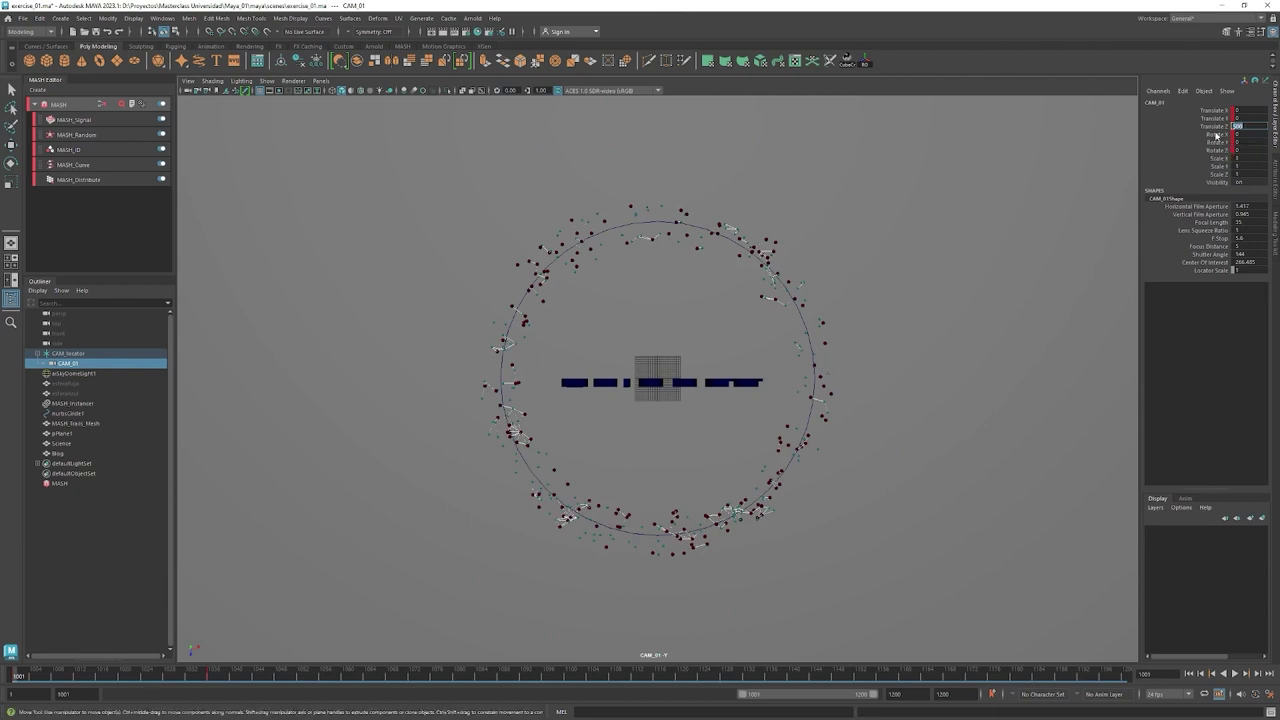
{"action": "right_click", "coordinate": [1197, 136]}
{"action": "left_click", "coordinate": [1203, 150]}
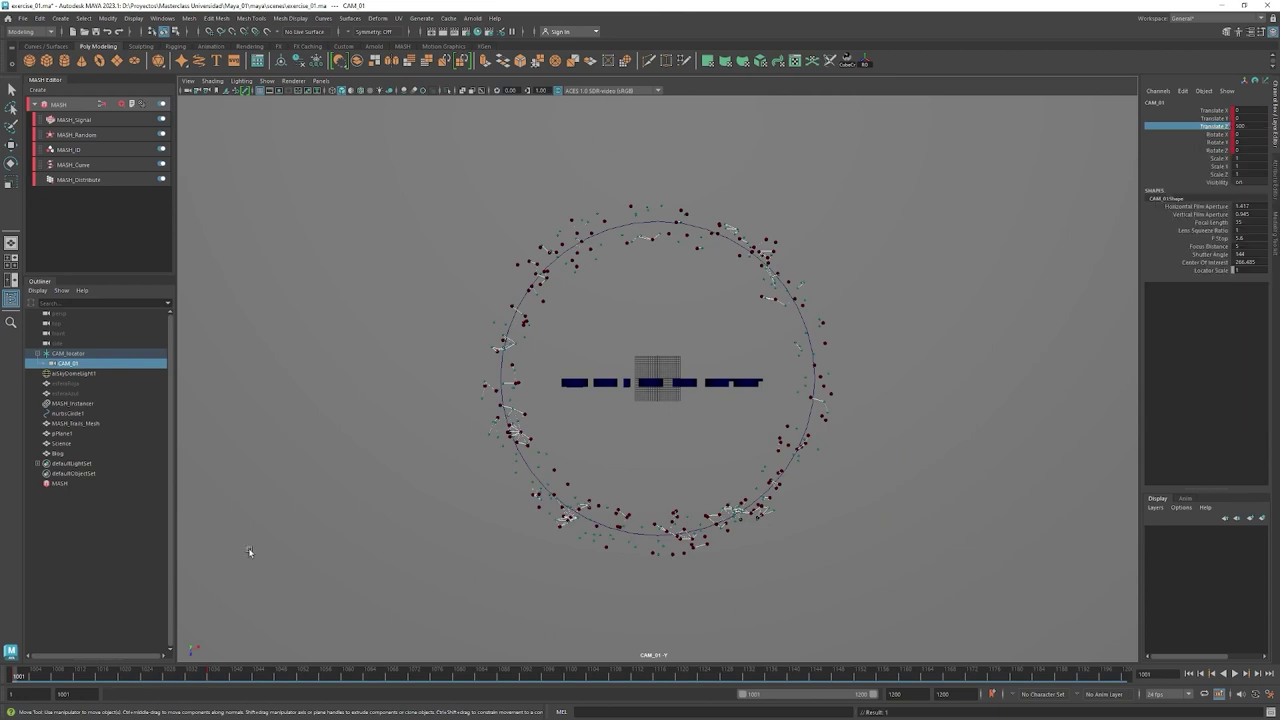
{"action": "left_click_drag", "start_coordinate": [17, 679], "coordinate": [209, 676]}
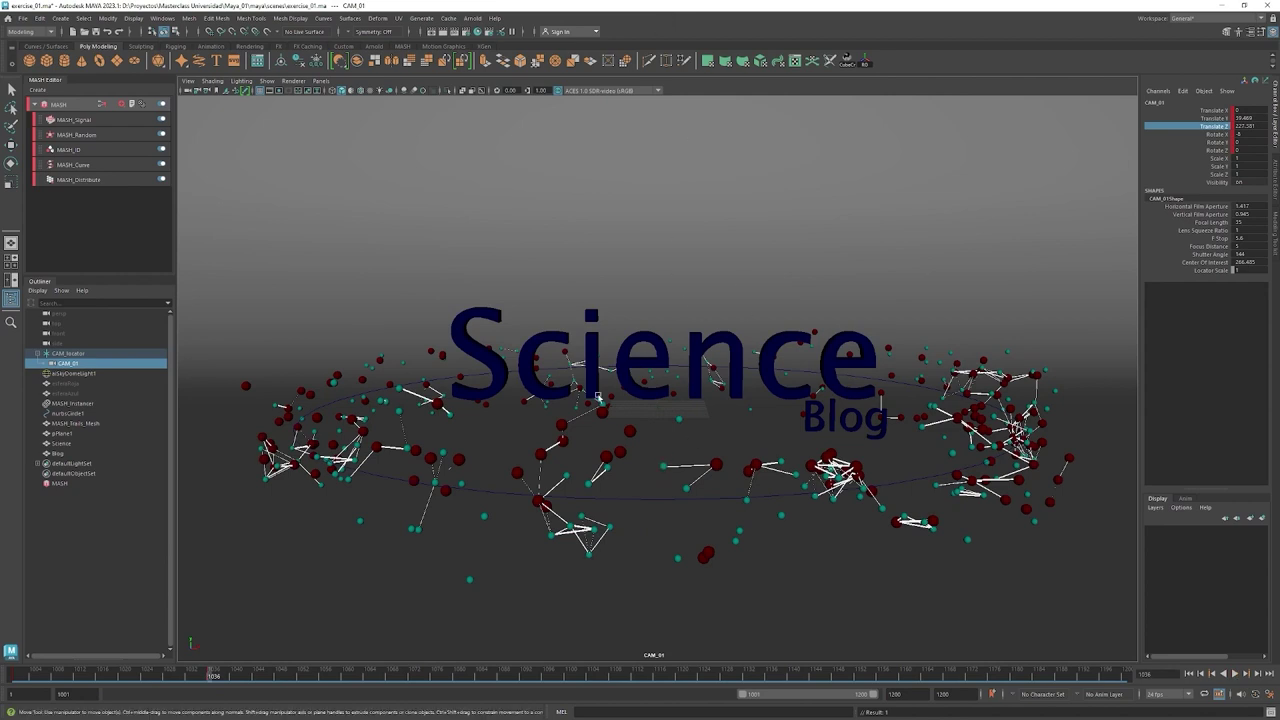
Collapse the camera locator hierarchy and scrub the animation to frame 1045.
{"action": "left_click", "coordinate": [40, 354]}
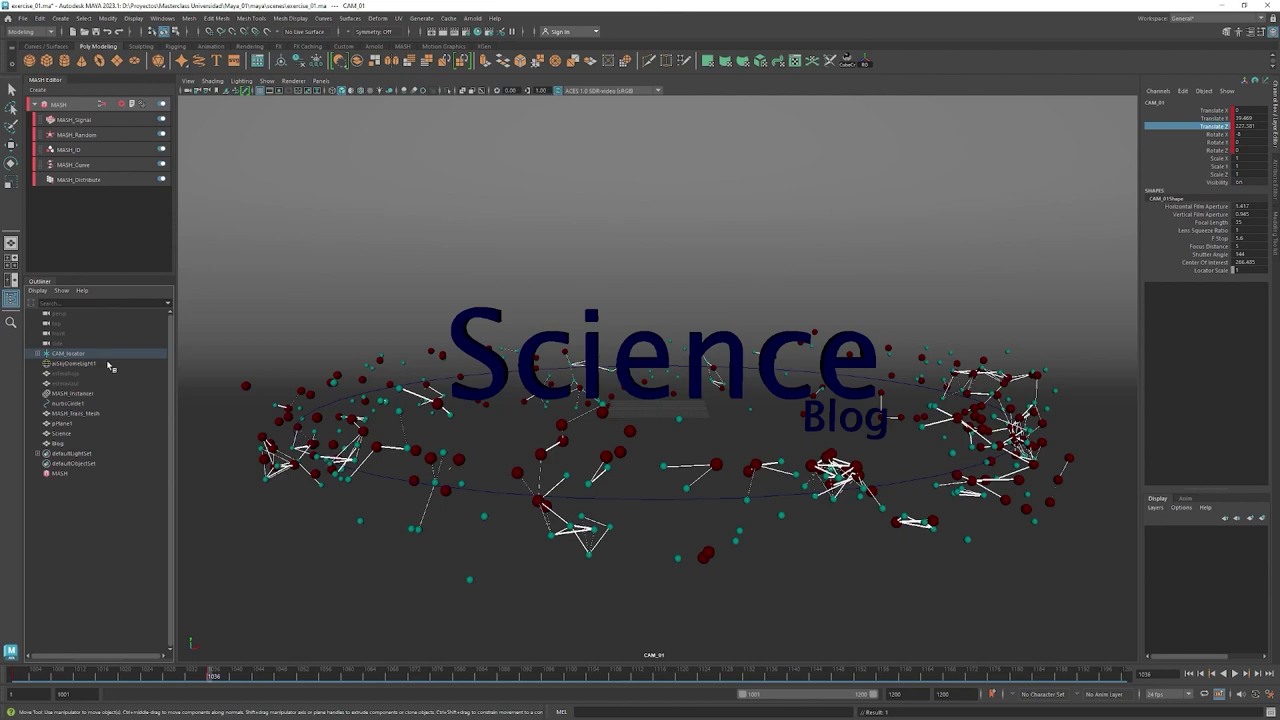
{"action": "left_click", "coordinate": [211, 677]}
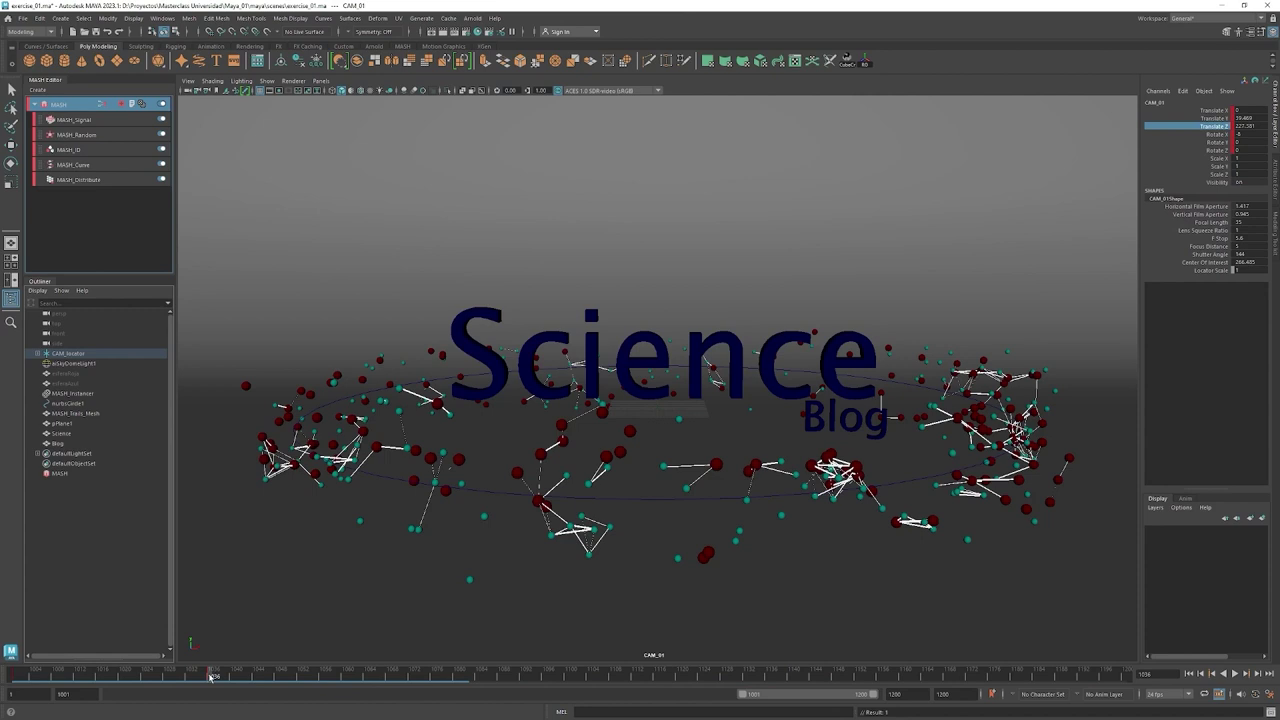
{"action": "mouse_move", "coordinate": [211, 677]}
{"action": "left_mouse_down"}
{"action": "mouse_move", "coordinate": [229, 677]}
{"action": "mouse_move", "coordinate": [228, 690]}
{"action": "mouse_move", "coordinate": [185, 682]}
{"action": "mouse_move", "coordinate": [253, 693]}
{"action": "left_mouse_up"}
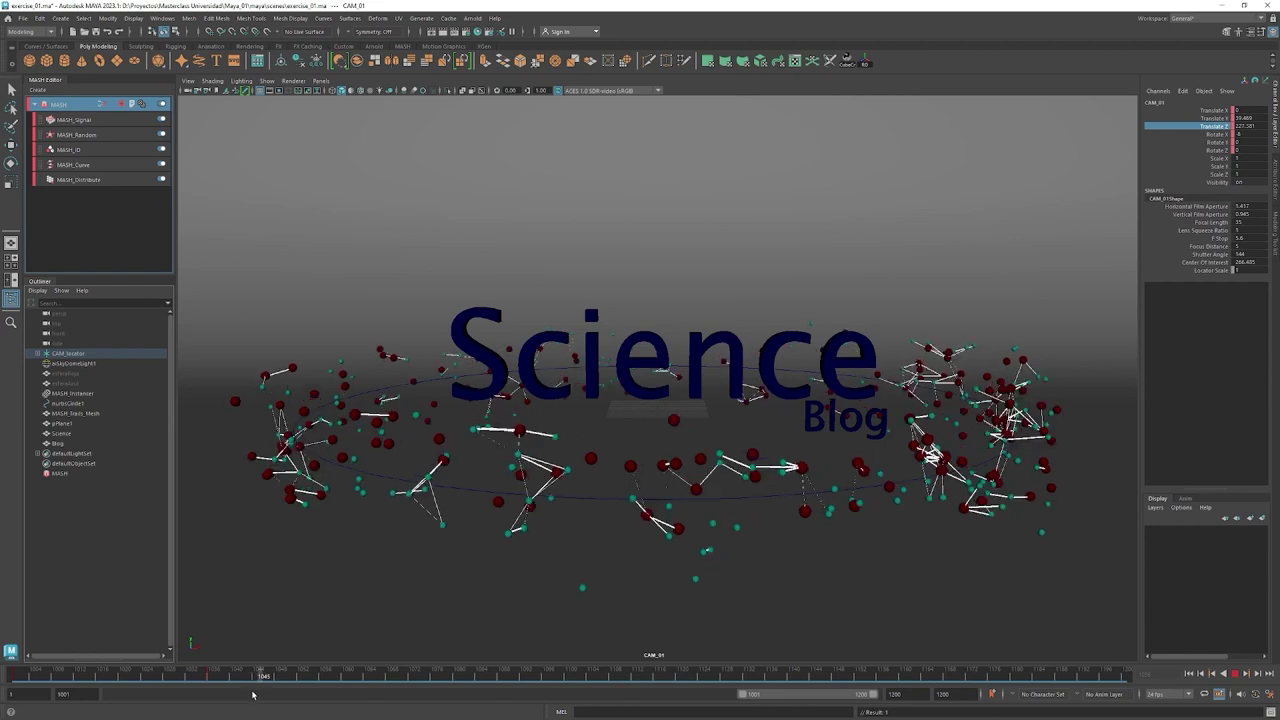
{"action": "left_click_drag", "start_coordinate": [256, 693], "coordinate": [264, 679]}
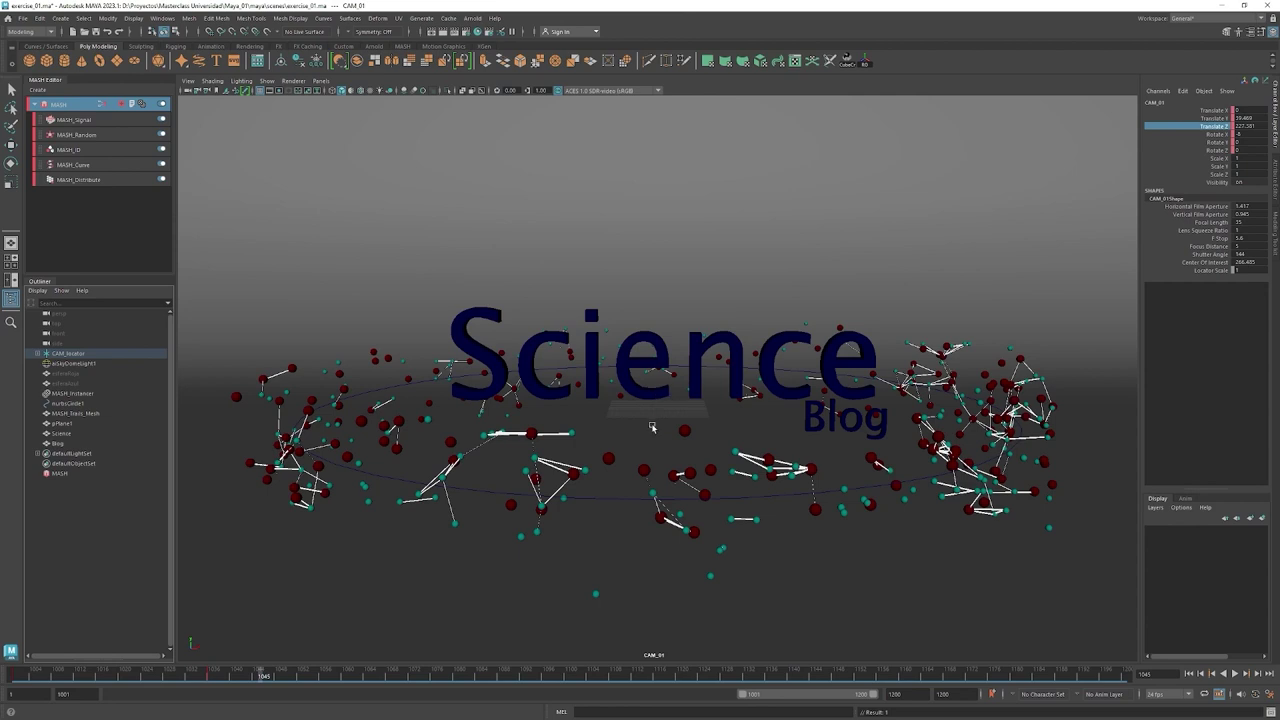
Test-lift the Science and Blog text, undo both moves, and clear the selection.
{"action": "key", "text": "w"}
{"action": "left_click", "coordinate": [649, 361]}
{"action": "left_click_drag", "start_coordinate": [657, 345], "coordinate": [672, 257]}
{"action": "key", "text": "ctrl+z"}
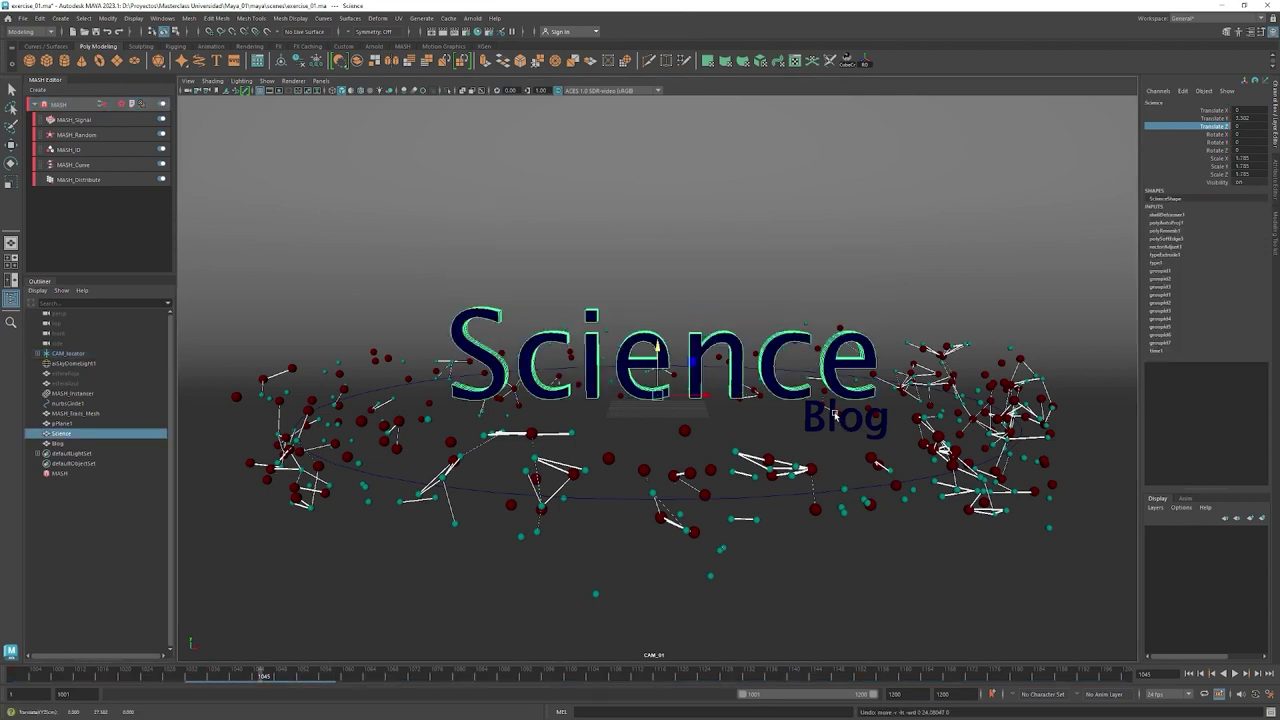
{"action": "left_click", "coordinate": [845, 418]}
{"action": "left_click_drag", "start_coordinate": [843, 398], "coordinate": [840, 310]}
{"action": "key", "text": "ctrl+z"}
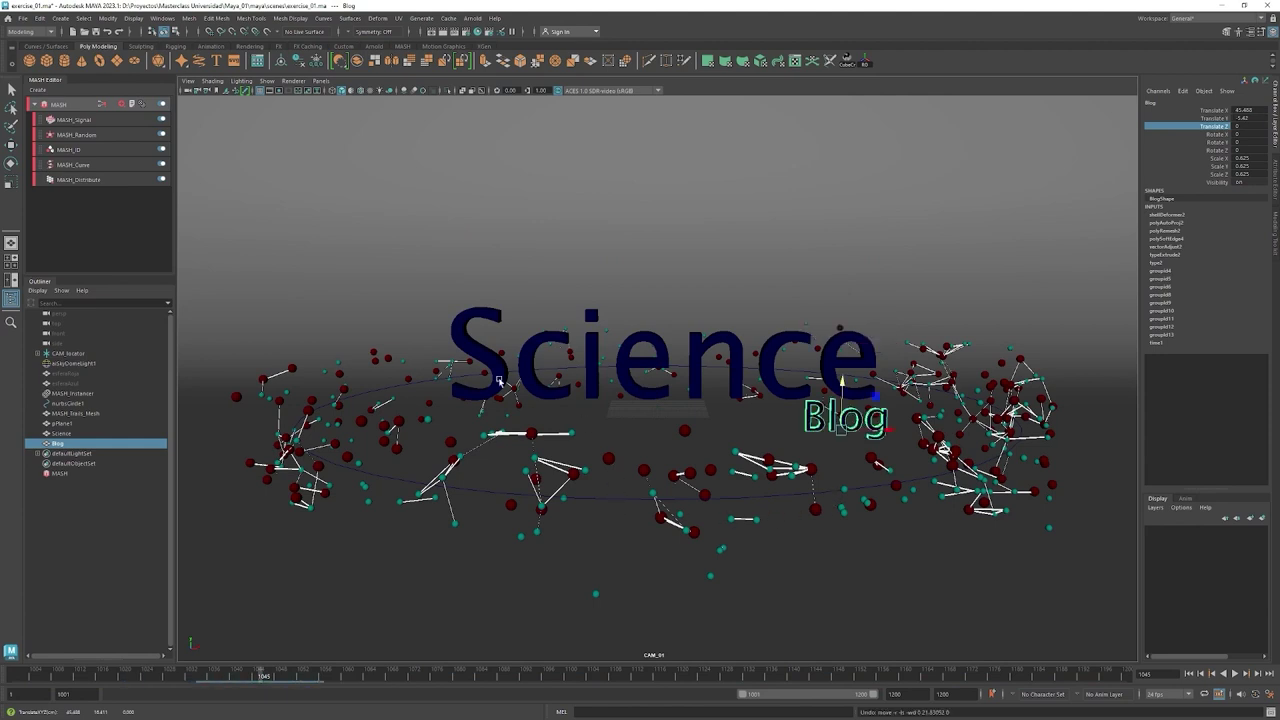
{"action": "left_click", "coordinate": [70, 511]}
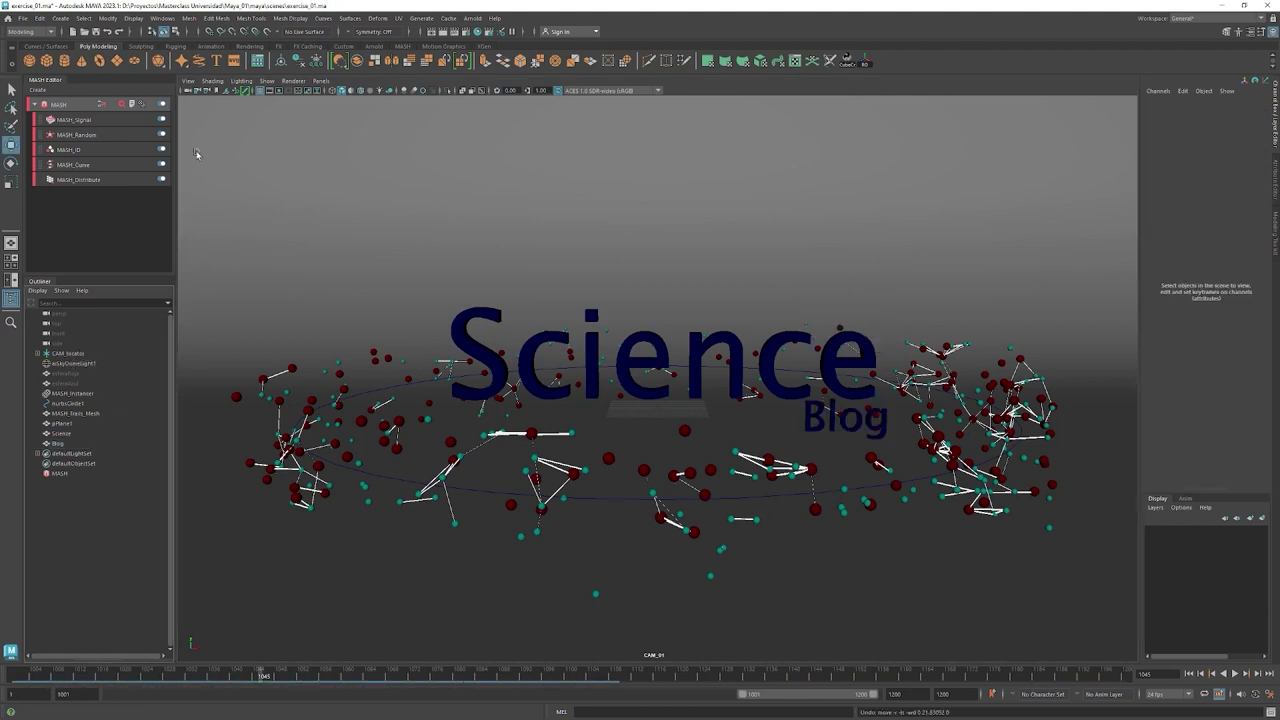
Create a new locator named Text_locator.
{"action": "left_click", "coordinate": [61, 18]}
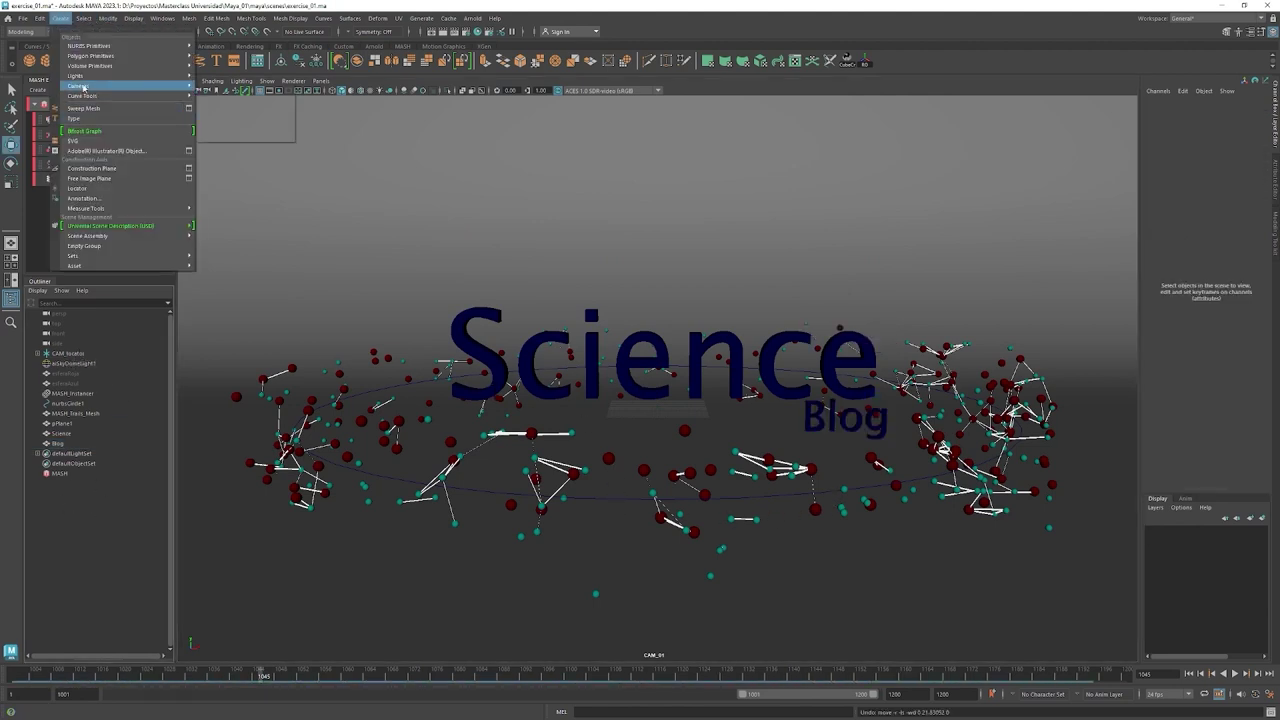
{"action": "left_click", "coordinate": [77, 188]}
{"action": "type", "text": "Text_locator"}
{"action": "key", "text": "Return"}
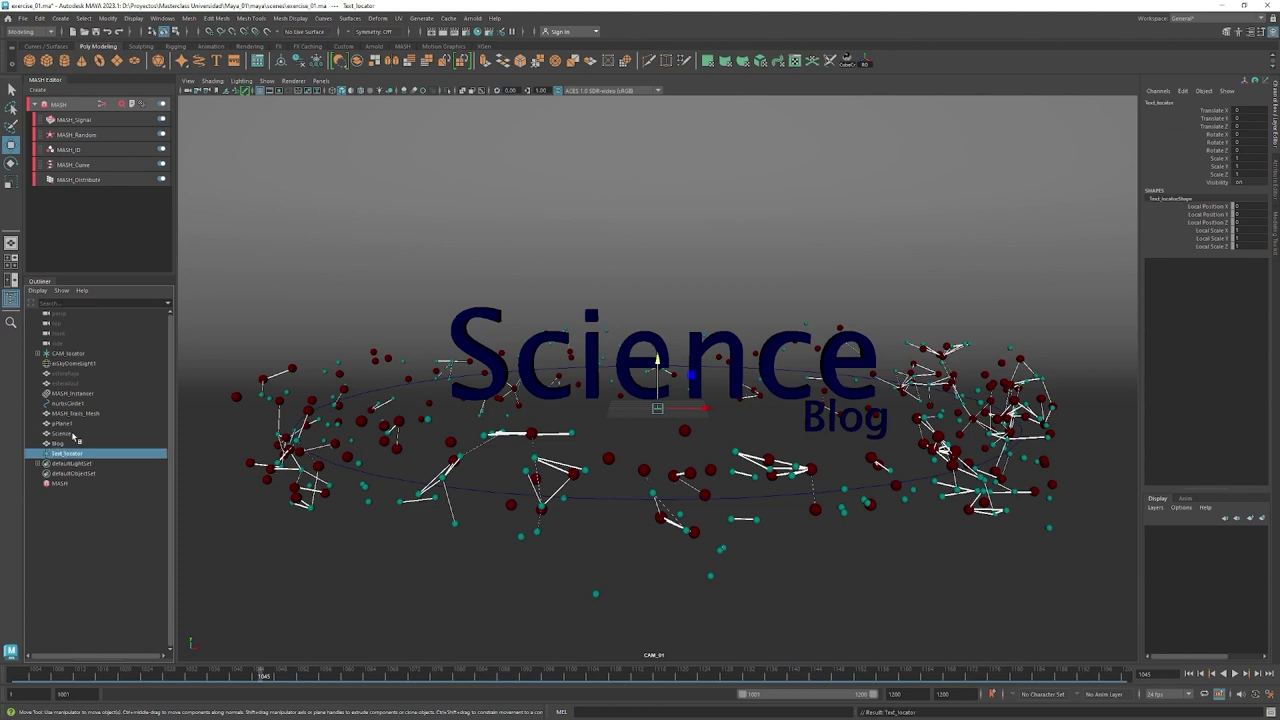
Parent Science and Blog under Text_locator and test that the text follows it.
{"action": "left_click_drag", "start_coordinate": [62, 433], "coordinate": [60, 444]}
{"action": "middle_click_drag", "start_coordinate": [62, 446], "coordinate": [64, 454]}
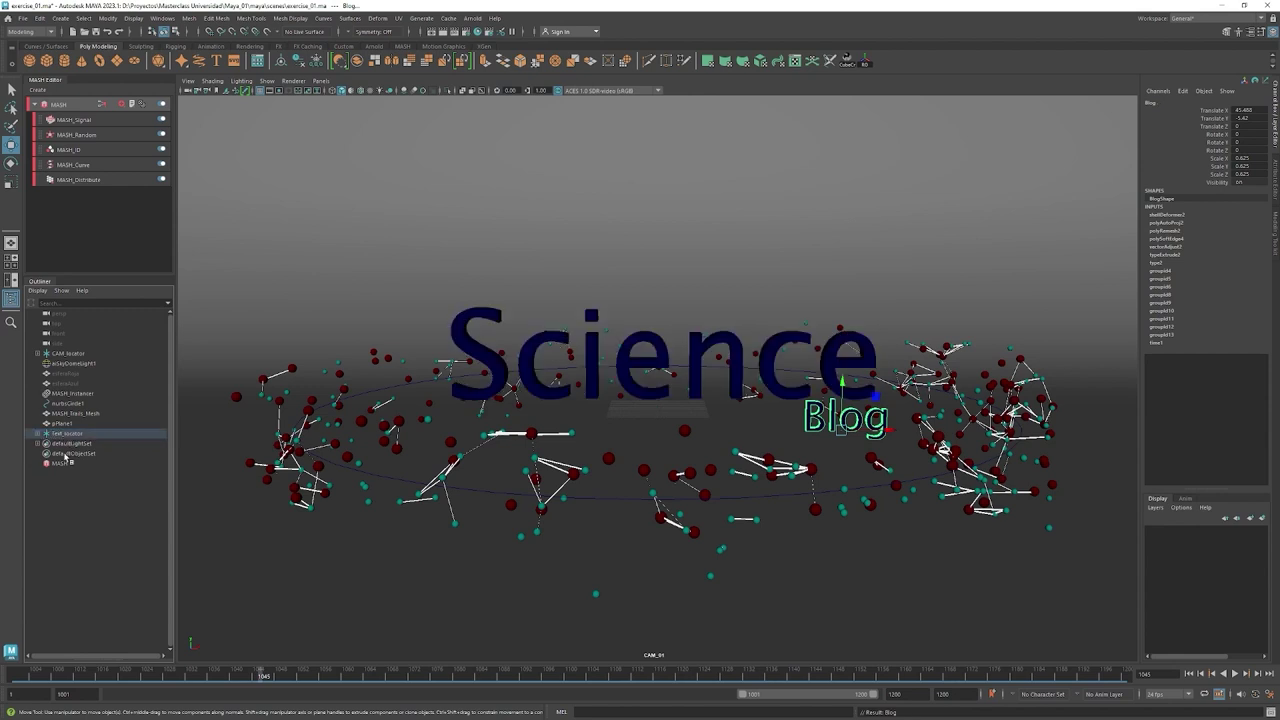
{"action": "left_click", "coordinate": [68, 423]}
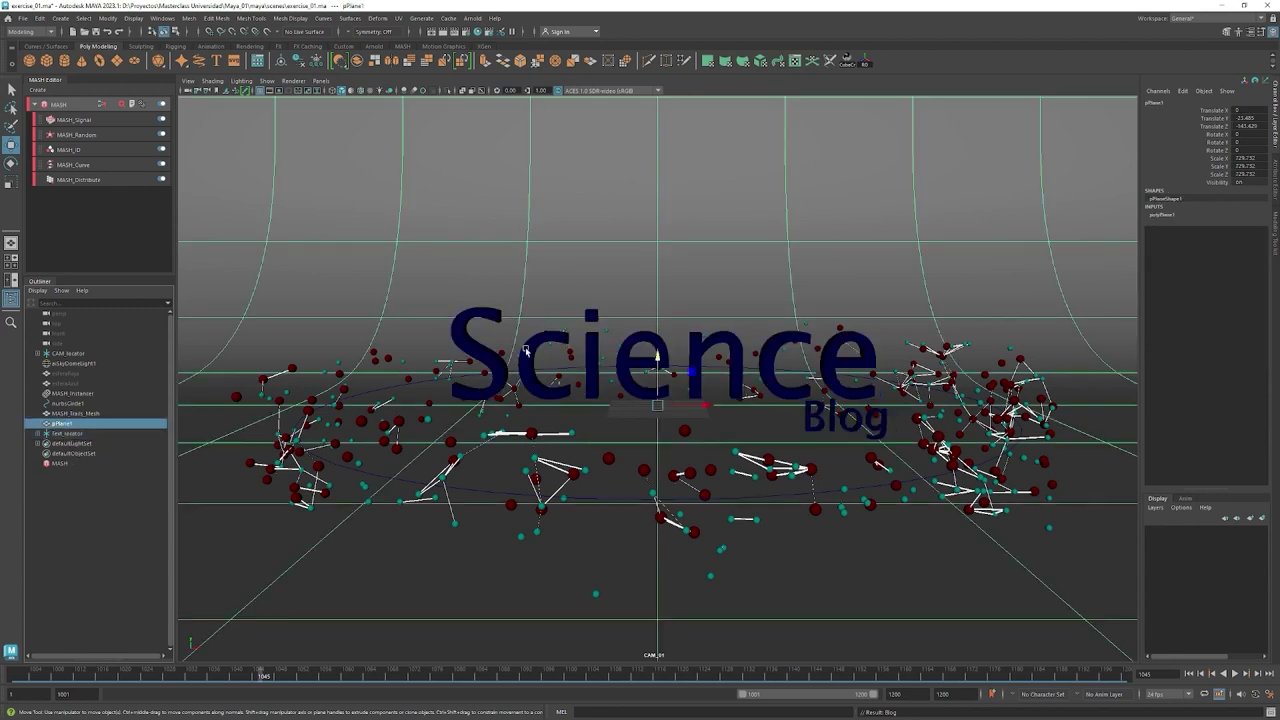
{"action": "left_click", "coordinate": [76, 434]}
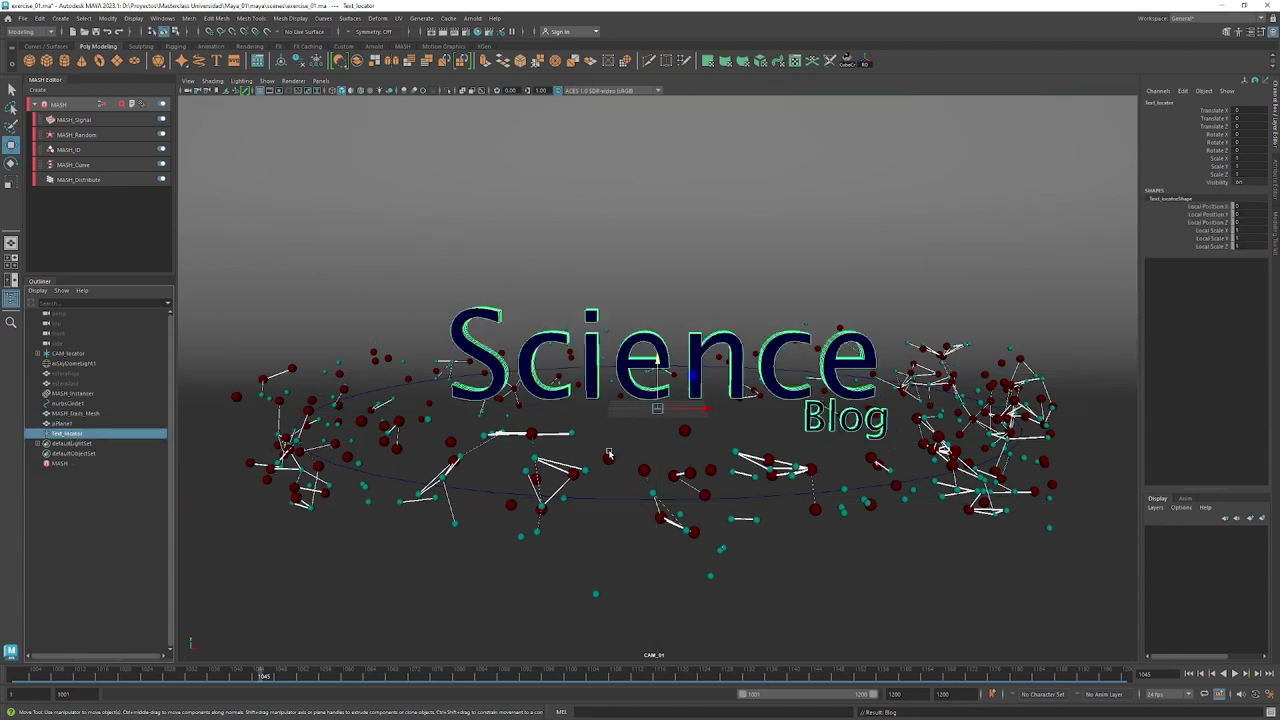
{"action": "left_click_drag", "start_coordinate": [658, 380], "coordinate": [437, 345]}
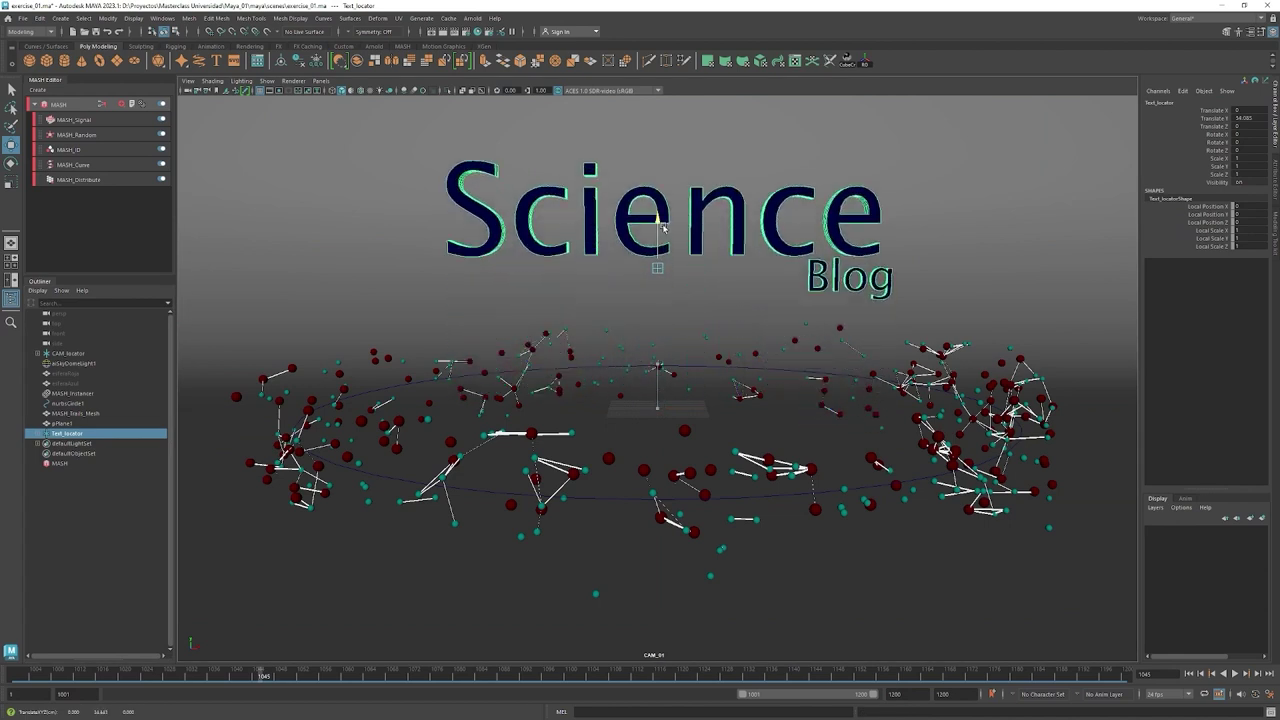
{"action": "key", "text": "ctrl+z"}
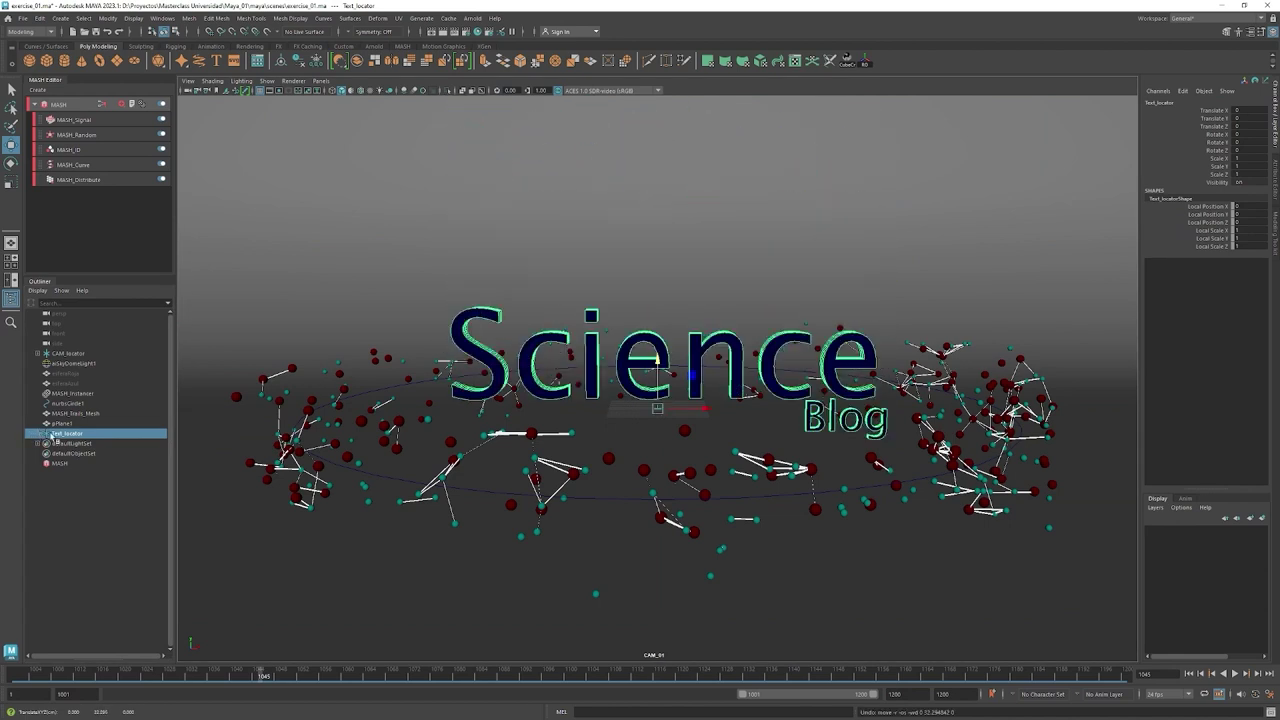
Check Text_locator's children and place it right below CAM_locator in the Outliner.
{"action": "left_click", "coordinate": [38, 434]}
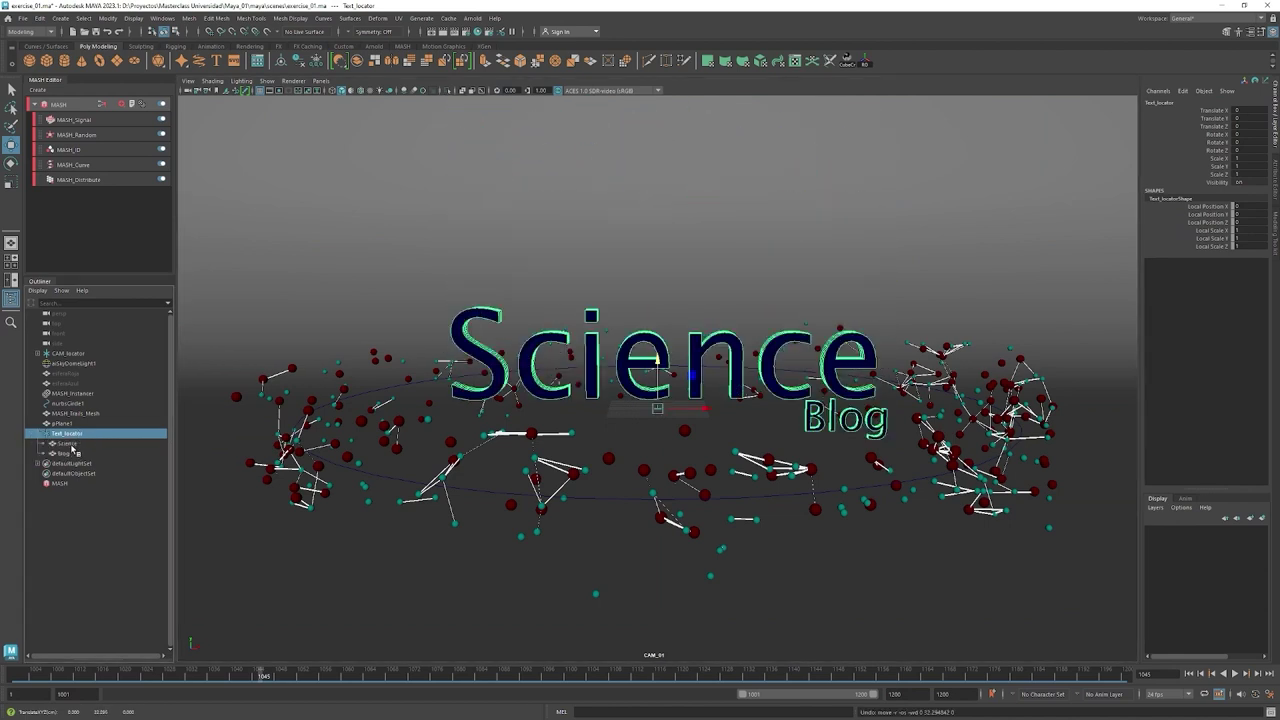
{"action": "left_click", "coordinate": [68, 444]}
{"action": "left_click", "coordinate": [72, 453]}
{"action": "left_click", "coordinate": [66, 443], "text": "shift"}
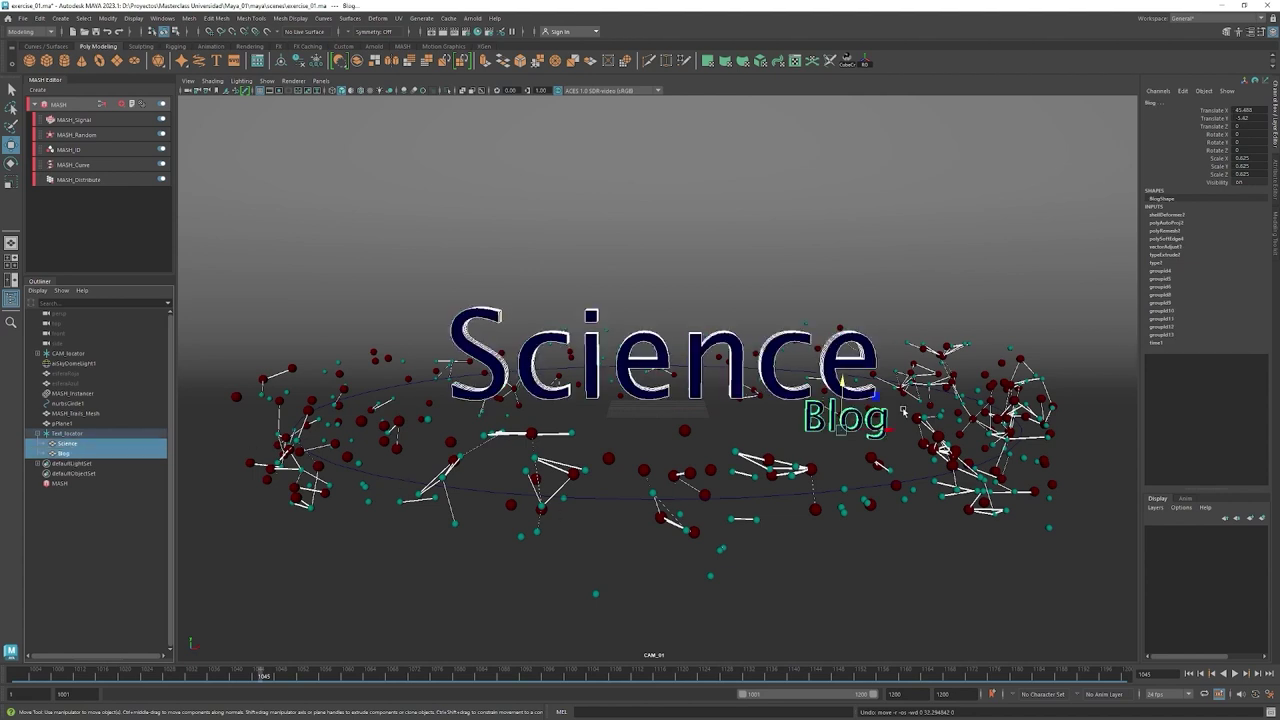
{"action": "left_click", "coordinate": [37, 434]}
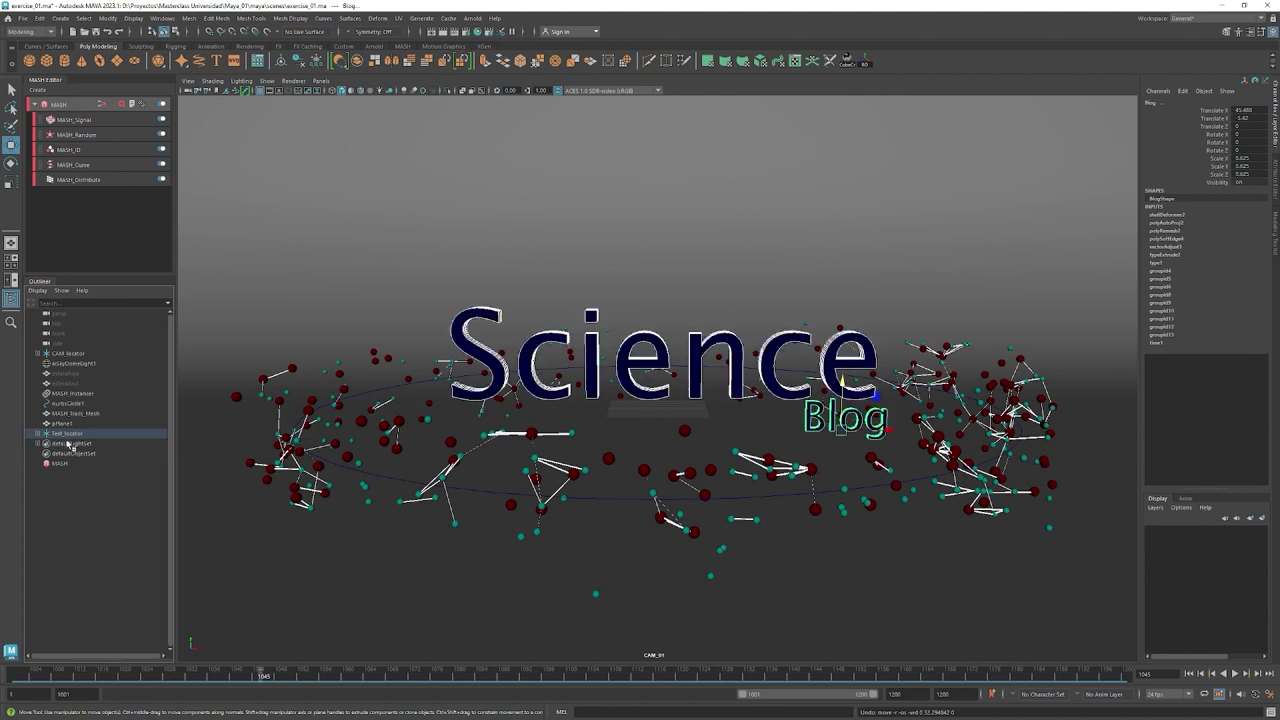
{"action": "left_click", "coordinate": [70, 435]}
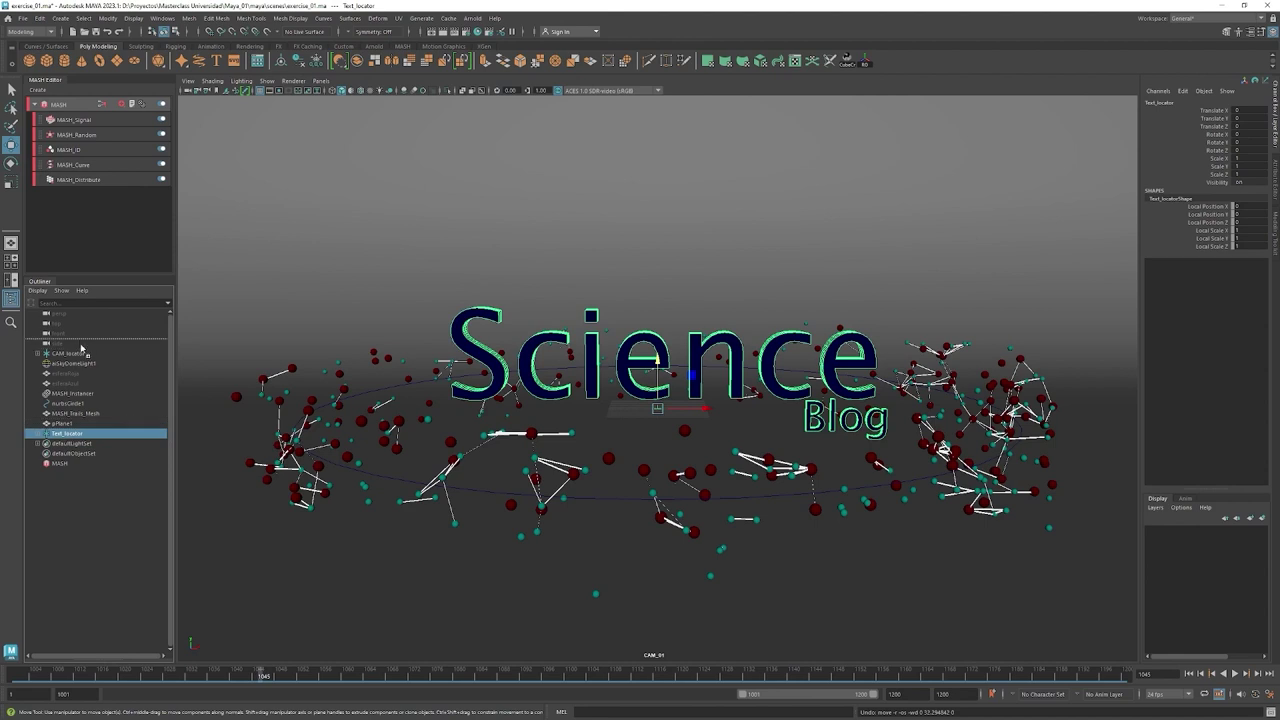
{"action": "left_click_drag", "start_coordinate": [85, 363], "coordinate": [84, 361]}
{"action": "left_click", "coordinate": [74, 558]}
{"action": "left_click", "coordinate": [88, 365]}
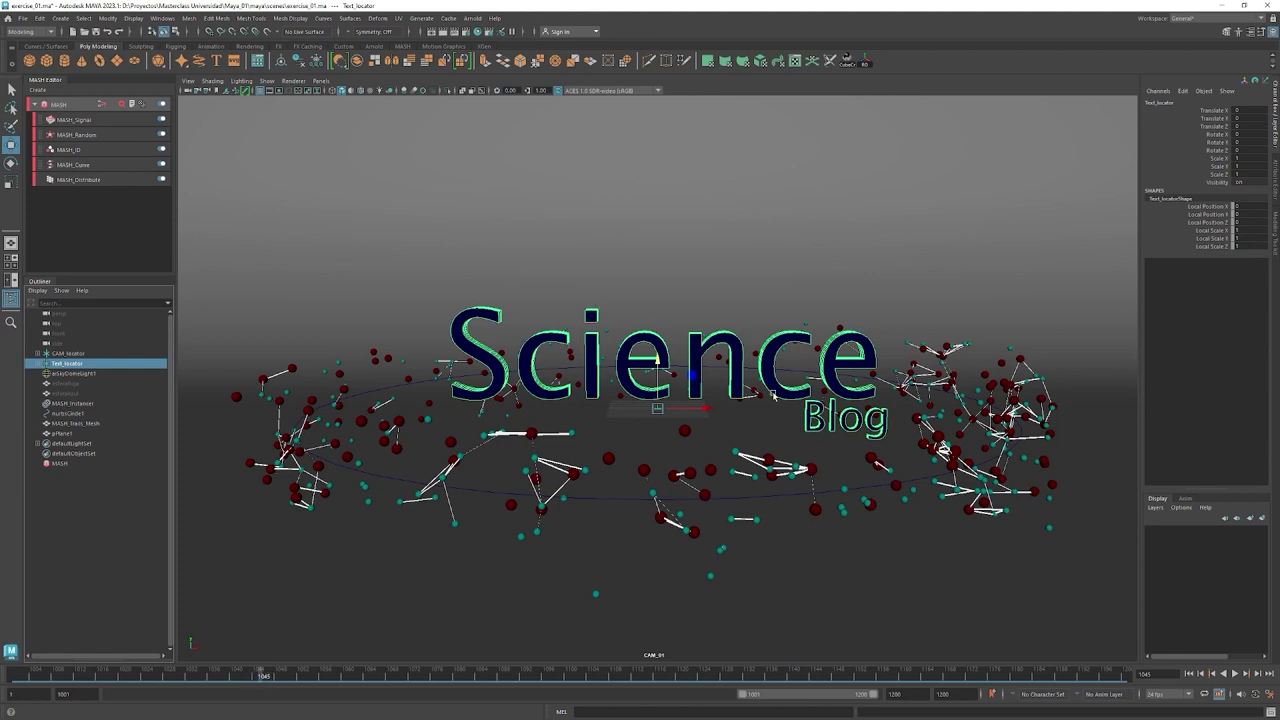
Key Text_locator's translate and rotate channels at frame 1045.
{"action": "left_click_drag", "start_coordinate": [1214, 110], "coordinate": [1222, 152]}
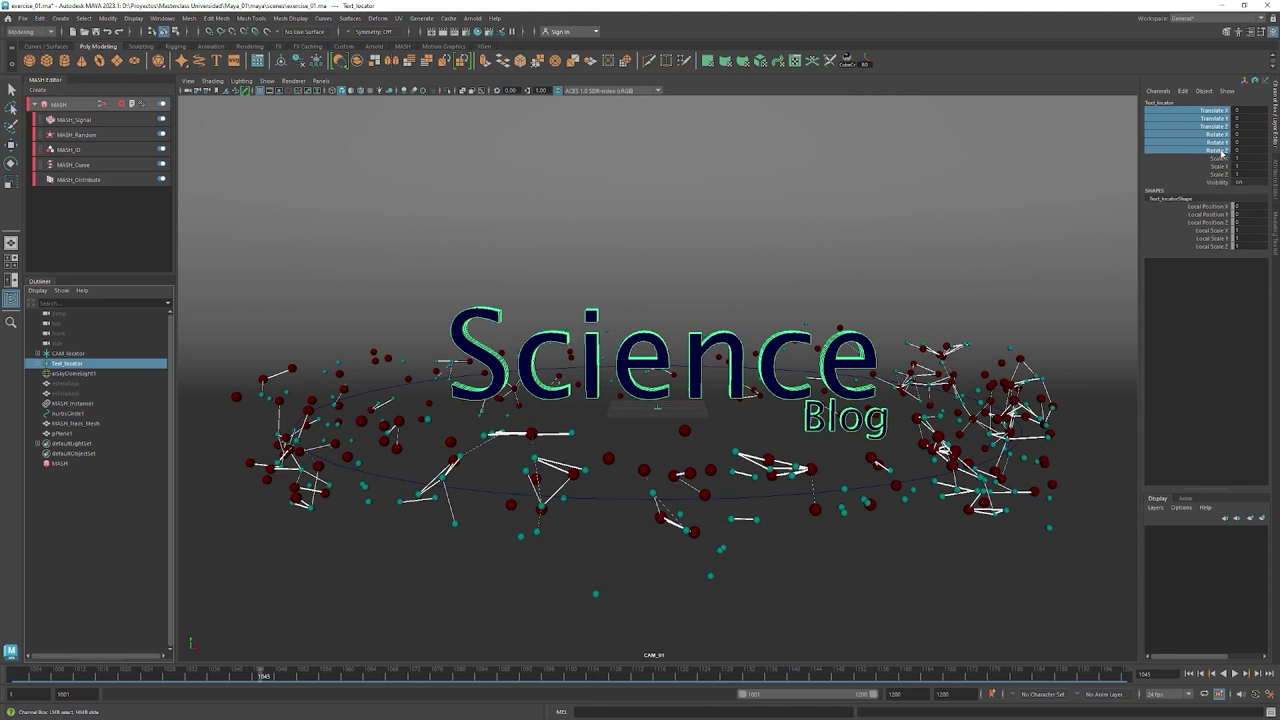
{"action": "right_click", "coordinate": [1218, 118]}
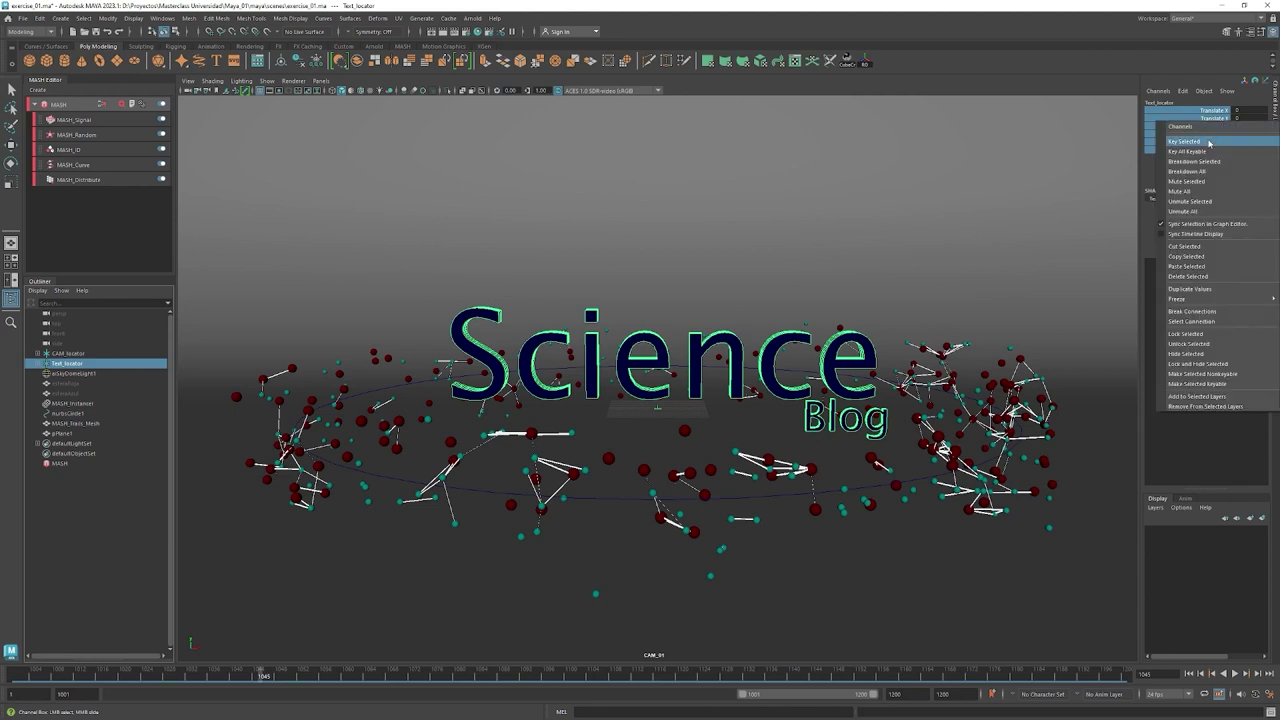
{"action": "left_click", "coordinate": [1209, 142]}
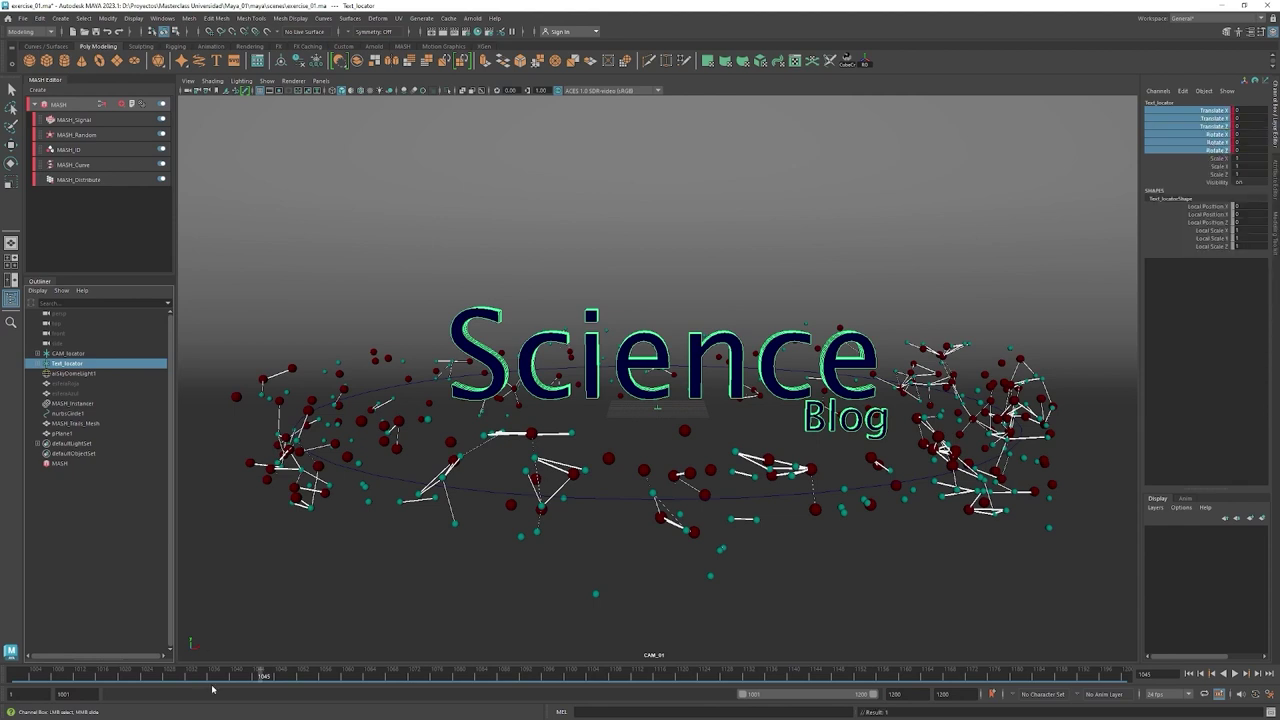
At frame 1001, raise Text_locator's Translate Y to 500.
{"action": "mouse_move", "coordinate": [259, 677]}
{"action": "left_mouse_down"}
{"action": "mouse_move", "coordinate": [63, 690]}
{"action": "mouse_move", "coordinate": [18, 677]}
{"action": "left_mouse_up"}
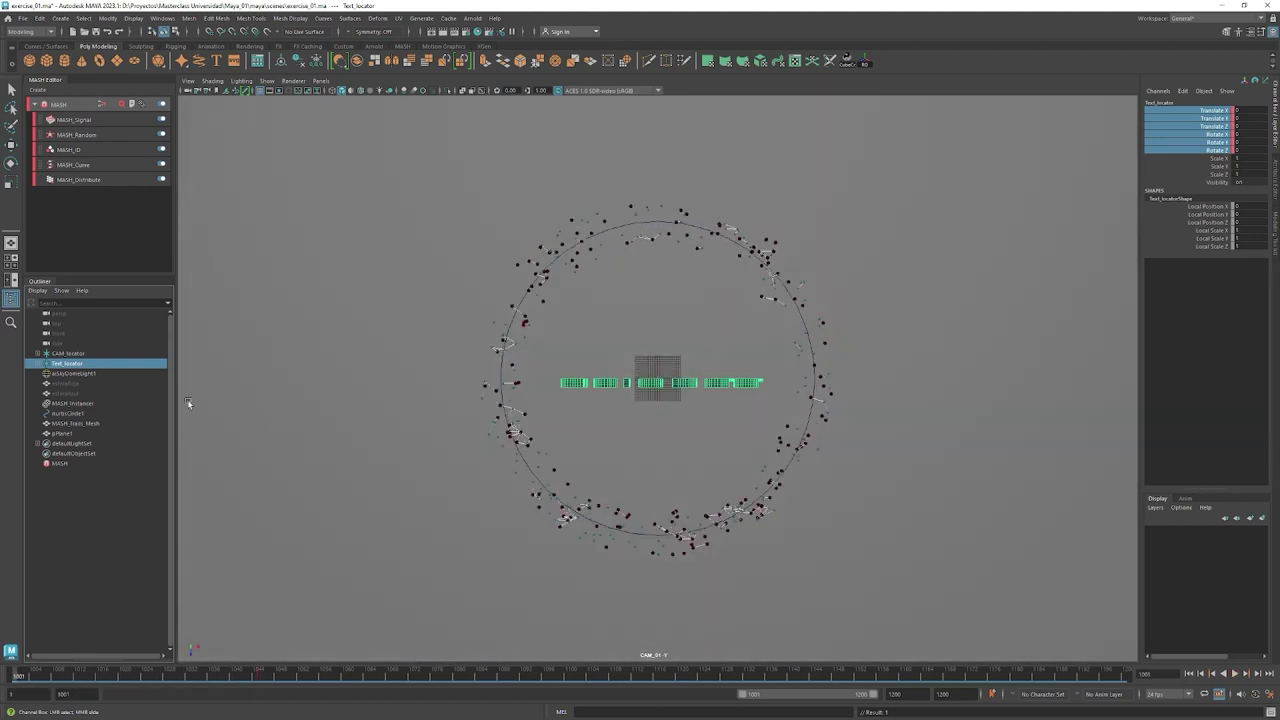
{"action": "left_click", "coordinate": [1225, 127]}
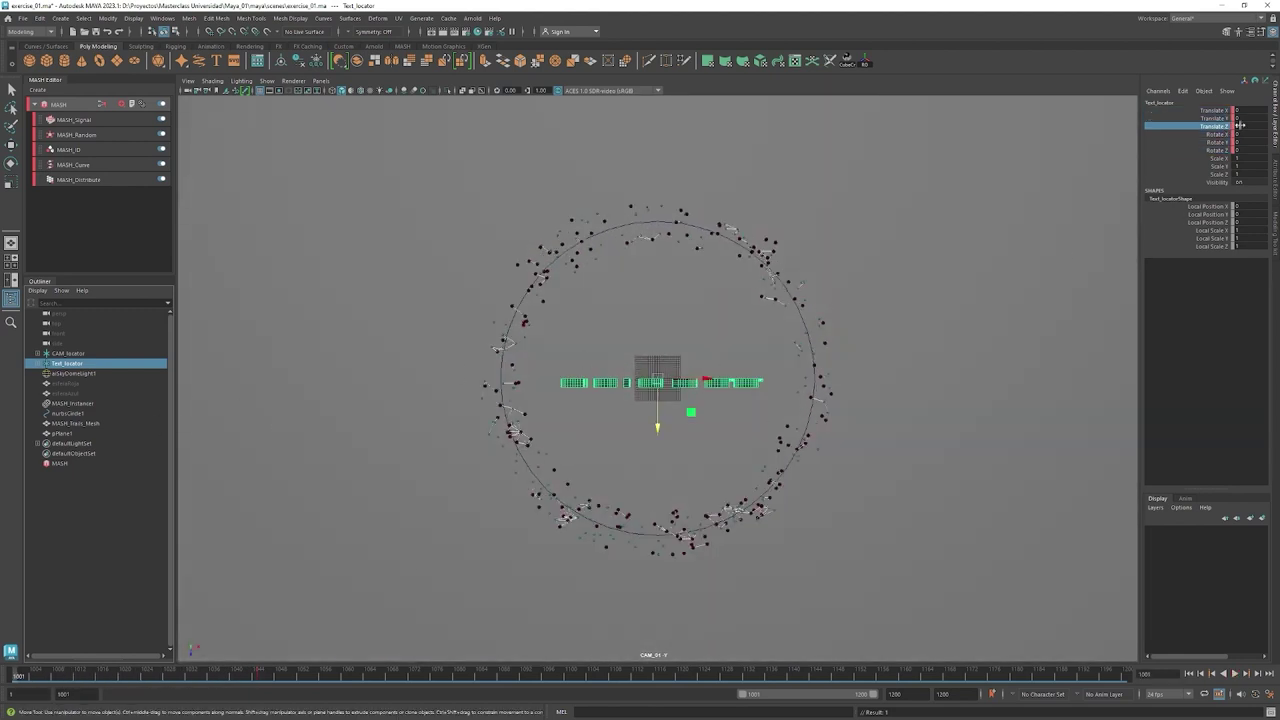
{"action": "left_click", "coordinate": [1229, 118]}
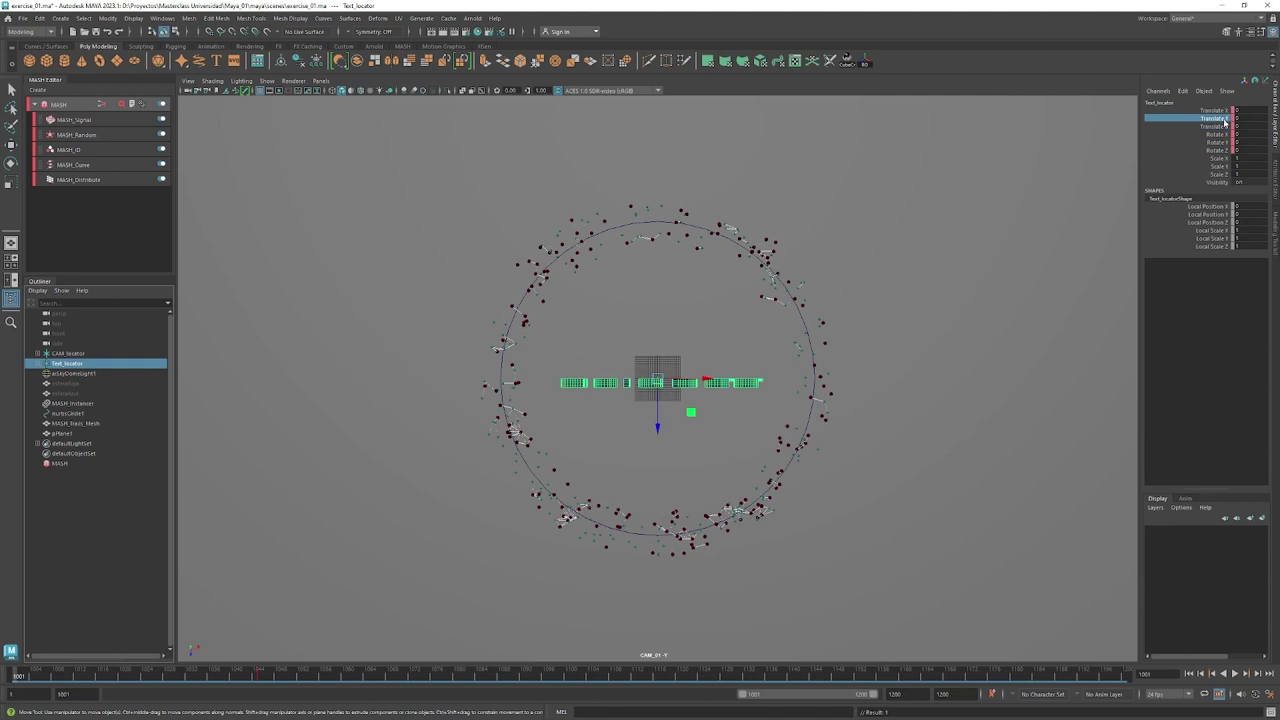
{"action": "double_click", "coordinate": [1243, 118]}
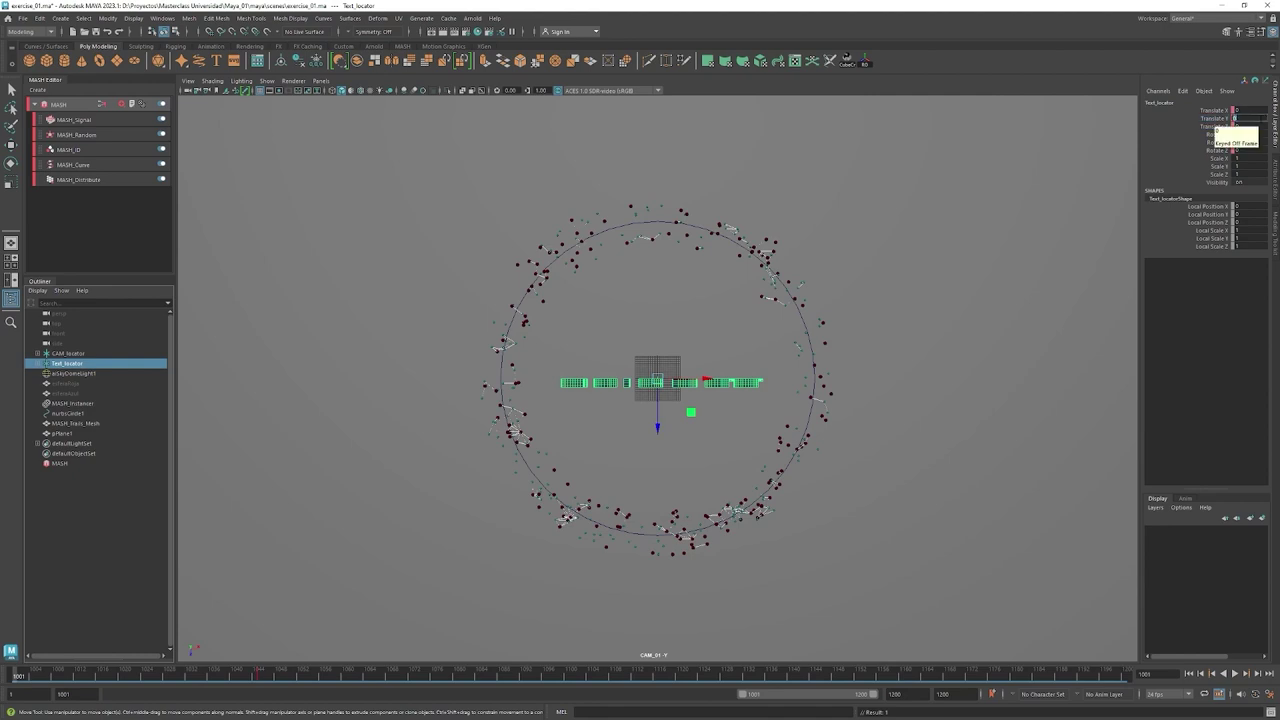
{"action": "type", "text": "200"}
{"action": "key", "text": "Return"}
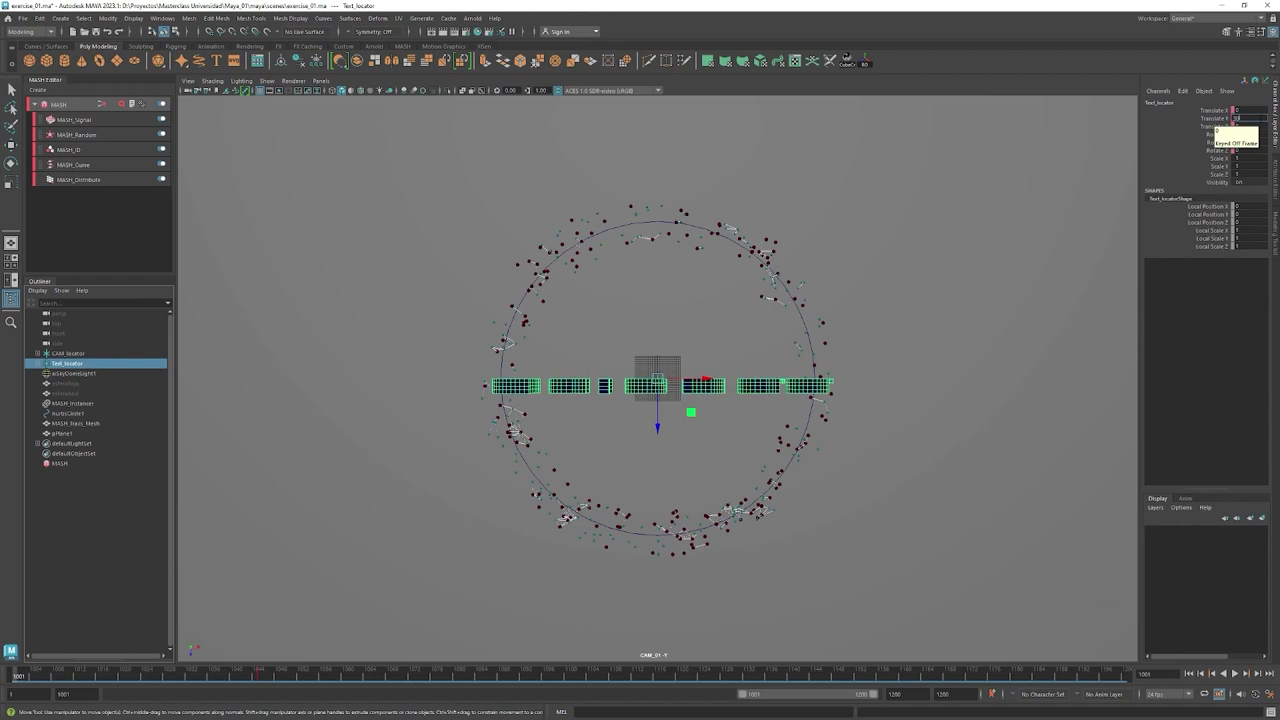
{"action": "key", "text": "Return"}
{"action": "type", "text": "0"}
{"action": "key", "text": "Return"}
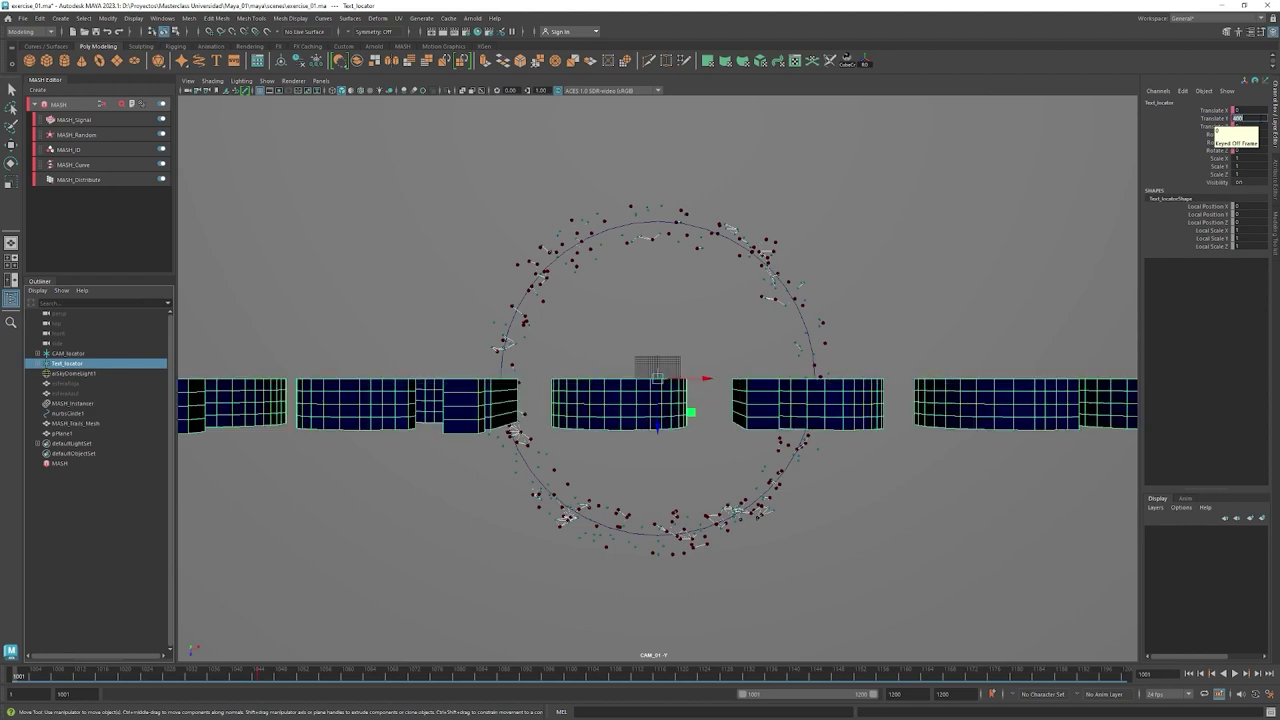
{"action": "type", "text": "00"}
{"action": "key", "text": "Return"}
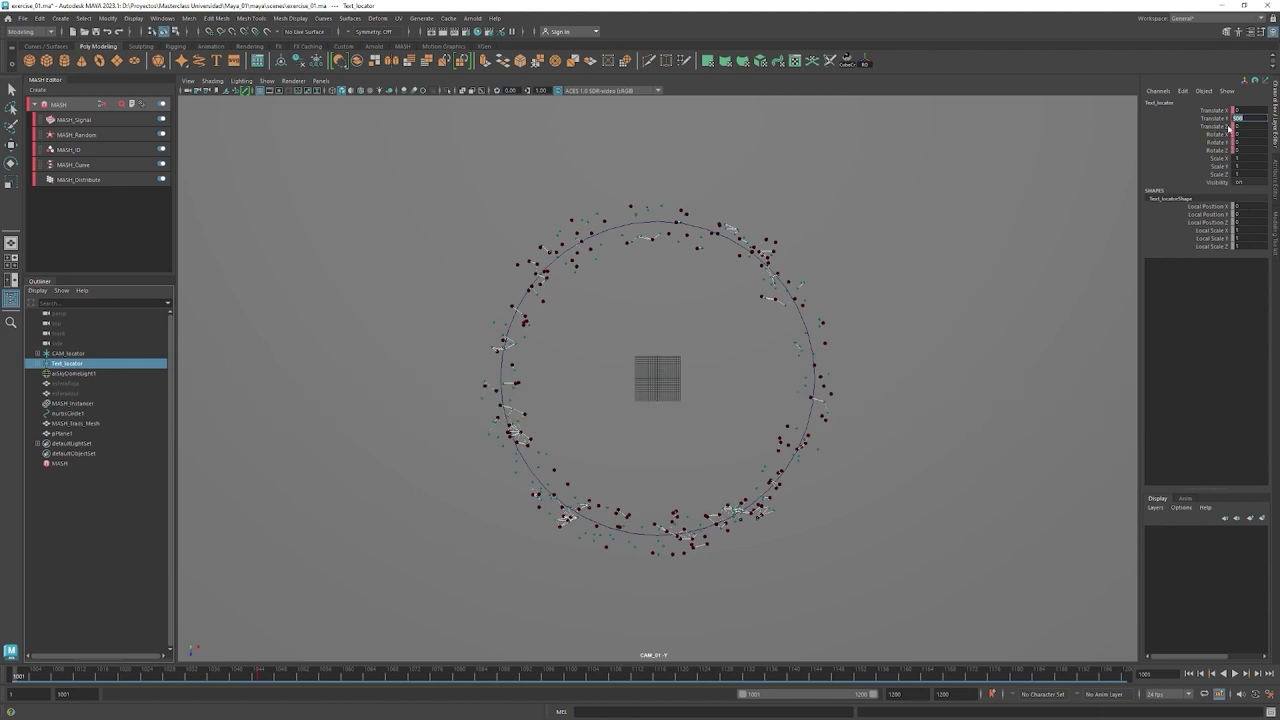
Key the raised Translate Y of 500 at frame 1001 and play back the descent.
{"action": "right_click", "coordinate": [1218, 121]}
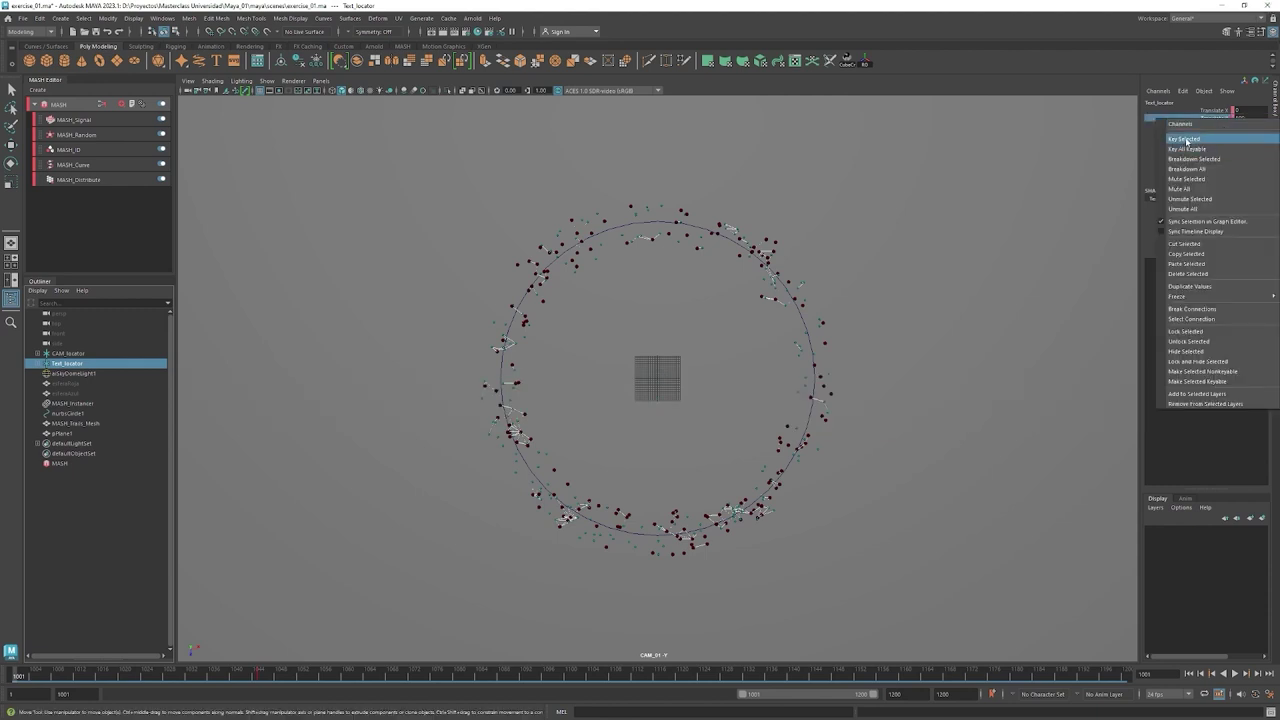
{"action": "left_click", "coordinate": [1200, 136]}
{"action": "key", "text": "alt+v"}
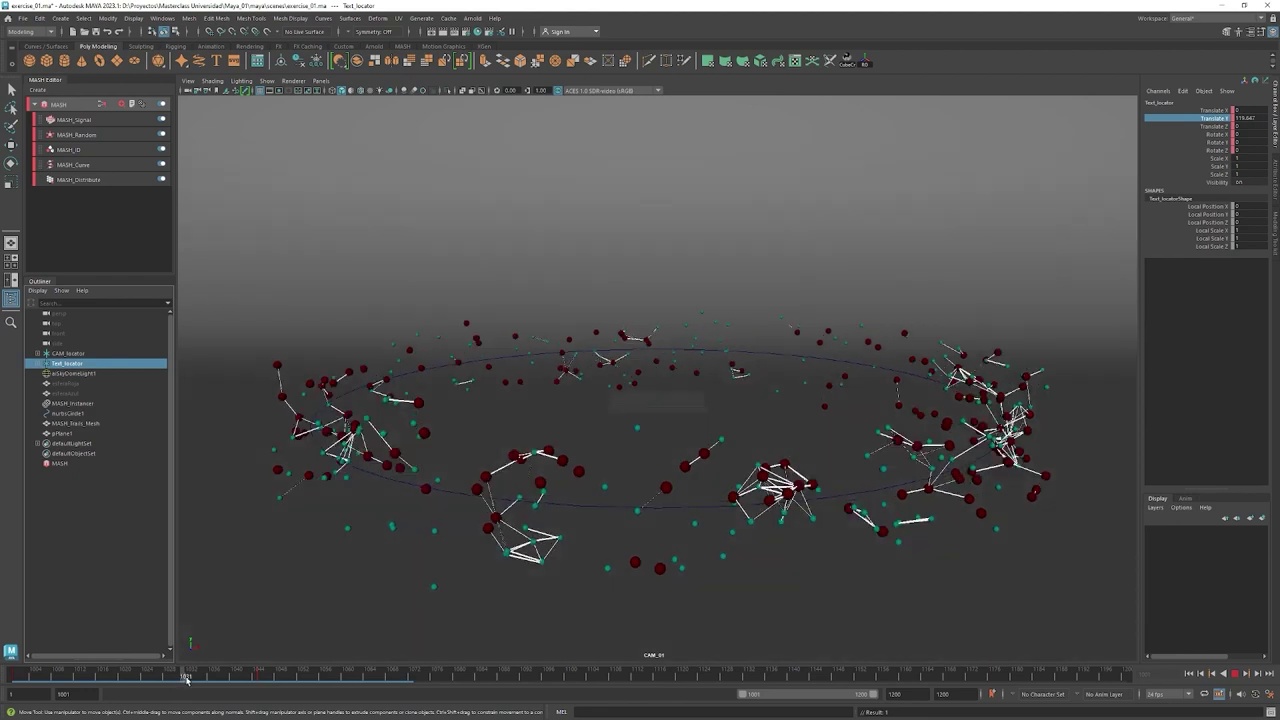
Replay the animation from the first frame, tilting the view to watch the text descend.
{"action": "left_click", "coordinate": [40, 677]}
{"action": "left_click", "coordinate": [16, 670]}
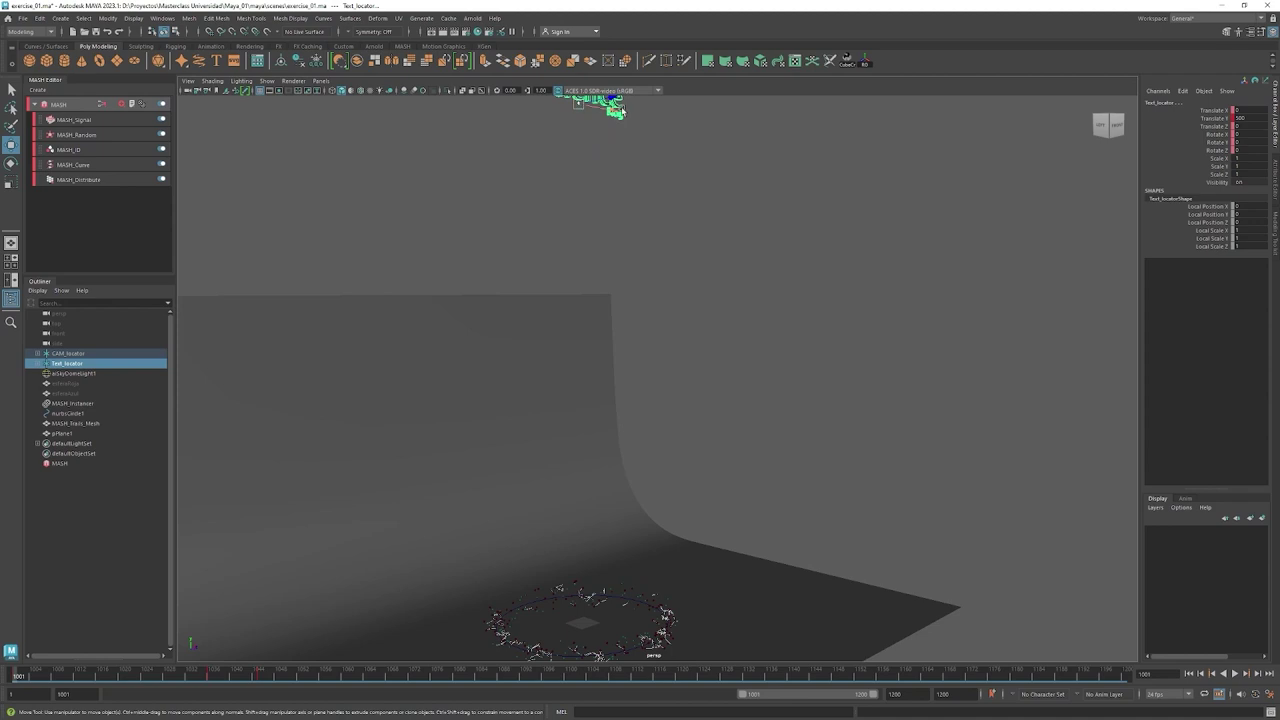
{"action": "key", "text": "alt+v"}
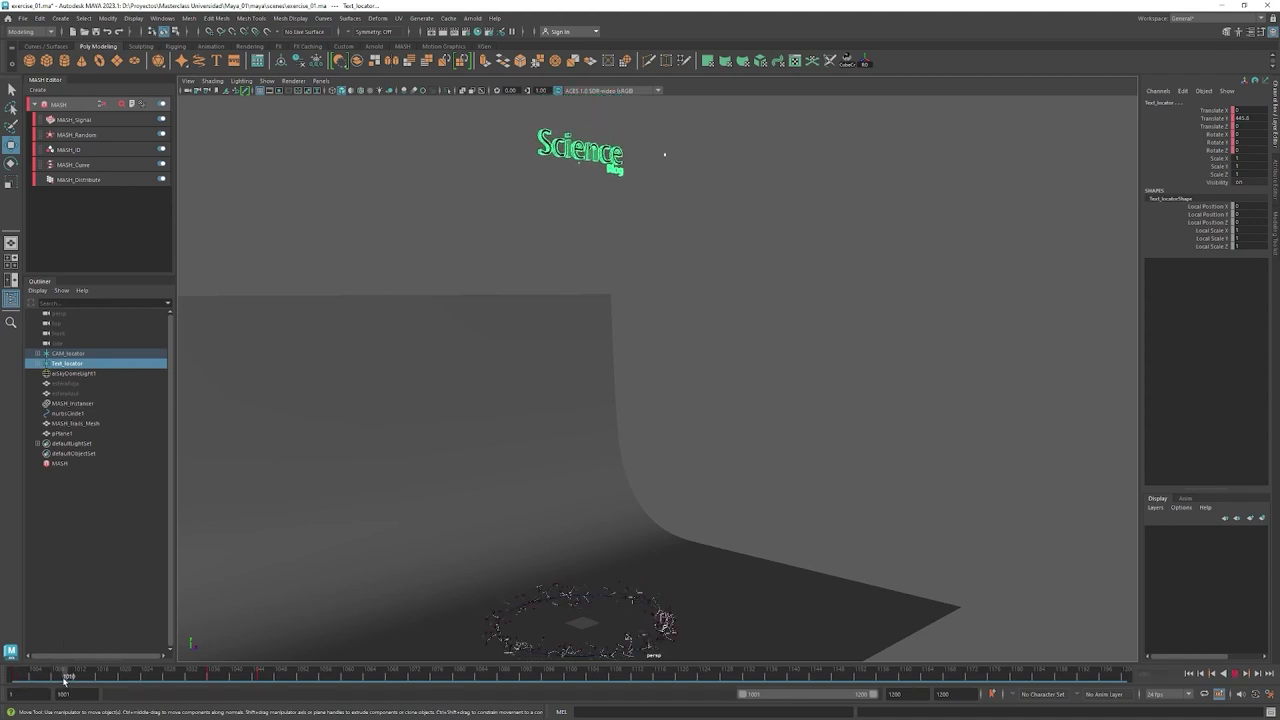
{"action": "key", "text": "alt+v"}
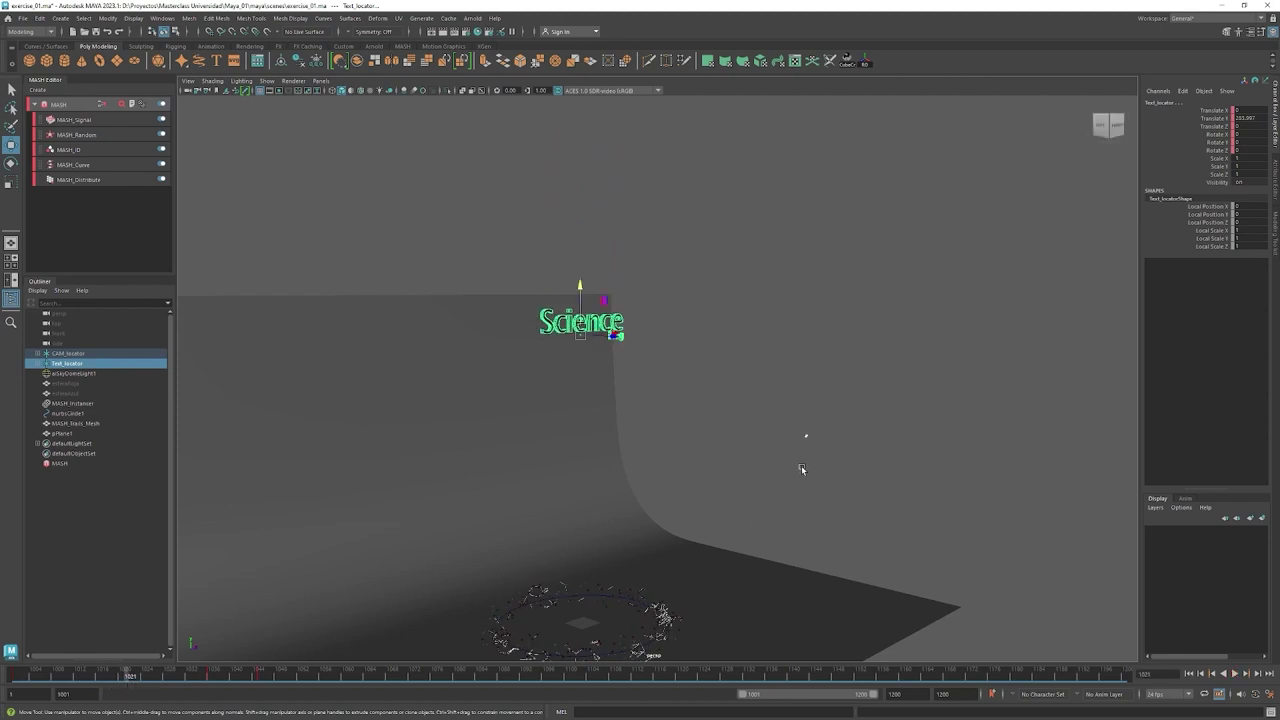
{"action": "left_click_drag", "start_coordinate": [800, 480], "coordinate": [852, 290], "text": "alt"}
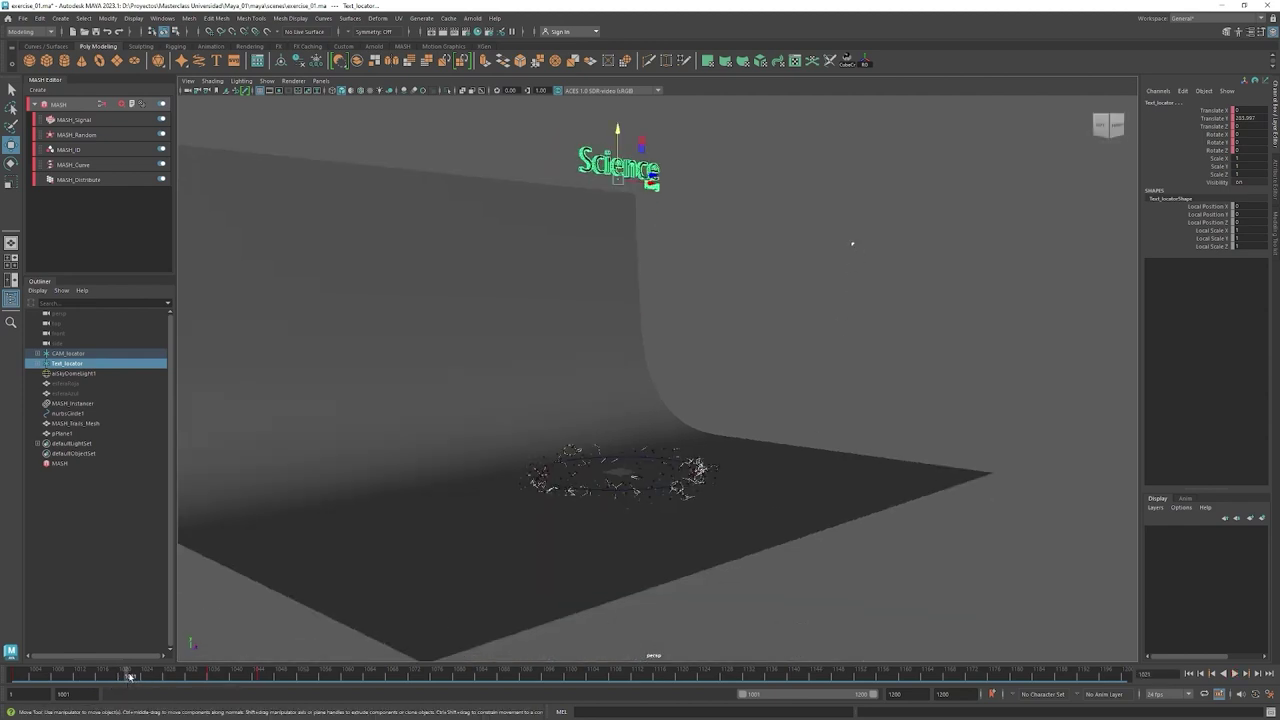
{"action": "key", "text": "alt+v"}
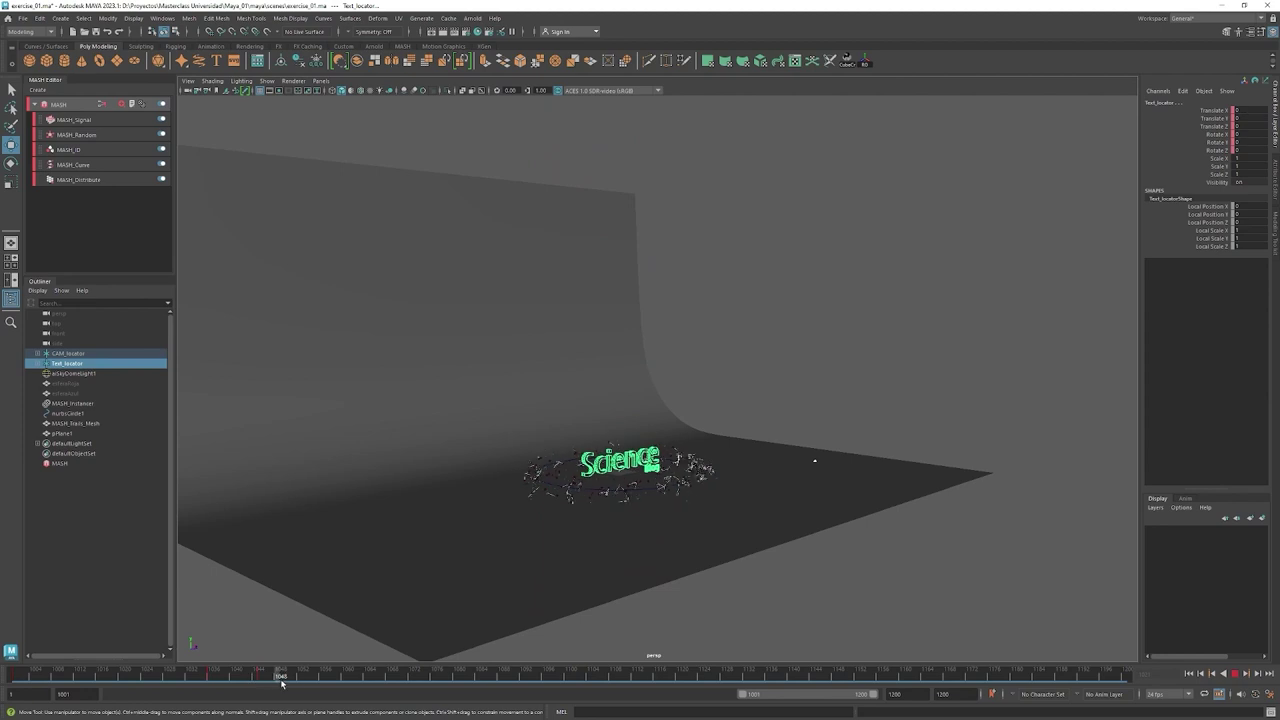
View through CAM_01, scrub to confirm the text drops into the ring, deselect, and save.
{"action": "left_click", "coordinate": [206, 672]}
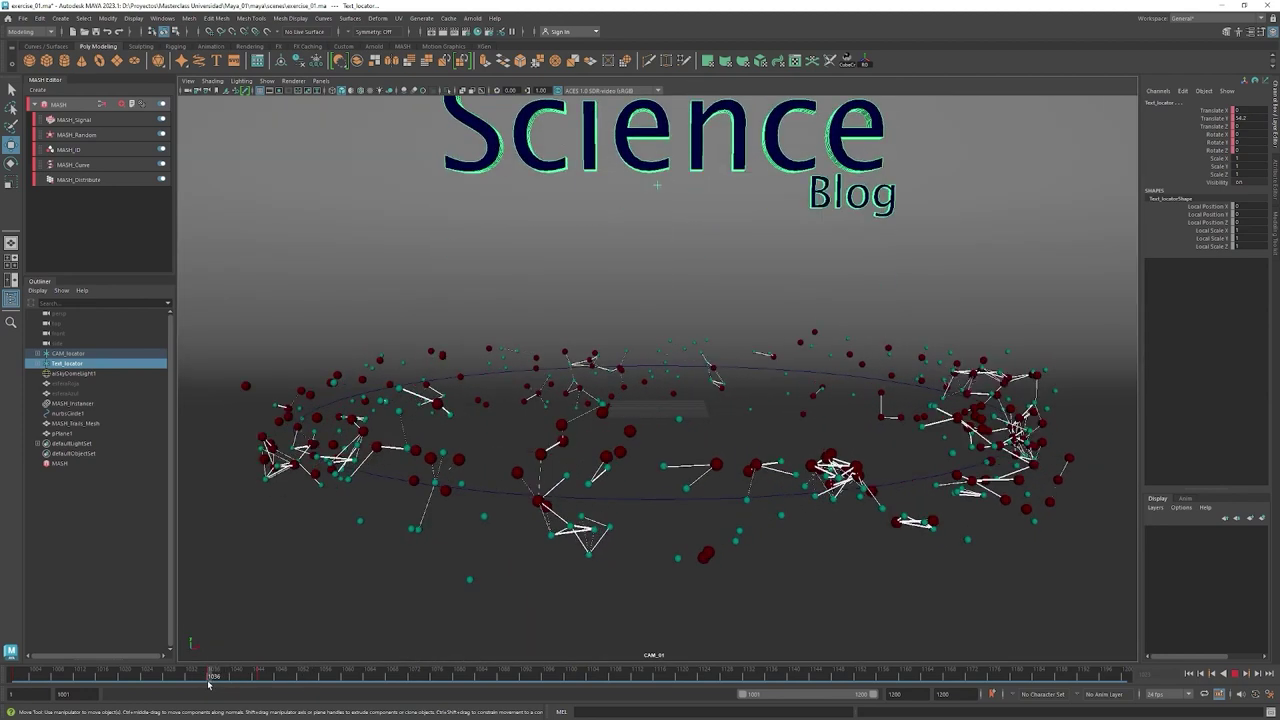
{"action": "left_click_drag", "start_coordinate": [209, 683], "coordinate": [261, 679]}
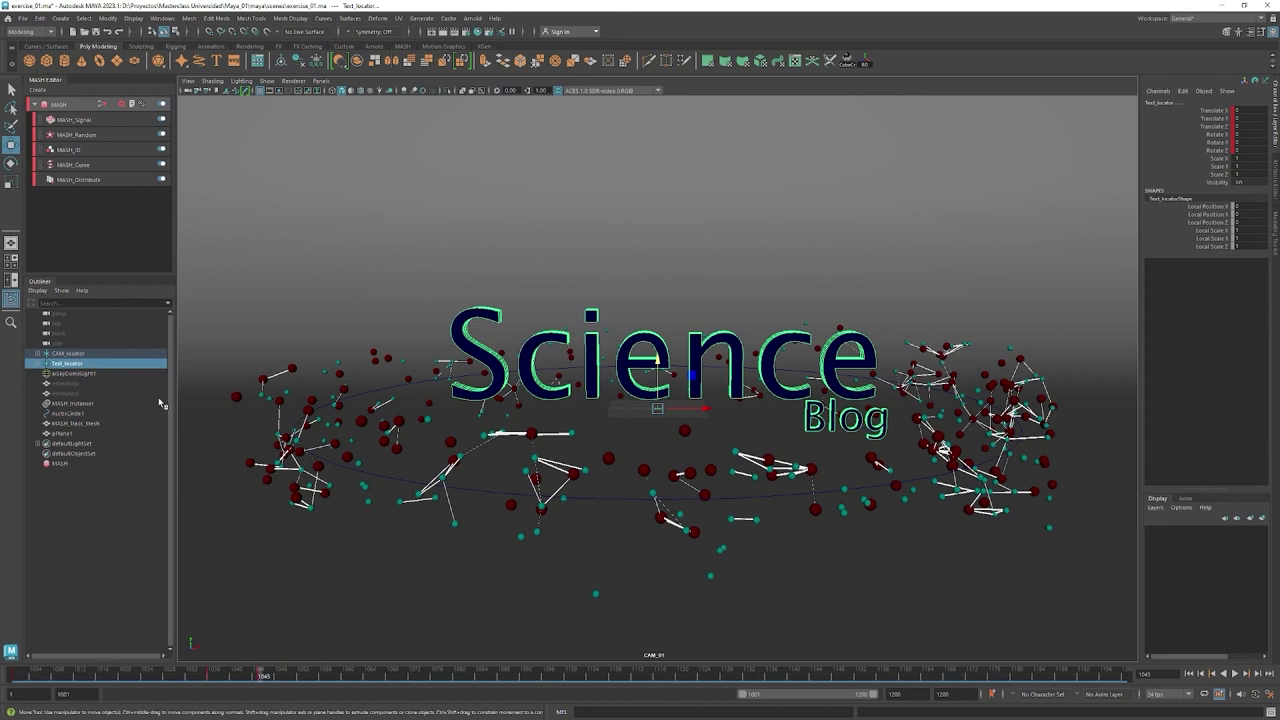
{"action": "left_click", "coordinate": [116, 567]}
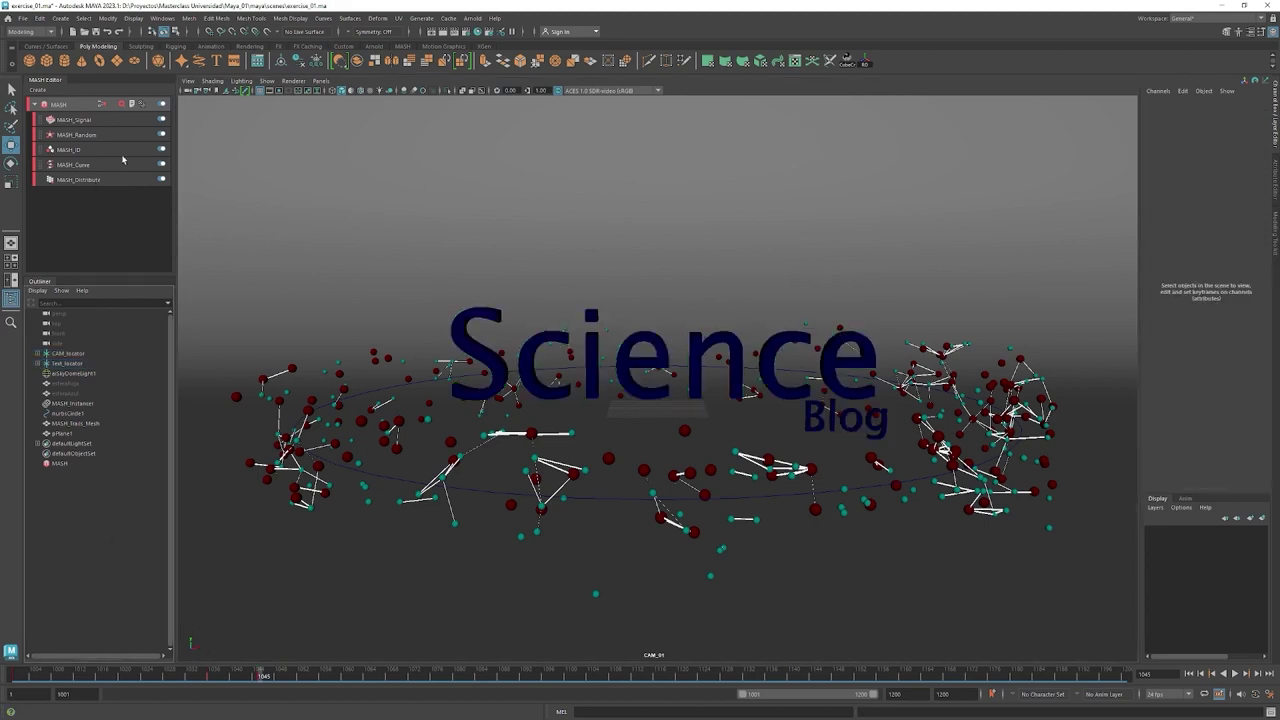
{"action": "key", "text": "ctrl+s"}
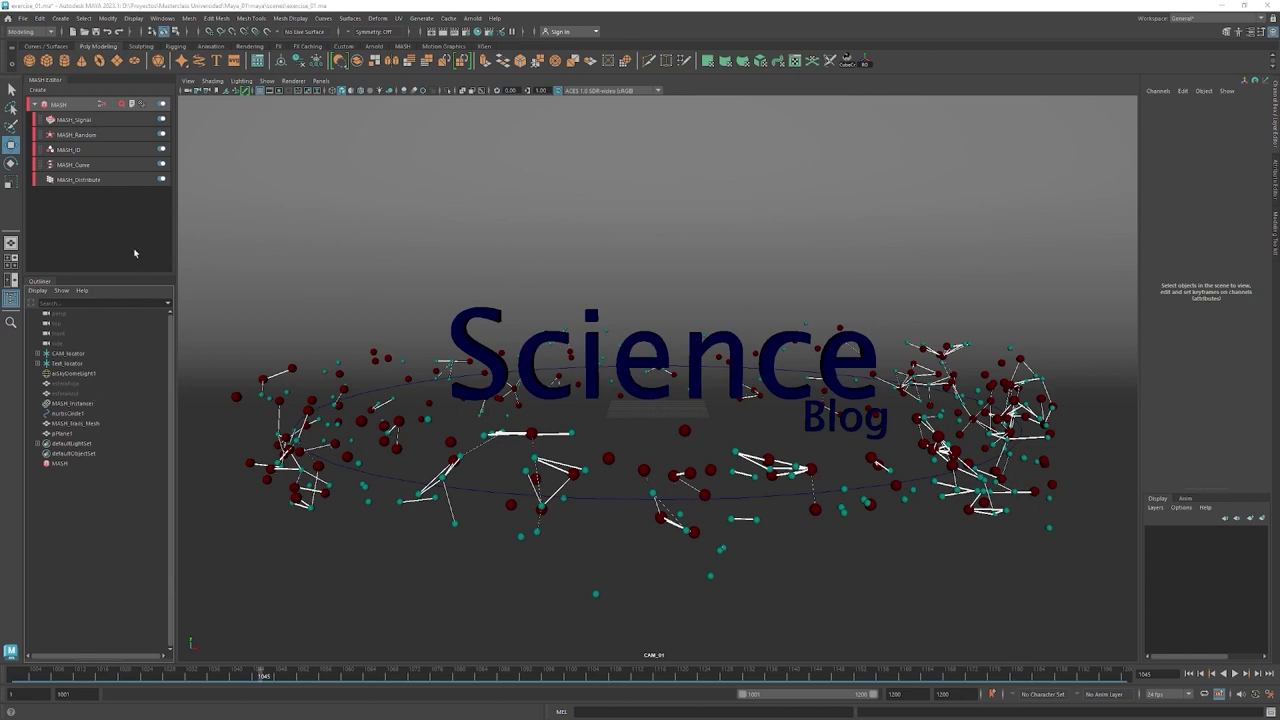
{"action": "left_click", "coordinate": [100, 120]}
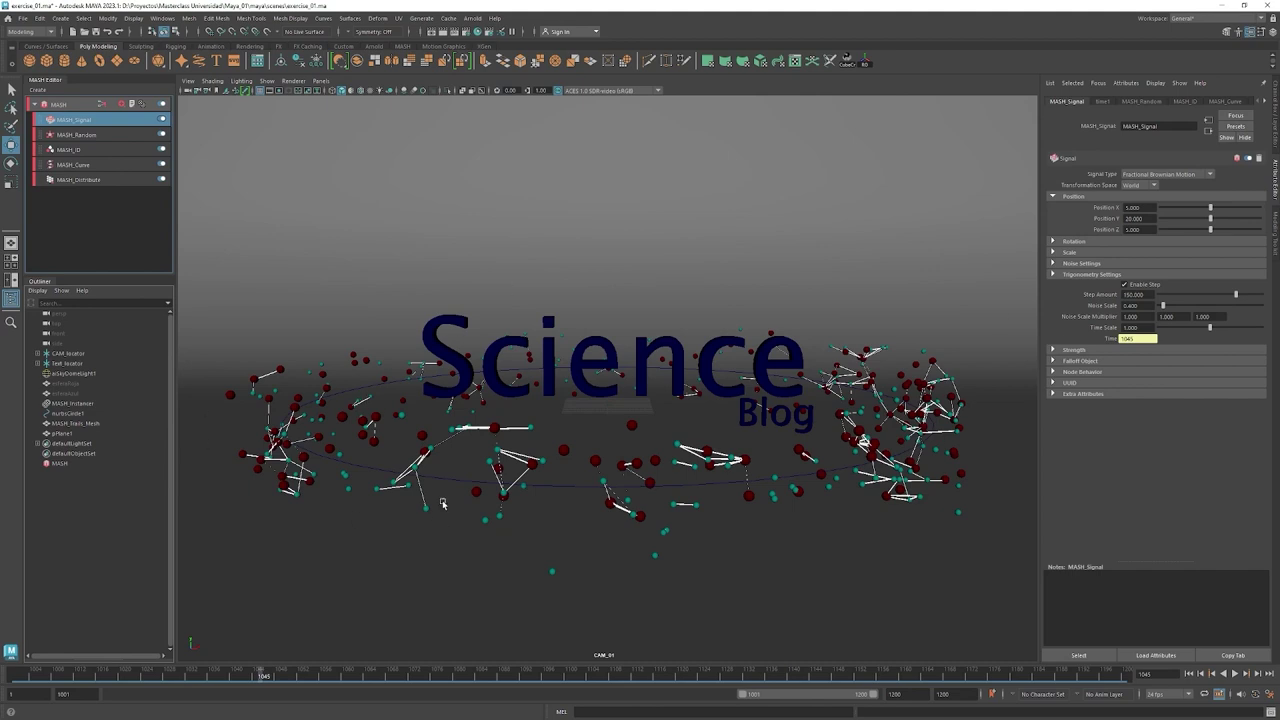
Key MASH_Signal's Position X, Y and Z (5, 20, 5) at frame 1045.
{"action": "left_click", "coordinate": [1134, 207]}
{"action": "right_click", "coordinate": [1138, 207]}
{"action": "left_click", "coordinate": [1165, 213]}
{"action": "right_click", "coordinate": [1138, 218]}
{"action": "left_click", "coordinate": [1165, 224]}
{"action": "right_click", "coordinate": [1138, 229]}
{"action": "left_click", "coordinate": [1165, 235]}
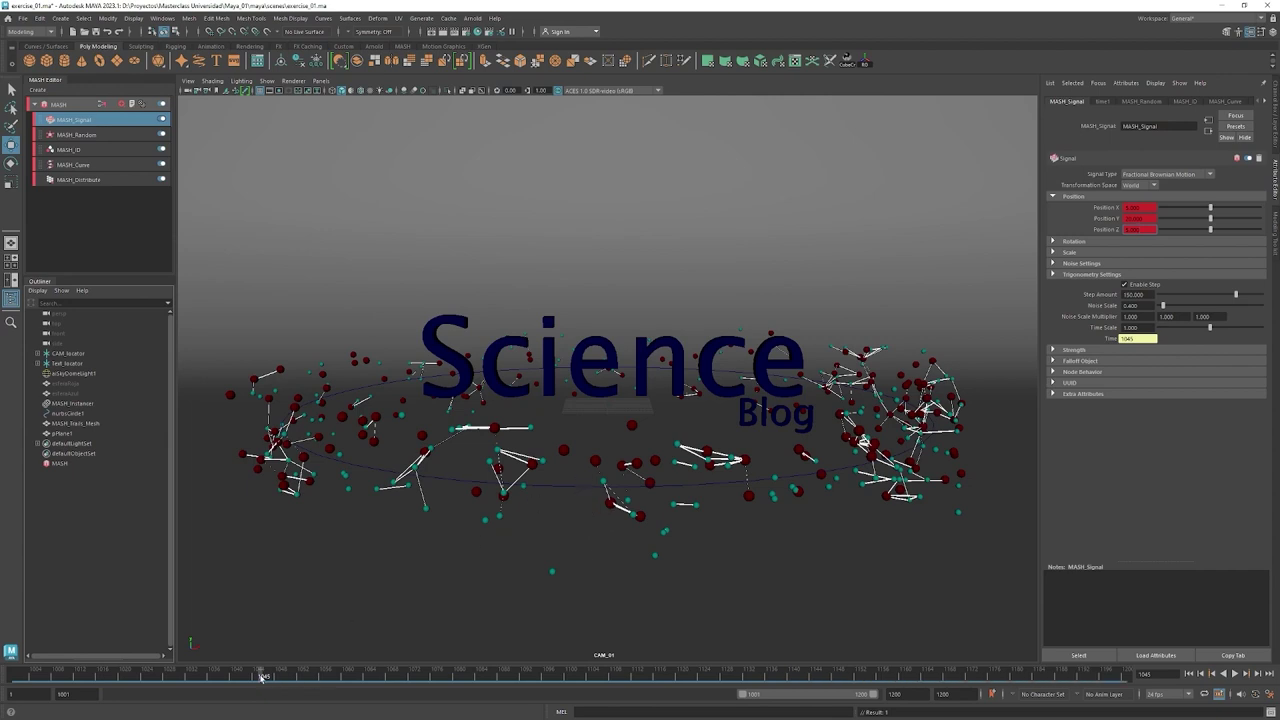
At frame 1058, set Signal Position X, Y and Z to 0.
{"action": "mouse_move", "coordinate": [262, 678]}
{"action": "left_mouse_down"}
{"action": "mouse_move", "coordinate": [205, 680]}
{"action": "mouse_move", "coordinate": [251, 680]}
{"action": "mouse_move", "coordinate": [219, 680]}
{"action": "left_mouse_up"}
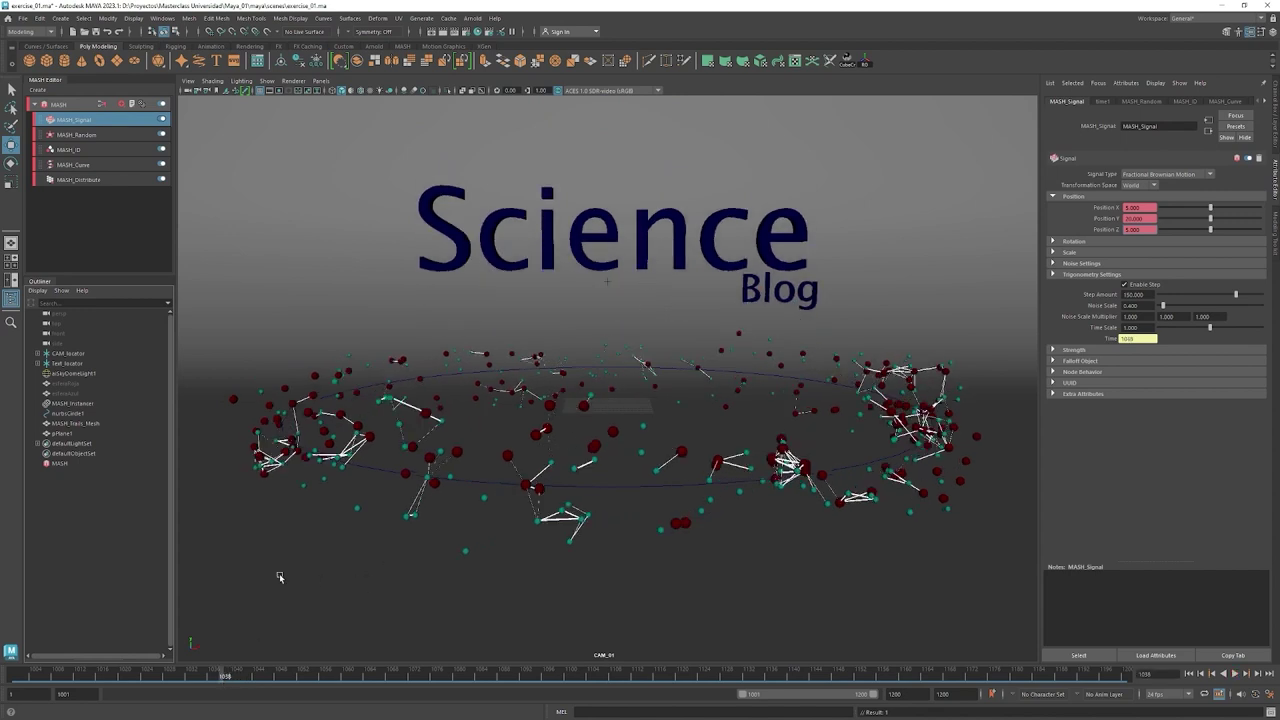
{"action": "type", "text": "0"}
{"action": "key", "text": "Return"}
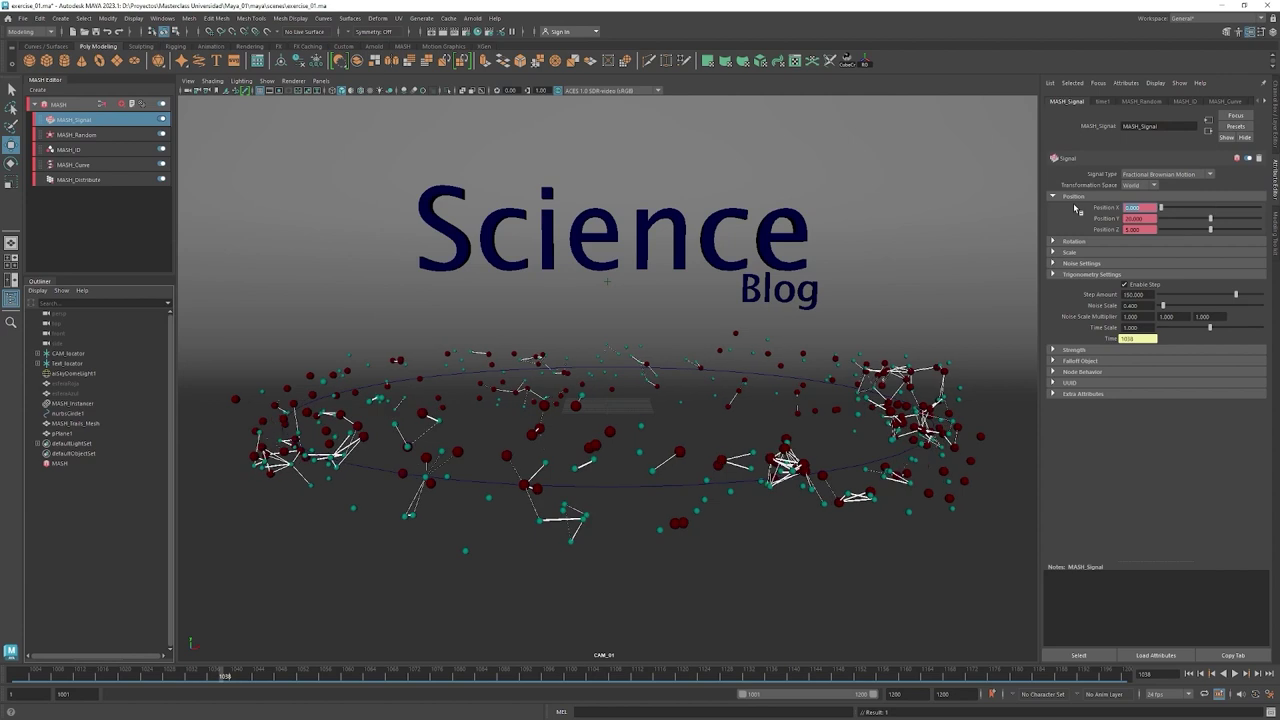
{"action": "left_click", "coordinate": [1152, 218]}
{"action": "key", "text": "Tab"}
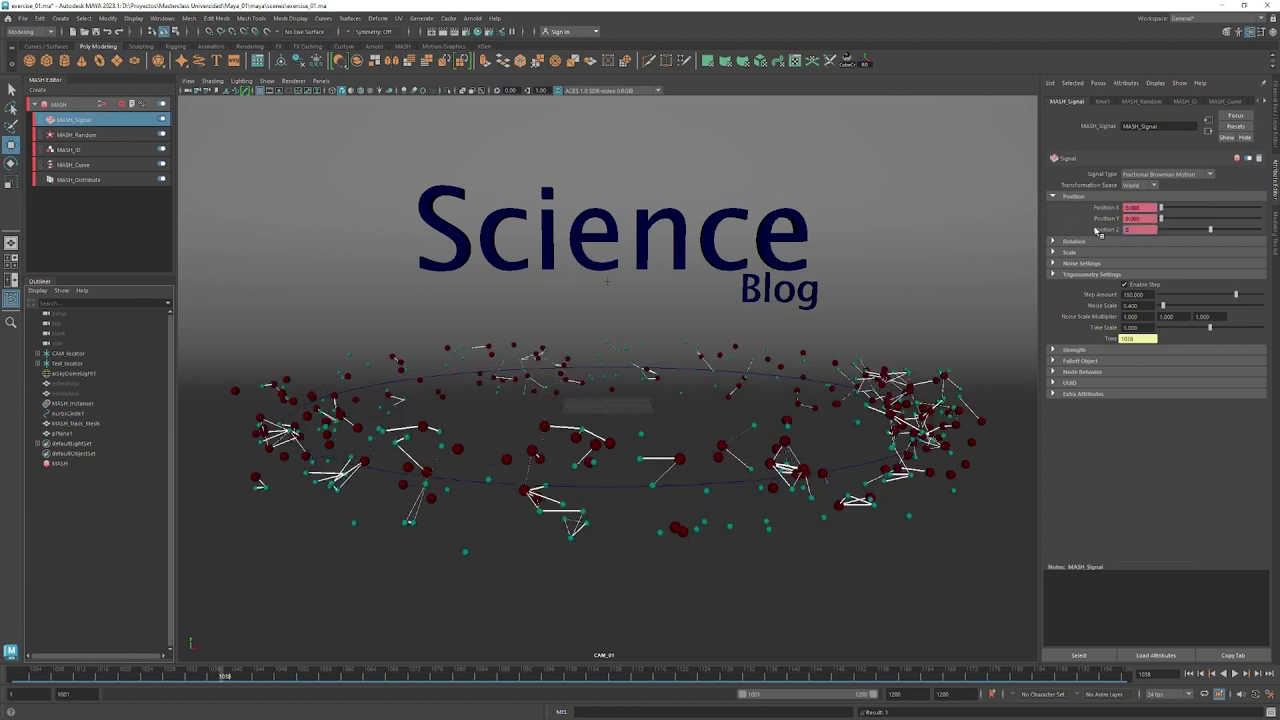
{"action": "key", "text": "Return"}
Key the zeroed Signal Position X, Y and Z at frame 1058.
{"action": "right_click", "coordinate": [1150, 208]}
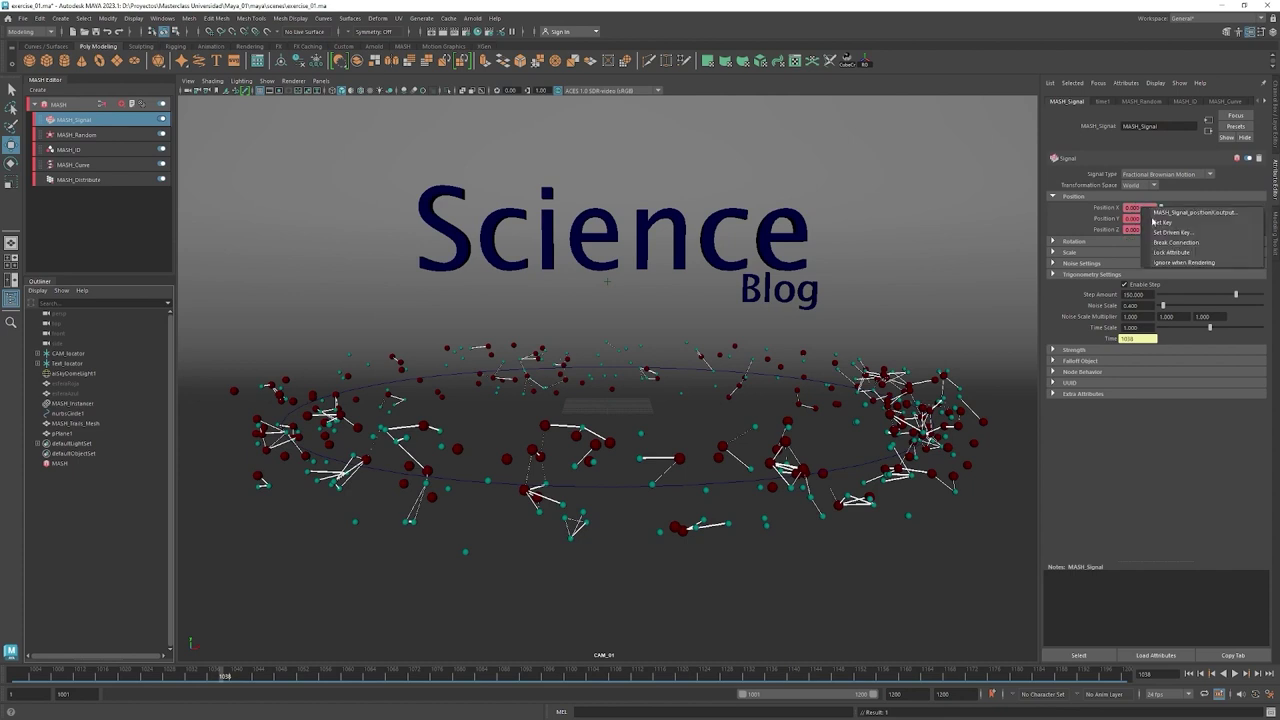
{"action": "left_click", "coordinate": [1163, 222]}
{"action": "right_click", "coordinate": [1150, 219]}
{"action": "left_click", "coordinate": [1162, 233]}
{"action": "right_click", "coordinate": [1150, 229]}
{"action": "left_click", "coordinate": [1162, 243]}
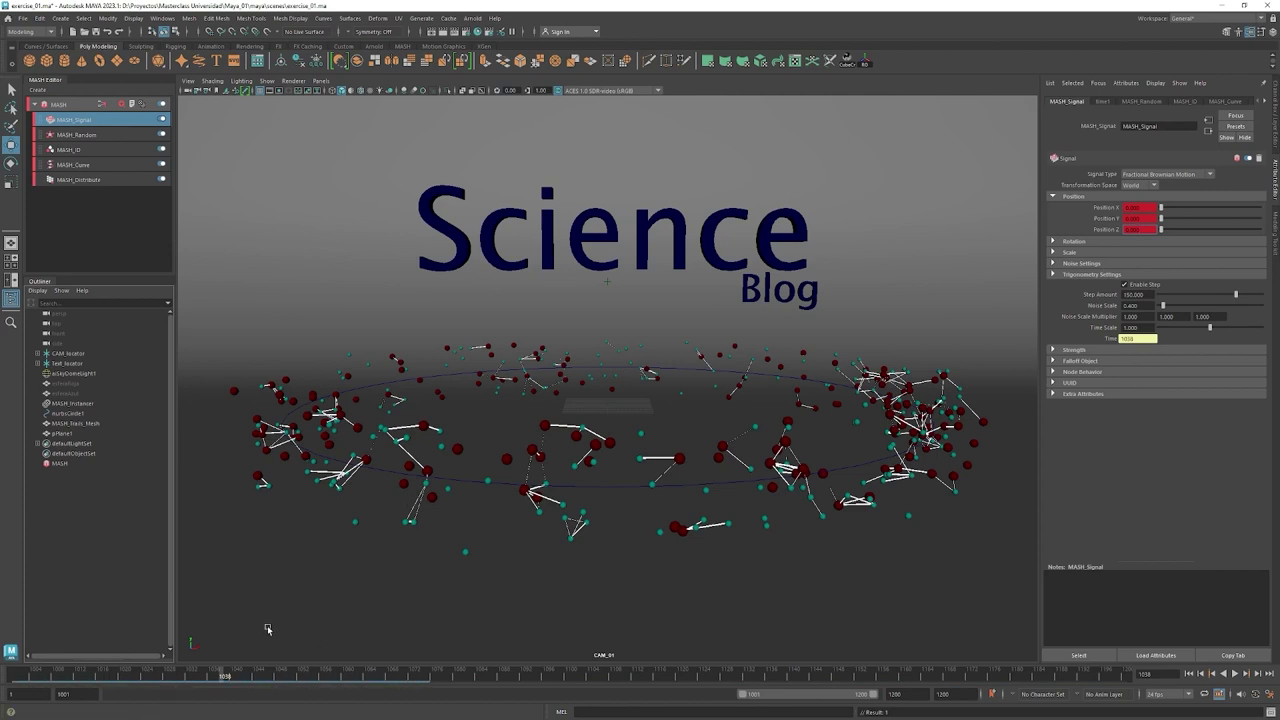
{"action": "mouse_move", "coordinate": [225, 678]}
{"action": "left_mouse_down"}
{"action": "mouse_move", "coordinate": [178, 680]}
{"action": "mouse_move", "coordinate": [363, 683]}
{"action": "mouse_move", "coordinate": [263, 683]}
{"action": "left_mouse_up"}
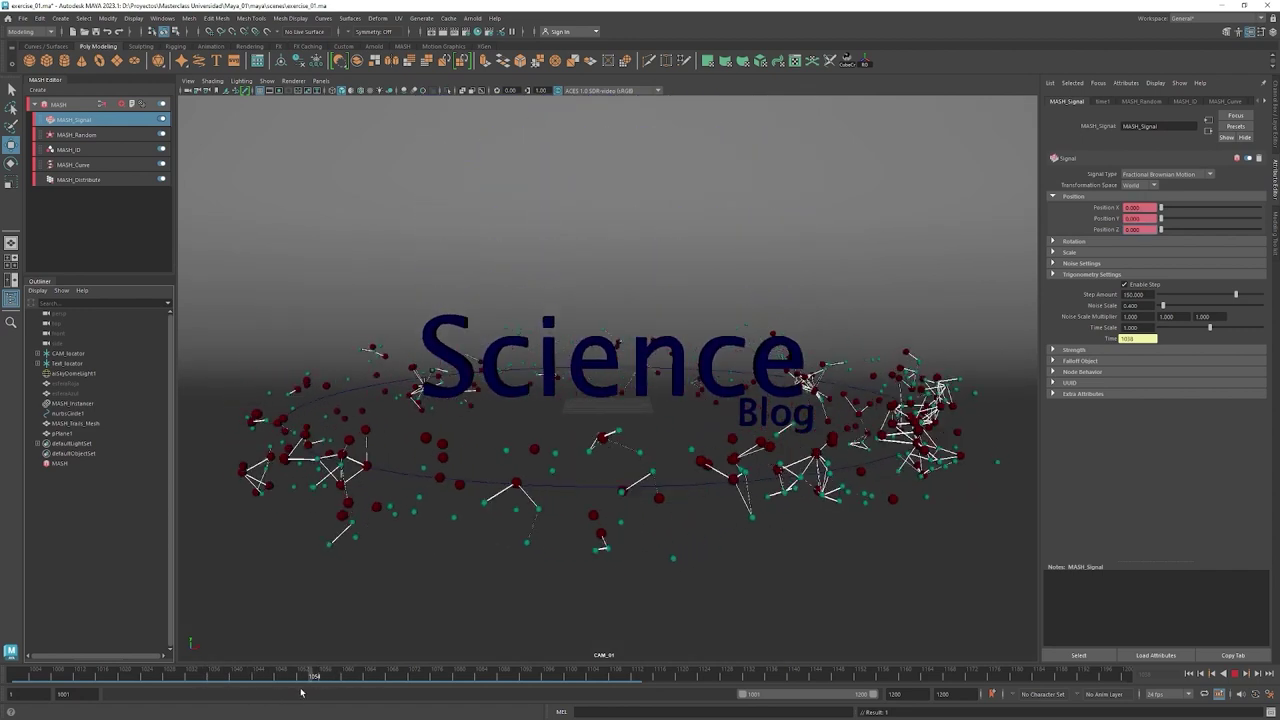
{"action": "left_click", "coordinate": [76, 134]}
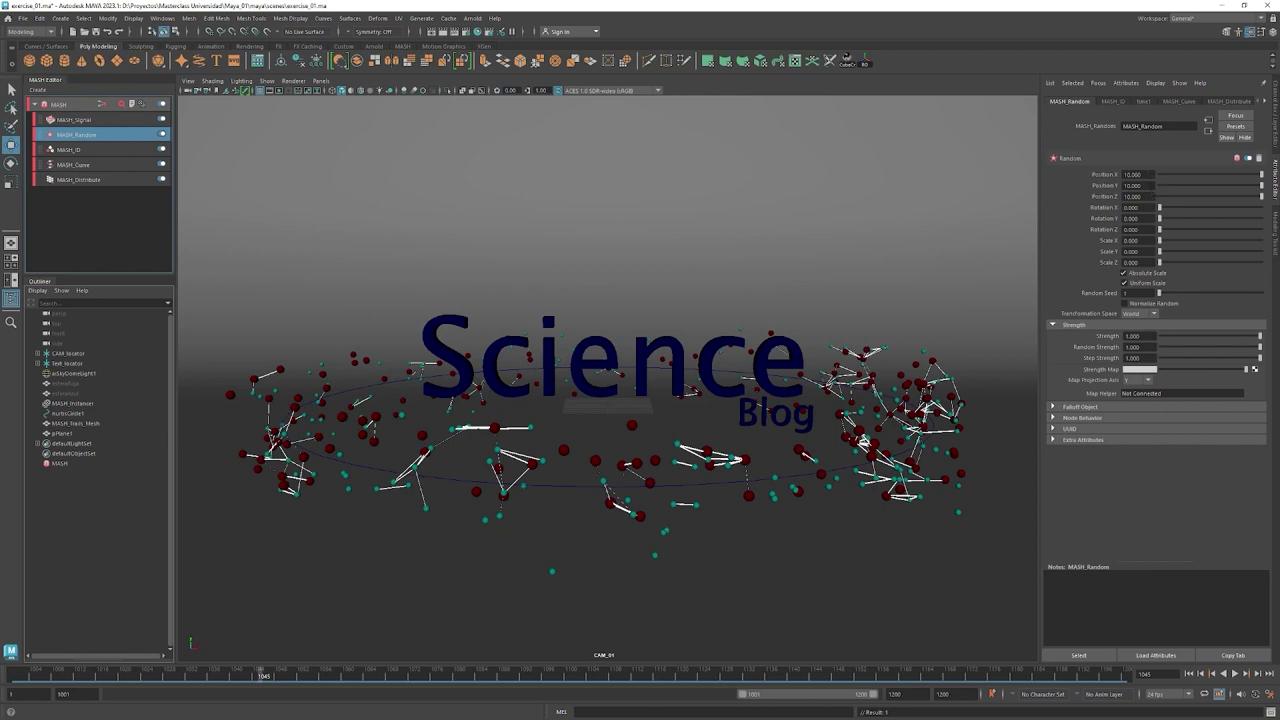
Key MASH_Random's Position X, Y and Z at 10 on frame 1045 and preview playback.
{"action": "left_click", "coordinate": [1137, 174]}
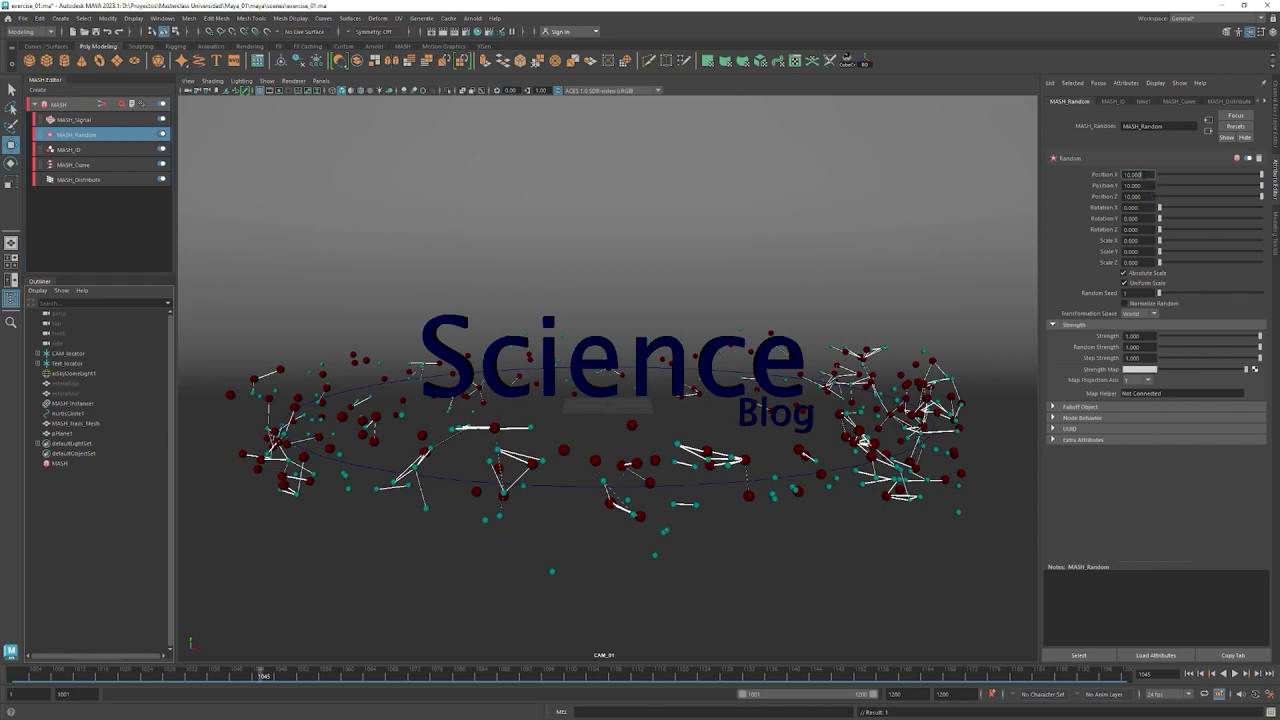
{"action": "right_click", "coordinate": [1106, 177]}
{"action": "left_click", "coordinate": [1120, 192]}
{"action": "right_click", "coordinate": [1115, 186]}
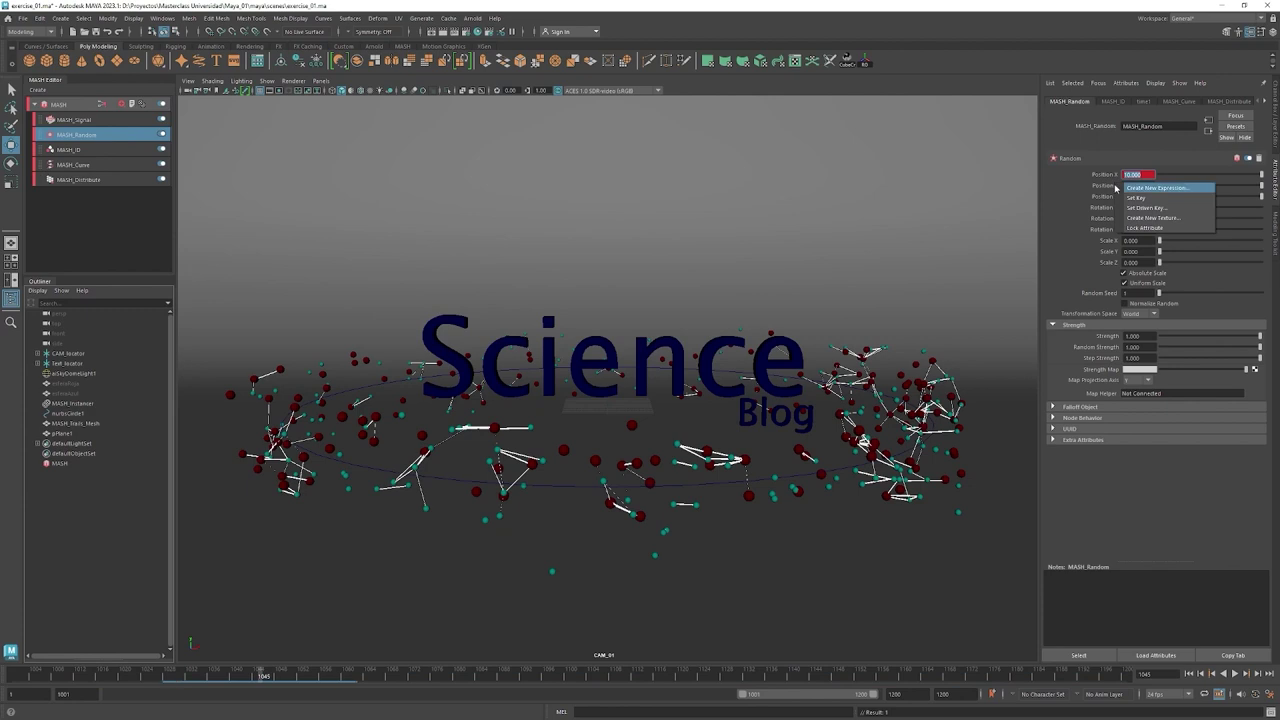
{"action": "left_click", "coordinate": [1136, 197]}
{"action": "right_click", "coordinate": [1100, 196]}
{"action": "left_click", "coordinate": [1115, 208]}
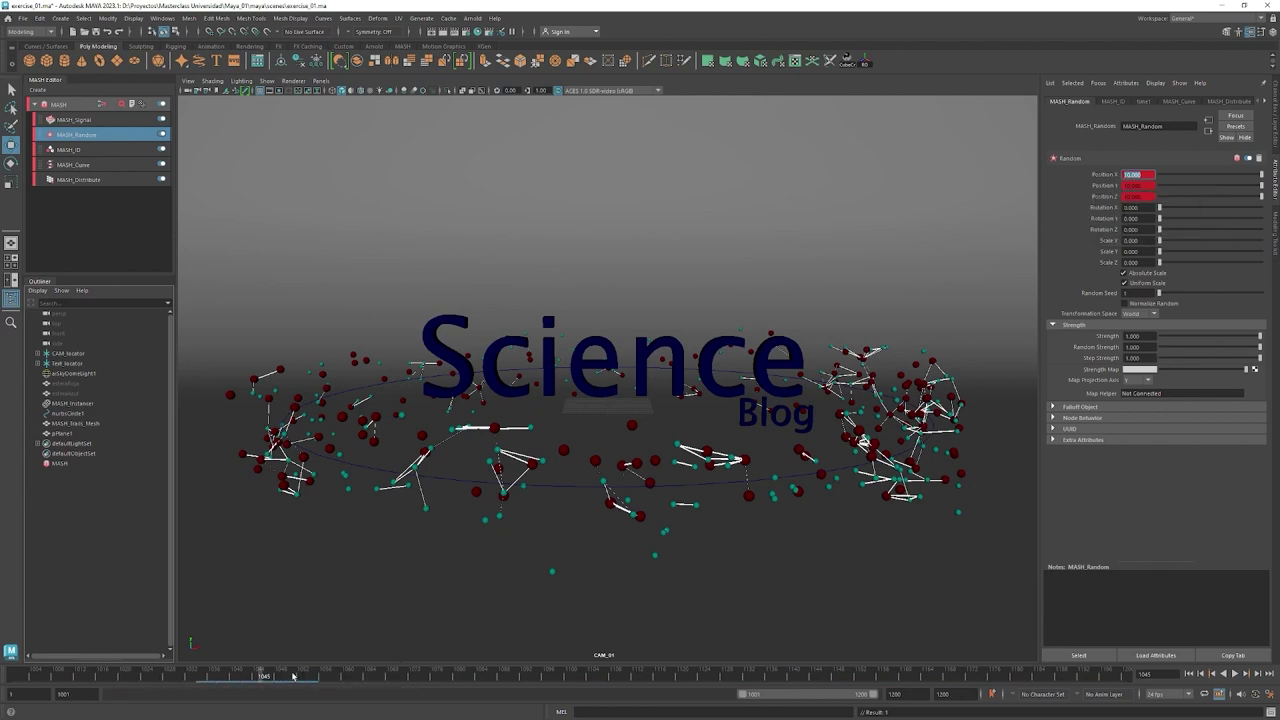
{"action": "key", "text": "alt+v"}
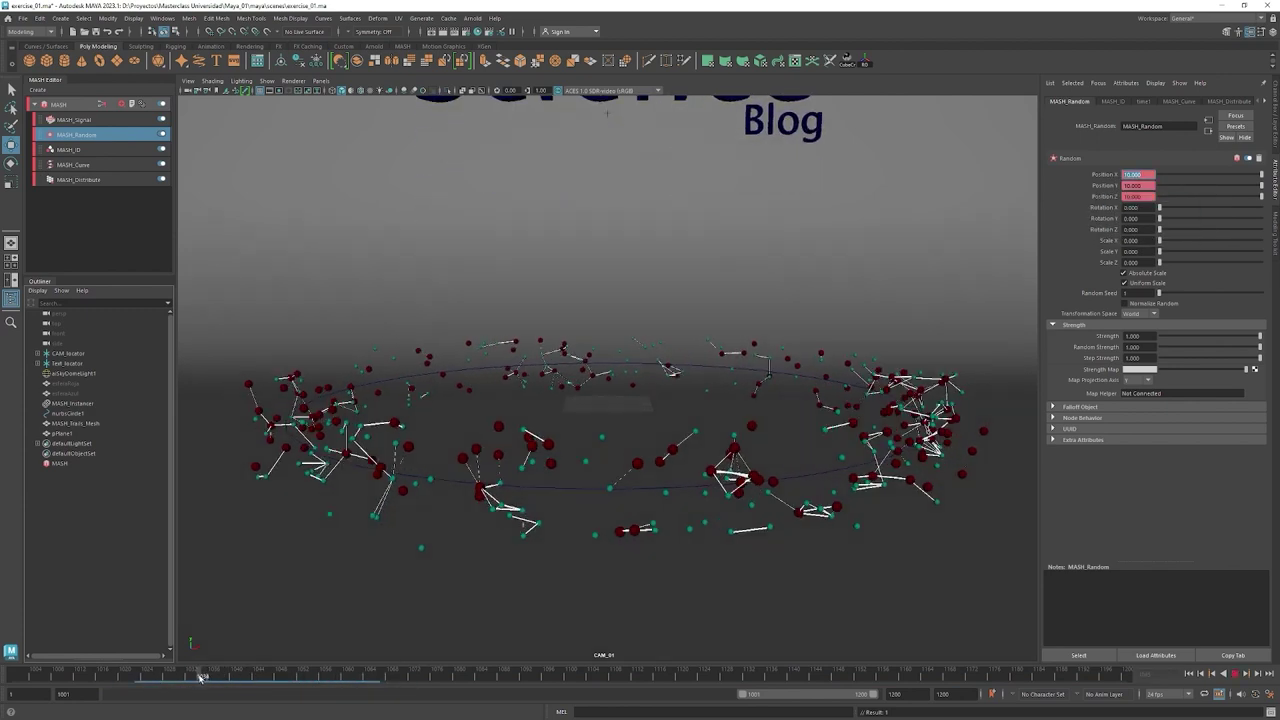
{"action": "key", "text": "Escape"}
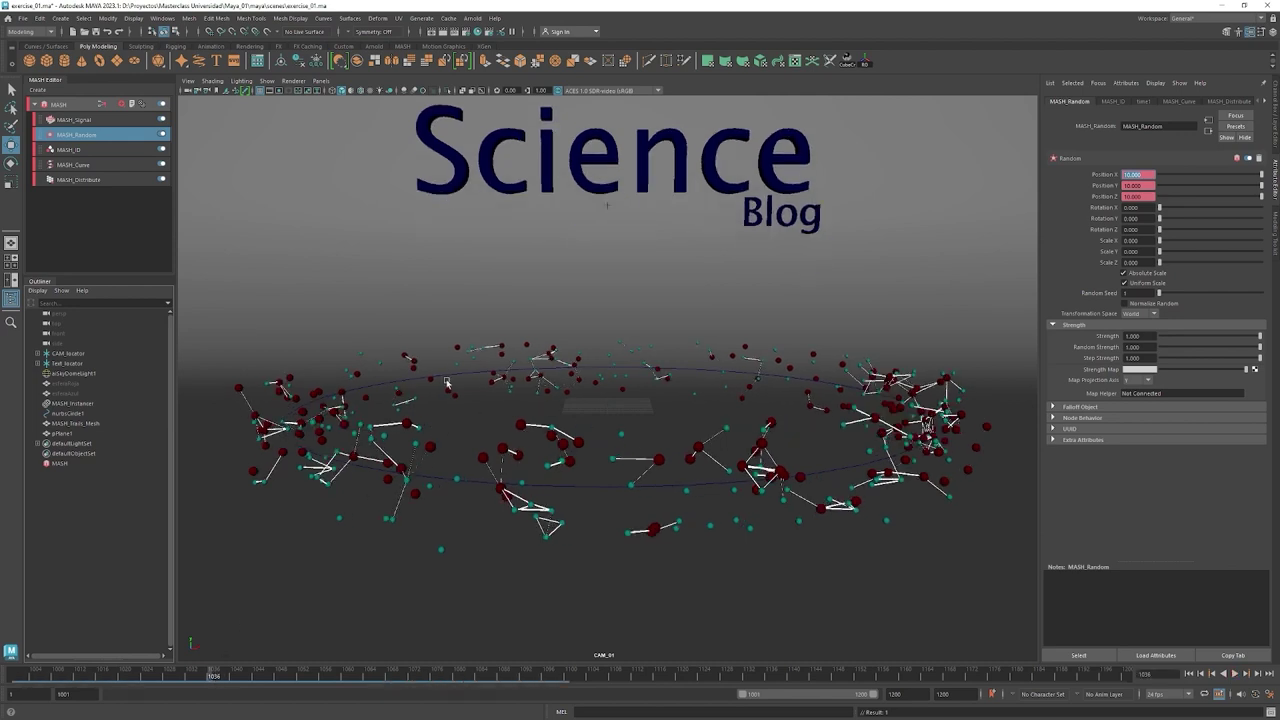
At frame 1058, set Random Position X, Y and Z to 0.
{"action": "left_click", "coordinate": [86, 120]}
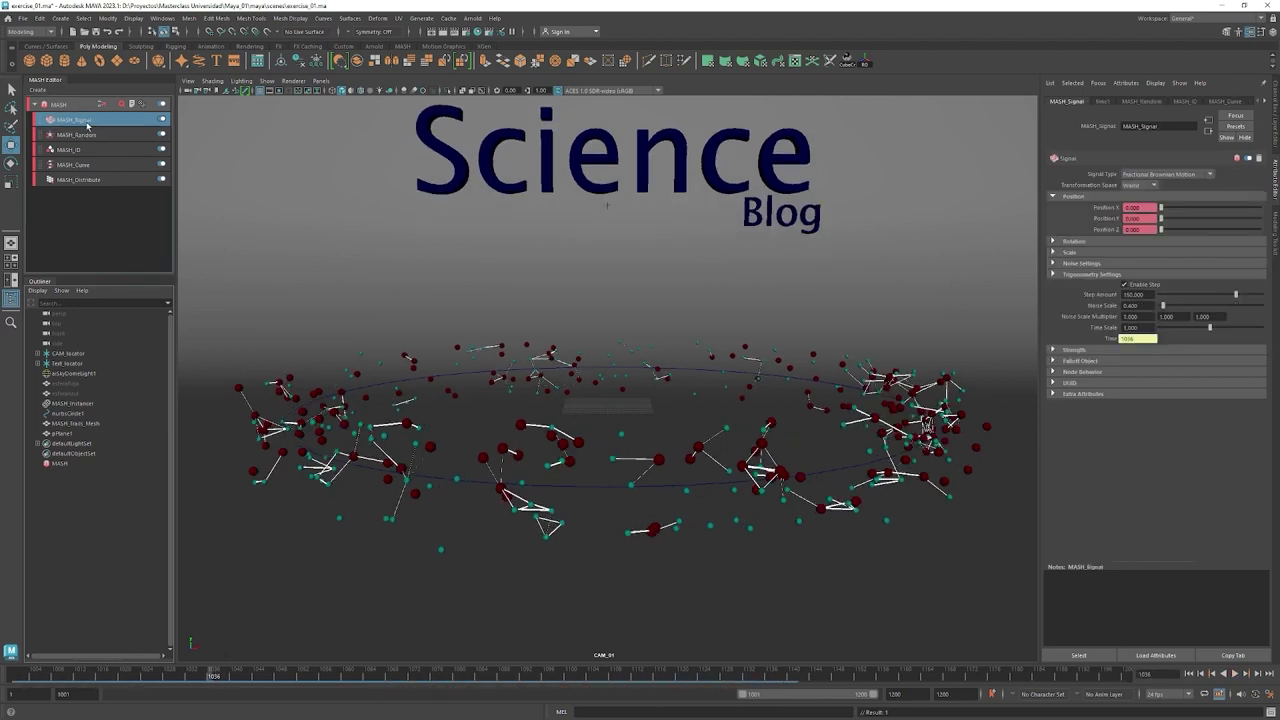
{"action": "left_click", "coordinate": [76, 134]}
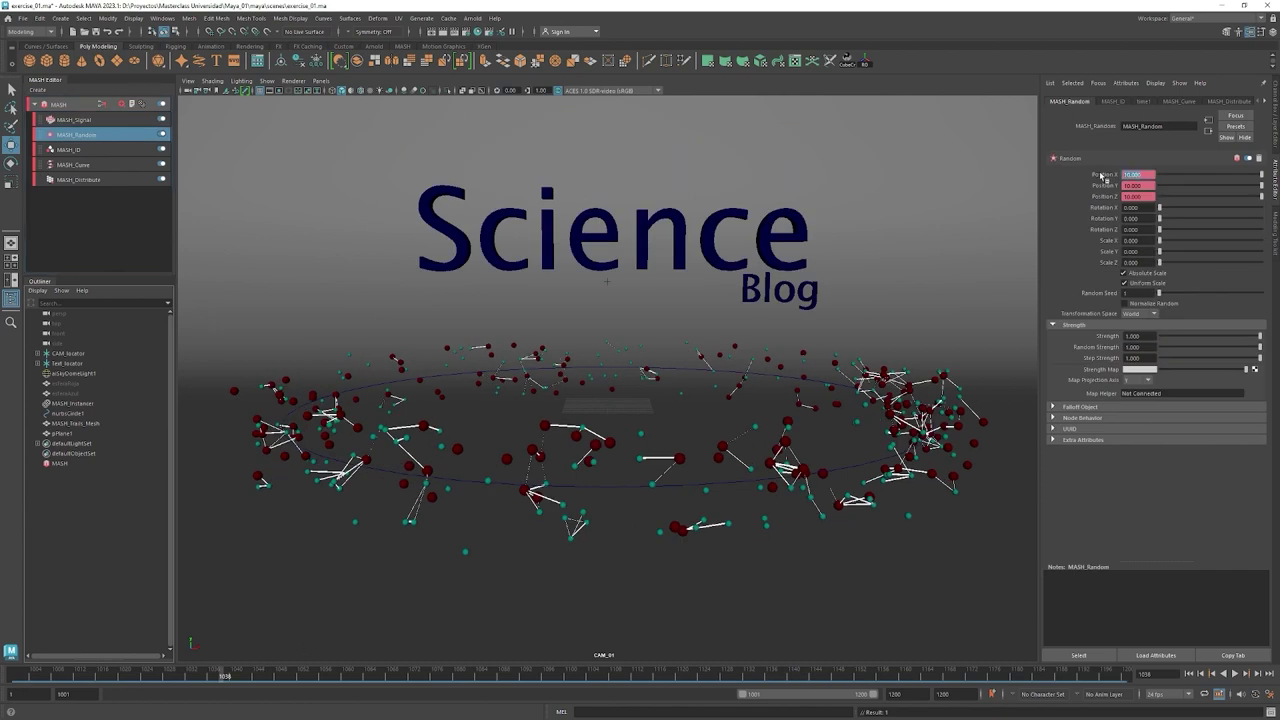
{"action": "type", "text": "0"}
{"action": "key", "text": "Return"}
{"action": "key", "text": "Tab"}
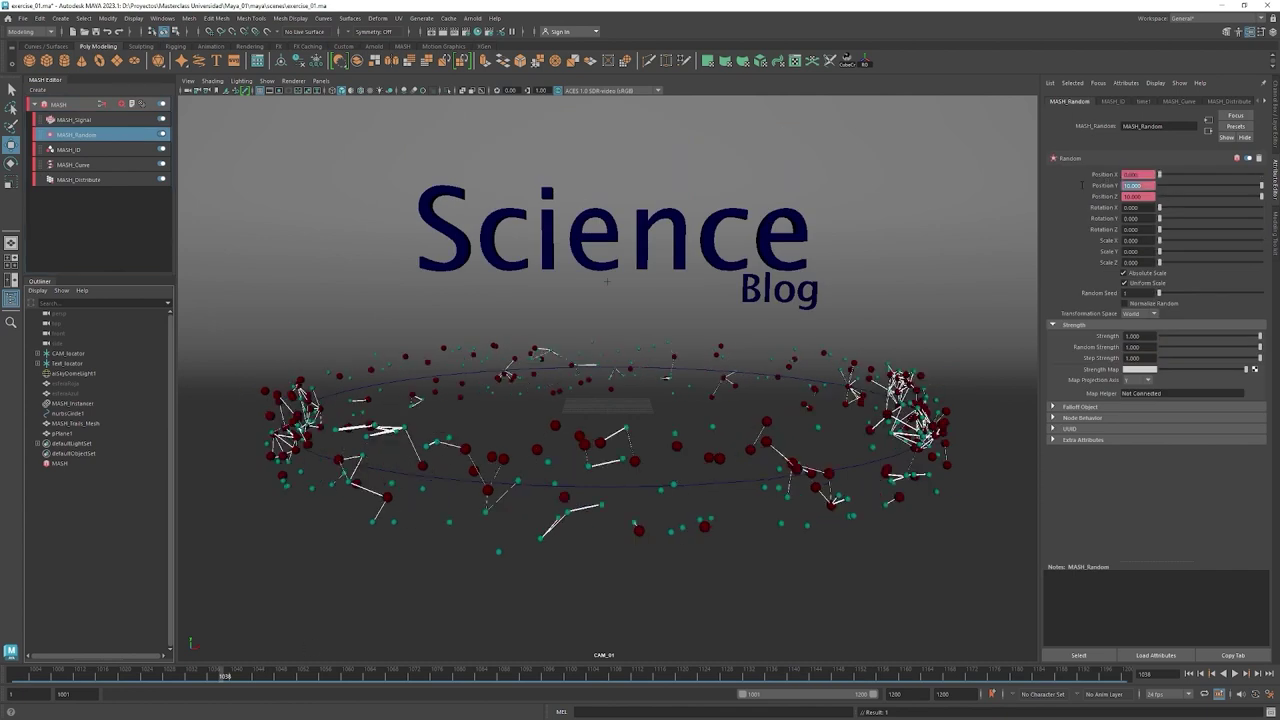
{"action": "type", "text": "0"}
{"action": "key", "text": "Tab"}
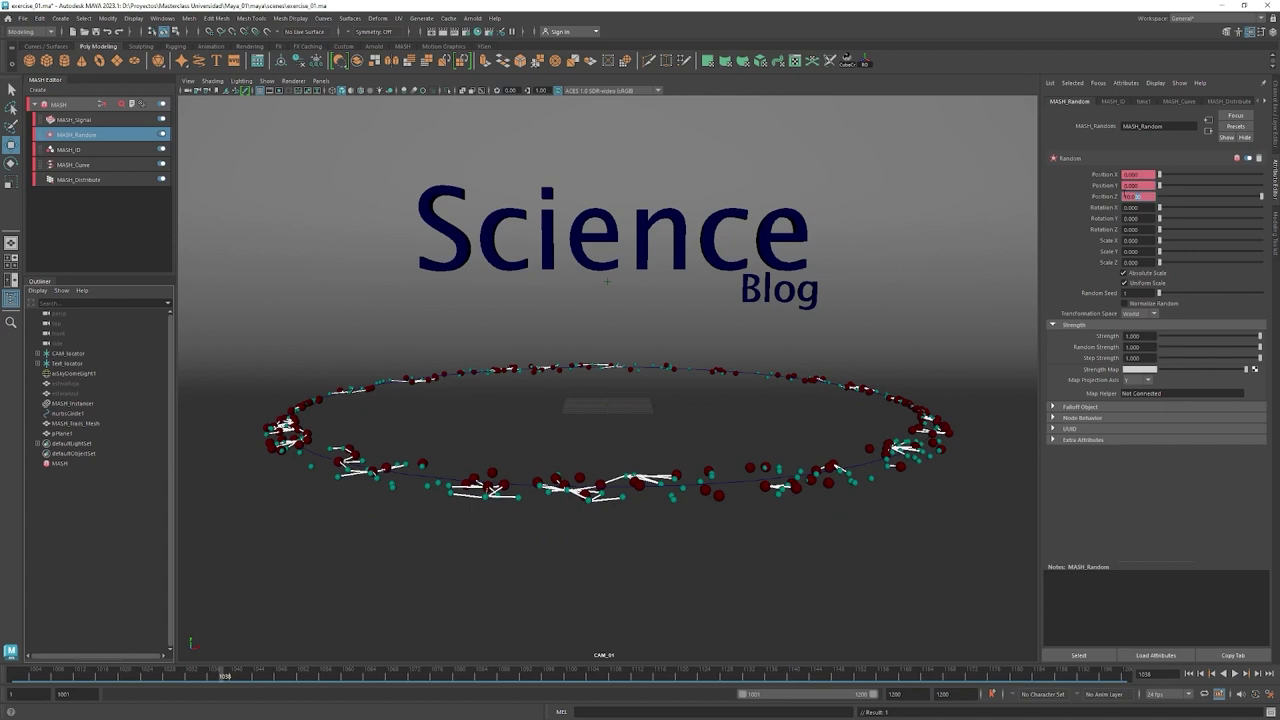
{"action": "type", "text": "0"}
{"action": "key", "text": "Return"}
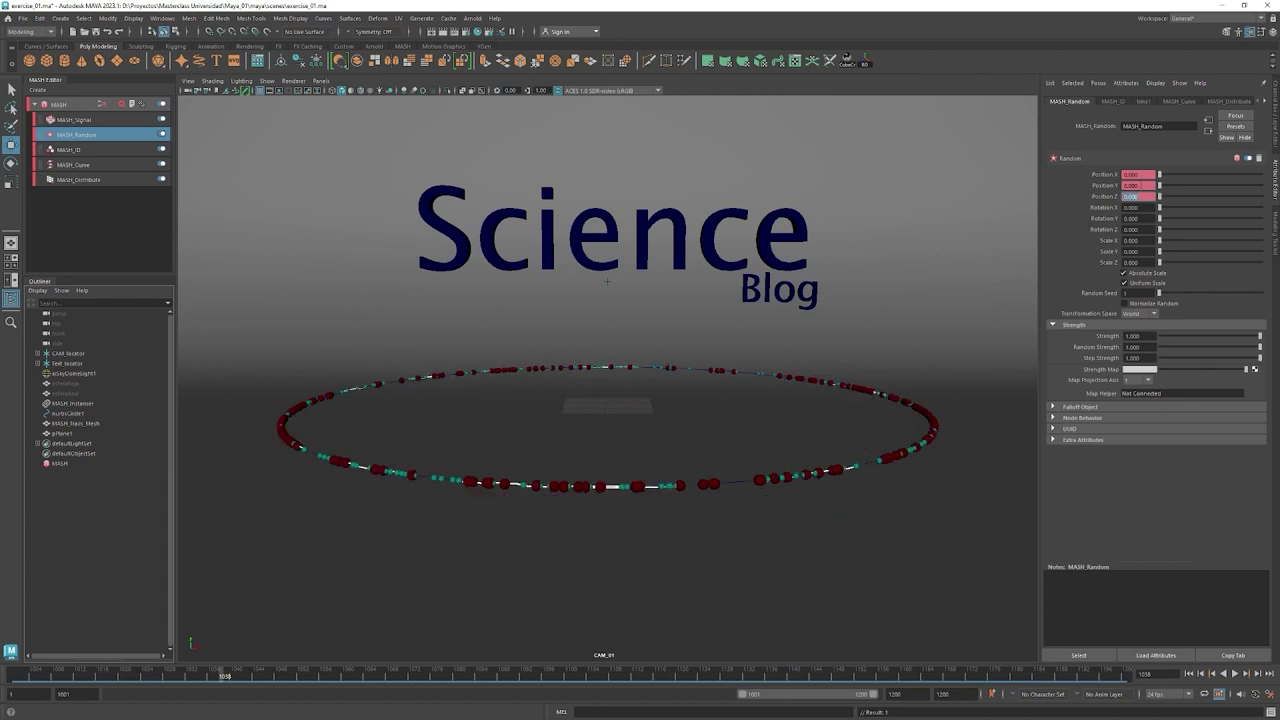
Key the zeroed Random Position X, Y and Z values.
{"action": "right_click", "coordinate": [1115, 176]}
{"action": "left_click", "coordinate": [1118, 204]}
{"action": "right_click", "coordinate": [1104, 186]}
{"action": "left_click", "coordinate": [1106, 214]}
{"action": "right_click", "coordinate": [1106, 198]}
{"action": "left_click", "coordinate": [1108, 226]}
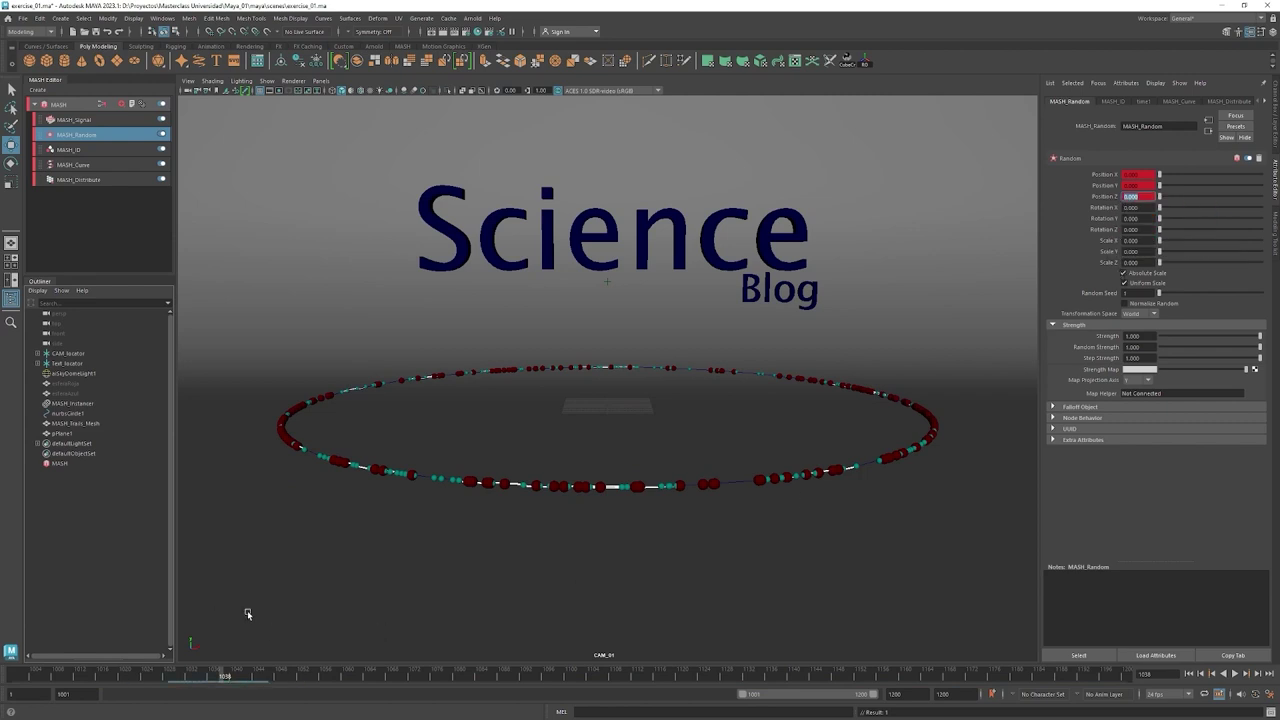
Play from the first frame to check the spheres scatter and regroup into the ring.
{"action": "left_click_drag", "start_coordinate": [229, 671], "coordinate": [14, 704]}
{"action": "key", "text": "alt+v"}
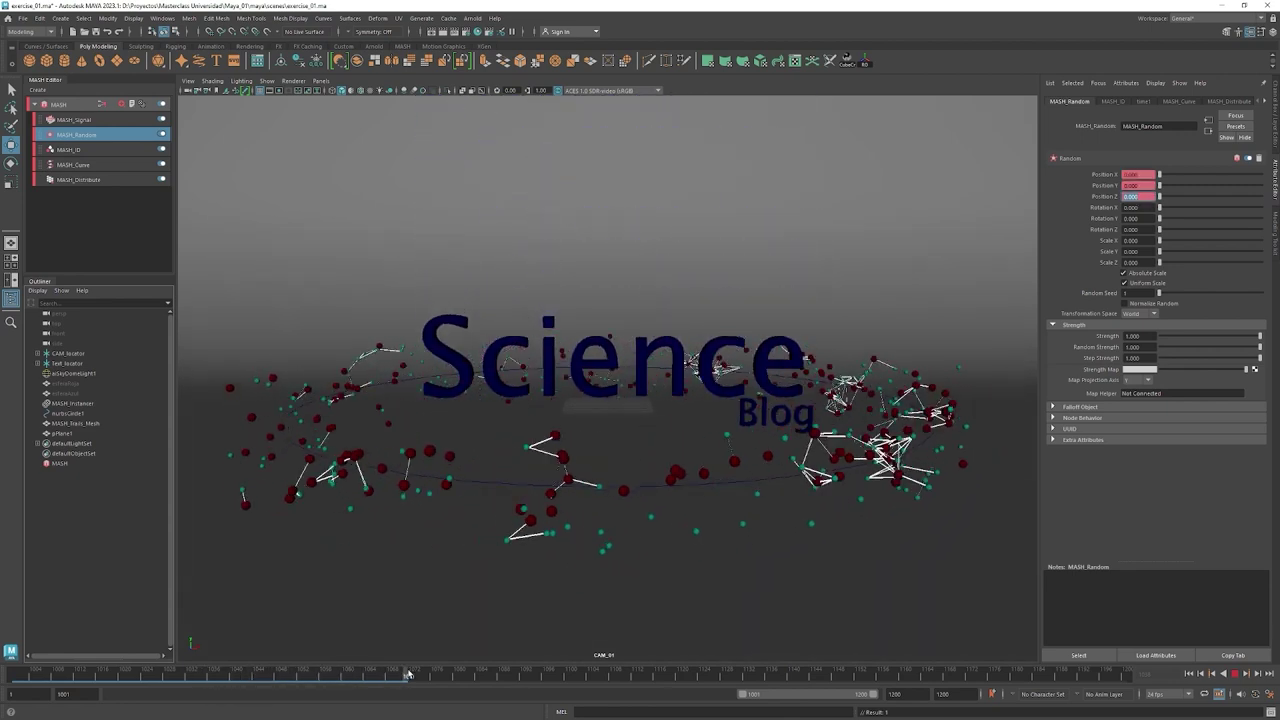
{"action": "left_click_drag", "start_coordinate": [370, 677], "coordinate": [174, 704]}
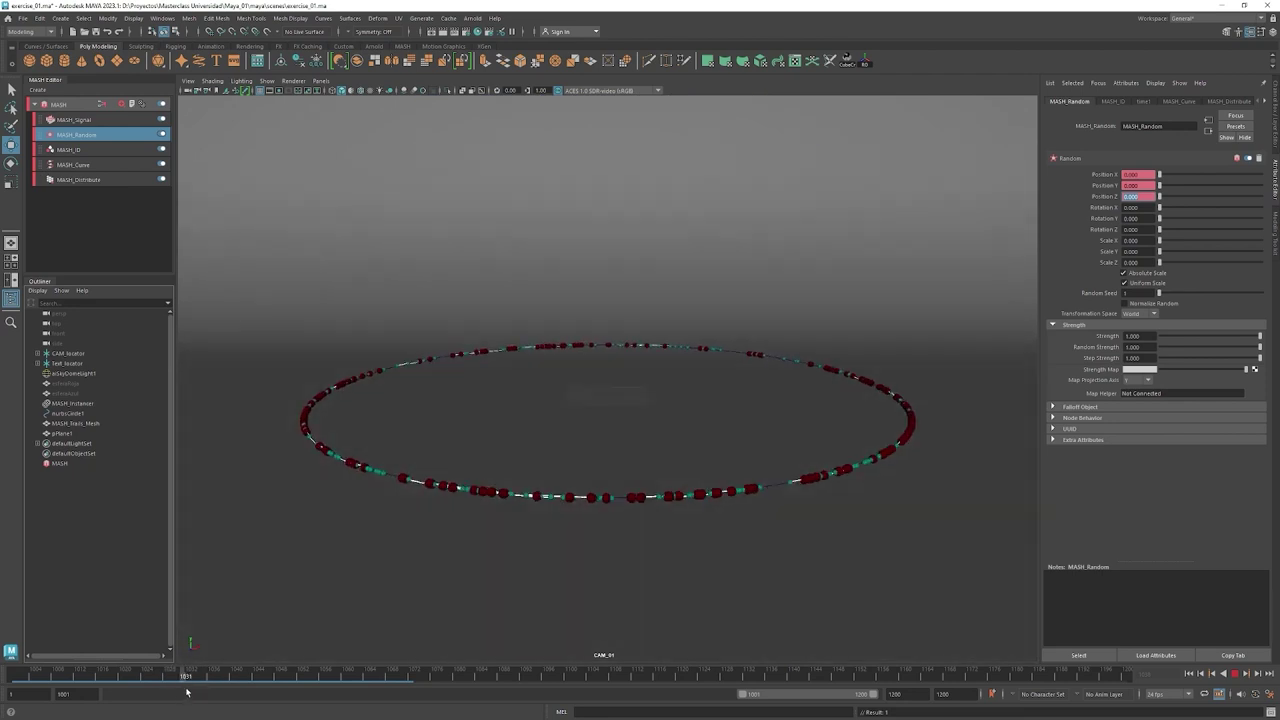
{"action": "left_click_drag", "start_coordinate": [178, 678], "coordinate": [241, 680]}
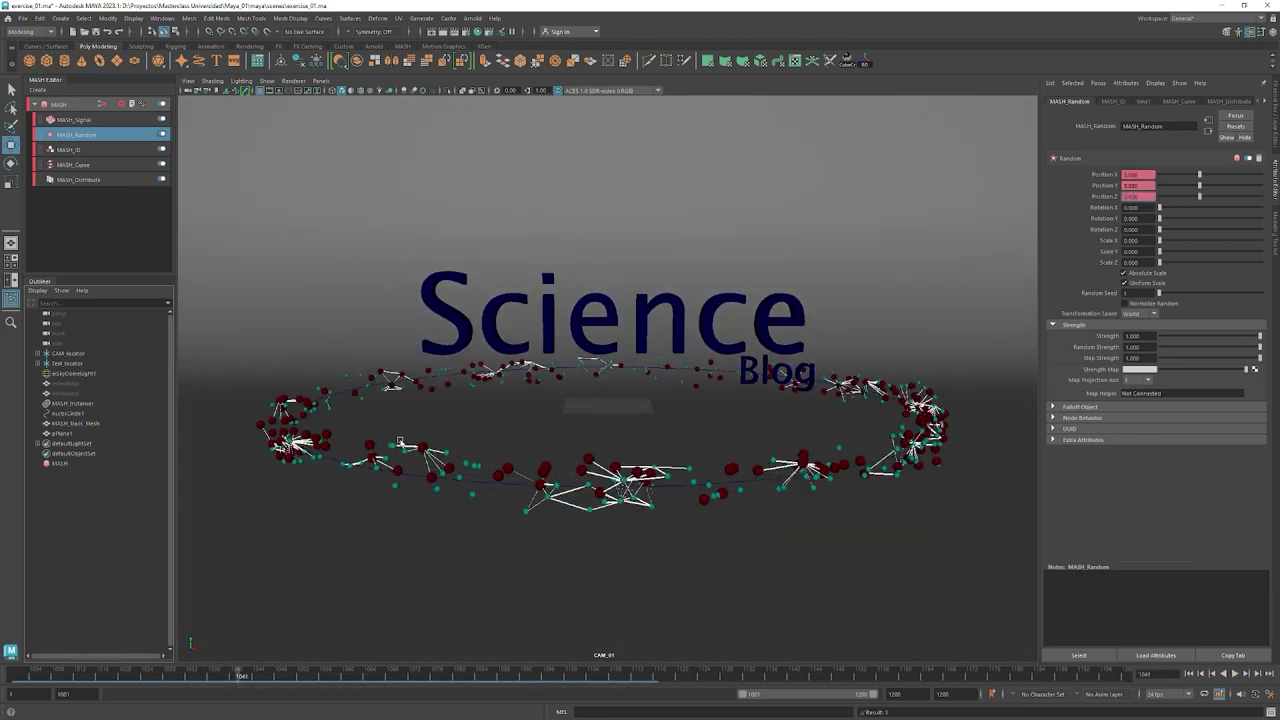
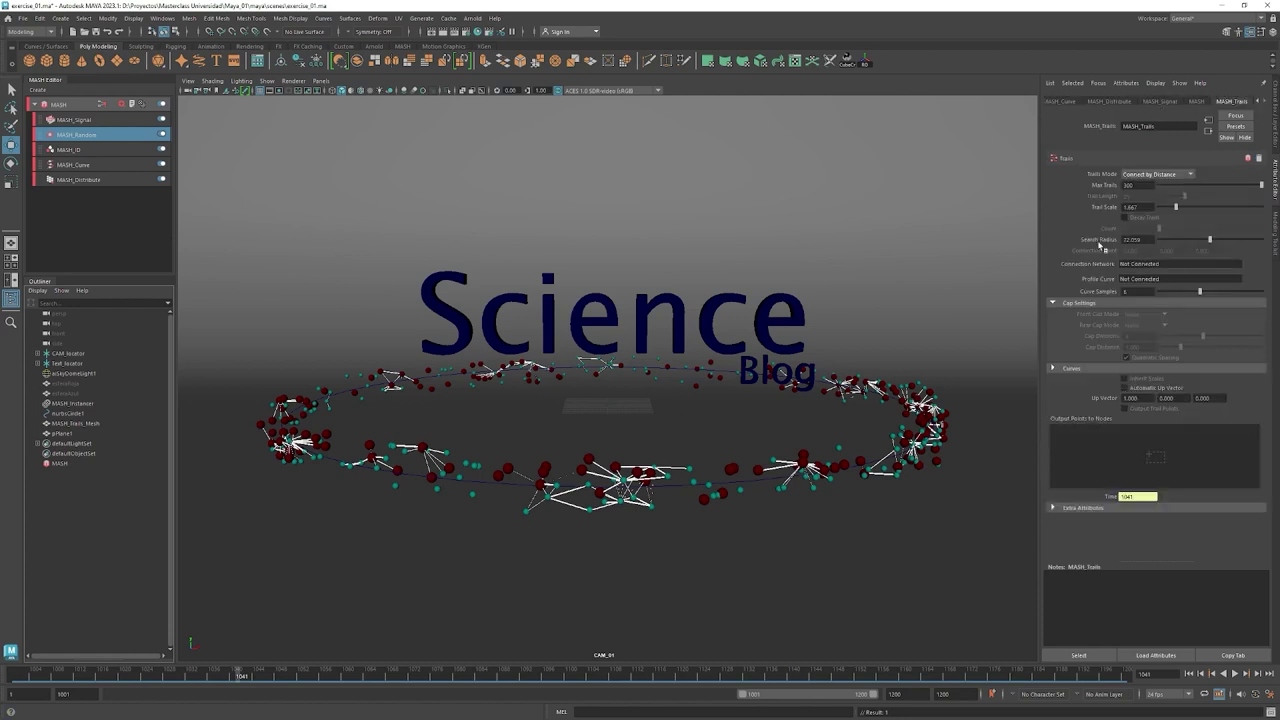
Key Trails Search Radius at full value on a later frame, then key it at 0 earlier.
{"action": "mouse_move", "coordinate": [240, 675]}
{"action": "left_mouse_down"}
{"action": "mouse_move", "coordinate": [260, 677]}
{"action": "mouse_move", "coordinate": [234, 686]}
{"action": "mouse_move", "coordinate": [284, 679]}
{"action": "mouse_move", "coordinate": [257, 680]}
{"action": "left_mouse_up"}
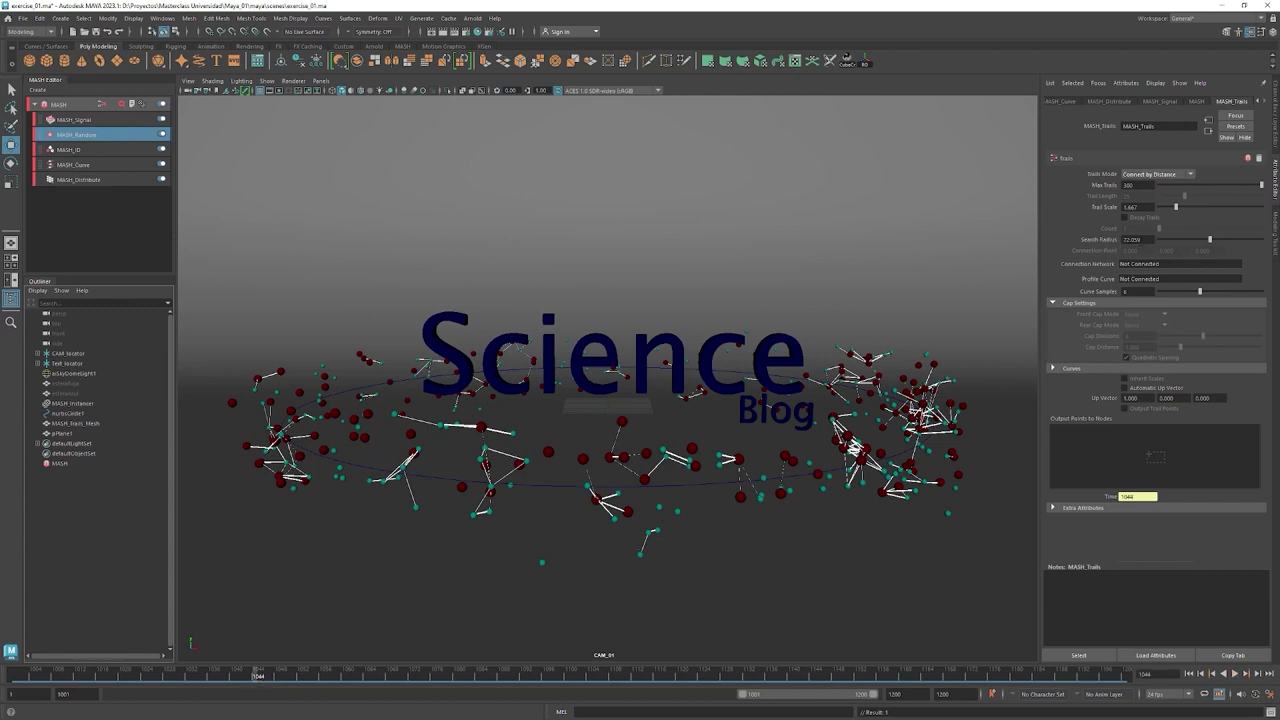
{"action": "right_click", "coordinate": [1135, 239]}
{"action": "left_click", "coordinate": [1180, 244]}
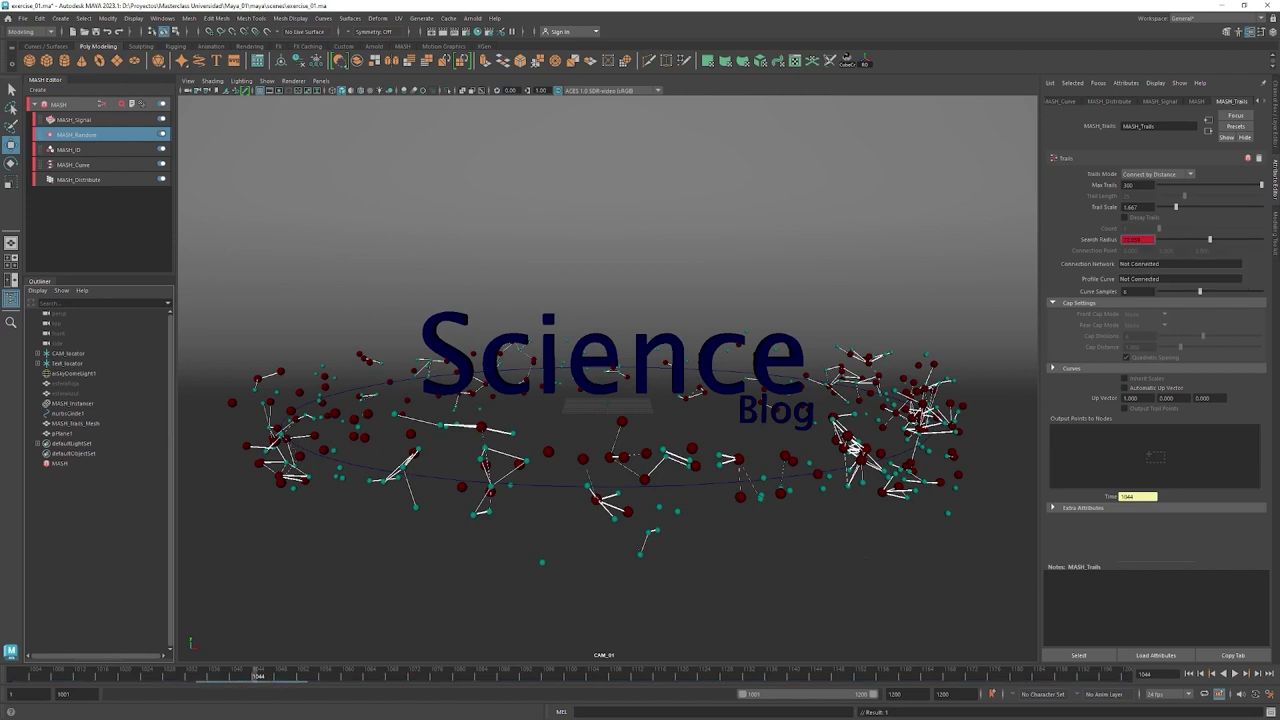
{"action": "left_click_drag", "start_coordinate": [228, 675], "coordinate": [229, 682]}
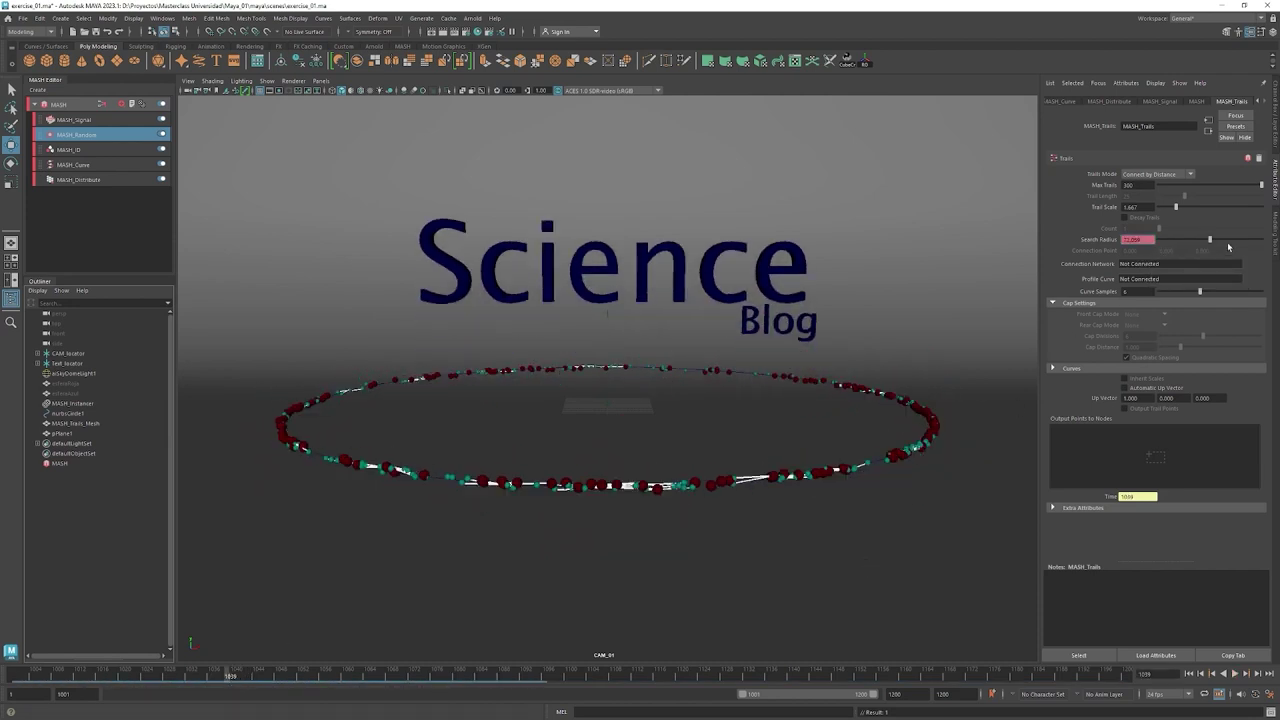
{"action": "left_click_drag", "start_coordinate": [1210, 240], "coordinate": [1152, 248]}
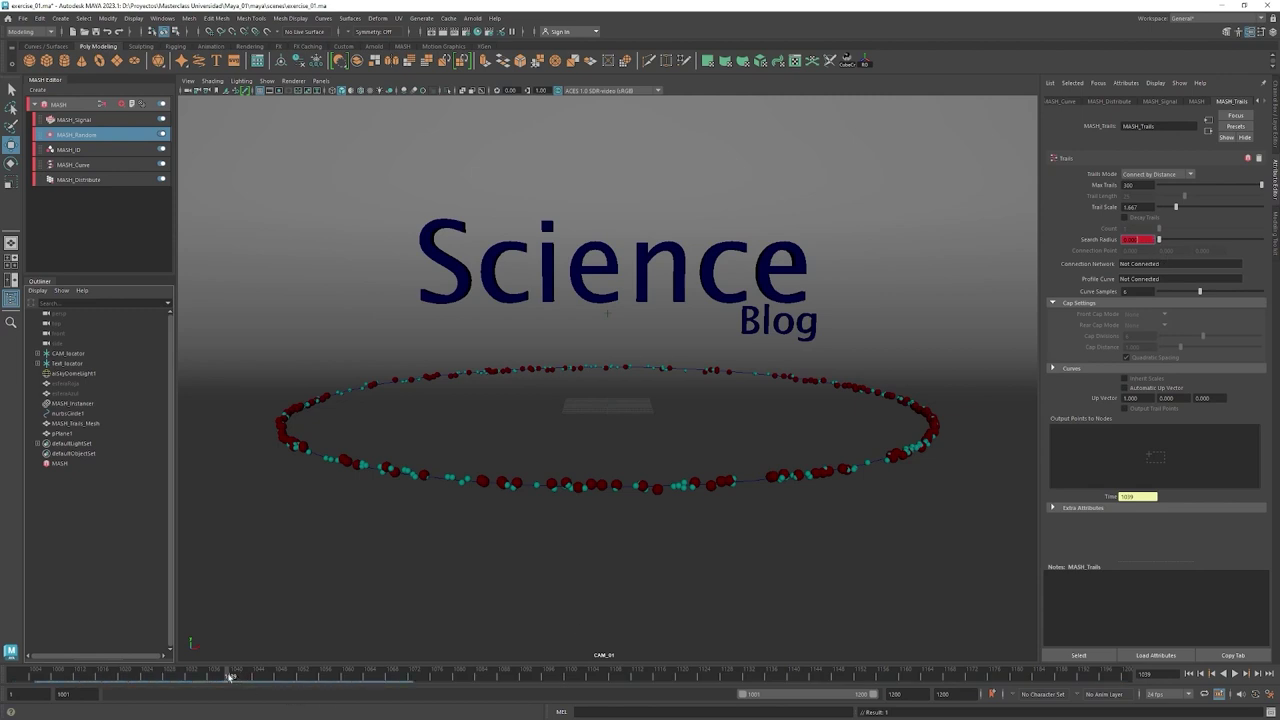
{"action": "mouse_move", "coordinate": [212, 679]}
{"action": "left_mouse_down"}
{"action": "mouse_move", "coordinate": [114, 690]}
{"action": "mouse_move", "coordinate": [265, 690]}
{"action": "mouse_move", "coordinate": [125, 697]}
{"action": "left_mouse_up"}
{"action": "key", "text": "alt+shift+v"}
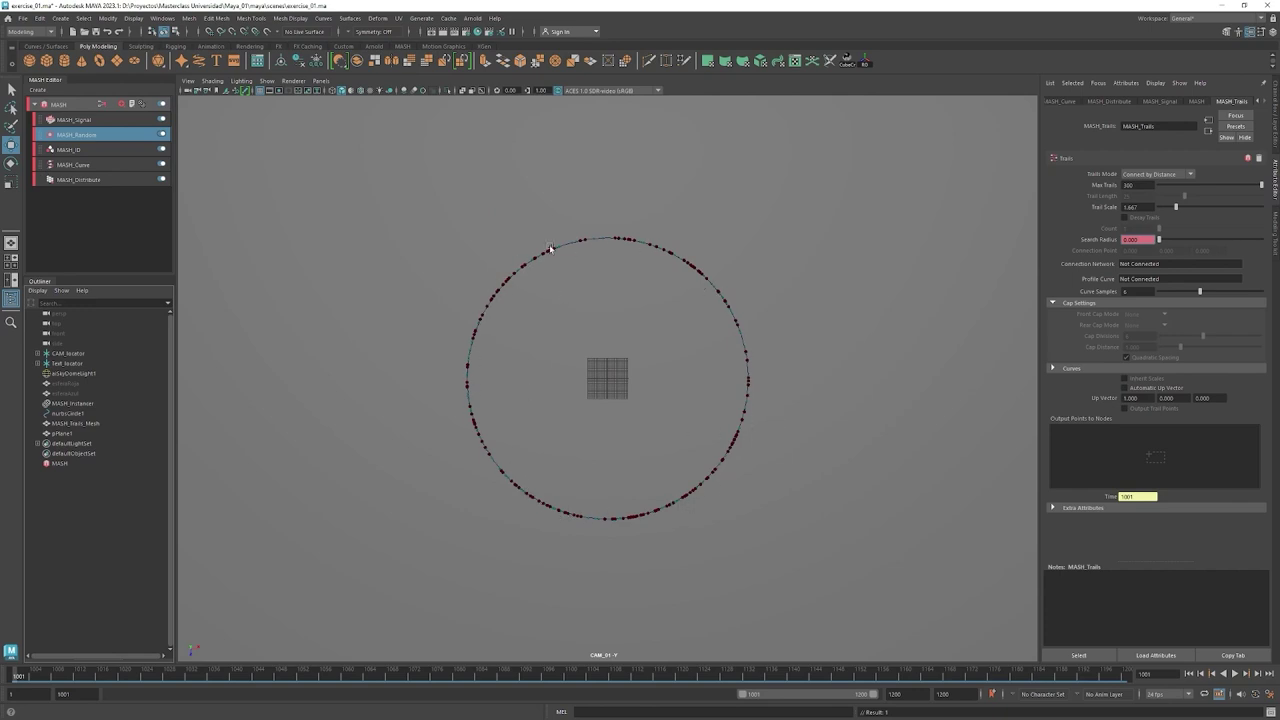
Select the main MASH network node and add a Visibility node to it.
{"action": "left_click", "coordinate": [82, 230]}
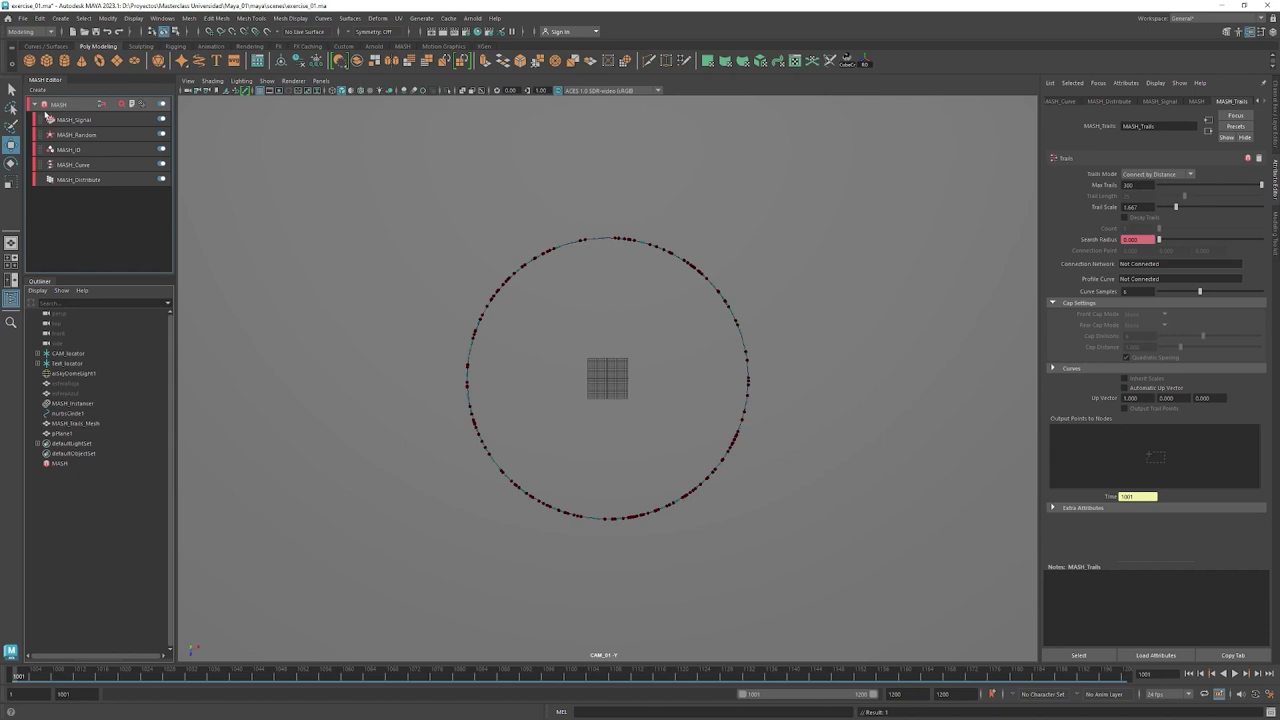
{"action": "left_click", "coordinate": [55, 104]}
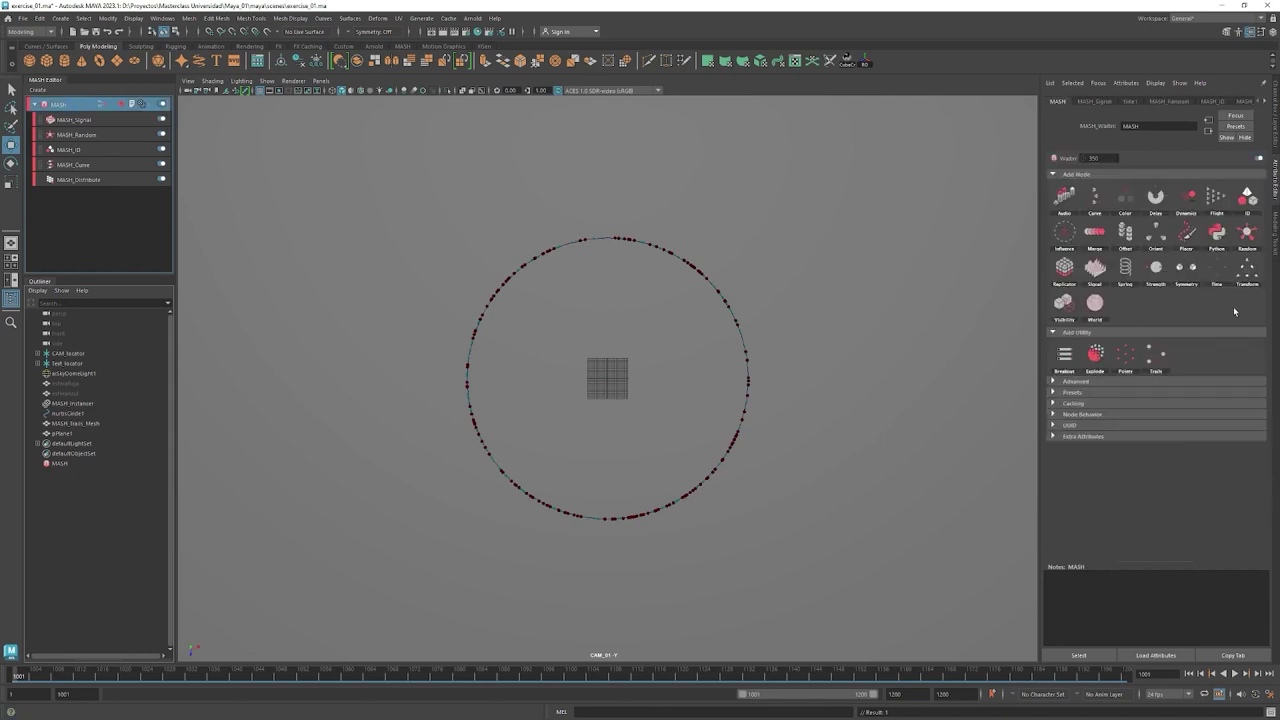
{"action": "left_click", "coordinate": [1090, 316]}
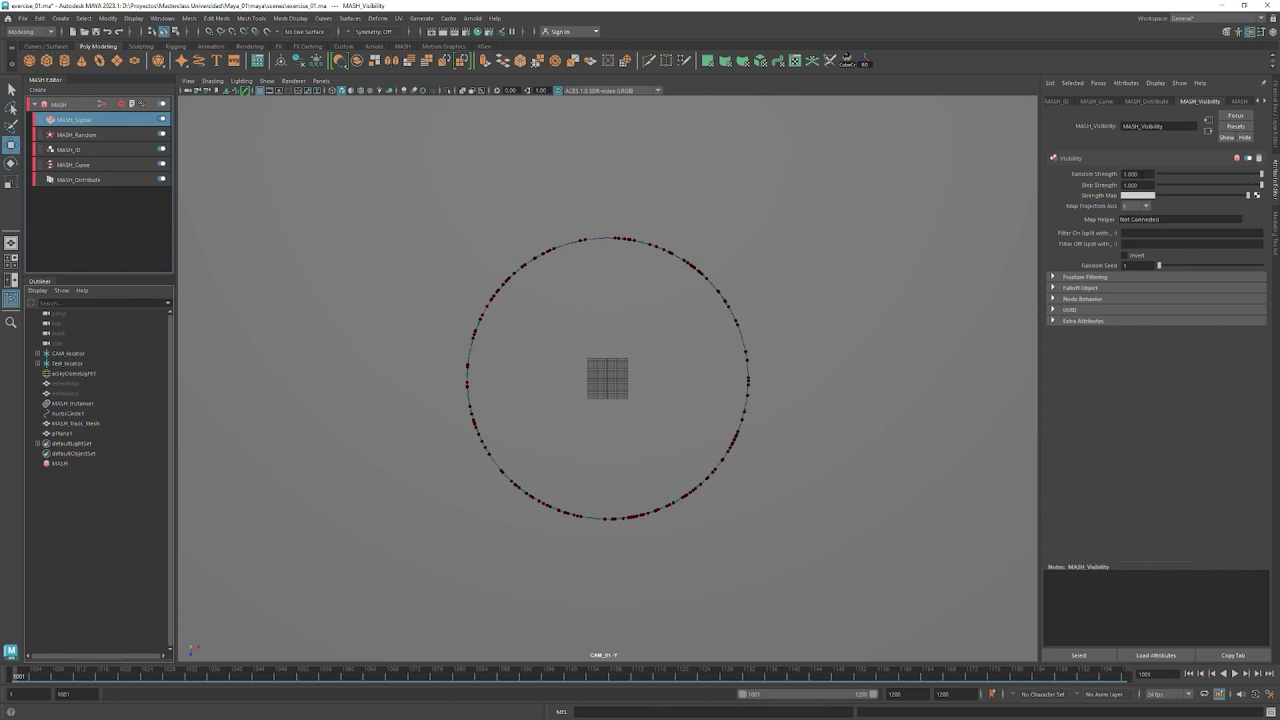
Set Visibility Random Strength to 0.100 and key it on the first frame.
{"action": "double_click", "coordinate": [1130, 174]}
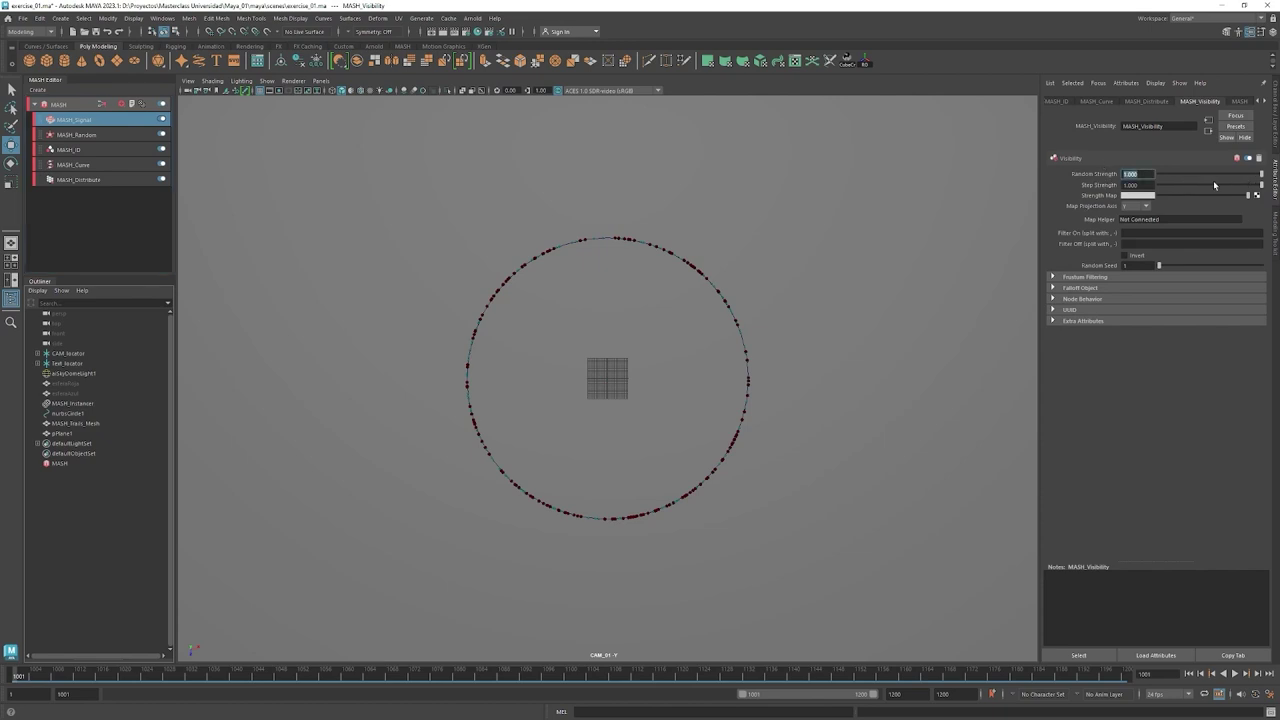
{"action": "mouse_move", "coordinate": [1261, 176]}
{"action": "left_mouse_down"}
{"action": "mouse_move", "coordinate": [1183, 174]}
{"action": "mouse_move", "coordinate": [1158, 180]}
{"action": "mouse_move", "coordinate": [1263, 173]}
{"action": "mouse_move", "coordinate": [1160, 189]}
{"action": "mouse_move", "coordinate": [1159, 175]}
{"action": "mouse_move", "coordinate": [1175, 174]}
{"action": "left_mouse_up"}
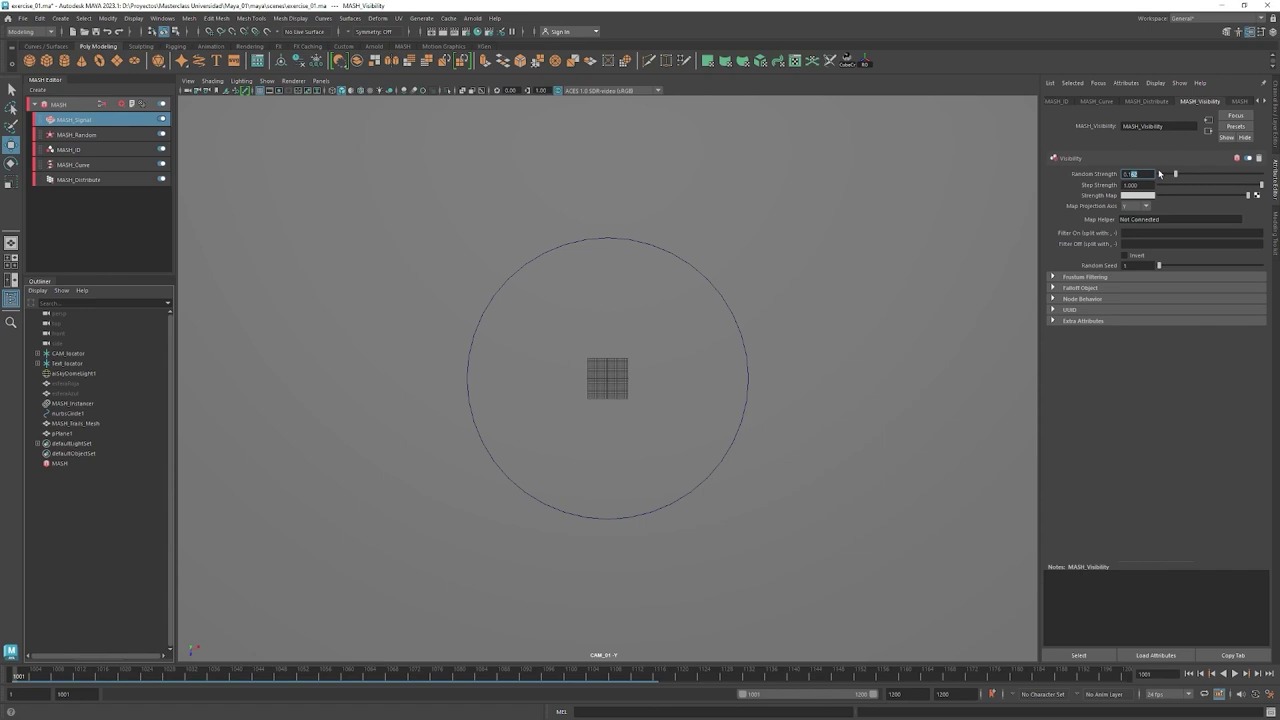
{"action": "key", "text": "Return"}
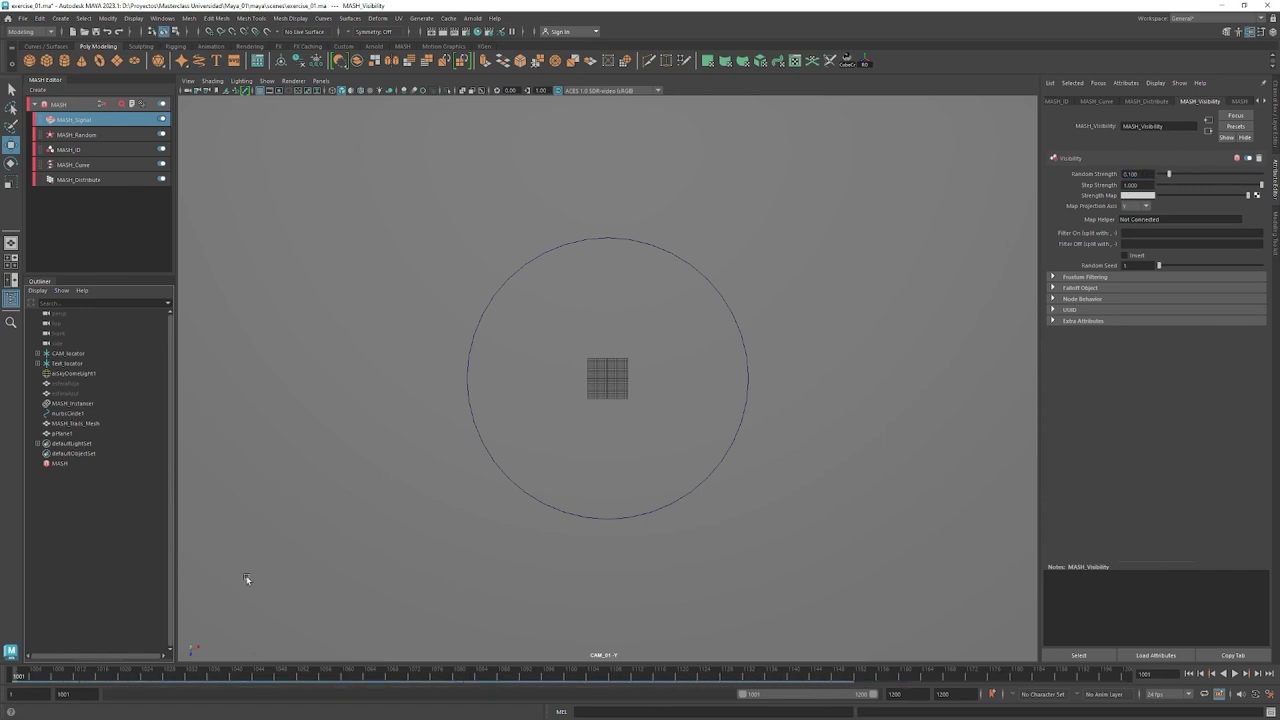
{"action": "right_click", "coordinate": [1157, 176]}
{"action": "left_click", "coordinate": [1173, 193]}
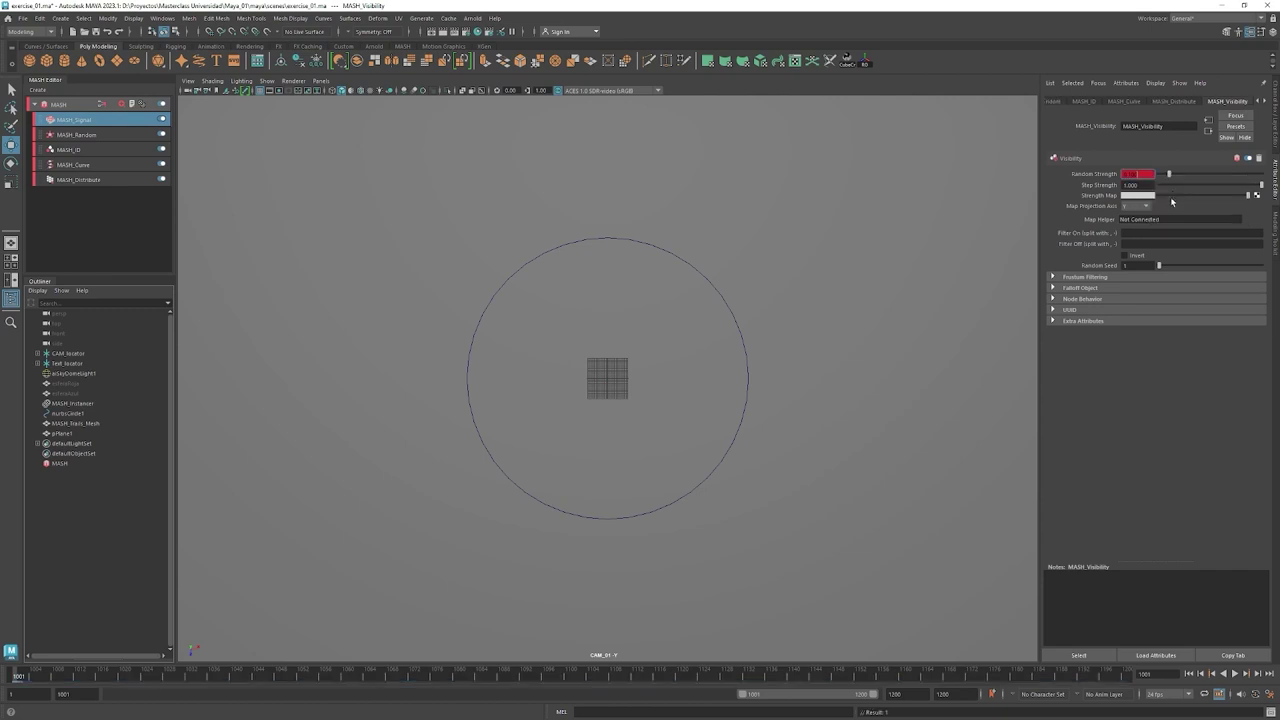
Key Random Strength at 1.000 around frame 1020, then scrub from the start to preview.
{"action": "key", "text": "alt+v"}
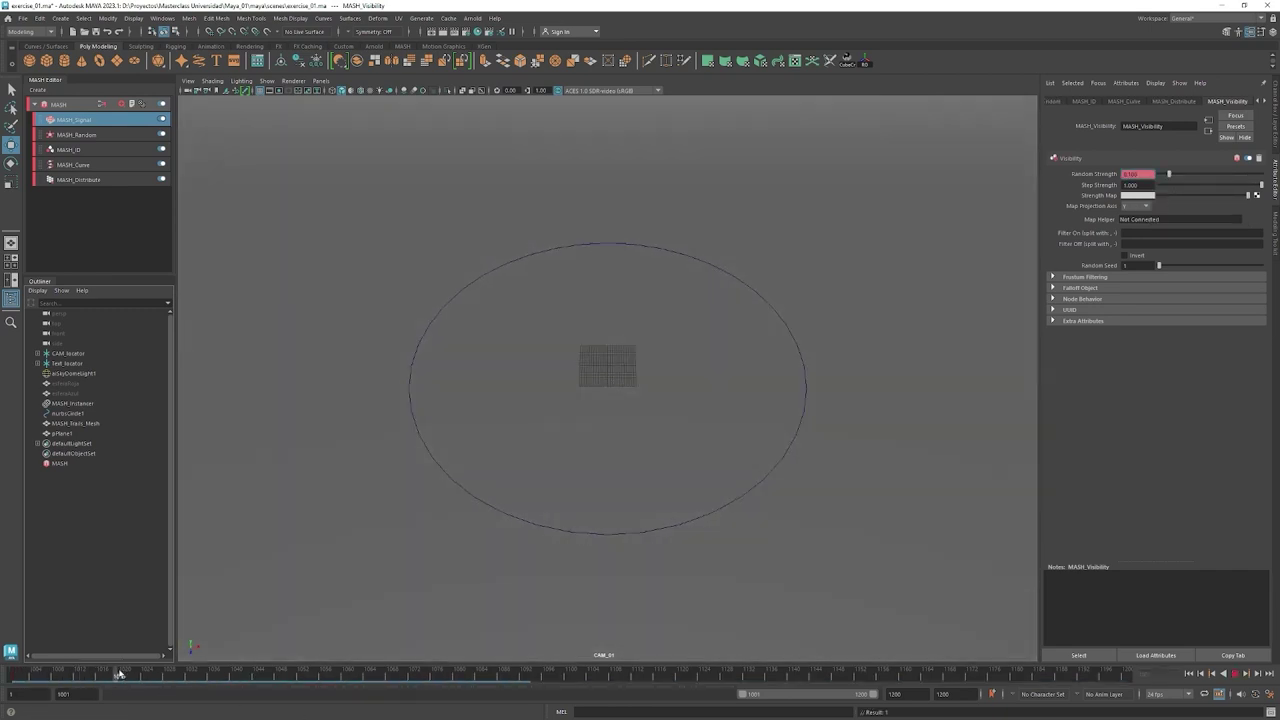
{"action": "left_click_drag", "start_coordinate": [118, 673], "coordinate": [121, 673]}
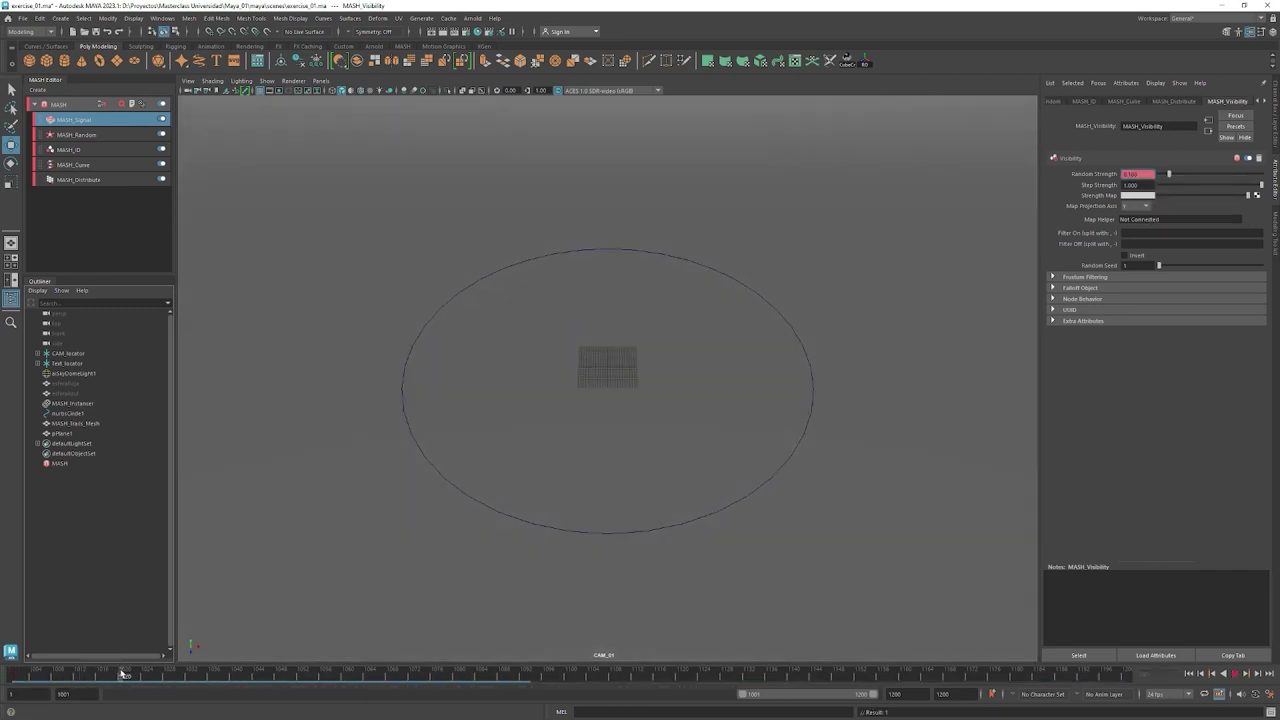
{"action": "key", "text": "alt+v"}
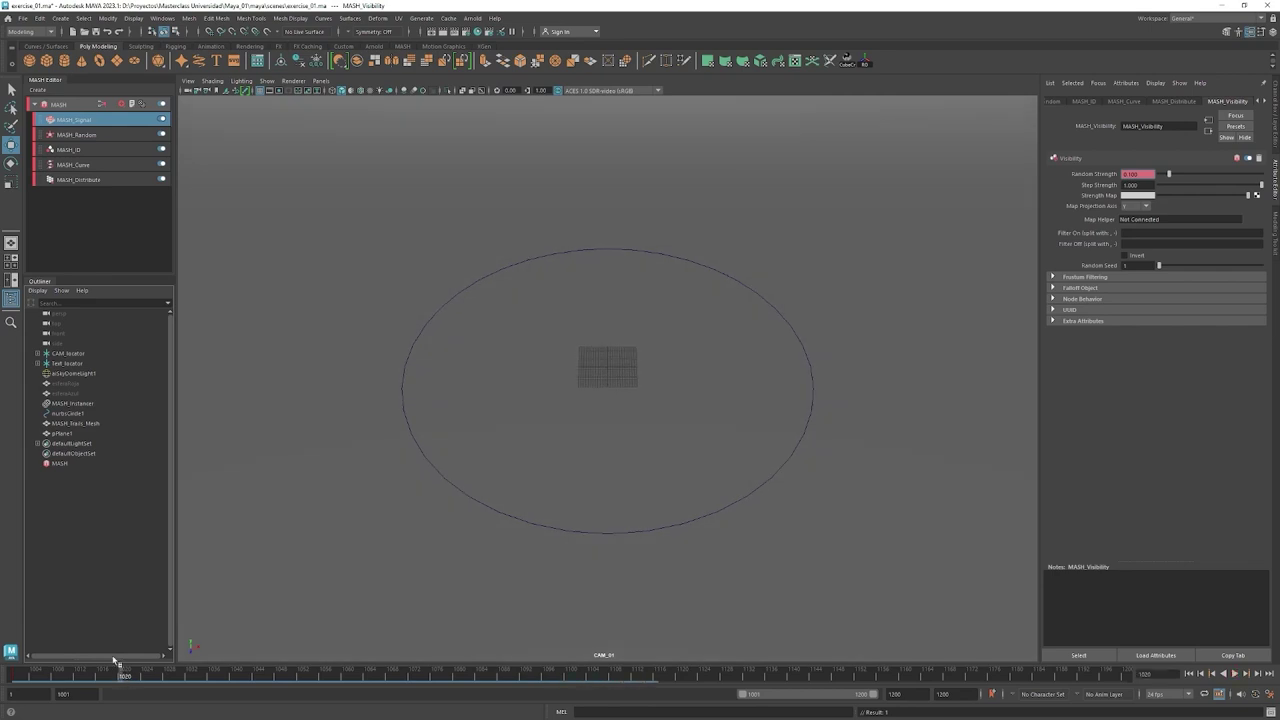
{"action": "left_click_drag", "start_coordinate": [1169, 174], "coordinate": [1267, 187]}
{"action": "right_click", "coordinate": [1152, 175]}
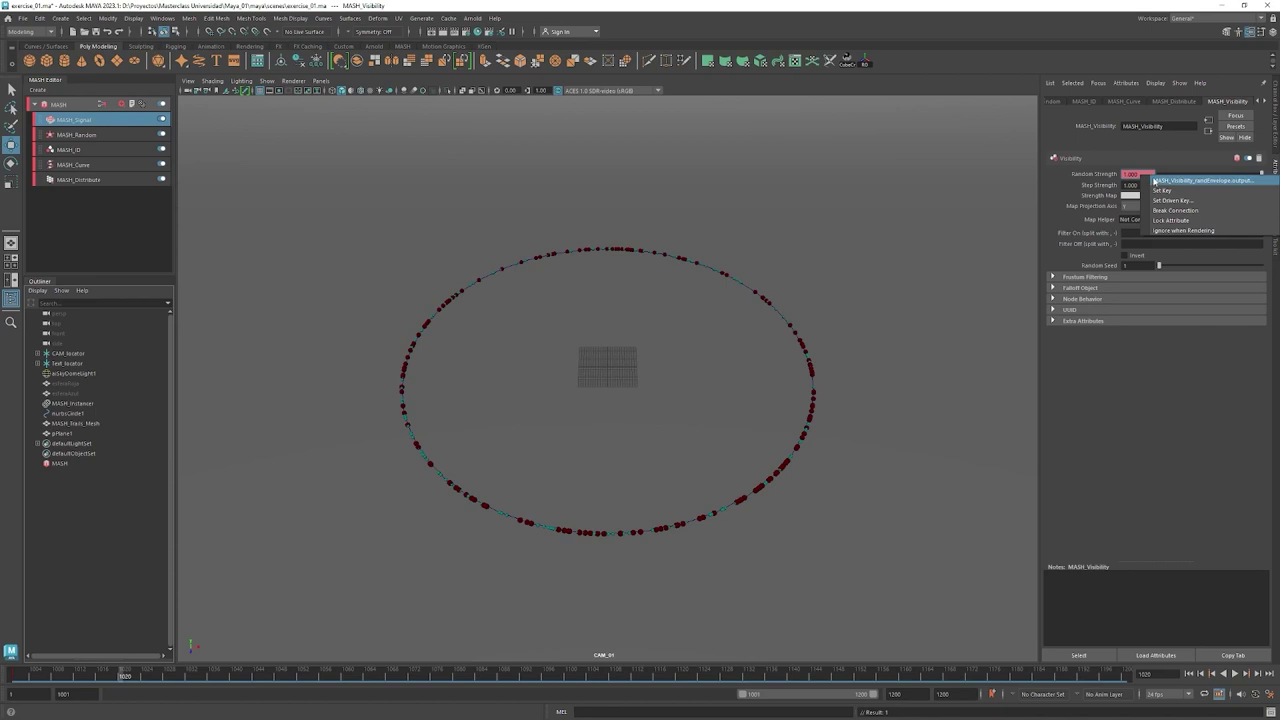
{"action": "left_click", "coordinate": [1163, 190]}
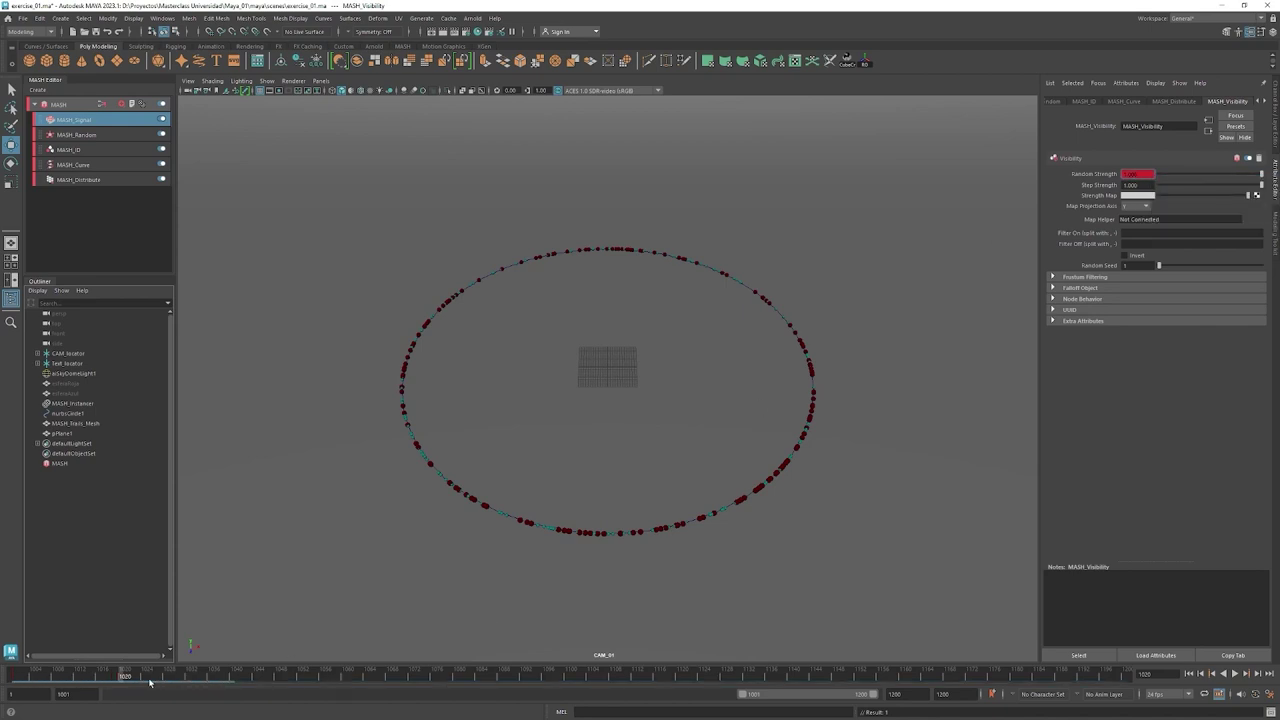
{"action": "left_click", "coordinate": [15, 677]}
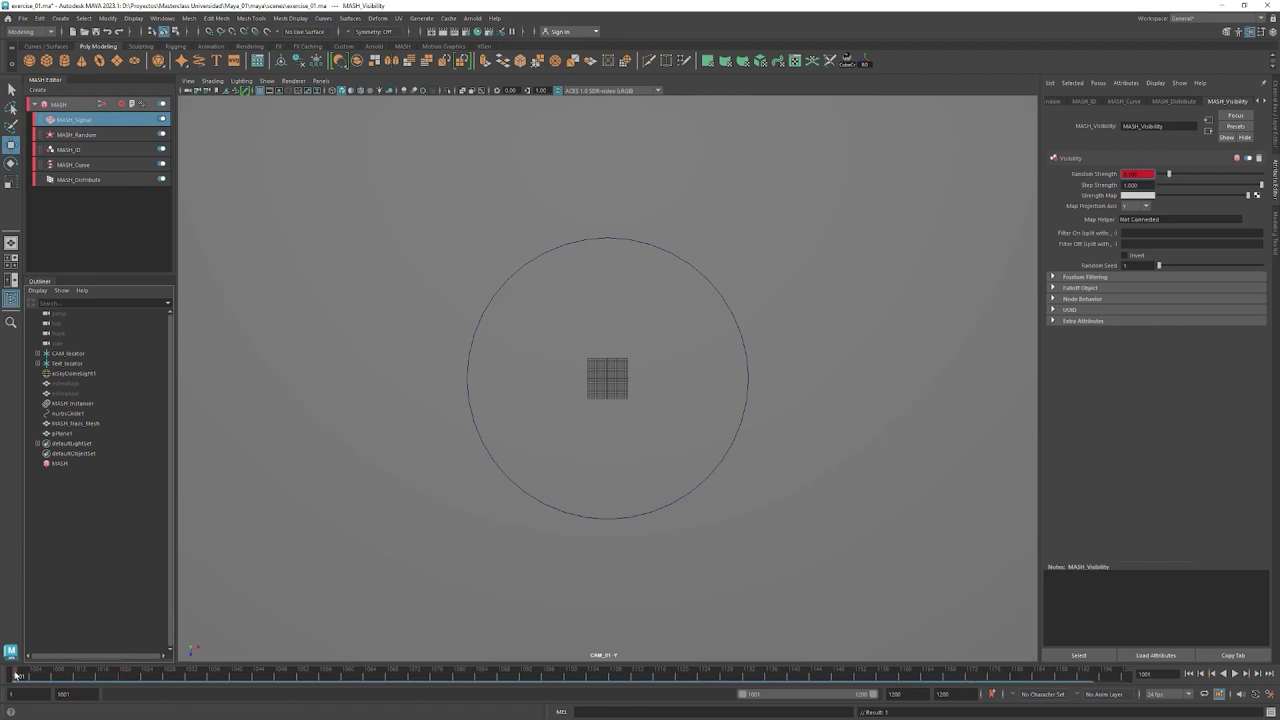
{"action": "mouse_move", "coordinate": [16, 677]}
{"action": "left_mouse_down"}
{"action": "mouse_move", "coordinate": [132, 692]}
{"action": "mouse_move", "coordinate": [229, 676]}
{"action": "mouse_move", "coordinate": [397, 677]}
{"action": "left_mouse_up"}
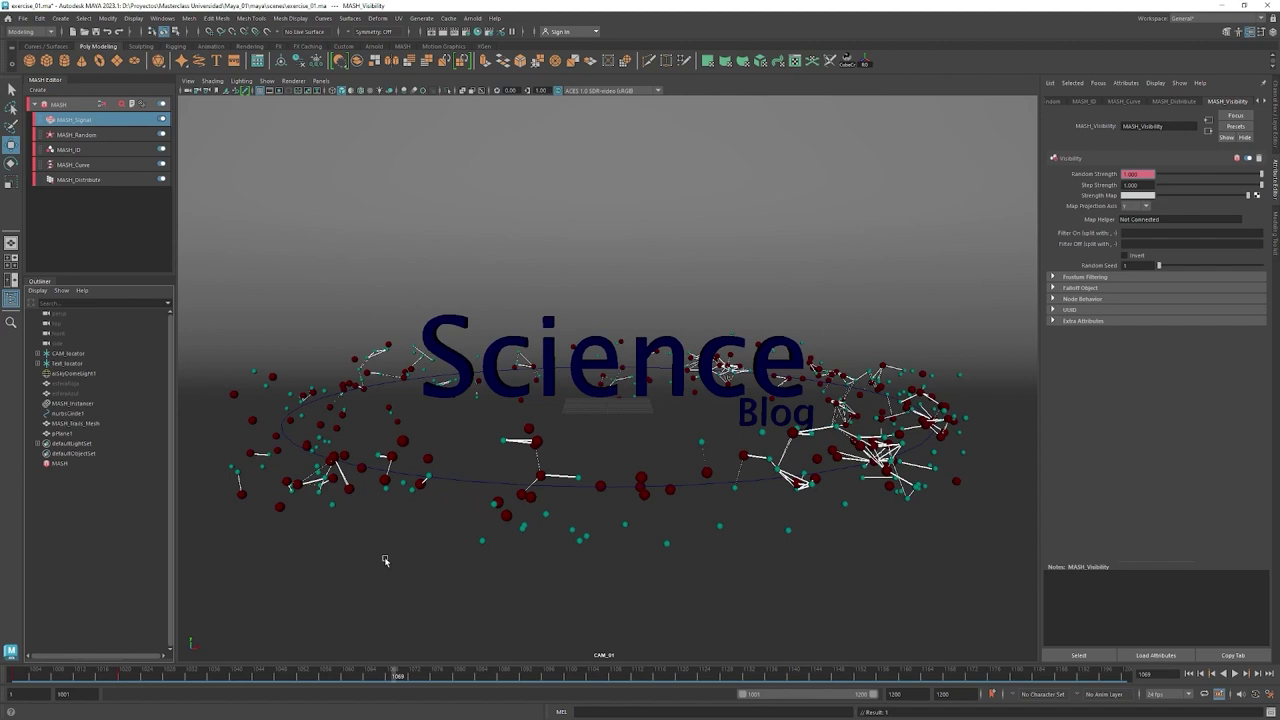
{"action": "mouse_move", "coordinate": [396, 677]}
{"action": "left_mouse_down"}
{"action": "mouse_move", "coordinate": [691, 671]}
{"action": "mouse_move", "coordinate": [270, 676]}
{"action": "left_mouse_up"}
{"action": "left_click", "coordinate": [67, 363]}
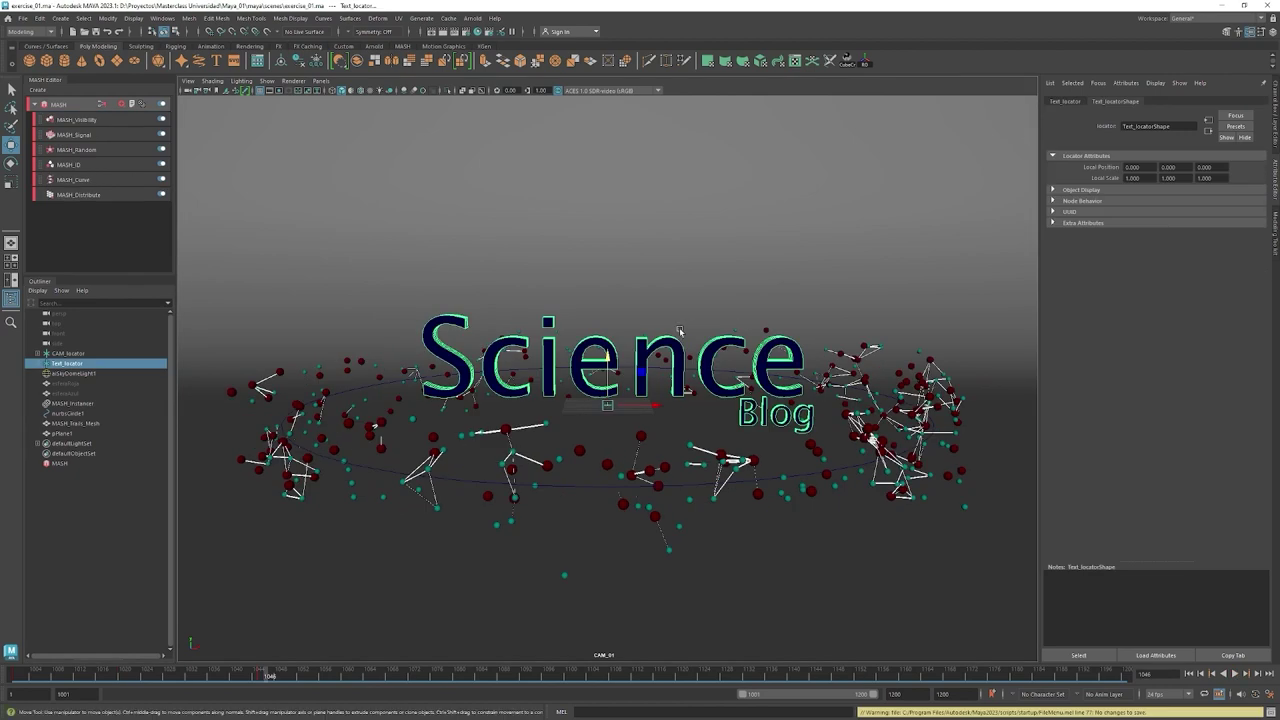
{"action": "left_click", "coordinate": [100, 545]}
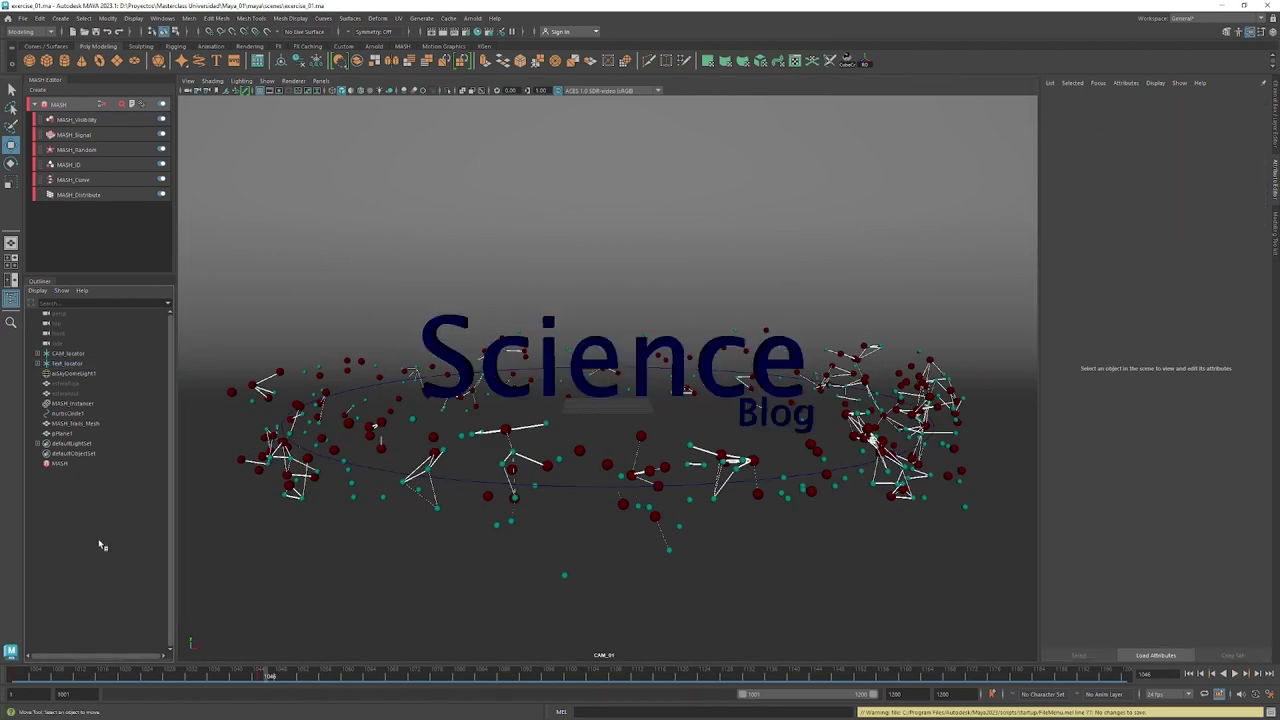
In Render Settings keep exr as the image format and enable Half Precision.
{"action": "left_click", "coordinate": [465, 32]}
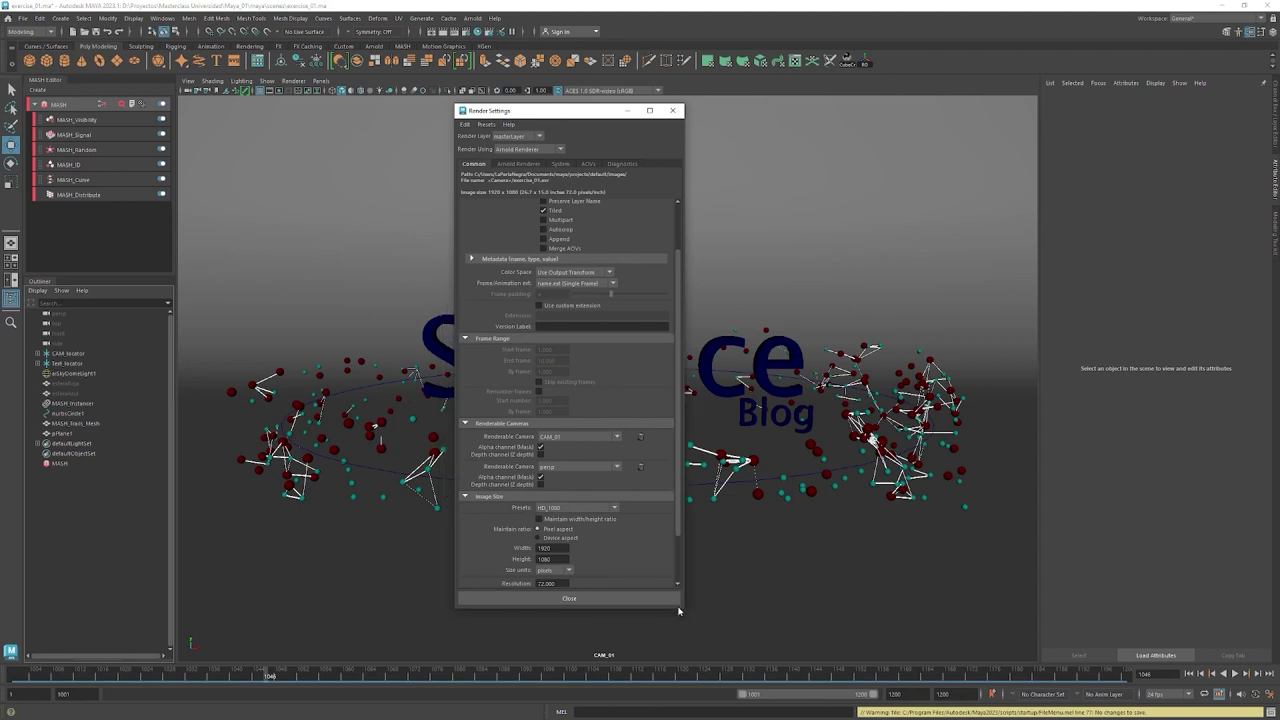
{"action": "left_click_drag", "start_coordinate": [677, 607], "coordinate": [677, 660]}
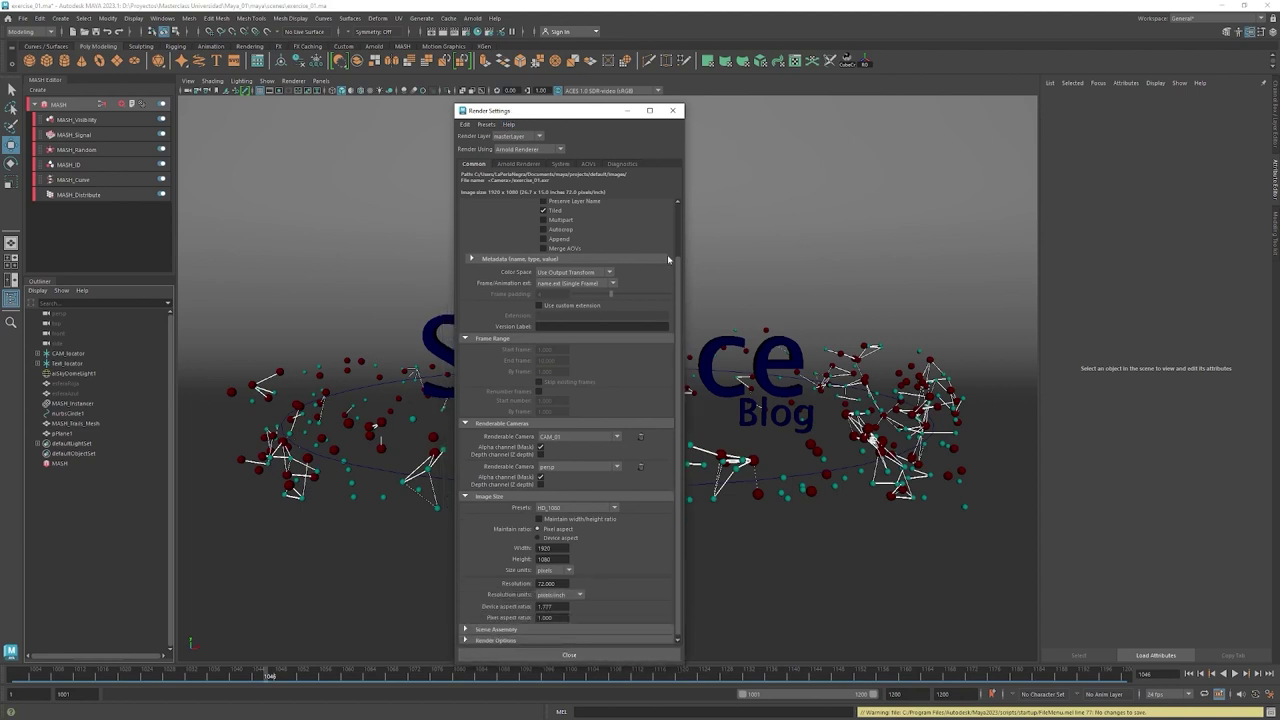
{"action": "scroll", "coordinate": [677, 223], "scroll_direction": "up", "scroll_amount": 3}
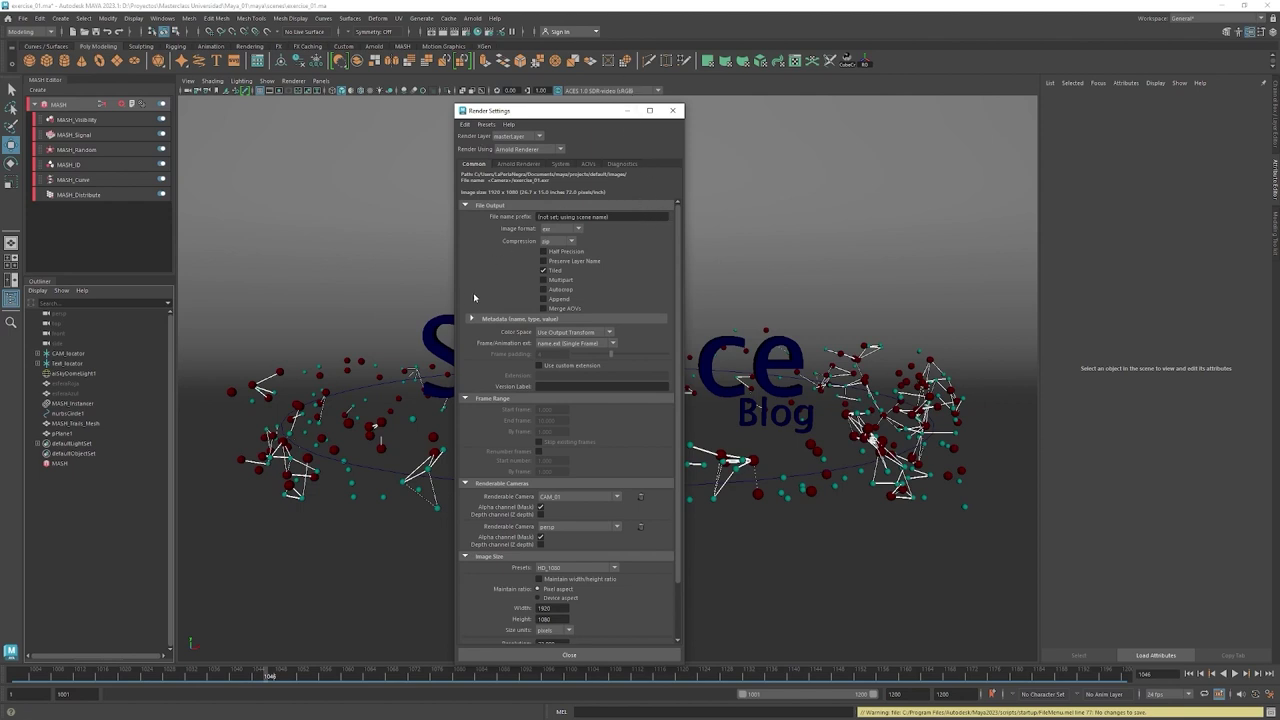
{"action": "left_click_drag", "start_coordinate": [507, 117], "coordinate": [502, 110]}
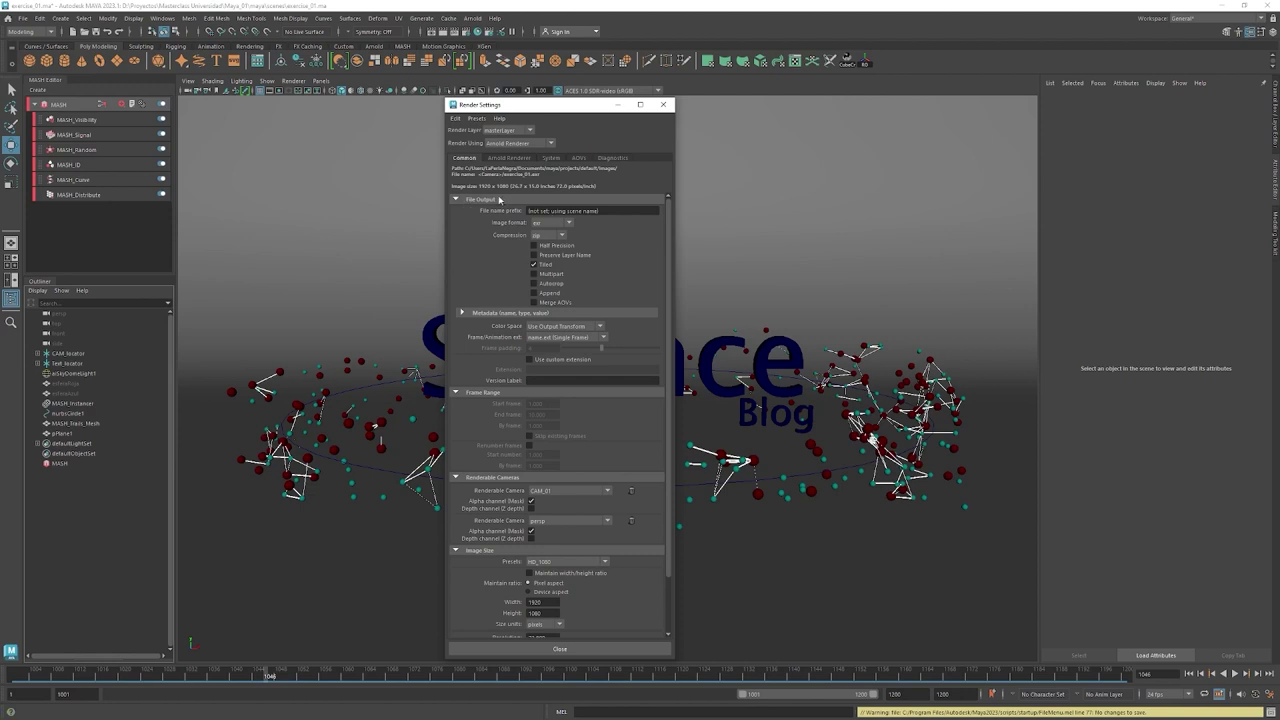
{"action": "left_click", "coordinate": [556, 223]}
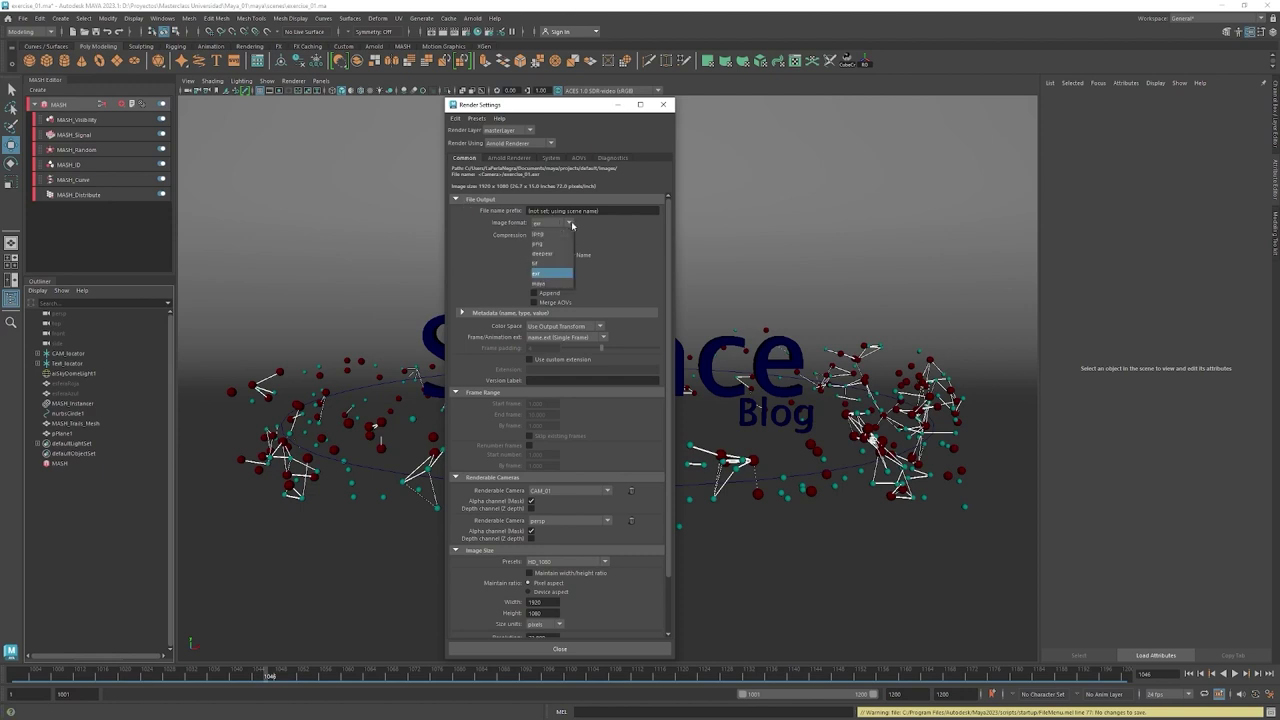
{"action": "left_click", "coordinate": [588, 231]}
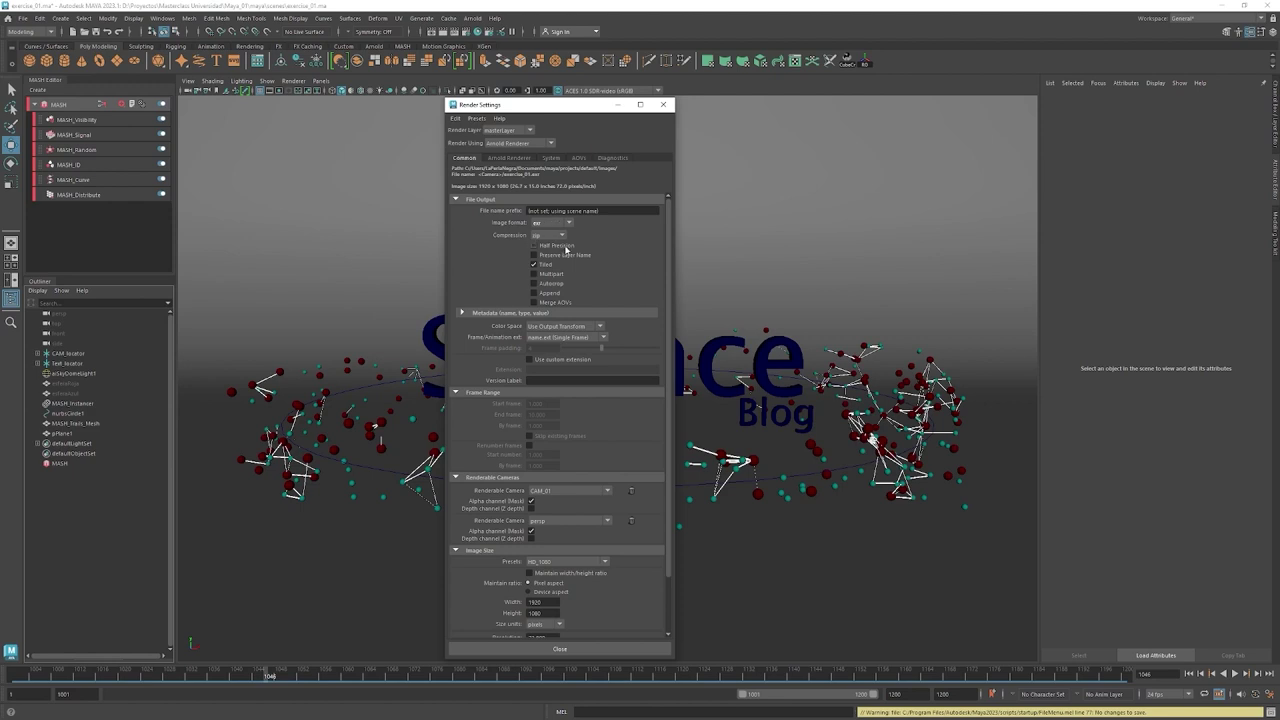
{"action": "left_click", "coordinate": [563, 247]}
{"action": "left_click_drag", "start_coordinate": [668, 271], "coordinate": [661, 320]}
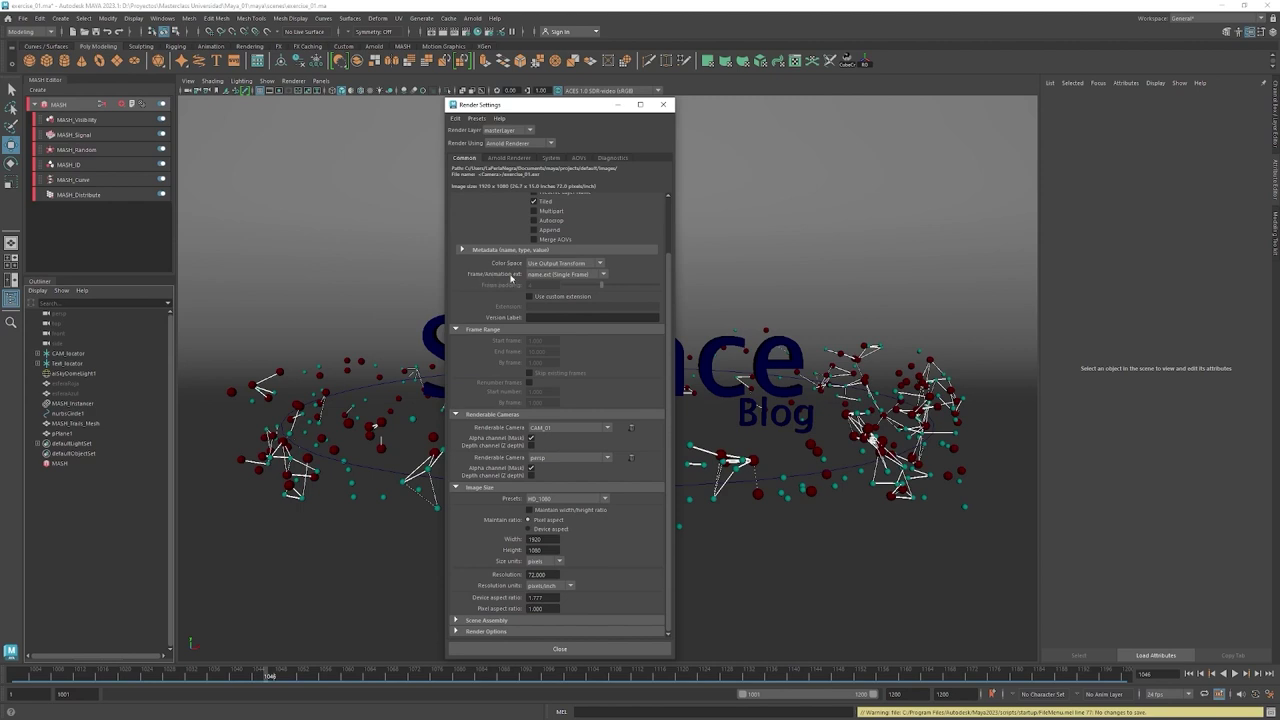
{"action": "left_click", "coordinate": [550, 279]}
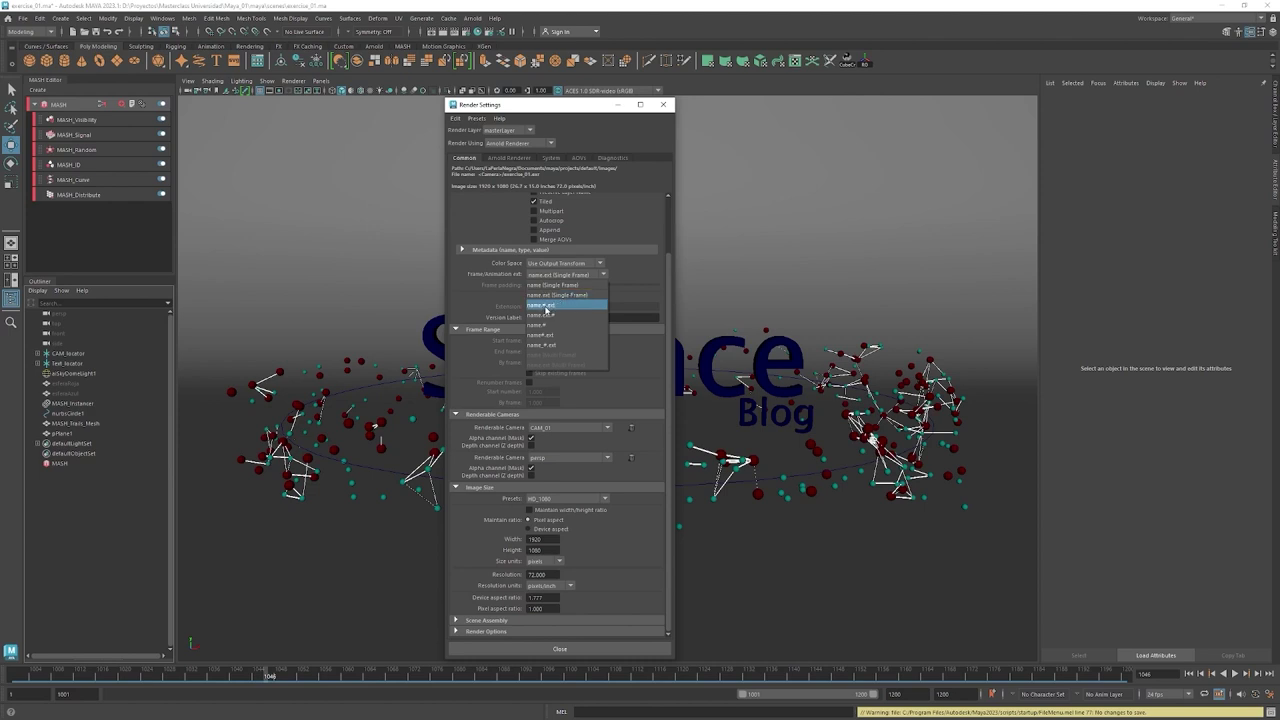
Use name.#.ext frame naming and set the frame range from 1001 to 1200.
{"action": "left_click", "coordinate": [546, 306]}
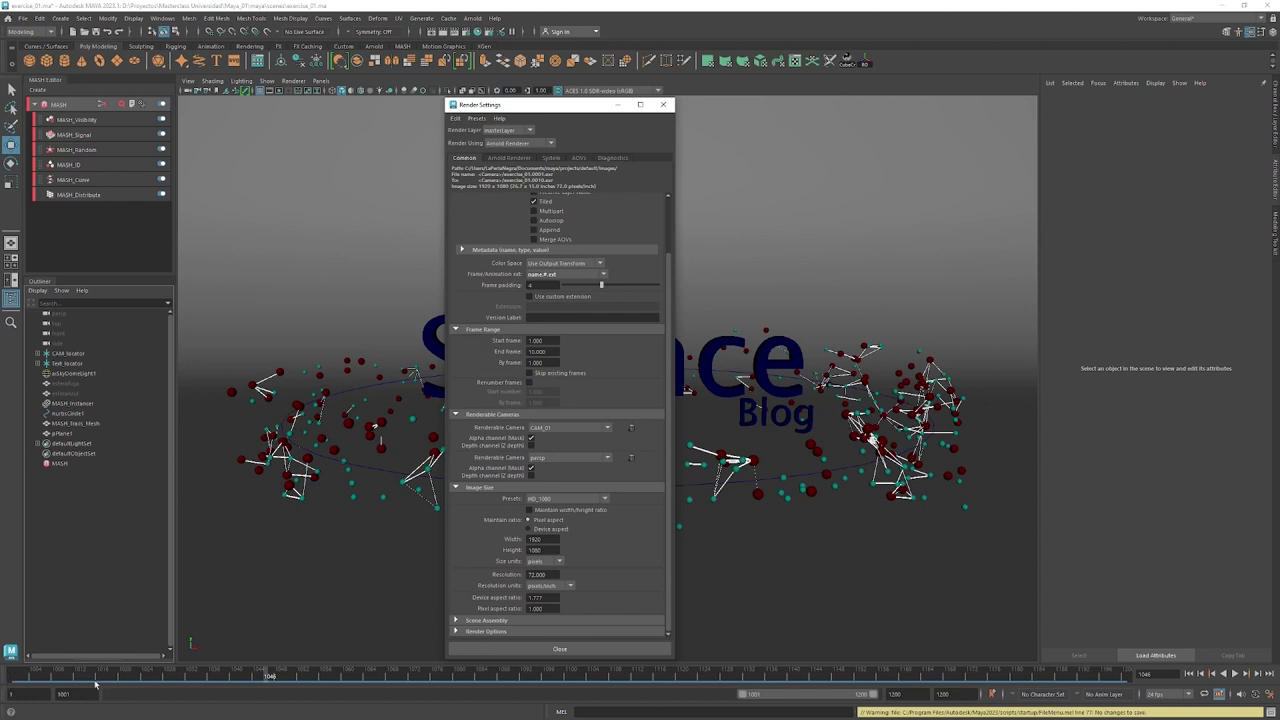
{"action": "left_click", "coordinate": [548, 341]}
{"action": "type", "text": "100"}
{"action": "type", "text": "1"}
{"action": "key", "text": "Tab"}
{"action": "type", "text": "1200"}
{"action": "key", "text": "Return"}
{"action": "left_click", "coordinate": [531, 351]}
{"action": "double_click", "coordinate": [540, 351]}
{"action": "mouse_move", "coordinate": [272, 678]}
{"action": "left_mouse_down"}
{"action": "mouse_move", "coordinate": [1012, 655]}
{"action": "mouse_move", "coordinate": [1145, 668]}
{"action": "left_mouse_up"}
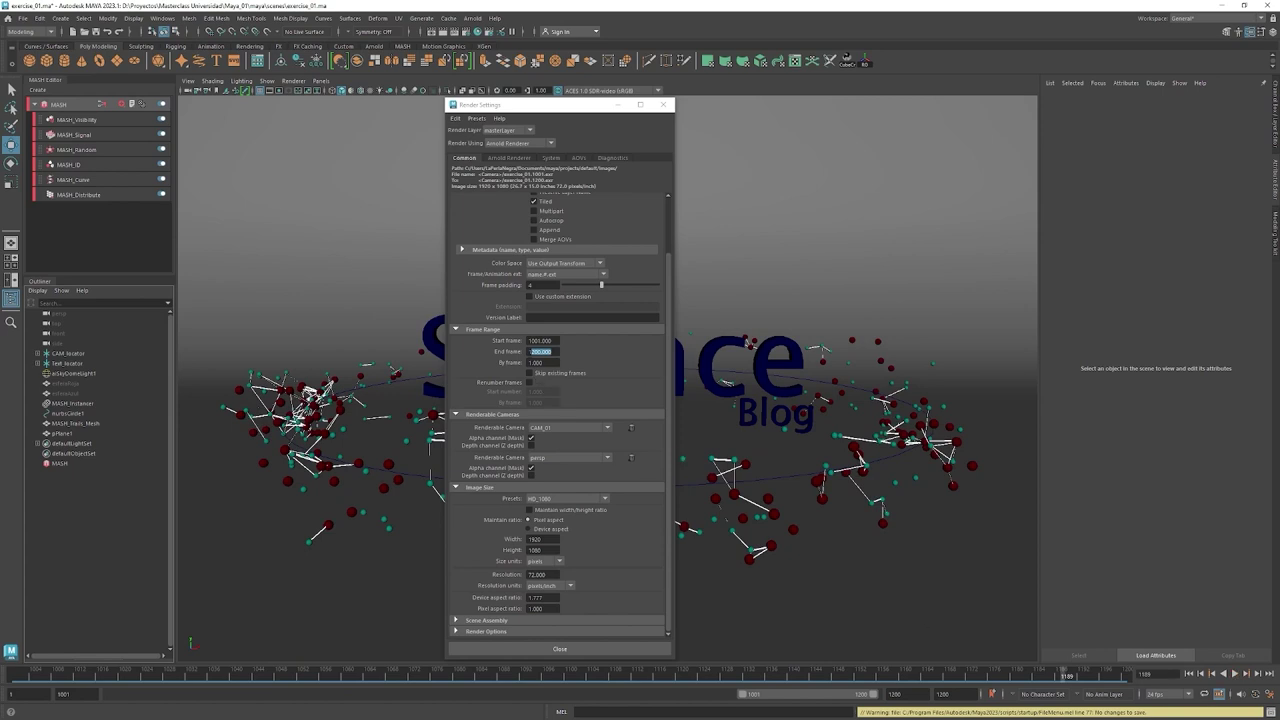
{"action": "key", "text": "Tab"}
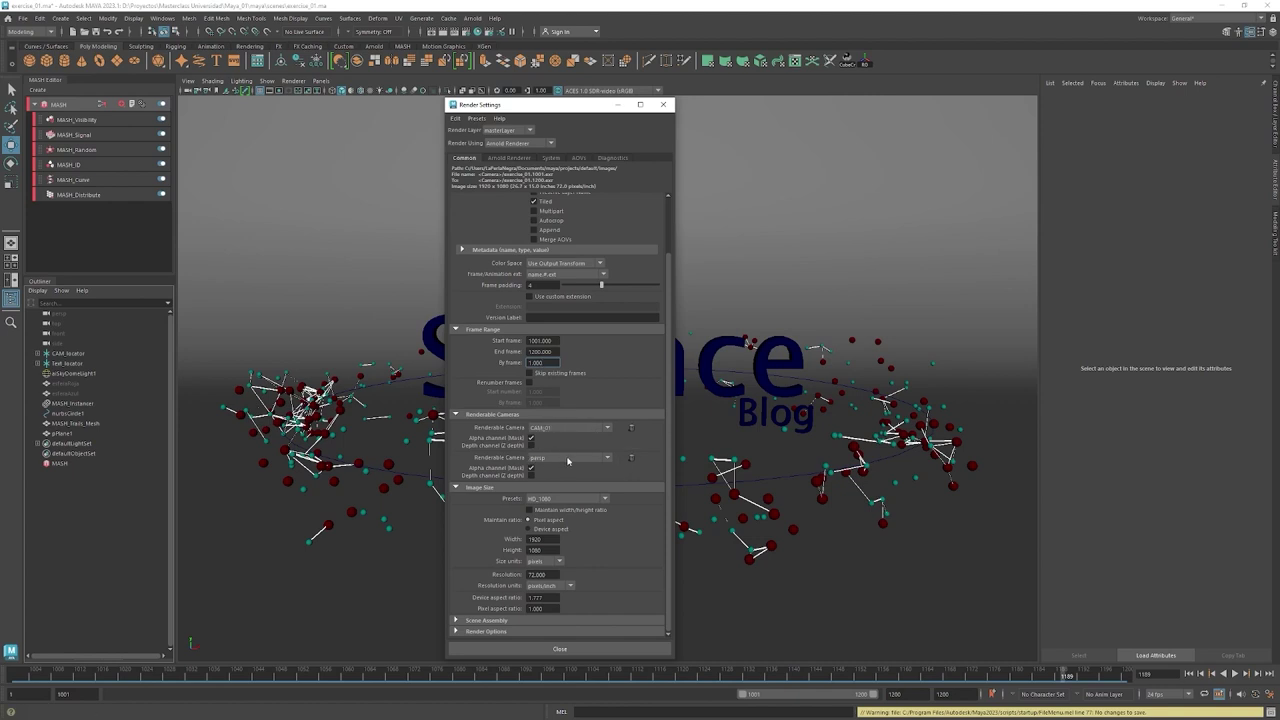
Remove the persp renderable camera, leaving CAM_01, and keep the HD_1080 1920×1080 preset.
{"action": "left_click", "coordinate": [630, 458]}
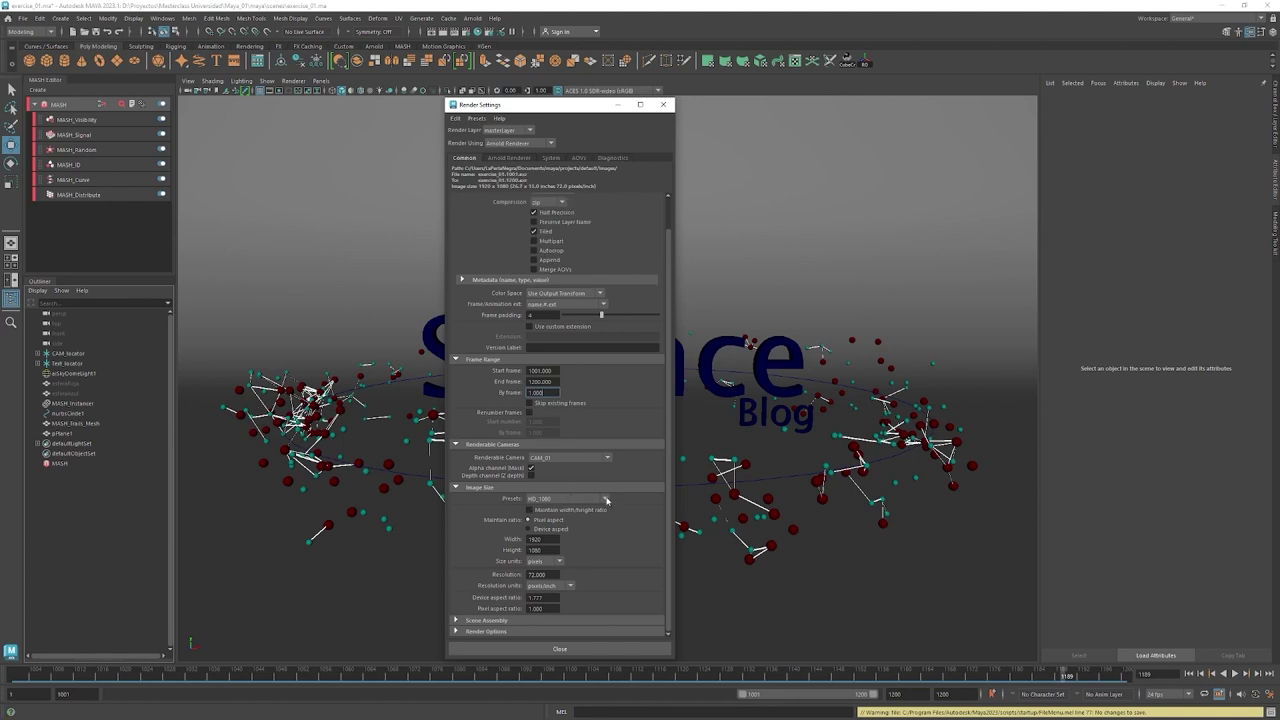
{"action": "left_click", "coordinate": [606, 499]}
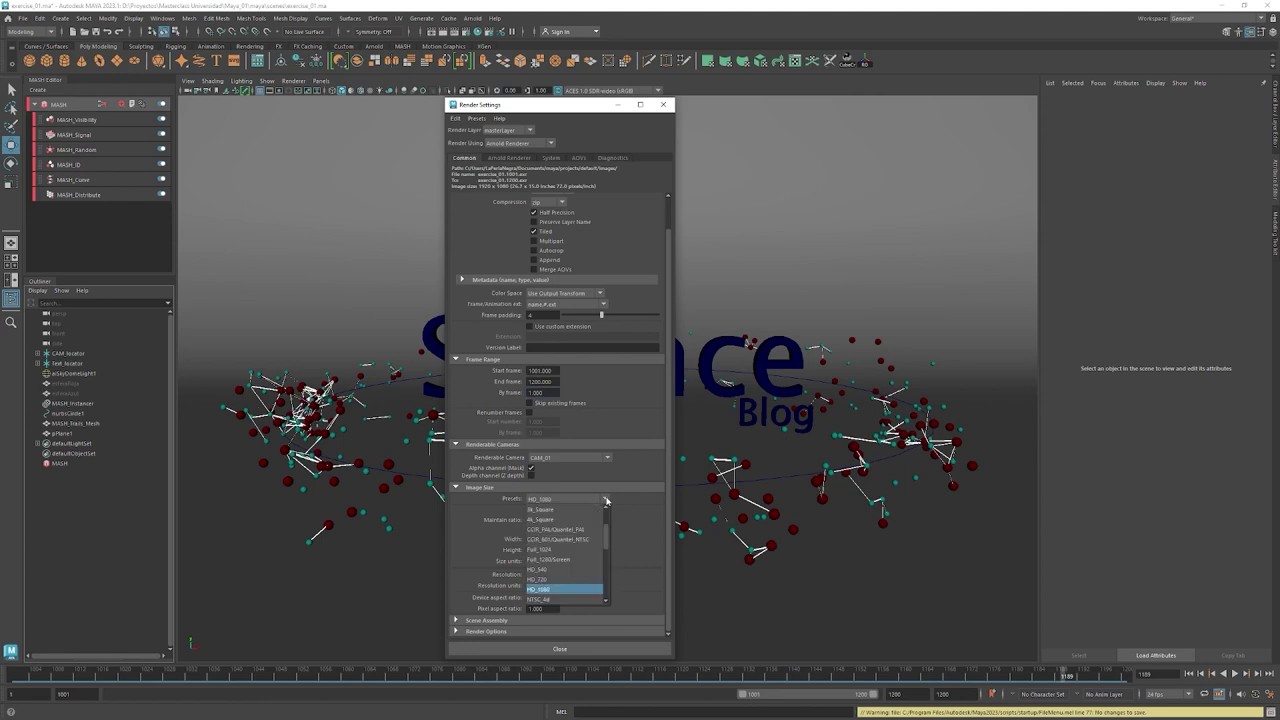
{"action": "left_click", "coordinate": [548, 590]}
{"action": "left_click", "coordinate": [605, 499]}
{"action": "left_click_drag", "start_coordinate": [607, 541], "coordinate": [607, 550]}
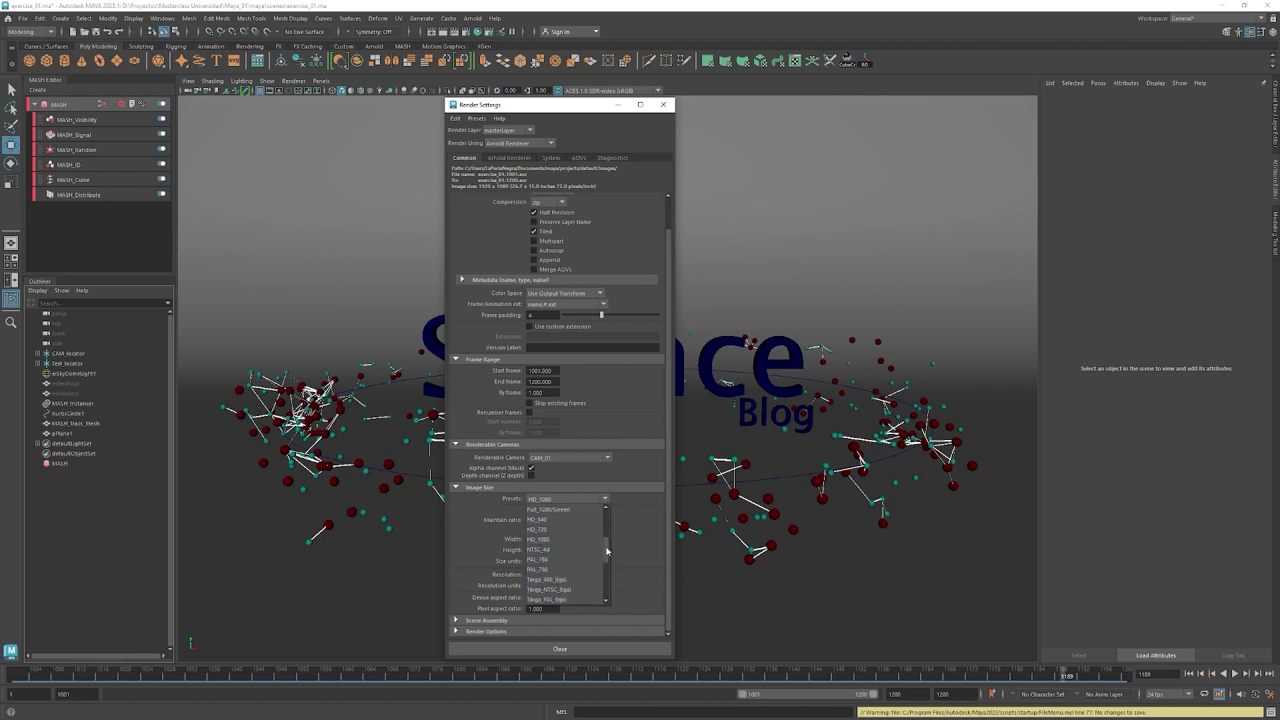
{"action": "left_click", "coordinate": [645, 540]}
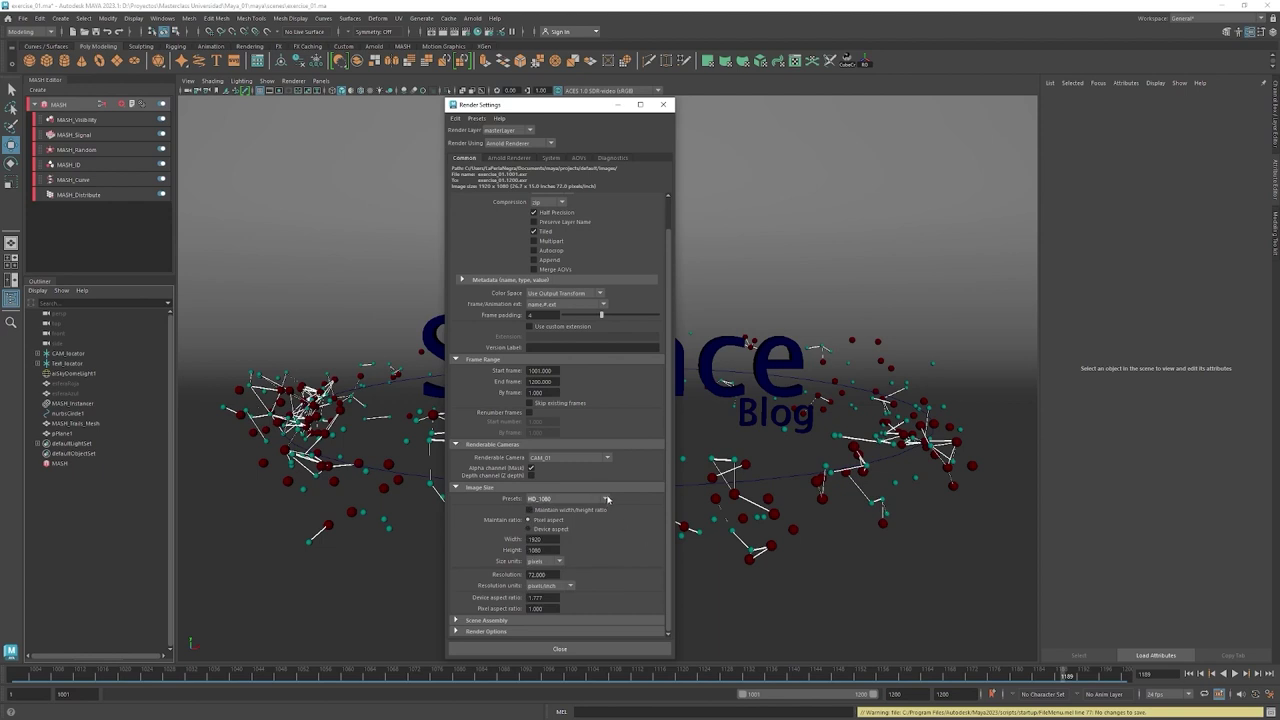
{"action": "double_click", "coordinate": [535, 539]}
{"action": "scroll", "coordinate": [545, 400], "scroll_direction": "up", "scroll_amount": 1}
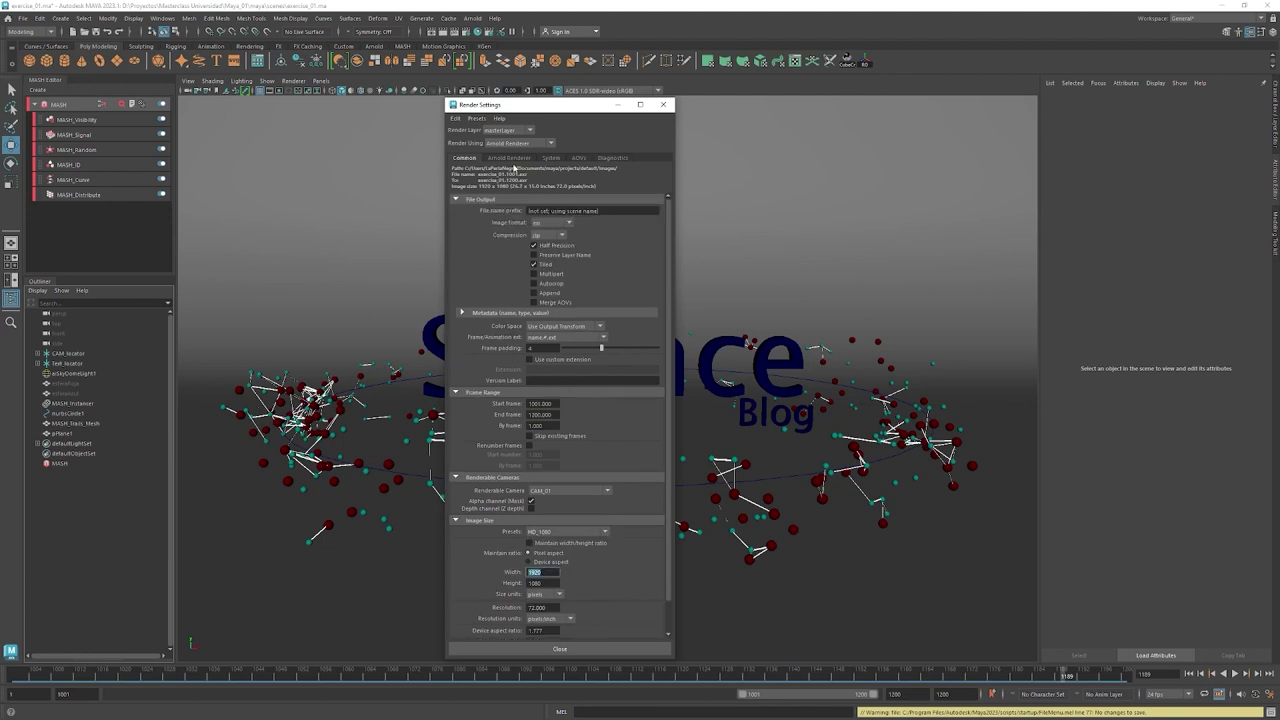
{"action": "left_click", "coordinate": [508, 158]}
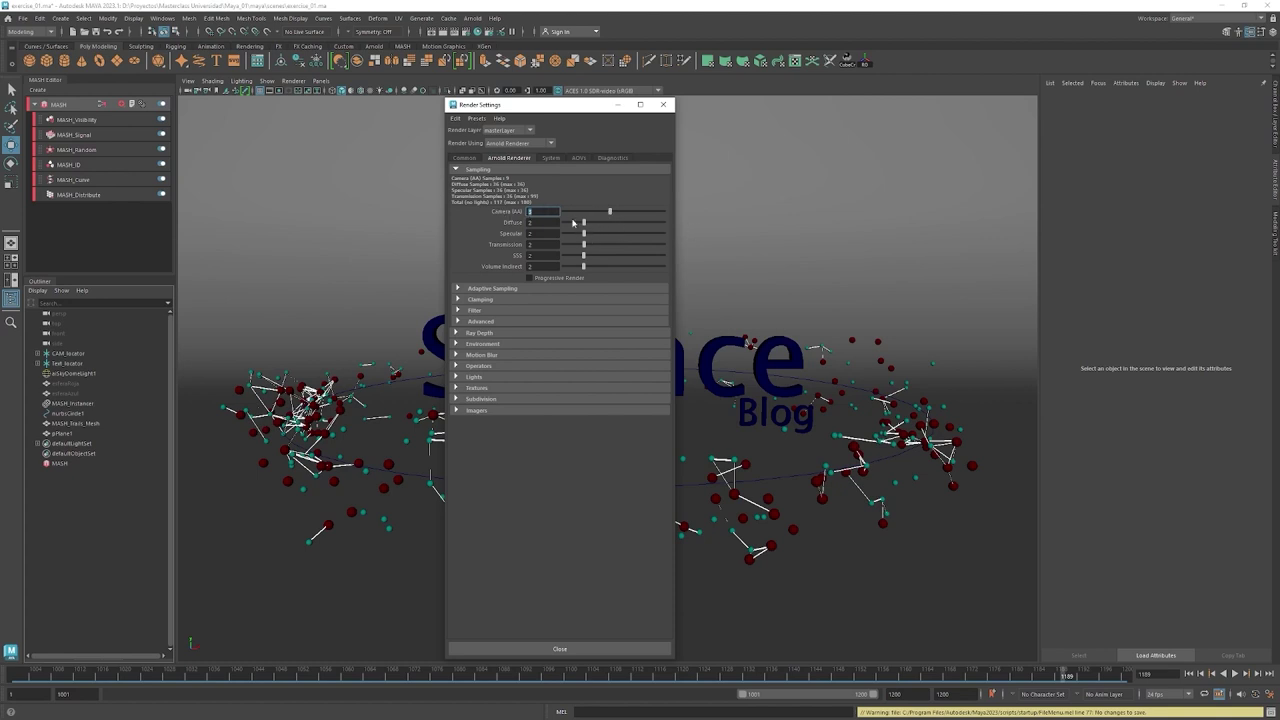
Set Arnold Sampling Camera (AA) to 5.
{"action": "type", "text": "5"}
{"action": "key", "text": "Return"}
{"action": "left_click", "coordinate": [472, 18]}
{"action": "left_click", "coordinate": [480, 40]}
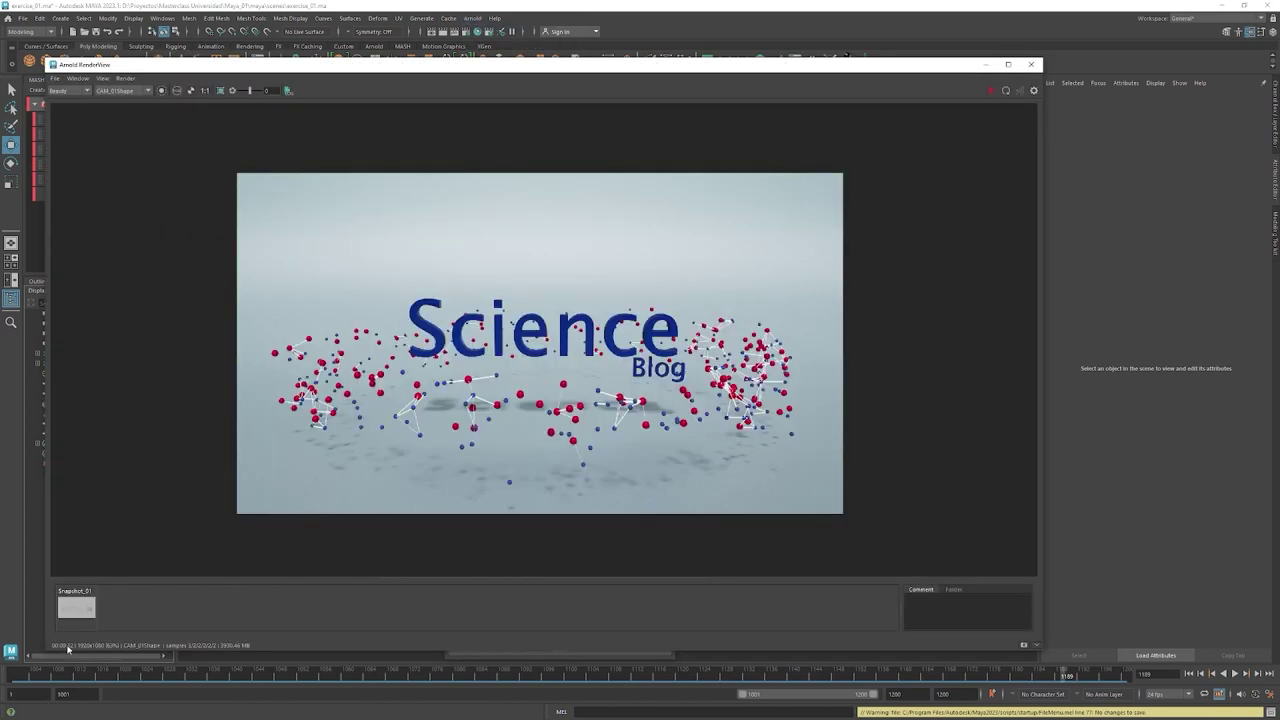
{"action": "left_click", "coordinate": [1031, 64]}
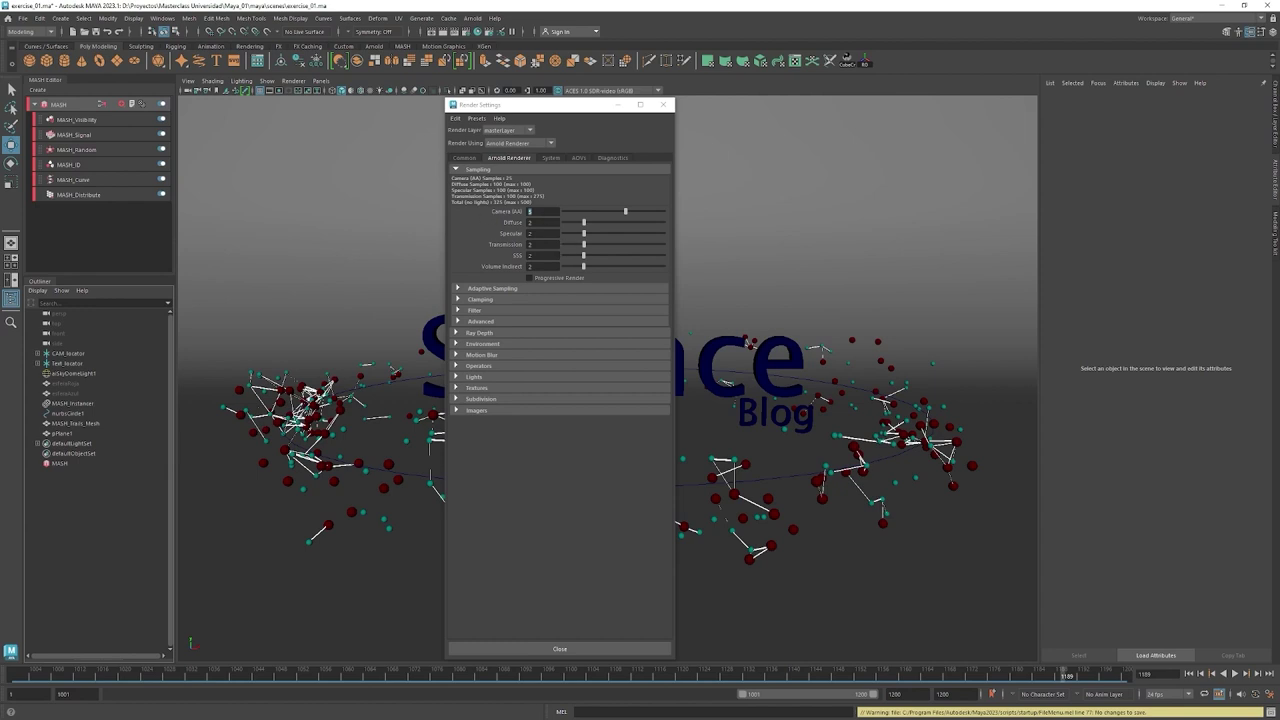
Enable Adaptive Sampling and set Max. Camera (AA) to 8.
{"action": "double_click", "coordinate": [543, 211]}
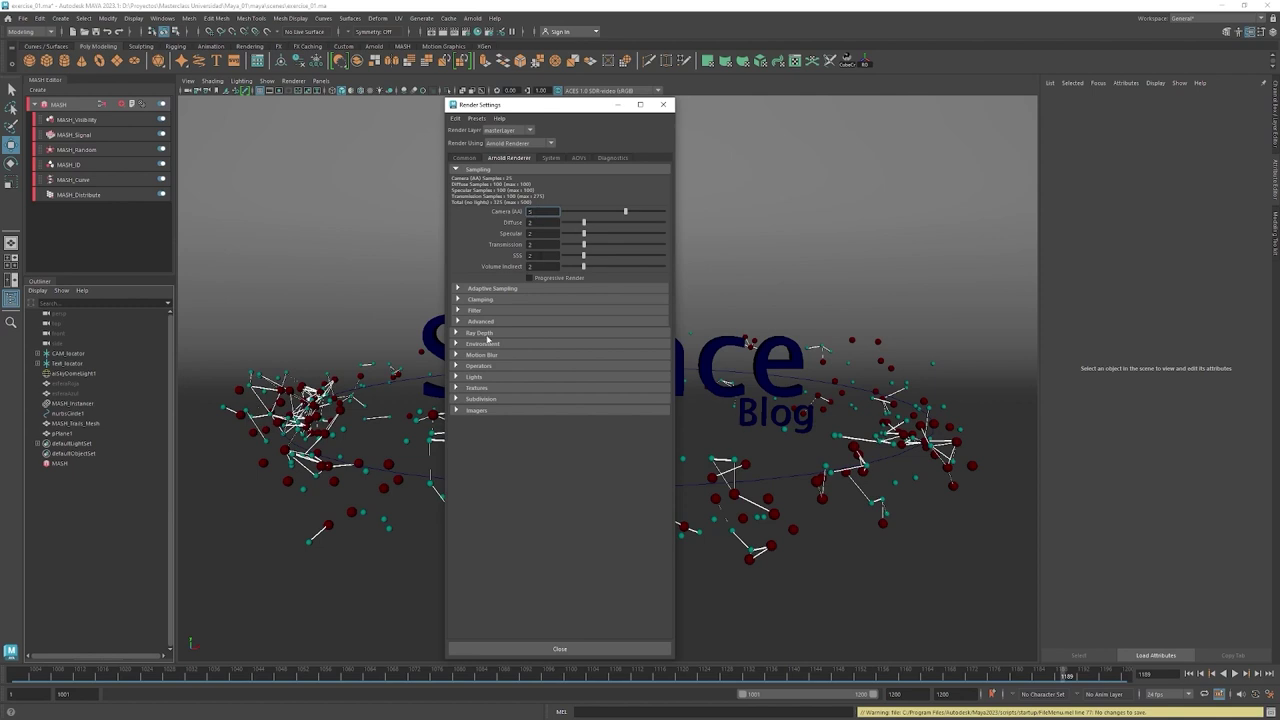
{"action": "left_click", "coordinate": [470, 289]}
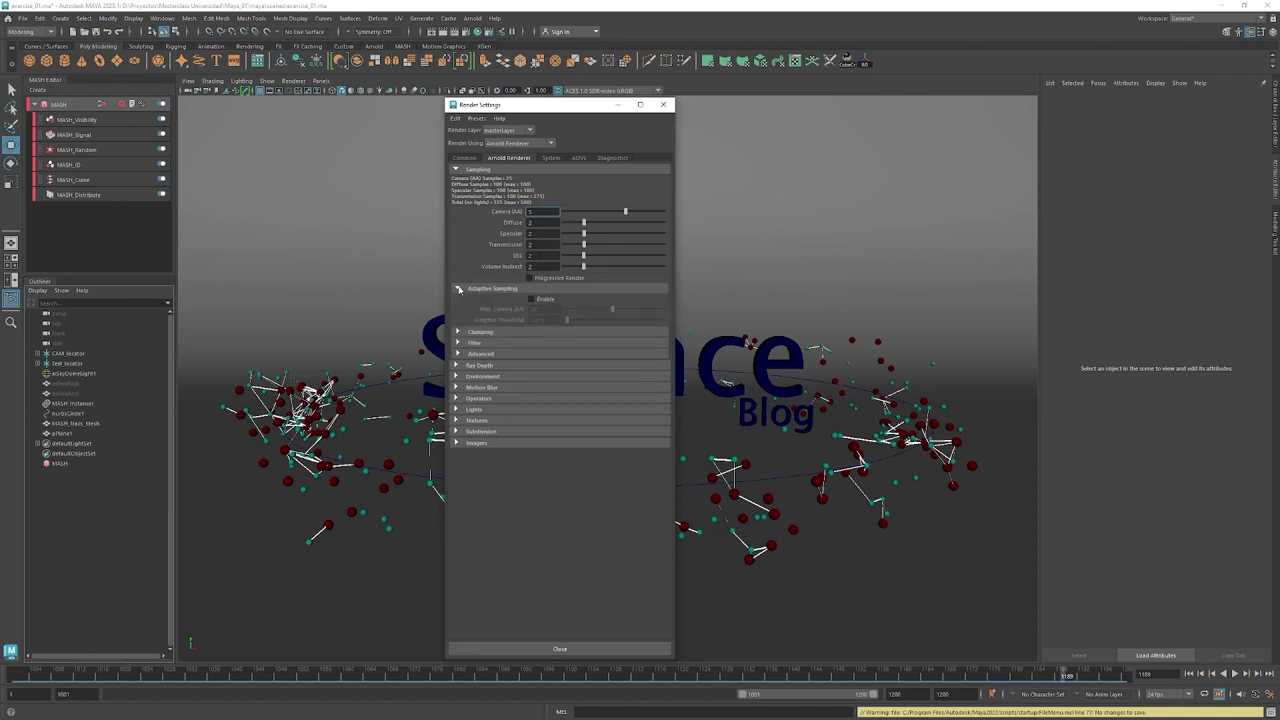
{"action": "left_click", "coordinate": [531, 298]}
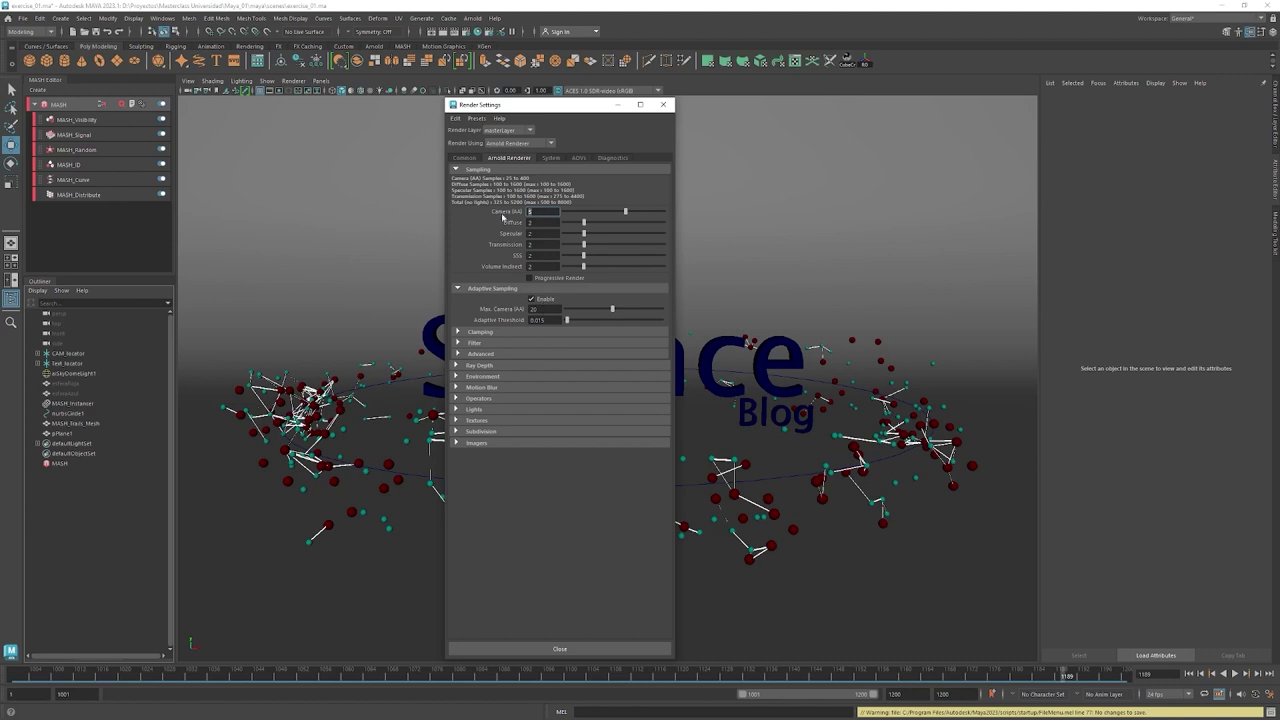
{"action": "left_click", "coordinate": [533, 309]}
{"action": "type", "text": "8"}
{"action": "key", "text": "Return"}
{"action": "left_click_drag", "start_coordinate": [585, 245], "coordinate": [584, 245]}
{"action": "left_click", "coordinate": [480, 332]}
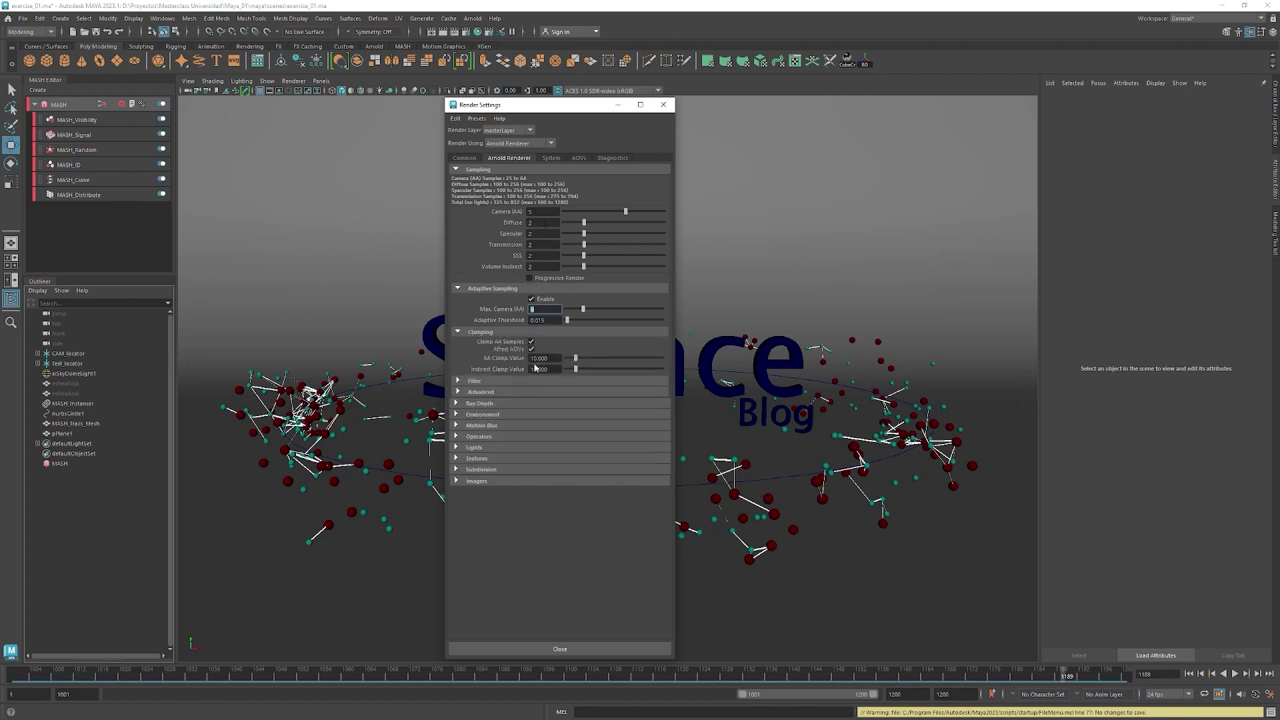
Set both AA Clamp Value and Indirect Clamp Value to 5.
{"action": "double_click", "coordinate": [538, 358]}
{"action": "type", "text": "5"}
{"action": "key", "text": "Return"}
{"action": "double_click", "coordinate": [538, 369]}
{"action": "type", "text": "5"}
{"action": "key", "text": "Return"}
Enable Motion Blur and collapse the expanded Arnold sections.
{"action": "left_click", "coordinate": [463, 382]}
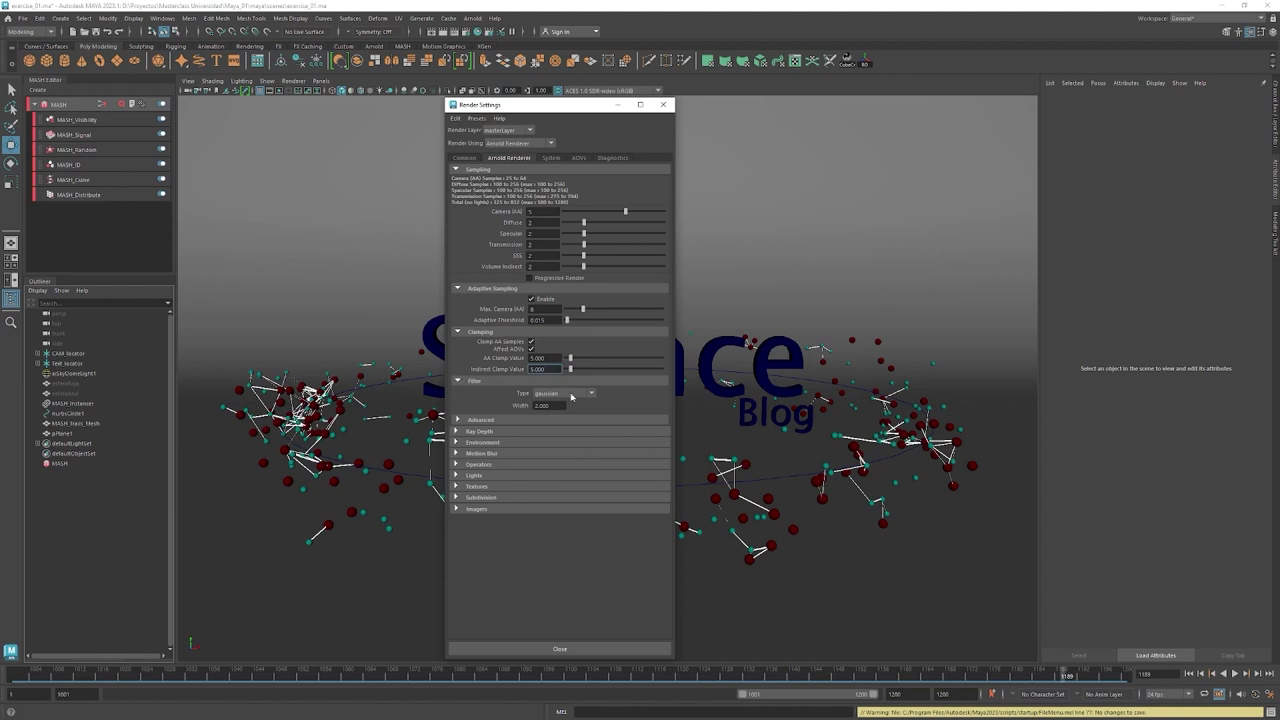
{"action": "left_click", "coordinate": [475, 381]}
{"action": "left_click", "coordinate": [475, 381]}
{"action": "left_click", "coordinate": [475, 381]}
{"action": "left_click", "coordinate": [470, 425]}
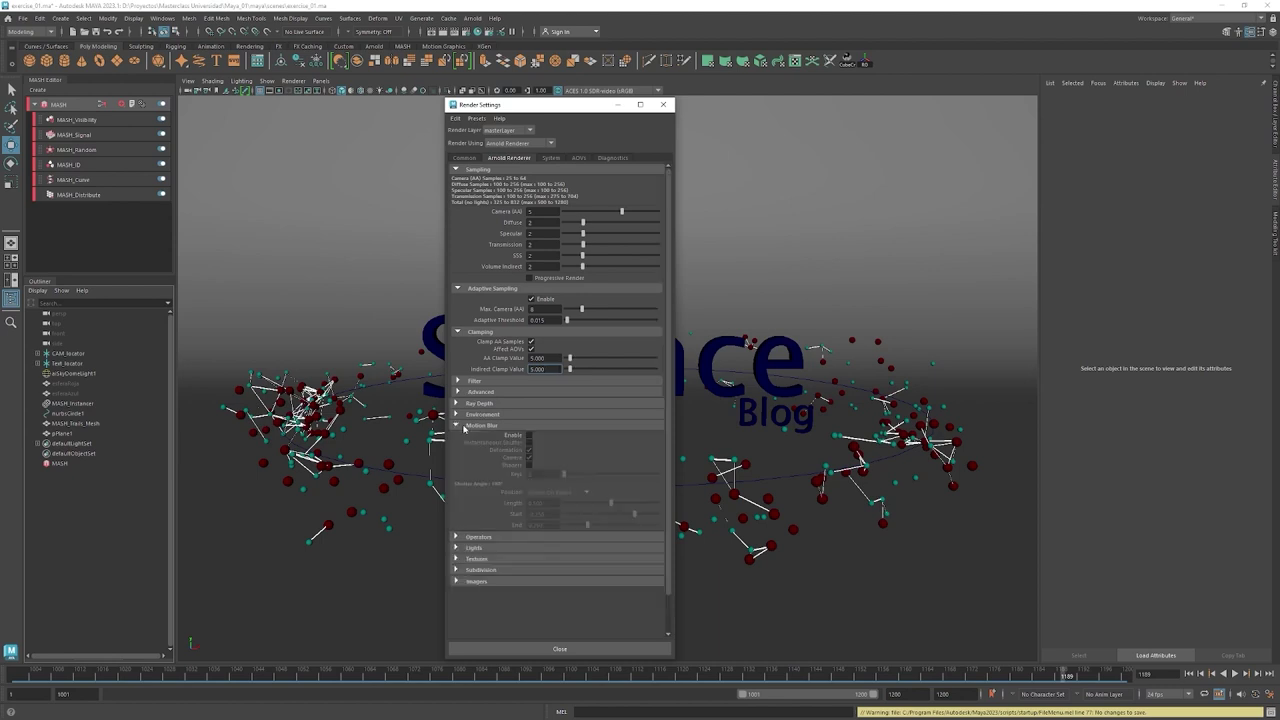
{"action": "left_click", "coordinate": [529, 436]}
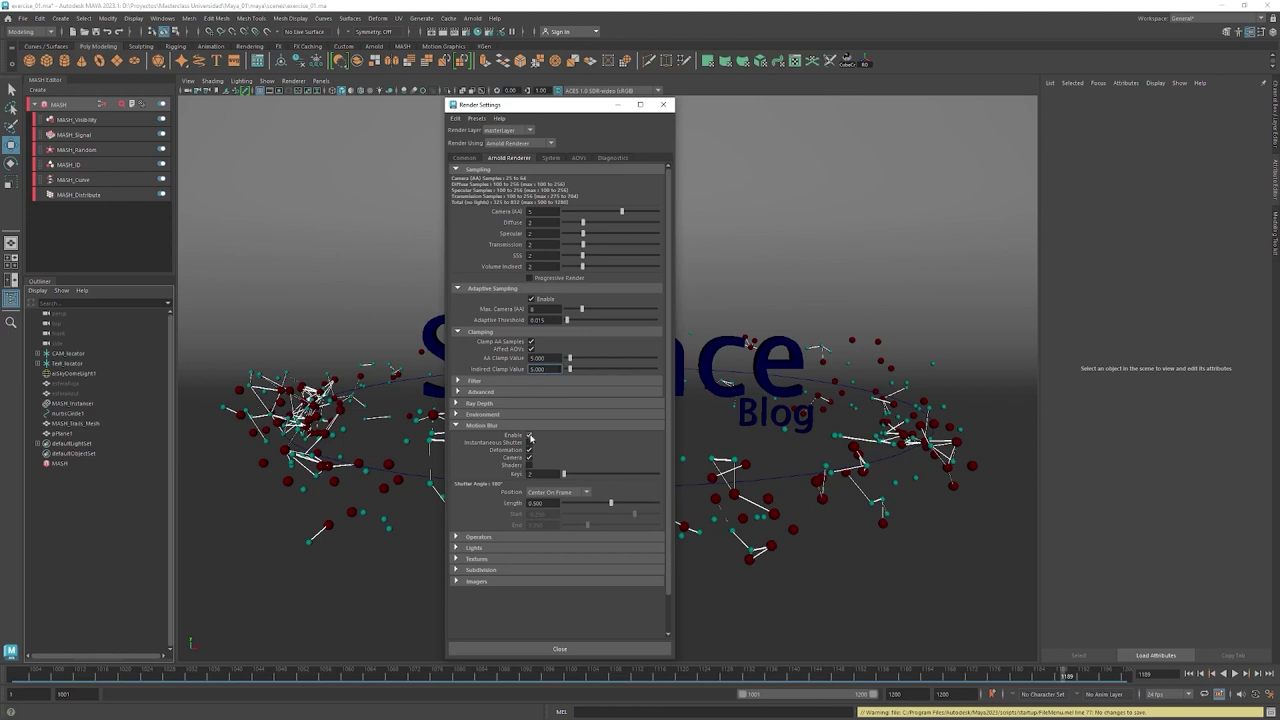
{"action": "left_click", "coordinate": [545, 474]}
{"action": "left_click", "coordinate": [460, 425]}
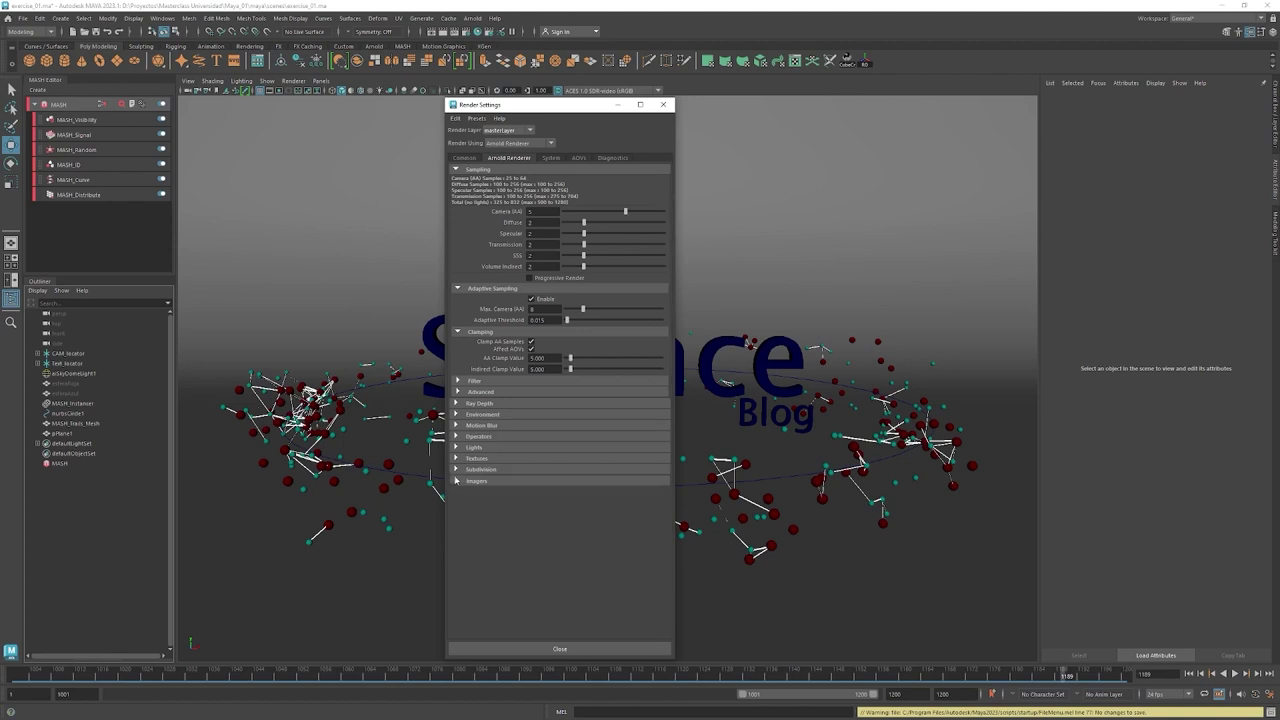
{"action": "left_click", "coordinate": [458, 447]}
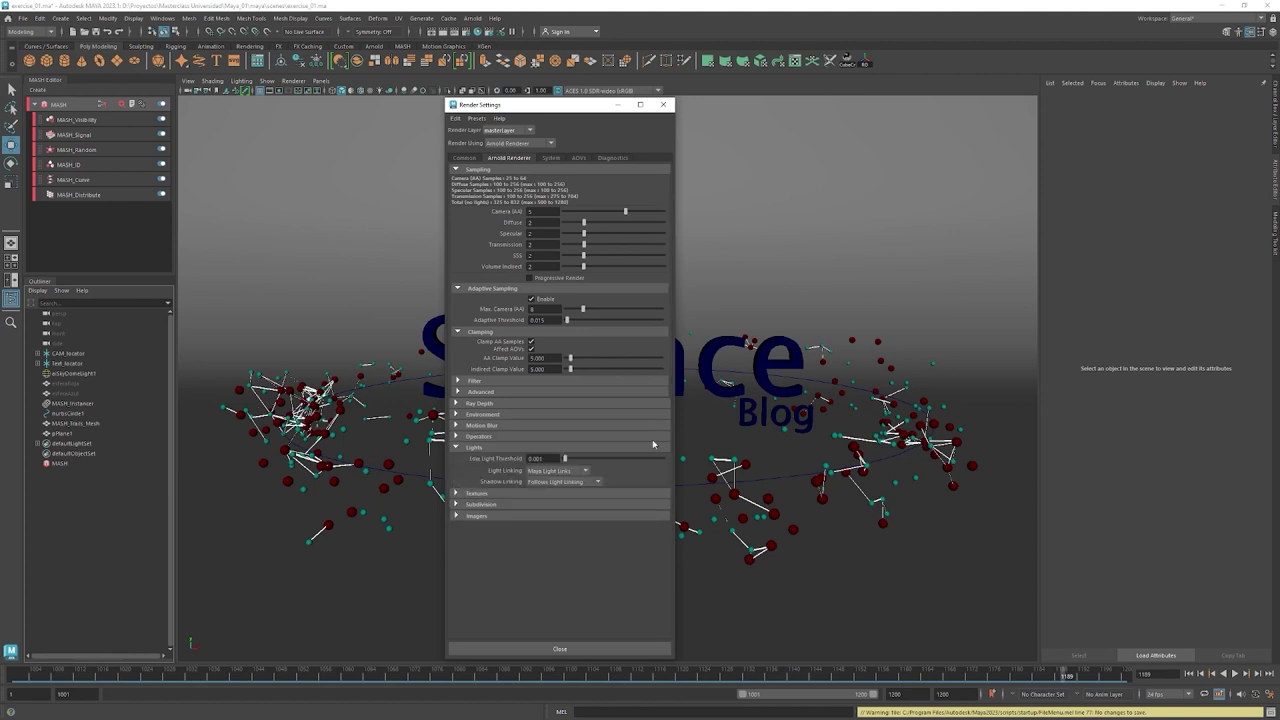
{"action": "left_click", "coordinate": [458, 447]}
{"action": "left_click", "coordinate": [461, 334]}
{"action": "left_click", "coordinate": [459, 288]}
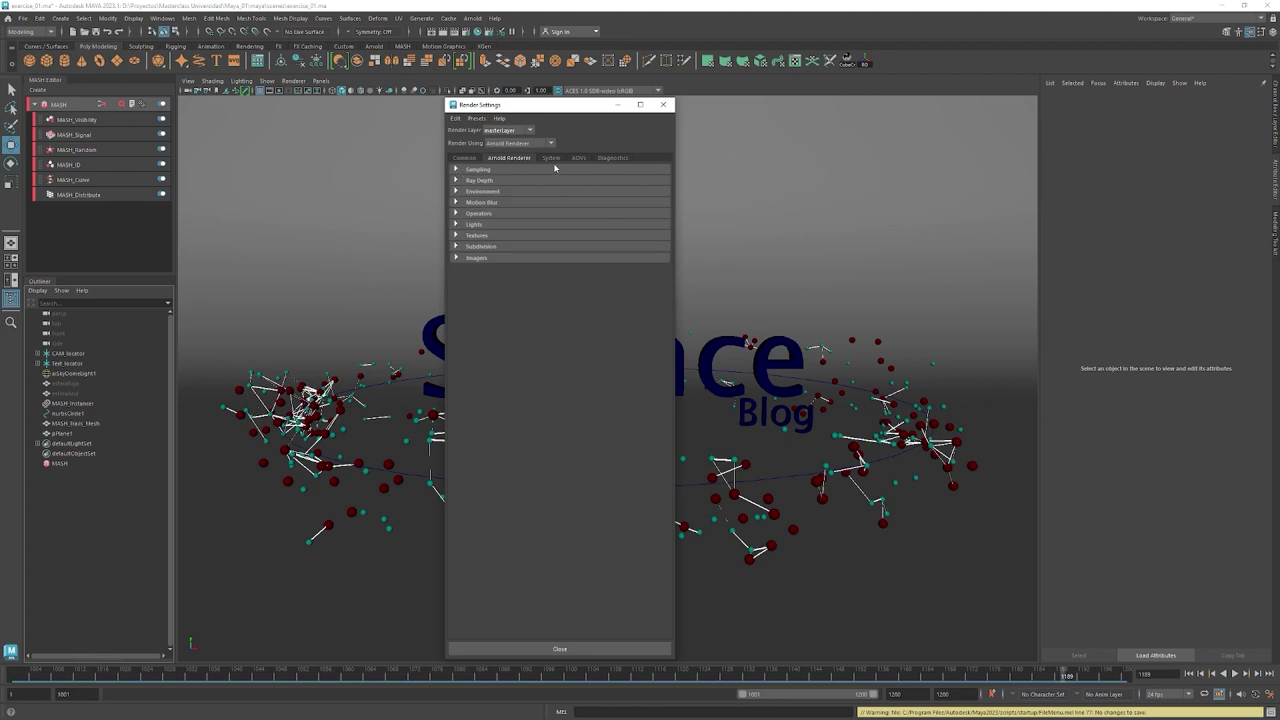
Review the System and AOVs tabs, selecting the specular and Z depth passes in the list.
{"action": "left_click", "coordinate": [551, 158]}
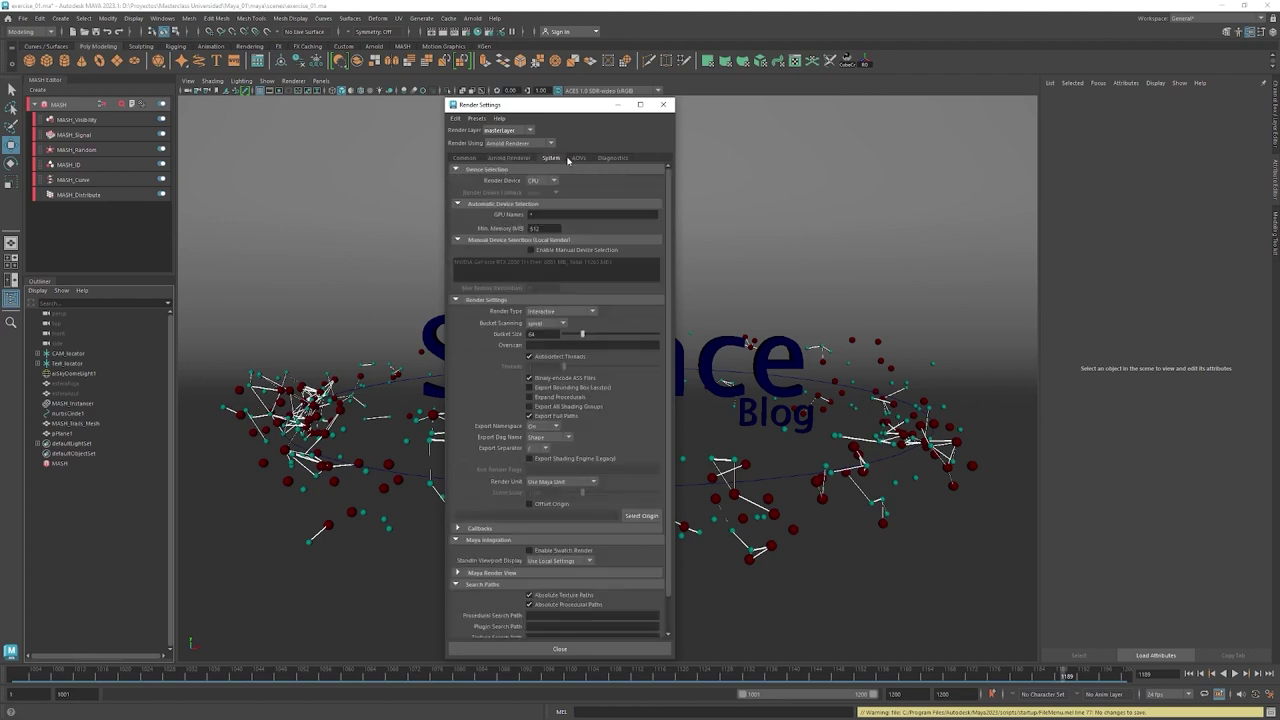
{"action": "left_click", "coordinate": [577, 158]}
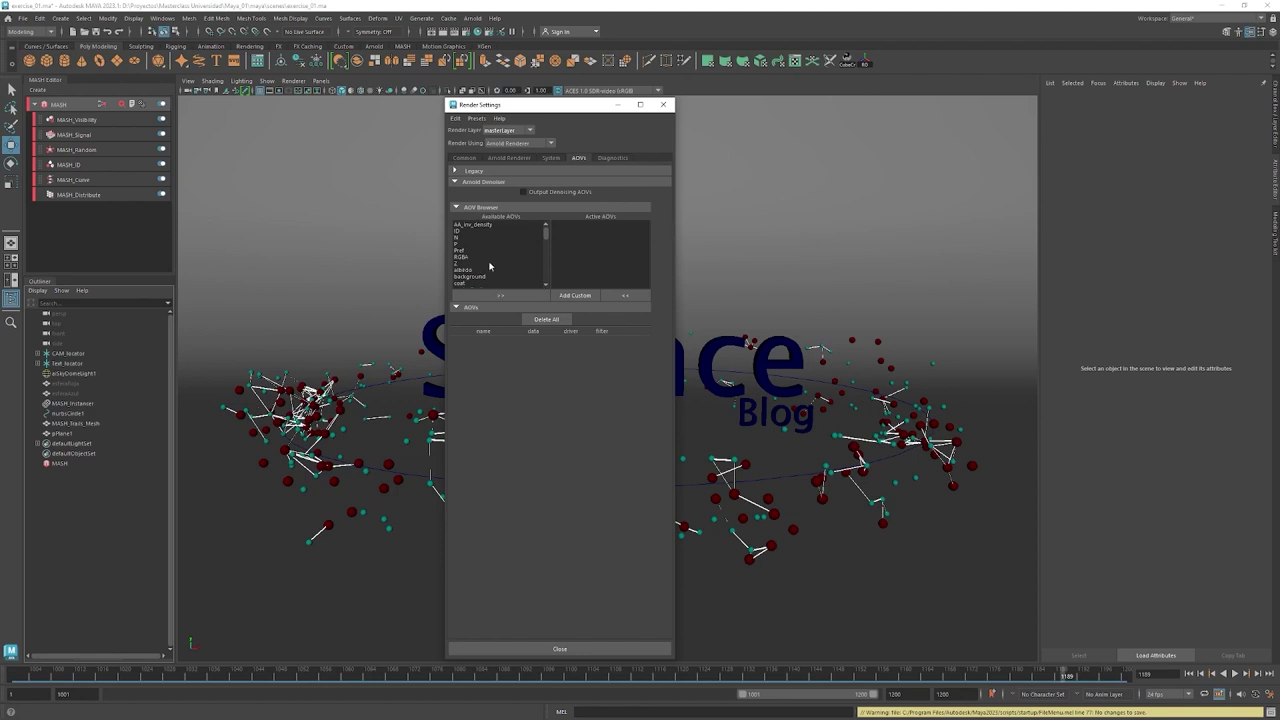
{"action": "scroll", "coordinate": [478, 272], "scroll_direction": "down", "scroll_amount": 3}
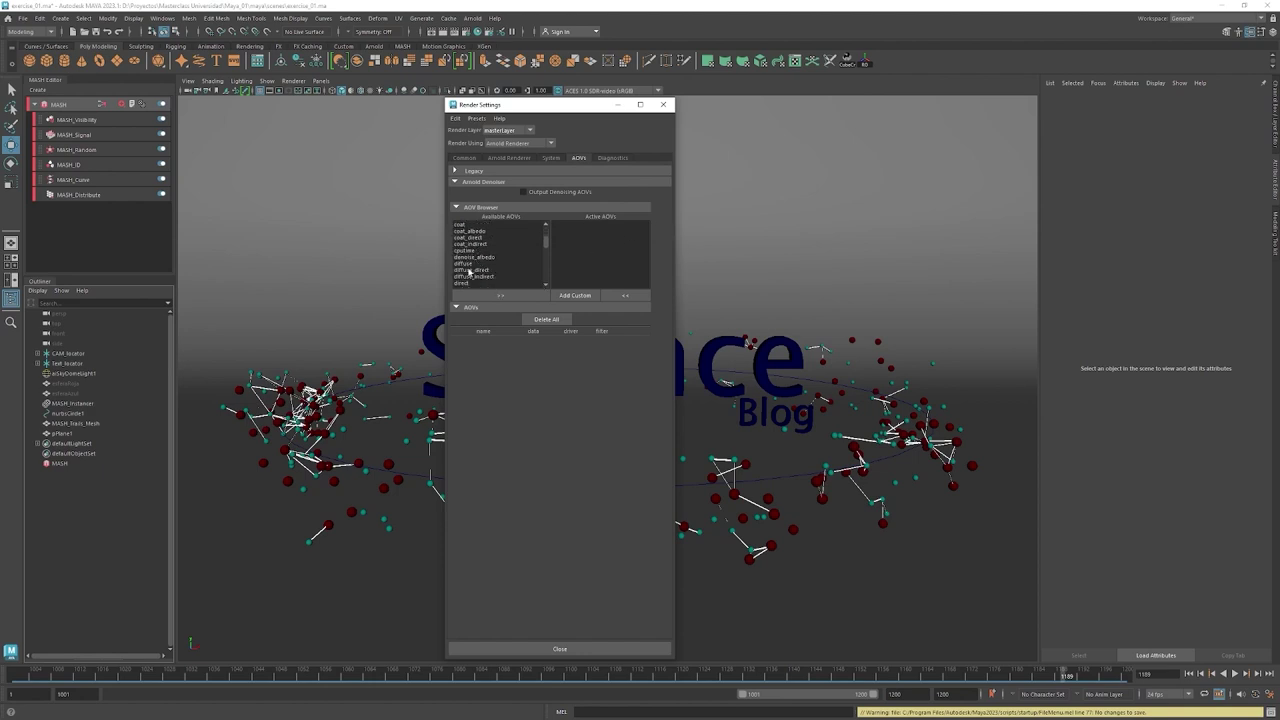
{"action": "scroll", "coordinate": [474, 276], "scroll_direction": "down", "scroll_amount": 3}
{"action": "scroll", "coordinate": [476, 263], "scroll_direction": "down", "scroll_amount": 3}
{"action": "left_click", "coordinate": [478, 238]}
{"action": "scroll", "coordinate": [469, 274], "scroll_direction": "up", "scroll_amount": 3}
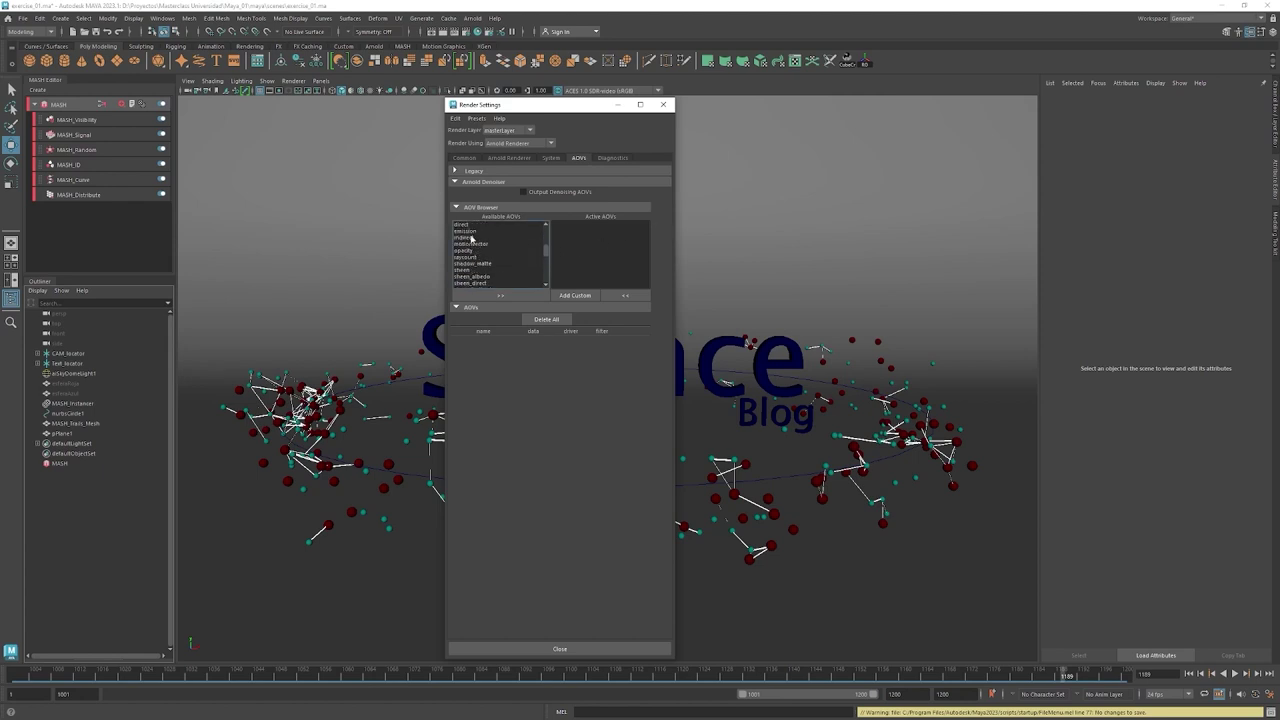
{"action": "scroll", "coordinate": [476, 246], "scroll_direction": "up", "scroll_amount": 4}
{"action": "left_click", "coordinate": [479, 225]}
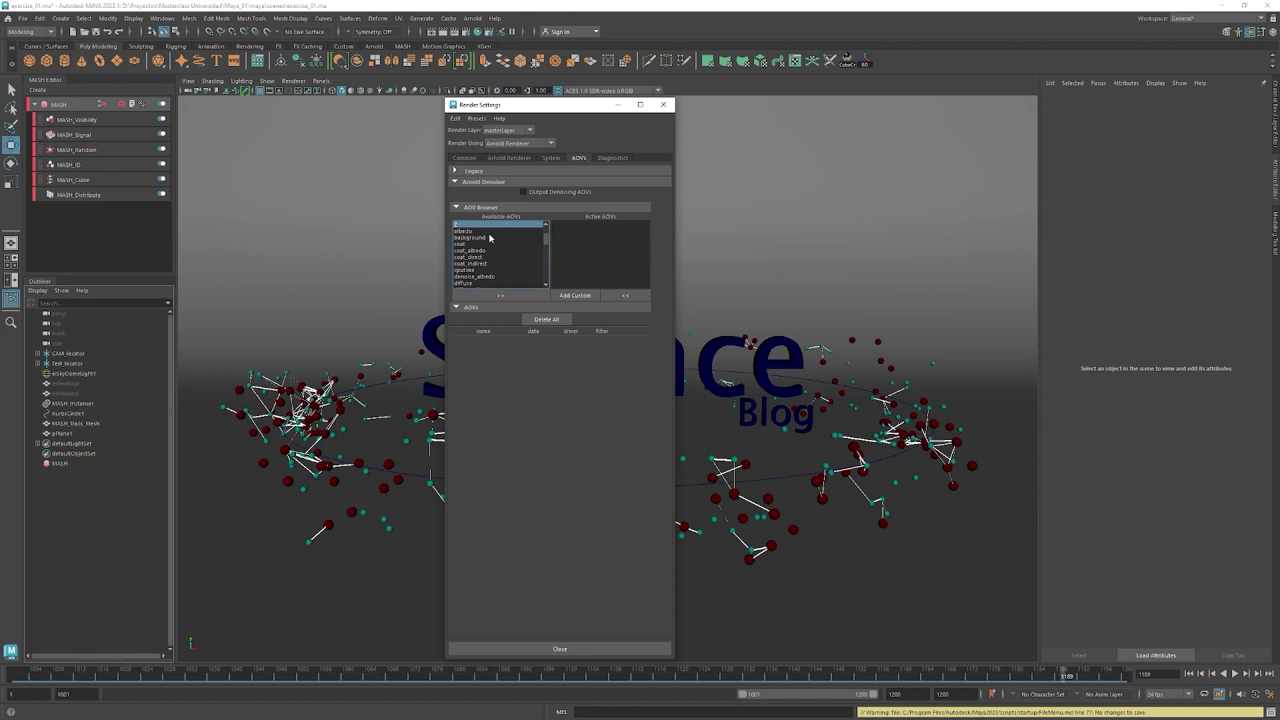
{"action": "scroll", "coordinate": [505, 255], "scroll_direction": "up", "scroll_amount": 1}
{"action": "scroll", "coordinate": [485, 244], "scroll_direction": "up", "scroll_amount": 1}
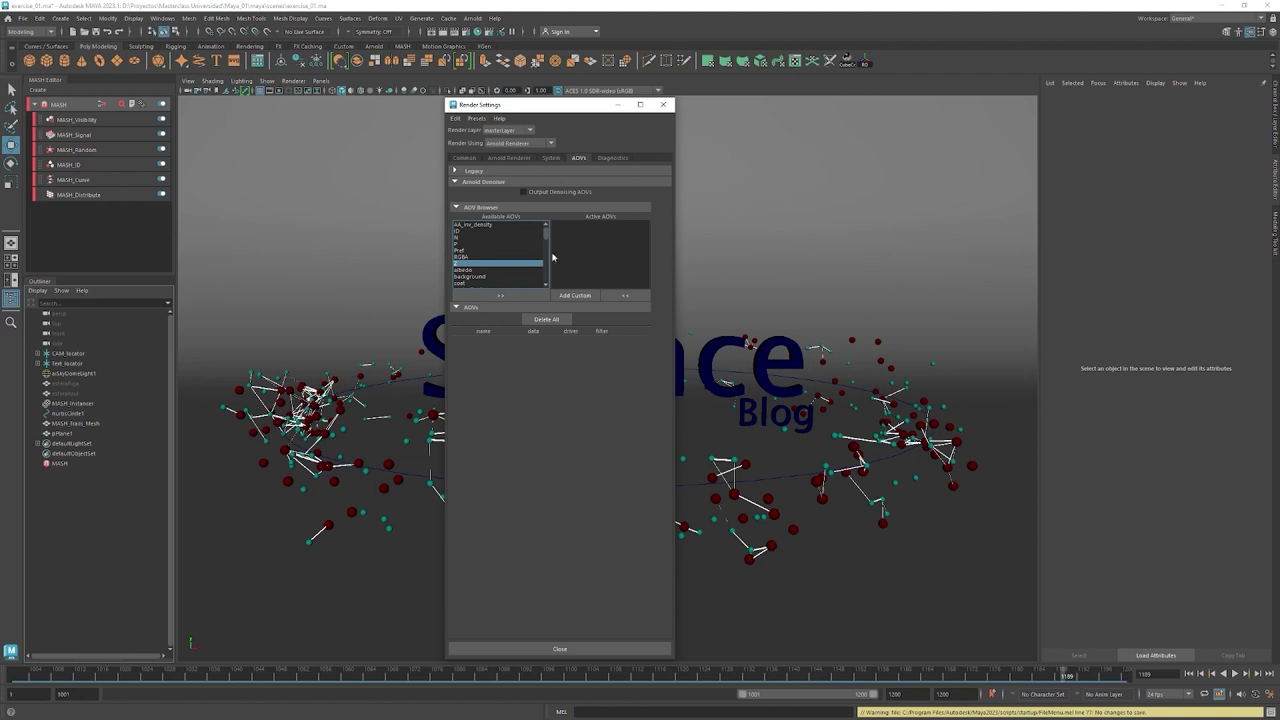
Check the Diagnostics and Common tabs, then close the Render Settings window.
{"action": "left_click", "coordinate": [613, 157]}
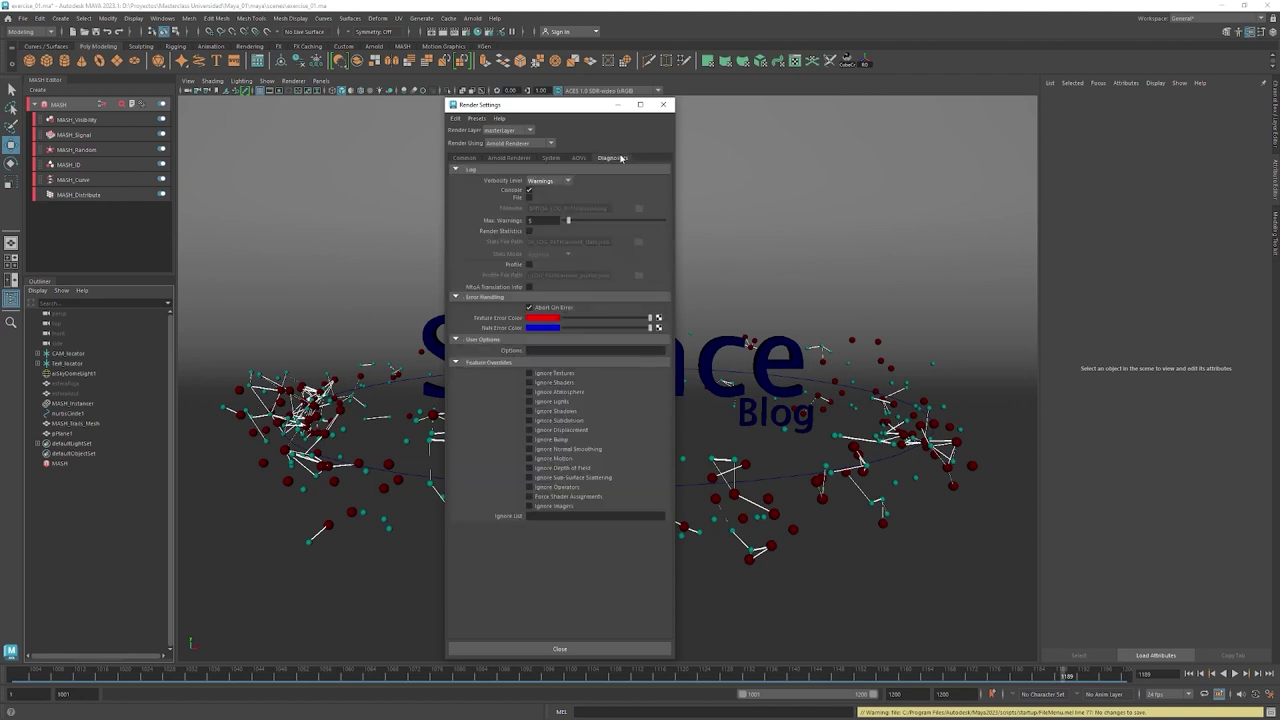
{"action": "left_click", "coordinate": [480, 157]}
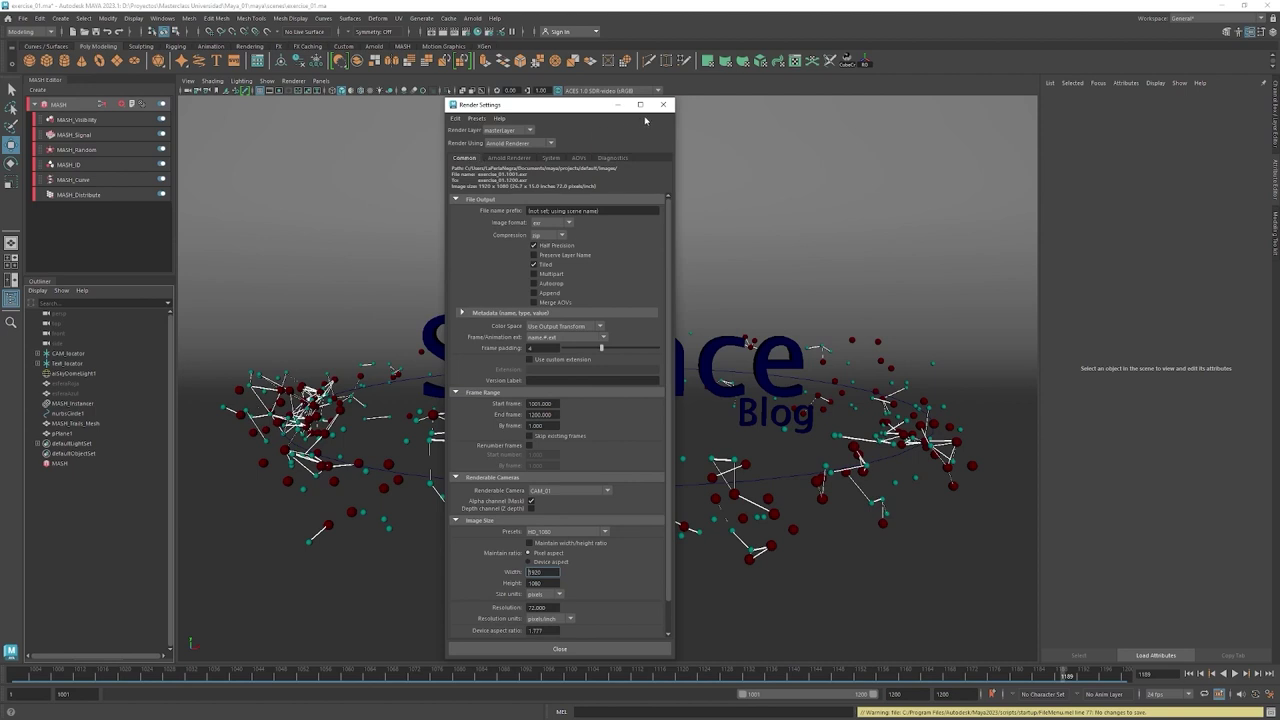
{"action": "scroll", "coordinate": [670, 372], "scroll_direction": "down", "scroll_amount": 1}
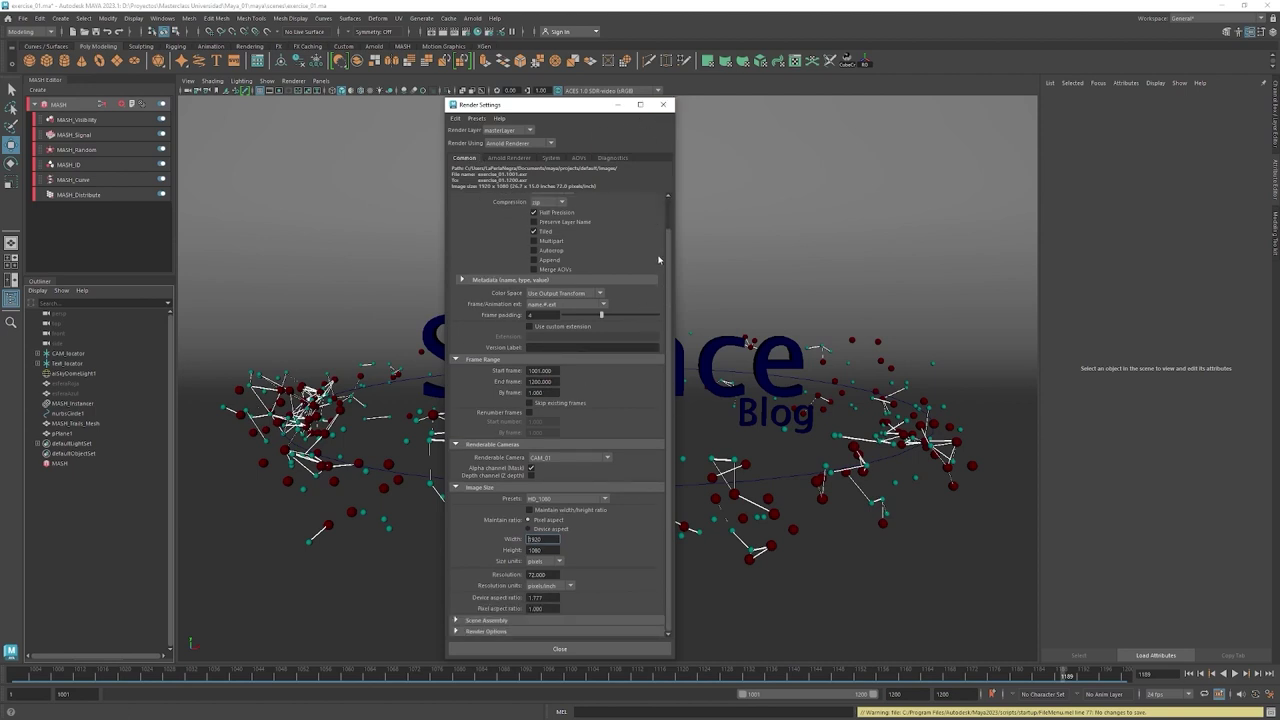
{"action": "scroll", "coordinate": [669, 228], "scroll_direction": "up", "scroll_amount": 1}
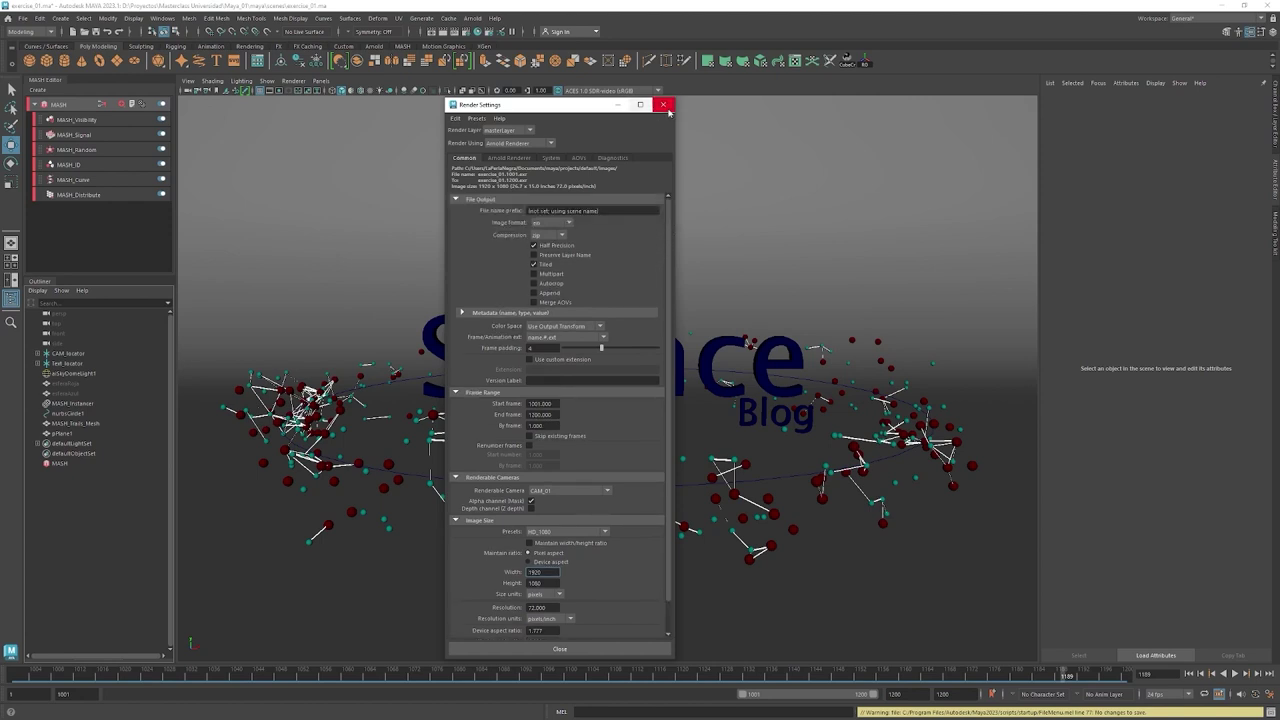
{"action": "left_click", "coordinate": [662, 104]}
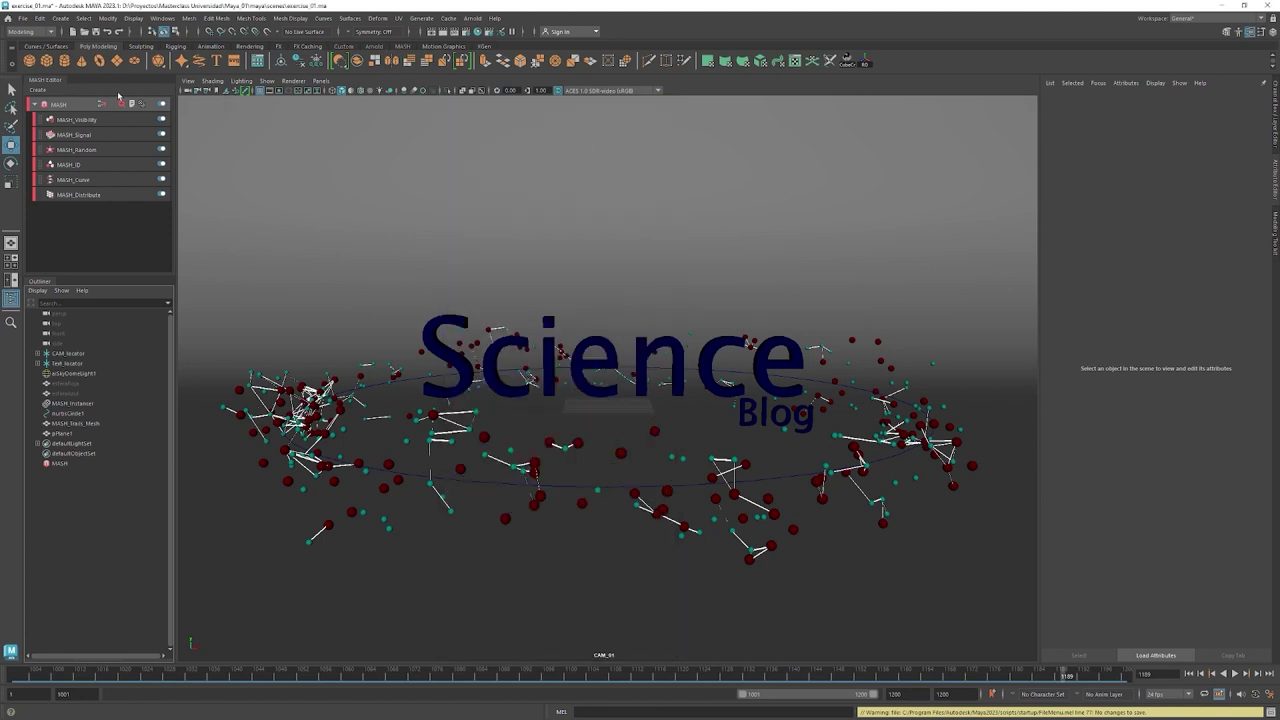
Cycle through the Rigging, Modeling and Animation menu sets, browsing the Animation menus.
{"action": "left_click", "coordinate": [34, 32]}
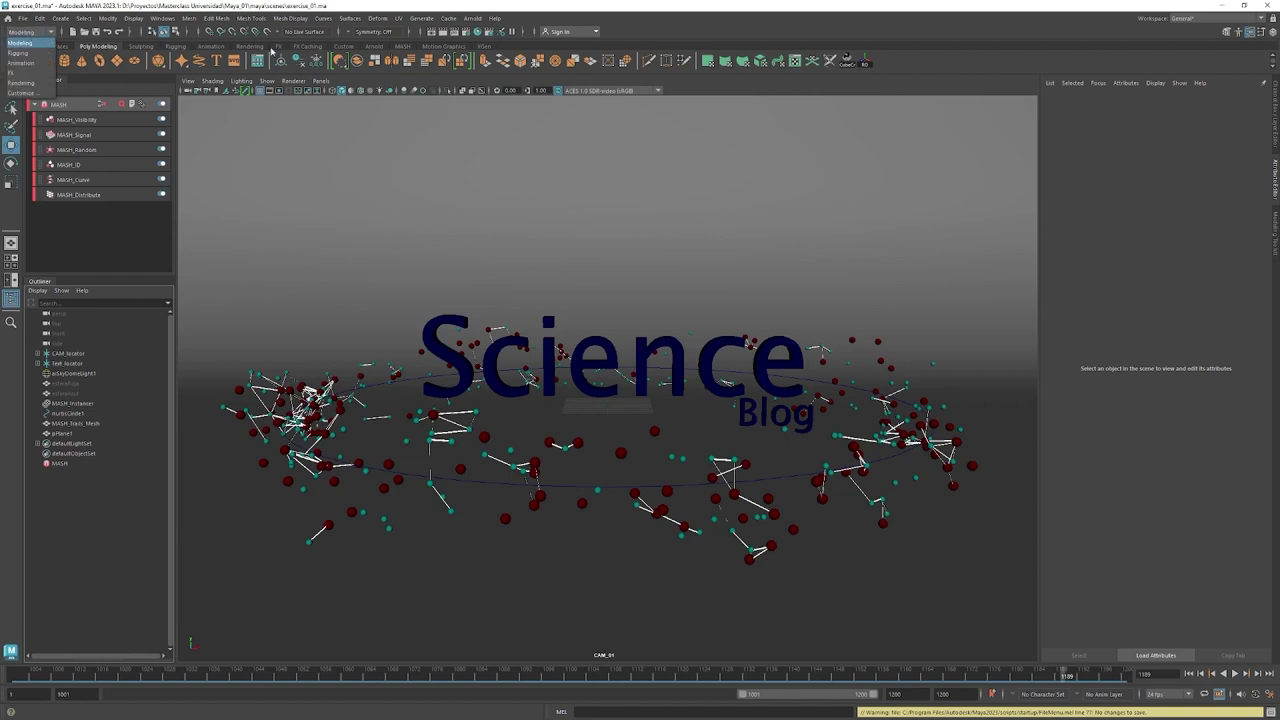
{"action": "left_click", "coordinate": [12, 51]}
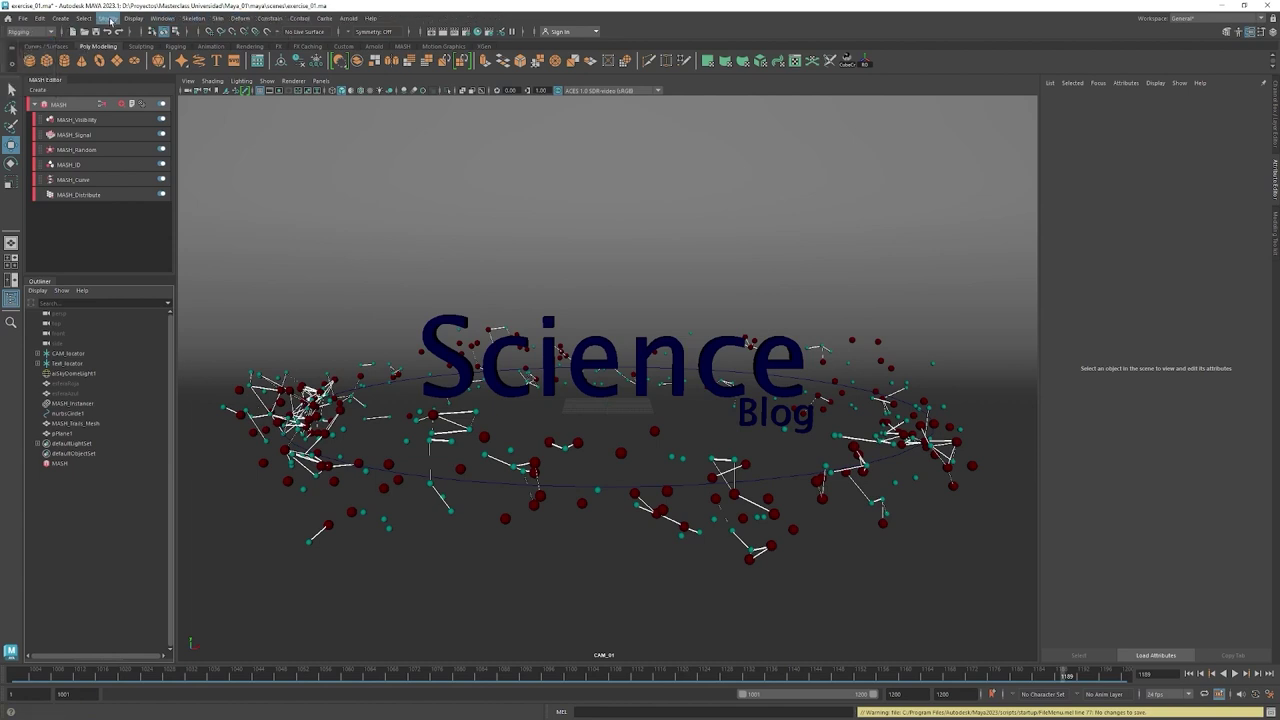
{"action": "left_click", "coordinate": [30, 32]}
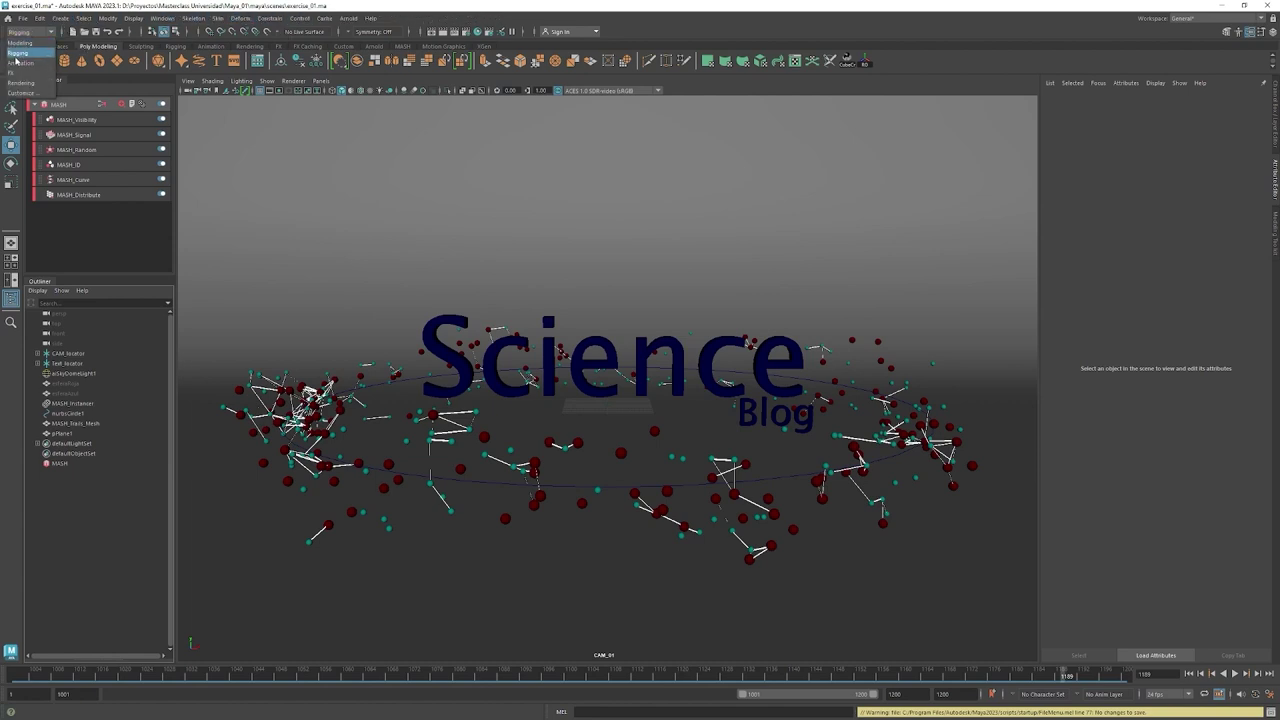
{"action": "left_click", "coordinate": [20, 43]}
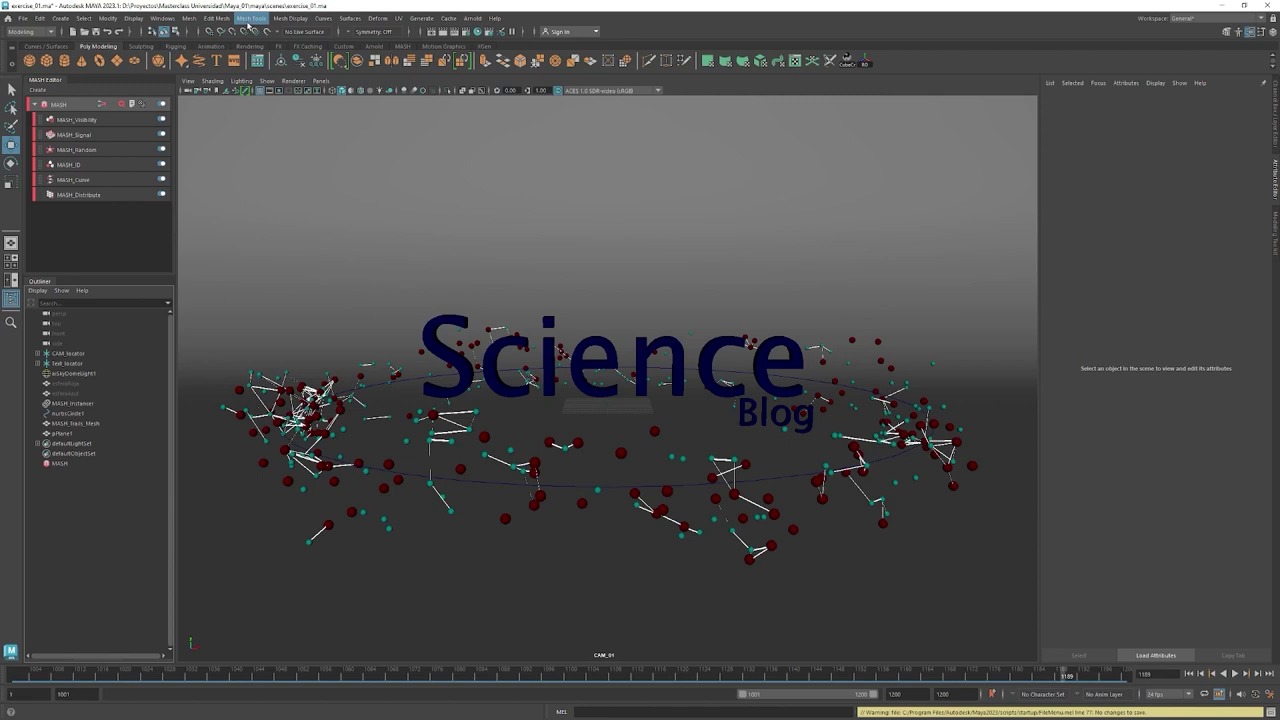
{"action": "left_click", "coordinate": [30, 31]}
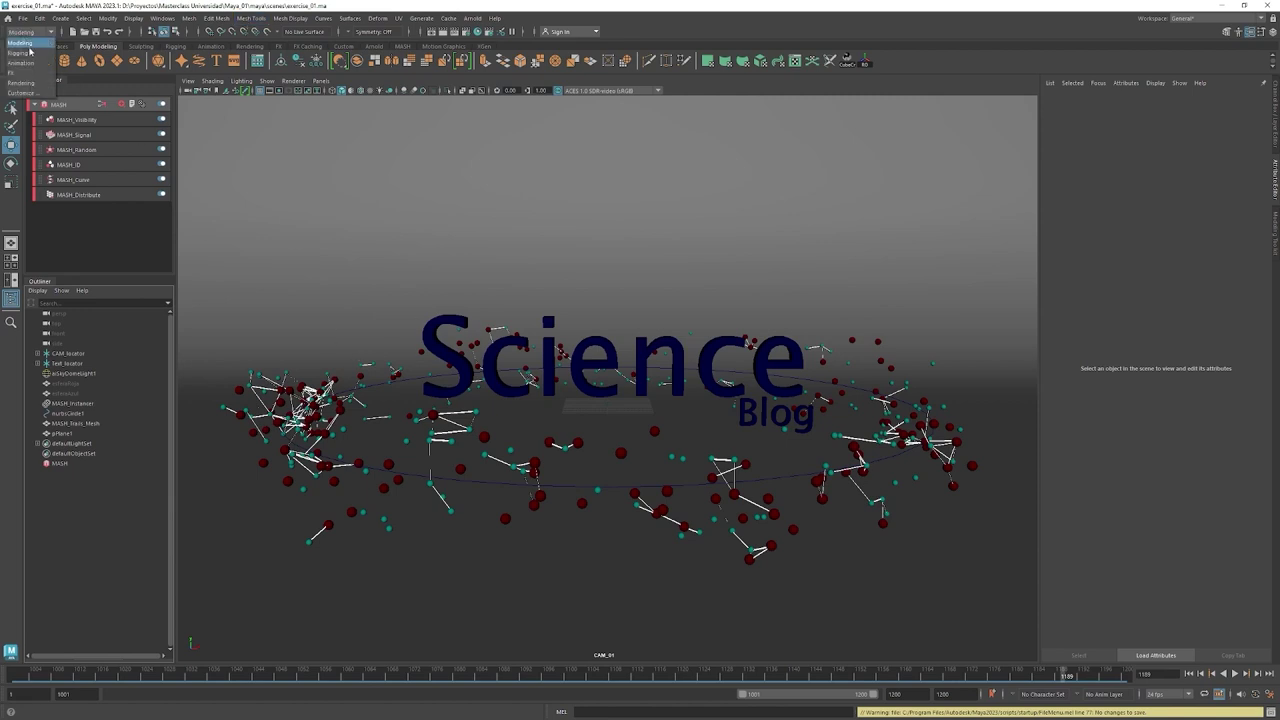
{"action": "left_click", "coordinate": [24, 63]}
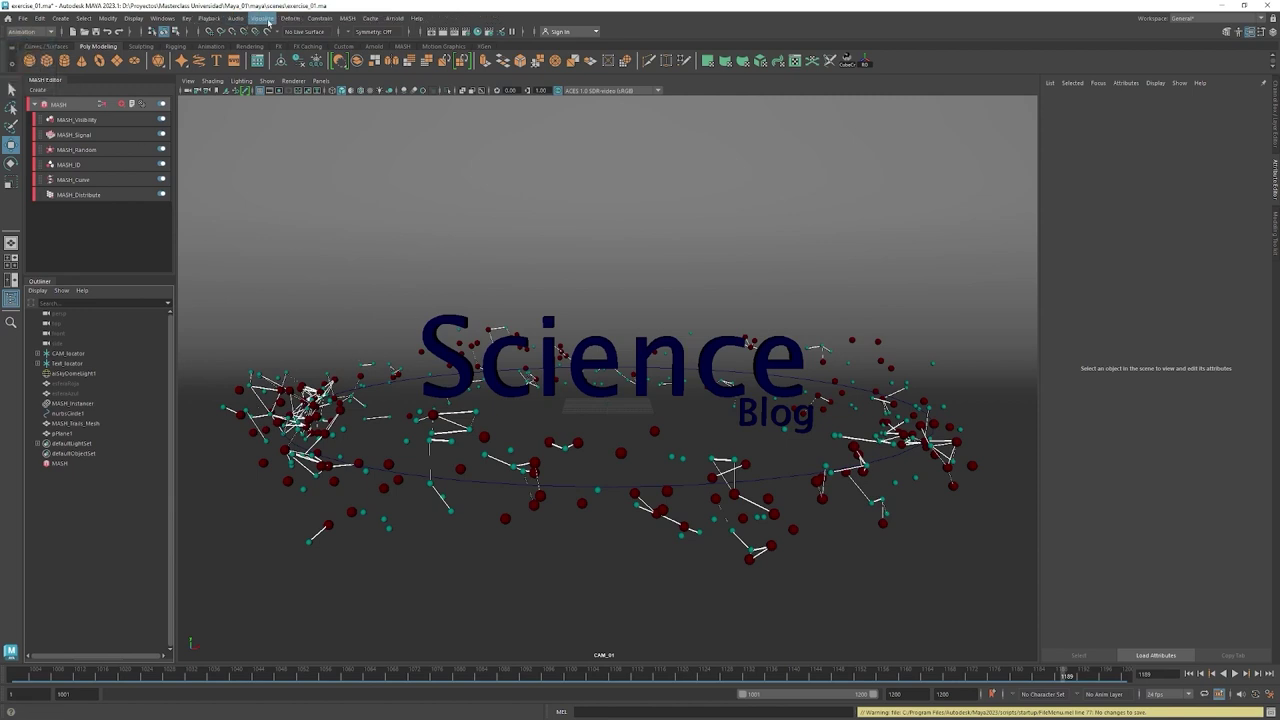
{"action": "left_click", "coordinate": [193, 19]}
{"action": "left_click", "coordinate": [295, 19]}
{"action": "left_click", "coordinate": [295, 19]}
{"action": "left_click", "coordinate": [295, 19]}
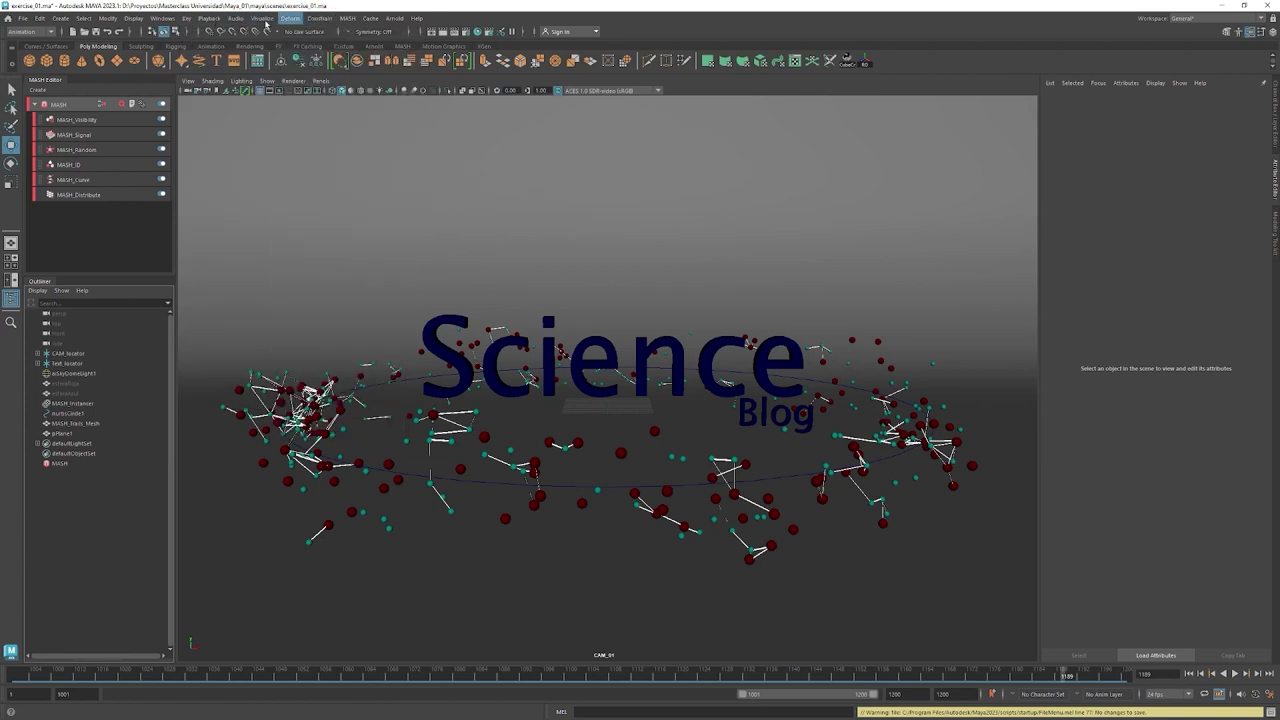
Switch to the Rendering menu set and show its Render menu commands.
{"action": "left_click", "coordinate": [30, 31]}
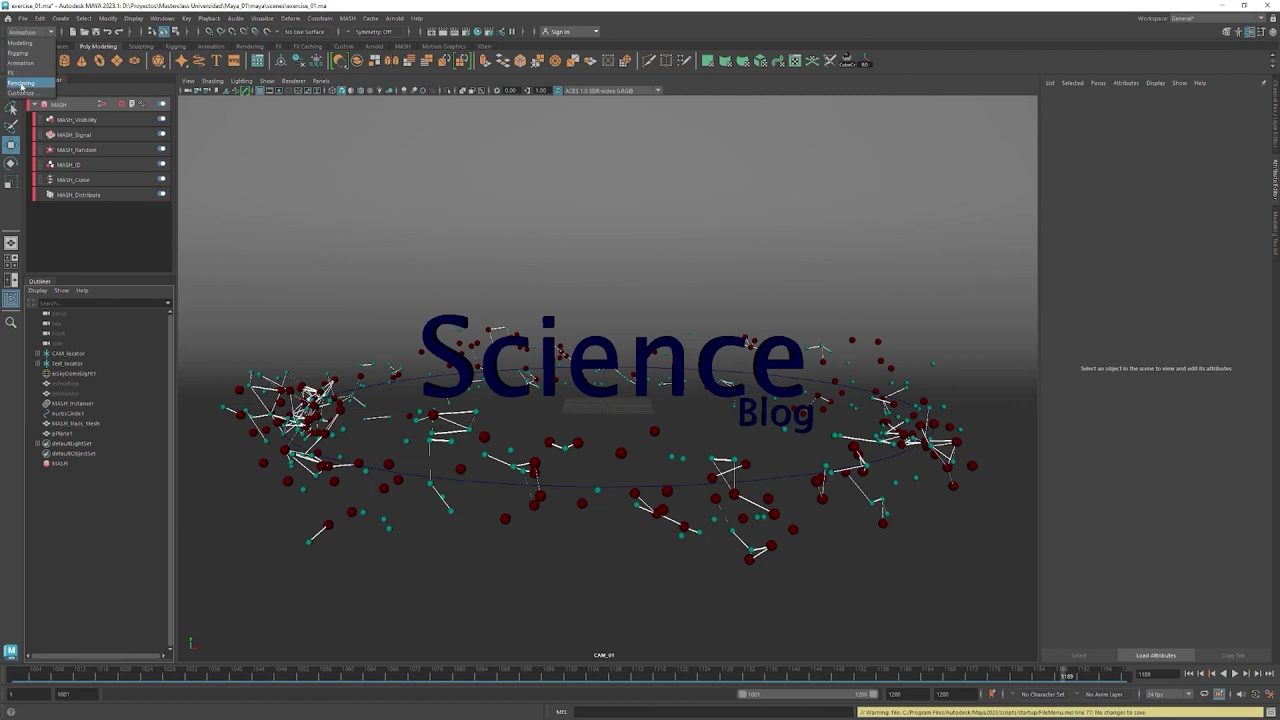
{"action": "left_click", "coordinate": [22, 84]}
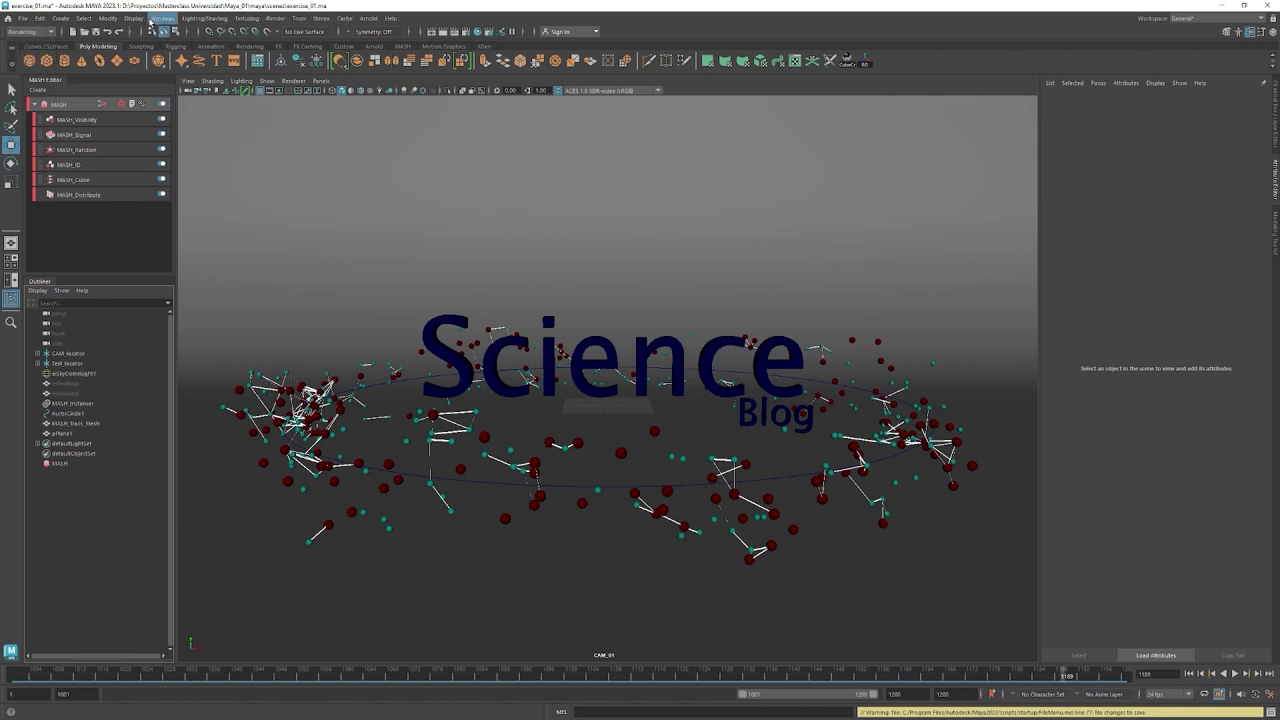
{"action": "left_click", "coordinate": [281, 20]}
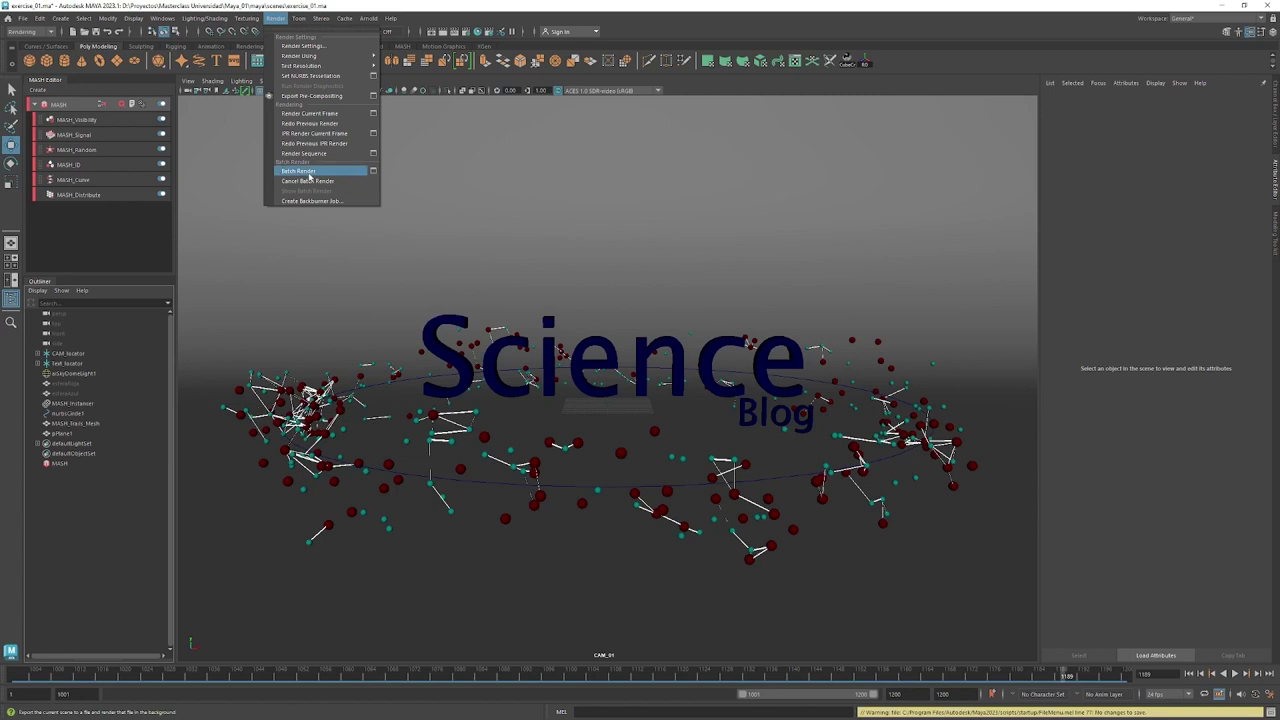
Launch an Arnold batch render and confirm 0% progress for exercise_01.1001.exr in the Script Editor.
{"action": "left_click", "coordinate": [311, 174]}
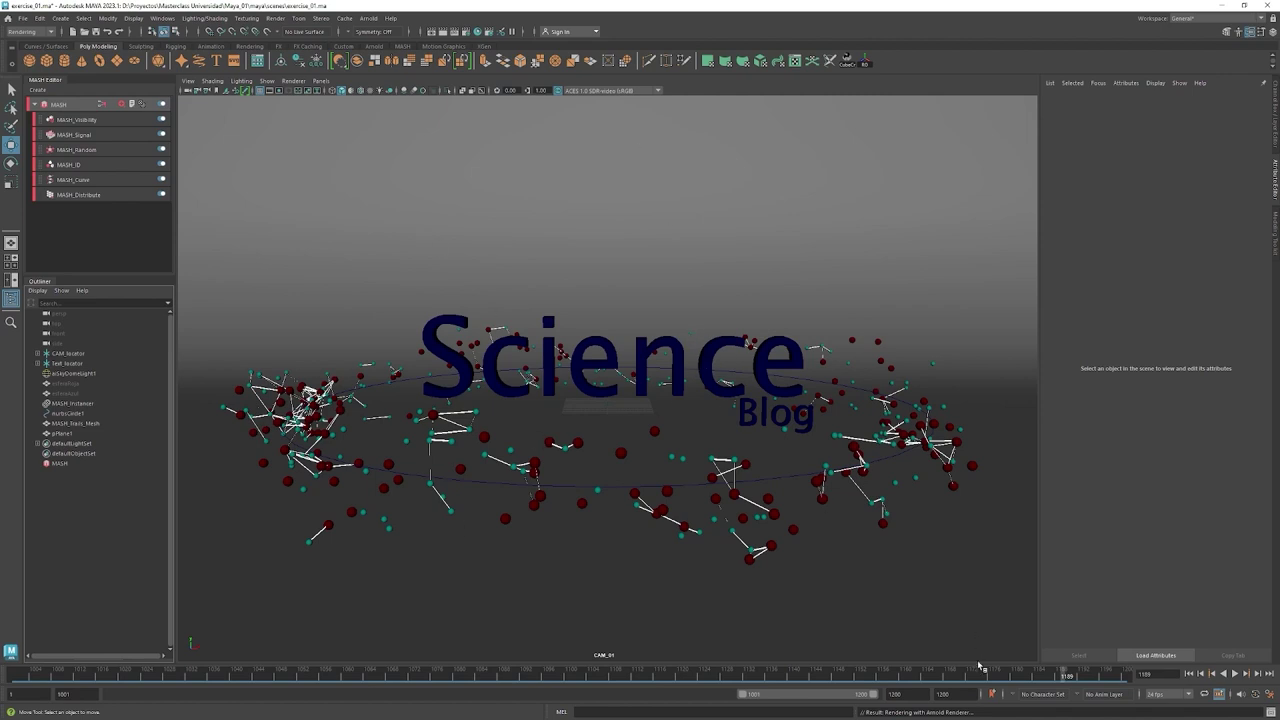
{"action": "left_click", "coordinate": [733, 384]}
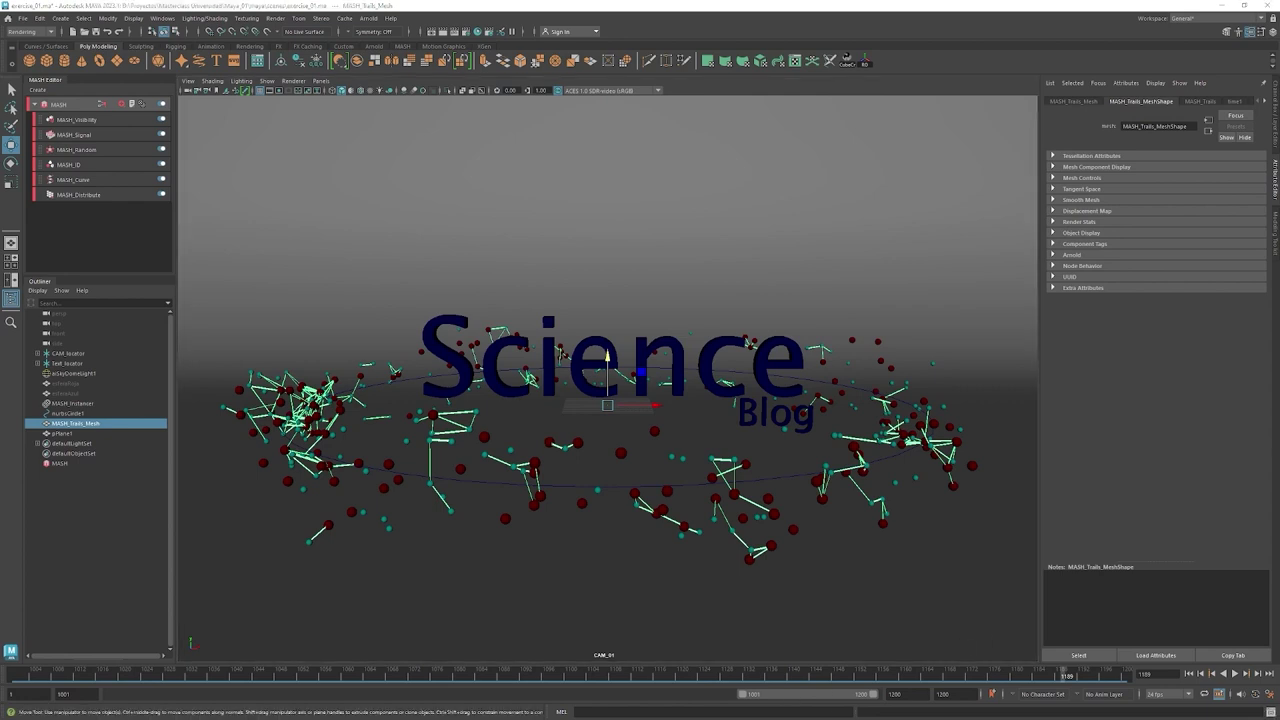
{"action": "left_click_drag", "start_coordinate": [818, 547], "coordinate": [987, 625]}
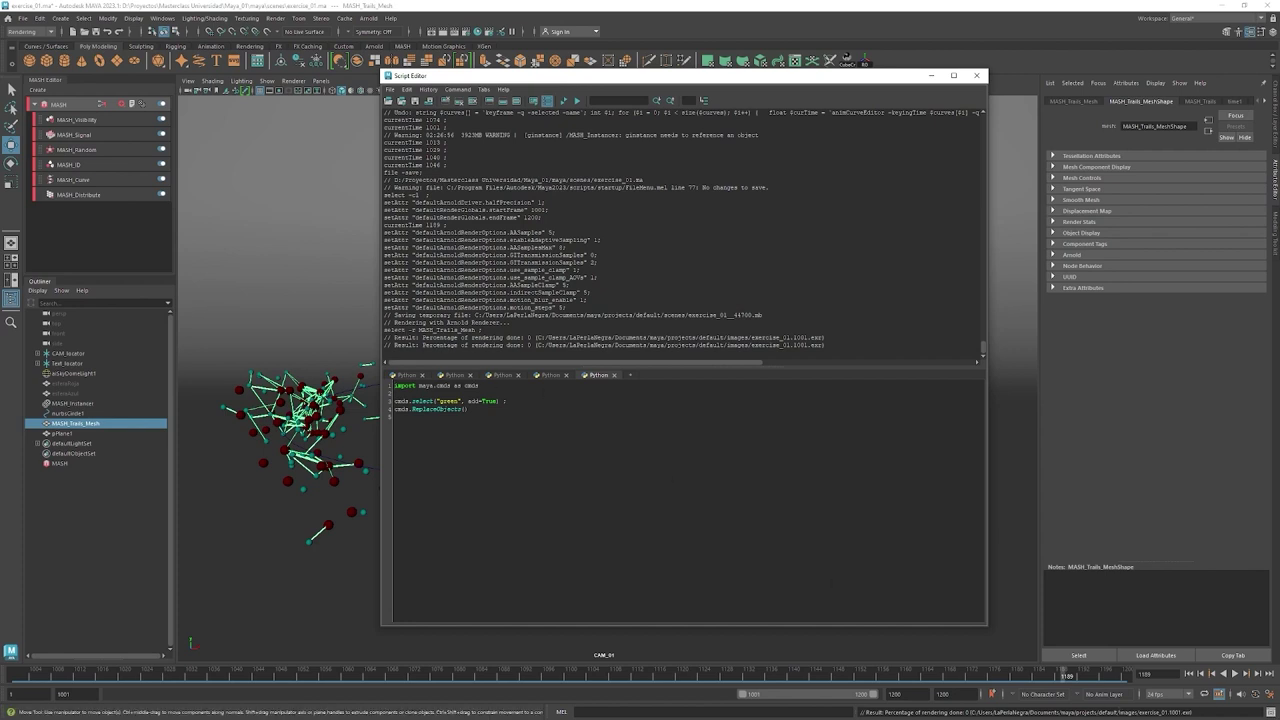
{"action": "double_click", "coordinate": [408, 337]}
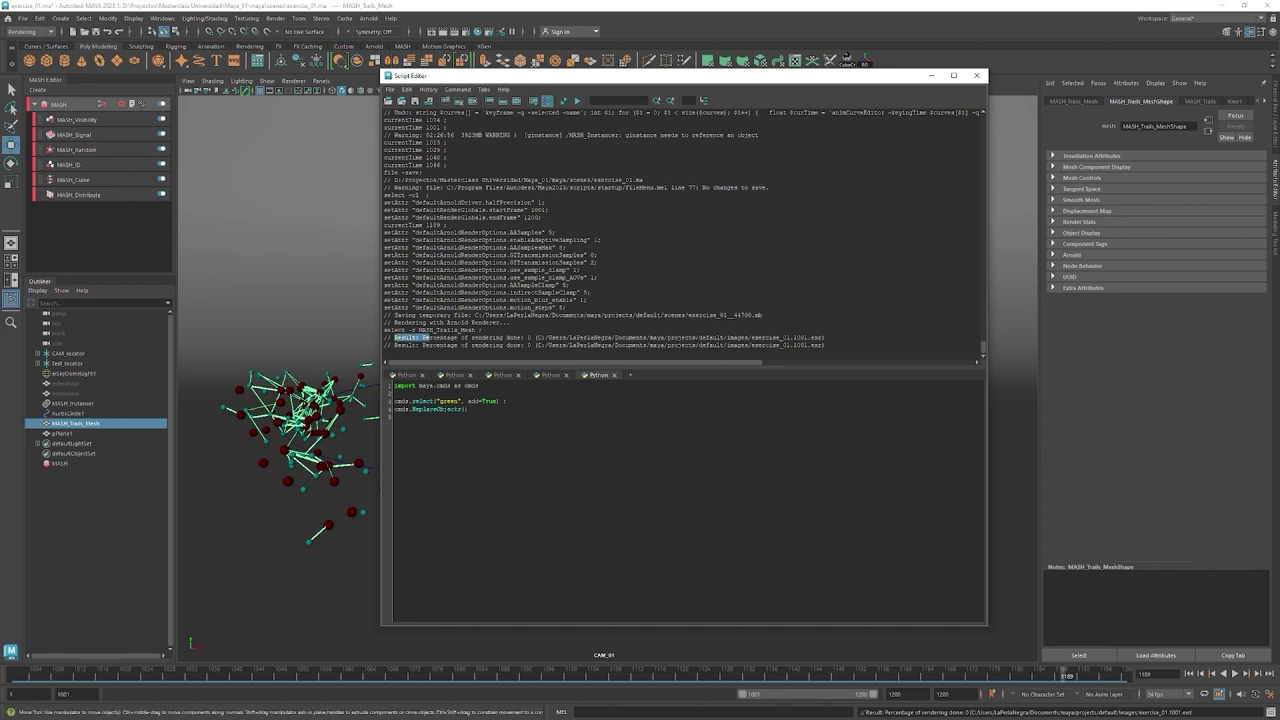